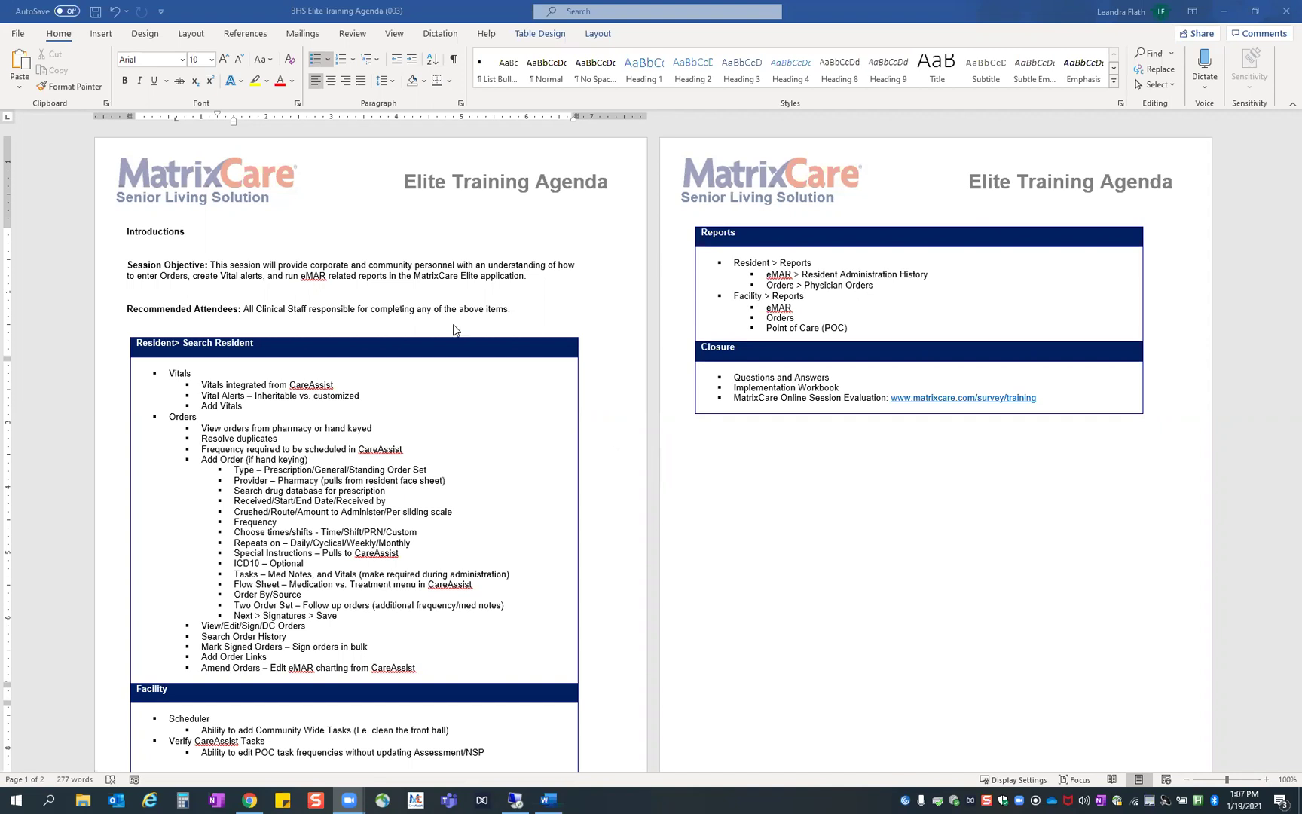
Read through the Elite Training Agenda, including its Resident, Facility, Reports and Closure sections
scroll(416, 513, "down", 1)
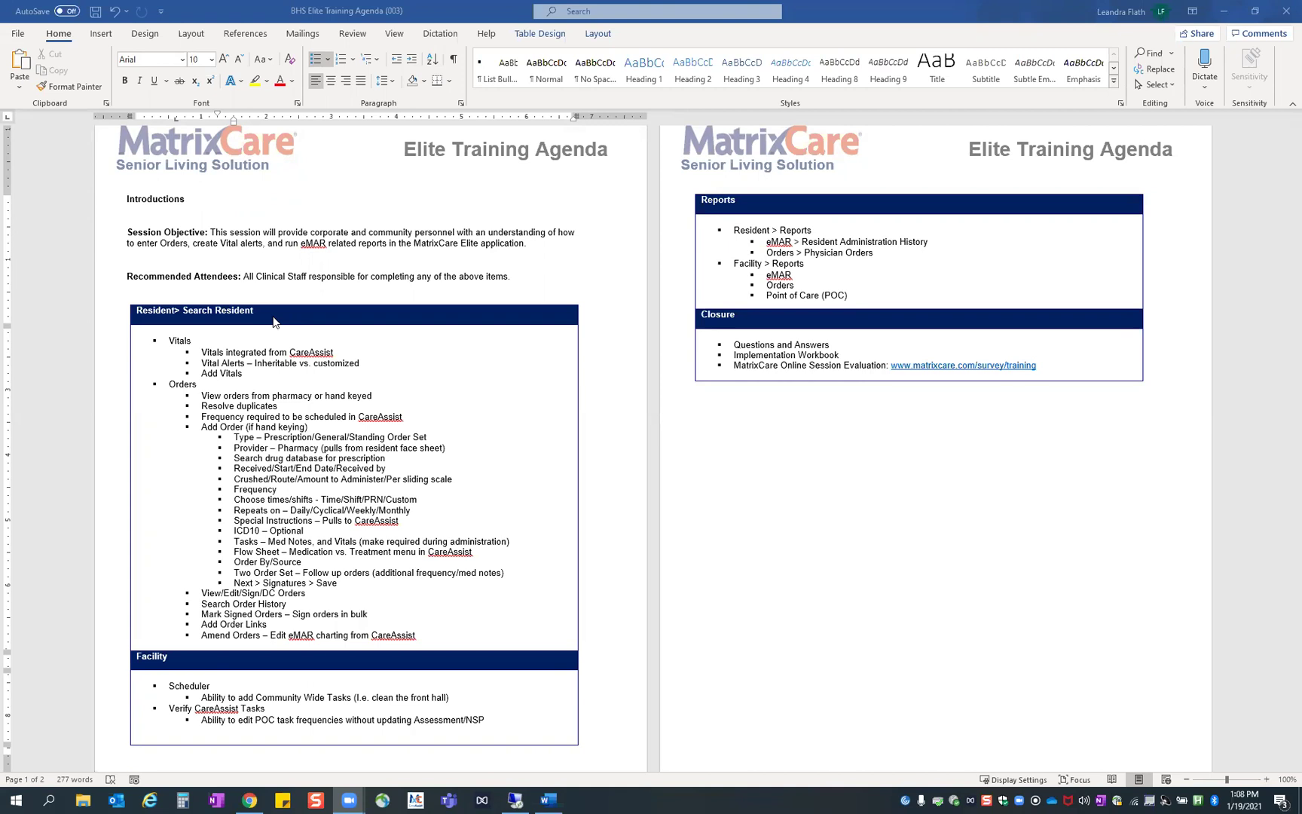
scroll(392, 504, "down", 2)
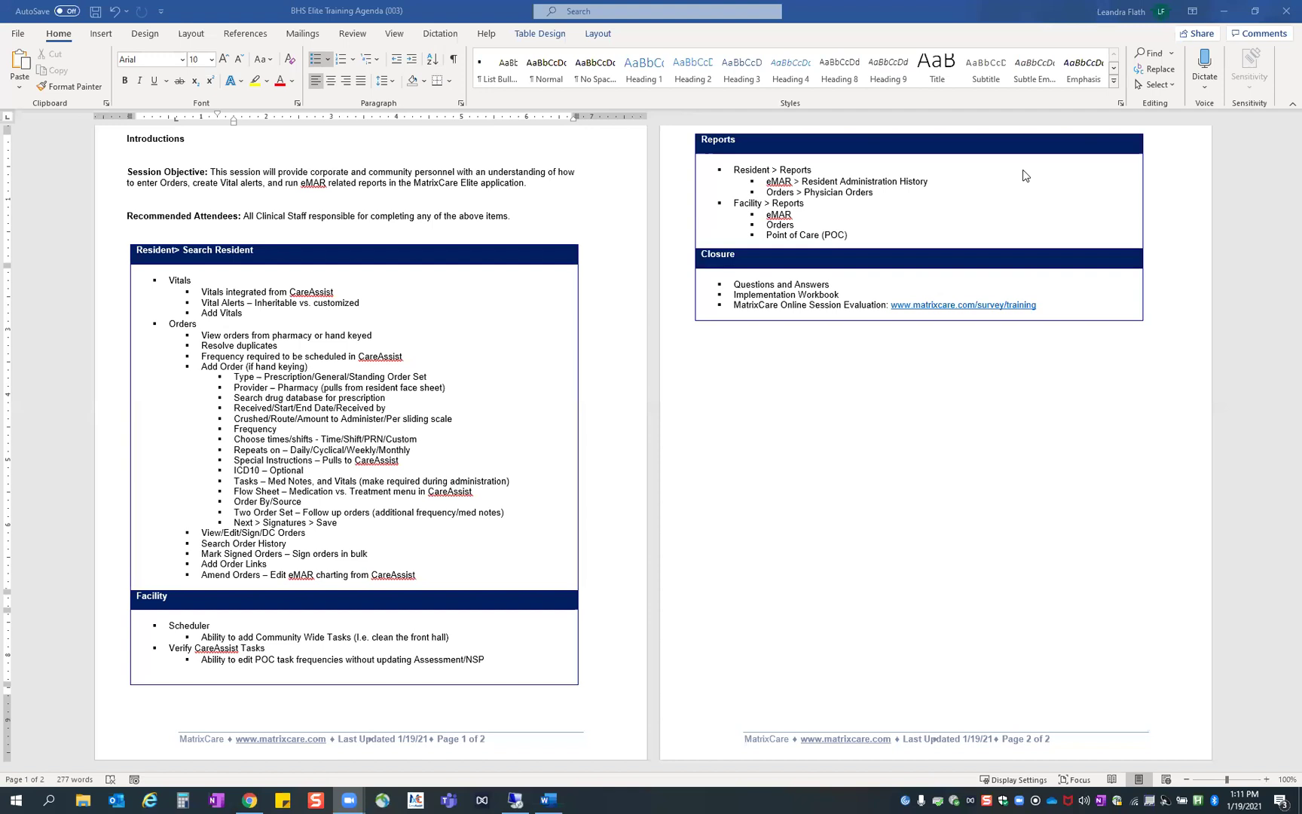
Switch to the remote desktop session, unlock it with the account password, and sign in to MatrixCare with the prefilled credentials
left_click(1226, 13)
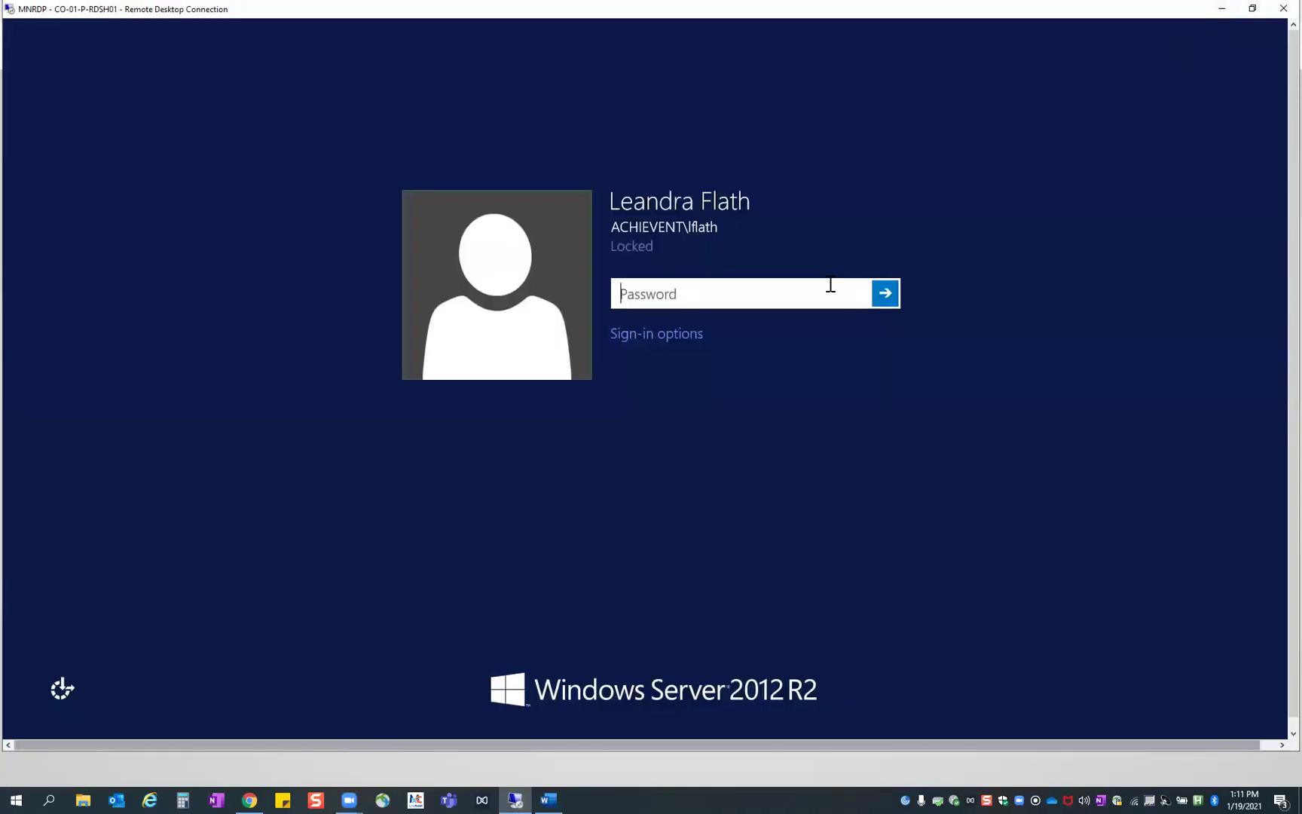
type("•••••••••••")
key("Return")
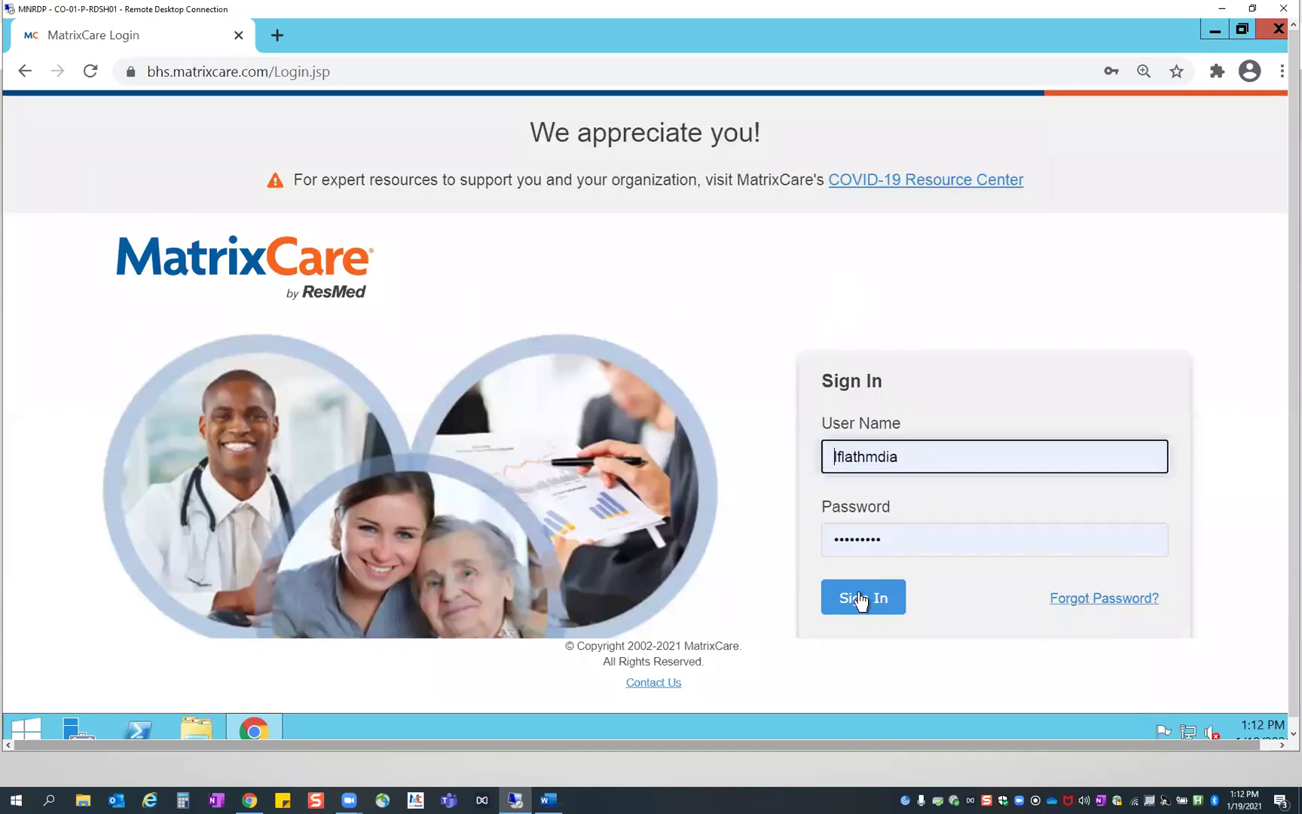
left_click(861, 599)
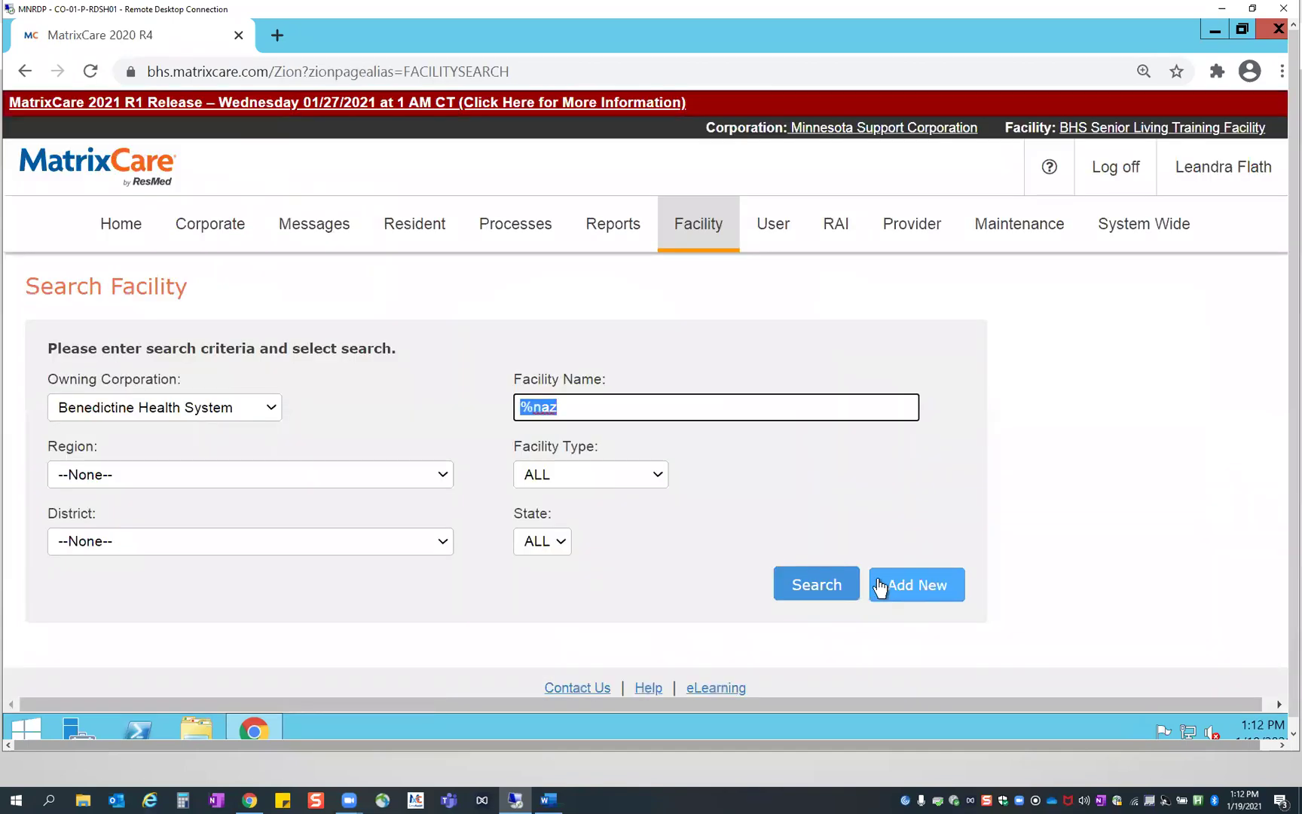
Shorten the facility name search criterion to the wildcard % and dismiss the suggestions
left_click(846, 403)
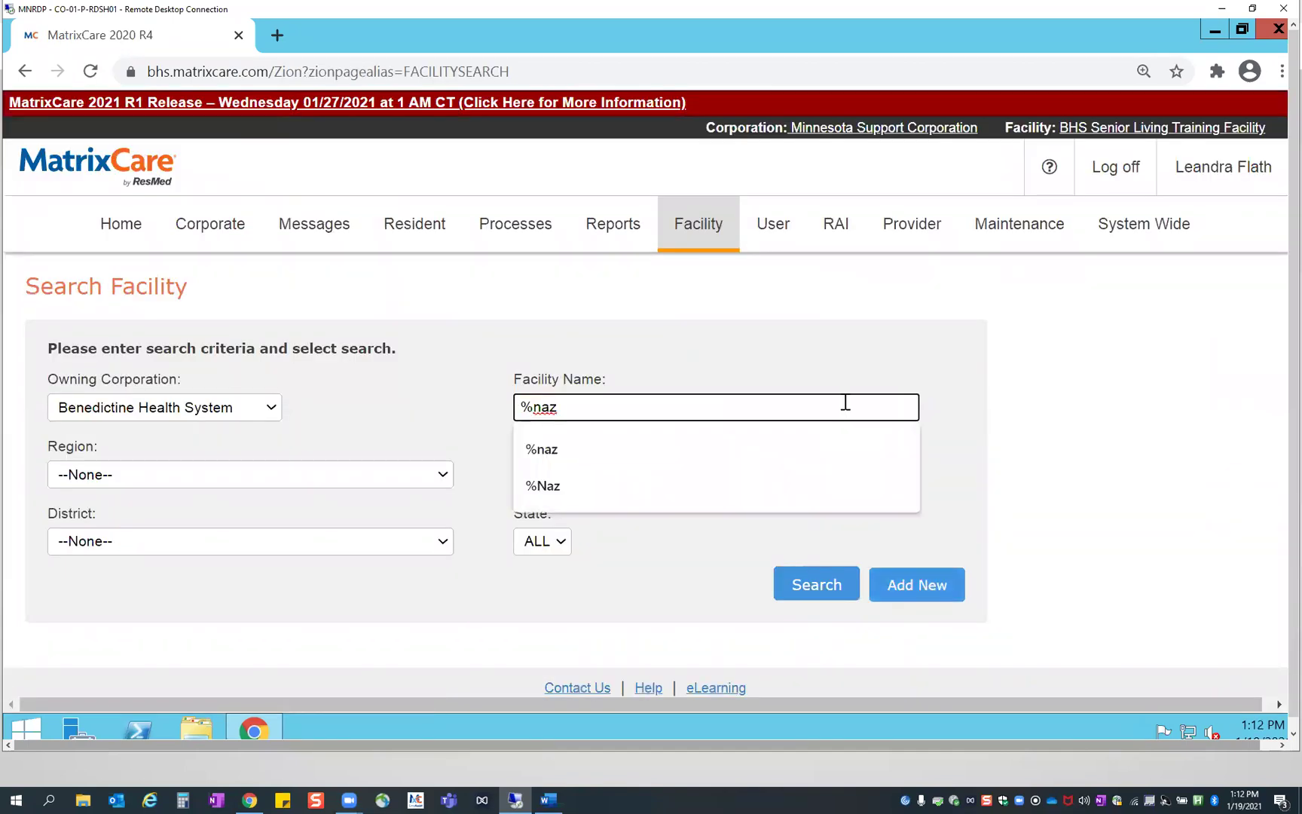
key("BackSpace")
key("BackSpace")
key("BackSpace")
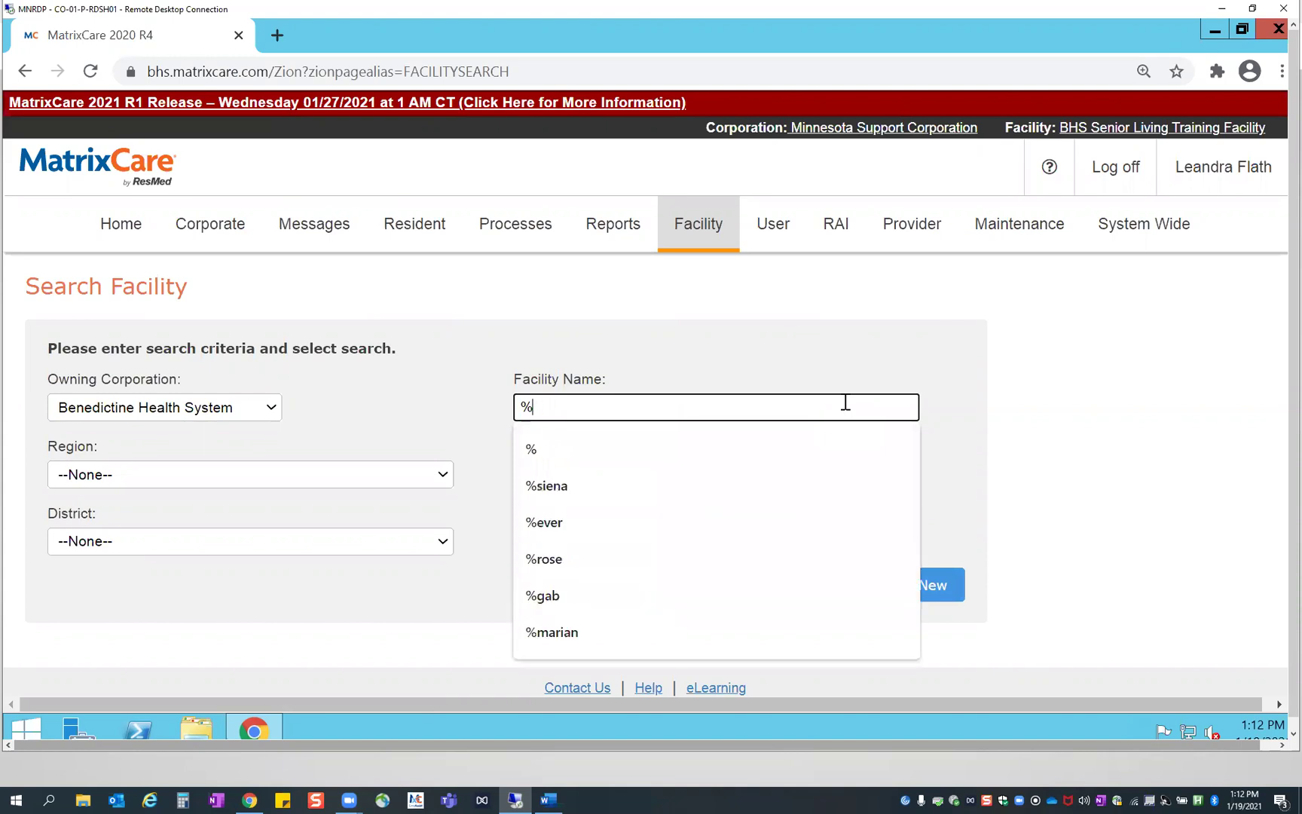
left_click(951, 350)
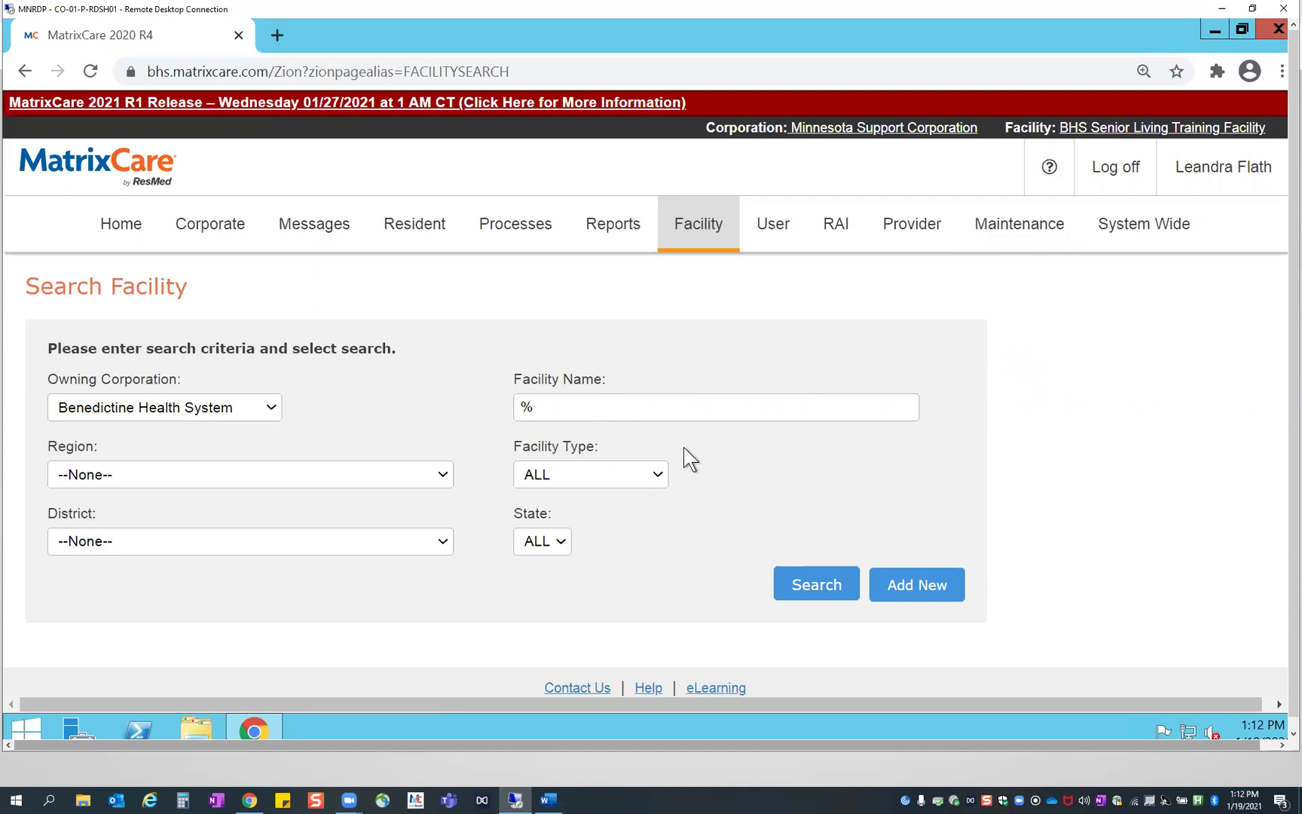
scroll(750, 445, "down", 1)
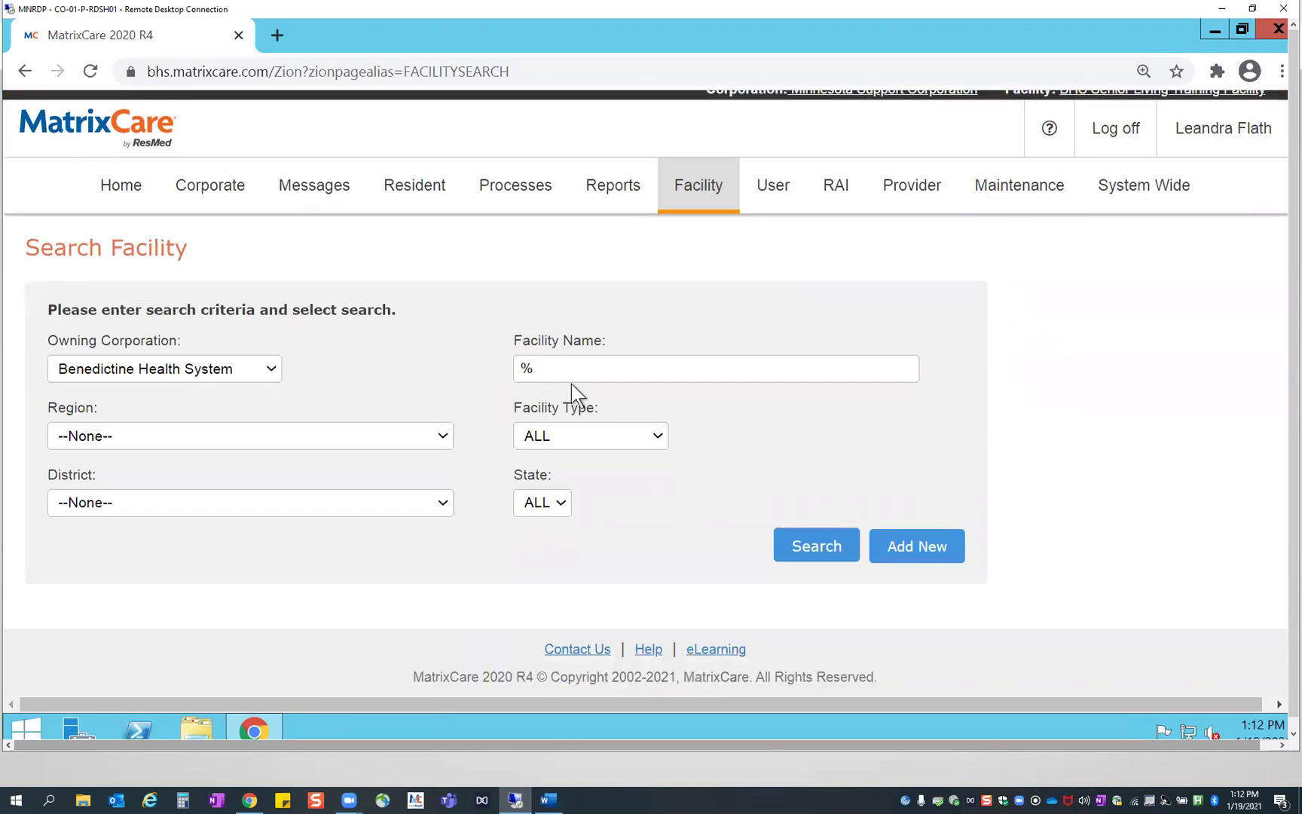
left_click(150, 372)
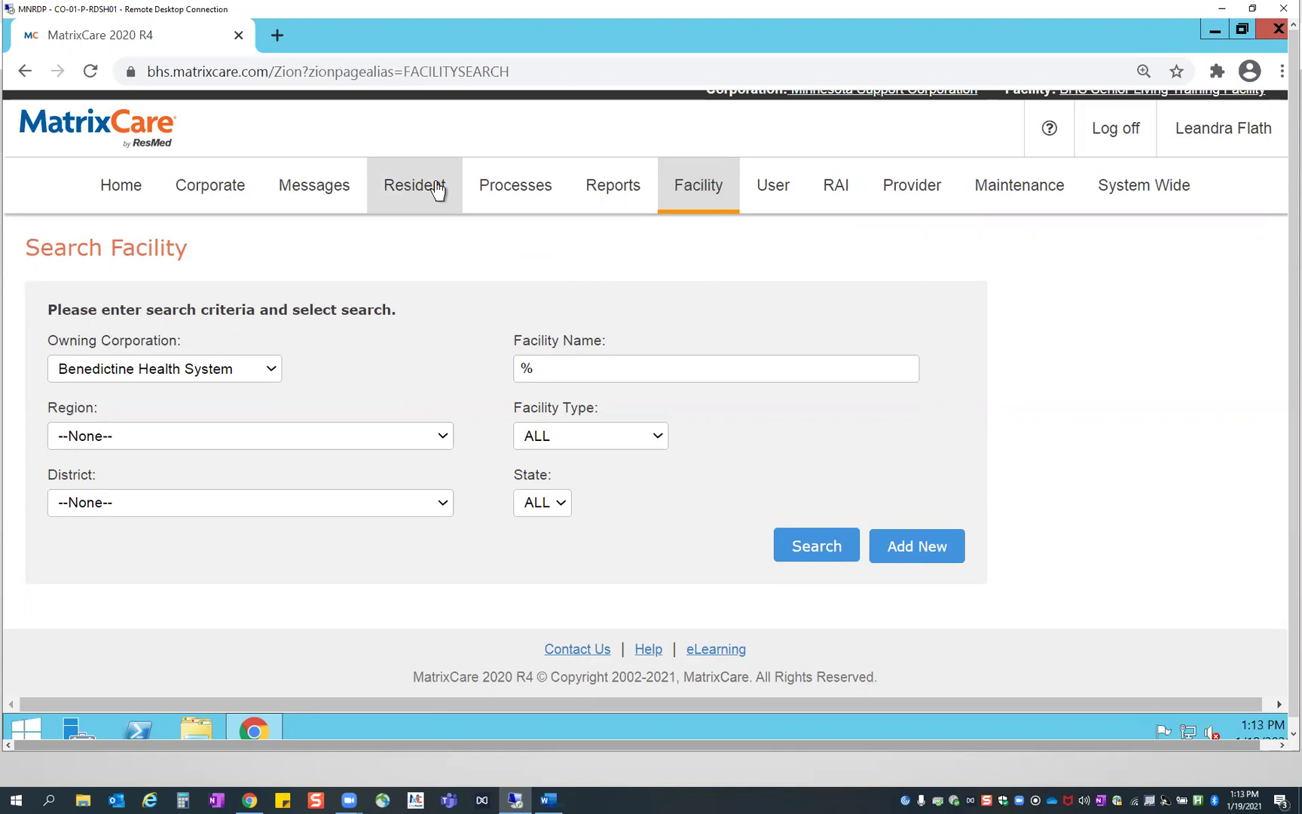
scroll(904, 279, "up", 1)
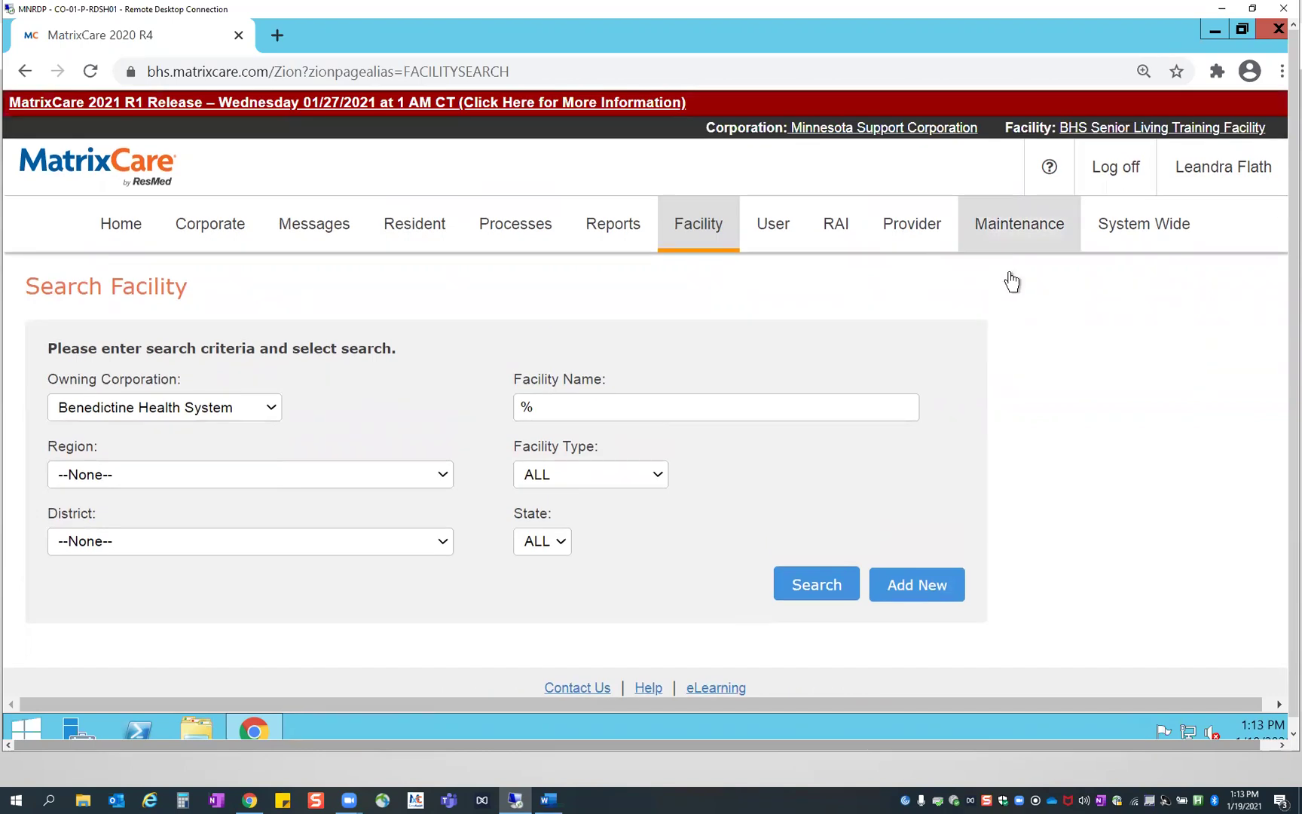
left_click(1174, 129)
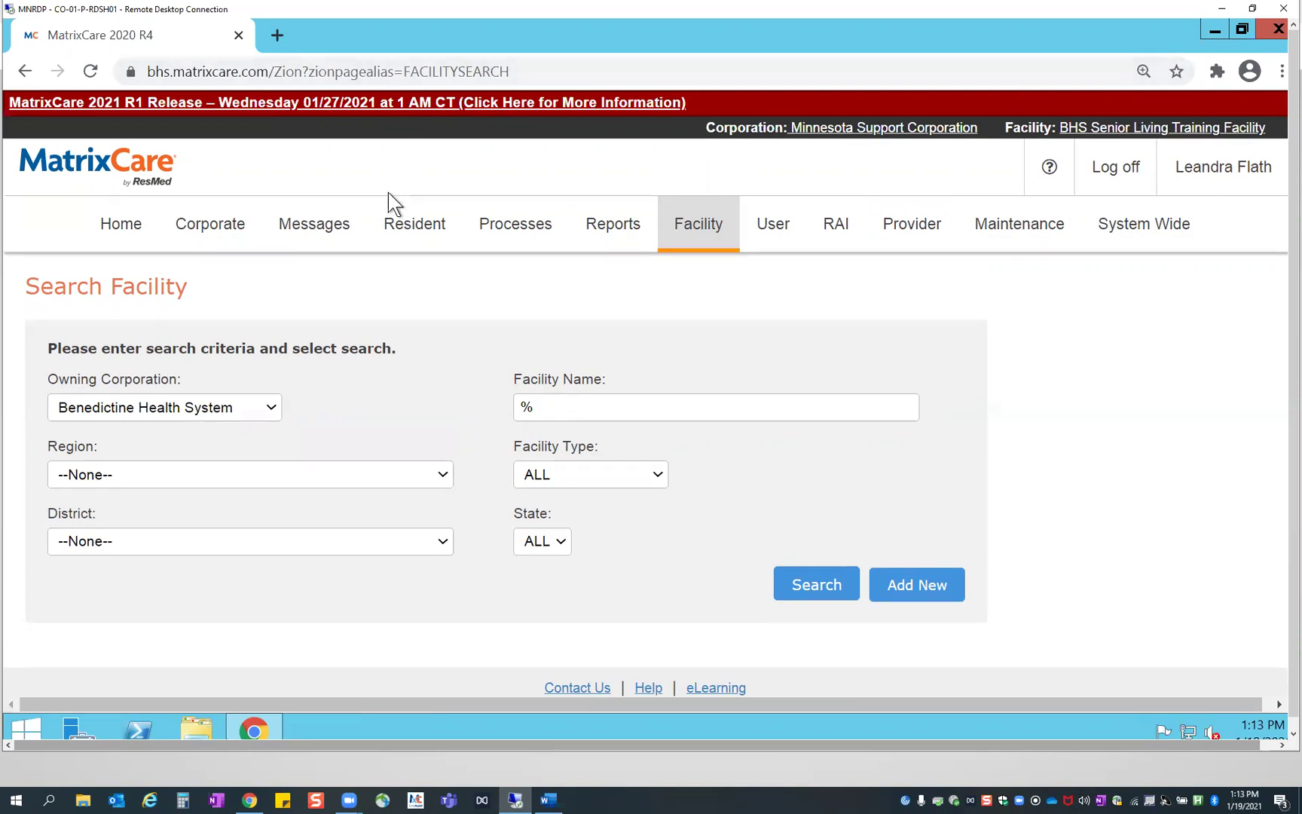
Open the resident search and list all residents with Active status, leaving the other criteria empty
left_click(400, 227)
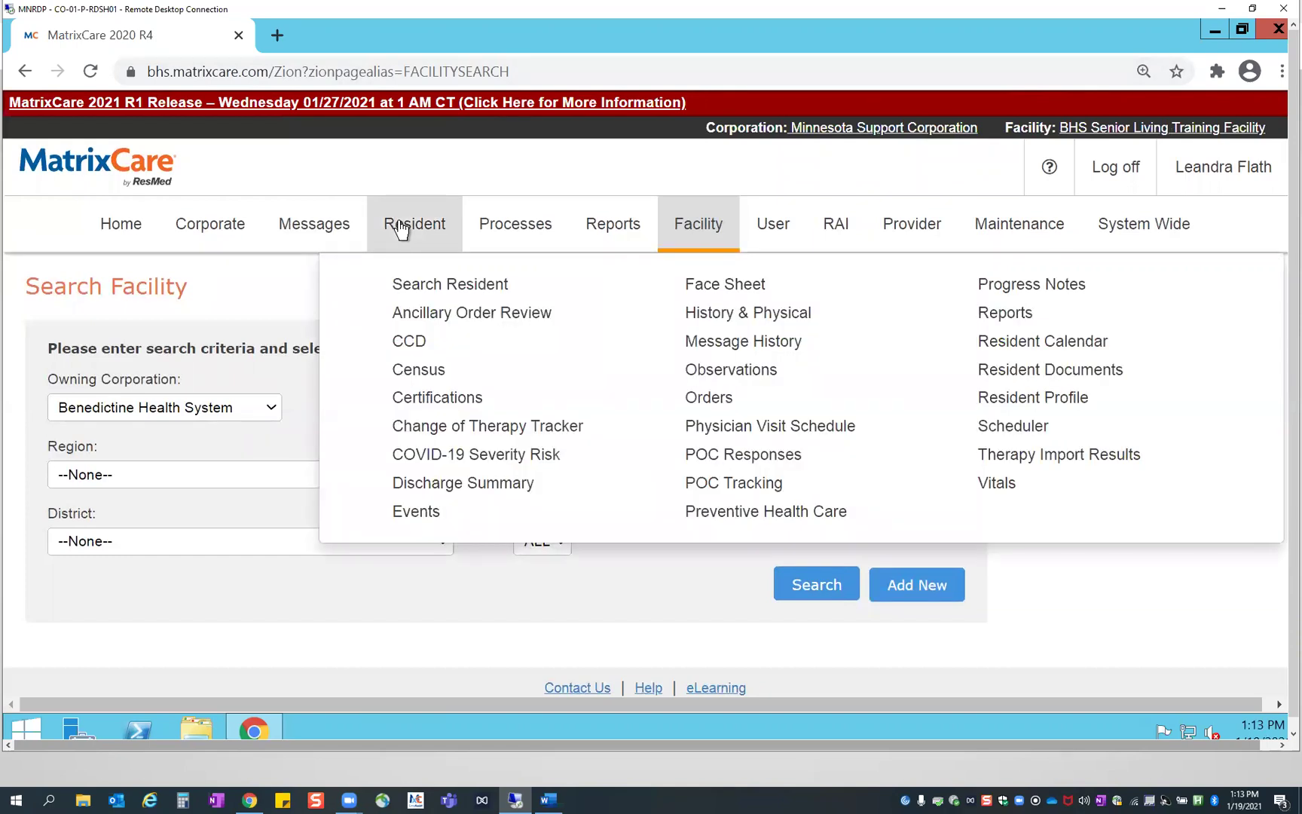
left_click(488, 286)
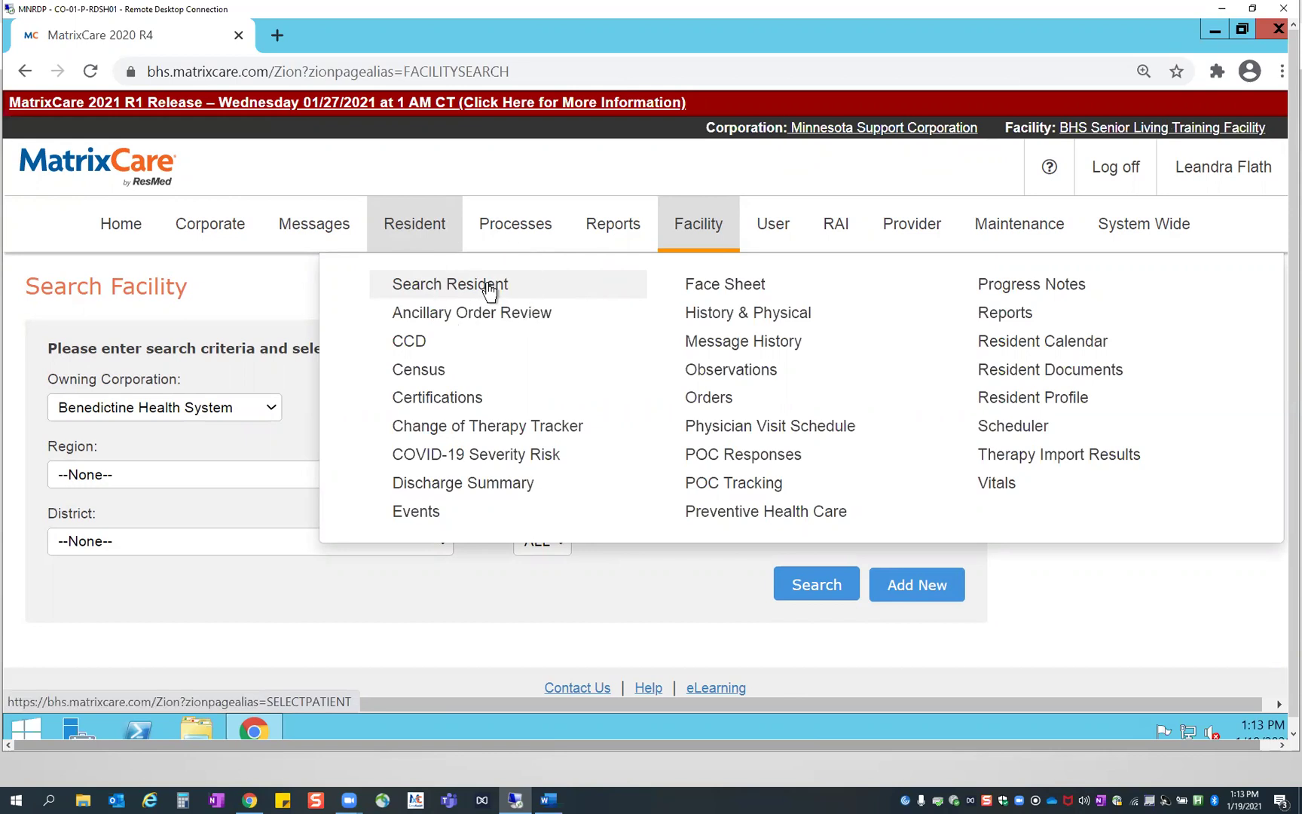
left_click(489, 287)
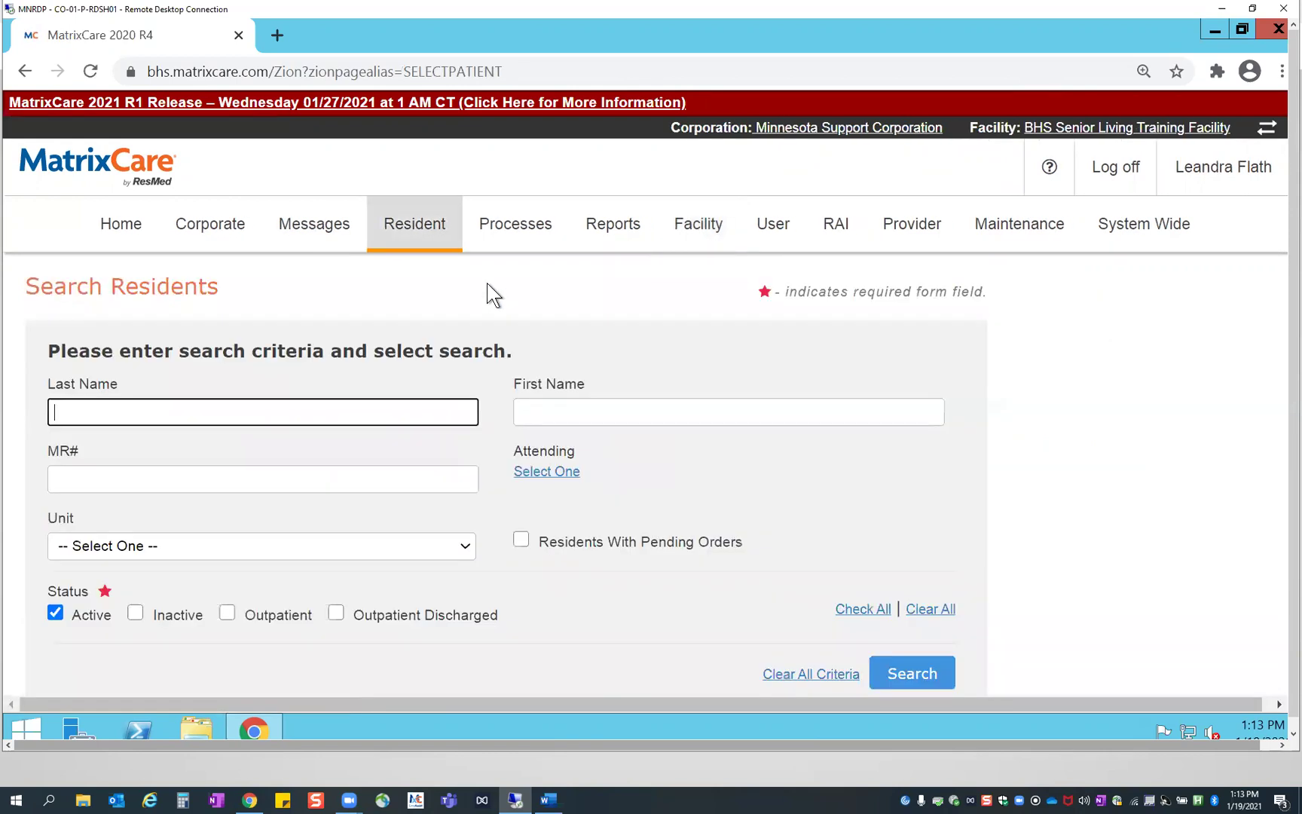
scroll(1204, 454, "down", 3)
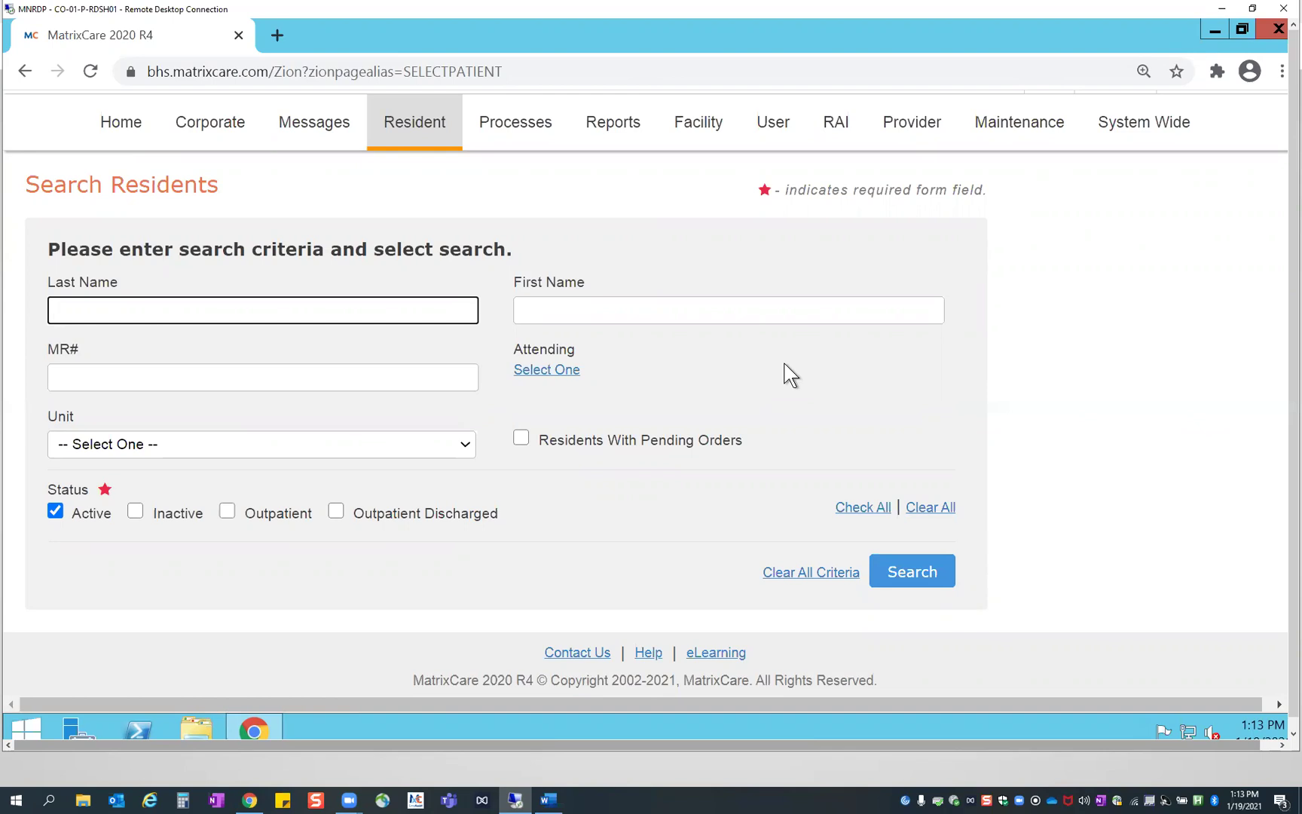
left_click(908, 576)
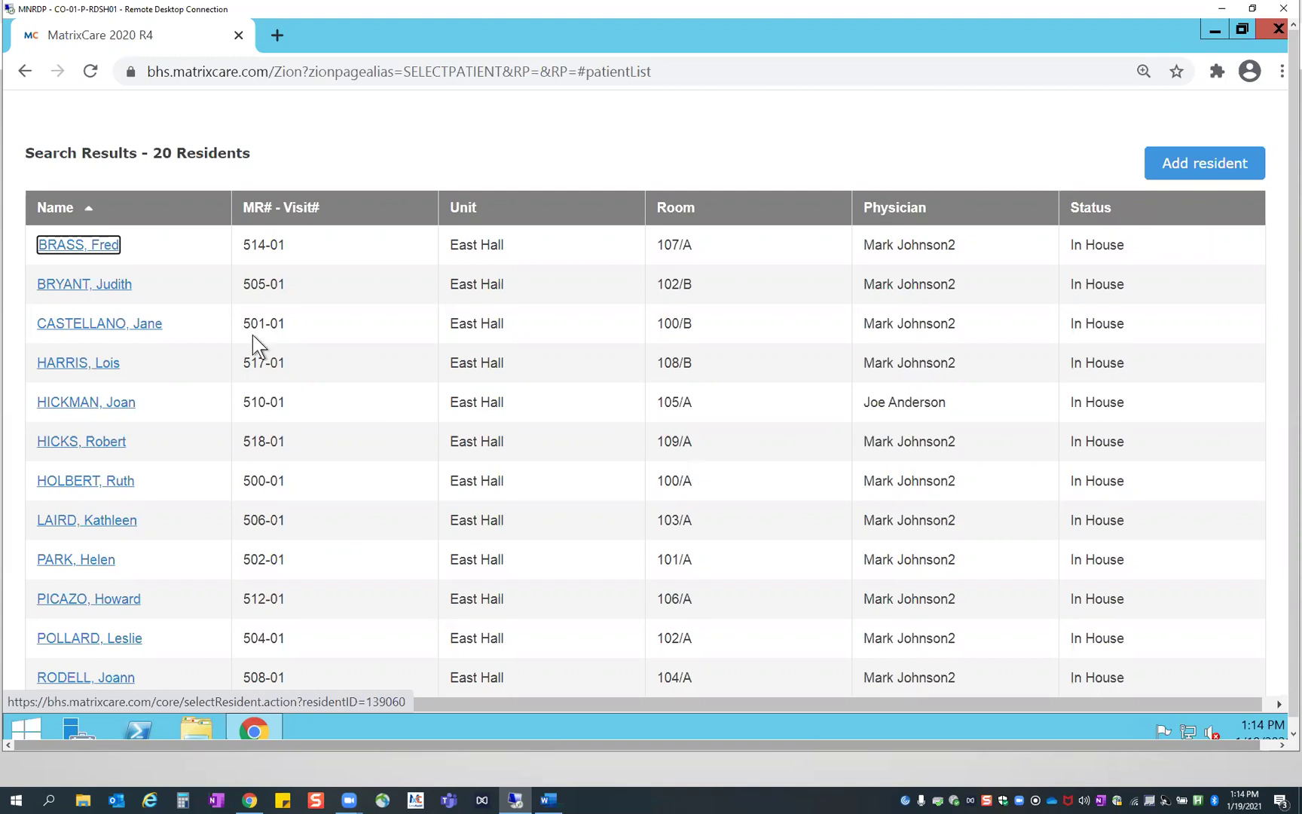
Open the face sheet of the East Hall resident in room 103/B and review the resident header with its image placeholder
scroll(253, 335, "down", 5)
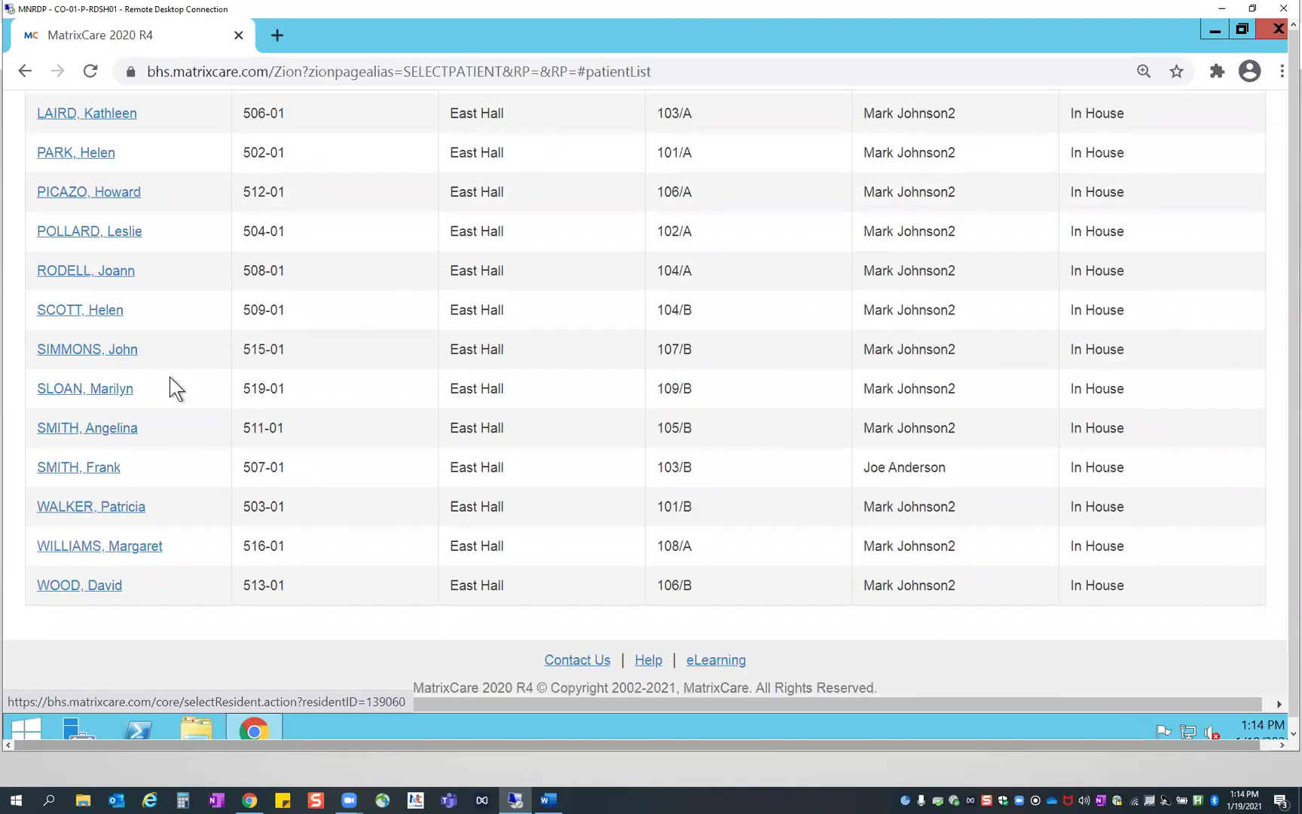
left_click(74, 474)
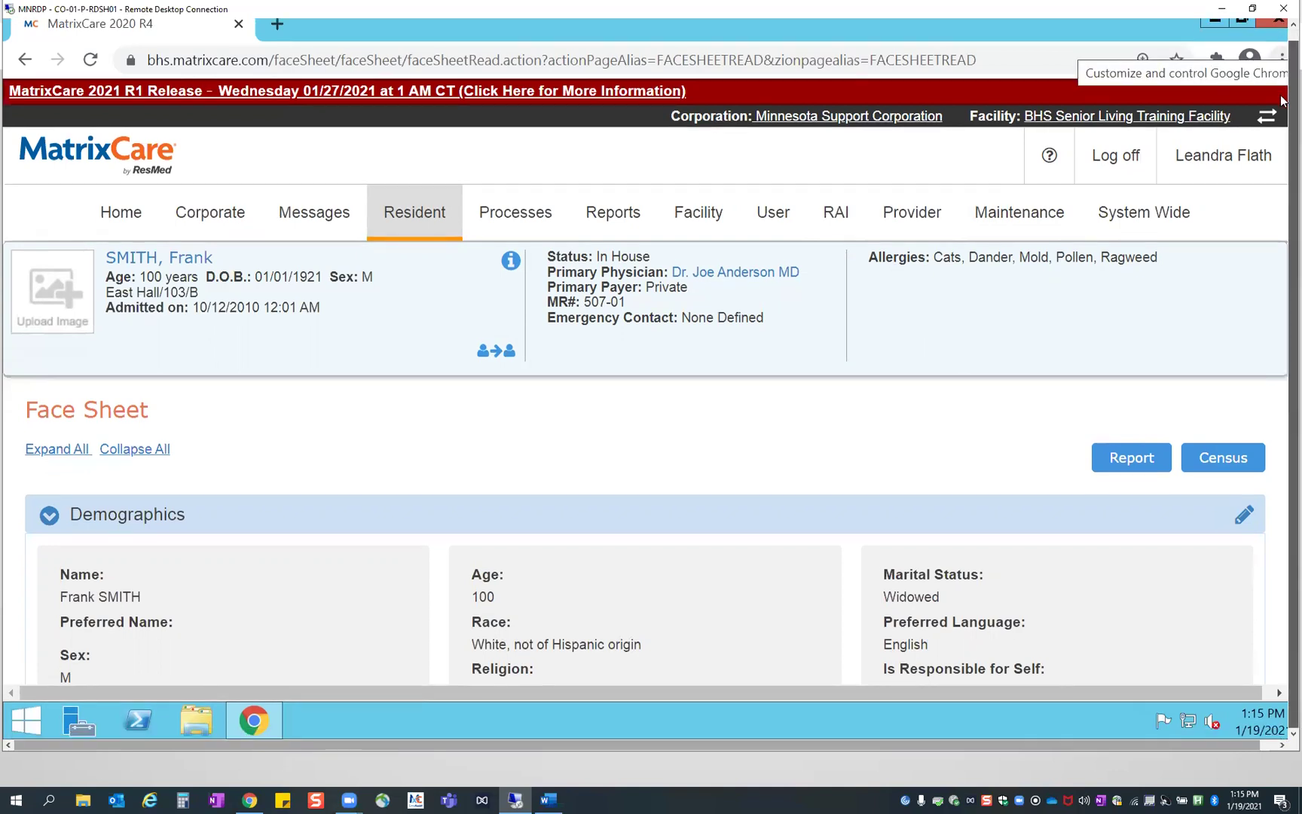
scroll(863, 509, "down", 1)
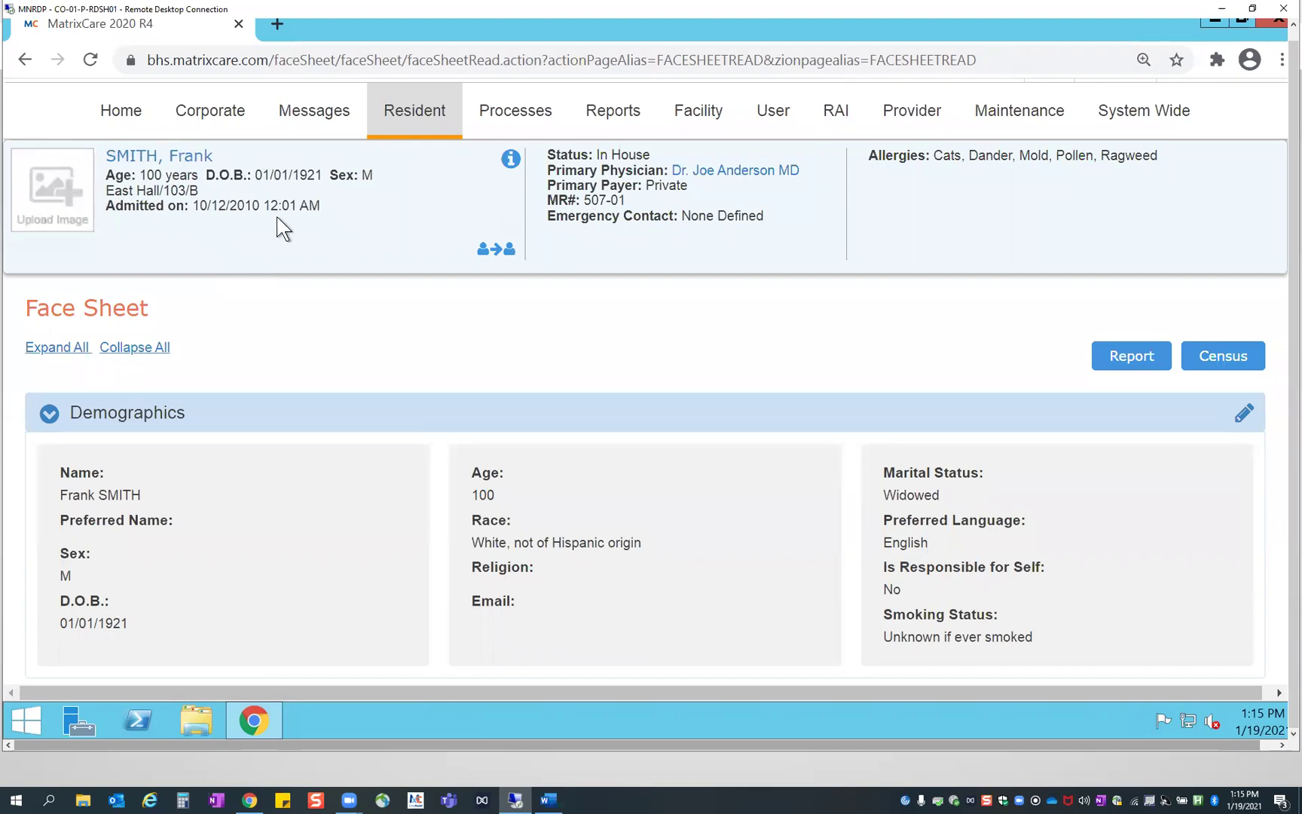
left_click(58, 180)
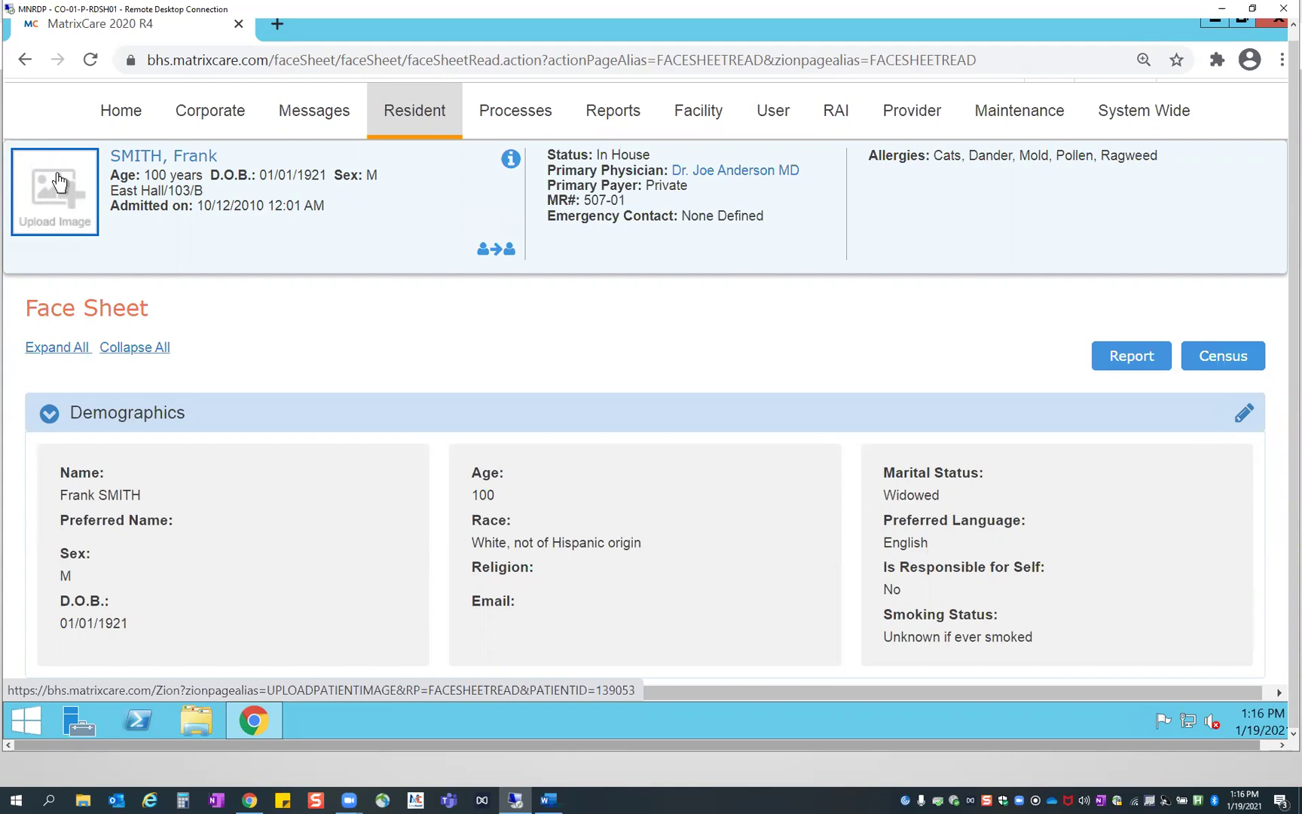
left_click(59, 181)
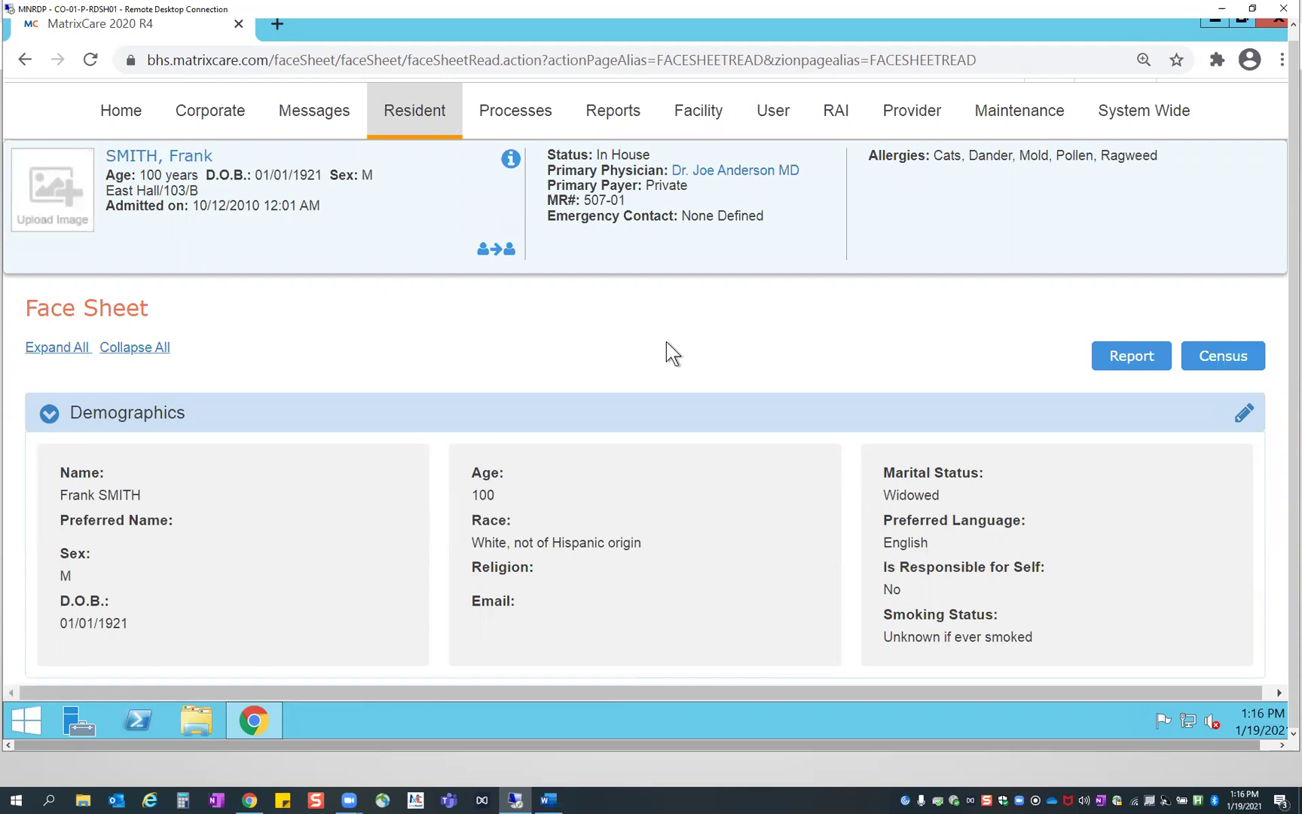
Collapse the Demographics, Census Summary, History and Payer Information sections of the face sheet
left_click(102, 417)
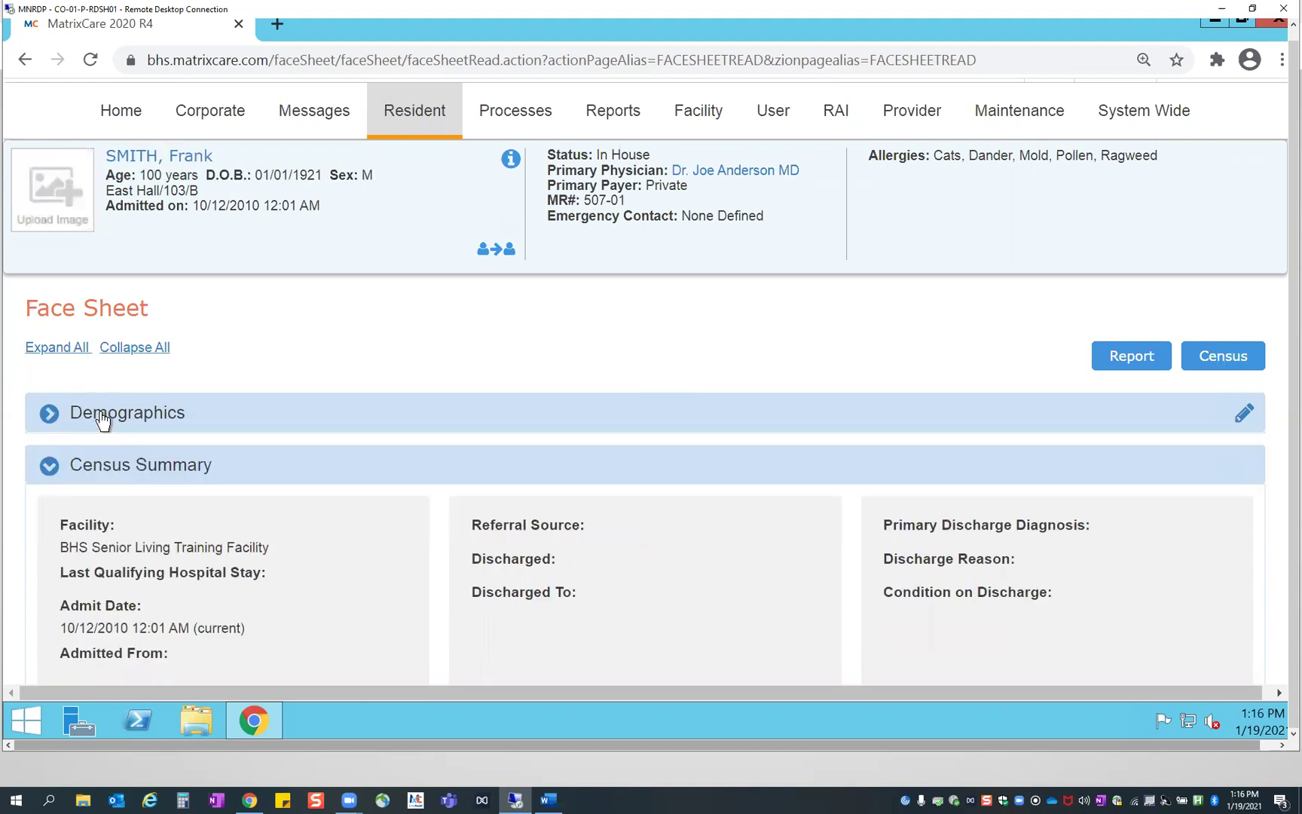
scroll(366, 406, "down", 3)
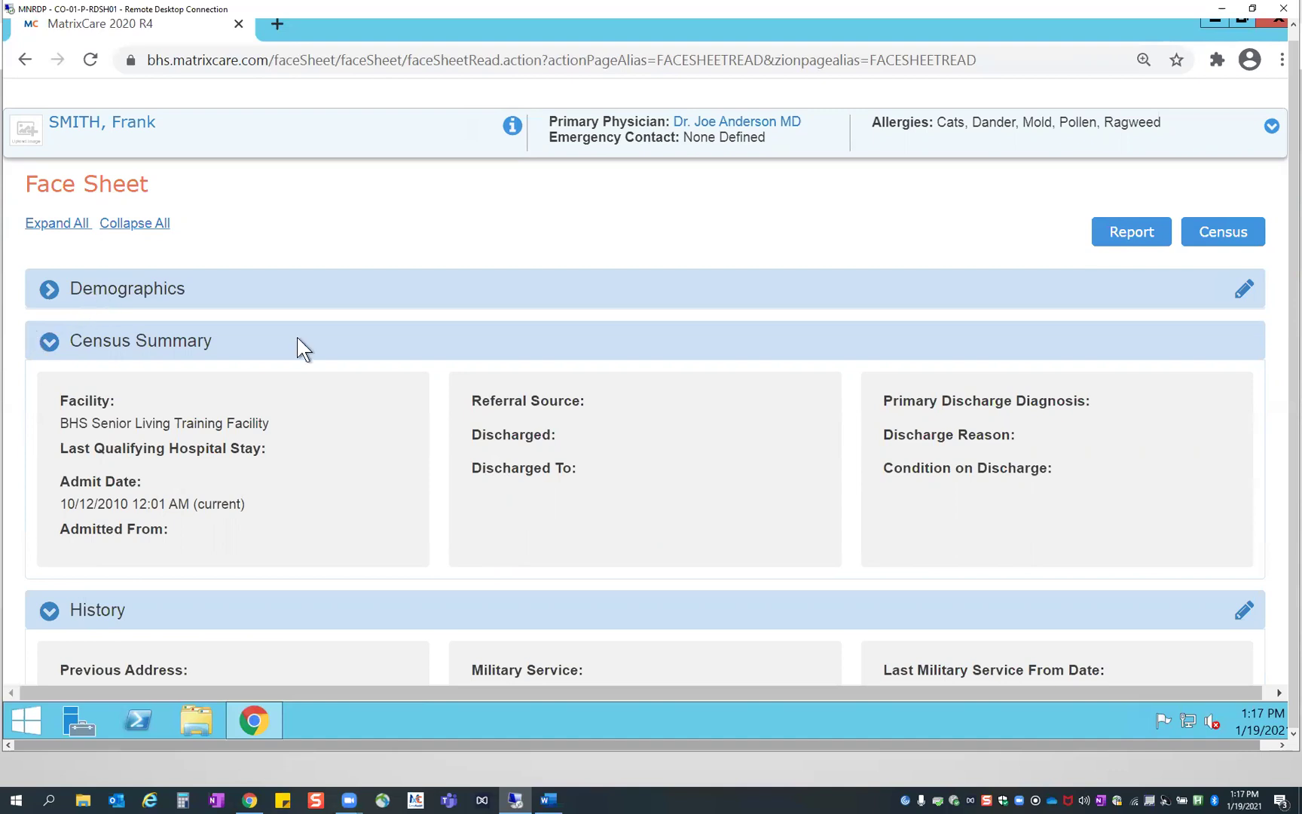
left_click(50, 341)
left_click(66, 401)
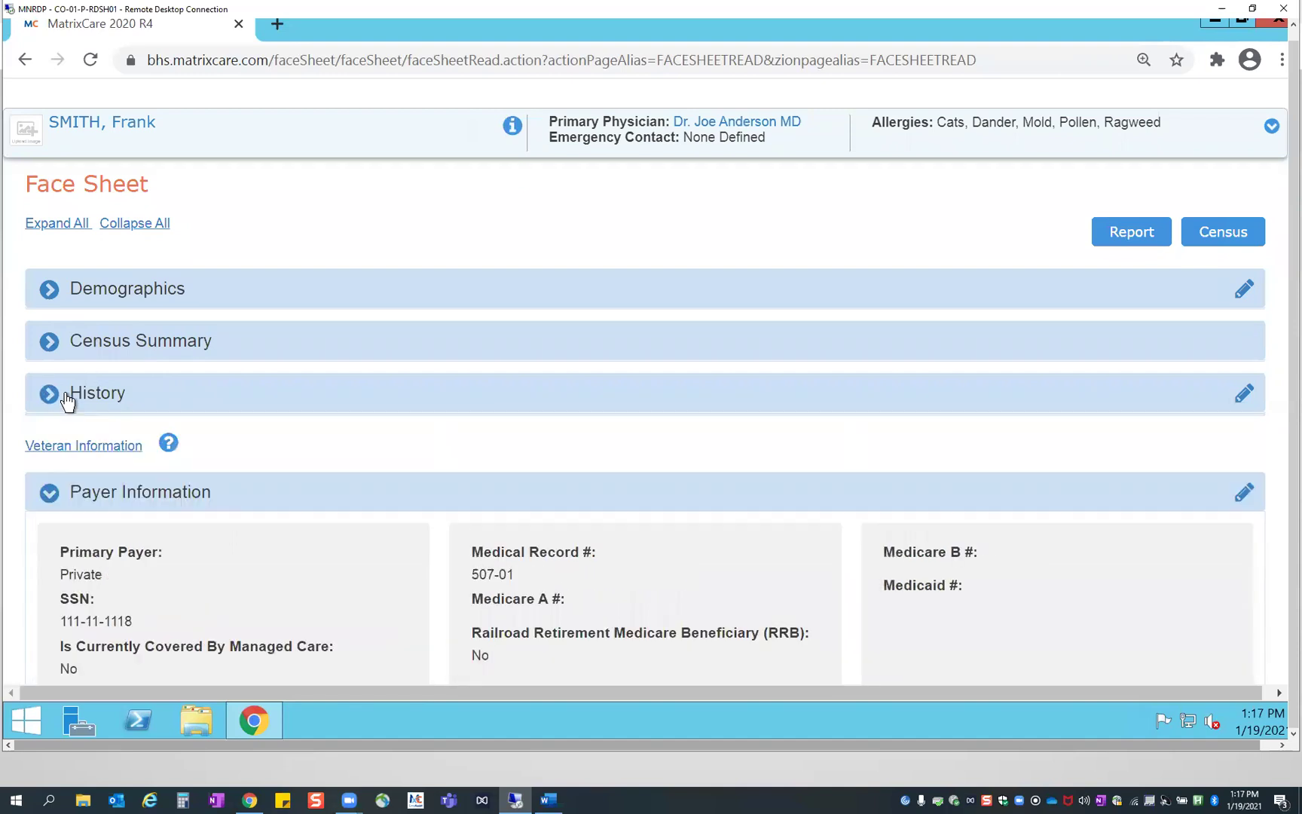
left_click(125, 494)
Collapse the Insurance Information, Additional Fields and Advanced Directives sections of the face sheet
scroll(362, 490, "down", 3)
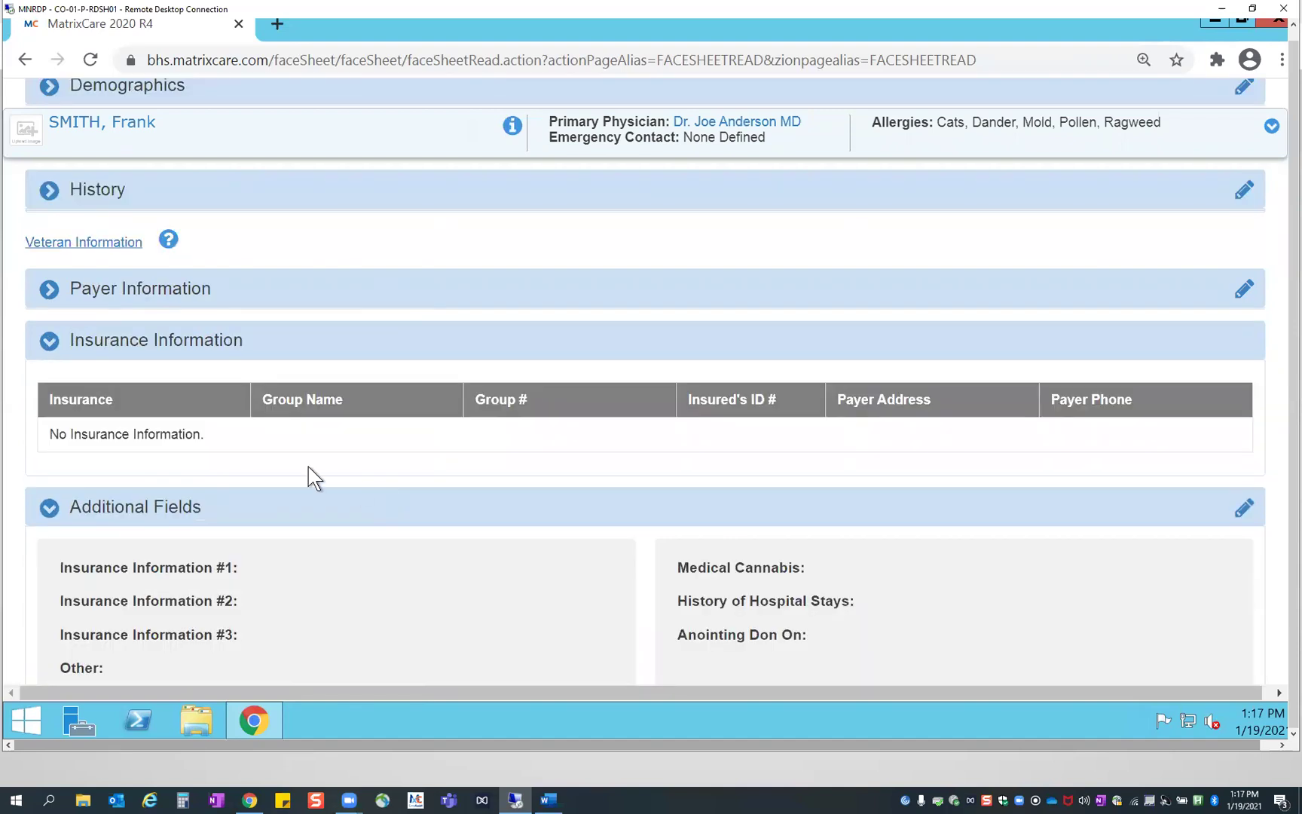
left_click(91, 349)
left_click(81, 402)
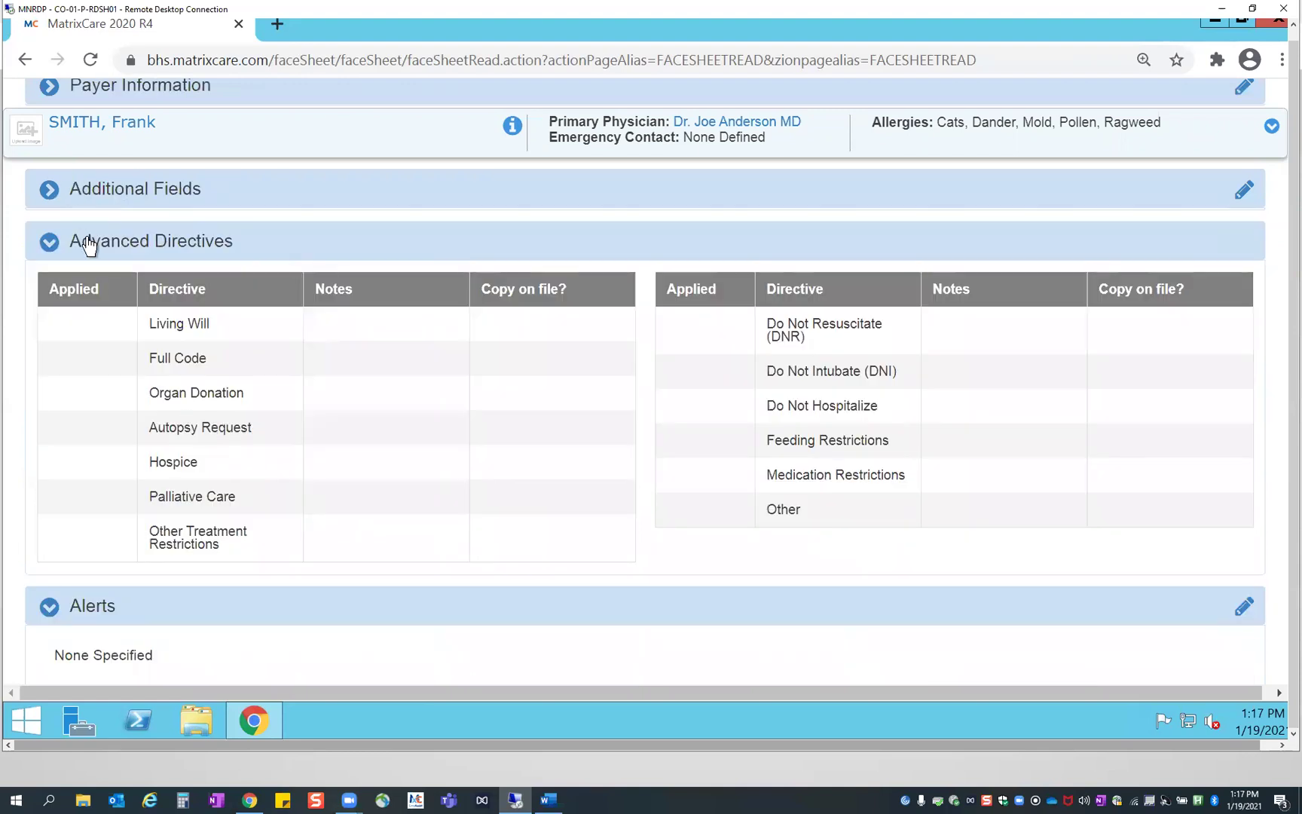
left_click(88, 245)
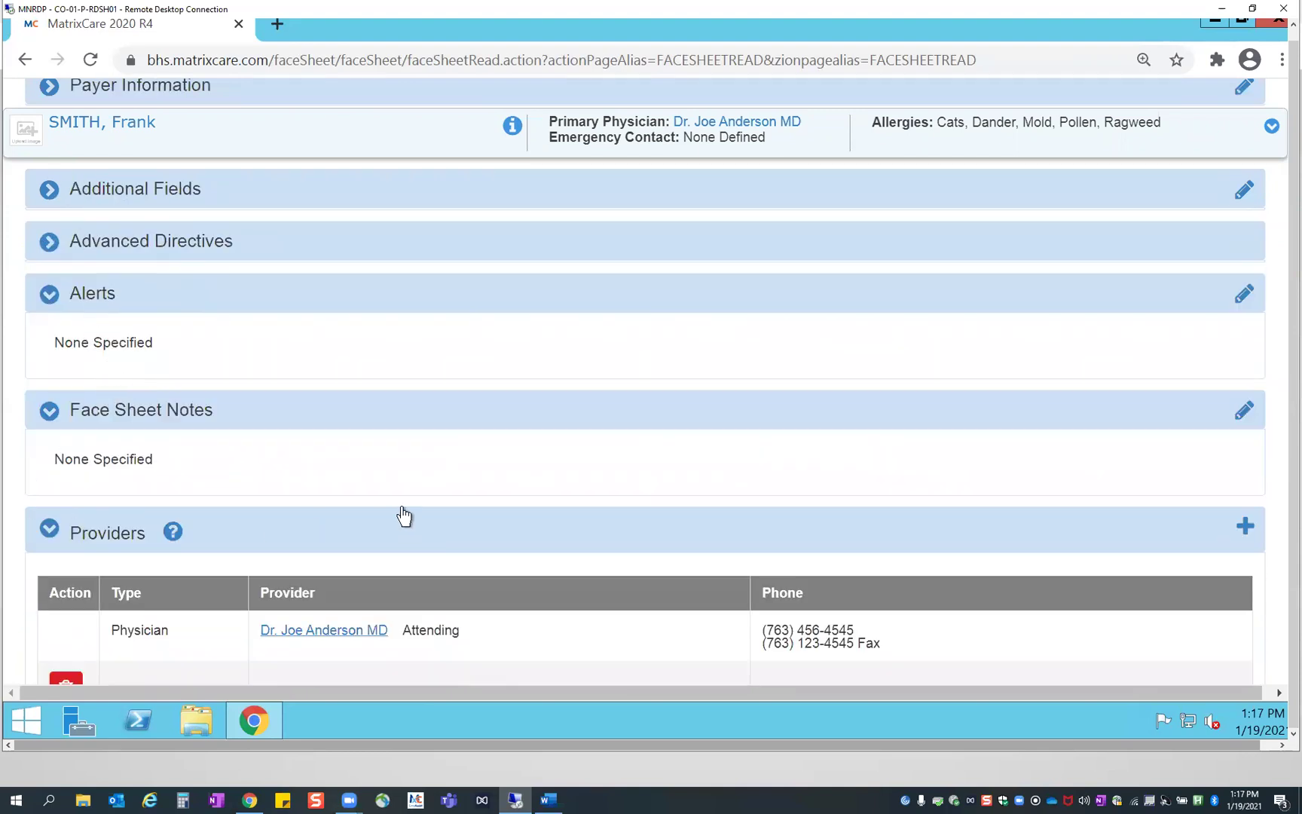
Examine the resident's Providers, Contacts, Allergies and Current ICD-10 Diagnoses sections on the face sheet
scroll(404, 517, "down", 5)
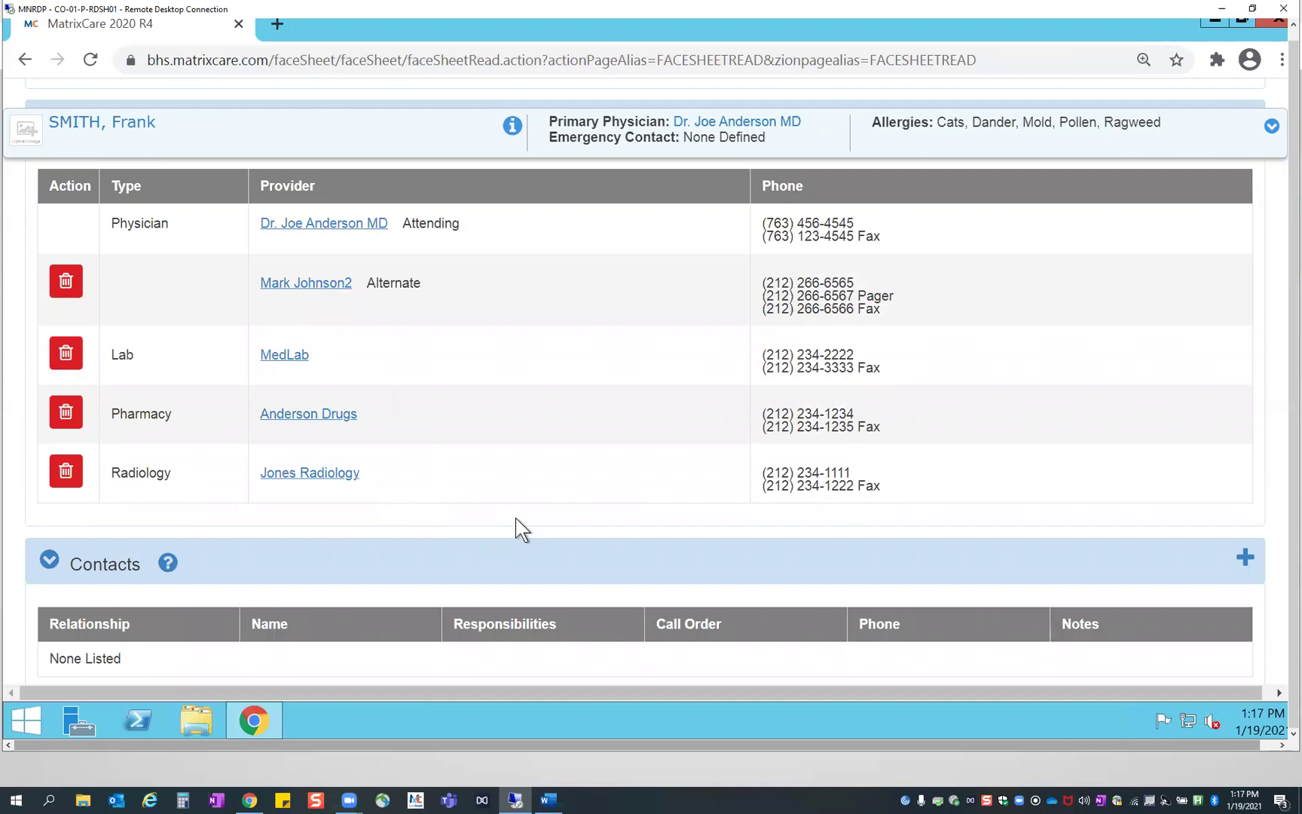
scroll(749, 533, "up", 1)
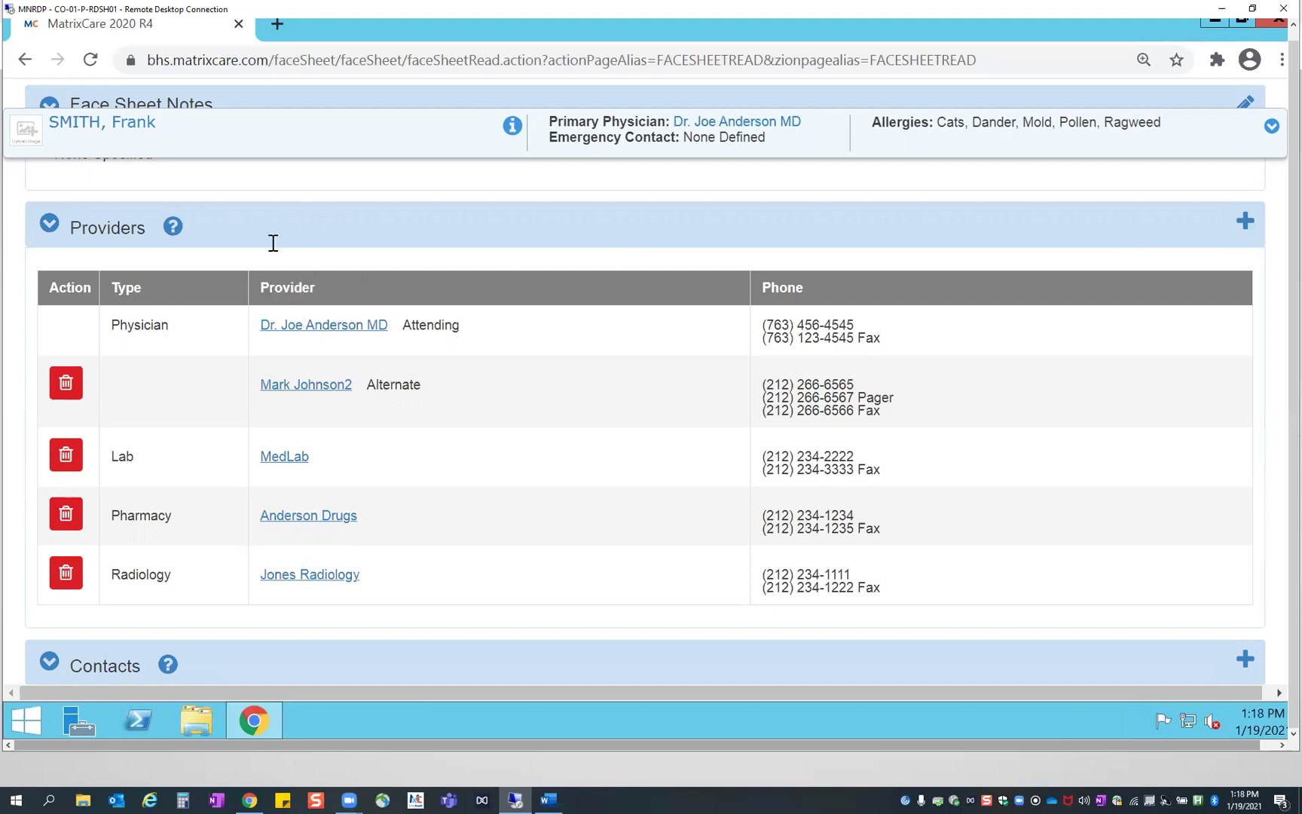
scroll(256, 551, "down", 4)
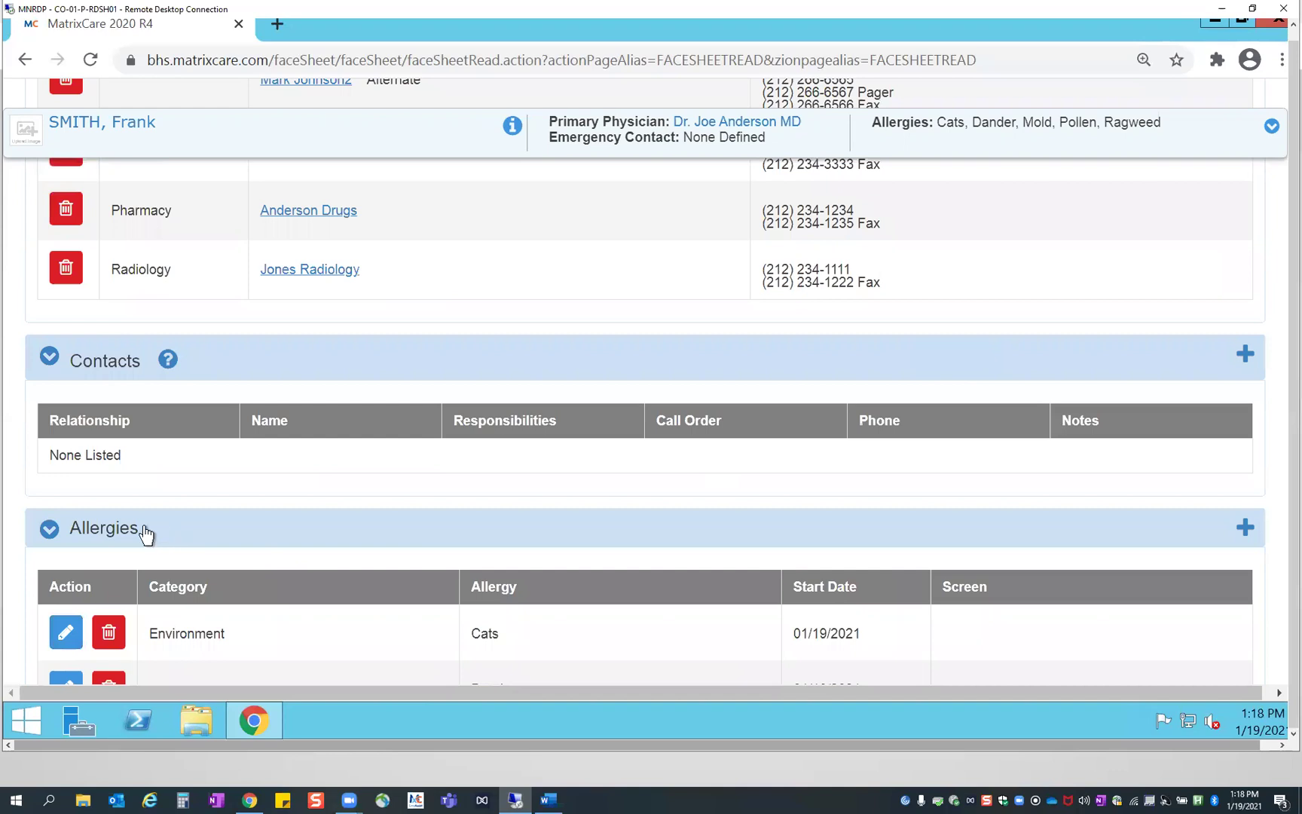
scroll(327, 525, "down", 4)
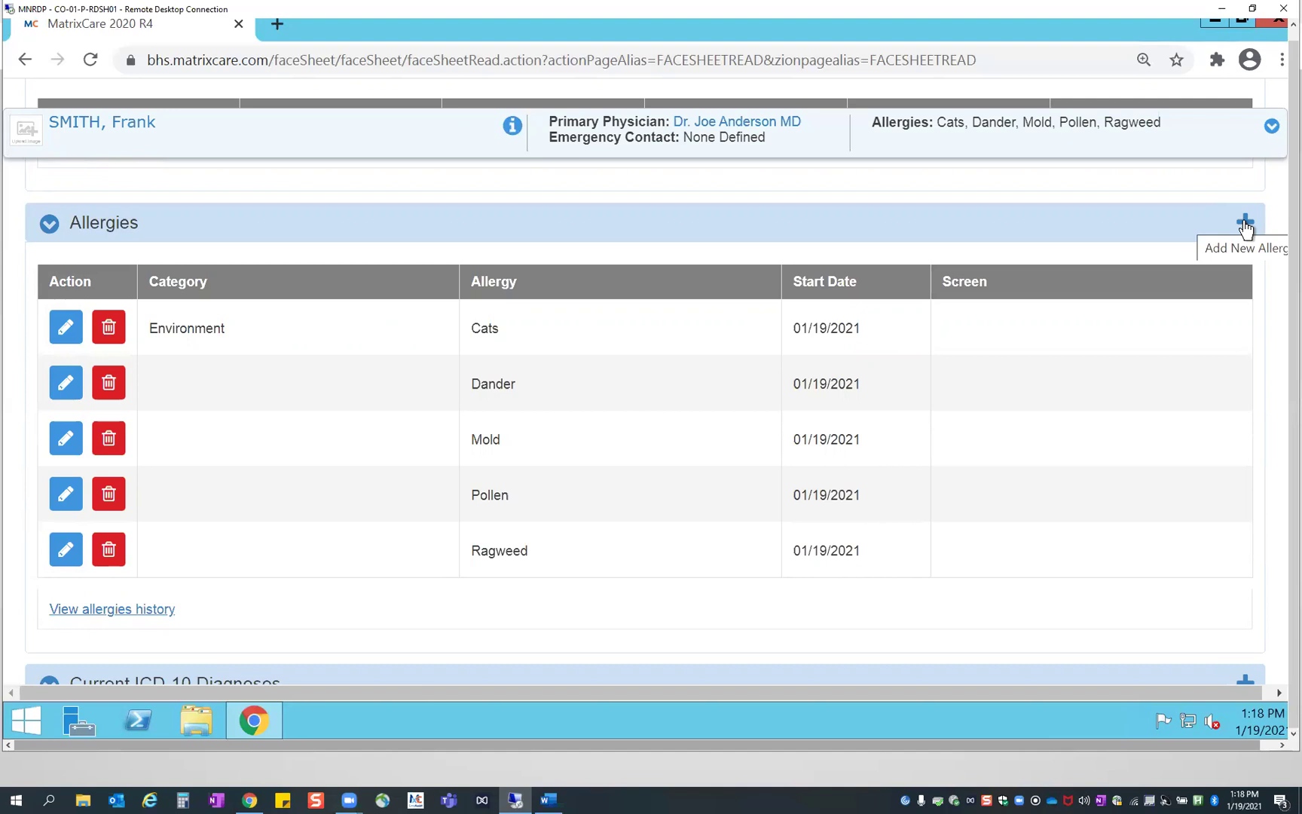
scroll(1095, 444, "down", 3)
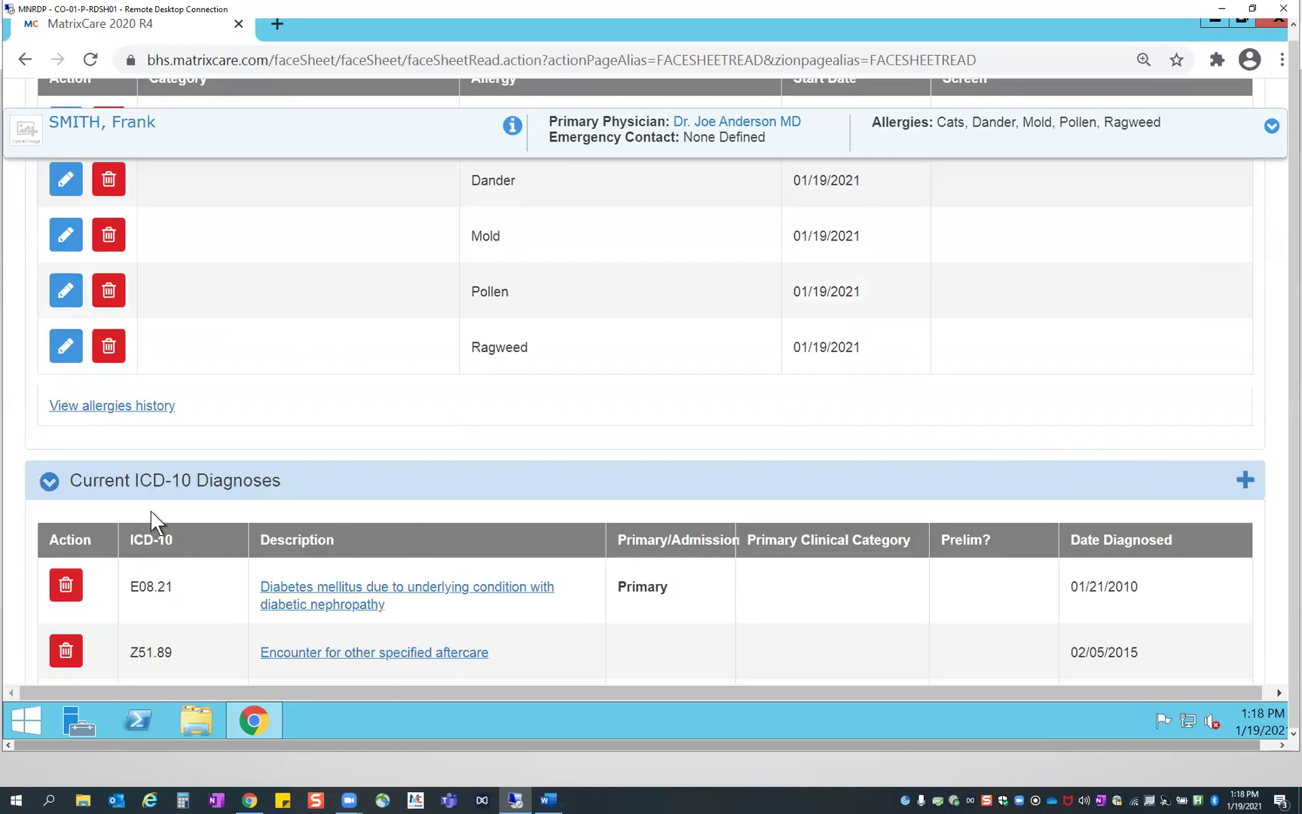
scroll(827, 584, "down", 2)
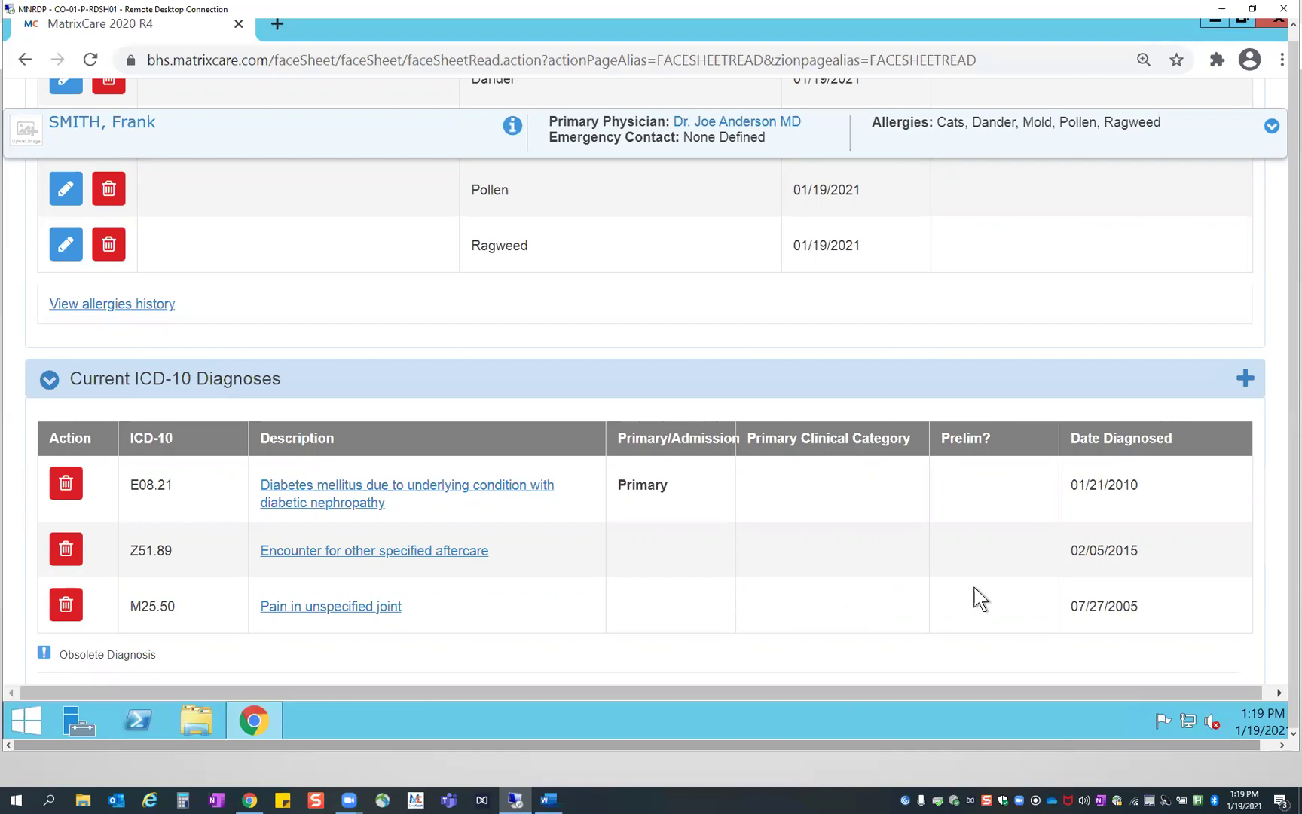
scroll(980, 596, "up", 3)
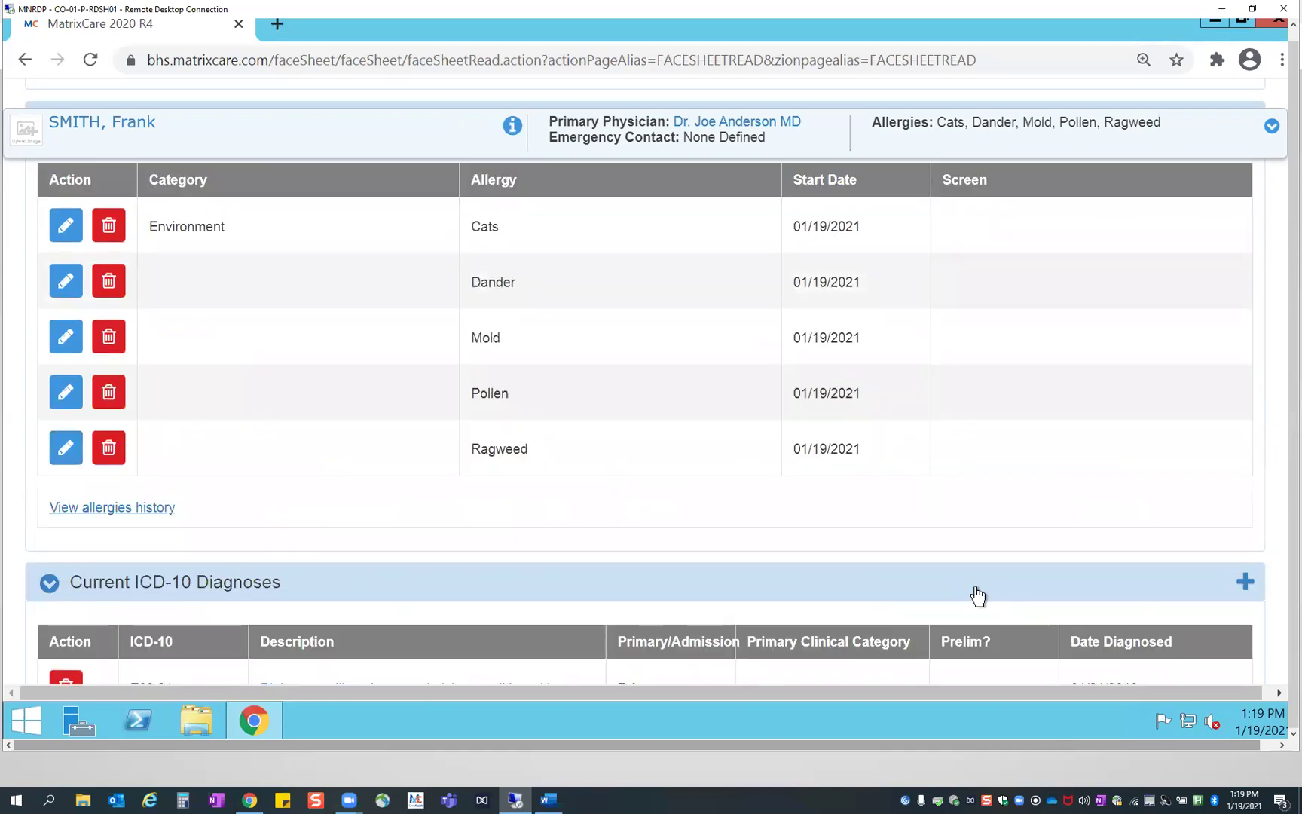
Review the resident's Allergies, Contacts and Providers sections on the face sheet once more
scroll(991, 554, "up", 2)
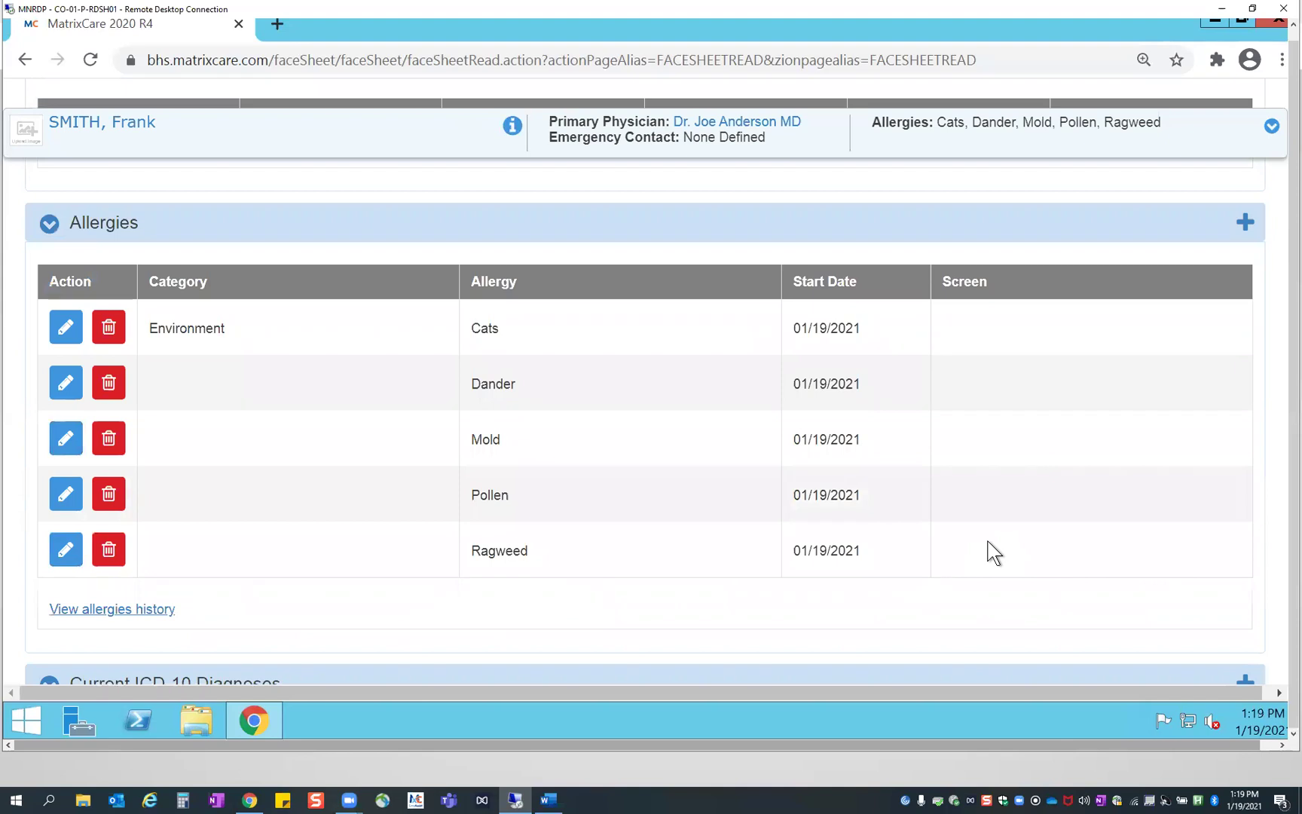
scroll(993, 552, "up", 2)
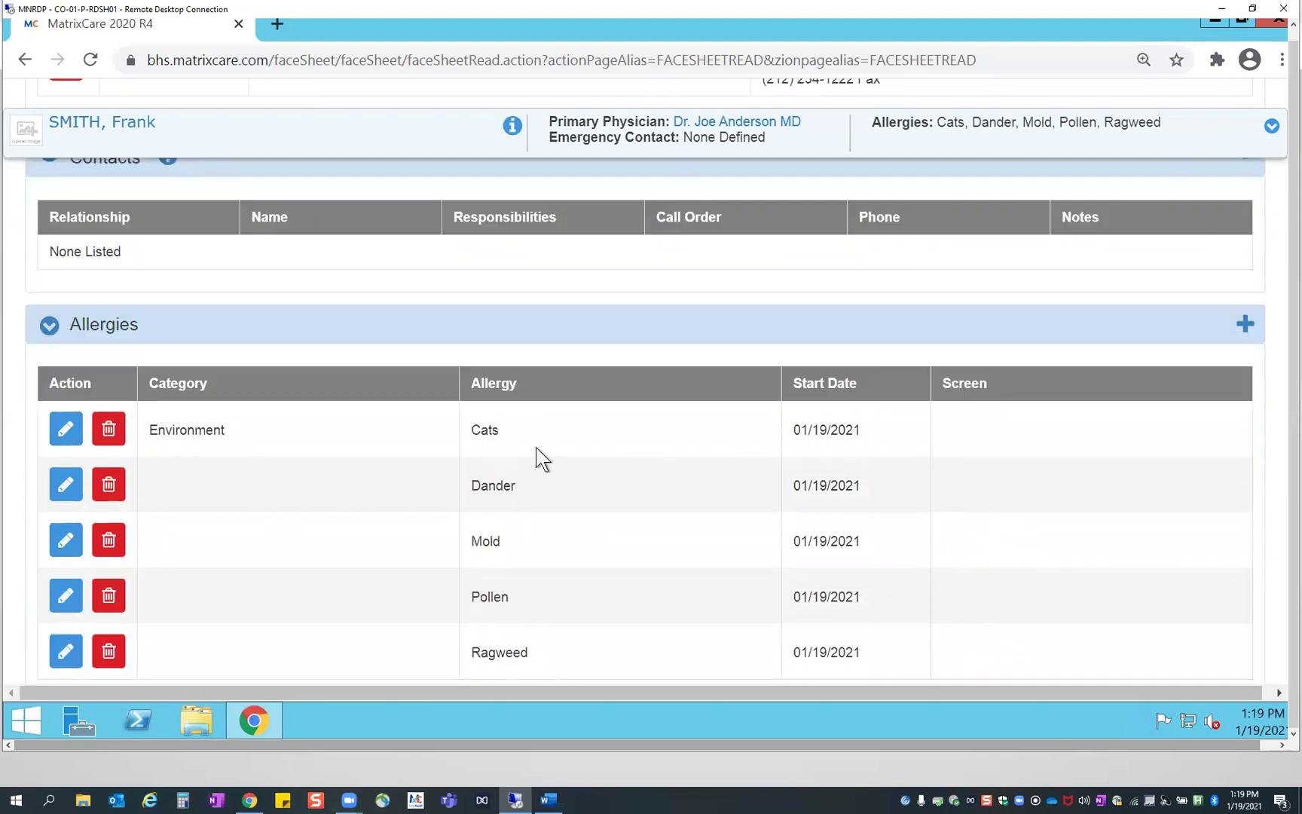
scroll(979, 607, "down", 2)
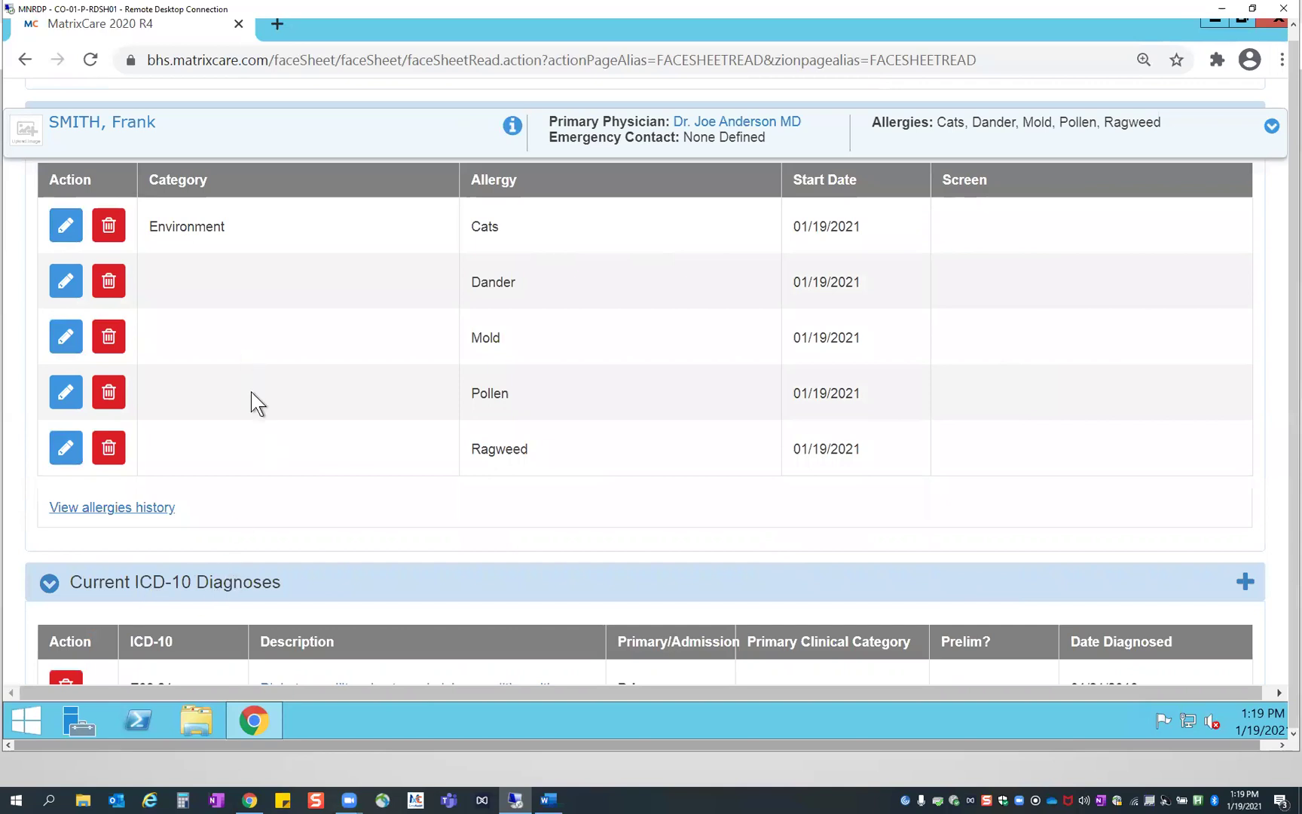
scroll(250, 390, "up", 2)
scroll(418, 356, "up", 1)
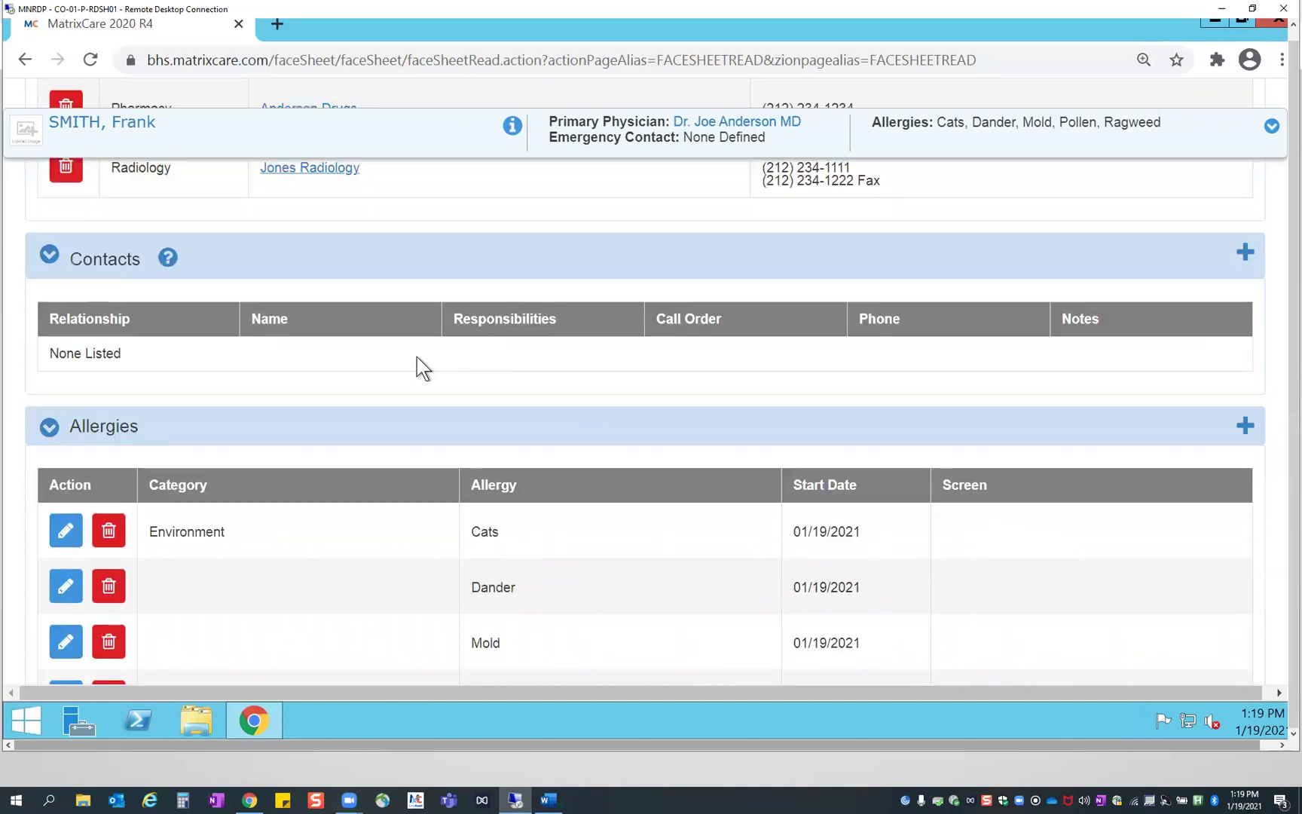
scroll(400, 431, "up", 3)
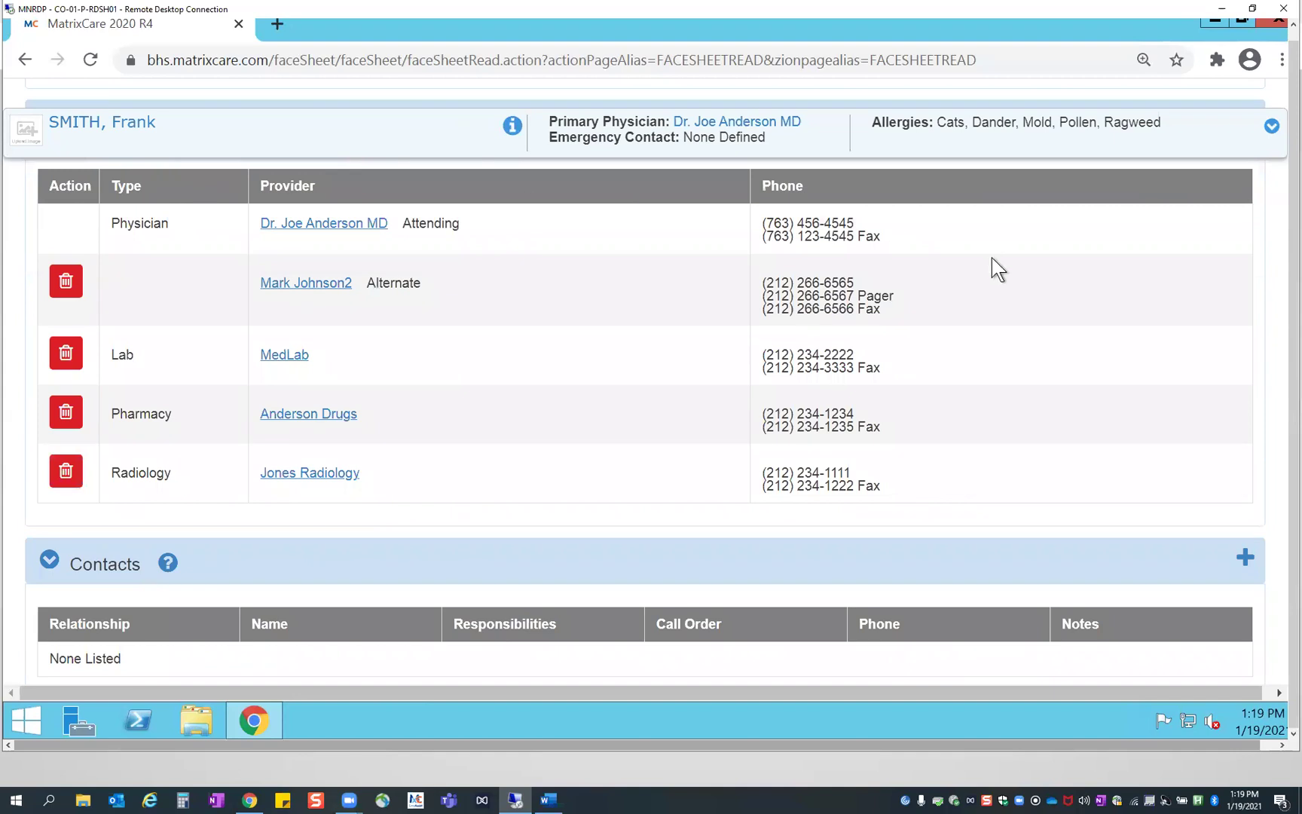
scroll(996, 342, "up", 1)
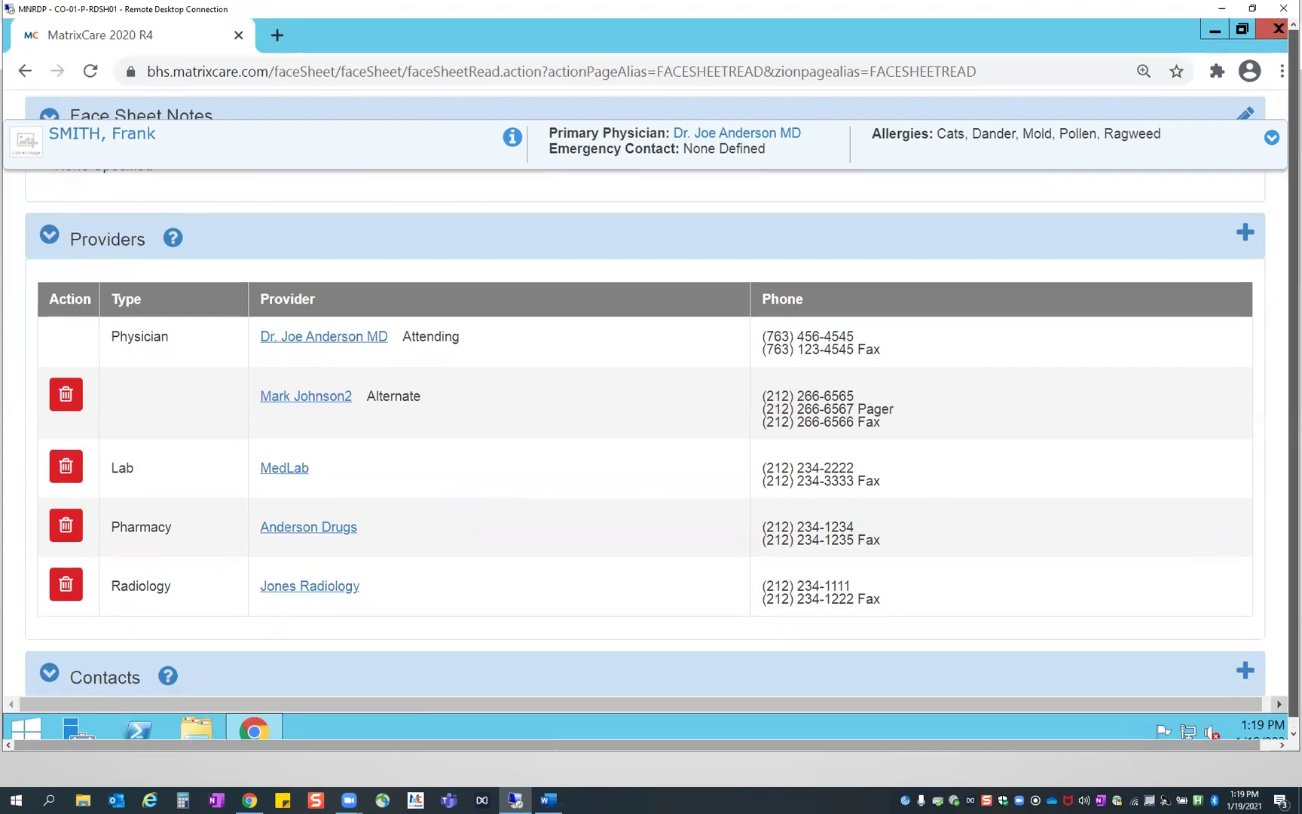
Open the Vitals page for the current resident
scroll(663, 482, "up", 15)
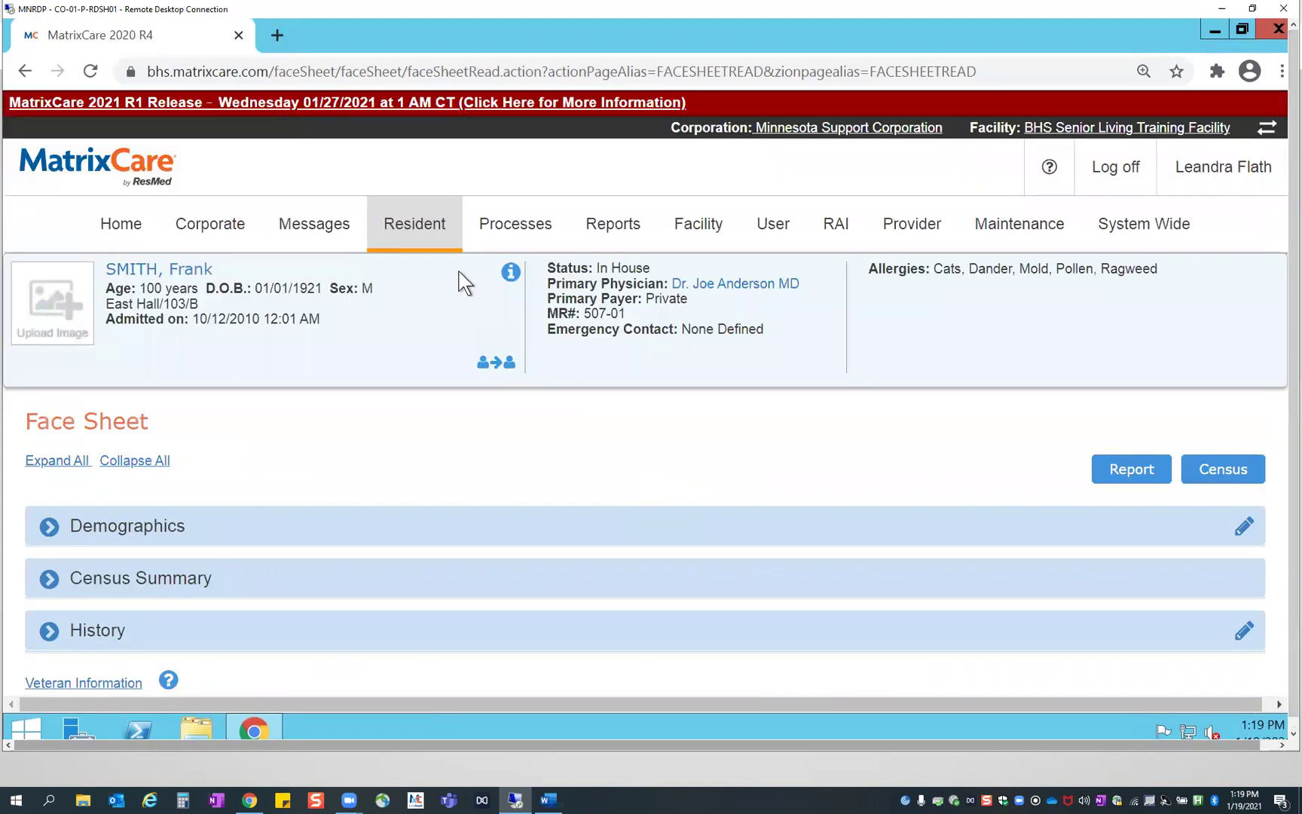
left_click(420, 224)
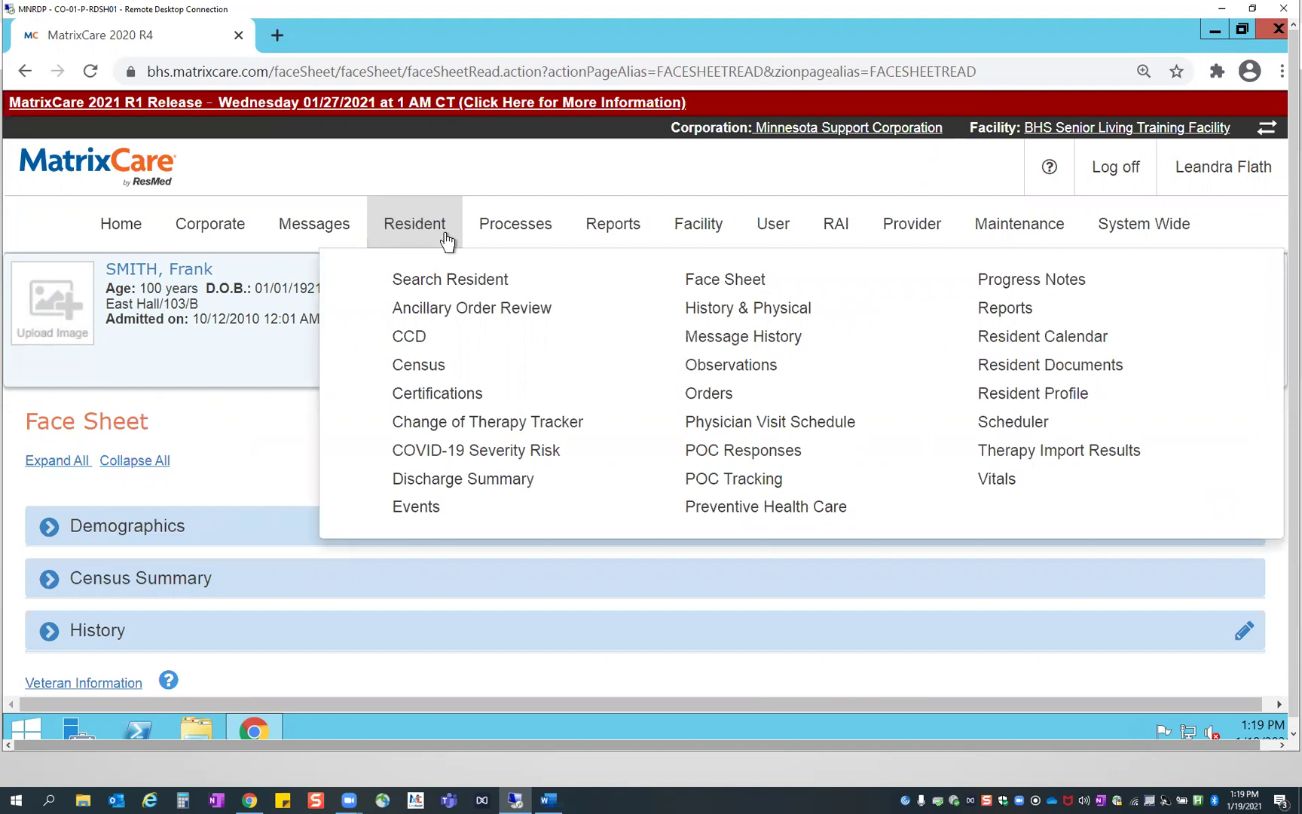
left_click(1037, 490)
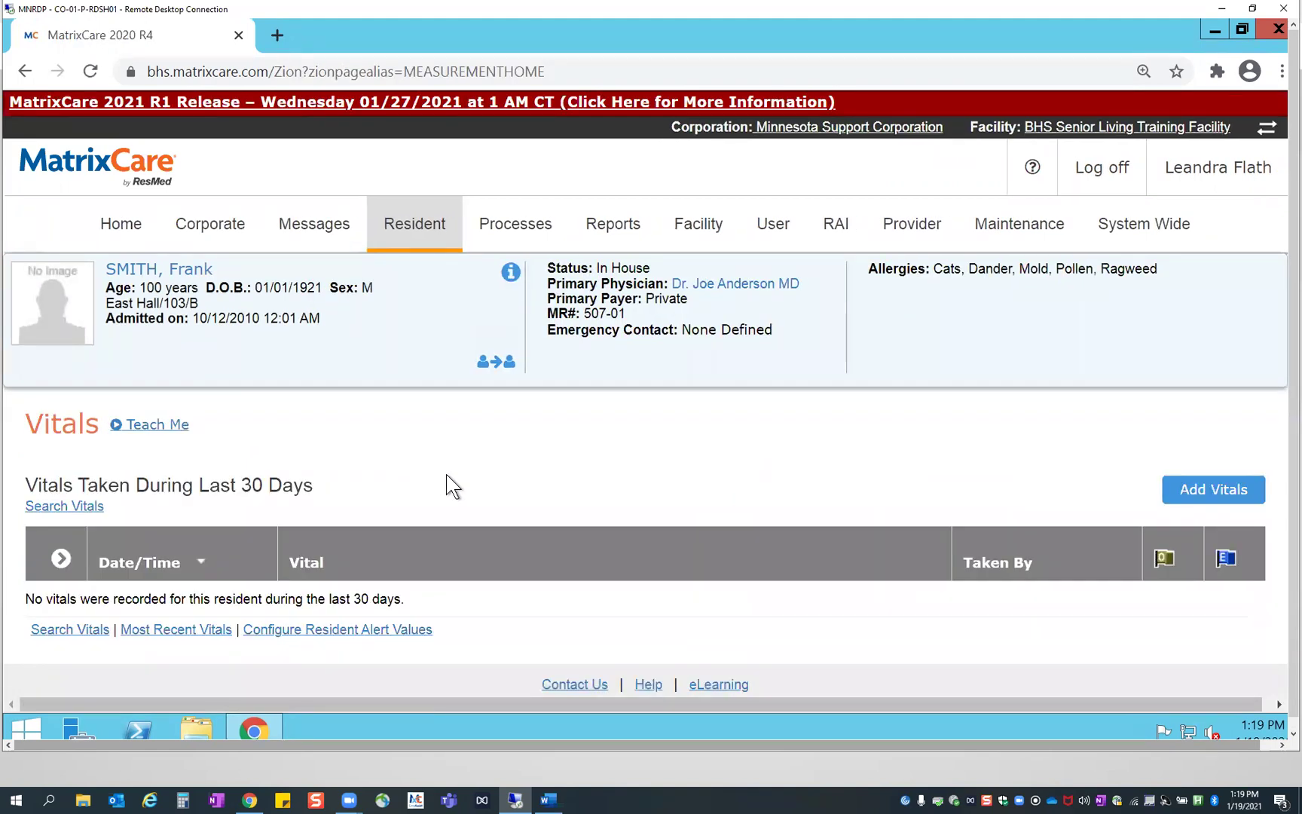
scroll(447, 473, "down", 1)
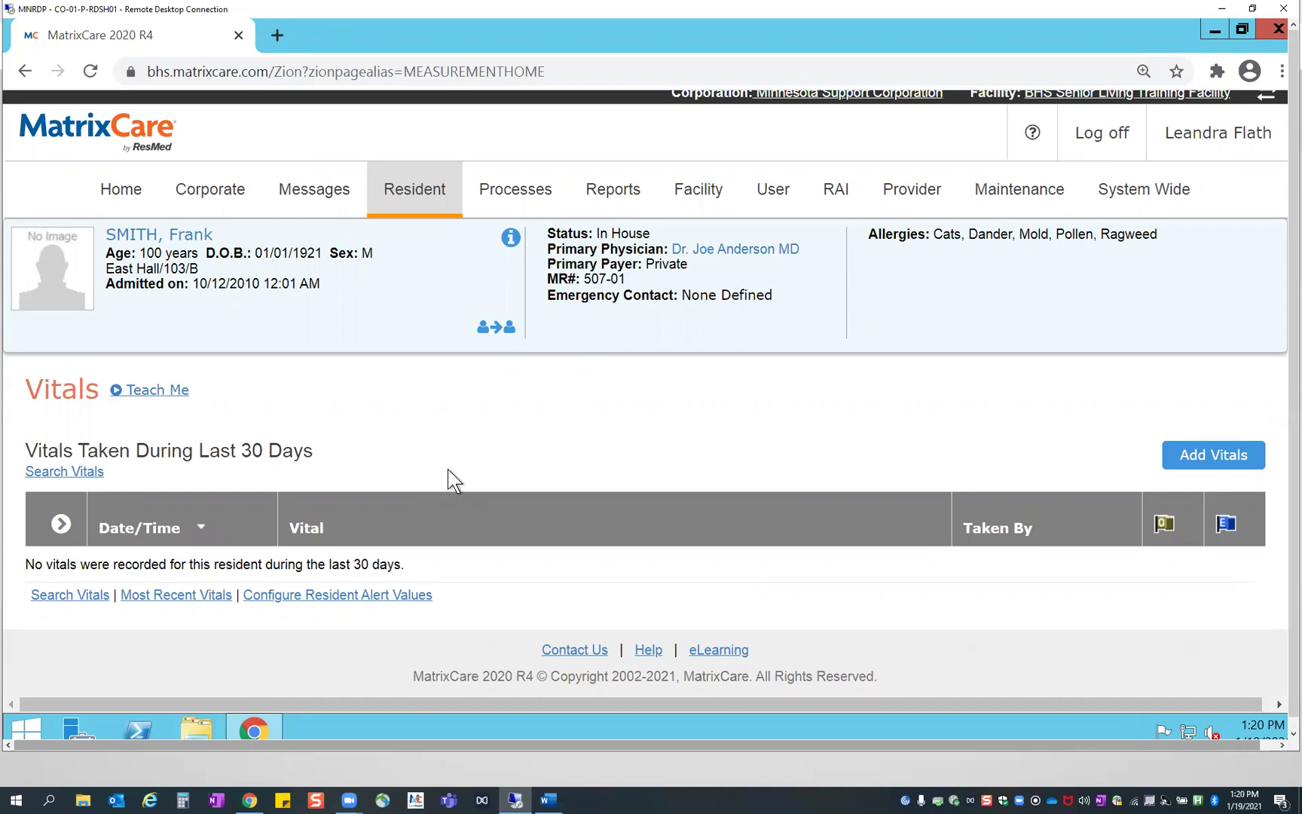
Start adding vitals for the resident and select Blood Pressure as the vital sign to enter
left_click(1192, 461)
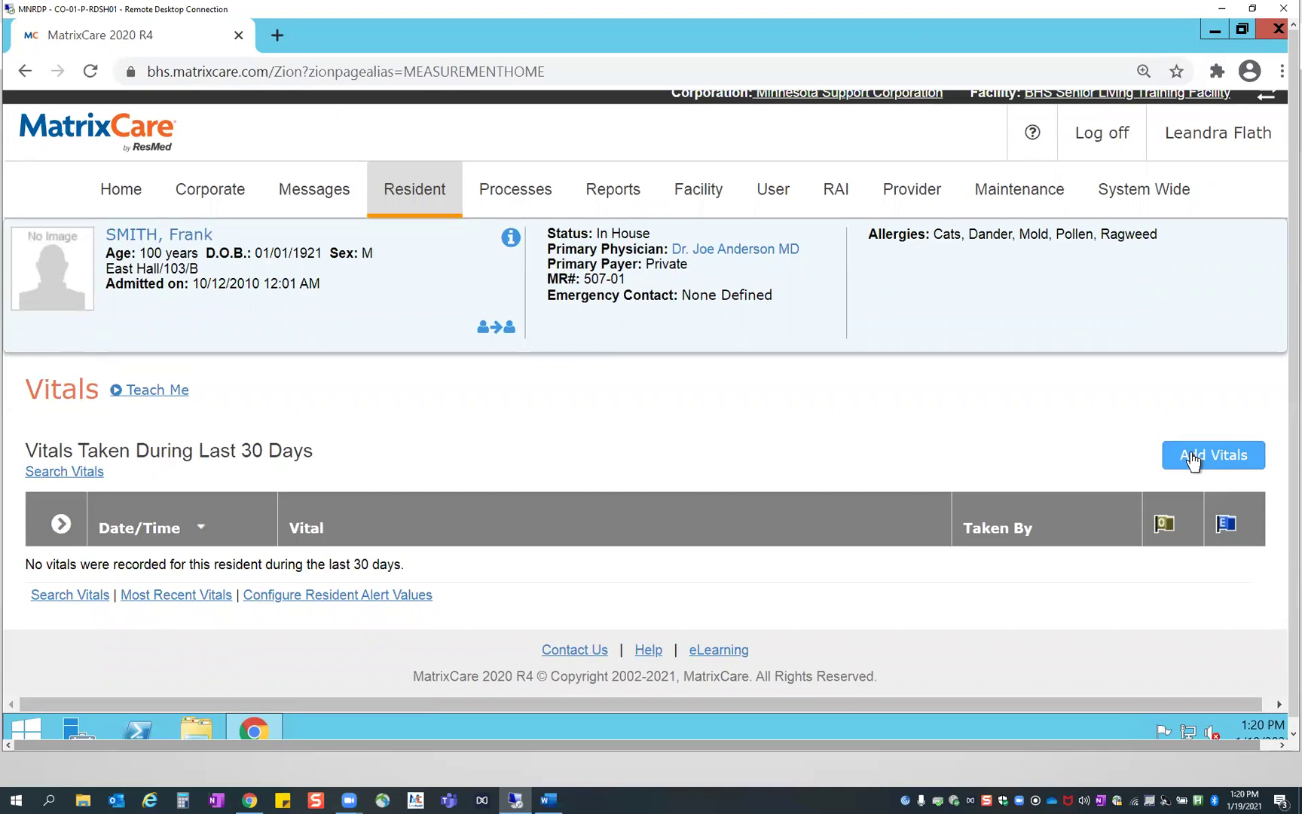
left_click(1191, 460)
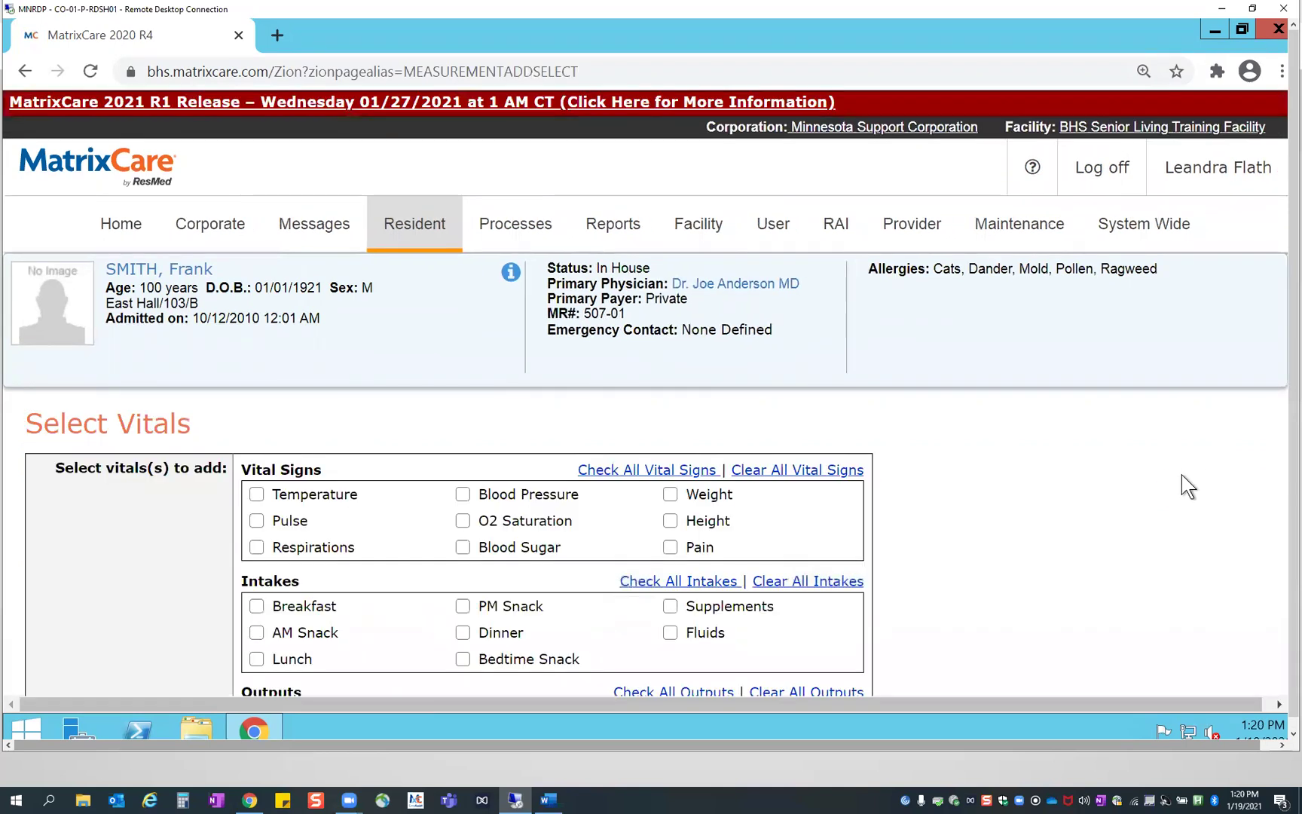
scroll(1181, 474, "down", 1)
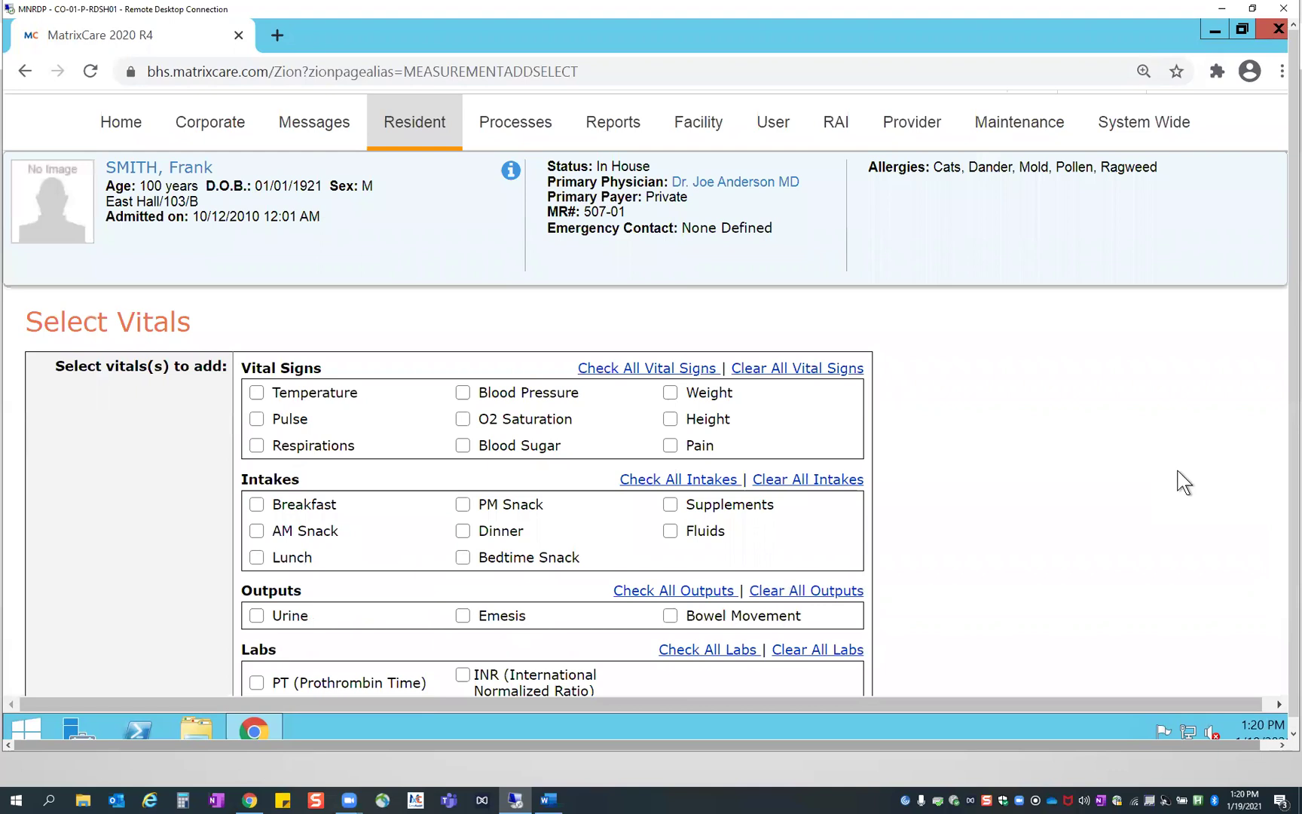
left_click(463, 393)
scroll(948, 457, "down", 3)
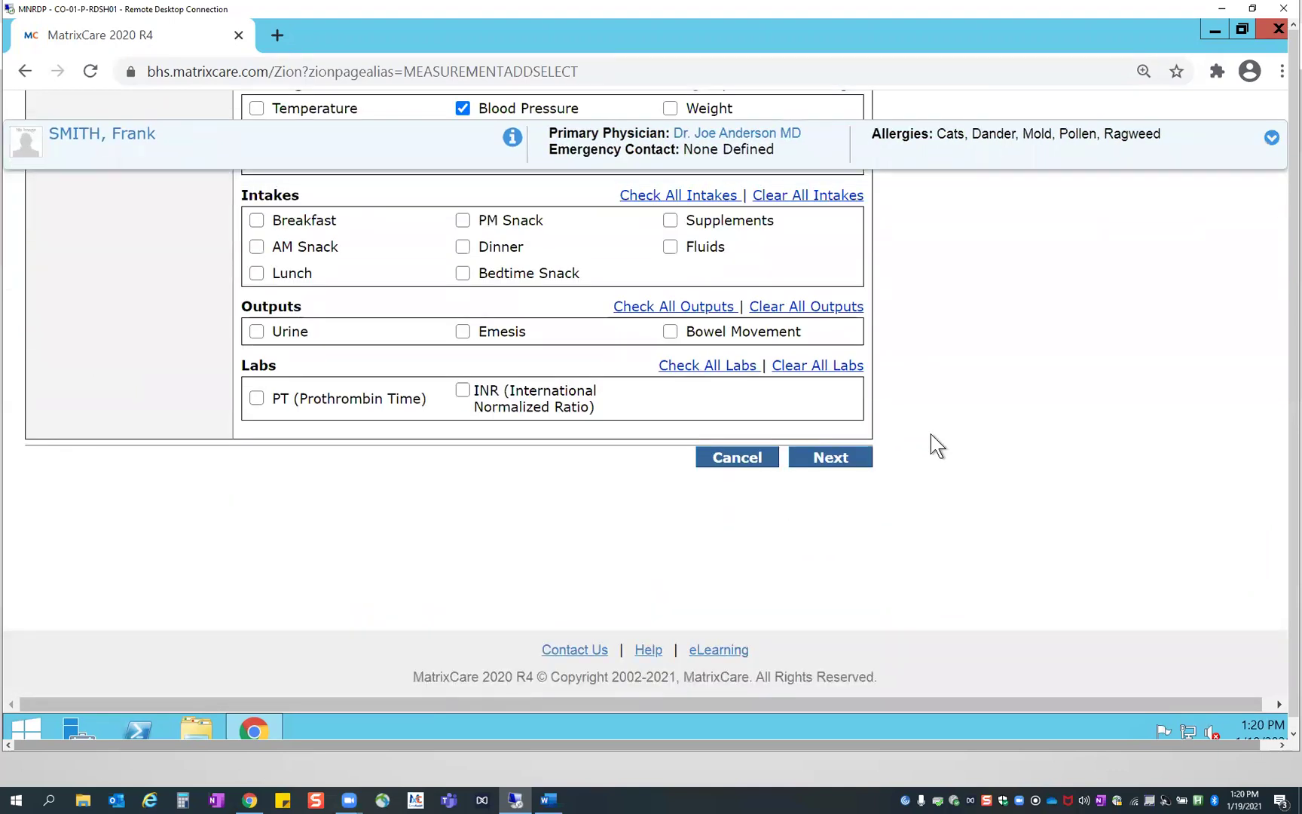
left_click(831, 457)
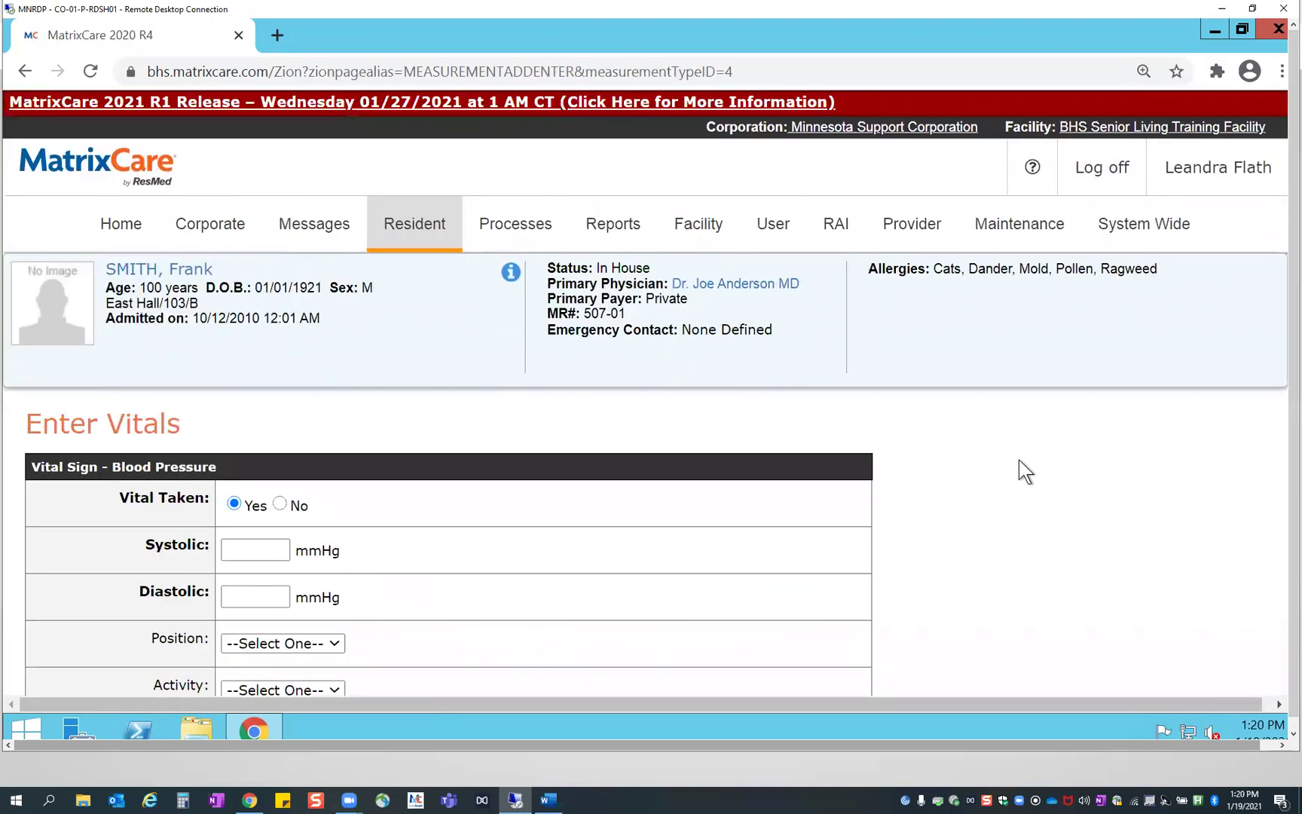
Enter a blood pressure reading of 145 mmHg systolic and 88 mmHg diastolic
scroll(1018, 460, "down", 5)
scroll(753, 459, "up", 6)
left_click(244, 548)
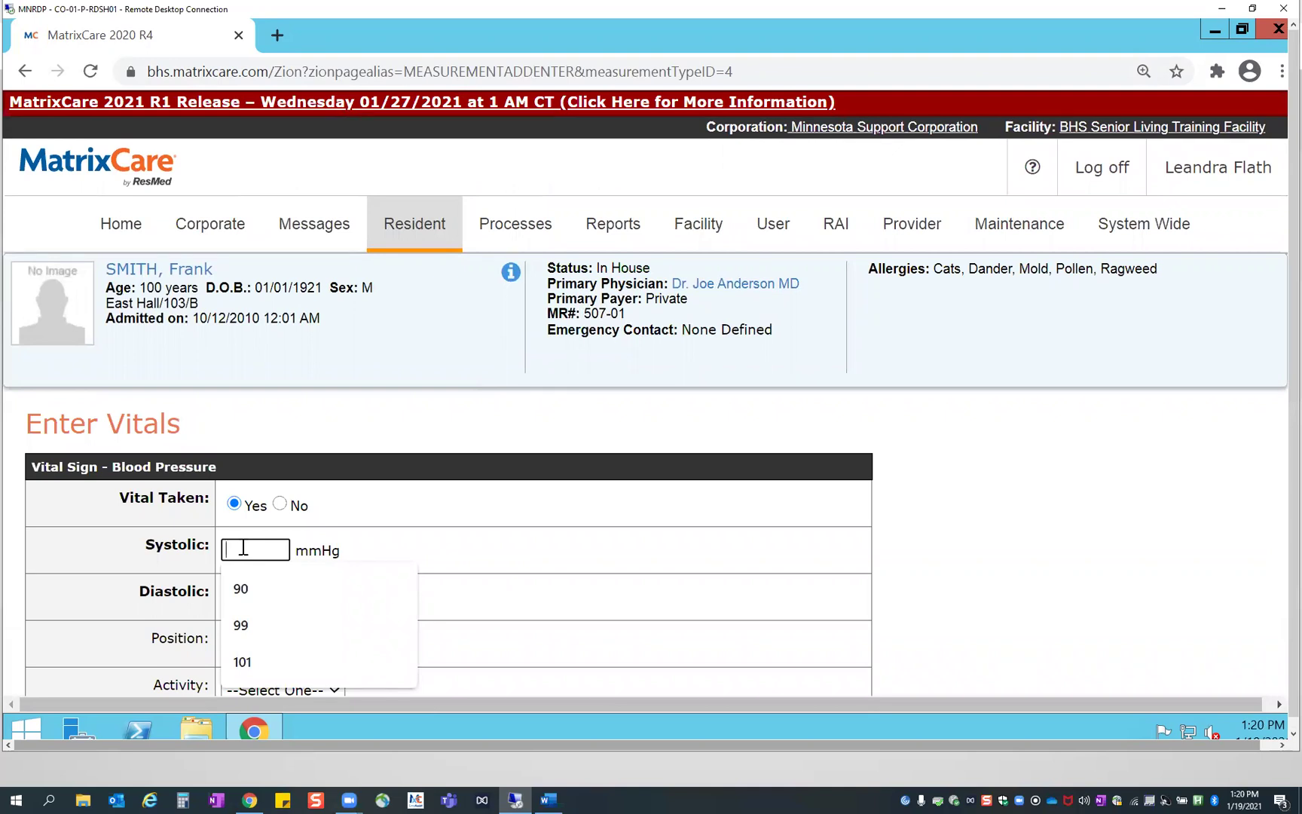
left_click(309, 539)
left_click(273, 587)
left_click(231, 548)
type("130")
key("BackSpace")
key("BackSpace")
key("BackSpace")
type("145")
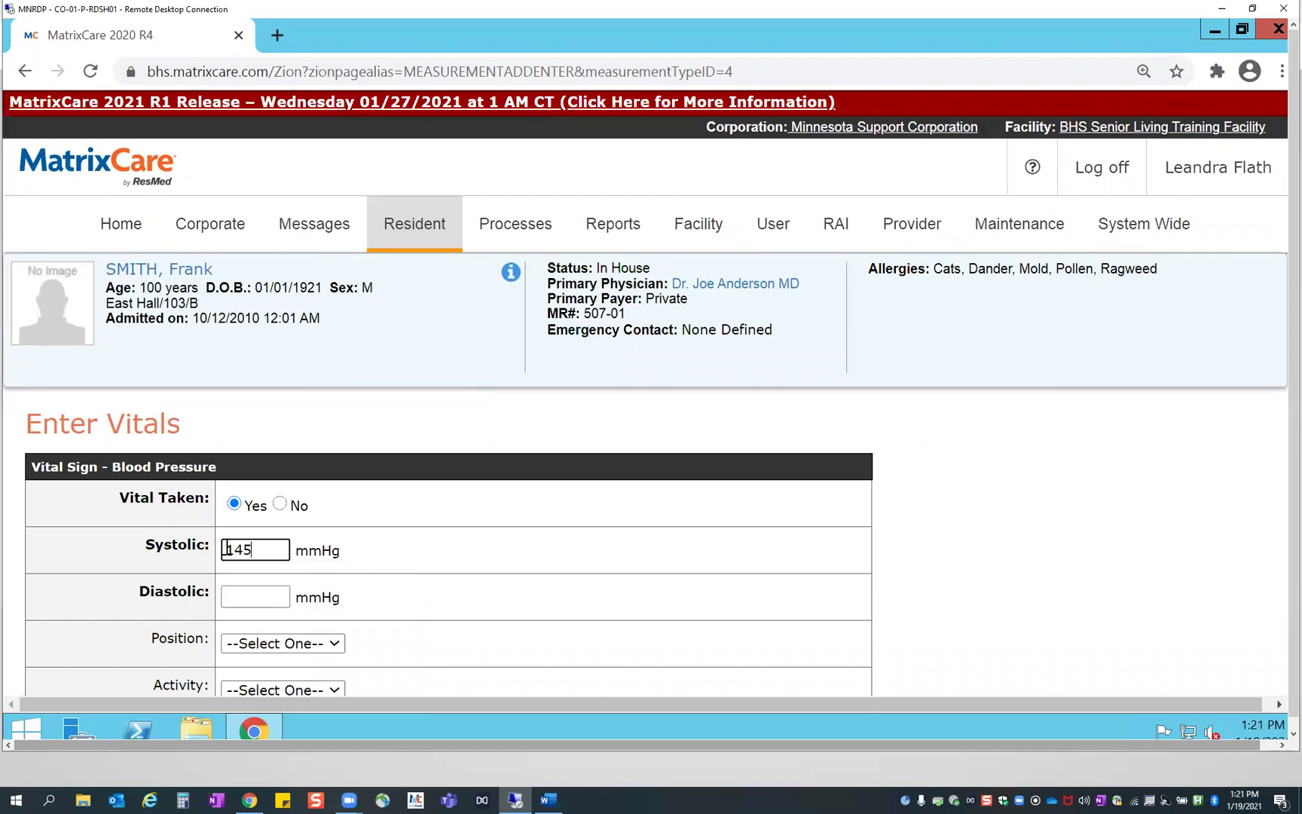
left_click(248, 592)
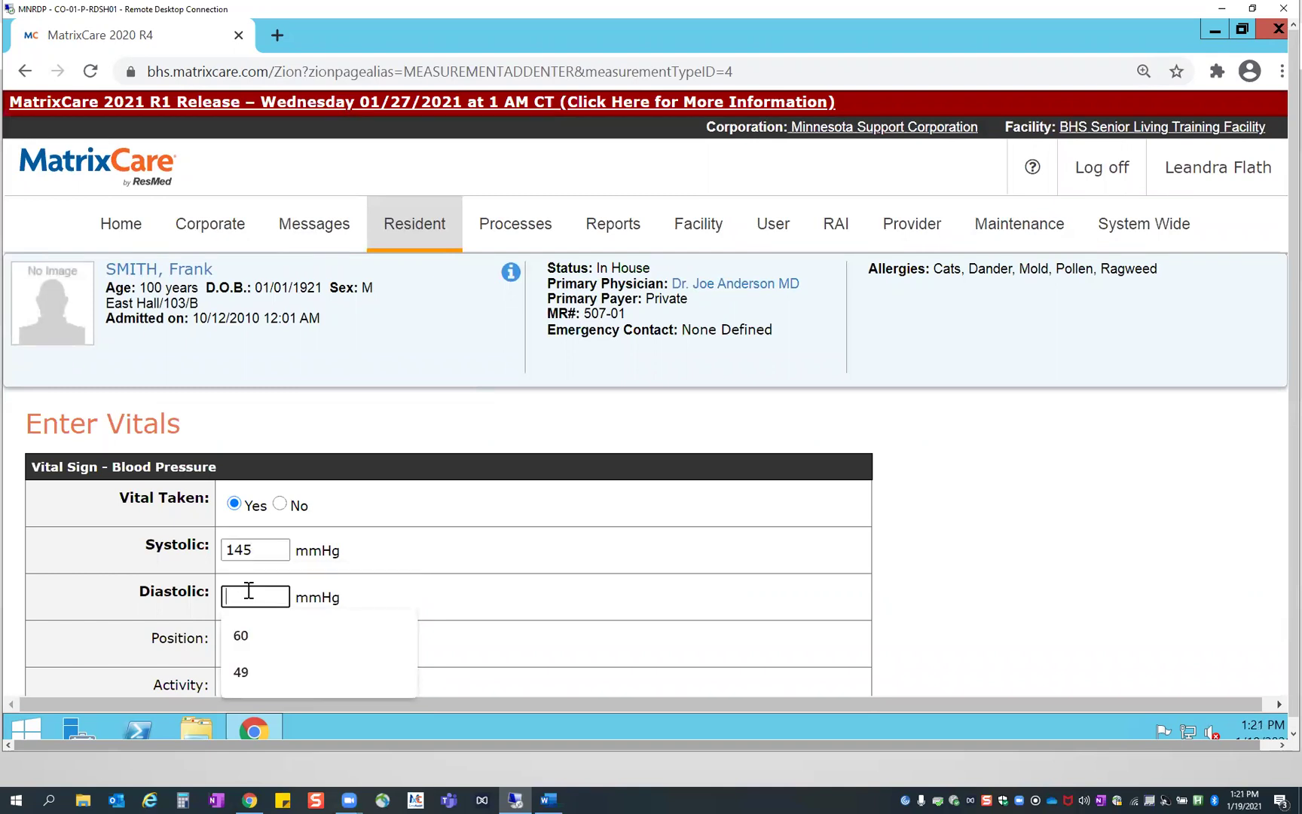
type("88")
left_click(443, 592)
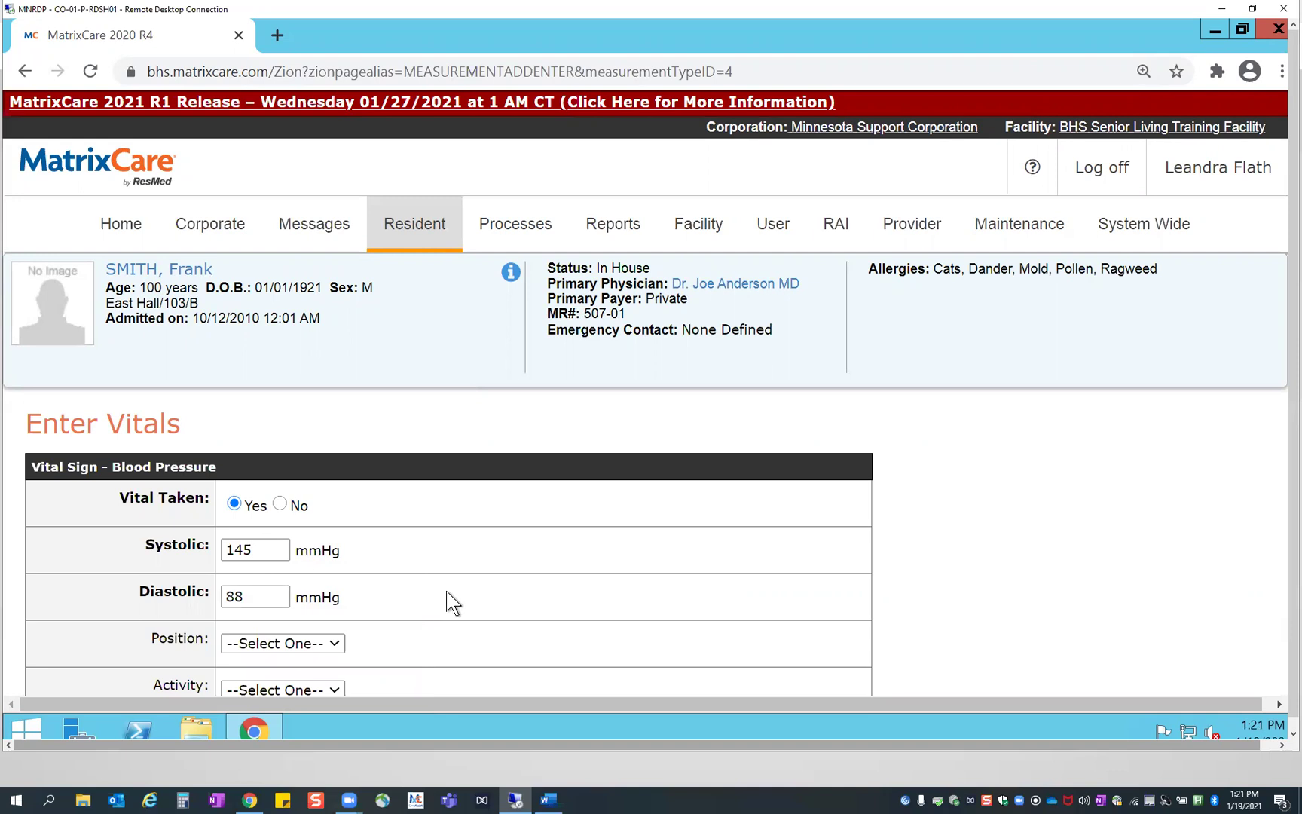
Set the blood pressure's position to Sitting and its activity to Moderate
scroll(449, 593, "down", 1)
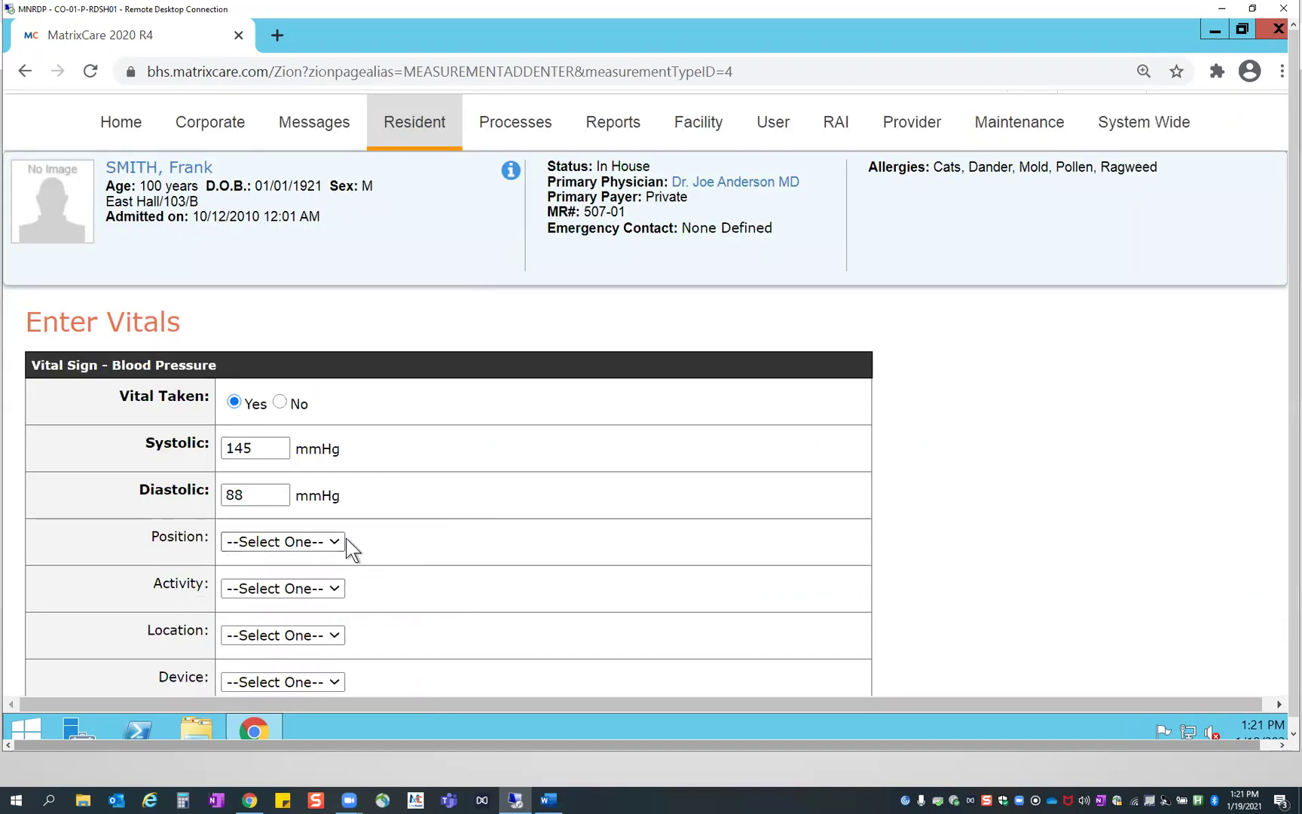
scroll(346, 538, "down", 3)
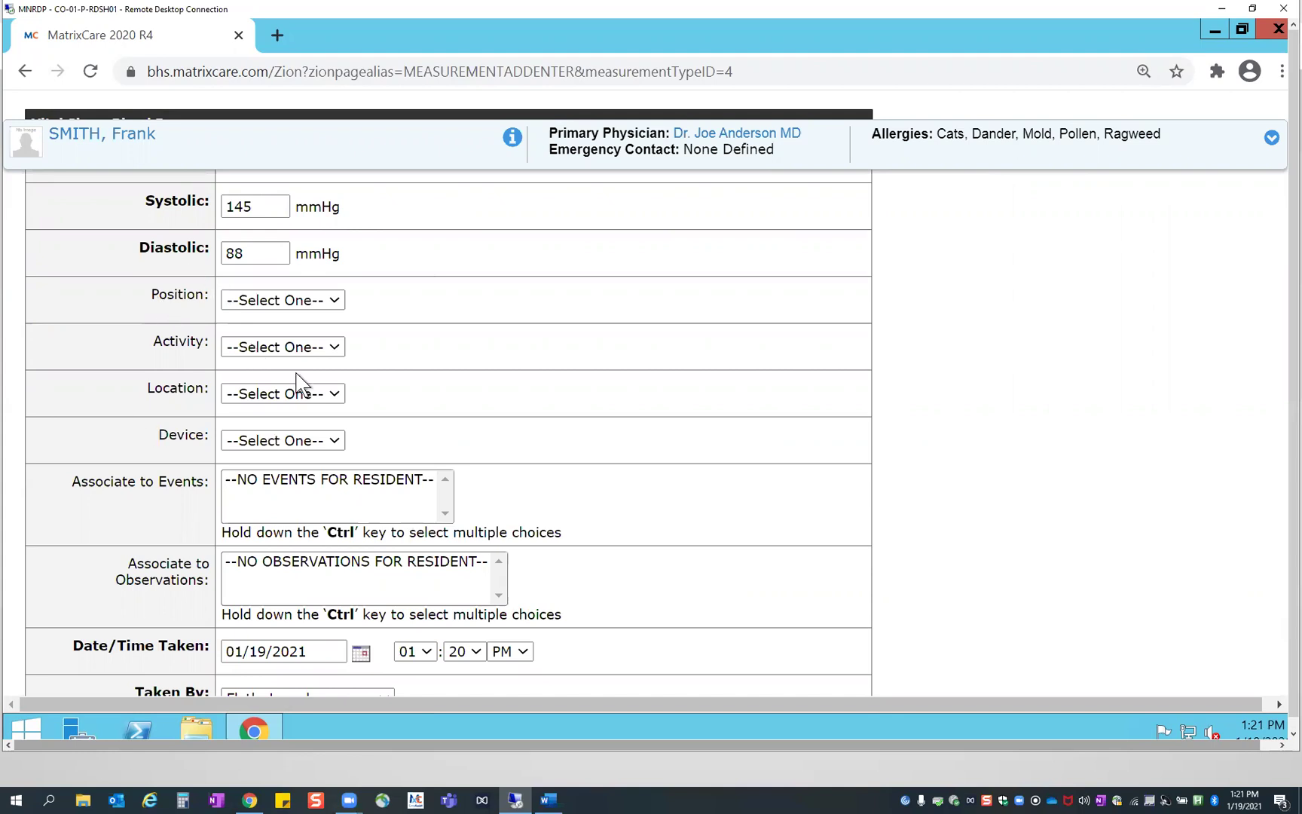
left_click(336, 302)
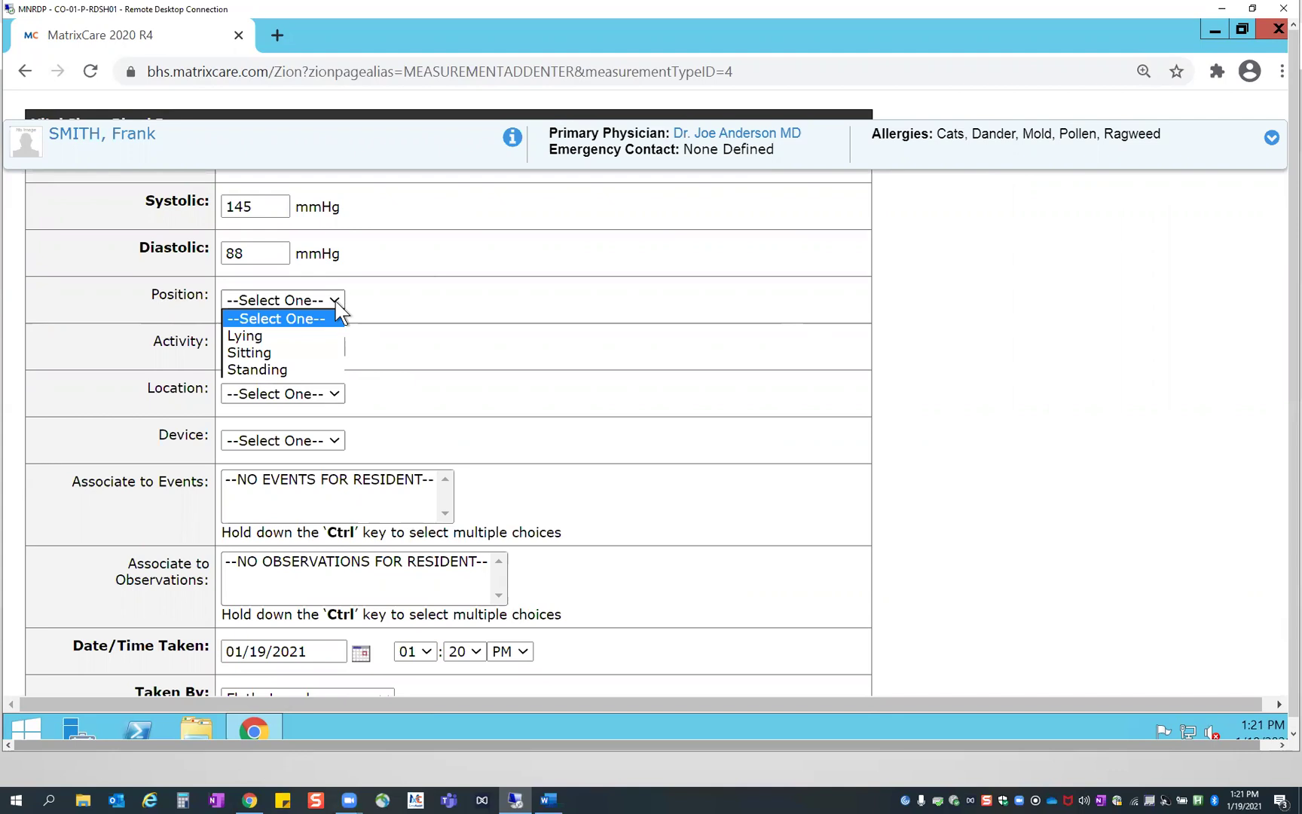
left_click(310, 353)
left_click(310, 345)
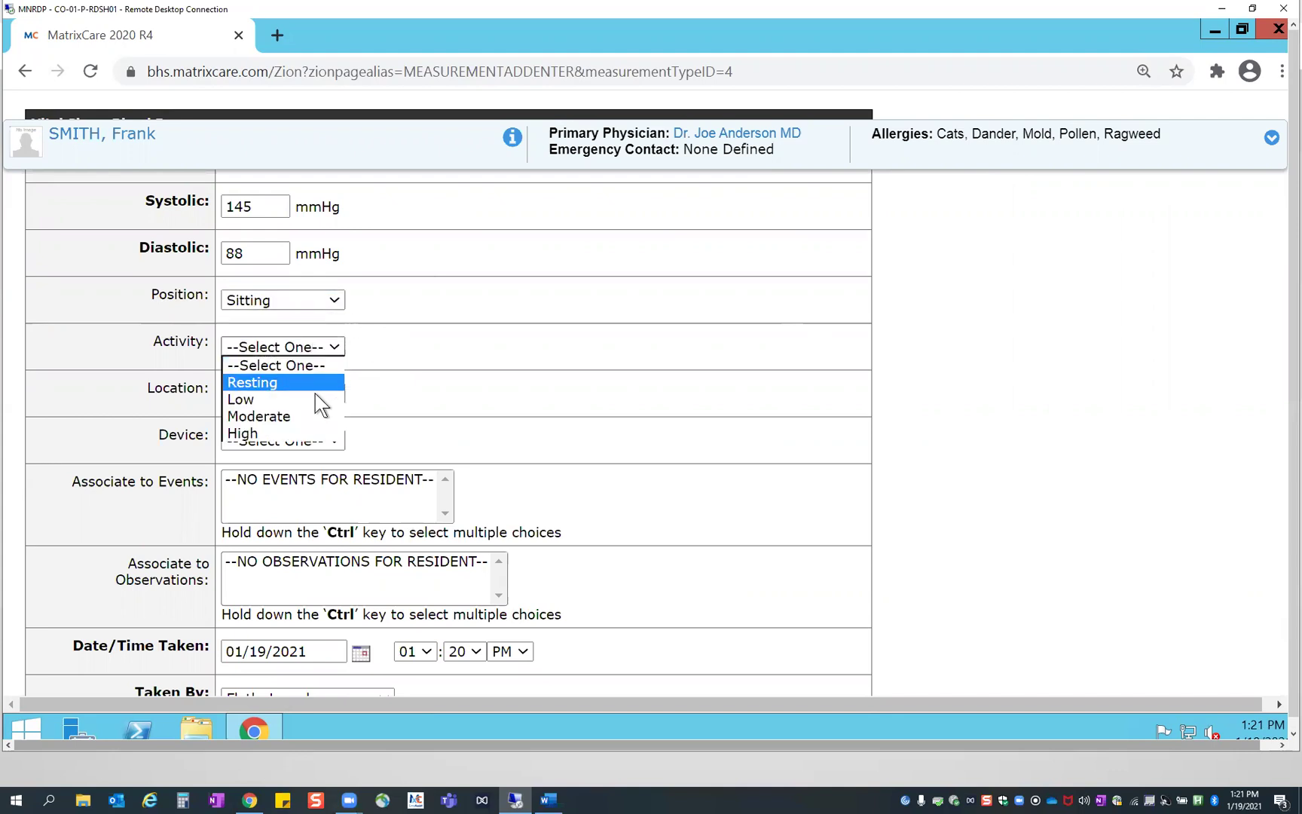
left_click(308, 420)
Set the measurement location to Right Arm and the device to Automatic
left_click(286, 395)
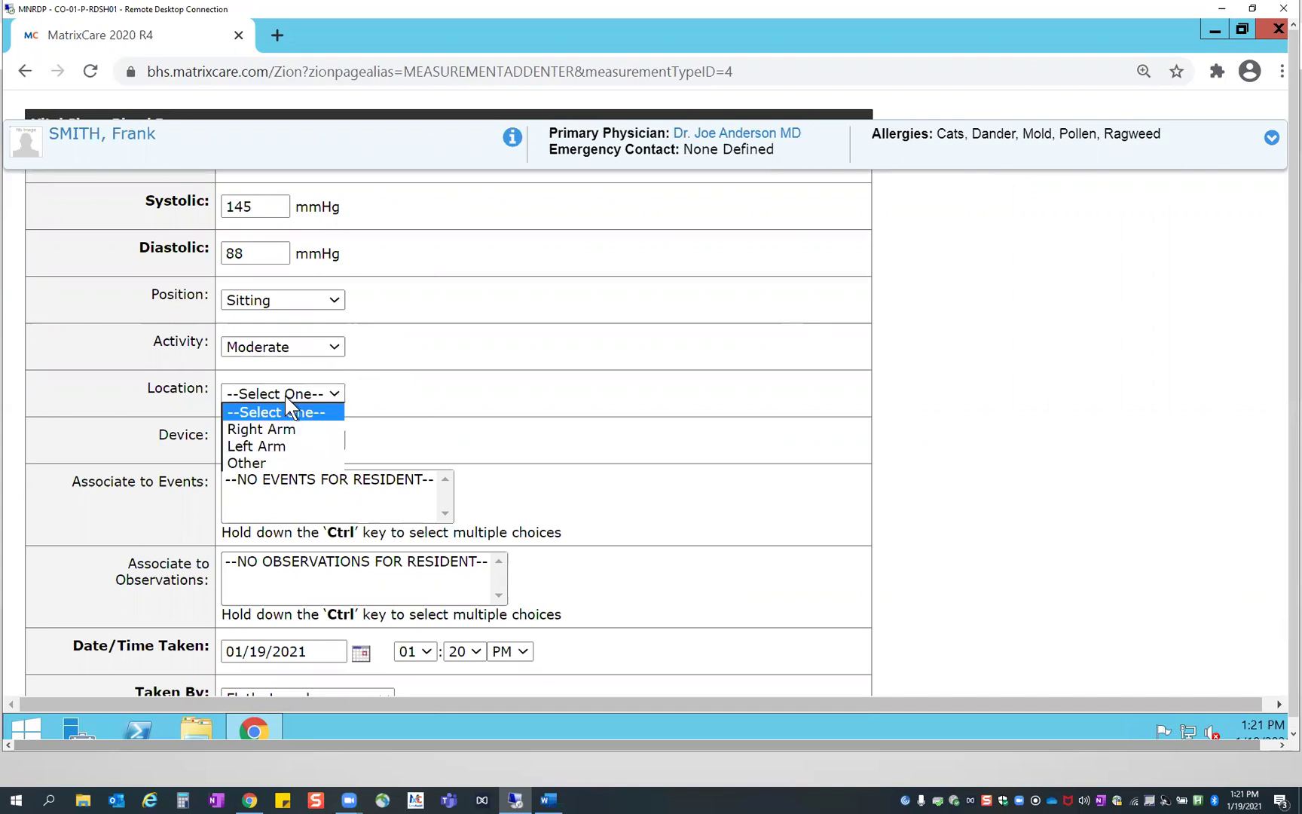
left_click(286, 430)
left_click(335, 441)
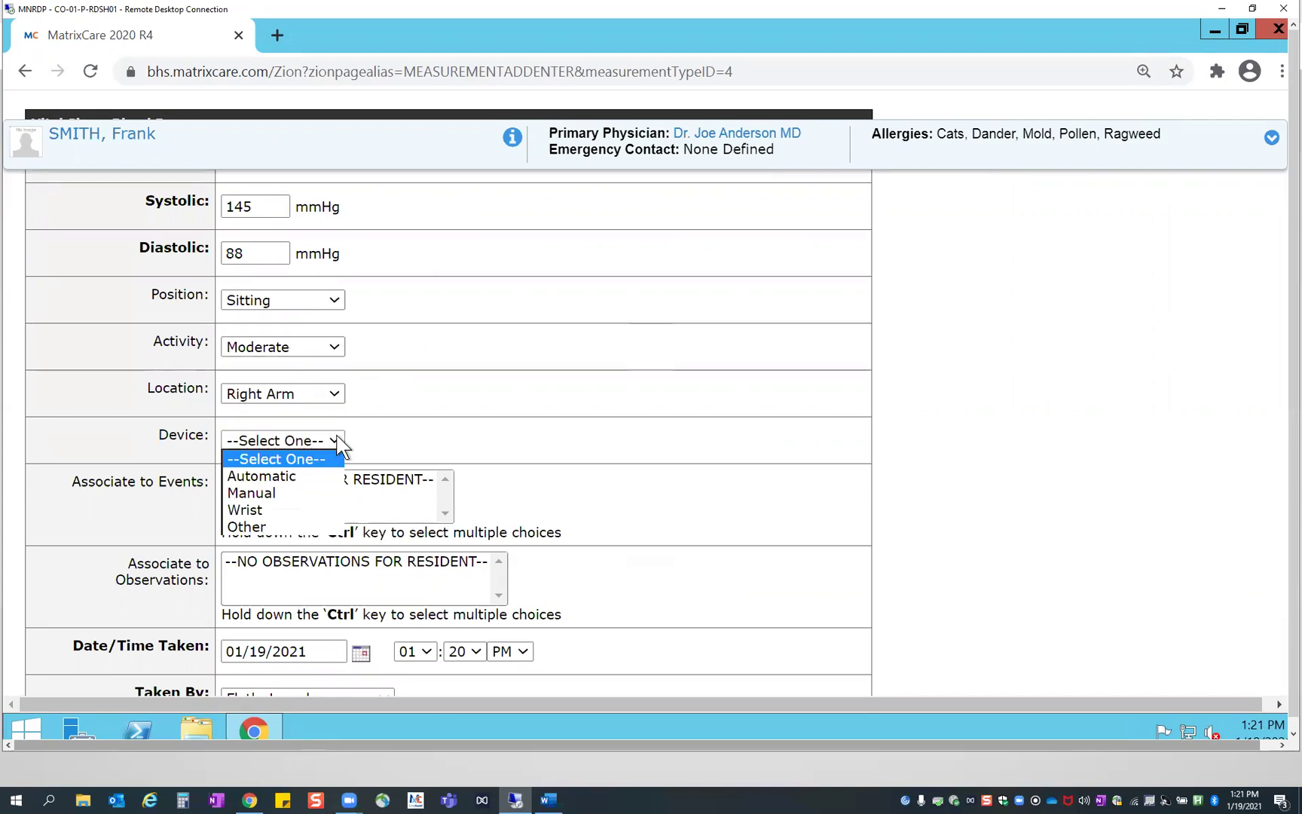
left_click(319, 478)
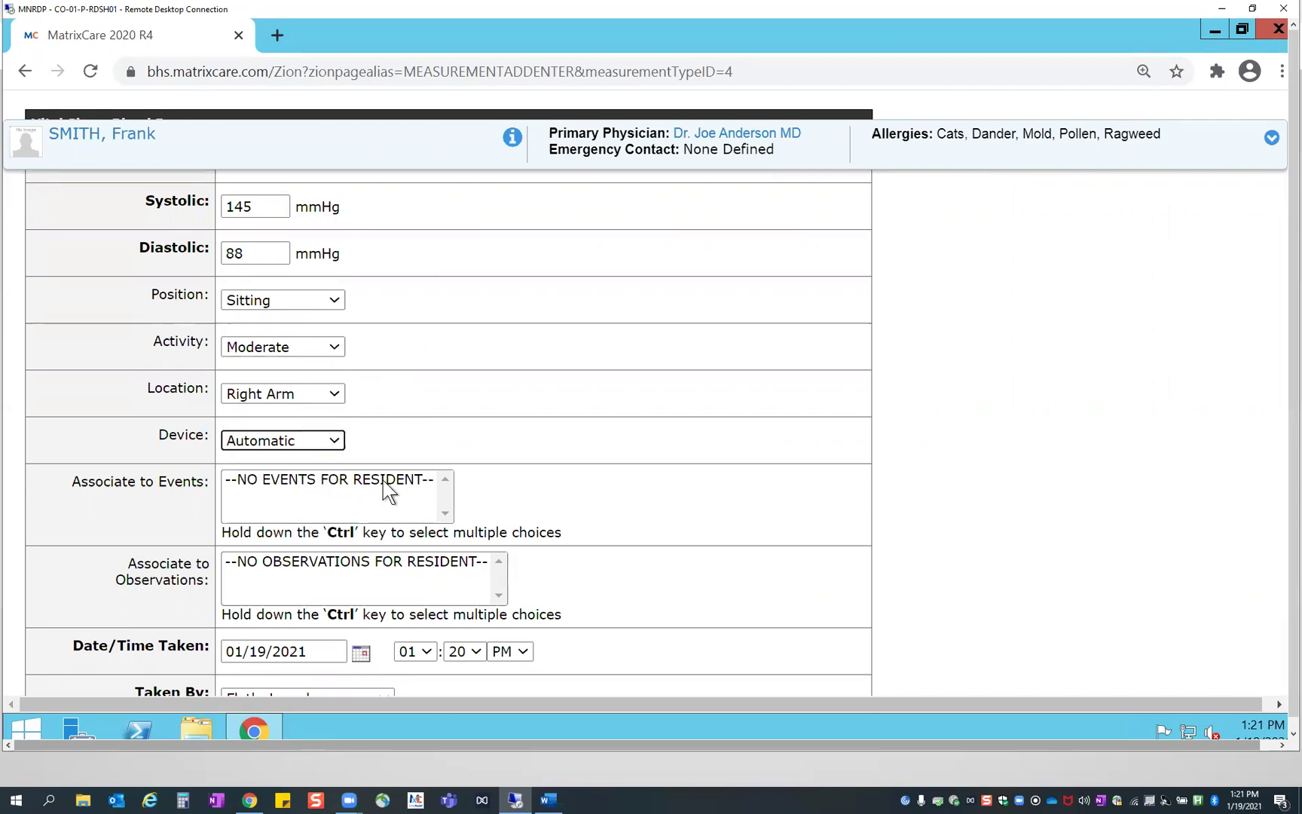
Set the minutes of the time taken to 10 and save the blood pressure vital
scroll(752, 529, "down", 3)
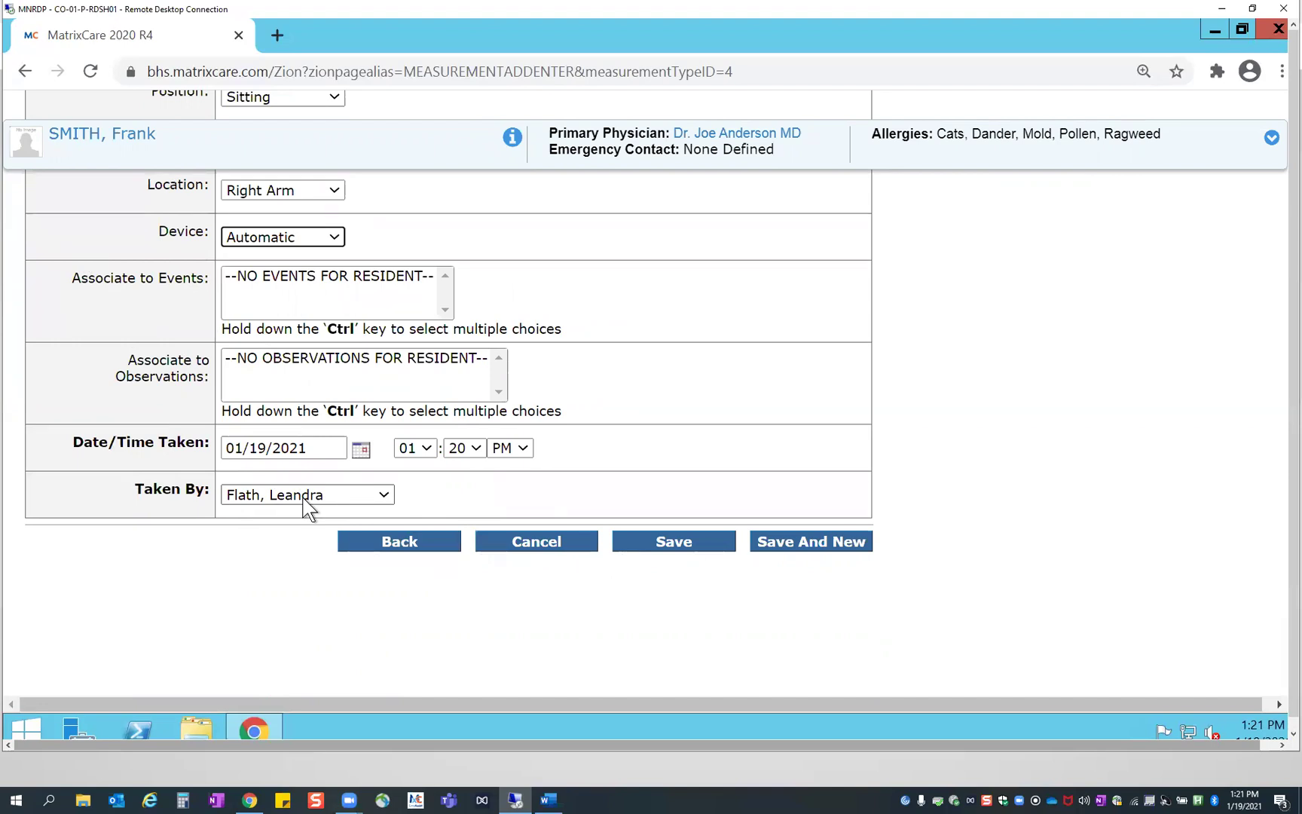
left_click(475, 448)
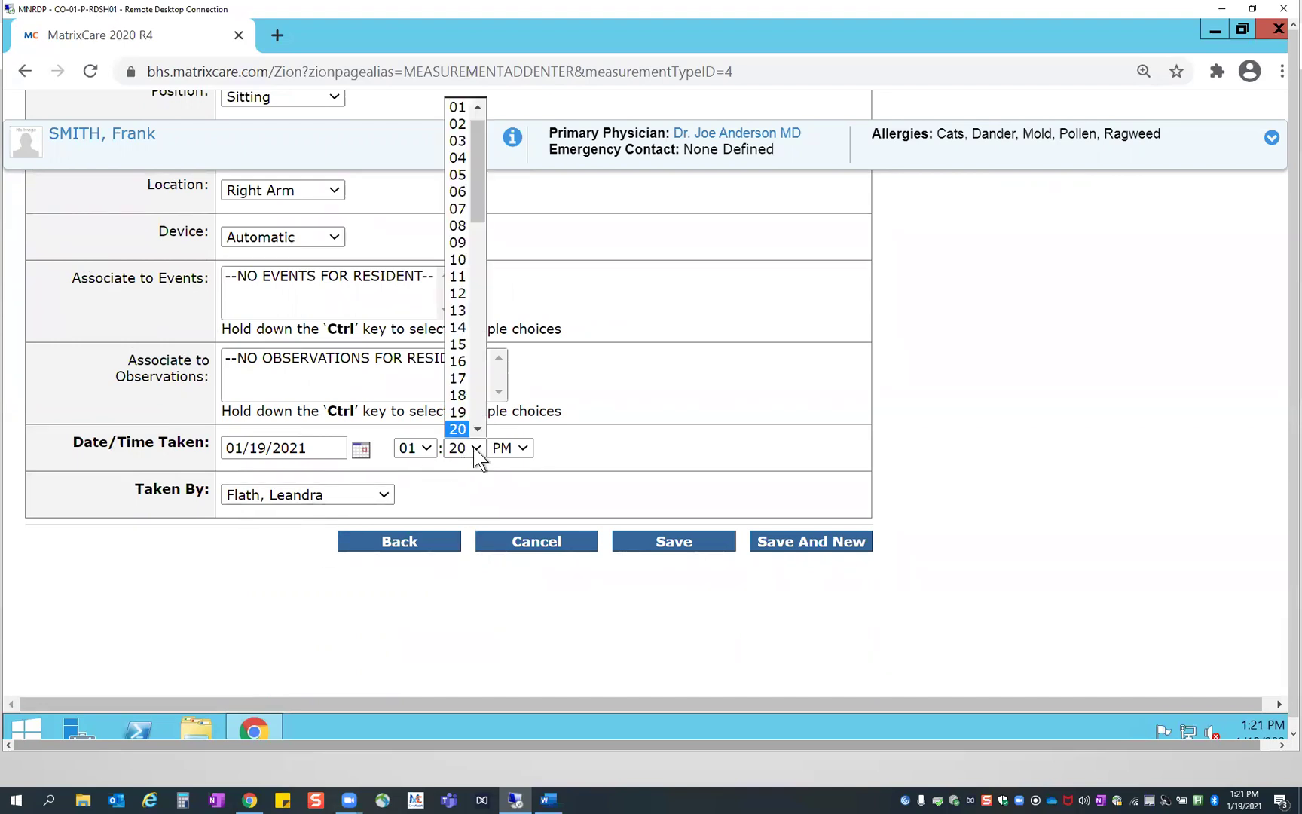
left_click(458, 260)
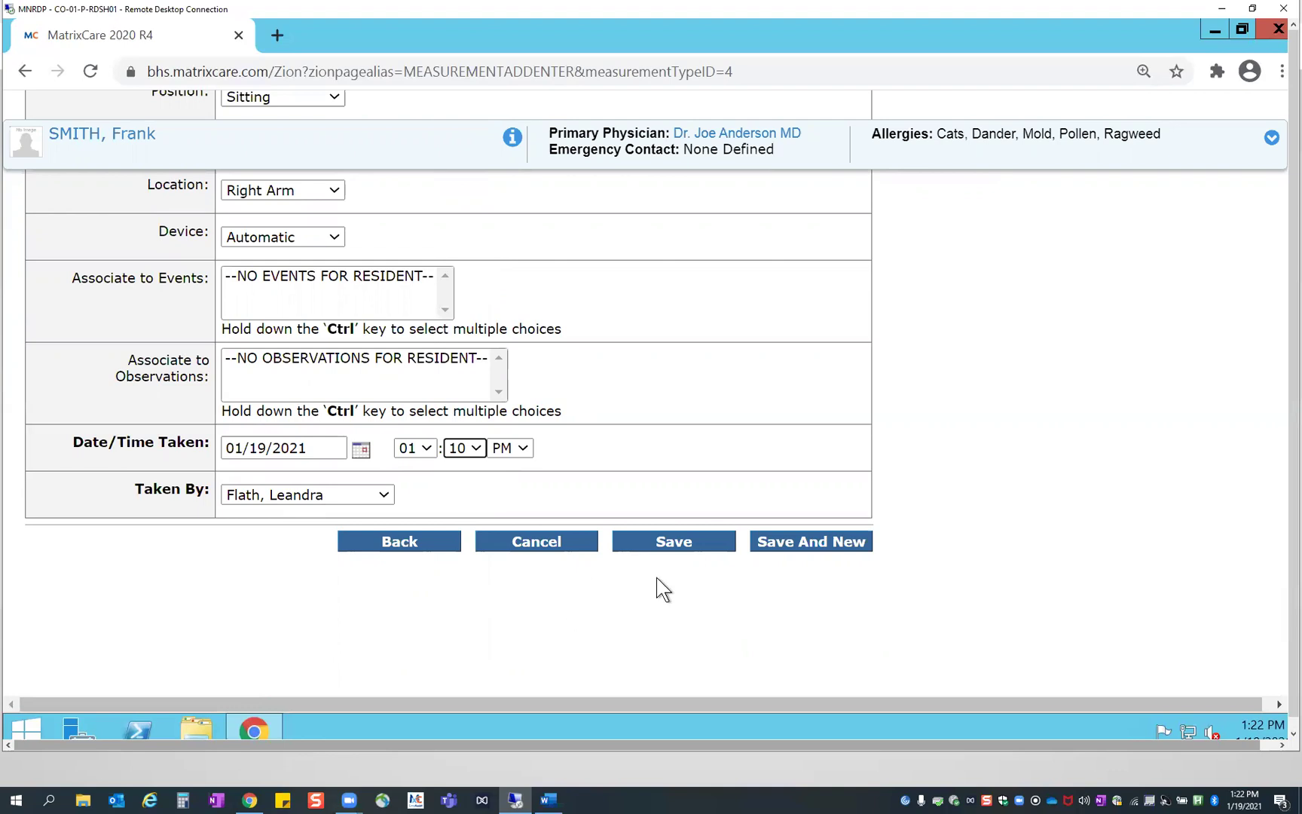
left_click(665, 543)
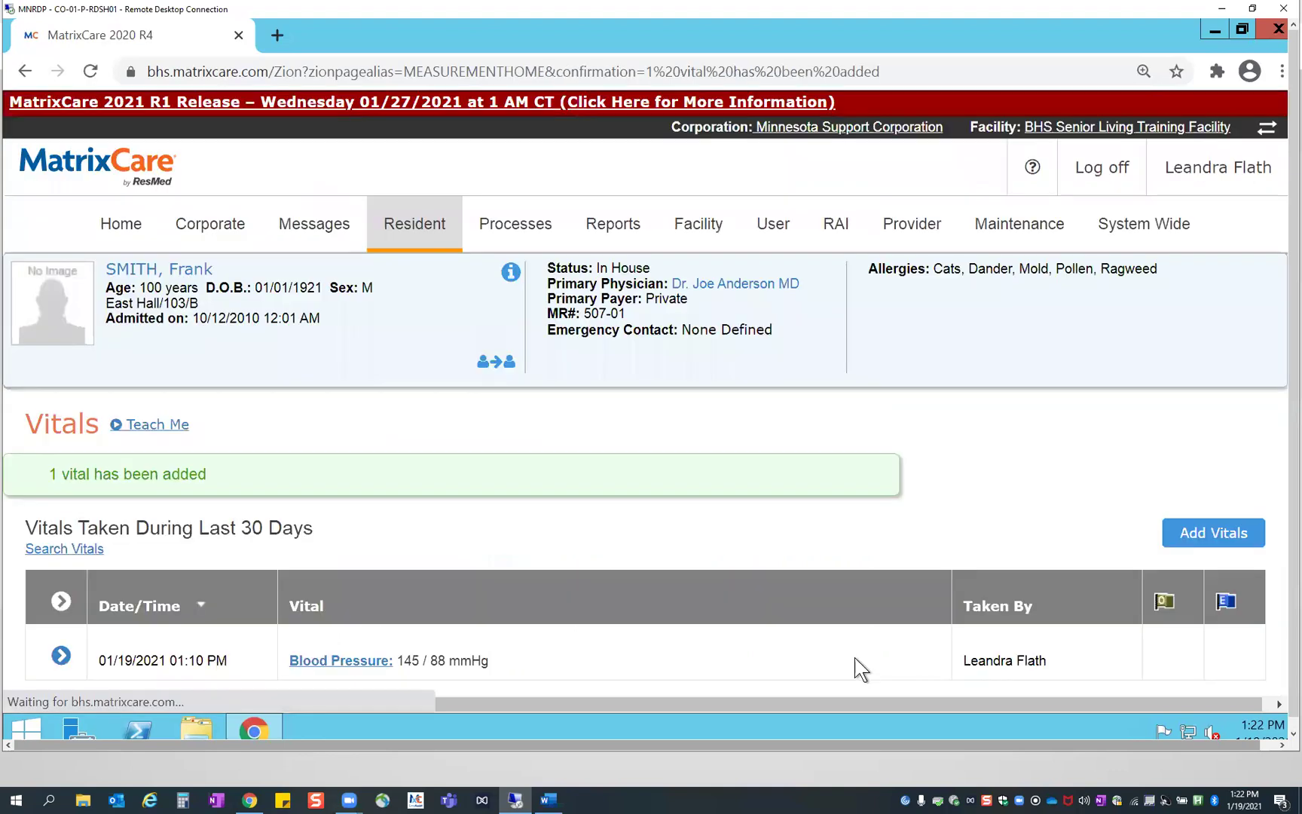
Expand the recorded blood pressure entry to review its details and highlight the 'Out of Range' note below the table
scroll(695, 576, "down", 2)
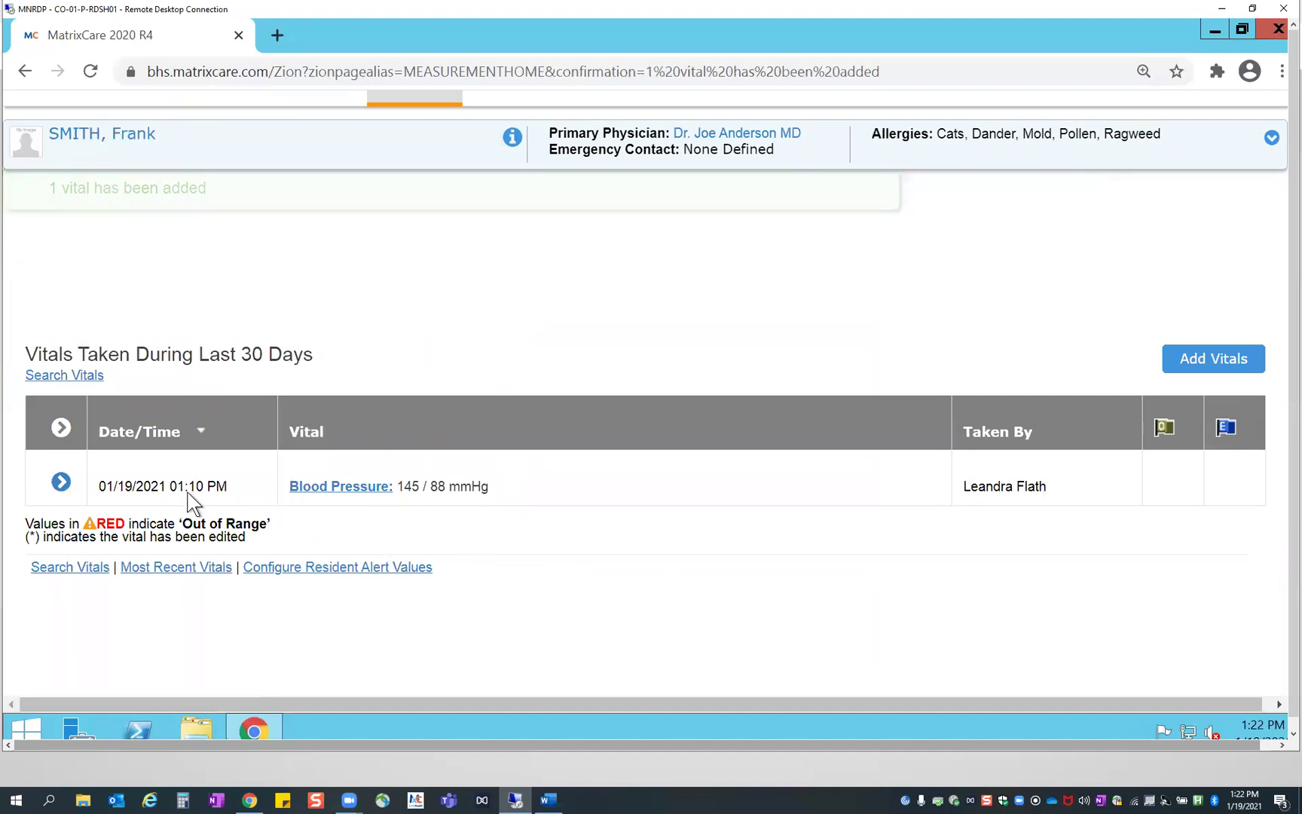
left_click(61, 483)
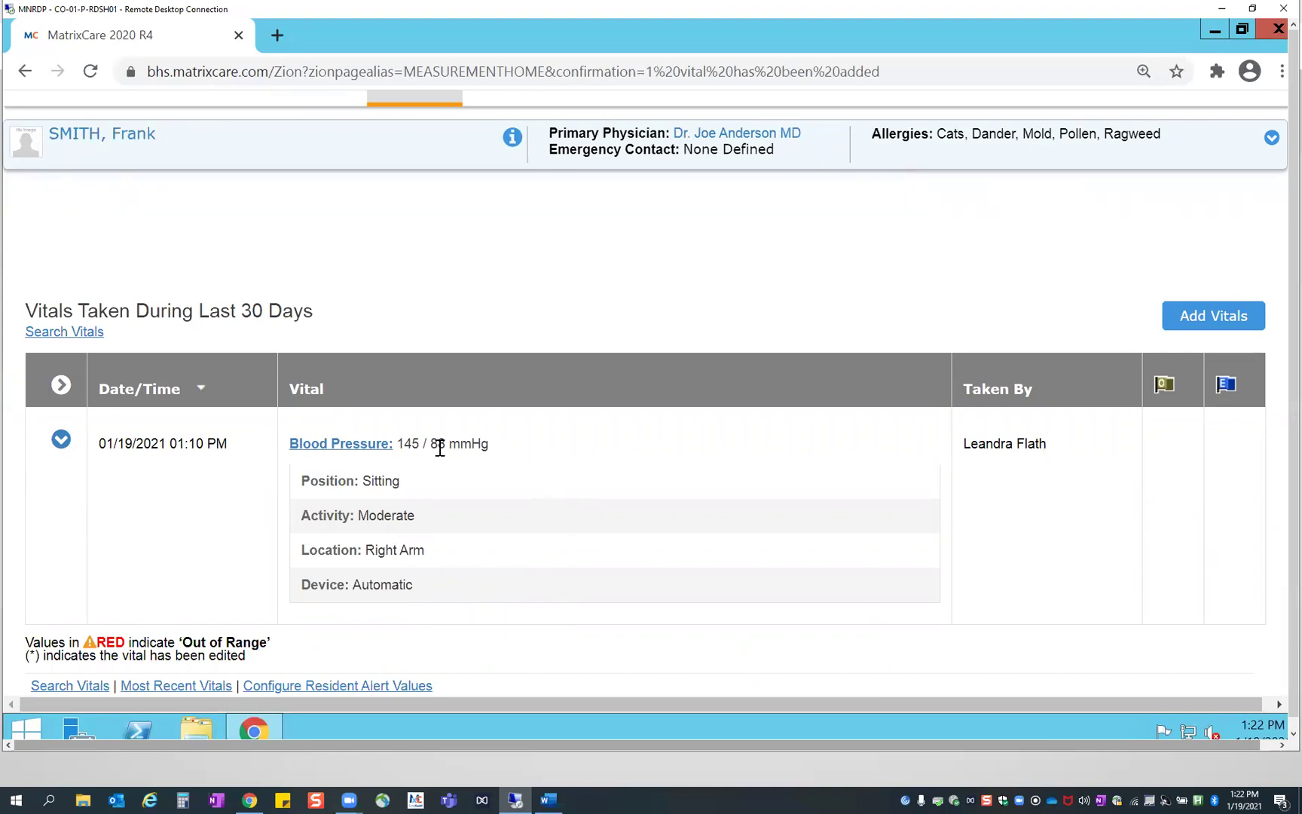
scroll(666, 529, "down", 3)
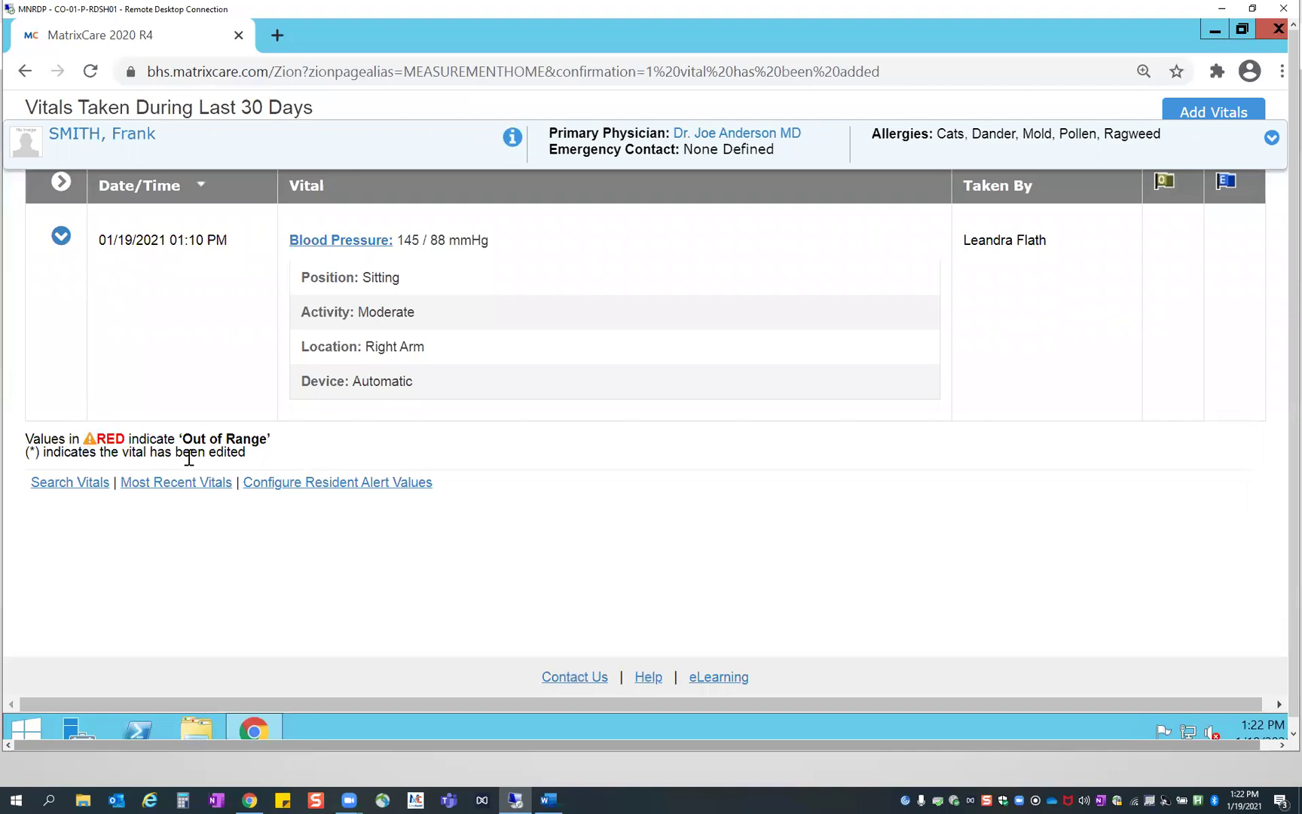
left_click_drag(286, 440, 165, 452)
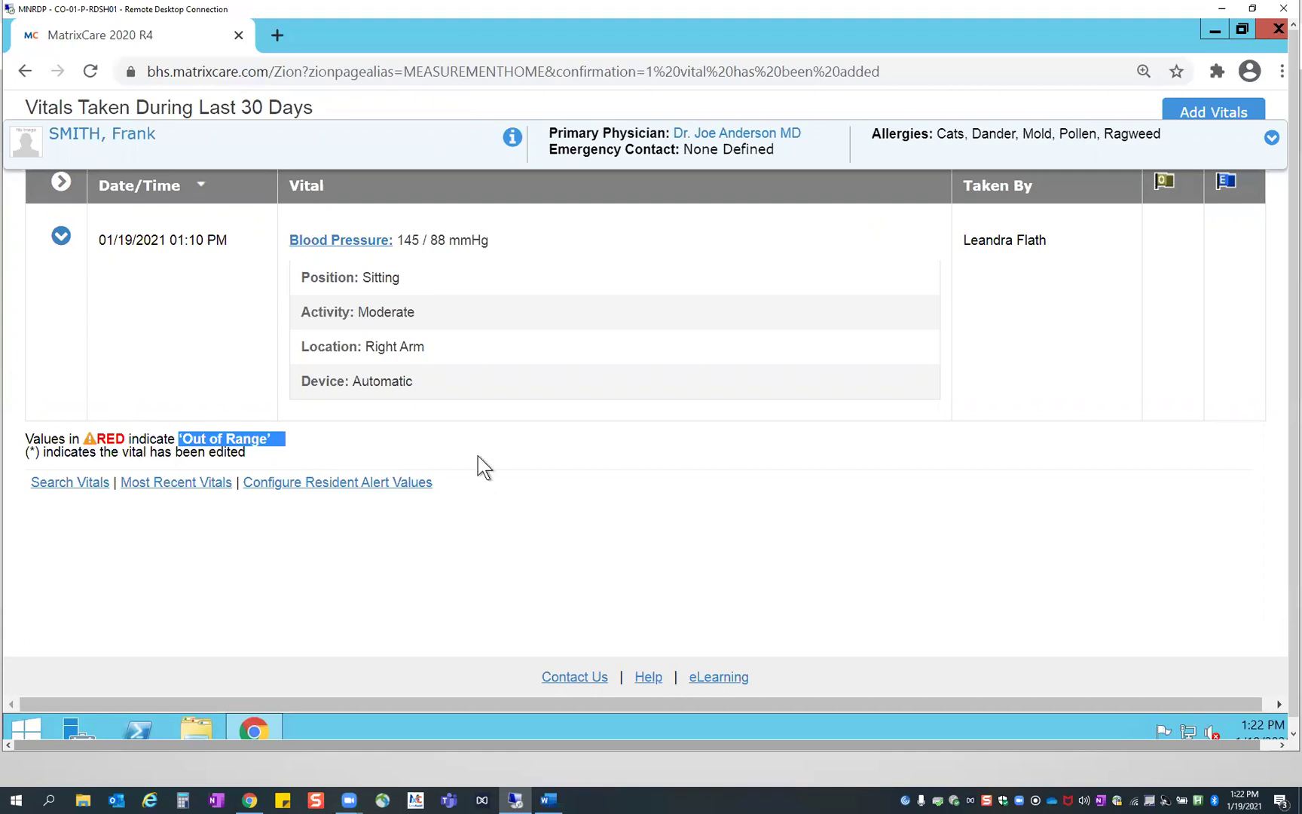
scroll(483, 459, "up", 2)
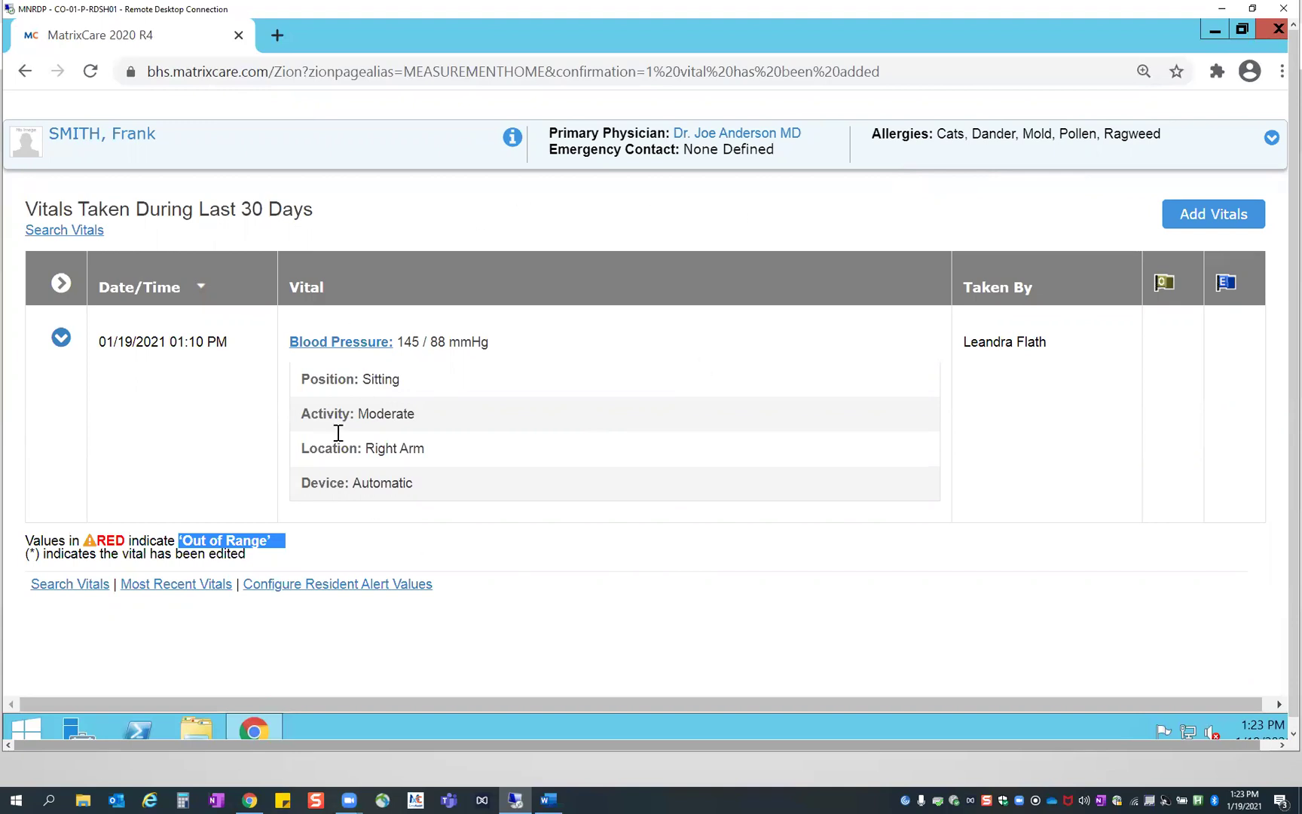
Open the resident's alert value configuration from the vitals page
scroll(587, 657, "up", 5)
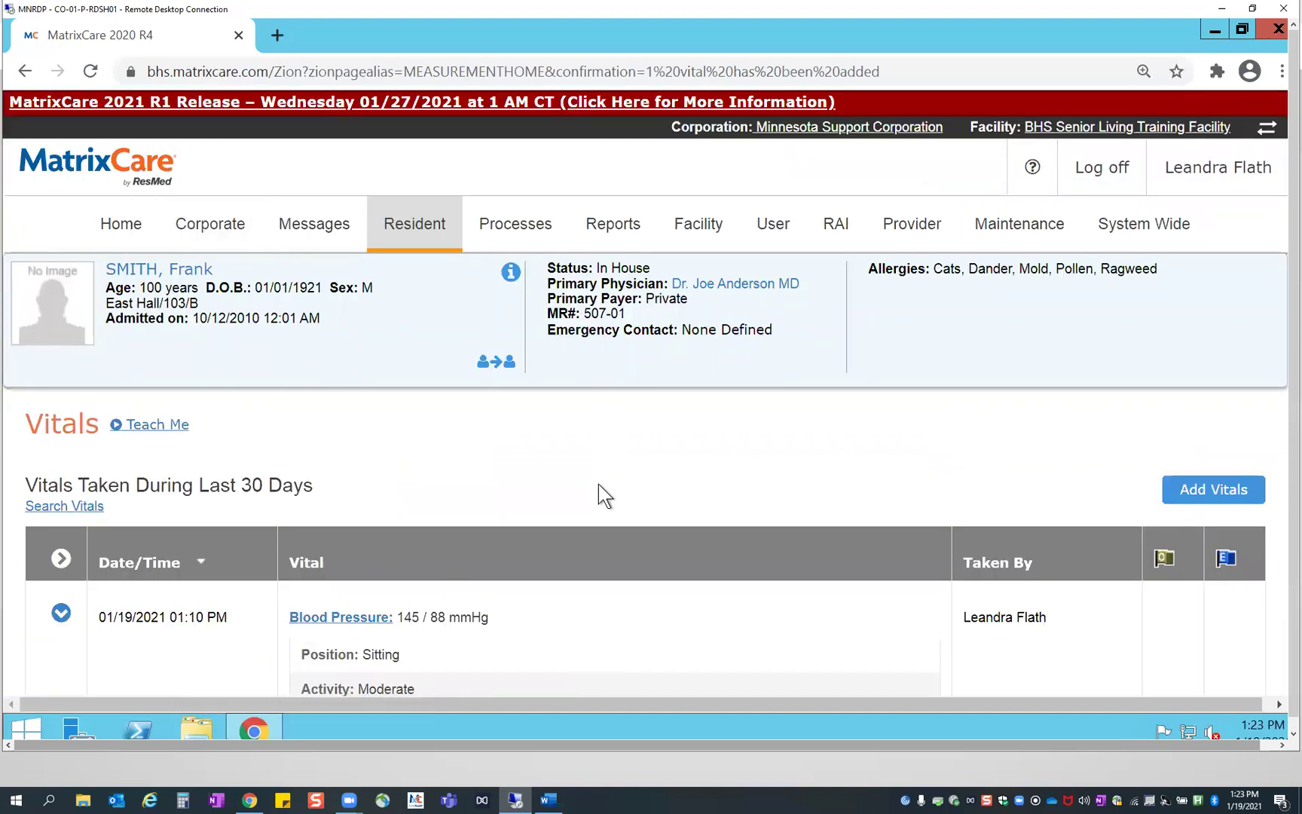
scroll(599, 485, "down", 1)
scroll(624, 583, "down", 3)
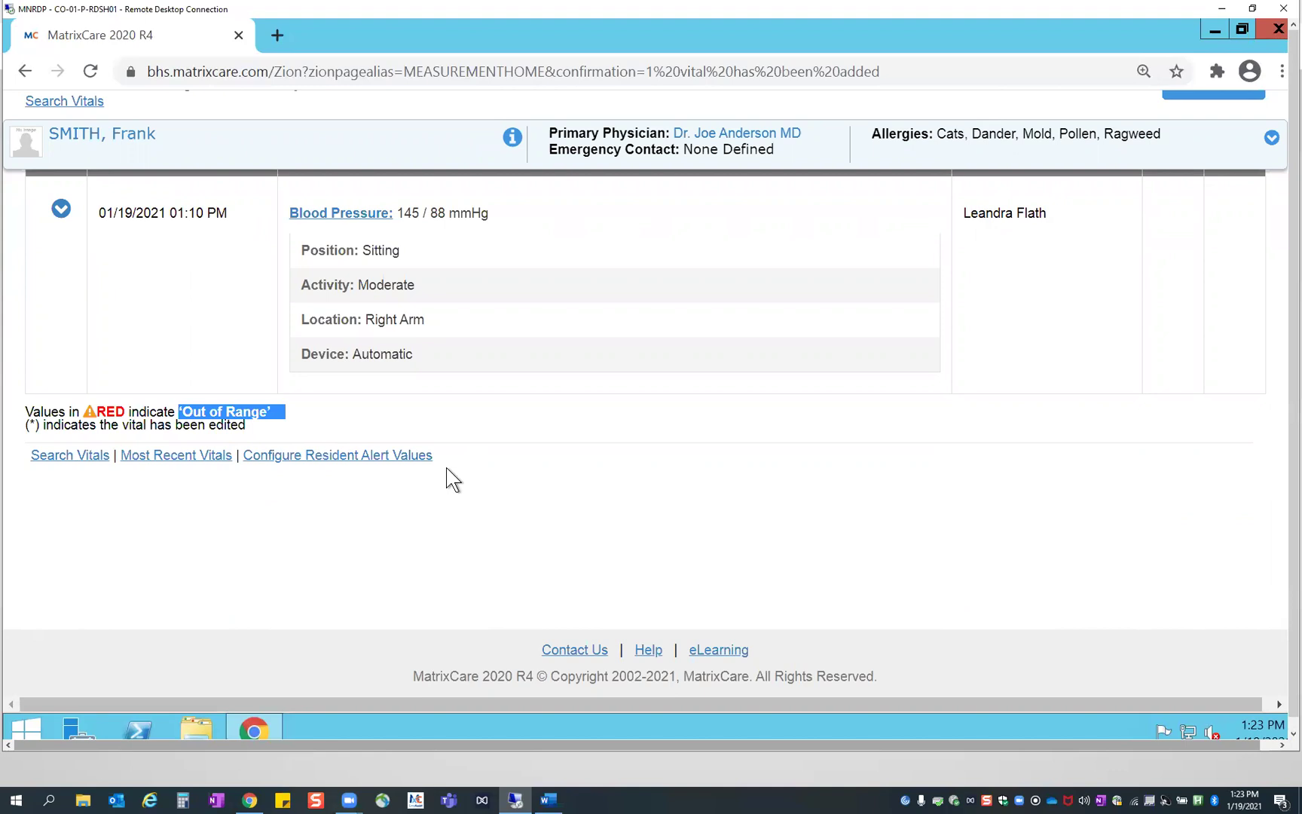
left_click(397, 458)
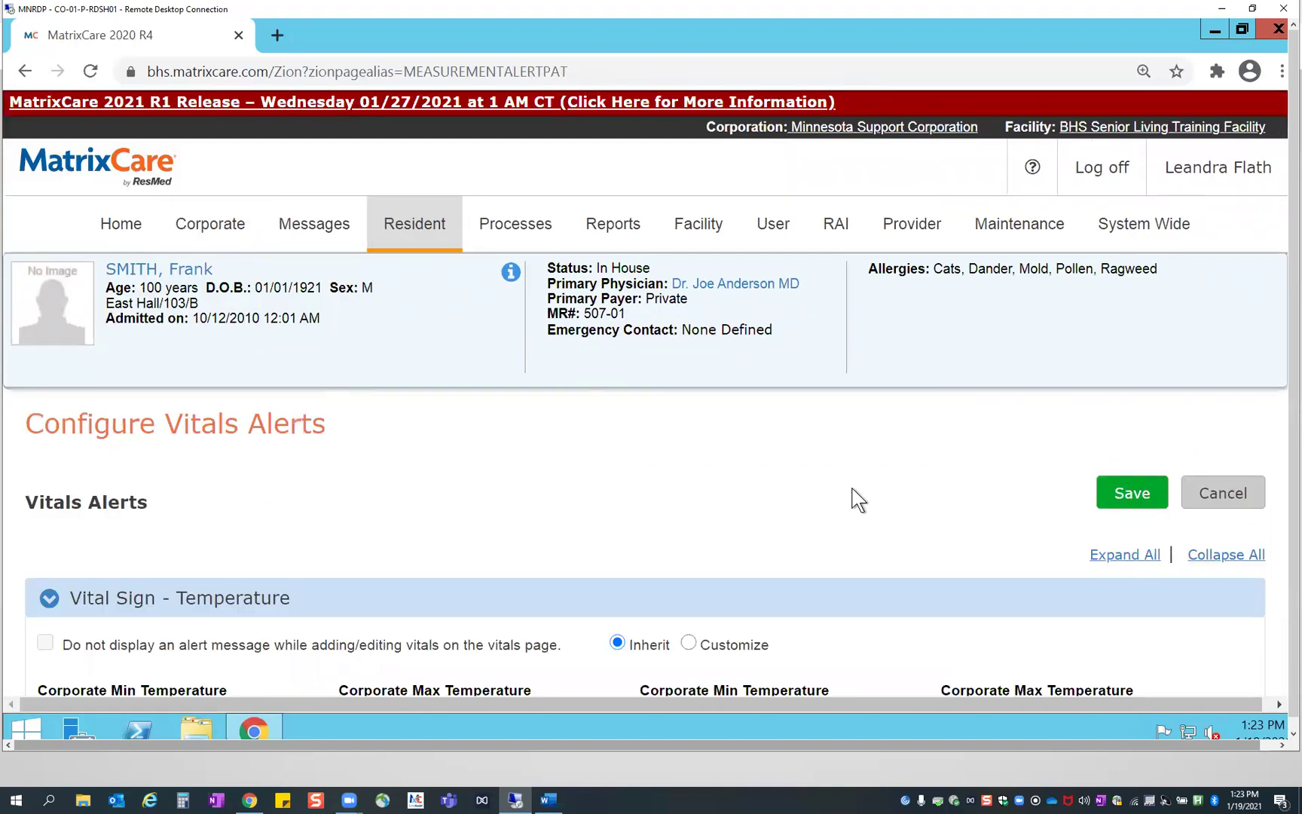
Switch the resident's Blood Sugar alert settings from inherited to customized
scroll(858, 500, "down", 3)
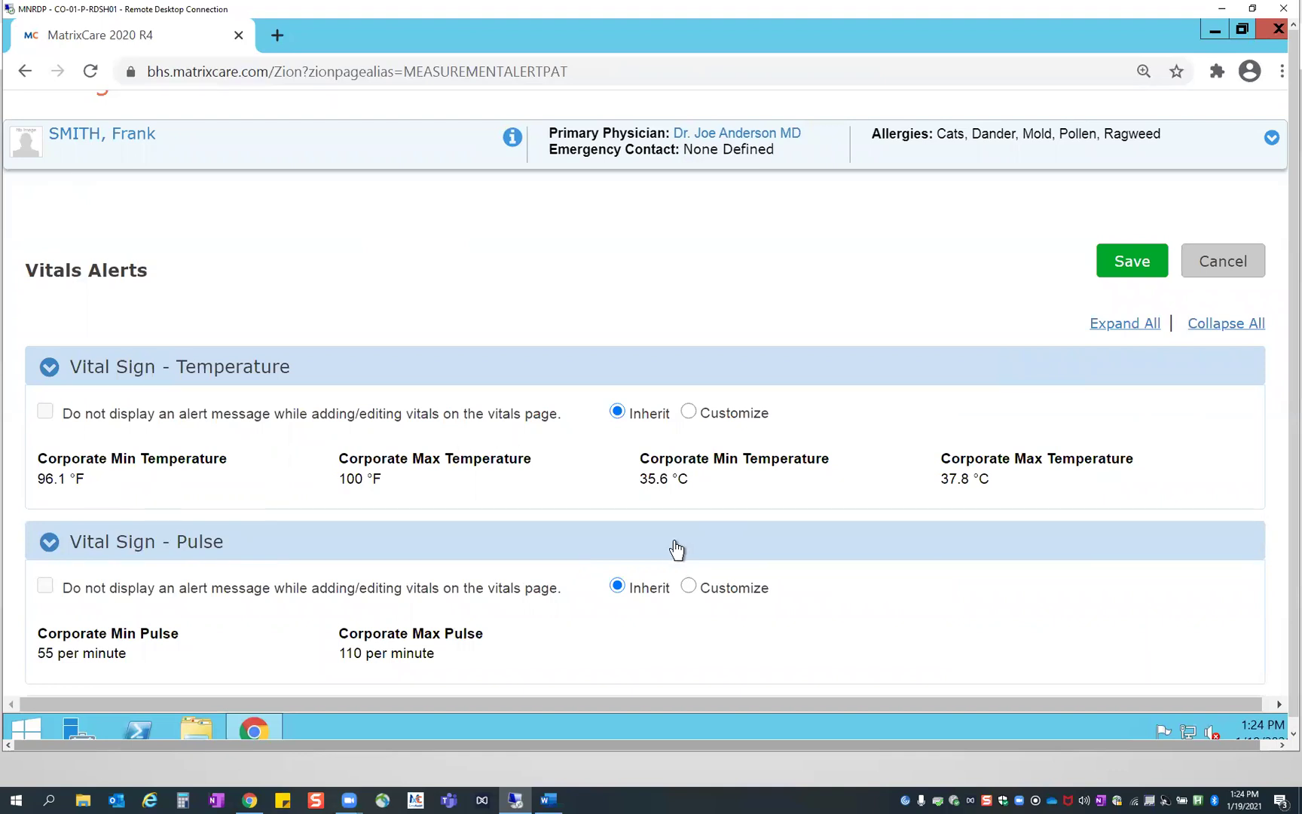
scroll(678, 543, "down", 1)
scroll(675, 537, "down", 2)
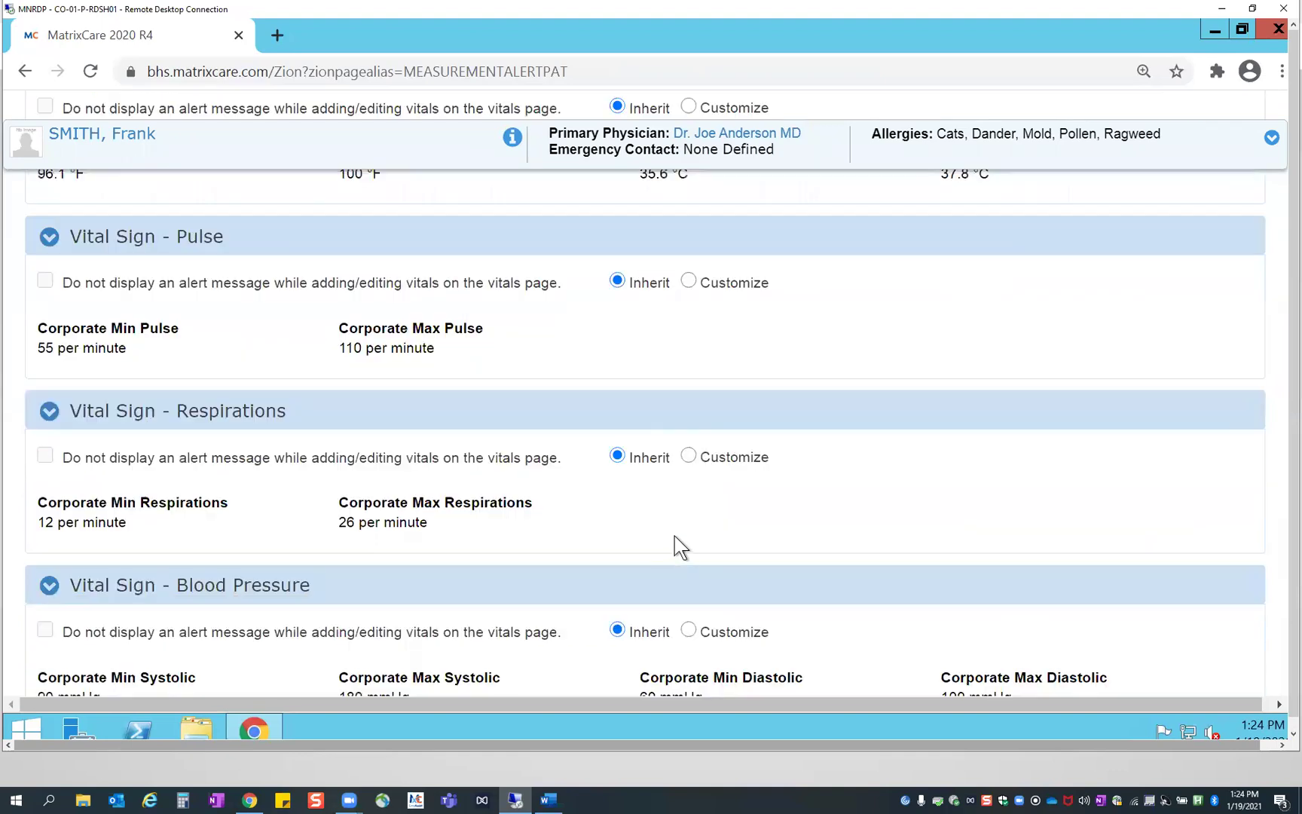
scroll(675, 540, "down", 1)
scroll(676, 546, "down", 4)
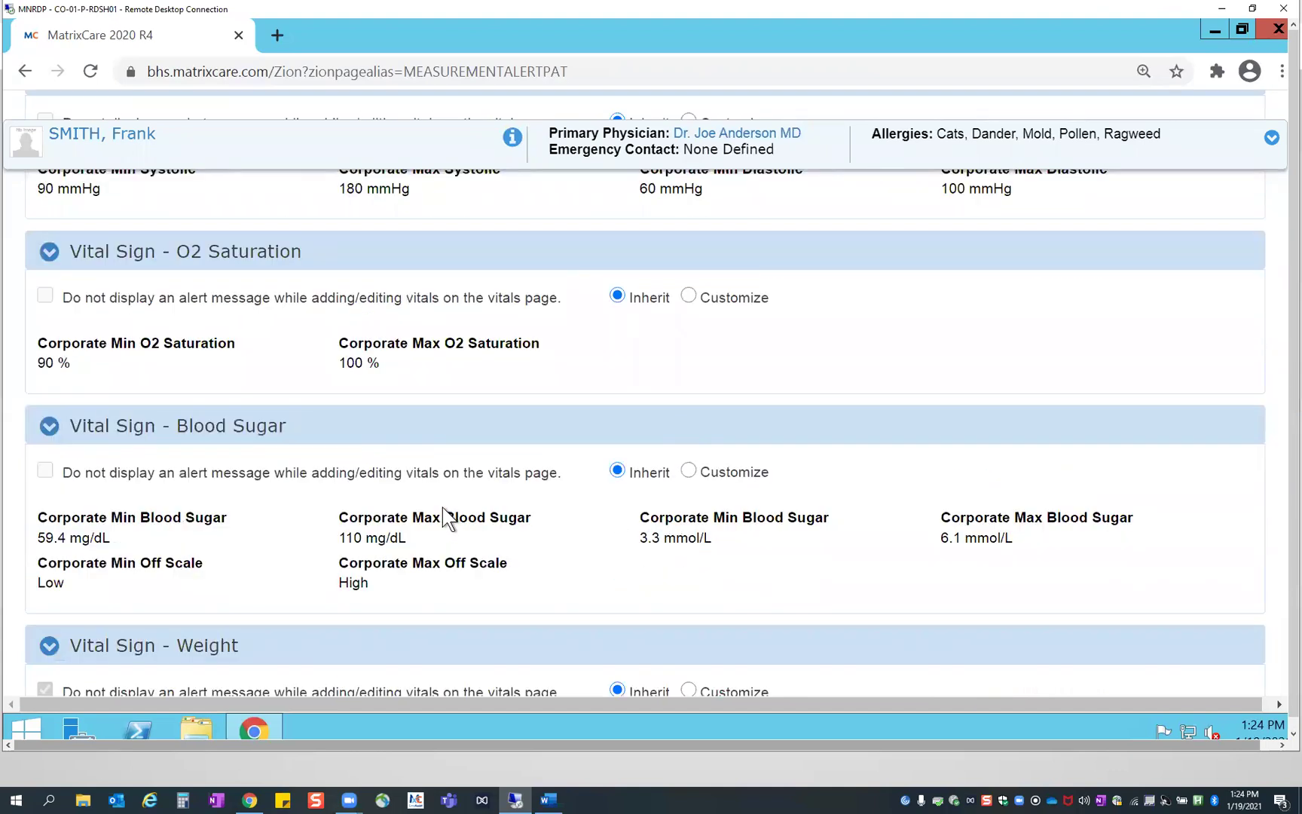
left_click(614, 484)
left_click(689, 473)
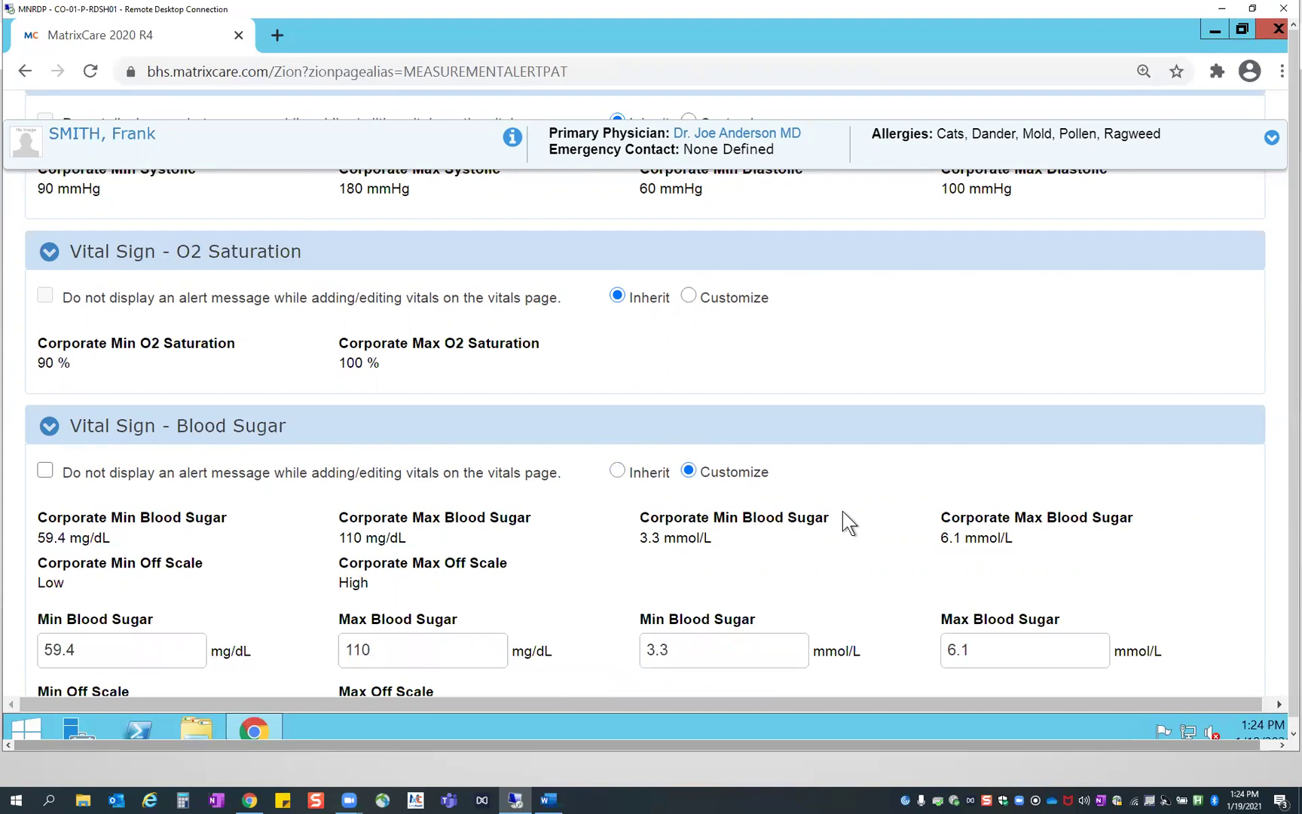
Set the resident's maximum blood sugar alert limit to 140 mg/dL
scroll(844, 518, "down", 3)
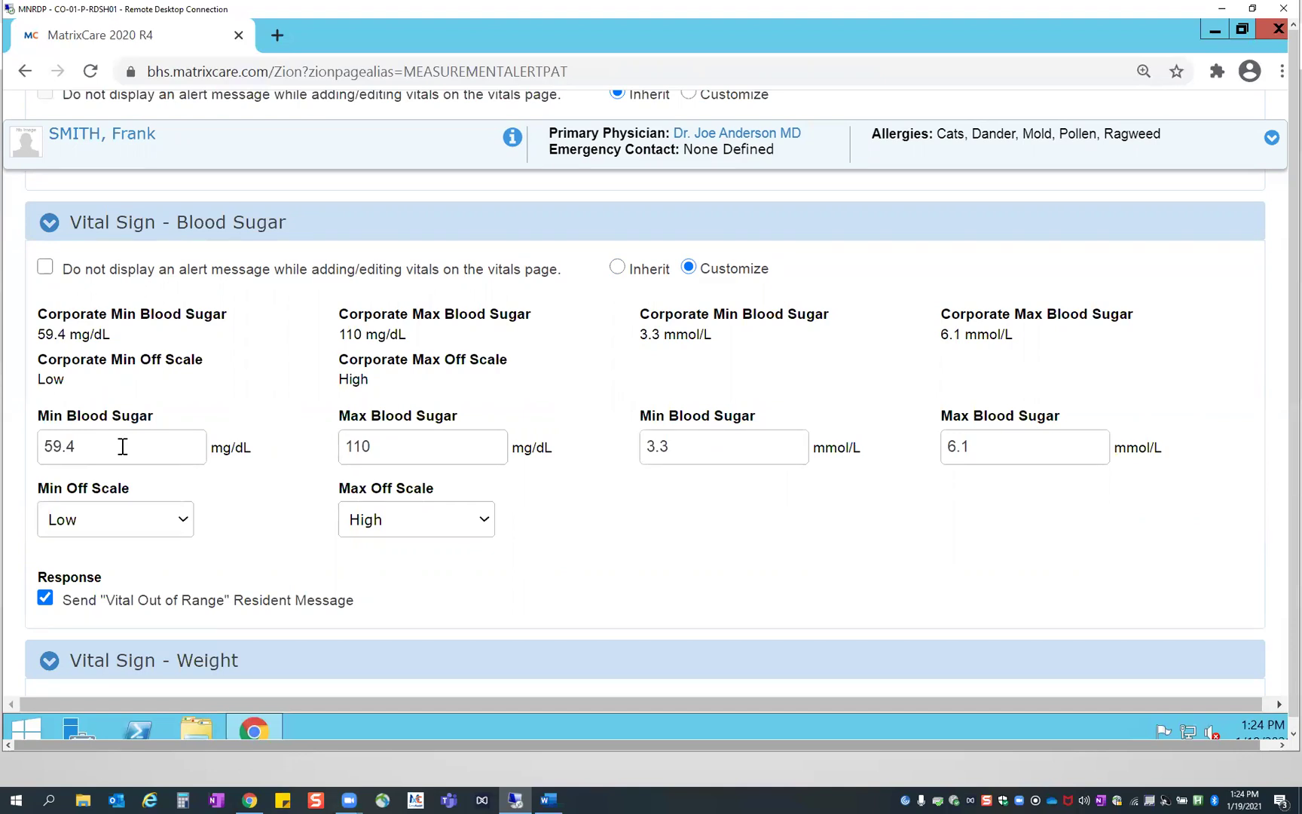
left_click(400, 437)
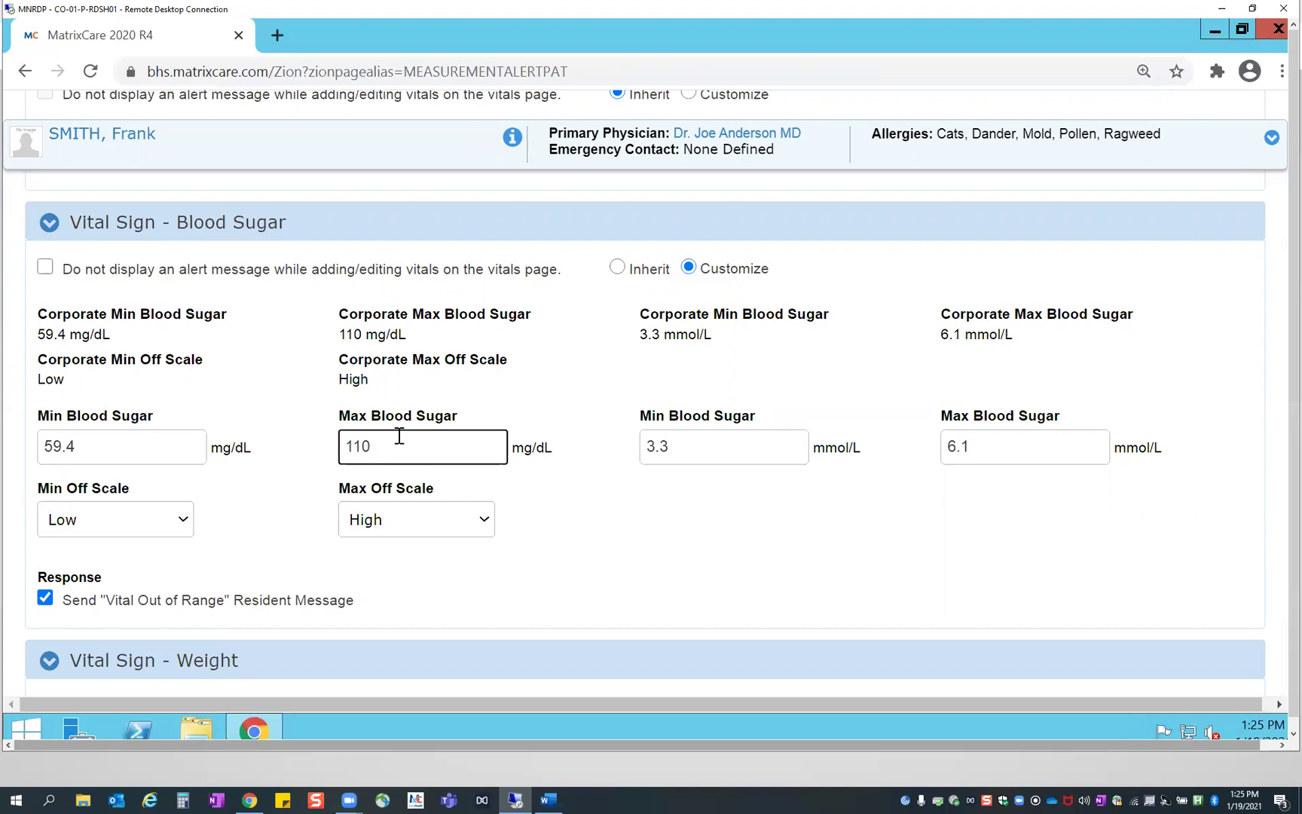
key("BackSpace")
key("BackSpace")
key("BackSpace")
type("140")
left_click(566, 520)
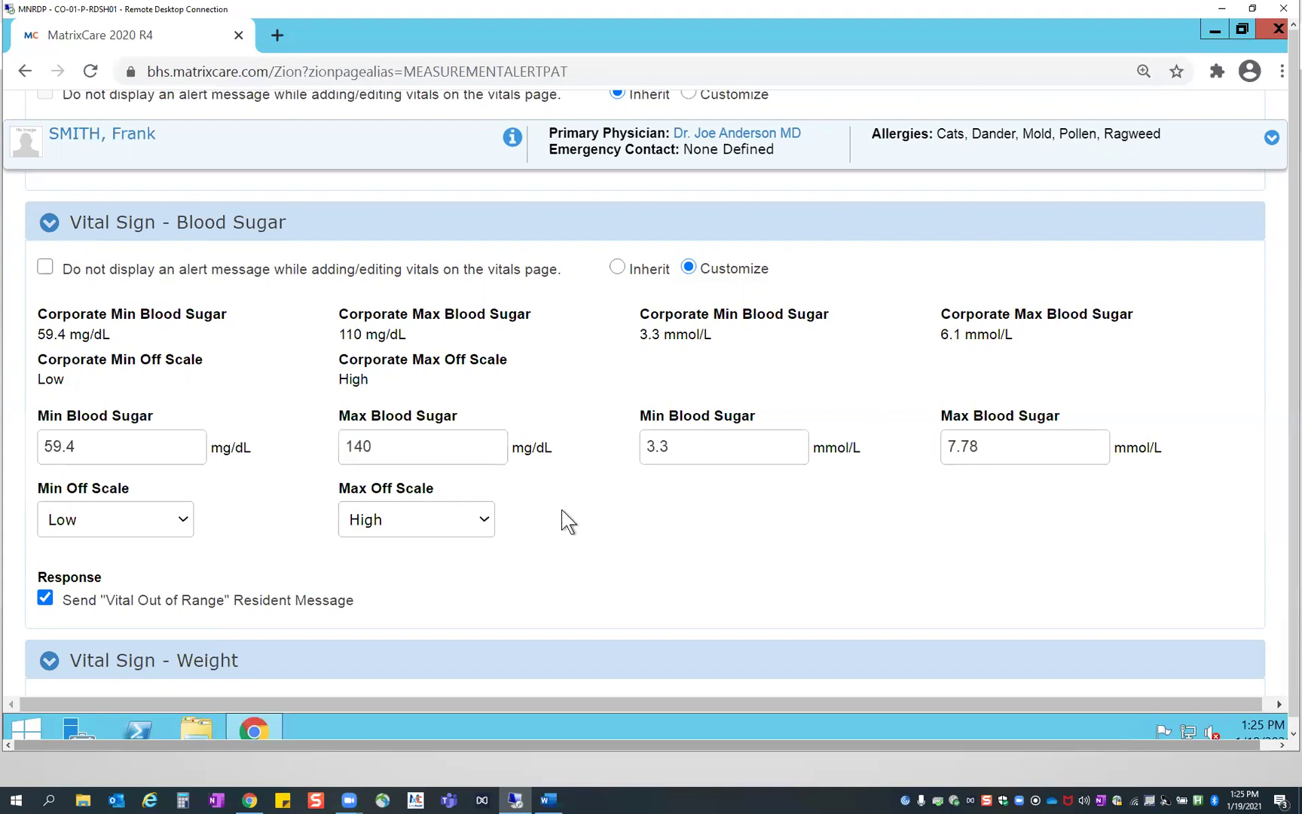
Set the minimum blood sugar alert limit to 60 mg/dL and try to save the vitals alerts
left_click(381, 437)
left_click(975, 452)
left_click_drag(96, 447, 30, 446)
type("60")
left_click(668, 446)
type("3")
left_click(701, 446)
left_click(698, 446)
left_click(1003, 449)
left_click(678, 452)
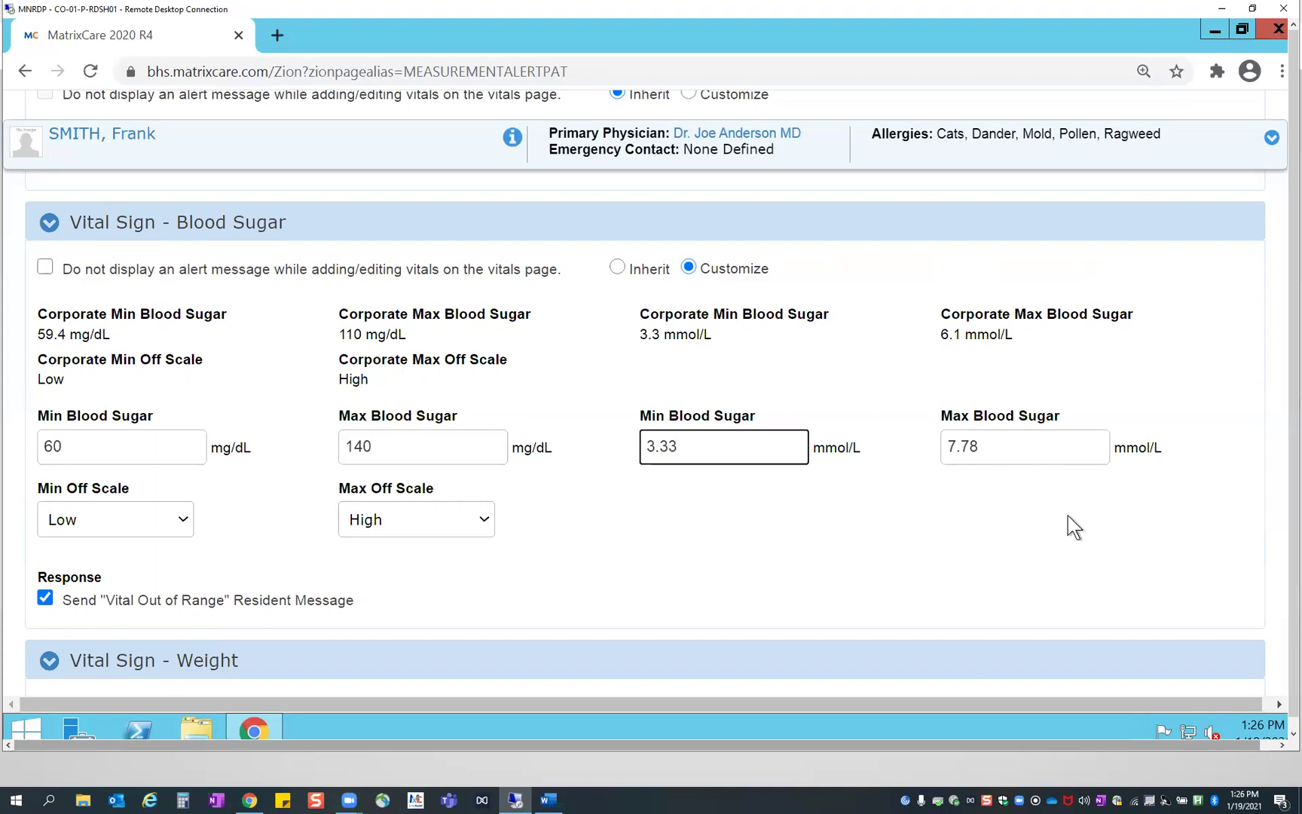
scroll(1069, 515, "up", 12)
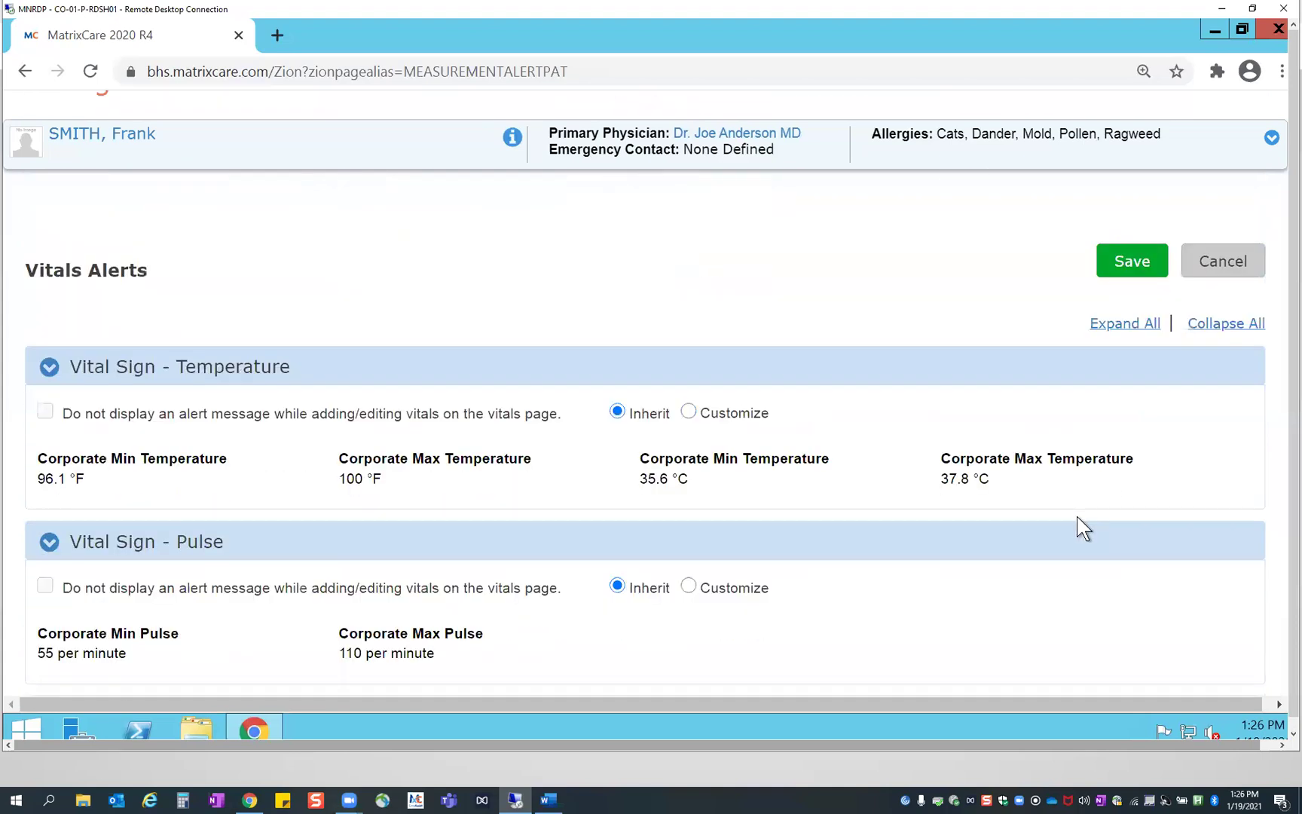
scroll(1078, 515, "up", 2)
left_click(1132, 391)
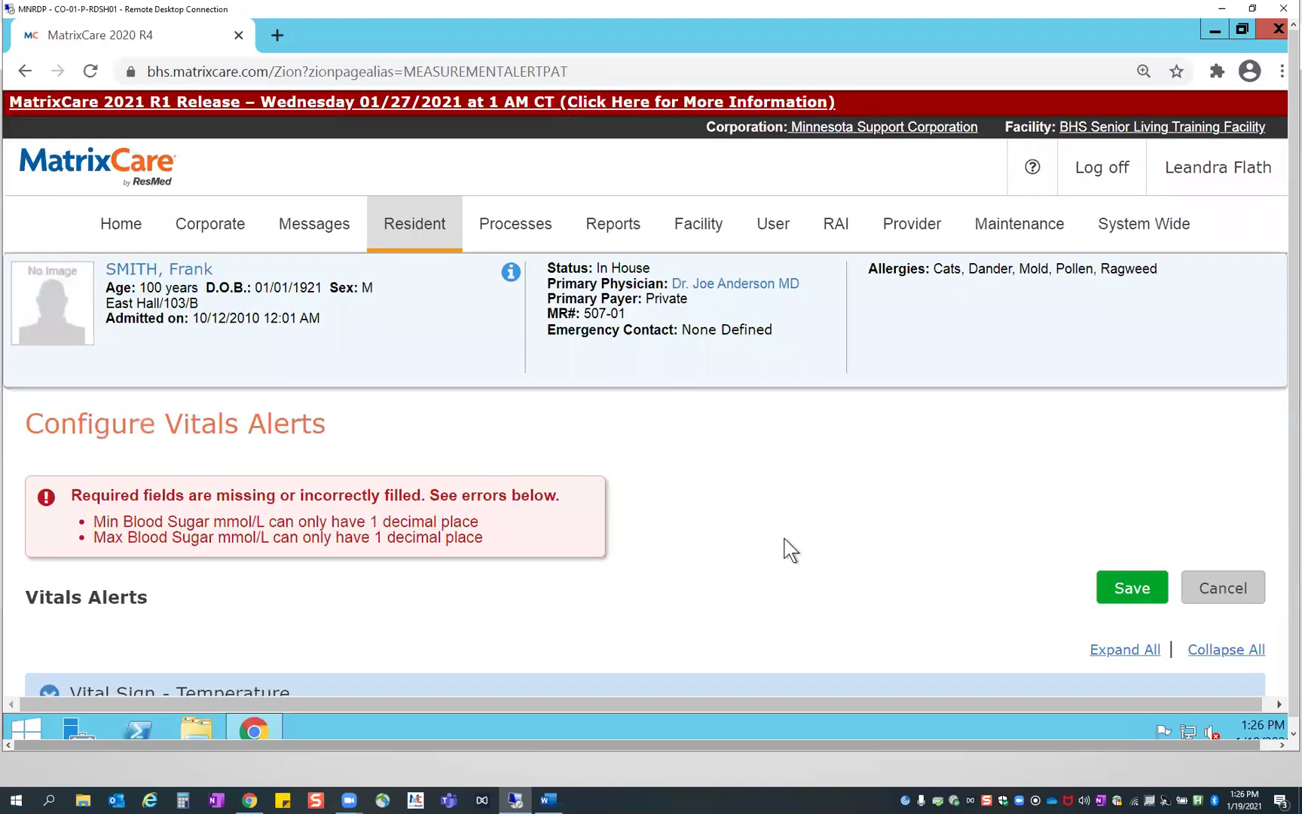
Shorten the blood sugar limits to 3.3 mmol/L minimum and 7.7 mmol/L maximum, and save the vitals alerts
scroll(786, 542, "down", 12)
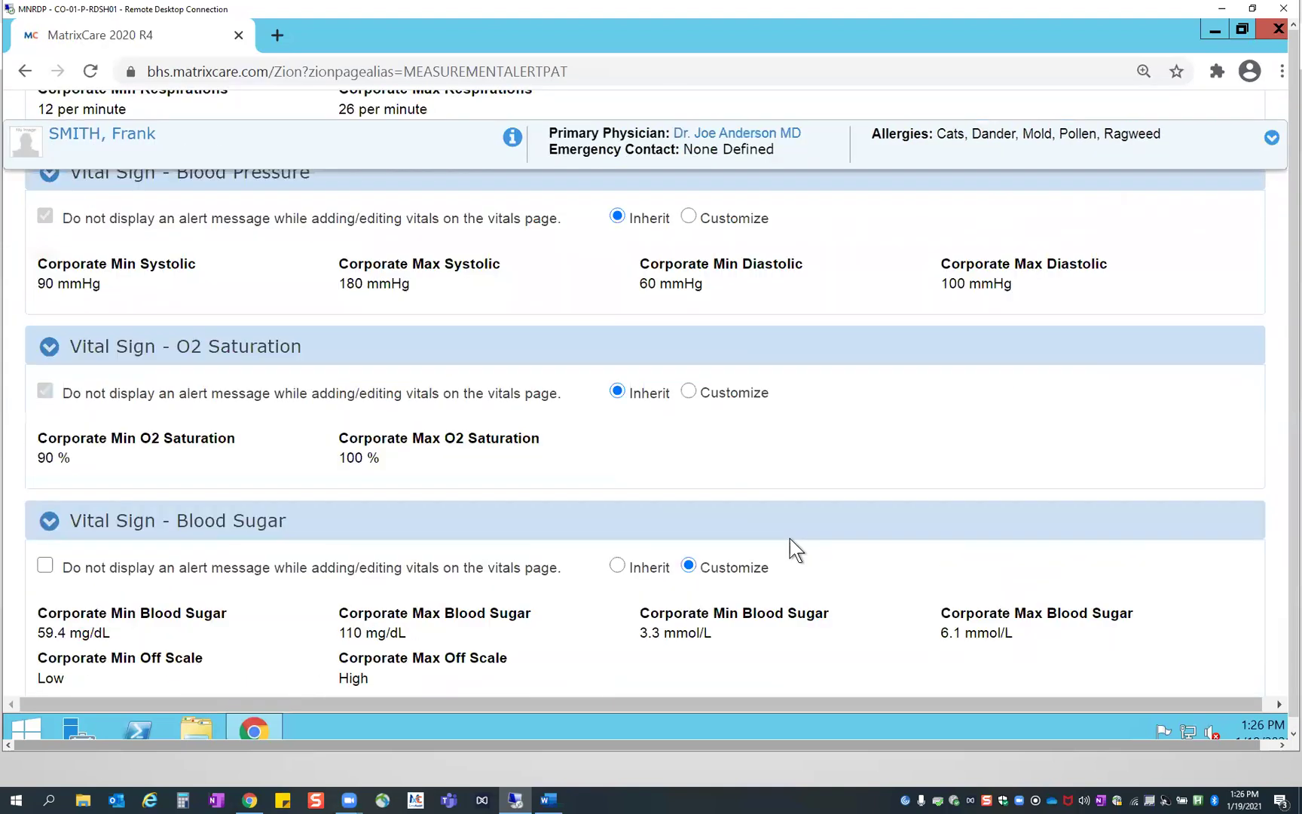
scroll(790, 538, "down", 4)
left_click(699, 433)
key("BackSpace")
left_click(1031, 441)
key("BackSpace")
left_click(702, 514)
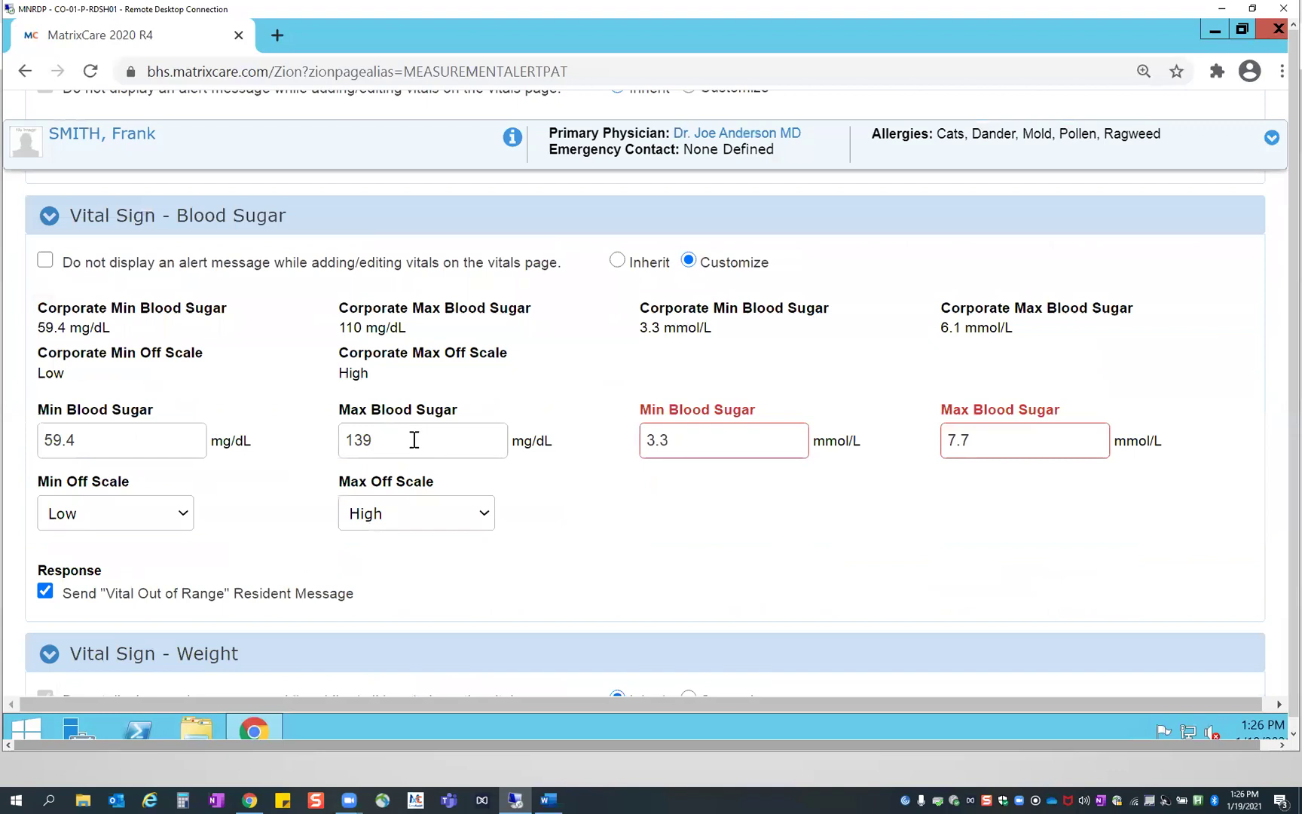
left_click(82, 452)
left_click(430, 449)
scroll(1227, 531, "up", 15)
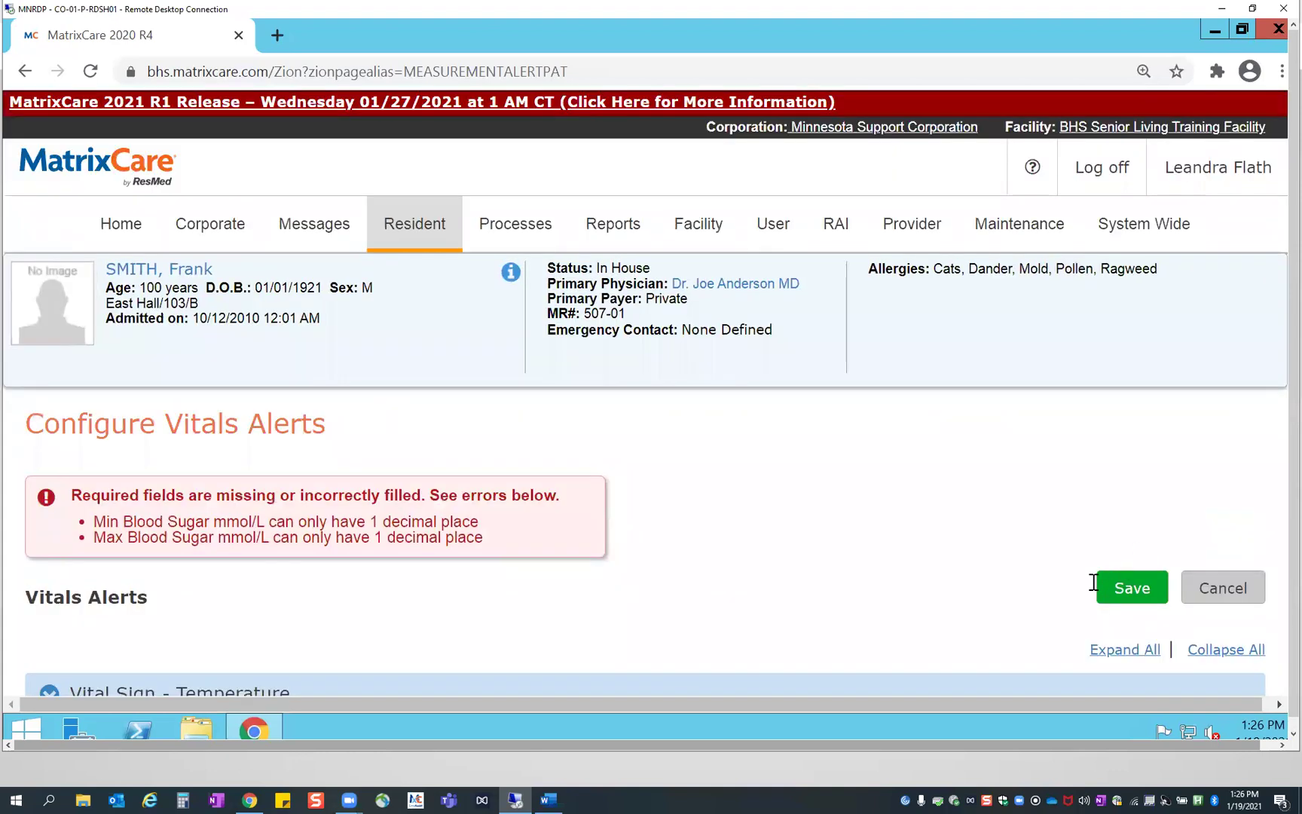
left_click(1113, 580)
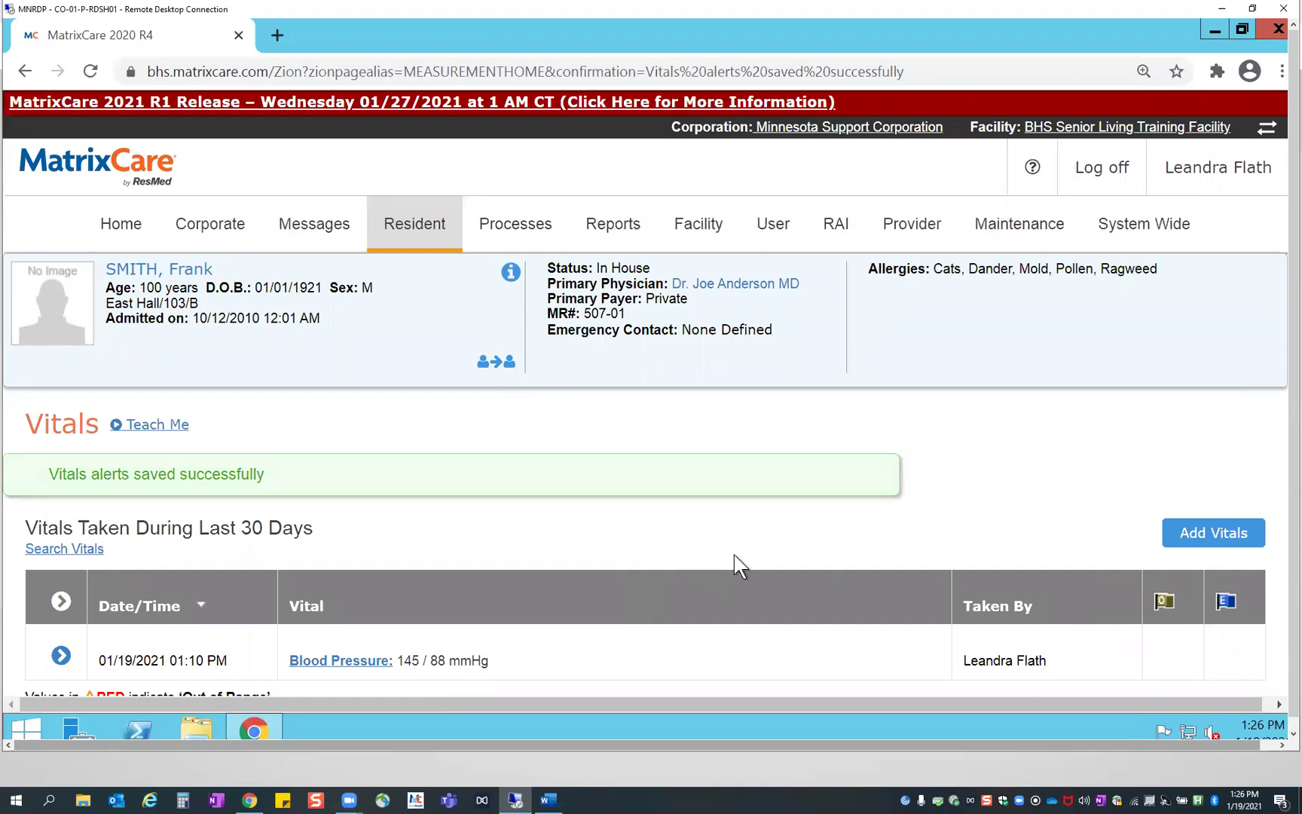
Start adding a new vital for the resident with Blood Sugar as the selected vital sign
scroll(733, 555, "down", 1)
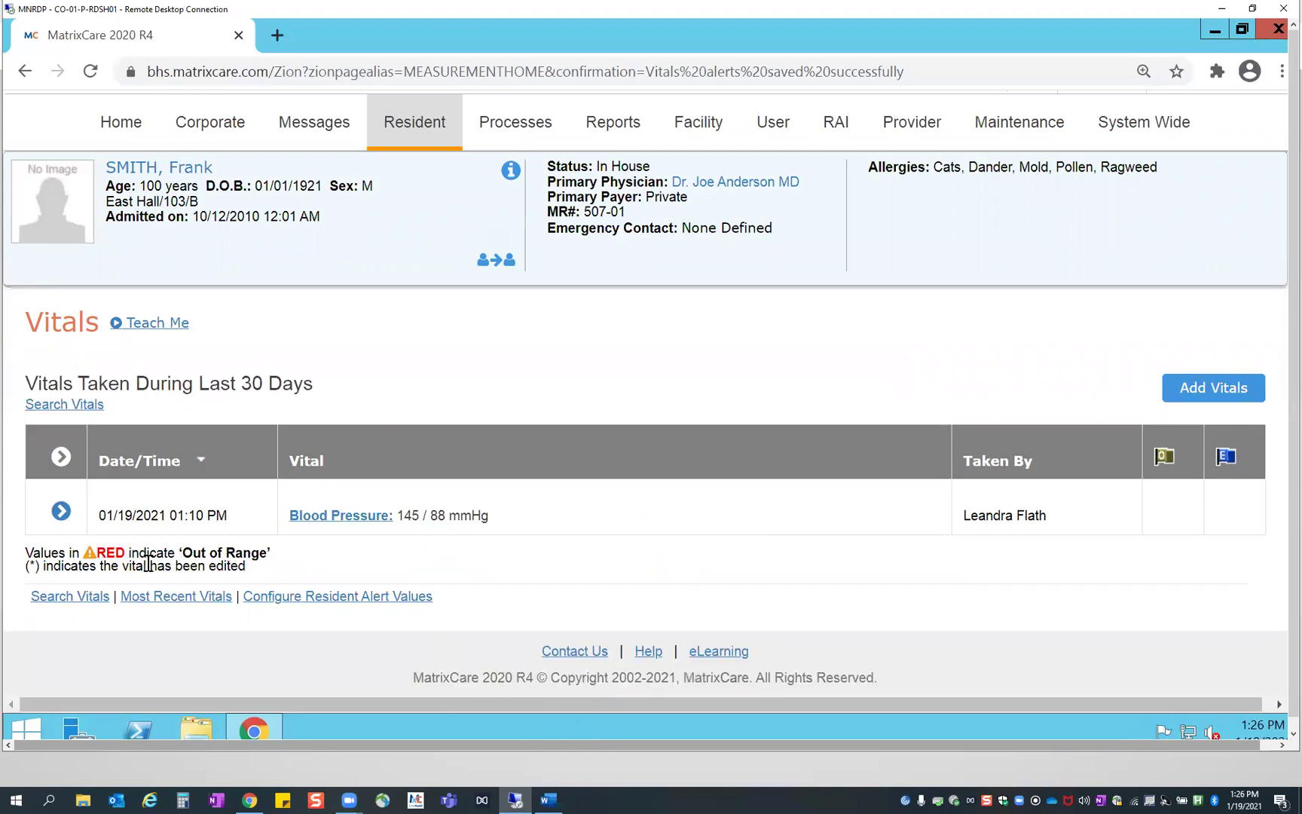
left_click(1253, 393)
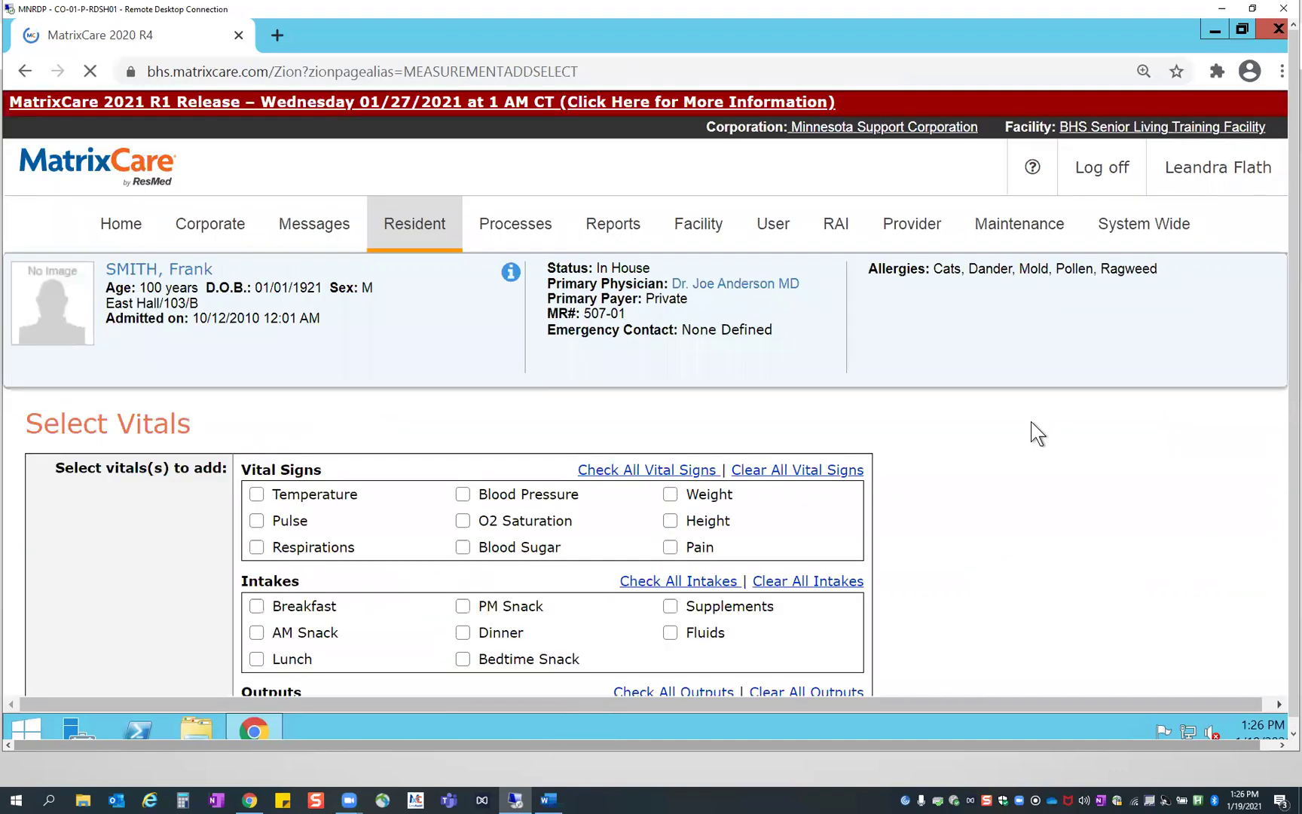
scroll(1002, 501, "down", 1)
left_click(556, 453)
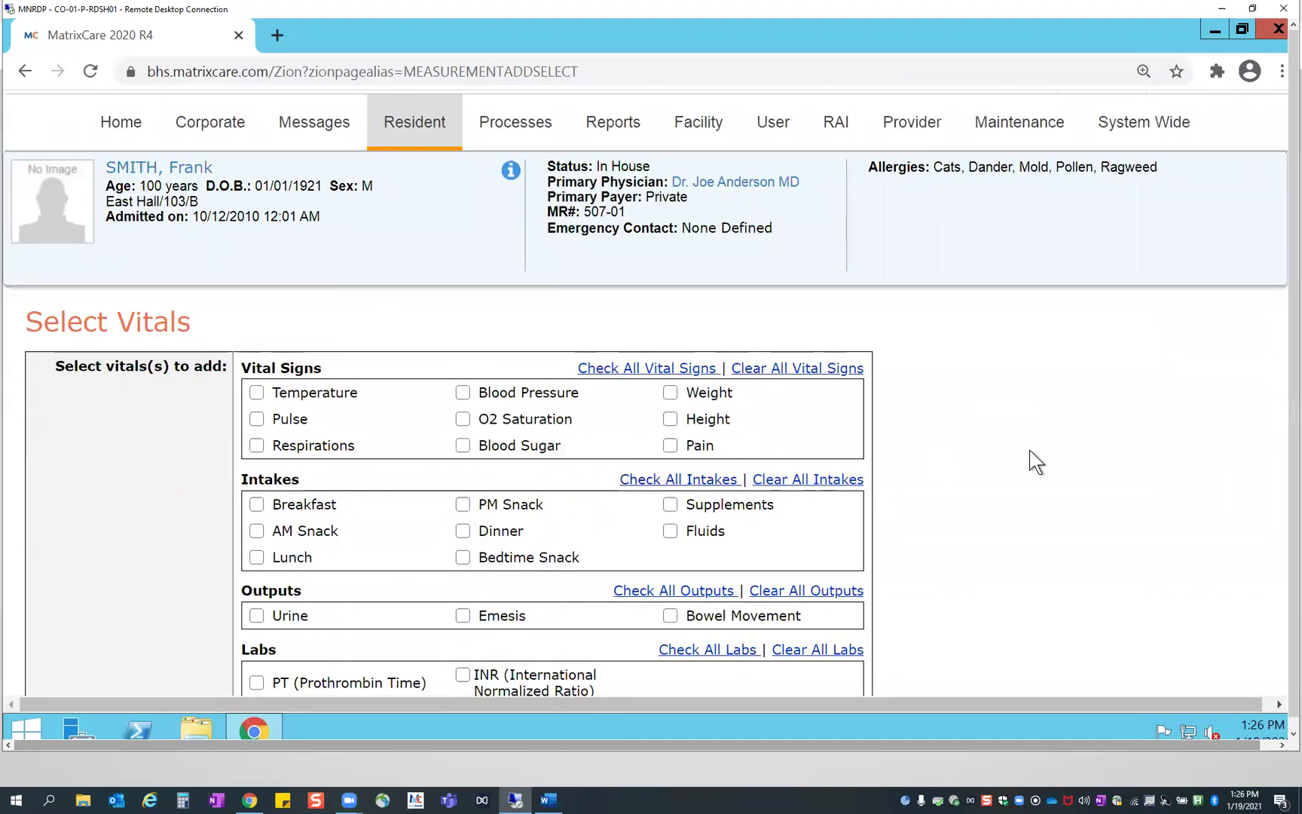
scroll(1033, 460, "down", 3)
left_click(863, 457)
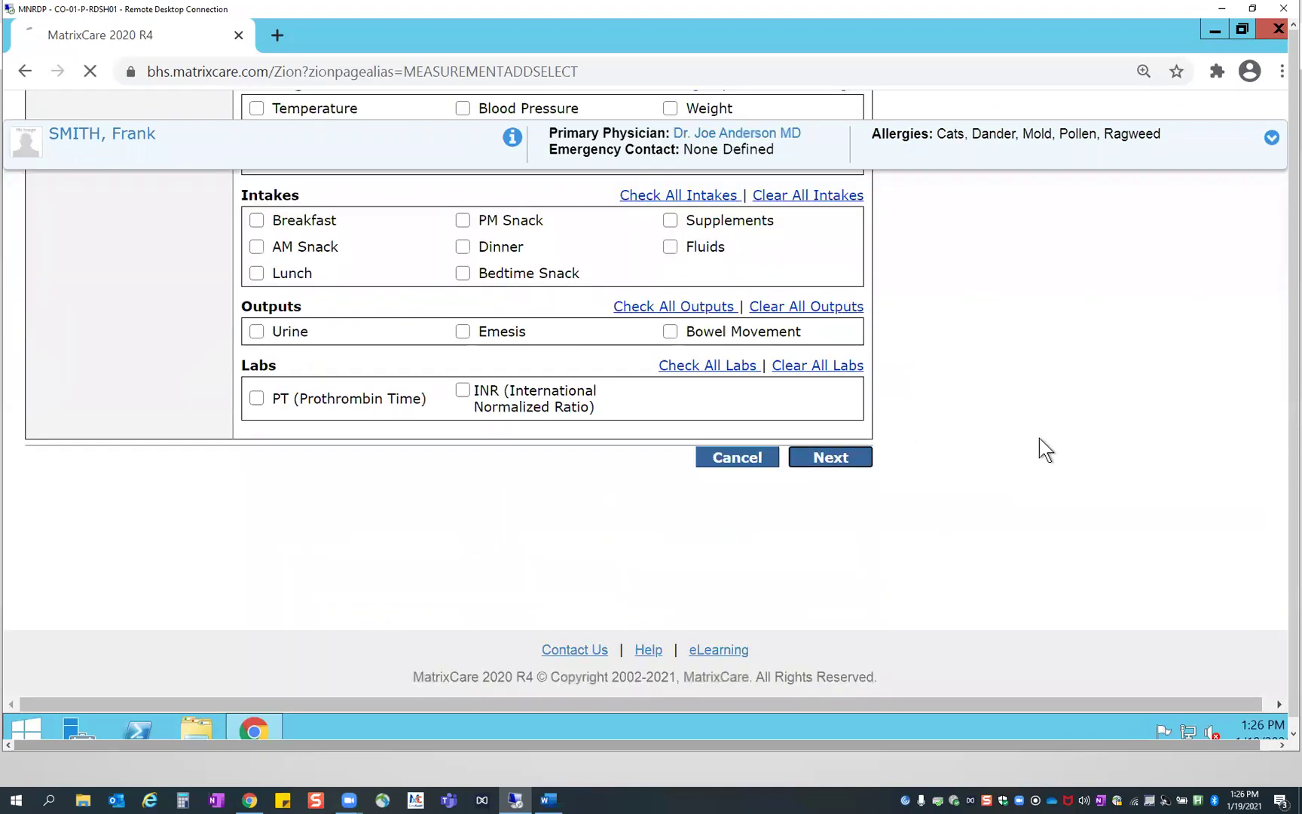
Enter a blood sugar of 160 mg/dL and set the off scale to High
left_click(260, 549)
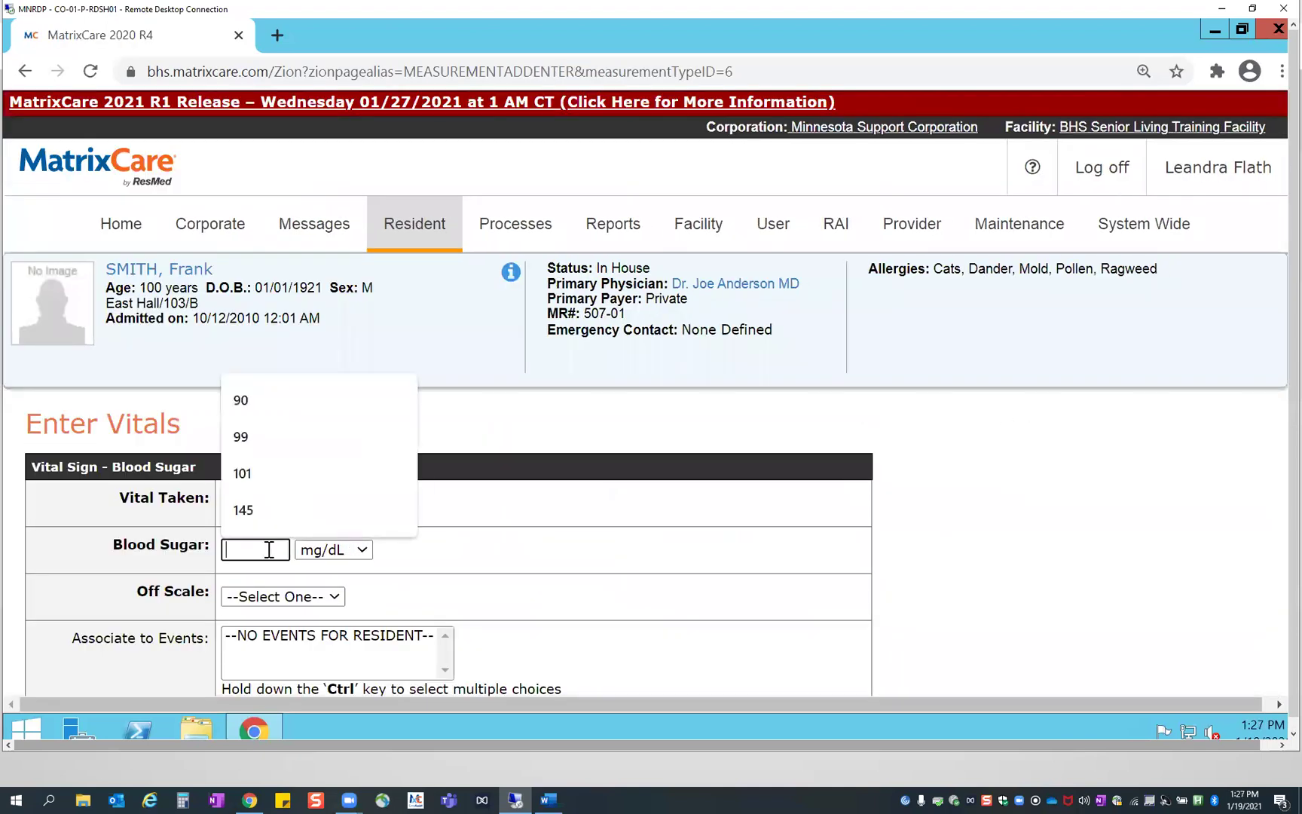
type("160")
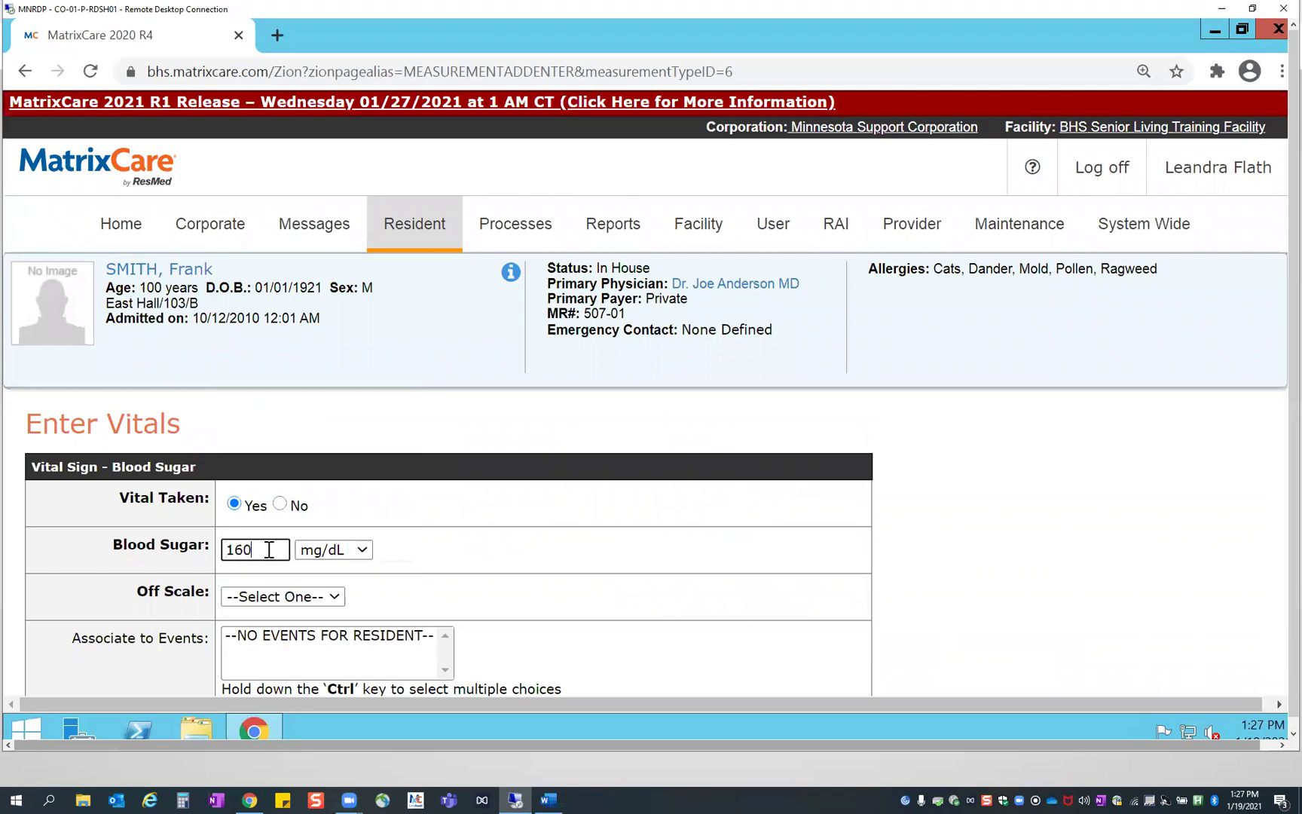
left_click(748, 563)
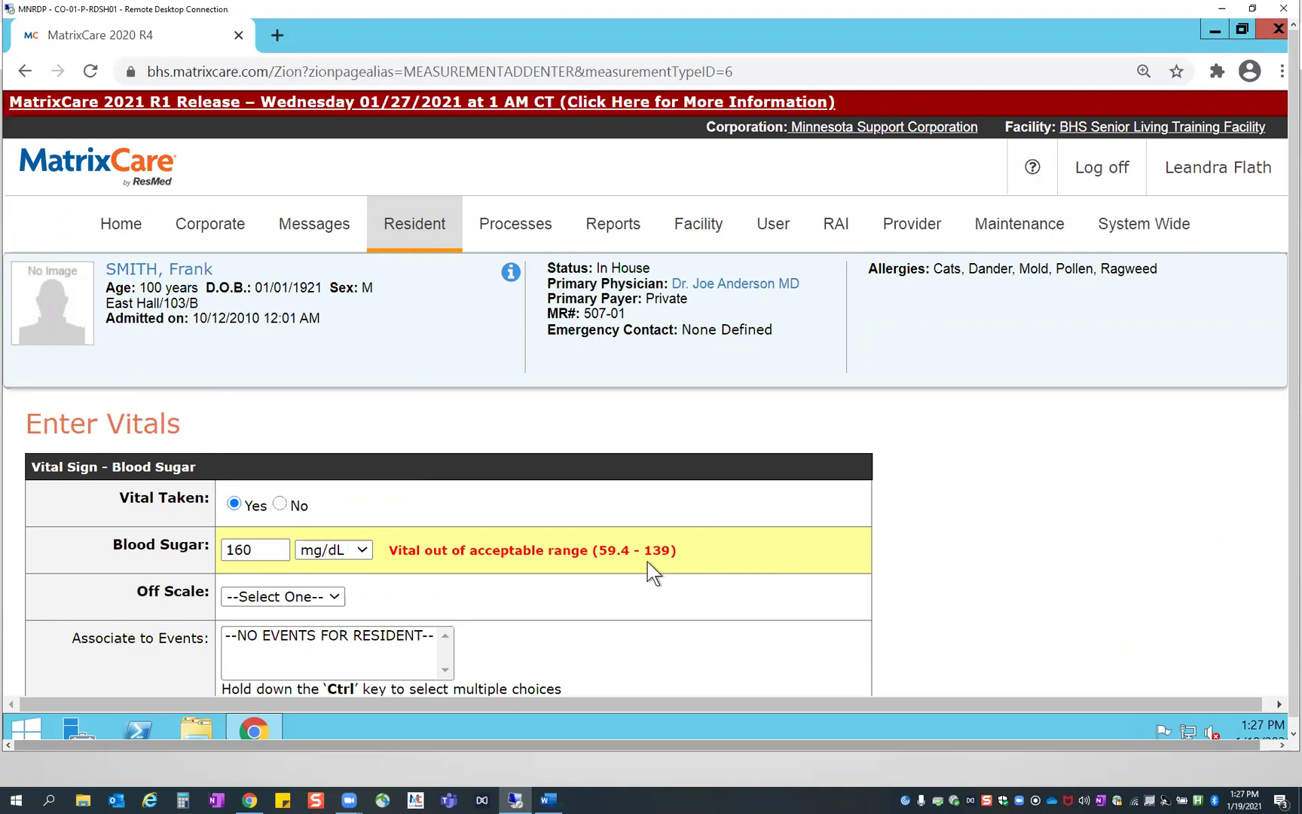
left_click(277, 596)
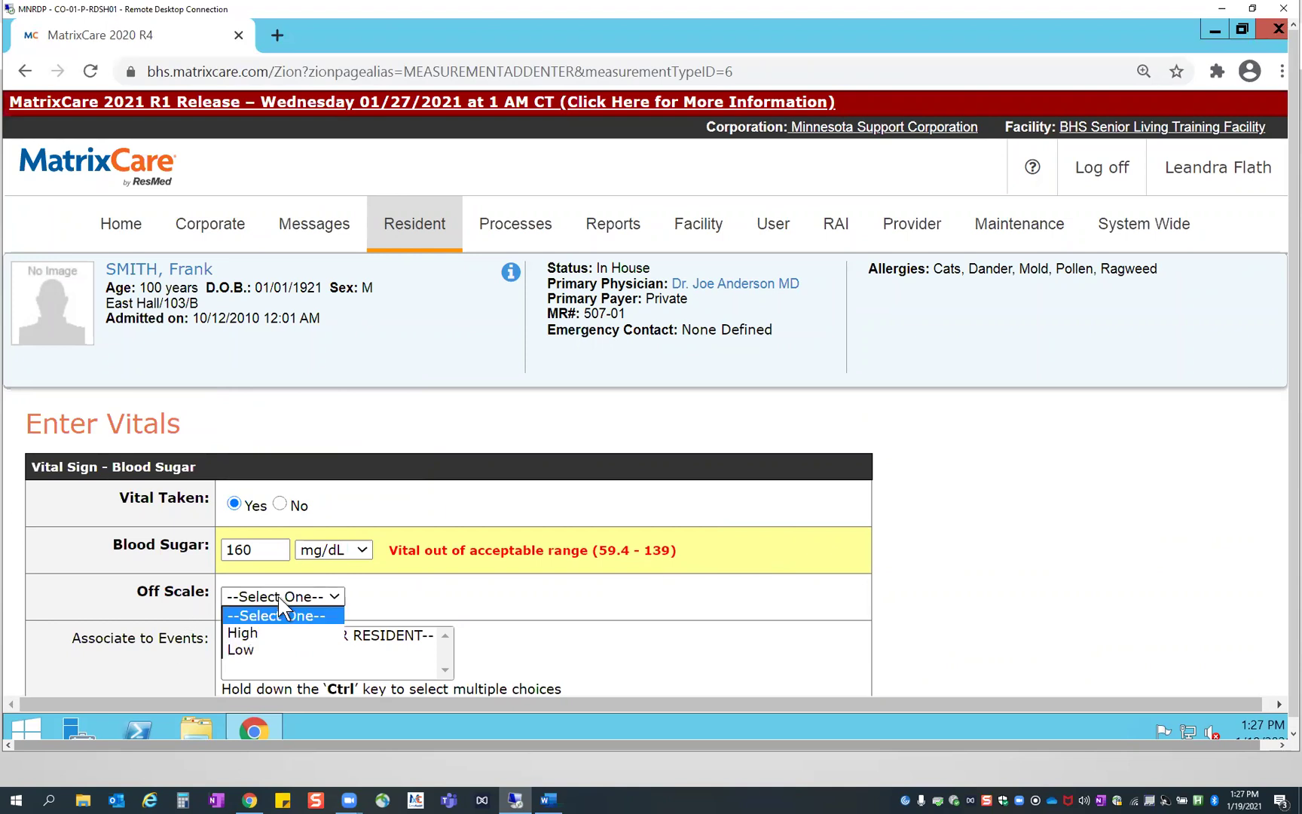
left_click(260, 633)
Set the minutes of the time taken to 22 and save the blood sugar vital
scroll(612, 646, "down", 5)
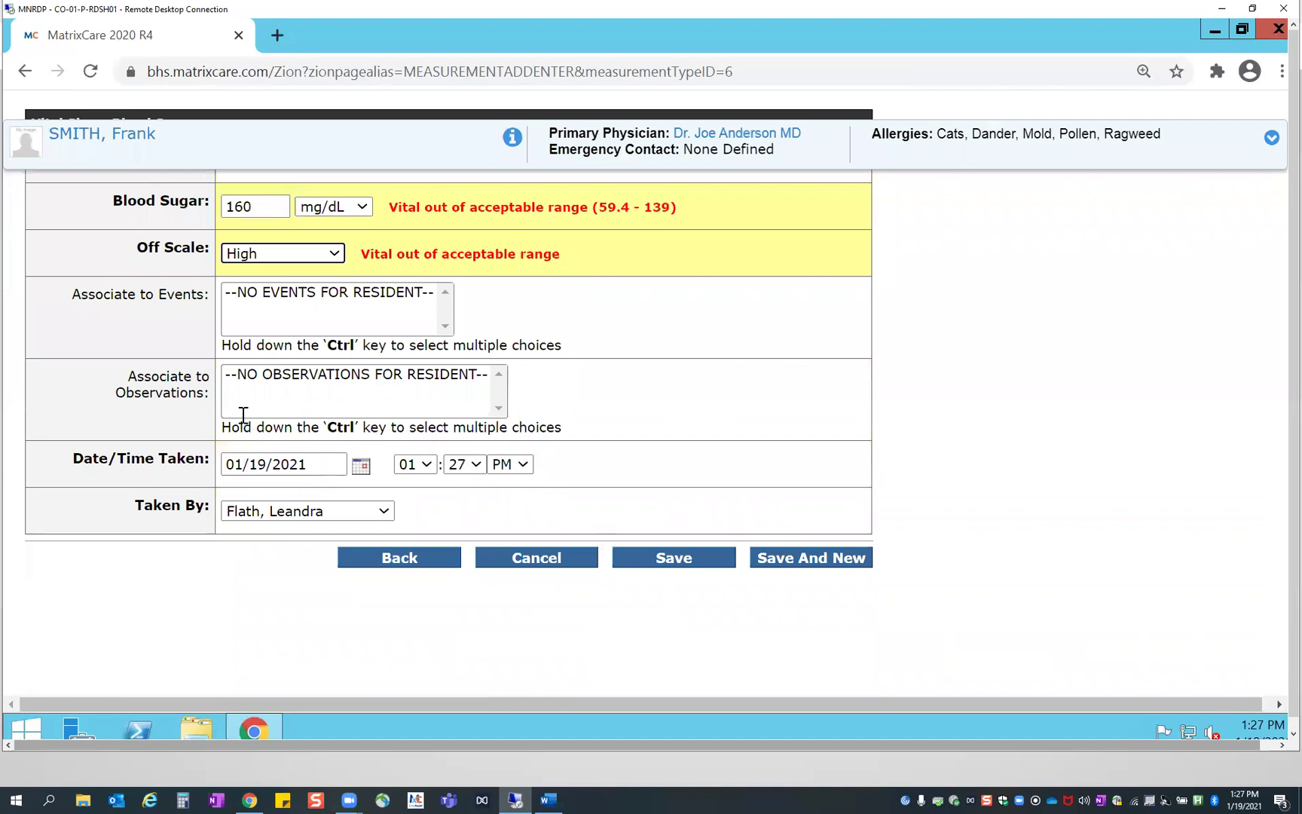
left_click(470, 464)
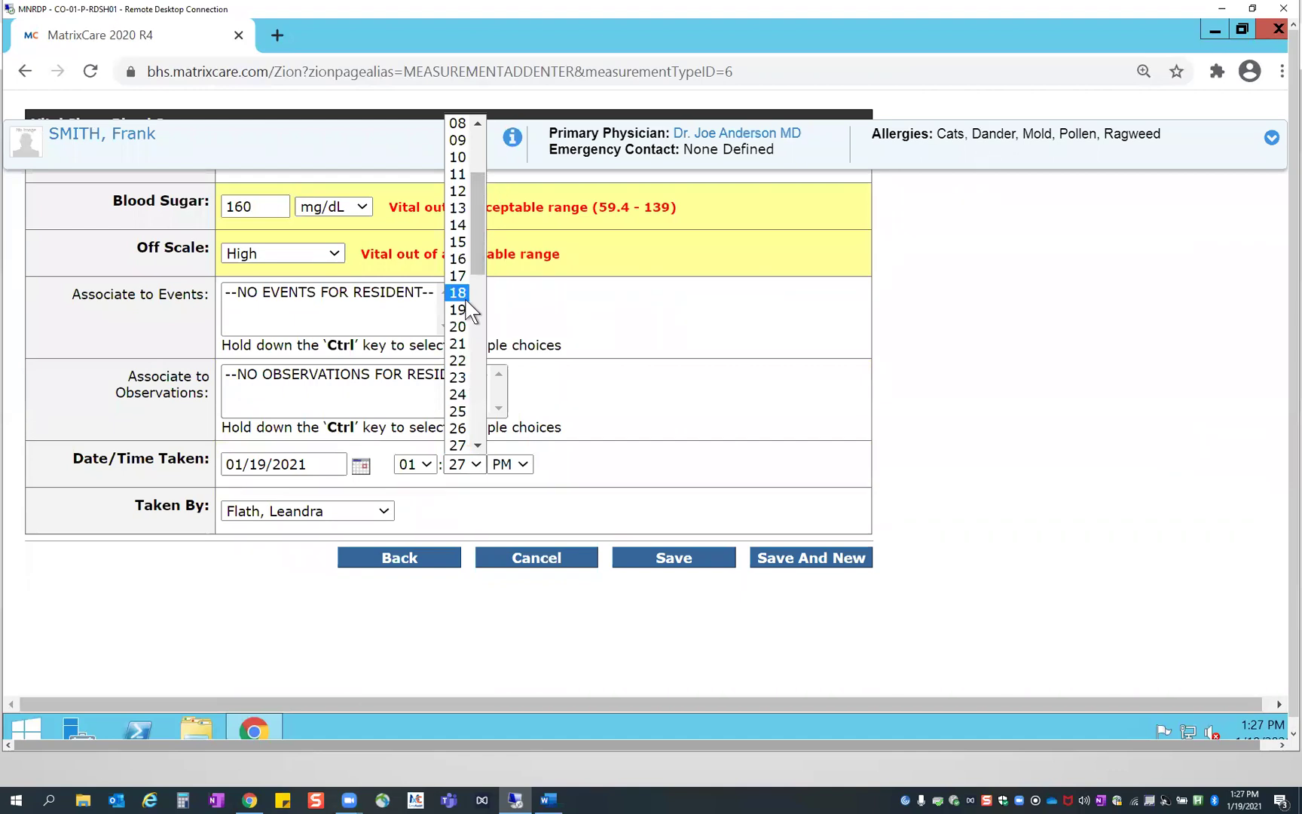
left_click(457, 360)
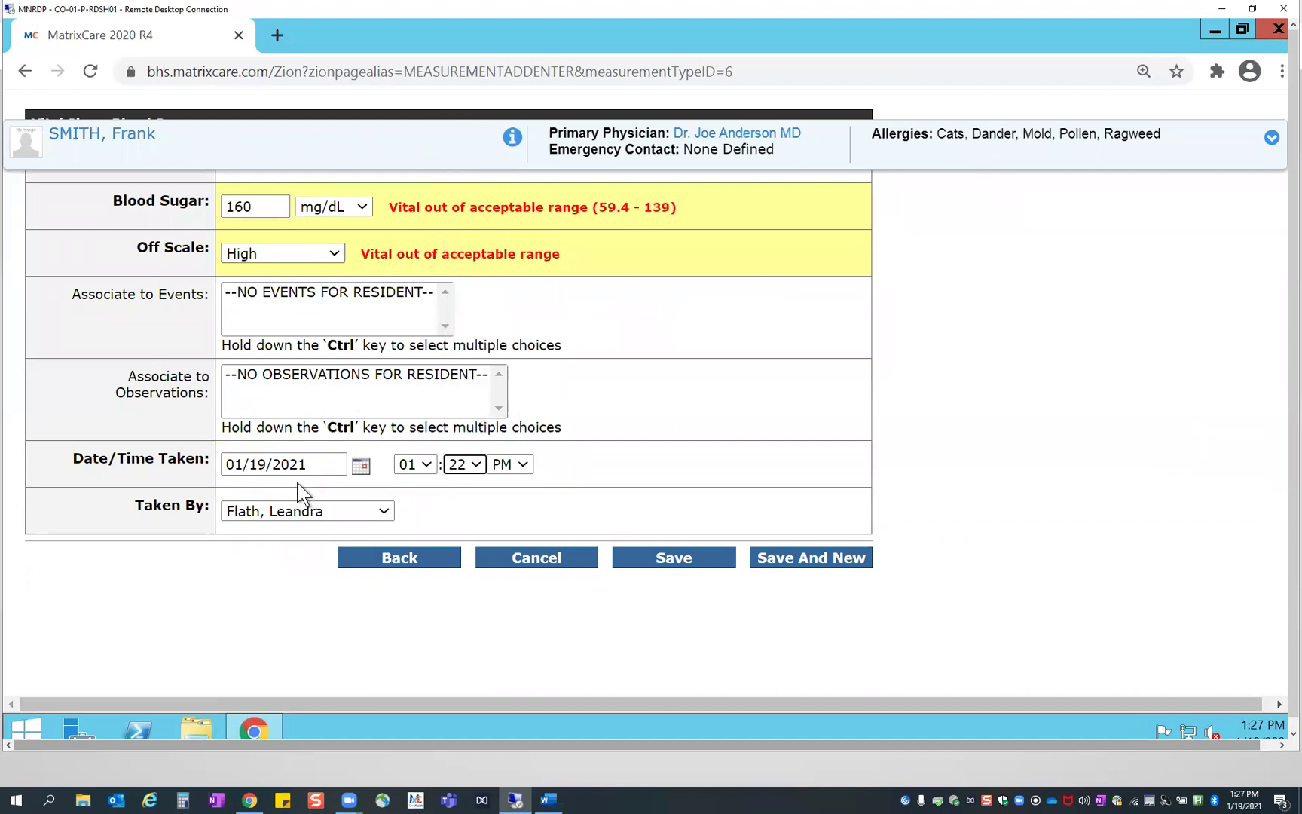
left_click(697, 558)
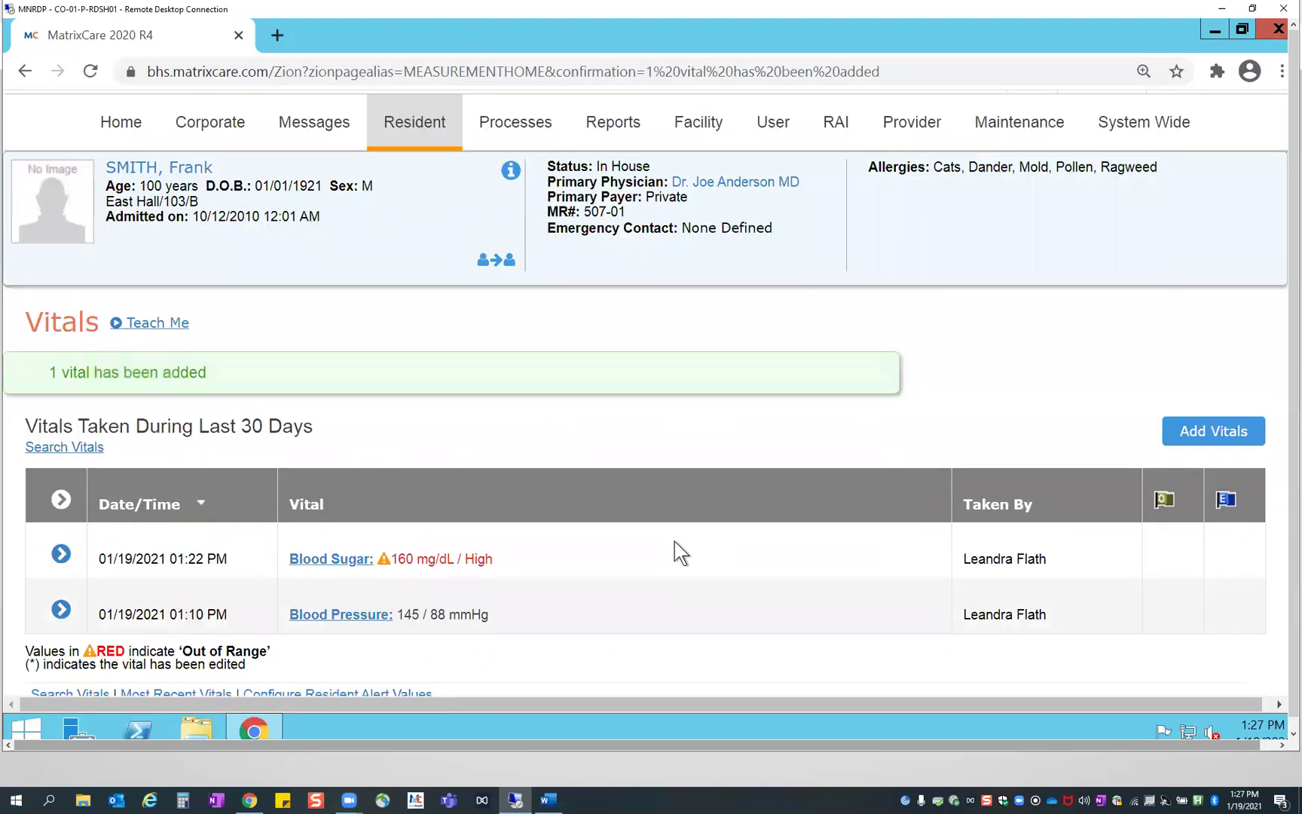
Review the blood sugar entry in the vitals list and highlight '30 Days' in the list heading
scroll(565, 553, "down", 2)
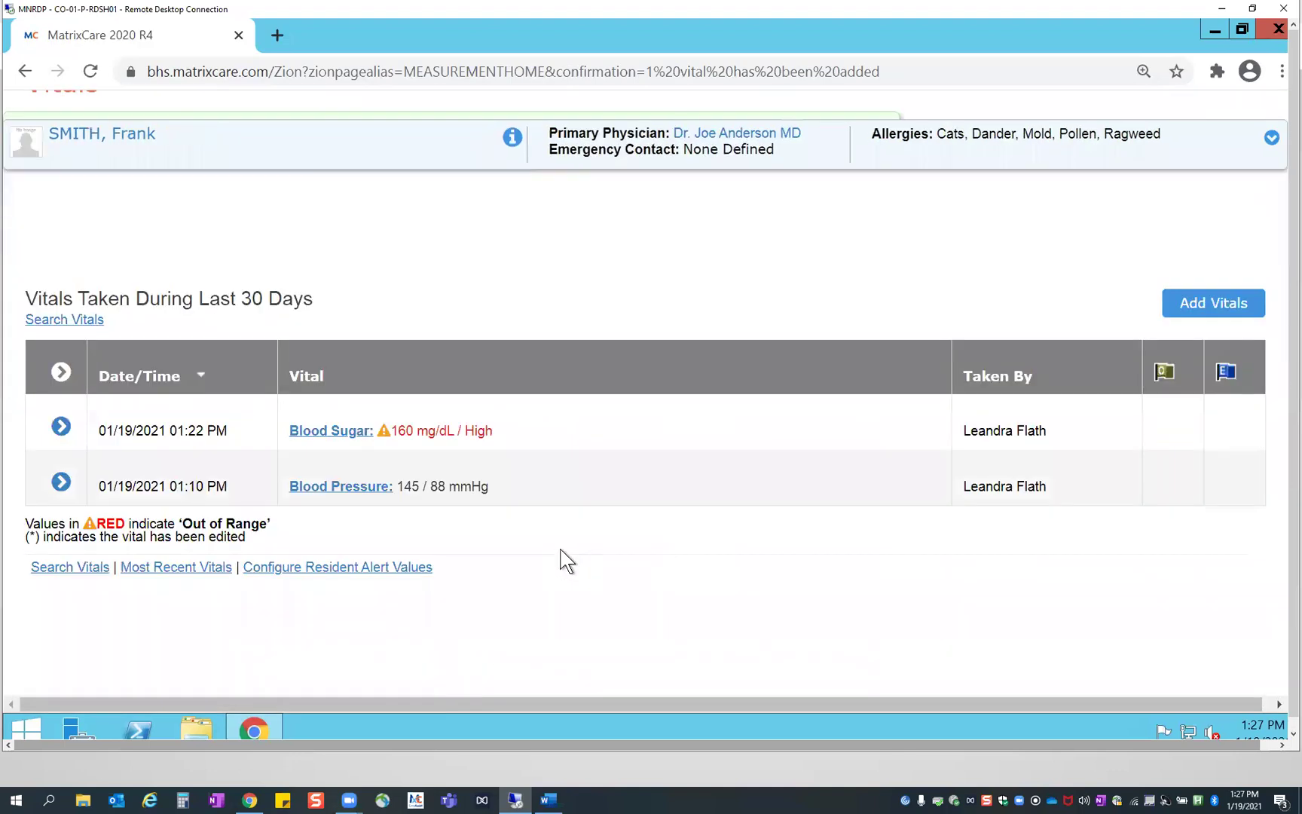
left_click(507, 431)
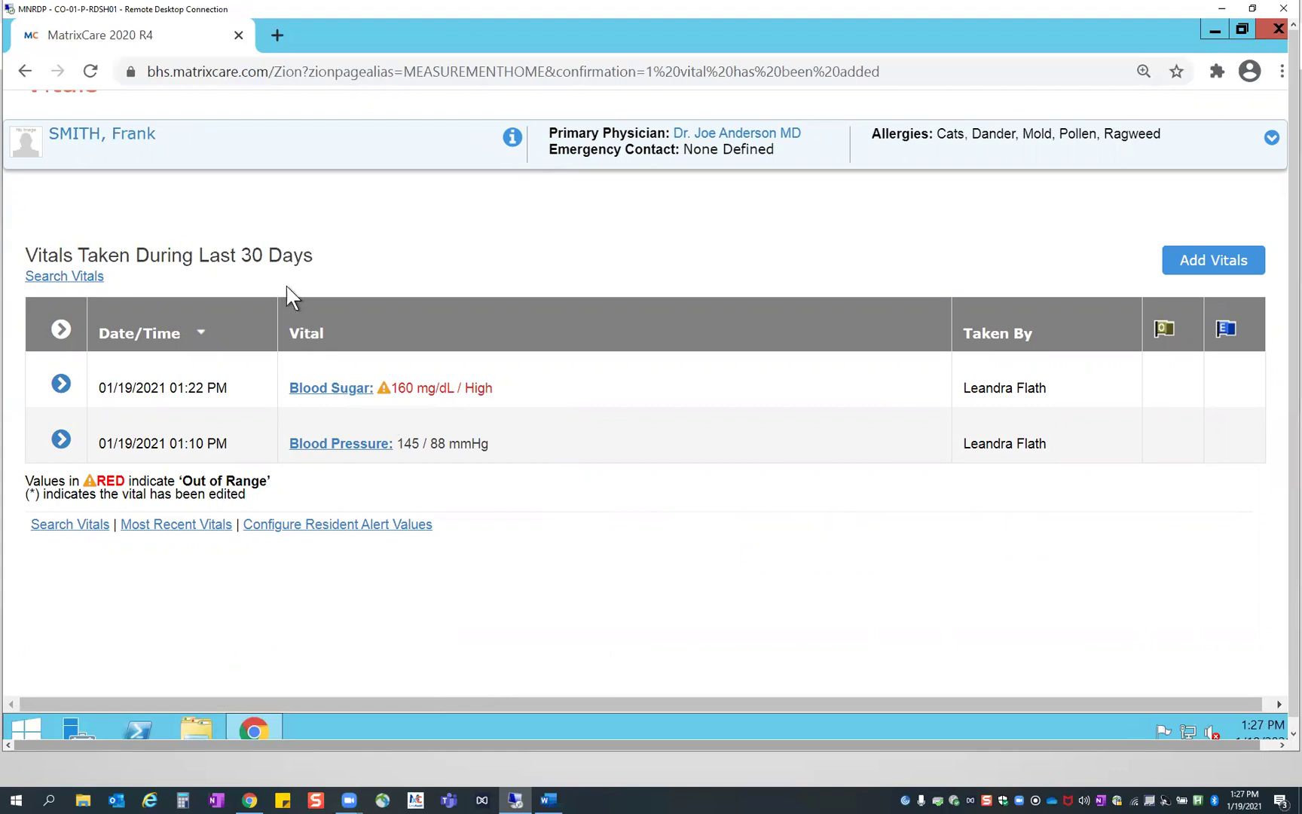
left_click_drag(241, 260, 315, 259)
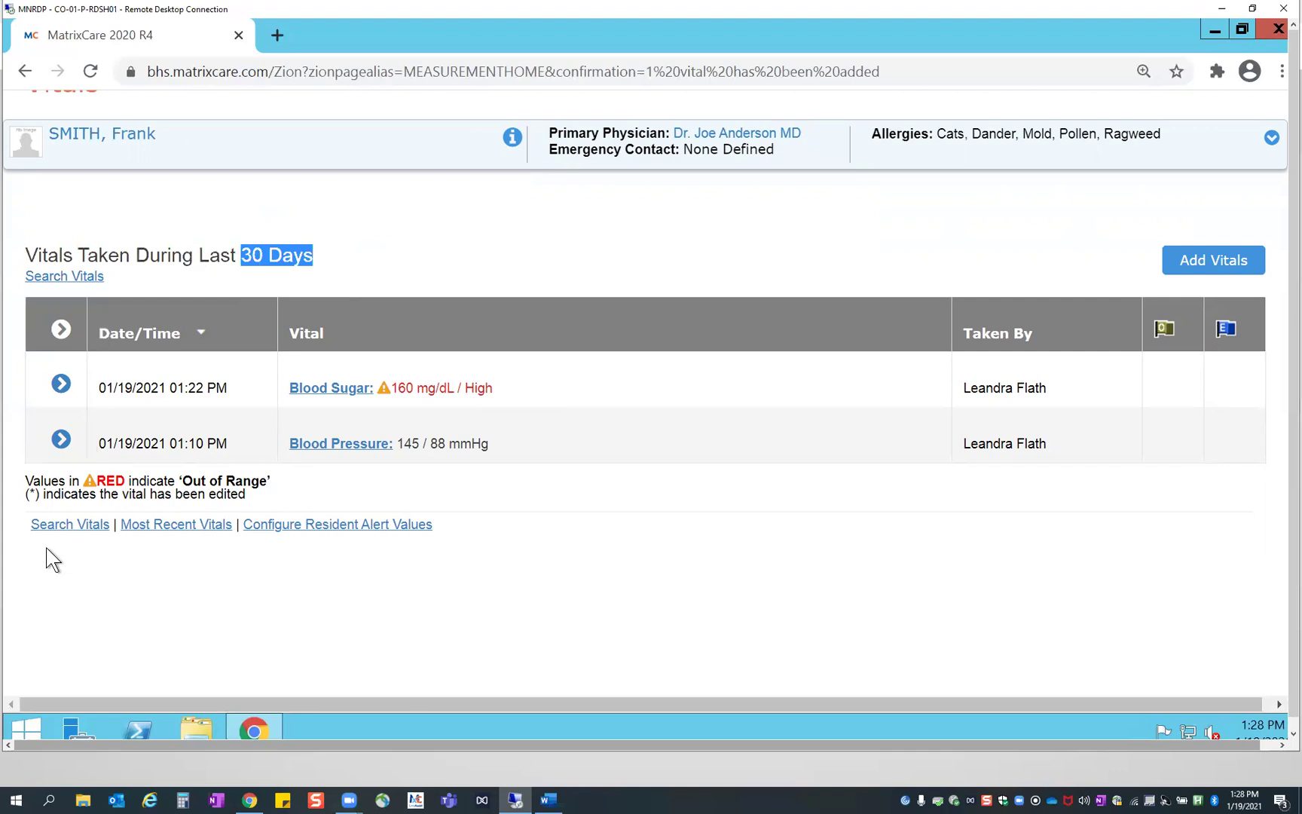
Start a search of the resident's vitals with Blood Pressure as the selected vital sign
left_click(59, 525)
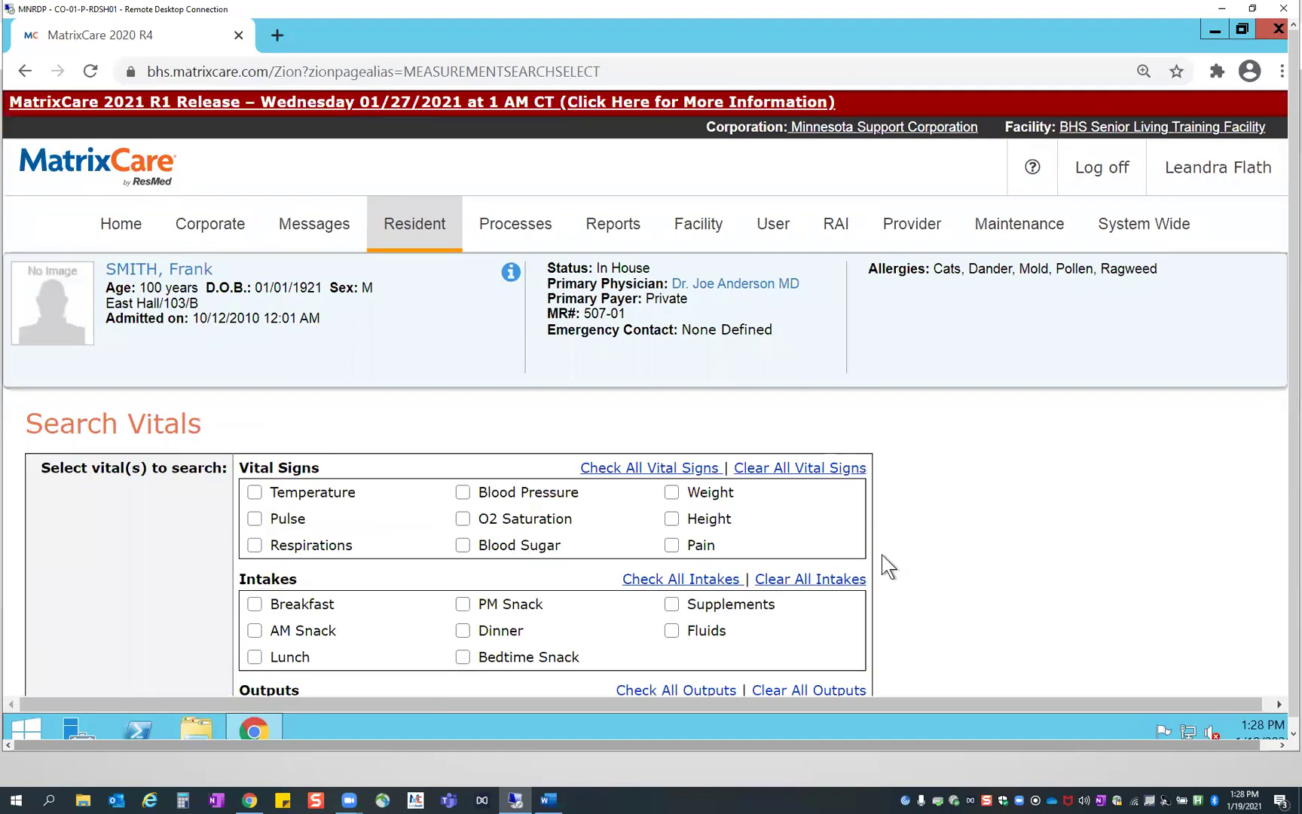
scroll(823, 529, "down", 1)
scroll(761, 460, "down", 4)
scroll(529, 490, "up", 5)
left_click(464, 493)
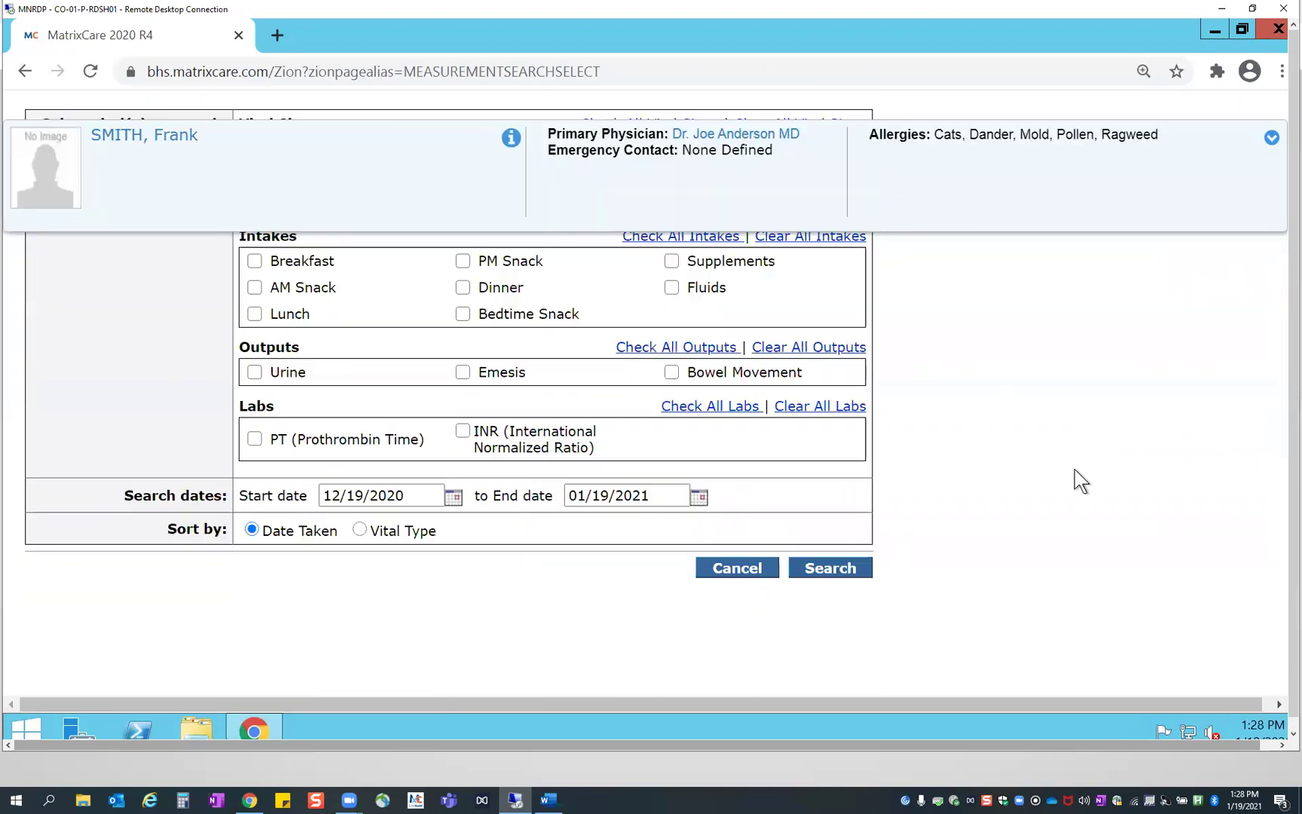
Set the search start date to 11/01/2020, keep 01/19/2021 as the end date, and run the vitals search
scroll(1074, 469, "down", 3)
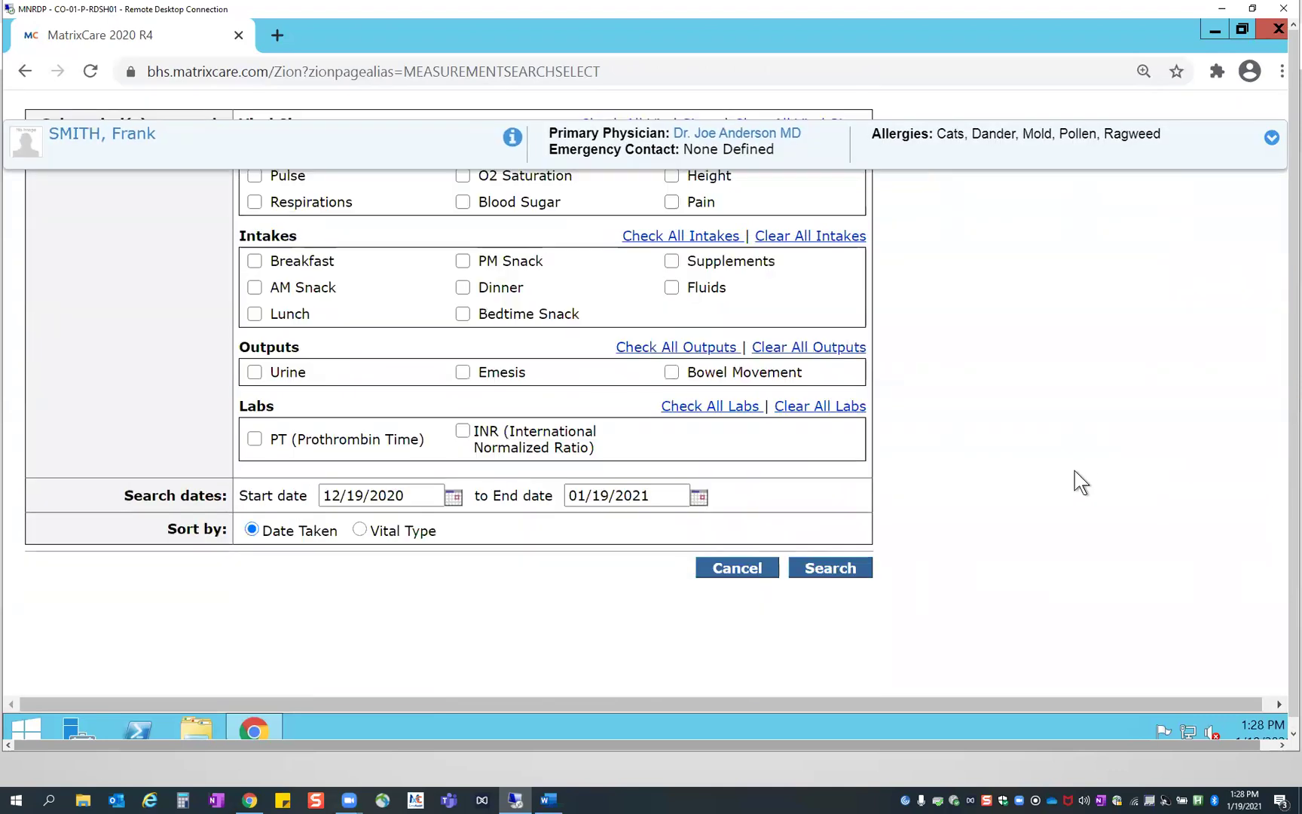
left_click(455, 498)
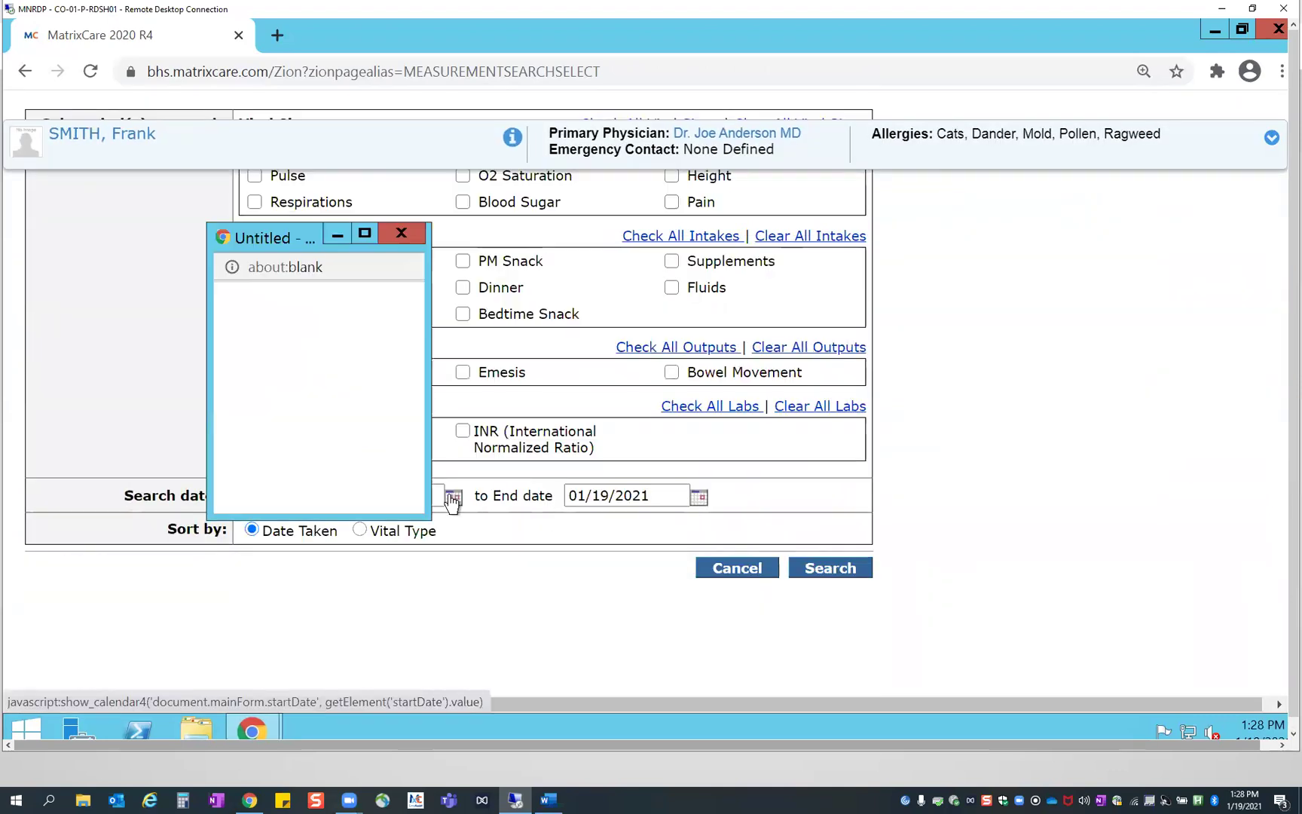
left_click(234, 302)
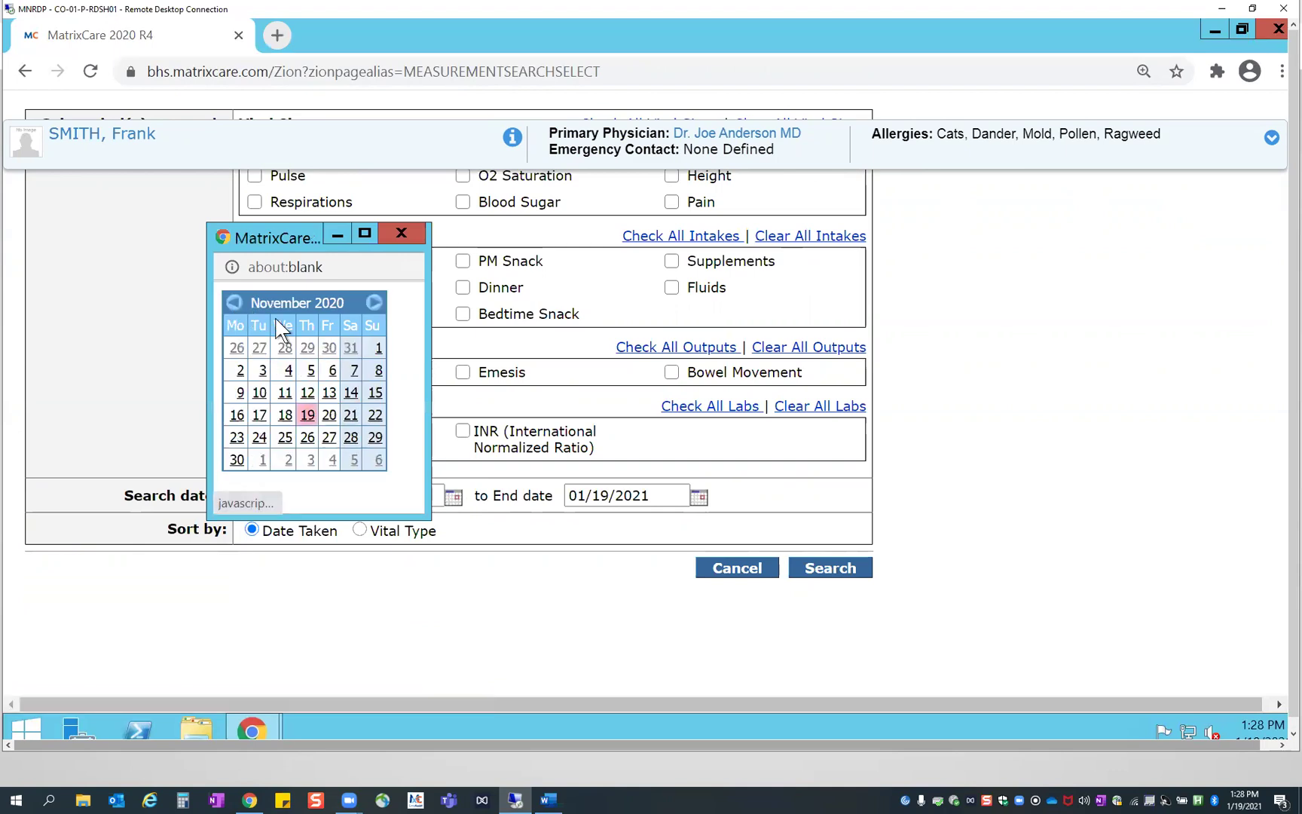
left_click(375, 347)
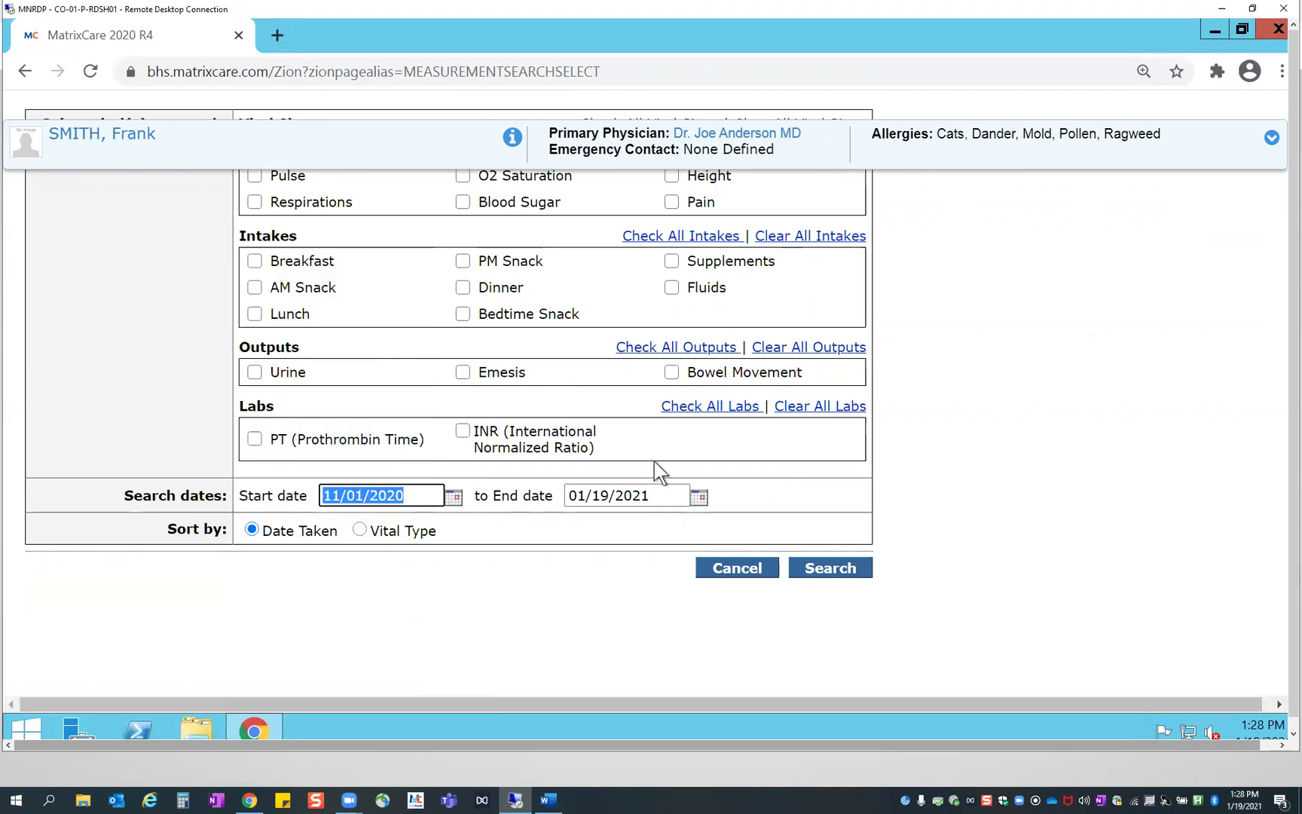
left_click(699, 496)
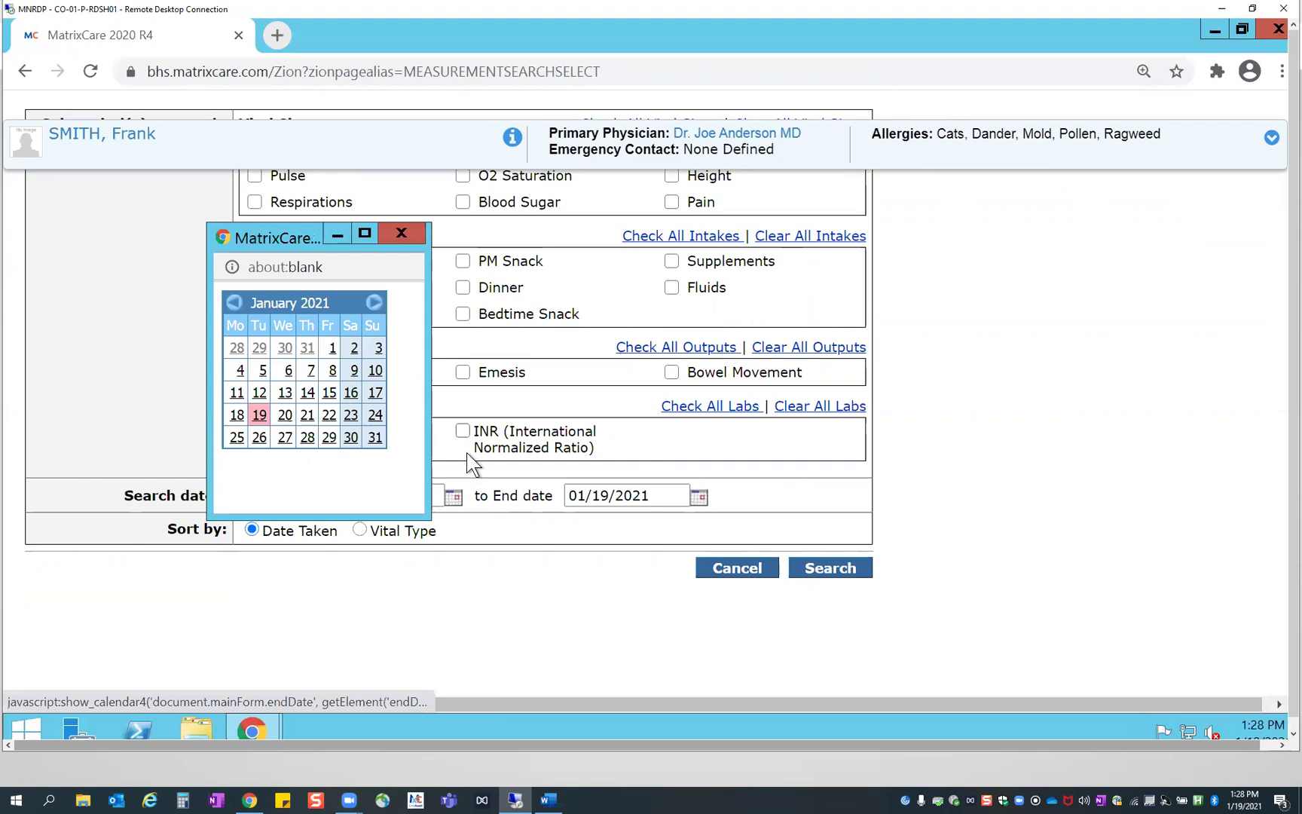
left_click(556, 526)
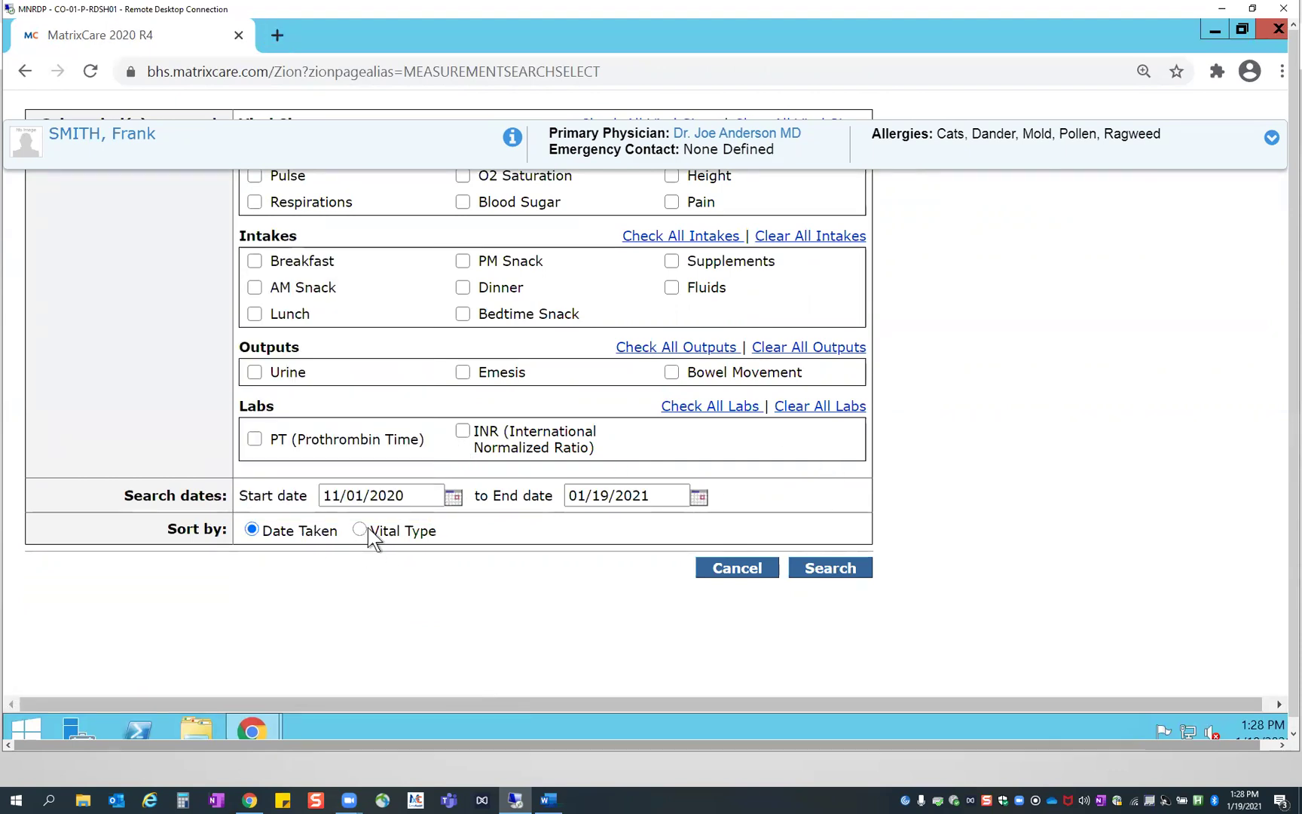
left_click(831, 569)
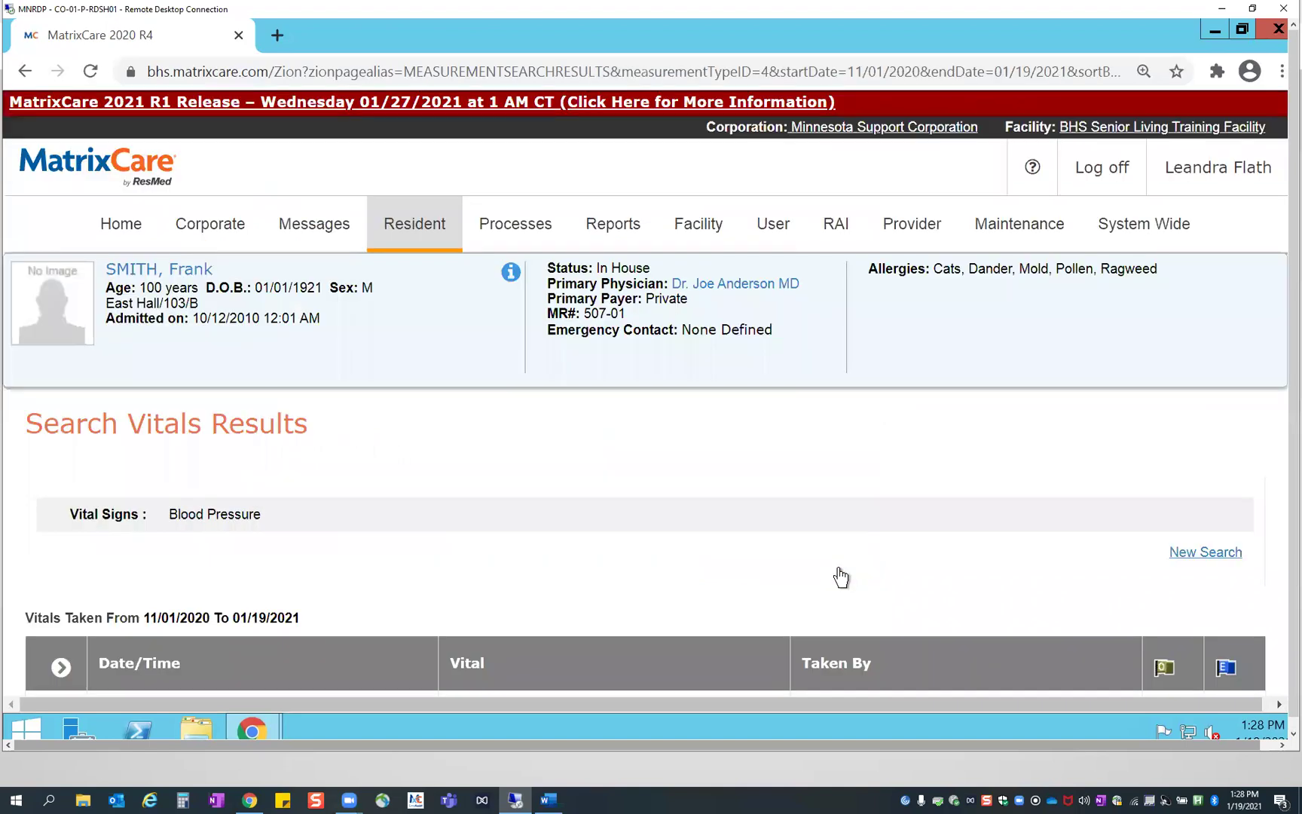
Review the blood pressure search results and return to the vitals home page
scroll(841, 578, "down", 2)
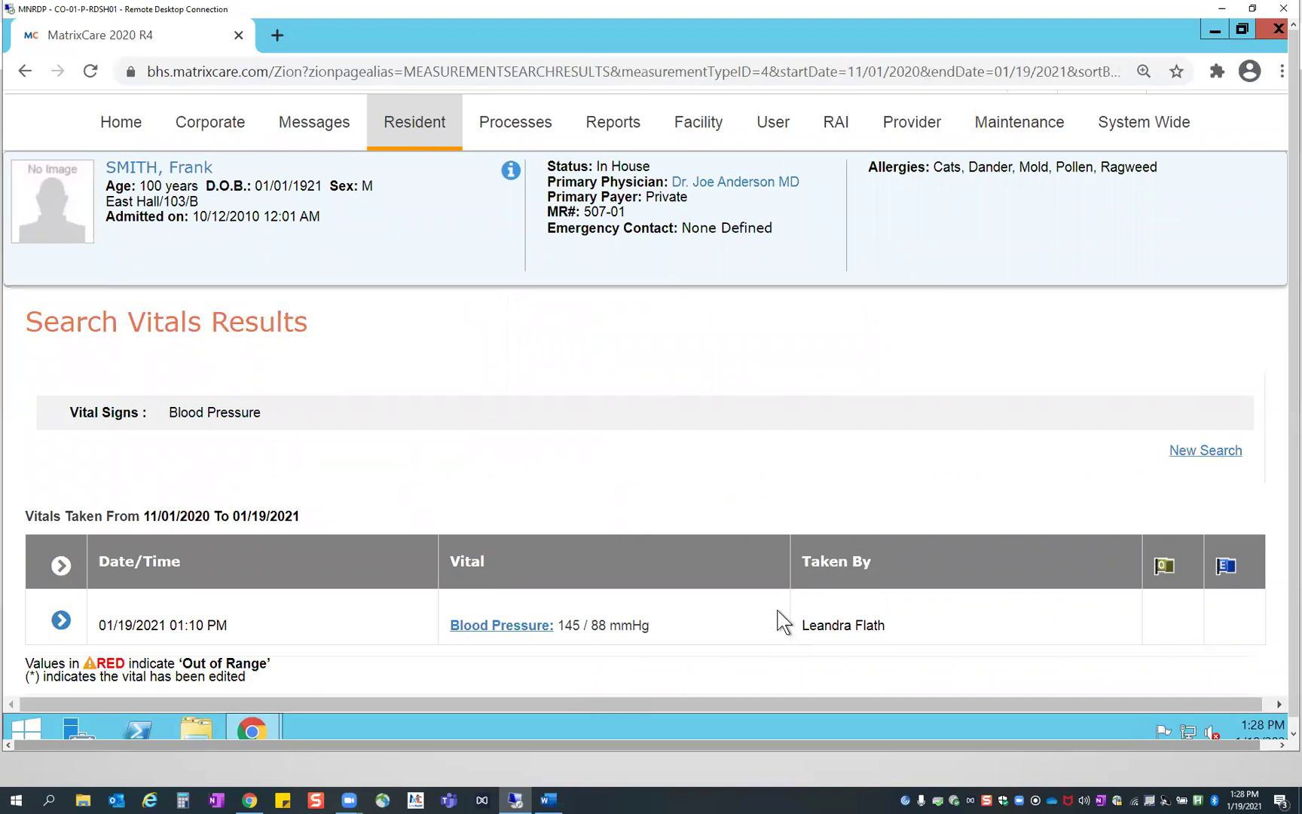
scroll(784, 622, "down", 2)
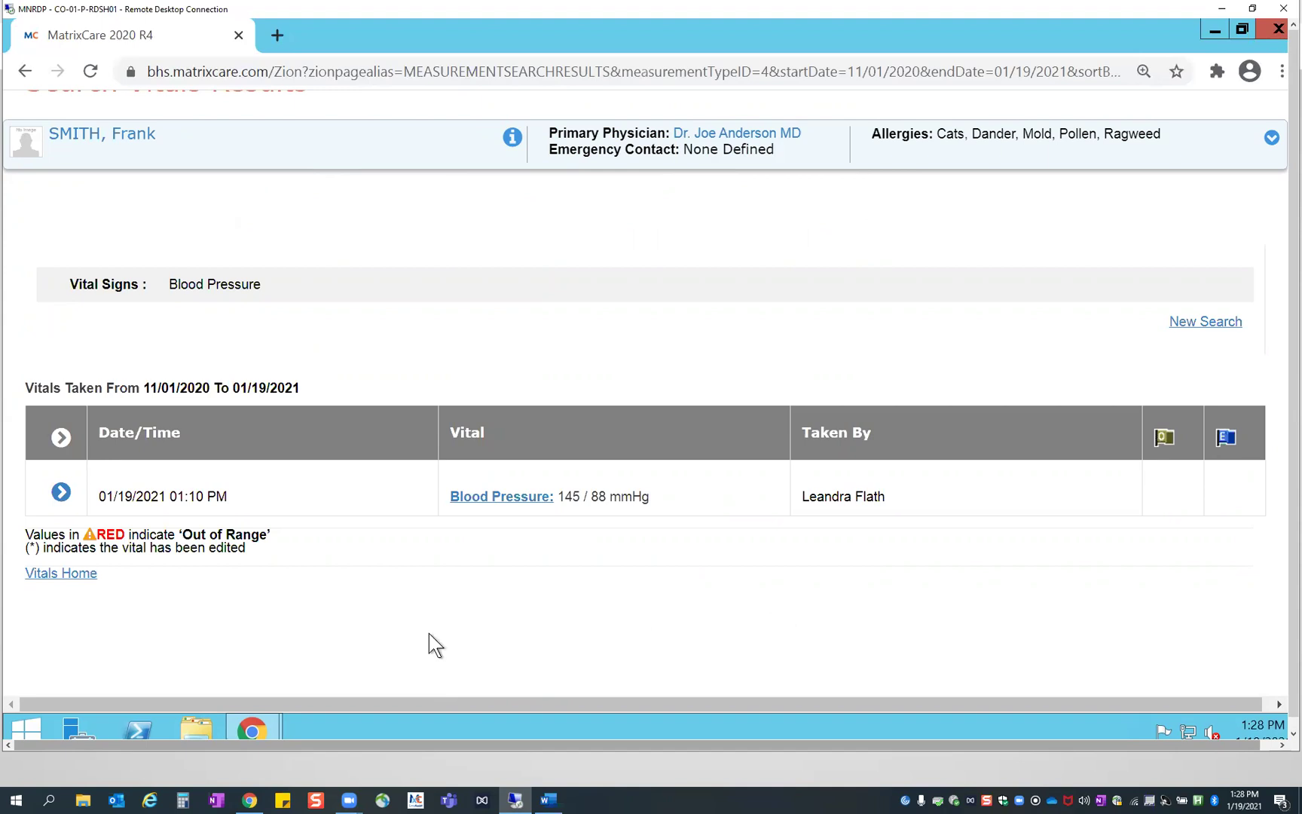
left_click(62, 578)
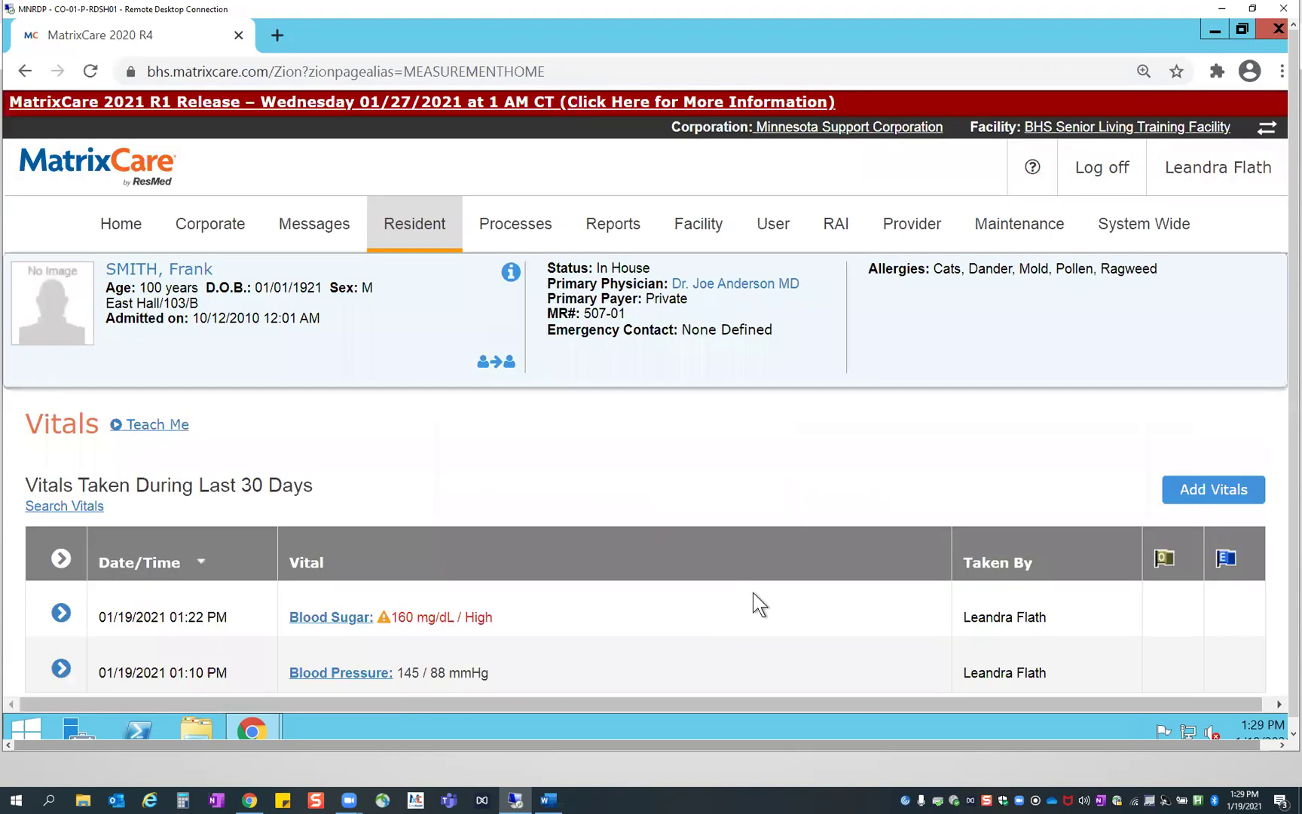
Review the resident's most recent vitals and return to the vitals home page
scroll(758, 593, "down", 2)
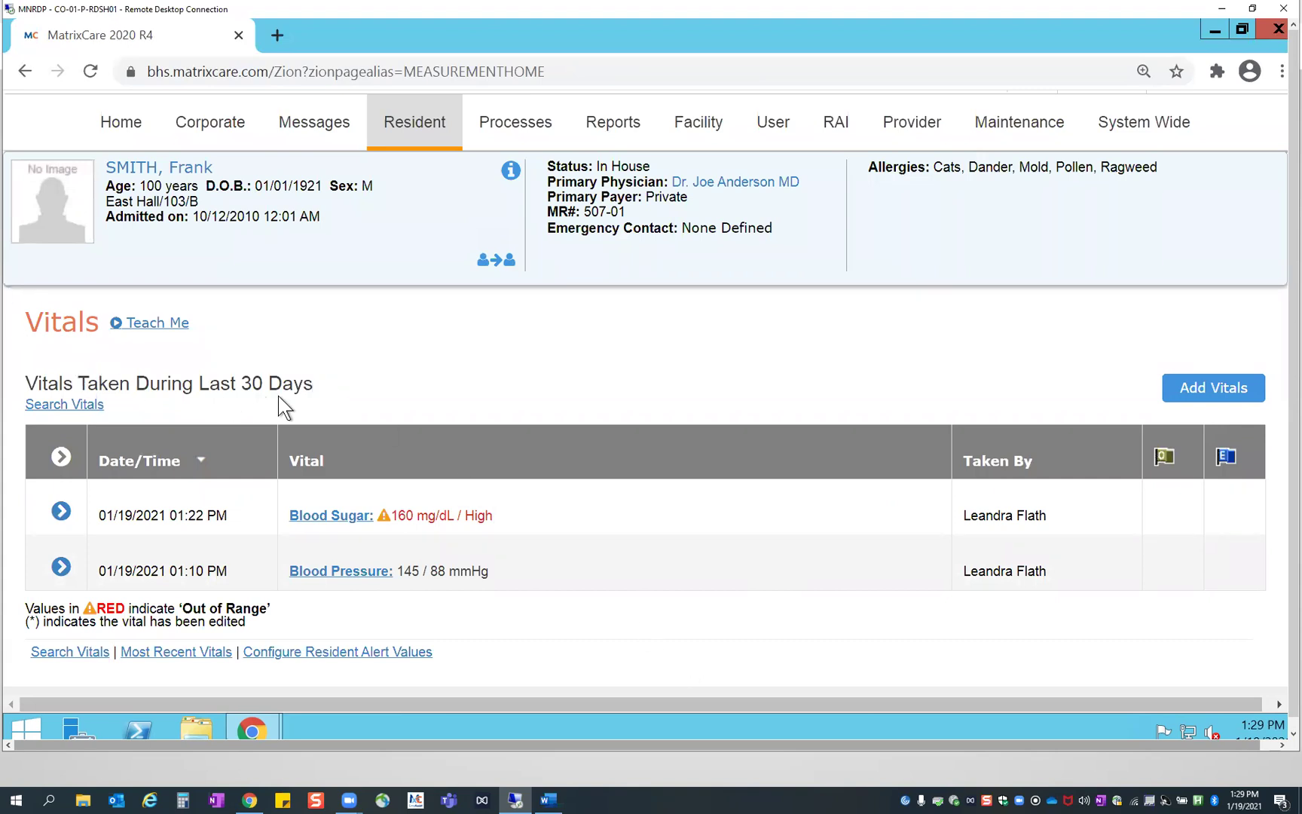
left_click(147, 652)
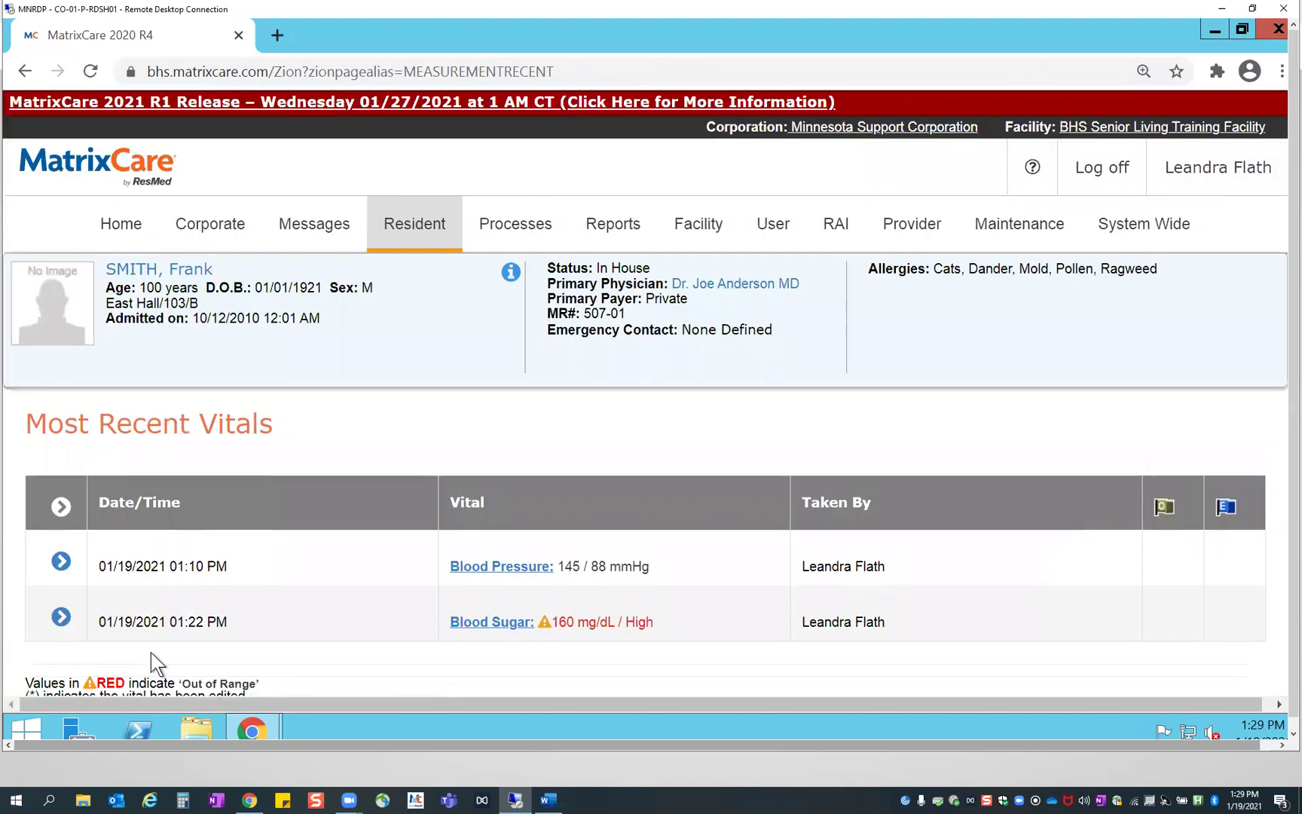
scroll(418, 644, "down", 2)
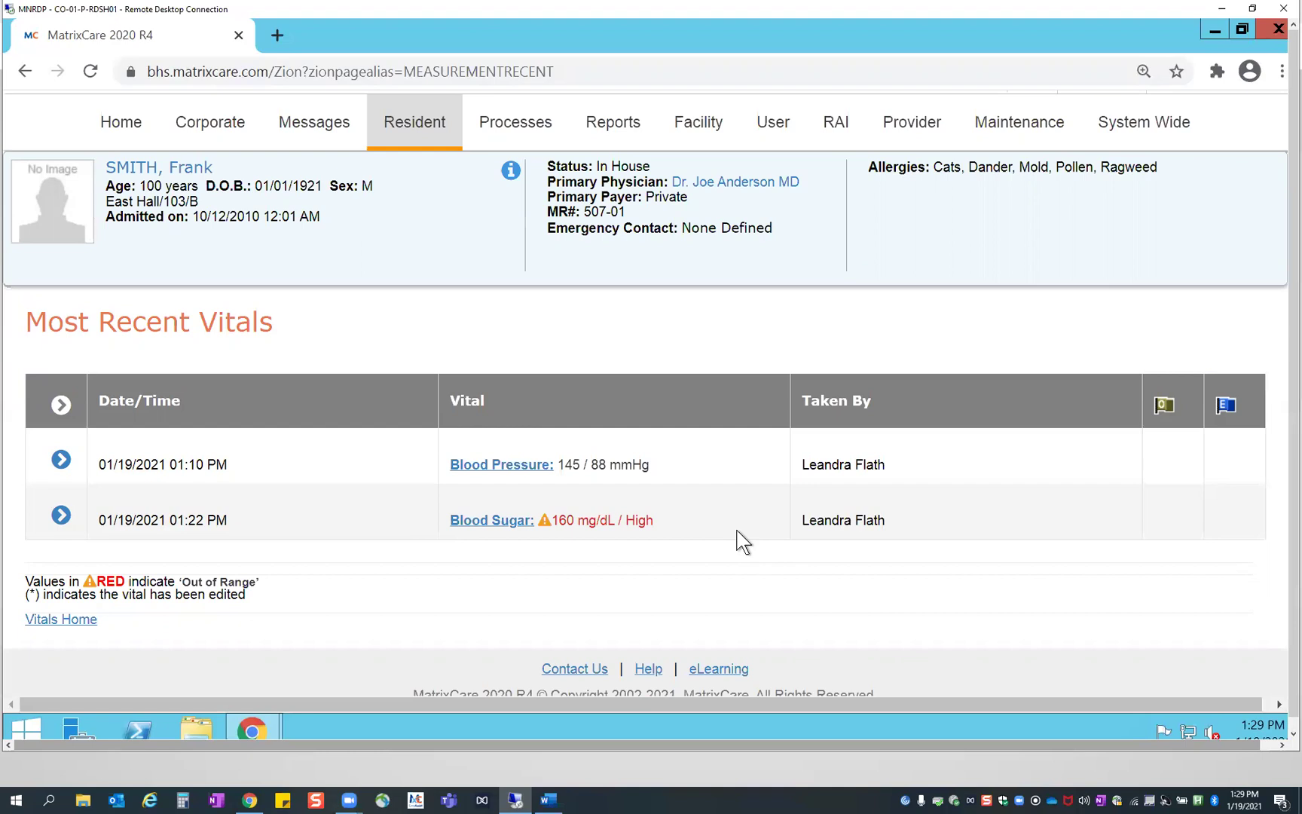
left_click(46, 621)
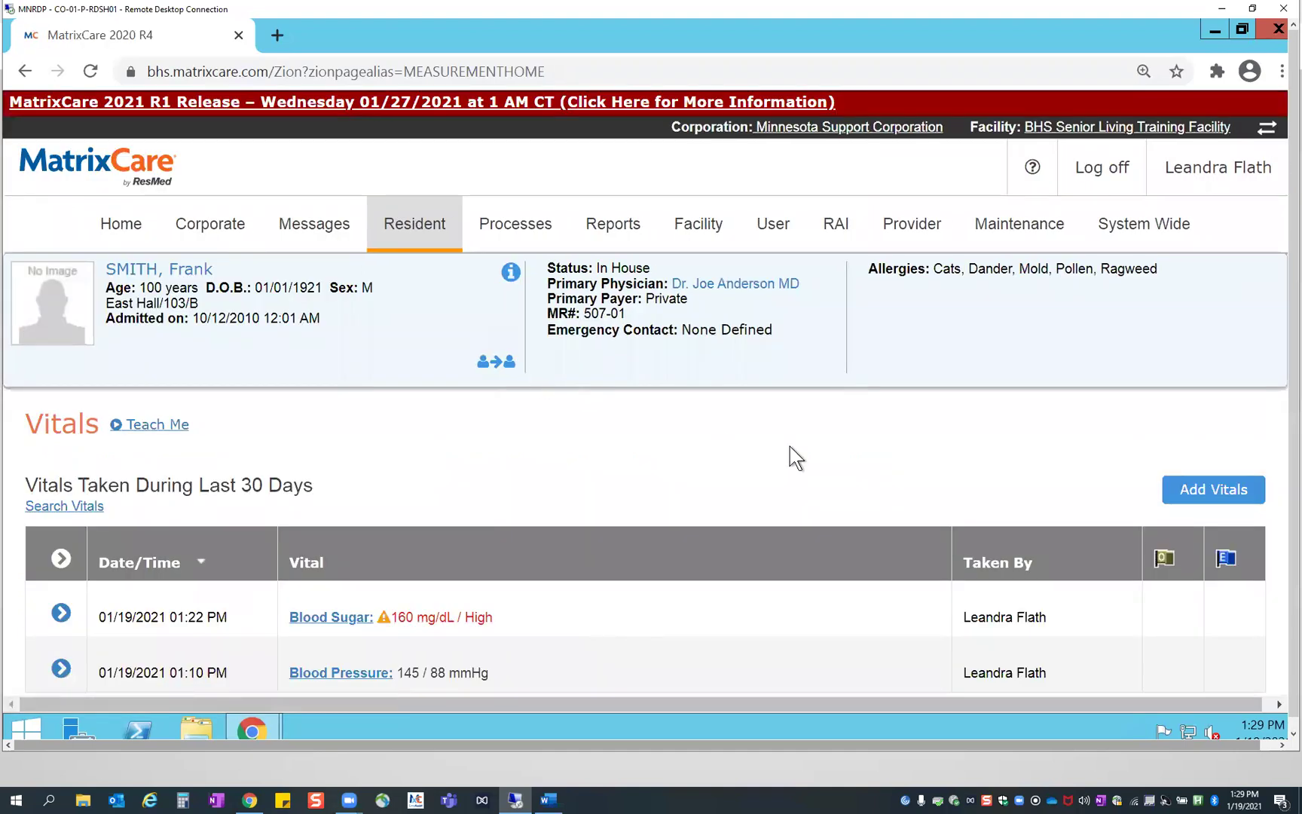
scroll(804, 492, "down", 3)
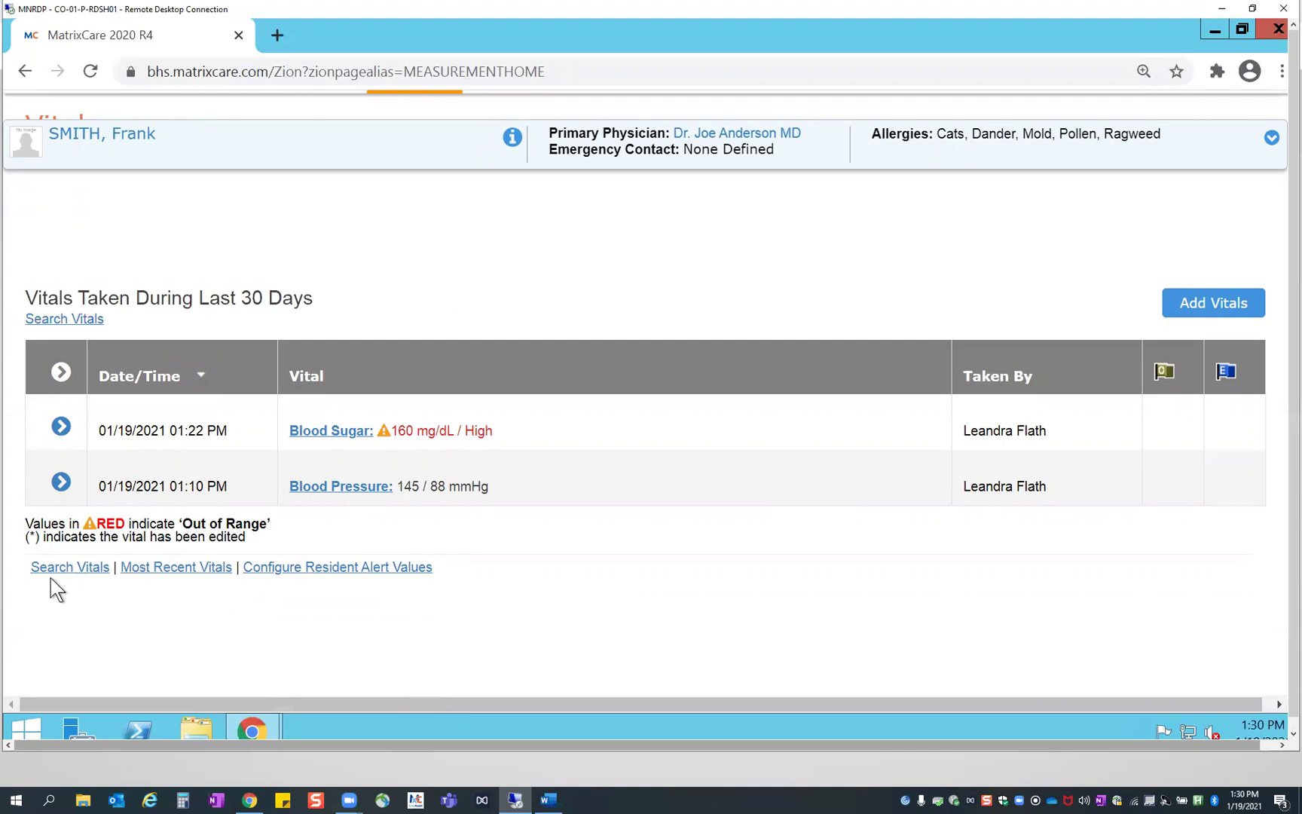
scroll(806, 553, "up", 3)
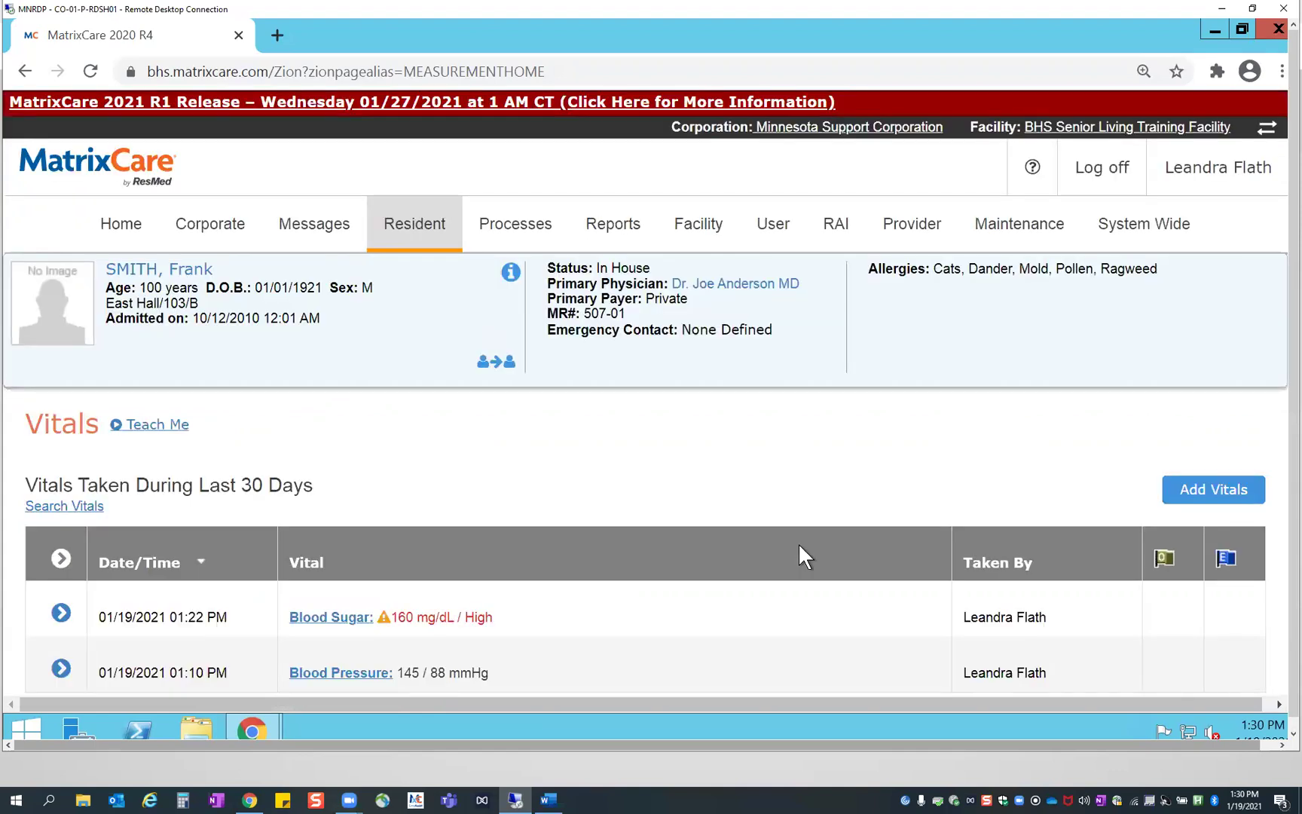
Switch to the training agenda in Word, highlight the 'Orders' topic, and return to MatrixCare
left_click(549, 799)
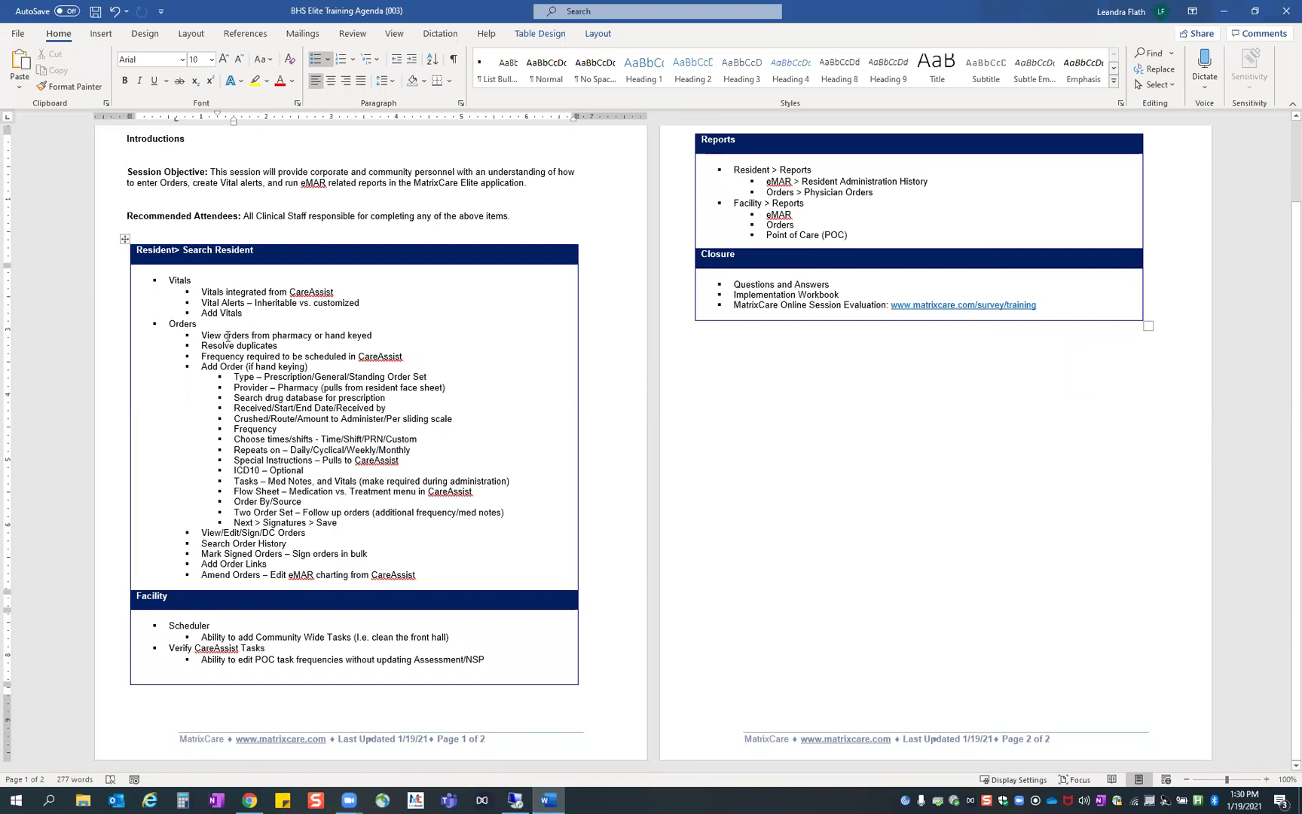
double_click(172, 323)
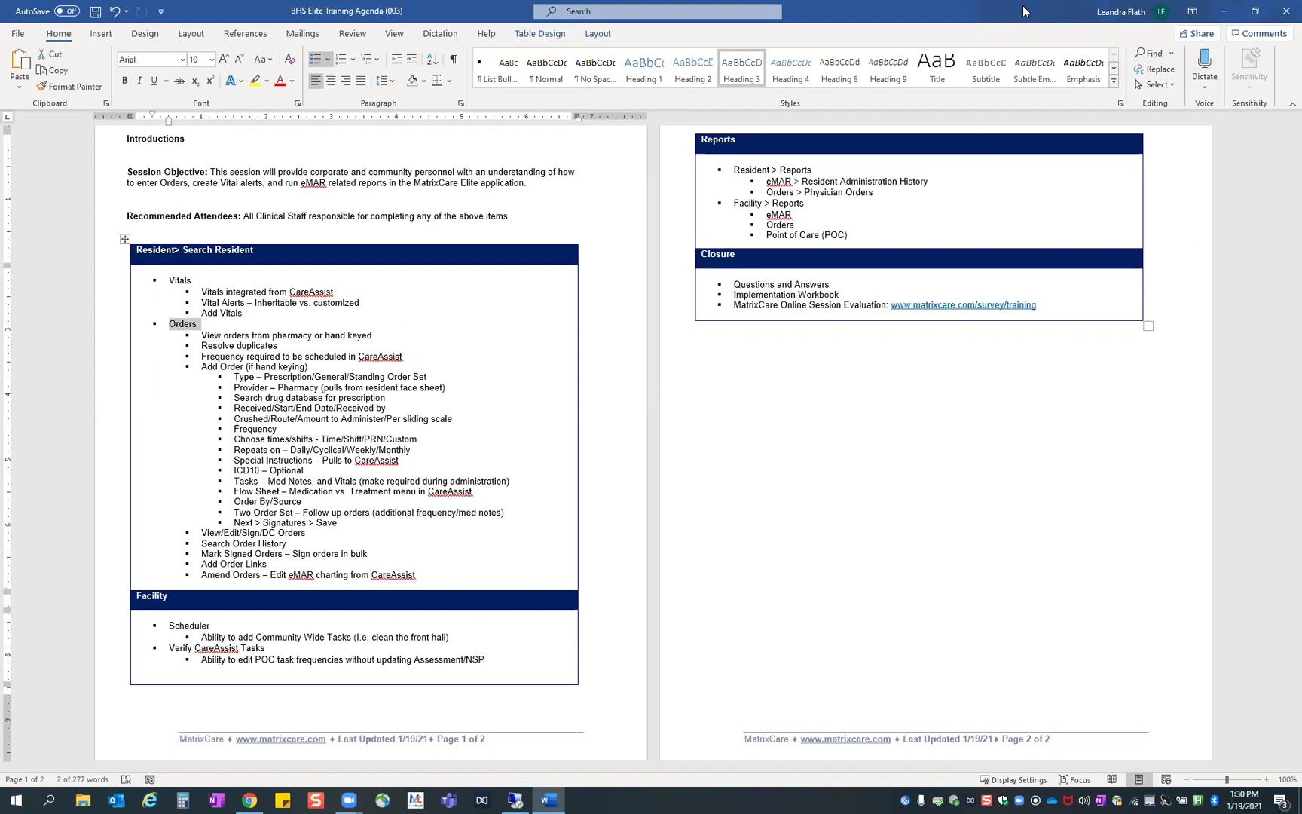
left_click(1224, 10)
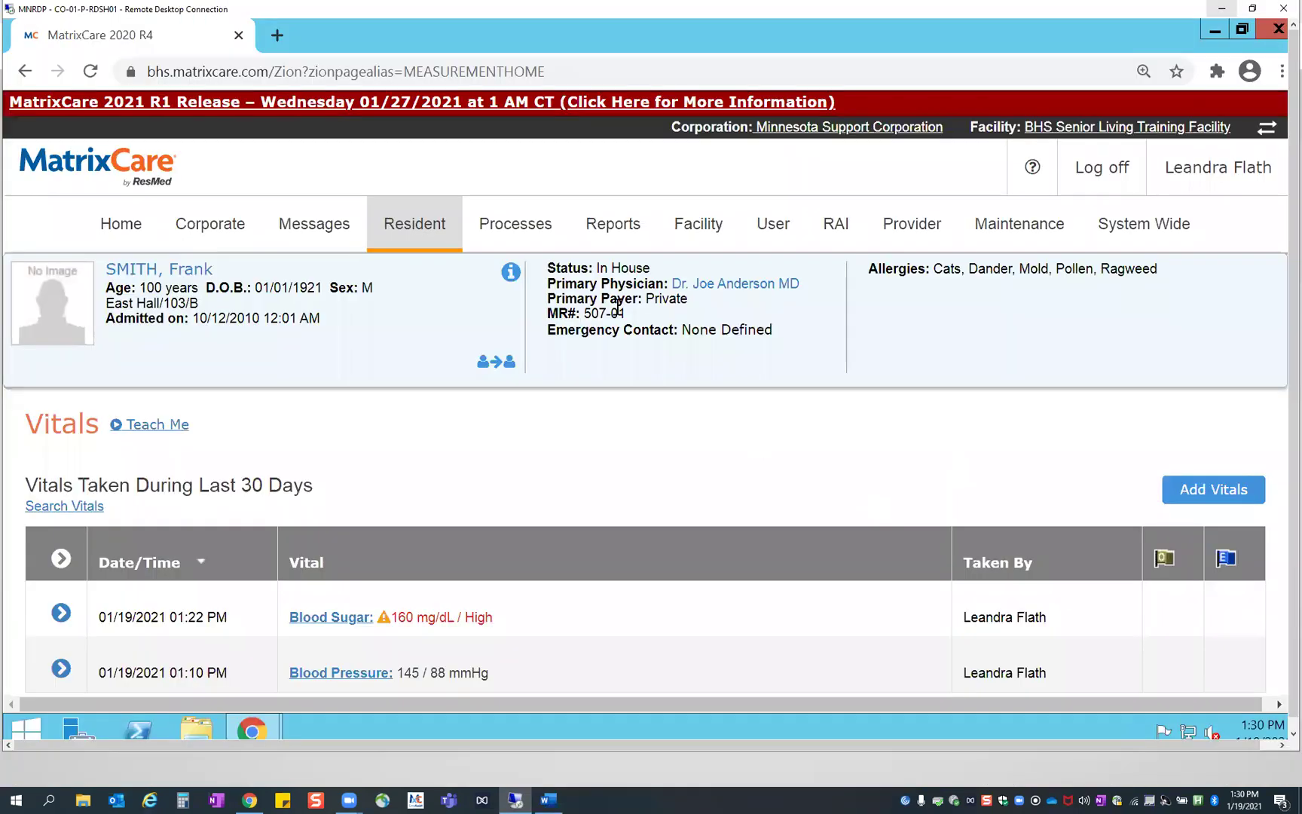
Open the resident's orders page and look over the active orders section and the links below it
mouse_move(424, 216)
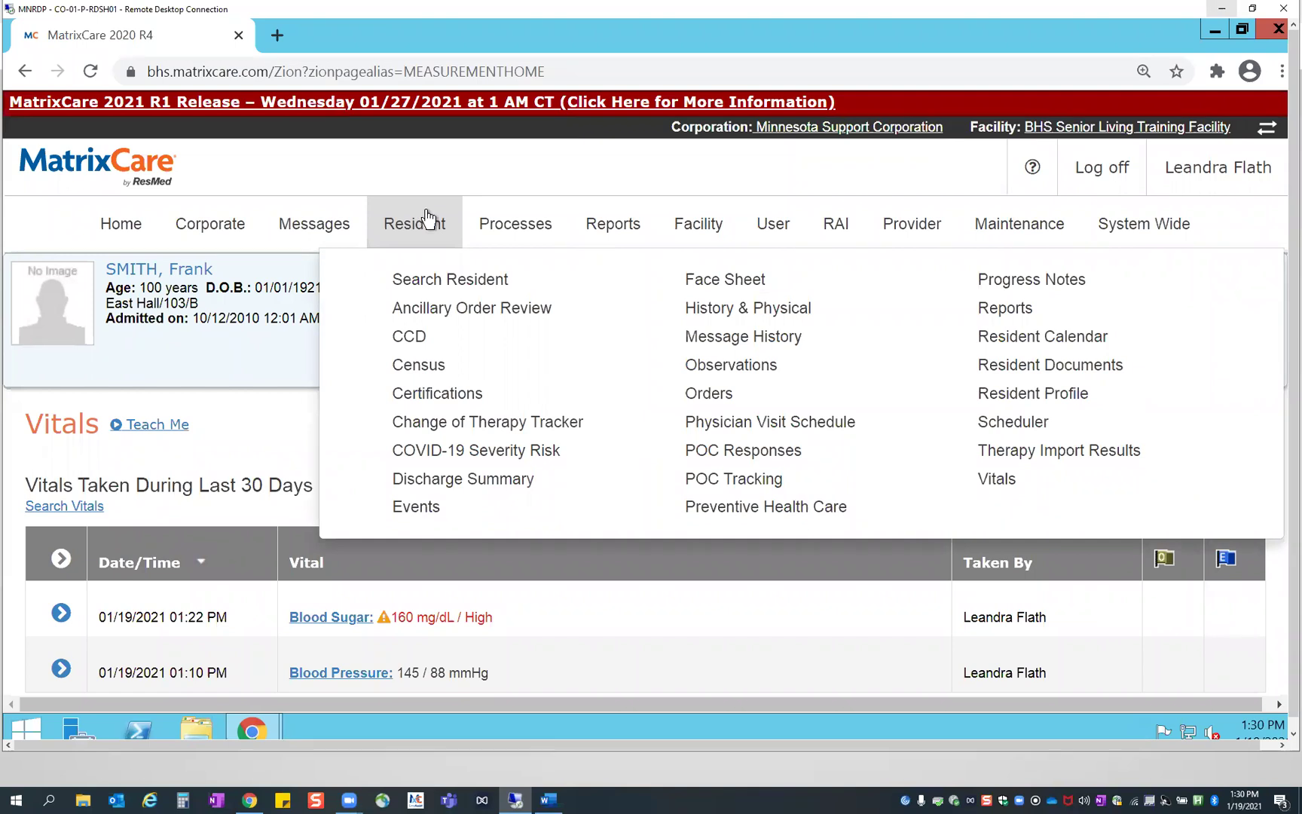
left_click(735, 401)
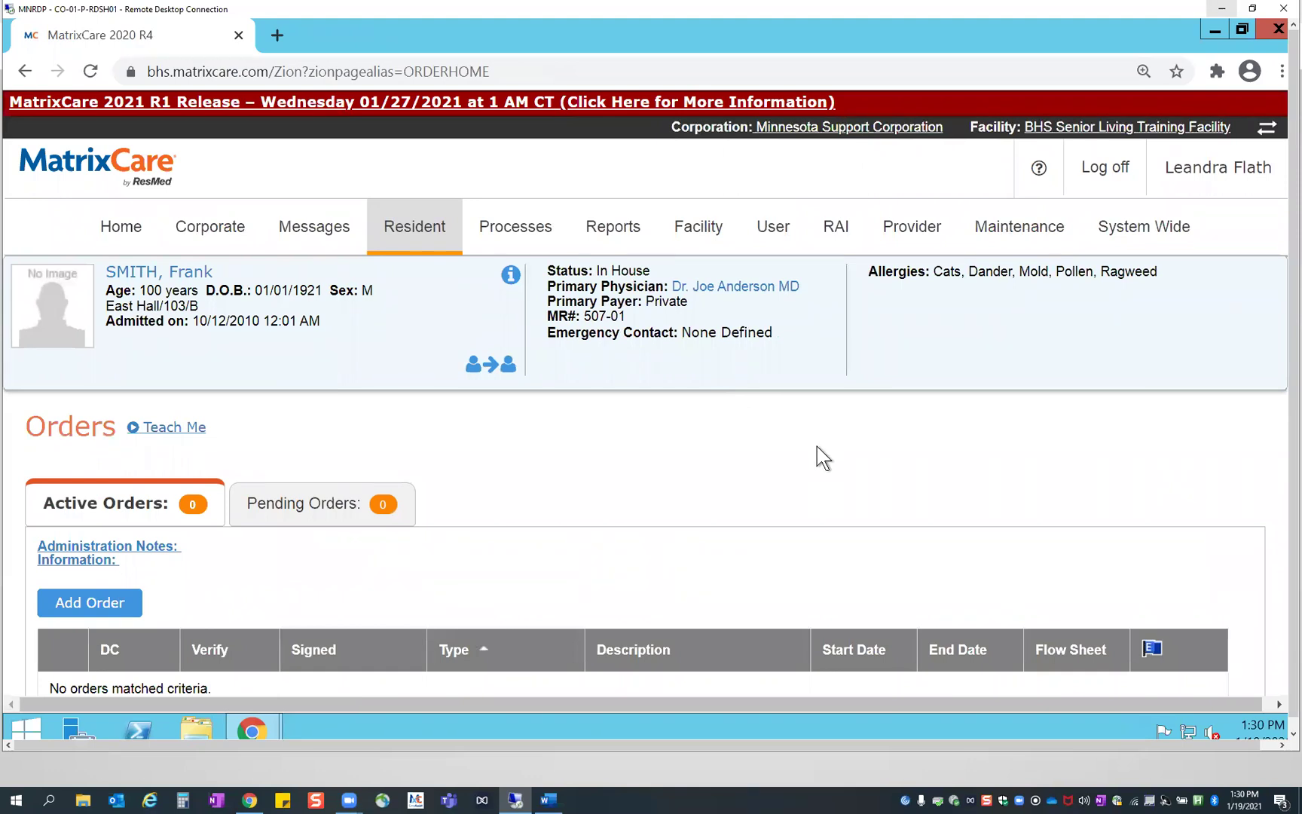
scroll(817, 457, "down", 4)
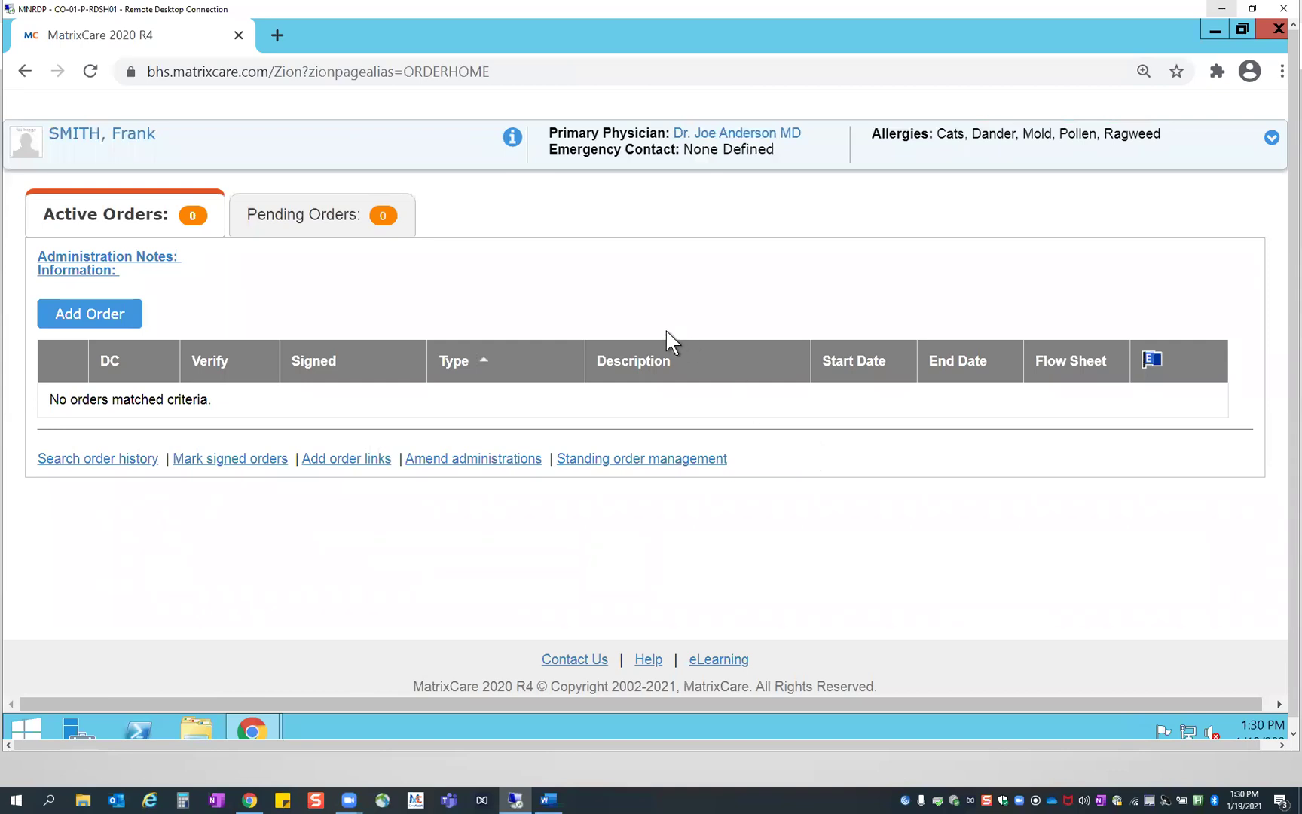
scroll(648, 338, "up", 4)
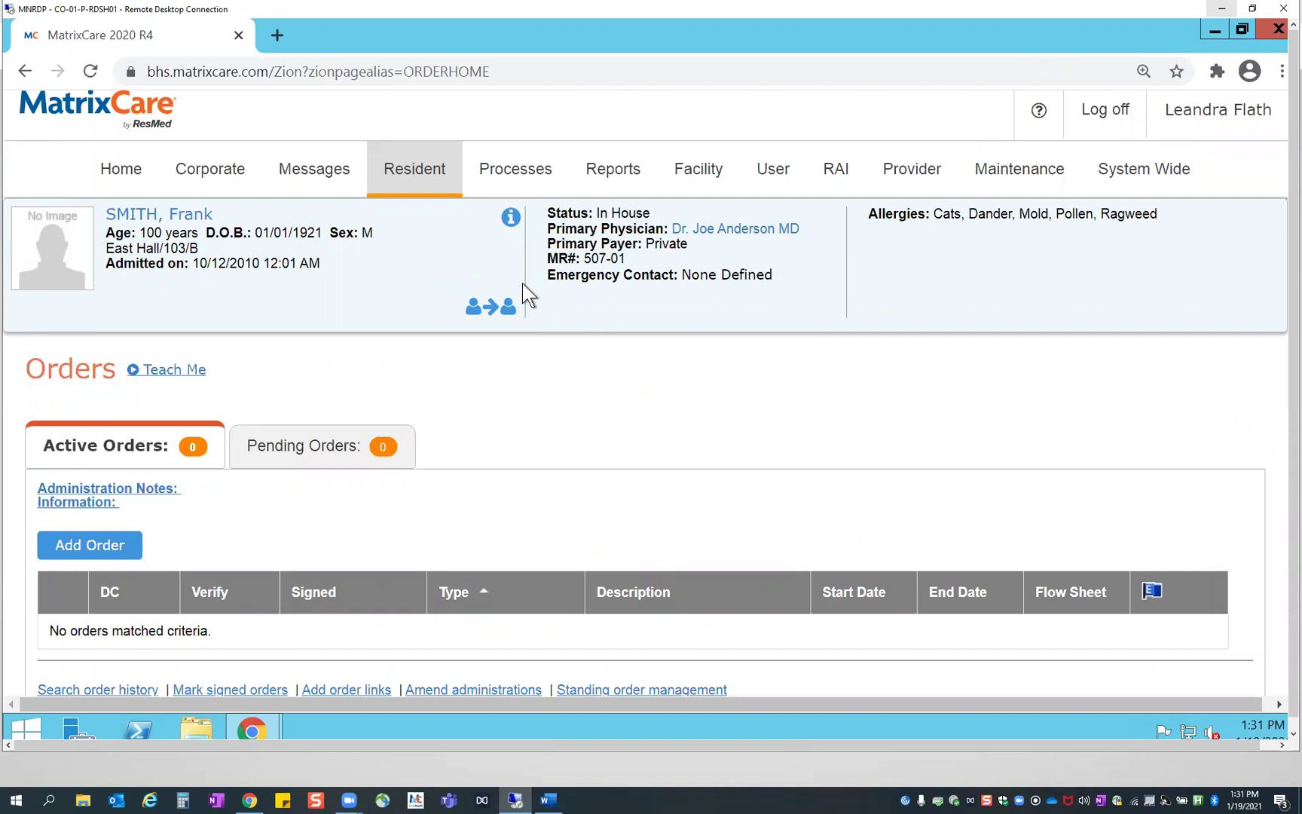
Switch residents from the orders page by searching active residents by last name and selecting the same resident
left_click(490, 309)
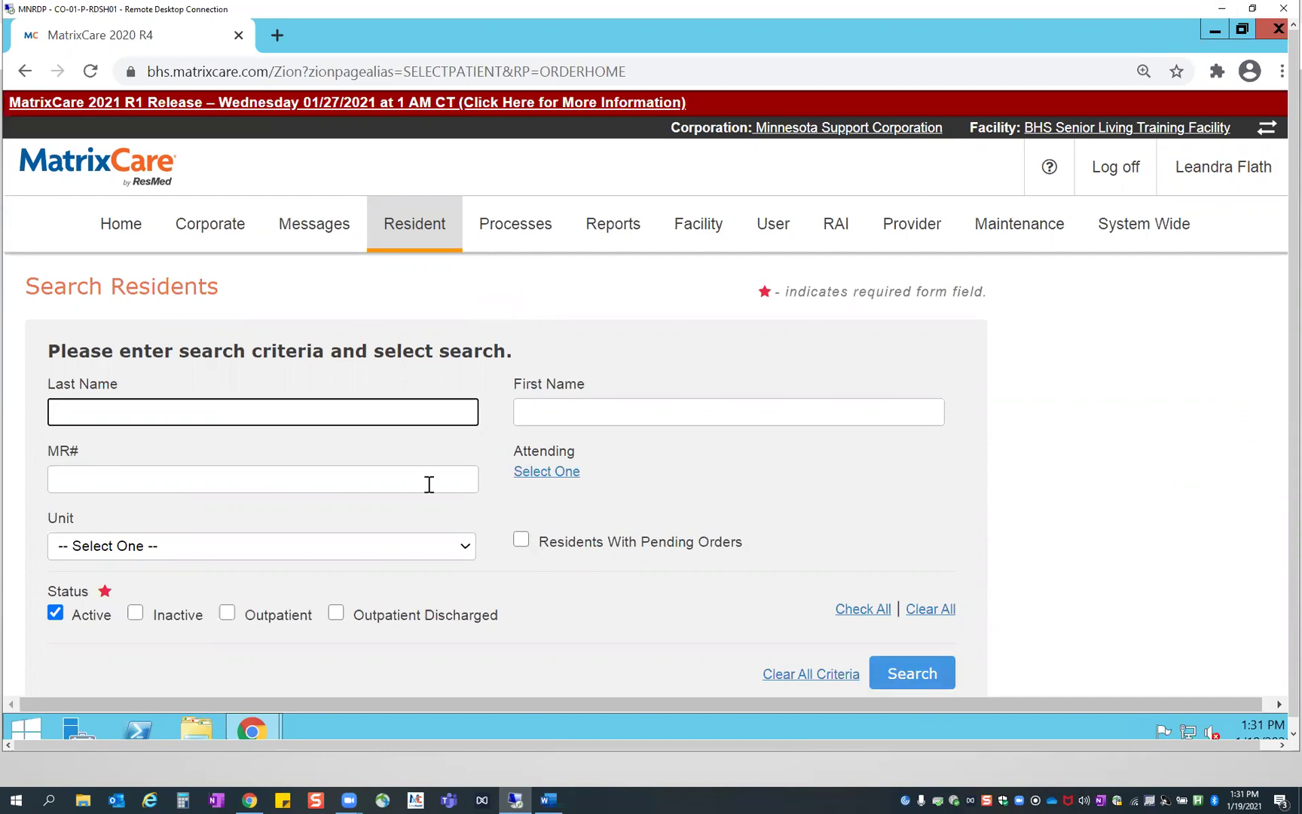
type("Smith")
scroll(741, 494, "down", 2)
left_click(878, 573)
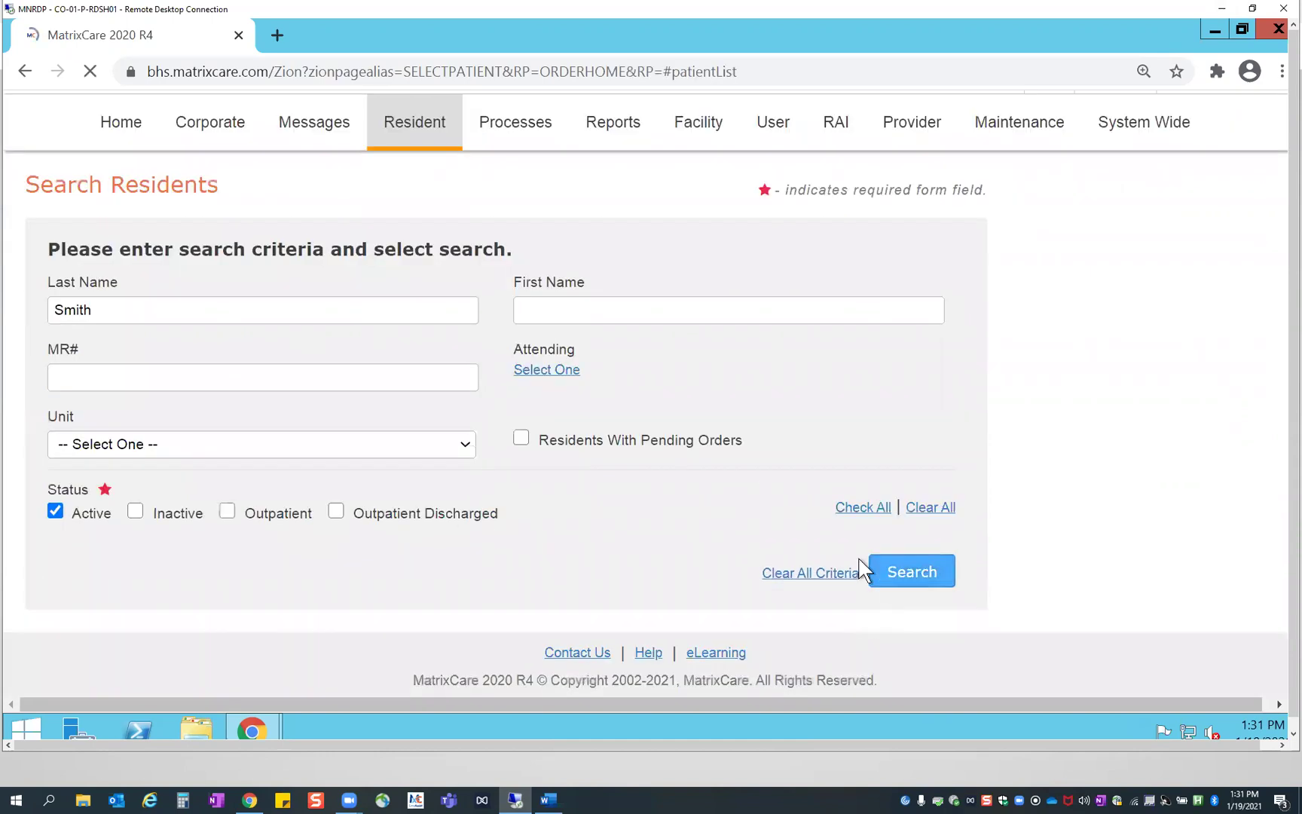
left_click(85, 581)
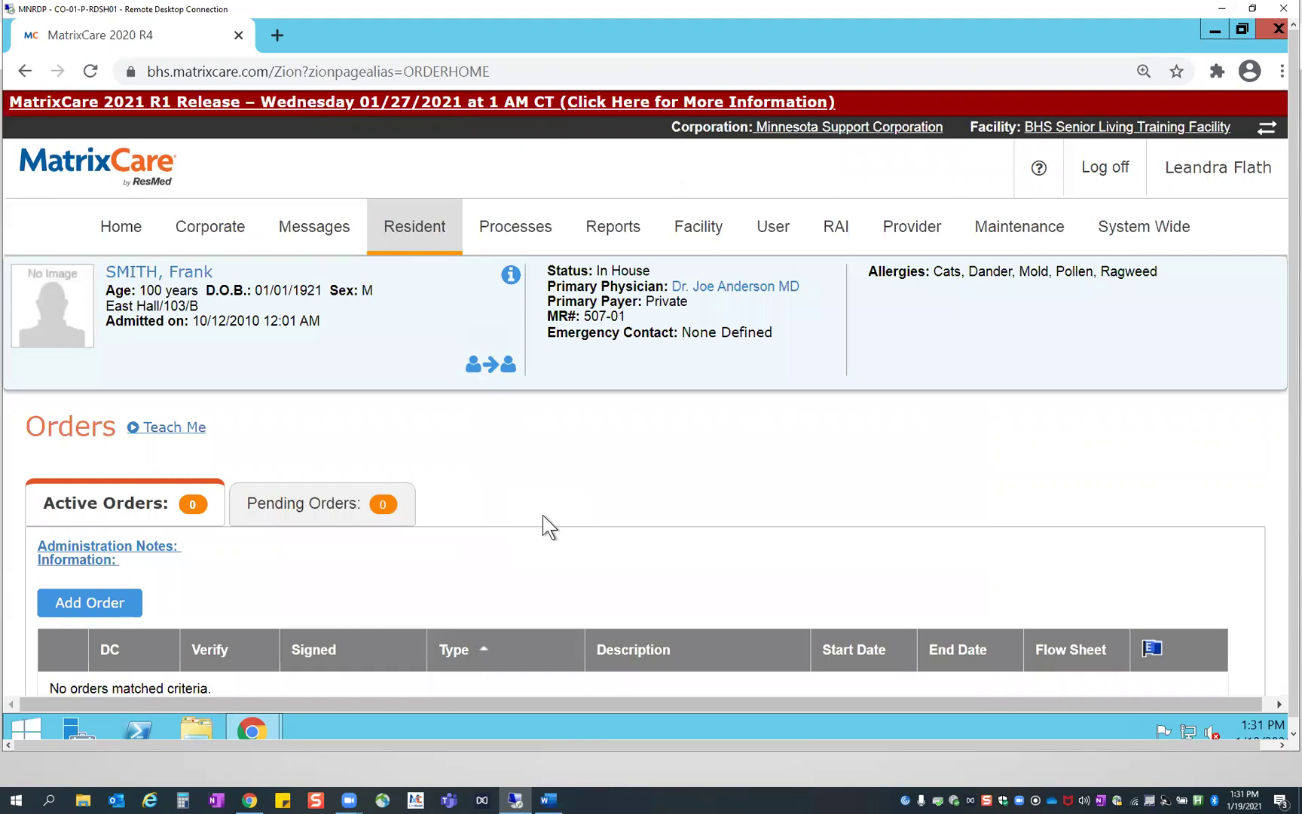
Start a new order for the resident and set its type to Prescription
scroll(542, 515, "down", 3)
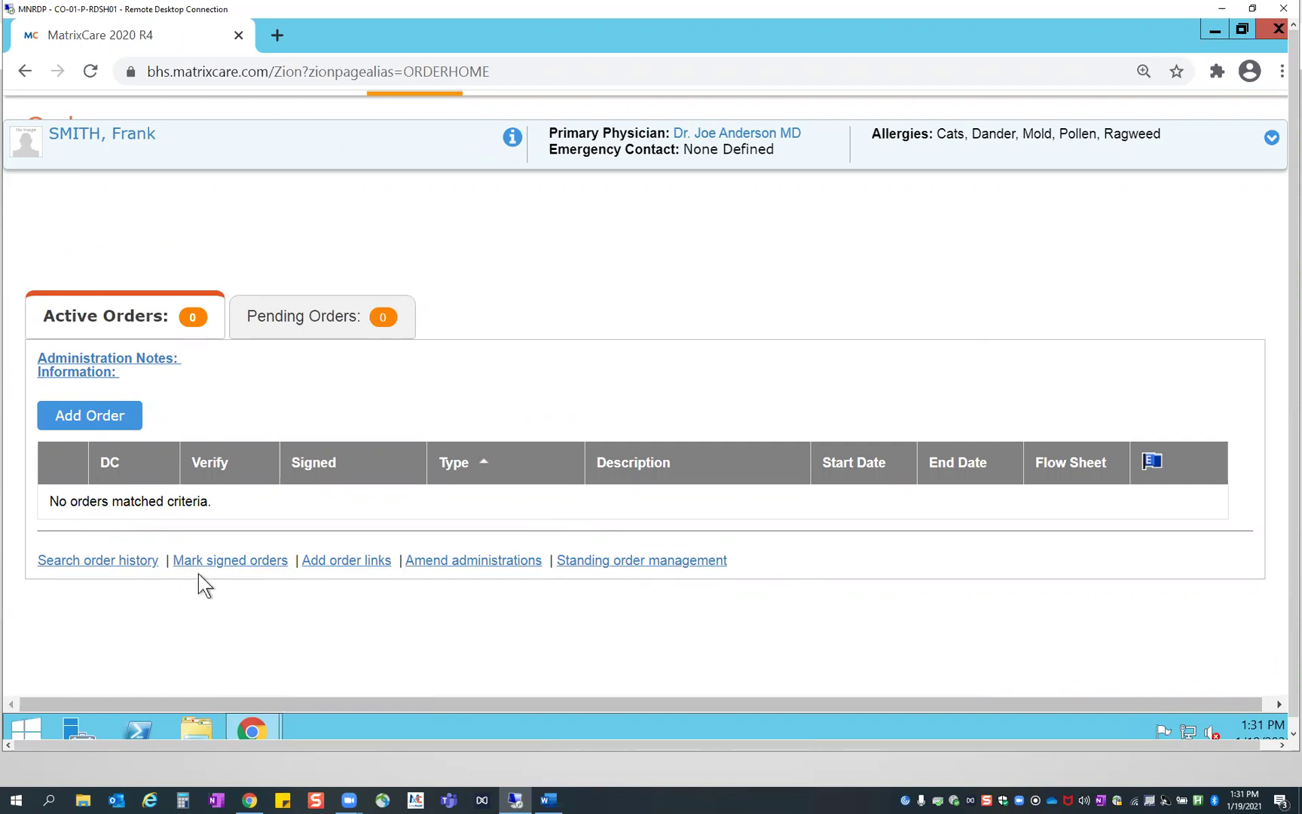
left_click(472, 451)
left_click(83, 419)
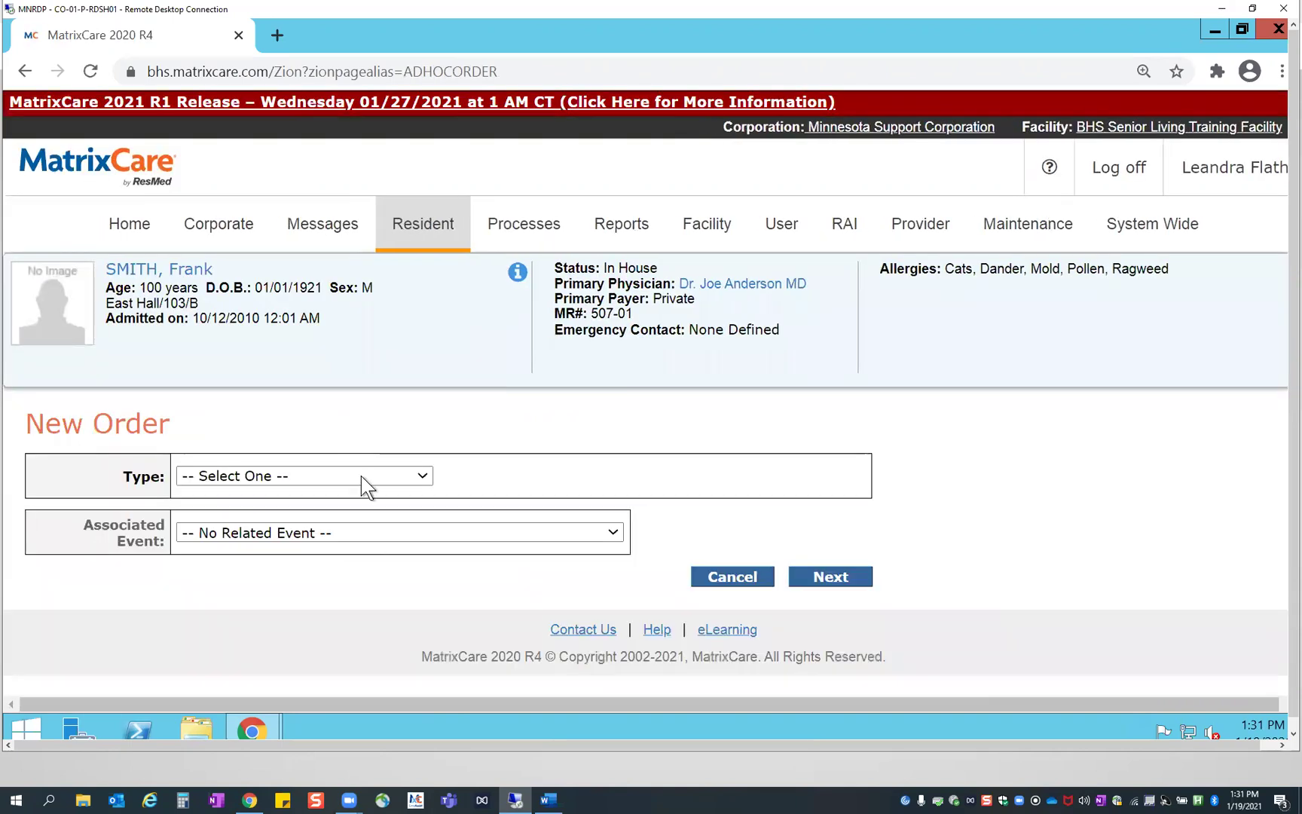
left_click(430, 476)
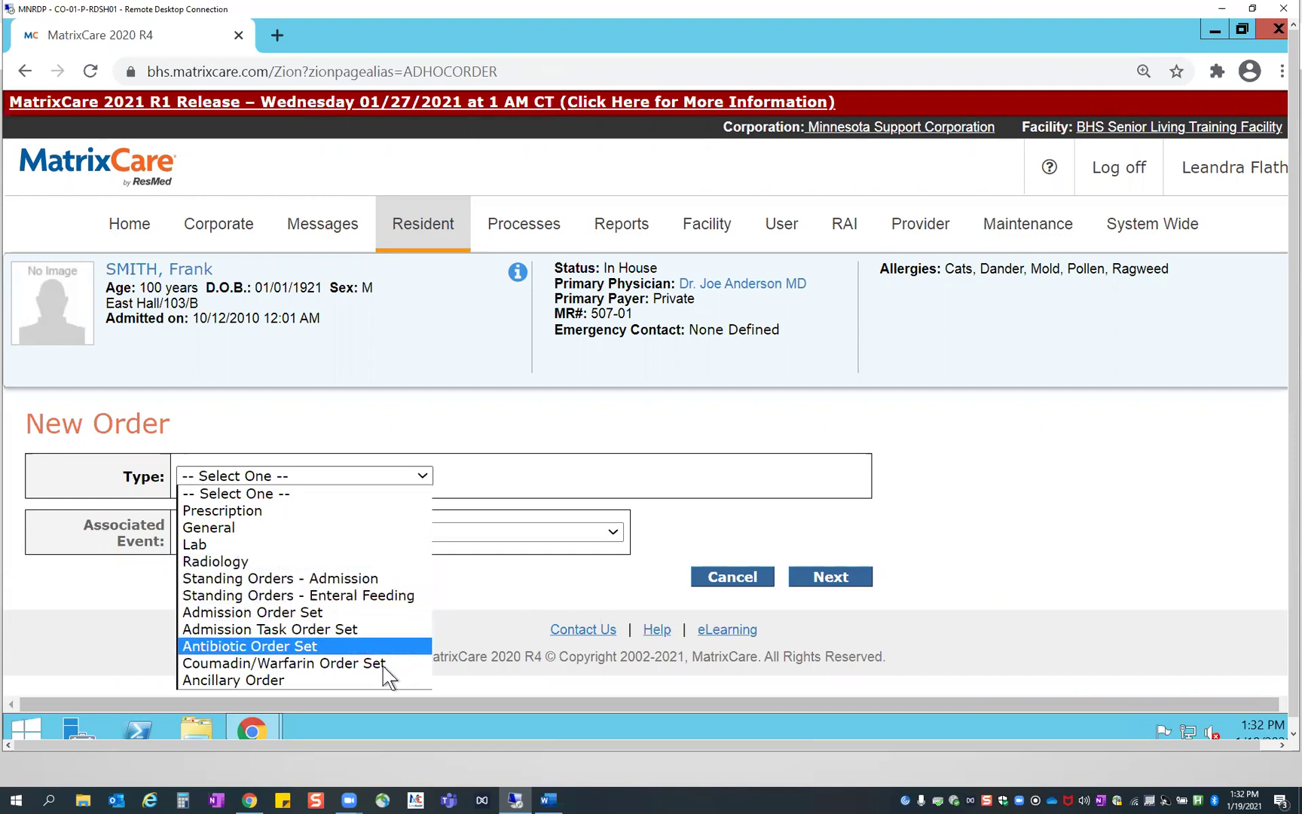
left_click(260, 510)
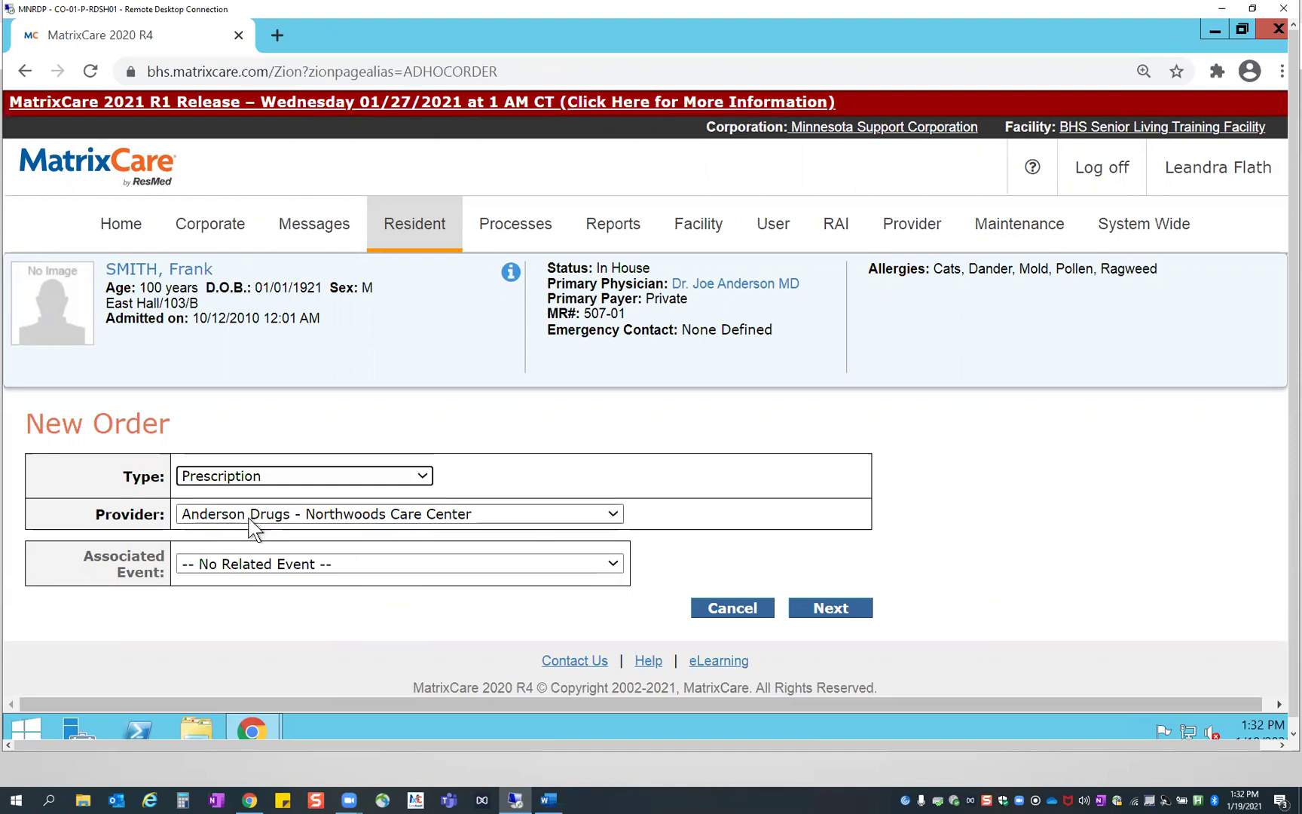
Keep Anderson Drugs - Northwoods Care Center as the order's provider and proceed to the next stage of the new order
left_click(614, 514)
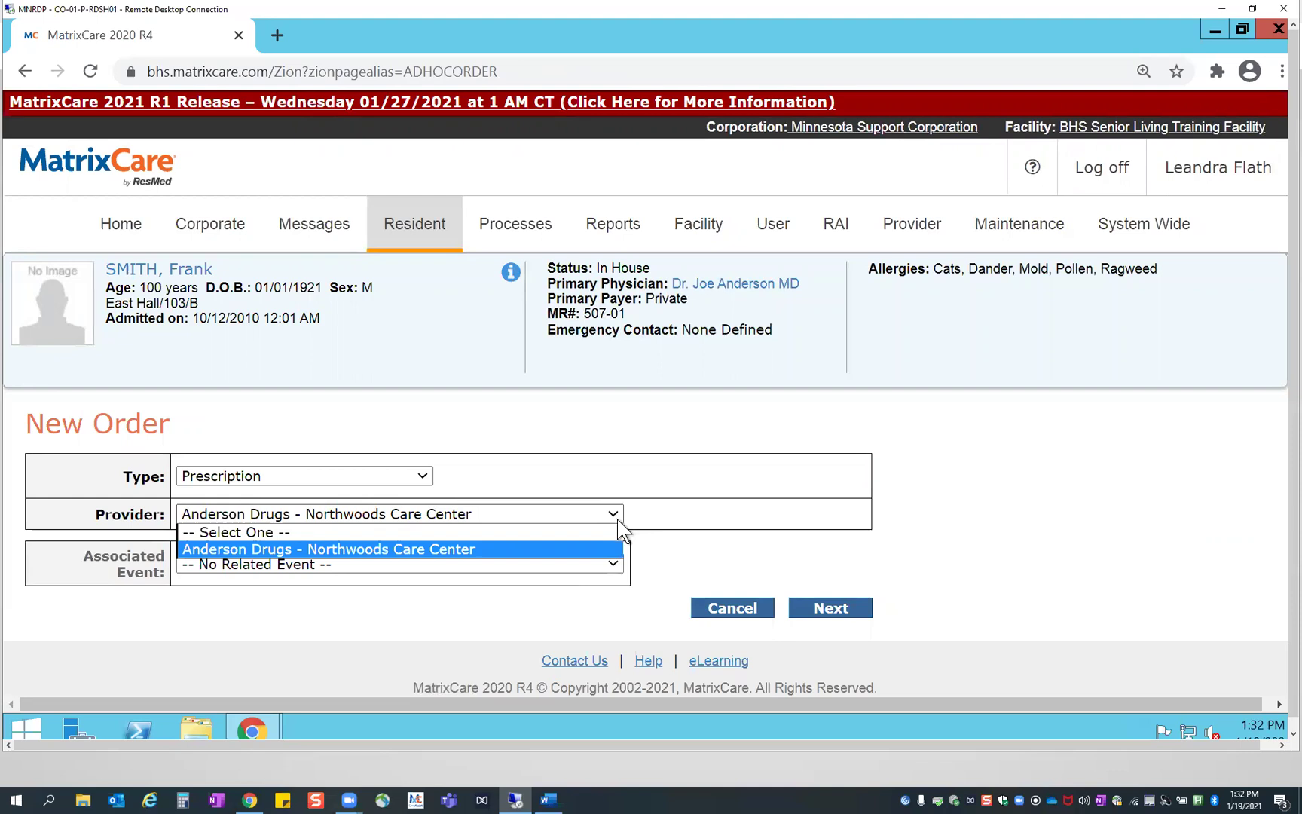
left_click(646, 523)
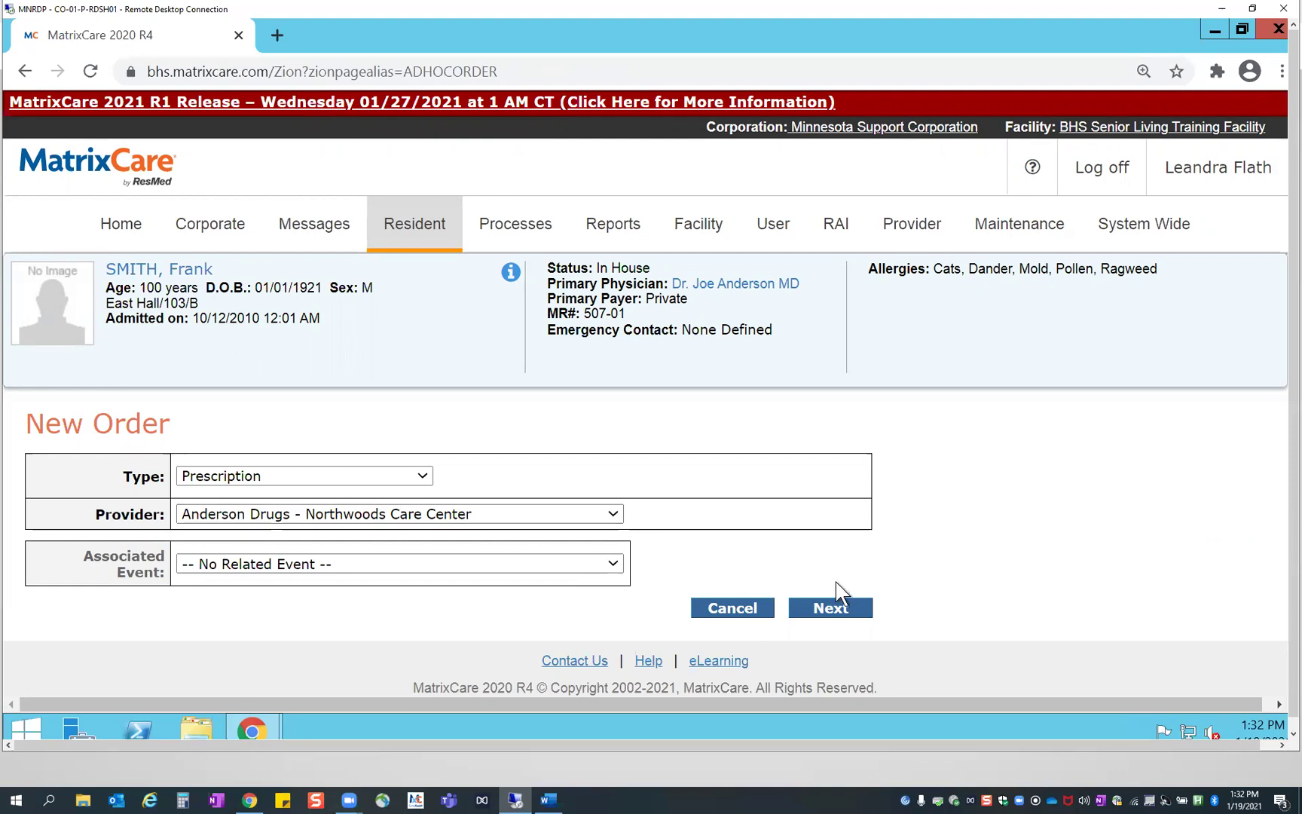
left_click(832, 604)
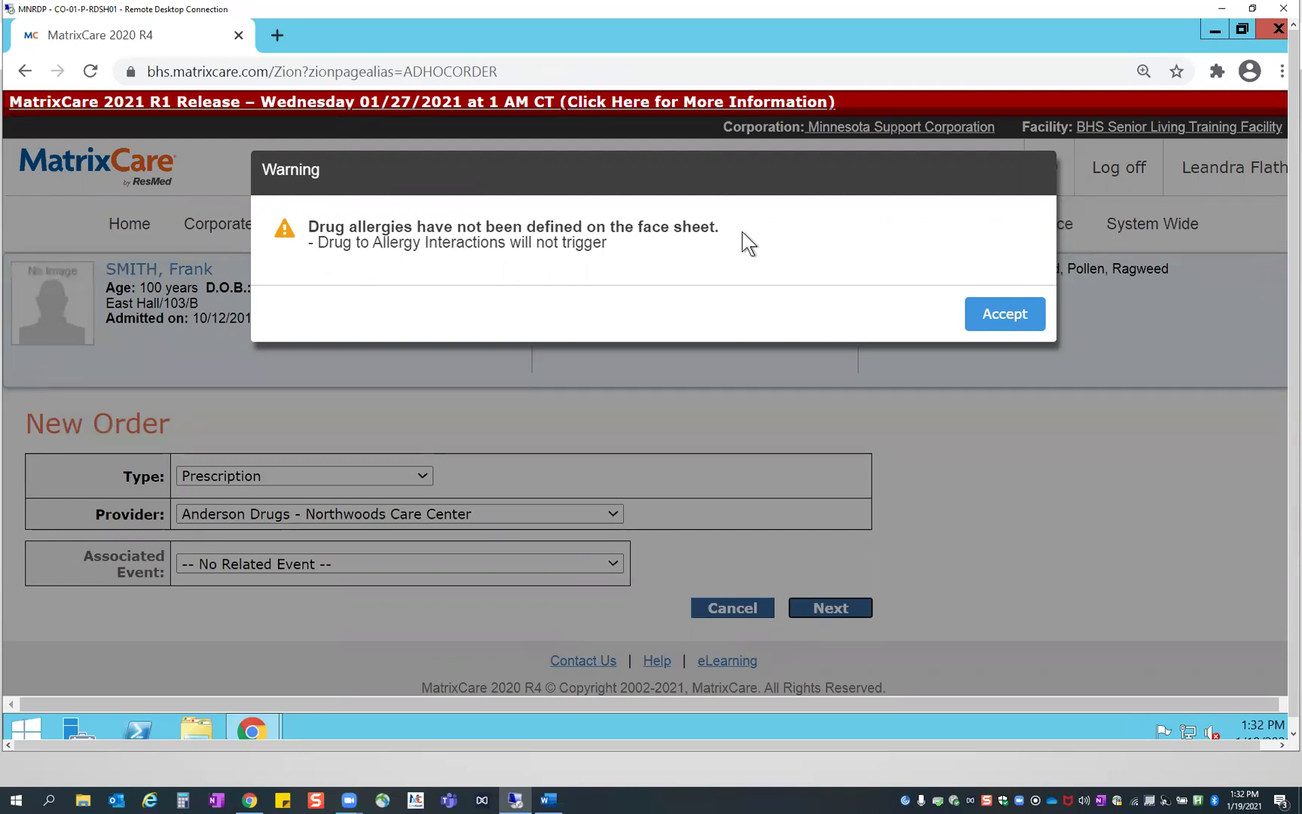
Accept the drug allergy warning and choose Novolog Flexpen U-100 Insulin subcutaneous insulin pen 100 unit/mL (3 mL) through the drug search
left_click(999, 315)
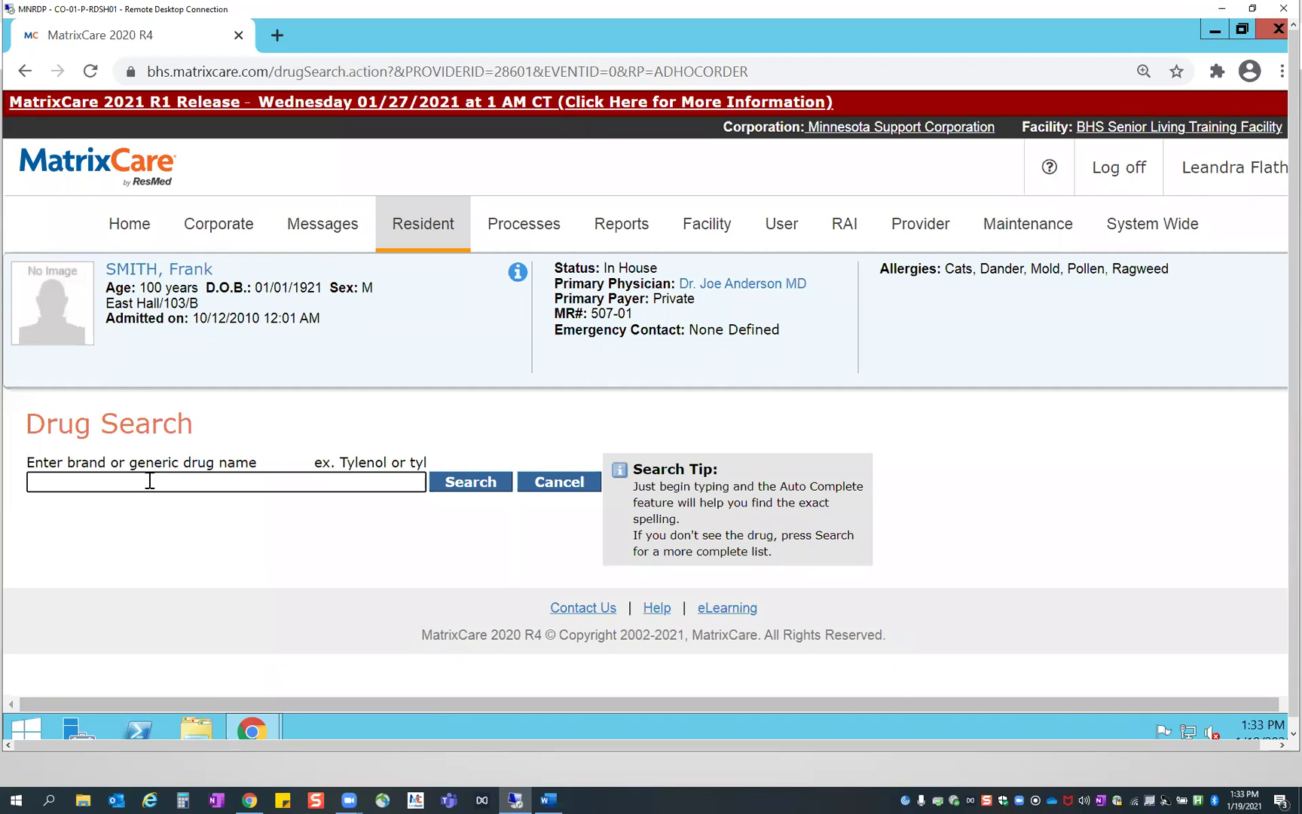
type("Novolog")
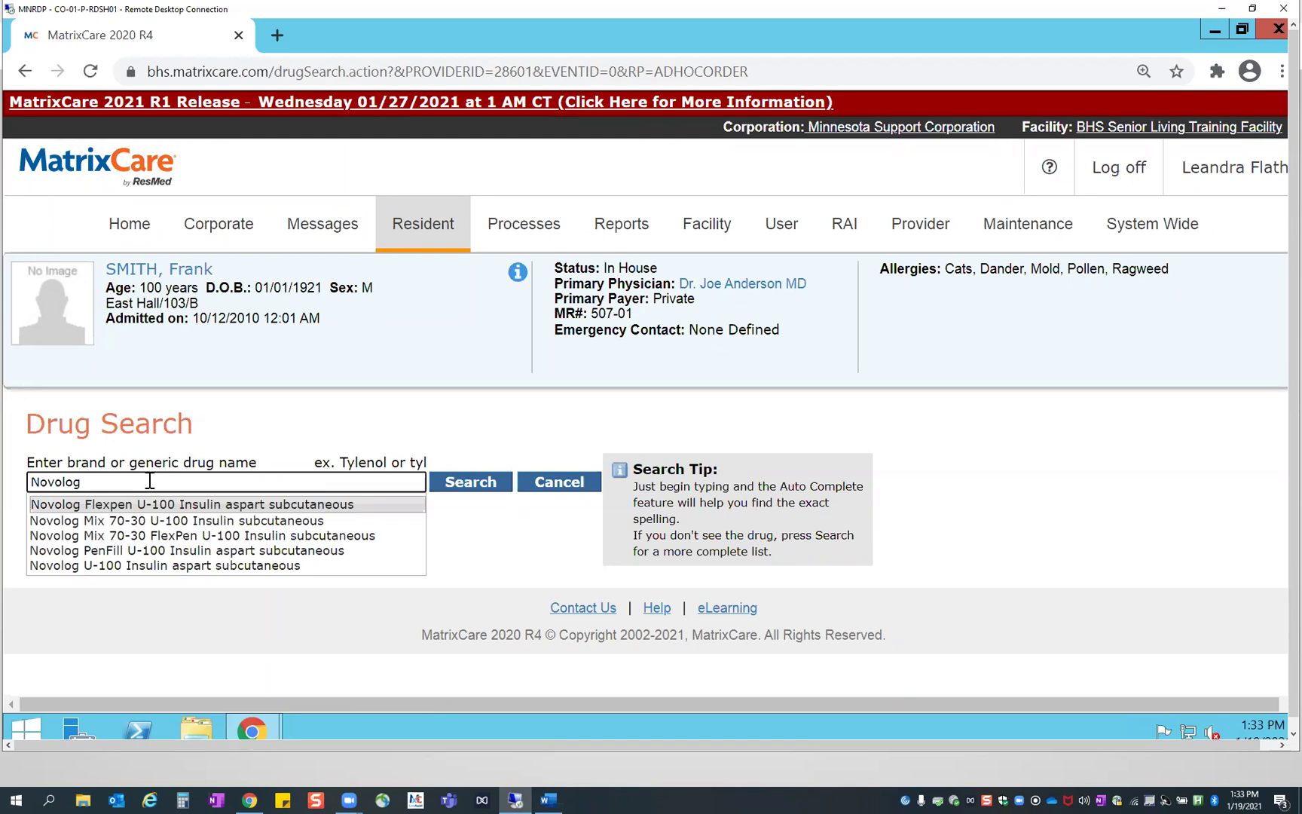
key("Return")
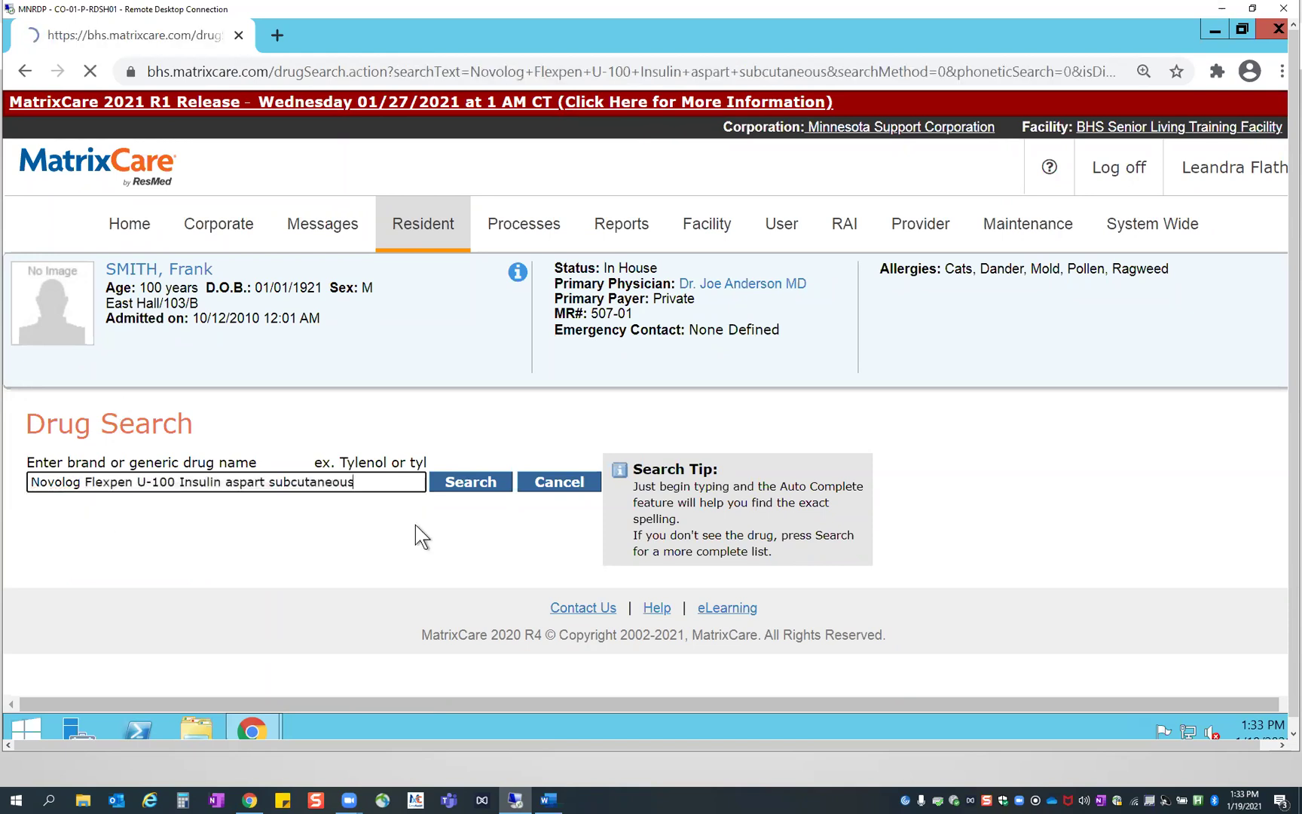
scroll(435, 494, "down", 3)
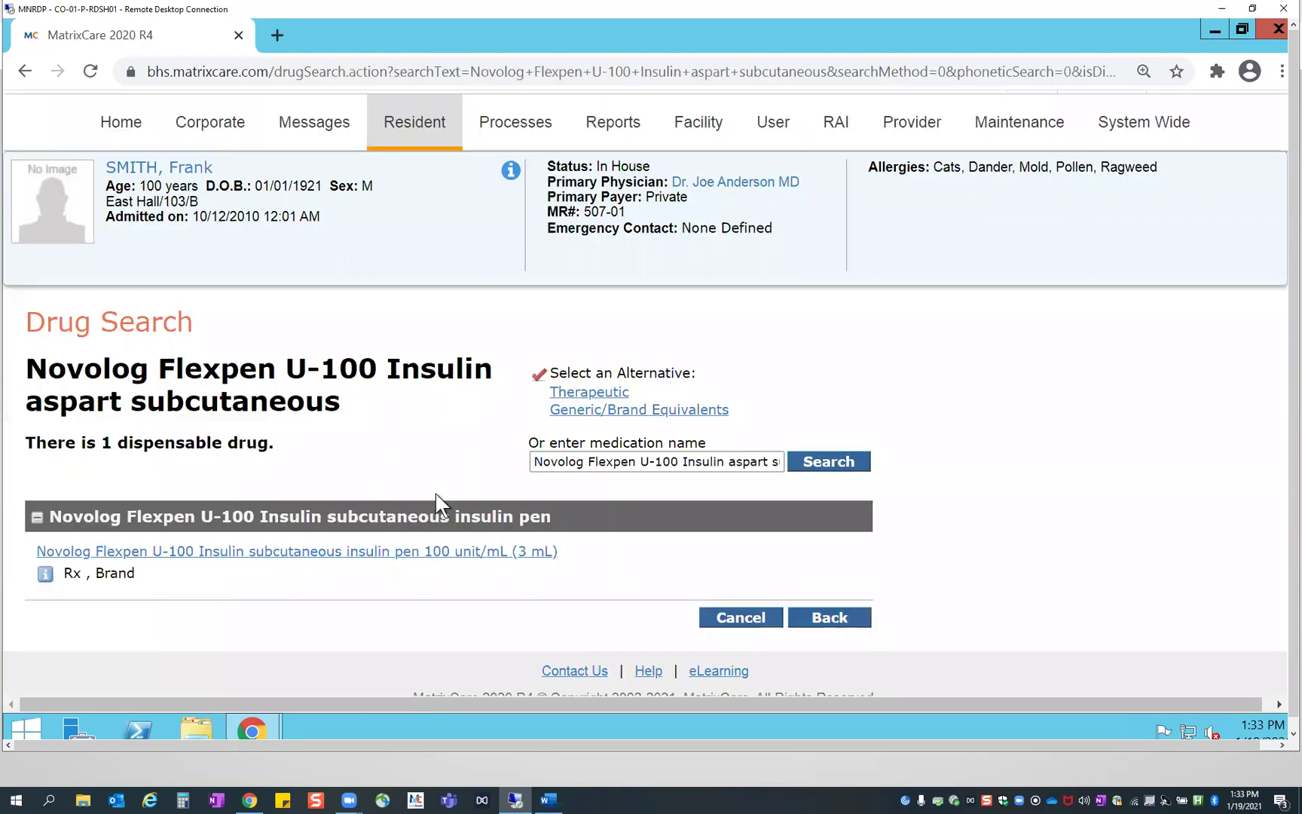
left_click(173, 389)
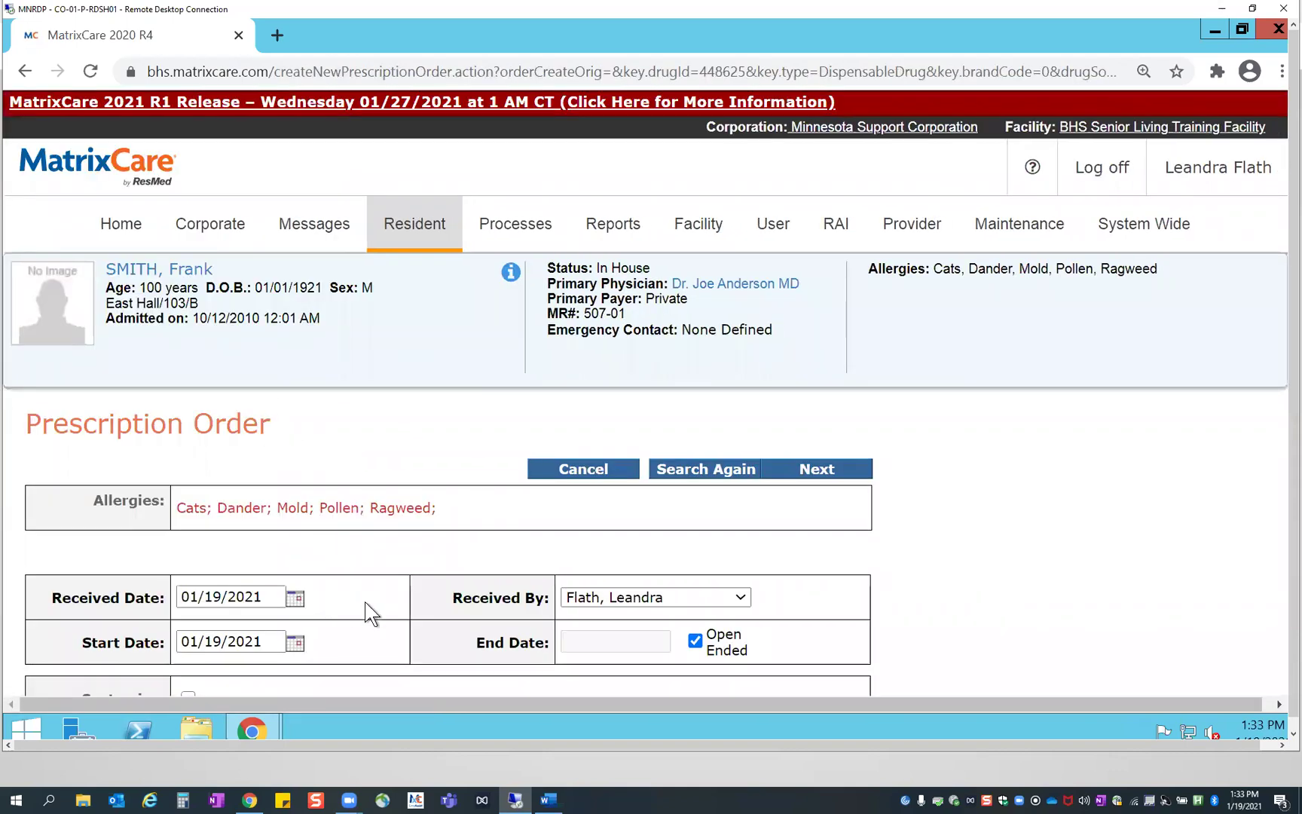
Set the prescription order's start date to 01/20/2021 and keep its end date open ended
scroll(383, 600, "down", 1)
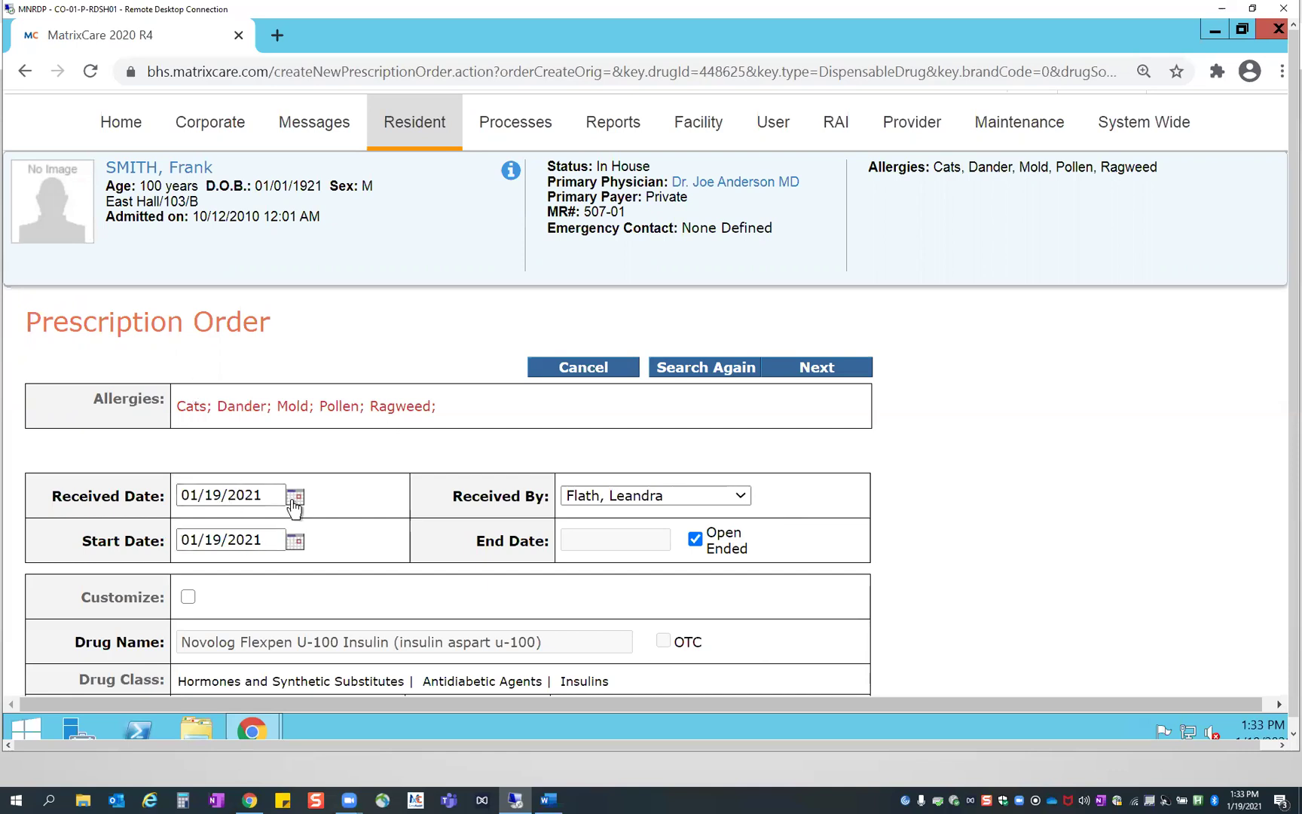
left_click(299, 549)
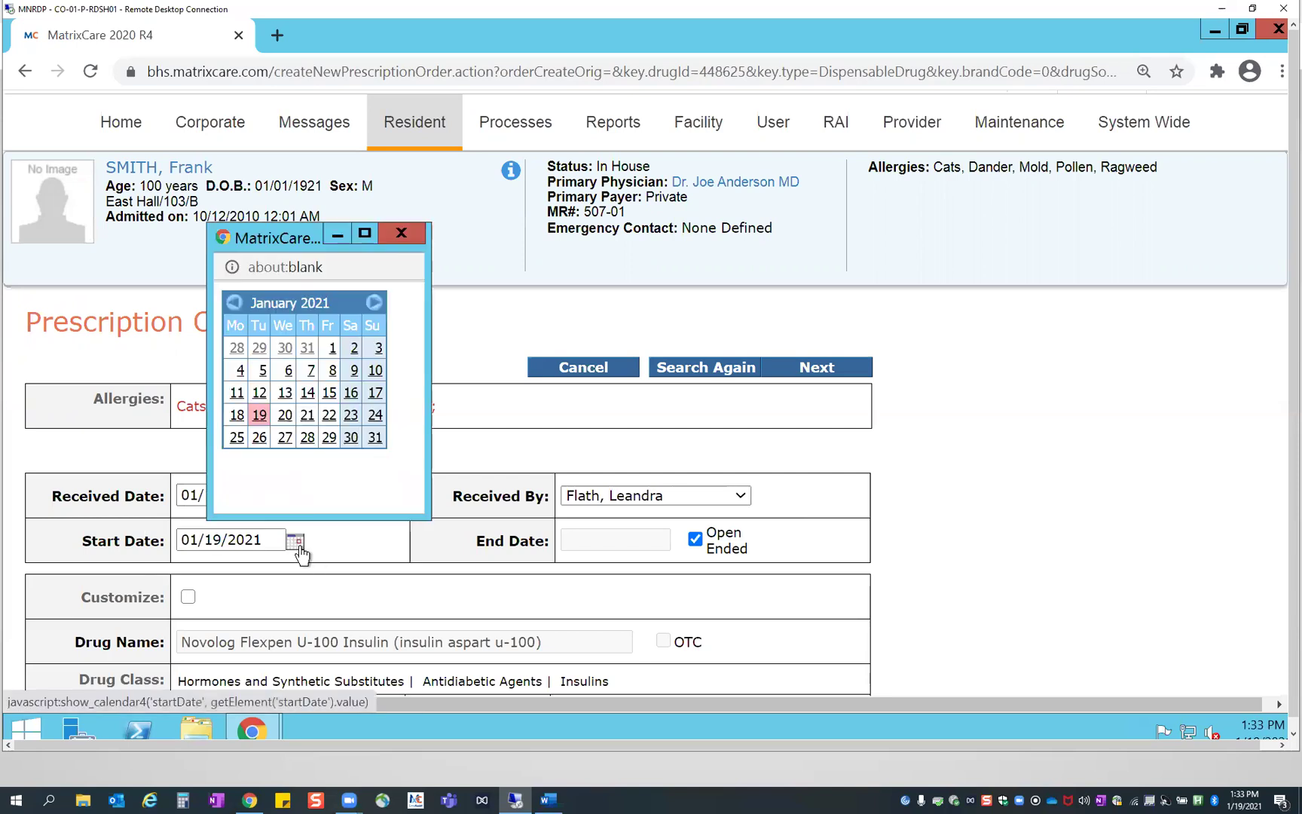
left_click(297, 422)
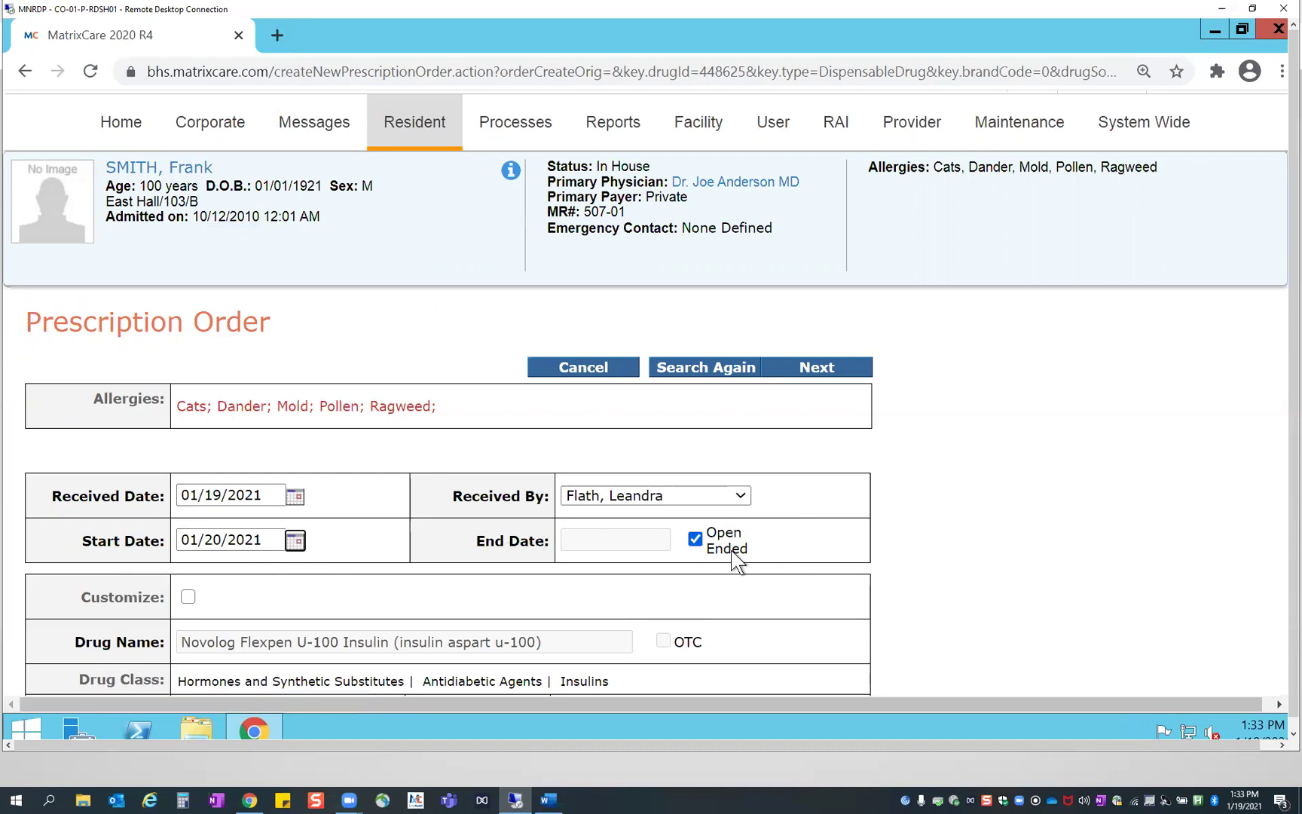
left_click(694, 539)
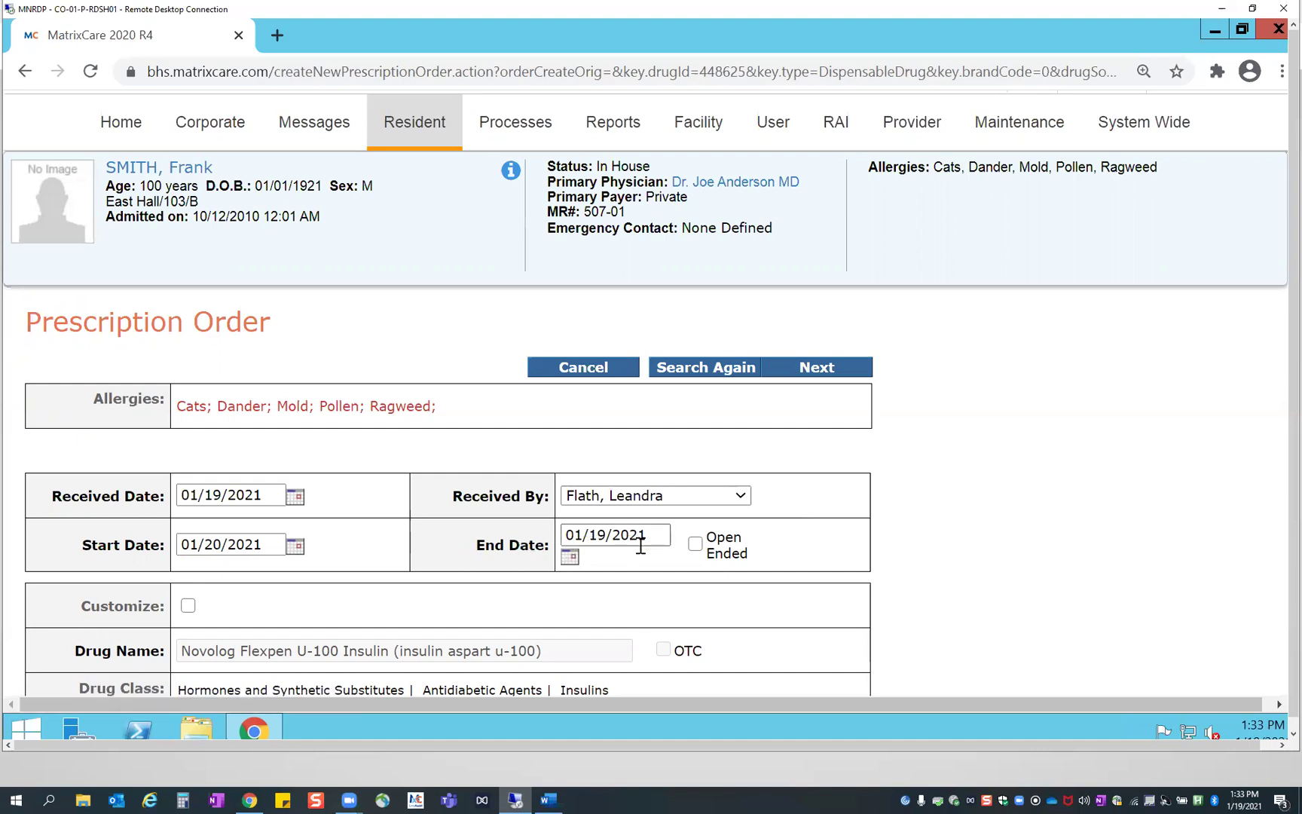
left_click(694, 543)
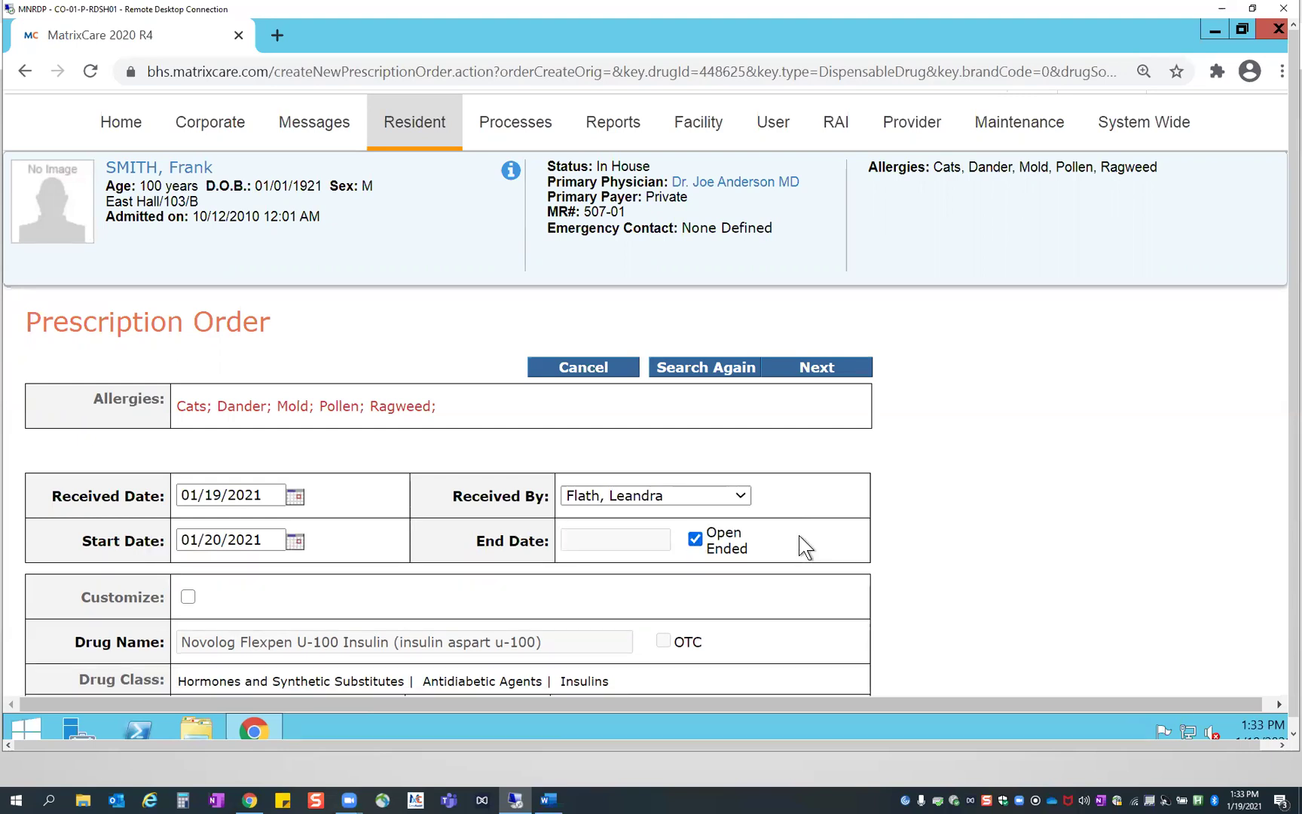
Set the amount to administer per sliding scale, with a call to the MD if blood sugar is less than 60
scroll(729, 587, "down", 3)
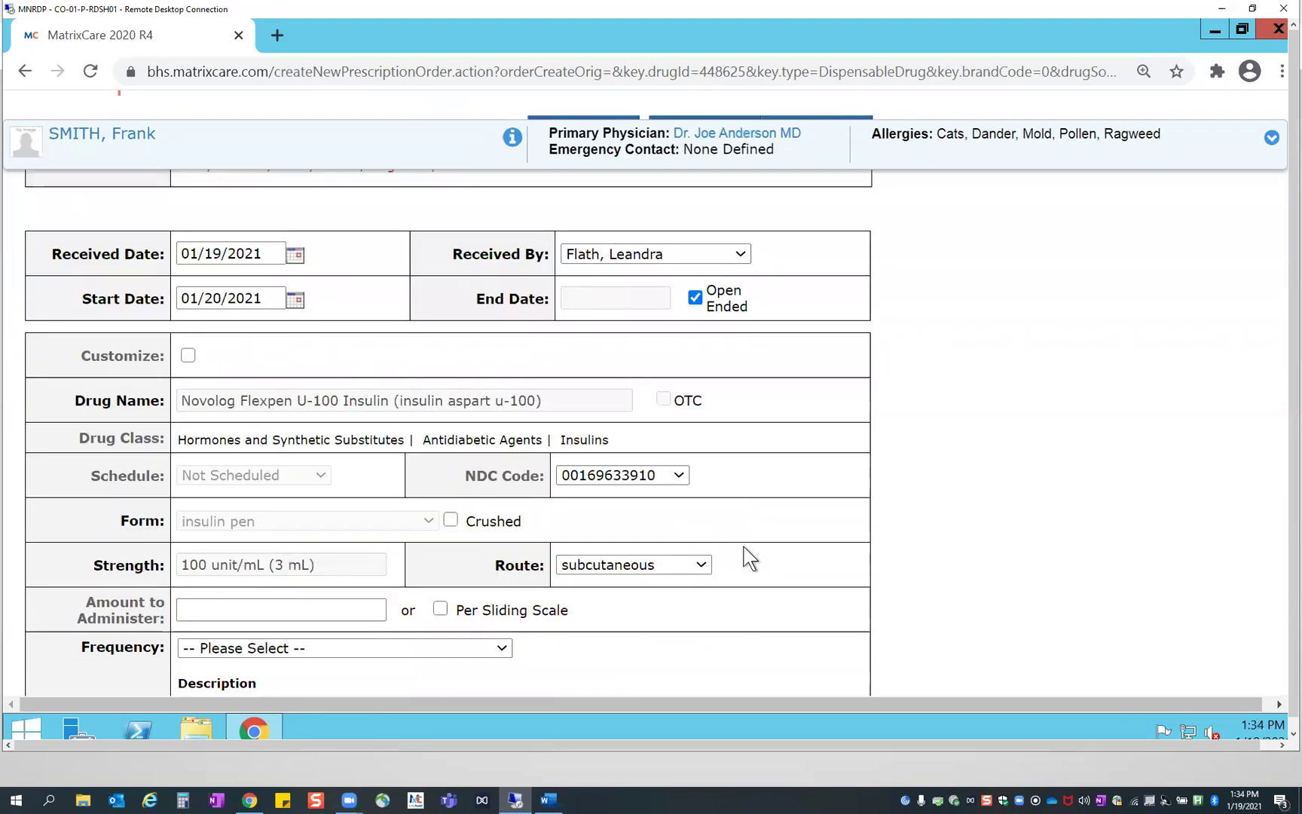
left_click_drag(76, 400, 163, 407)
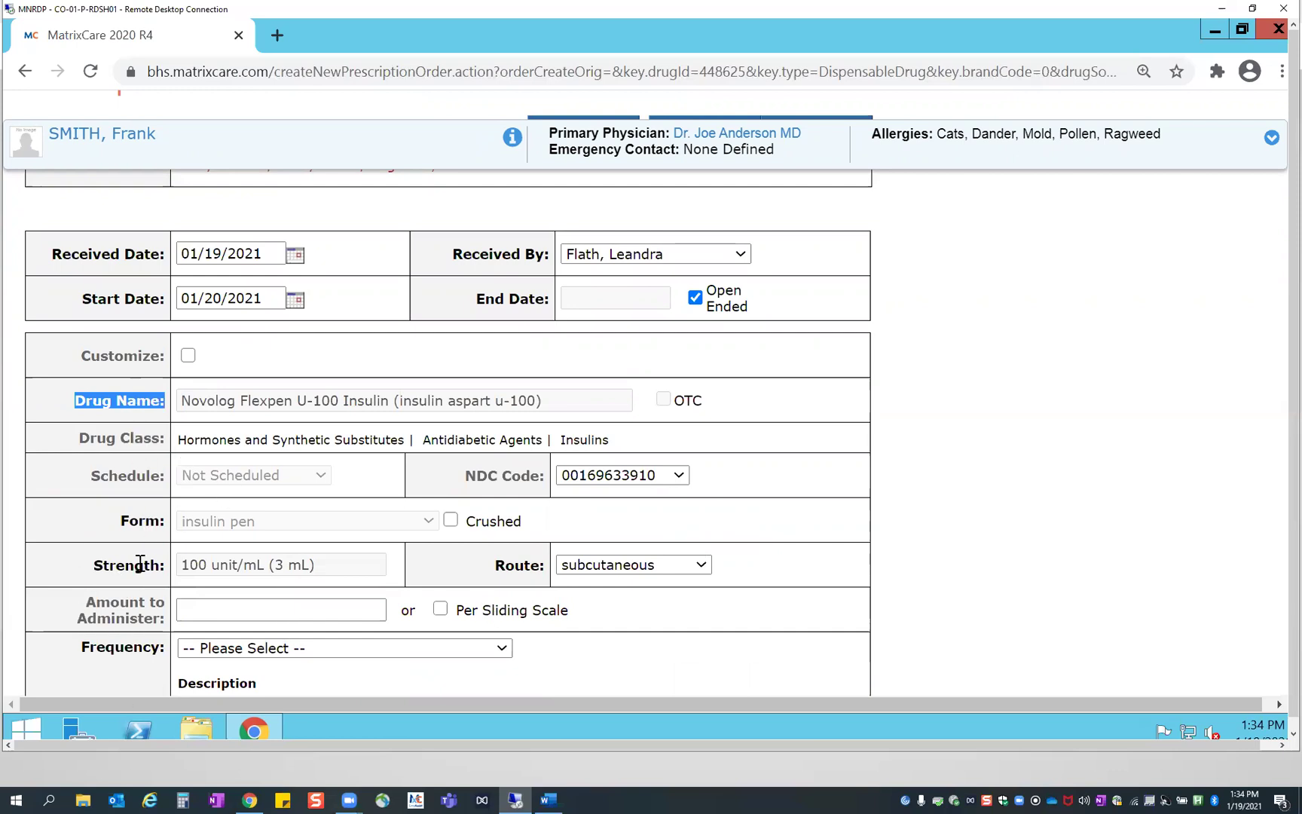
left_click(77, 523)
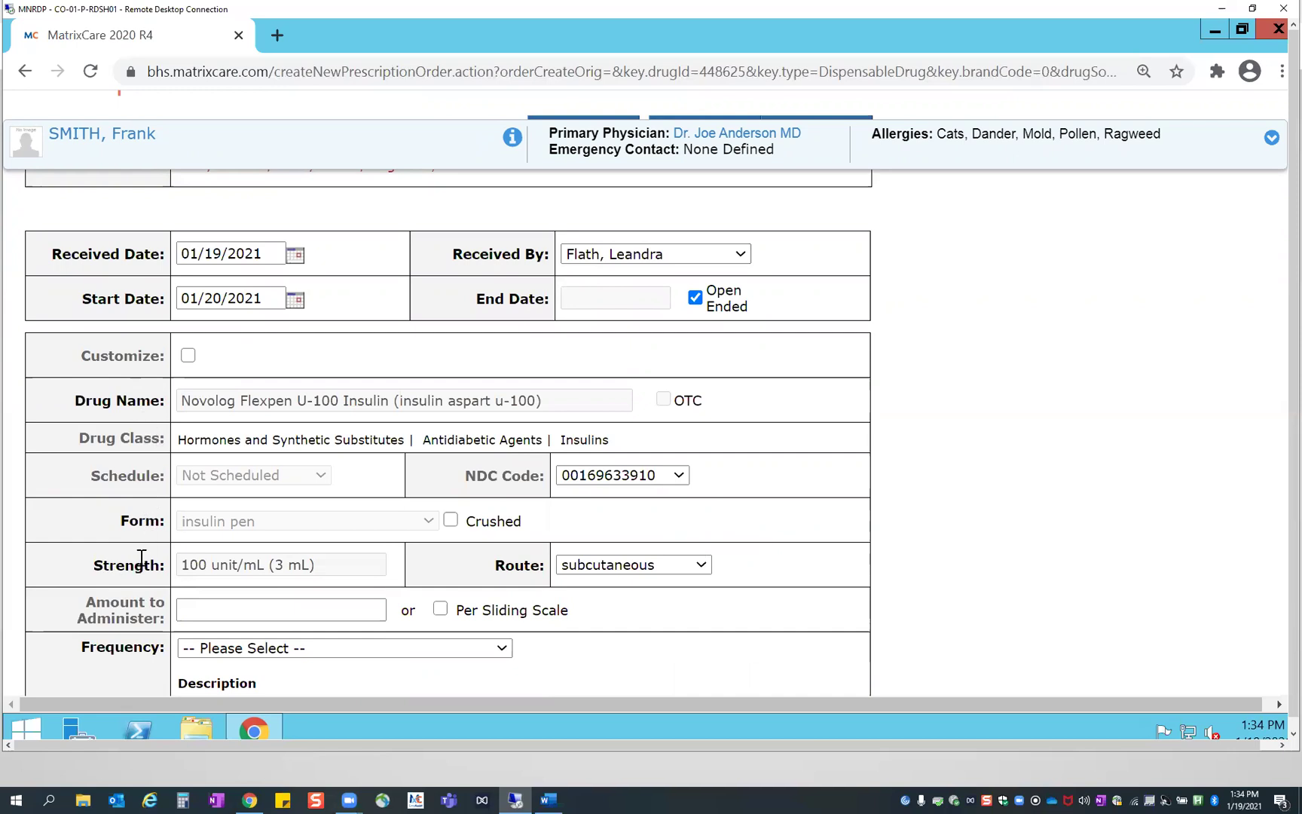
scroll(919, 566, "down", 1)
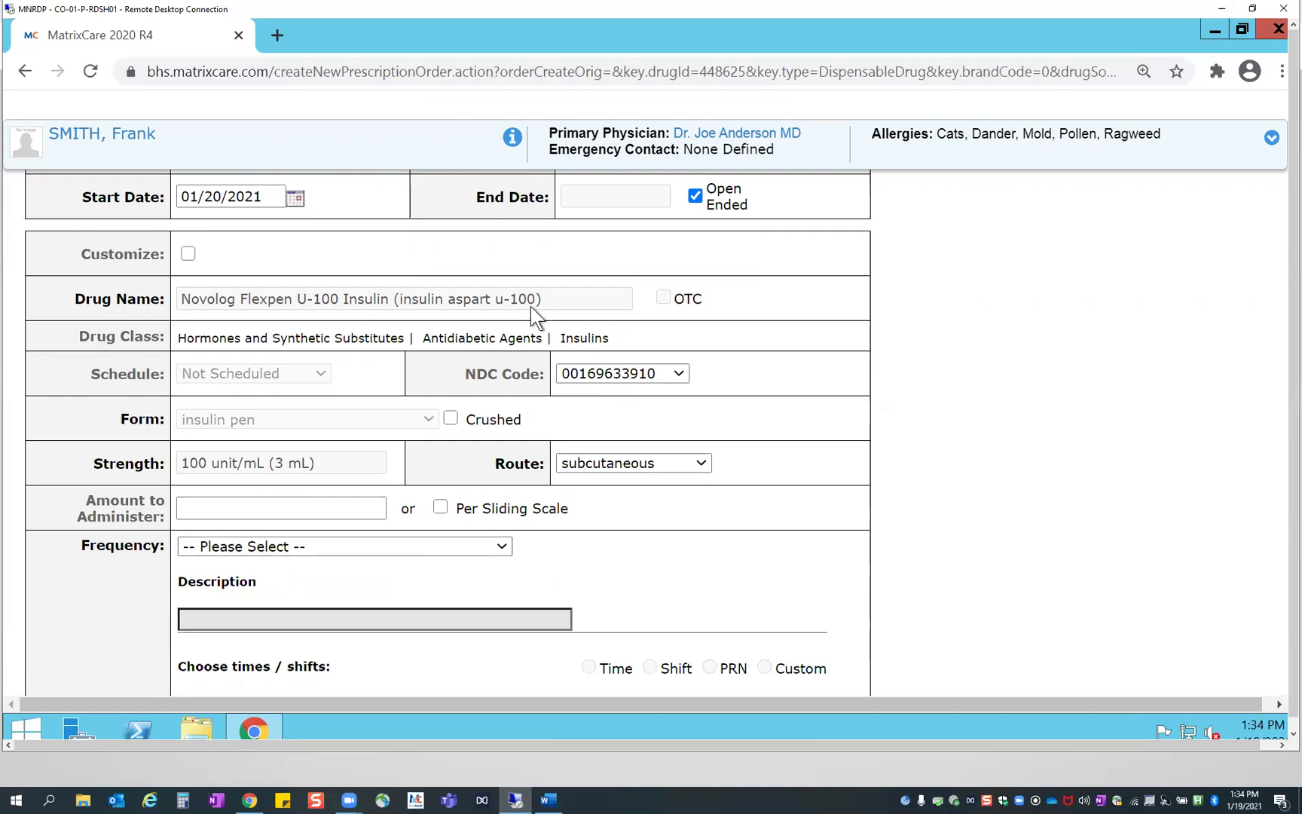
left_click(440, 506)
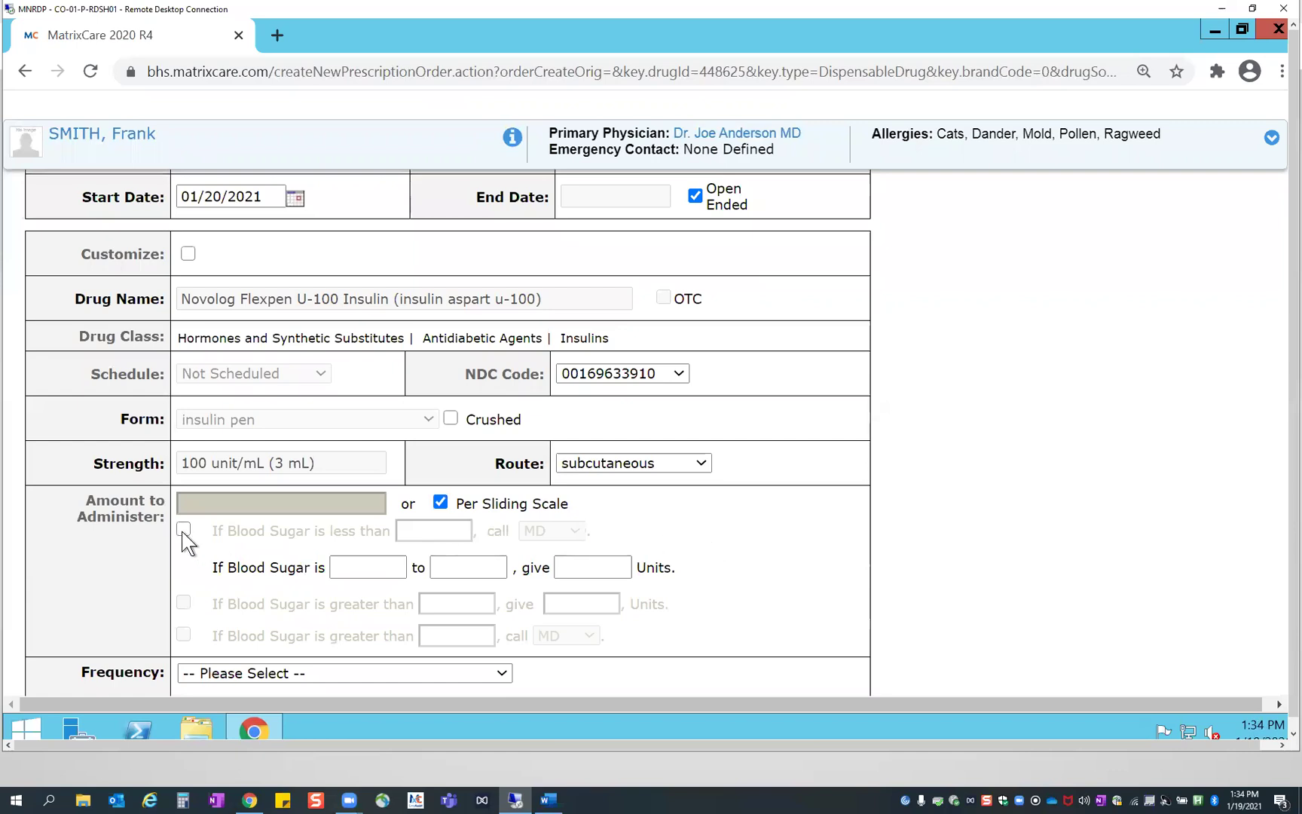
left_click(183, 528)
left_click(462, 529)
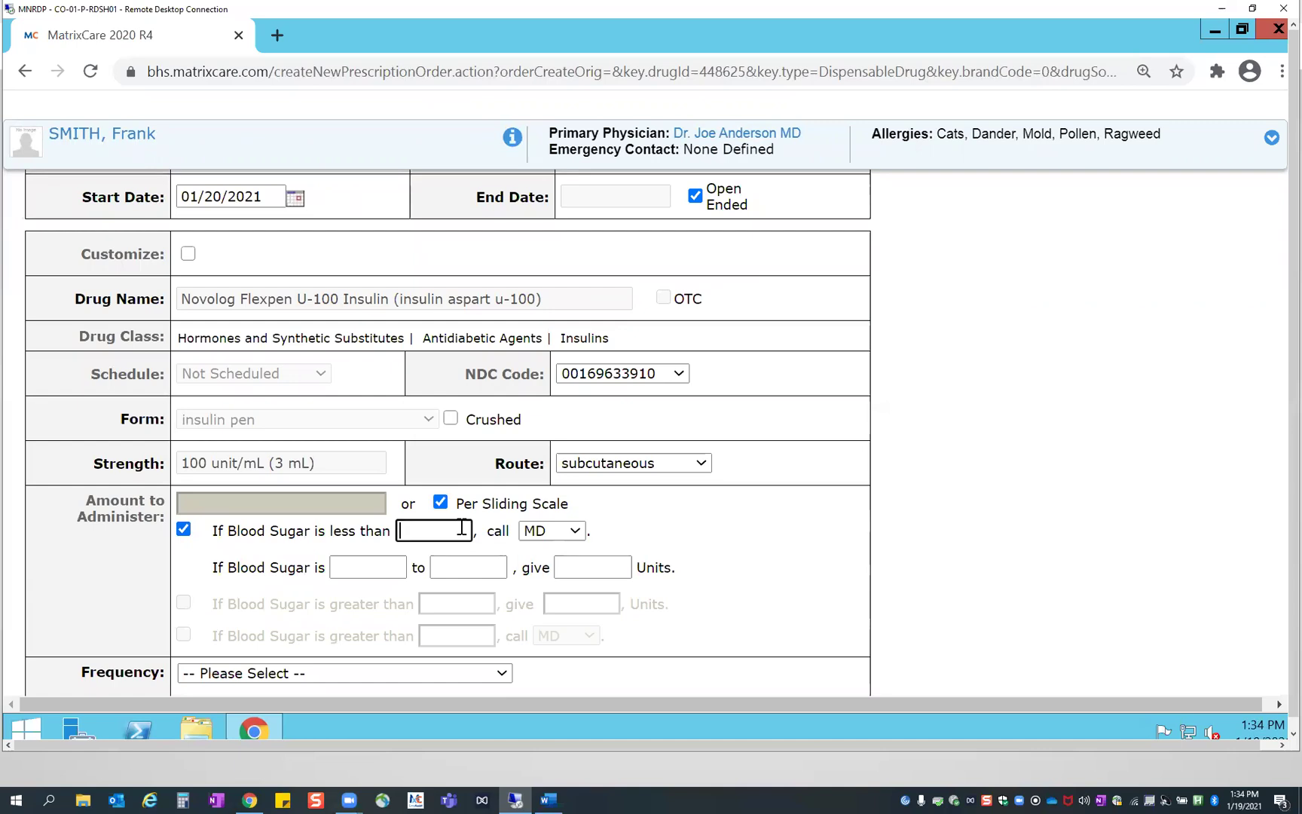
type("60")
Fill in the first sliding scale range as blood sugar 60 to 100, give 2 units
left_click(373, 564)
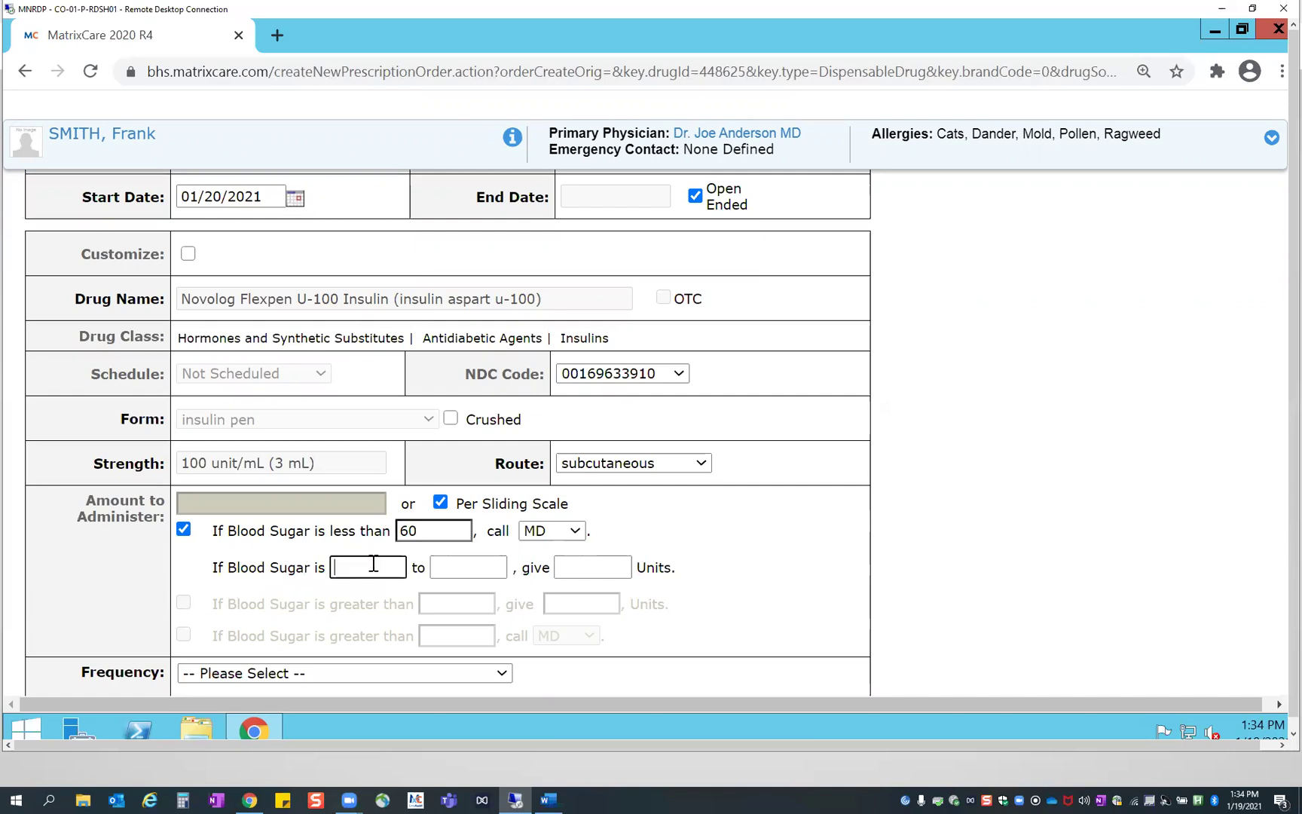
type("60")
key("Tab")
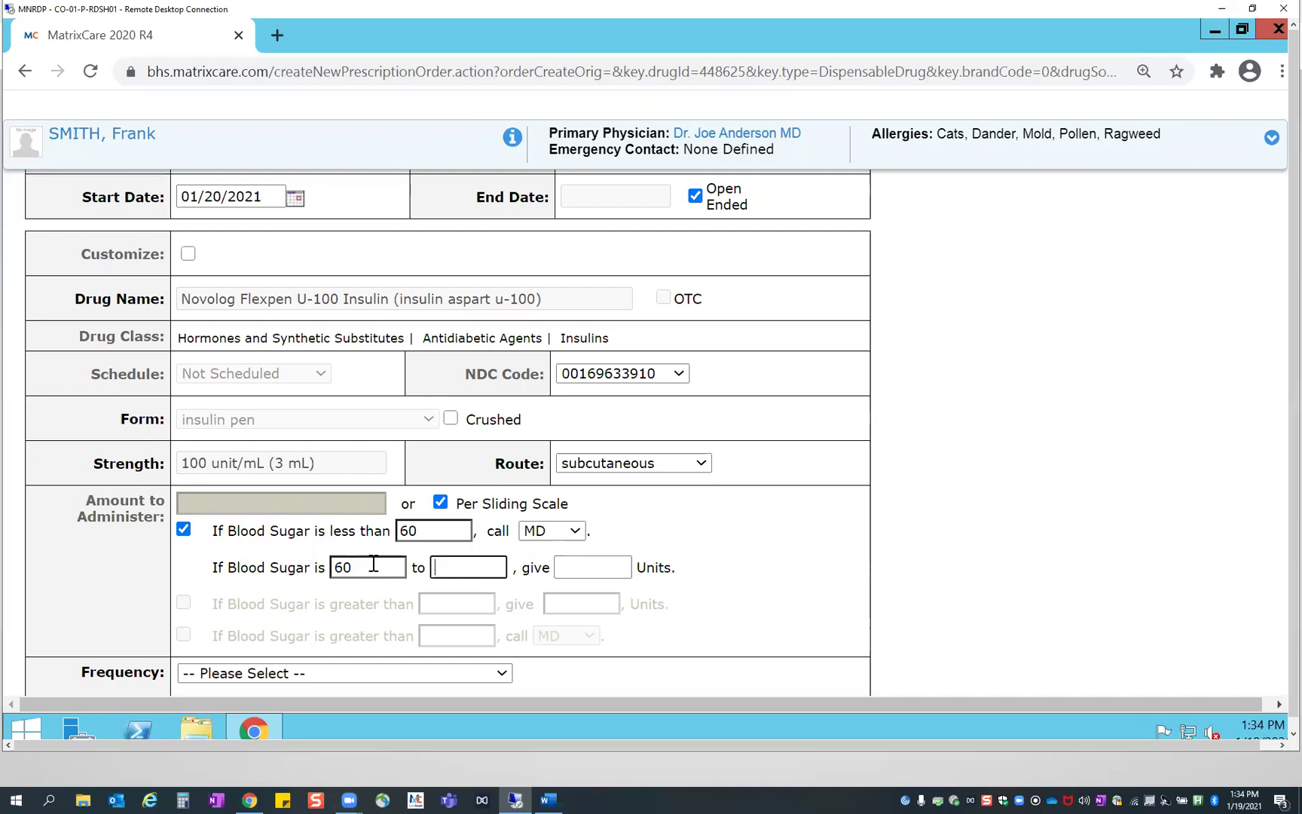
type("100")
key("Tab")
type("2")
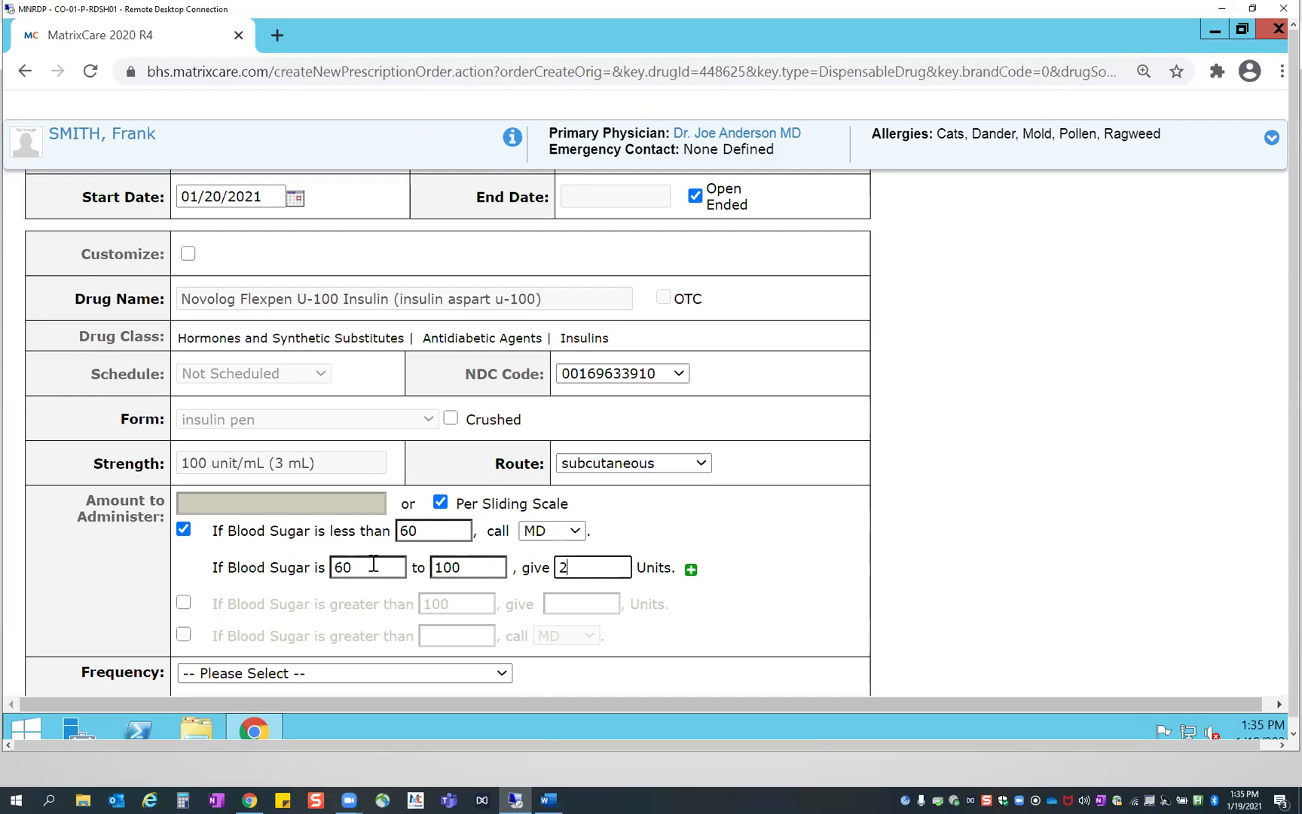
Change the first sliding scale range to blood sugar 100 to 150
left_click_drag(373, 564, 286, 559)
key("BackSpace")
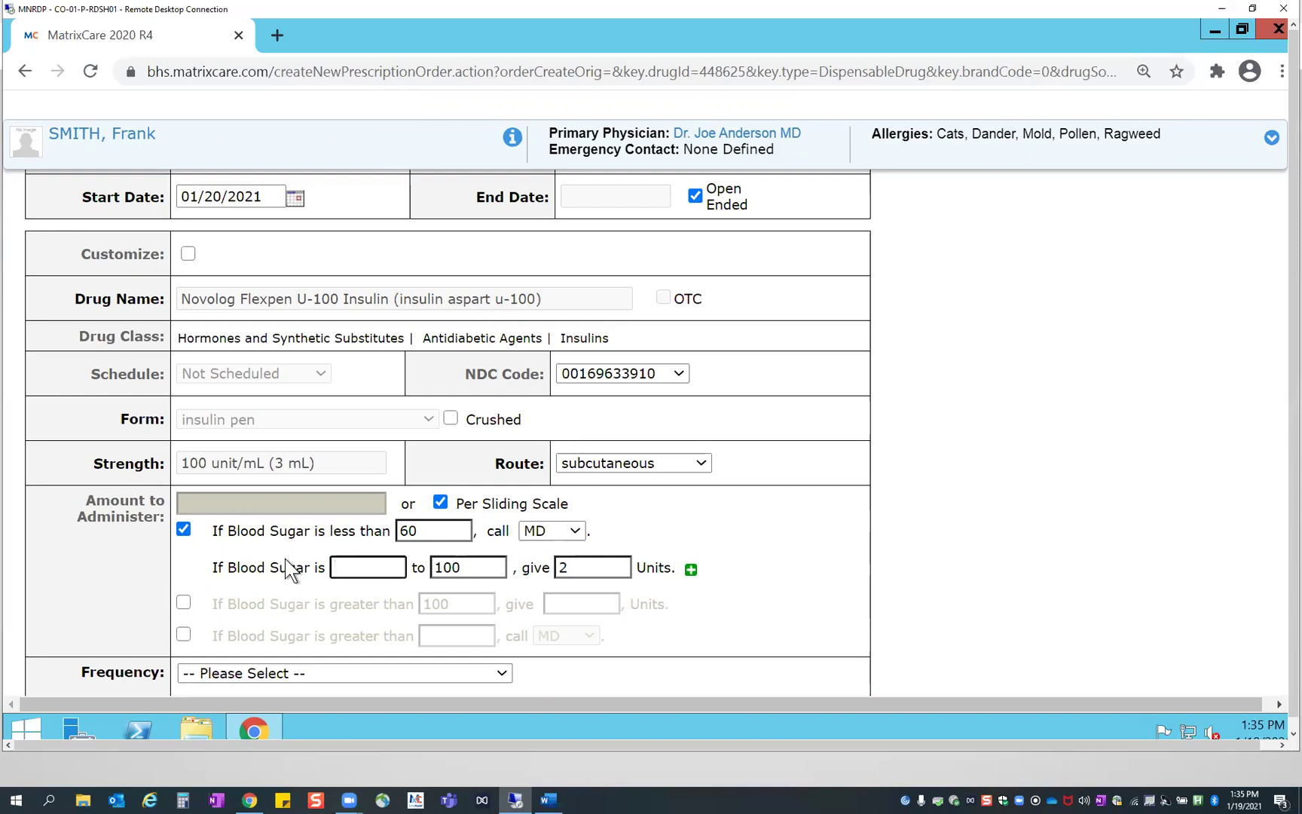
type("100")
key("Tab")
type("150")
key("Tab")
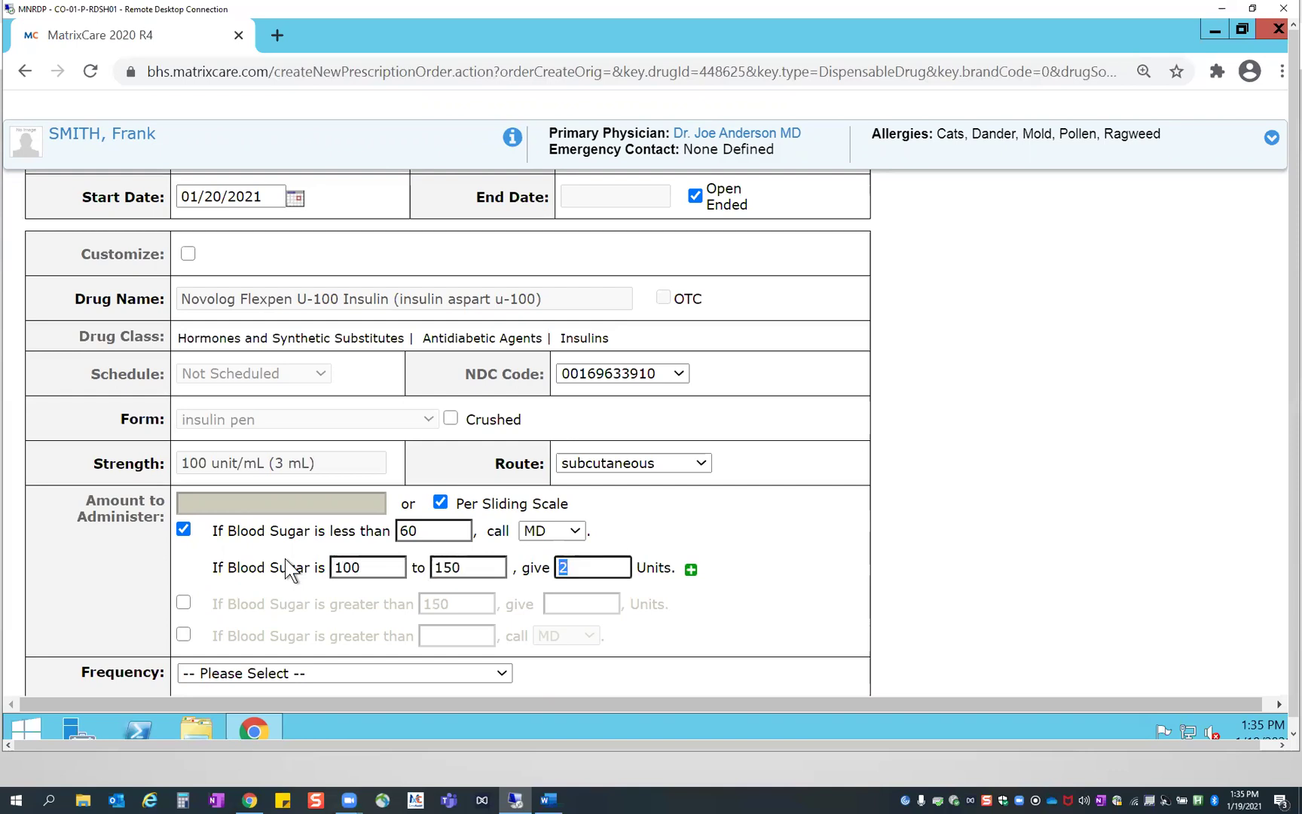
Add a second sliding scale row with an upper blood sugar limit of 200, give 4 units
left_click(690, 569)
left_click(719, 572)
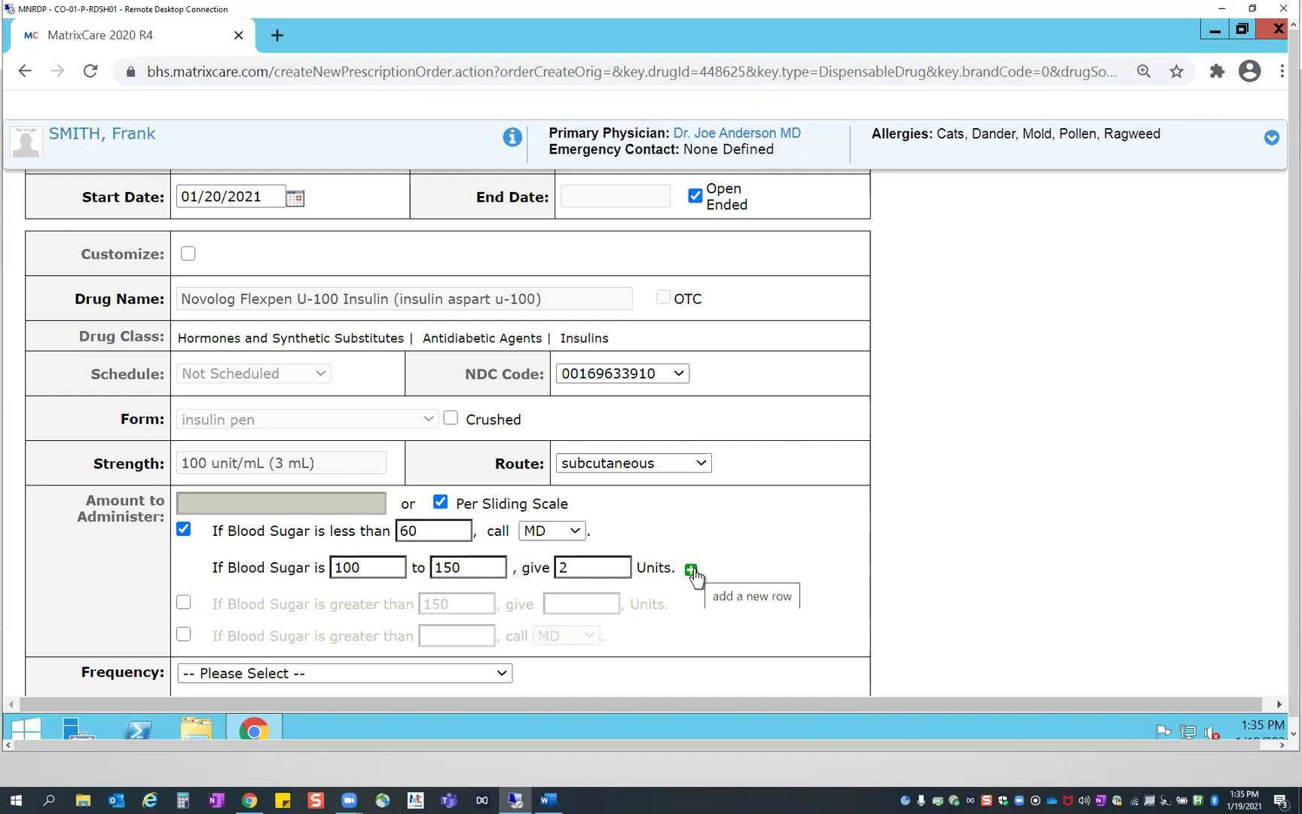
left_click(691, 570)
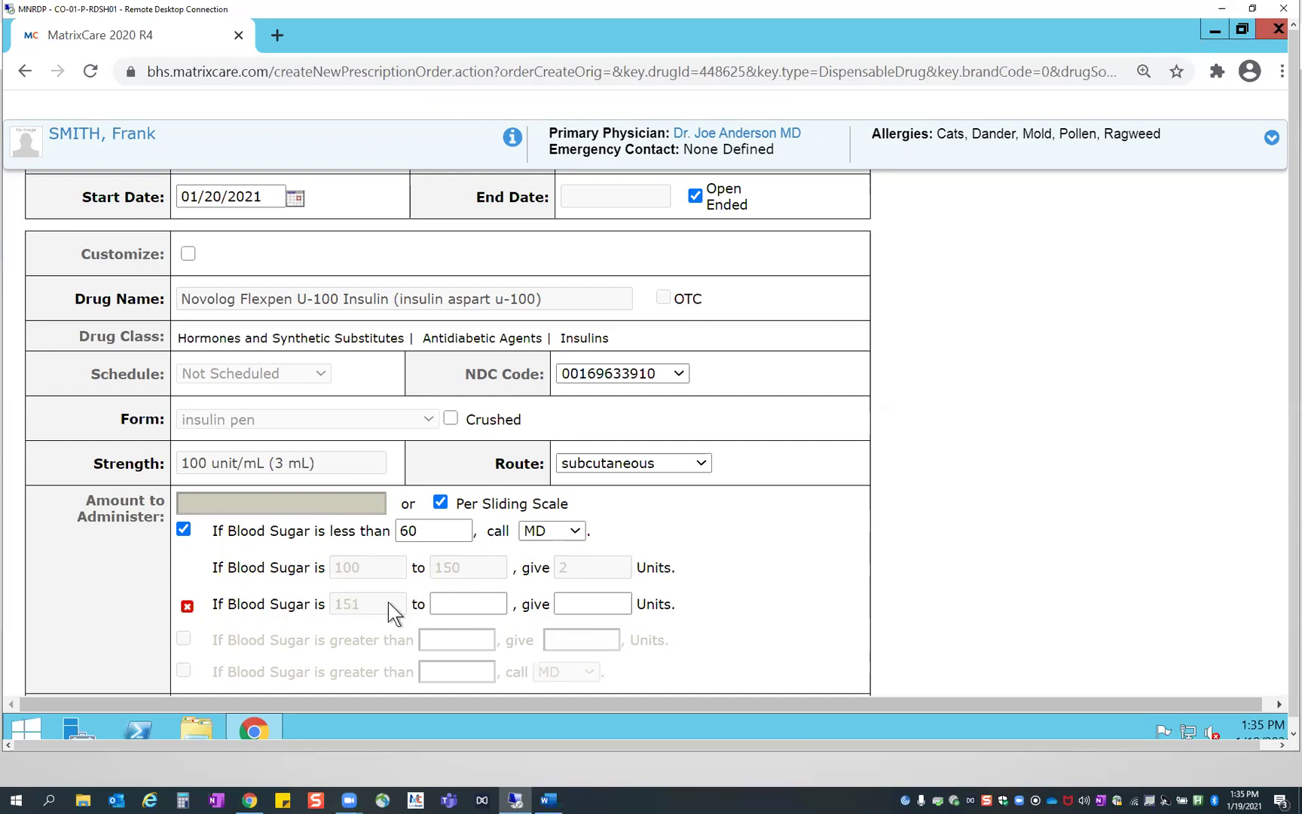
left_click(455, 602)
type("200")
key("Tab")
type("4")
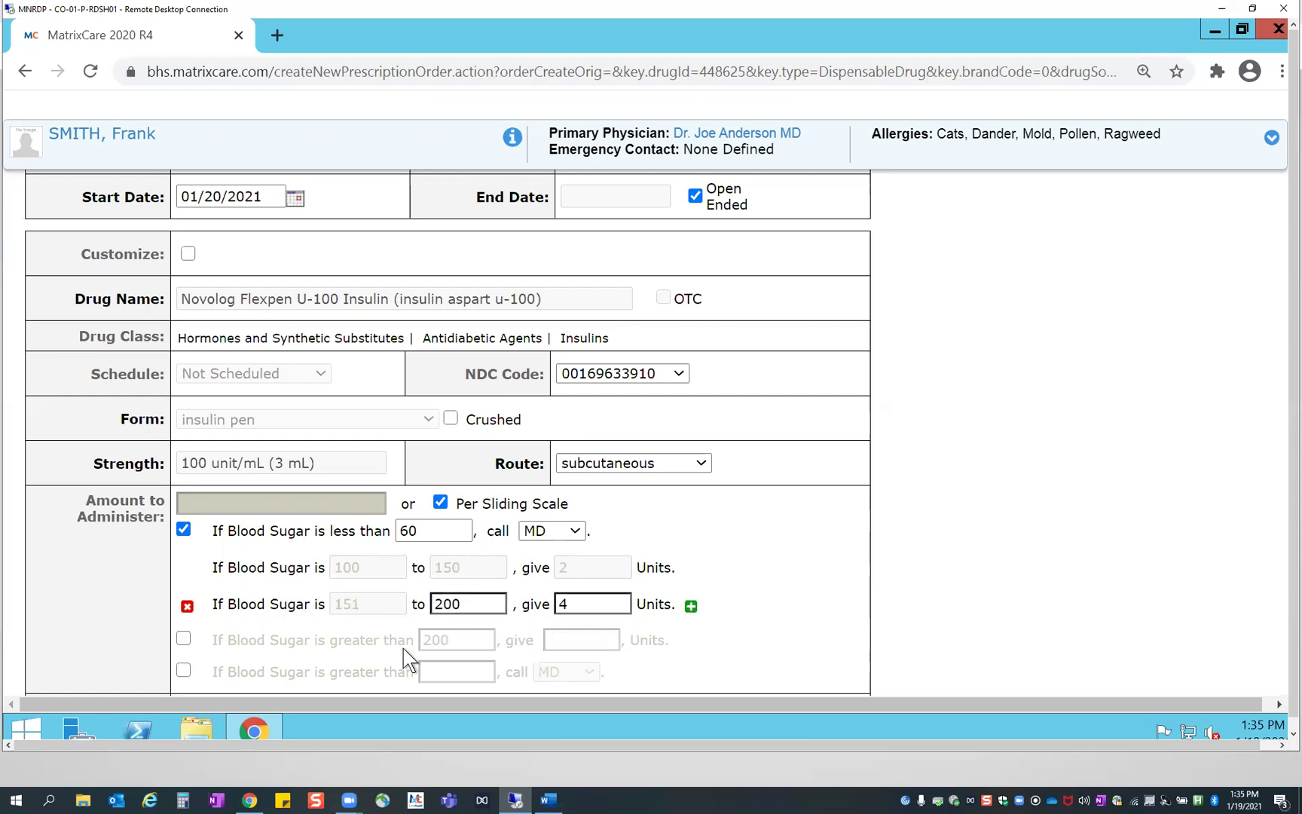
Add a third sliding scale row with an upper blood sugar limit of 250, give 6 units
left_click(690, 609)
left_click(484, 639)
type("250")
key("Tab")
type("5")
key("BackSpace")
type("6")
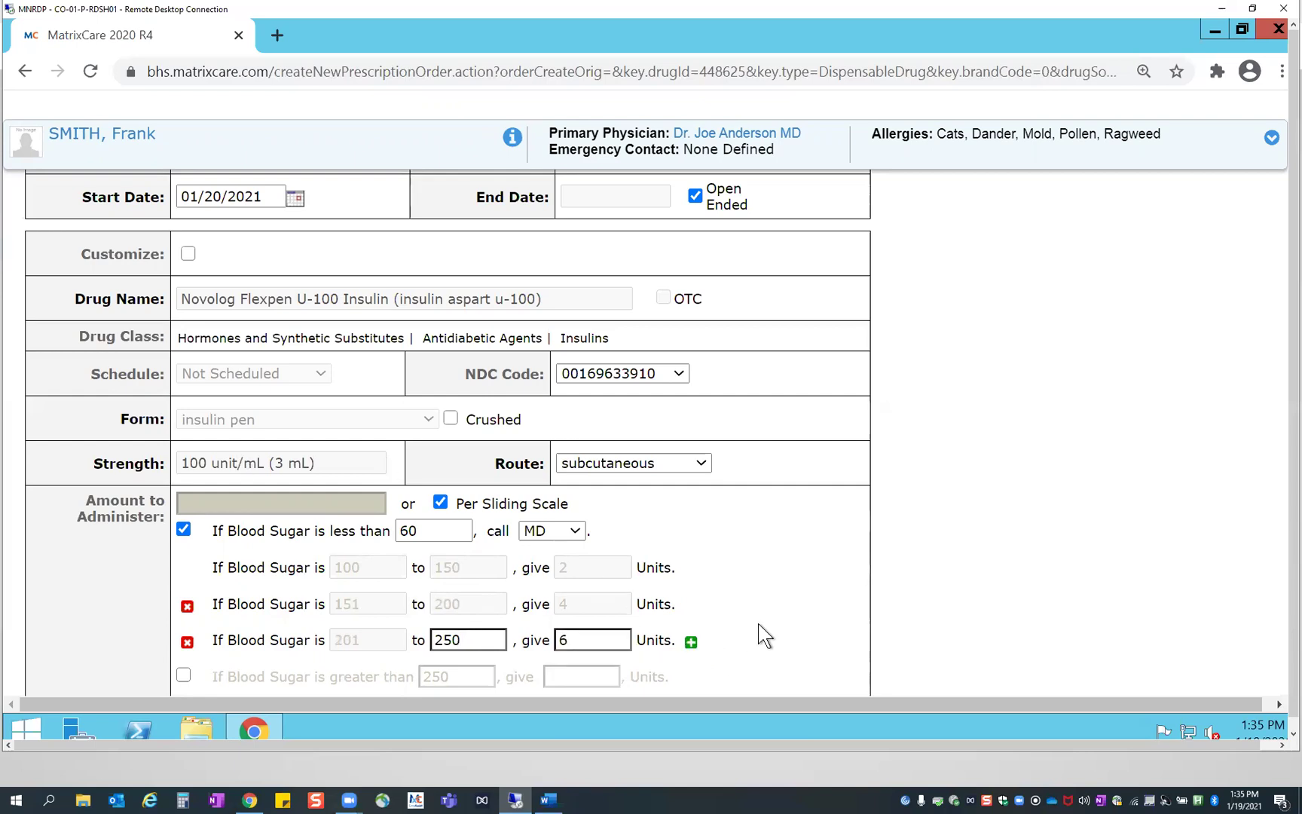
Add a fourth sliding scale row with an upper blood sugar limit of 300, give 8 units
left_click(691, 643)
left_click(478, 672)
type("300")
left_click(581, 678)
type("8")
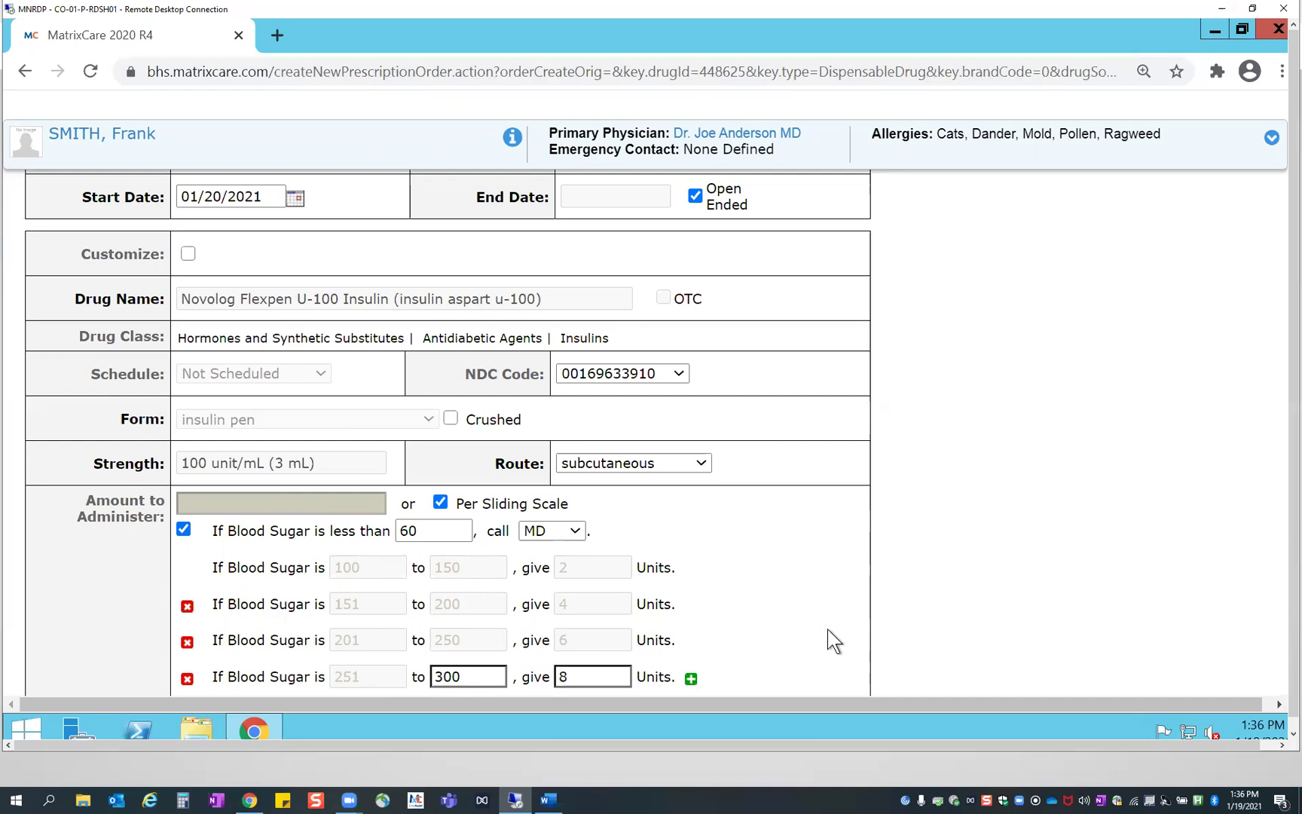
For blood sugar greater than 300, enable giving 10 units and calling the MD
scroll(832, 640, "down", 1)
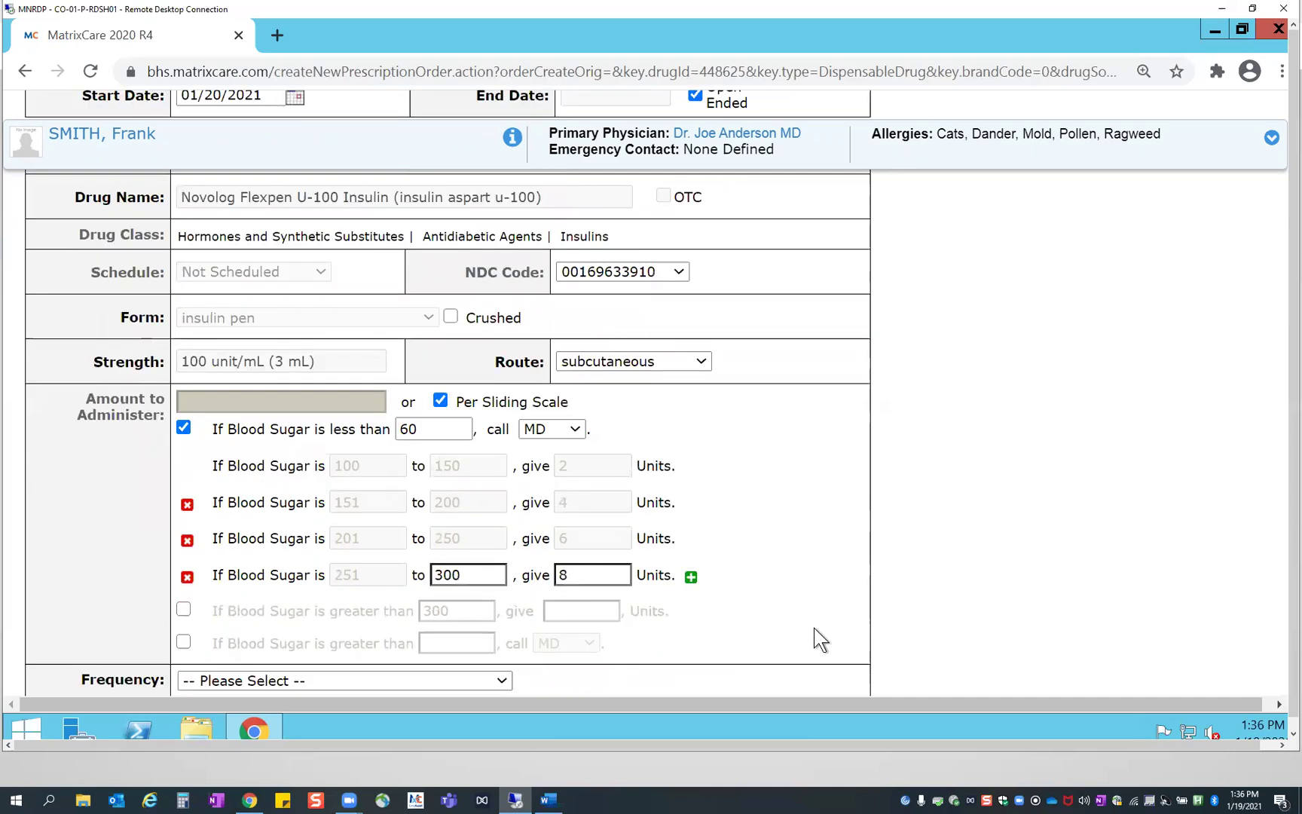
left_click(183, 611)
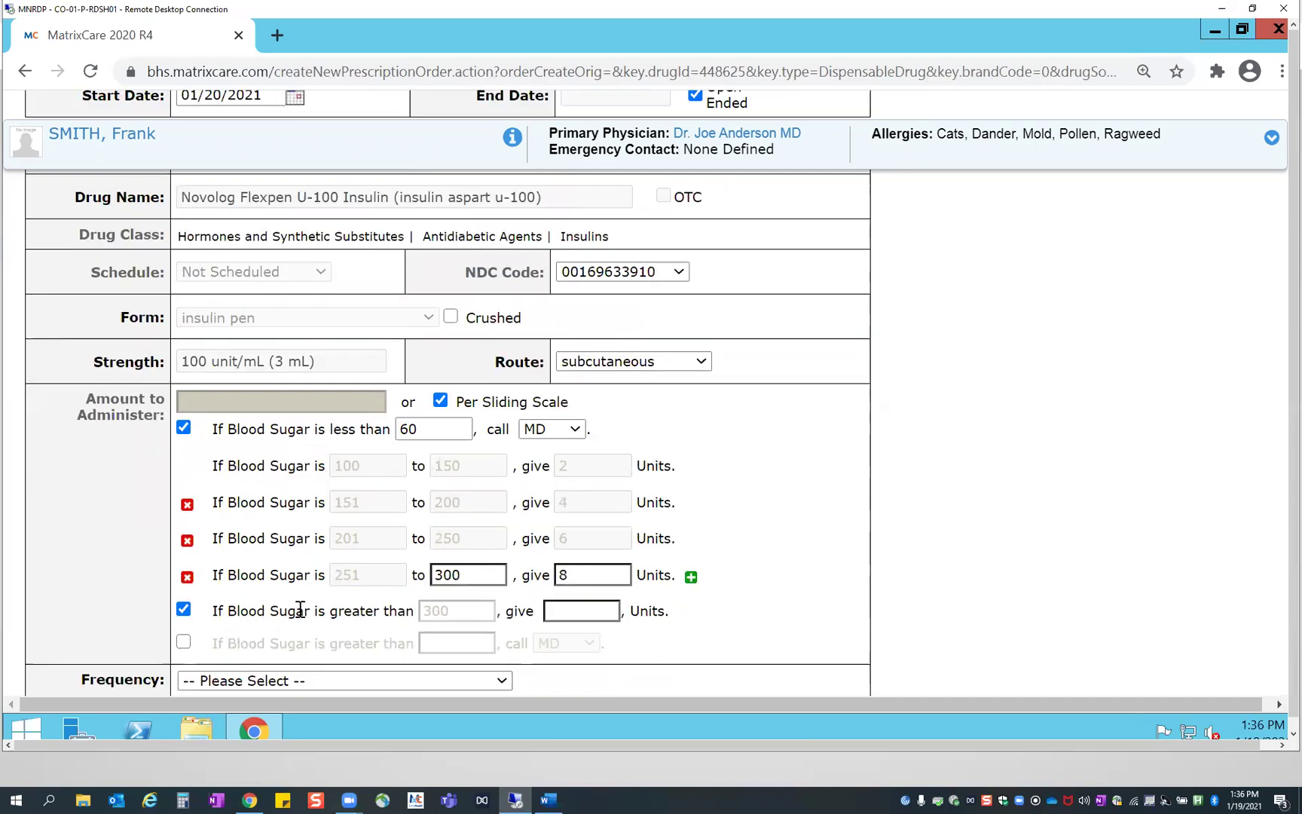
left_click(563, 608)
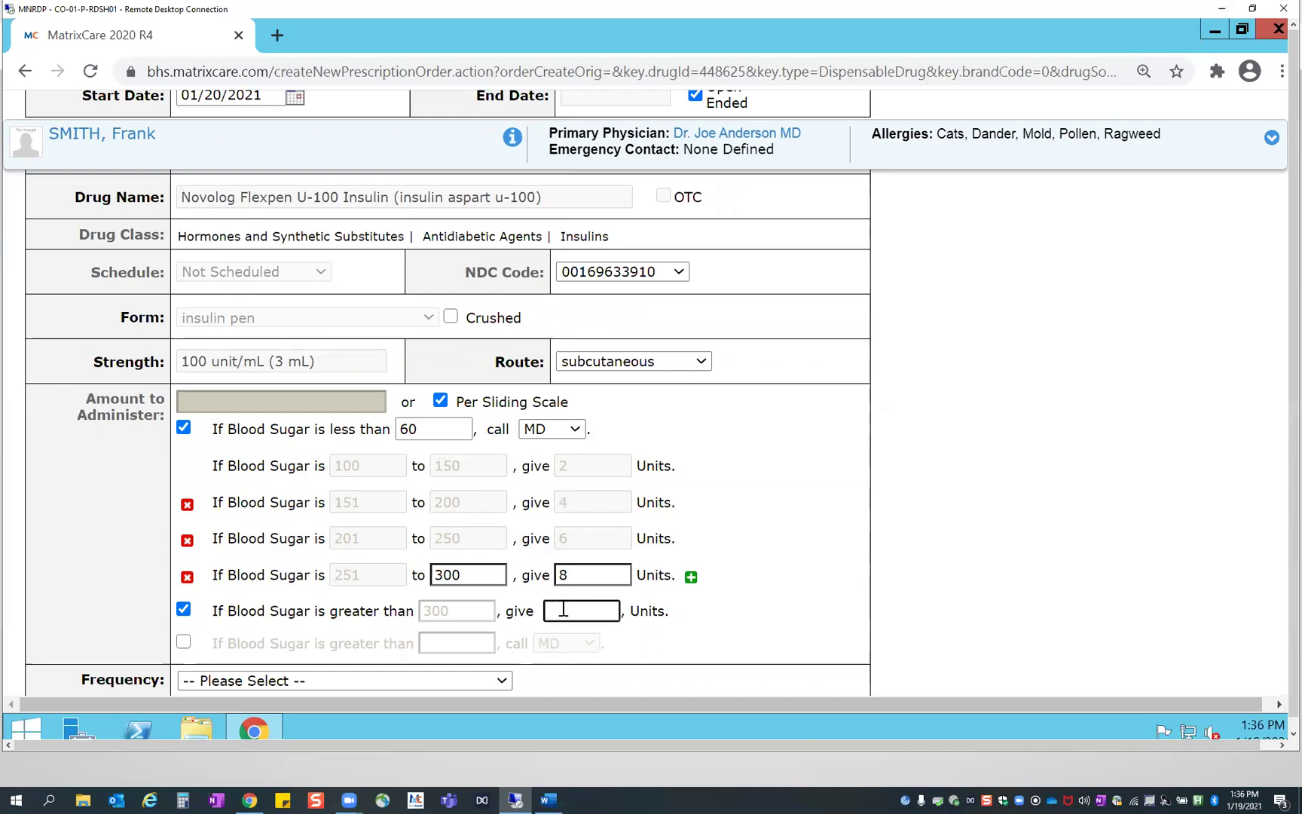
type("10")
left_click(183, 642)
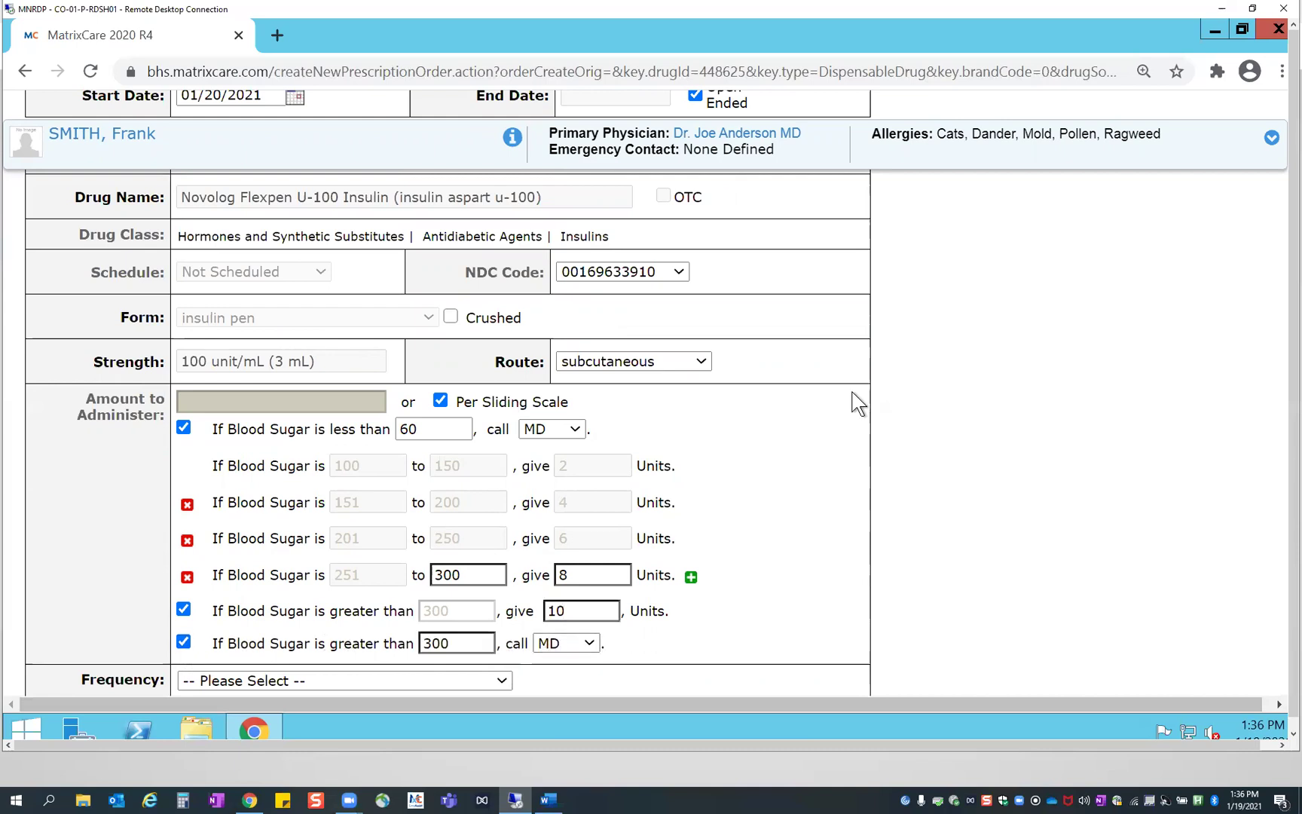
Set the order's frequency to AC & HS - Before Meals and At Bedtime
scroll(956, 444, "down", 1)
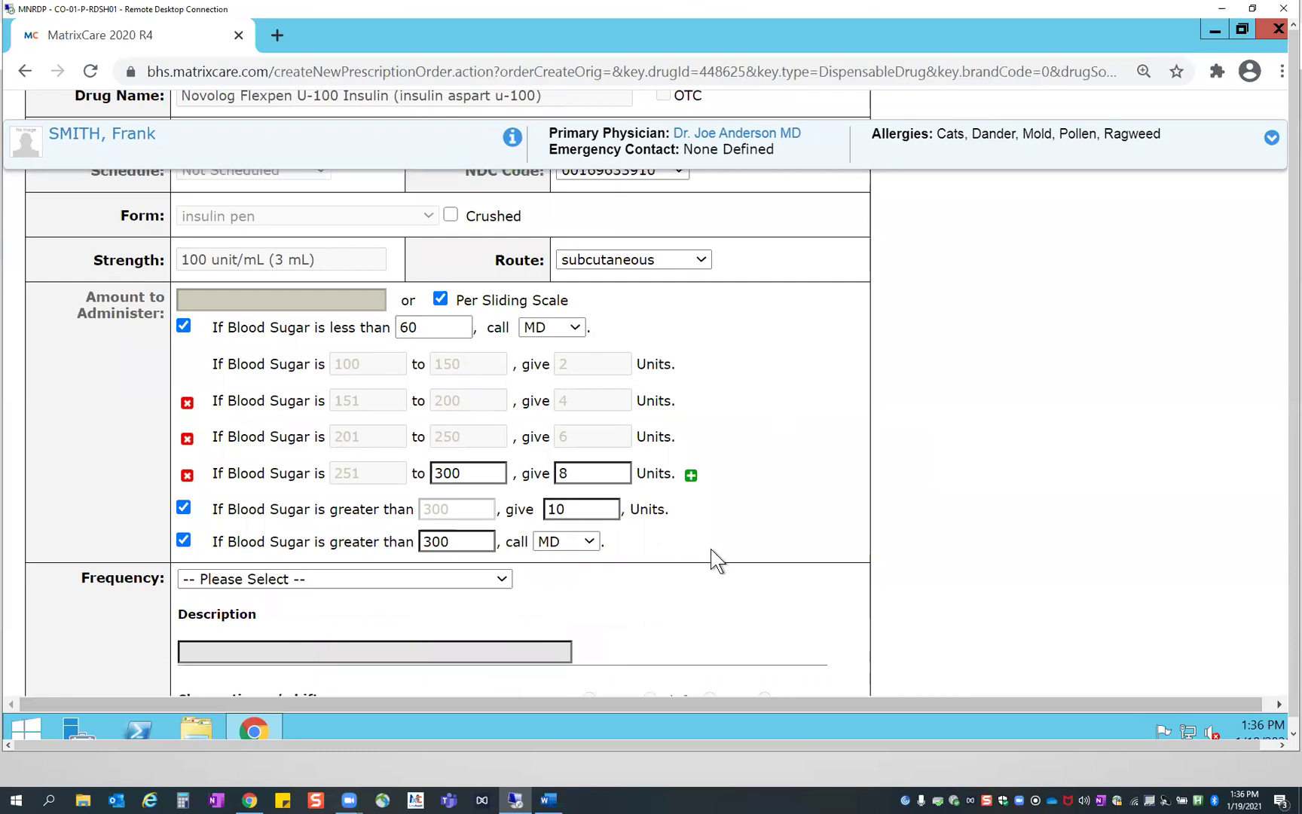
left_click(483, 579)
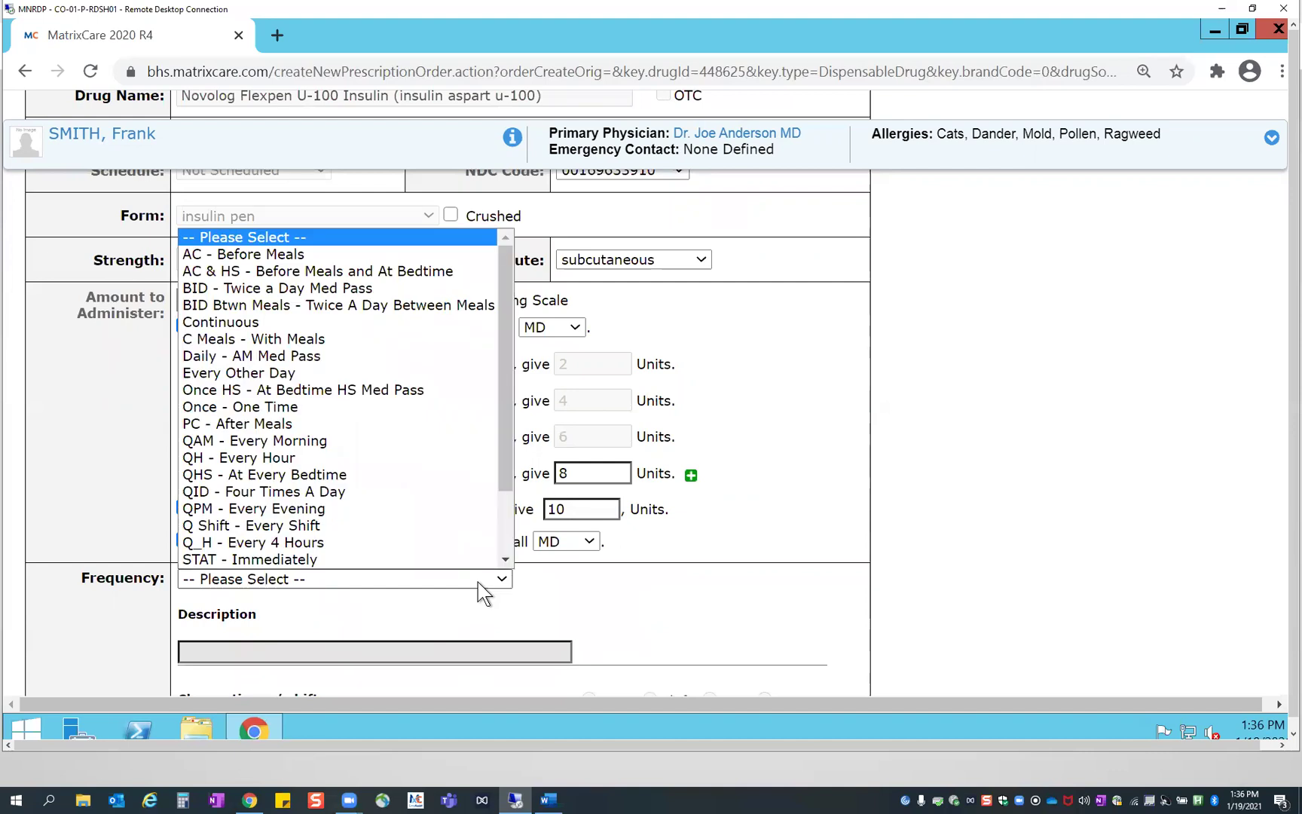
left_click(305, 270)
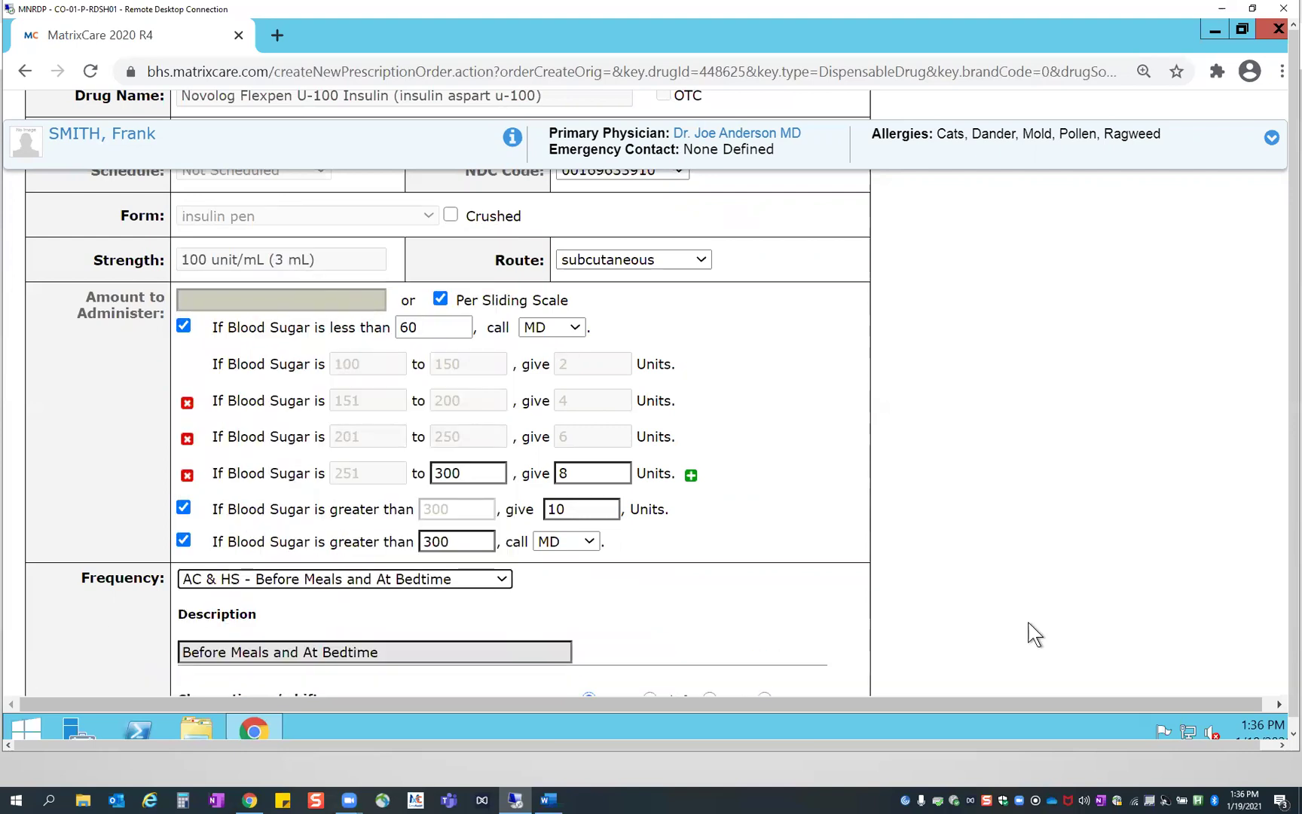
Set the order's first administration time to 07:00 AM and its fourth to 08:30 PM
scroll(1033, 632, "down", 4)
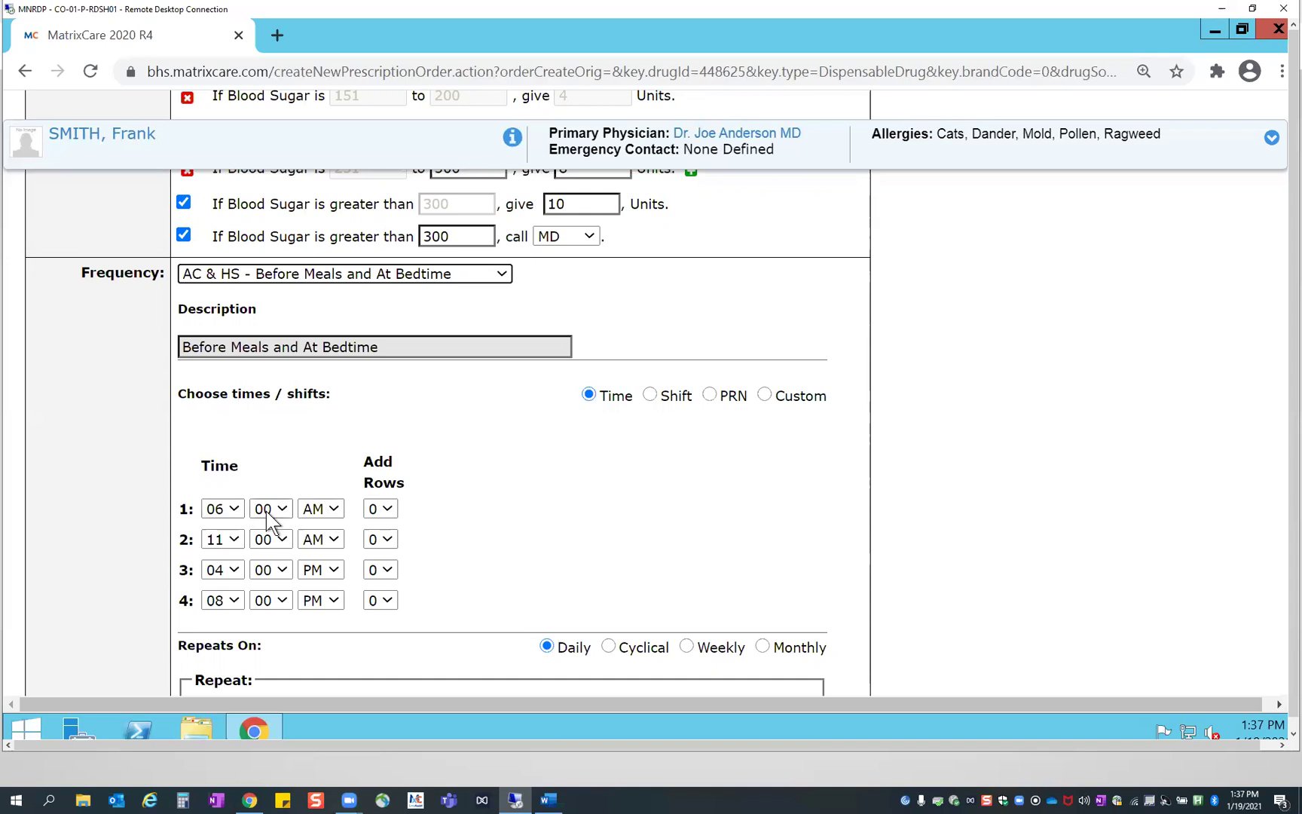
left_click(241, 508)
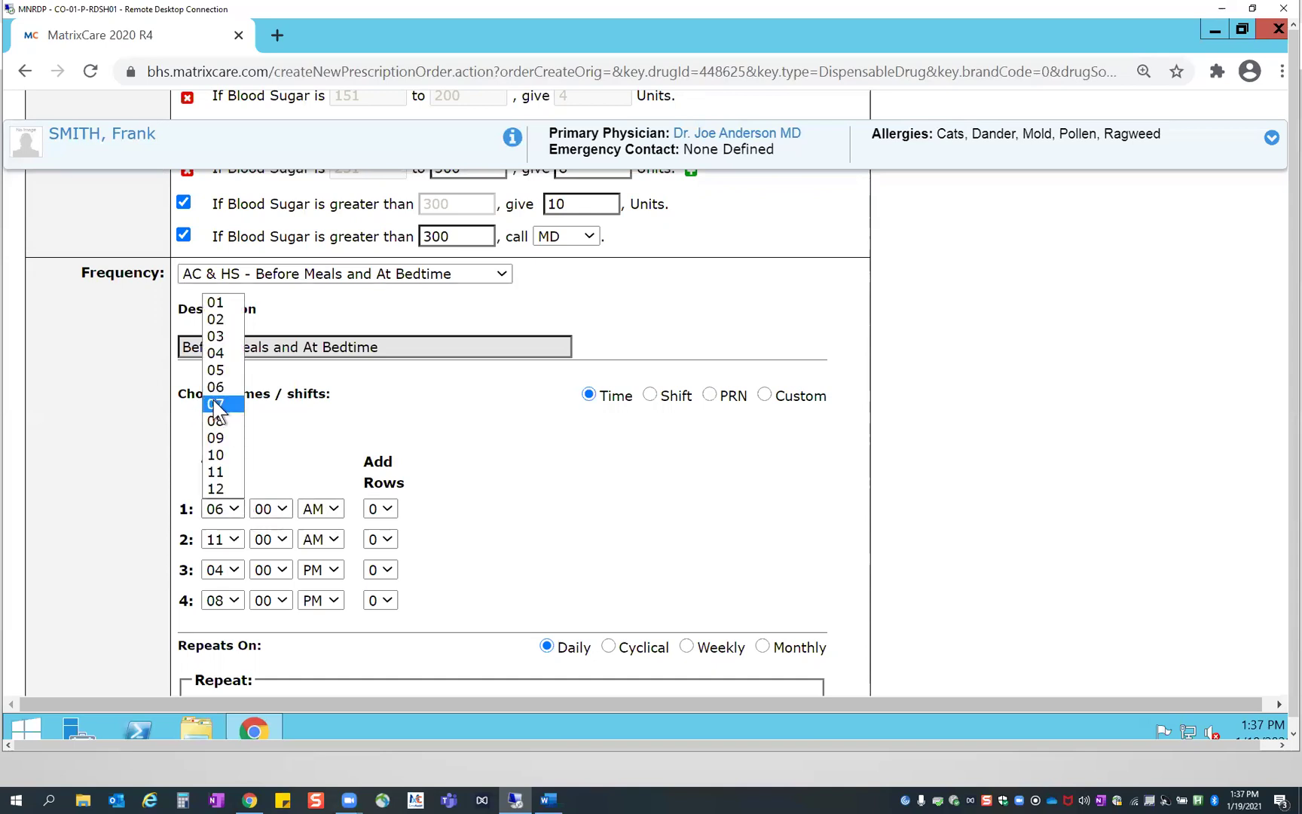
left_click(216, 404)
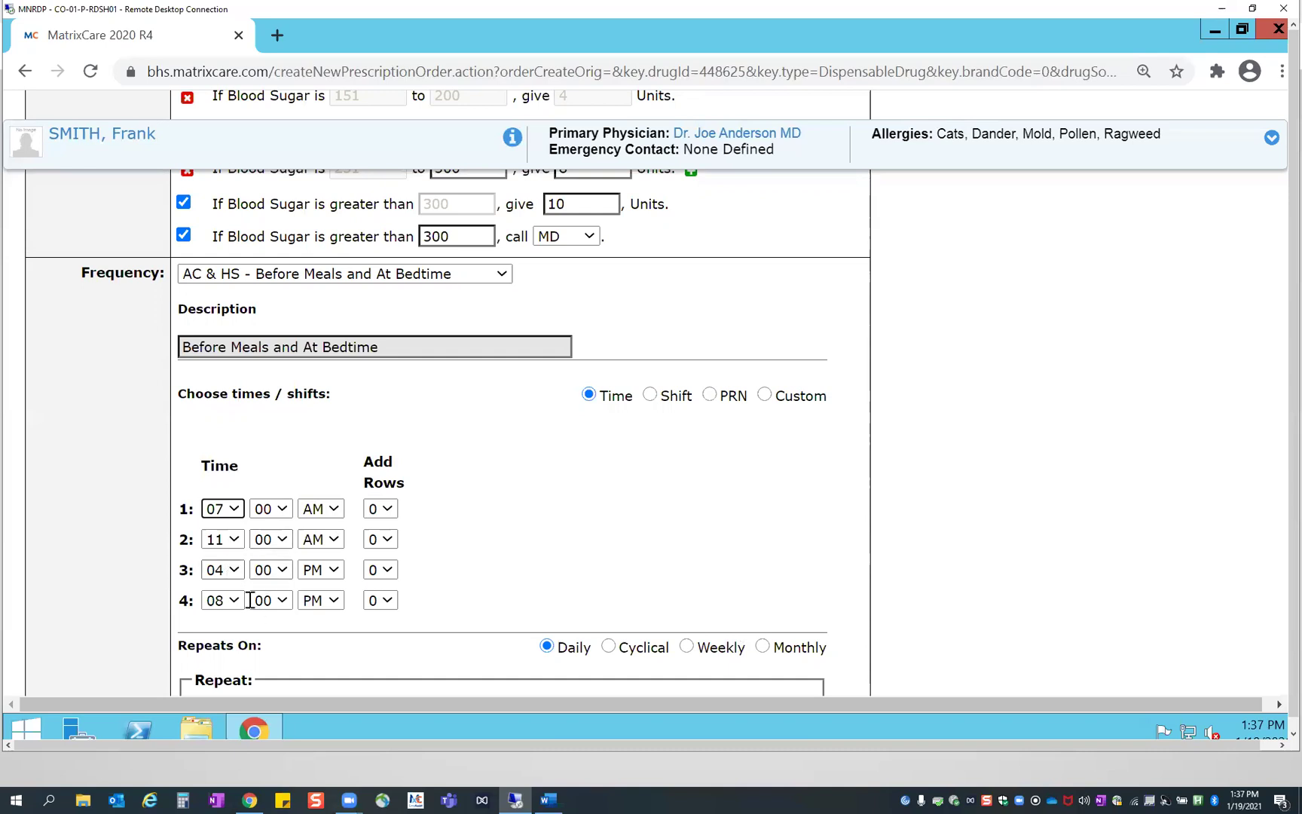
left_click(281, 601)
left_click(281, 653)
left_click(612, 479)
Enter "Give per sliding scale" as the order's special instructions
scroll(1032, 635, "down", 1)
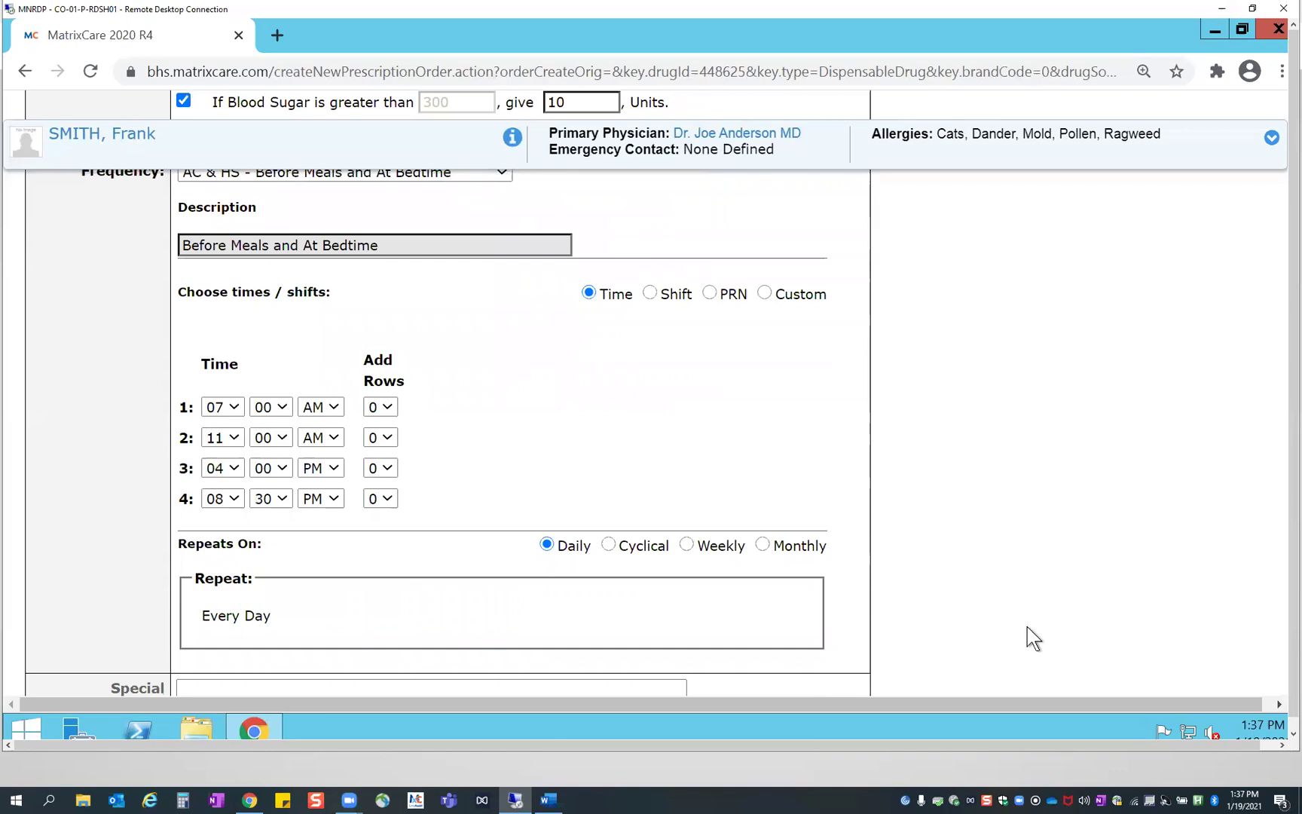
scroll(1028, 627, "down", 1)
left_click(214, 586)
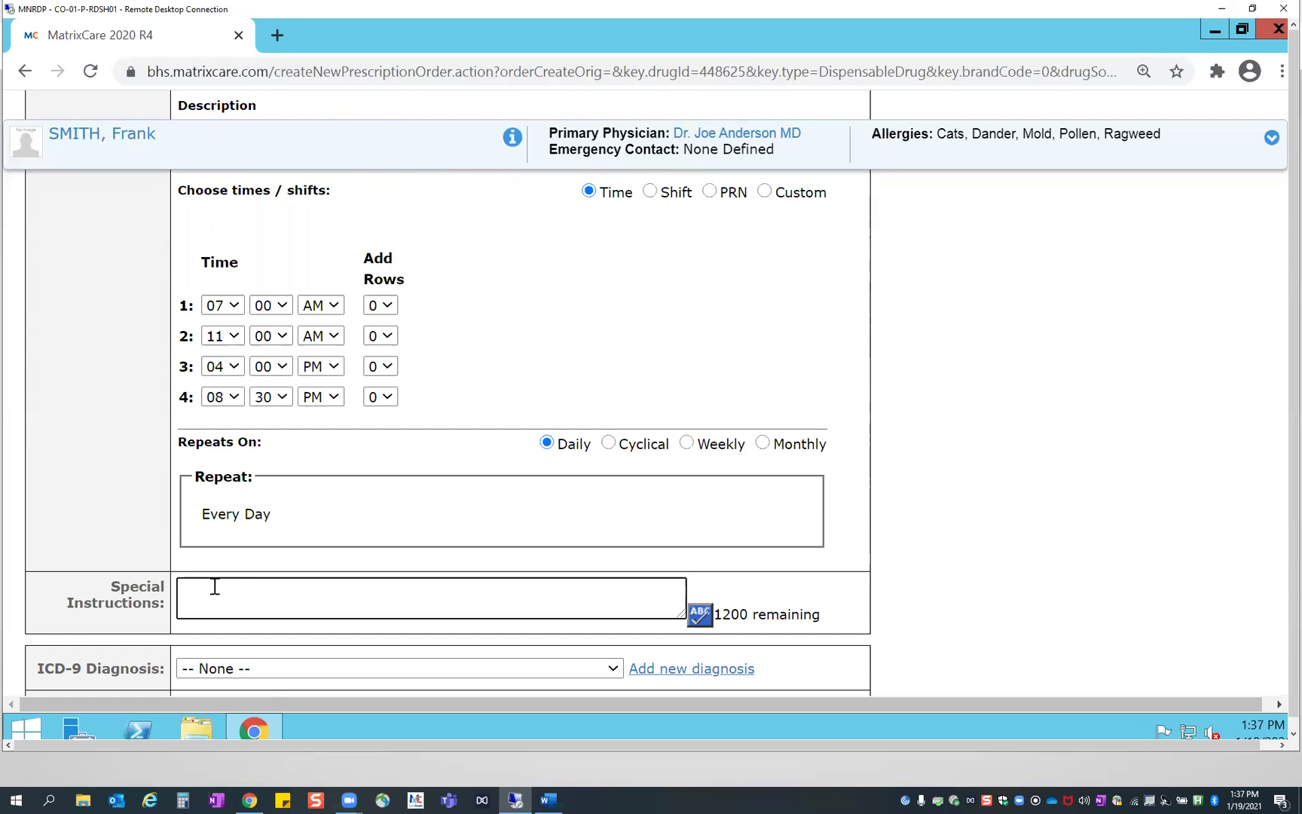
type("Give")
key("BackSpace")
key("BackSpace")
type("per sliding scale,")
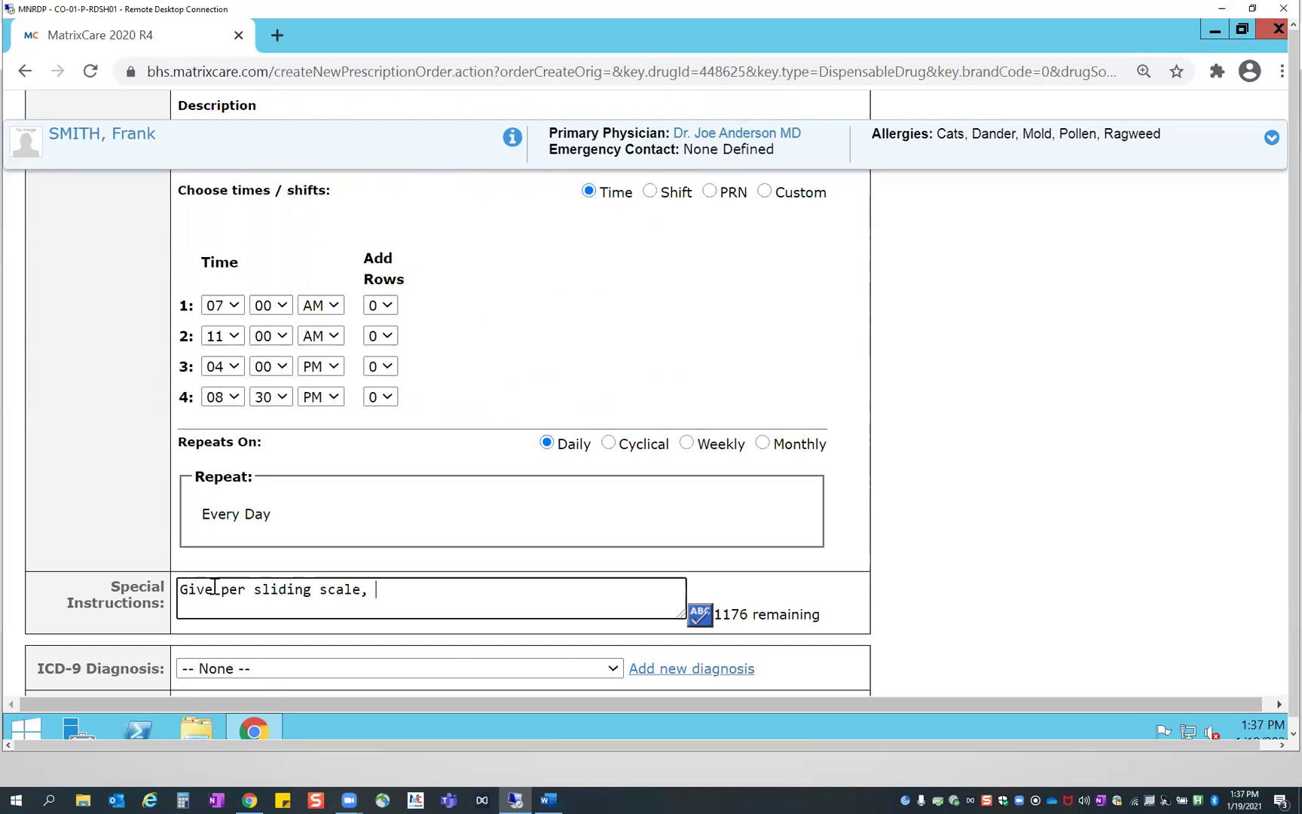
left_click(251, 588)
key("Delete")
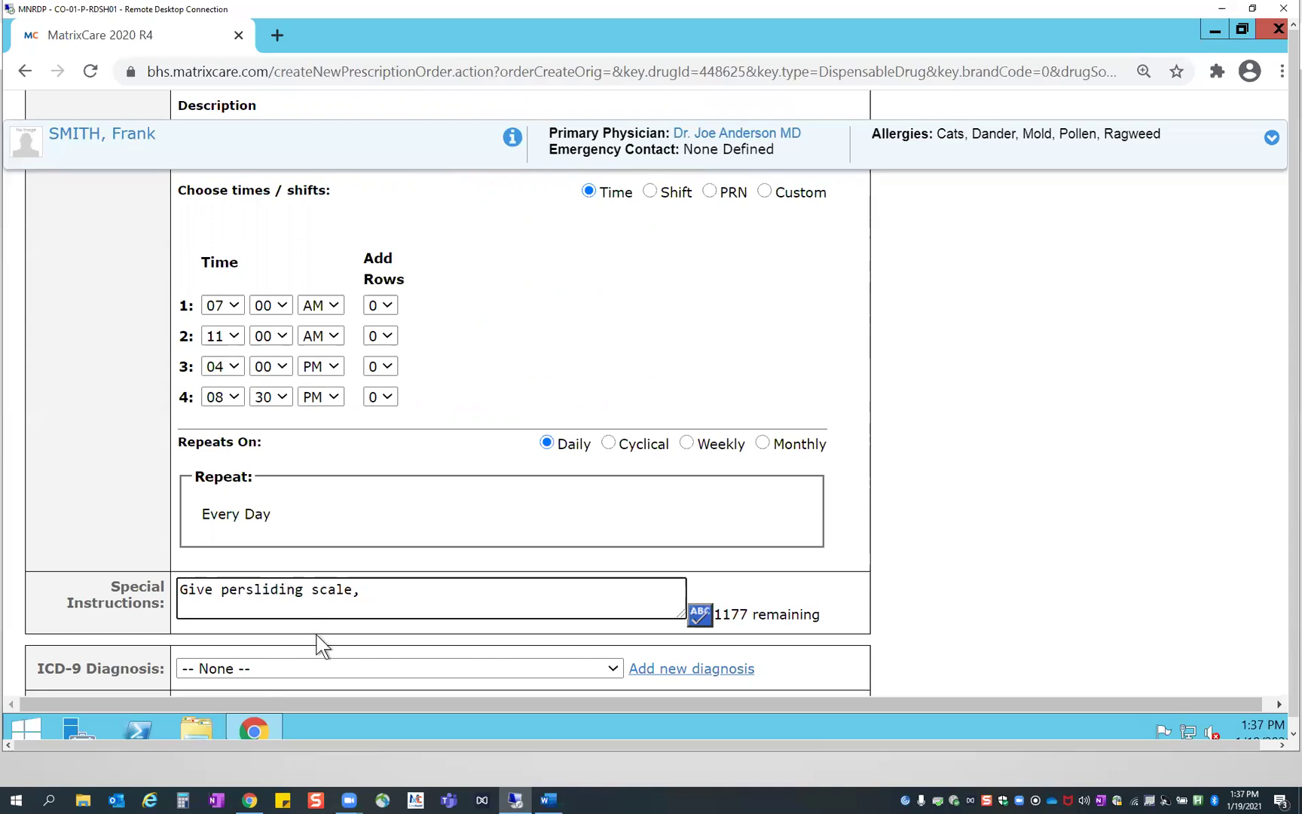
left_click(382, 591)
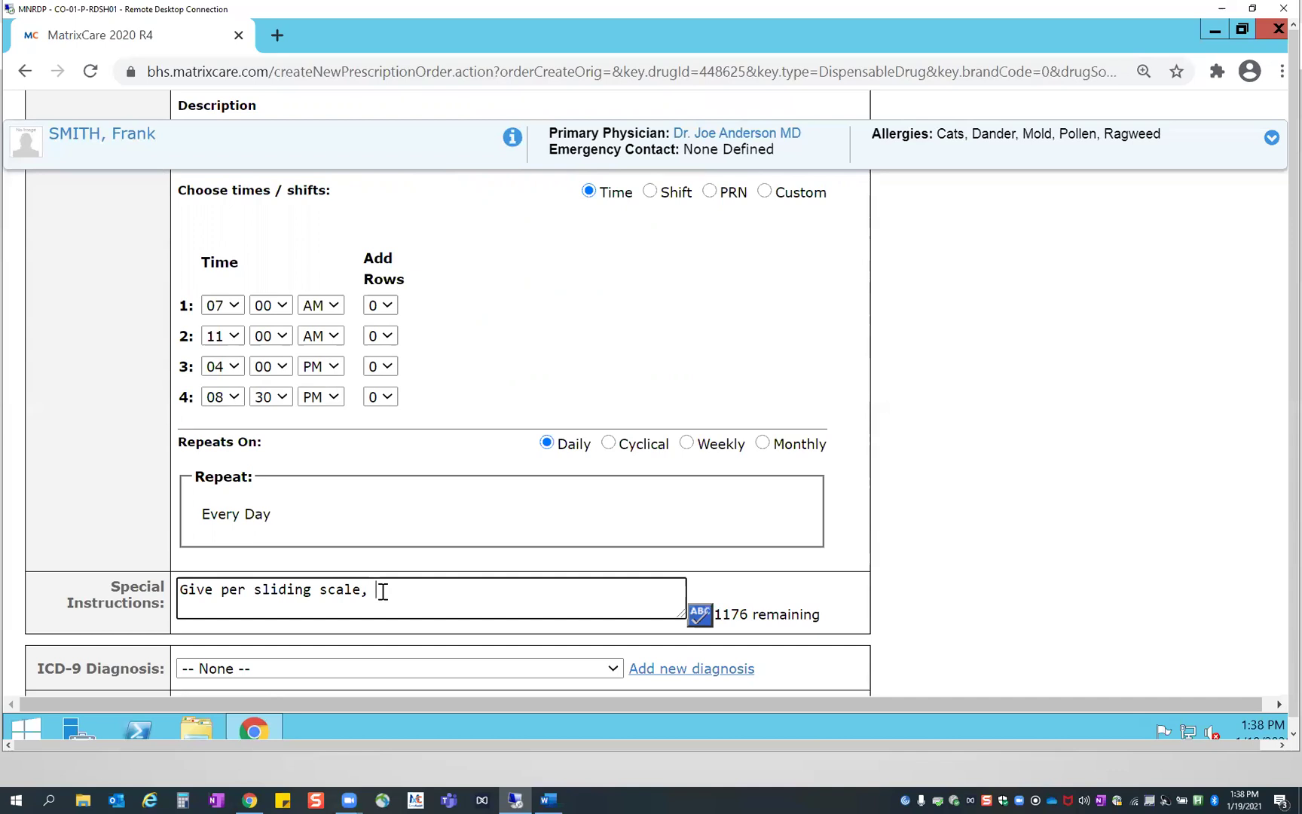
key("BackSpace")
key("BackSpace")
left_click(1025, 559)
Set the order's ICD-10 diagnosis to E08.21 - Diabetes mellitus due to underlying condition with diabetic nephropathy
scroll(1027, 569, "up", 3)
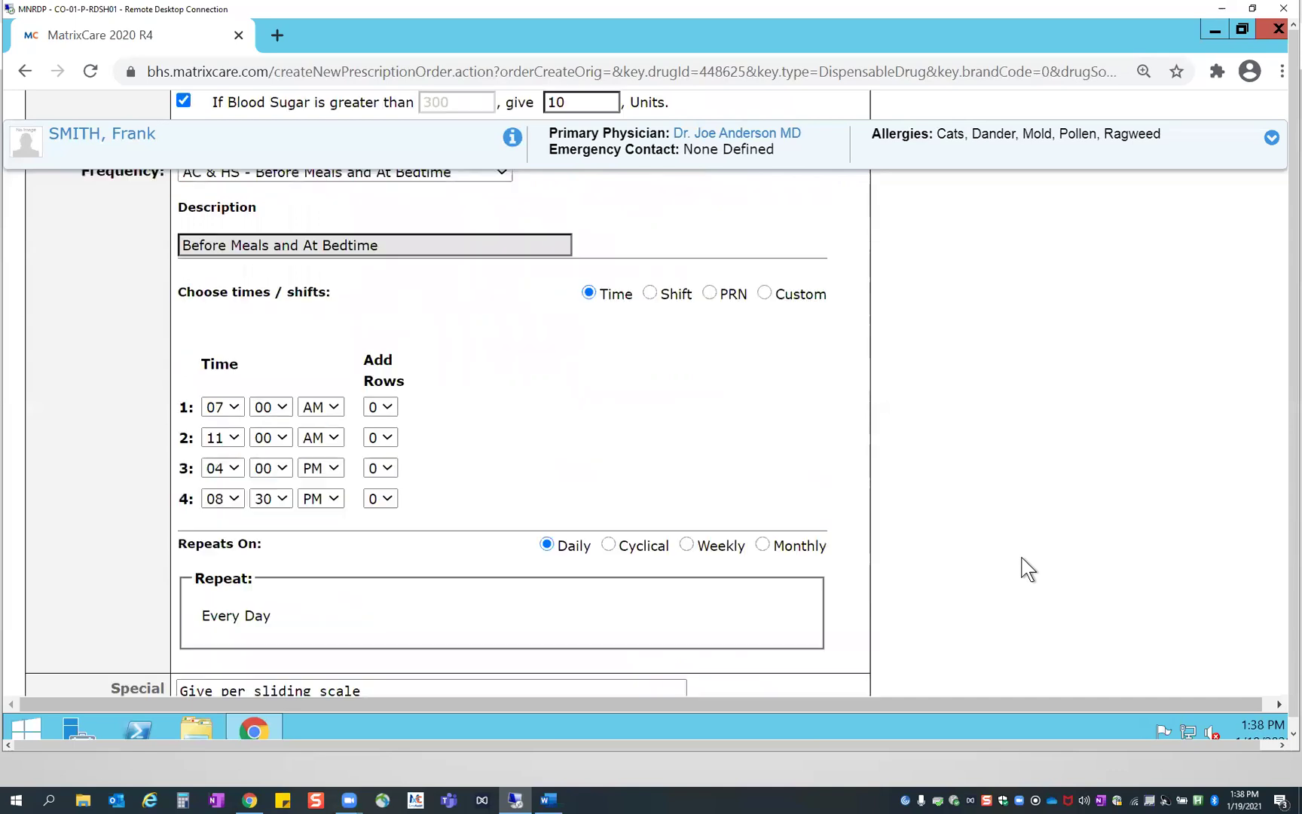
scroll(1027, 569, "up", 1)
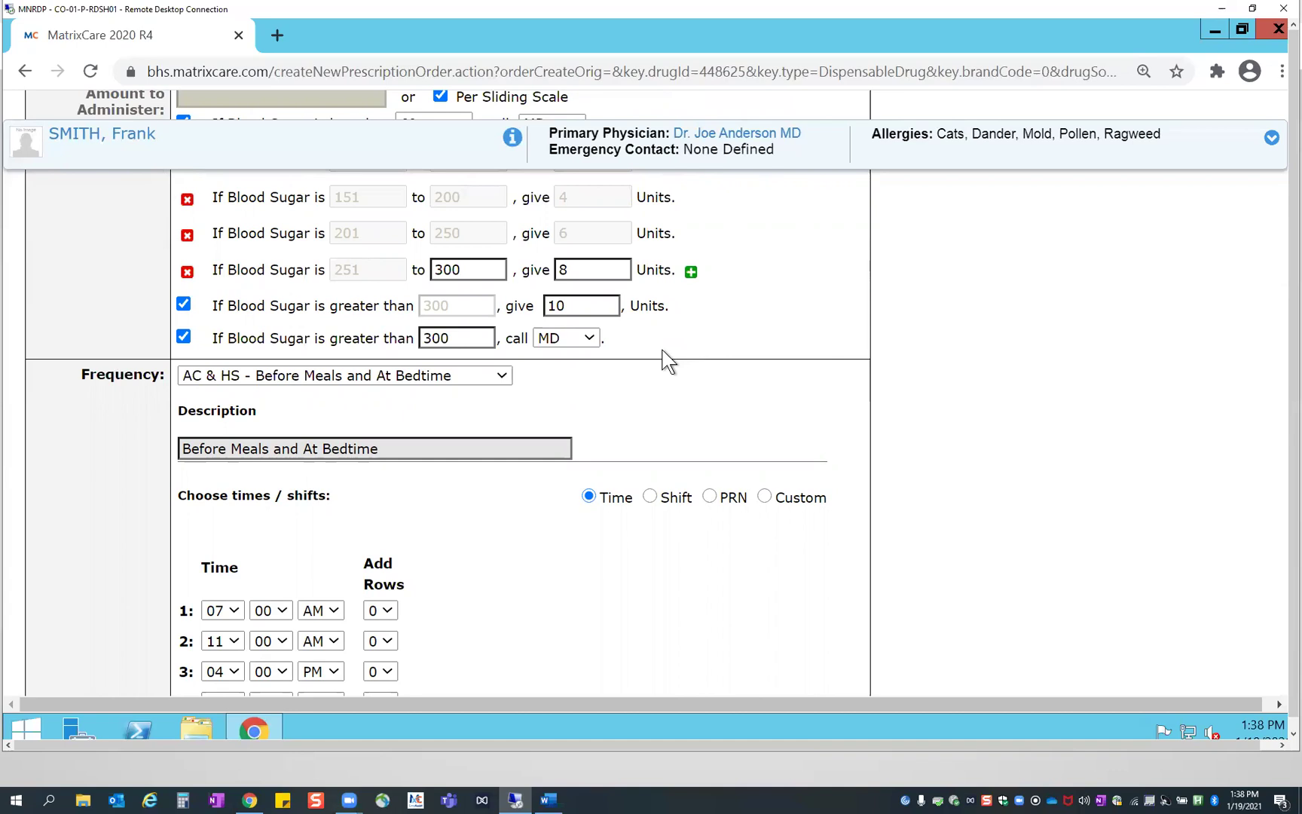
scroll(842, 546, "down", 3)
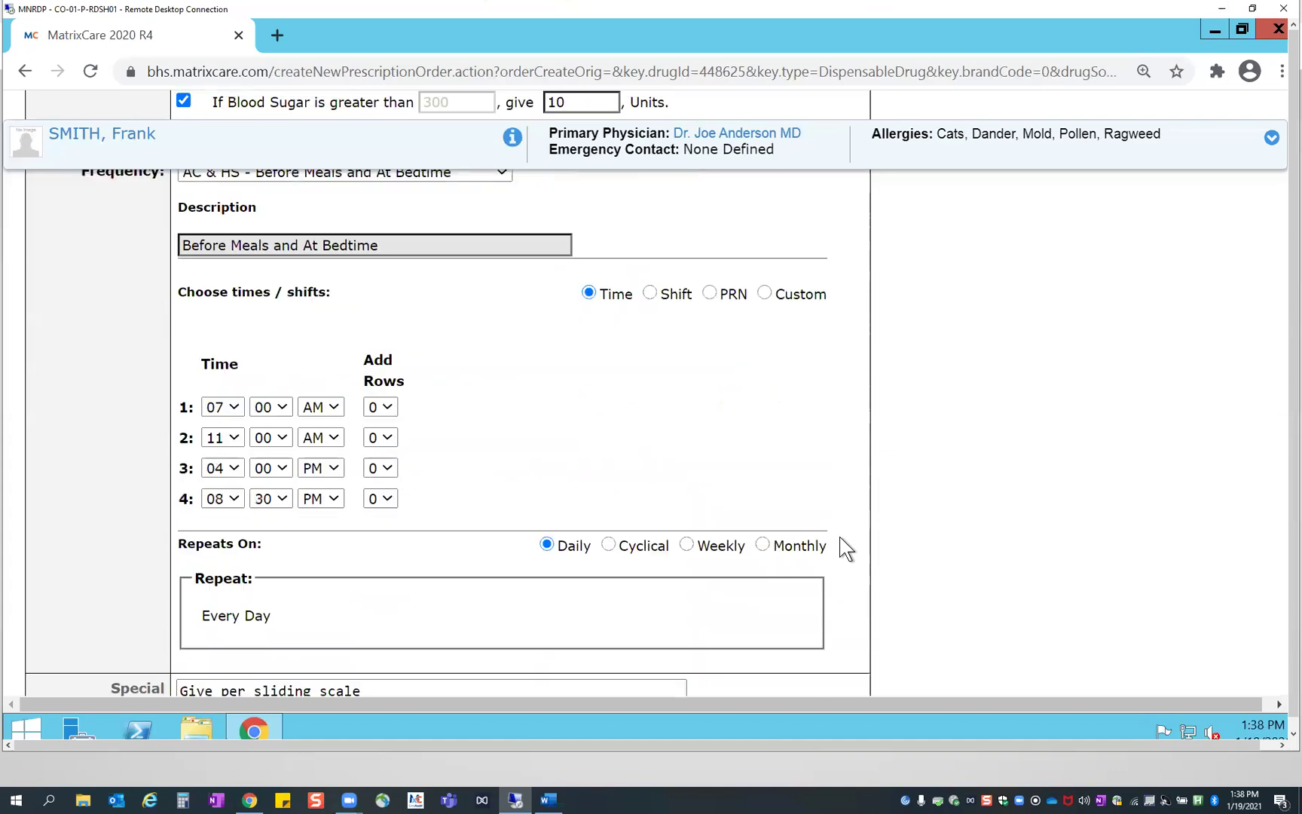
scroll(842, 546, "down", 3)
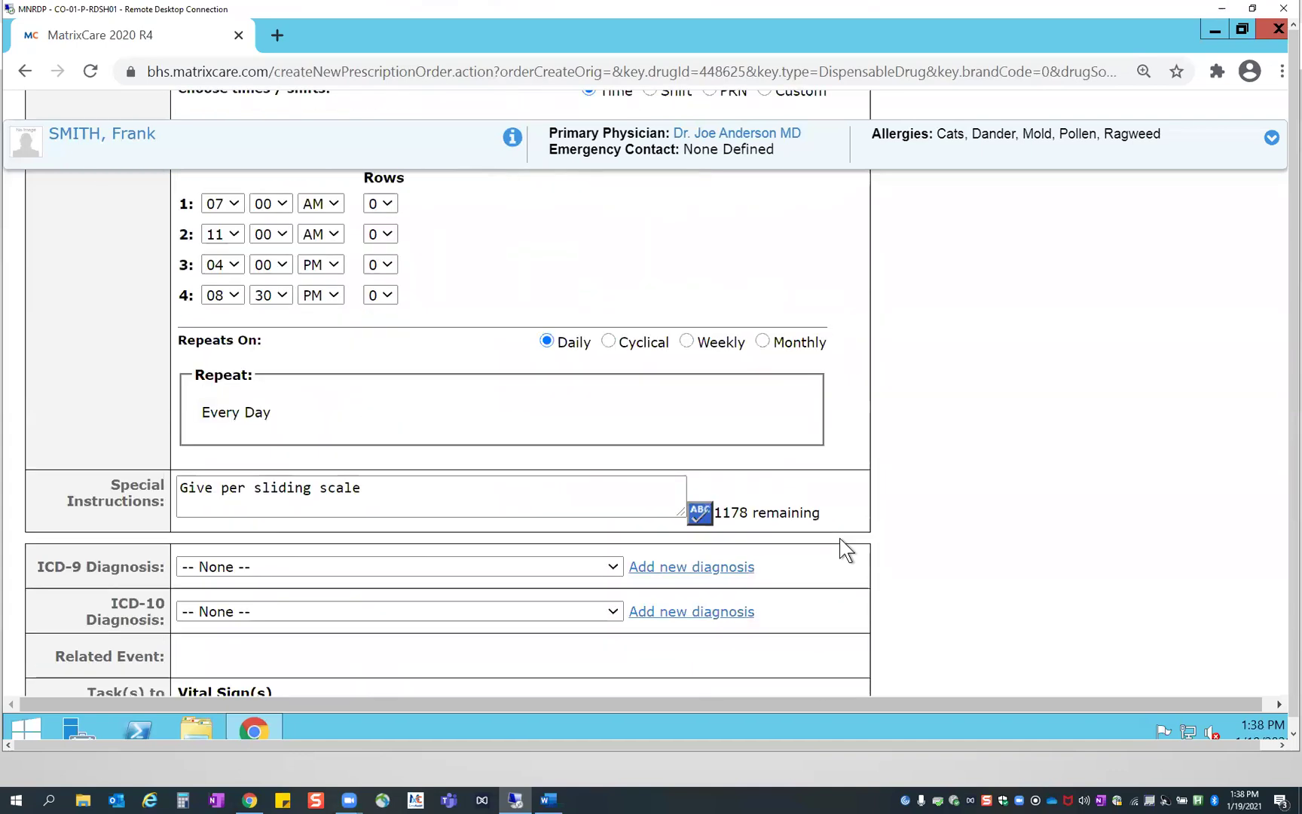
scroll(845, 548, "down", 3)
left_click(616, 407)
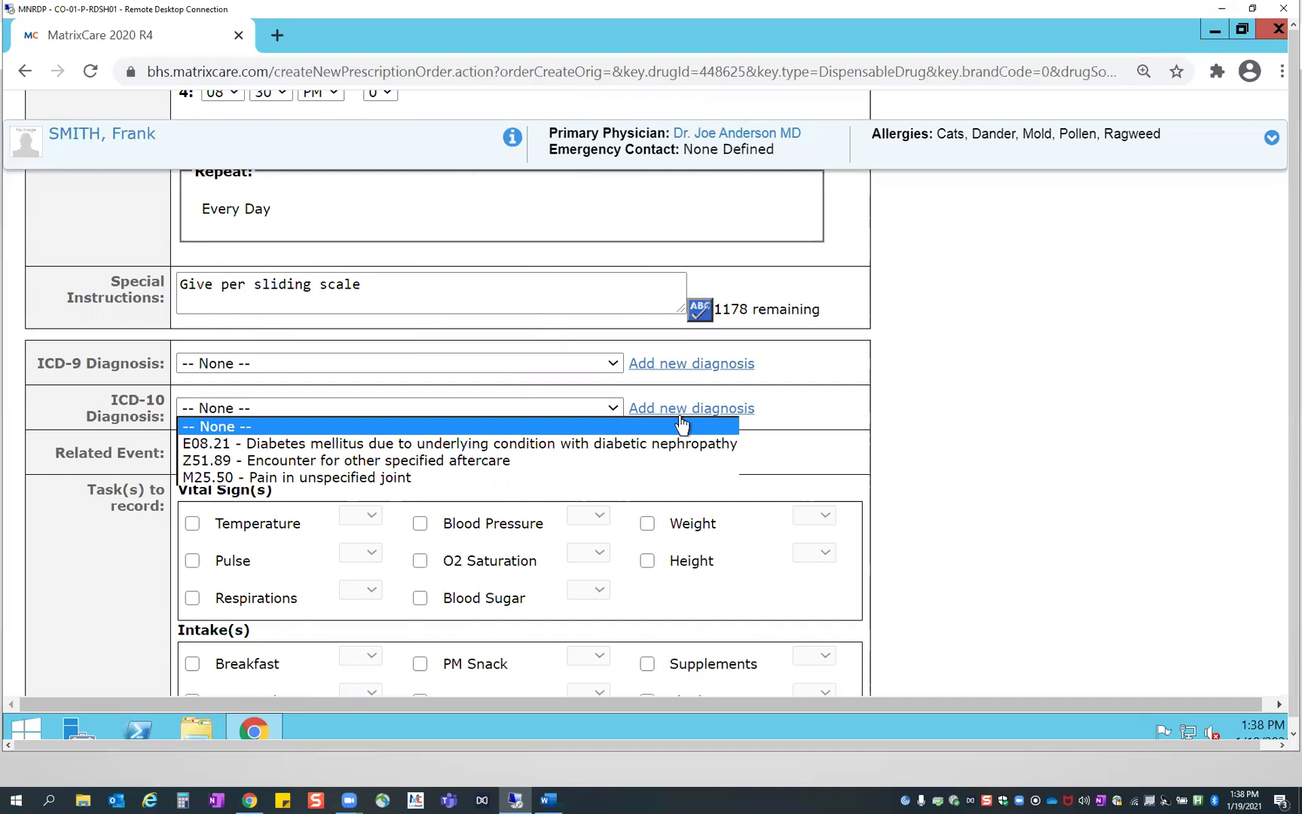
left_click(779, 410)
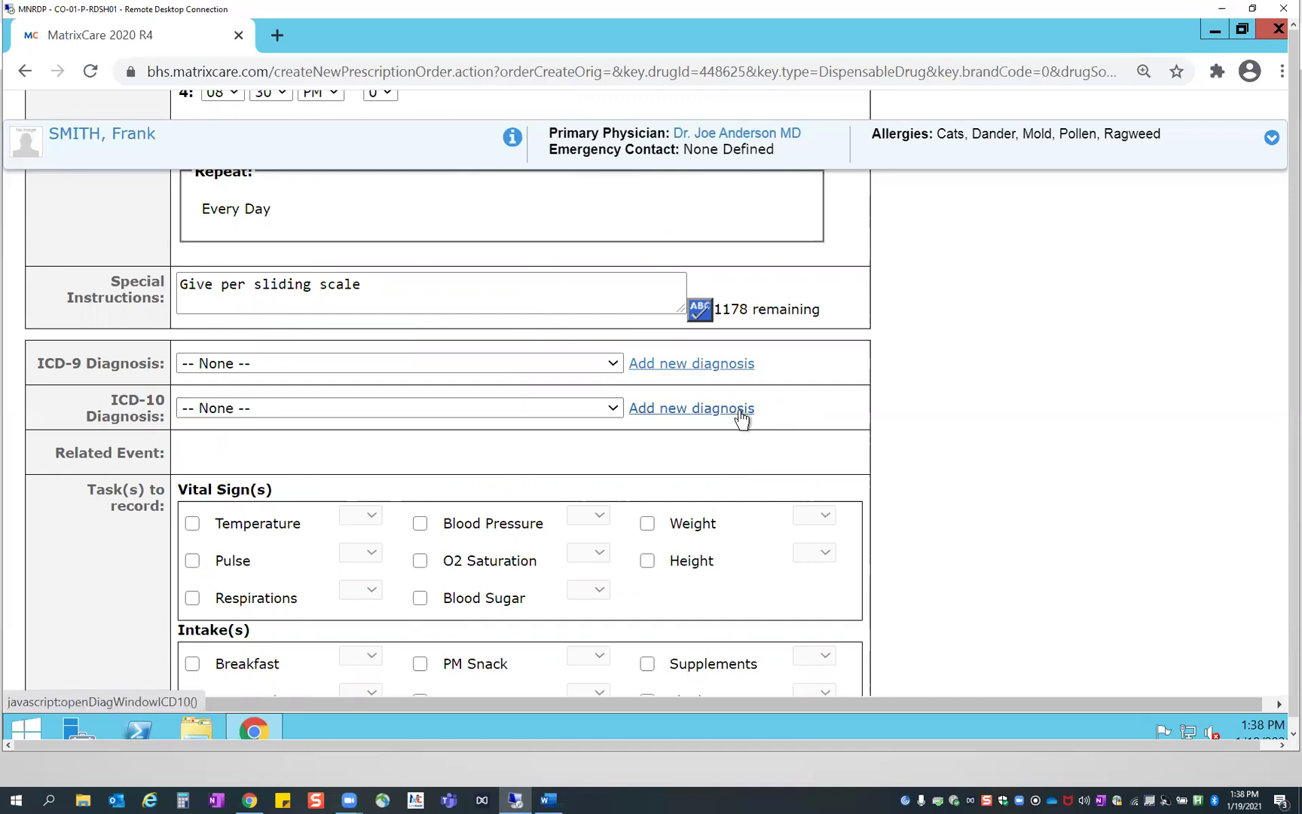
left_click(742, 415)
left_click(604, 401)
left_click(367, 445)
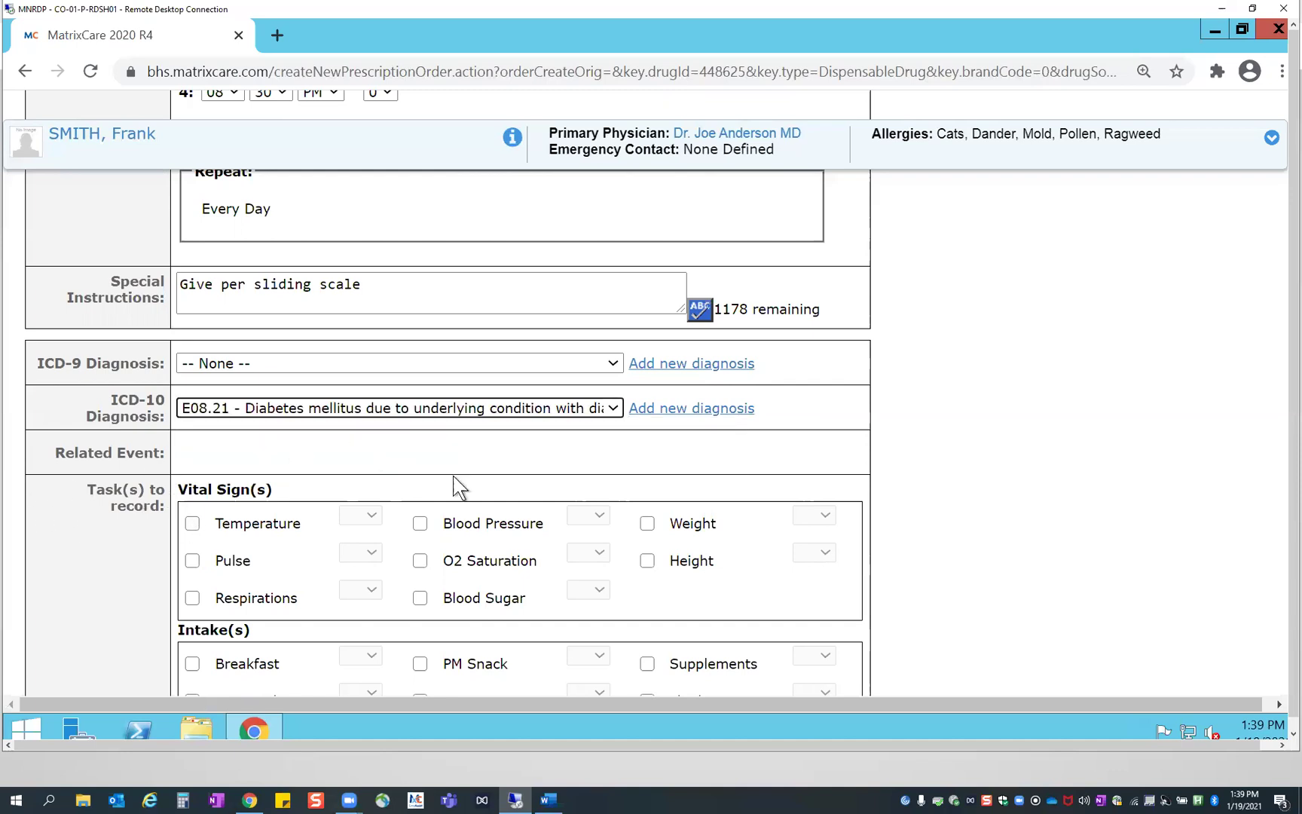
Add Blood Sugar under vital signs and Site under med notes as tasks to record with the order
scroll(993, 464, "down", 1)
scroll(1000, 482, "down", 2)
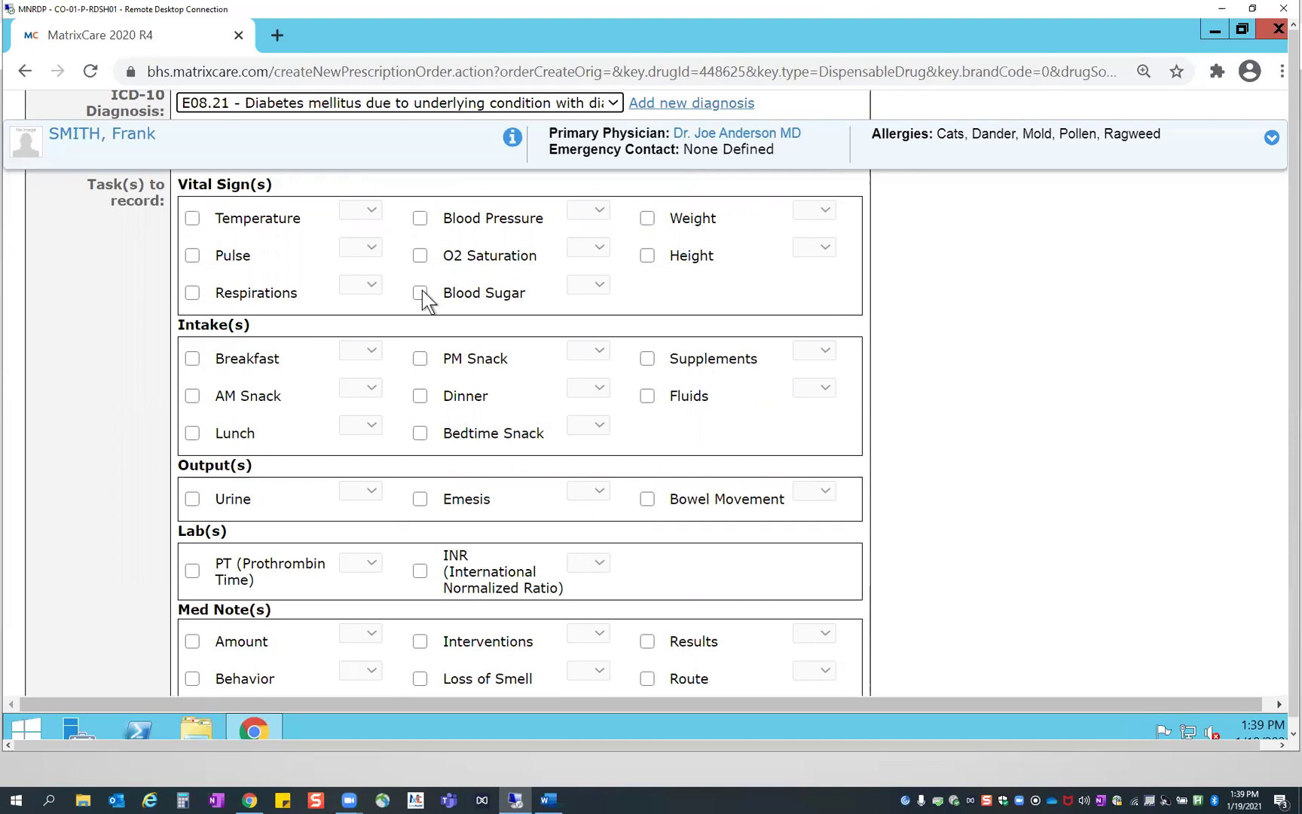
left_click(526, 291)
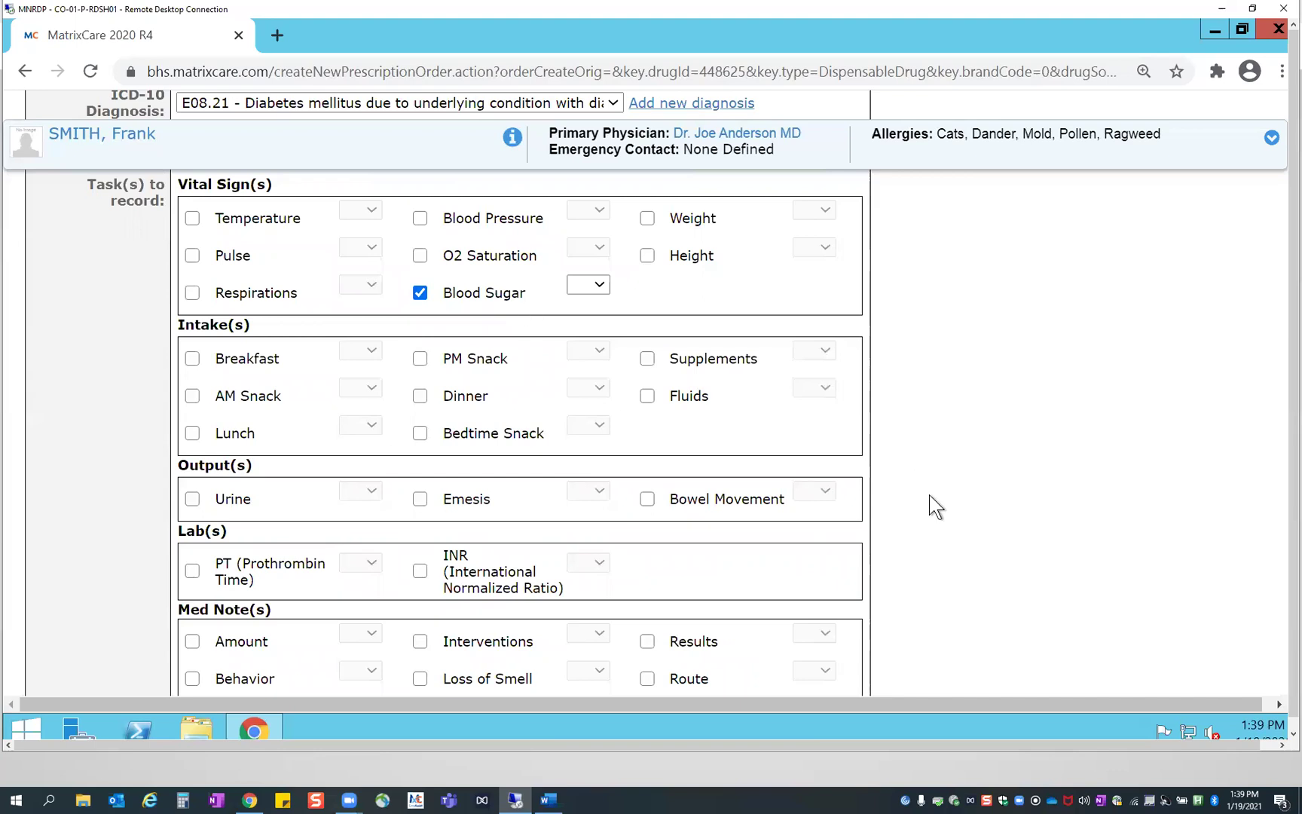
scroll(929, 494, "down", 1)
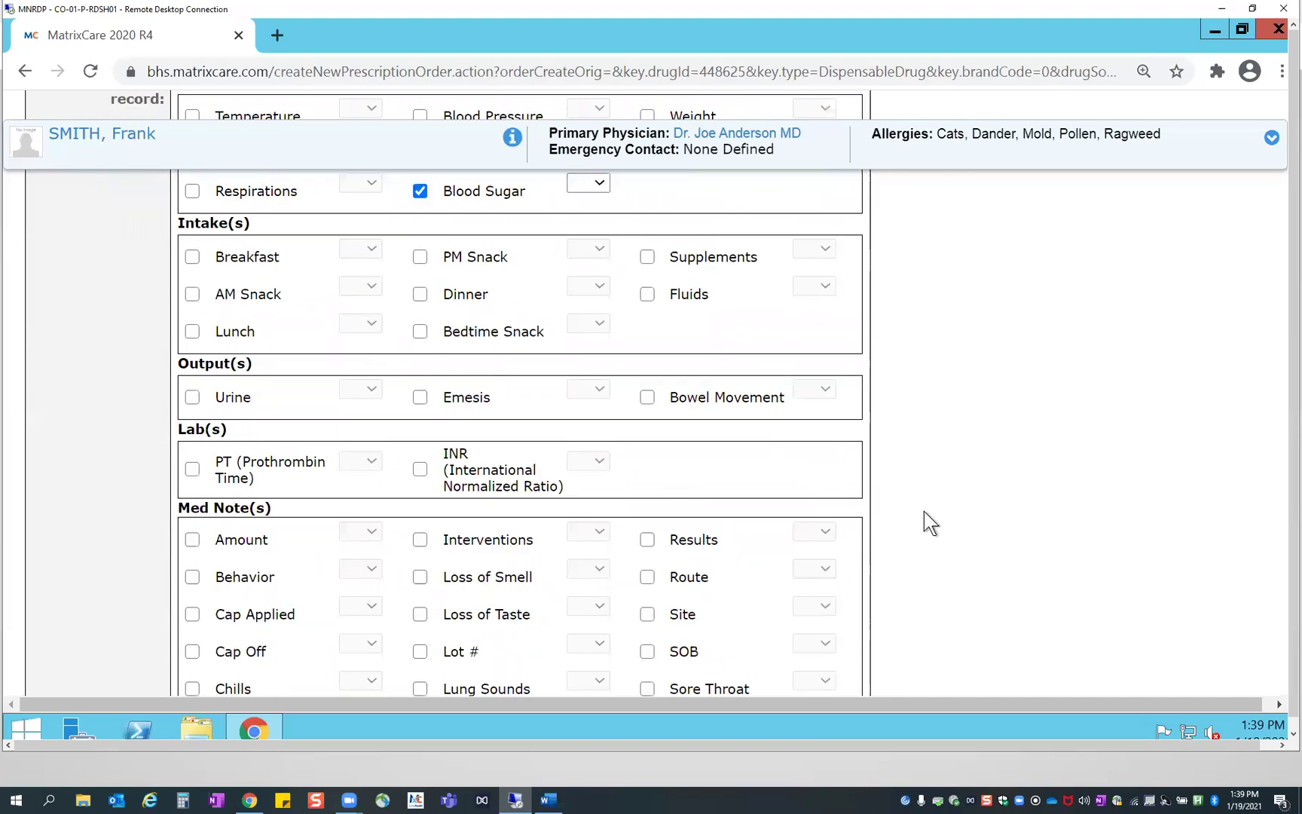
scroll(923, 511, "down", 1)
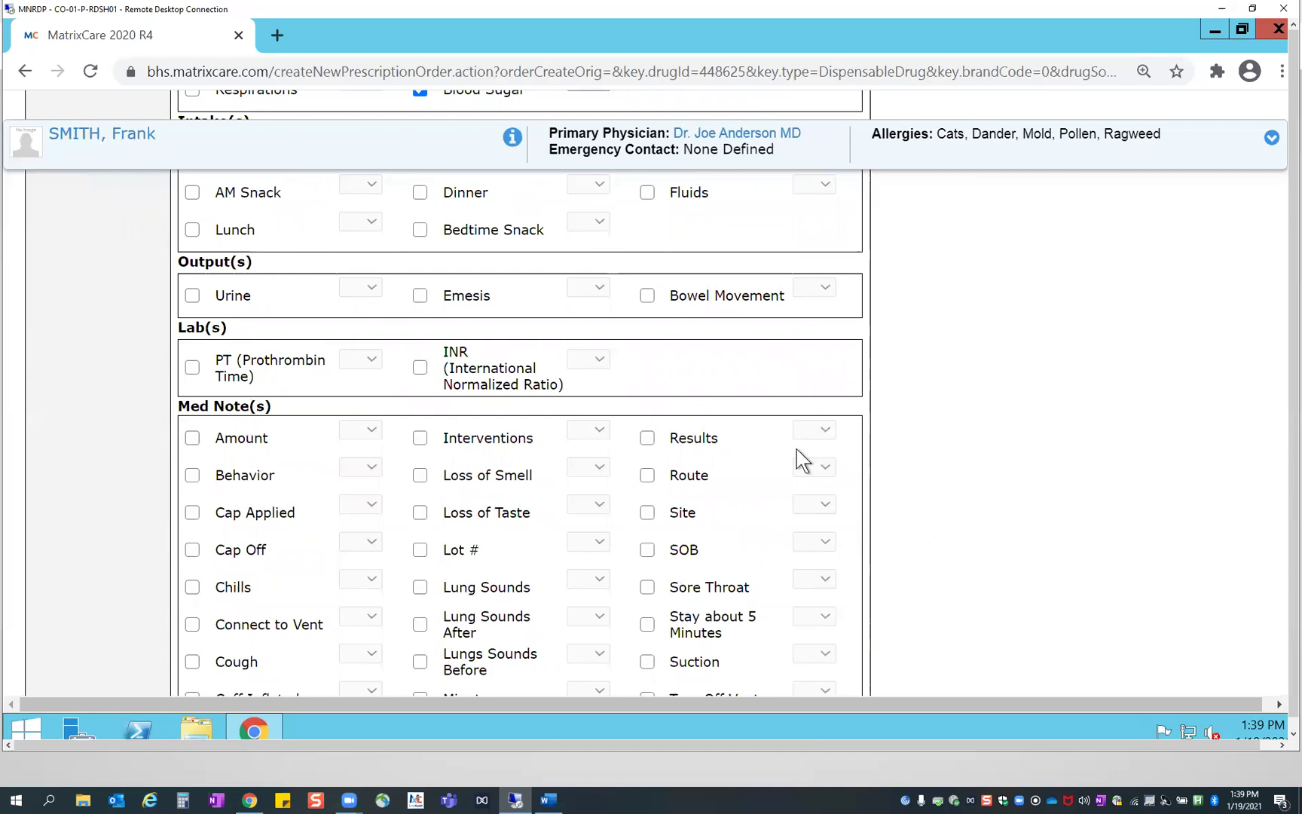
left_click(647, 513)
Review the order's sliding scale, administration times, diagnosis and selected tasks to record
scroll(992, 561, "up", 3)
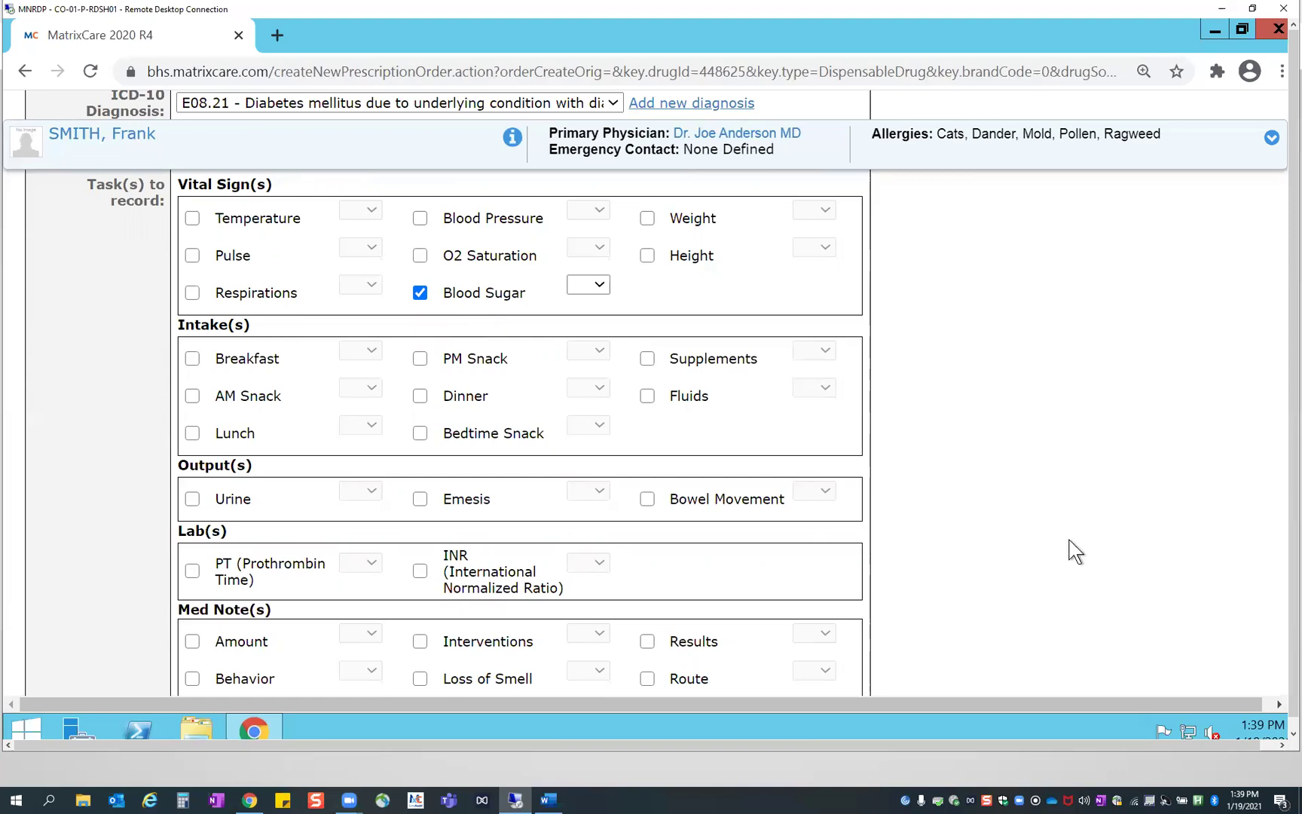
scroll(1049, 551, "up", 15)
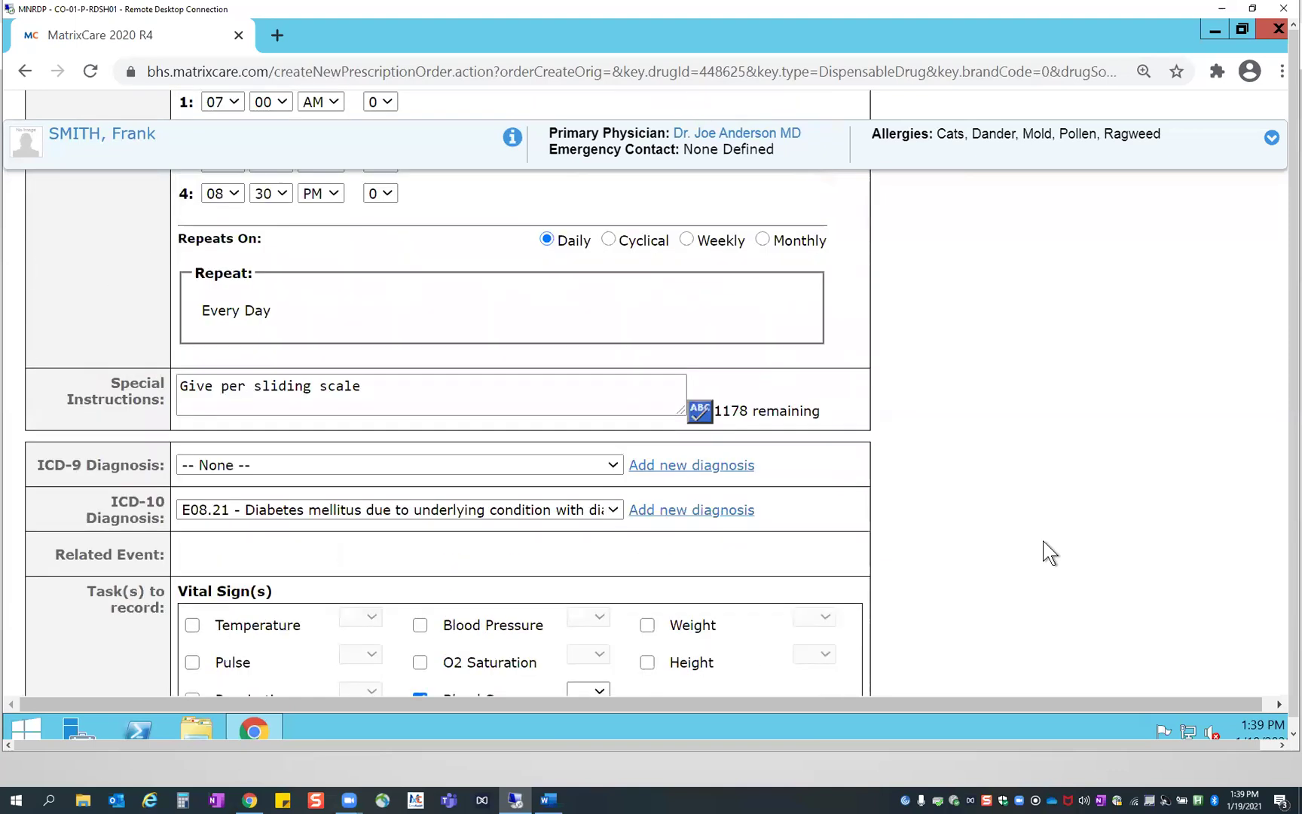
scroll(1039, 544, "up", 3)
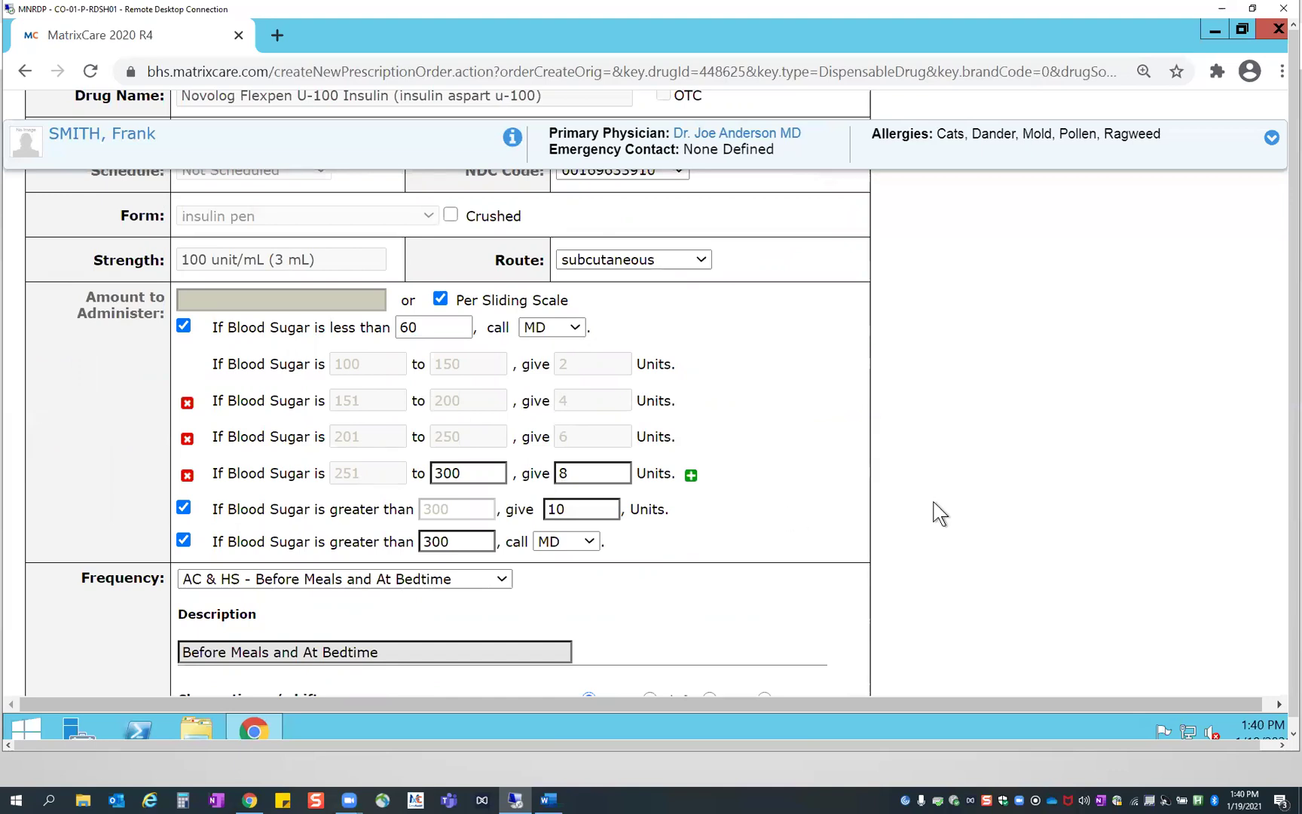
scroll(938, 512, "down", 15)
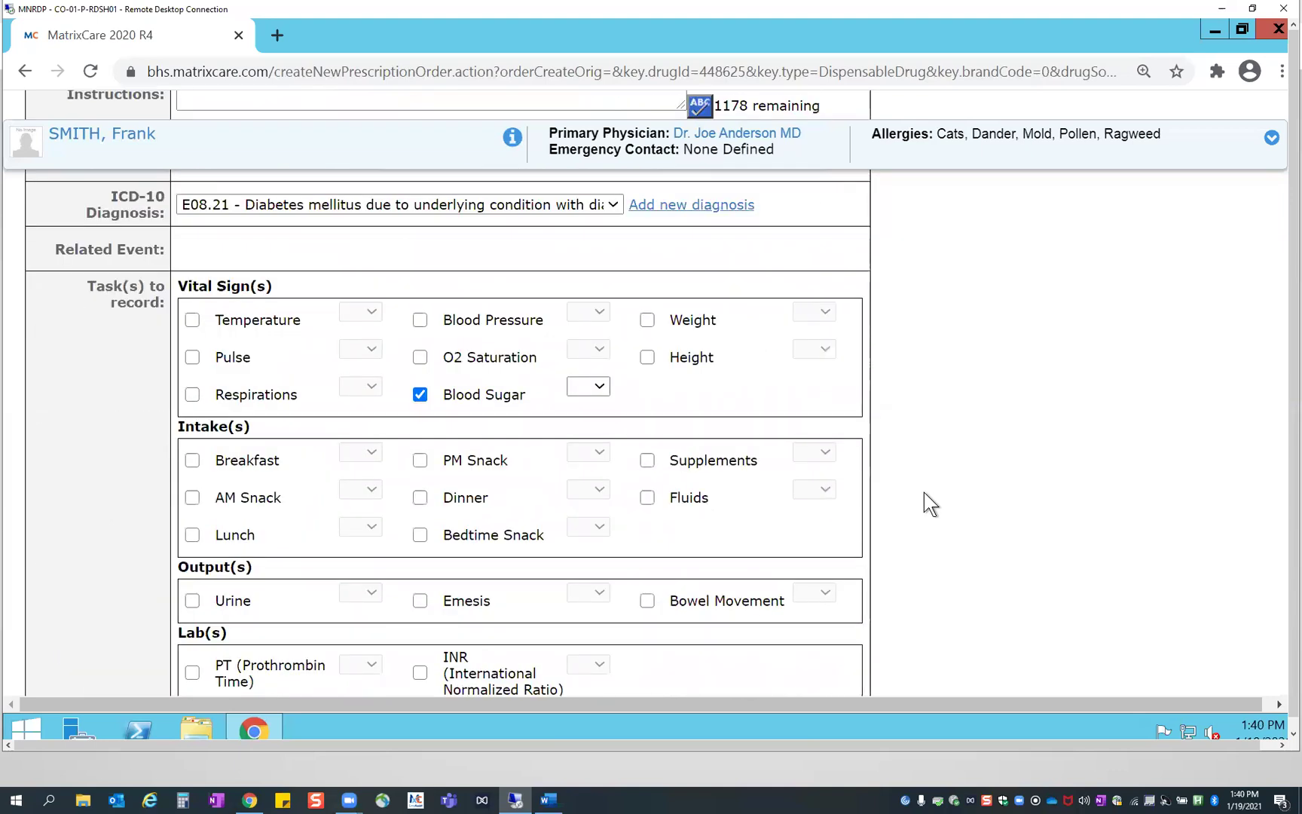
scroll(925, 497, "down", 1)
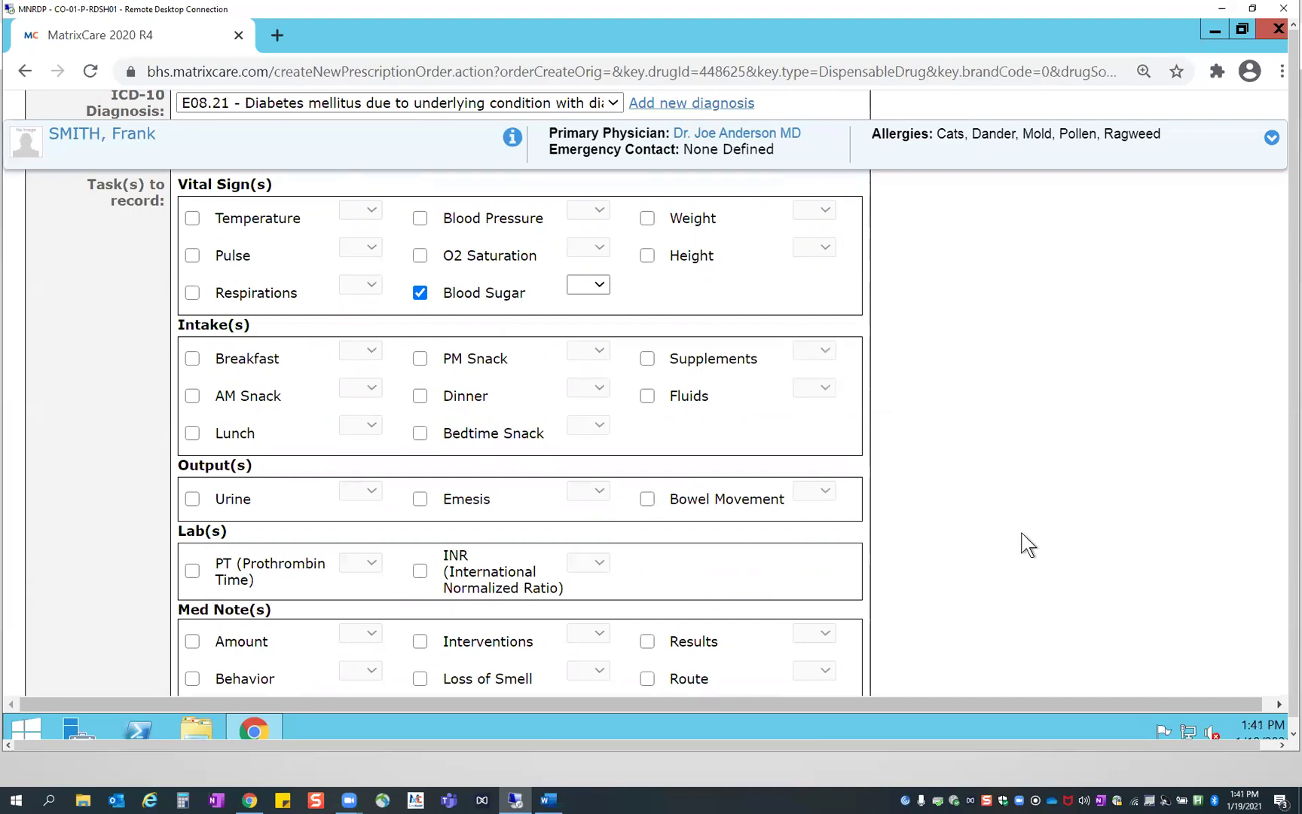
scroll(1021, 538, "down", 1)
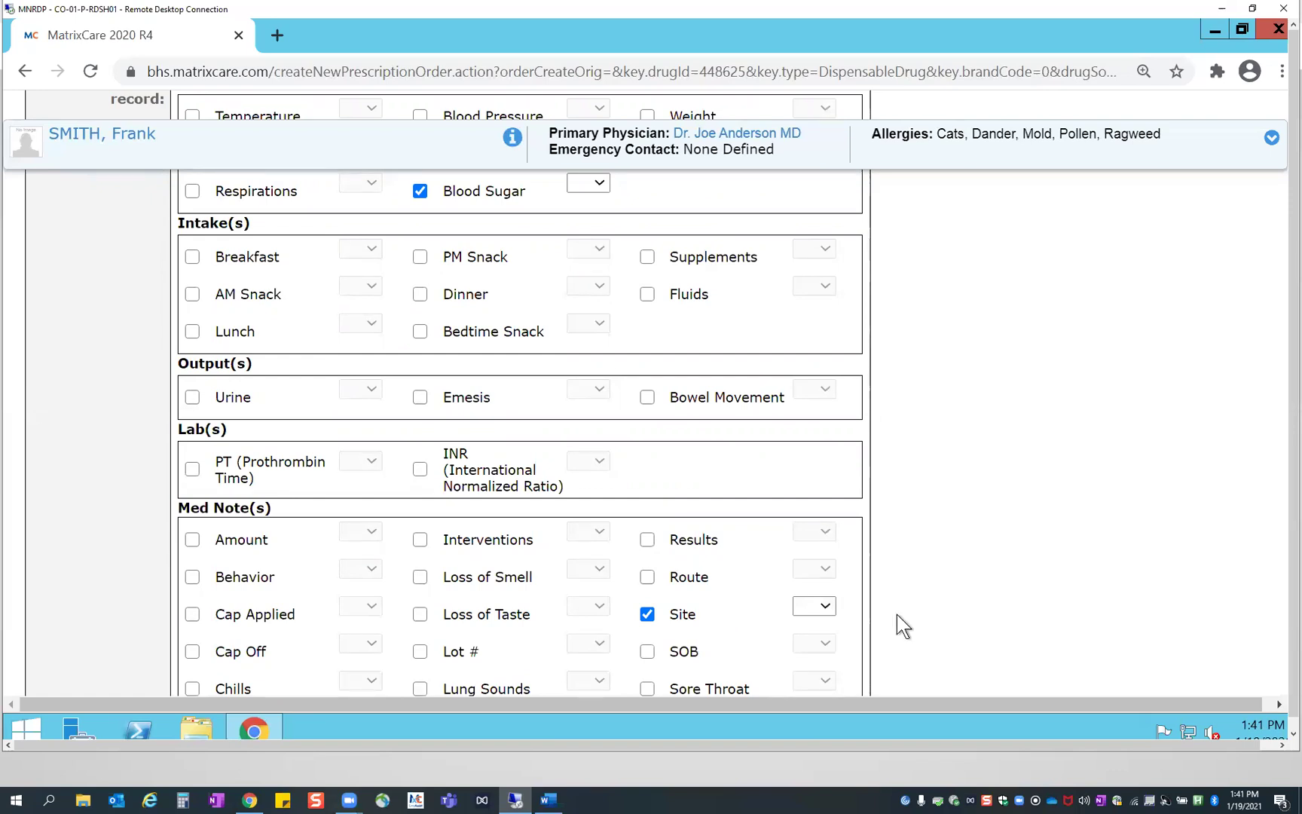
scroll(895, 614, "down", 1)
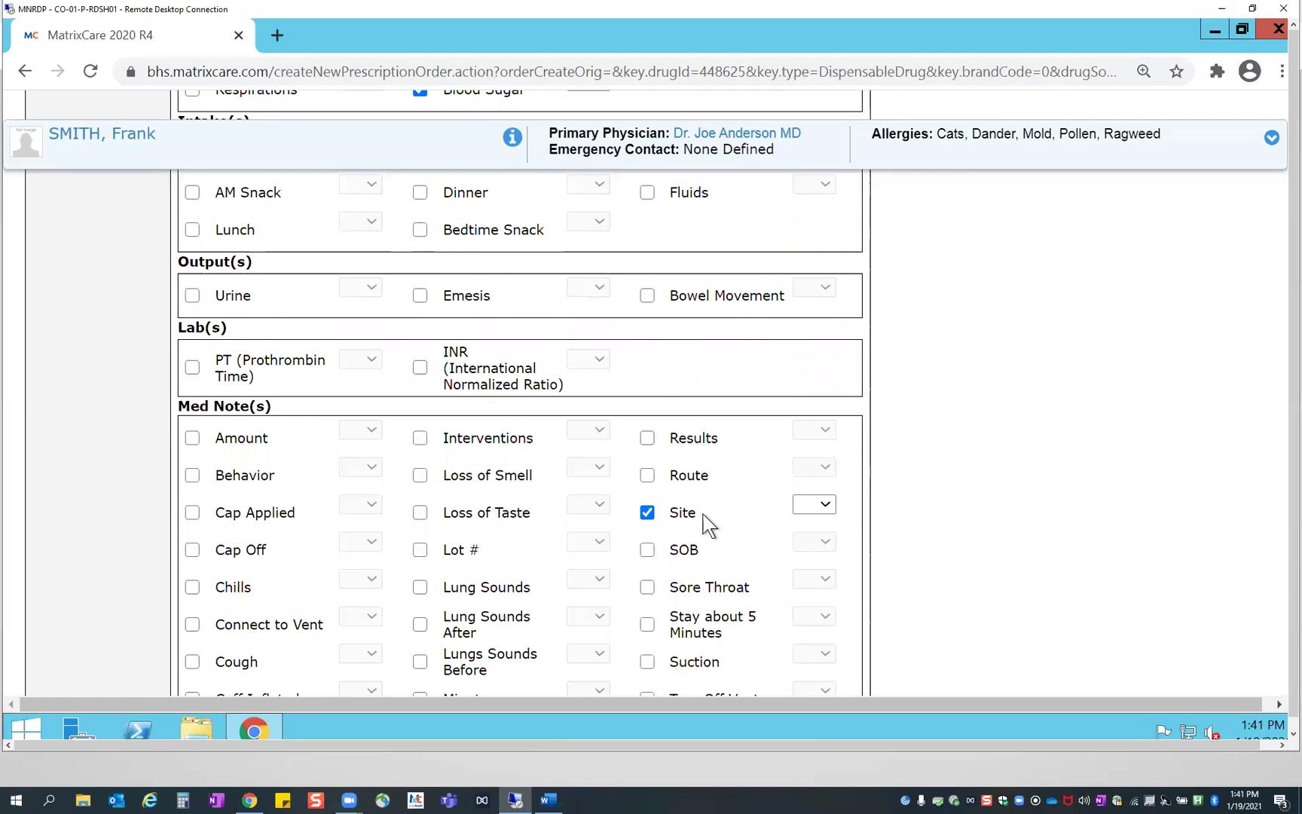
Examine the available flow sheet and ordering physician options, keeping the Medications flow sheet and the preselected physician
scroll(923, 520, "down", 5)
scroll(925, 519, "down", 4)
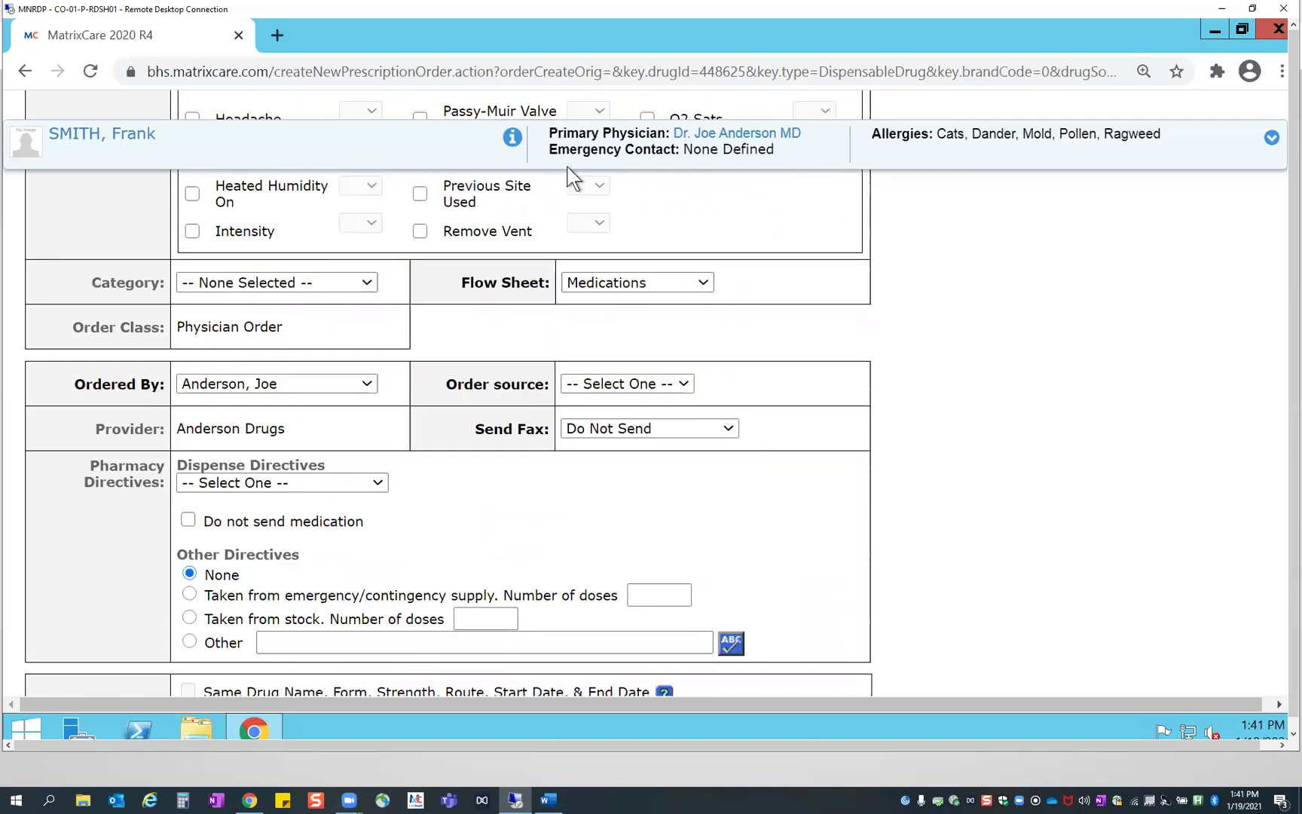
left_click(700, 284)
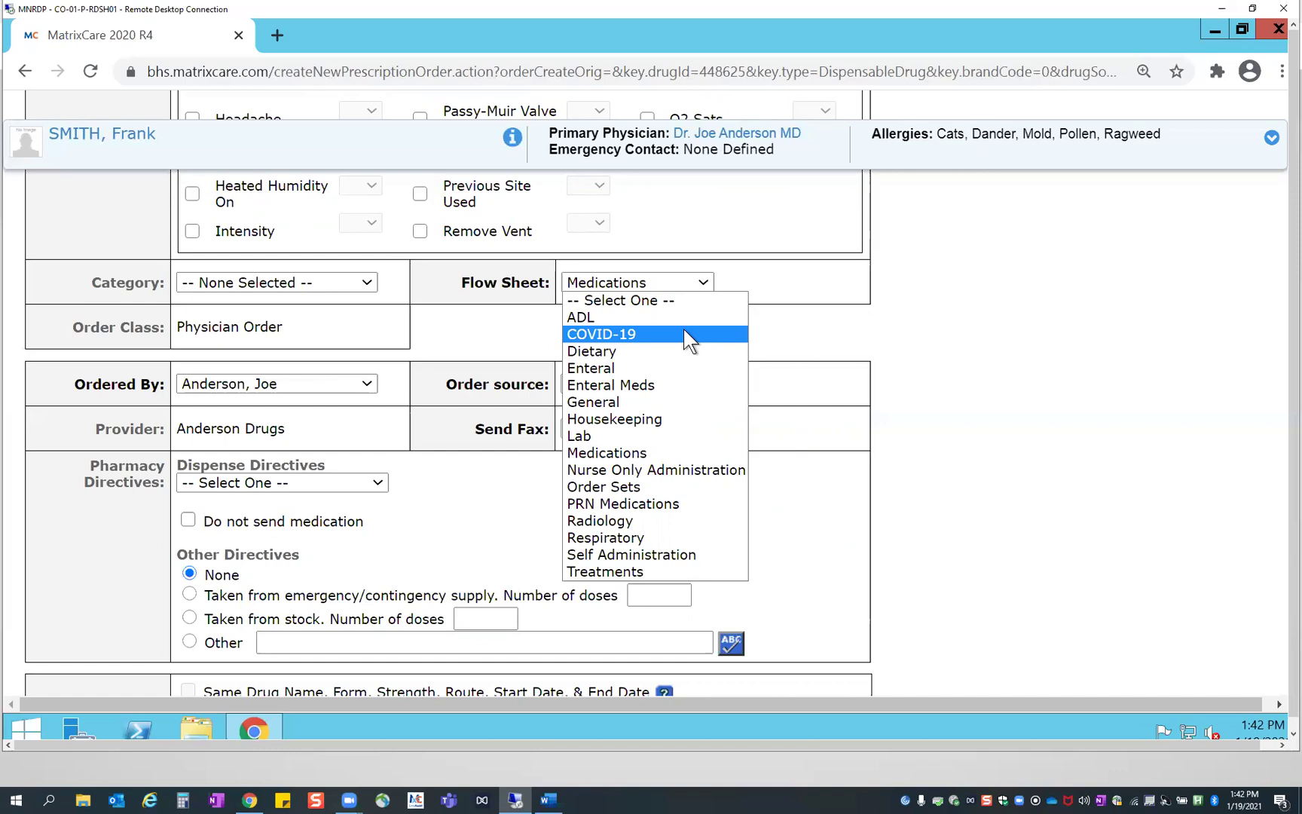
left_click(976, 335)
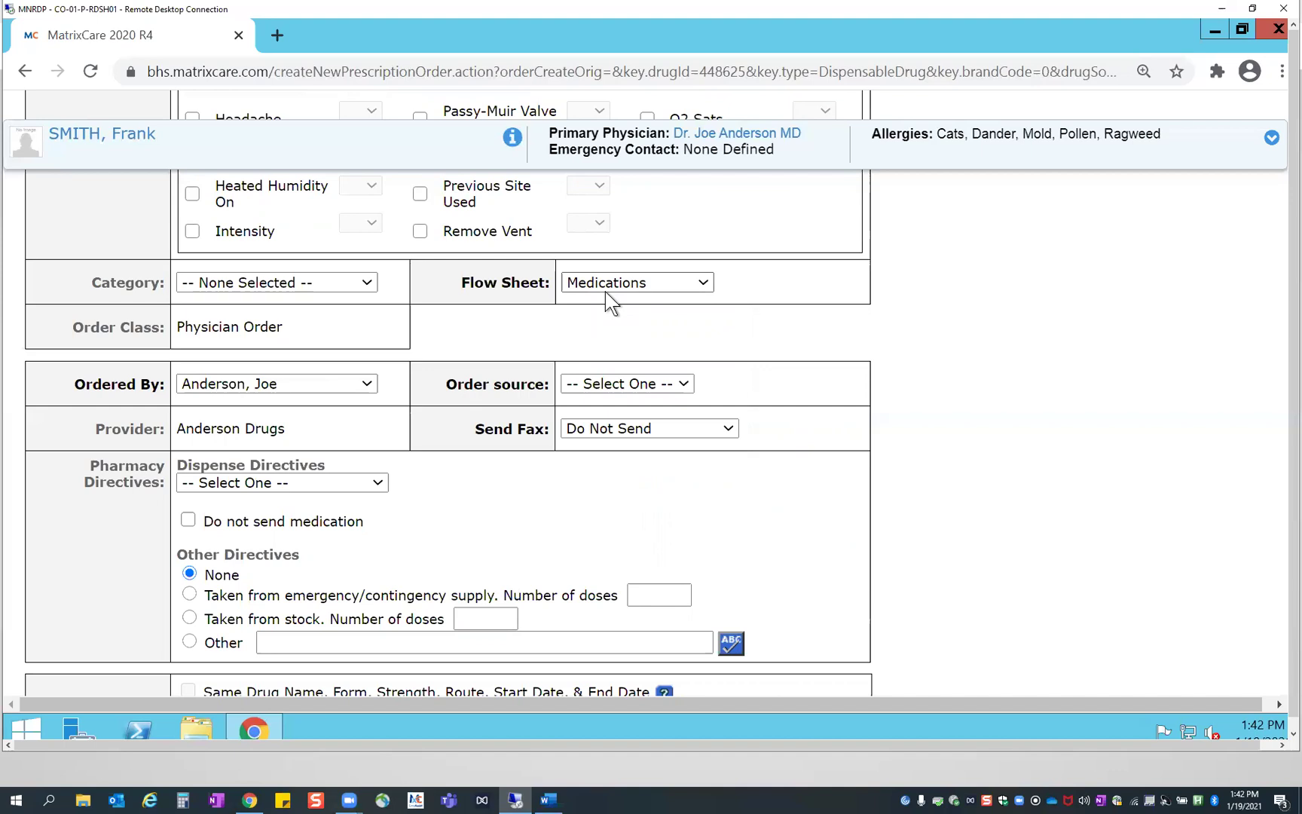
left_click(367, 385)
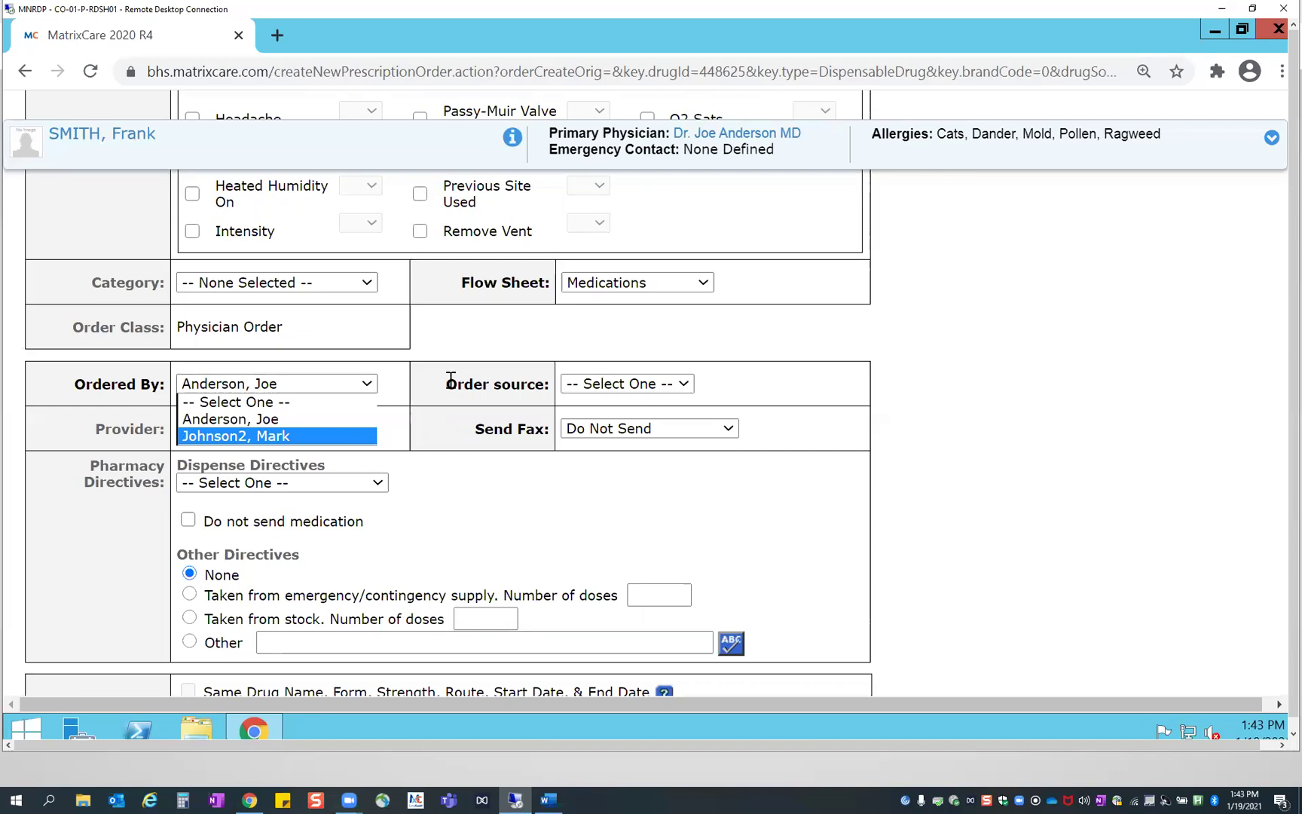
left_click(371, 696)
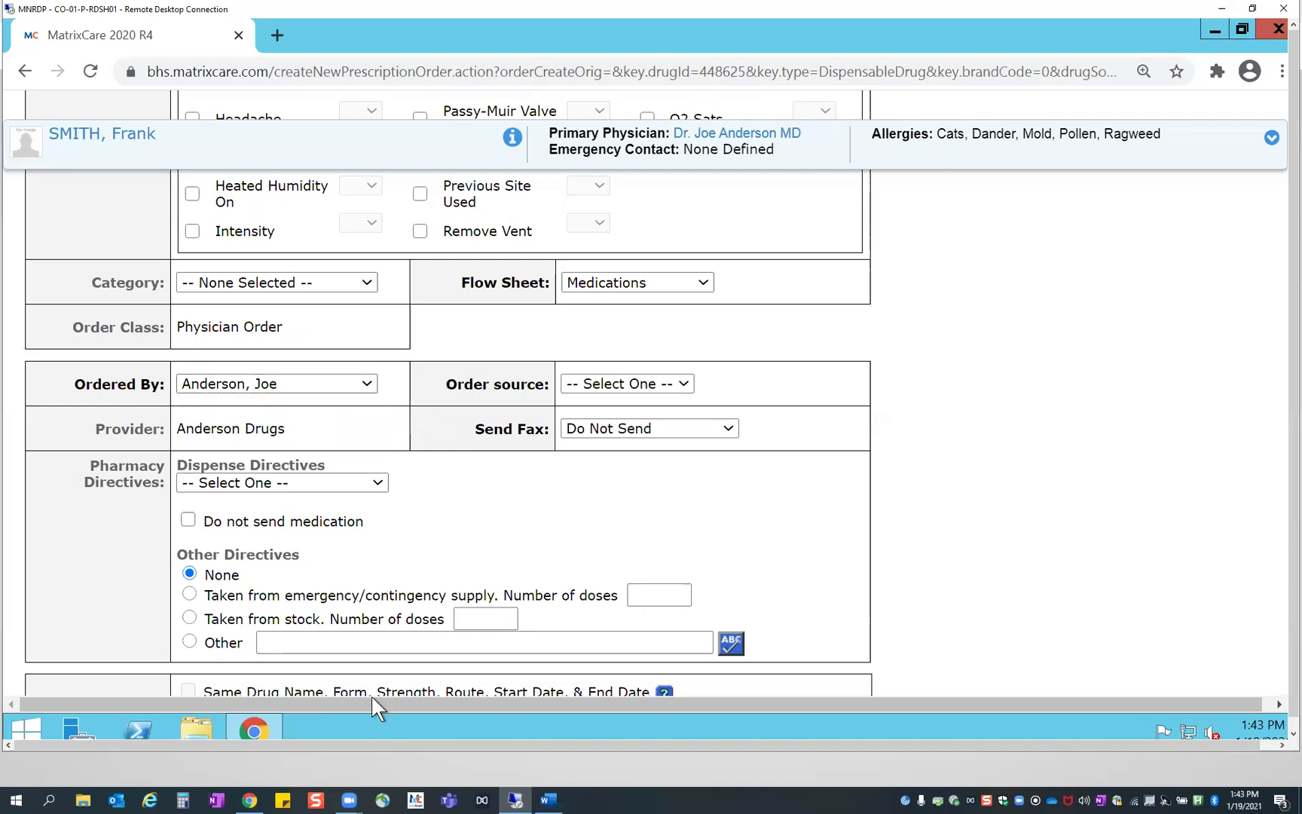
Set the order source to Telephone and the dispense directive to Substitution Permitted, and submit the prescription order form
left_click(617, 385)
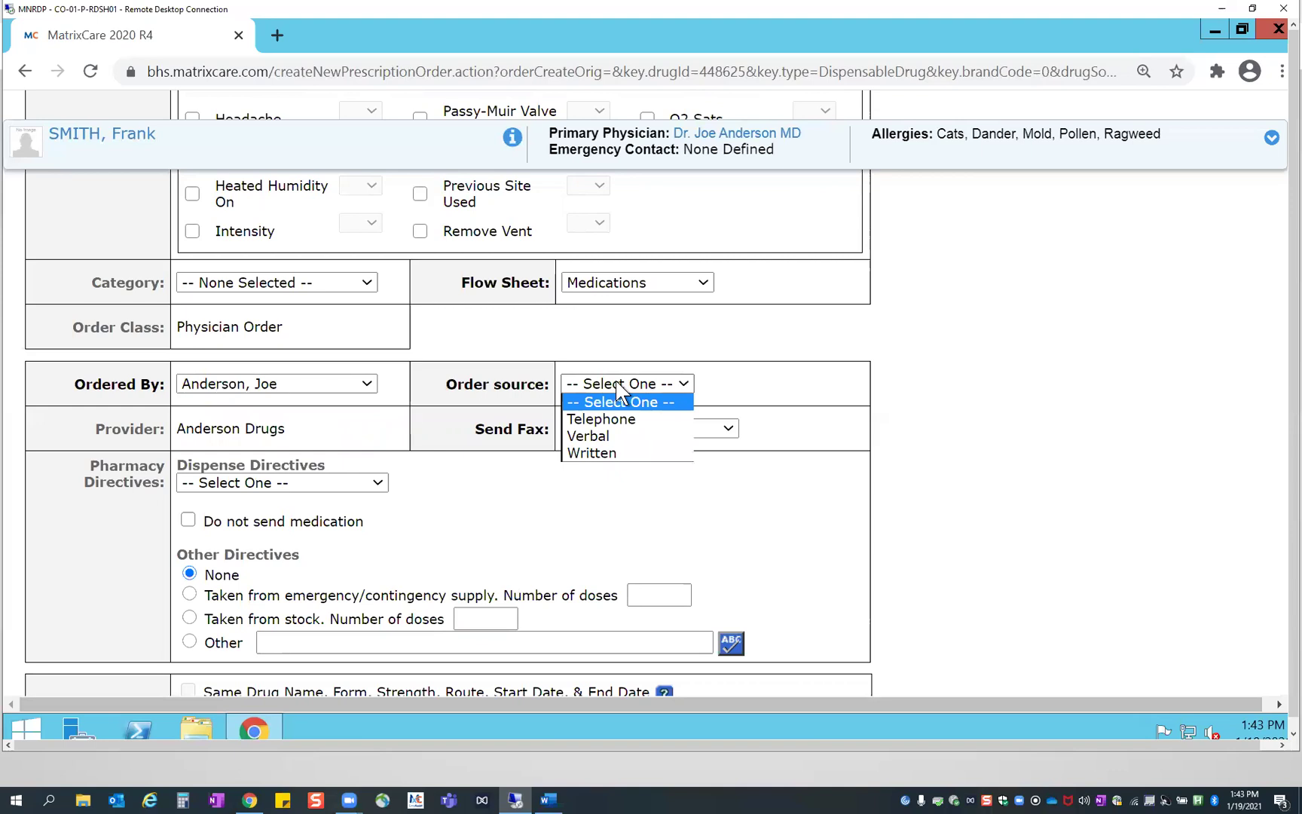
left_click(666, 420)
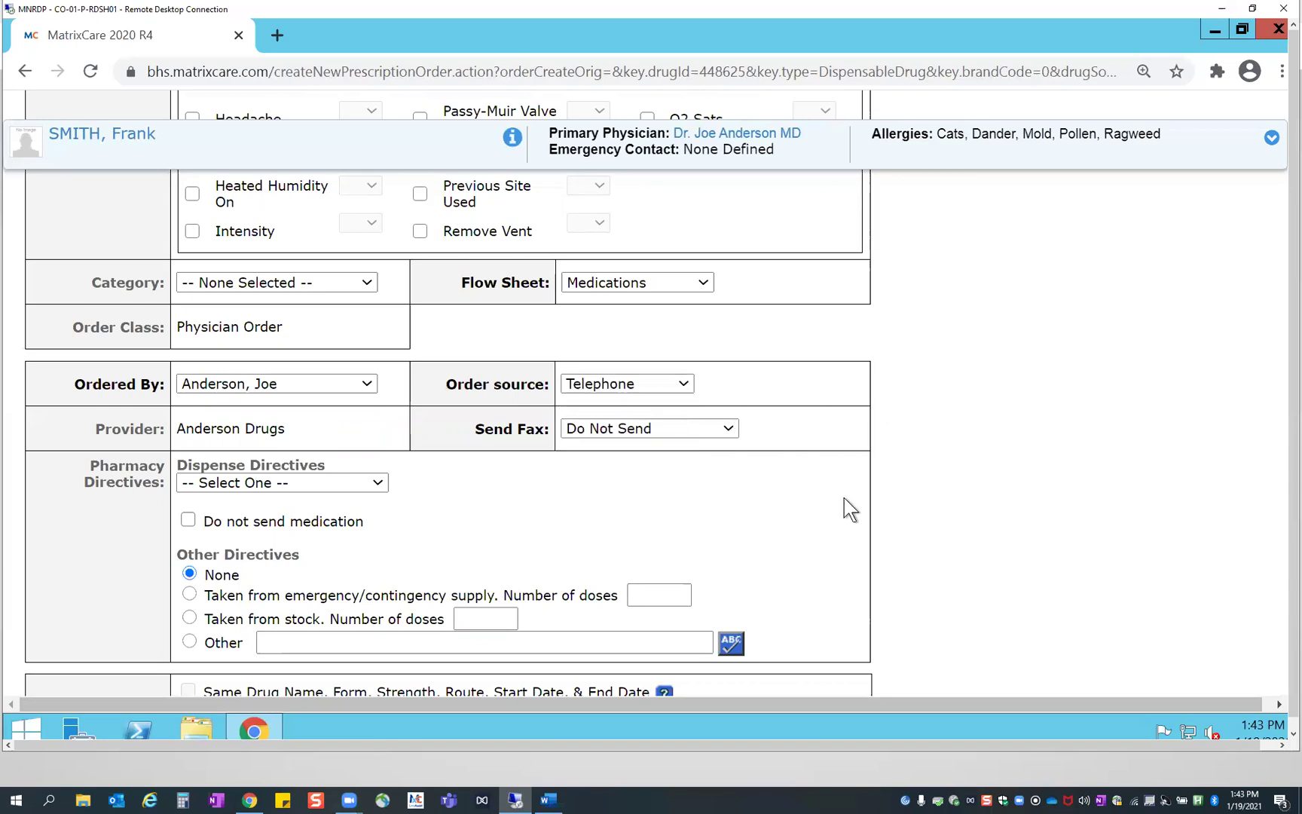
scroll(844, 497, "down", 1)
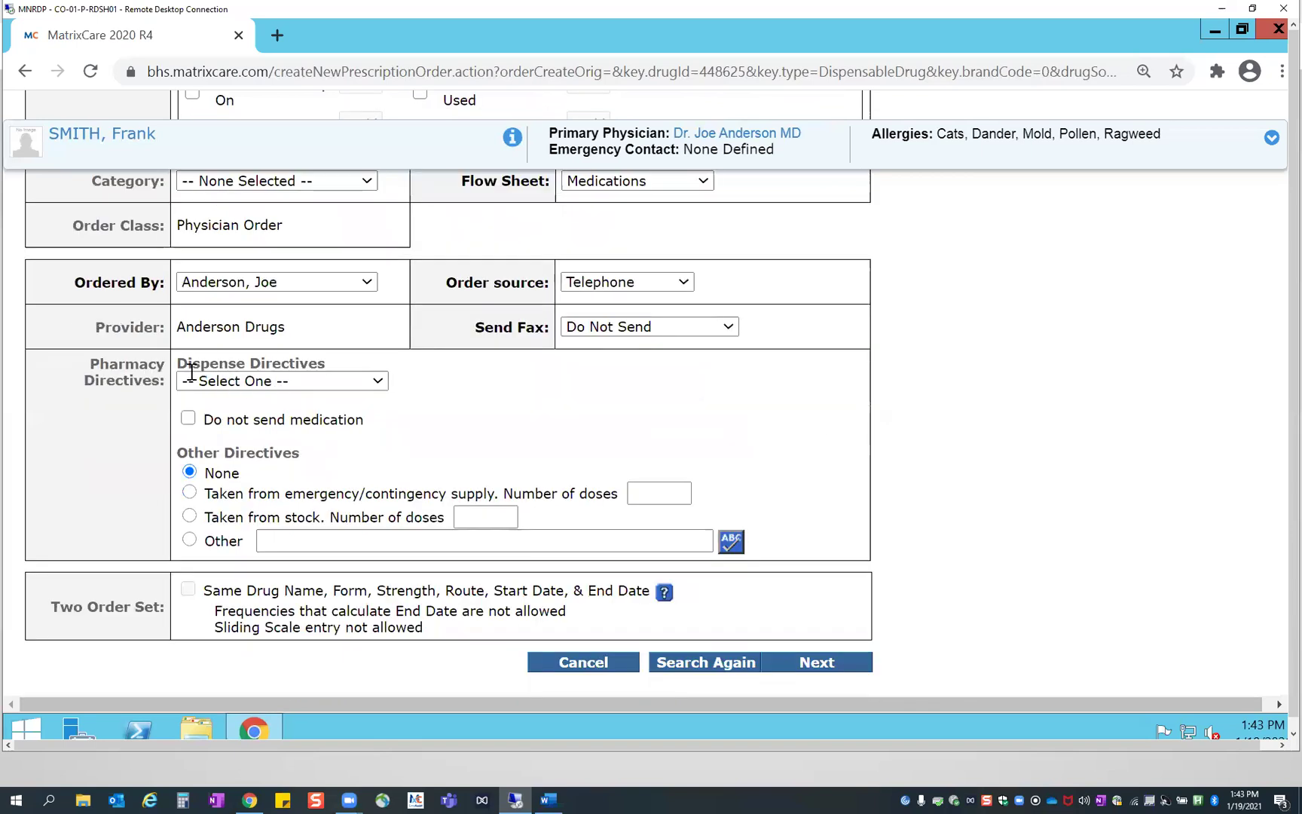
left_click(353, 383)
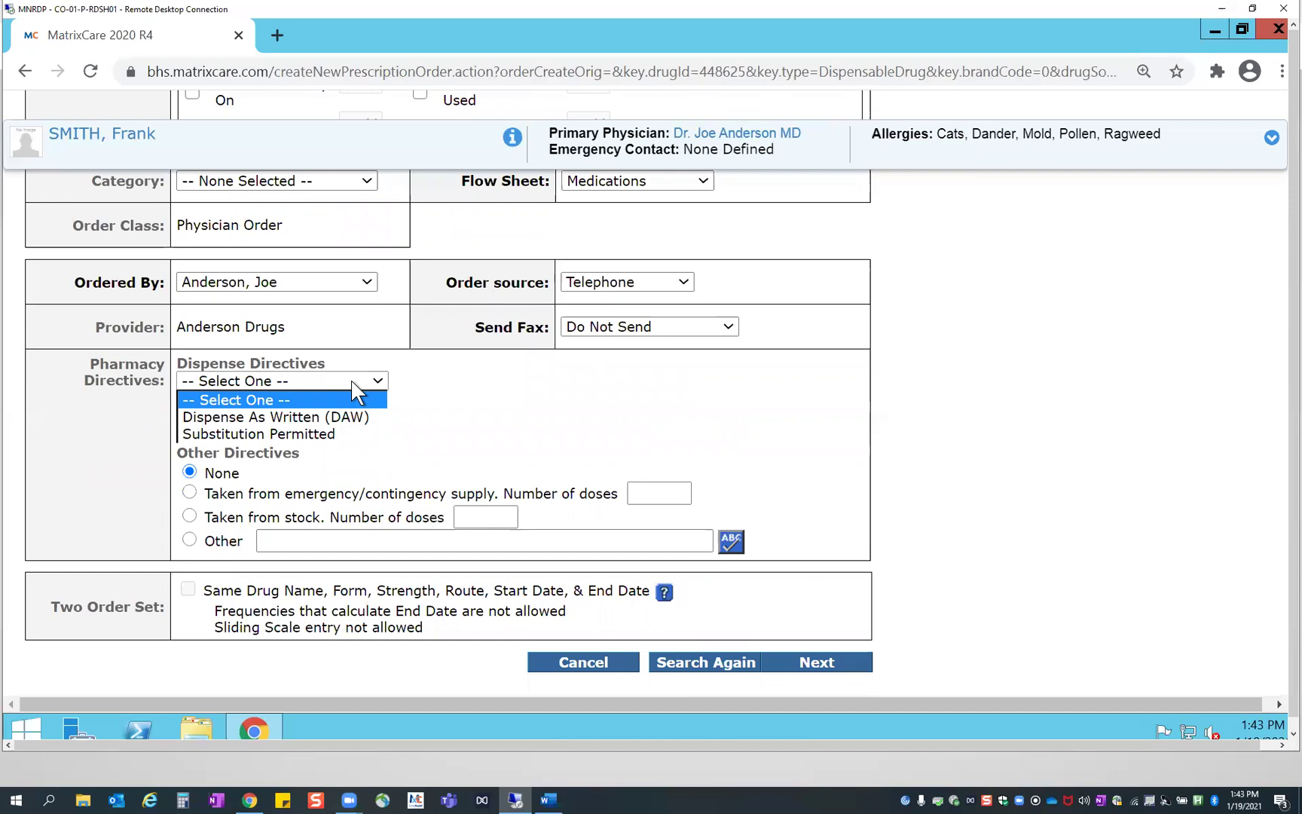
left_click(360, 436)
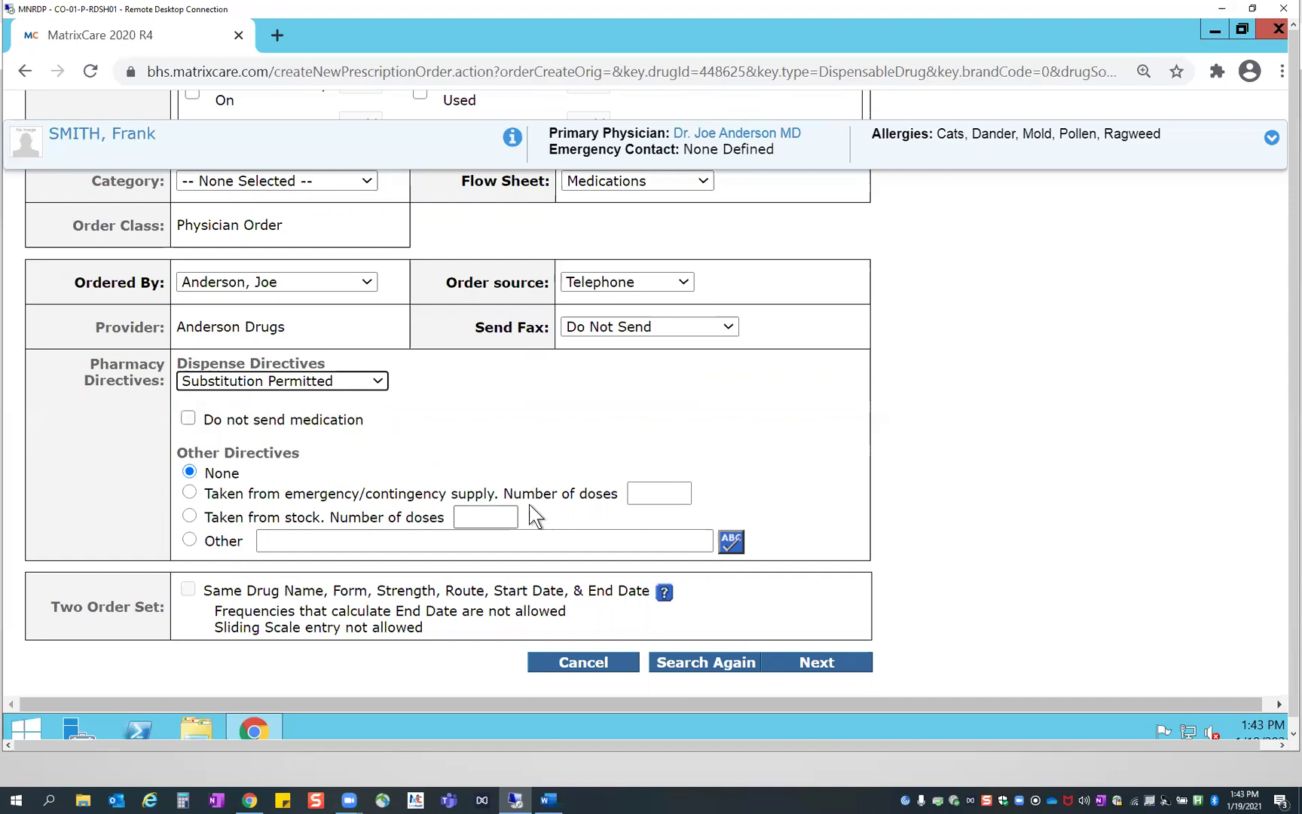
left_click(503, 431)
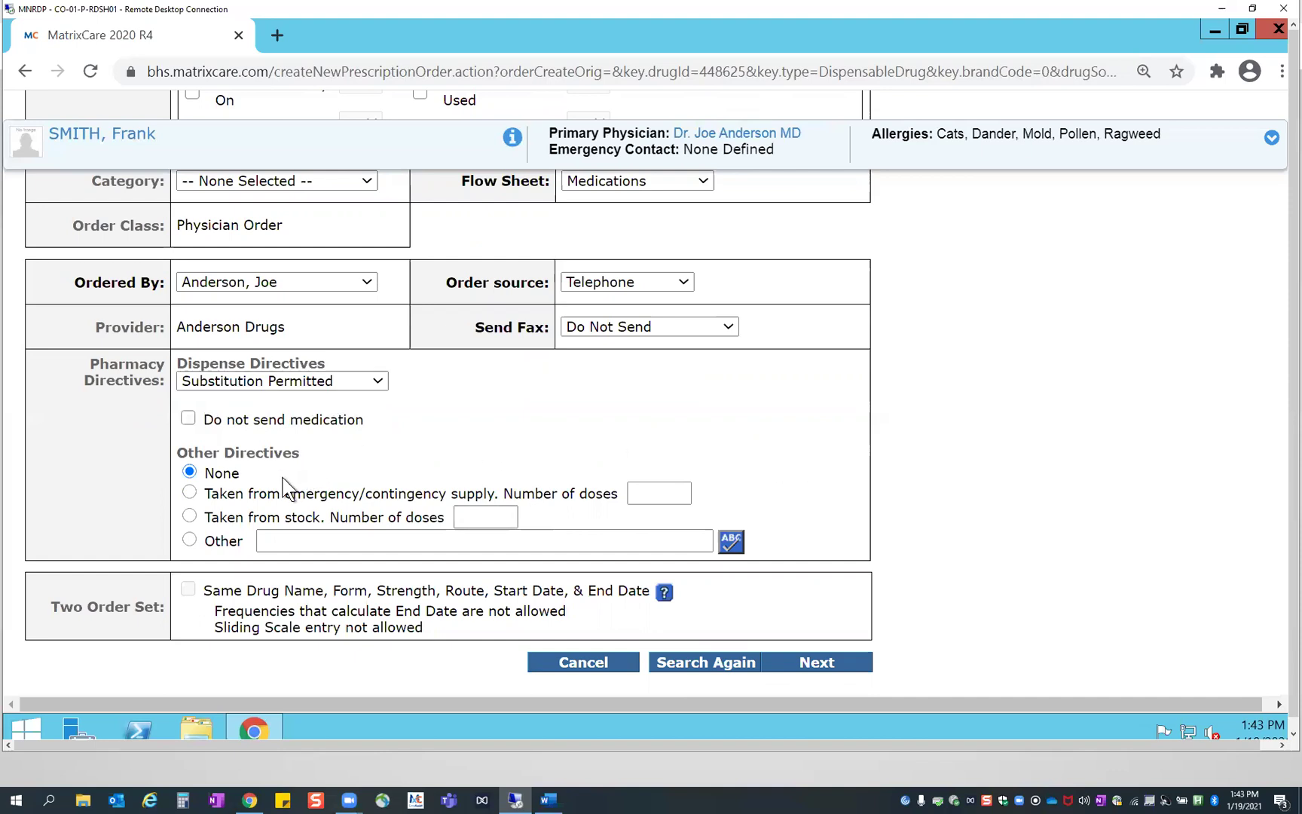
left_click(854, 667)
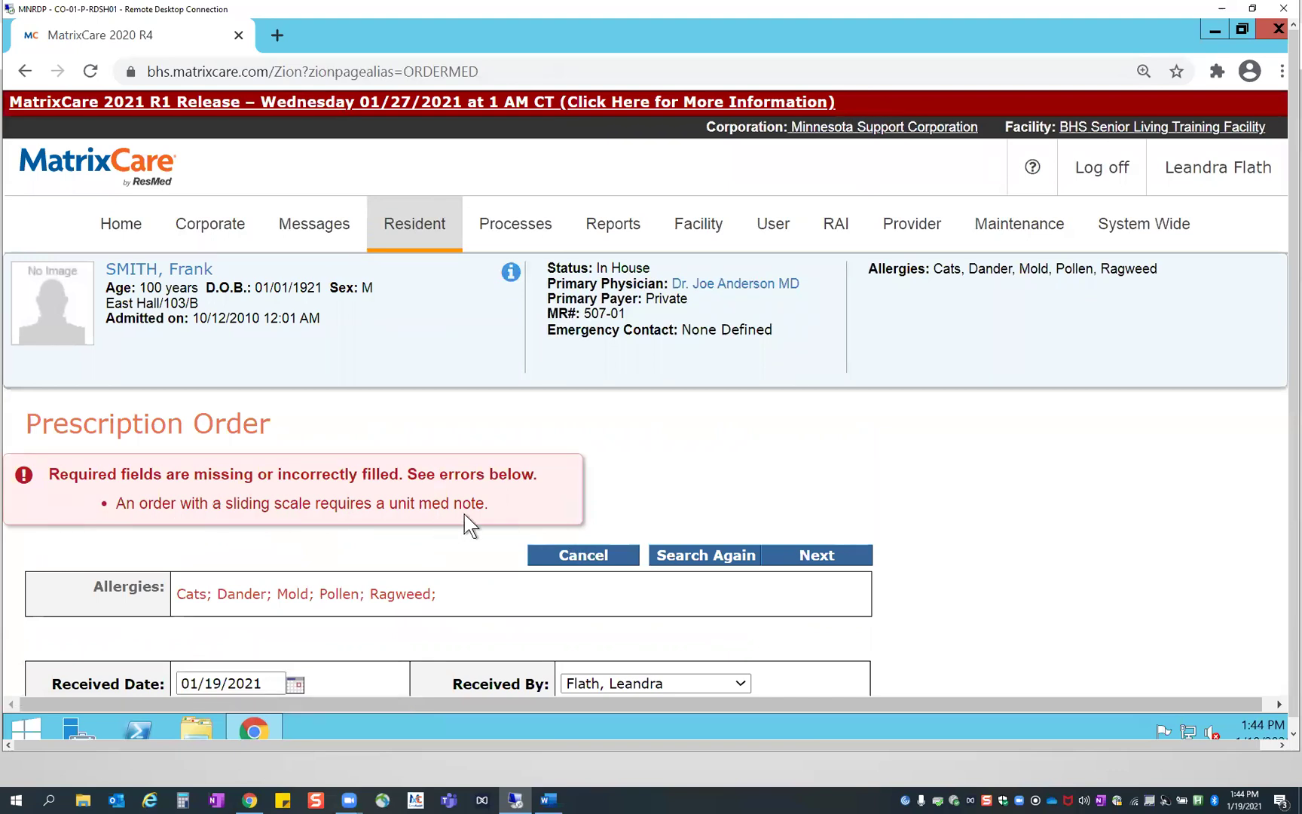
Add Units under med notes as a task to record and resubmit the prescription order
left_click_drag(387, 504, 466, 506)
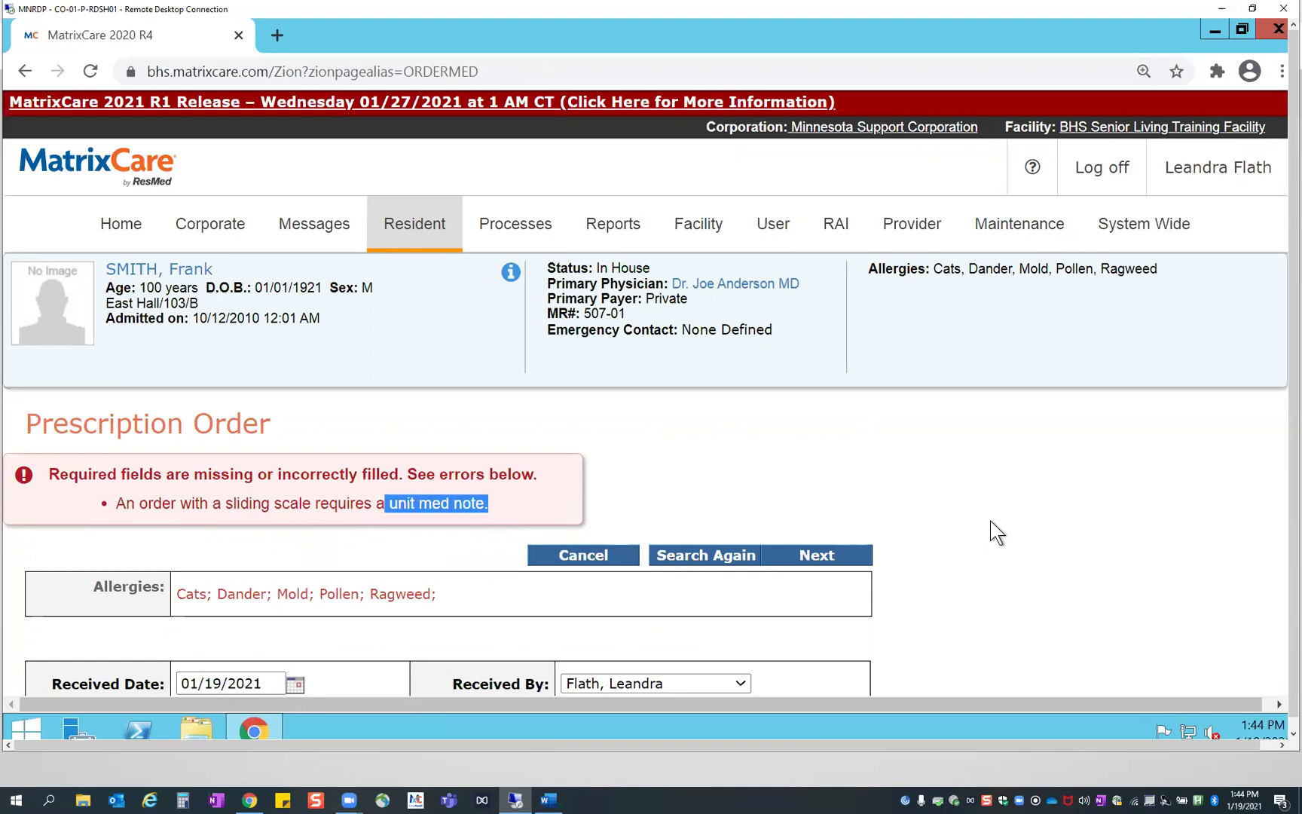
scroll(980, 543, "down", 8)
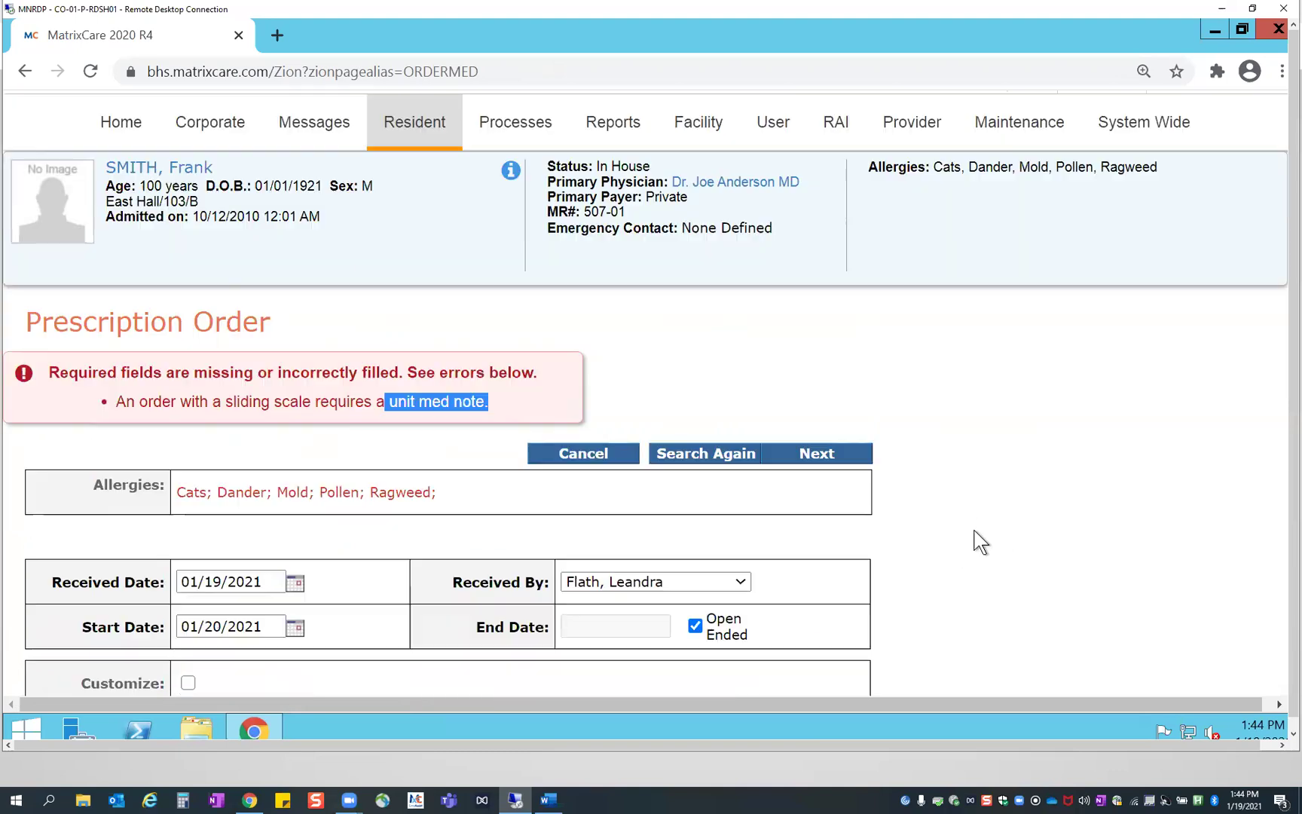
scroll(979, 542, "down", 12)
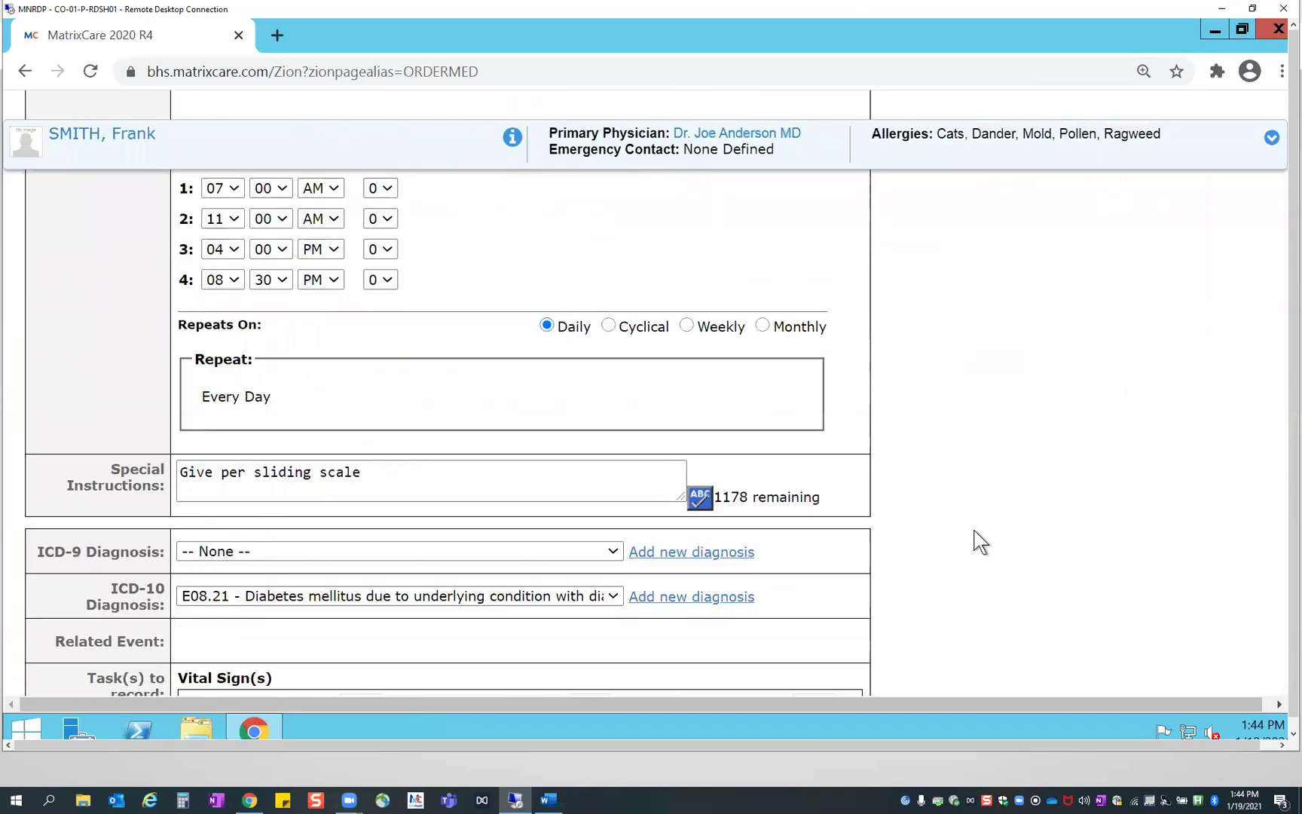
scroll(977, 542, "down", 10)
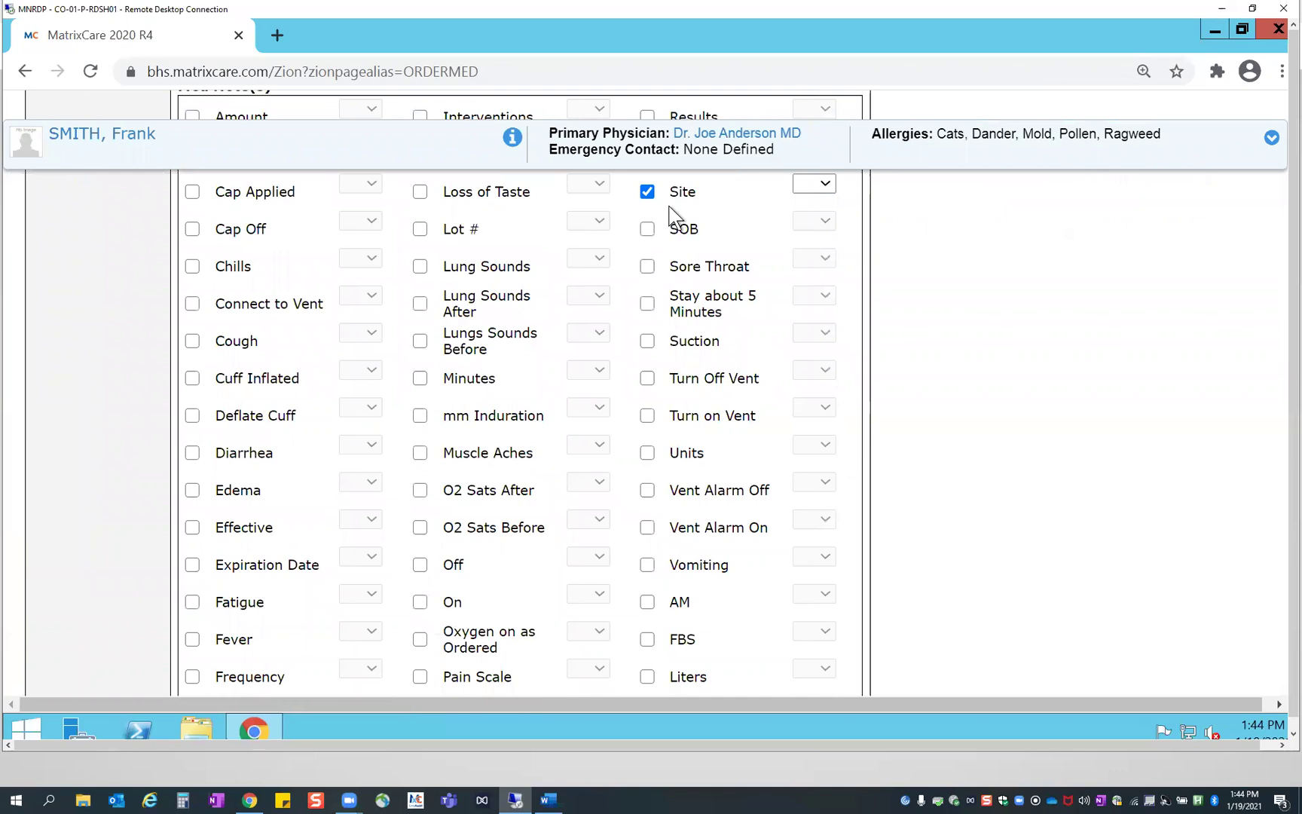
left_click(649, 453)
scroll(972, 493, "down", 6)
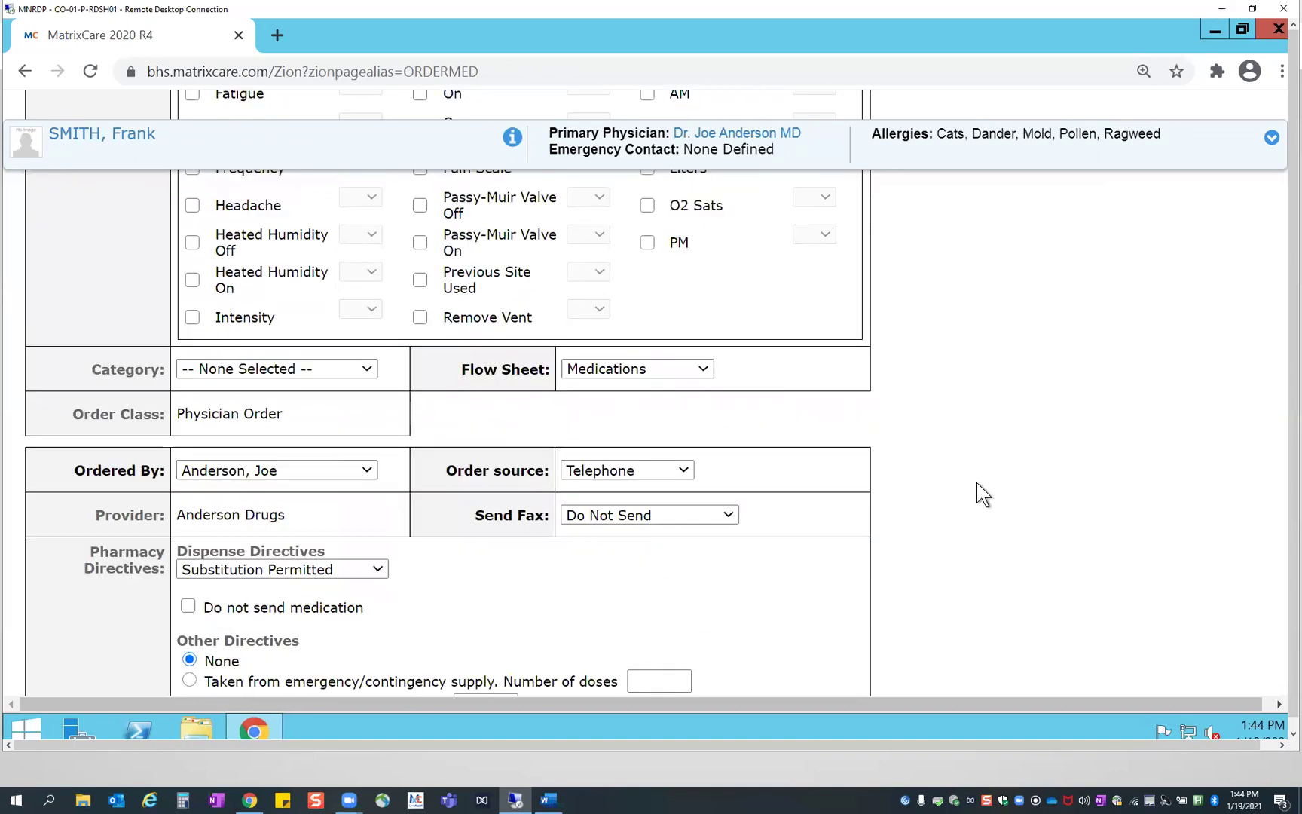
scroll(987, 495, "down", 3)
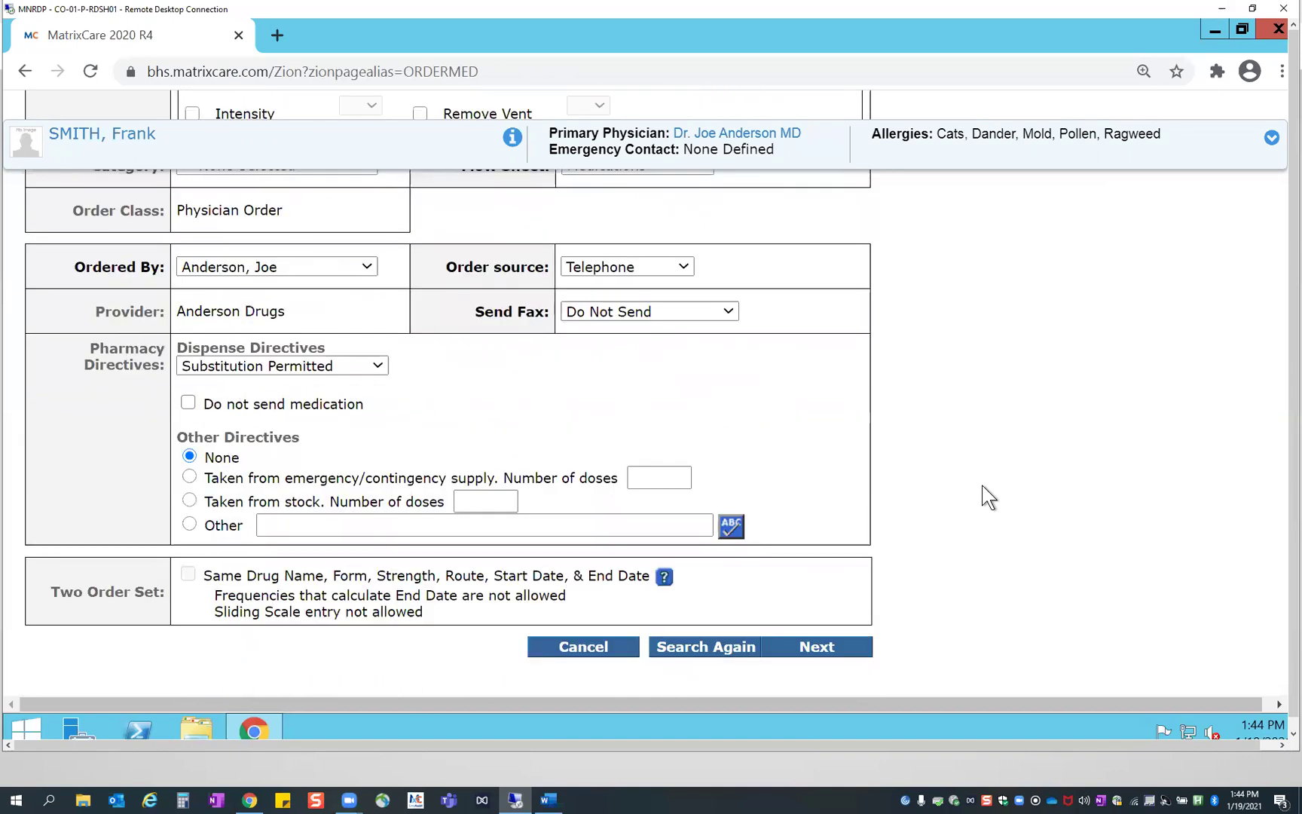
left_click(856, 641)
left_click(813, 648)
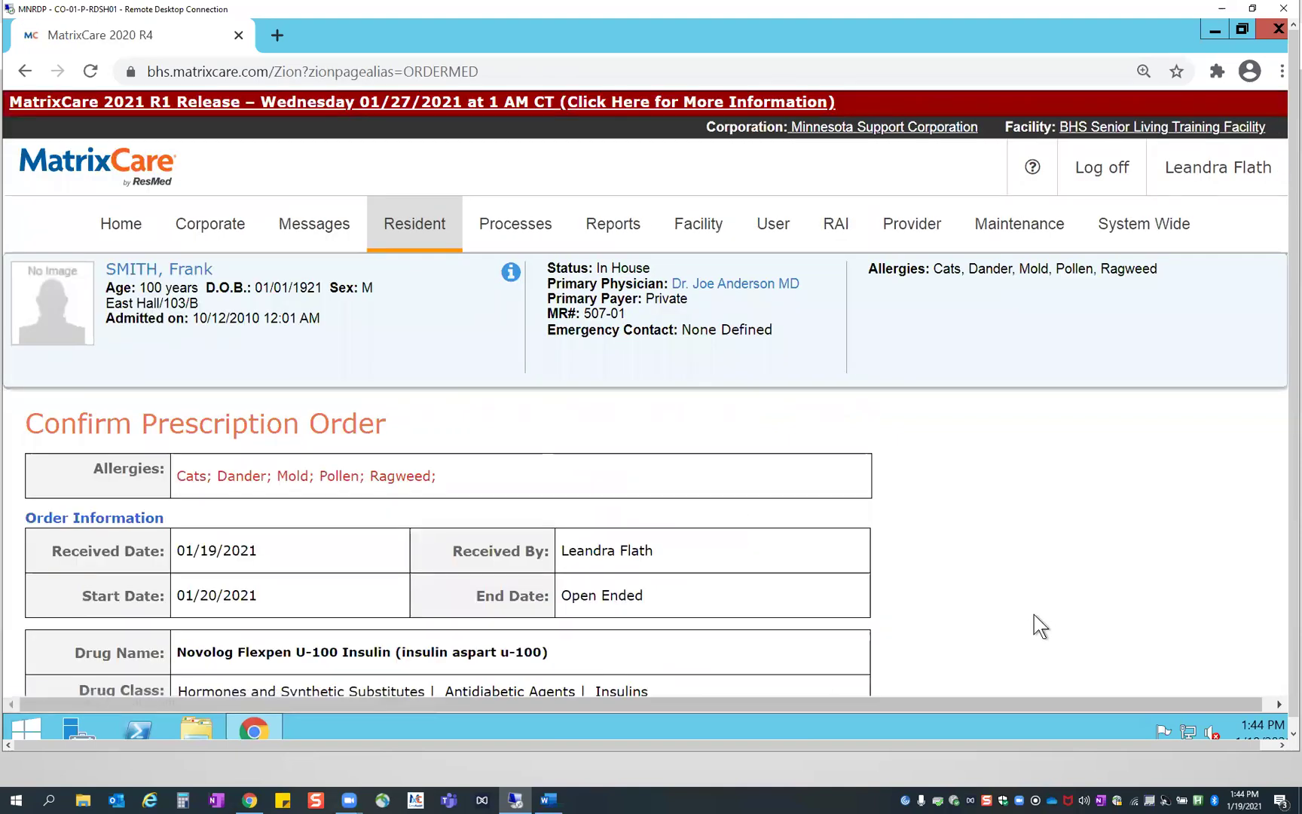
Review the order's sliding scale, times, diagnosis, tasks and signature section on the confirmation page, and save the order
scroll(1034, 614, "down", 1)
scroll(1033, 614, "down", 10)
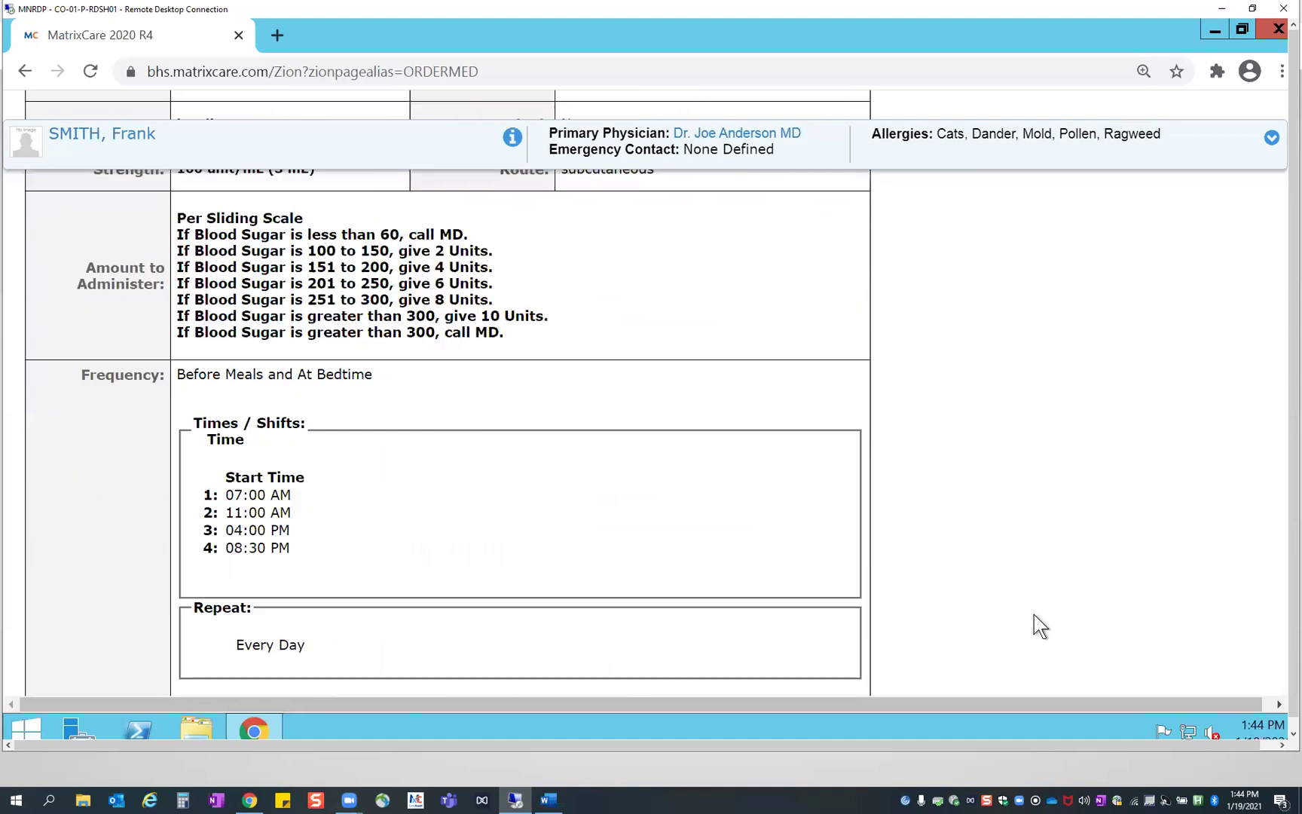
scroll(1033, 614, "down", 6)
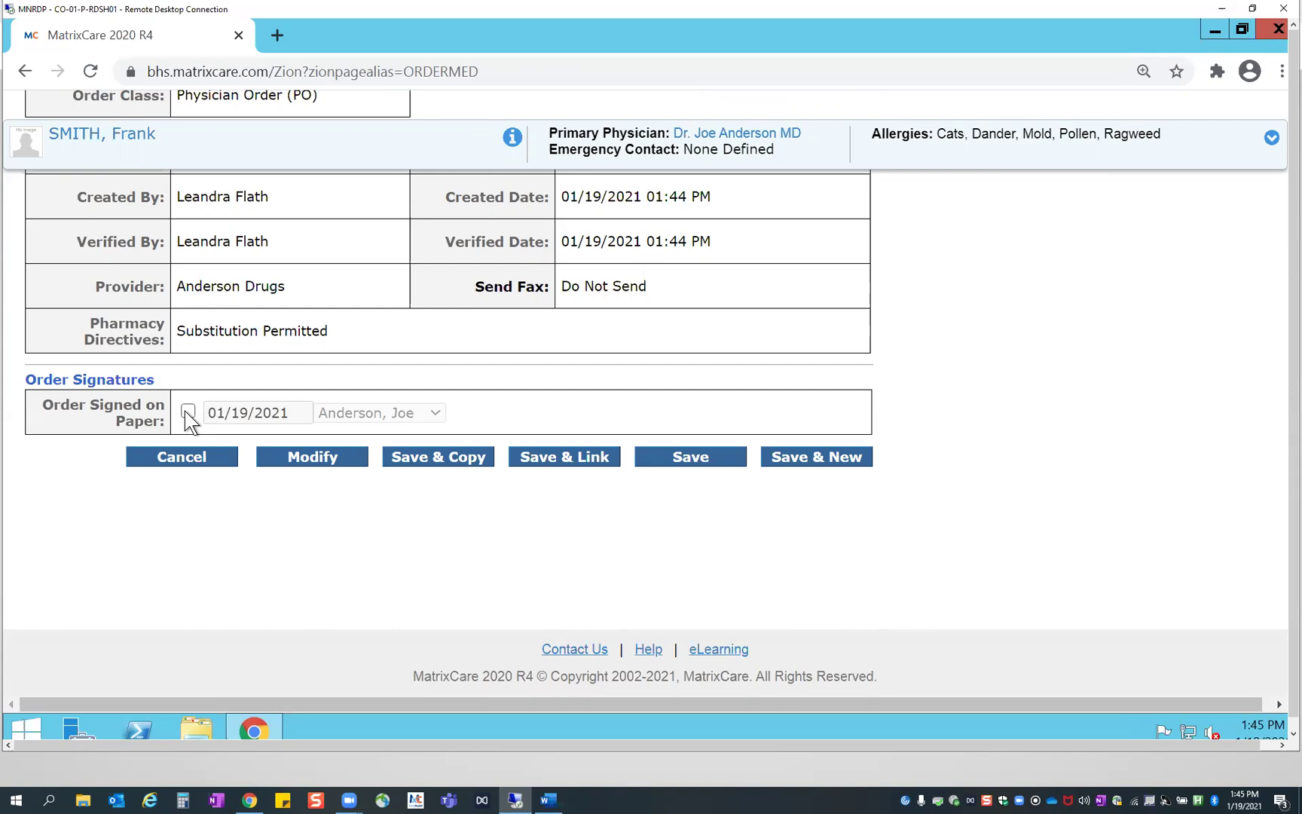
scroll(834, 258, "up", 4)
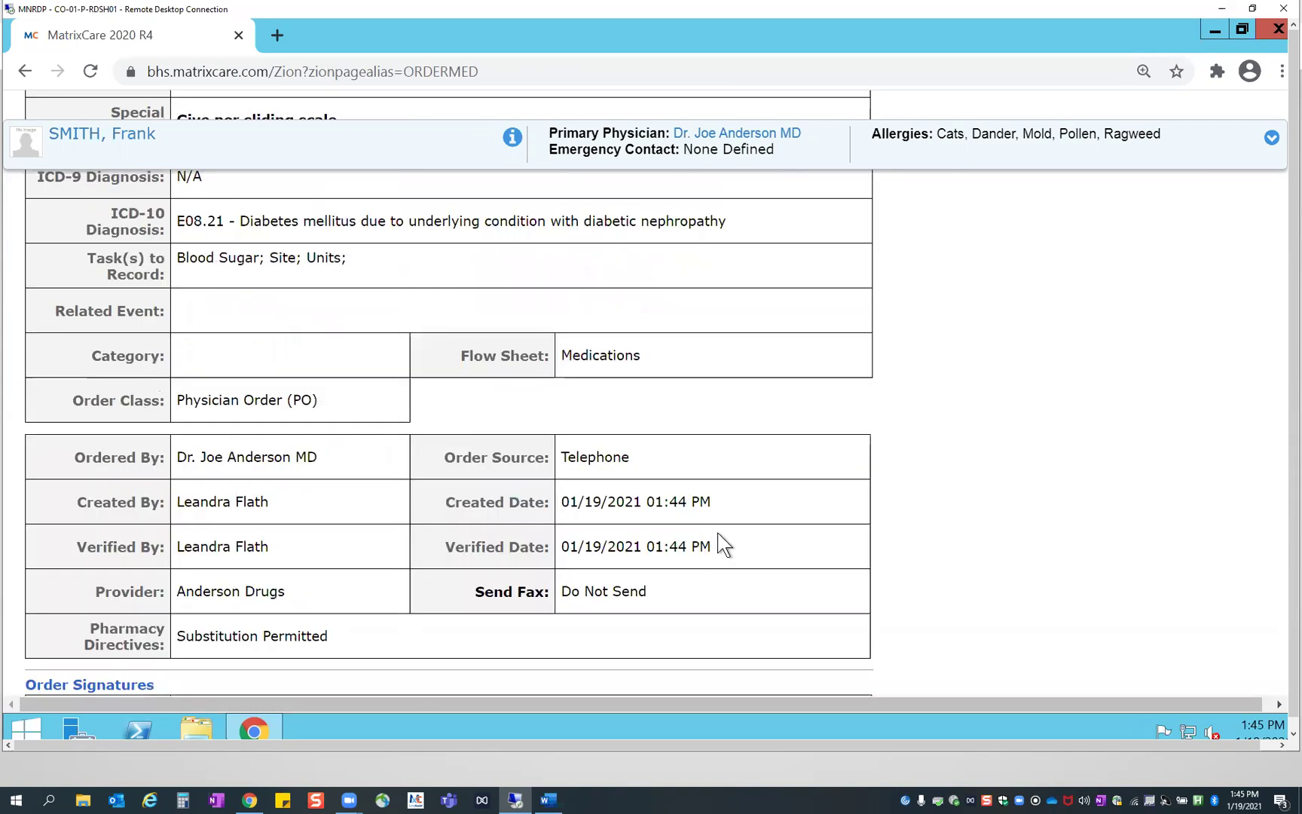
scroll(731, 541, "down", 4)
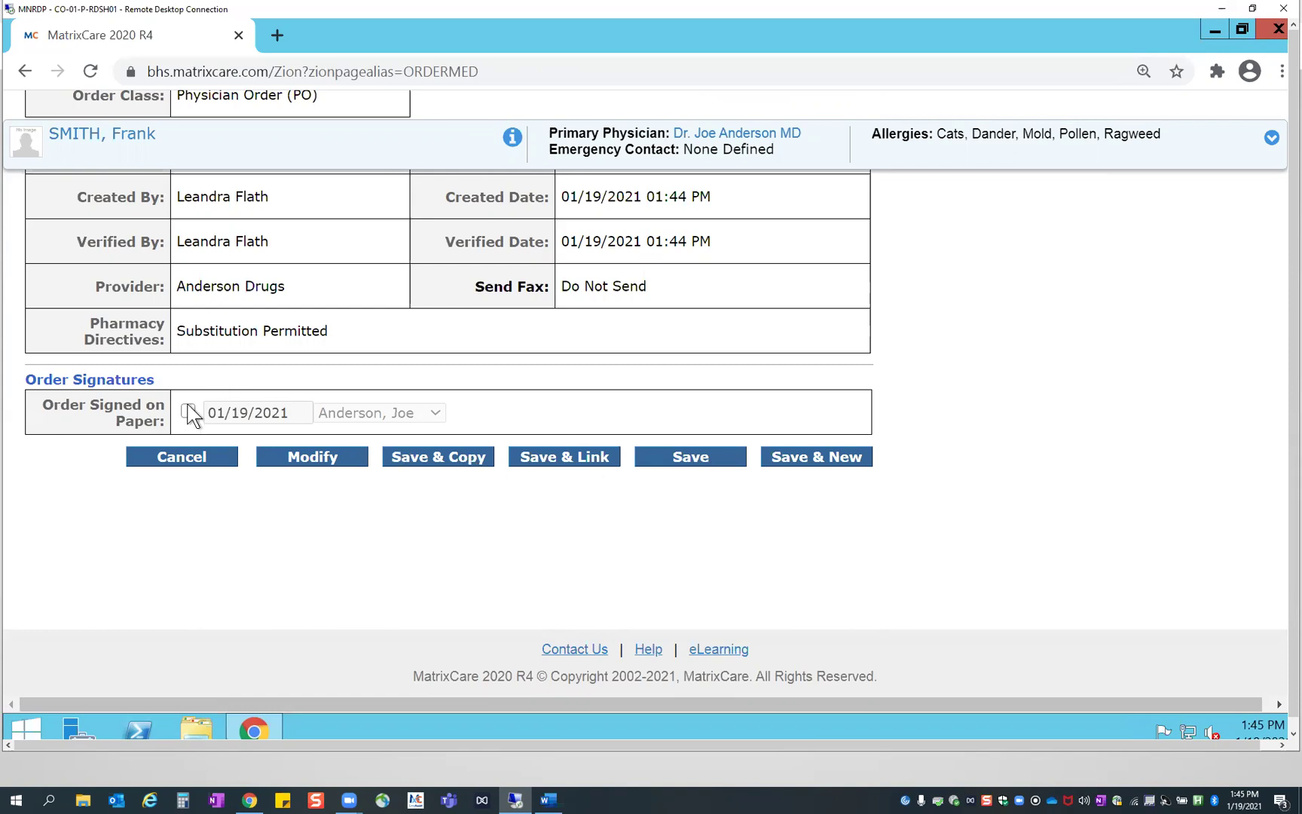
left_click(717, 458)
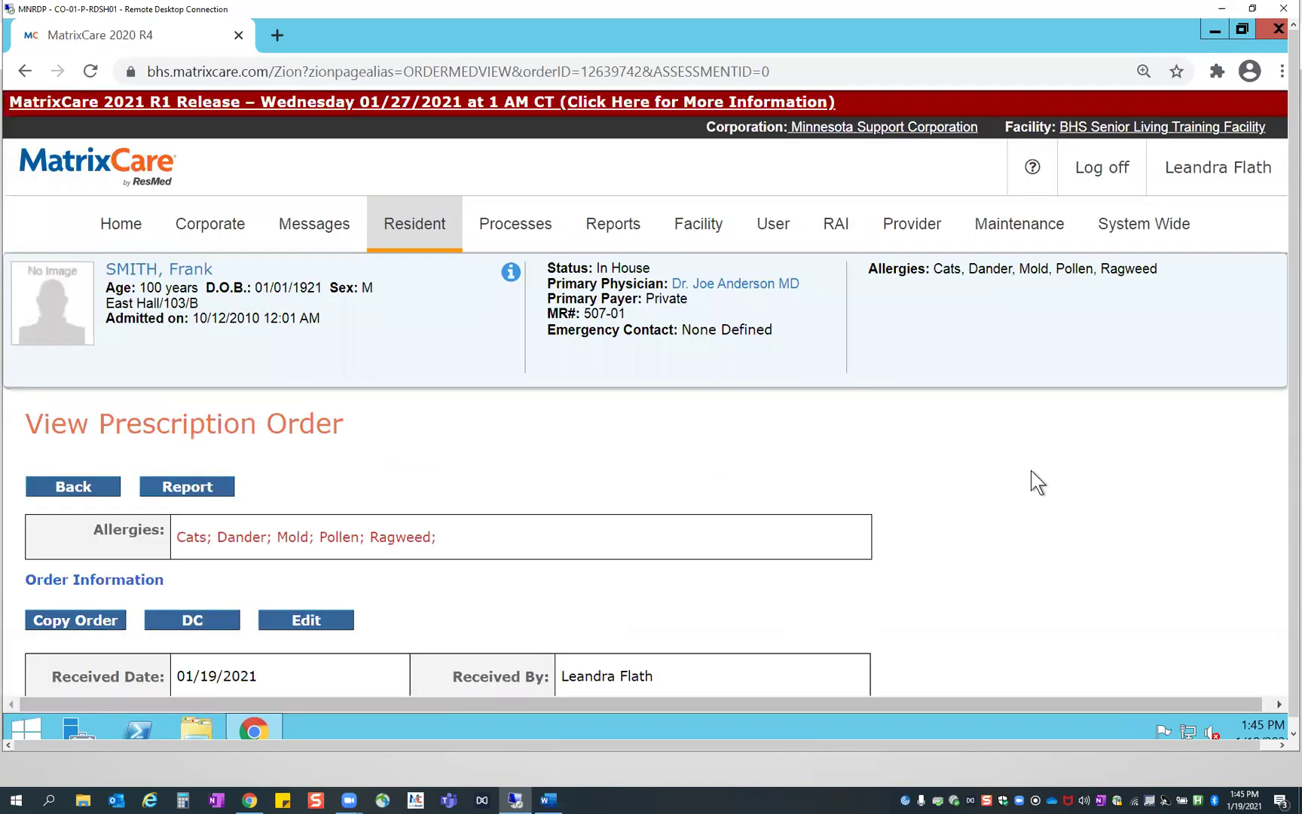
Look over the saved Novolog Flexpen order, return to the resident's orders list and check the order's signed status
scroll(997, 467, "down", 5)
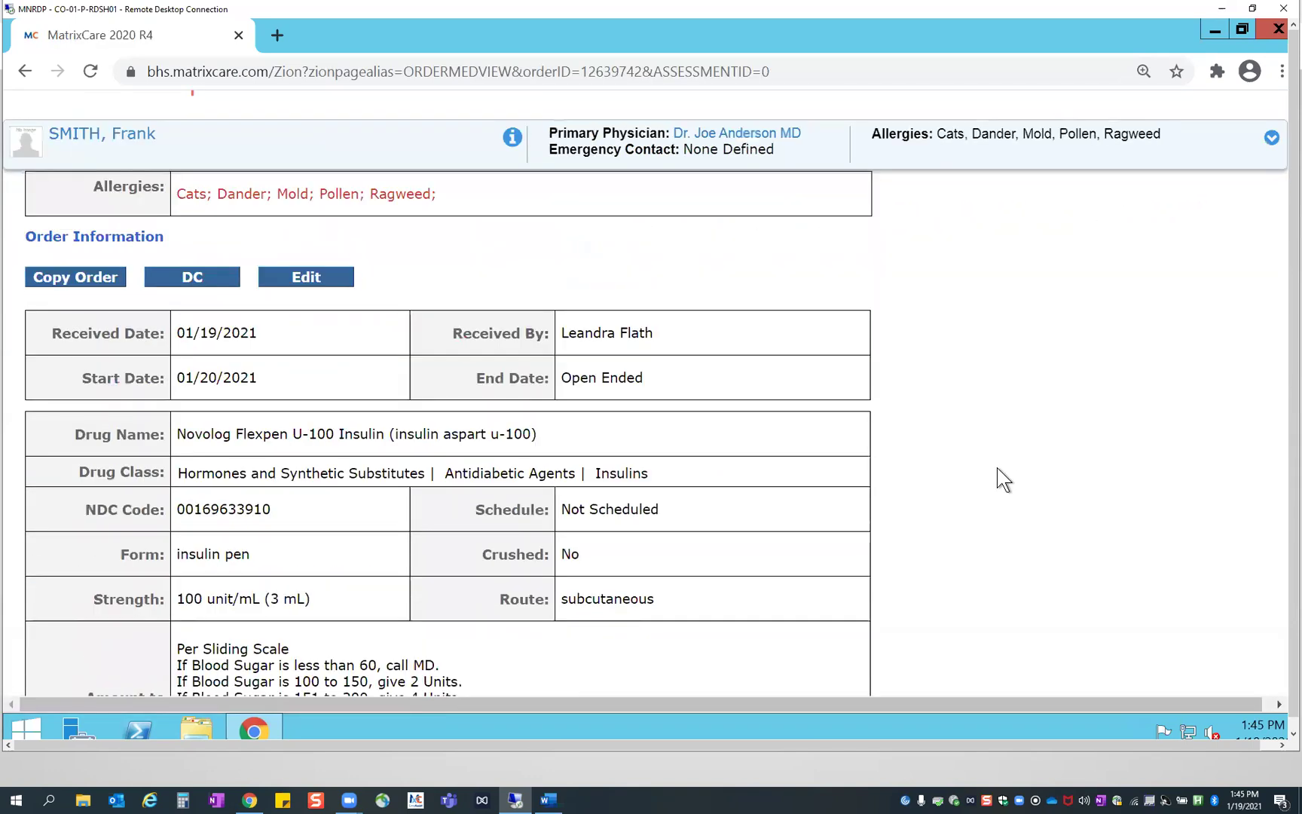
scroll(997, 467, "up", 5)
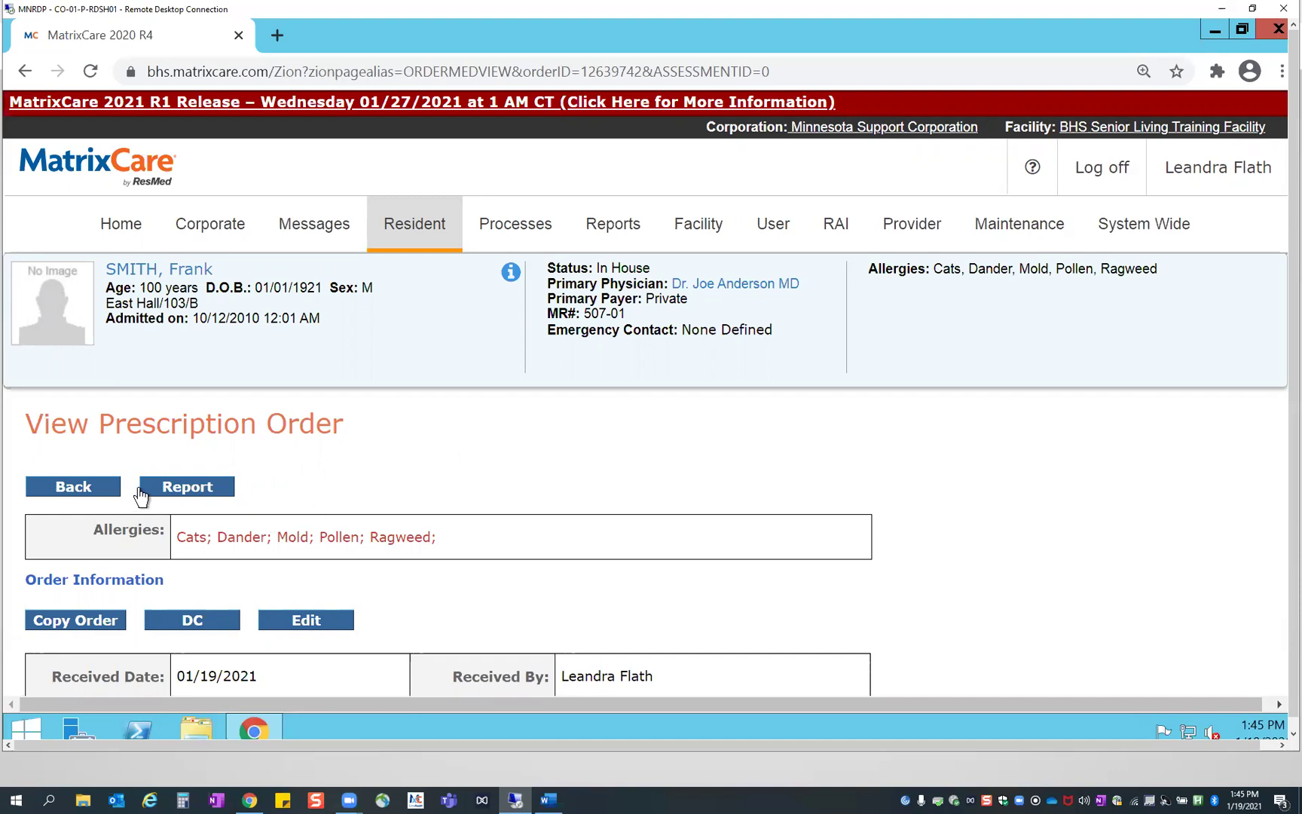
left_click(70, 489)
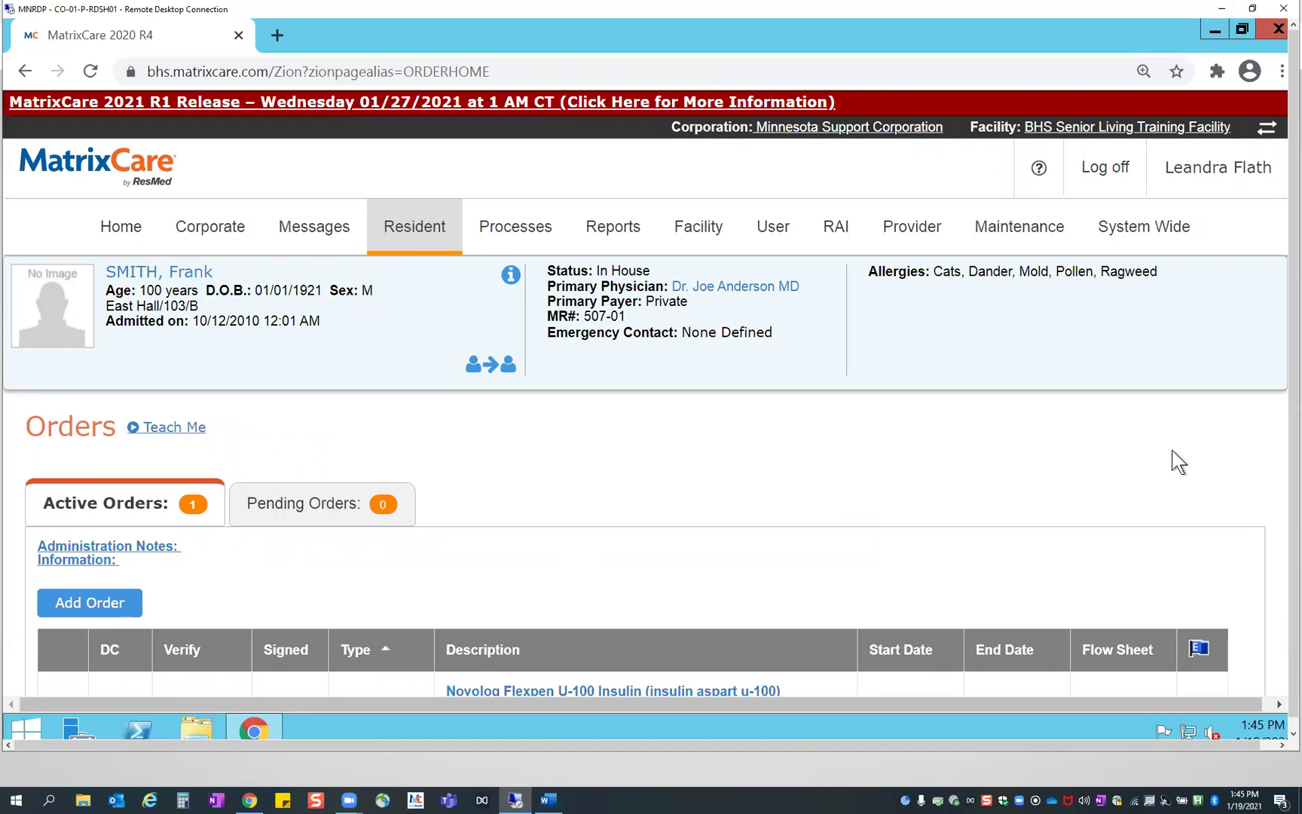
scroll(1183, 458, "down", 3)
scroll(1223, 631, "down", 3)
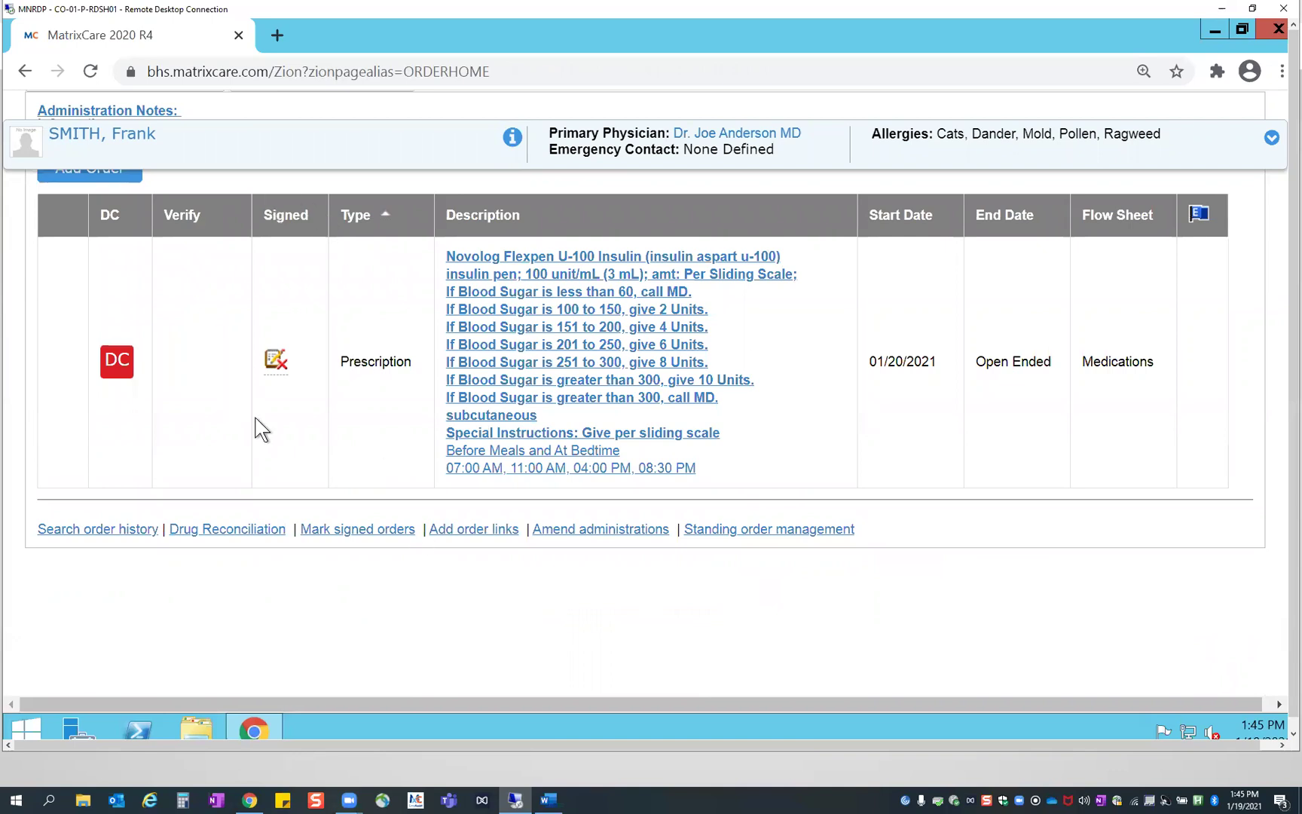
mouse_move(286, 375)
Try out discontinuing the Novolog Flexpen order with a discontinue date of 01/22/2021, check the ordering physician options, and cancel
left_click(116, 375)
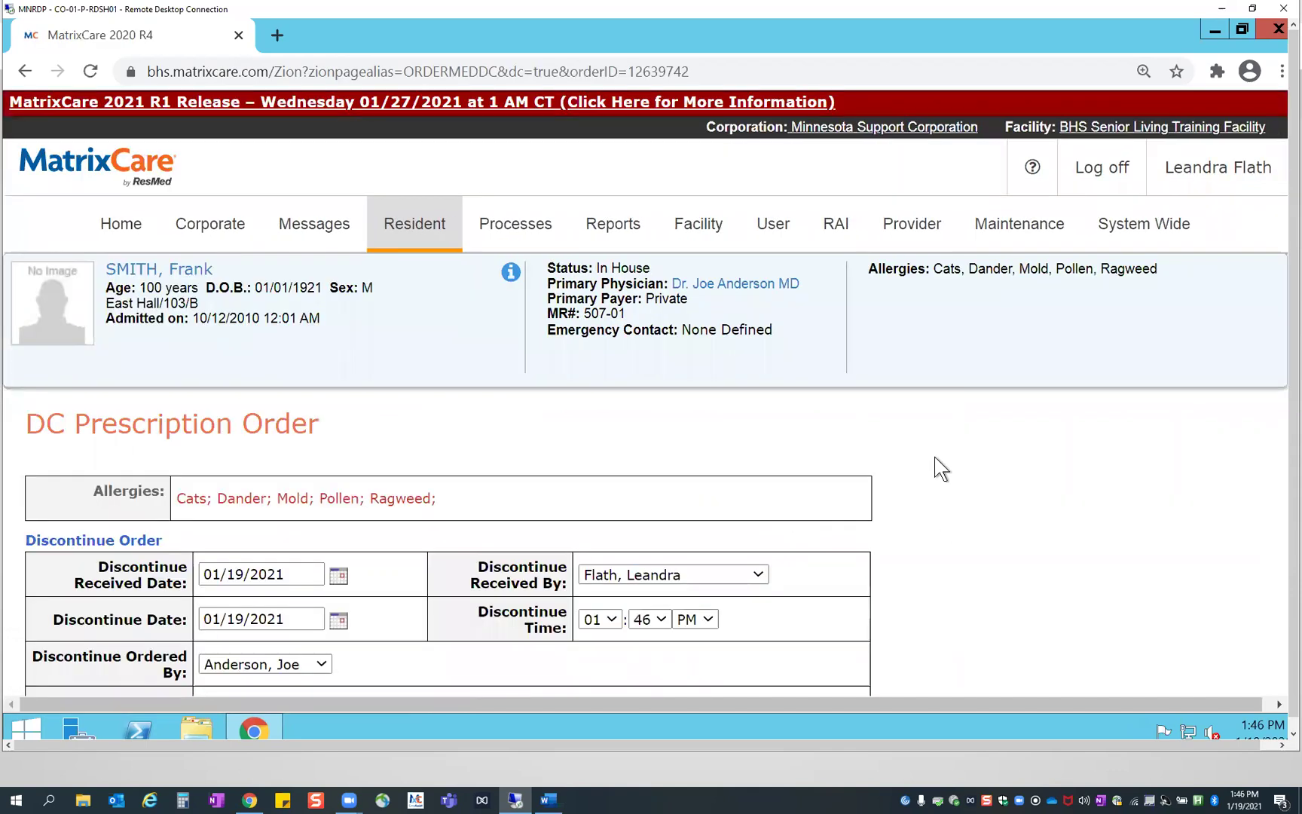
scroll(946, 460, "down", 1)
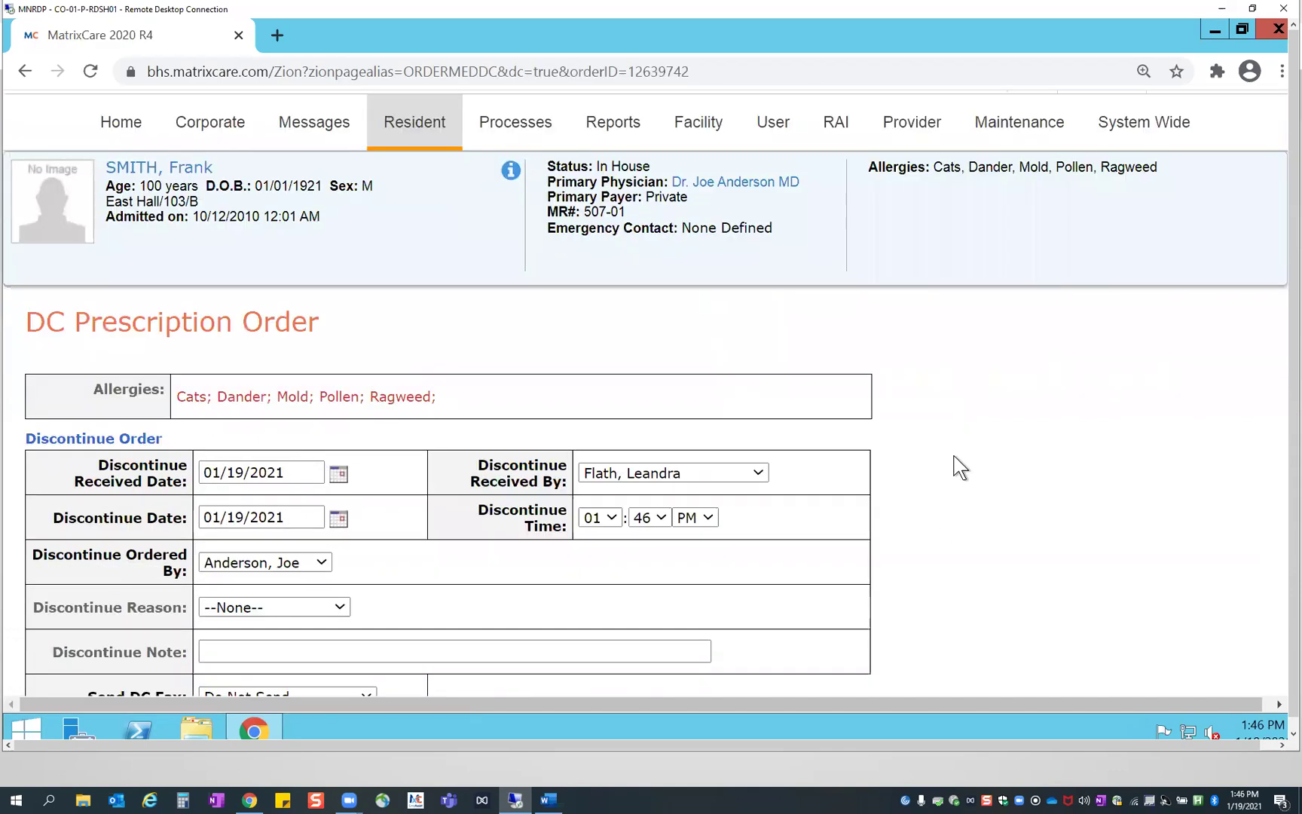
scroll(927, 445, "down", 3)
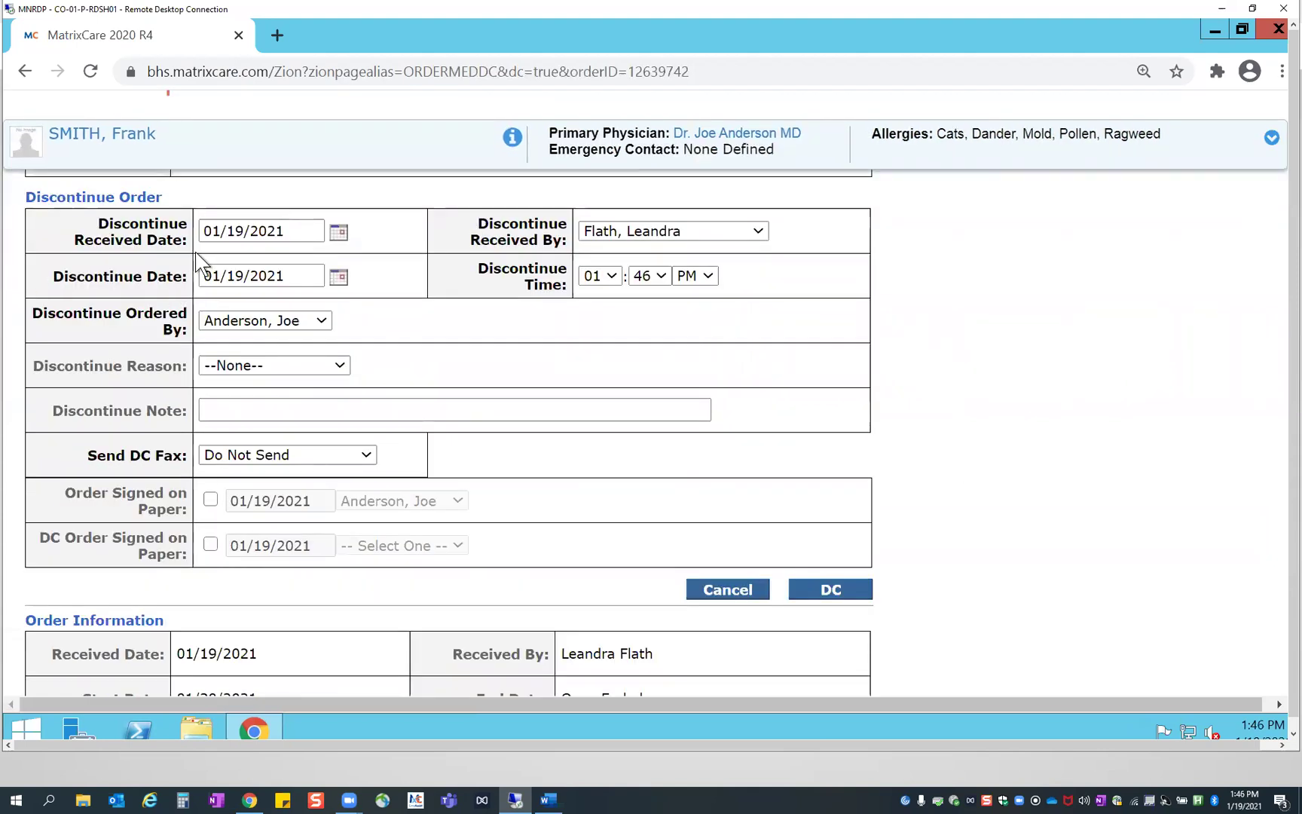
left_click(338, 277)
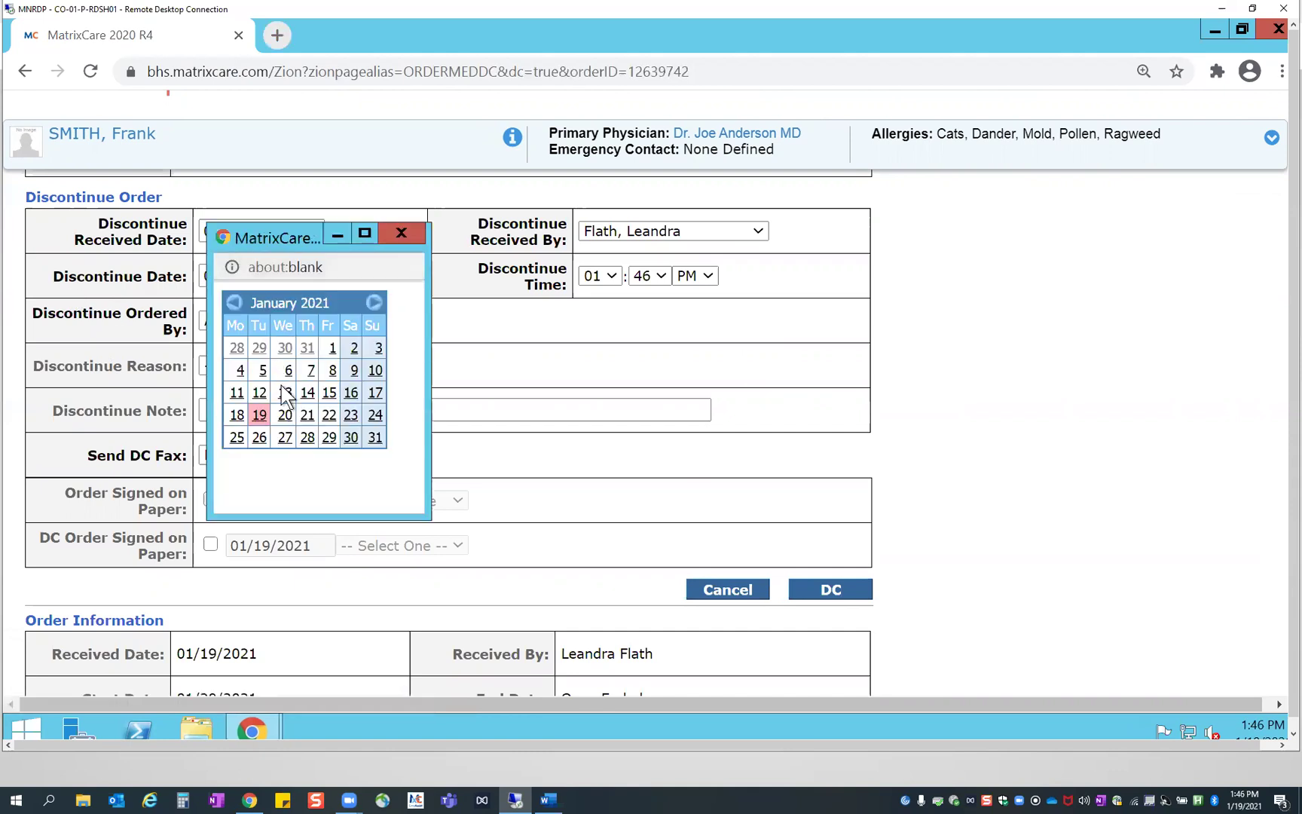
left_click(353, 410)
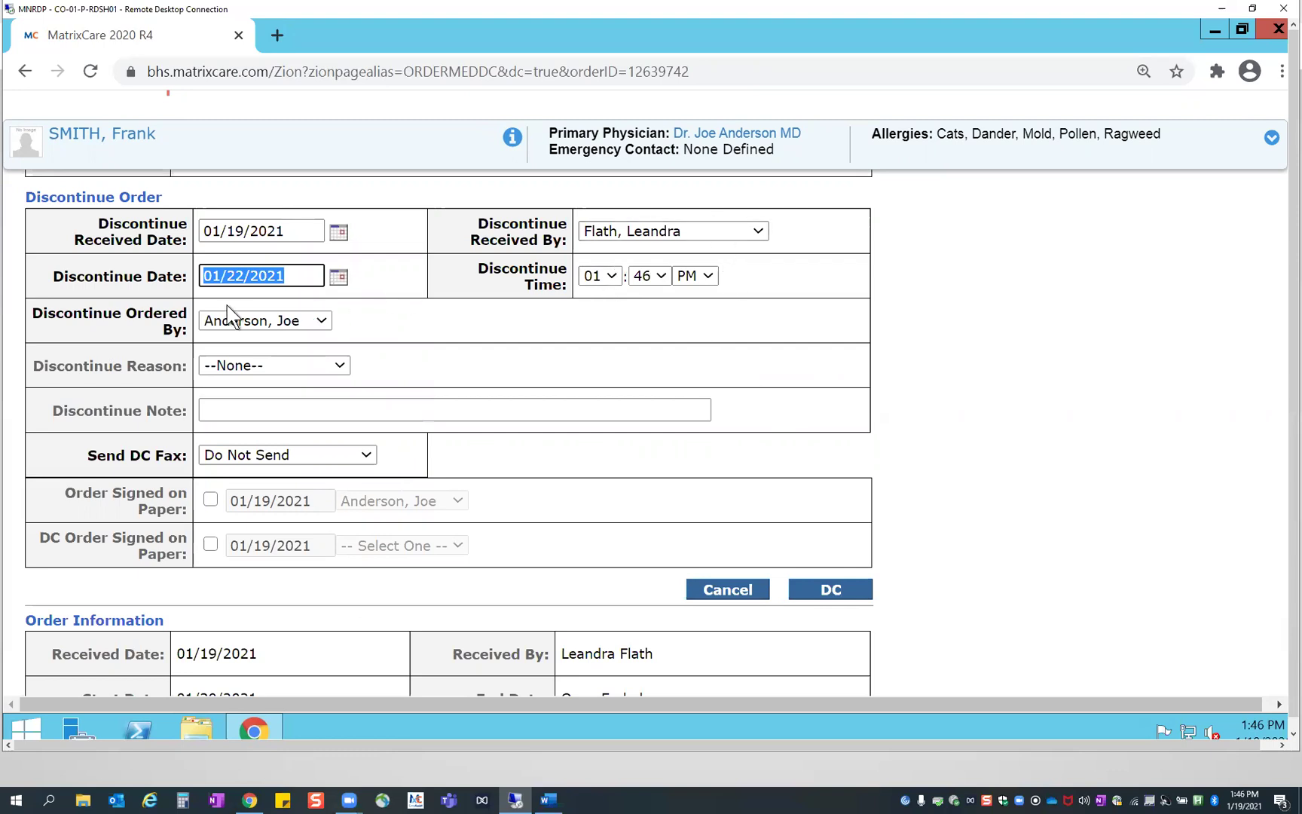
left_click(322, 323)
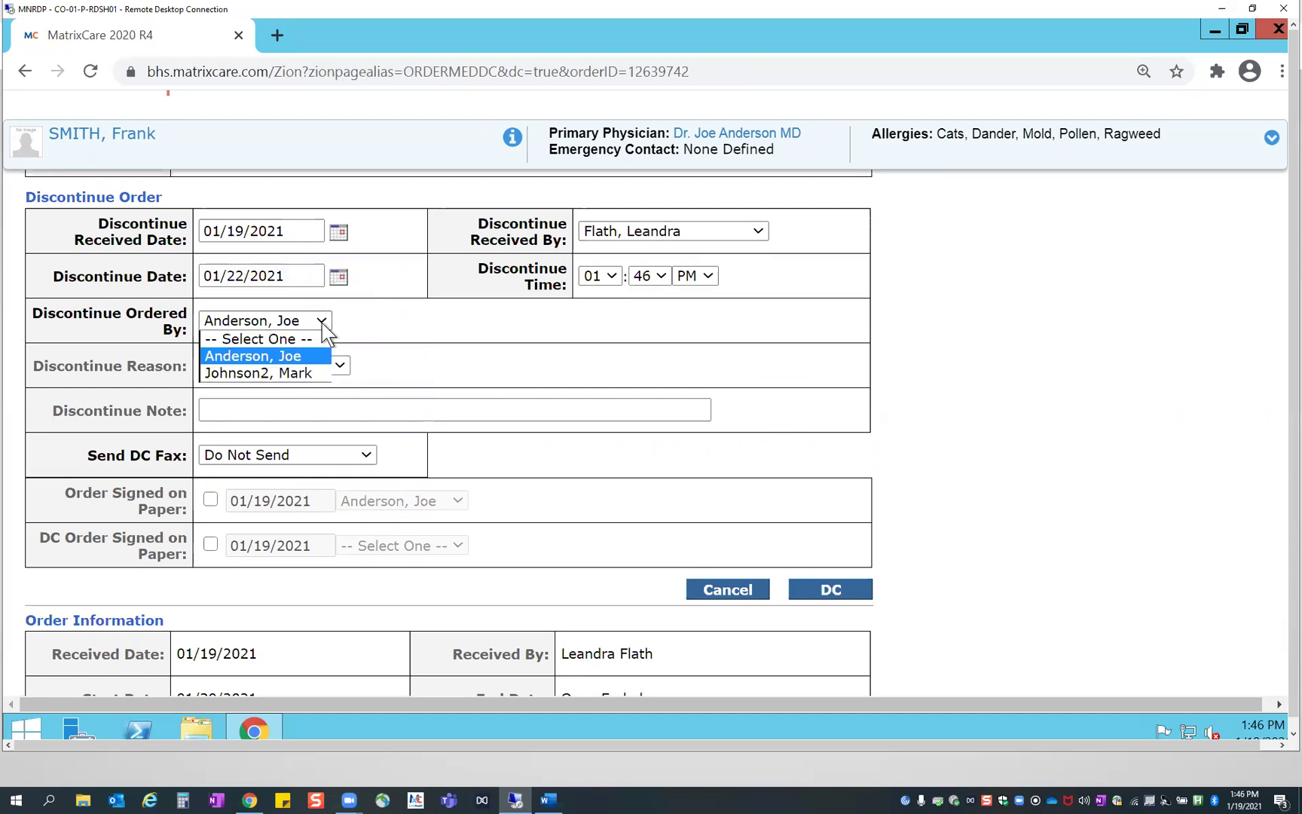
left_click(503, 333)
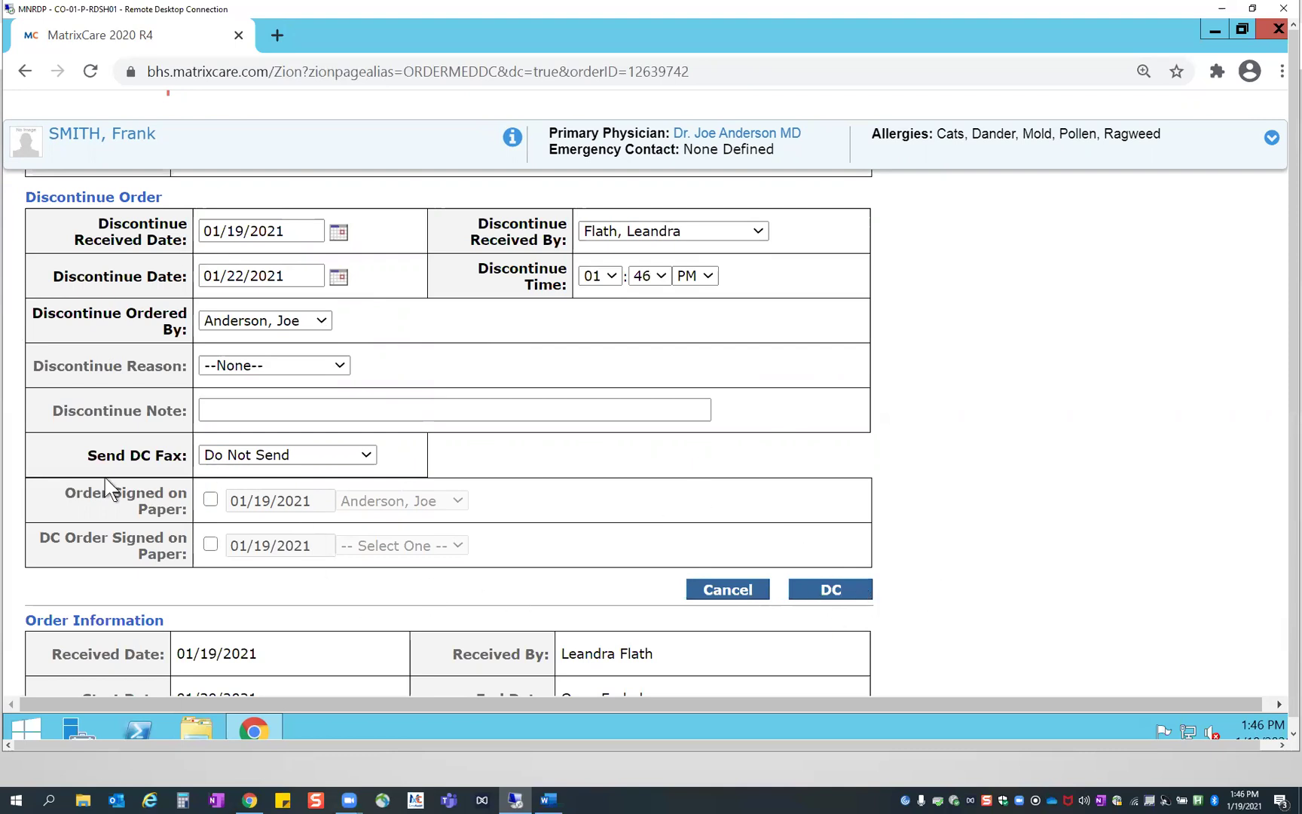
left_click(709, 593)
Start a new order of type General with no related event for the resident
scroll(707, 595, "down", 3)
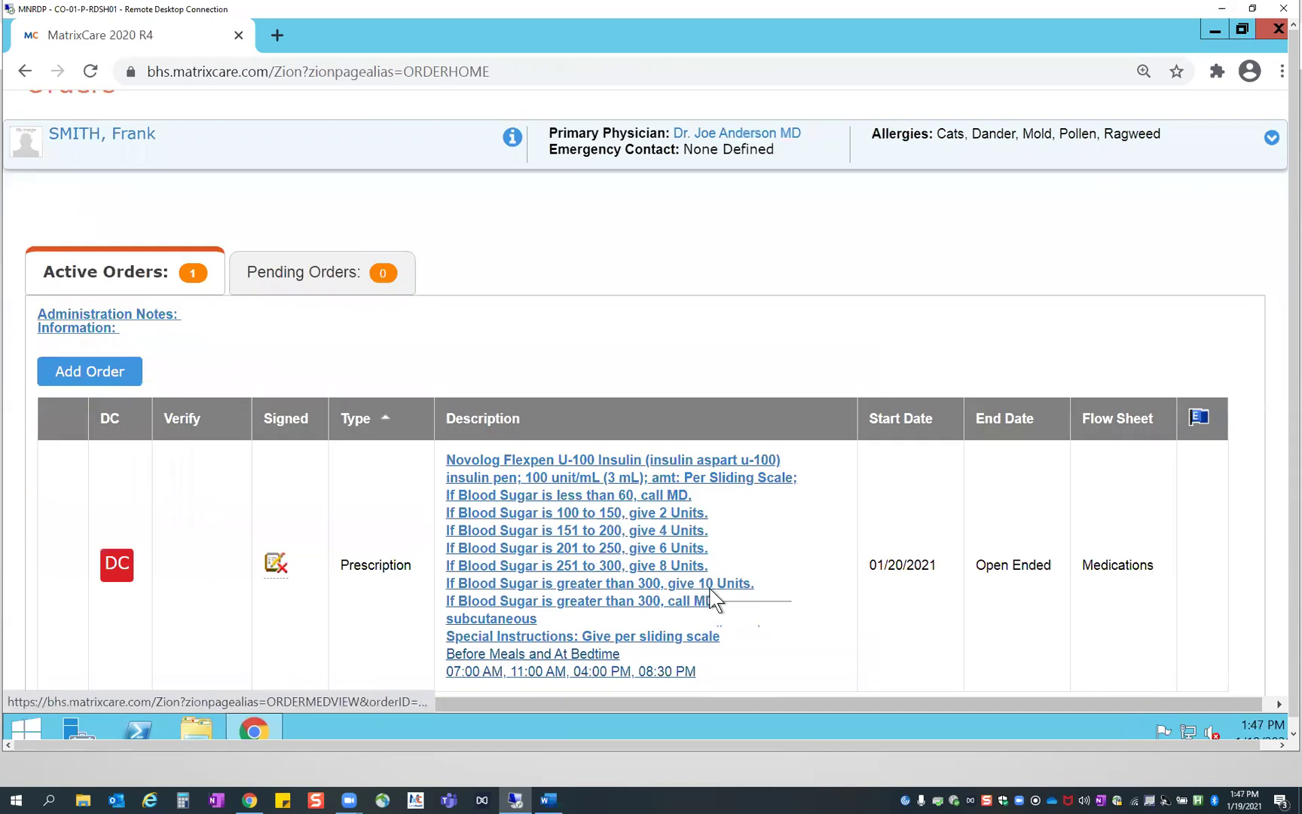
scroll(709, 598, "down", 3)
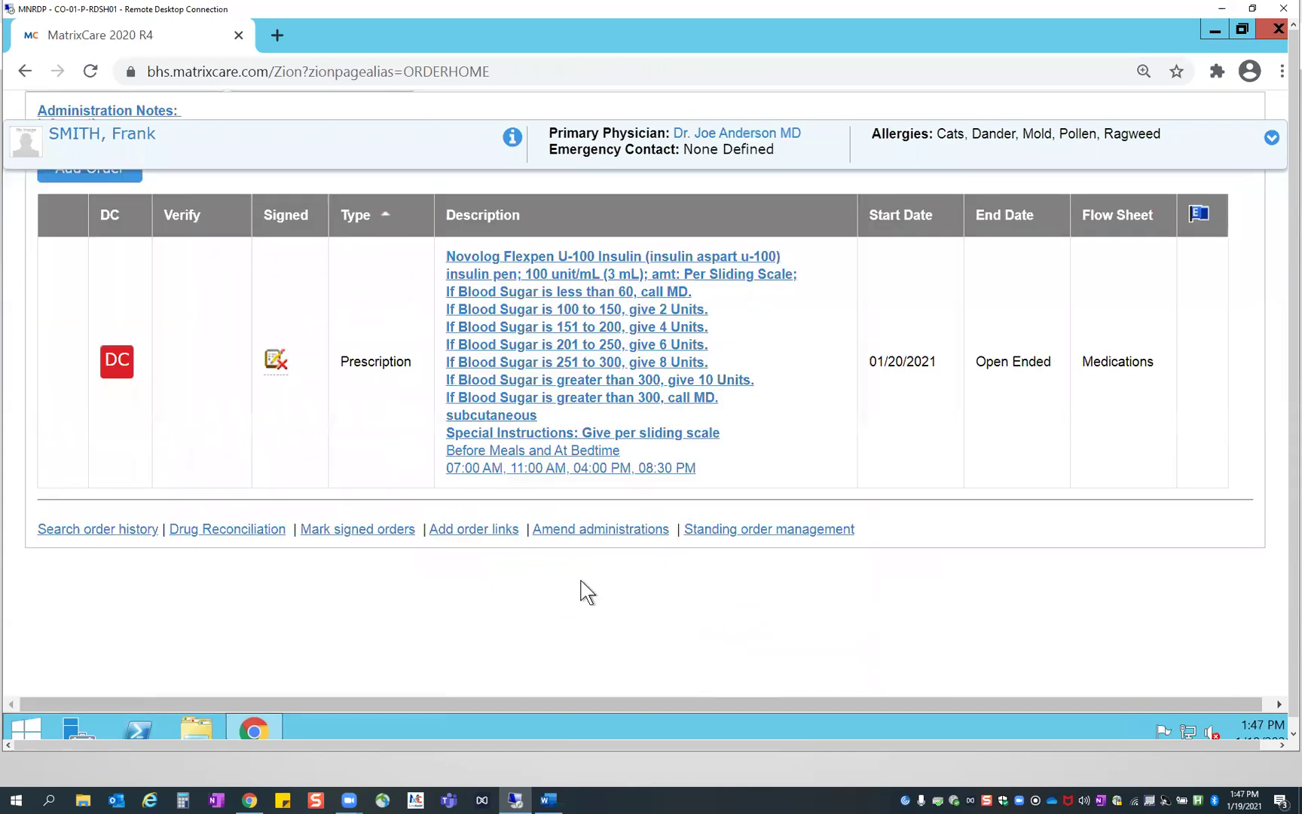
scroll(281, 576, "up", 5)
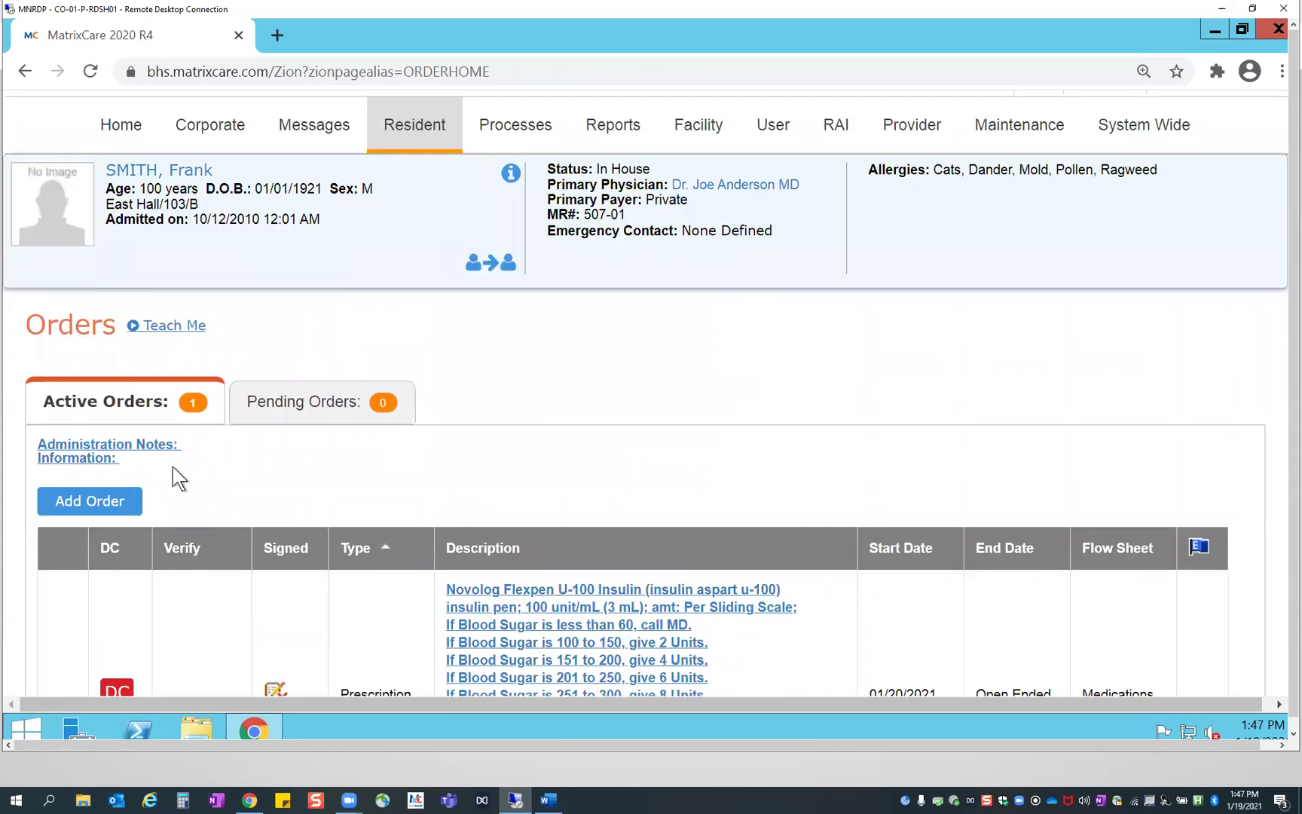
left_click(81, 511)
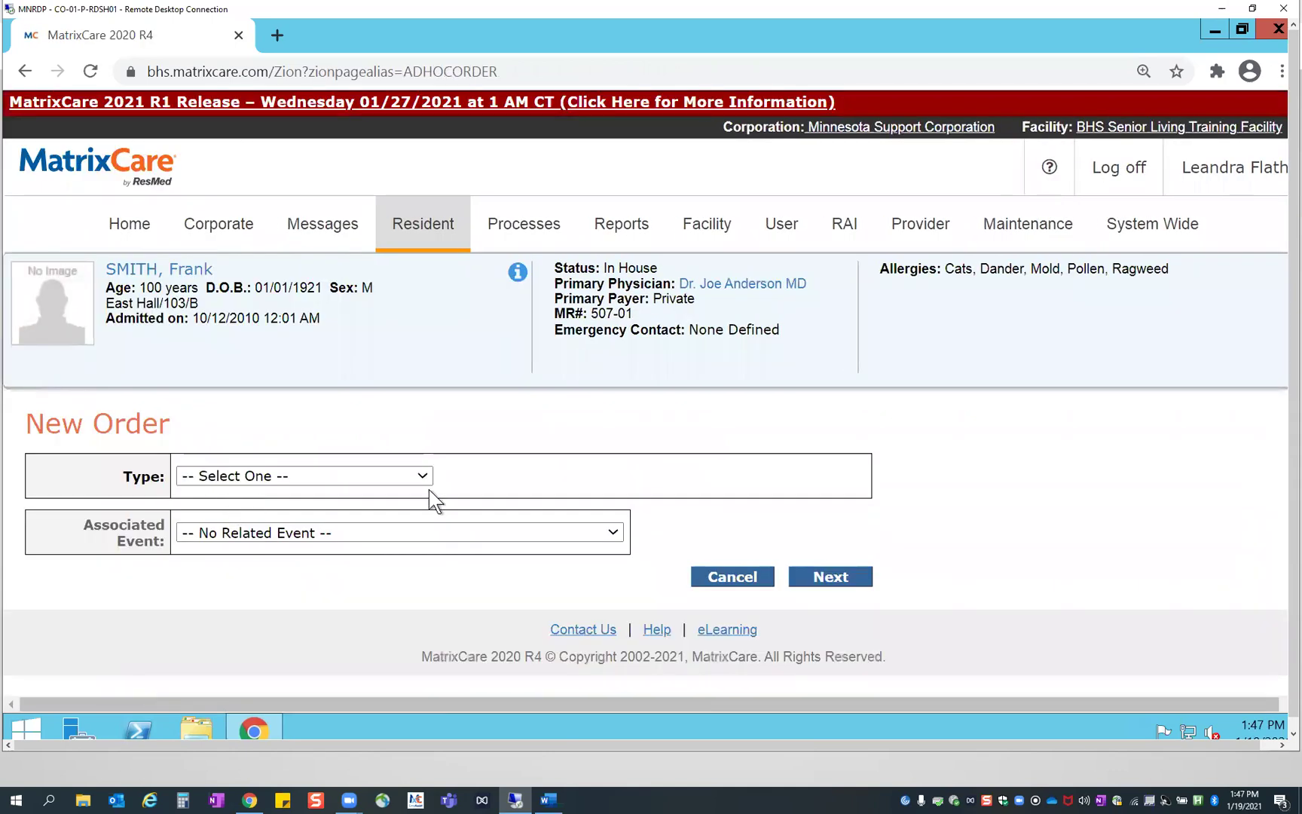
left_click(416, 479)
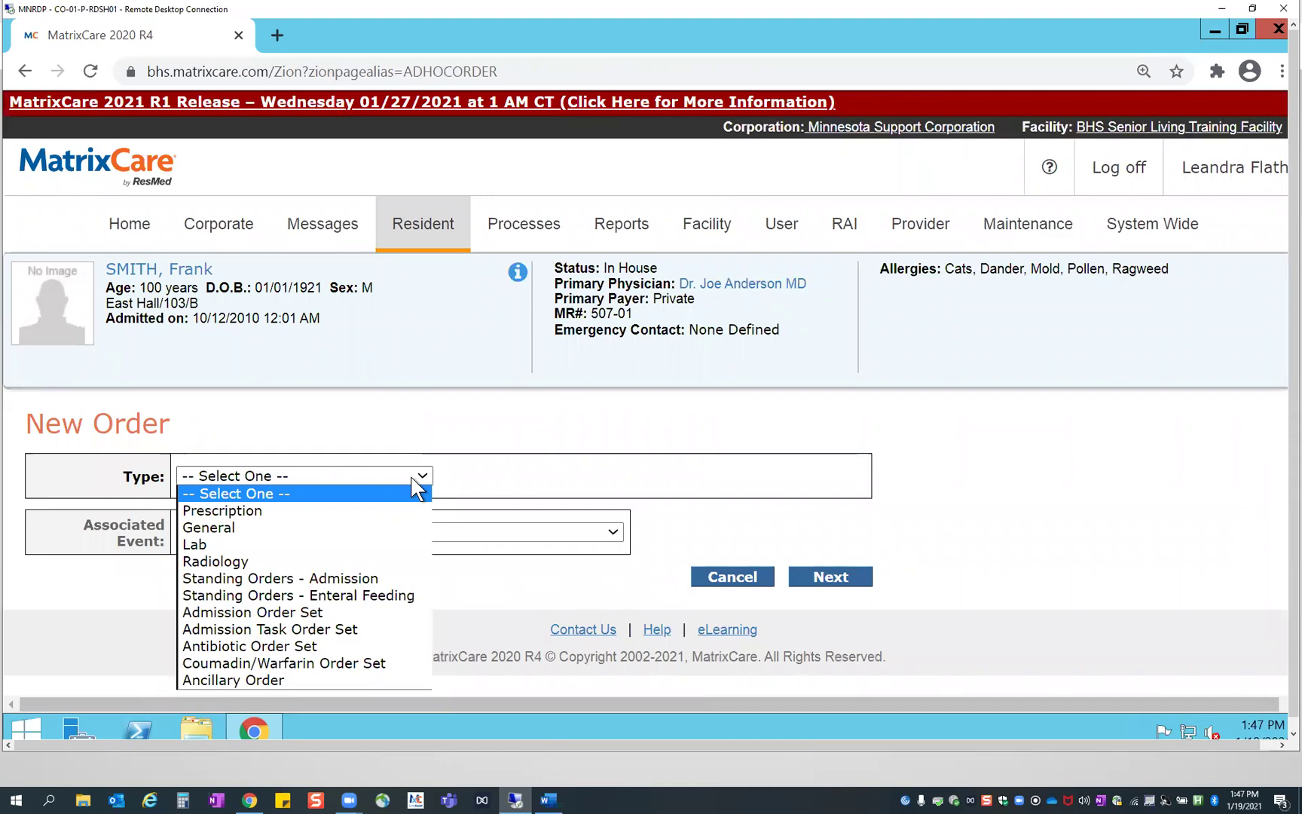
left_click(225, 526)
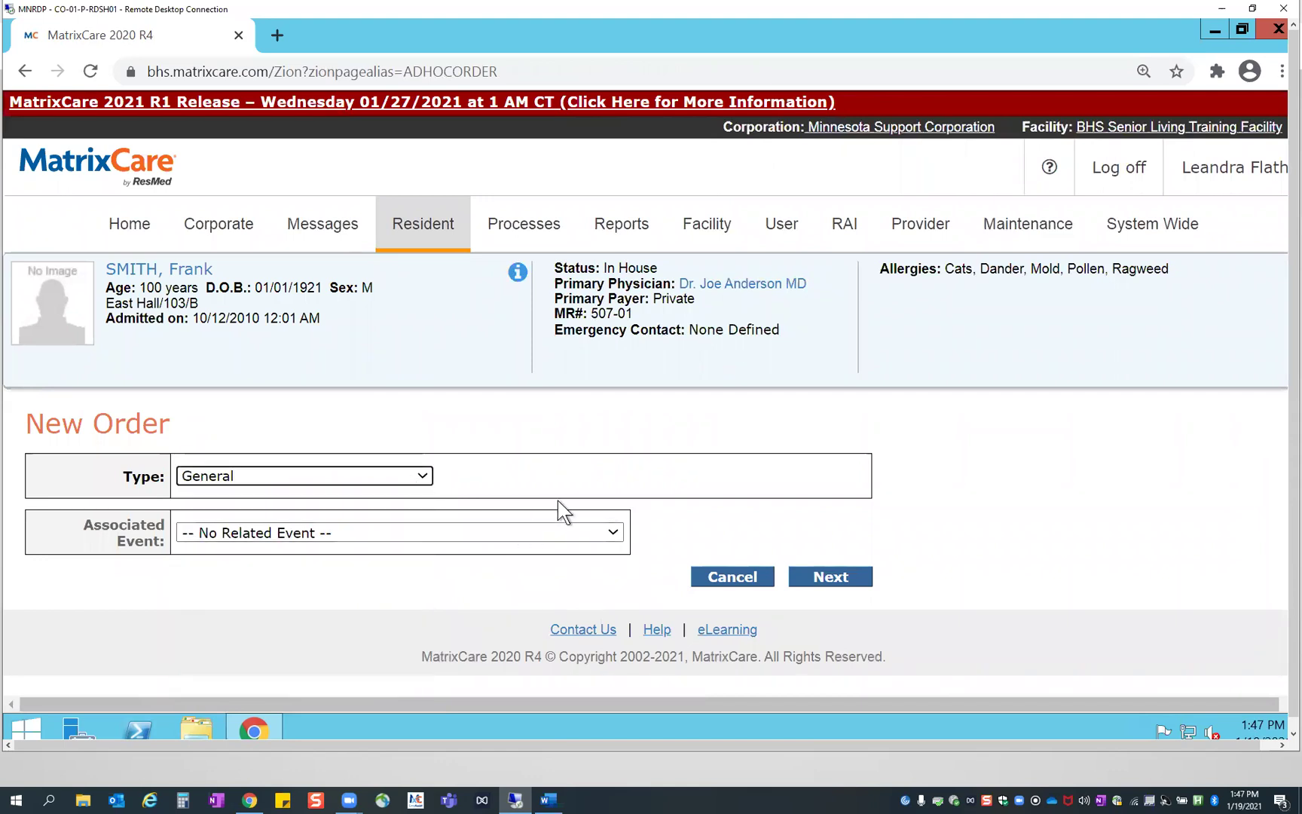
left_click(811, 586)
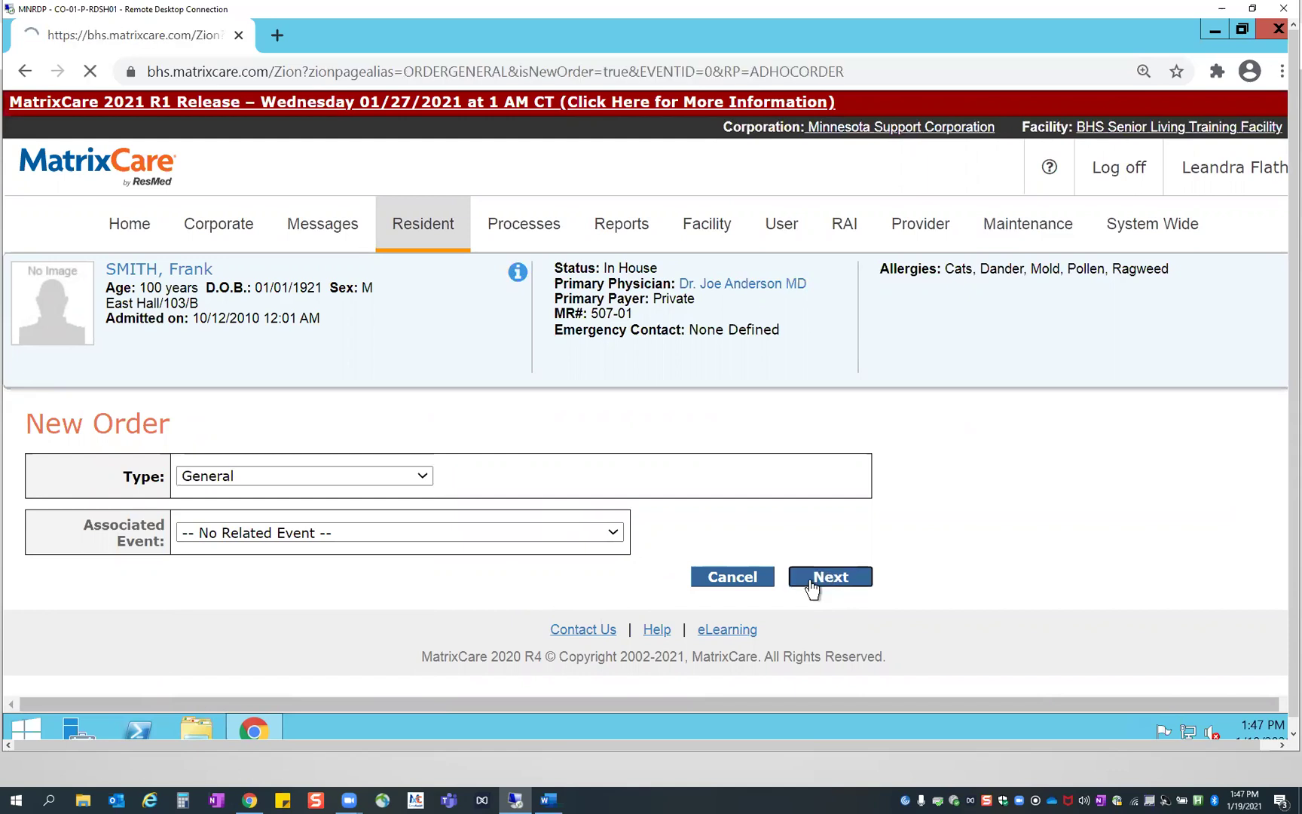
Enter "Clean Nebulizer Hose" as the order description of the general order
scroll(936, 596, "down", 3)
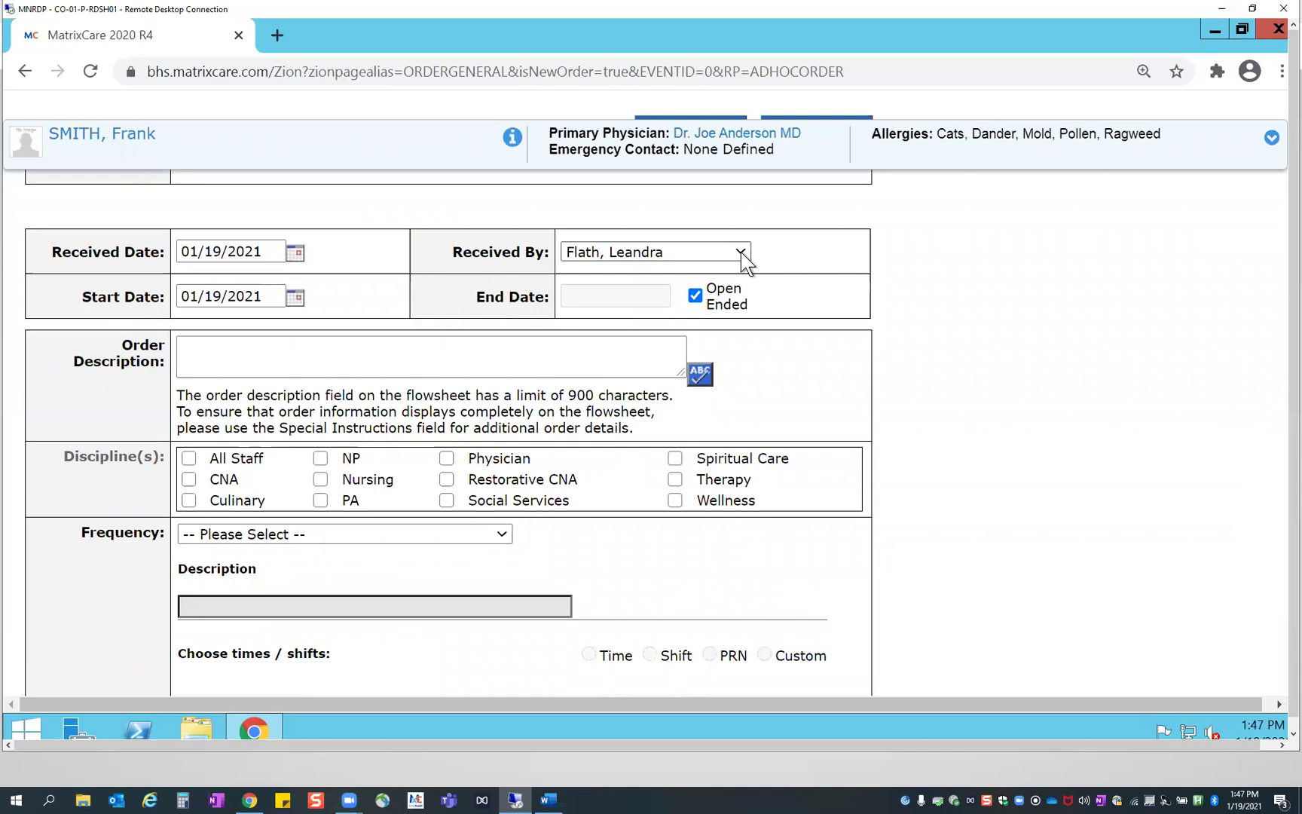
left_click(414, 353)
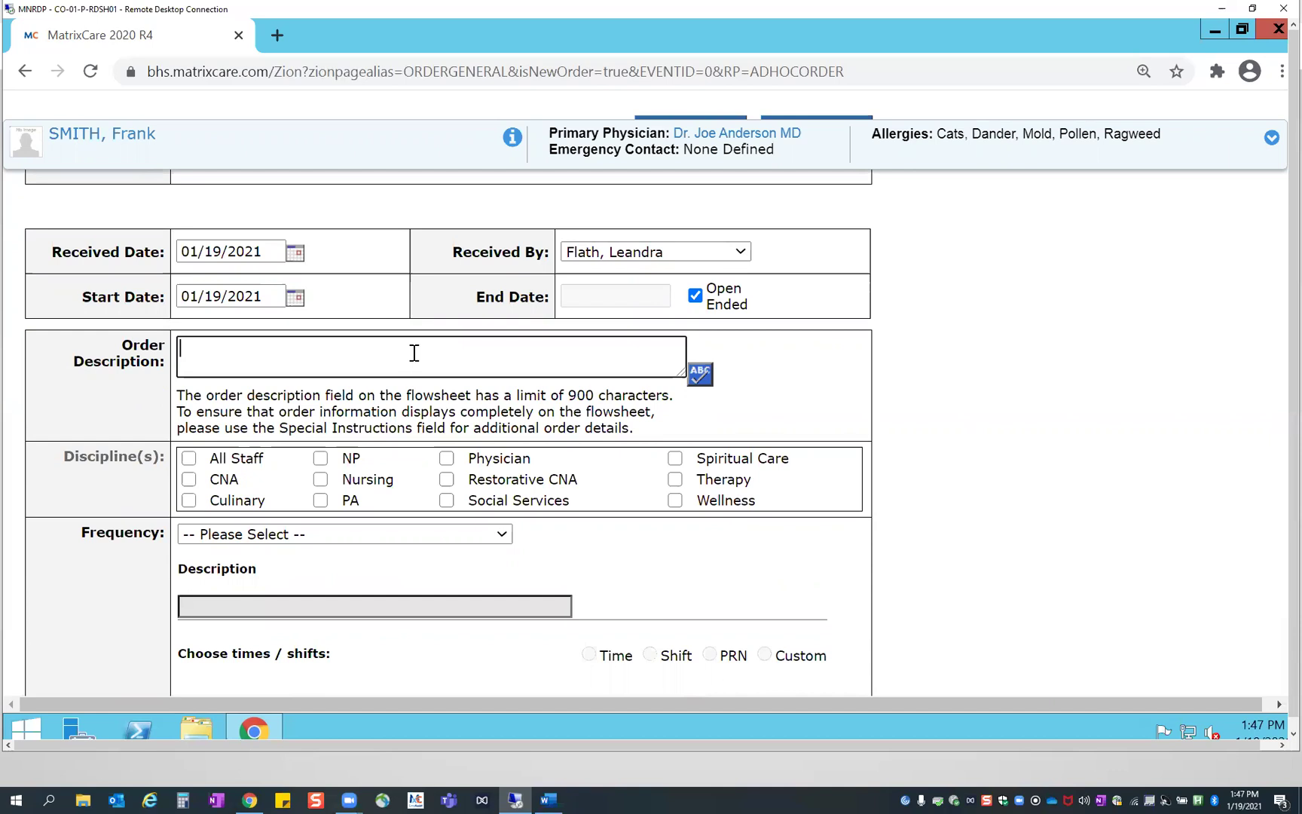
scroll(843, 419, "down", 3)
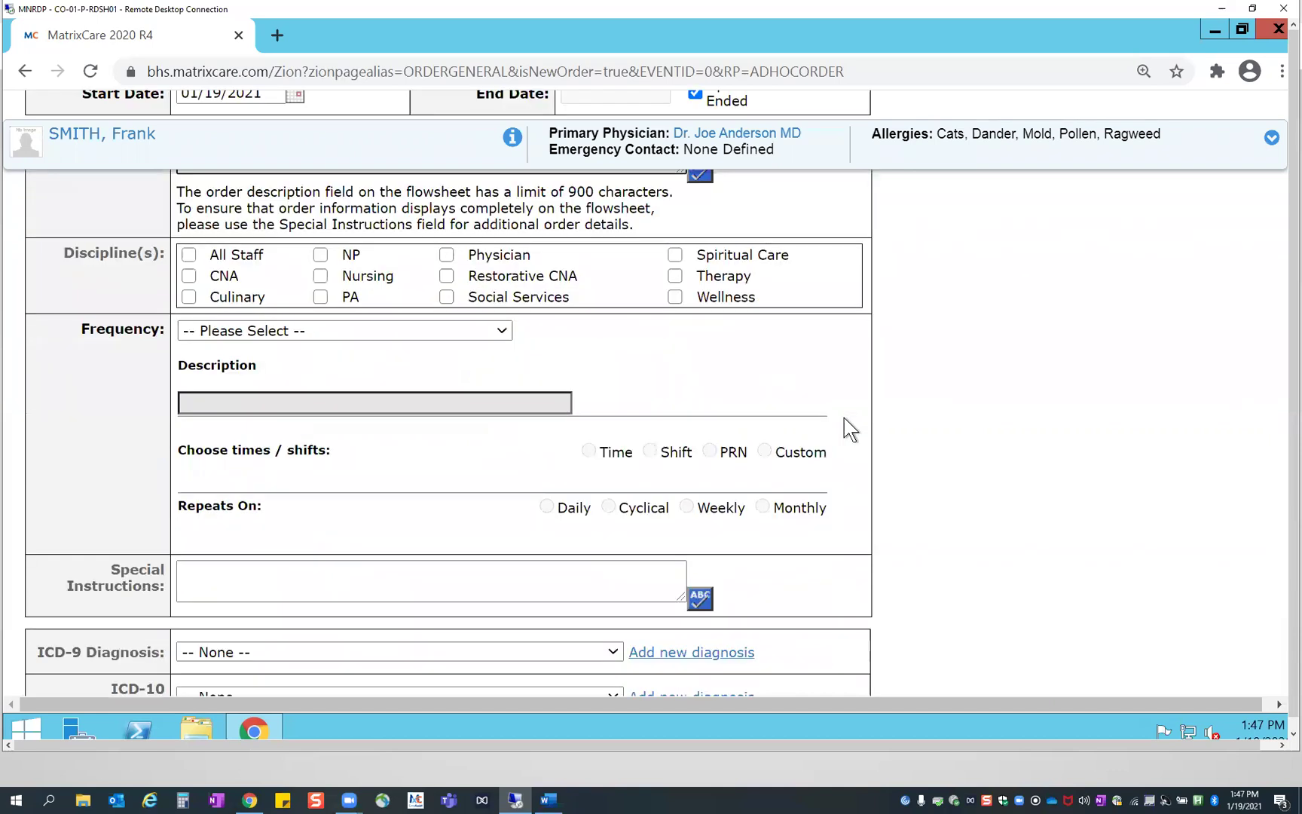
scroll(844, 417, "up", 3)
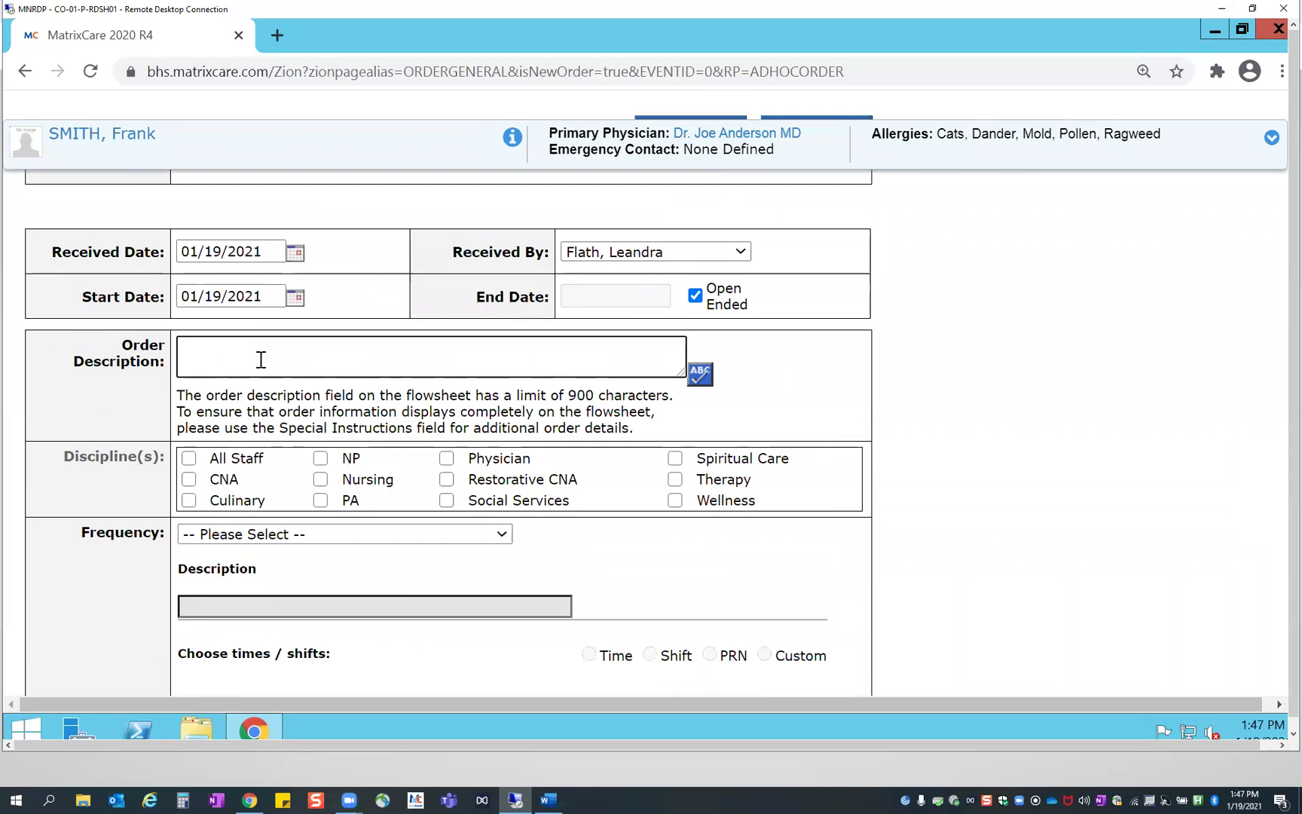
type("Clean Nebulizer Hose")
left_click(773, 411)
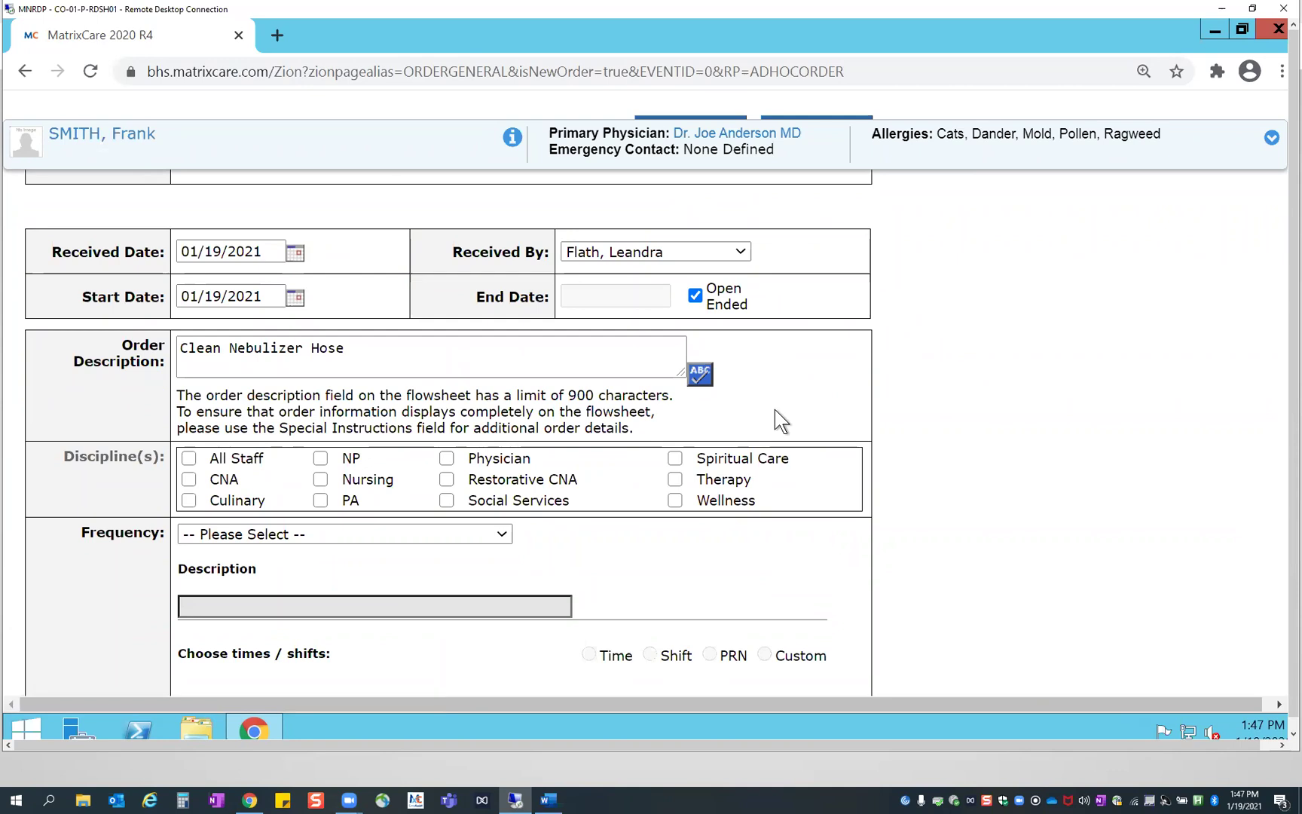
Look through the available frequencies and set the order's frequency to Every Other Day
left_click(500, 537)
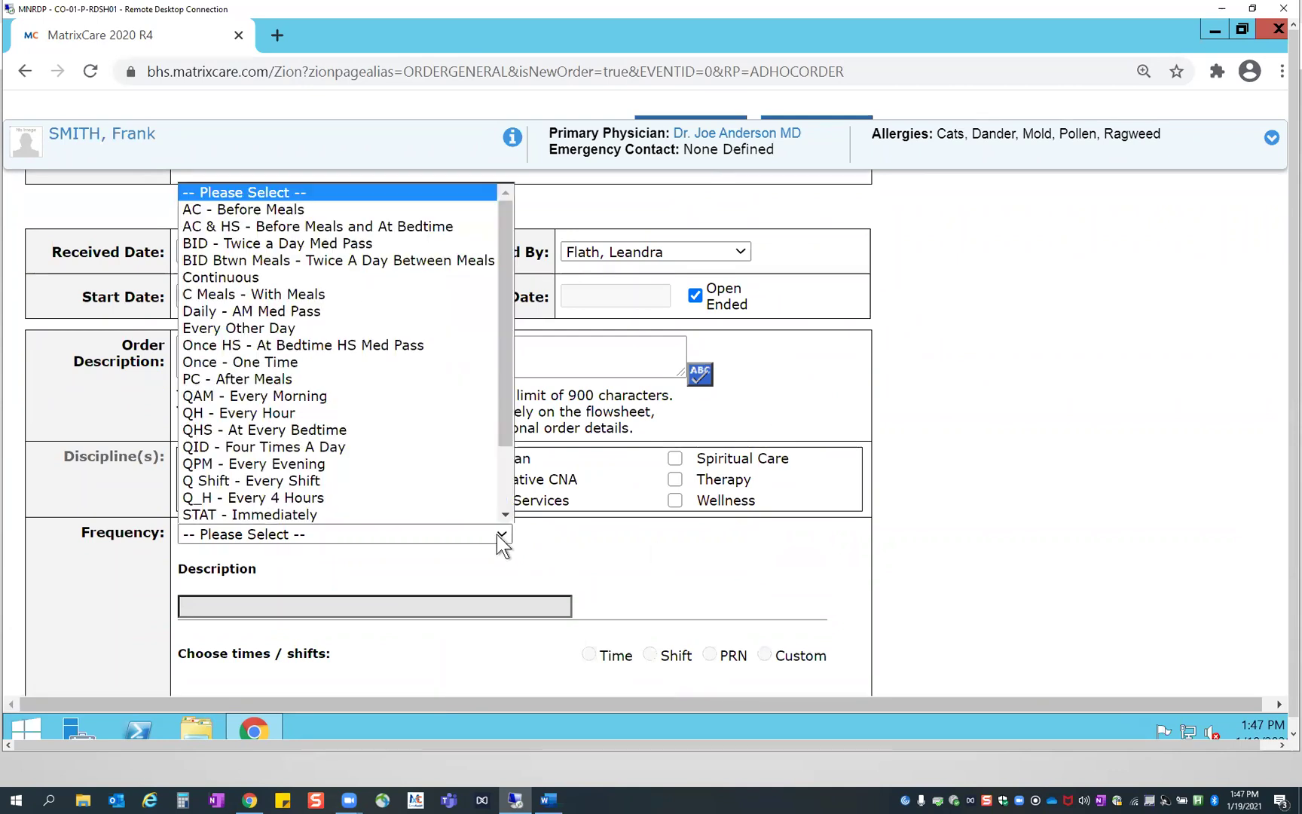
scroll(387, 515, "down", 1)
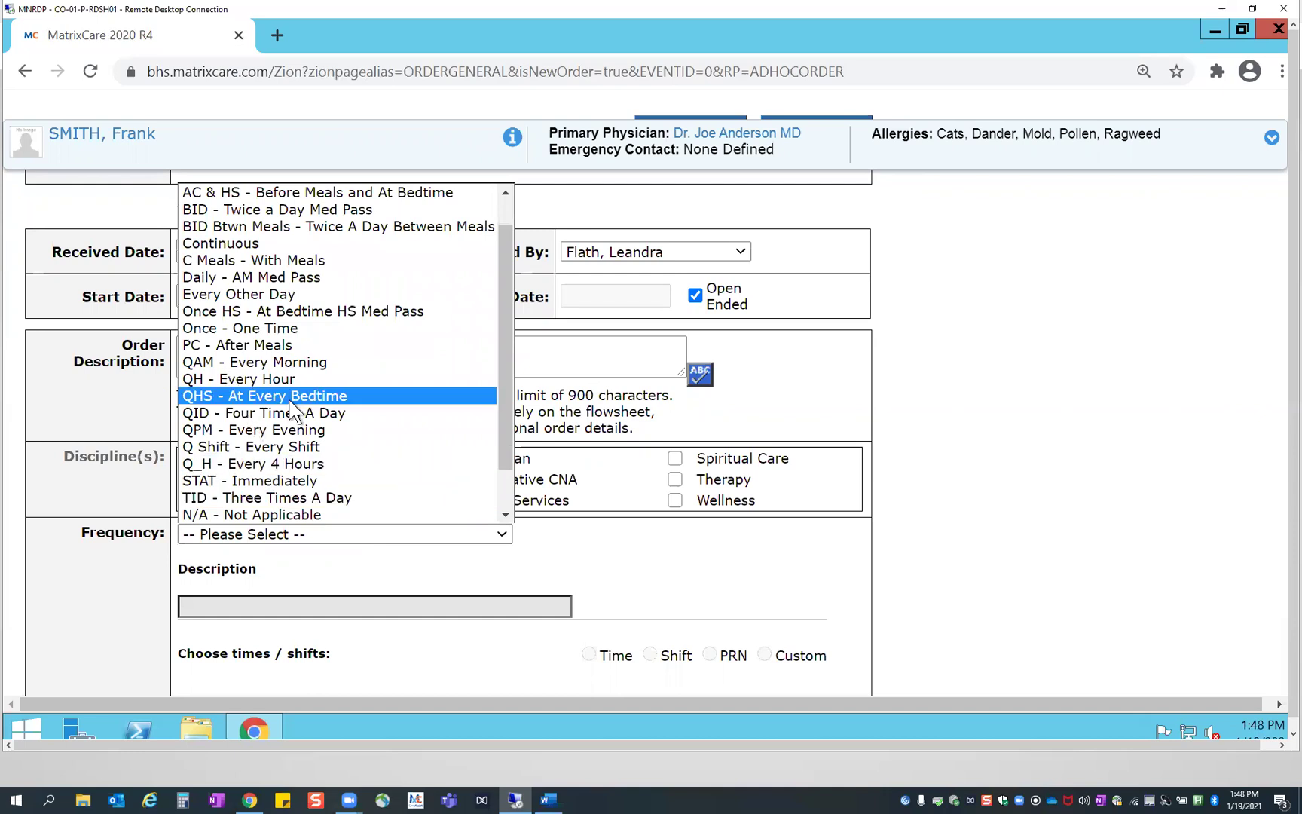
left_click_drag(503, 442, 499, 523)
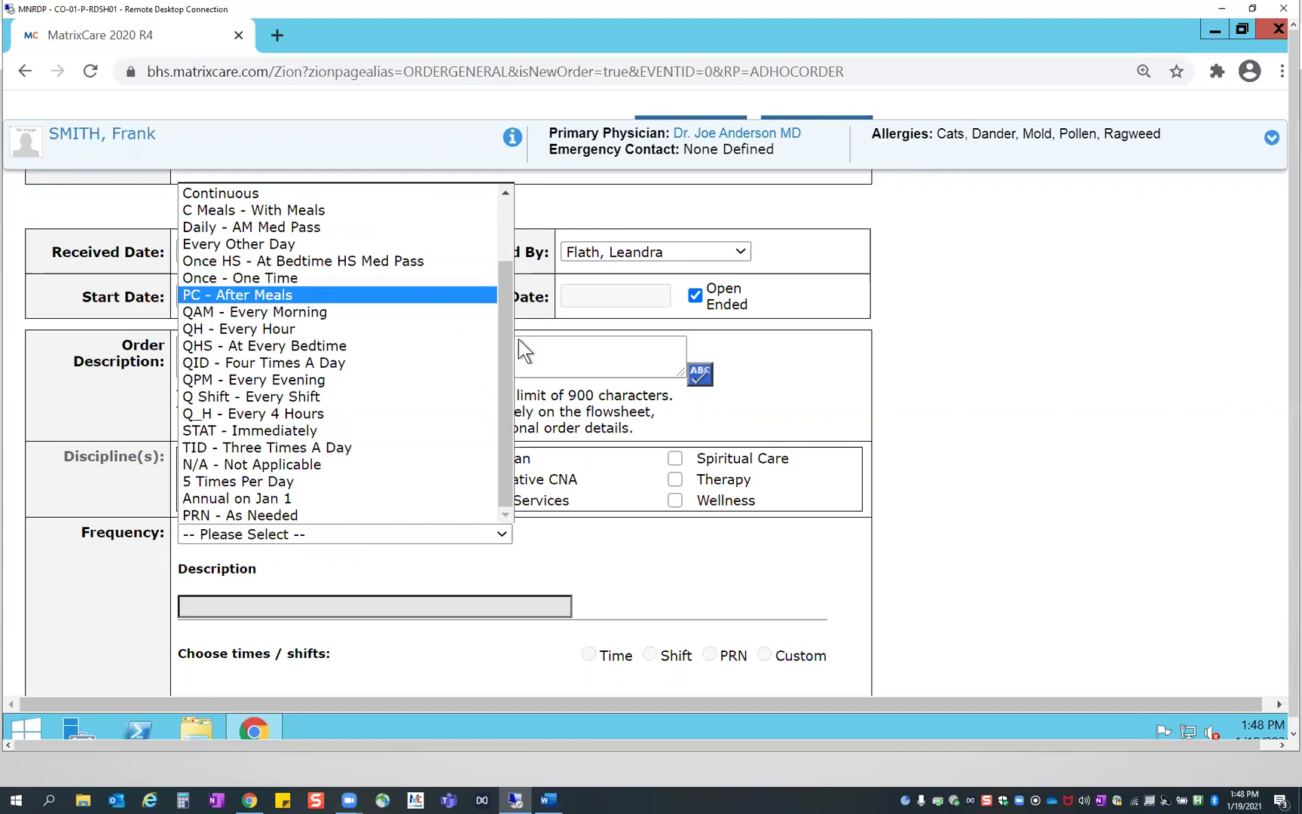
scroll(503, 322, "up", 2)
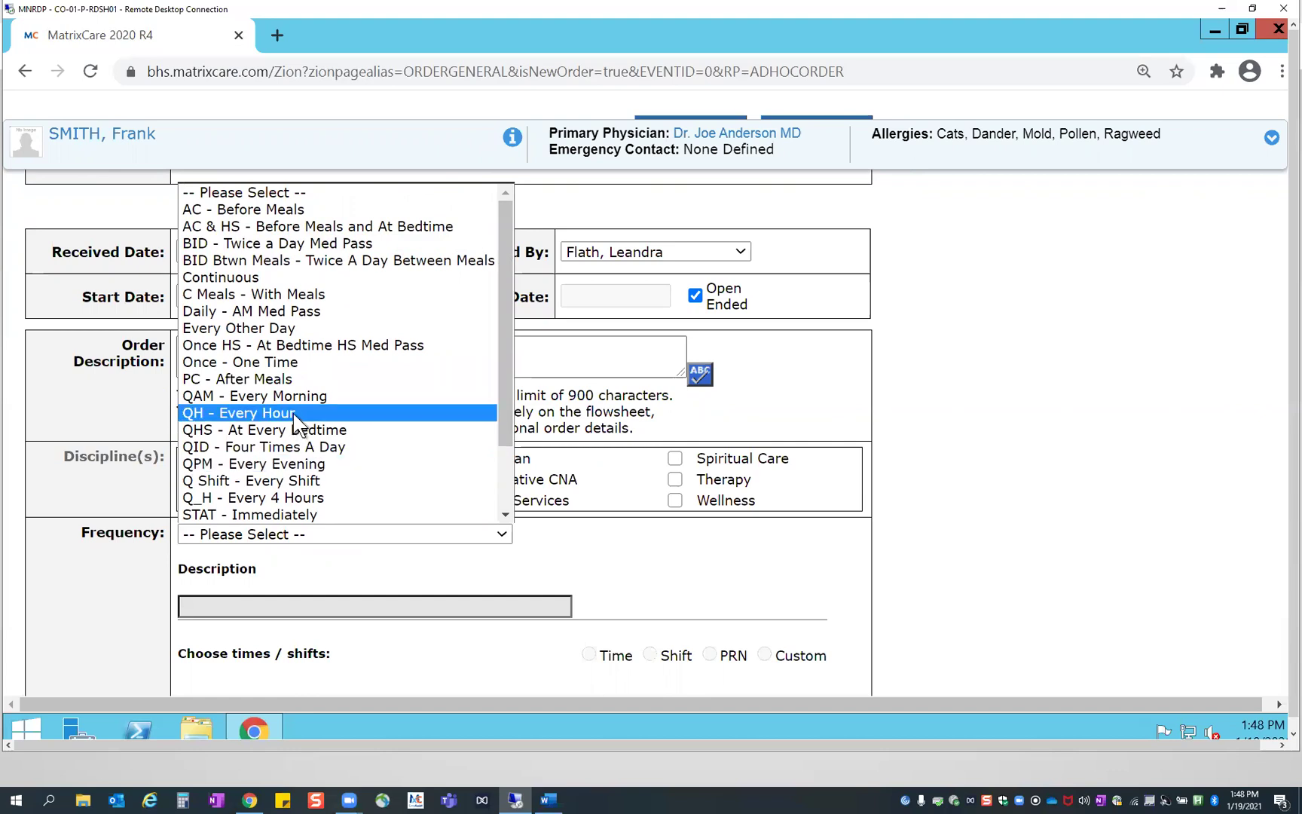
left_click(338, 331)
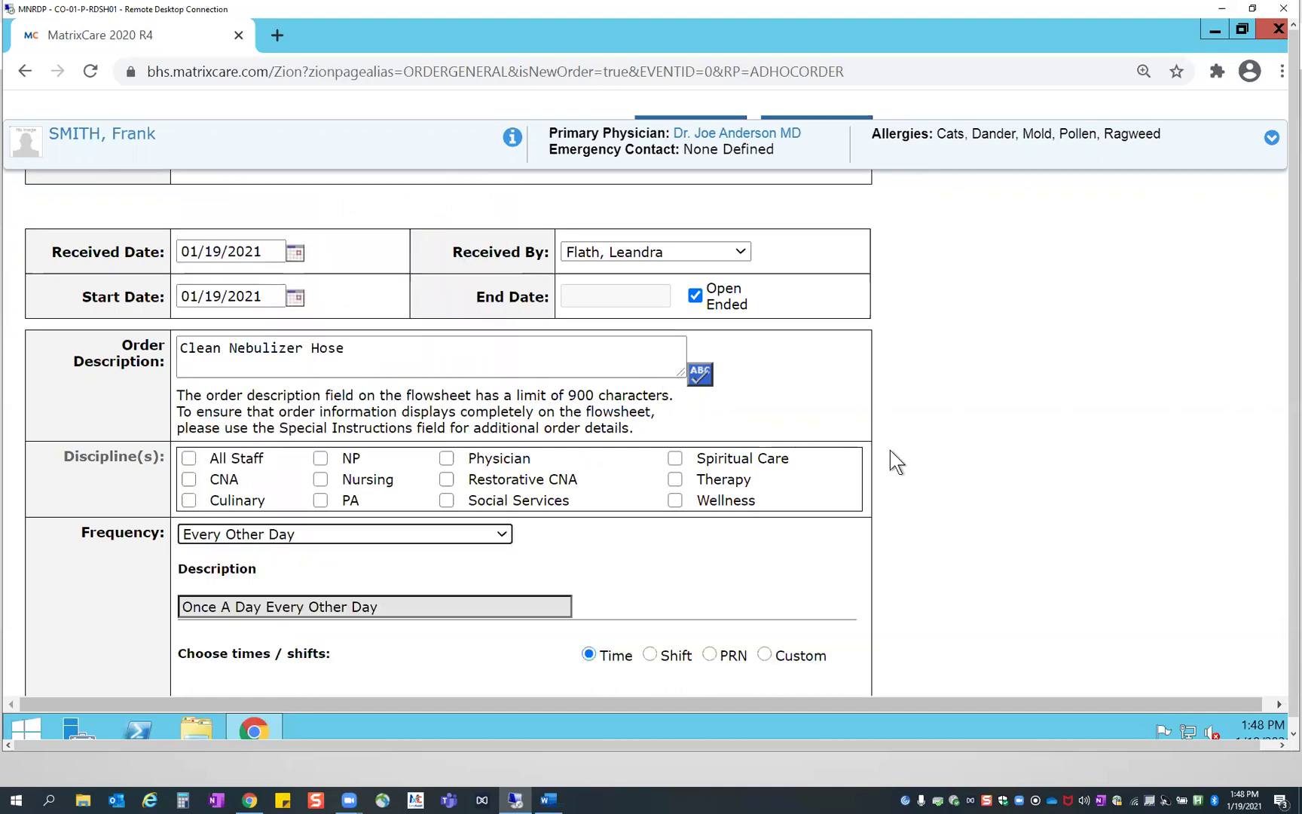
Switch the order's times to Custom and make it repeat weekly, every 1 week on Tuesday
scroll(890, 450, "down", 1)
scroll(898, 459, "down", 1)
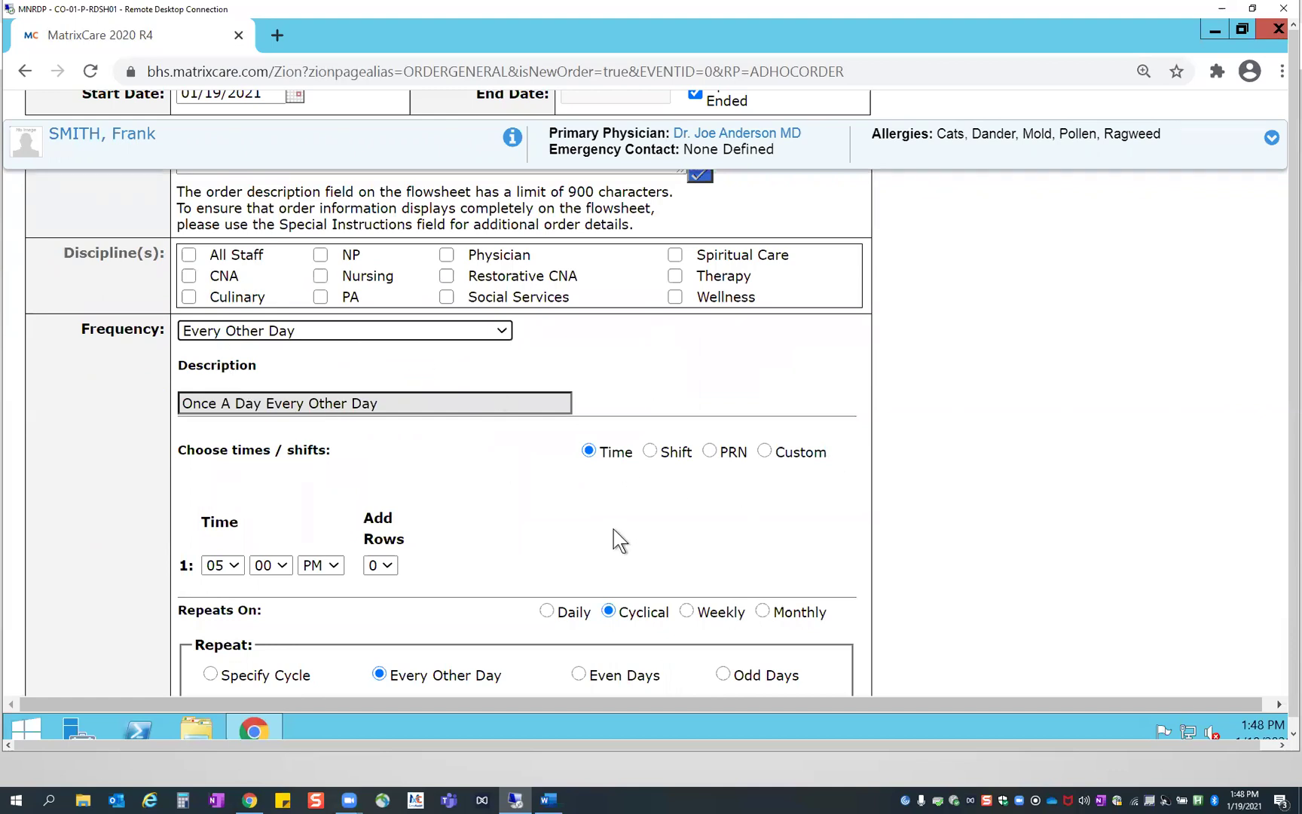
left_click(765, 452)
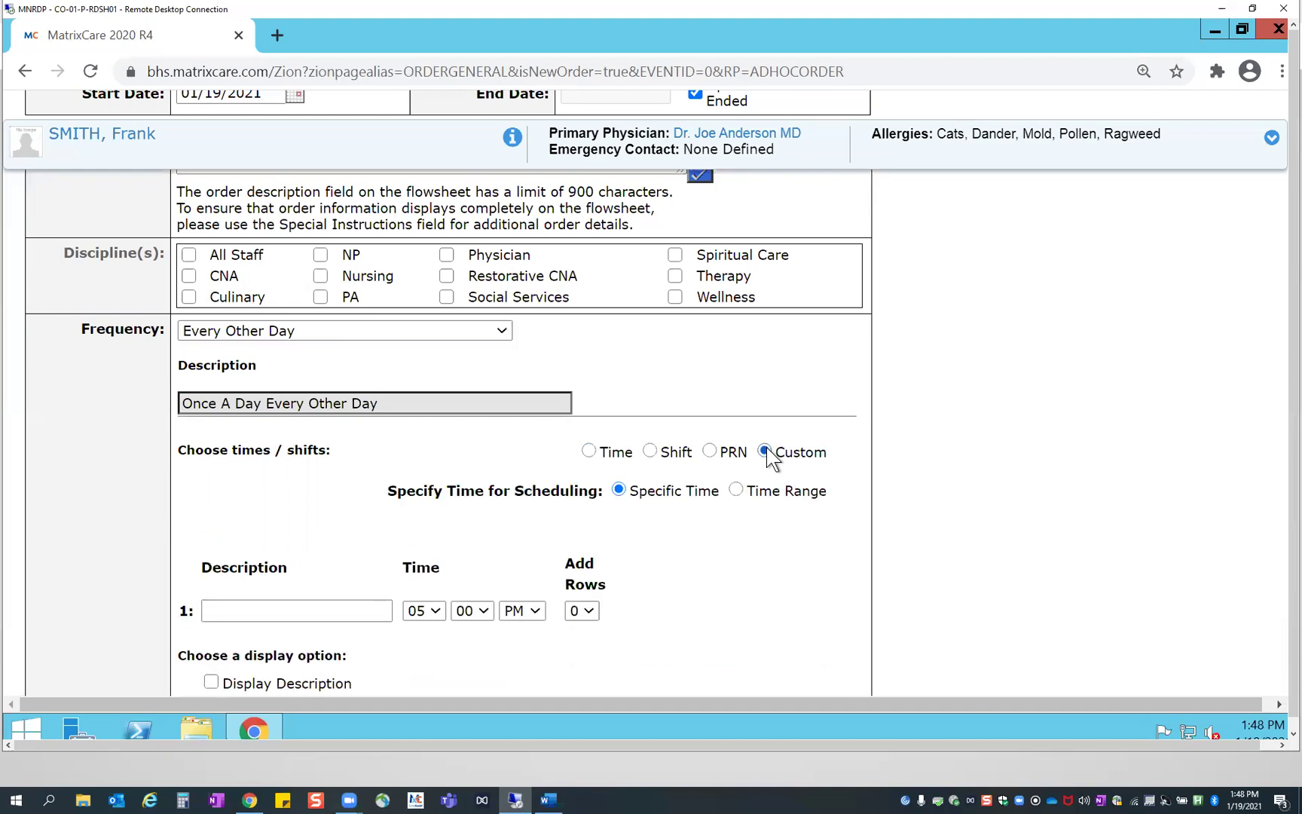
scroll(936, 487, "down", 3)
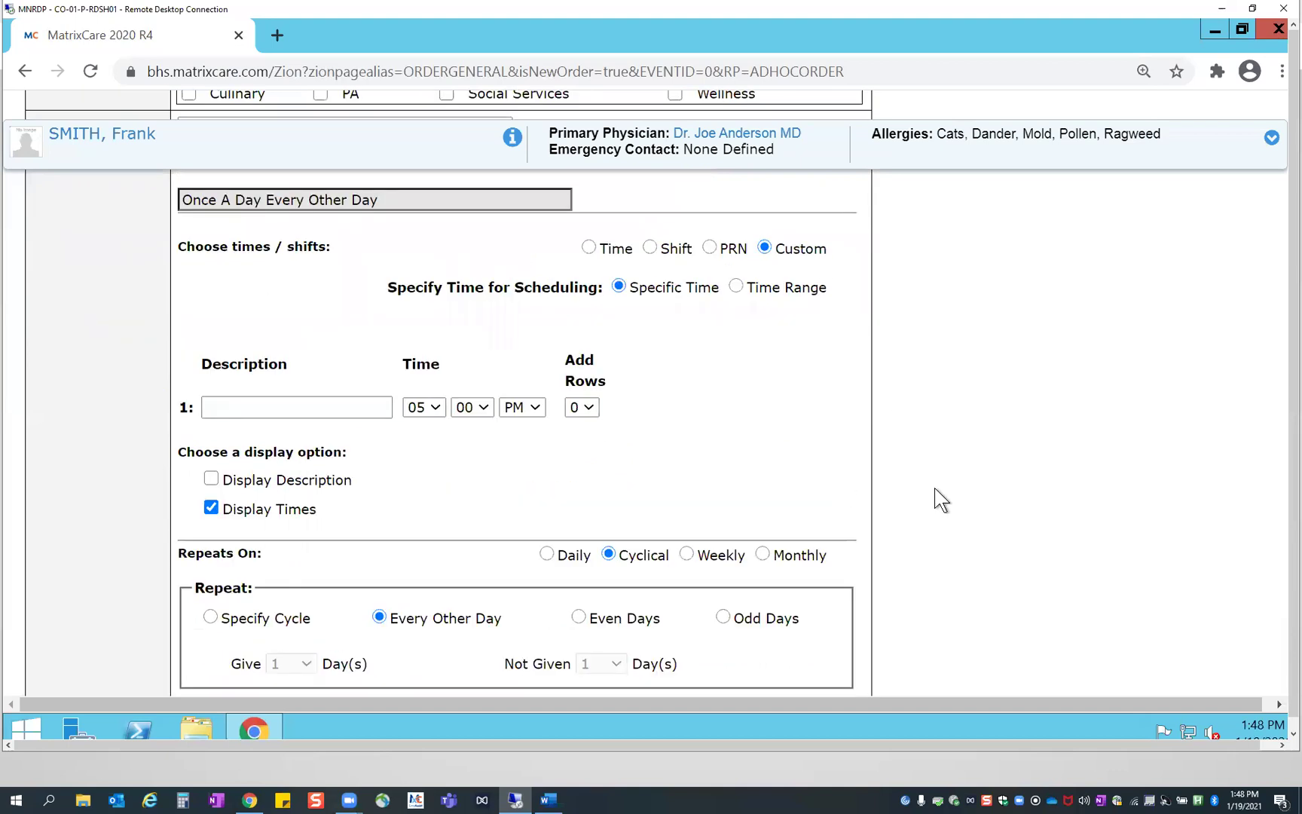
left_click(687, 555)
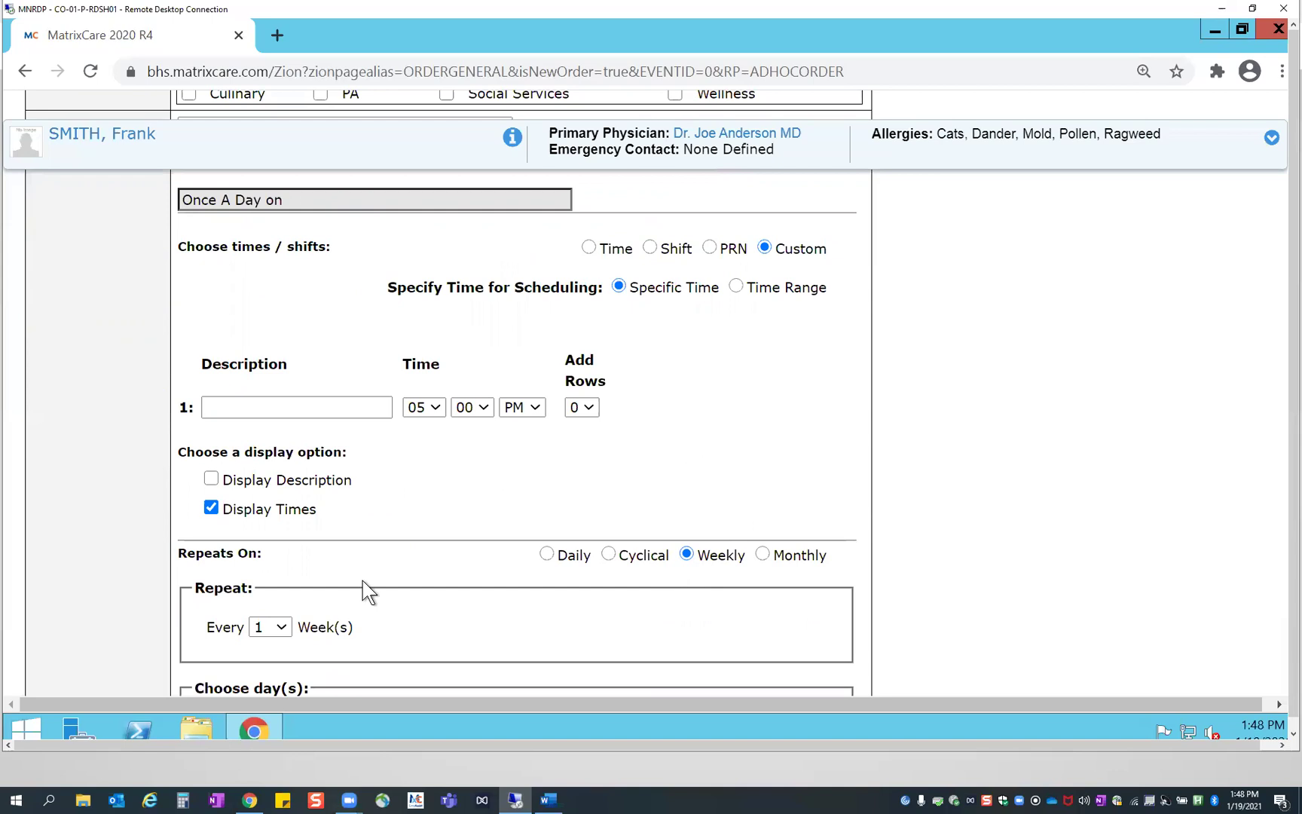
scroll(379, 590, "down", 4)
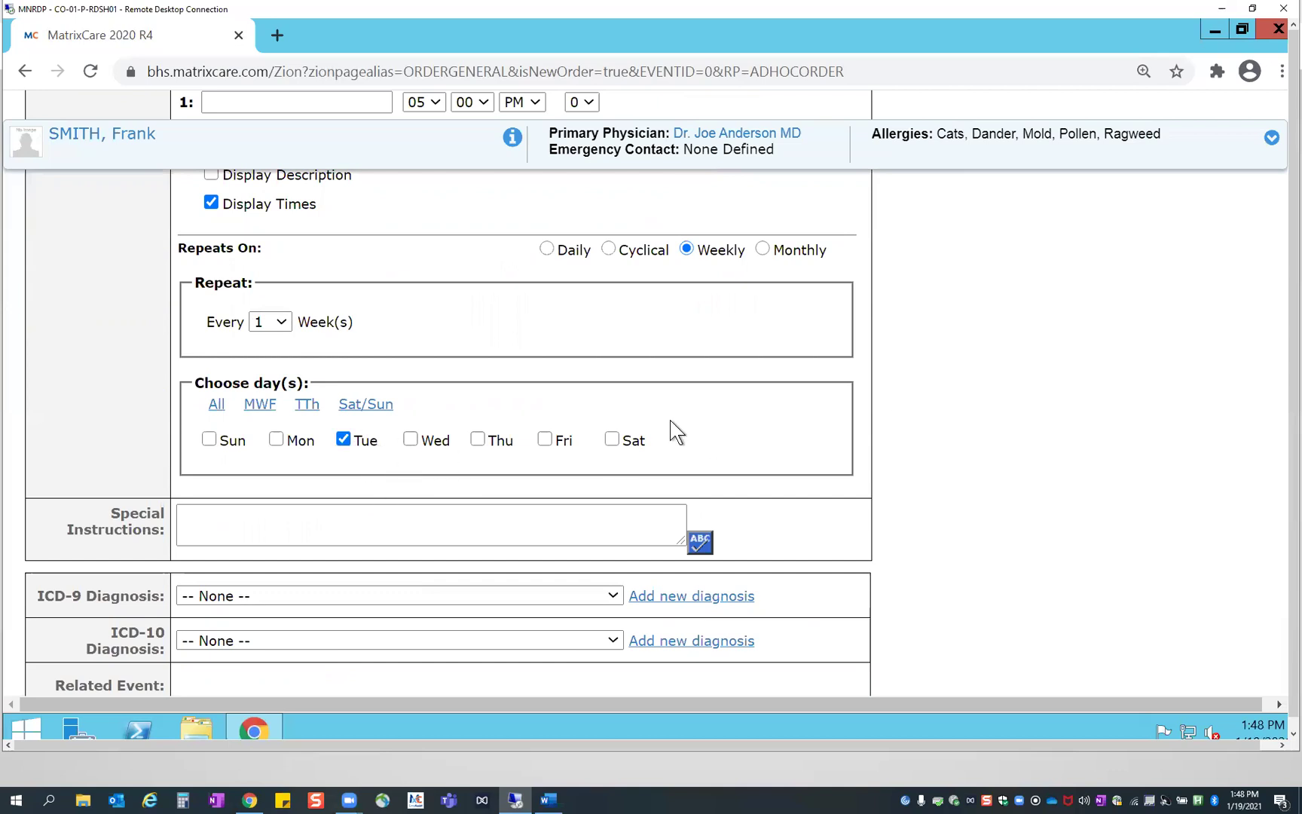
scroll(676, 431, "up", 2)
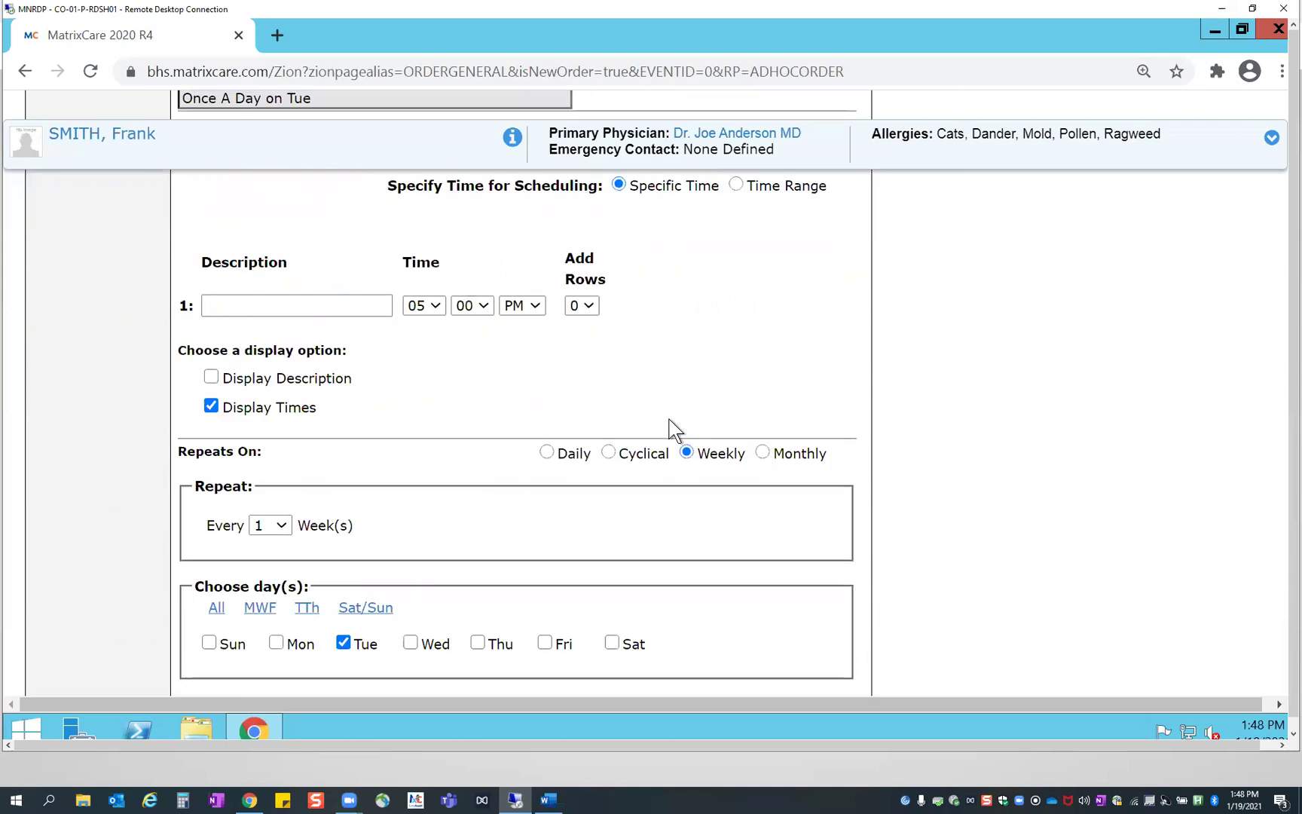
scroll(426, 433, "up", 1)
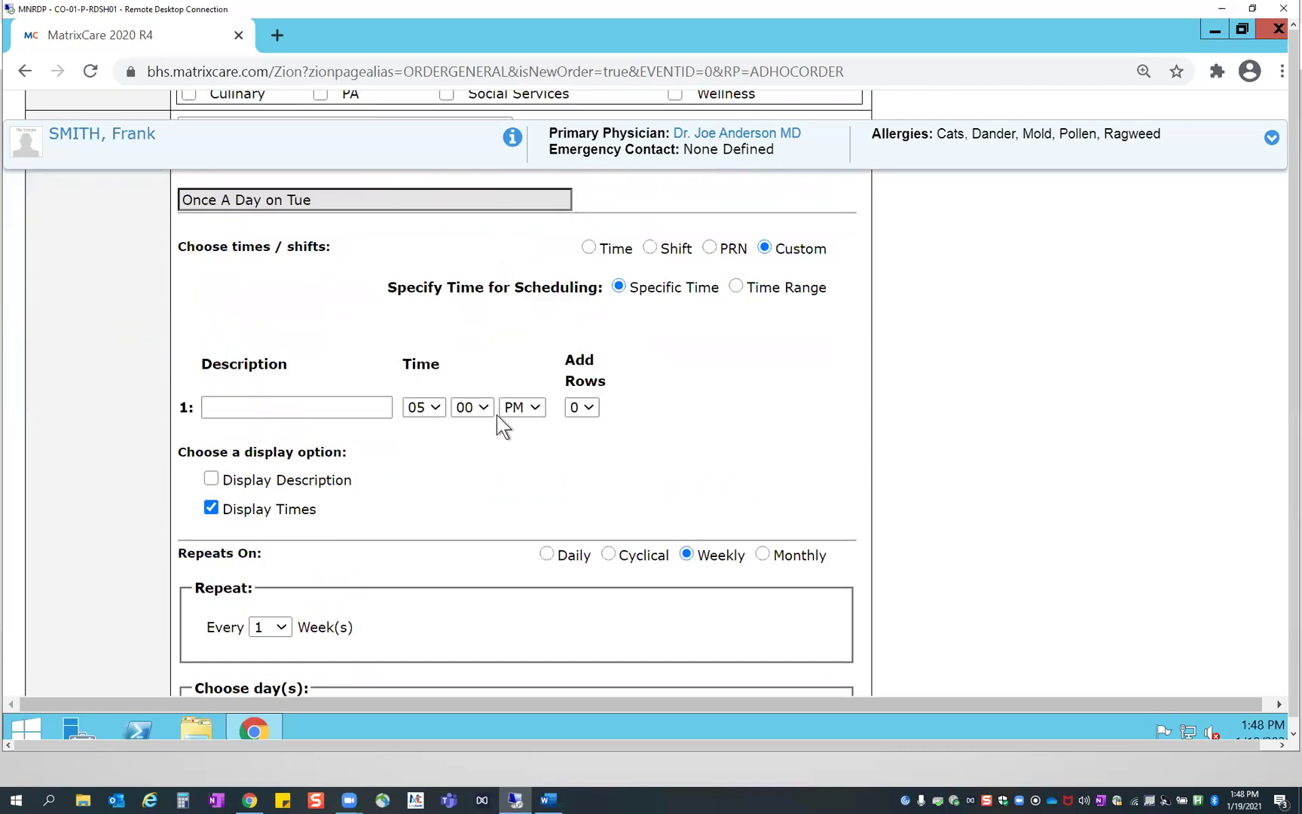
scroll(494, 380, "up", 4)
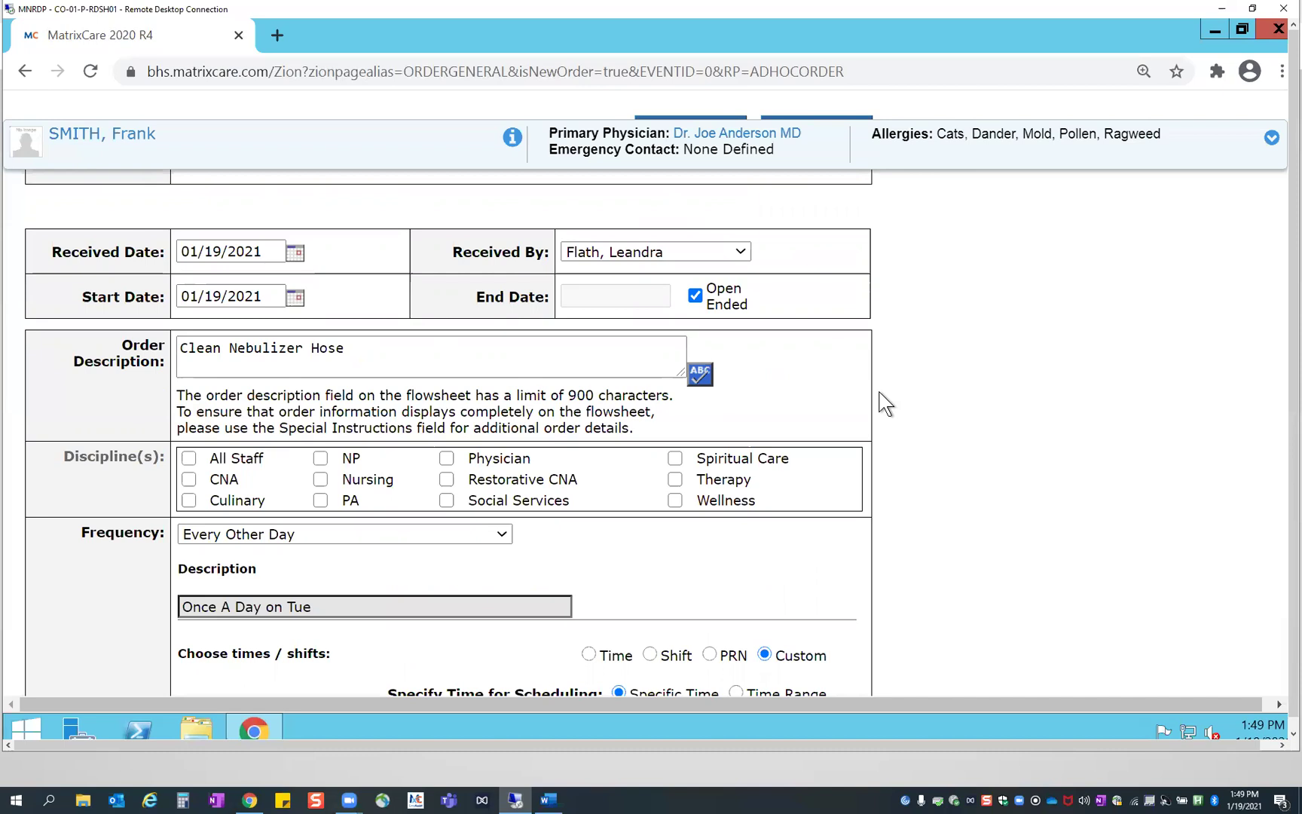
Enter the special instructions "Run distilled water through hose, and use distilled water to clean Neb Cups."
scroll(768, 572, "down", 8)
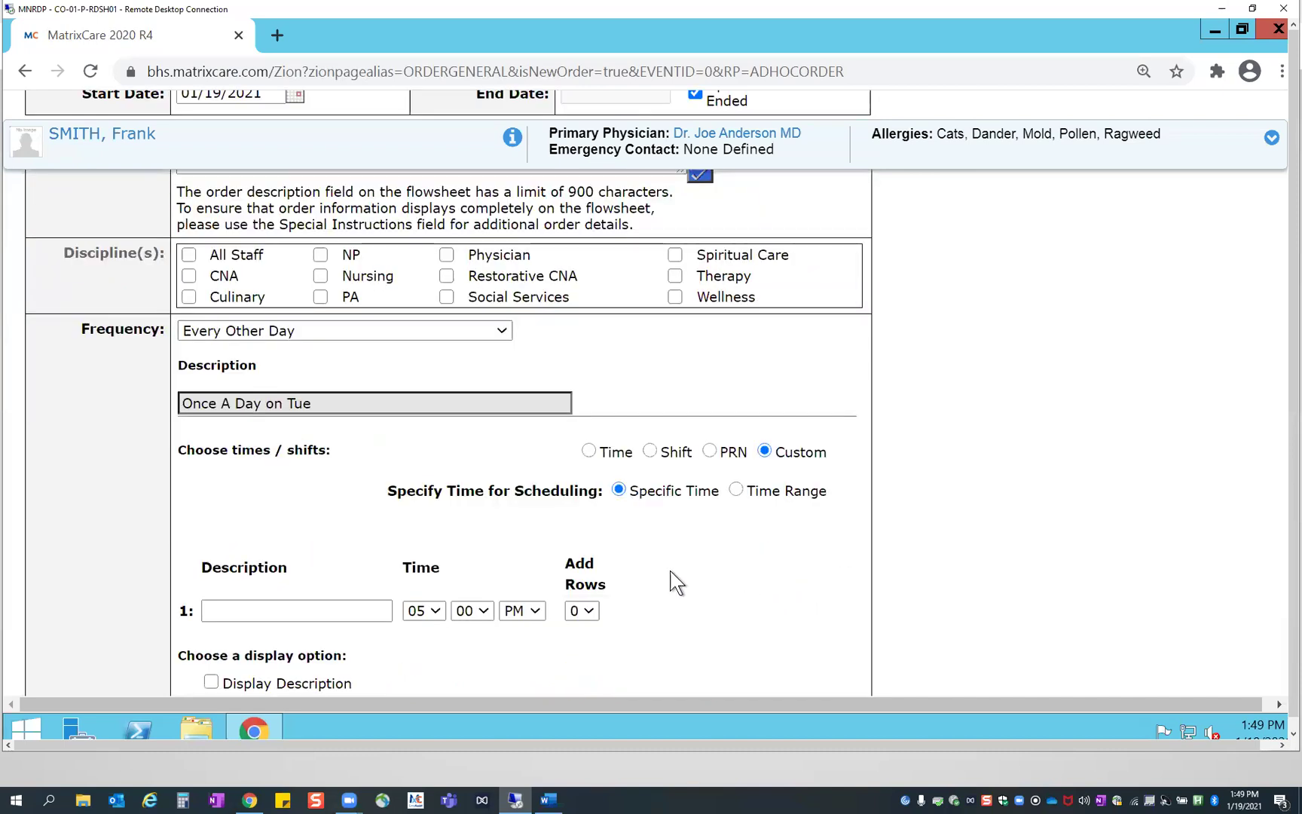
scroll(910, 582, "down", 3)
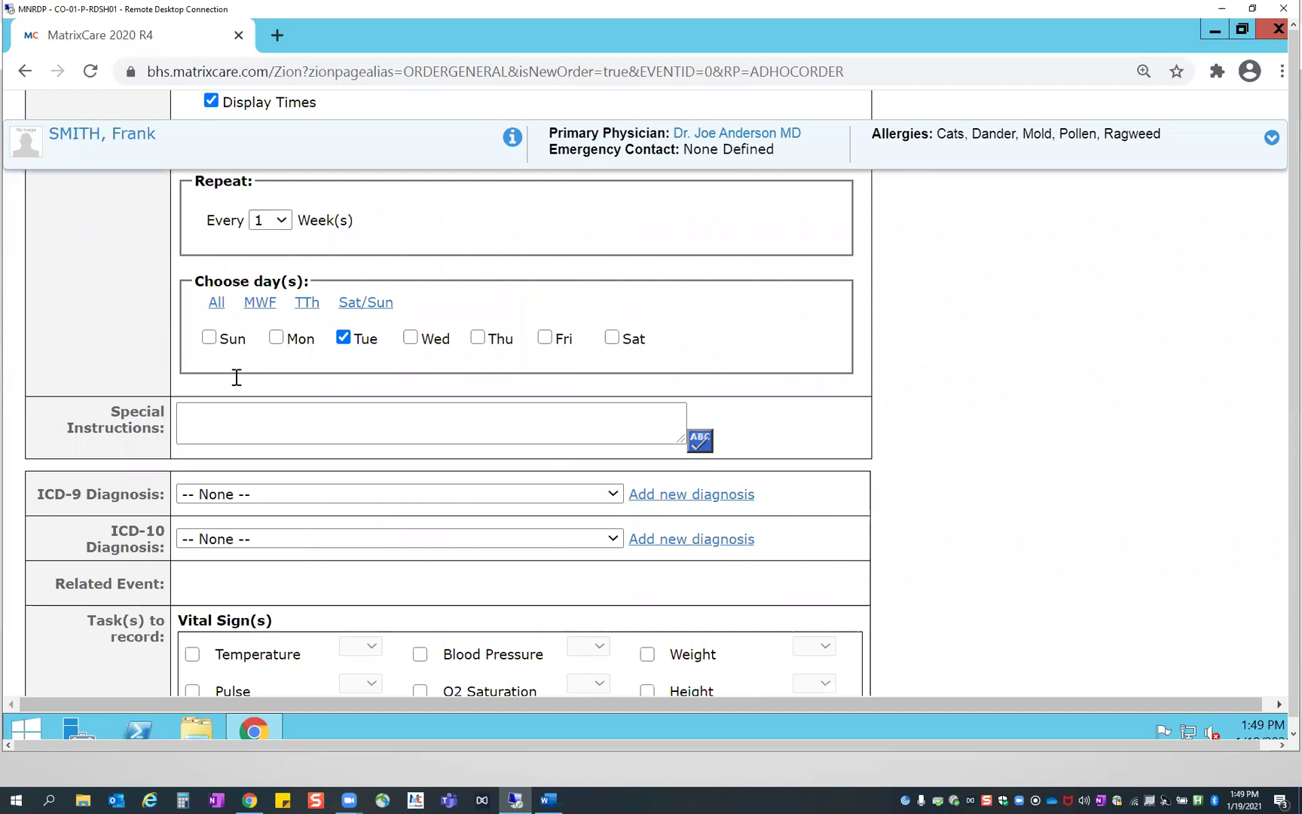
left_click(213, 413)
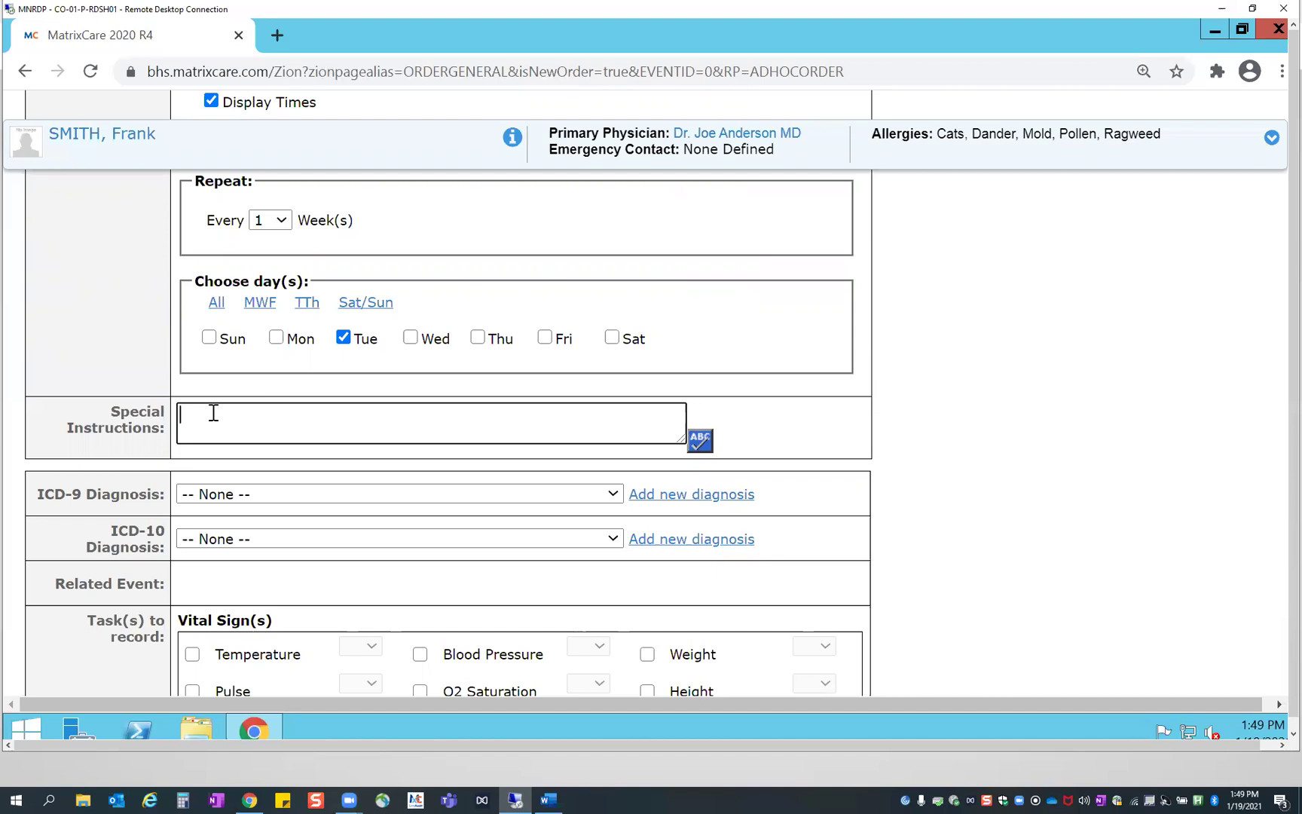
type("Runn")
key("BackSpace")
key("BackSpace")
type("d")
key("BackSpace")
type("distilled water through hose, and use distilled water to ")
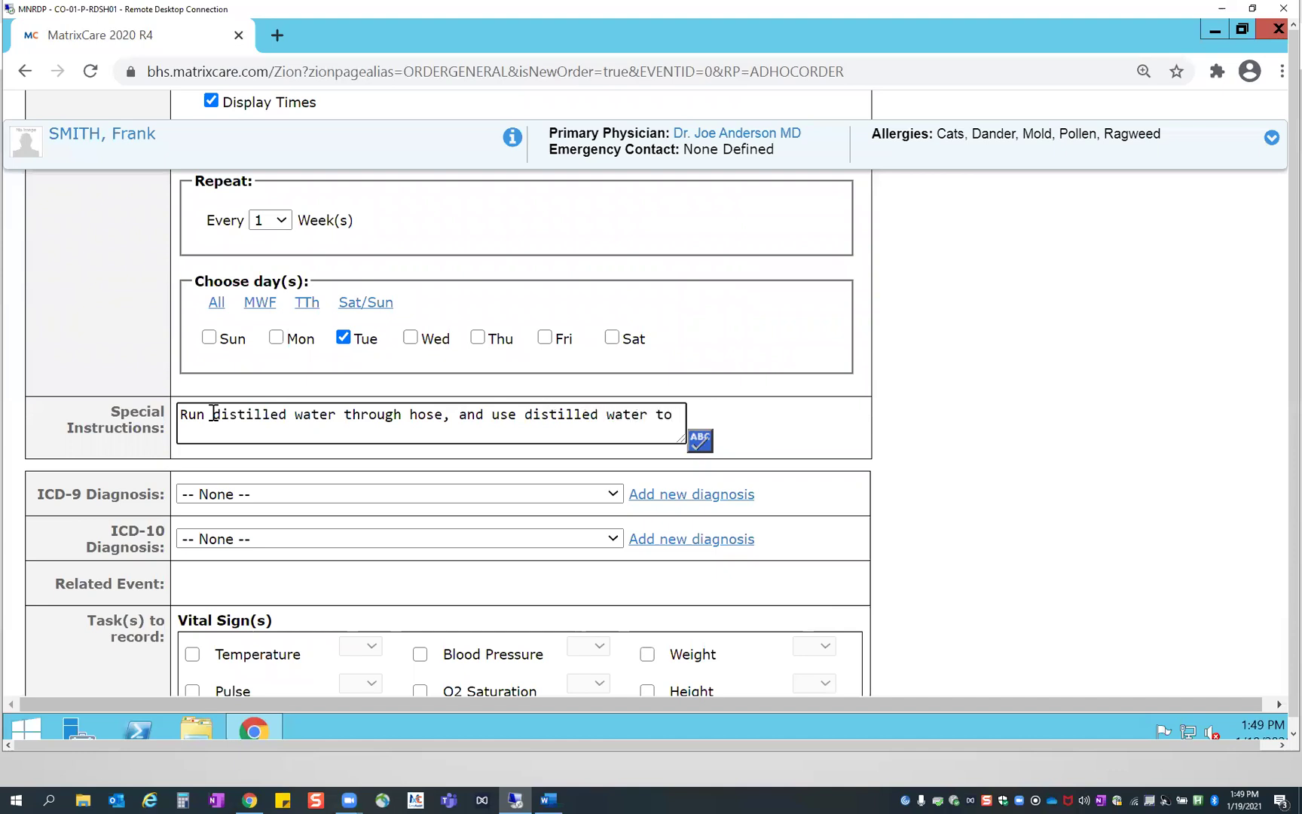
type("clean Neb Cups. ")
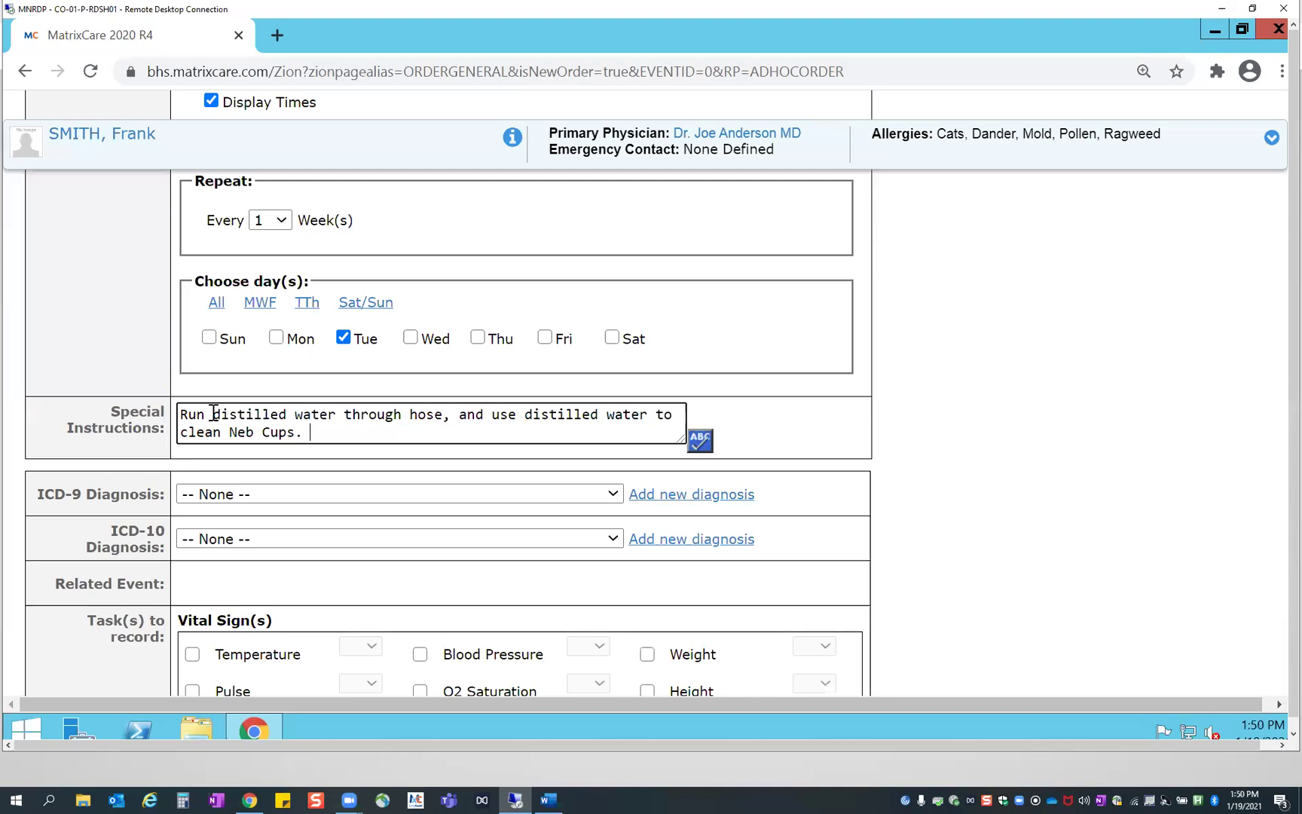
Add "Sterilize using Bottle Cleaner - located on nightstand." to the end of the special instructions
type("Set")
key("BackSpace")
key("BackSpace")
type("terilize using")
key("BackSpace")
key("BackSpace")
key("BackSpace")
type("e")
key("BackSpace")
type("ing ")
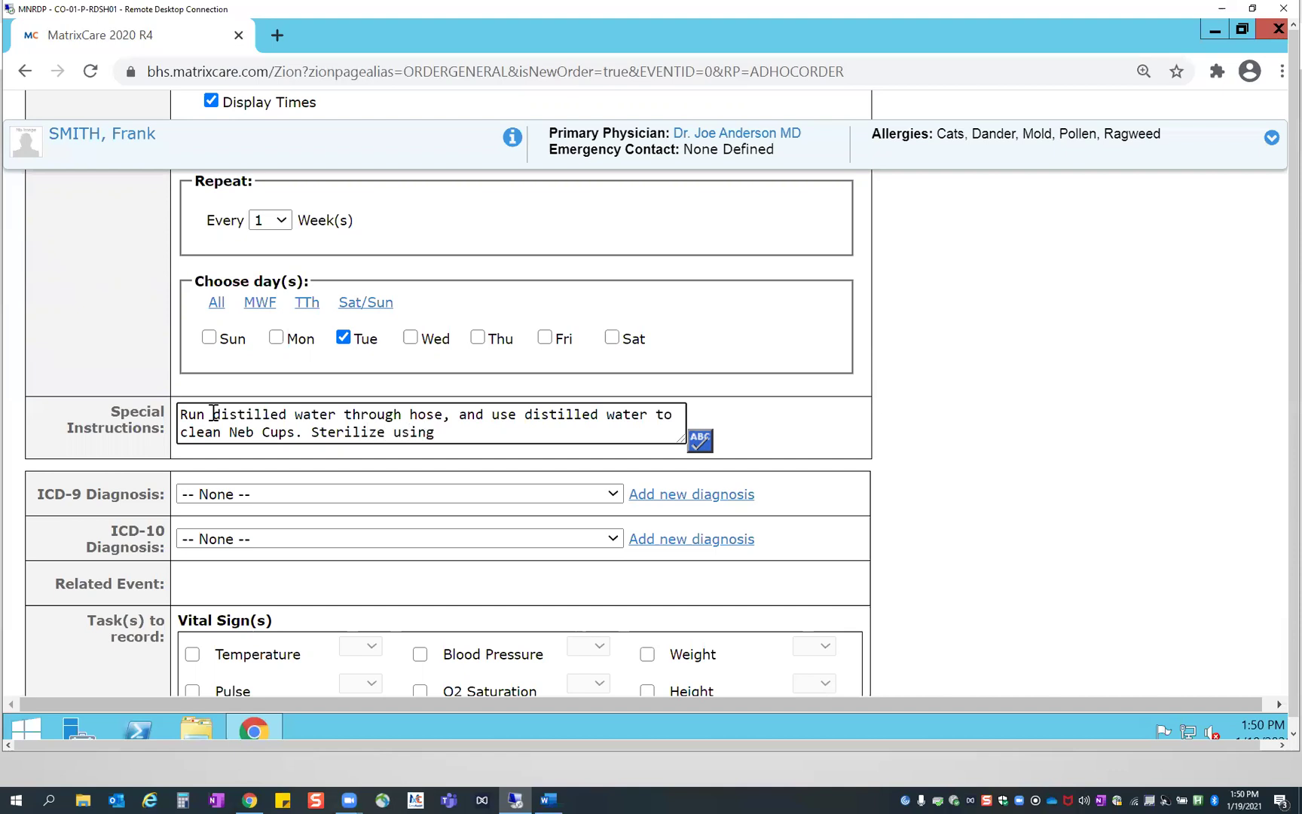
type("Bottle Cleaner - located on night")
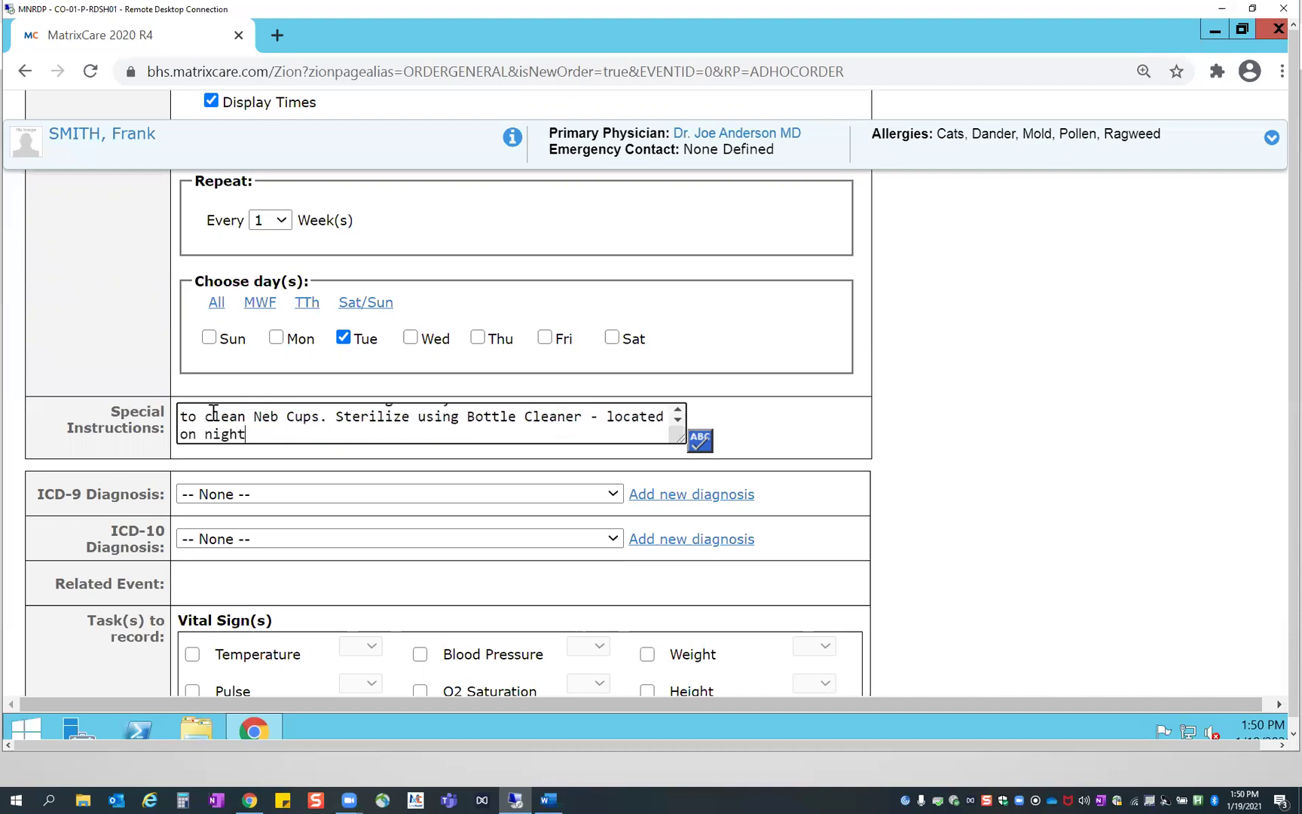
type("stand.")
left_click(875, 450)
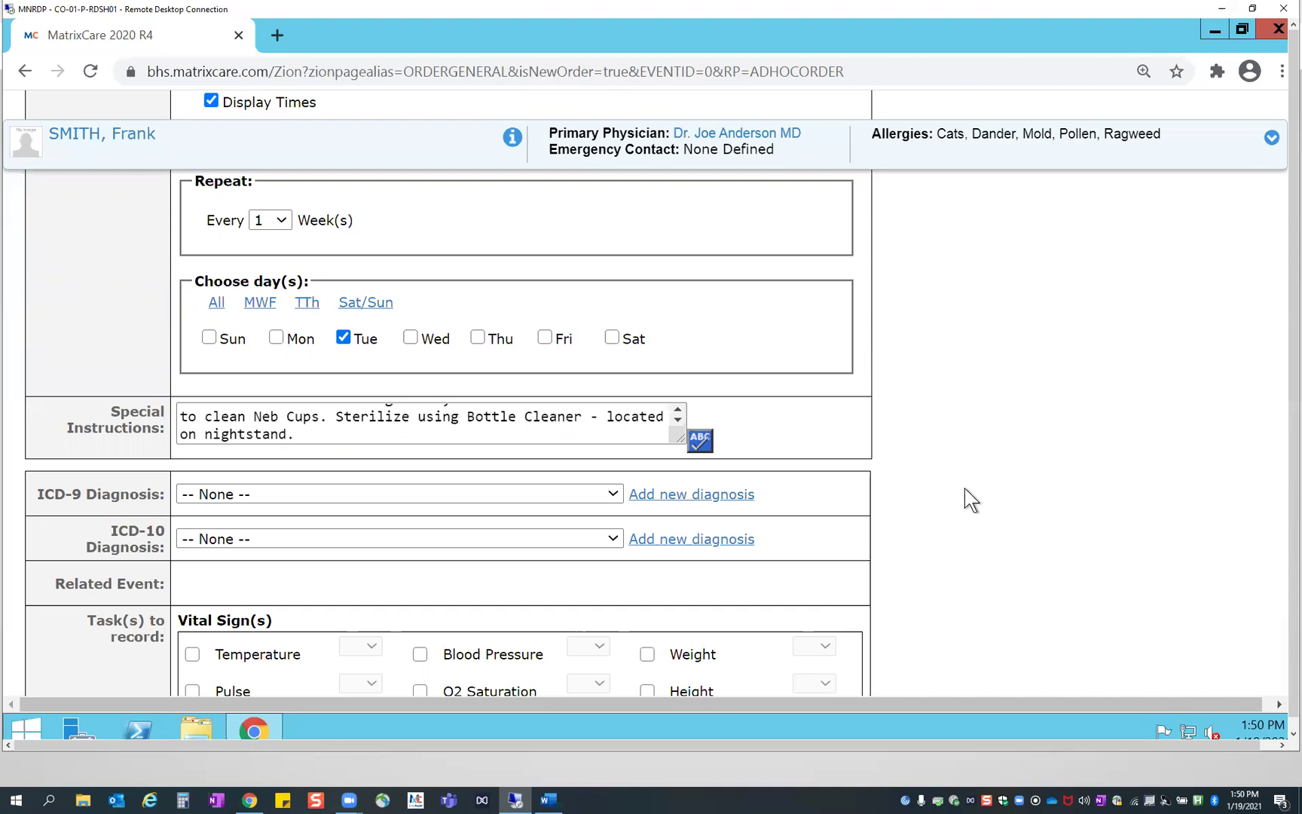
Look through the general order's diagnosis fields and the vital sign, intake, output, lab and med note tasks available to record
scroll(965, 490, "down", 1)
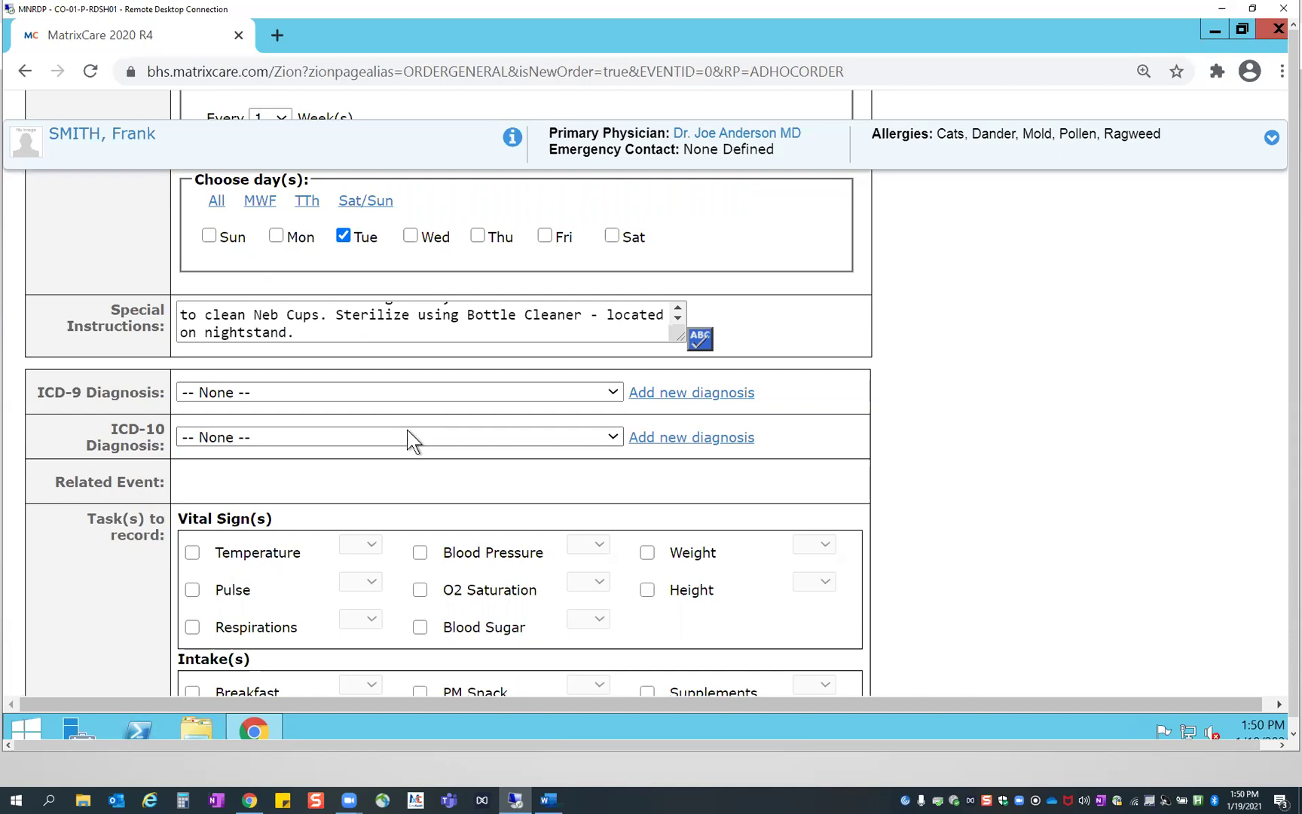
scroll(901, 455, "down", 4)
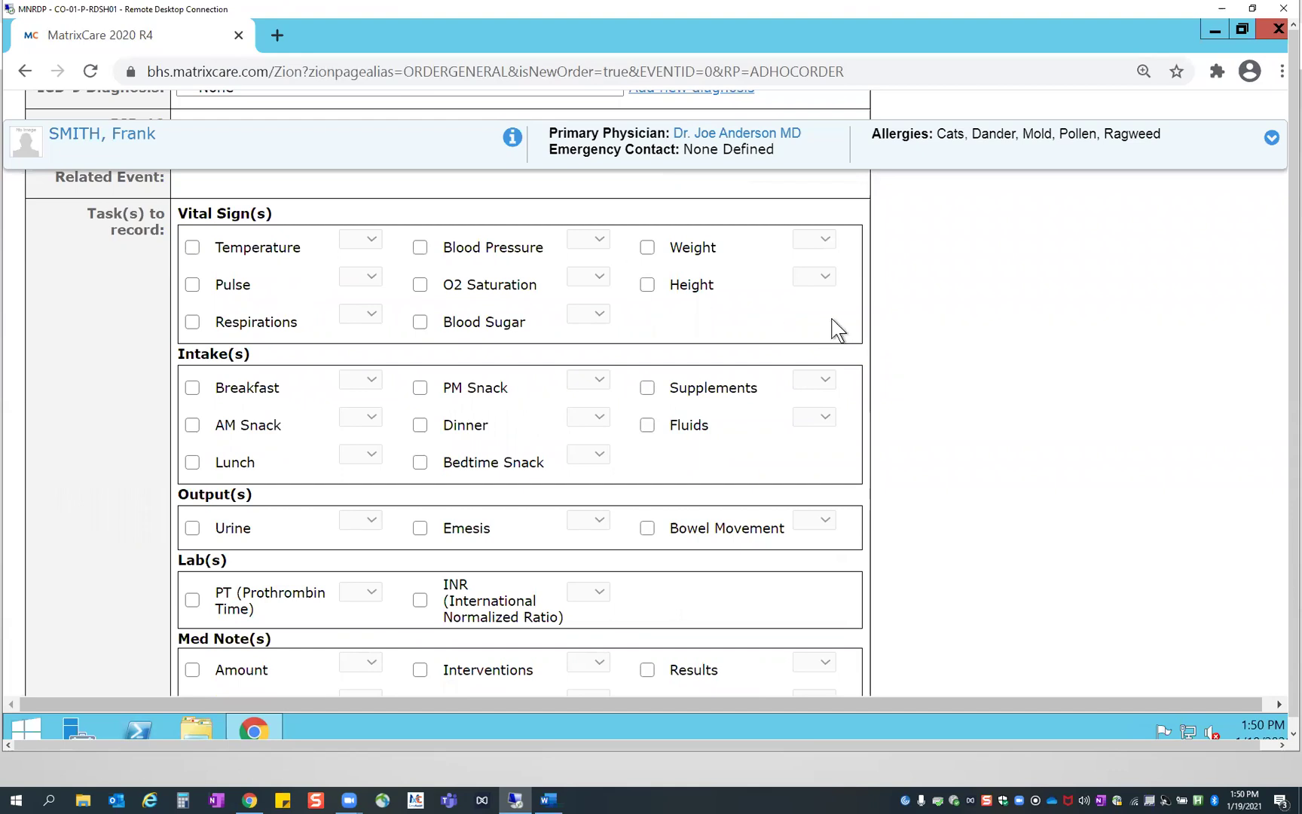
scroll(896, 363, "down", 3)
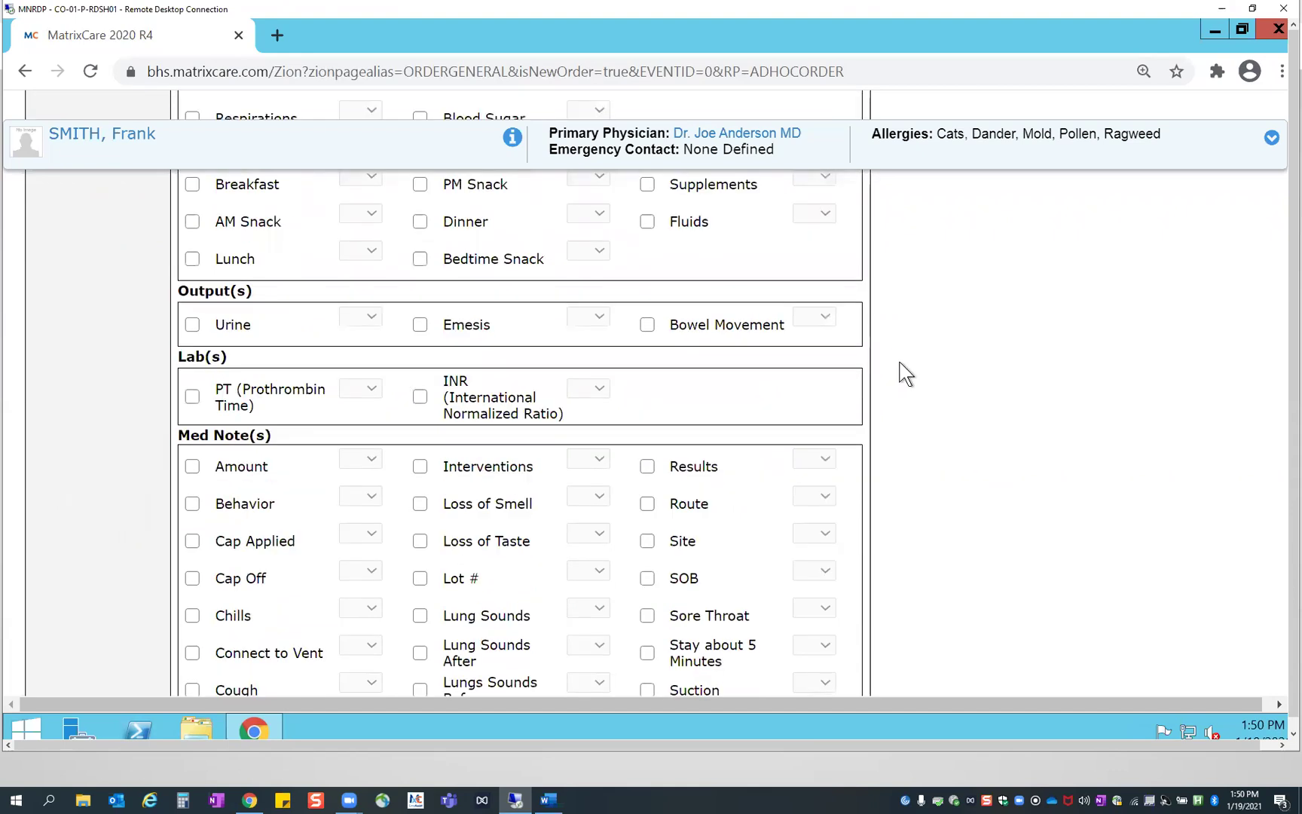
scroll(896, 363, "down", 3)
scroll(893, 399, "down", 1)
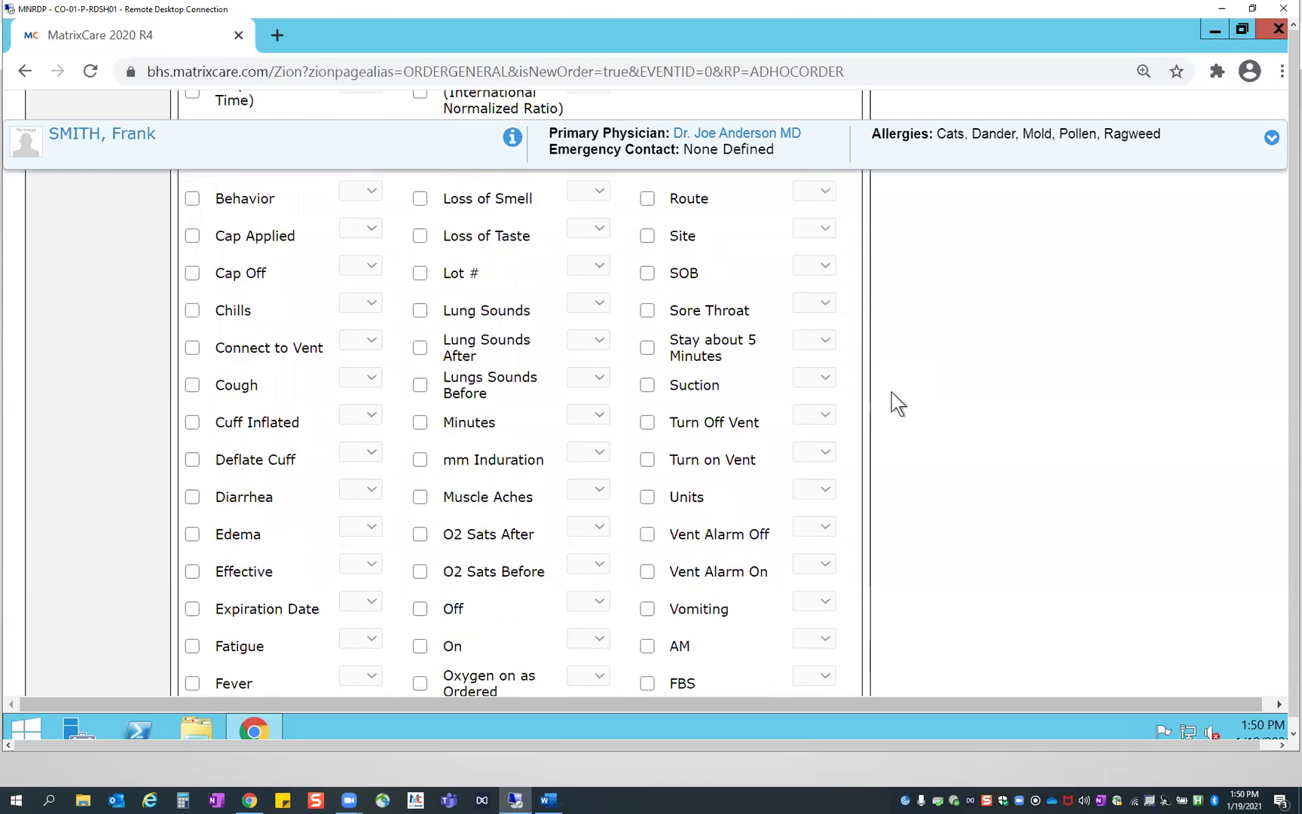
scroll(913, 483, "down", 2)
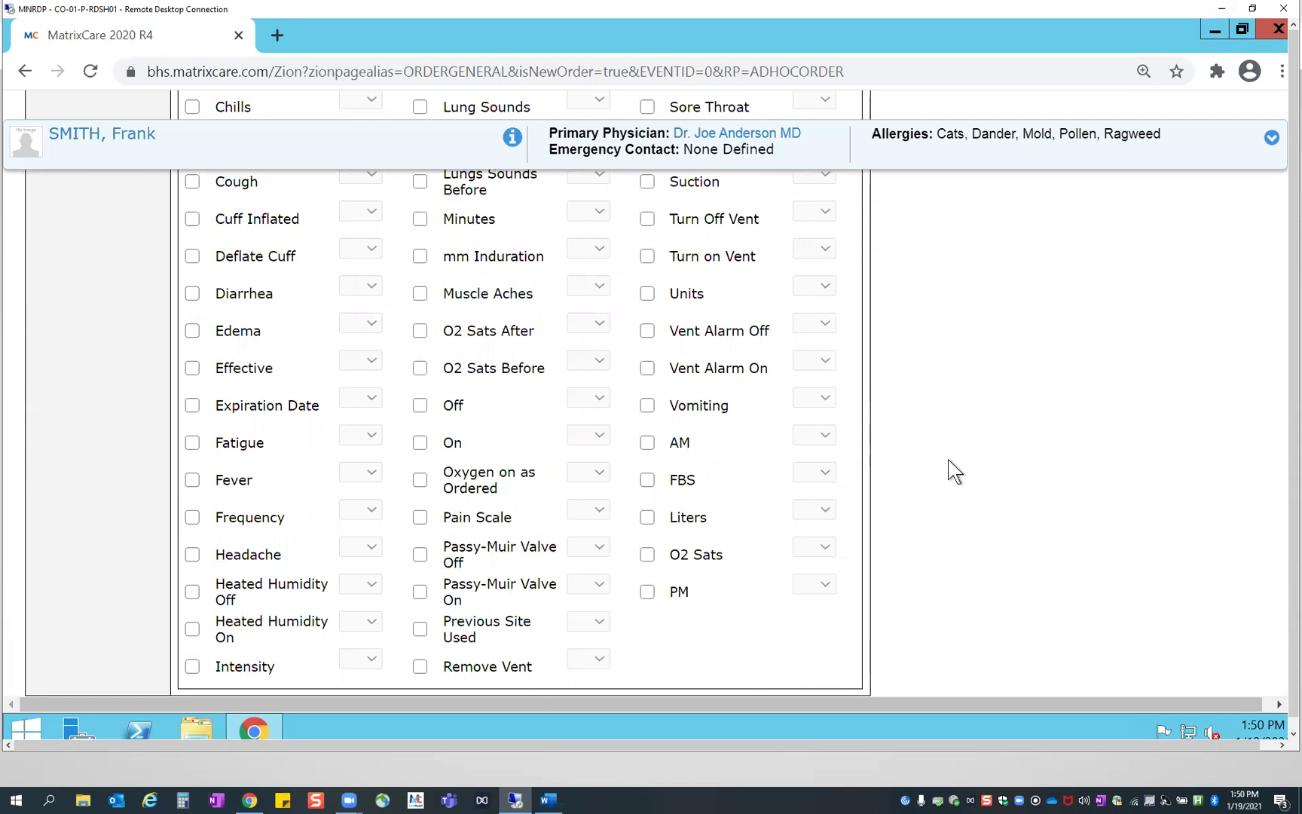
scroll(951, 469, "down", 1)
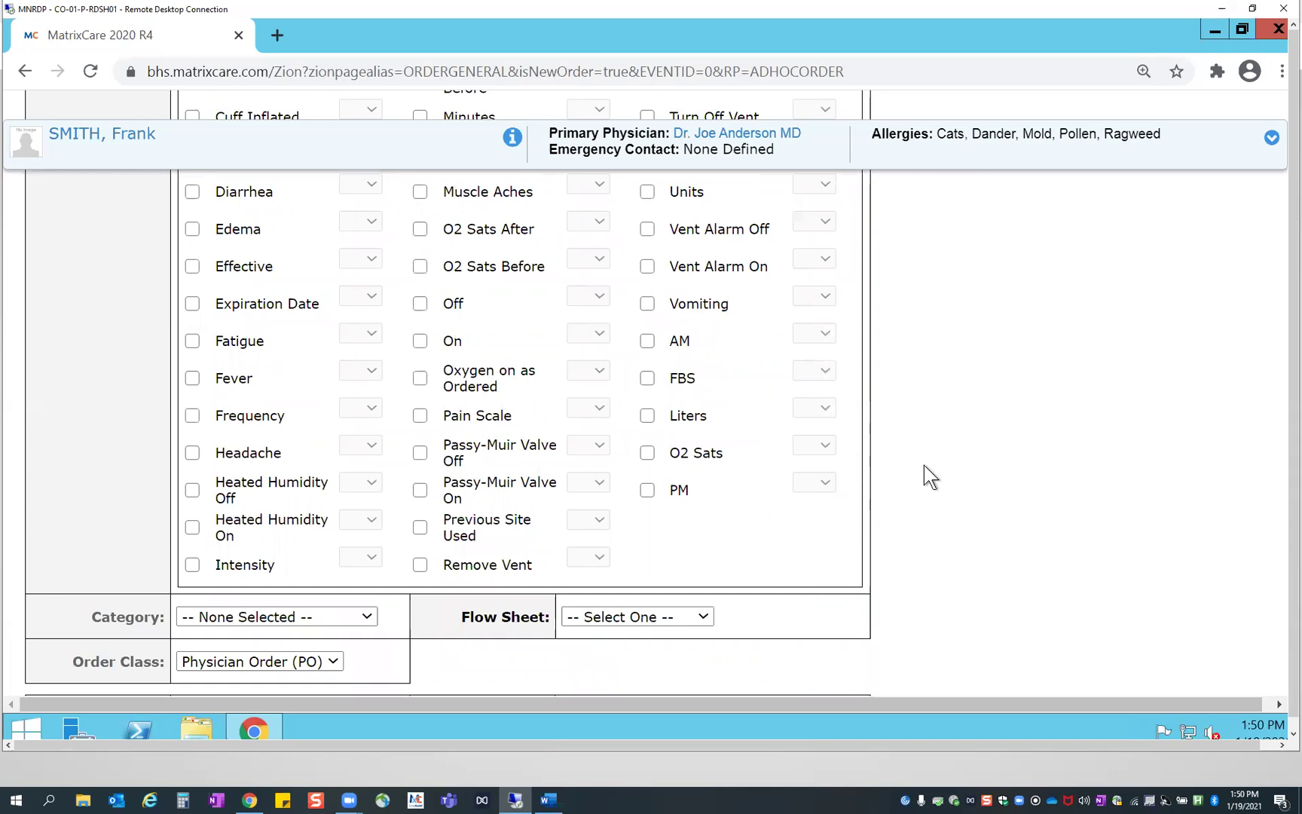
scroll(849, 621, "down", 2)
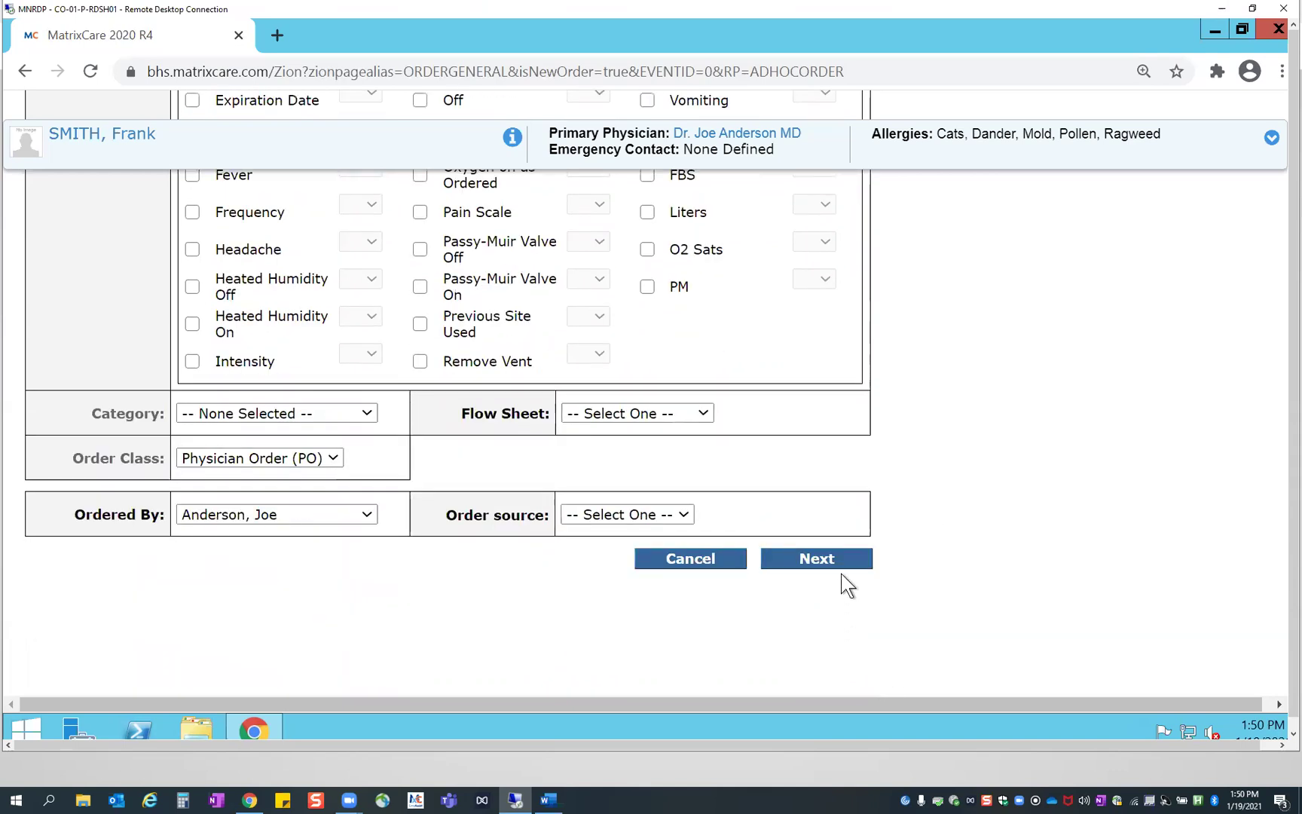
Assign the order to the General flow sheet with Verbal as its order source, and proceed to the order confirmation
left_click(697, 412)
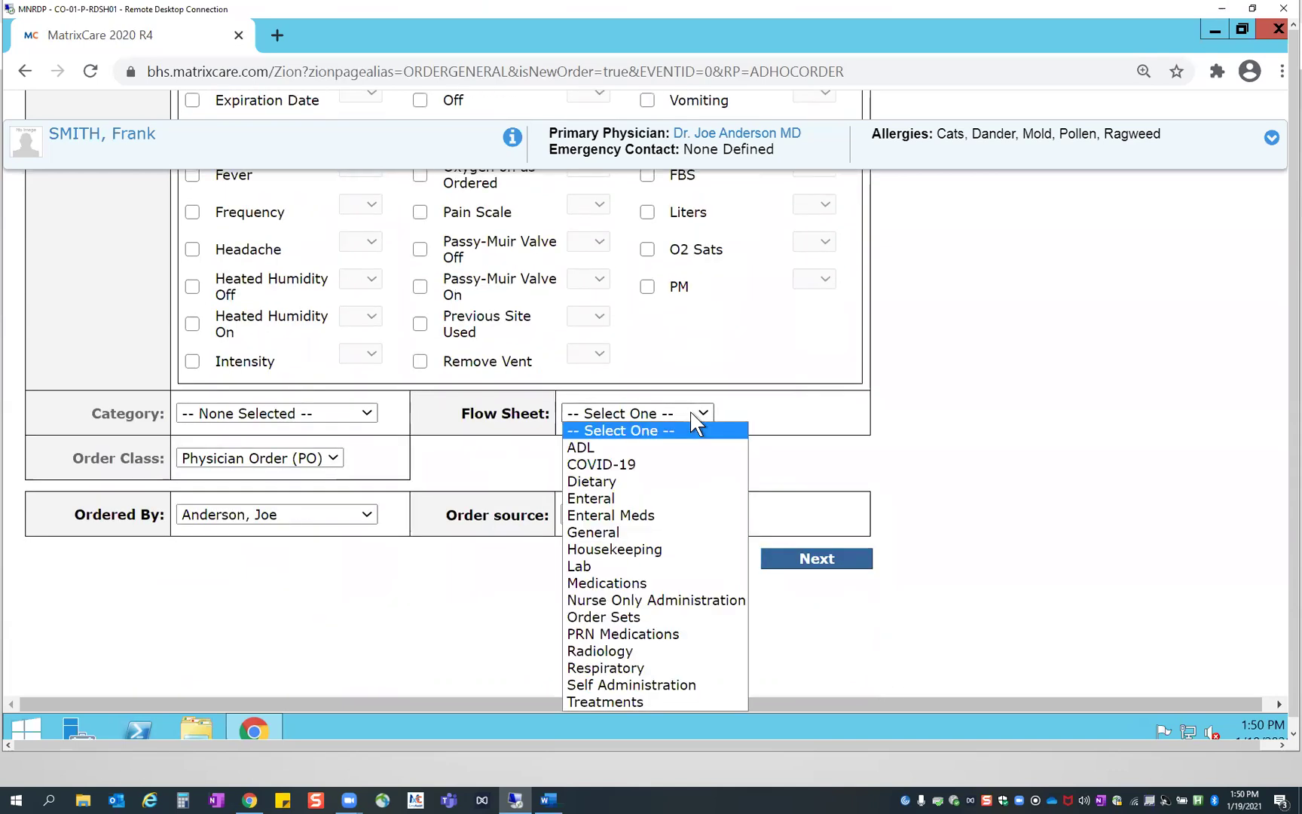
left_click(708, 532)
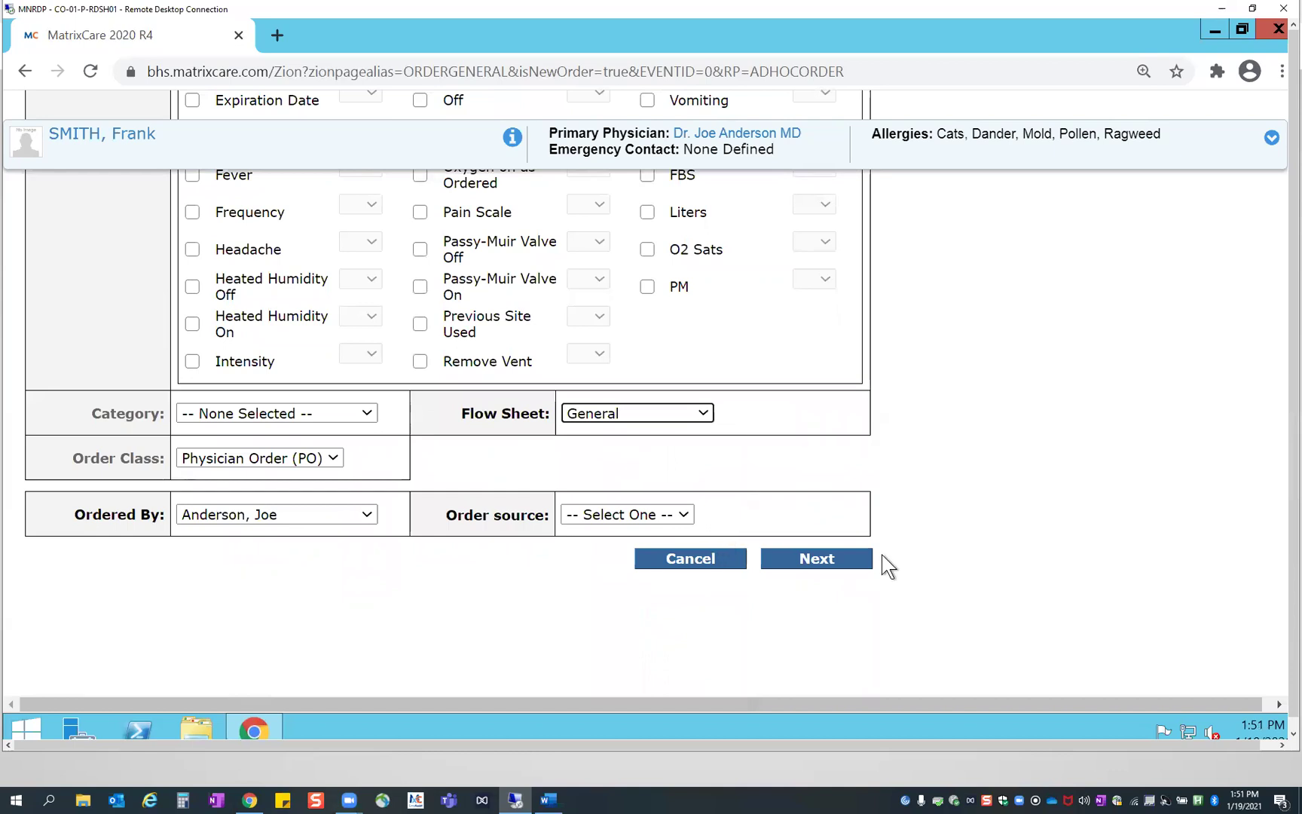
left_click(681, 515)
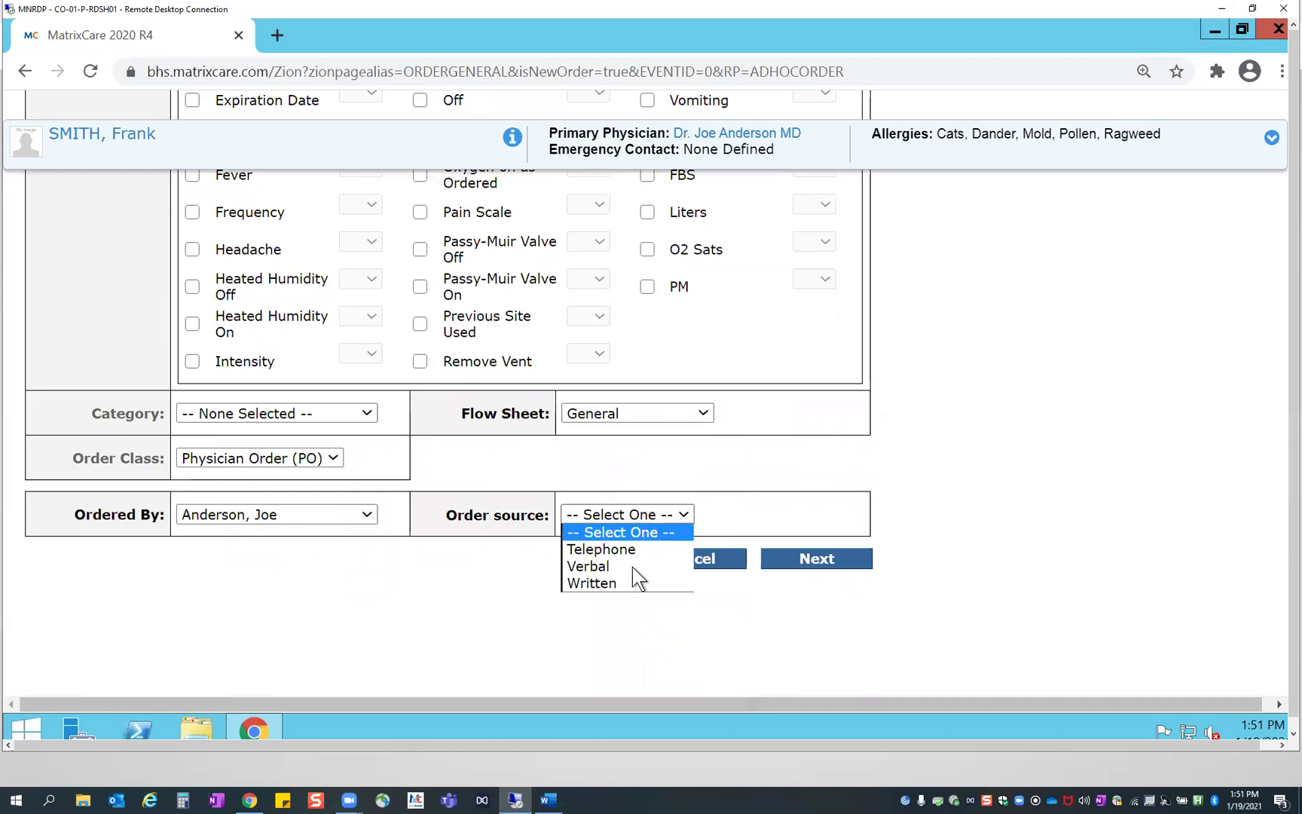
left_click(570, 566)
left_click(843, 559)
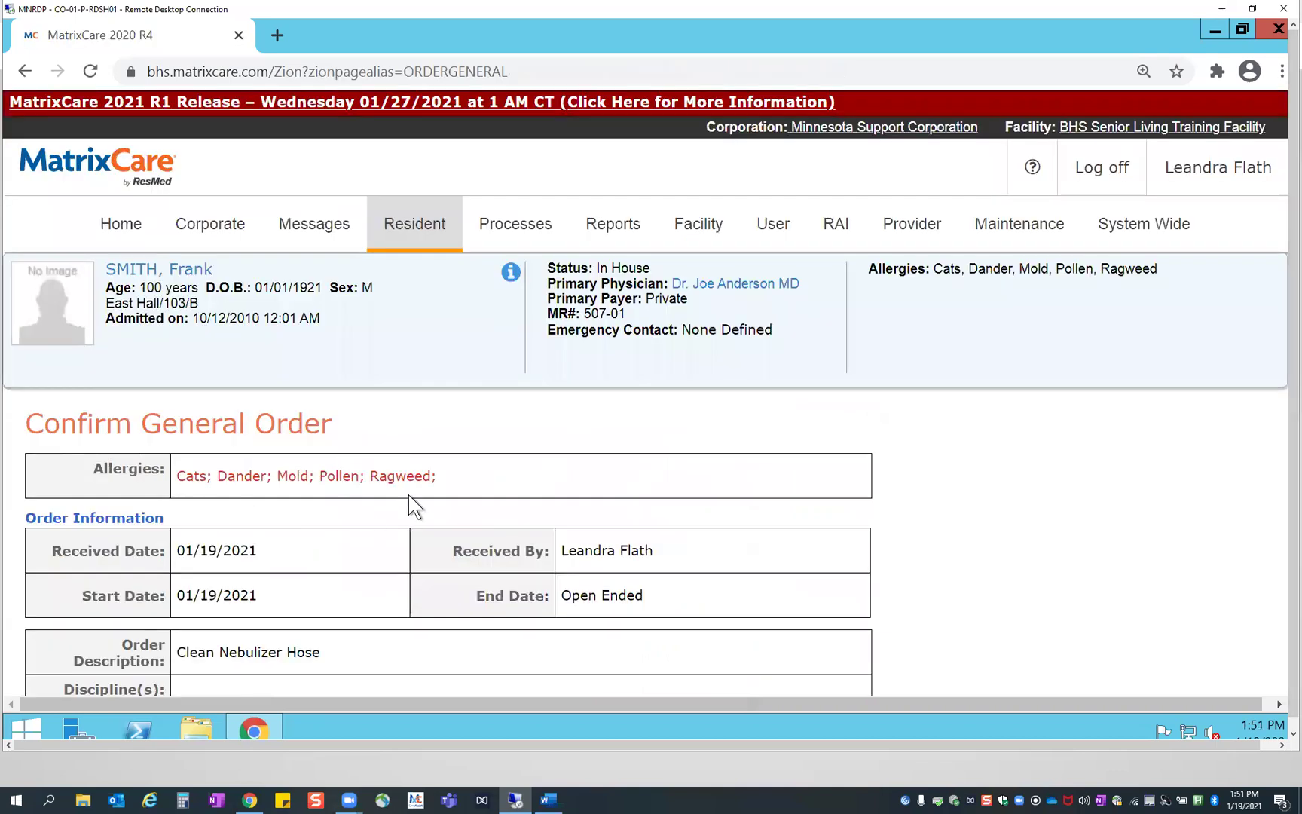
Review the Clean Nebulizer Hose order's details on the confirmation page and save the order
scroll(768, 523, "down", 1)
scroll(768, 523, "down", 4)
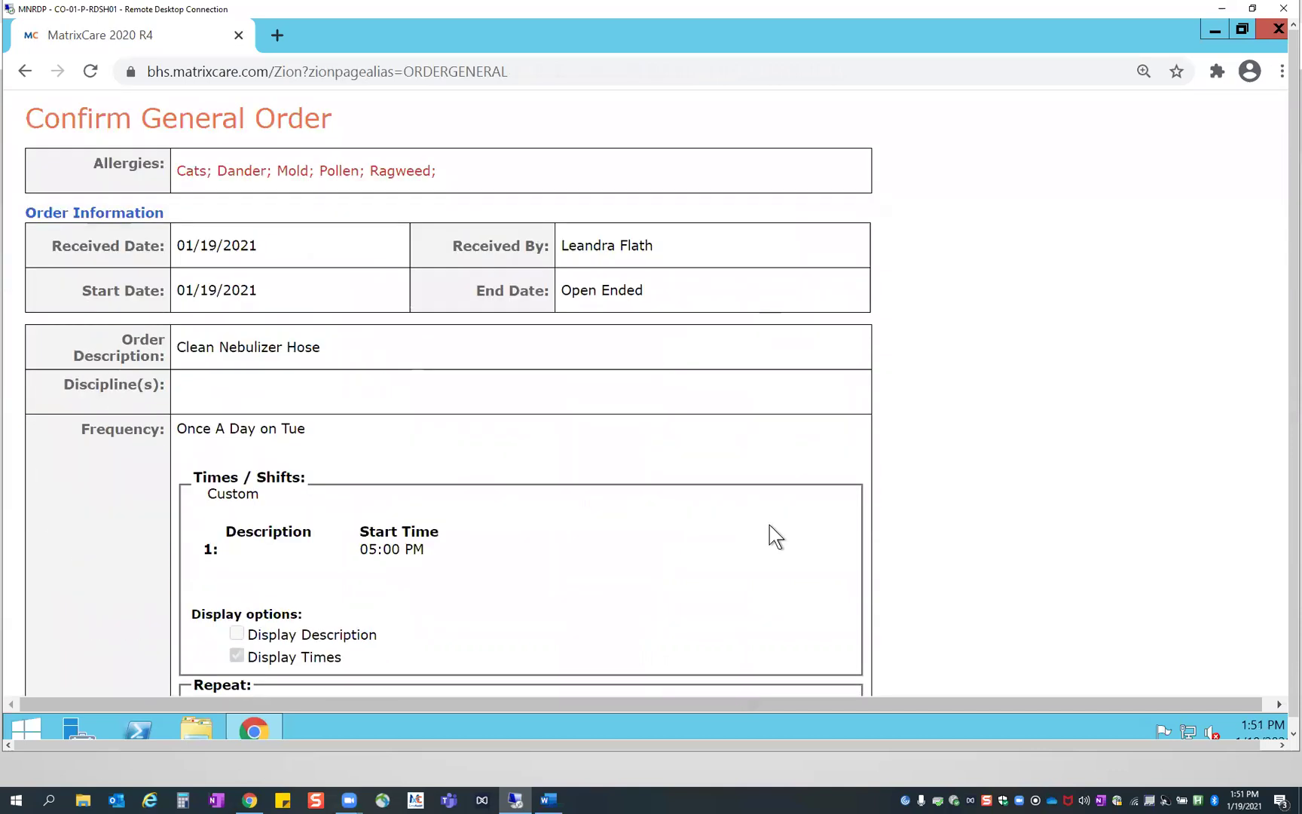
scroll(776, 536, "down", 1)
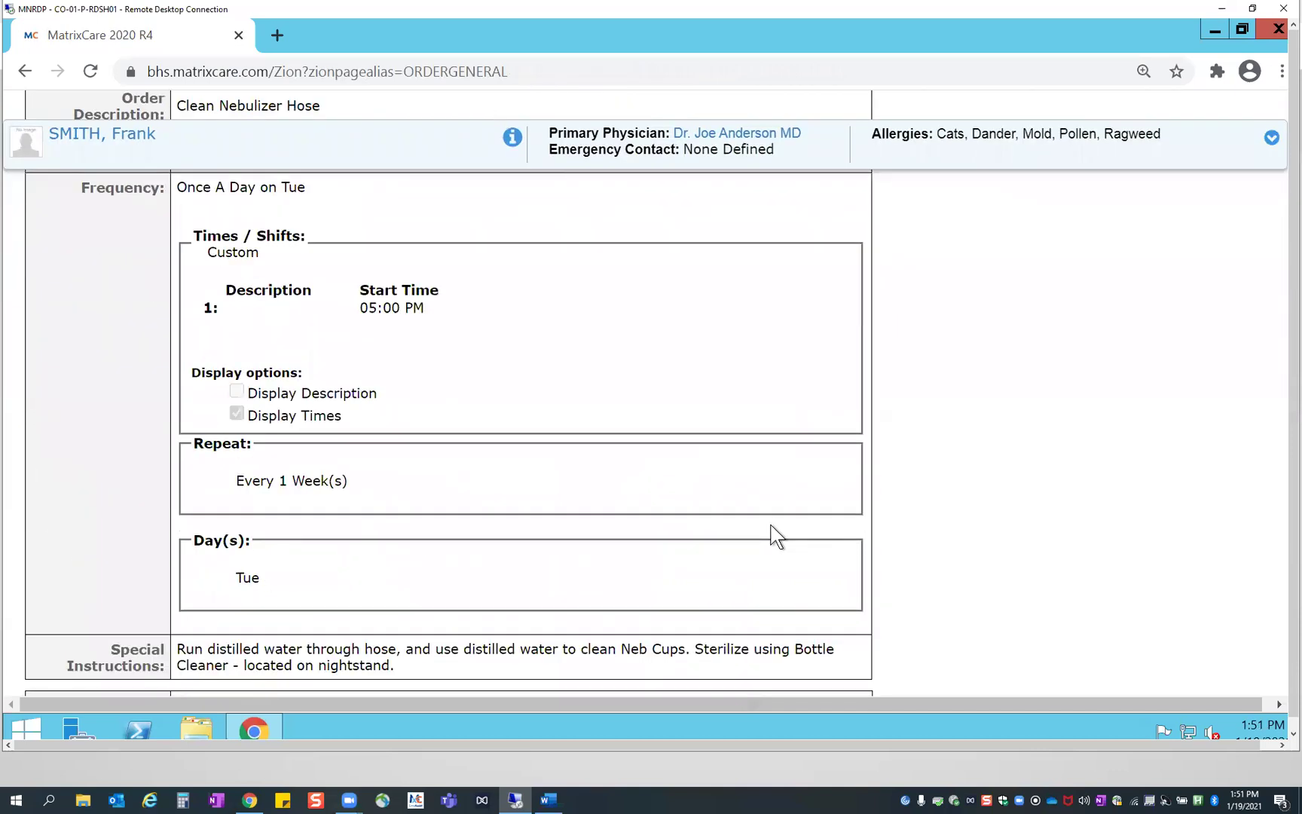
scroll(776, 536, "down", 1)
scroll(777, 536, "down", 1)
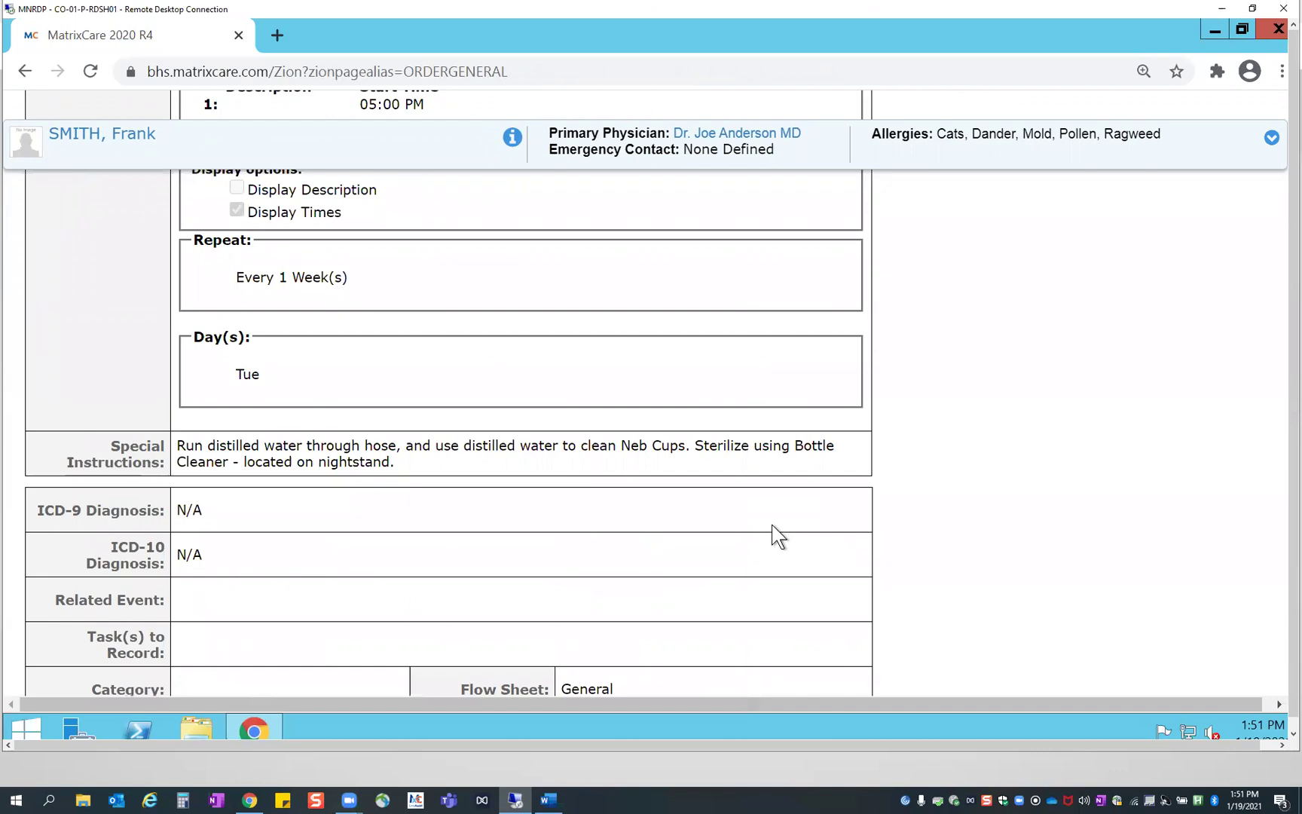
scroll(773, 529, "down", 5)
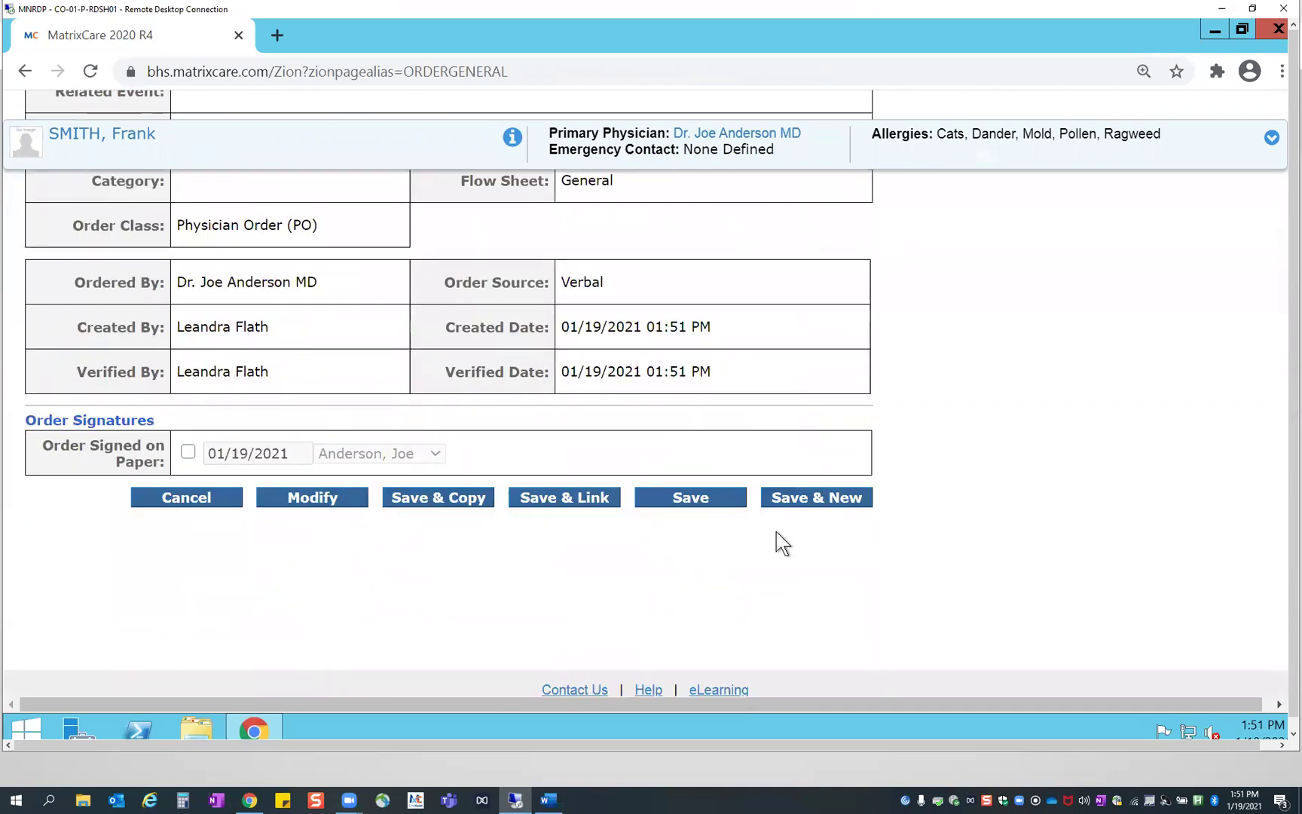
left_click(682, 503)
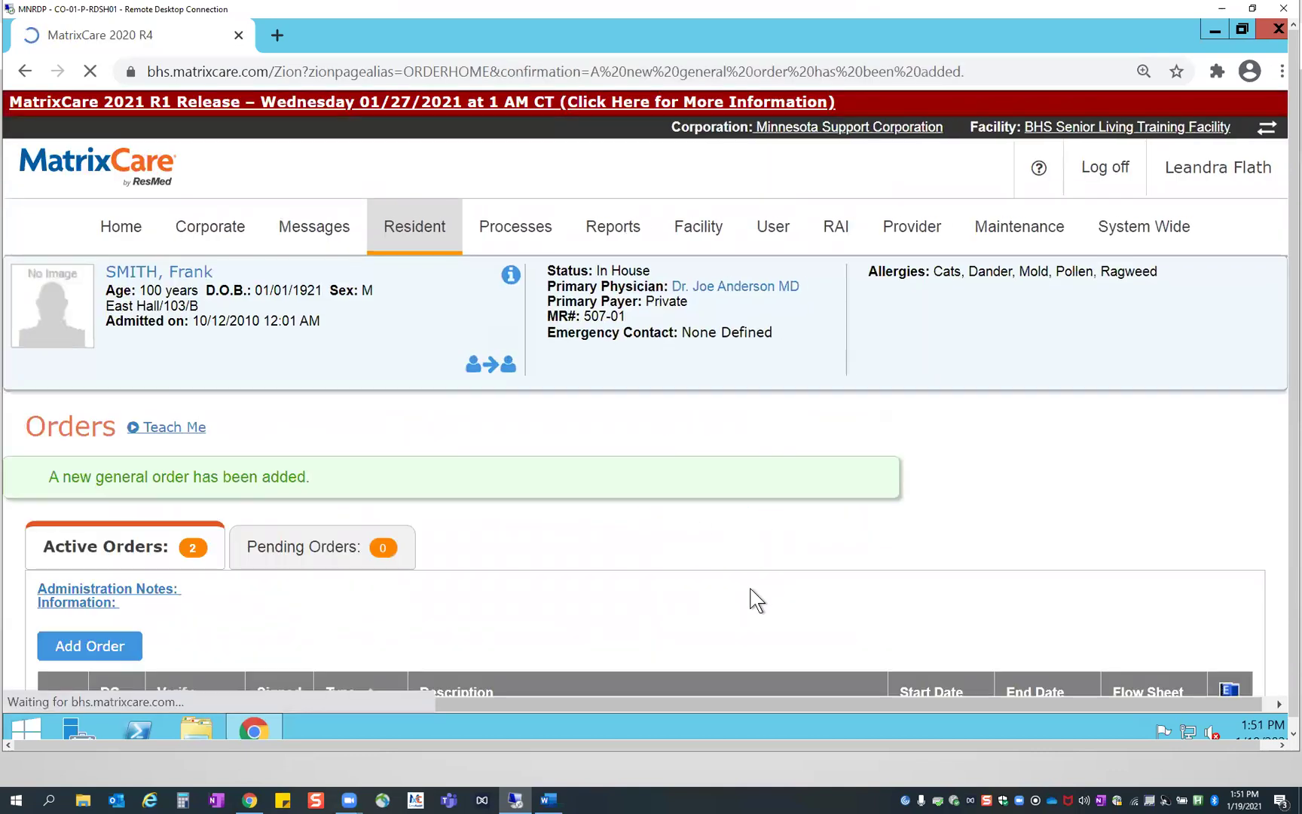
Open the amend administrations list from the resident's active orders and search it for Prescription orders
scroll(968, 486, "down", 4)
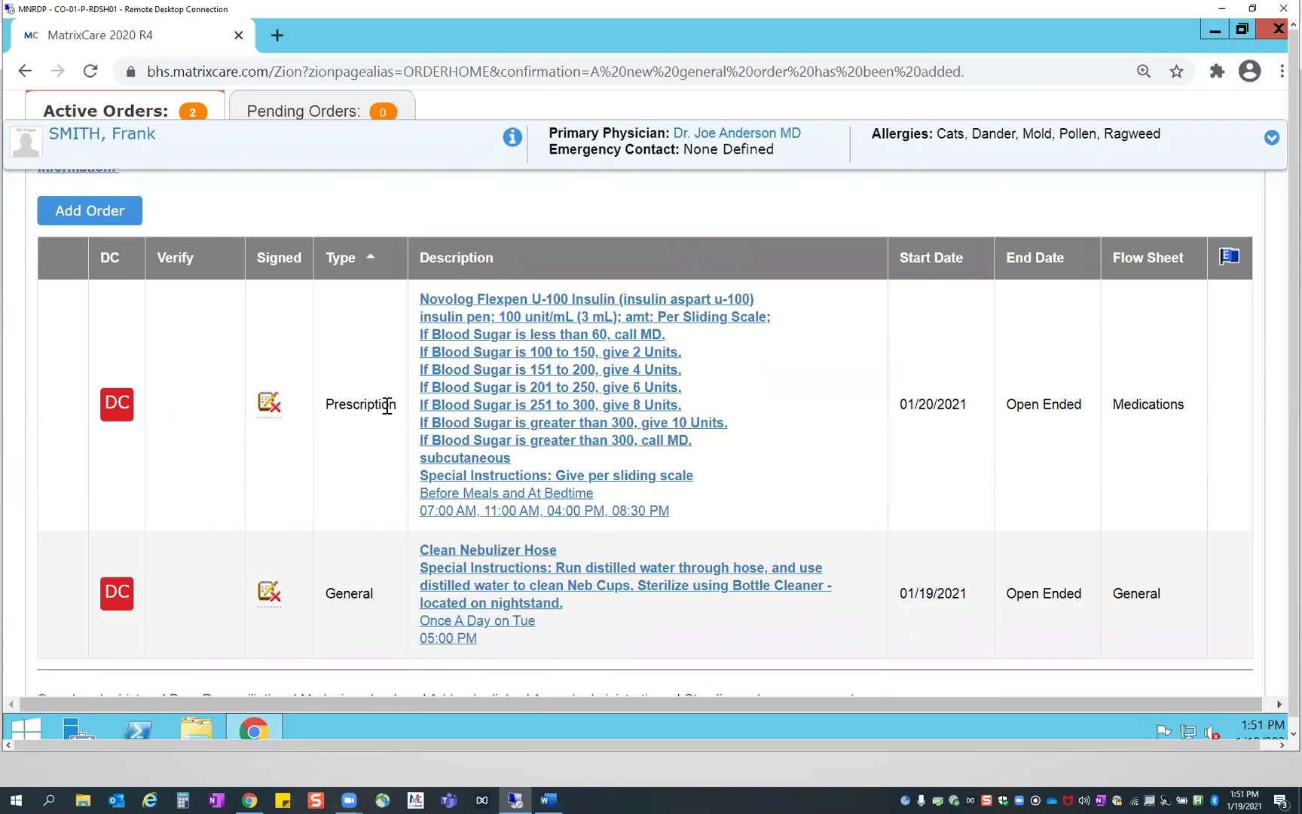
scroll(388, 403, "down", 3)
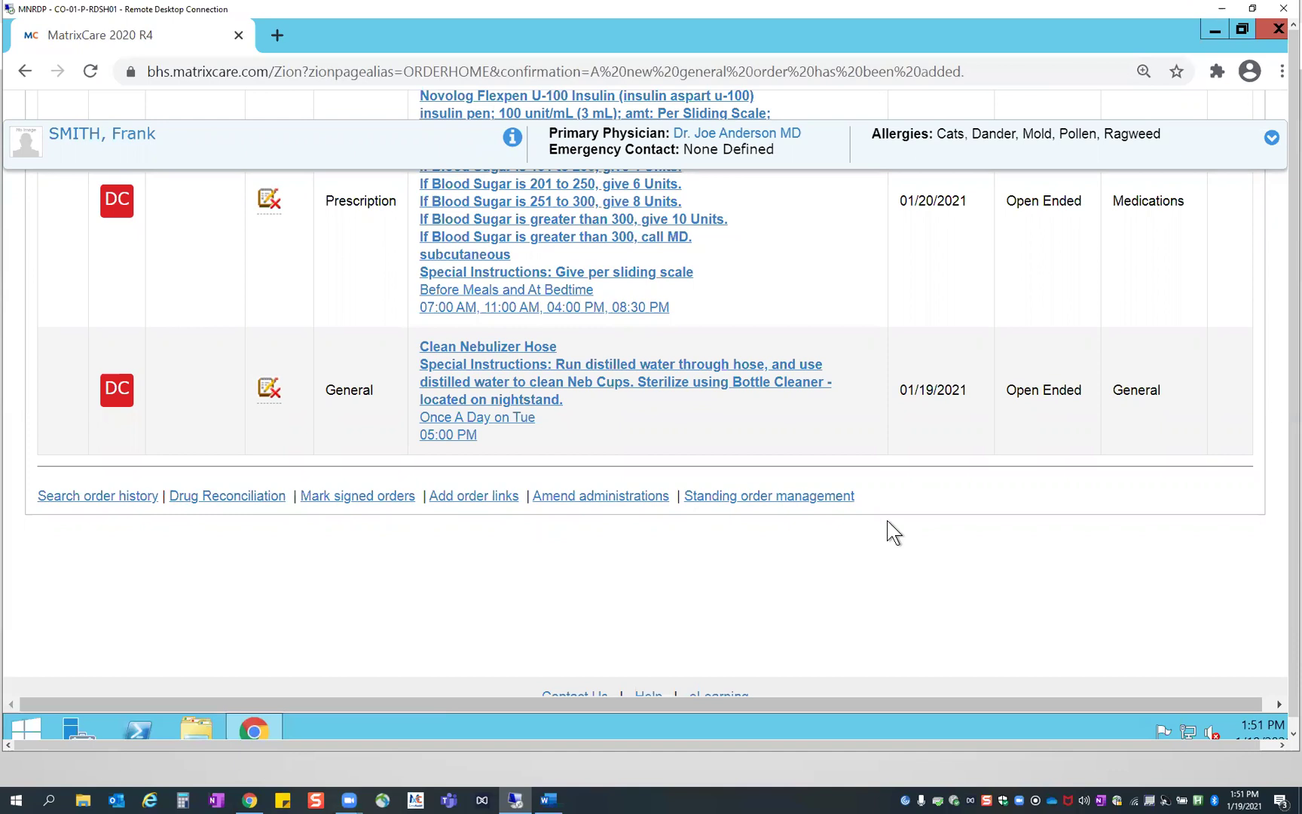
left_click(581, 500)
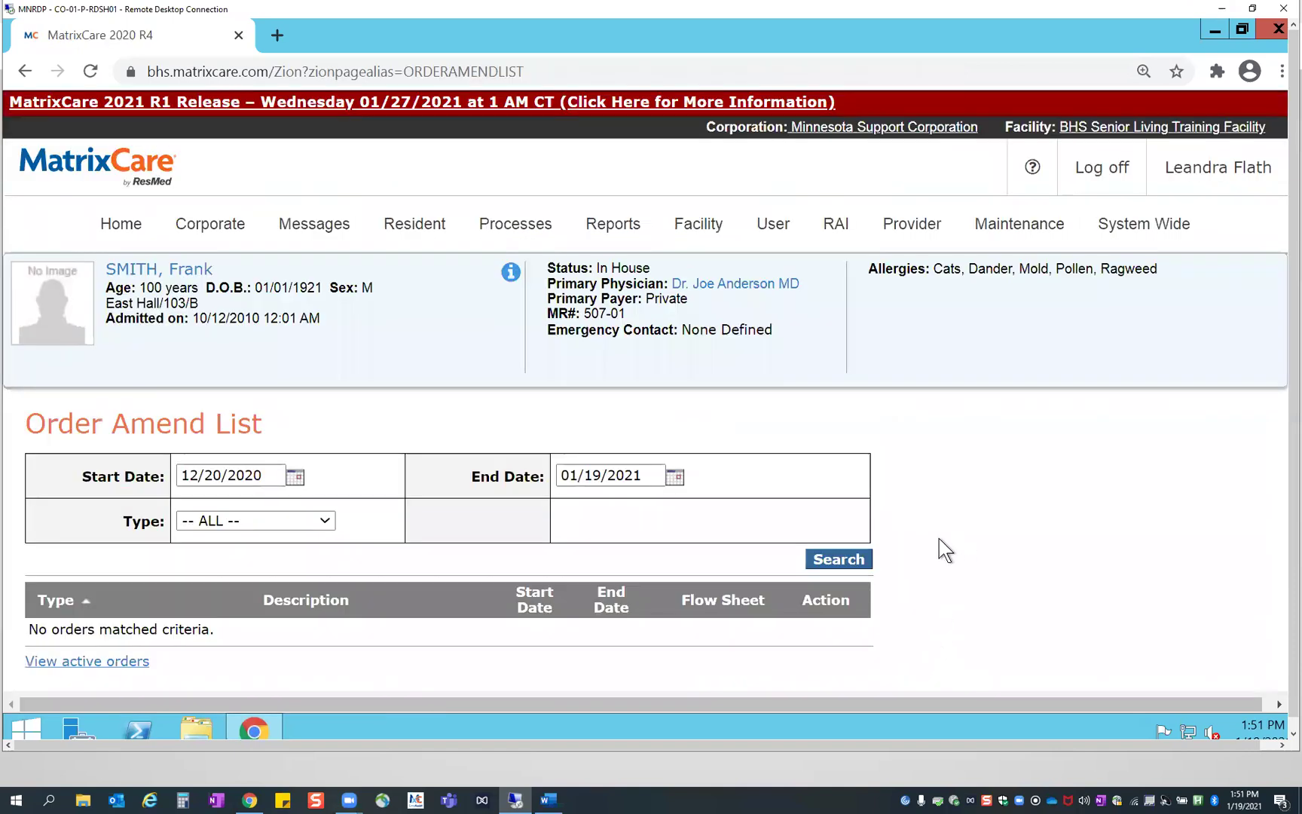
scroll(946, 557, "down", 2)
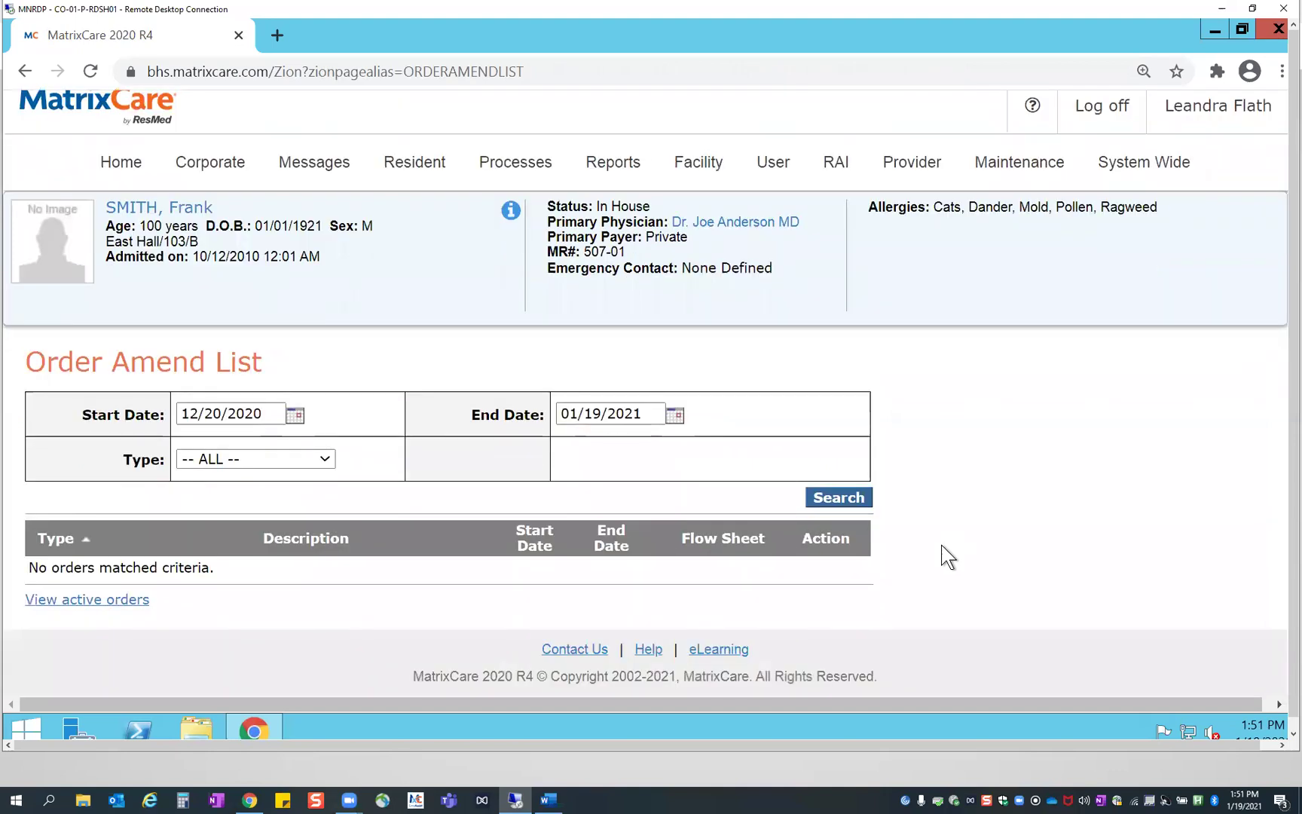
left_click(319, 461)
left_click(239, 495)
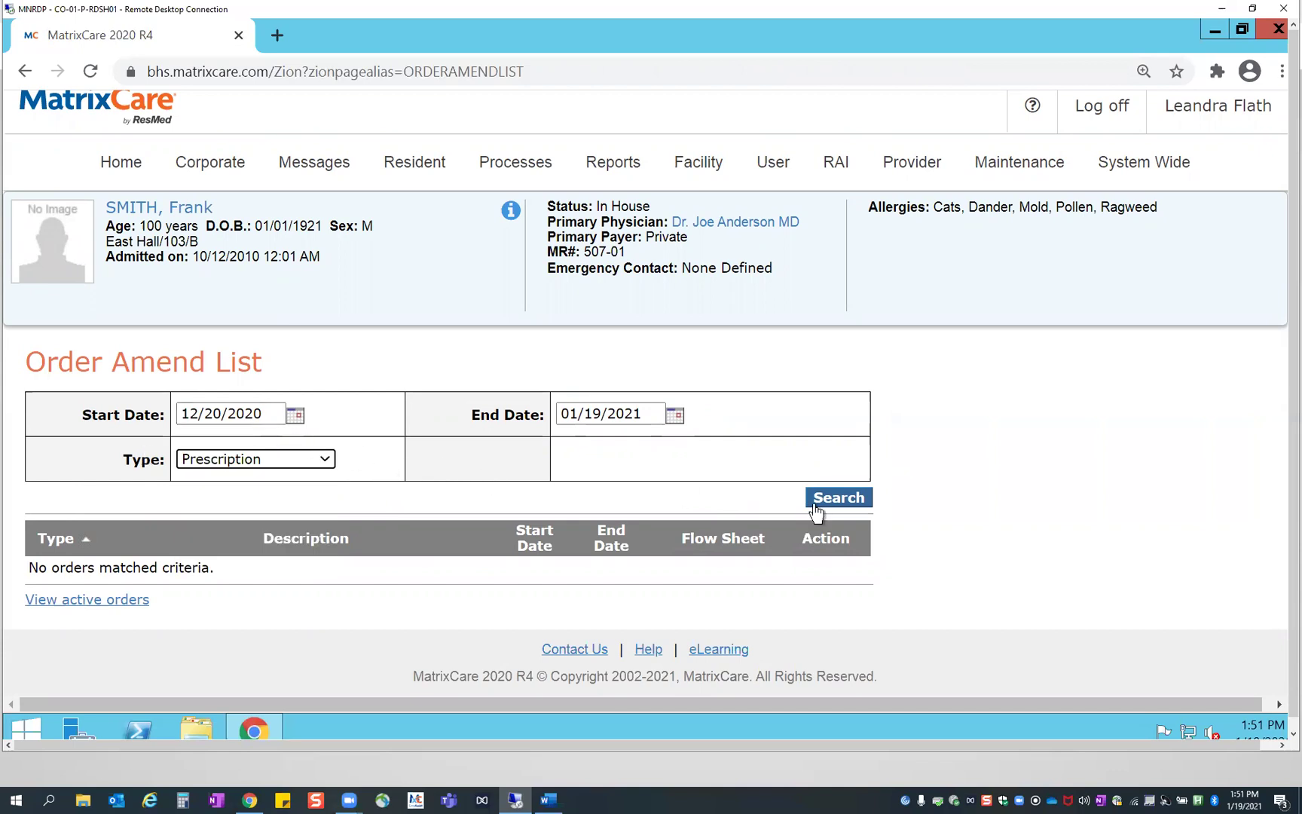
left_click(857, 499)
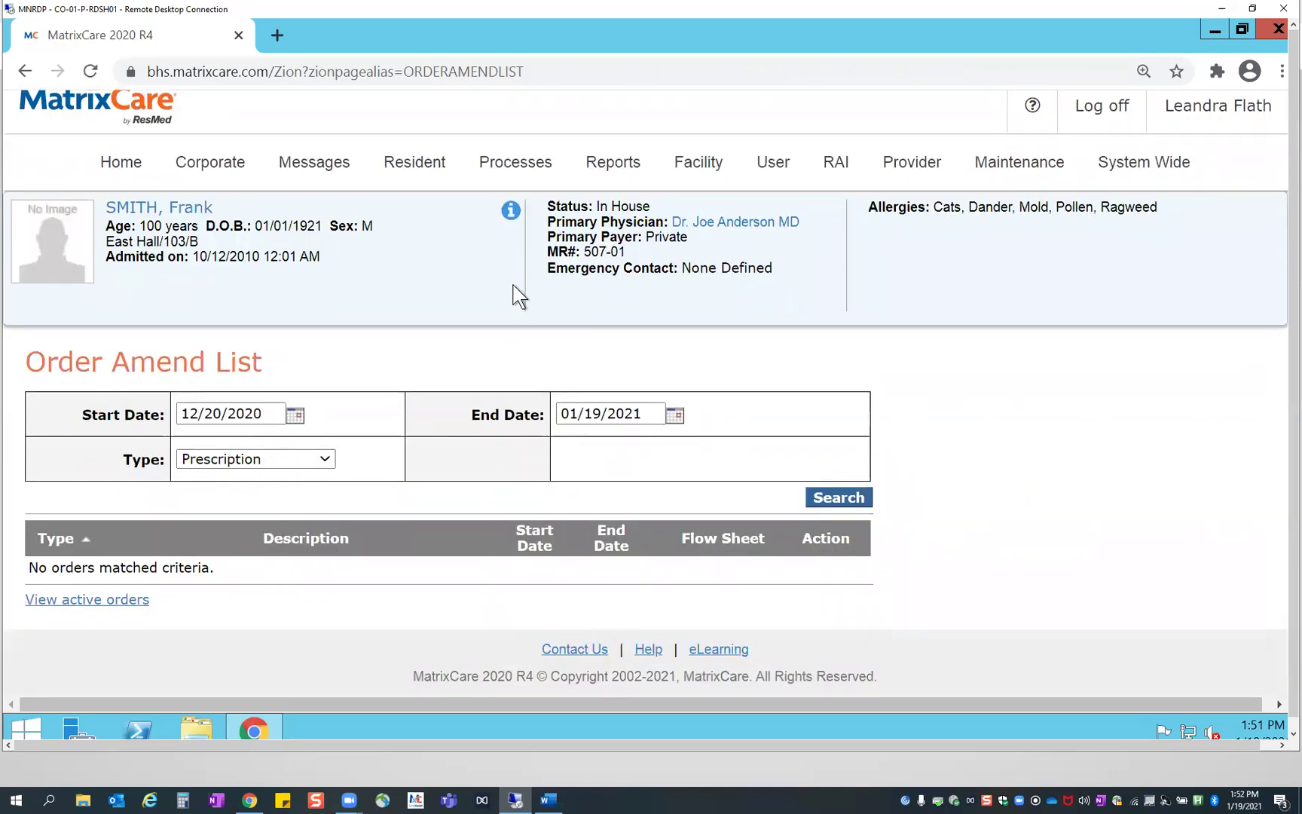
Search the active residents and open the orders of the East Hall resident in room 101/B
mouse_move(407, 172)
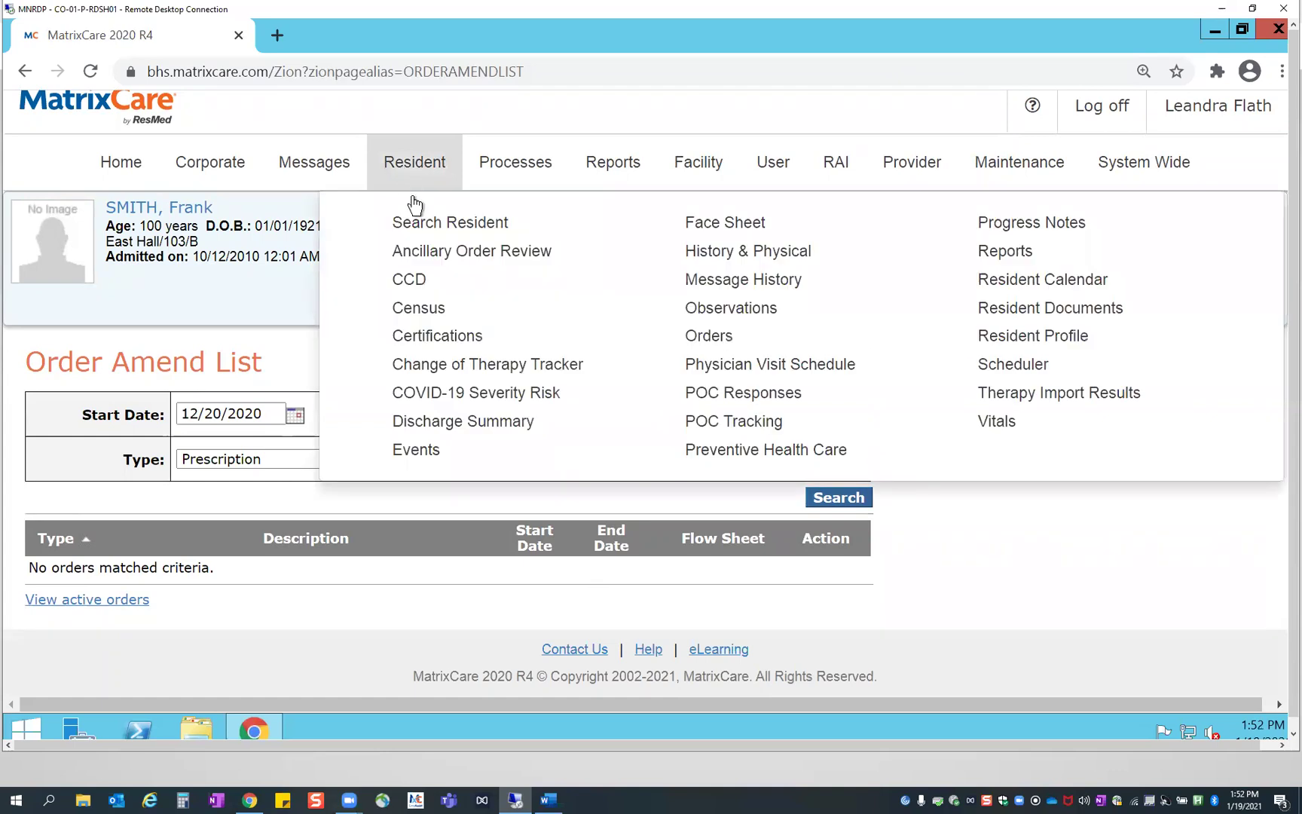
left_click(423, 224)
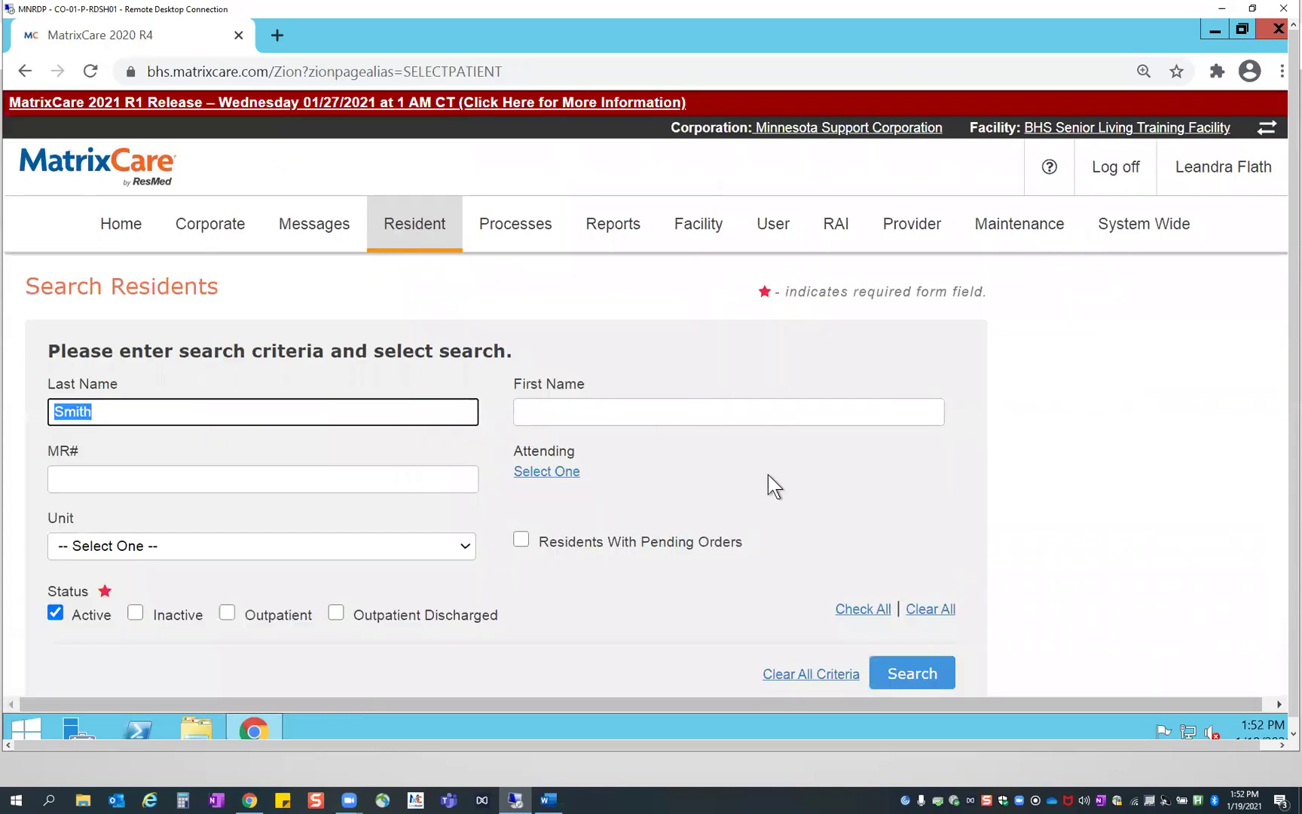
left_click(931, 682)
scroll(398, 471, "down", 5)
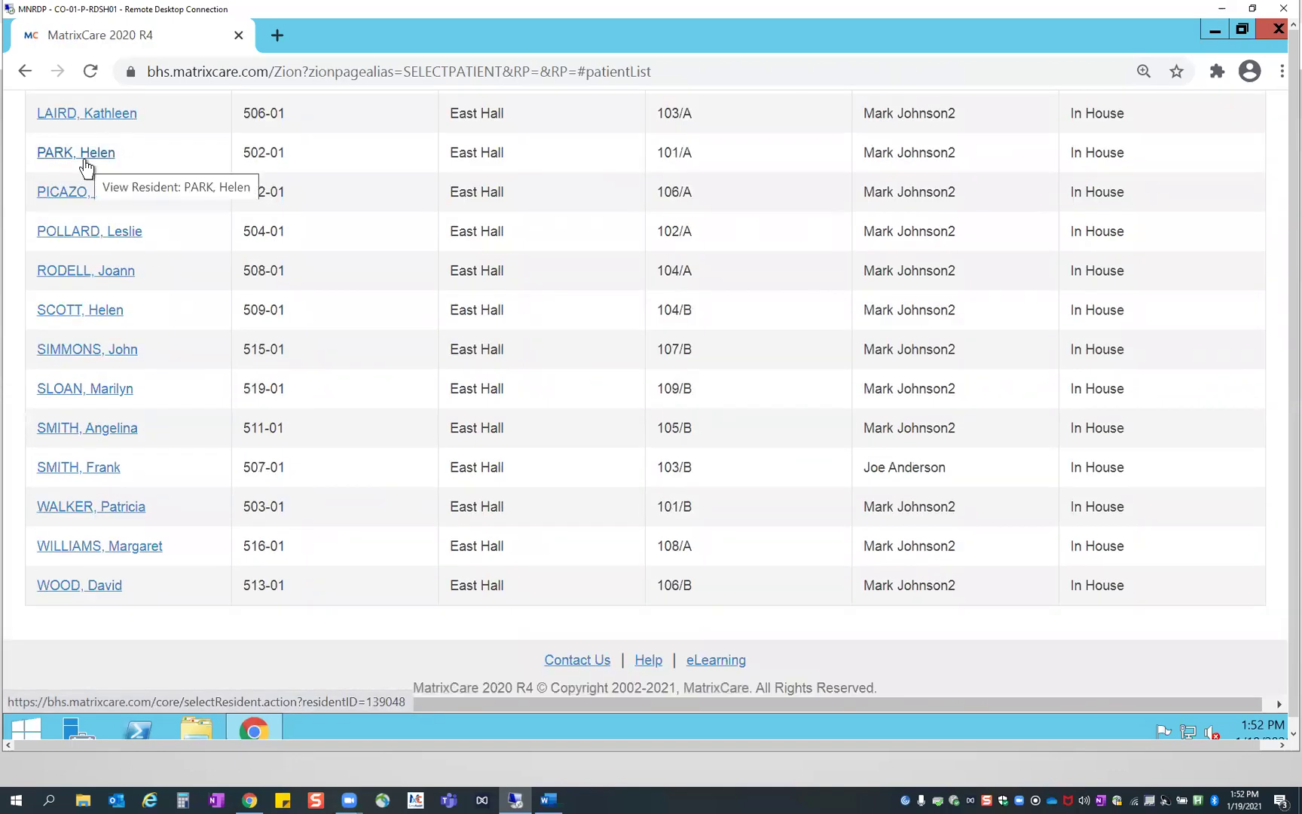
left_click(134, 512)
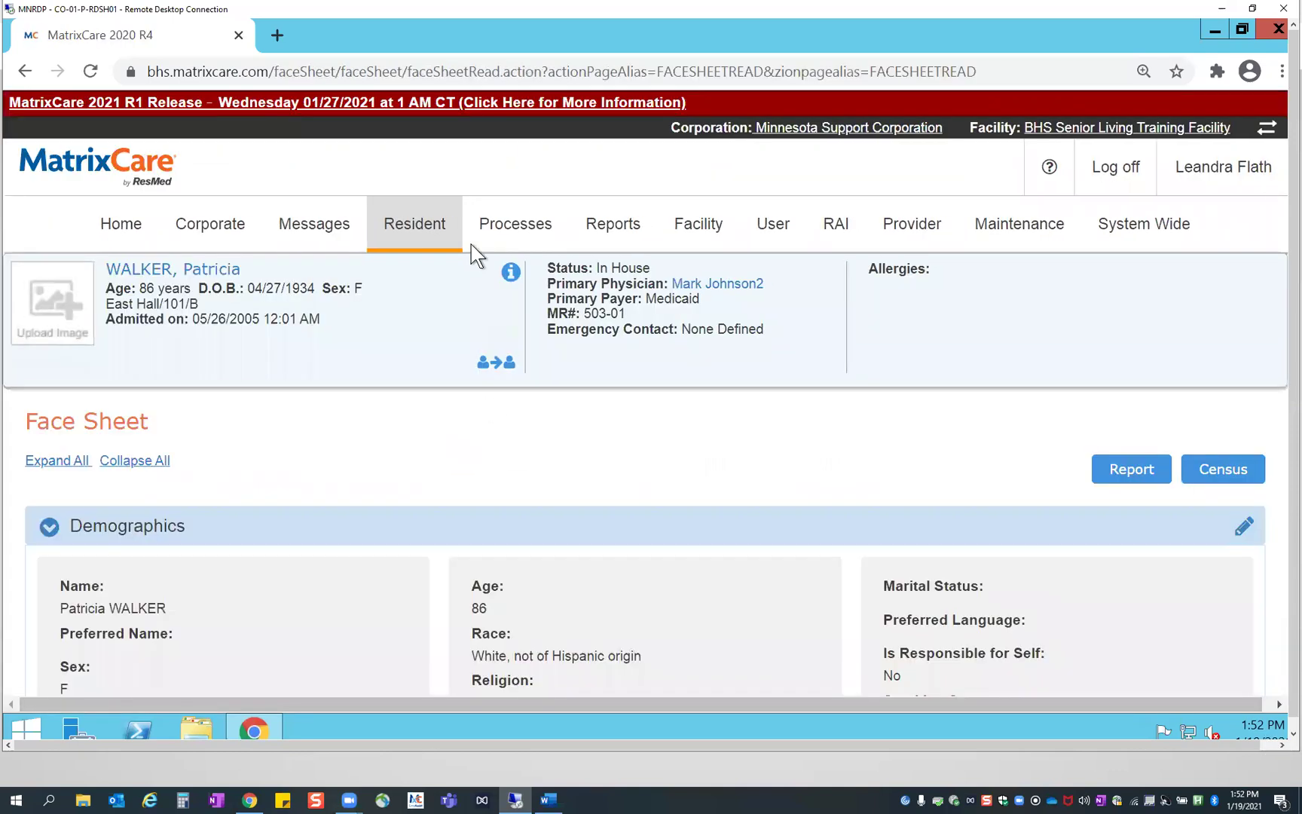
mouse_move(441, 228)
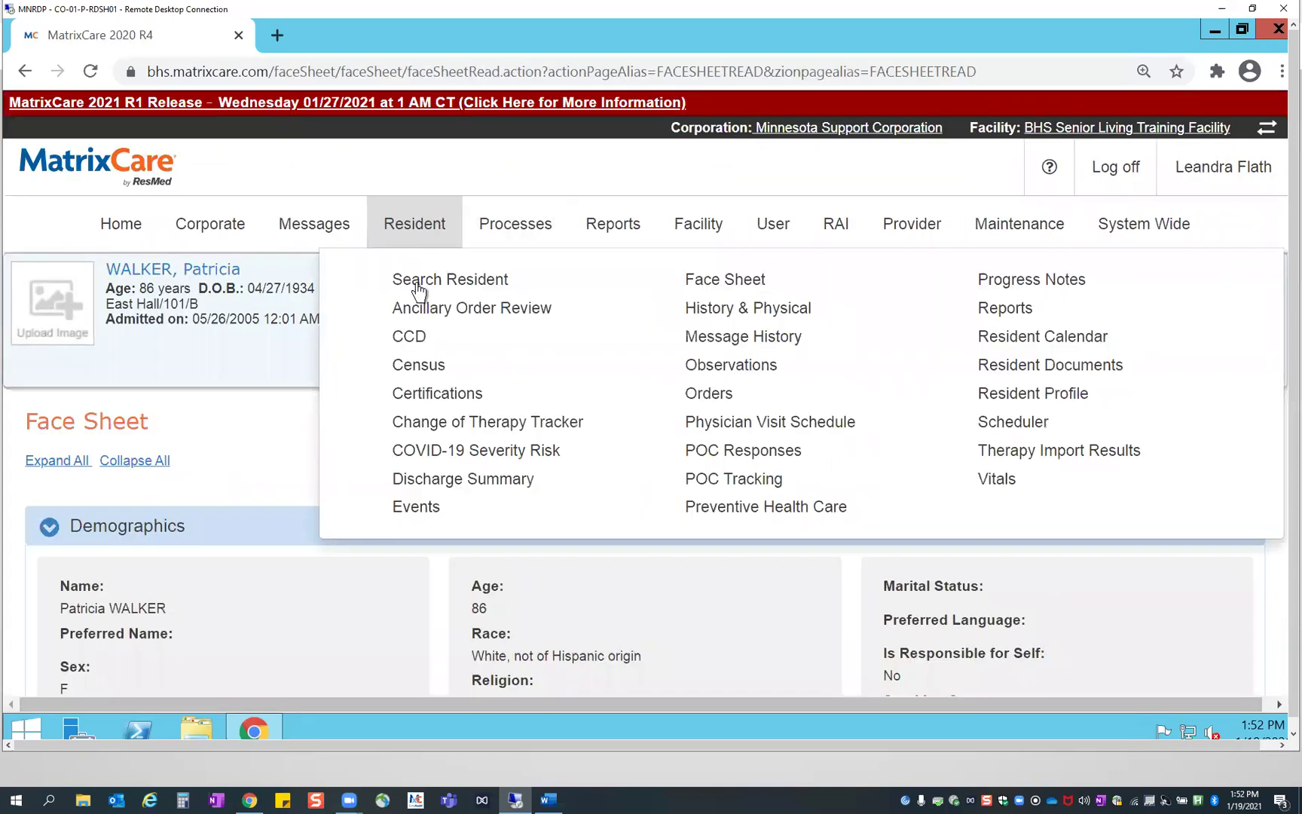
left_click(717, 405)
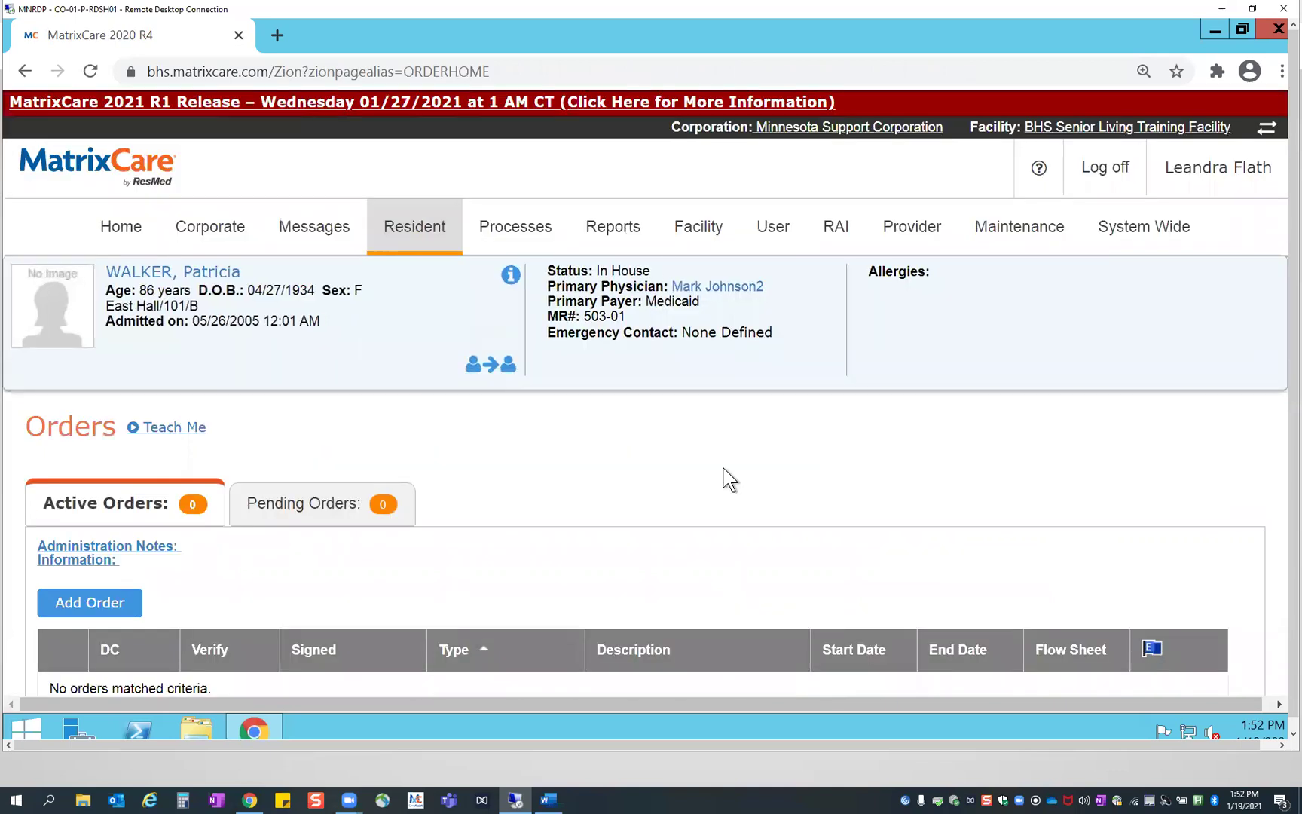
Switch to the East Hall resident in room 101/A and open the amend administrations list from their active orders
left_click(491, 364)
left_click(910, 682)
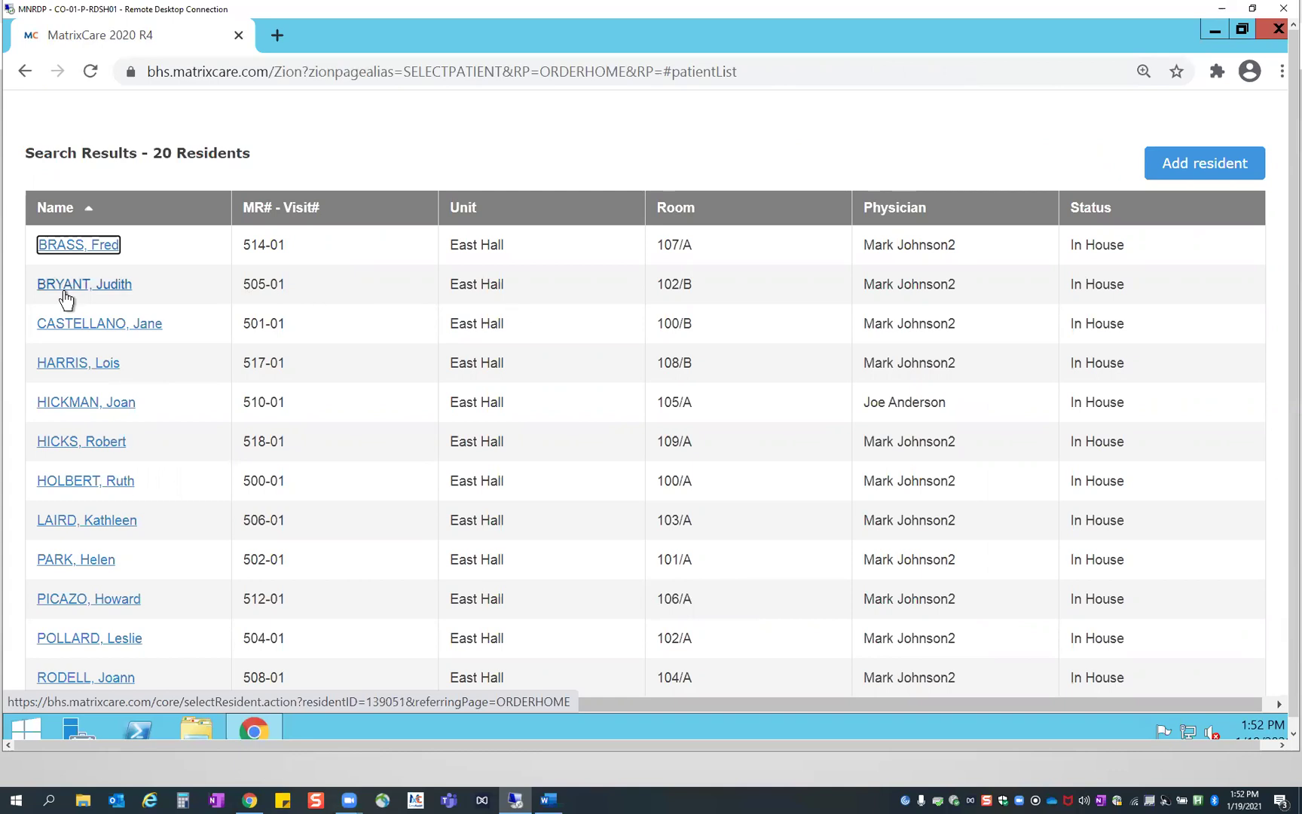
left_click(100, 559)
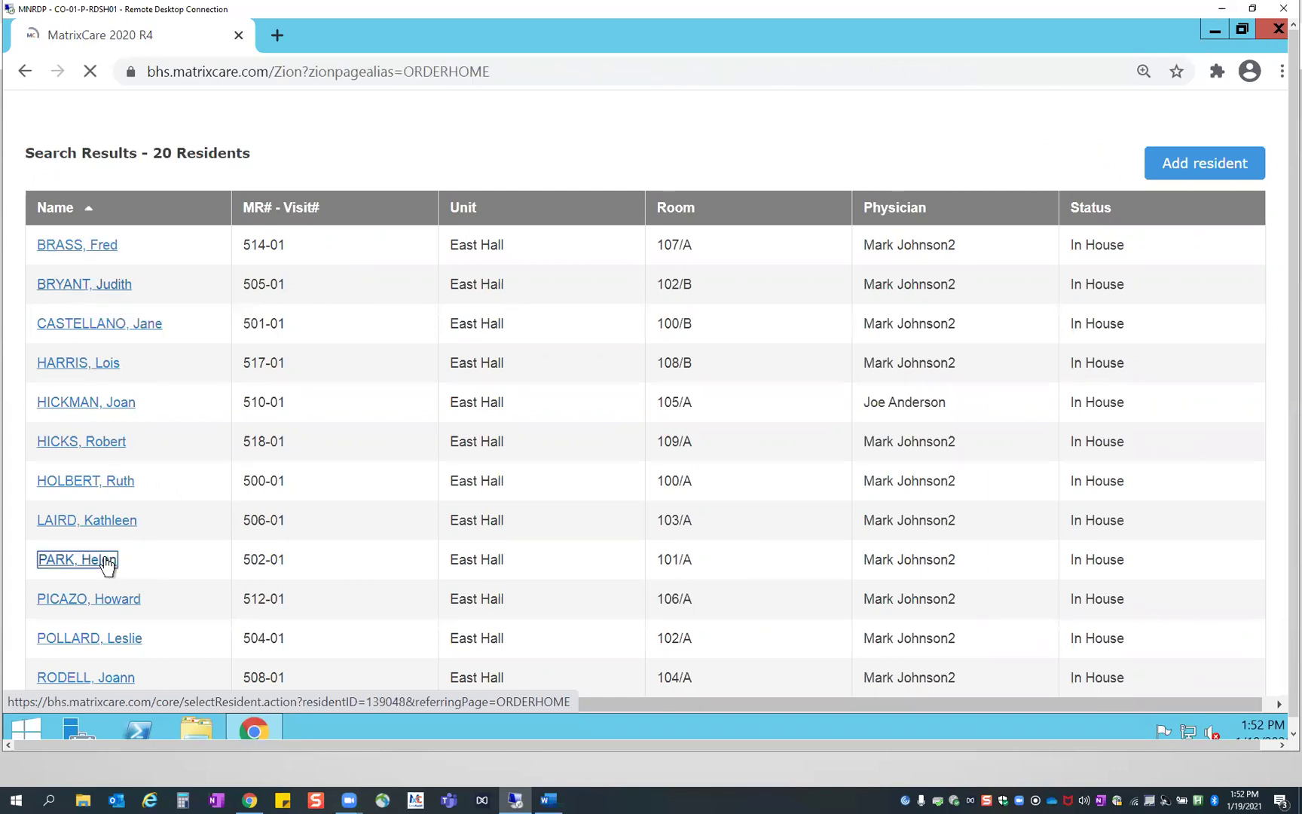
scroll(625, 559, "down", 4)
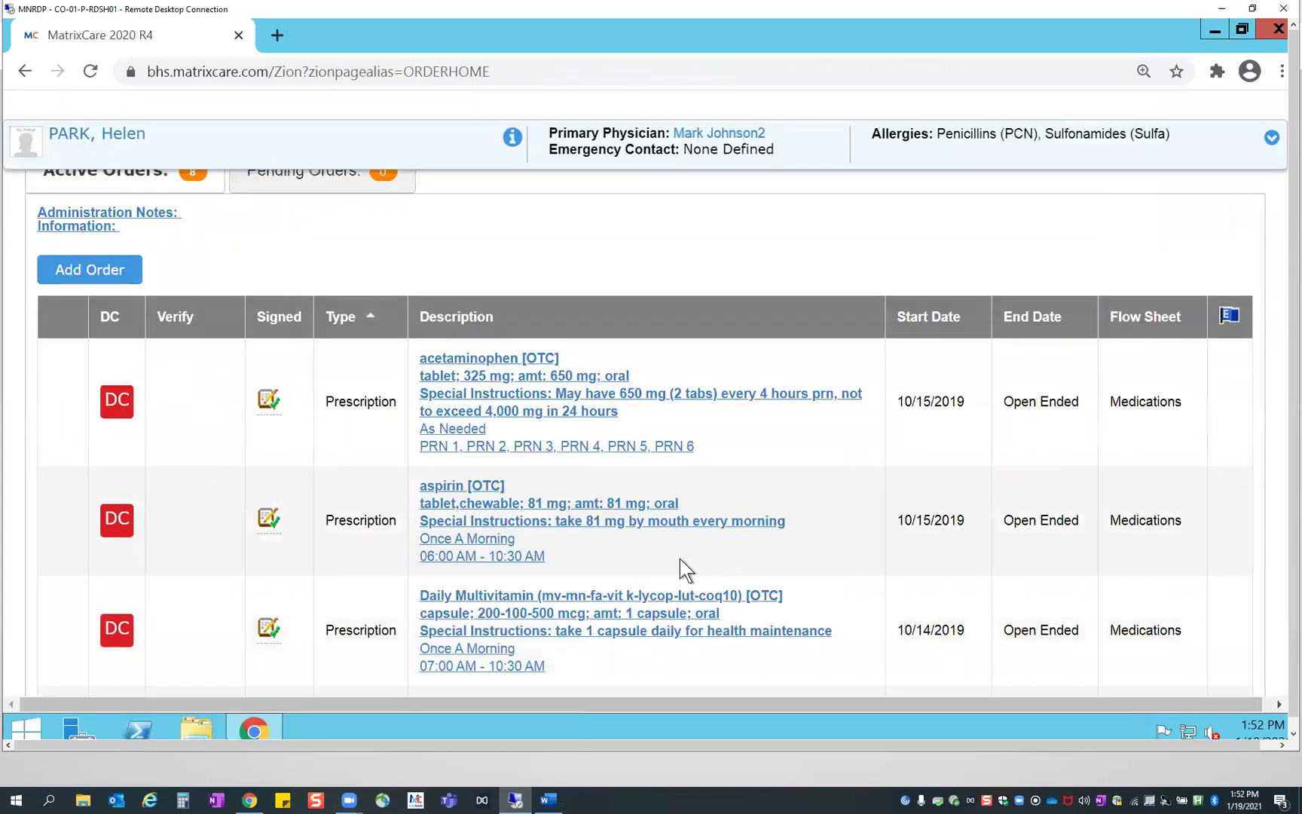
scroll(720, 570, "down", 4)
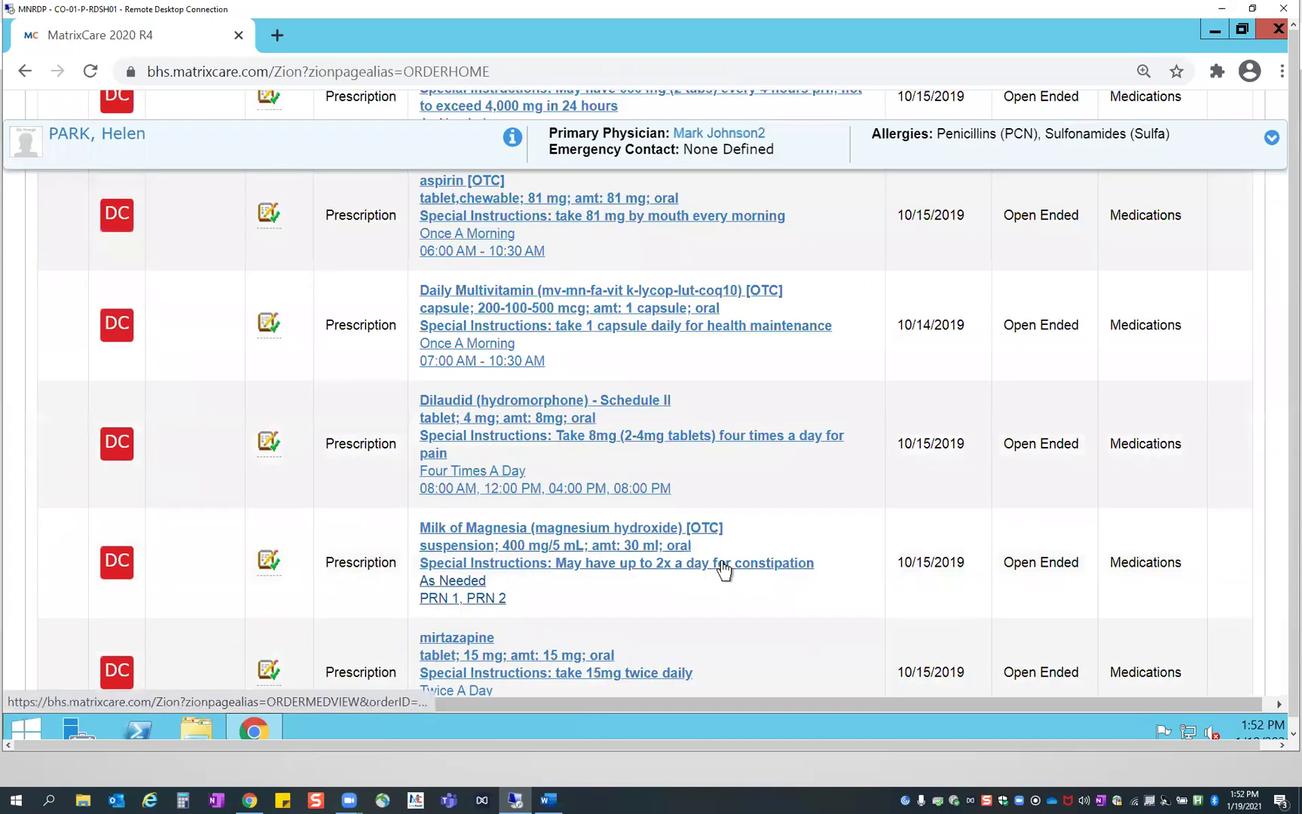
scroll(723, 571, "down", 6)
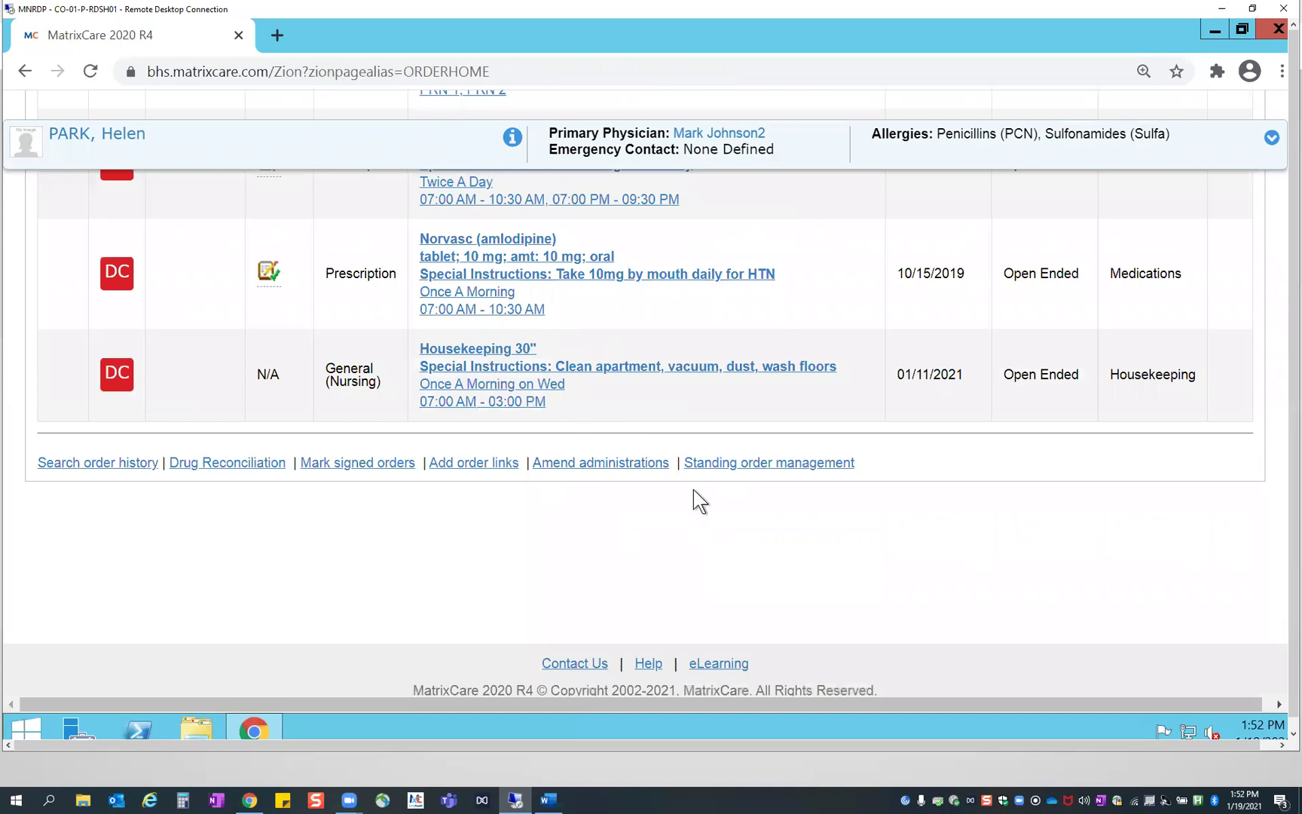
left_click(632, 463)
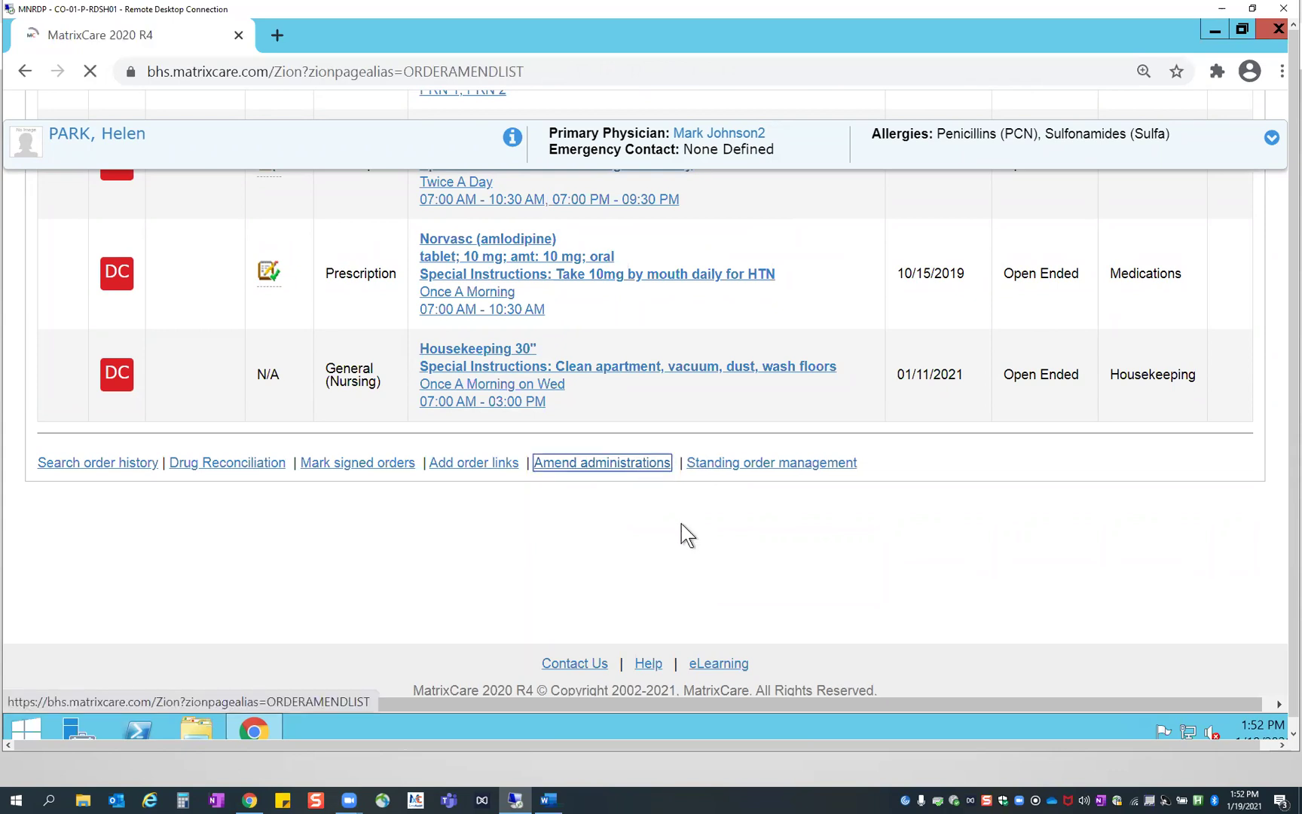
scroll(983, 536, "down", 1)
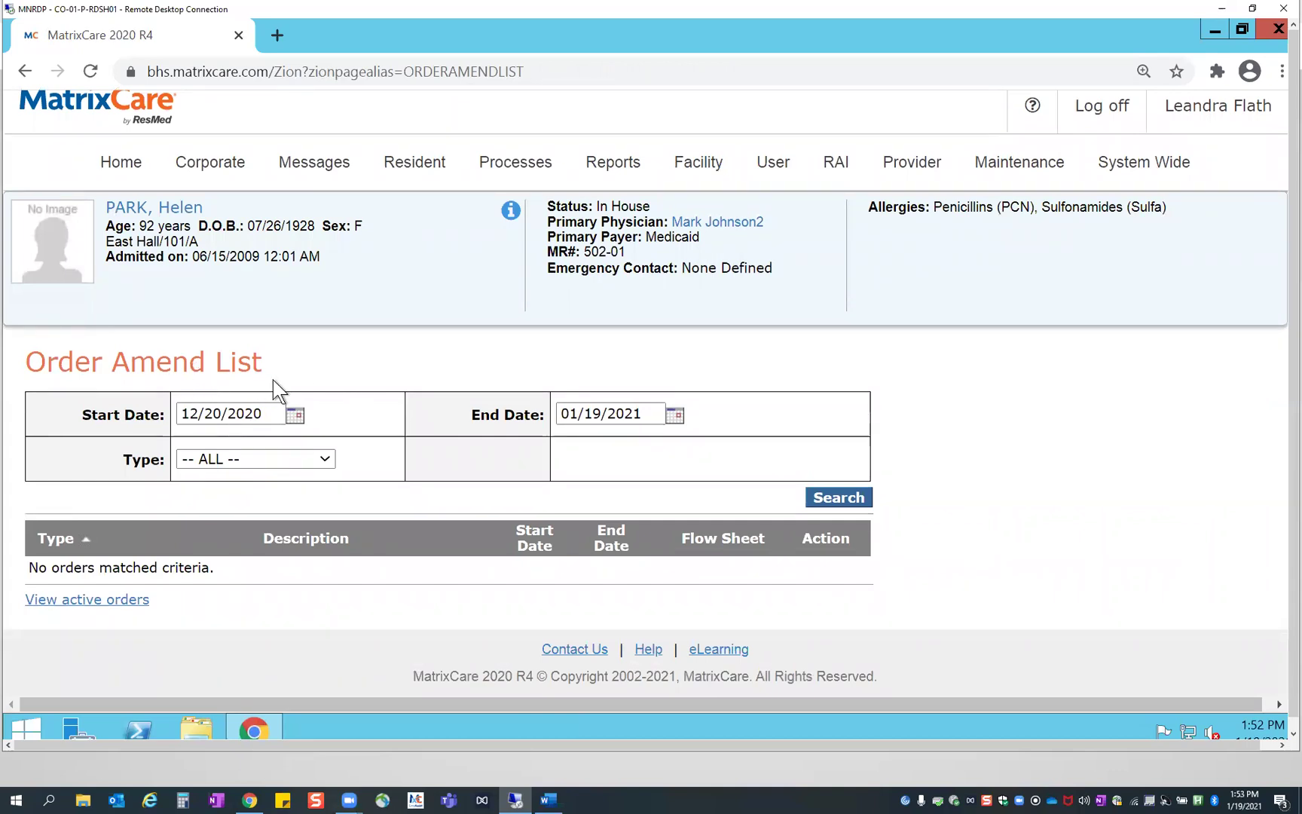
Search the amend list for Prescription orders and open the administration history of the acetaminophen order
left_click(280, 461)
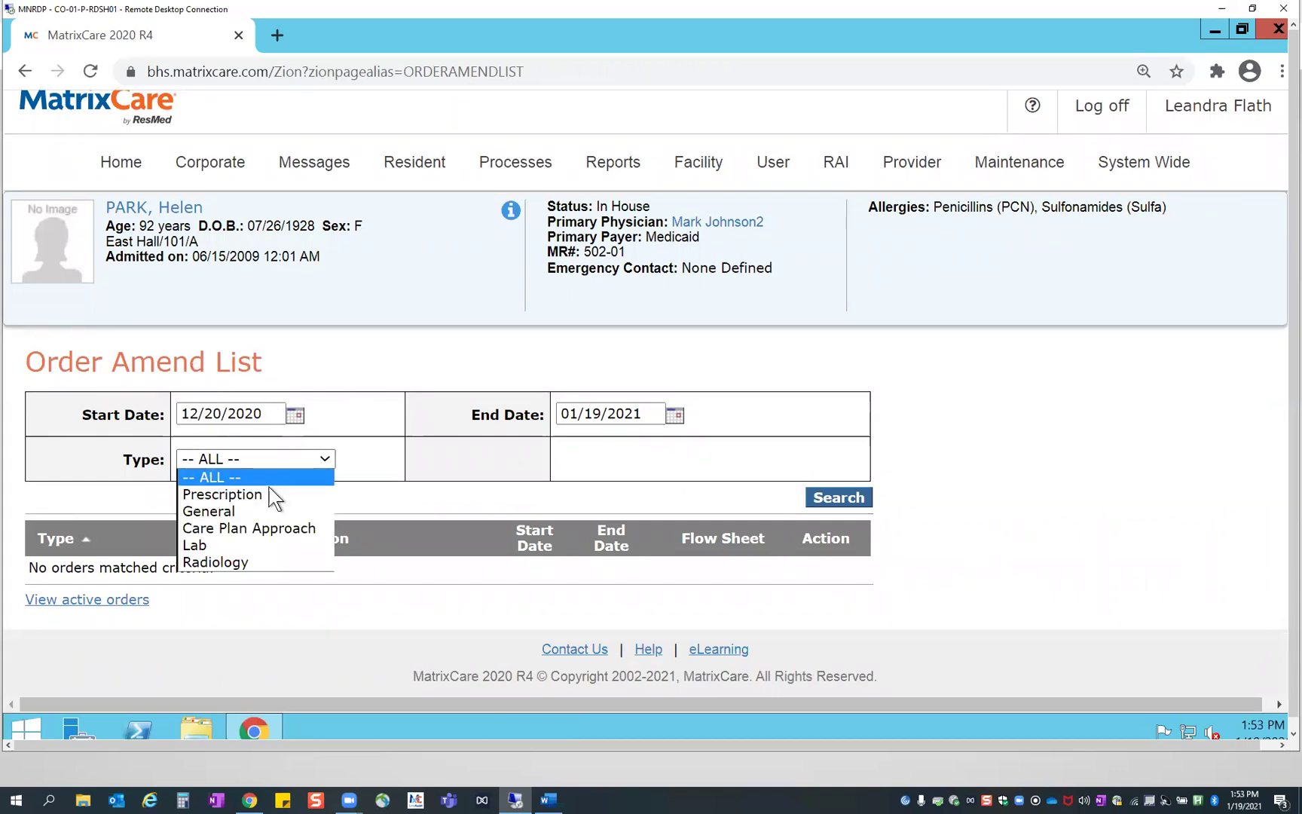
left_click(274, 495)
left_click(841, 497)
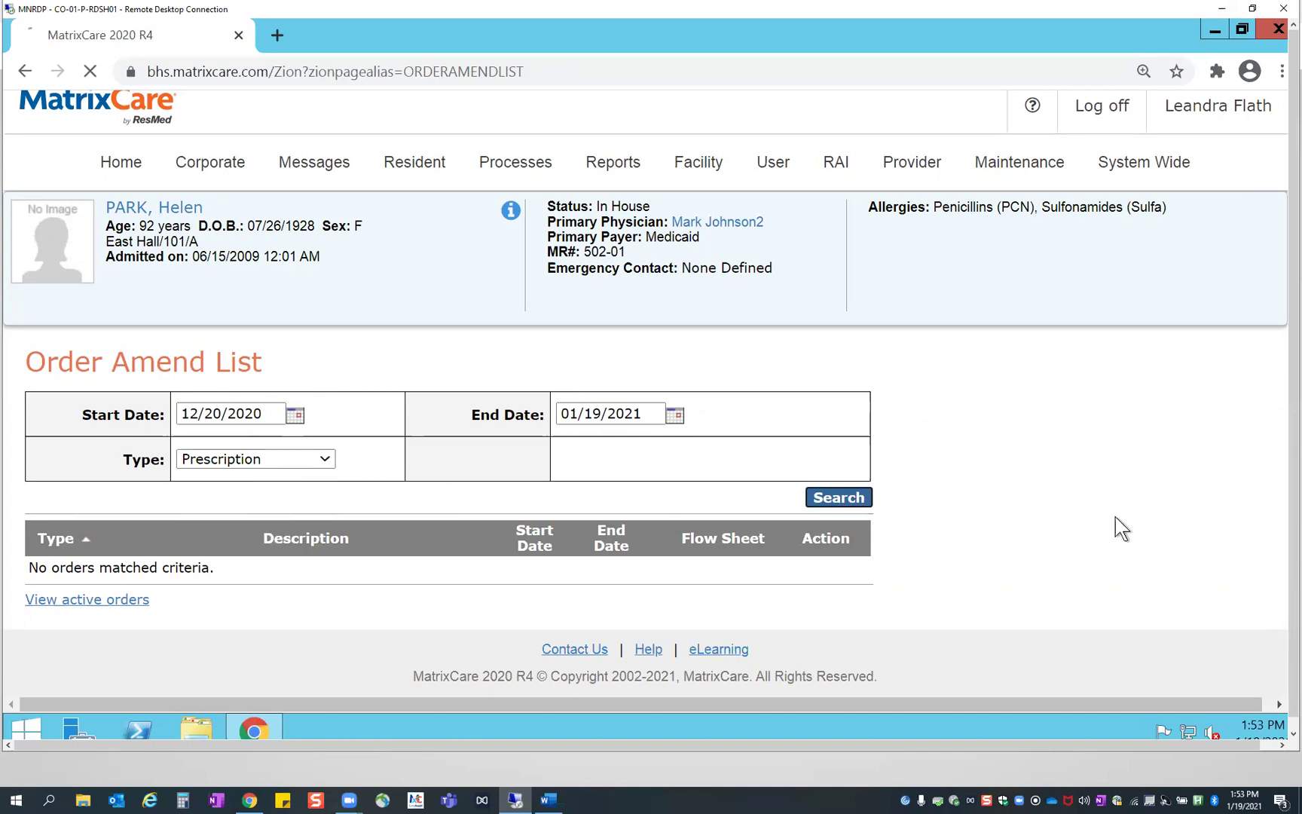
scroll(1114, 520, "down", 5)
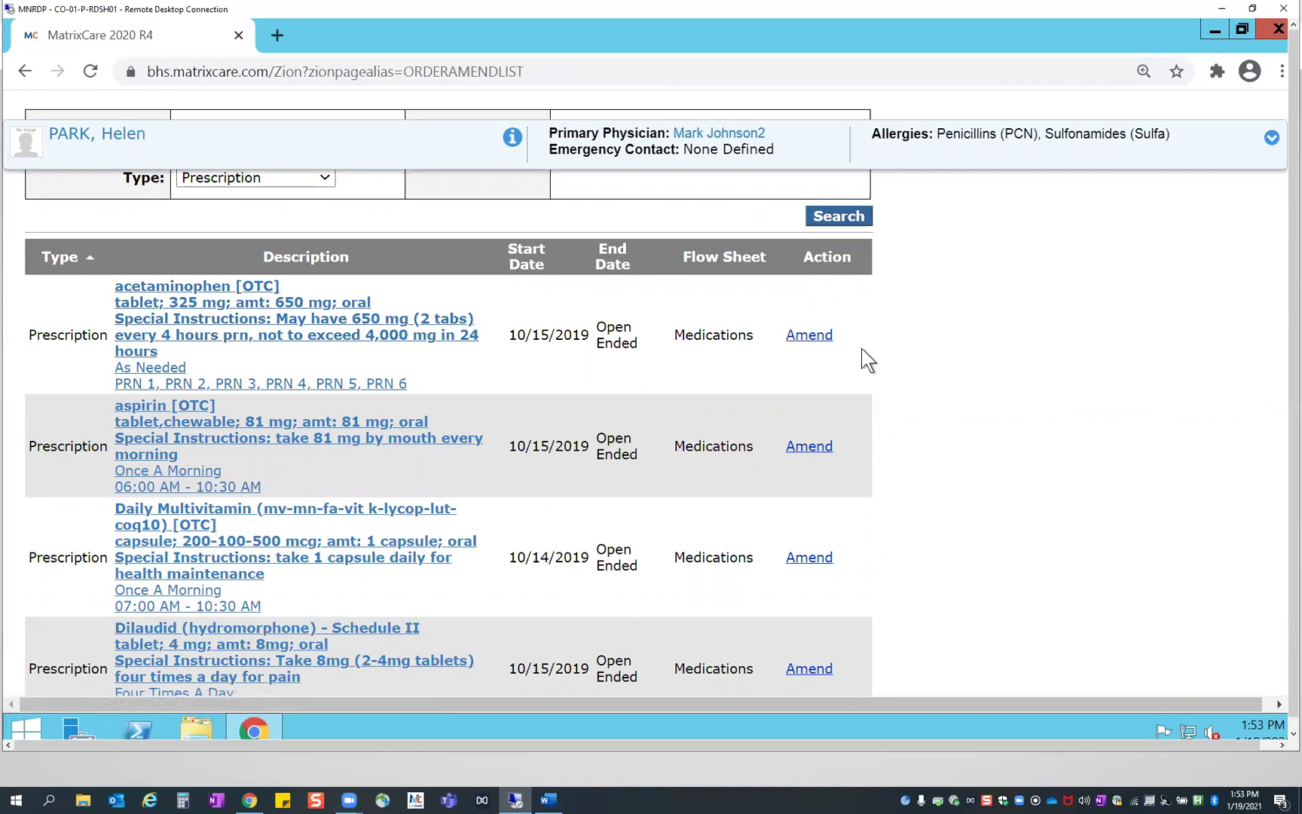
left_click(825, 336)
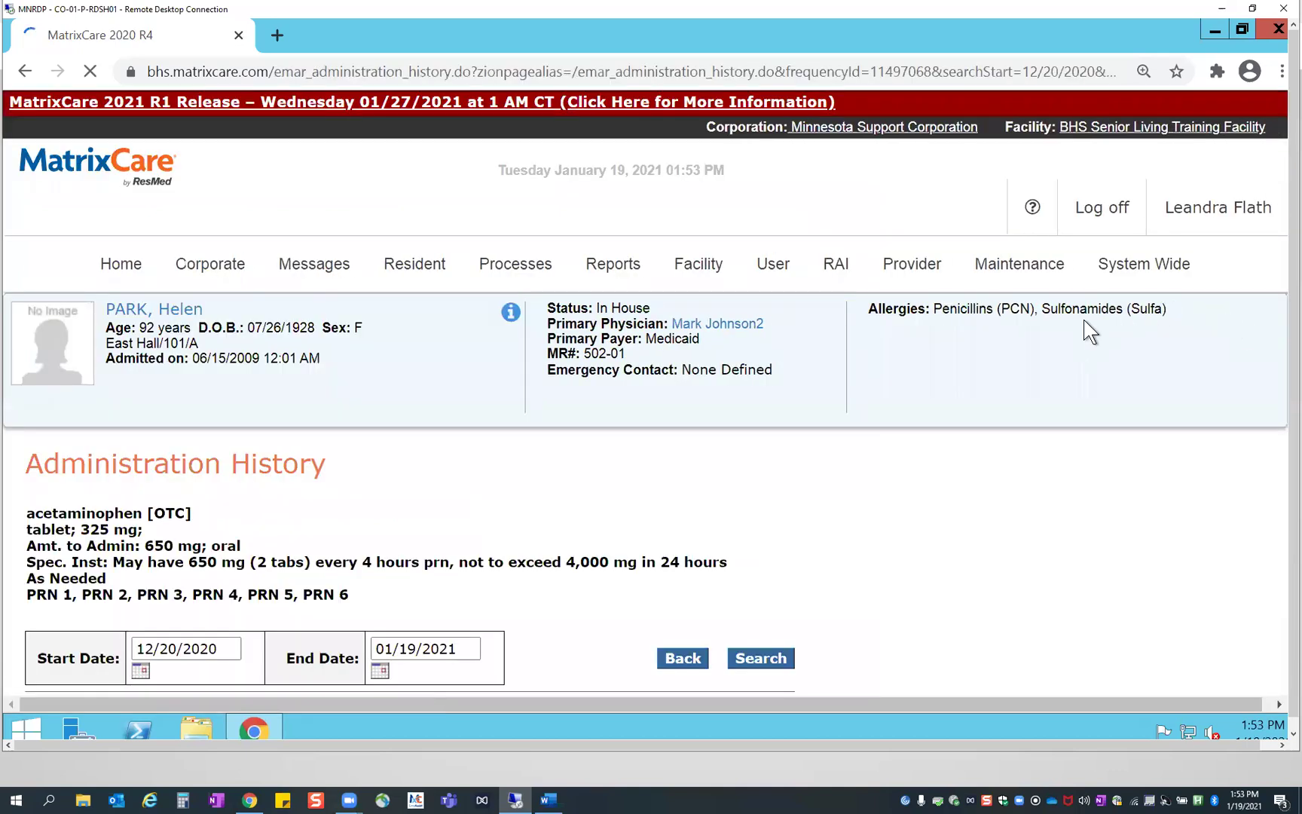
Review the acetaminophen administration history and open the 01/18/2021 PRN 2 administration for amending
scroll(1038, 500, "down", 5)
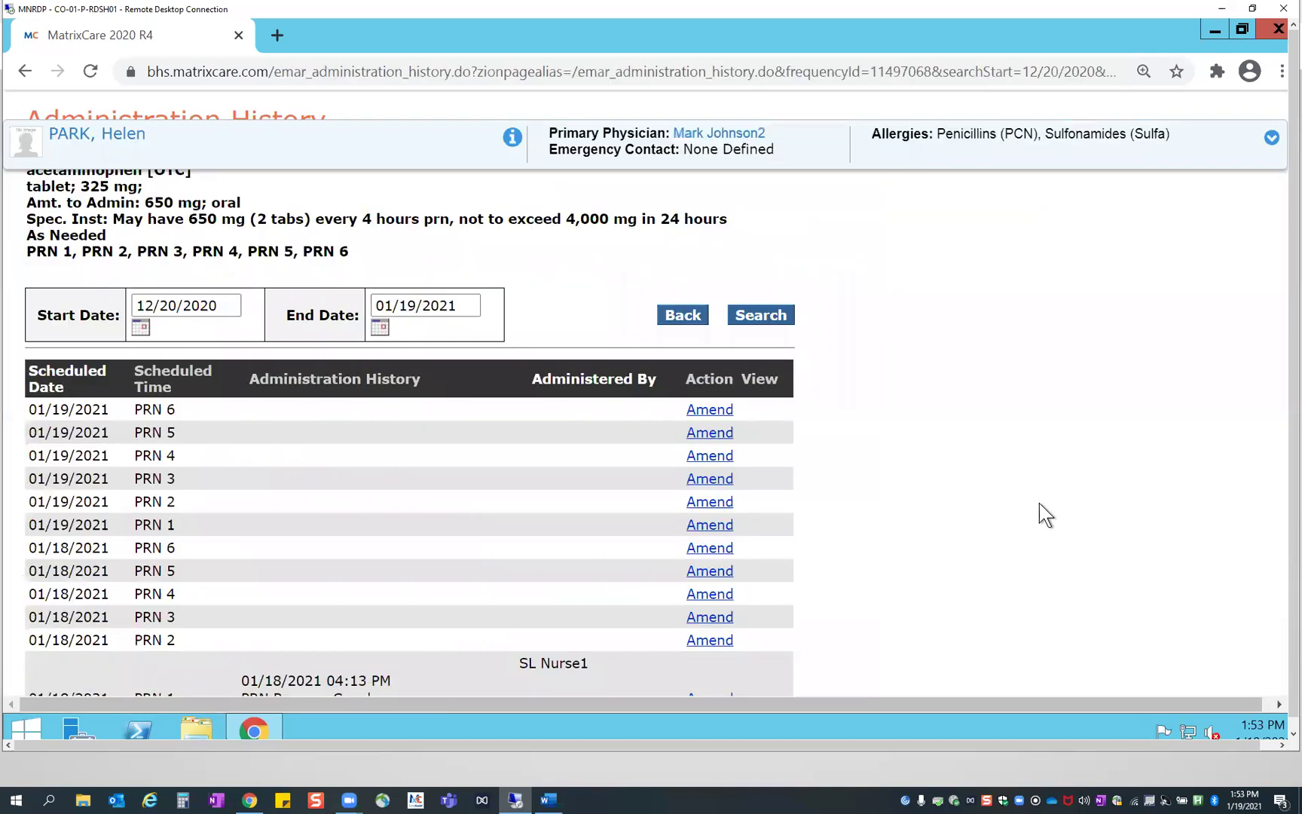
scroll(1045, 509, "up", 3)
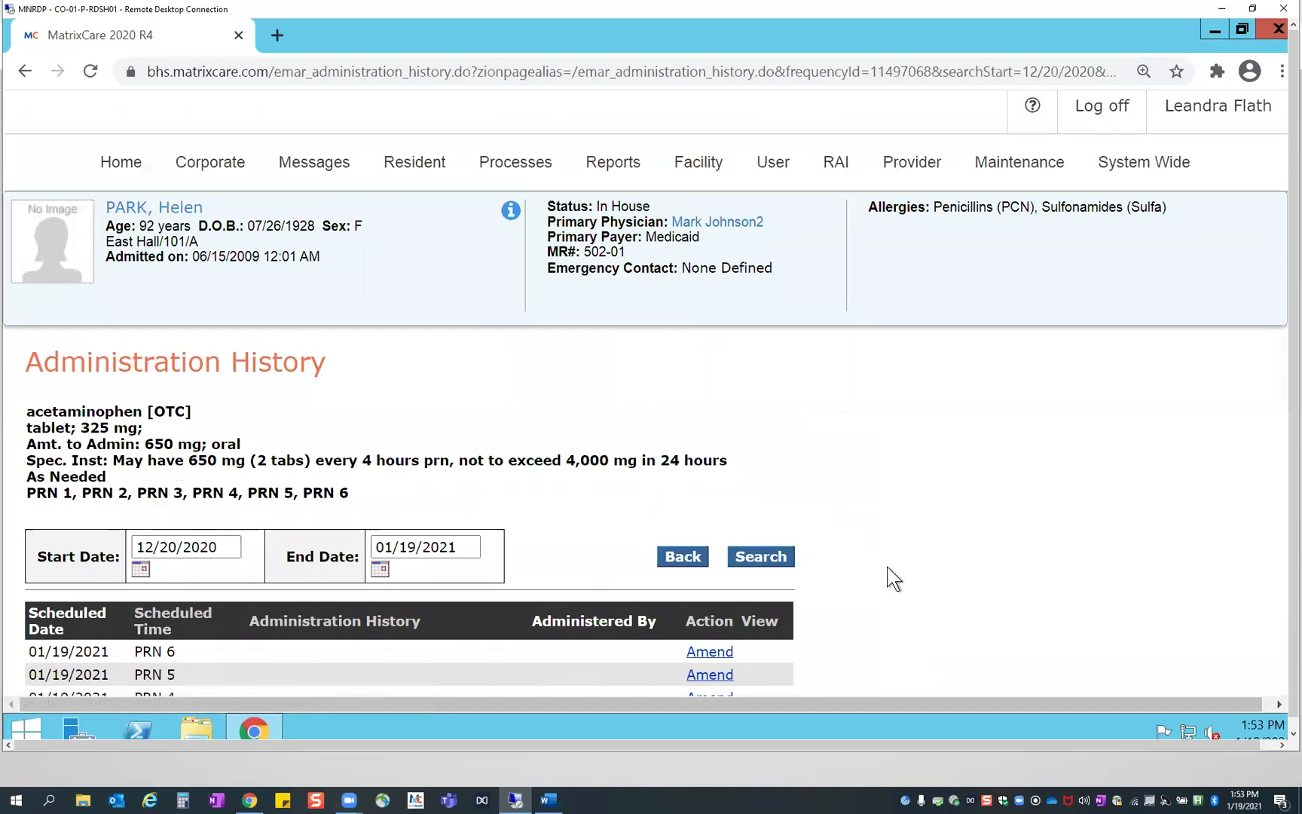
scroll(894, 578, "down", 5)
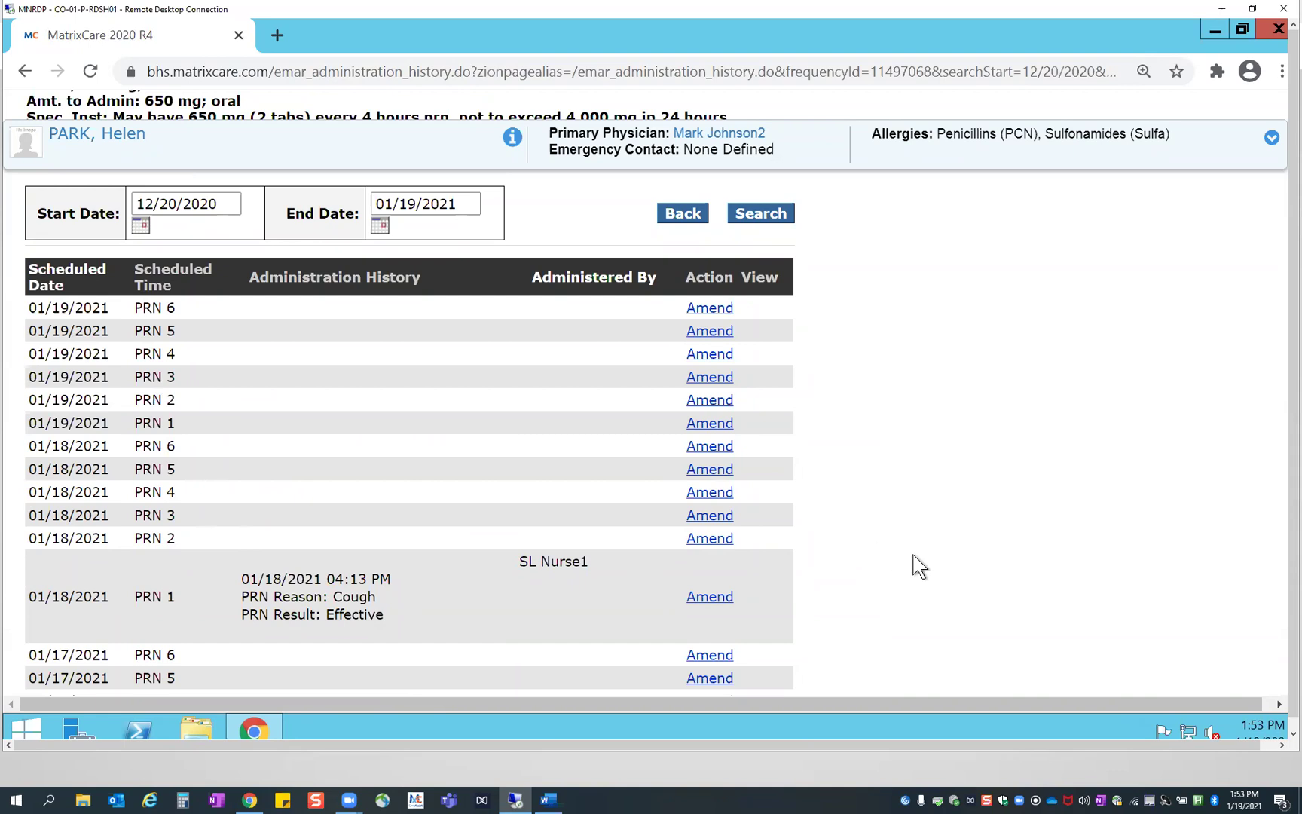
scroll(919, 567, "up", 1)
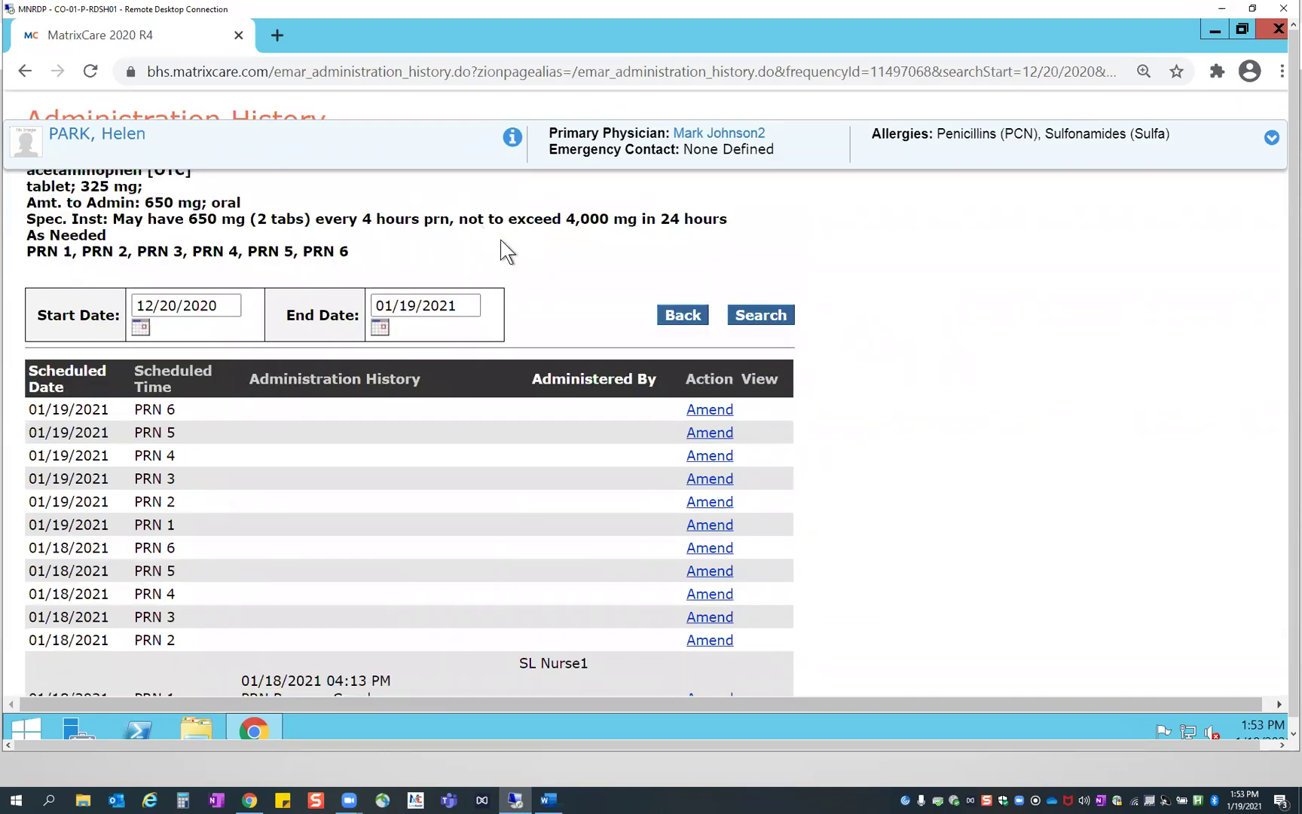
left_click_drag(352, 256, 341, 251)
scroll(901, 455, "down", 1)
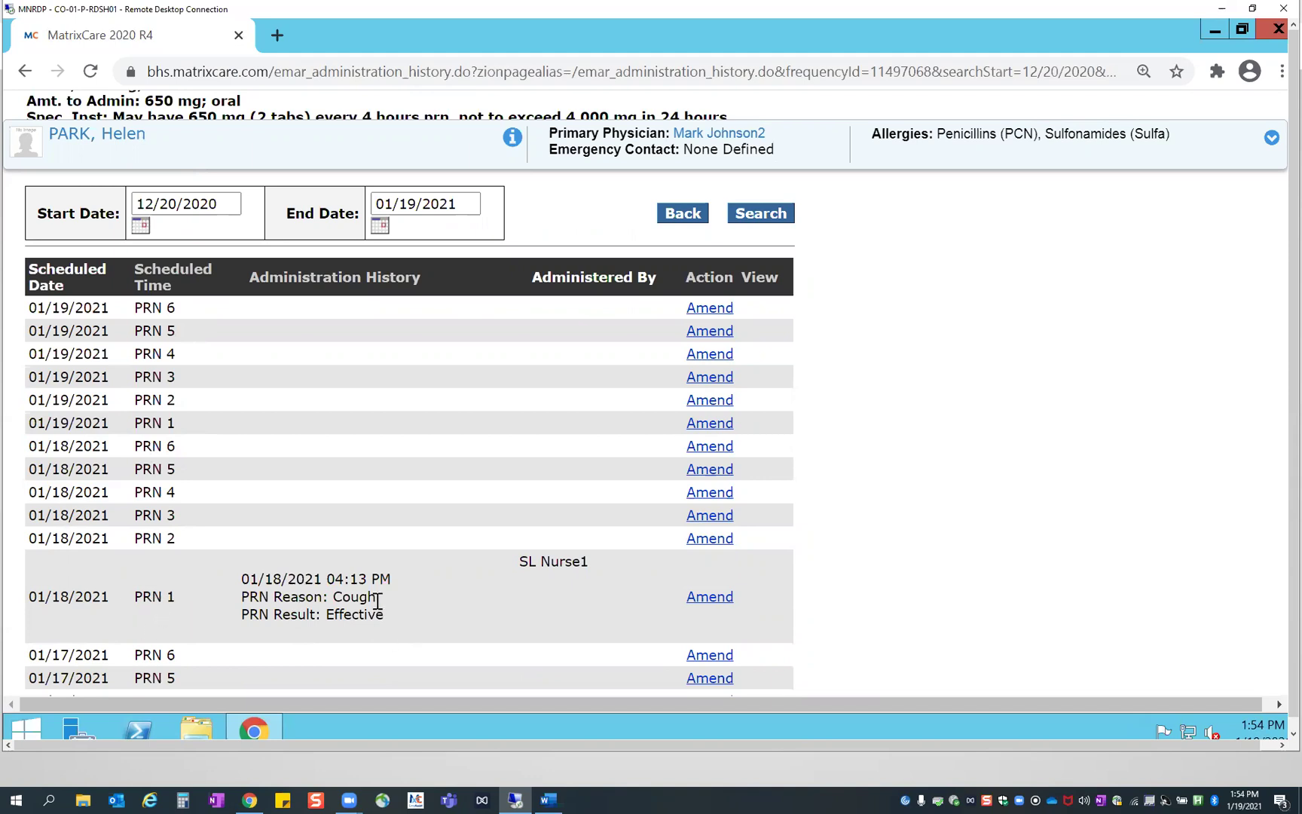
scroll(843, 619, "down", 3)
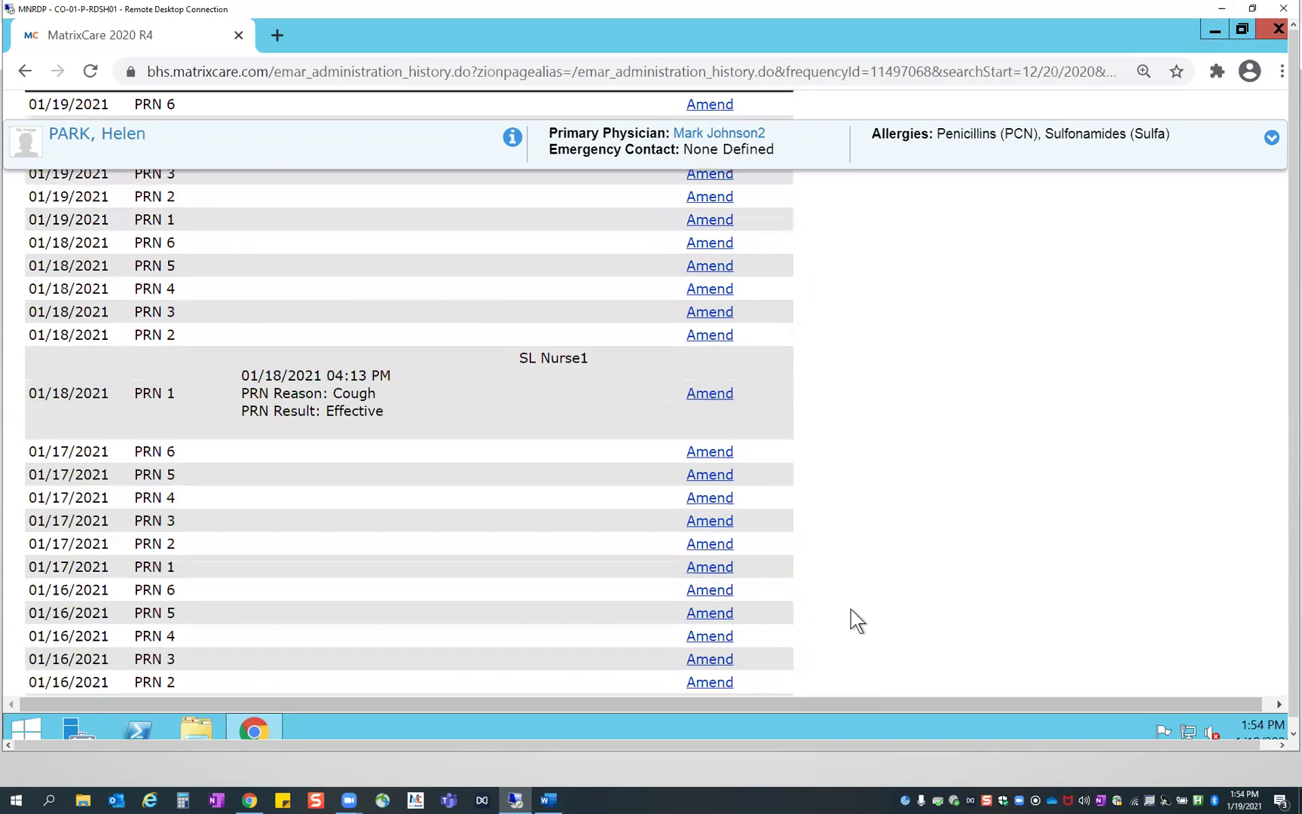
left_click(718, 339)
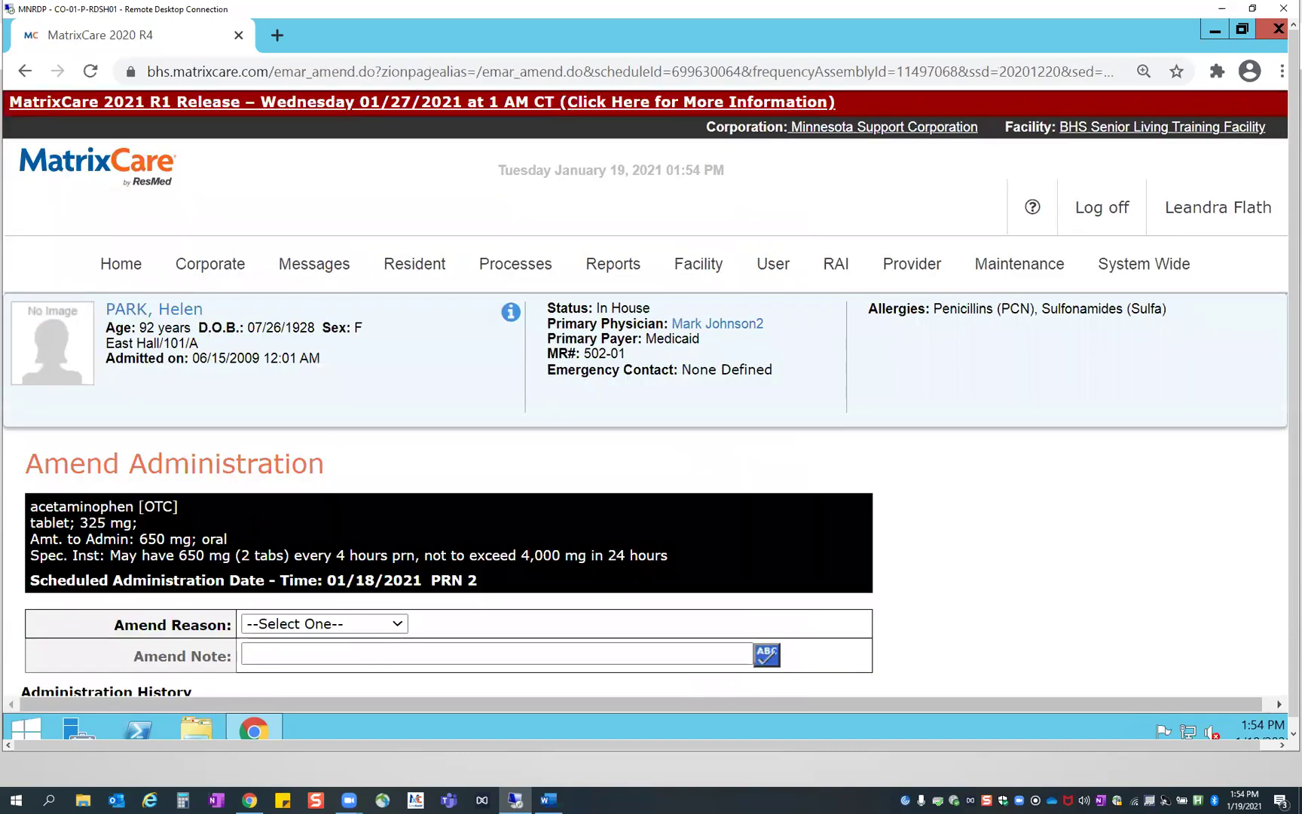
Set the amend reason to Chart correction and enter the amend note "Medication Given"
scroll(1032, 566, "down", 1)
scroll(422, 422, "down", 3)
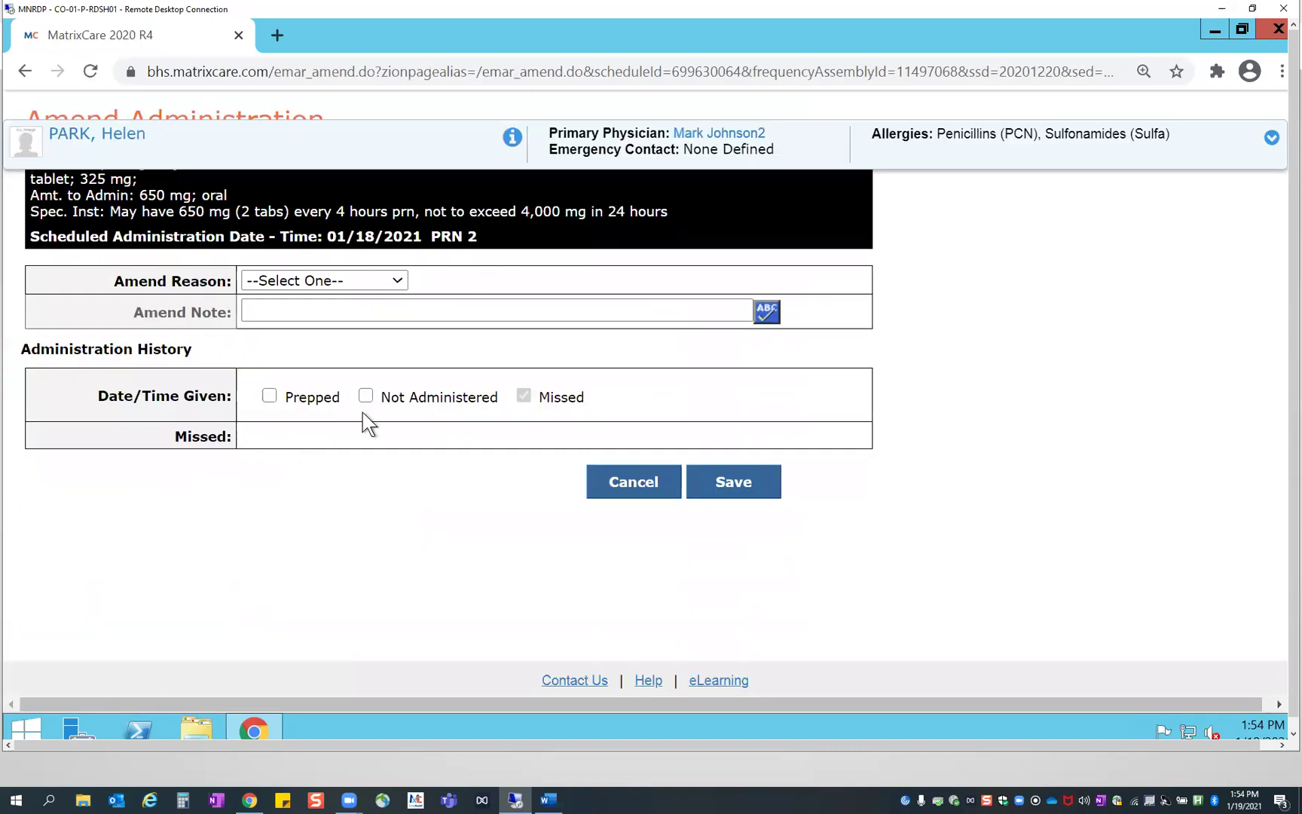
left_click(349, 285)
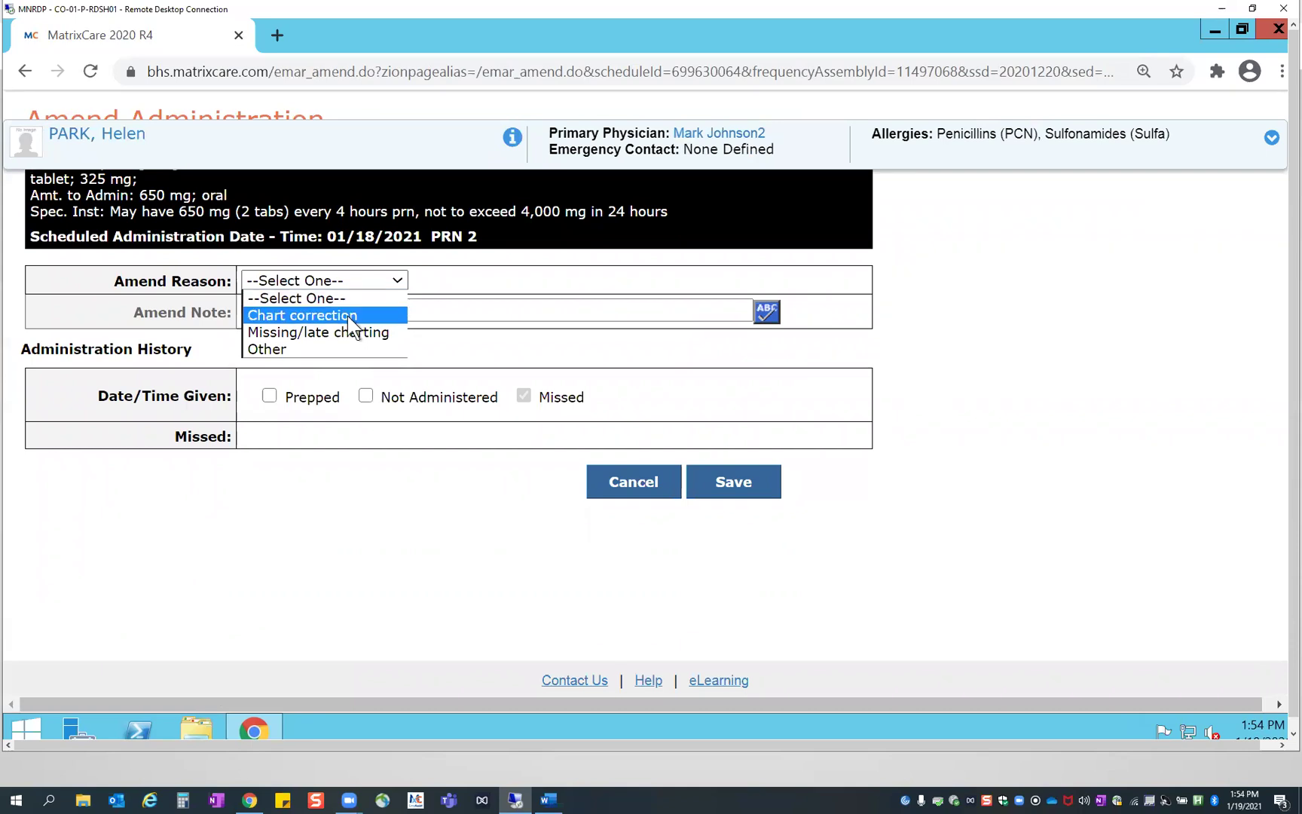
left_click(347, 315)
left_click(275, 309)
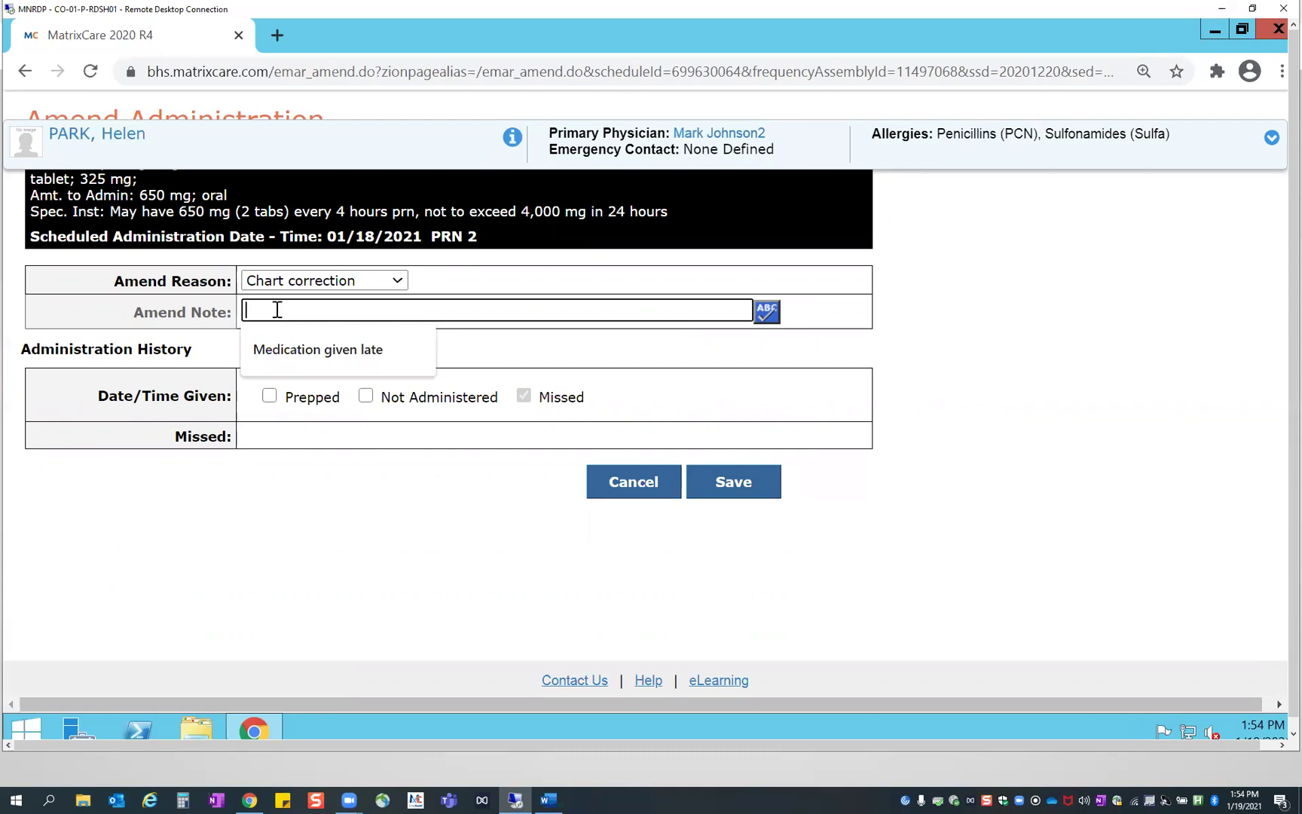
type("Medication Given")
left_click(834, 316)
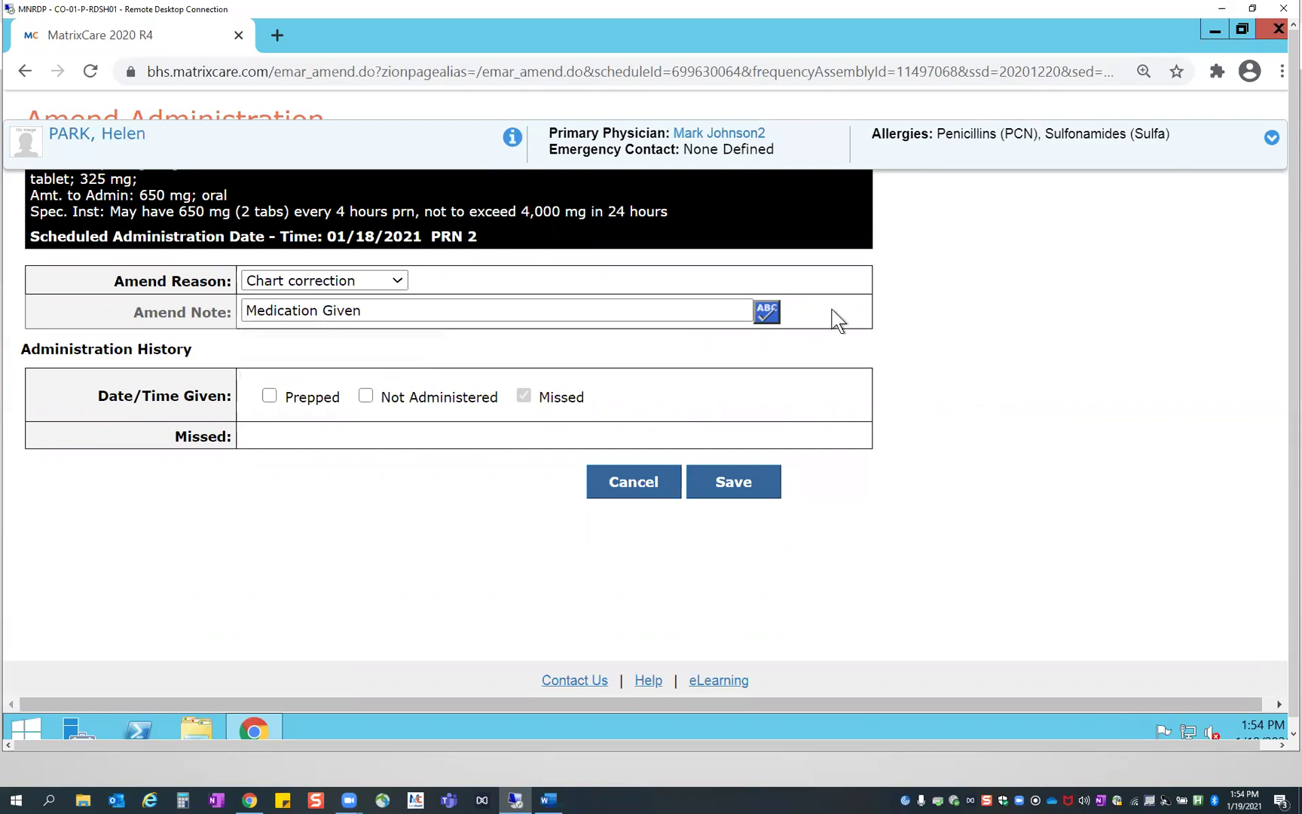
Mark the administration as Prepped, with Charted Late as the late administration reason and Pain as the PRN reason
left_click(270, 395)
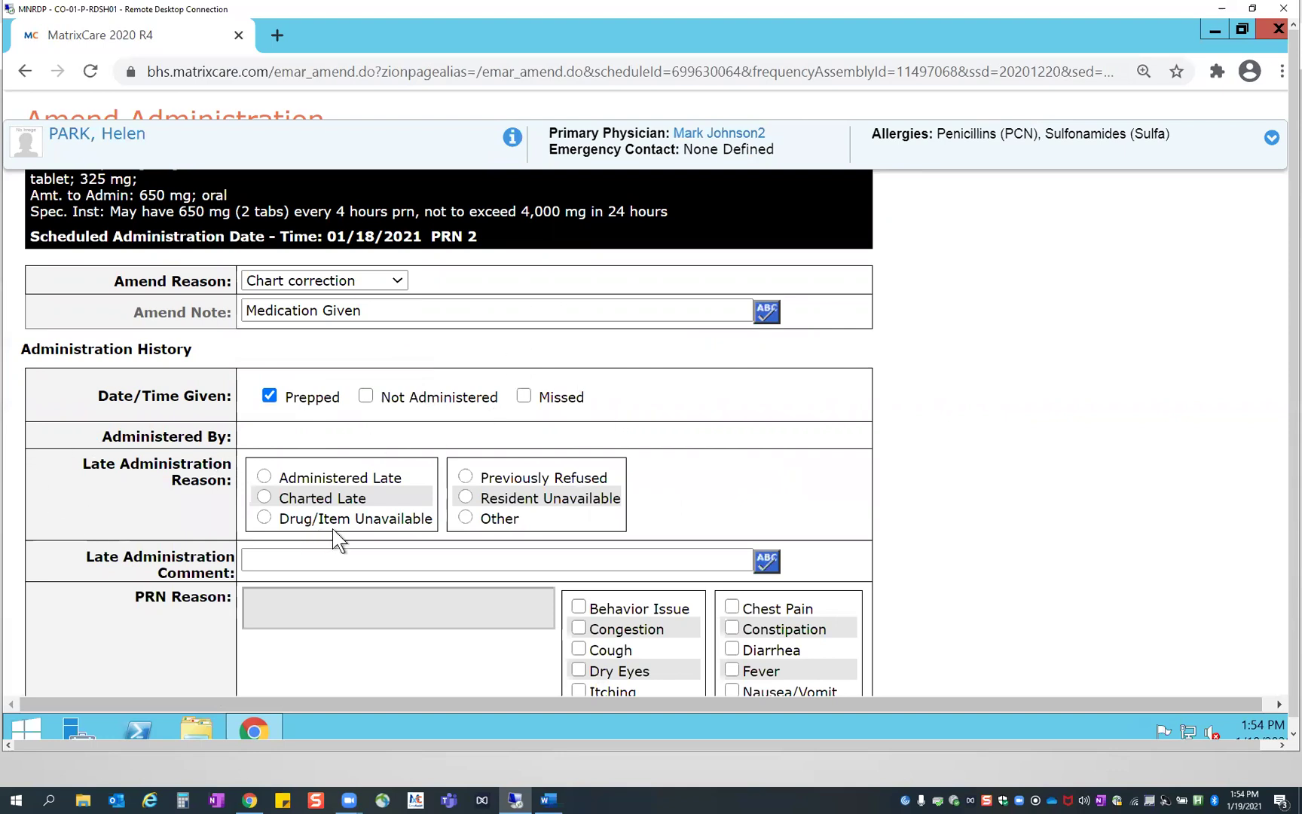
left_click(264, 498)
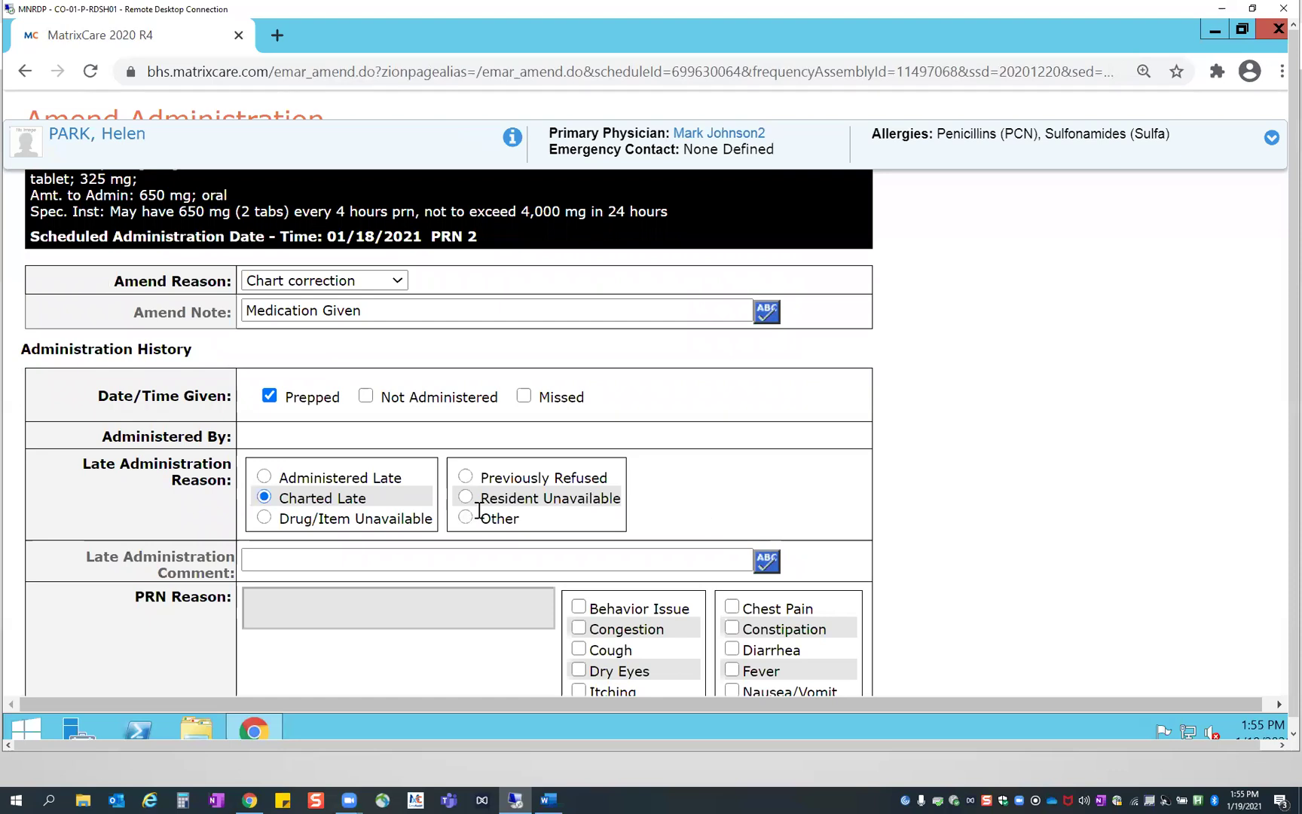
scroll(993, 469, "down", 2)
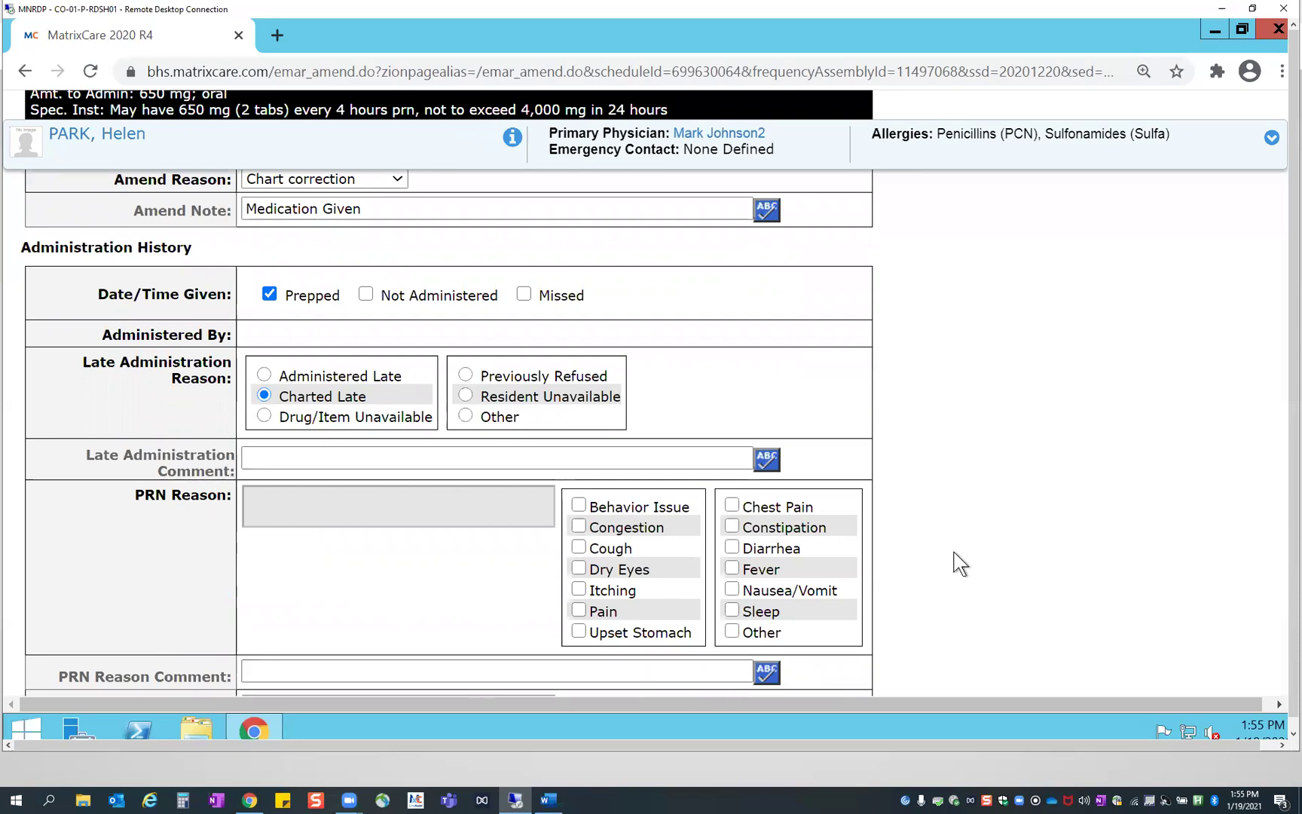
left_click(579, 610)
scroll(1028, 568, "down", 1)
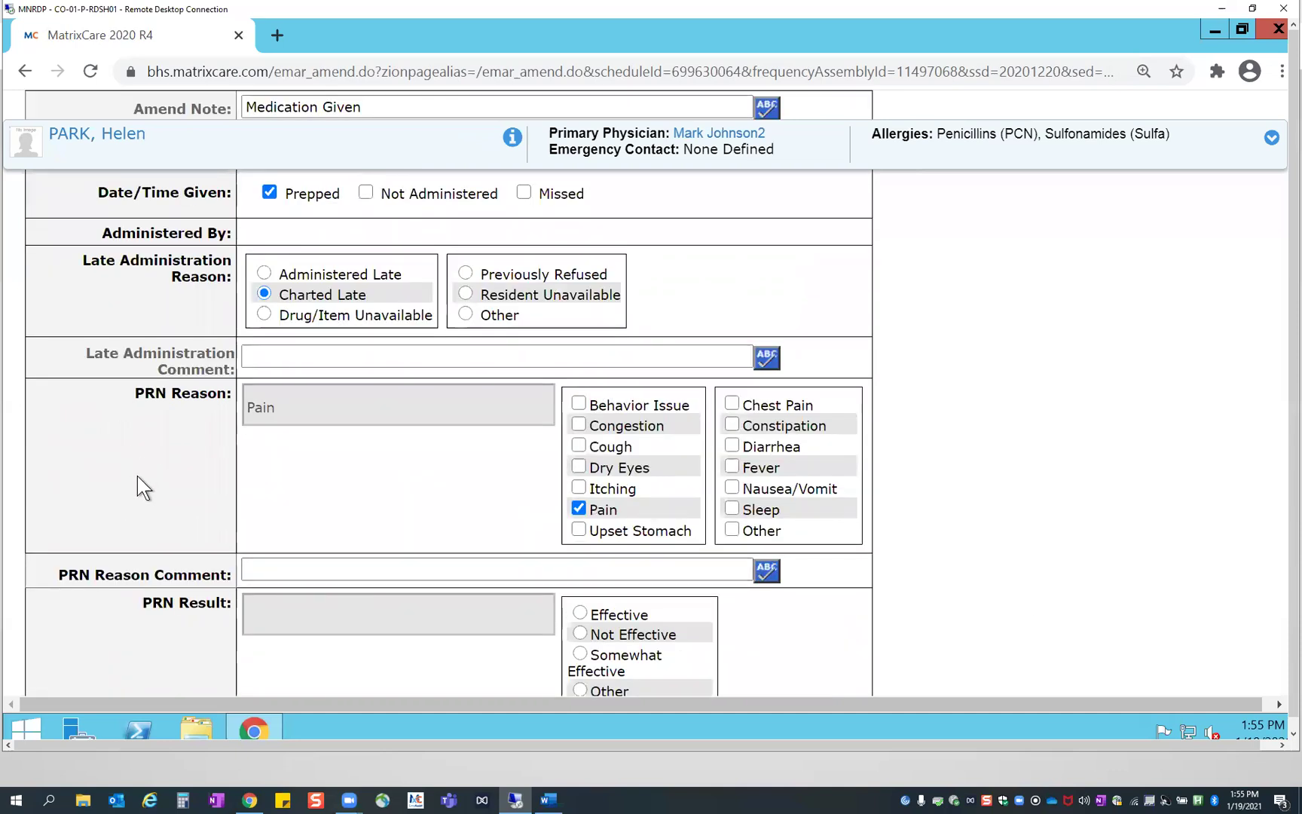
Enter the PRN reason comment "Headache unresolved from first administration" and set the PRN result to Effective
scroll(137, 475, "up", 1)
scroll(137, 475, "up", 1)
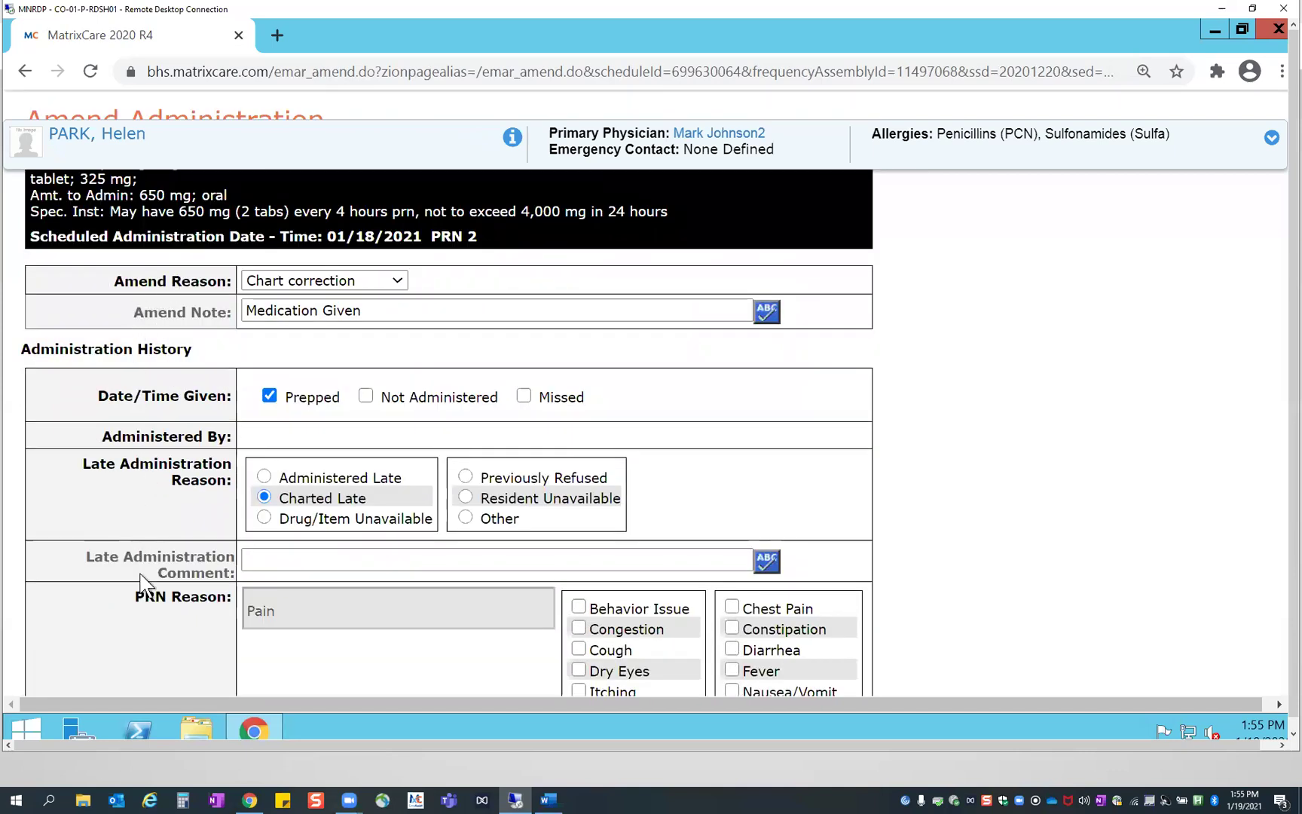
scroll(192, 608, "down", 1)
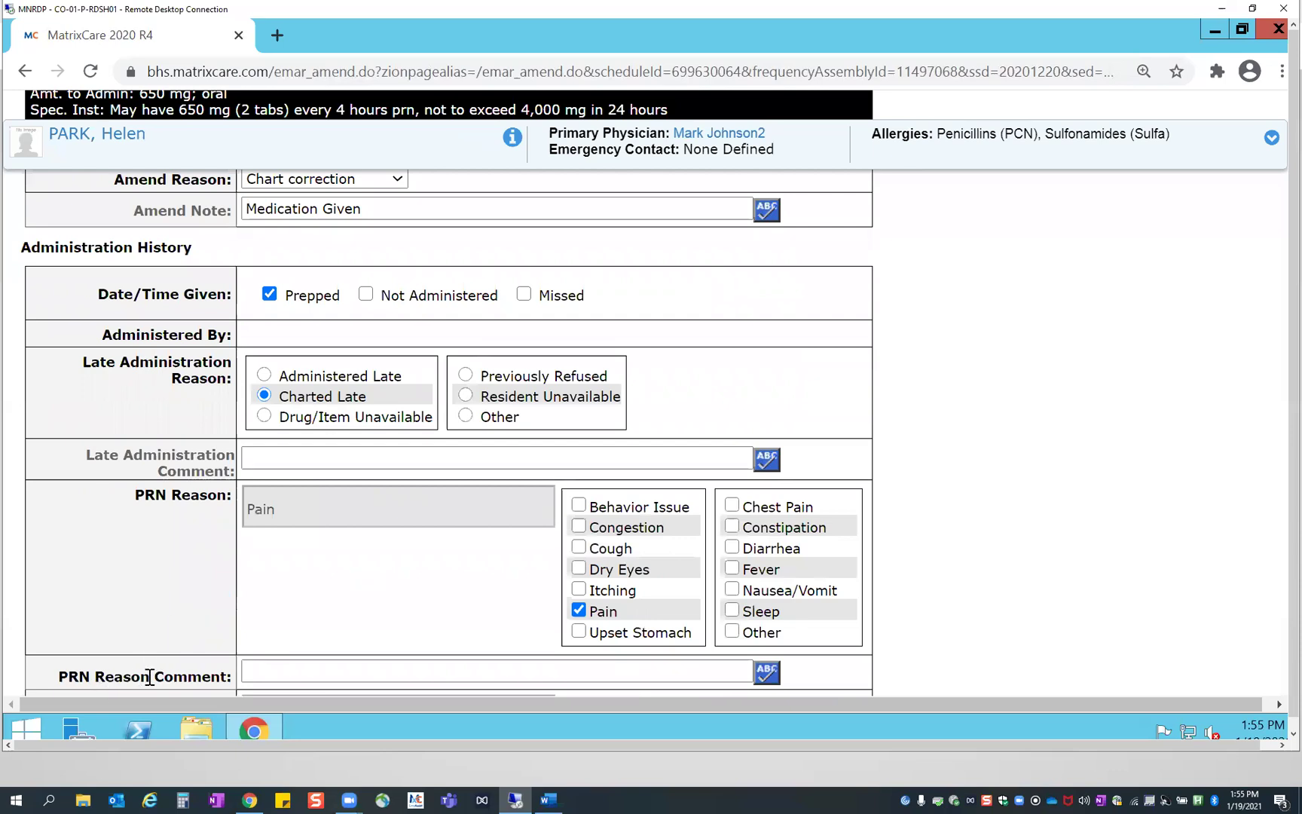
scroll(181, 677, "down", 2)
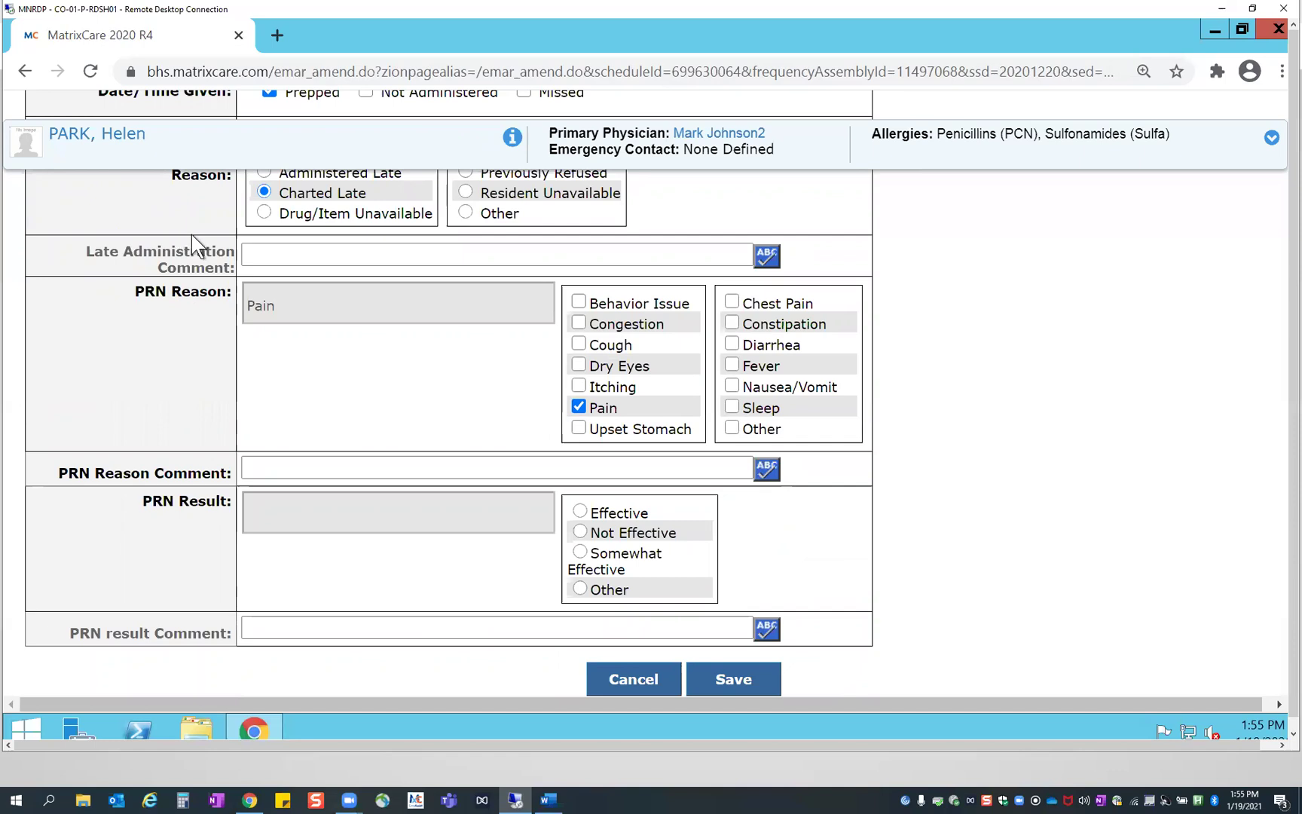
left_click(318, 468)
left_click_drag(66, 468, 279, 468)
left_click(281, 470)
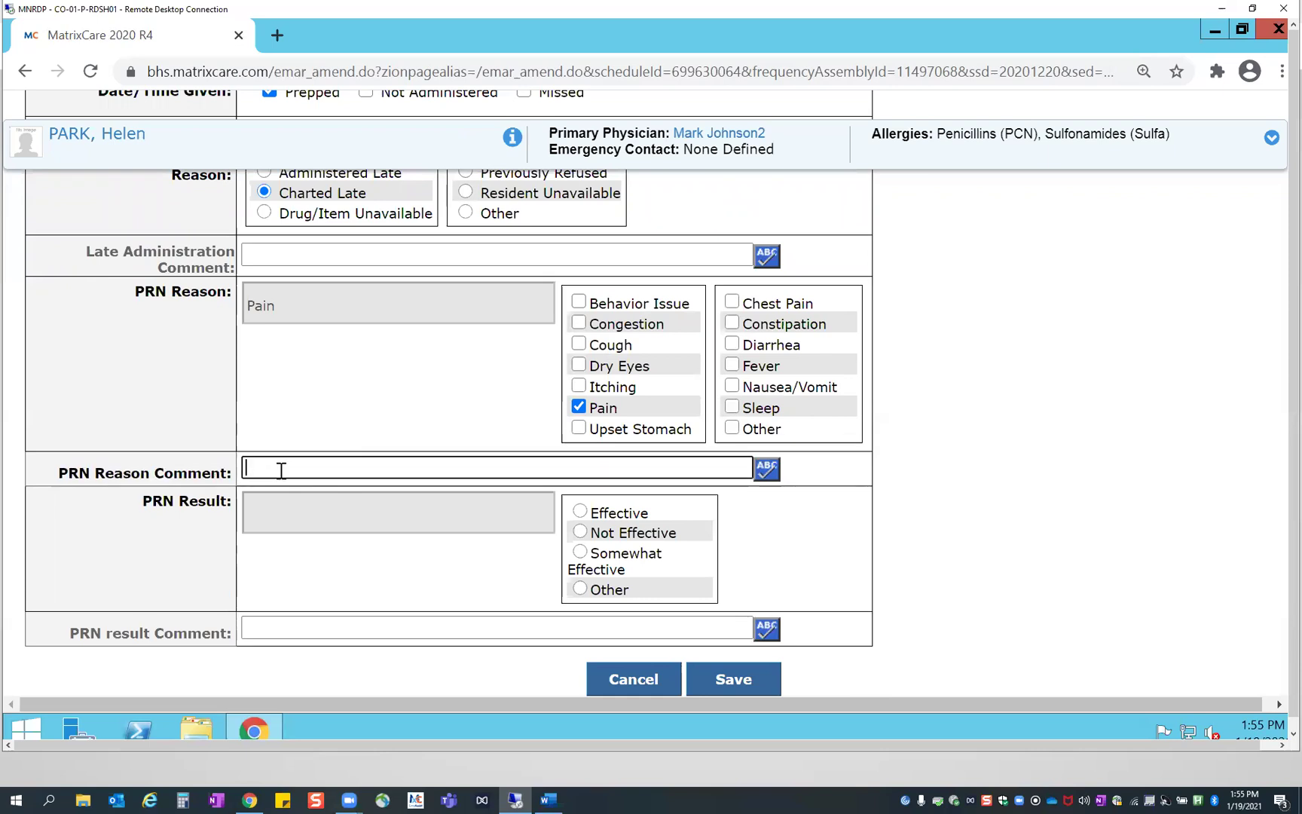
type("Headache unresolved from first administration")
left_click(939, 500)
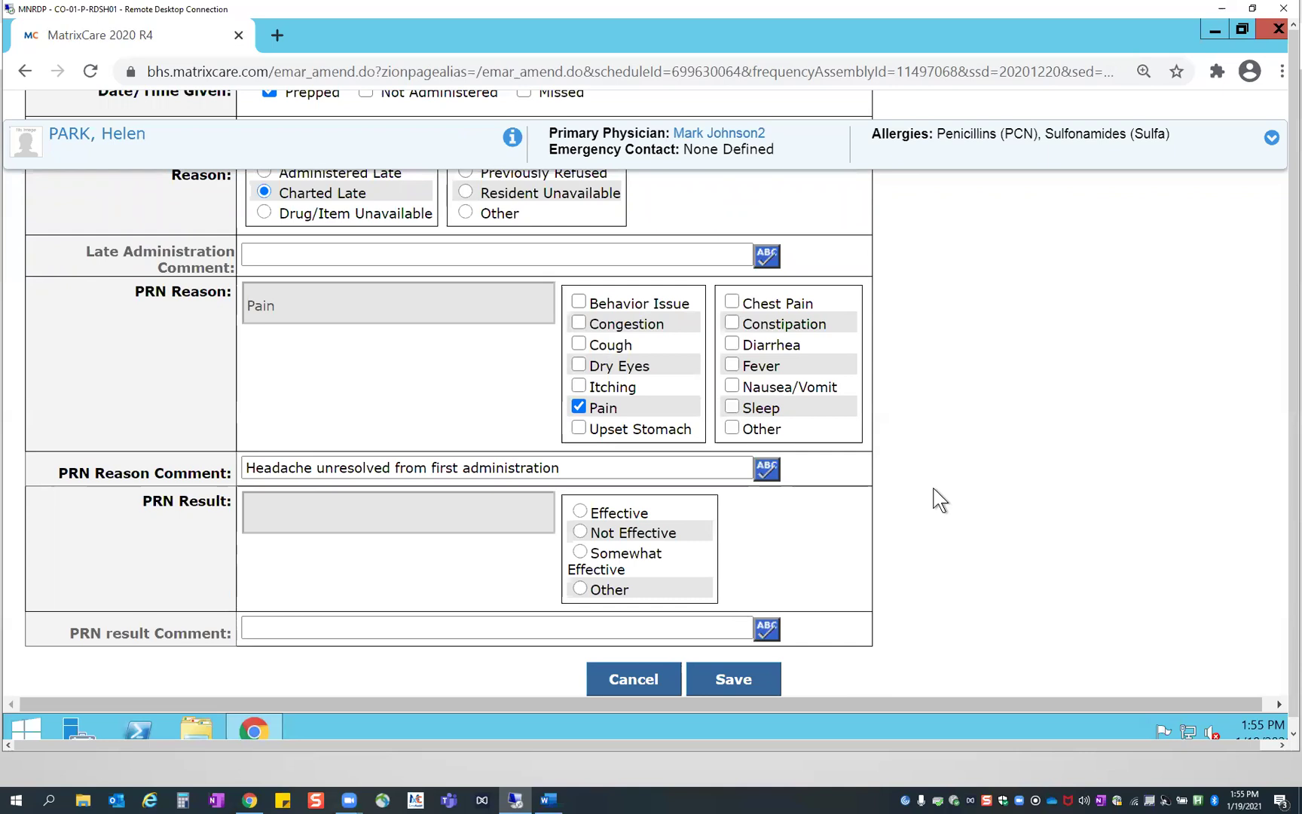
left_click(580, 511)
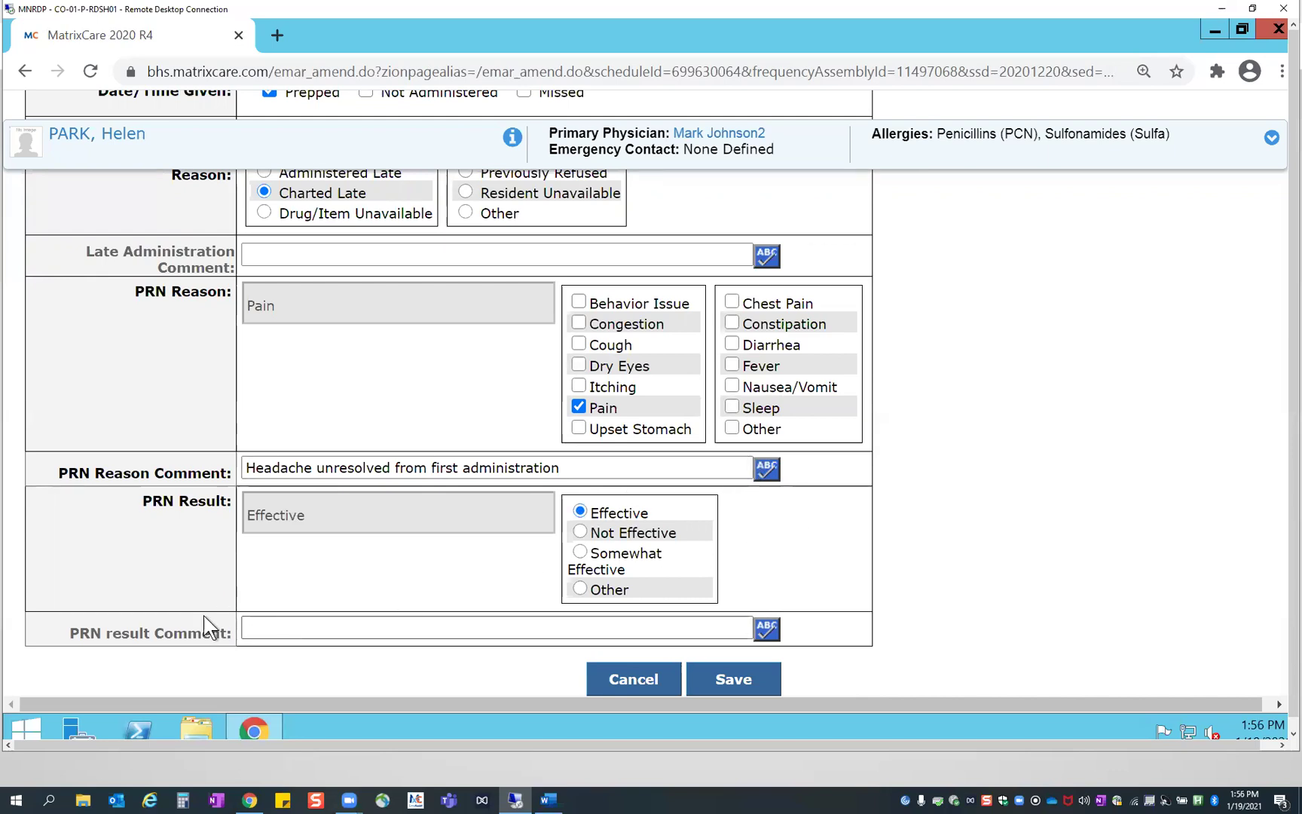
Try Other as the PRN result above the result comment field and switch it back to Effective
double_click(76, 633)
left_click_drag(215, 637, 231, 636)
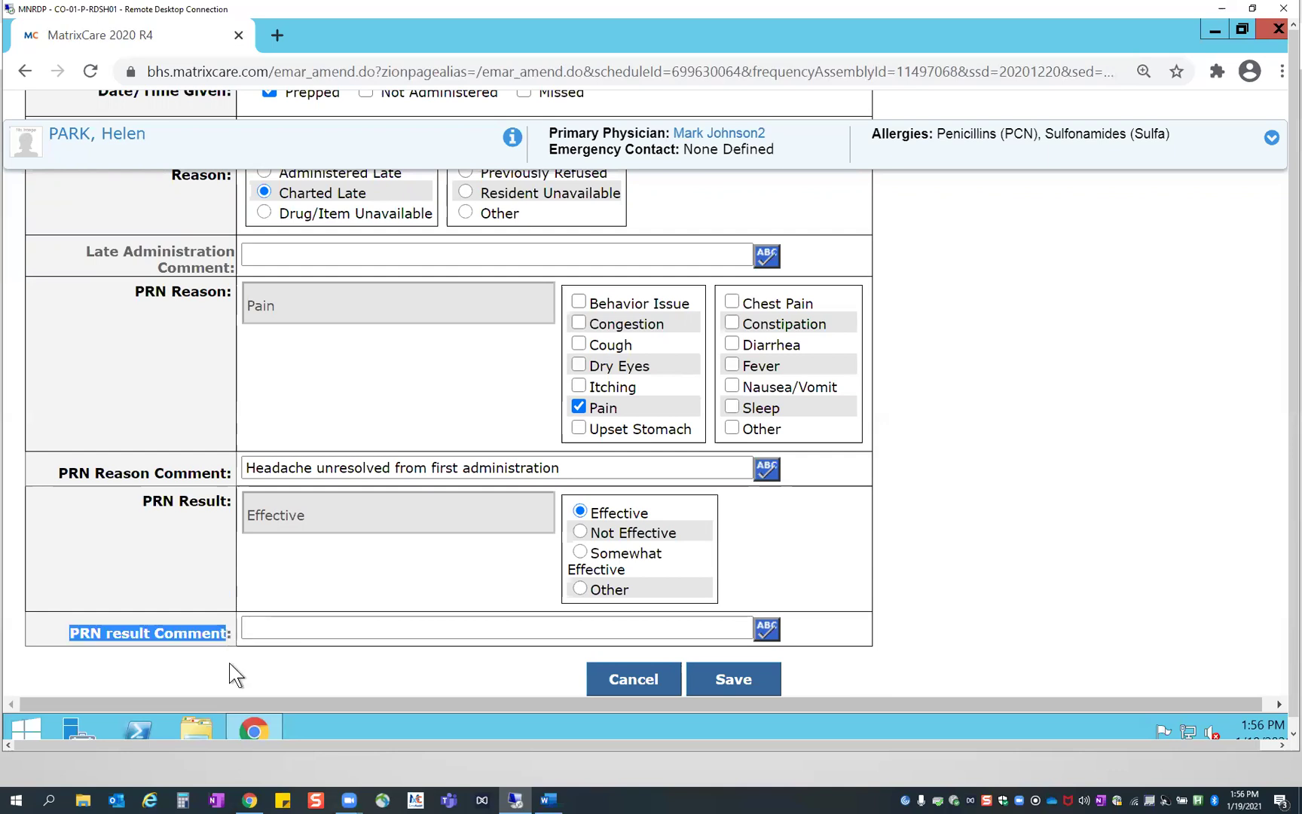
left_click(273, 655)
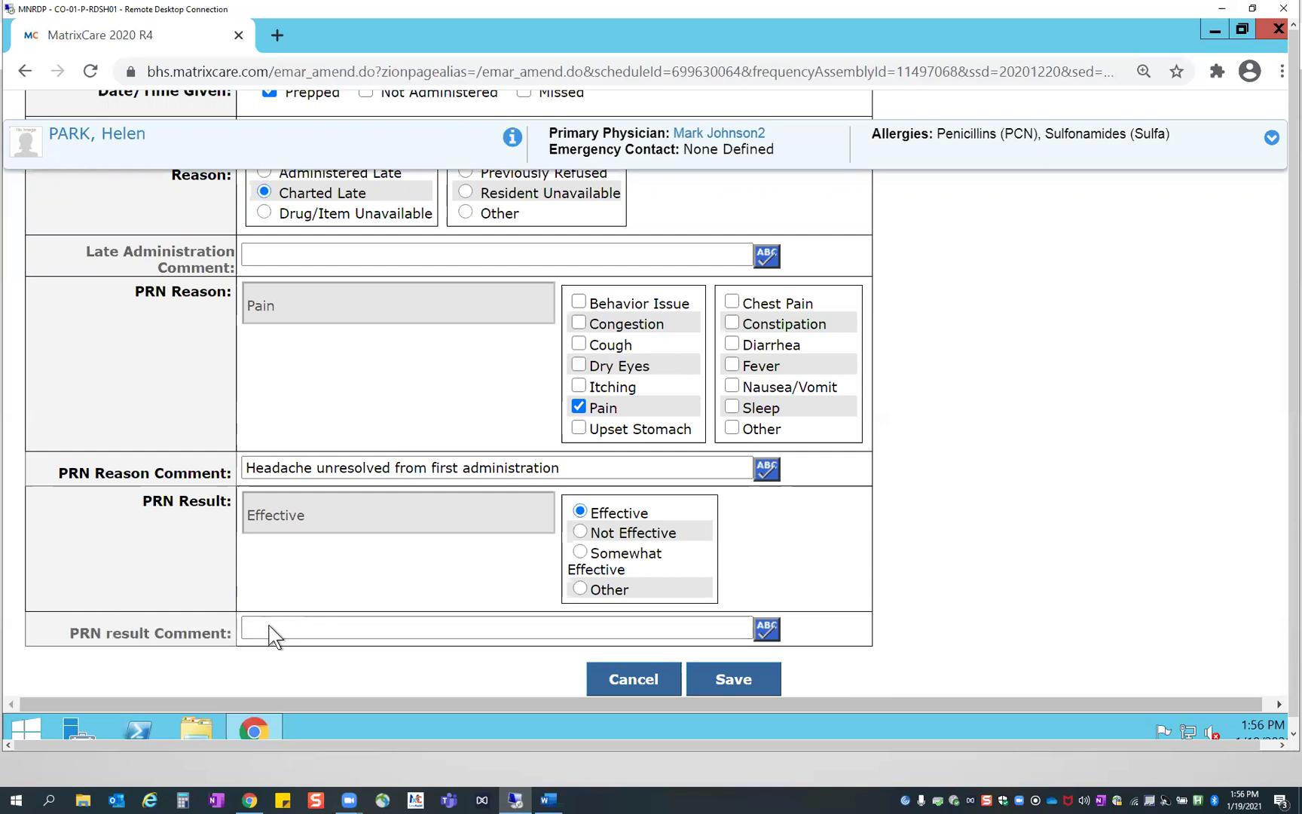
left_click(142, 633)
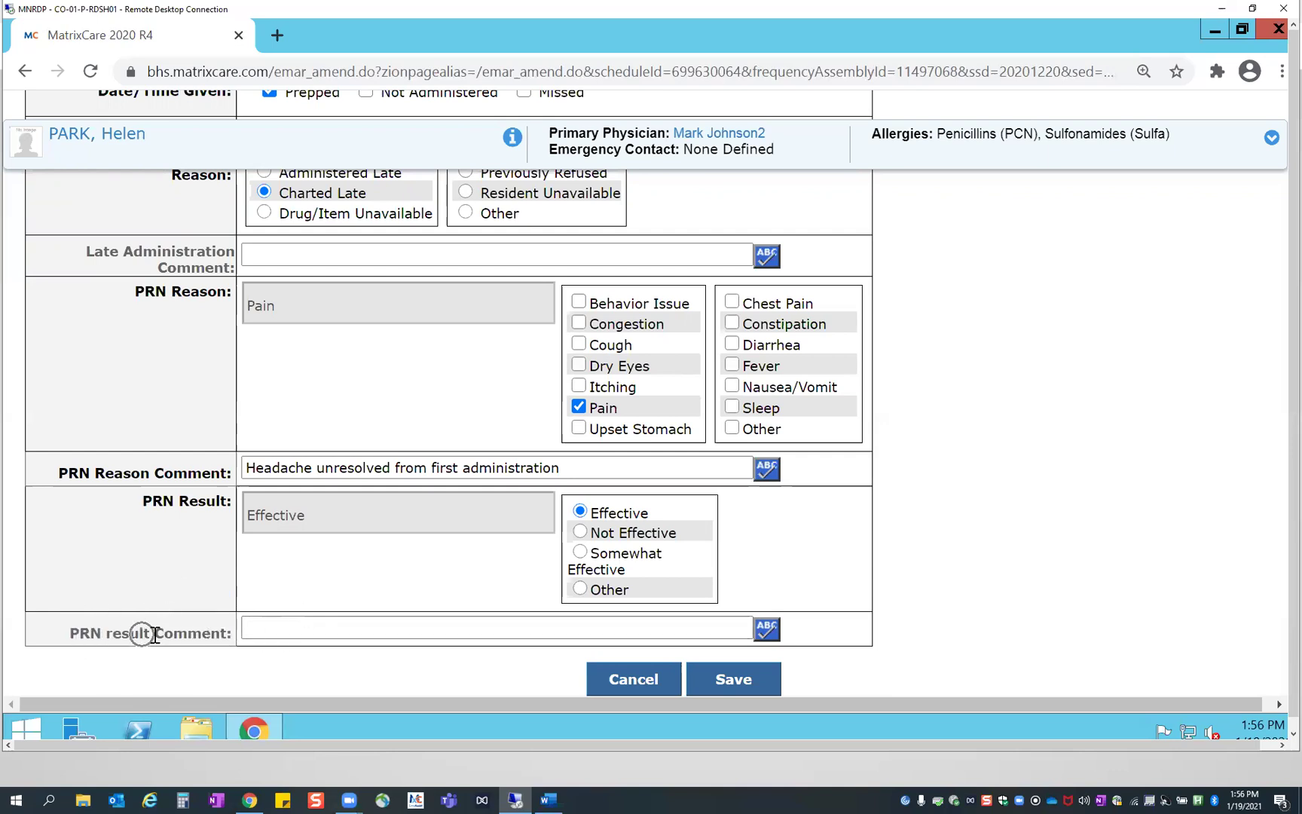
left_click(580, 589)
left_click_drag(72, 639, 254, 635)
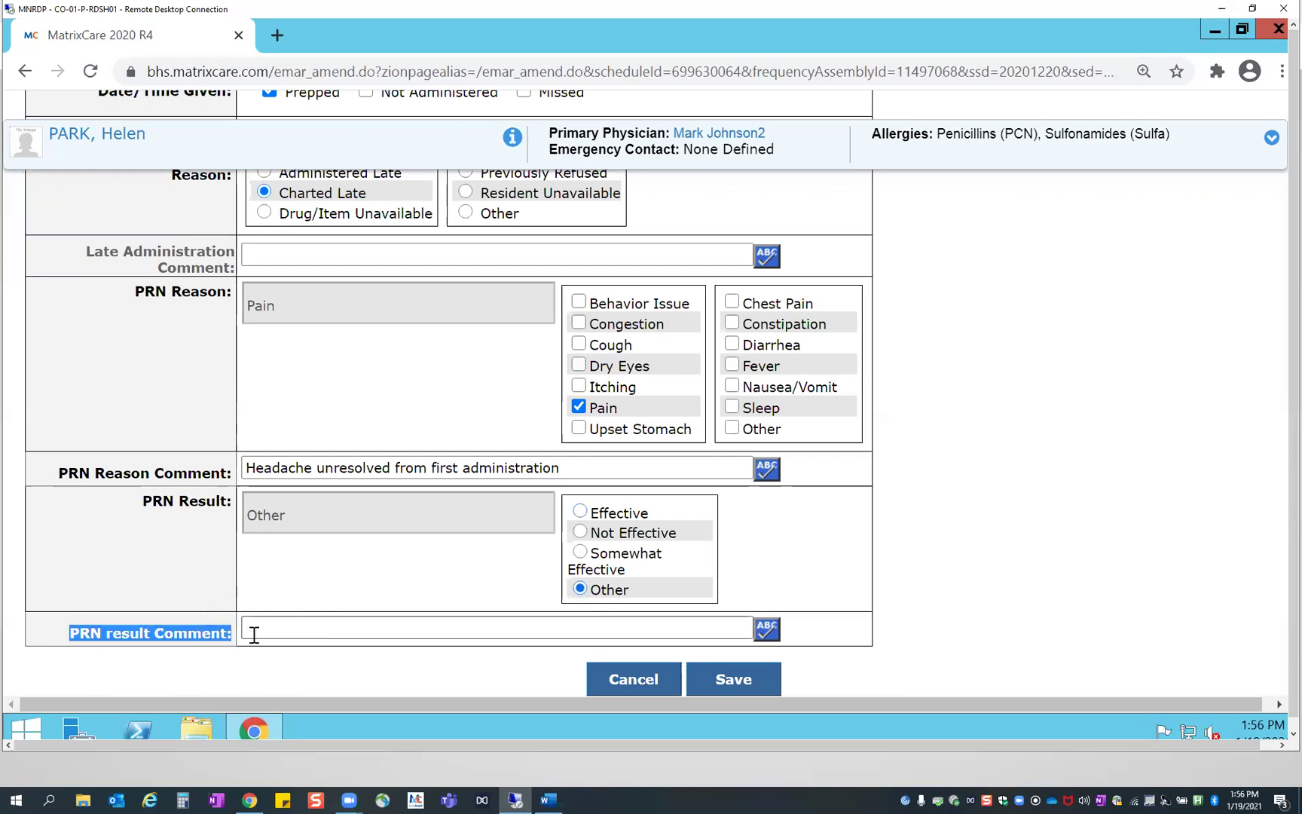
left_click(580, 512)
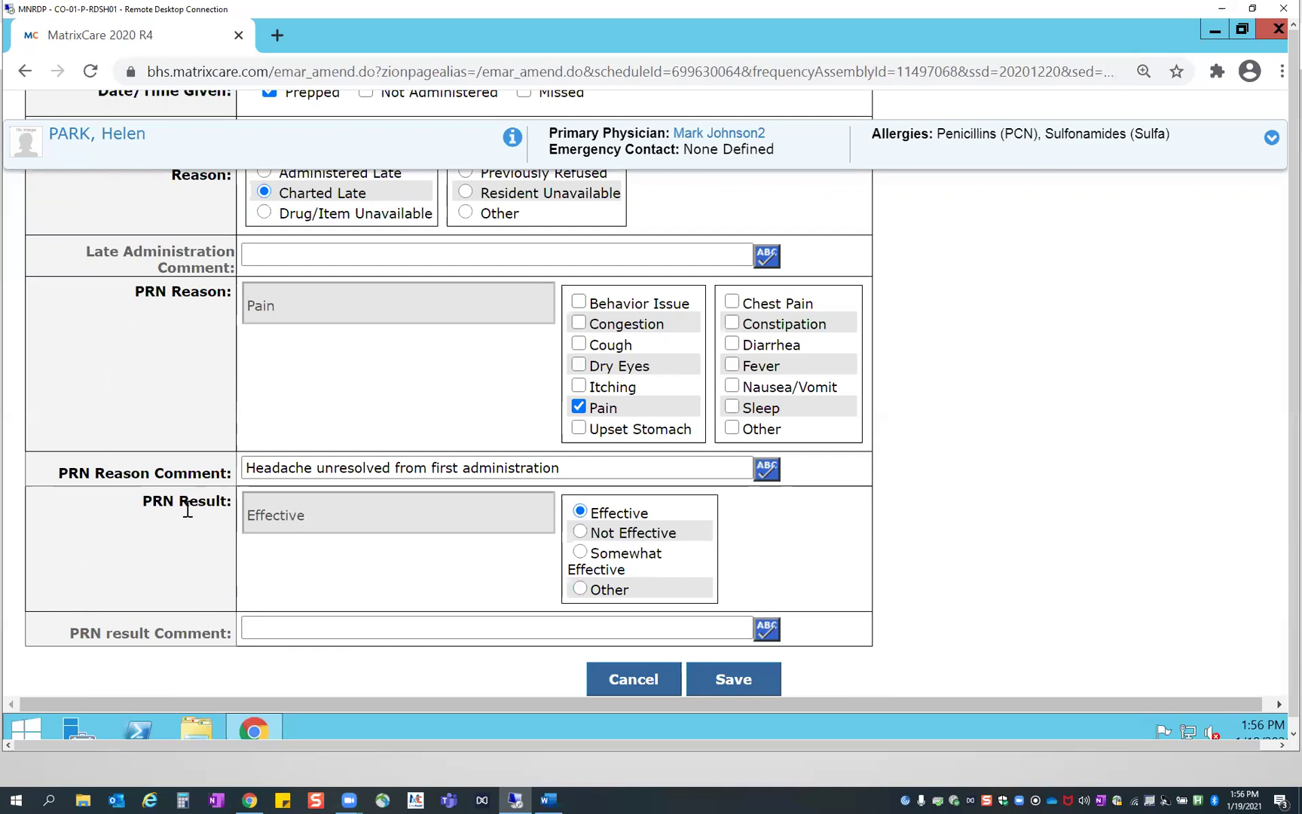
Review the completed amendment of the PRN 2 administration and try to save it
scroll(192, 507, "up", 1)
scroll(192, 507, "up", 4)
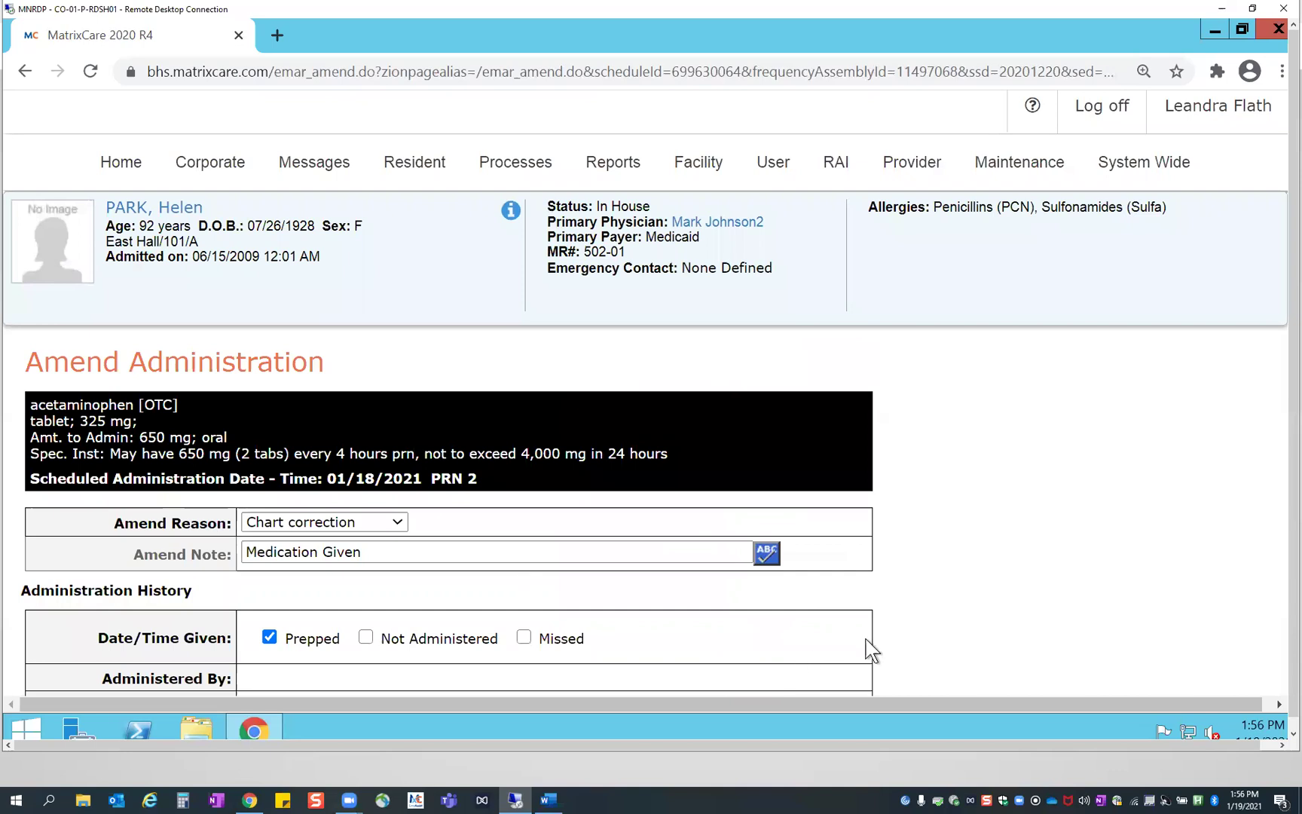
scroll(896, 611, "down", 2)
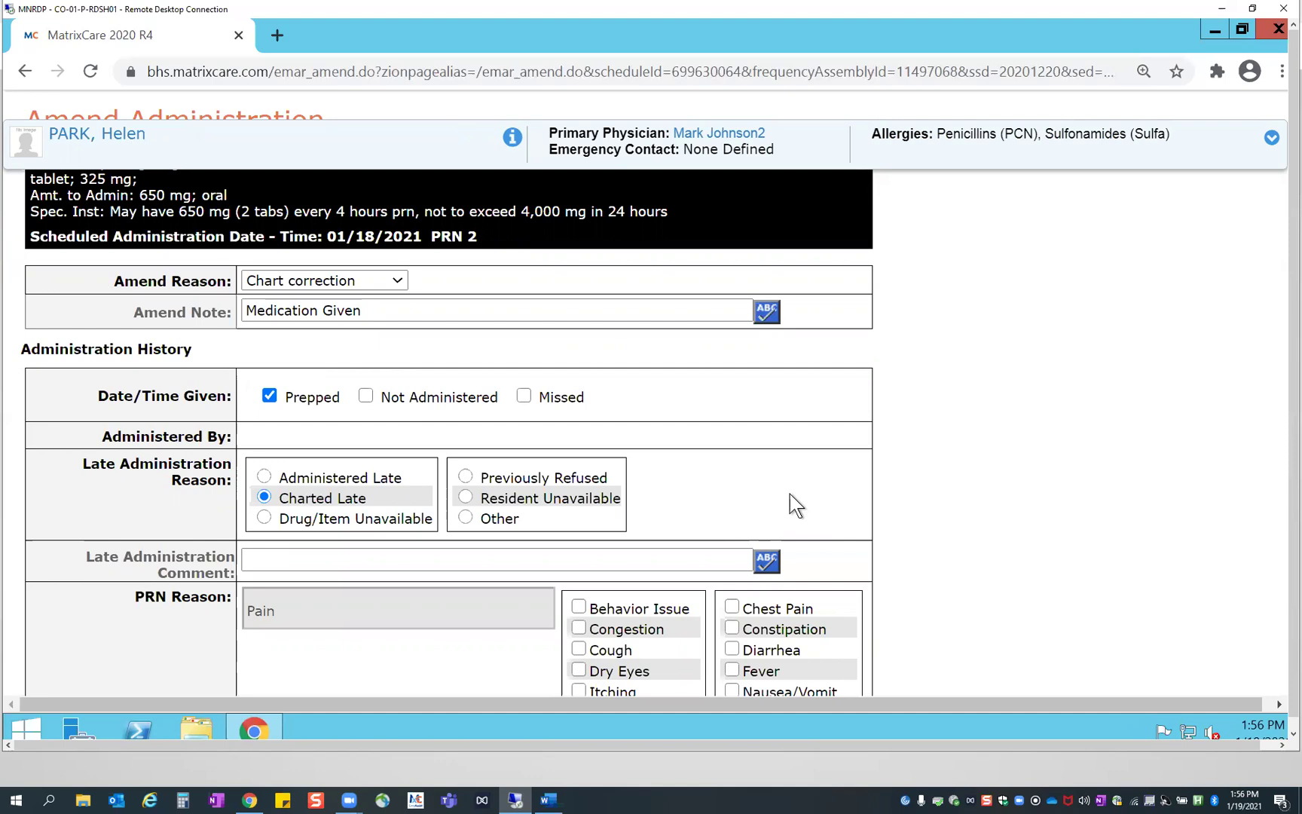
scroll(947, 461, "down", 6)
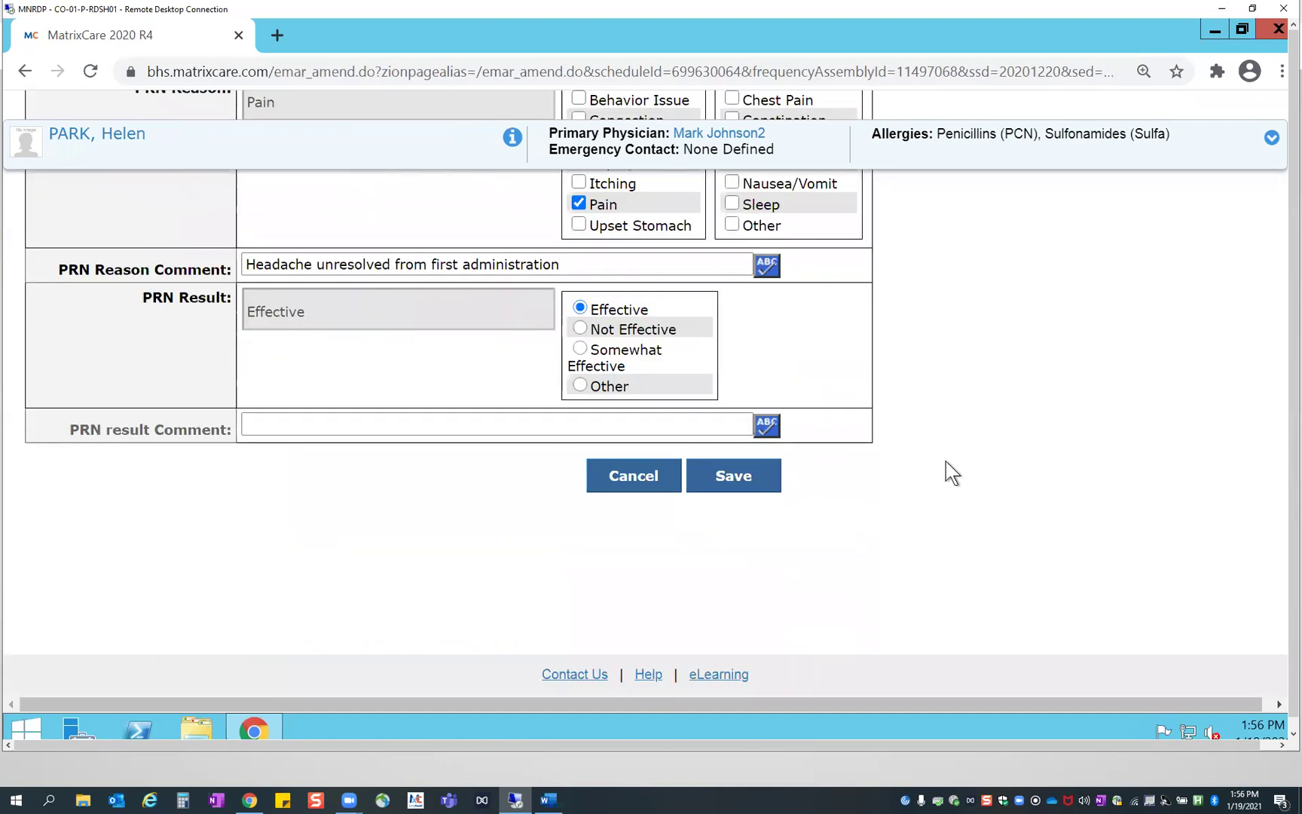
left_click(772, 478)
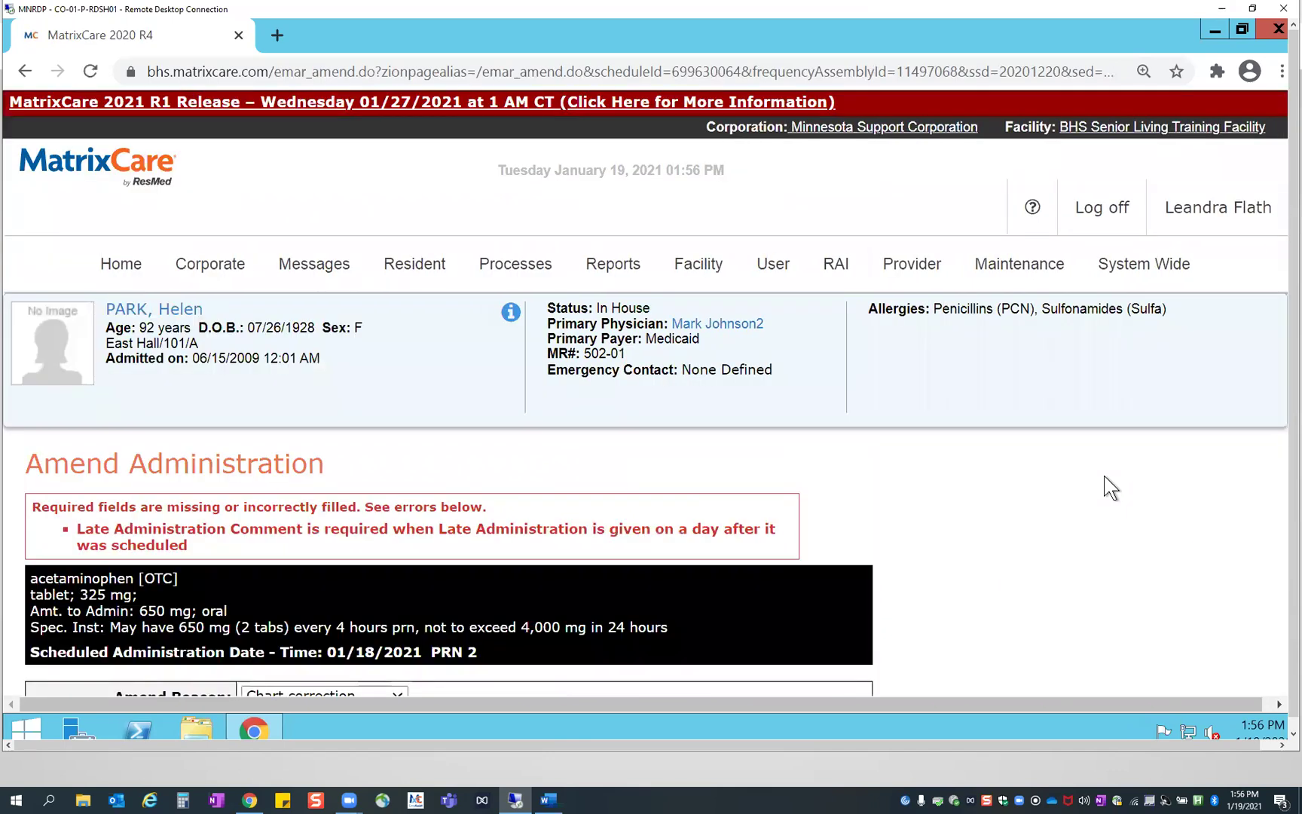
scroll(981, 544, "down", 1)
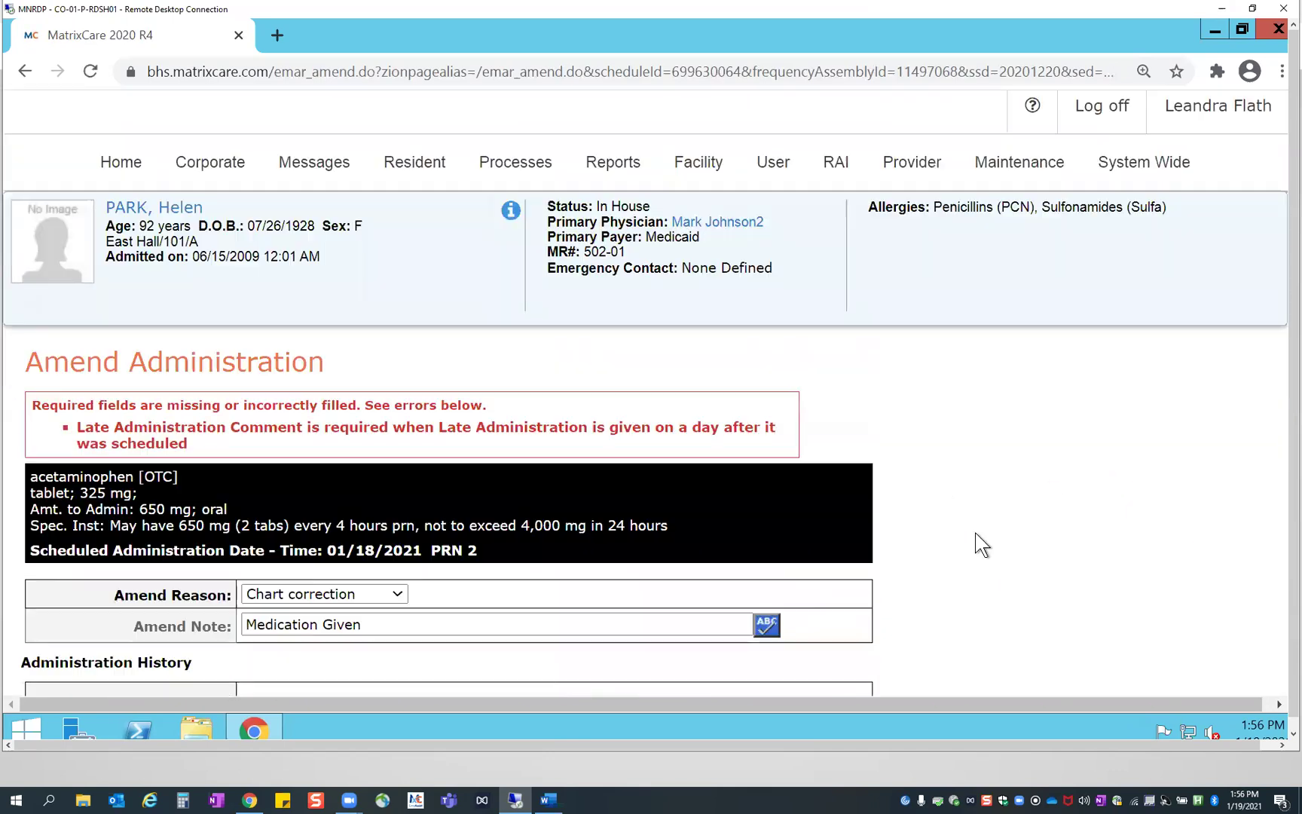
Fill in the required late administration comment with "Charted late"
scroll(981, 544, "down", 4)
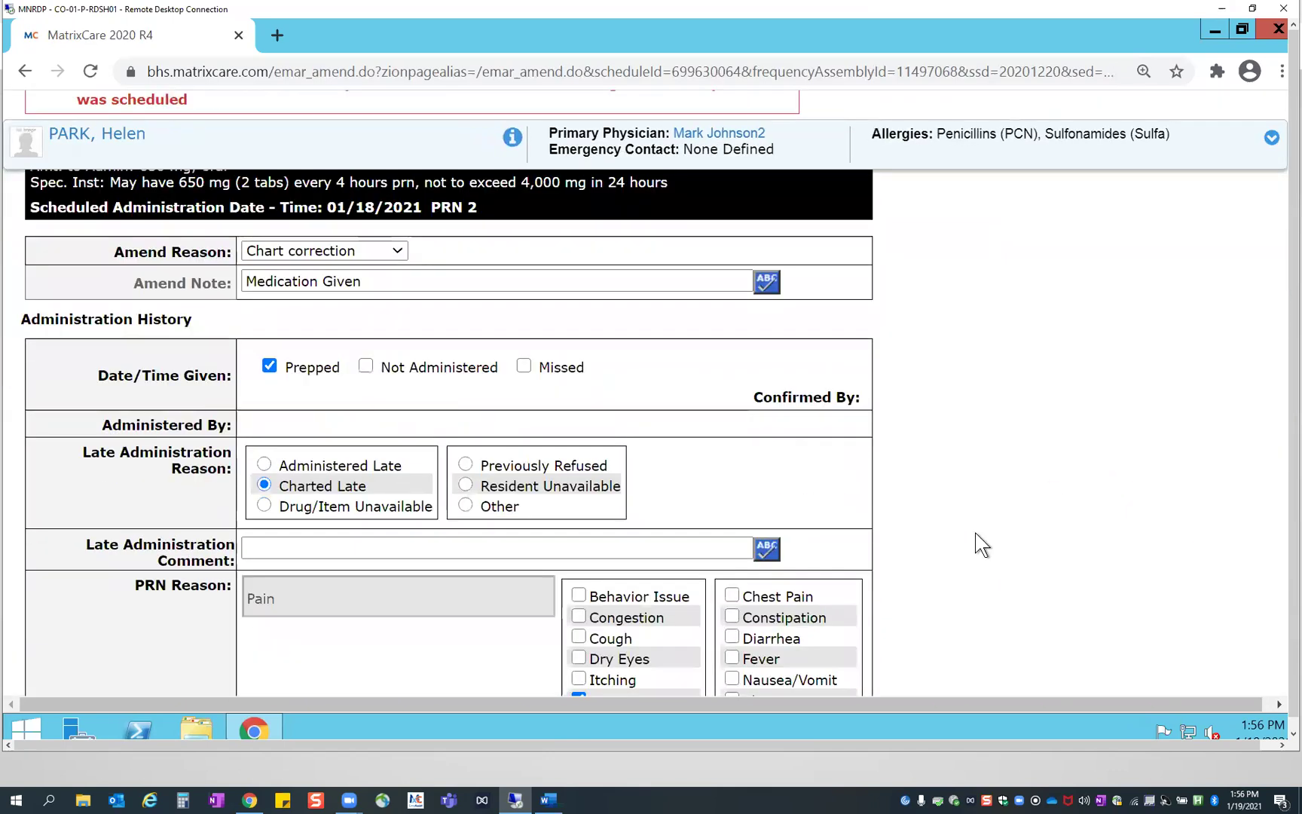
left_click(269, 547)
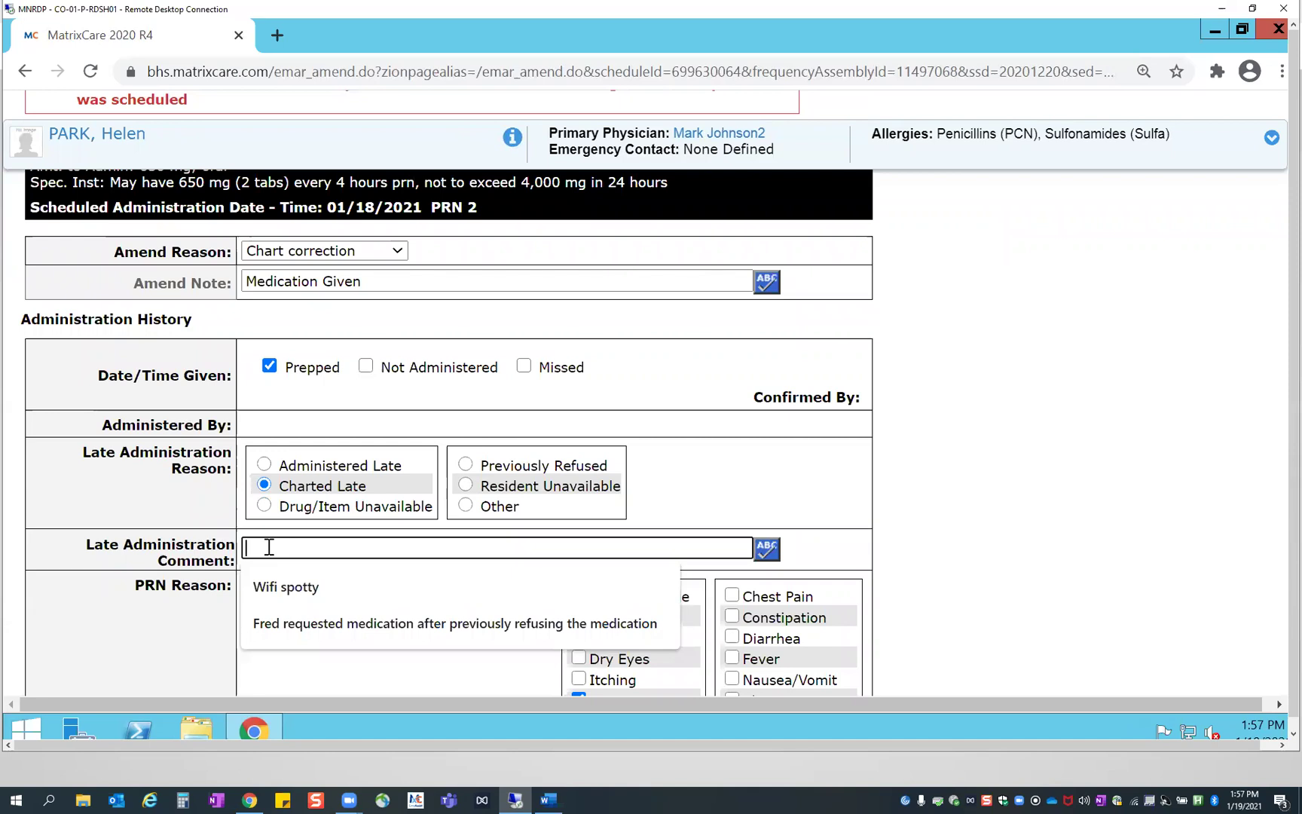
type("Gave medication late")
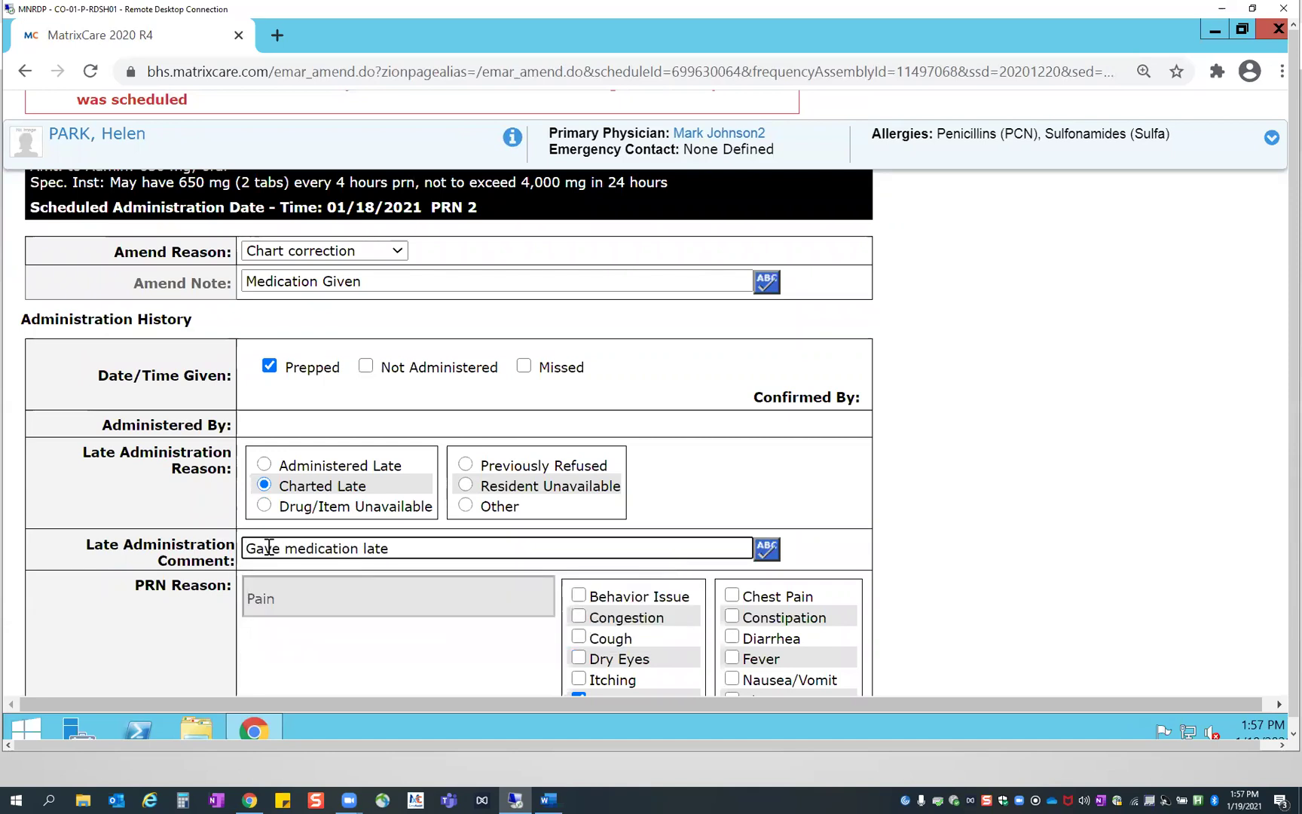
left_click_drag(388, 547, 275, 509)
type("Charte")
key("BackSpace")
key("BackSpace")
key("BackSpace")
key("BackSpace")
type("harted")
type("ed")
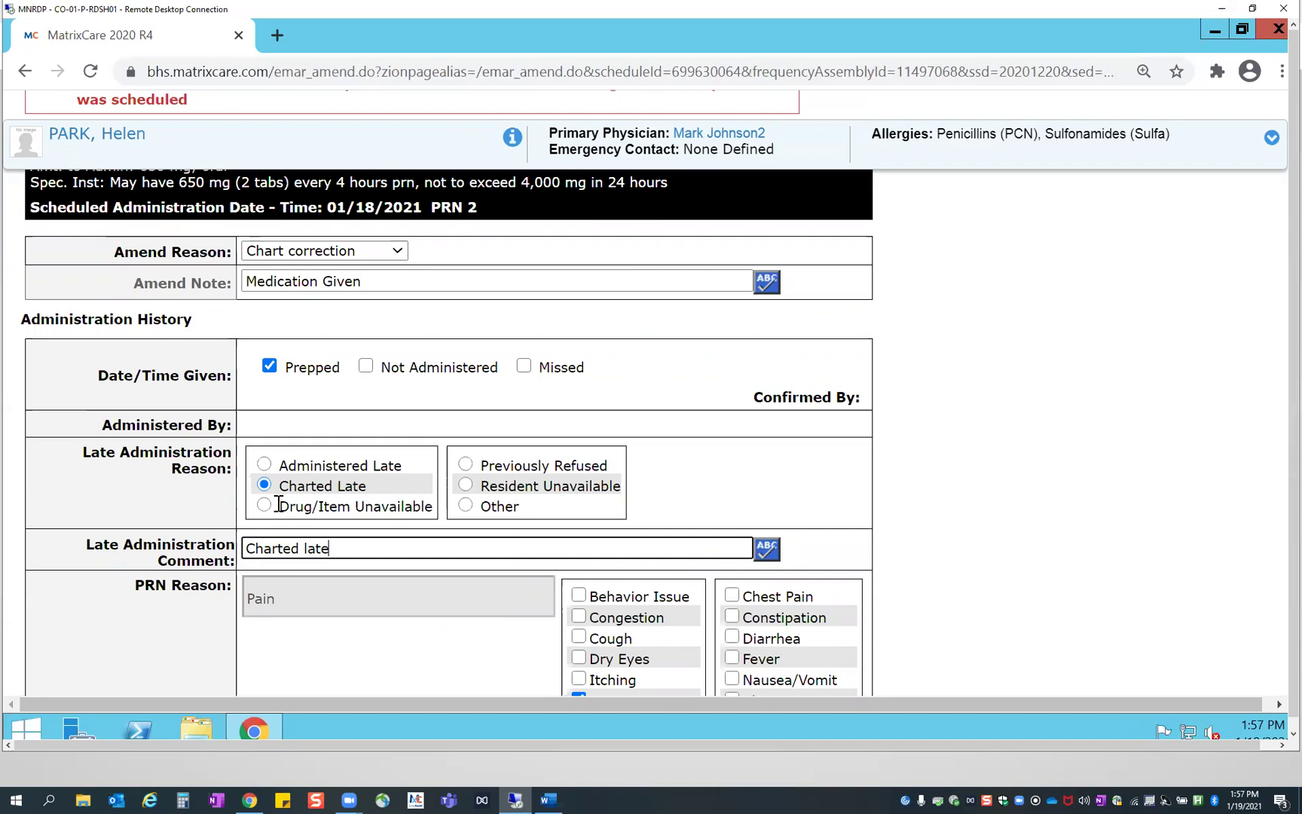
Save the completed amendment of the PRN 2 administration
left_click(1058, 453)
scroll(1058, 454, "down", 3)
scroll(1059, 454, "down", 2)
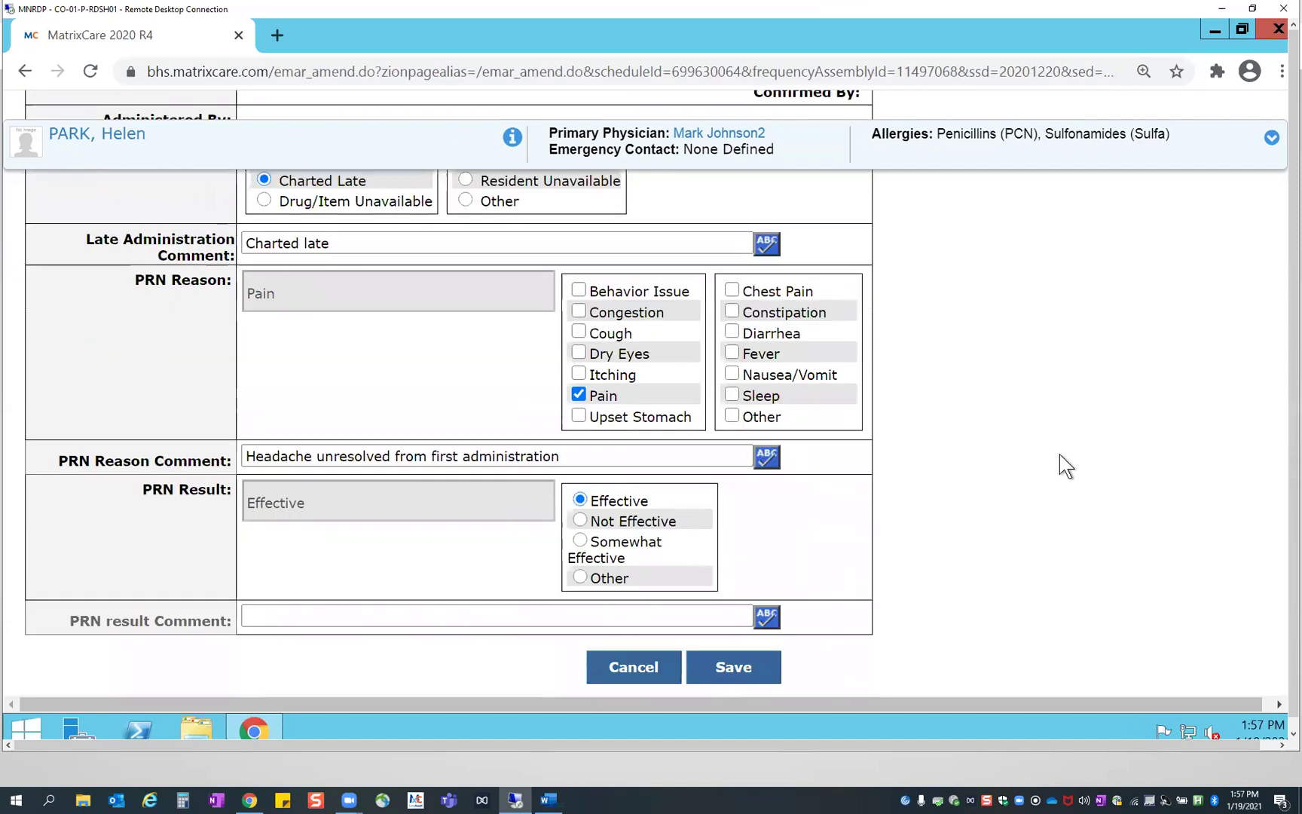
left_click(763, 671)
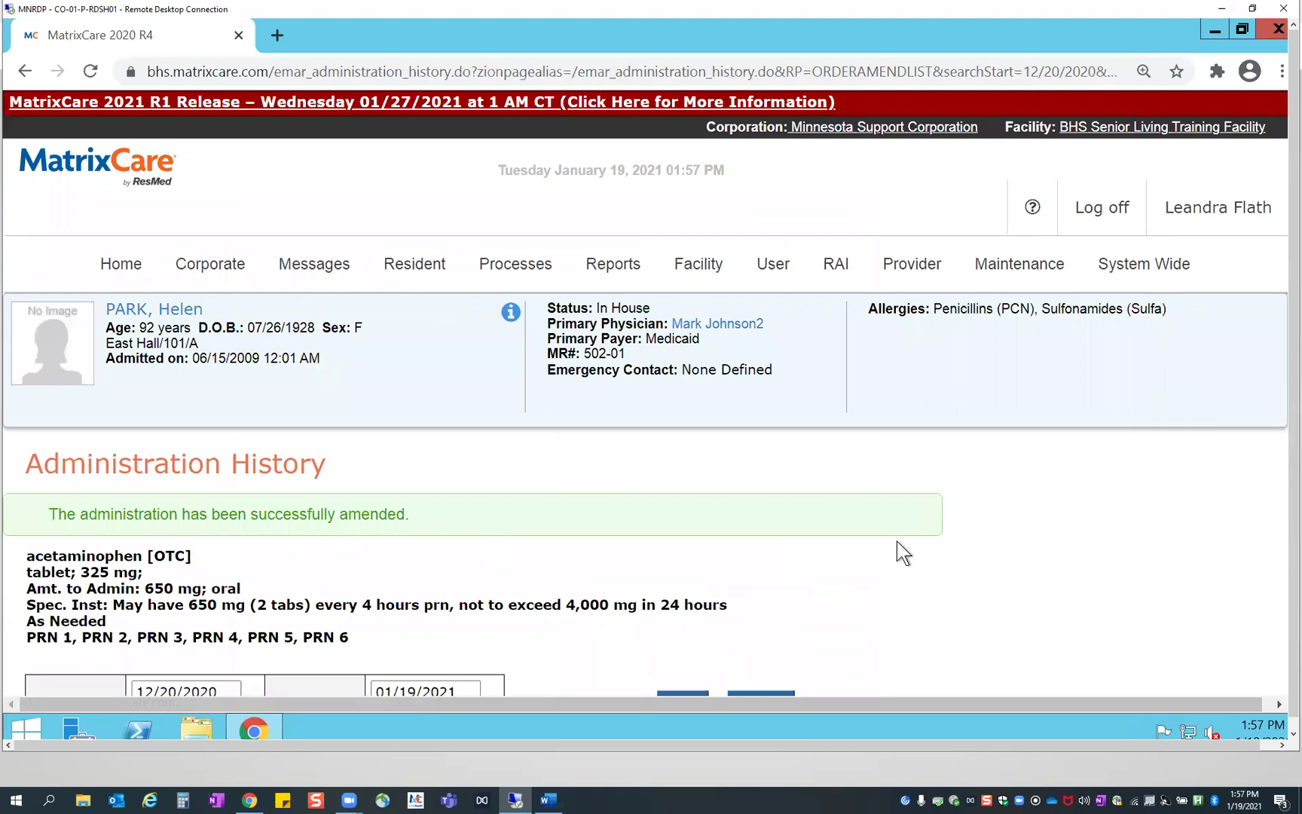
Examine the amended 01/18/2021 PRN 2 entry in the administration history and compare it with the PRN 1 entry below
scroll(1026, 556, "down", 2)
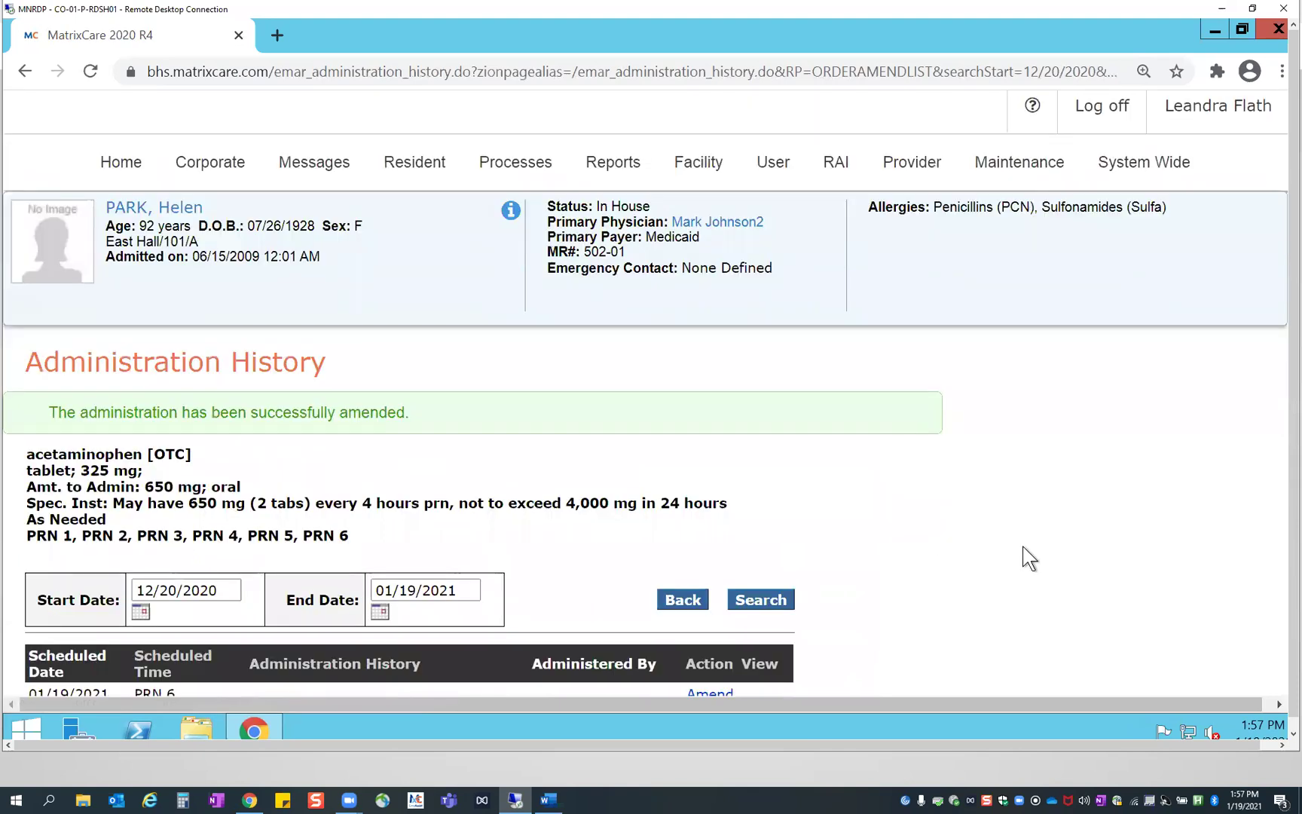
scroll(1021, 557, "down", 5)
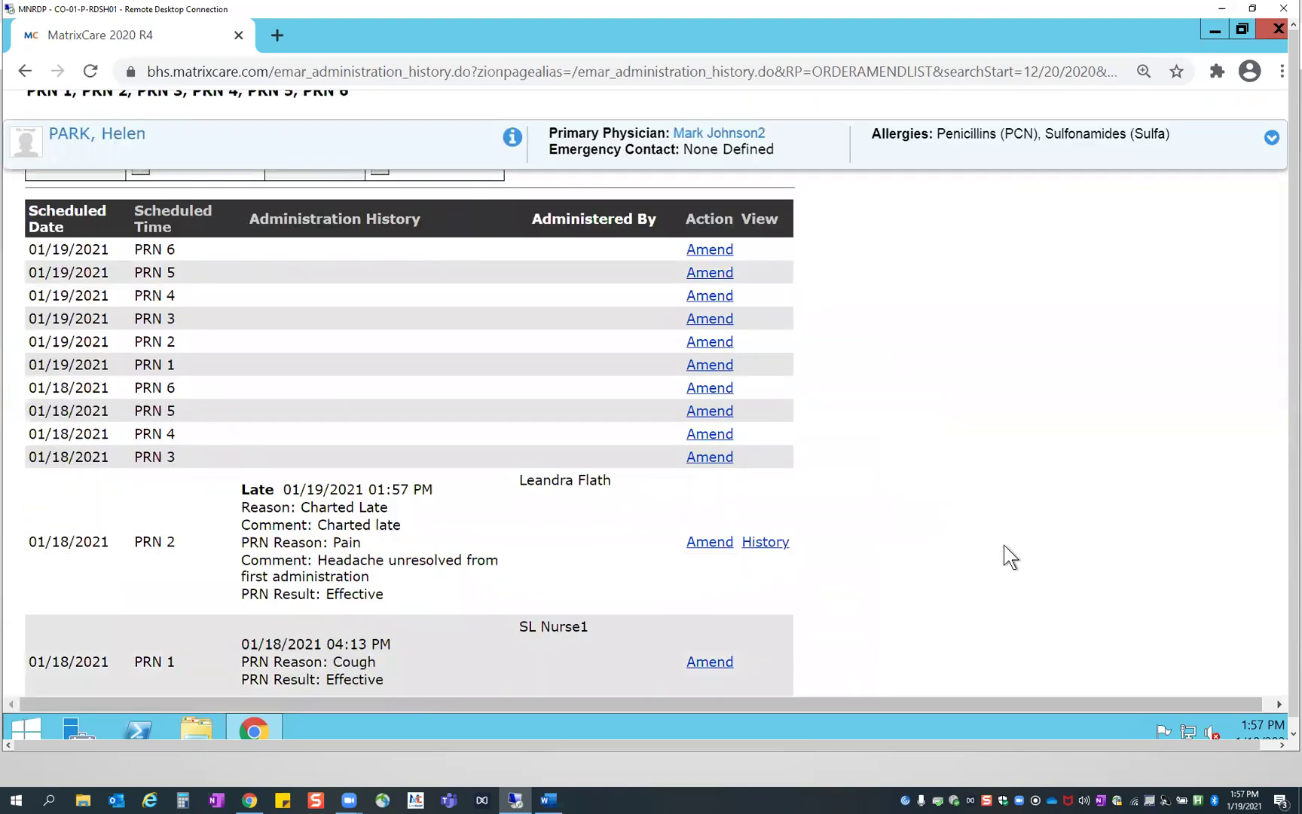
scroll(1004, 546, "down", 1)
scroll(1007, 543, "down", 1)
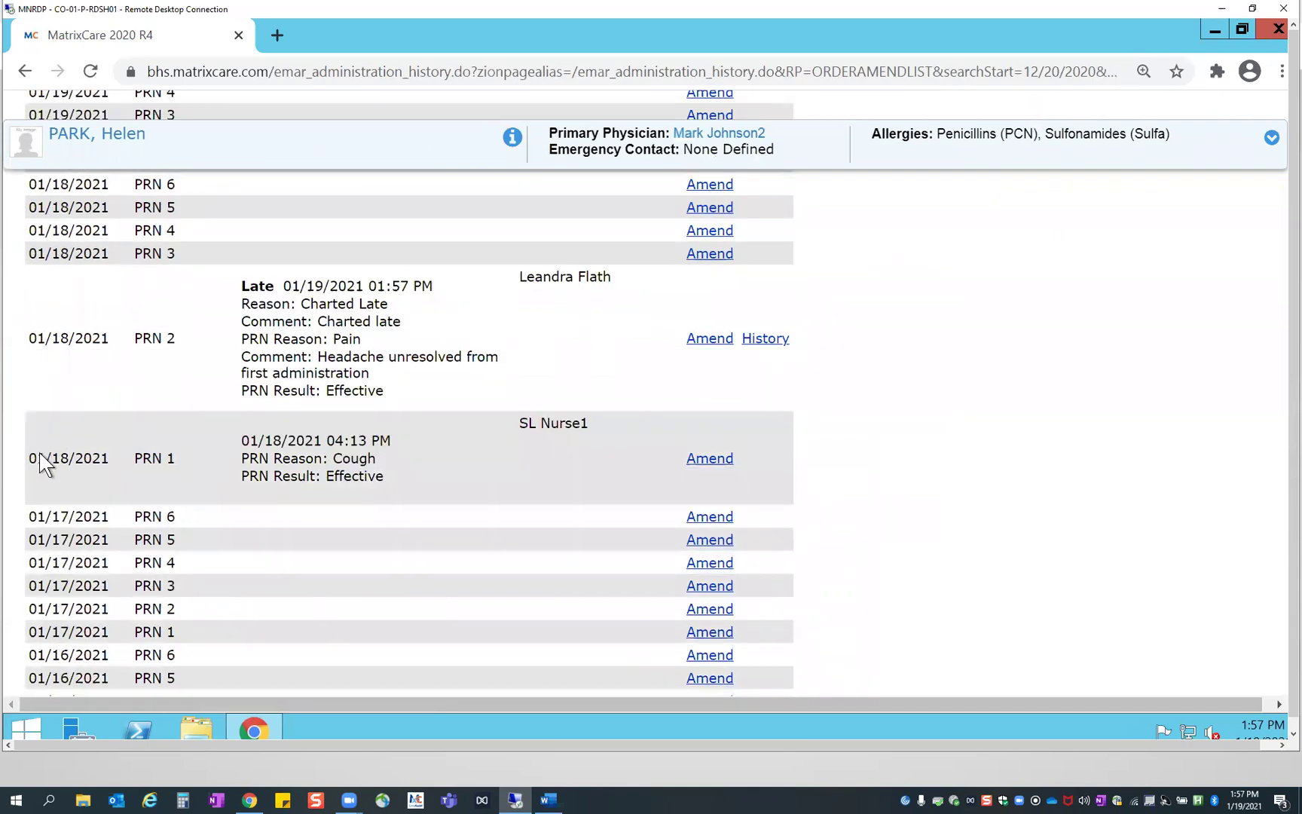
left_click(394, 461)
left_click(419, 417)
left_click(354, 343)
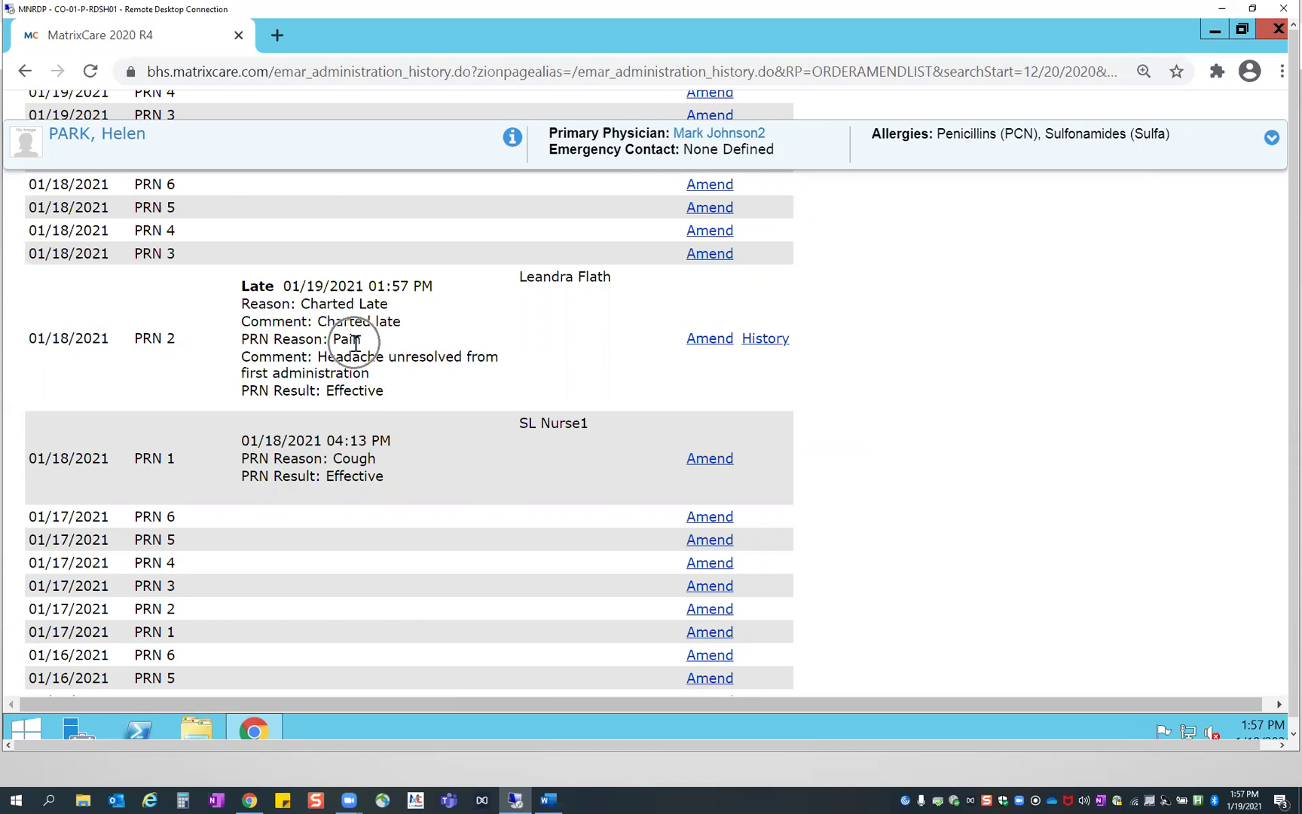
left_click(385, 393)
scroll(935, 366, "up", 9)
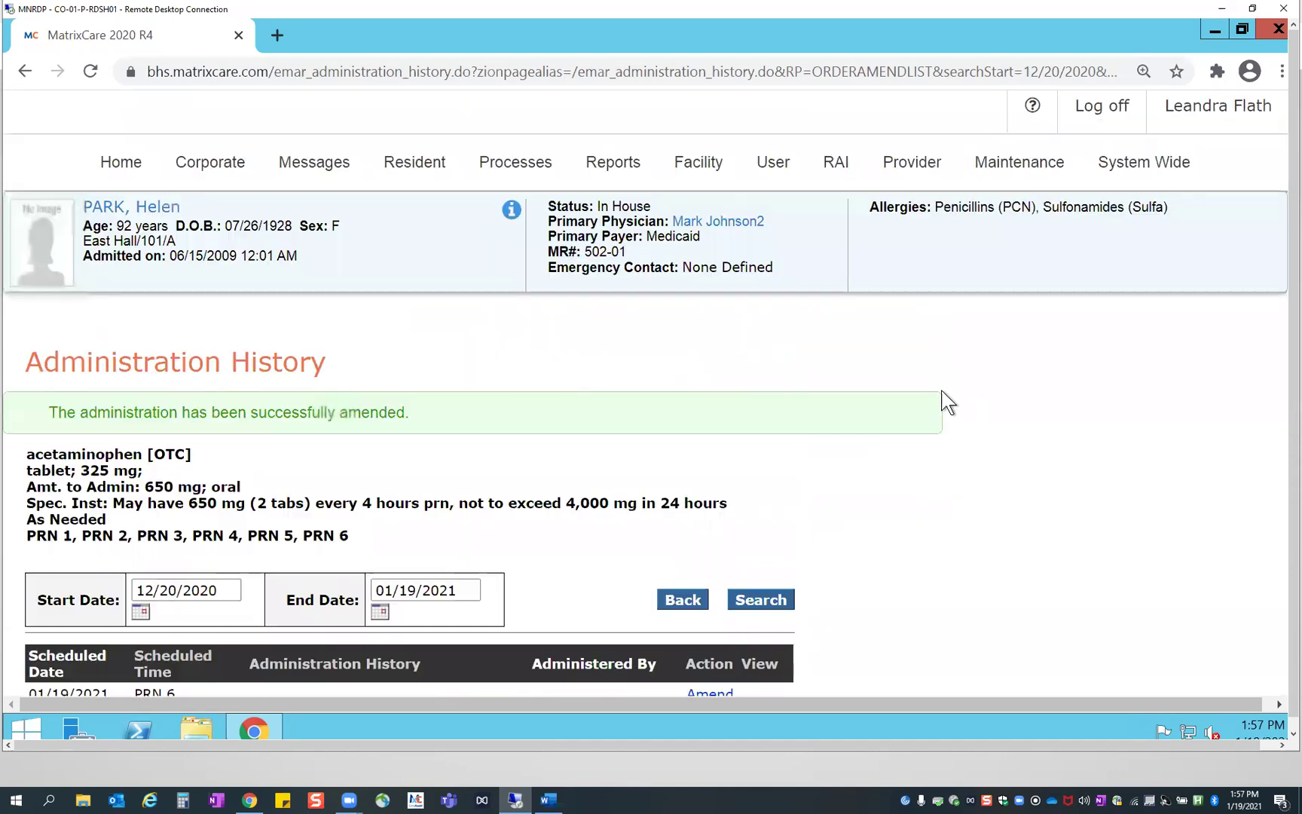
scroll(949, 403, "down", 5)
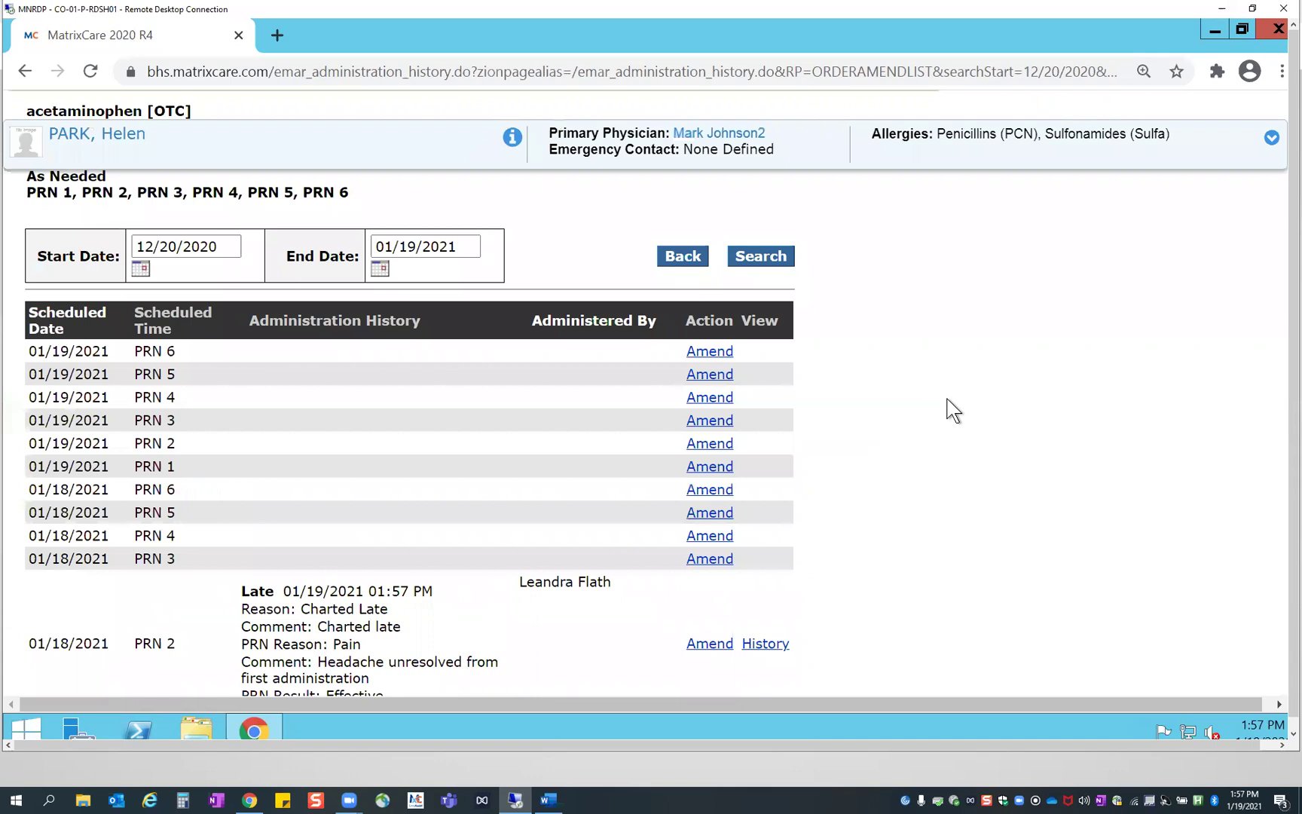
Leave the administration history and return through the order amend list to the resident's active orders
left_click(686, 260)
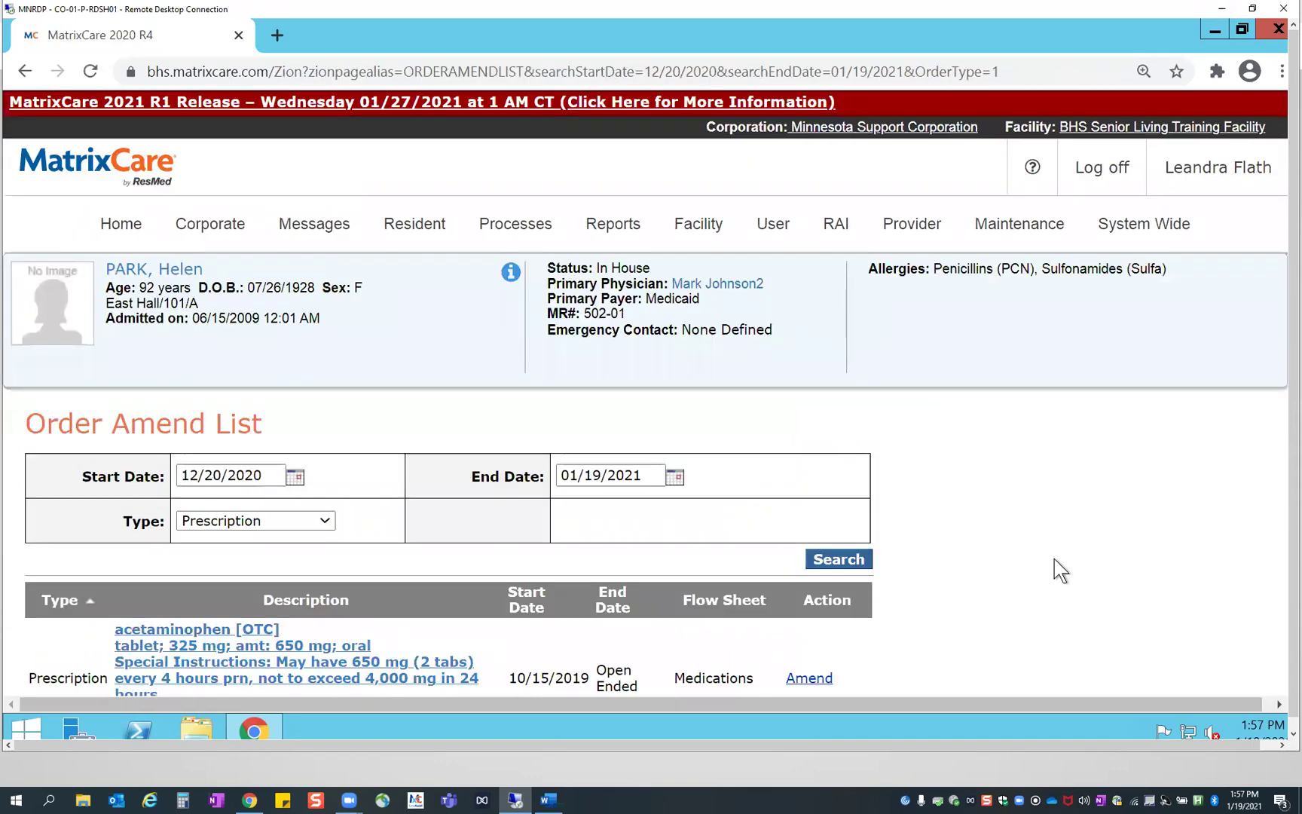
scroll(1058, 569, "down", 5)
scroll(1054, 558, "down", 6)
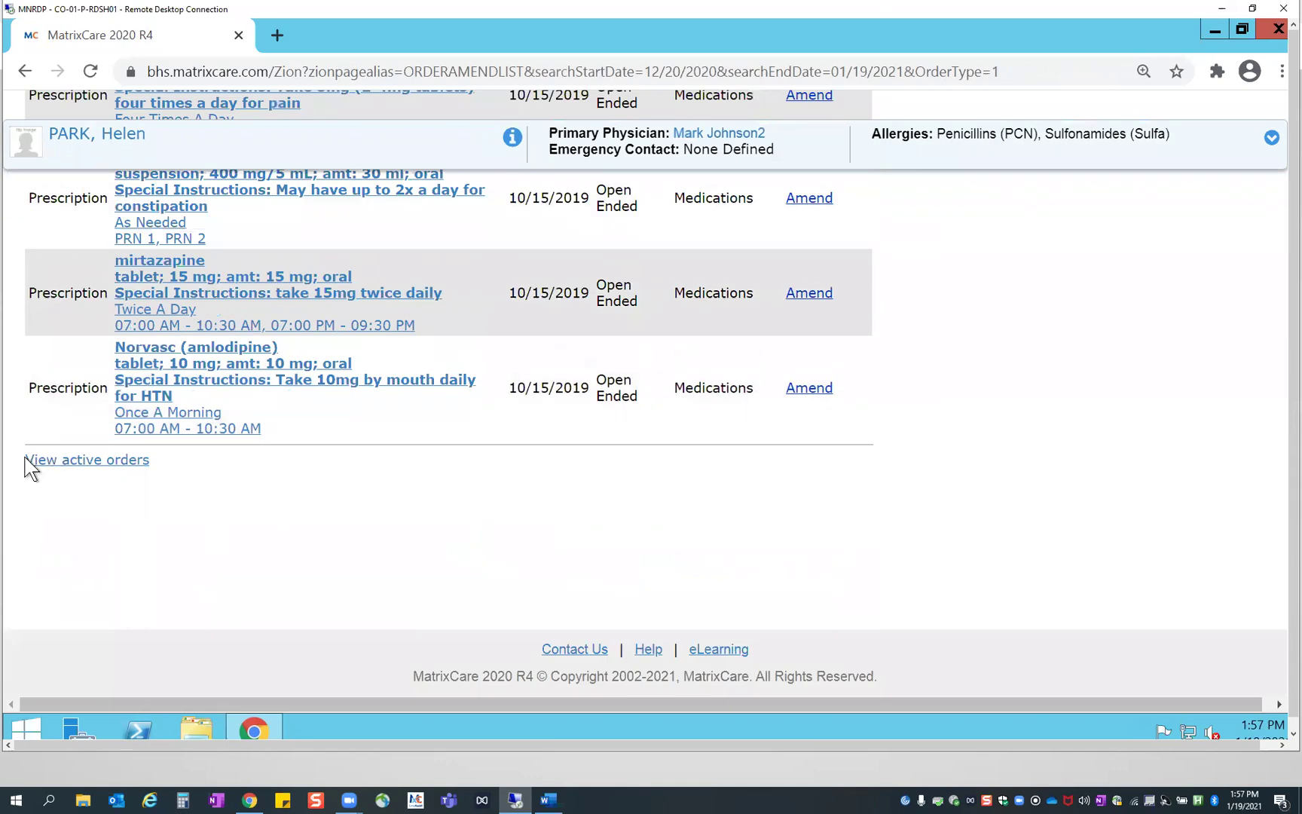
left_click(30, 467)
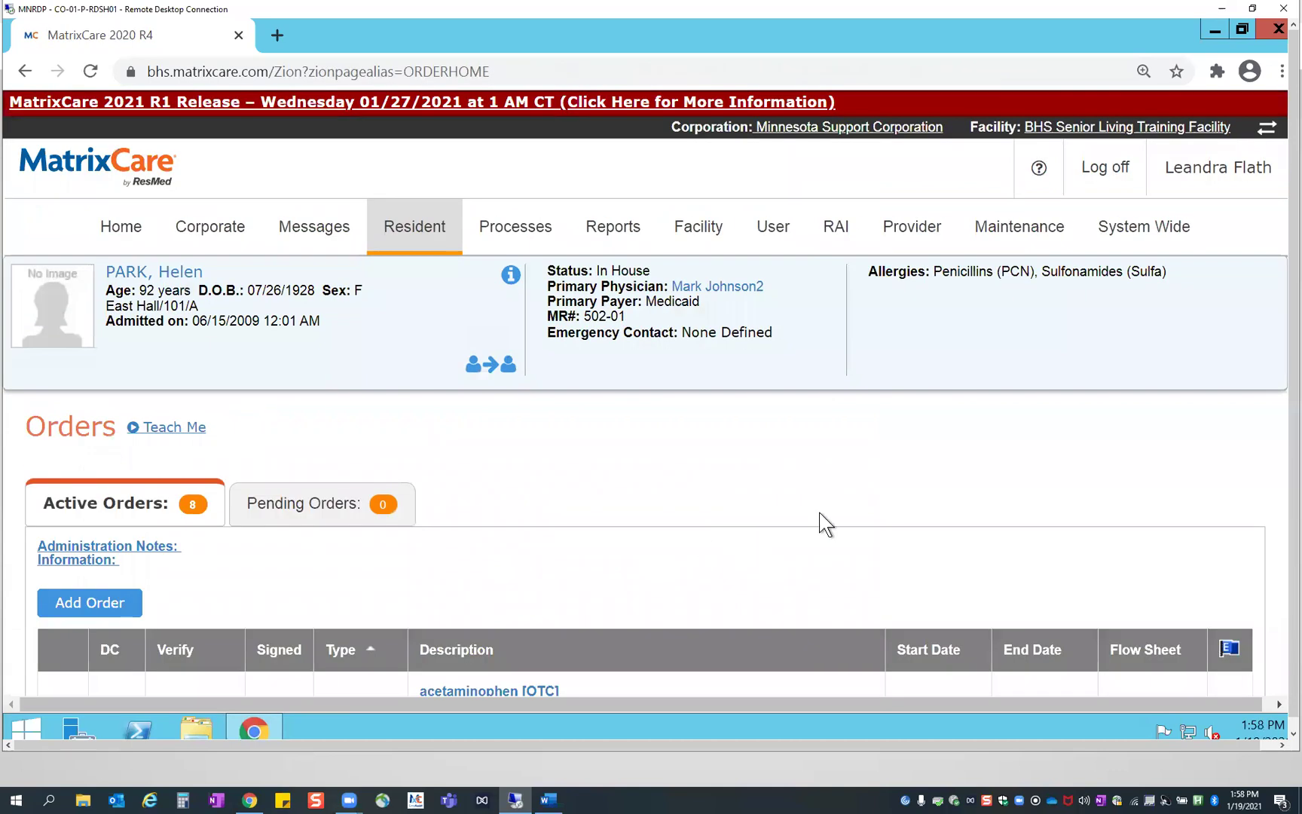
Open the resident's order history search, keep the order type filter at ALL and include active orders
scroll(822, 524, "down", 8)
scroll(824, 524, "down", 1)
scroll(823, 523, "down", 3)
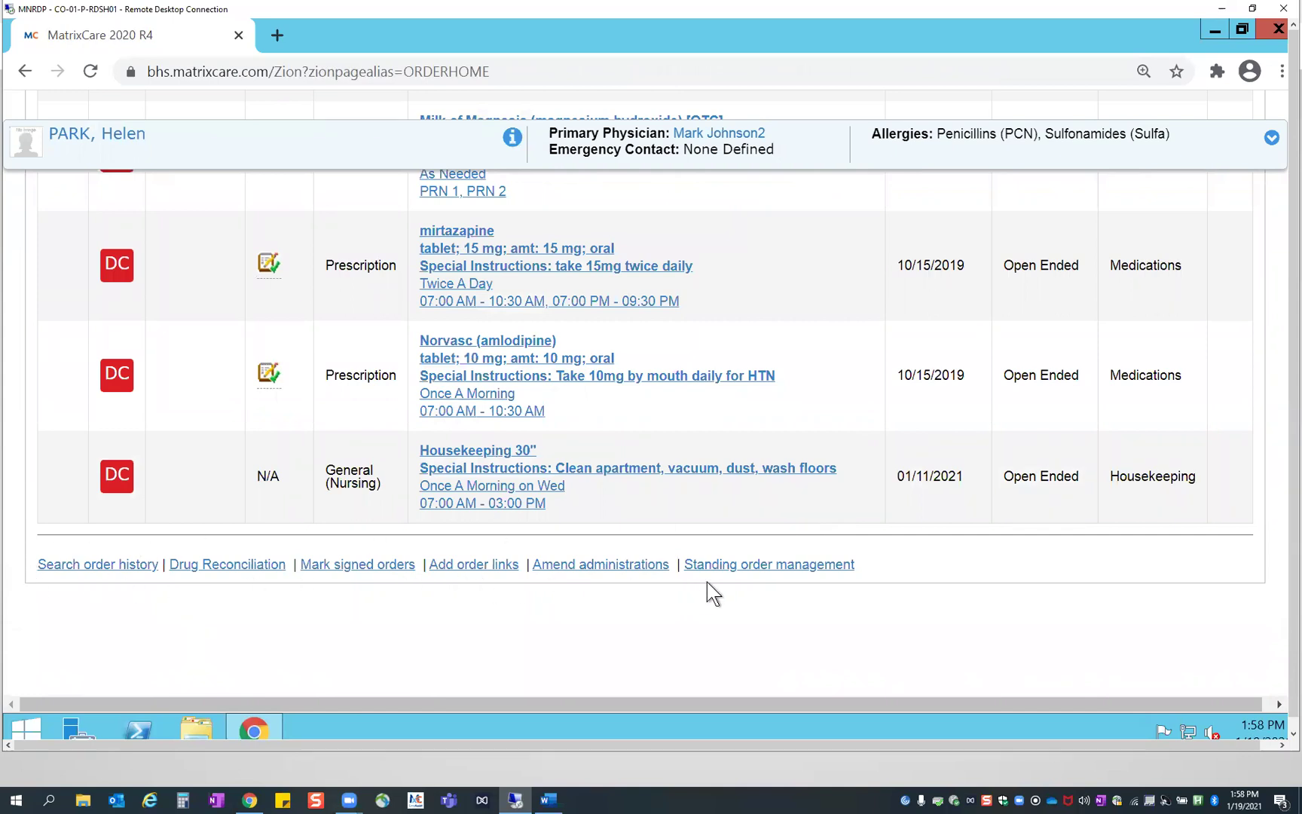
left_click(66, 567)
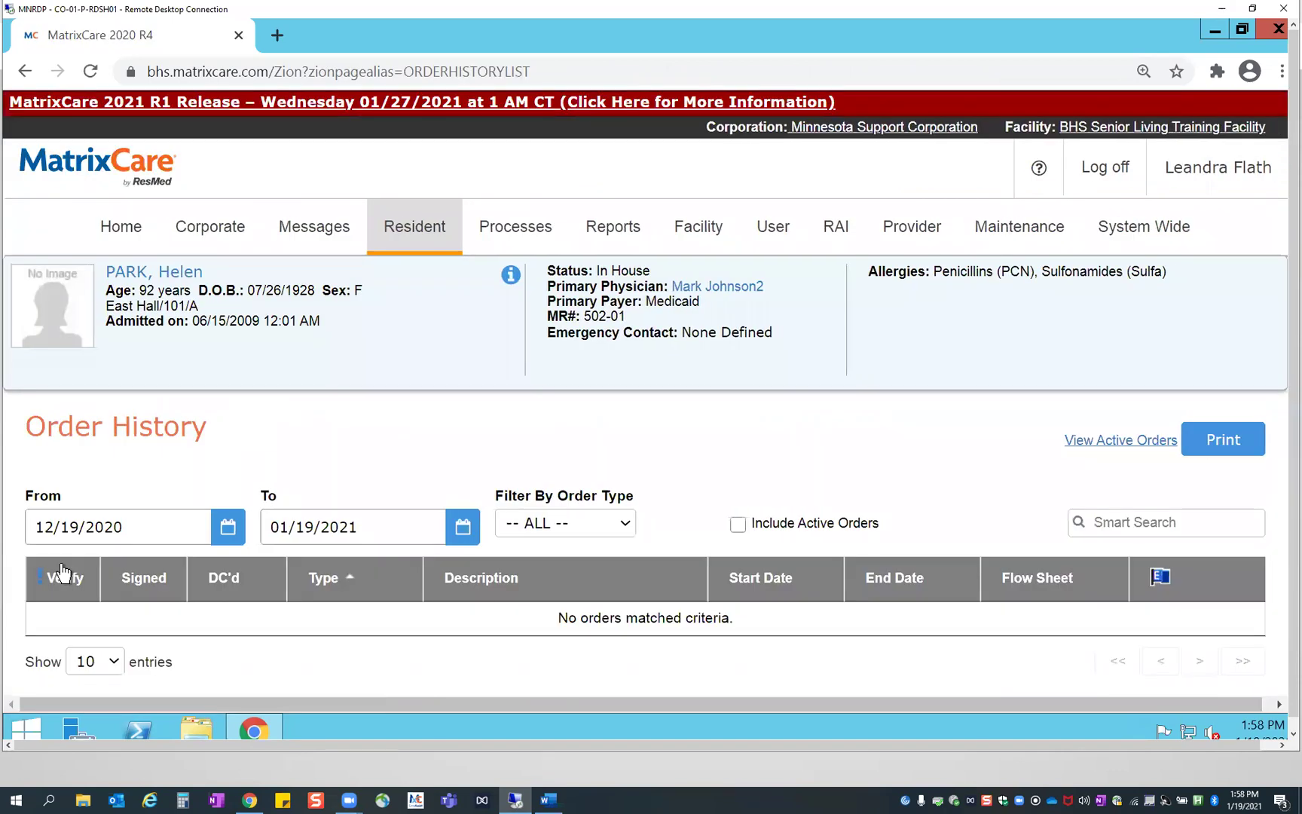
left_click(624, 523)
left_click(617, 542)
left_click(739, 524)
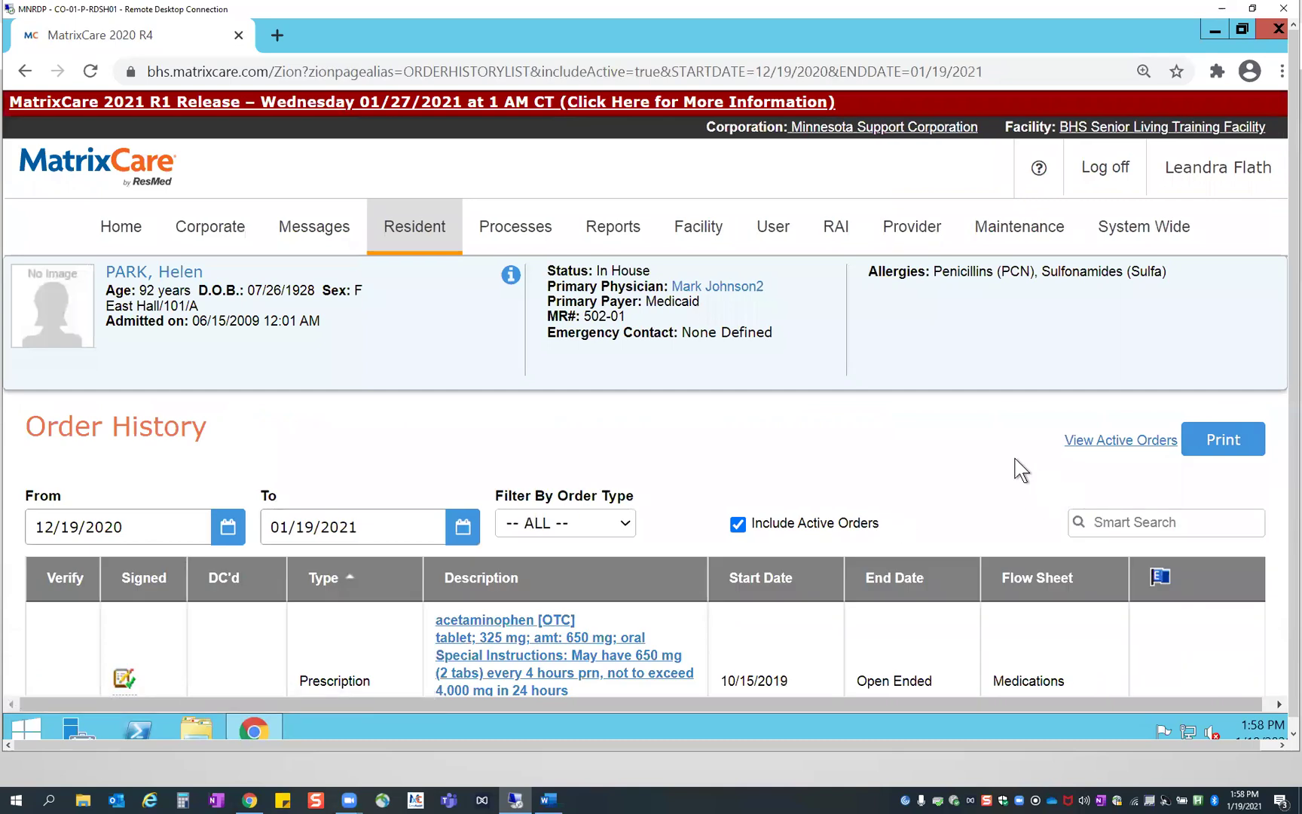
Examine the listed orders in the order history, including their descriptions, start and end dates, and flow sheets
scroll(1020, 469, "down", 5)
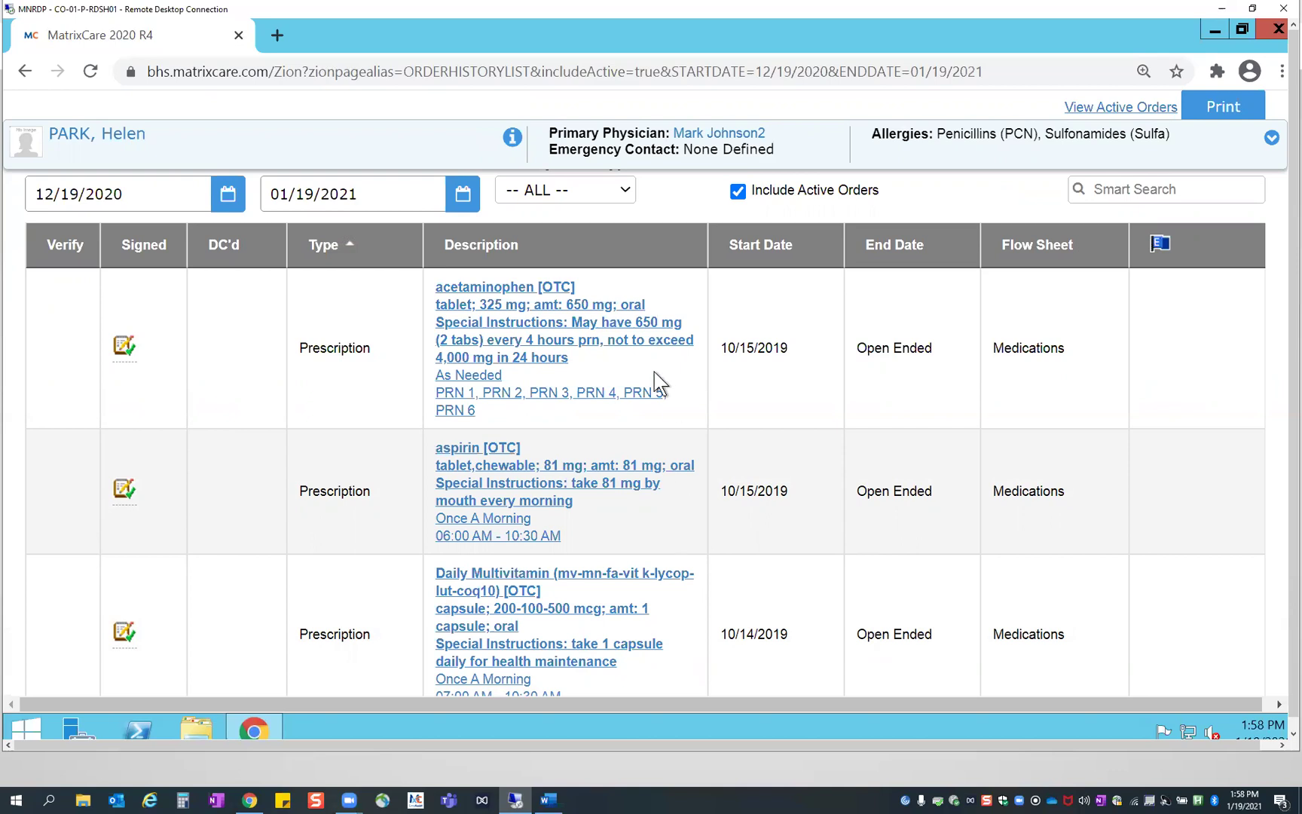
scroll(915, 247, "up", 2)
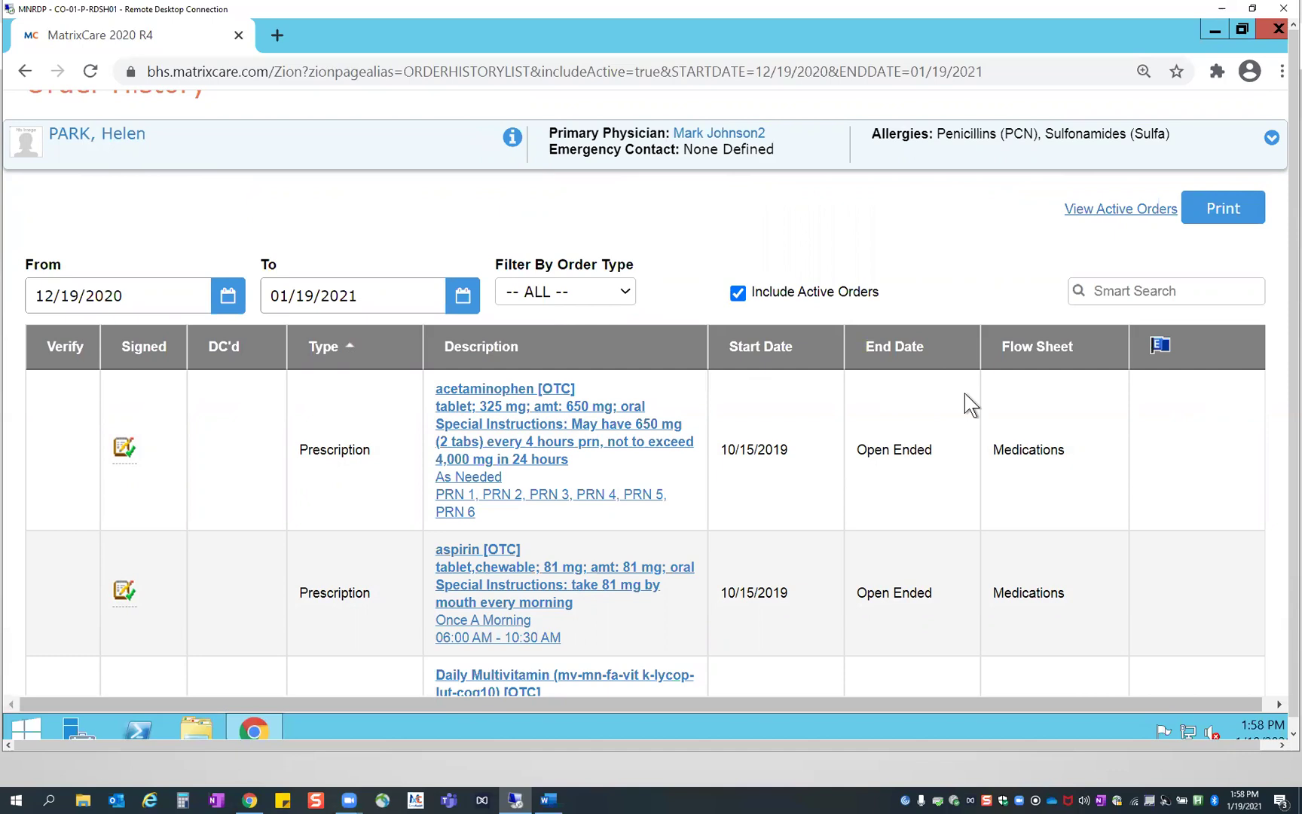
scroll(979, 422, "down", 9)
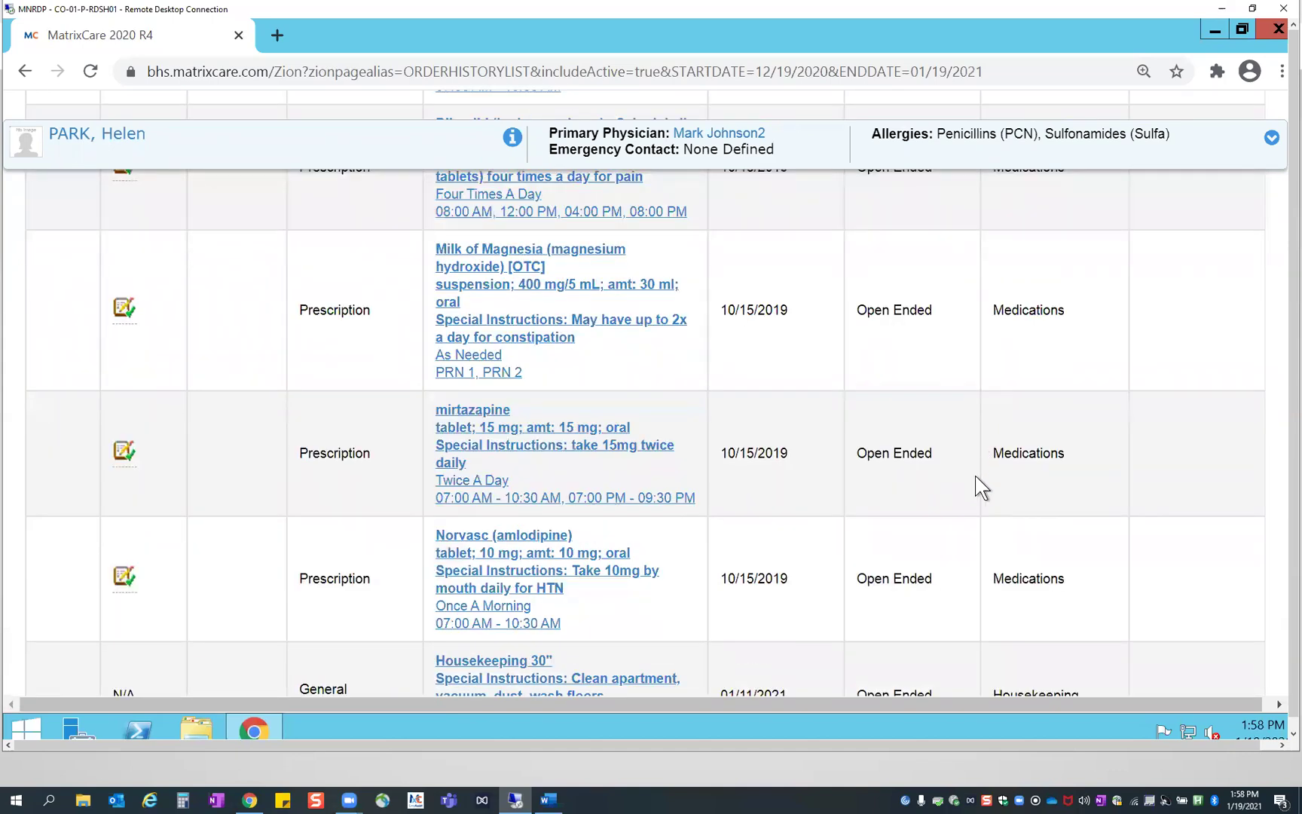
scroll(821, 561, "down", 5)
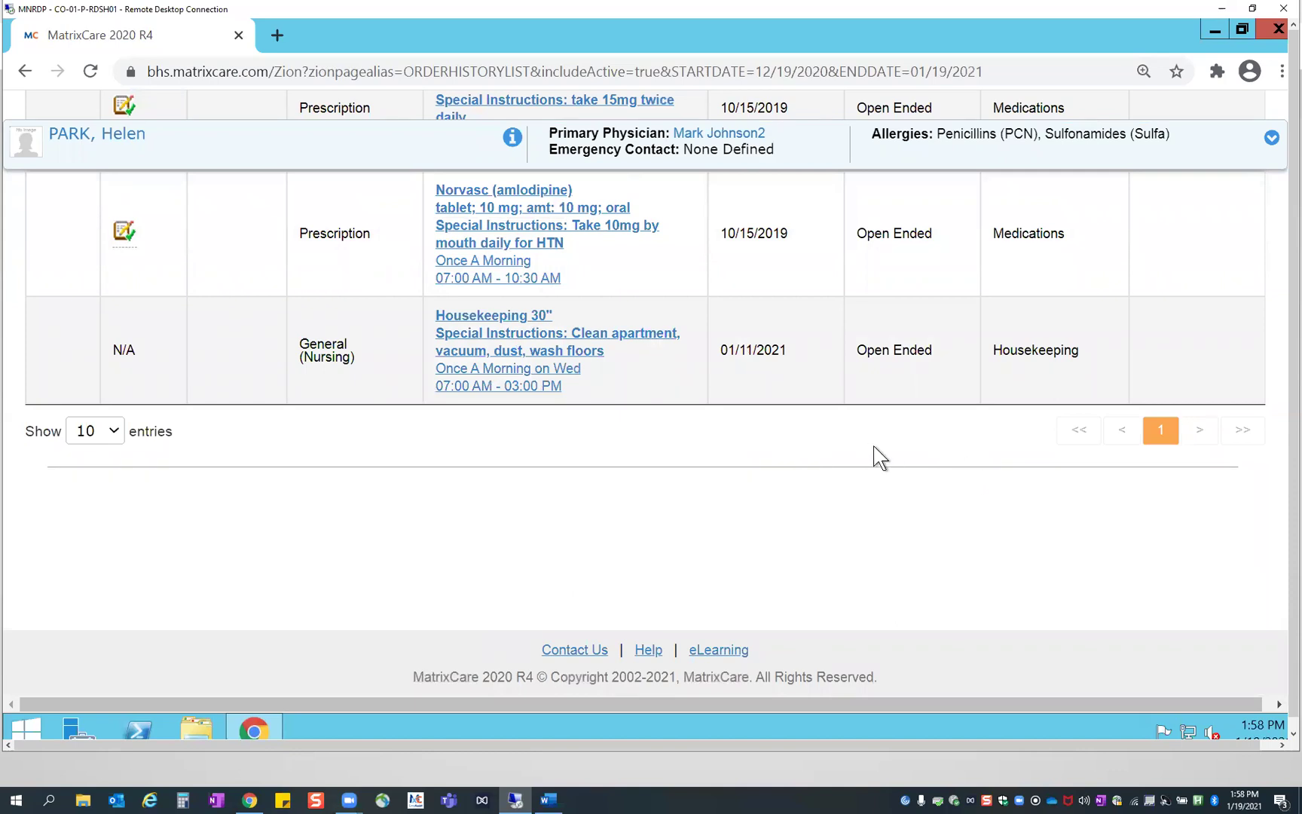
scroll(879, 459, "up", 1)
scroll(832, 346, "up", 5)
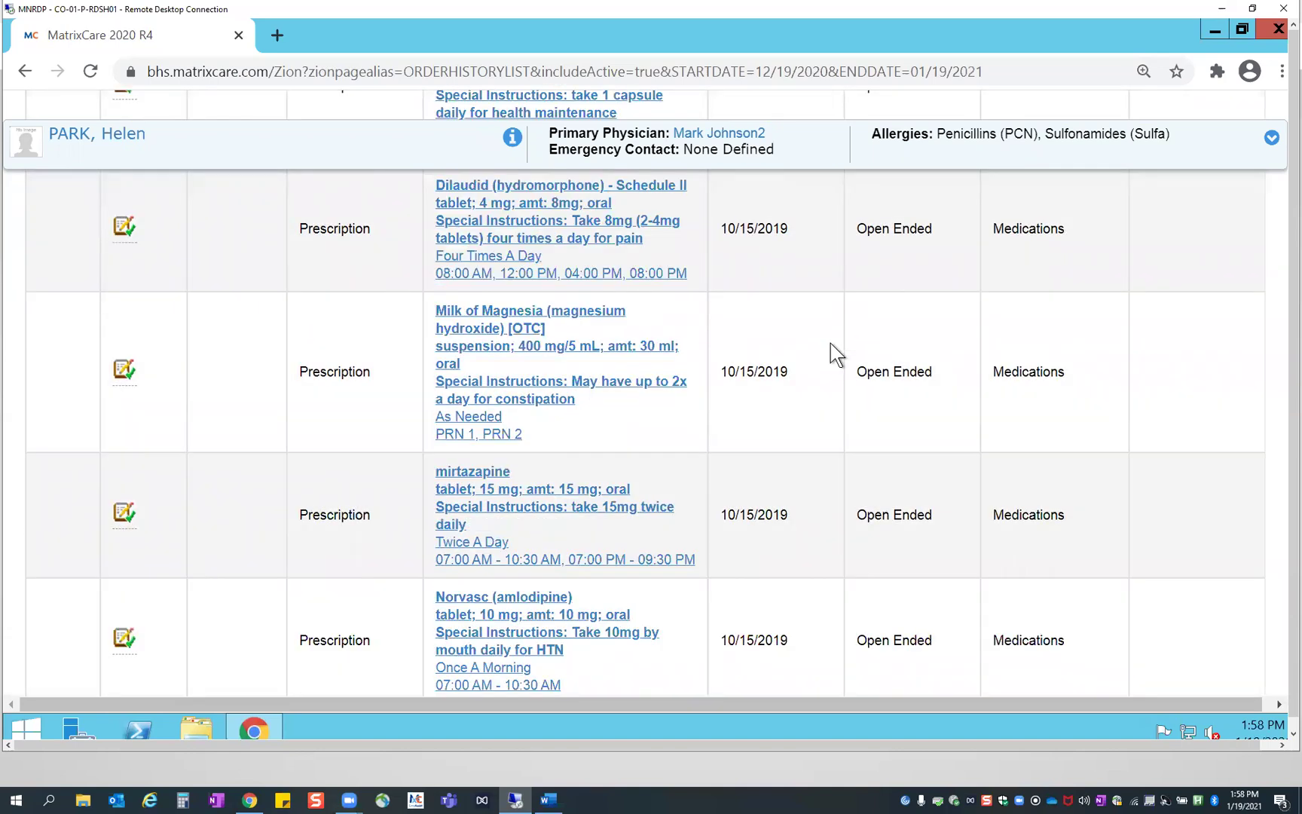
scroll(831, 343, "up", 1)
scroll(825, 346, "up", 3)
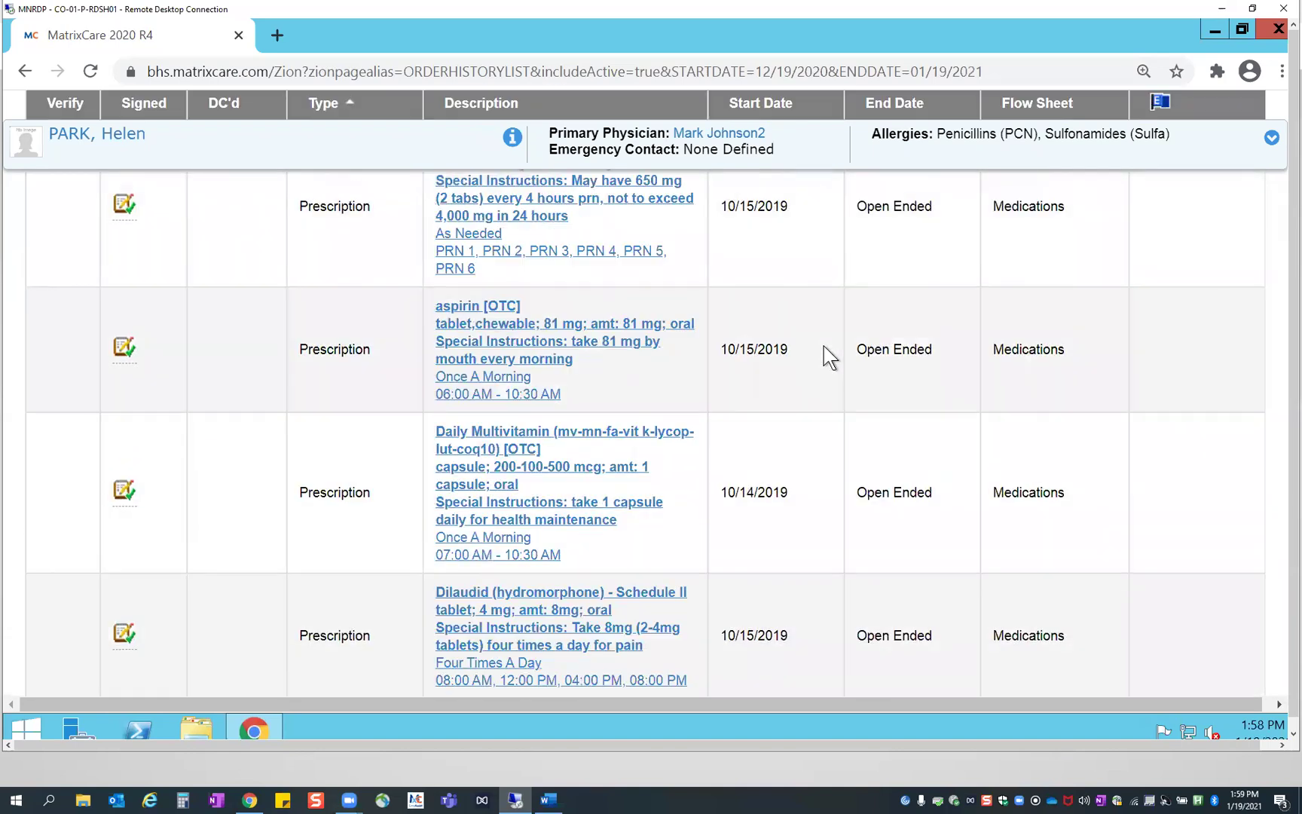
scroll(821, 350, "up", 3)
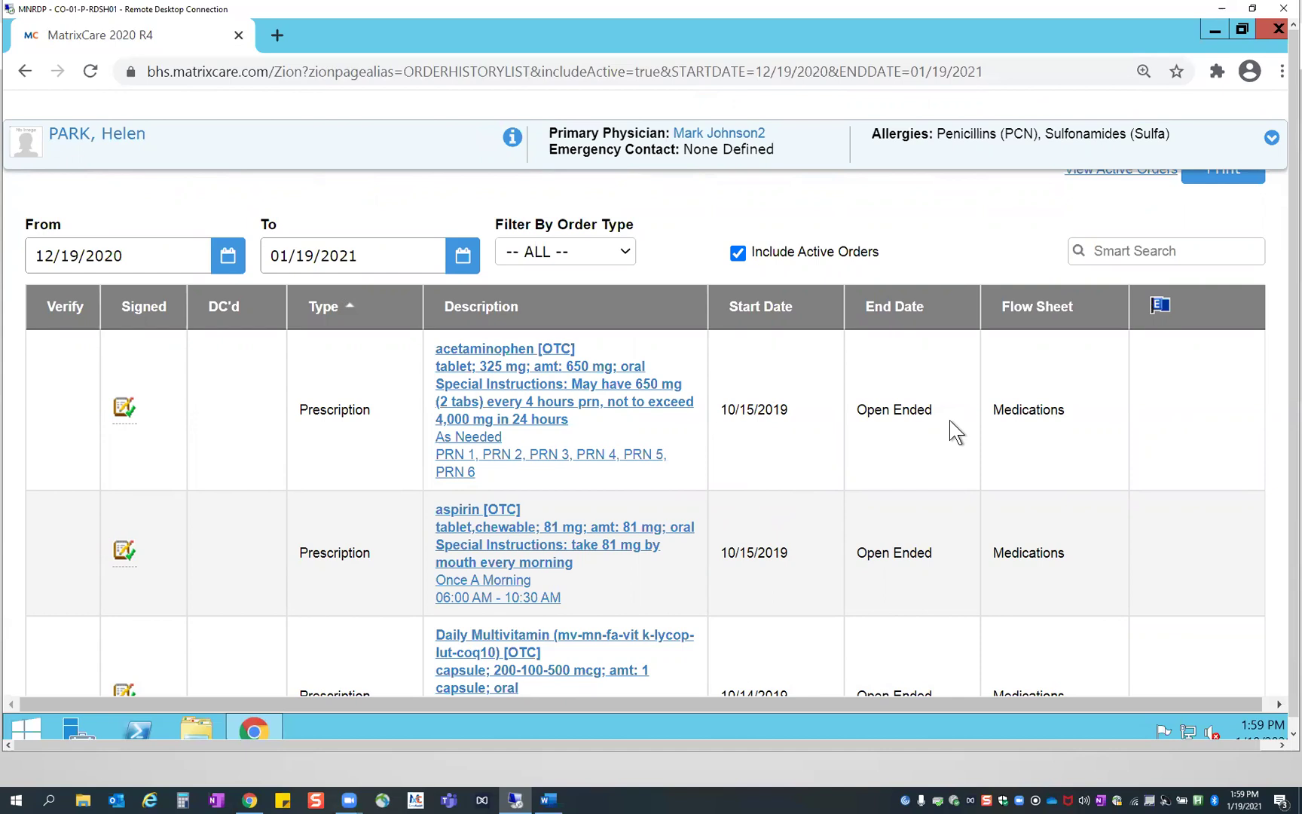
Search the order history for "Ace"
left_click(1099, 251)
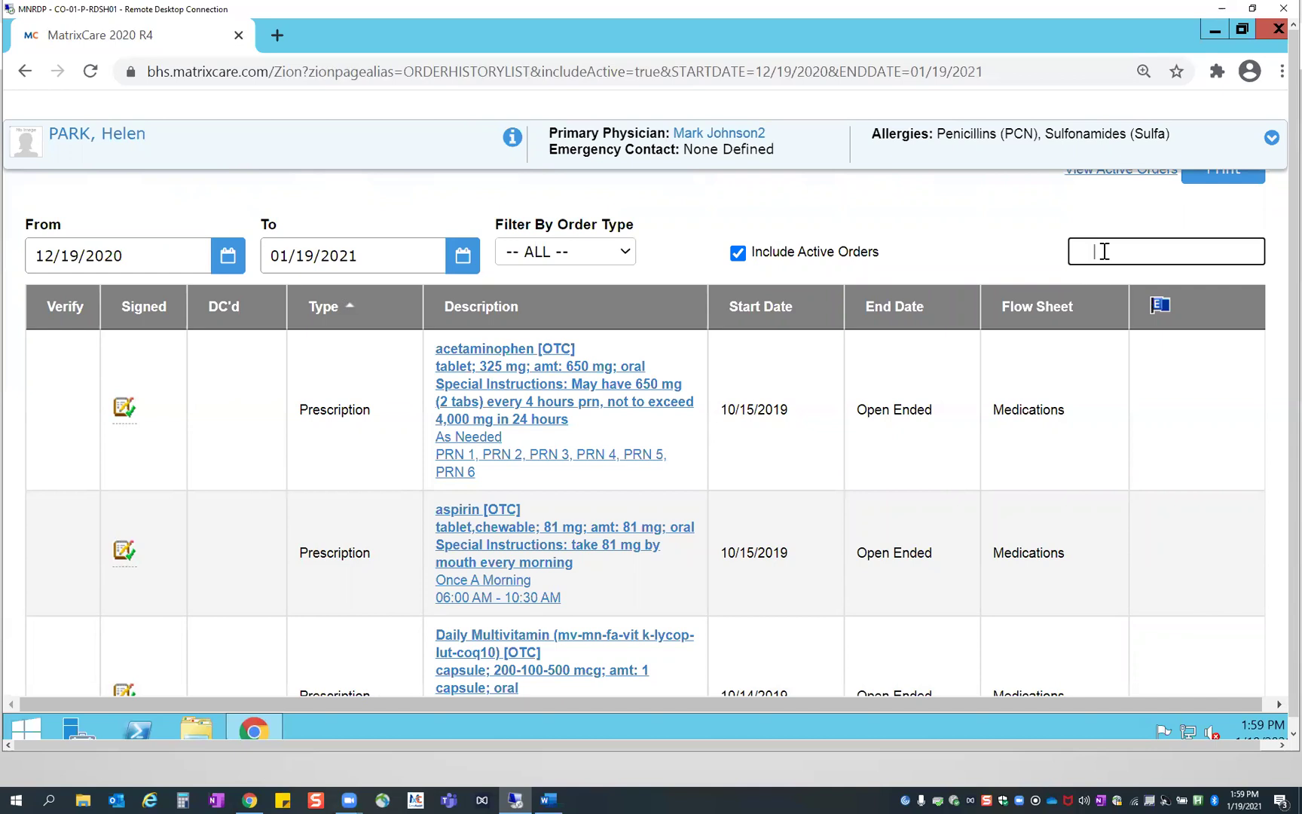
type("Ace")
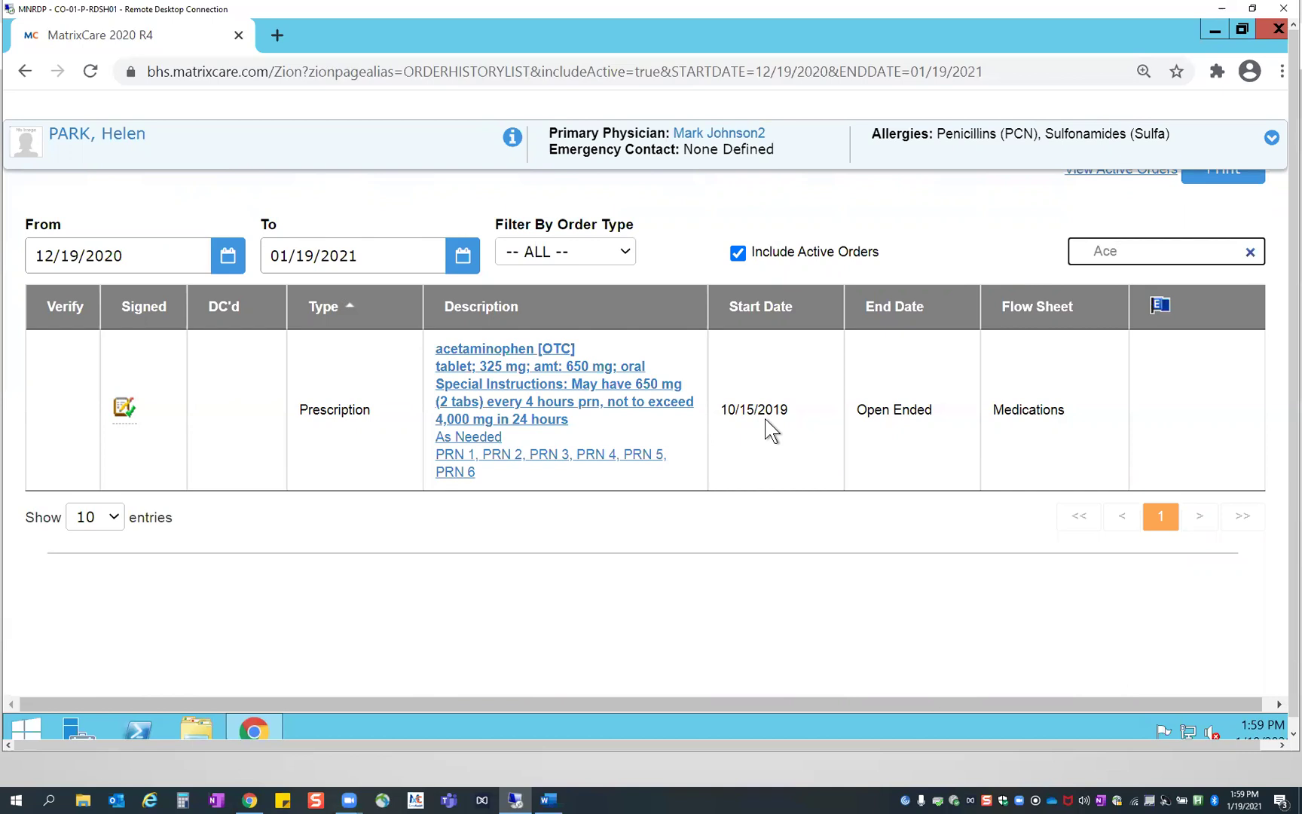
Clear the order history search text and exclude active orders from the list
scroll(1011, 250, "up", 1)
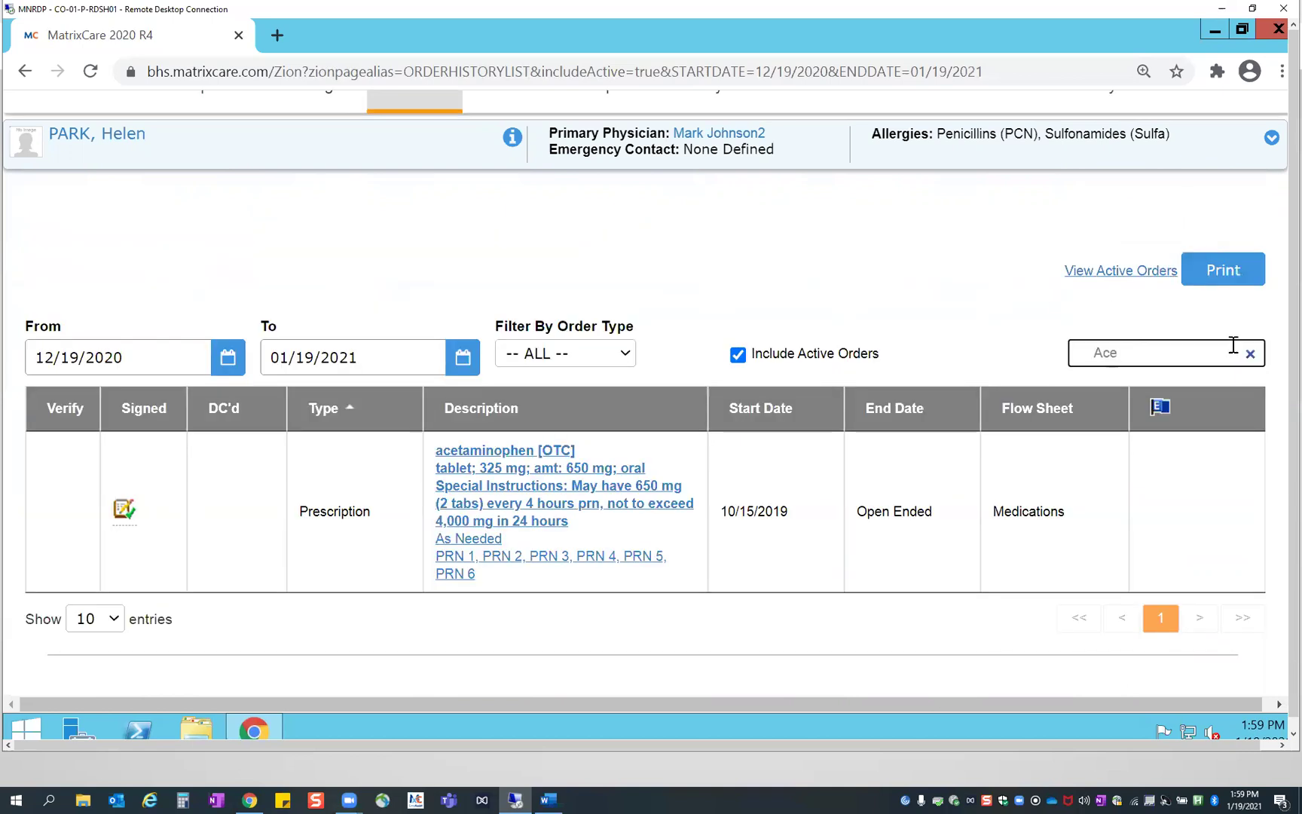
left_click(1218, 284)
left_click(1250, 355)
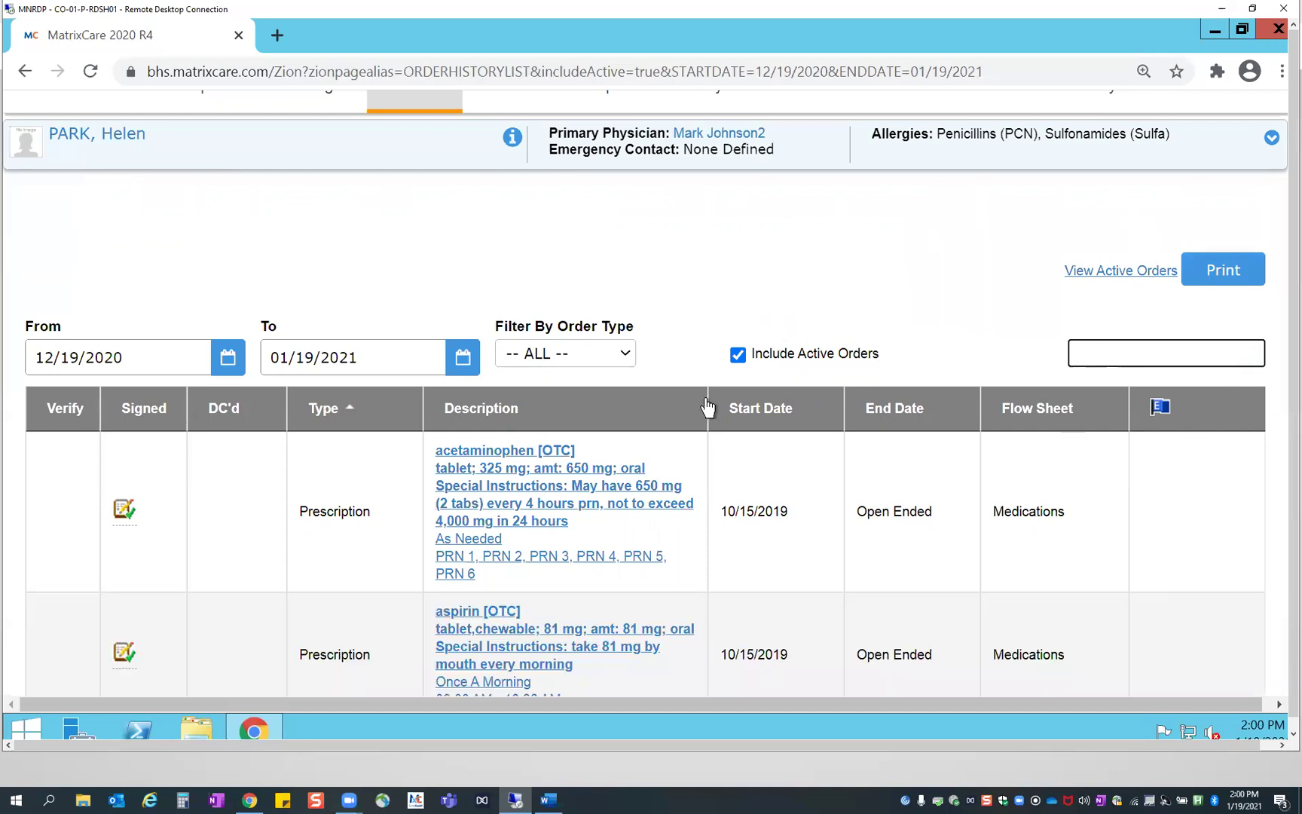
left_click(738, 354)
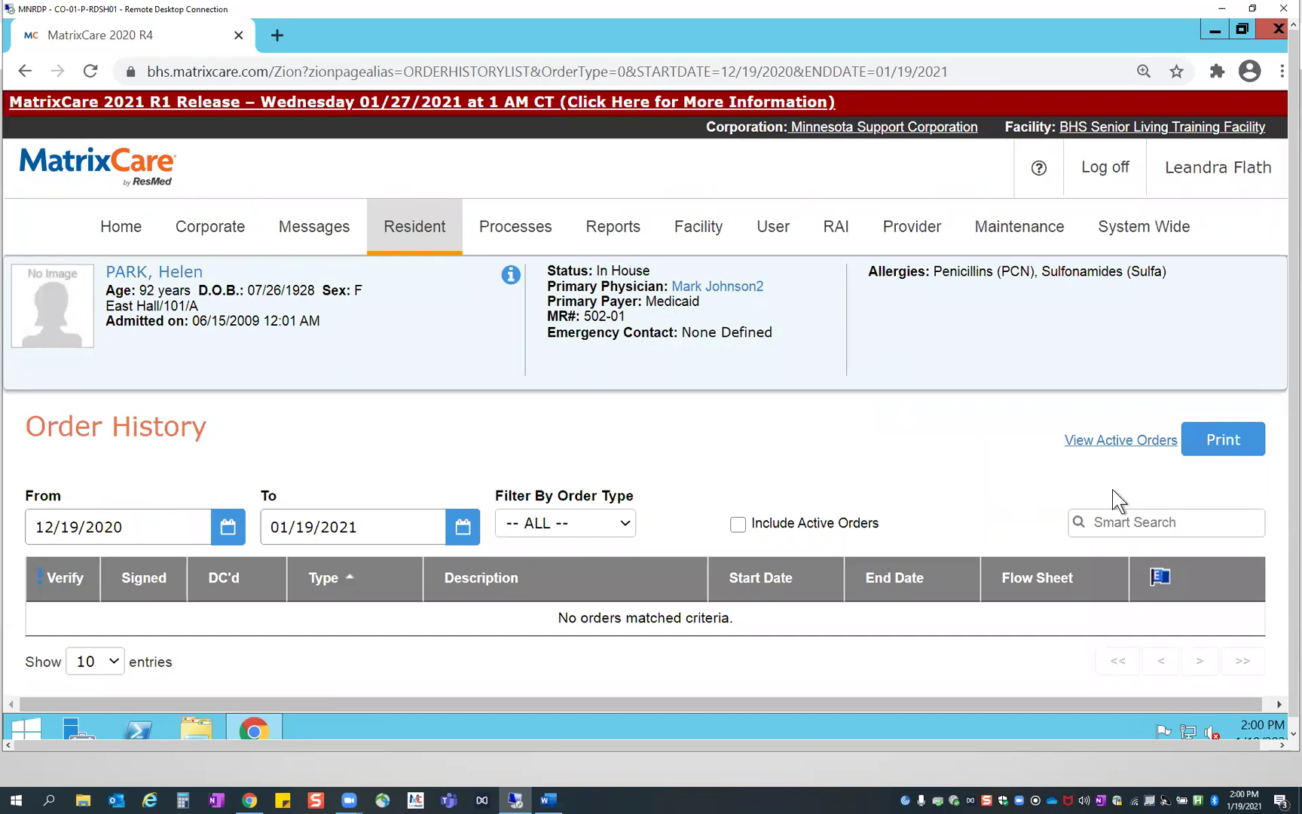
Return to the resident's active orders and review the list down to the order management links
scroll(551, 523, "down", 2)
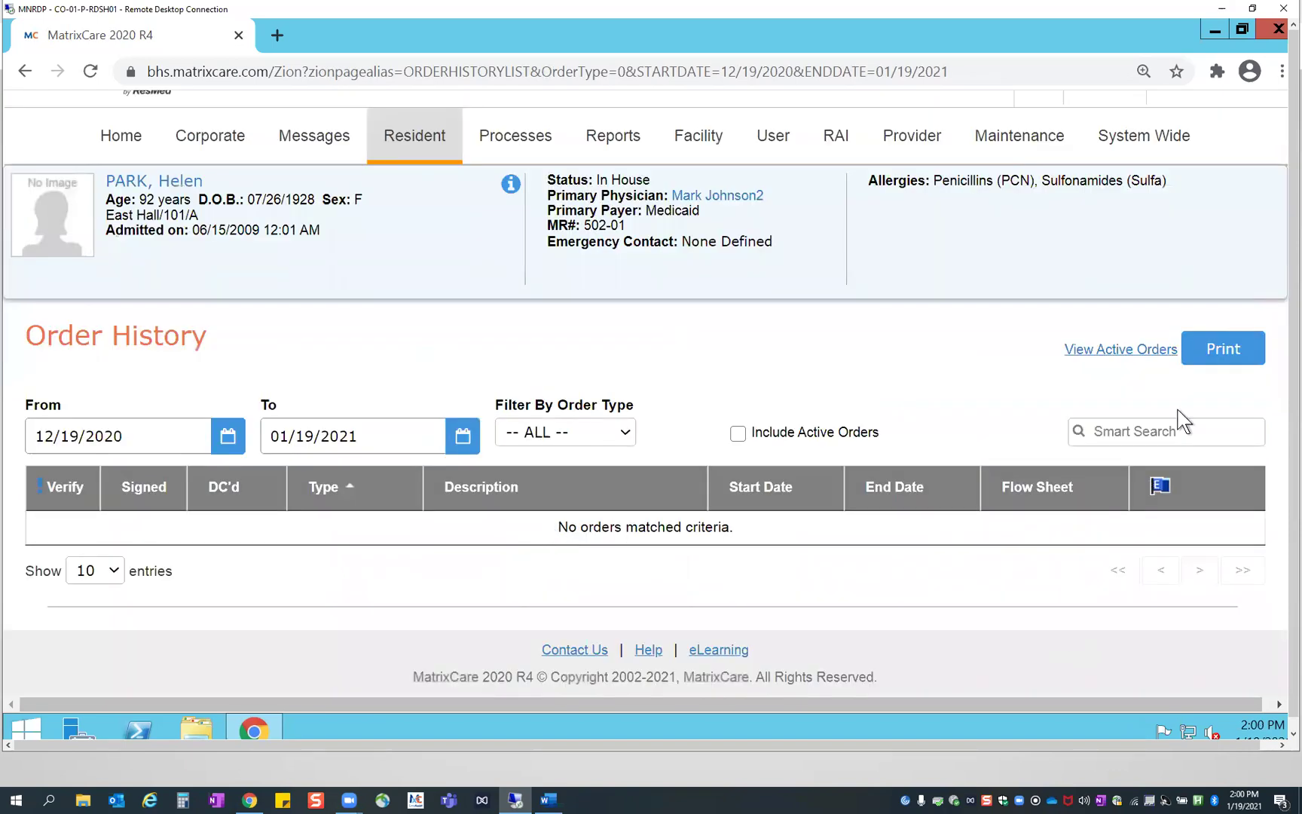
left_click(1128, 354)
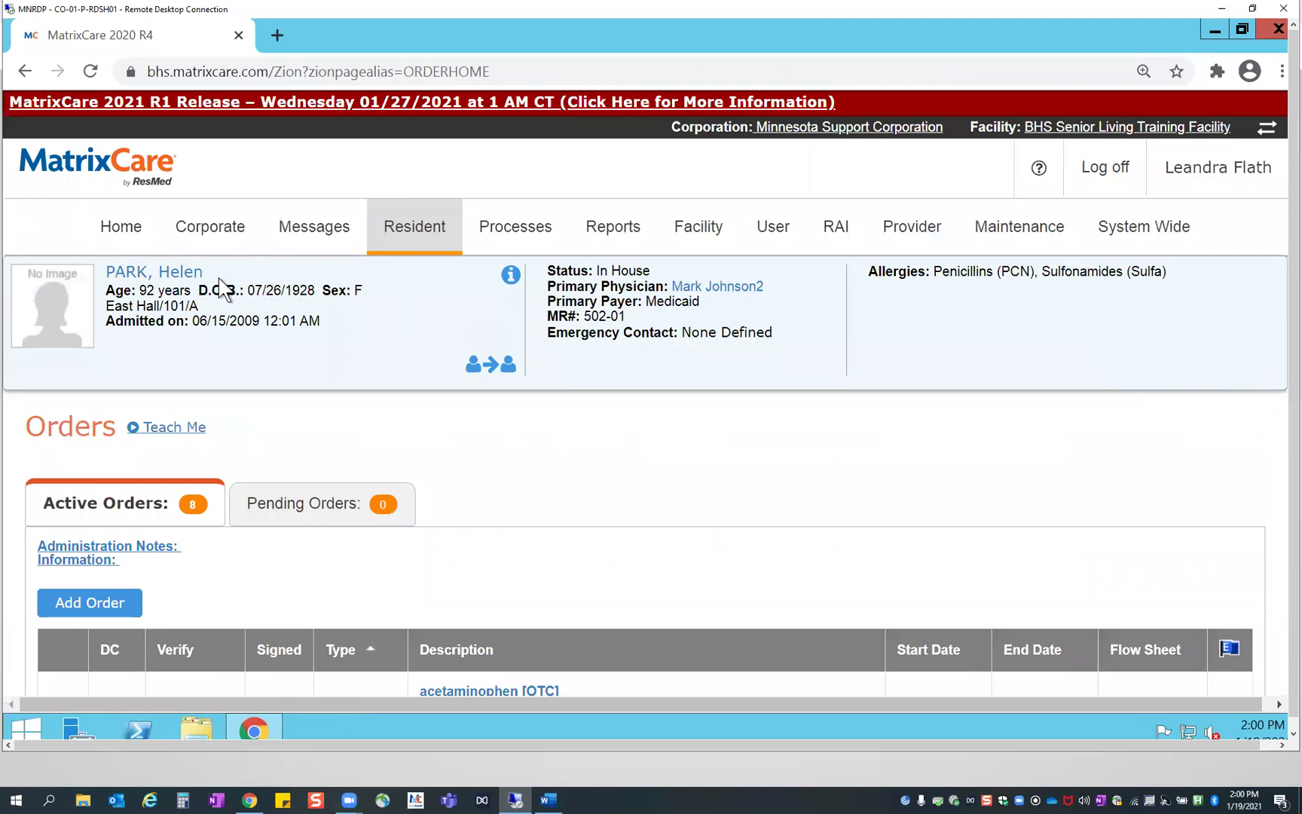
scroll(802, 501, "down", 6)
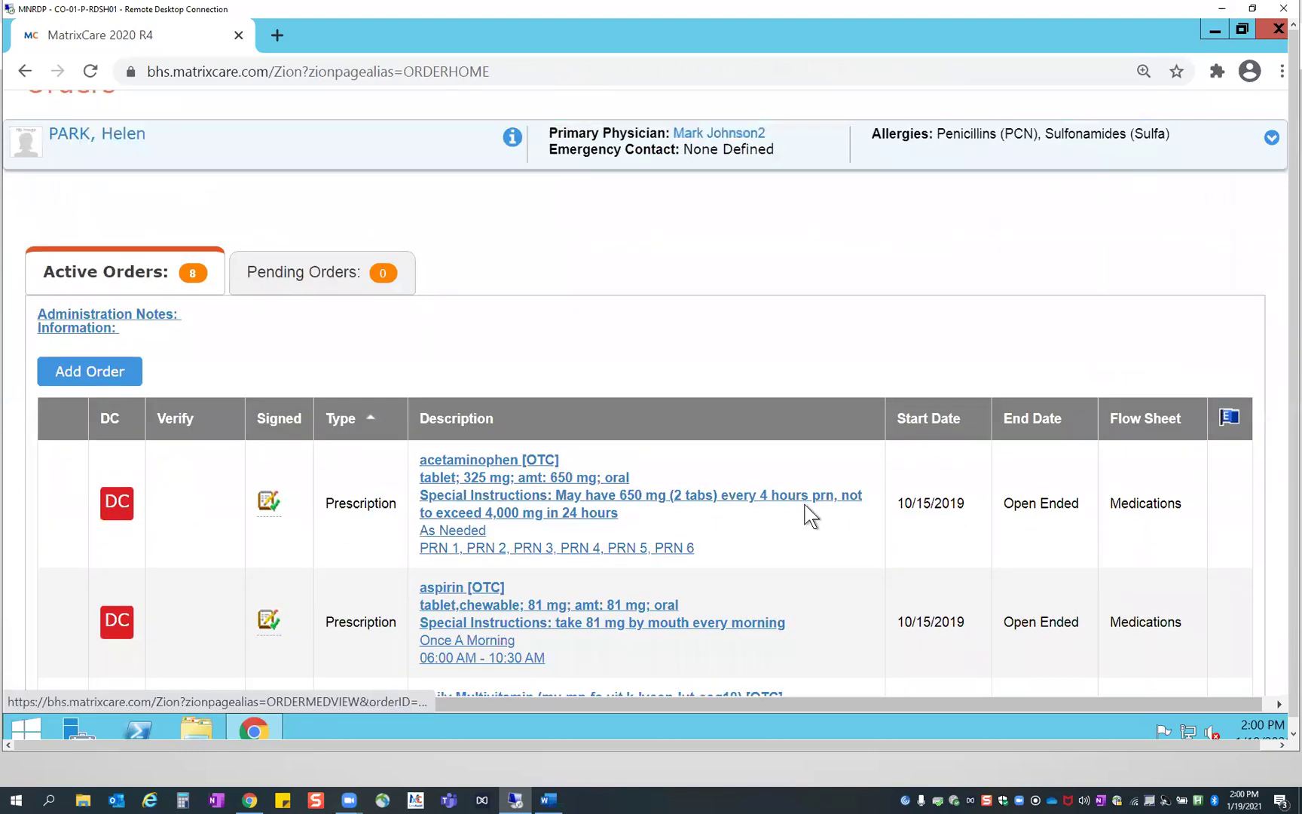
scroll(806, 506, "down", 8)
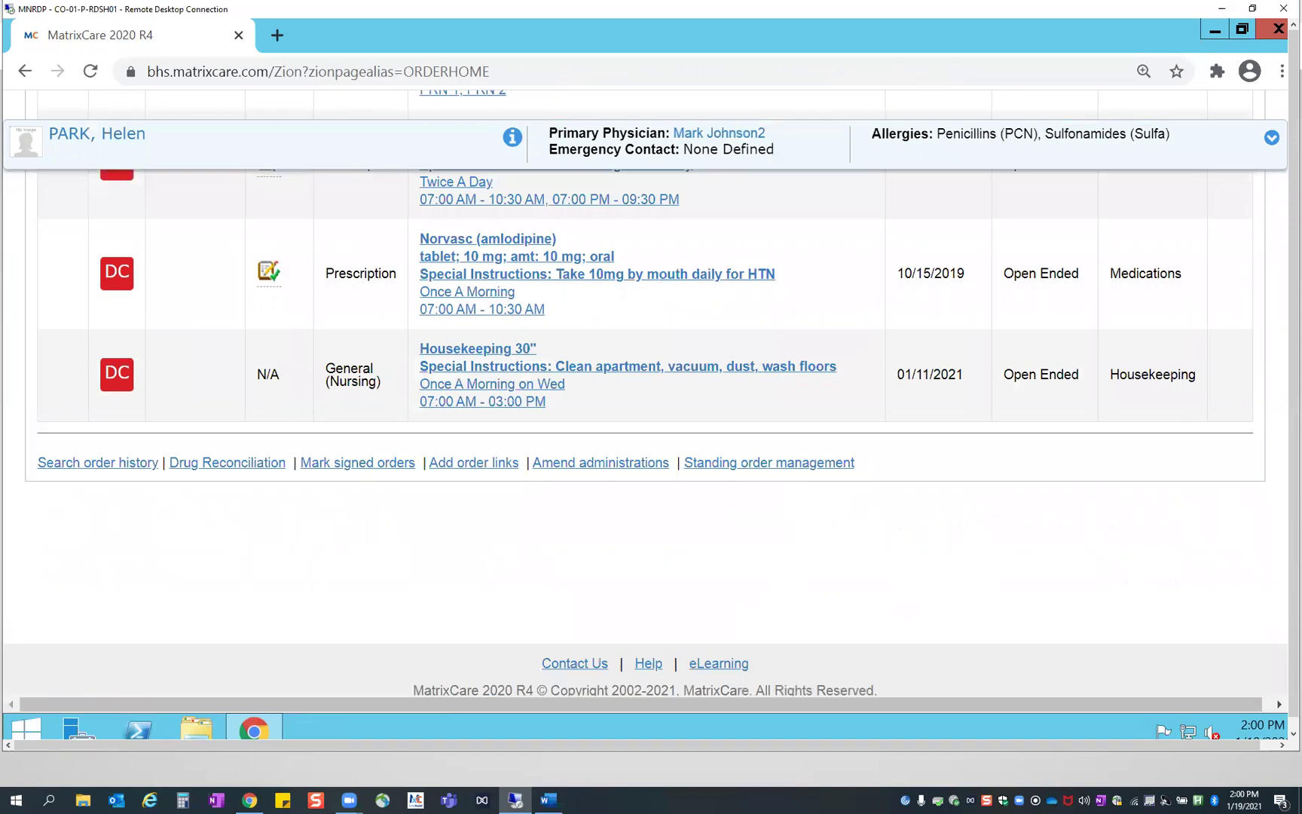
Switch to the Word training agenda, highlight the Scheduler and Verify CareAssist Tasks items under Facility, and return to MatrixCare
left_click(555, 797)
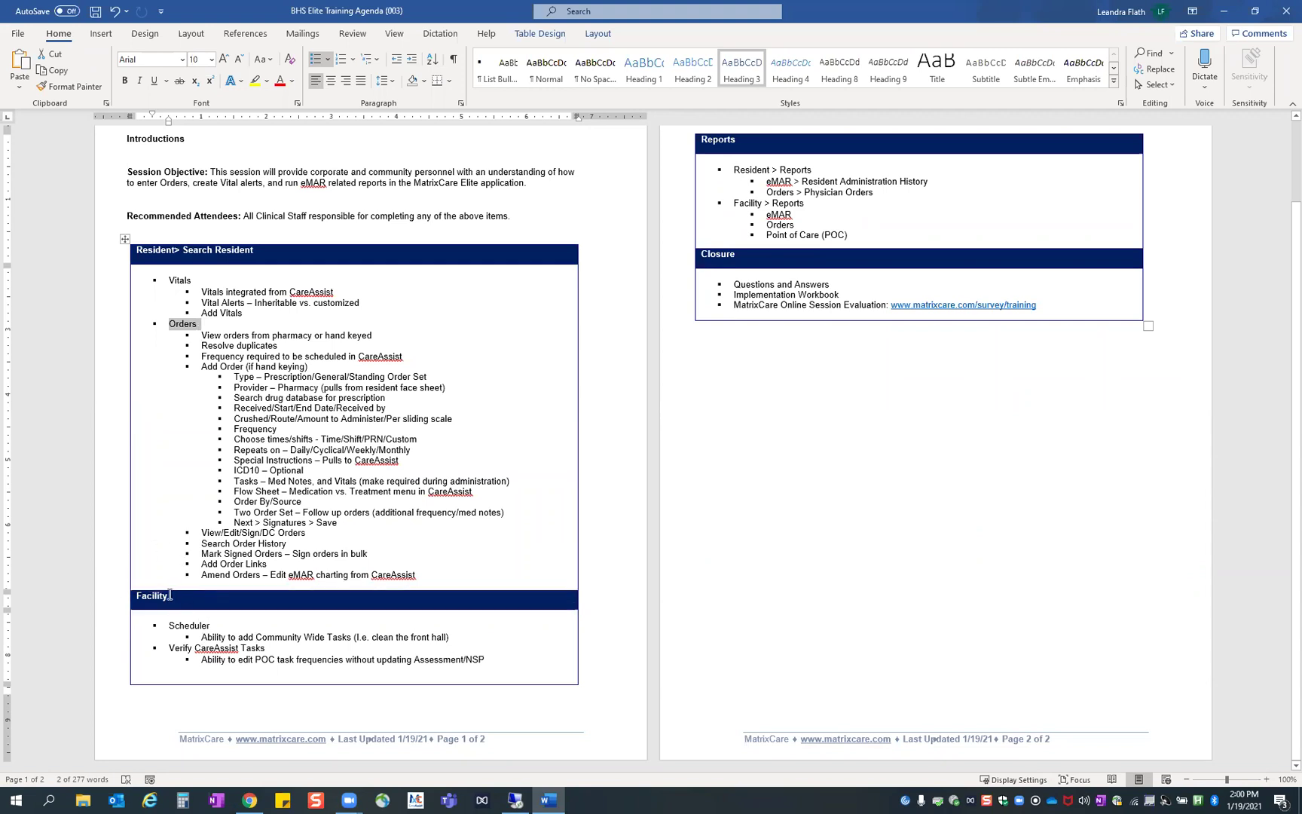
left_click_drag(175, 628, 479, 706)
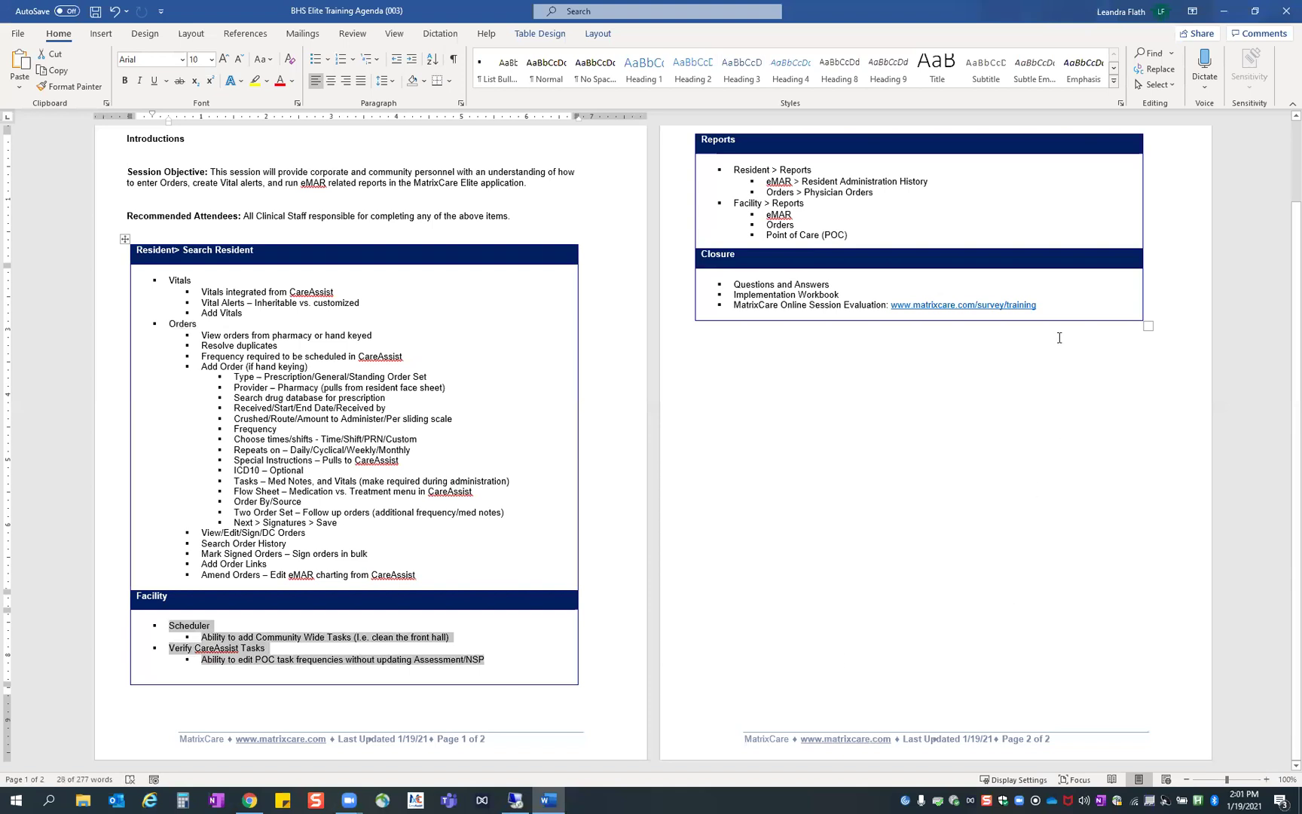
left_click(1224, 12)
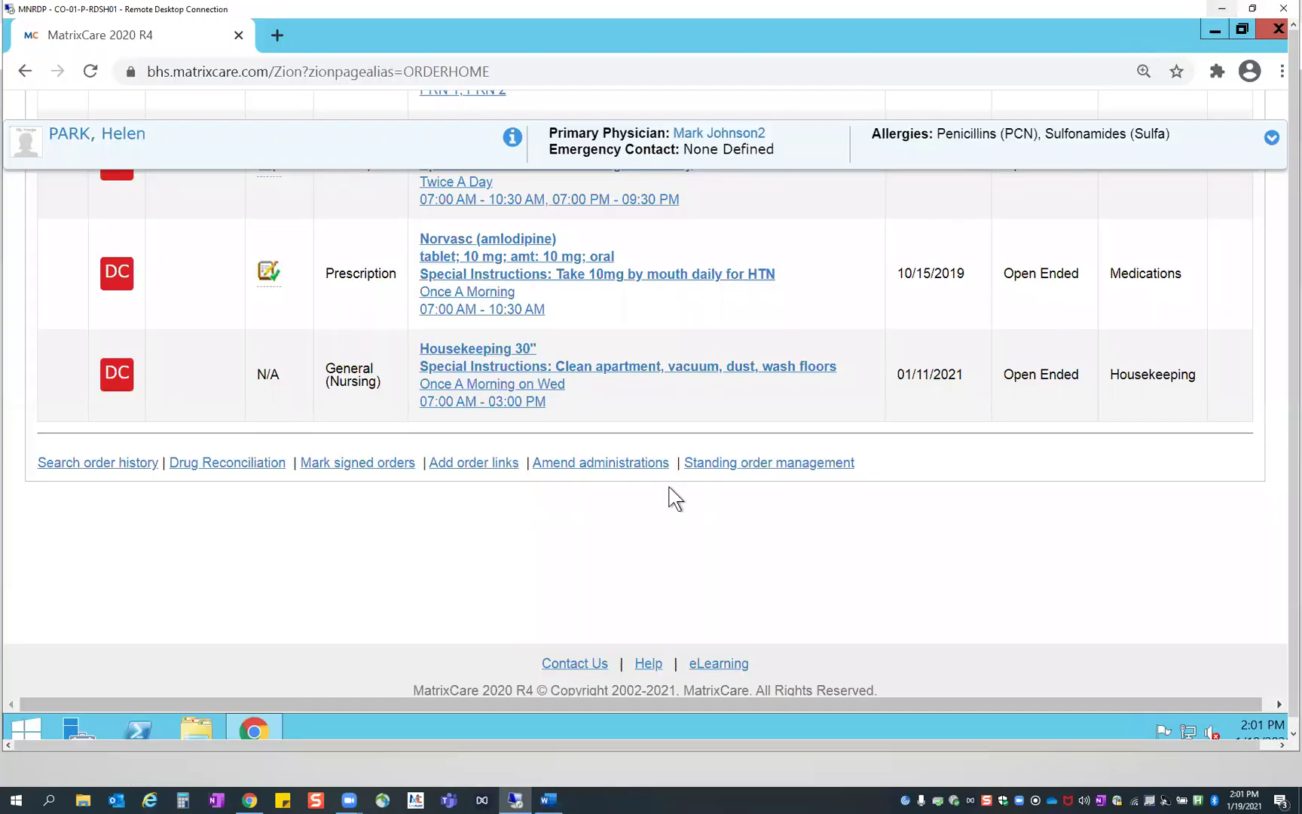
Open the facility's community Scheduler
scroll(784, 602, "up", 5)
scroll(787, 614, "up", 5)
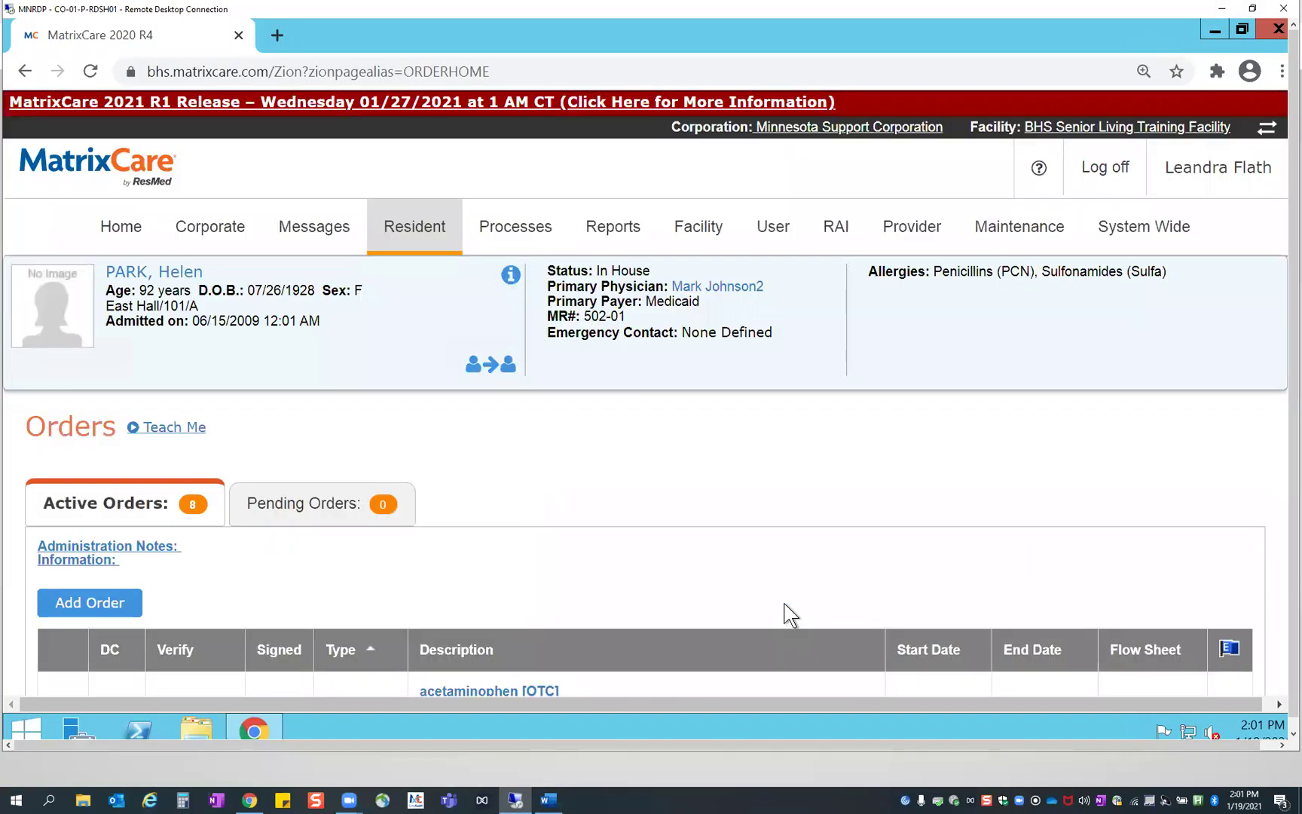
left_click(703, 232)
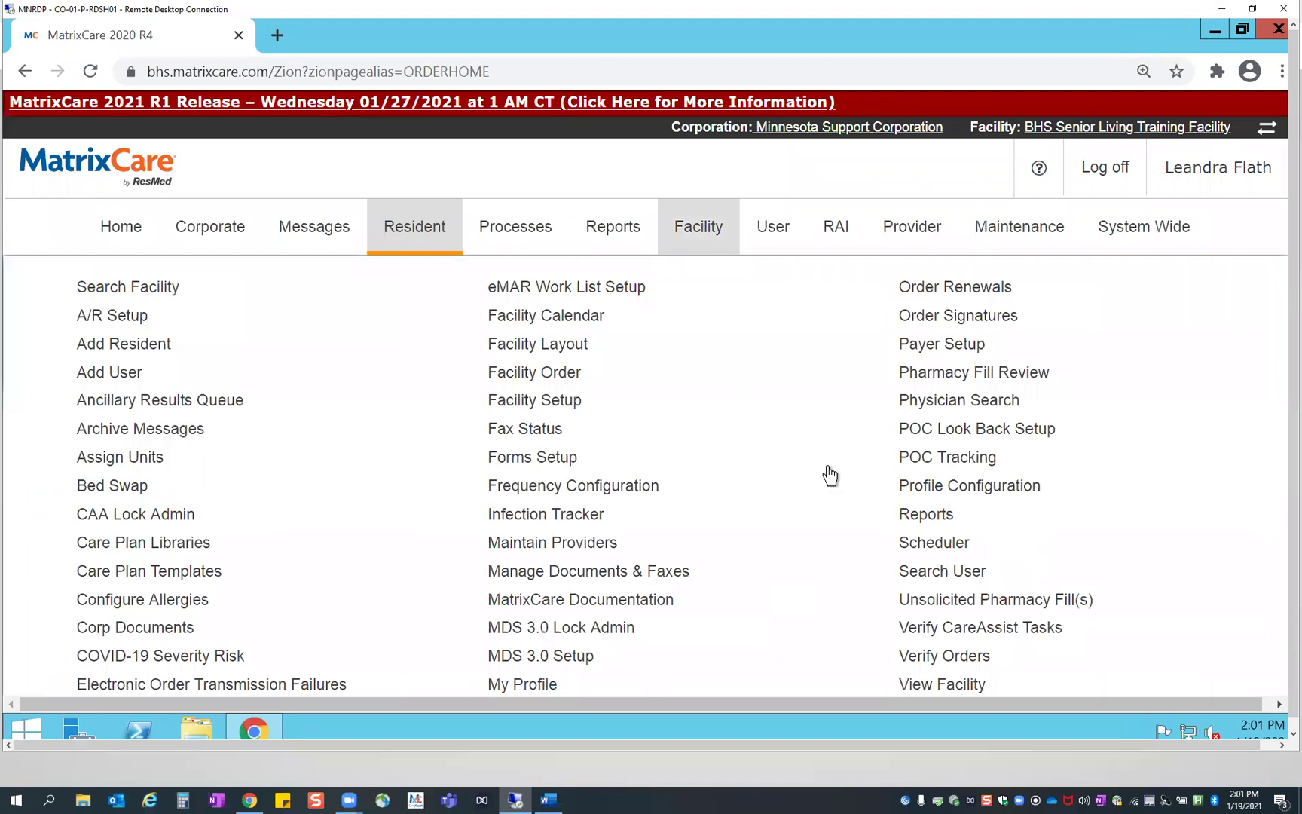
left_click(977, 538)
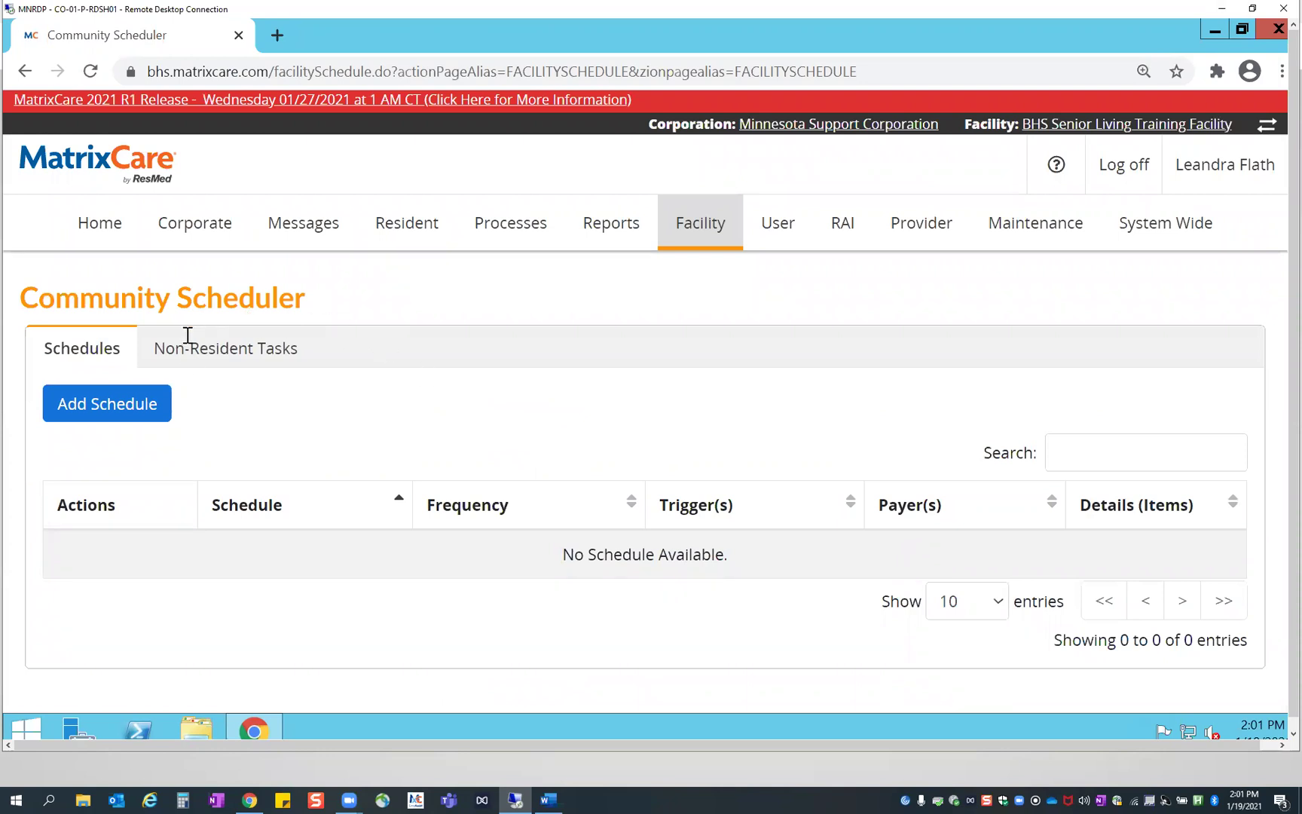
Show the scheduler's non-resident tasks and start adding a new task schedule
left_click(212, 362)
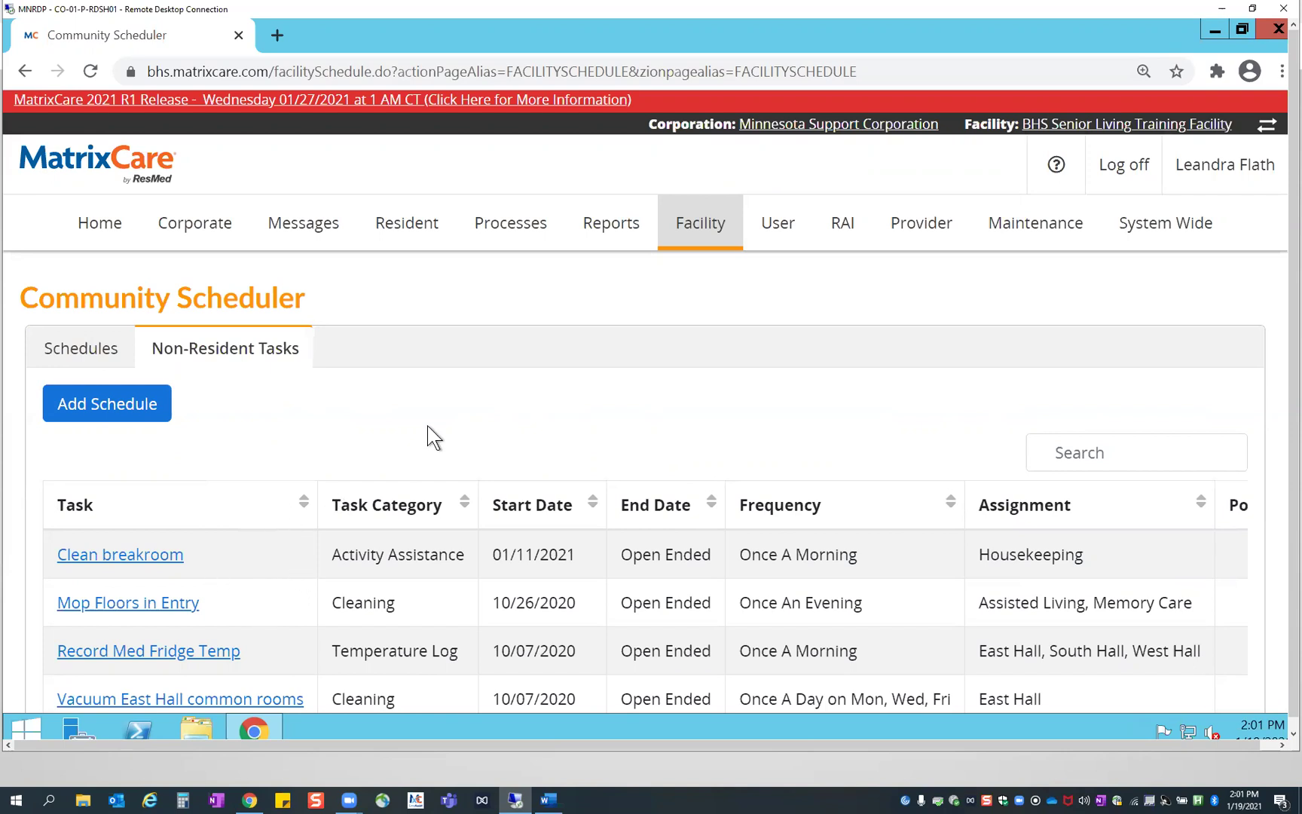
scroll(426, 420, "down", 2)
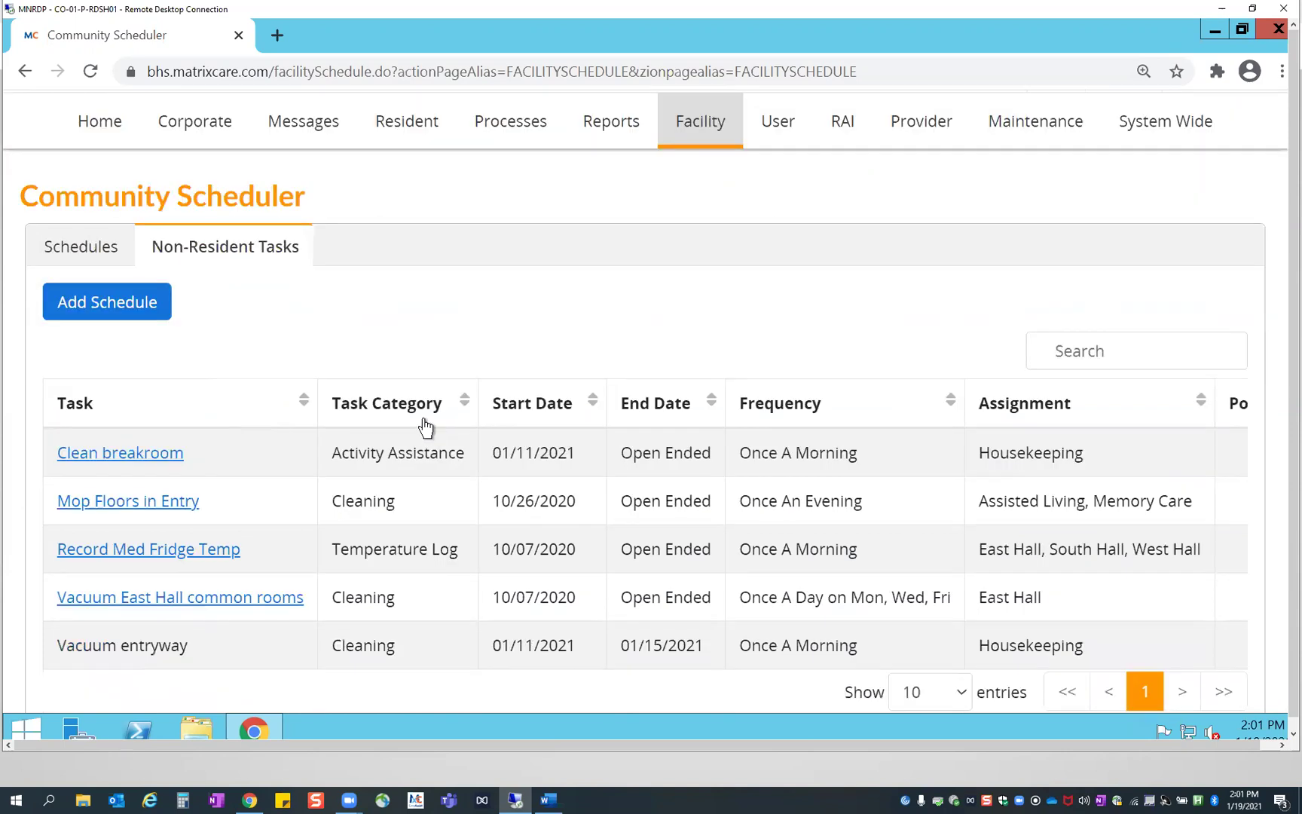
left_click(130, 308)
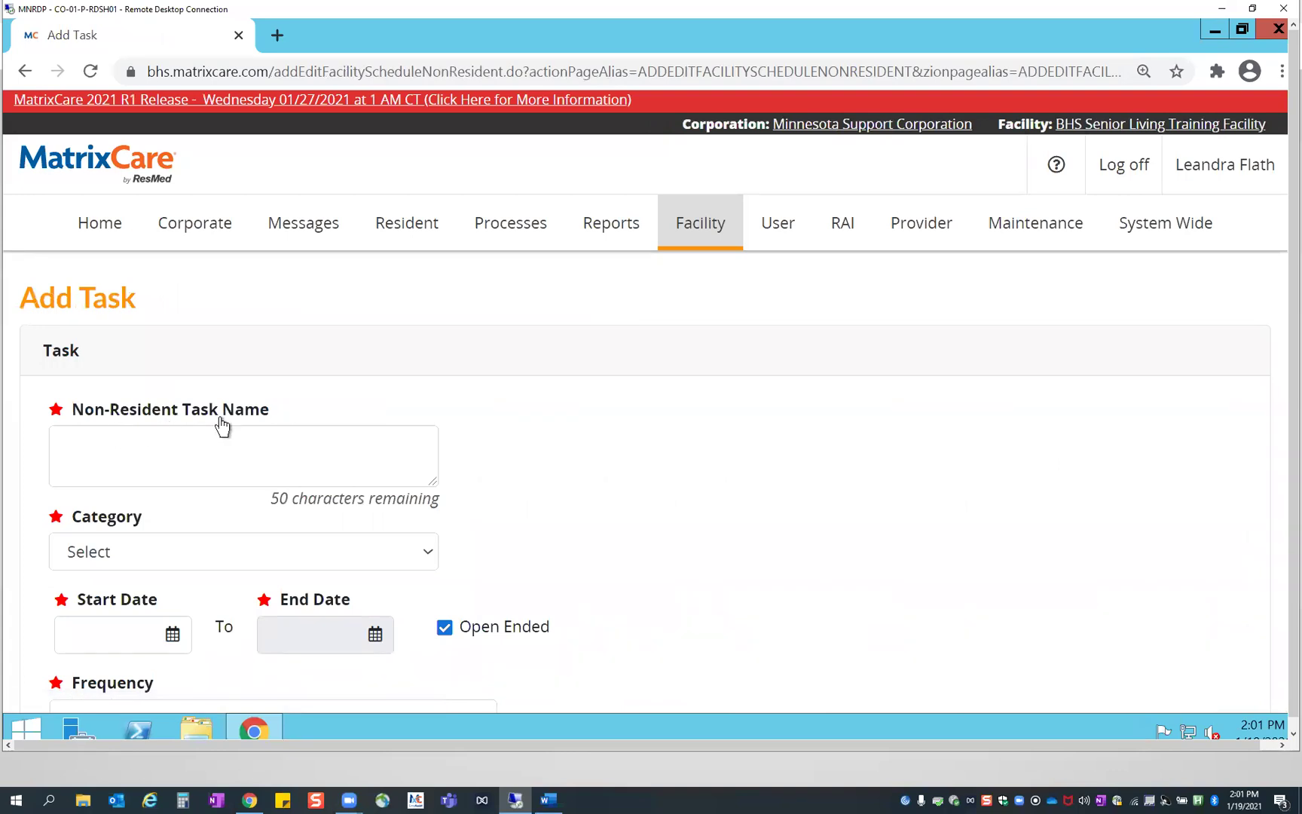
scroll(518, 434, "down", 1)
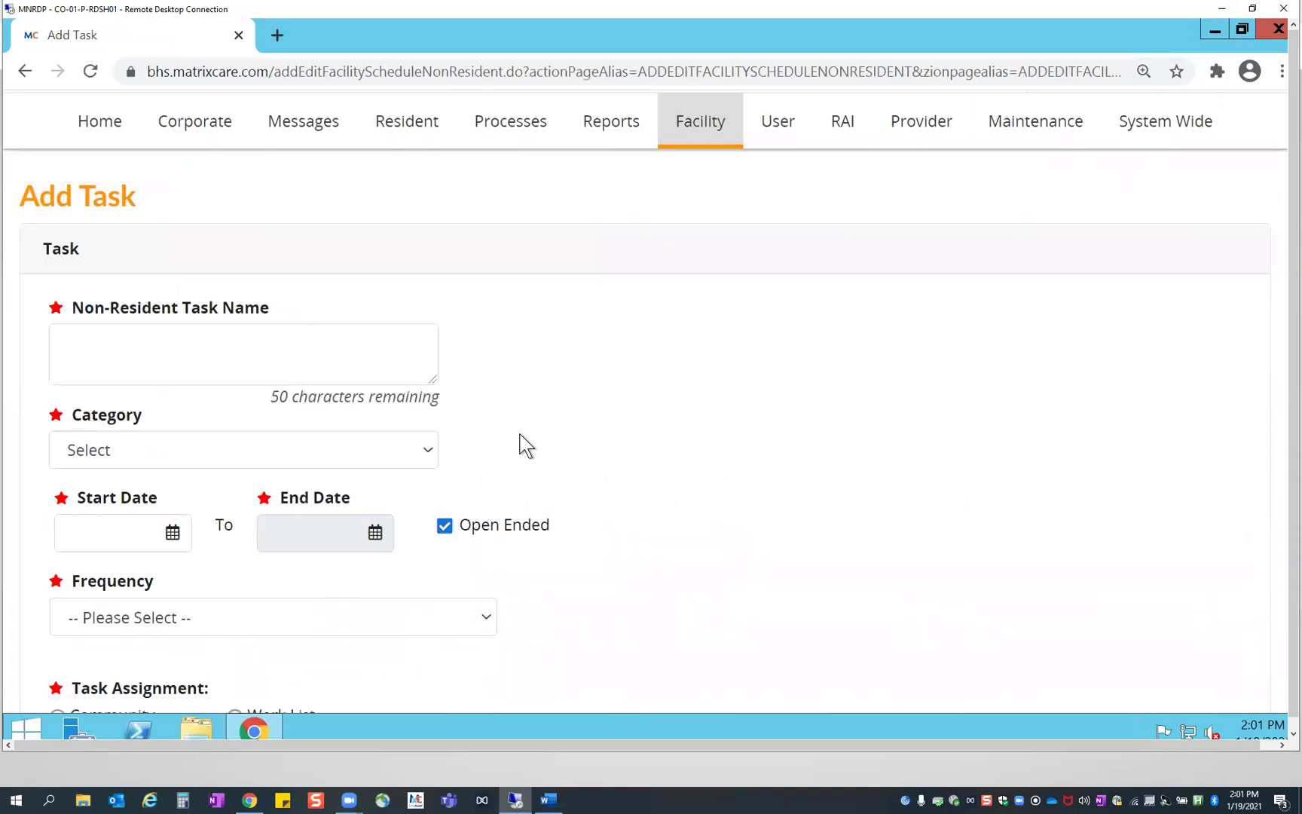
Name the non-resident task "Vacuum front hall on the east wing", correcting the spelling of Vacuum
left_click(187, 343)
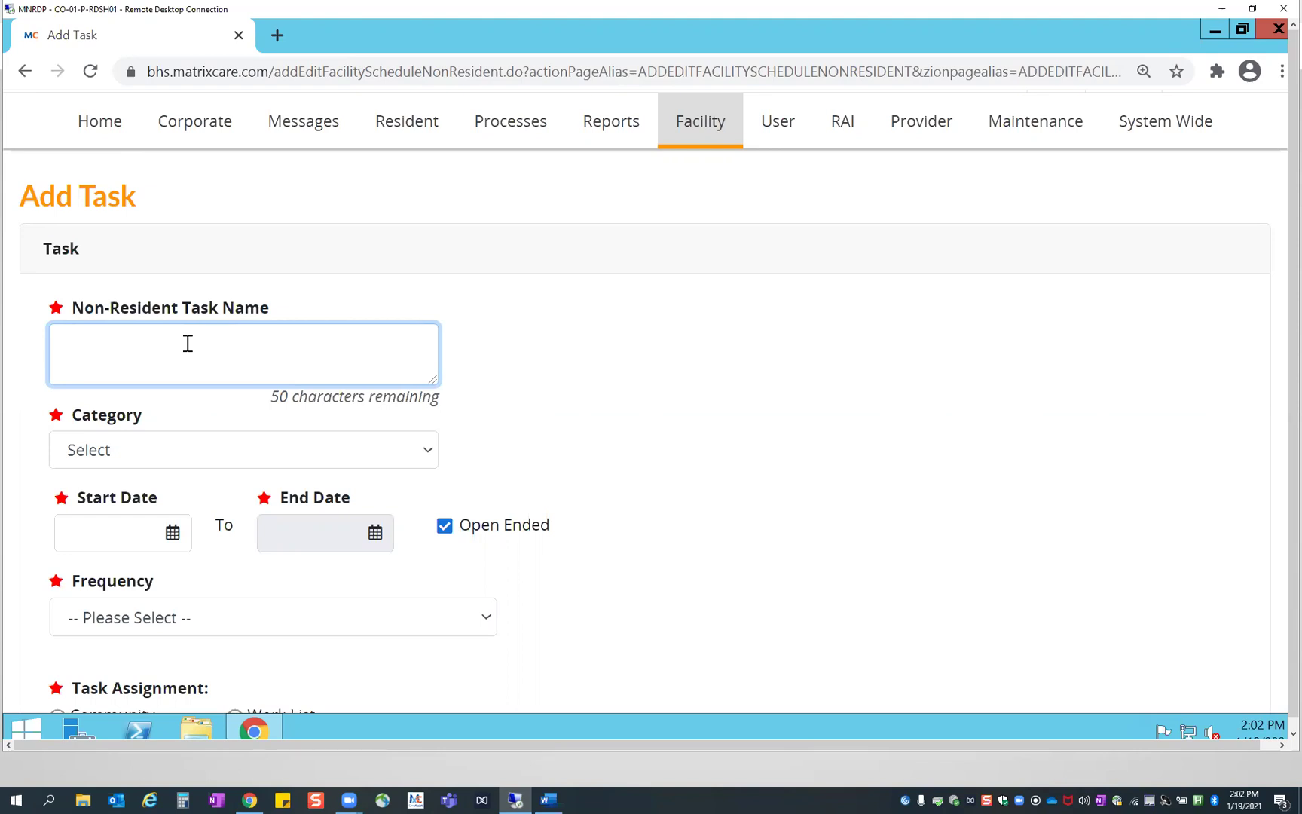
type("Vaccum fron")
key("BackSpace")
key("BackSpace")
key("BackSpace")
key("BackSpace")
key("BackSpace")
key("BackSpace")
type("umn")
key("BackSpace")
type("front")
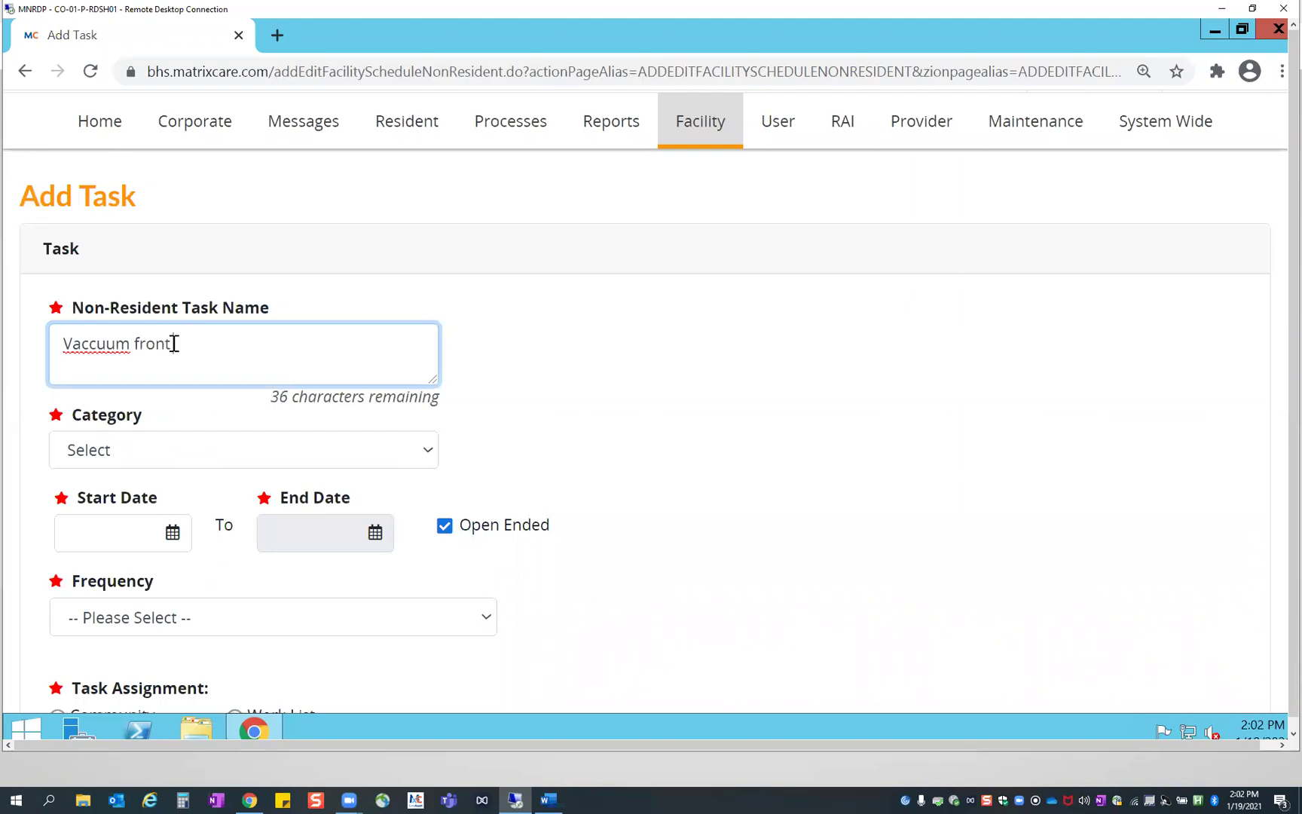
right_click(128, 348)
left_click(185, 356)
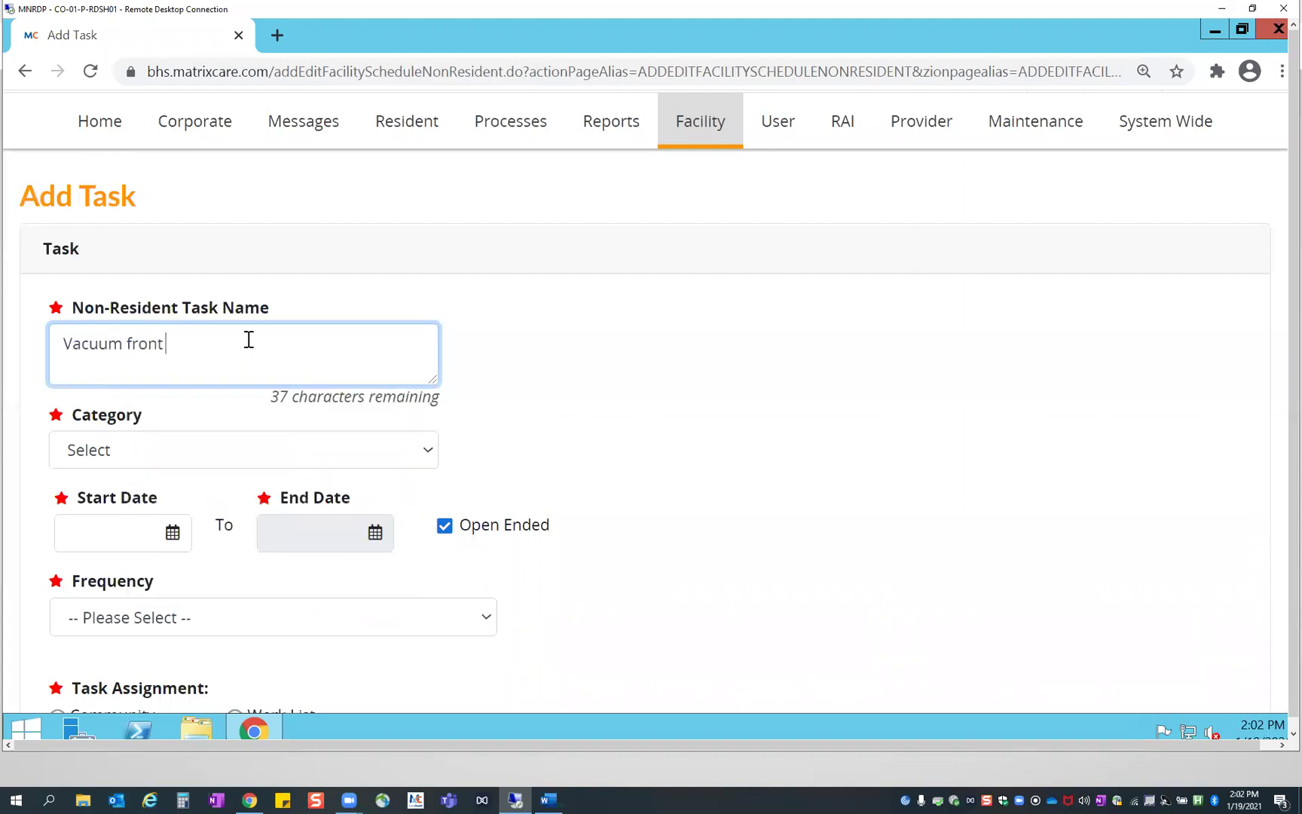
type("hall on the east wing")
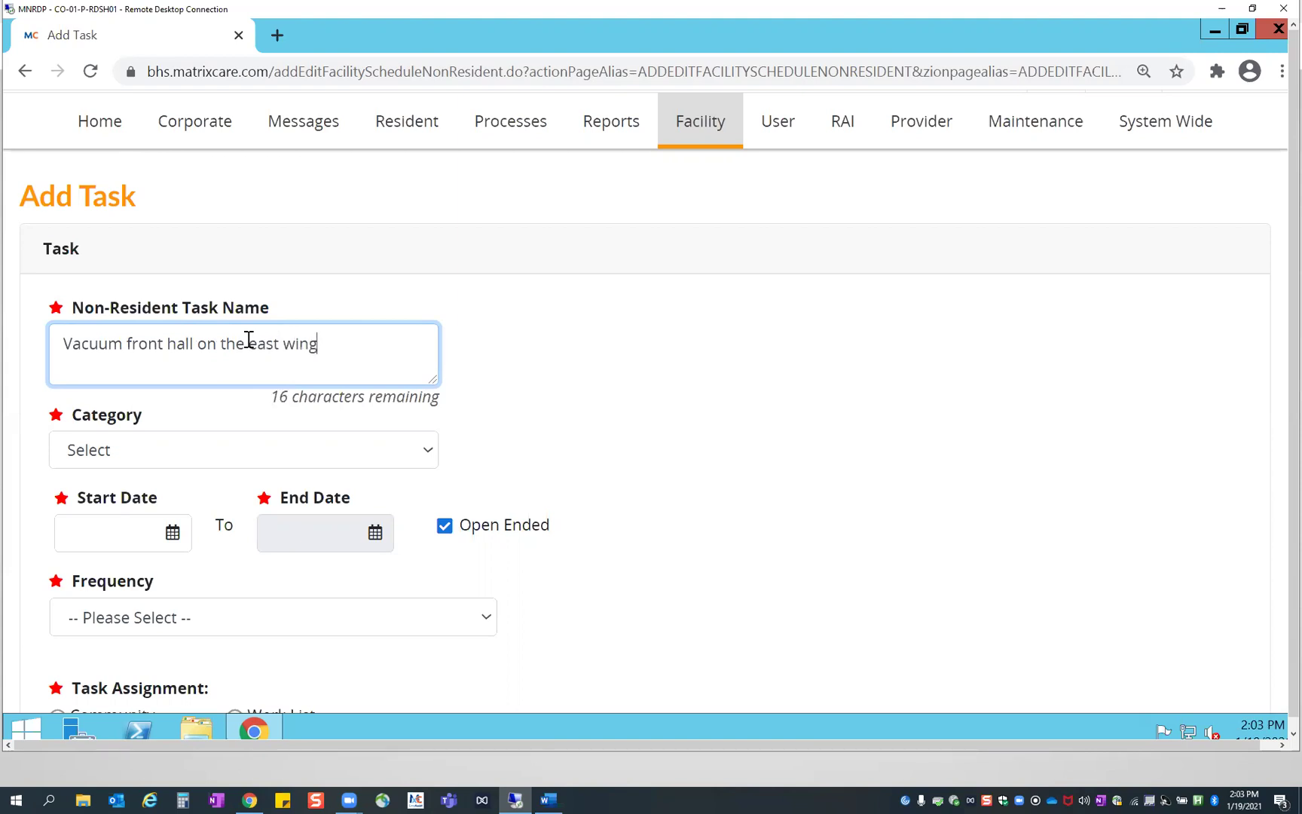
left_click(601, 394)
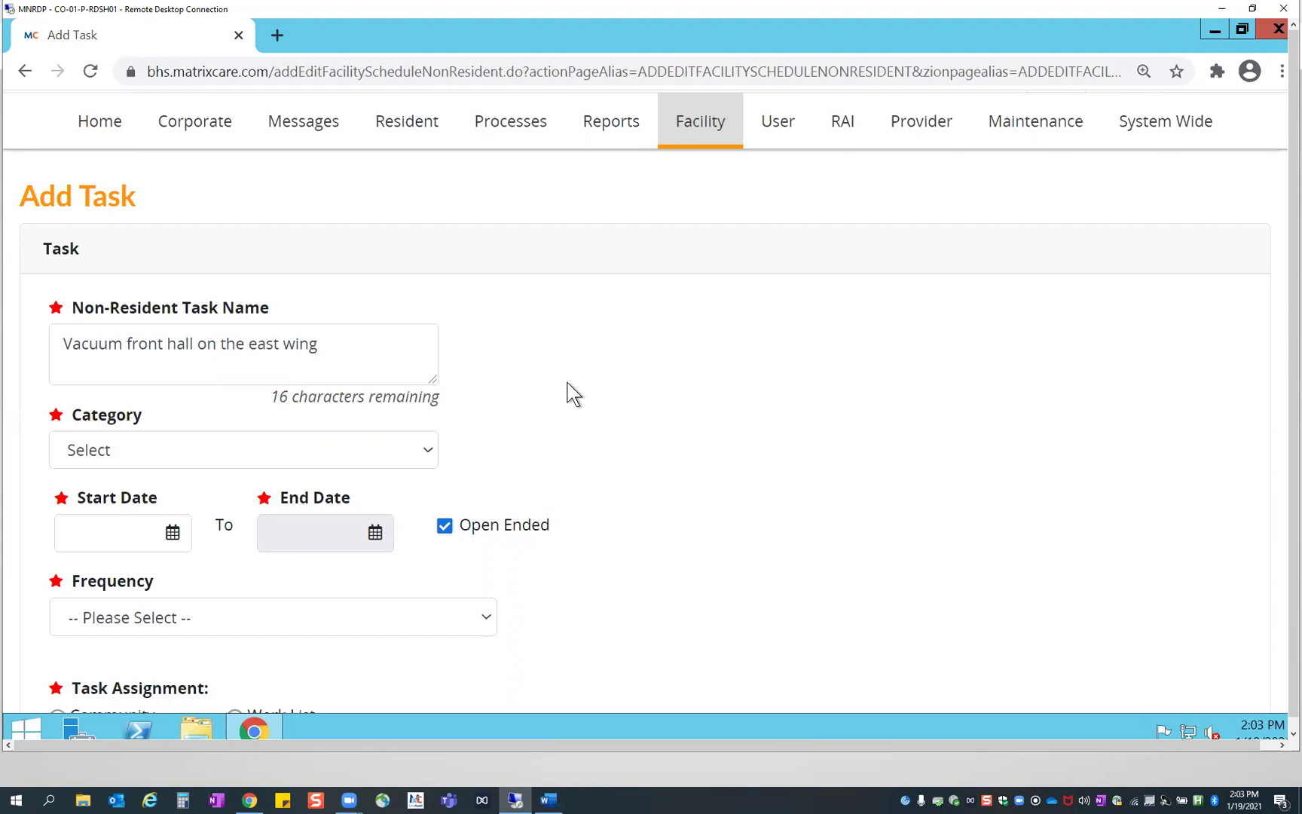
Set the task's category to Cleaning and its start date to 01/19/2021
left_click(434, 456)
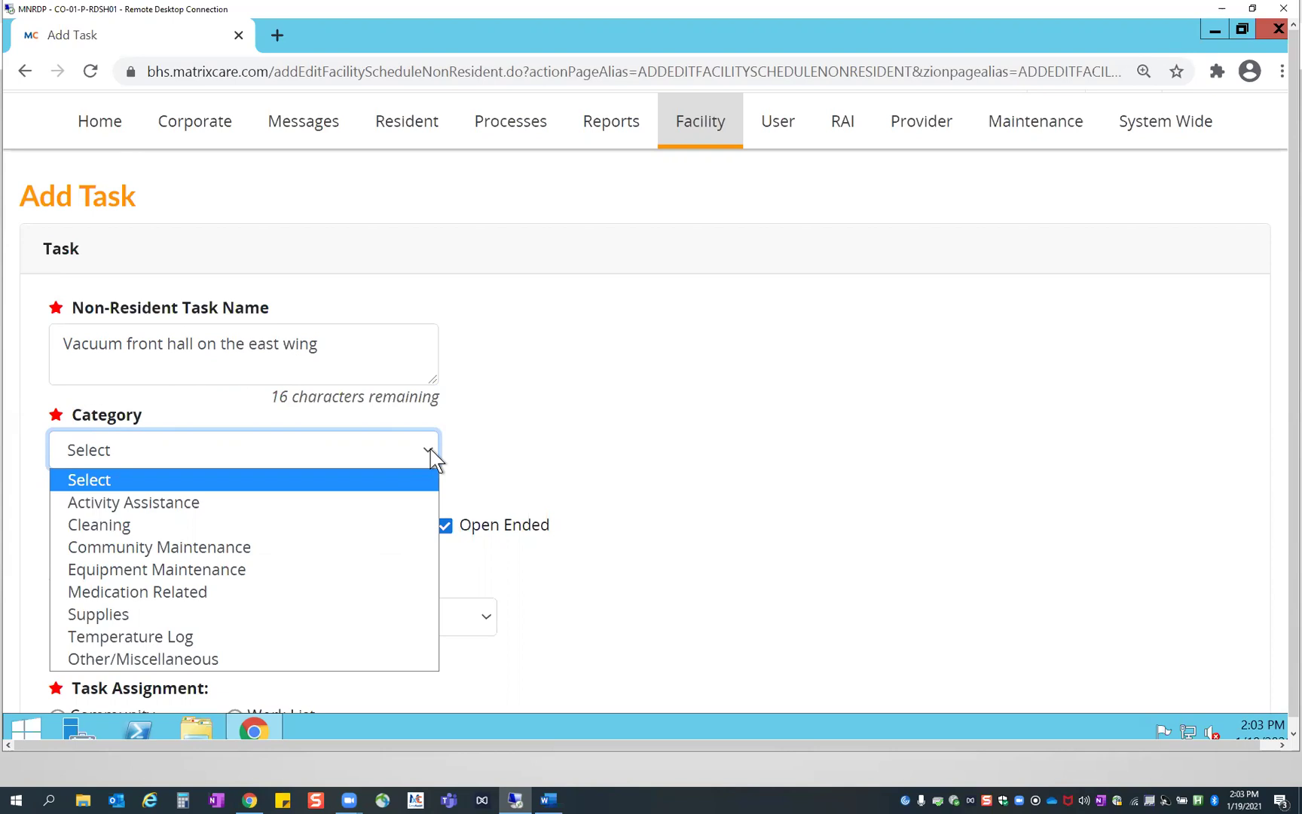
left_click(103, 527)
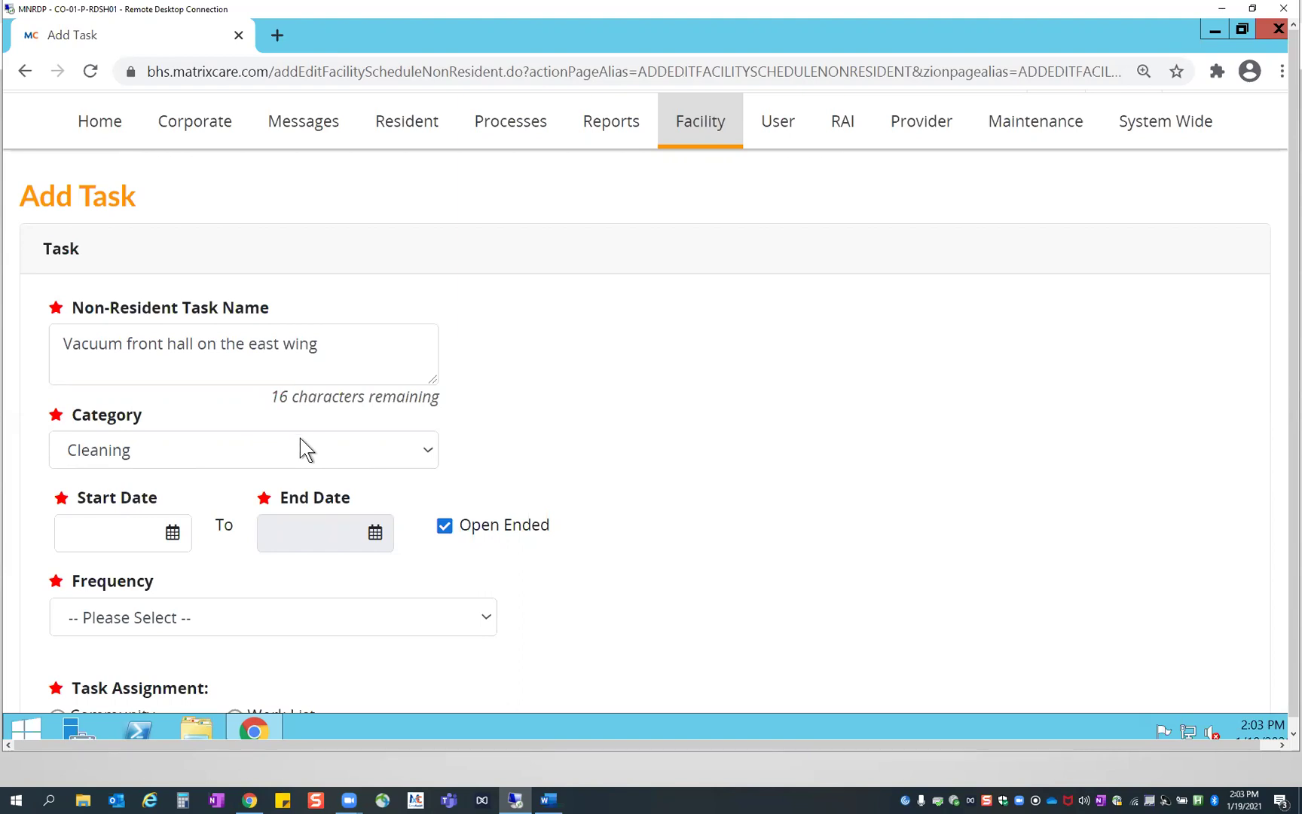
left_click(171, 532)
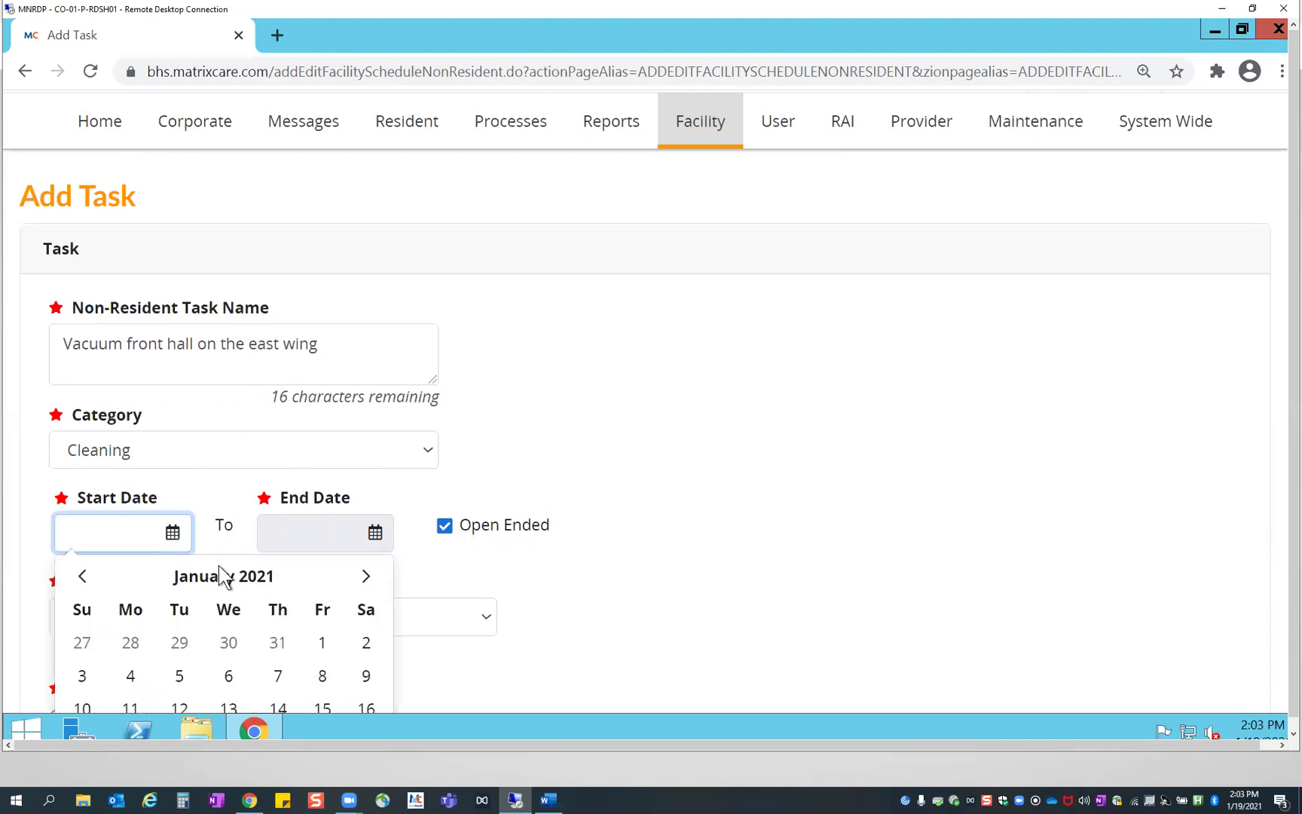
scroll(581, 639, "down", 1)
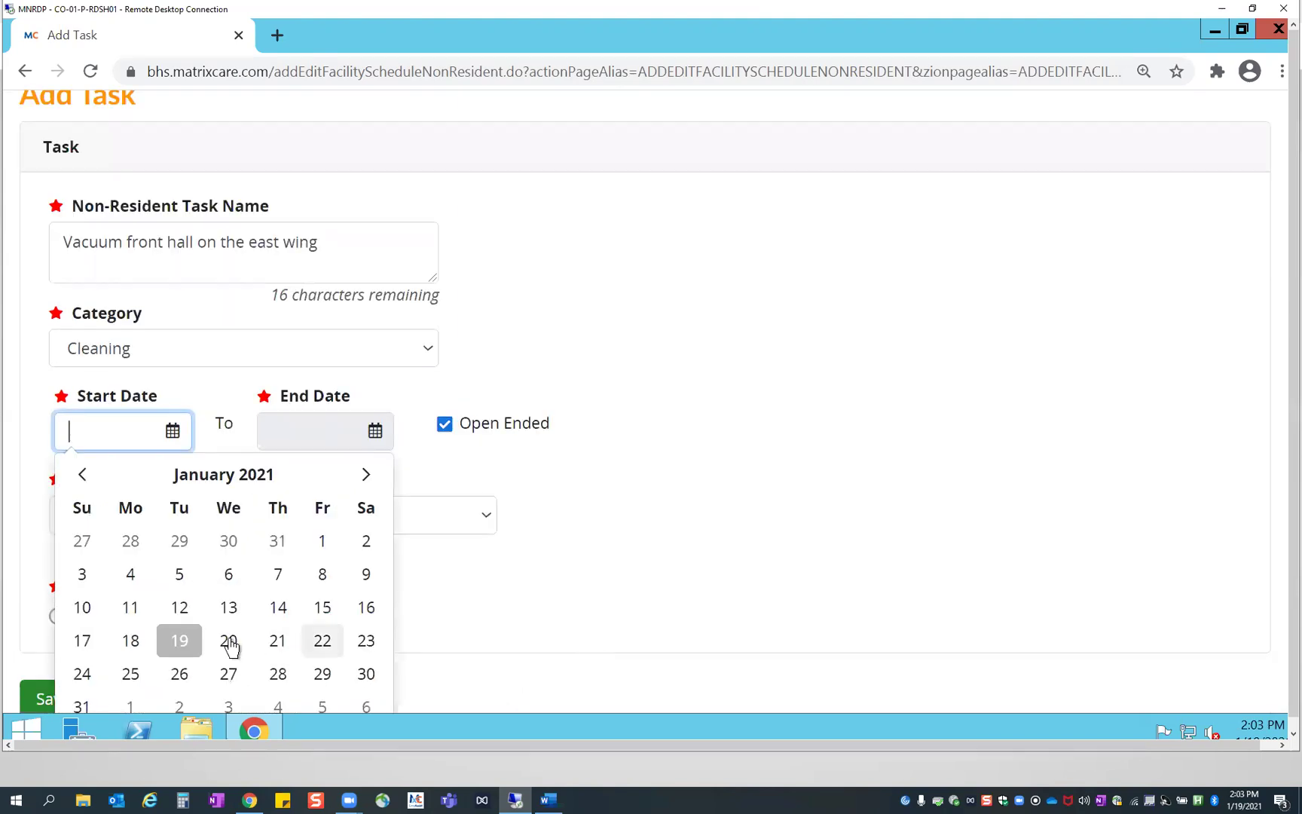
left_click(188, 646)
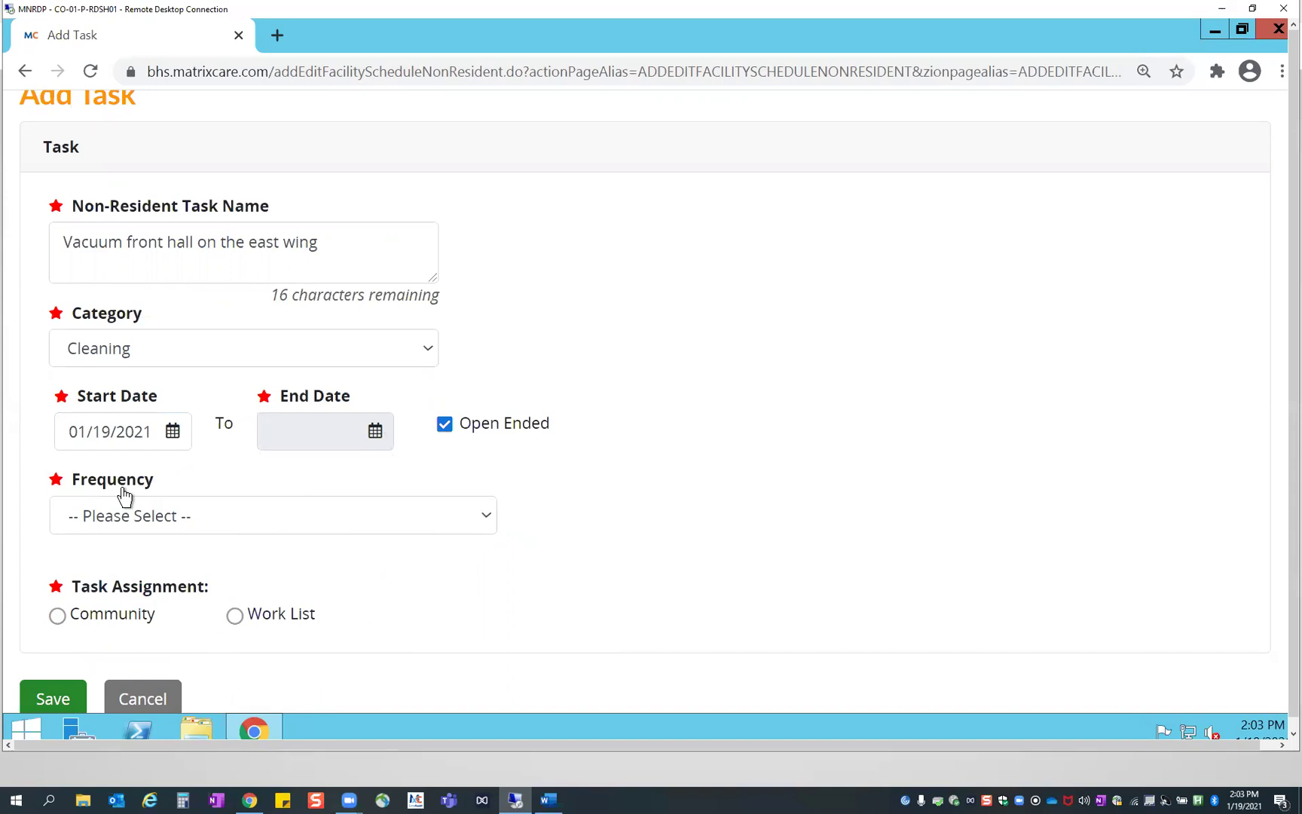
Set the task's frequency to QPM - Every Evening
left_click(492, 512)
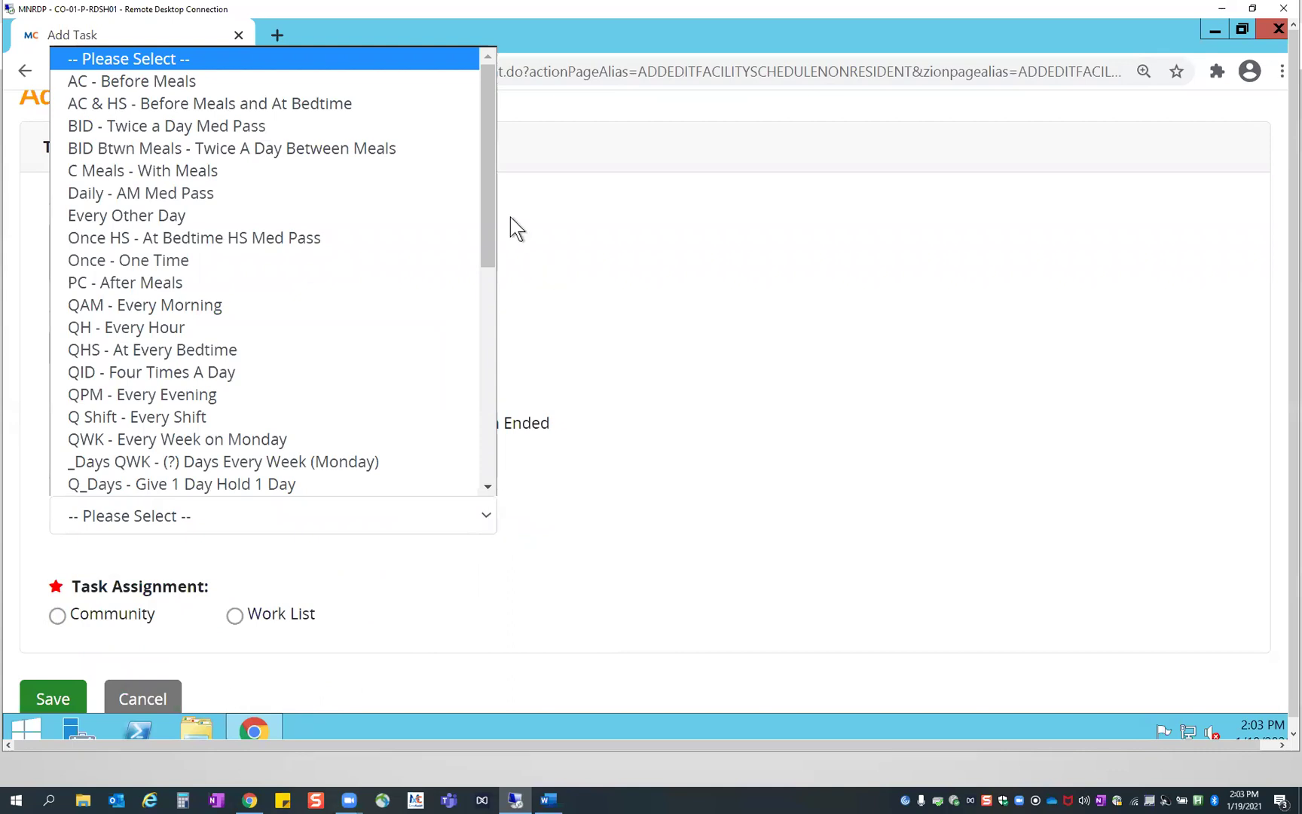
scroll(484, 99, "down", 1)
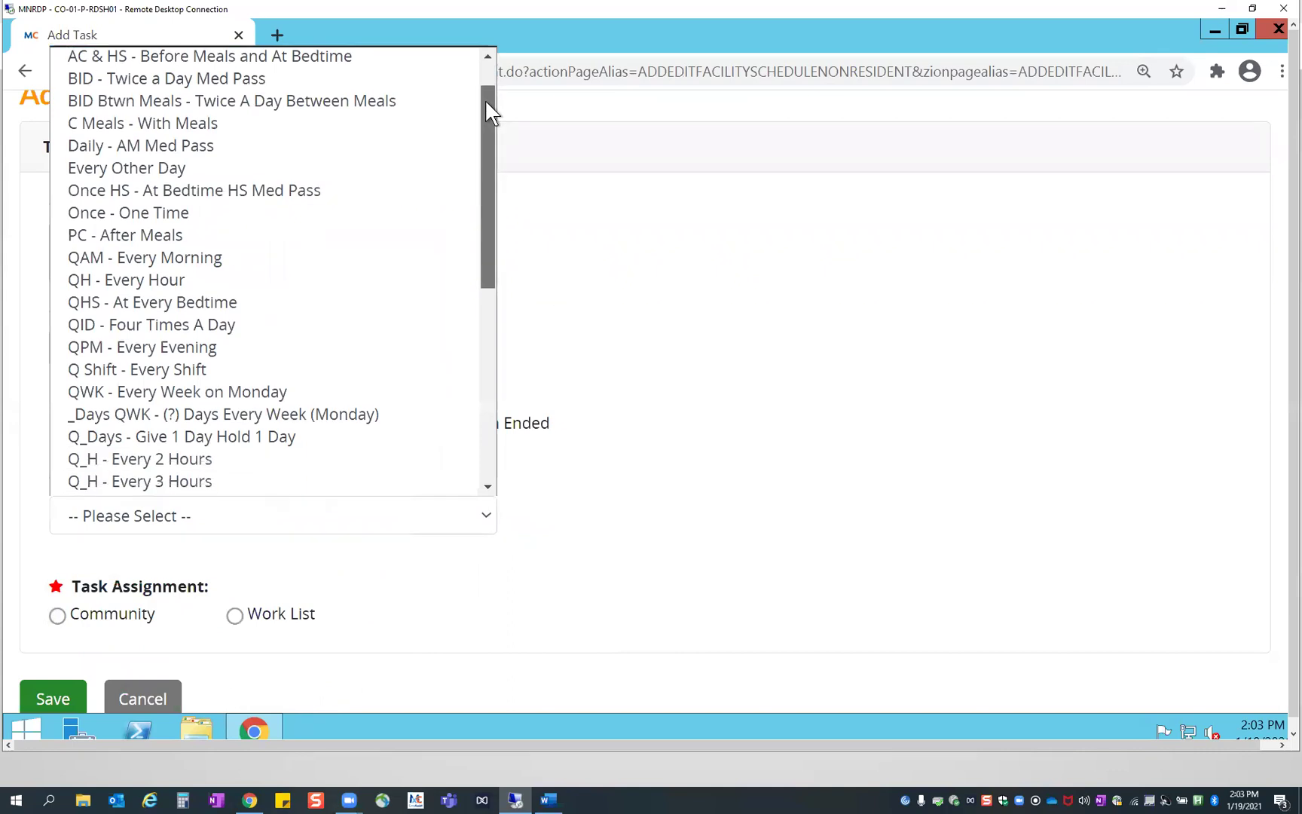
mouse_move(486, 102)
left_mouse_down()
mouse_move(492, 331)
mouse_move(491, 107)
left_mouse_up()
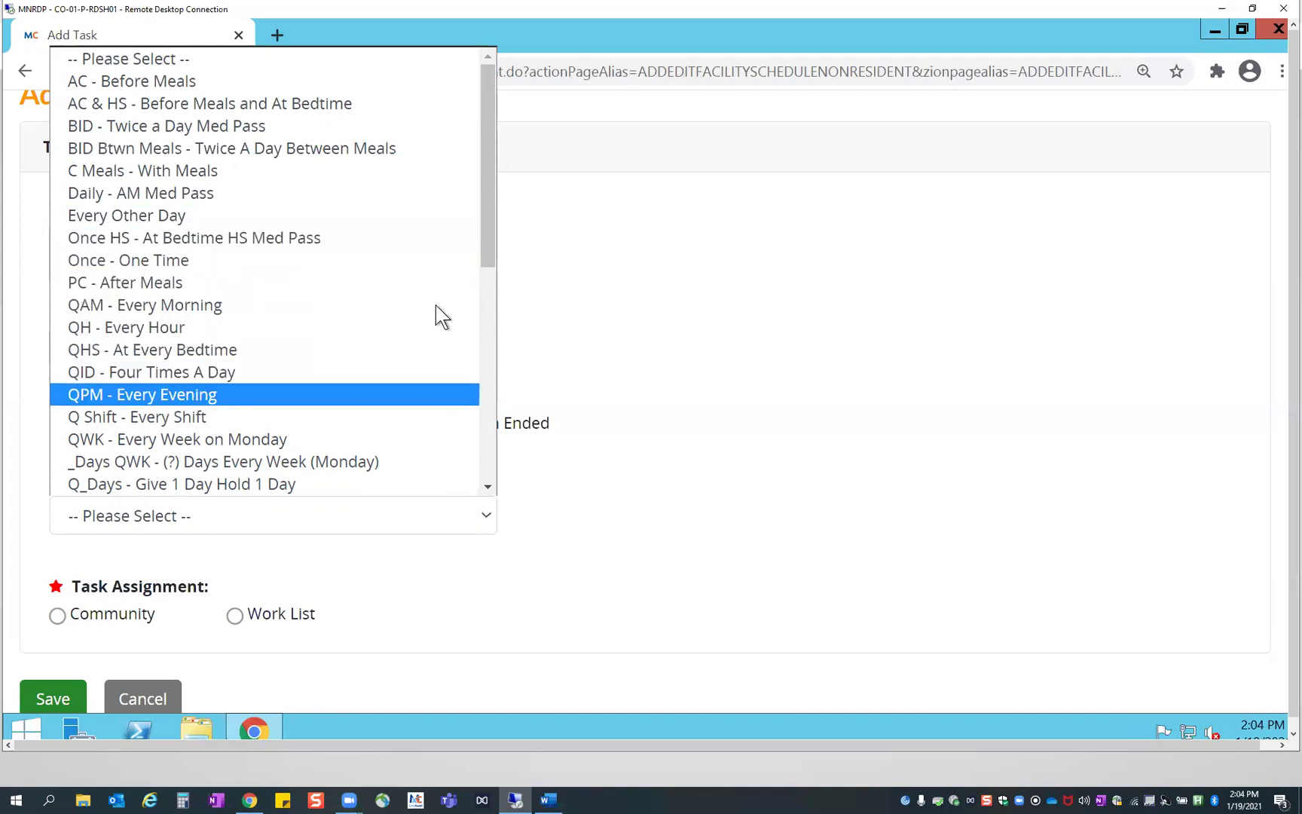
left_click_drag(483, 257, 488, 332)
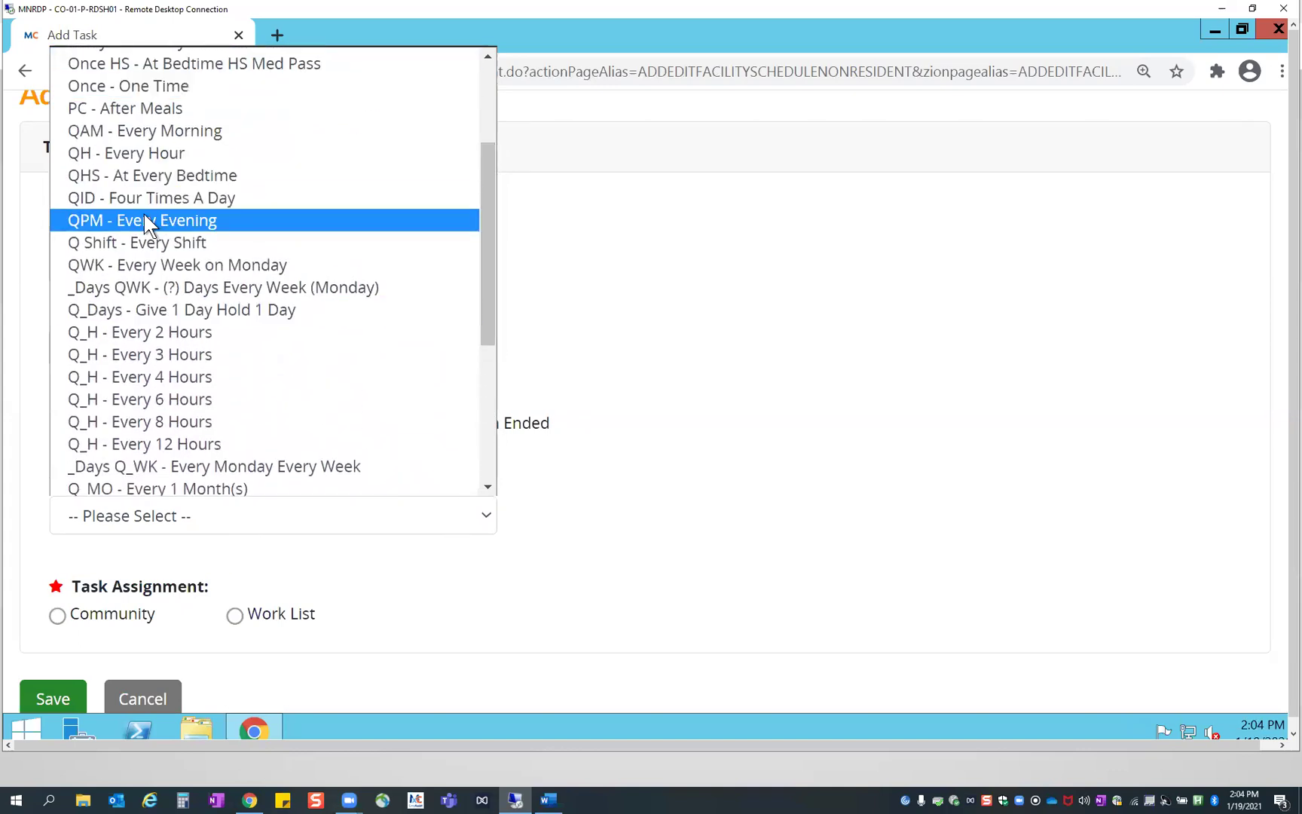
left_click(89, 220)
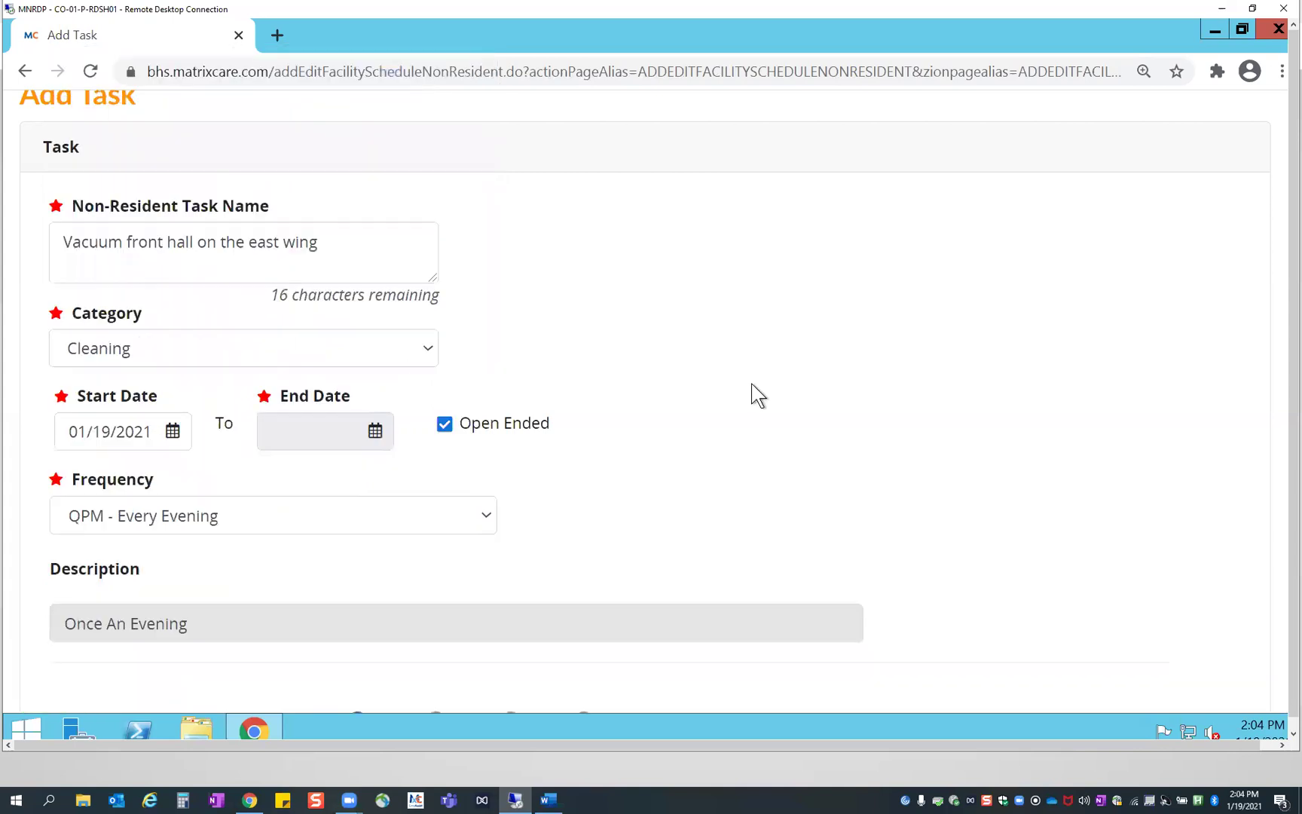
Schedule the task by shift instead of time and choose Shift 2
scroll(825, 294, "down", 4)
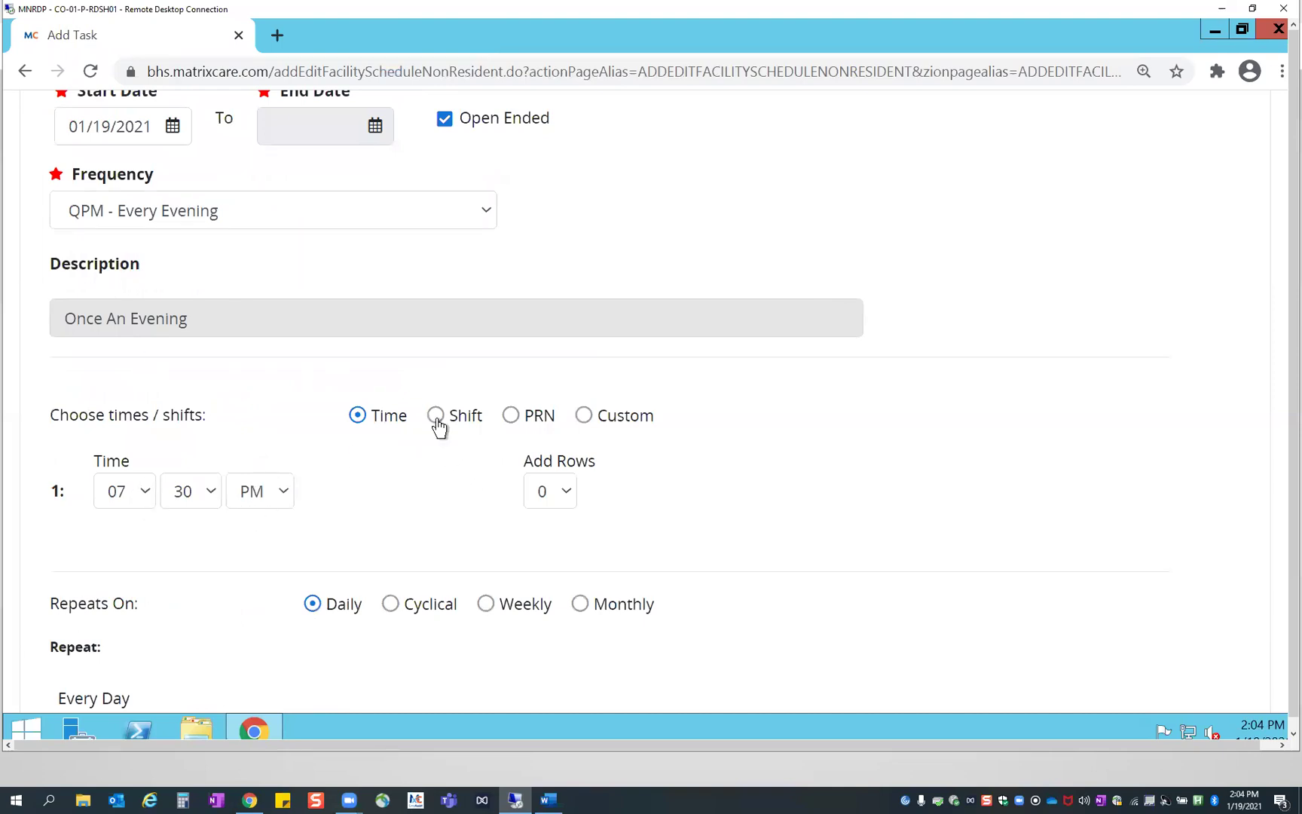
left_click(436, 417)
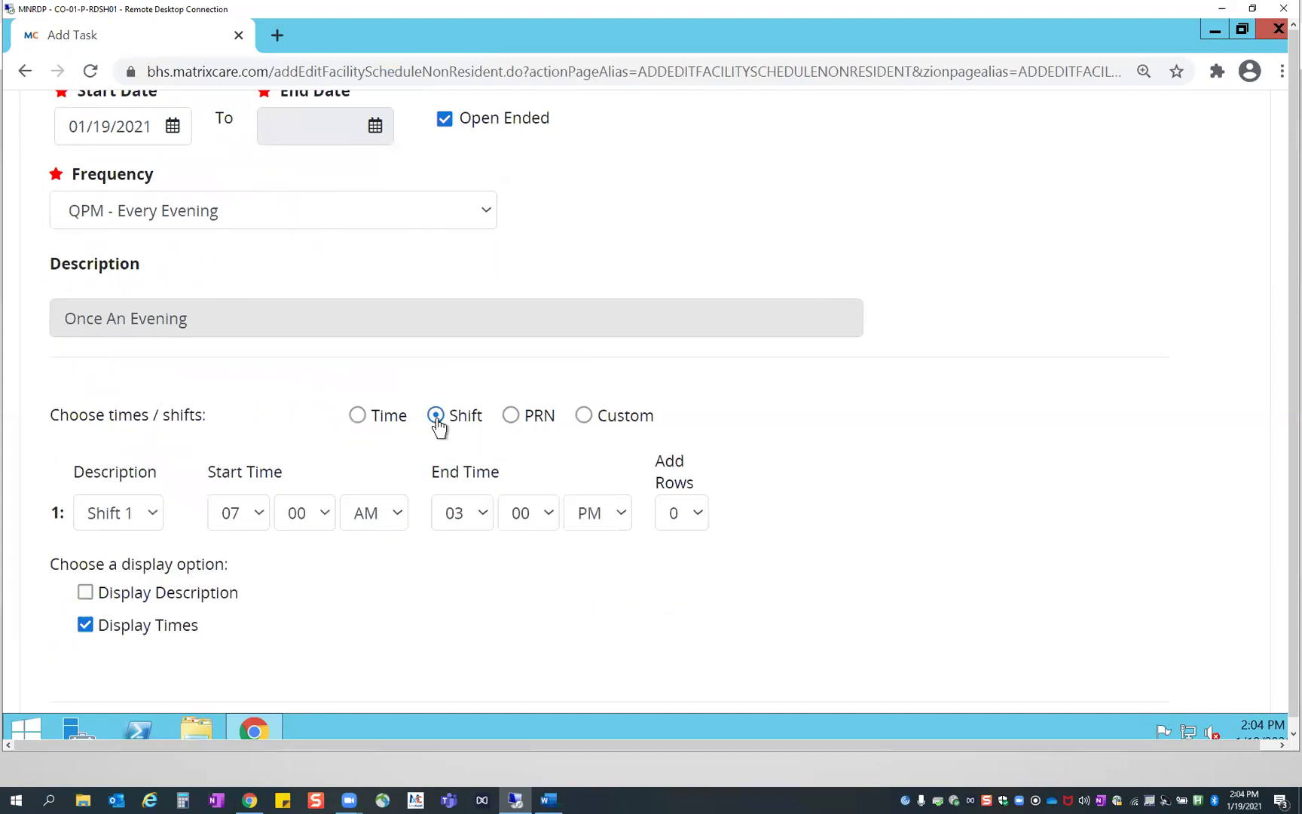
left_click(139, 519)
left_click(121, 565)
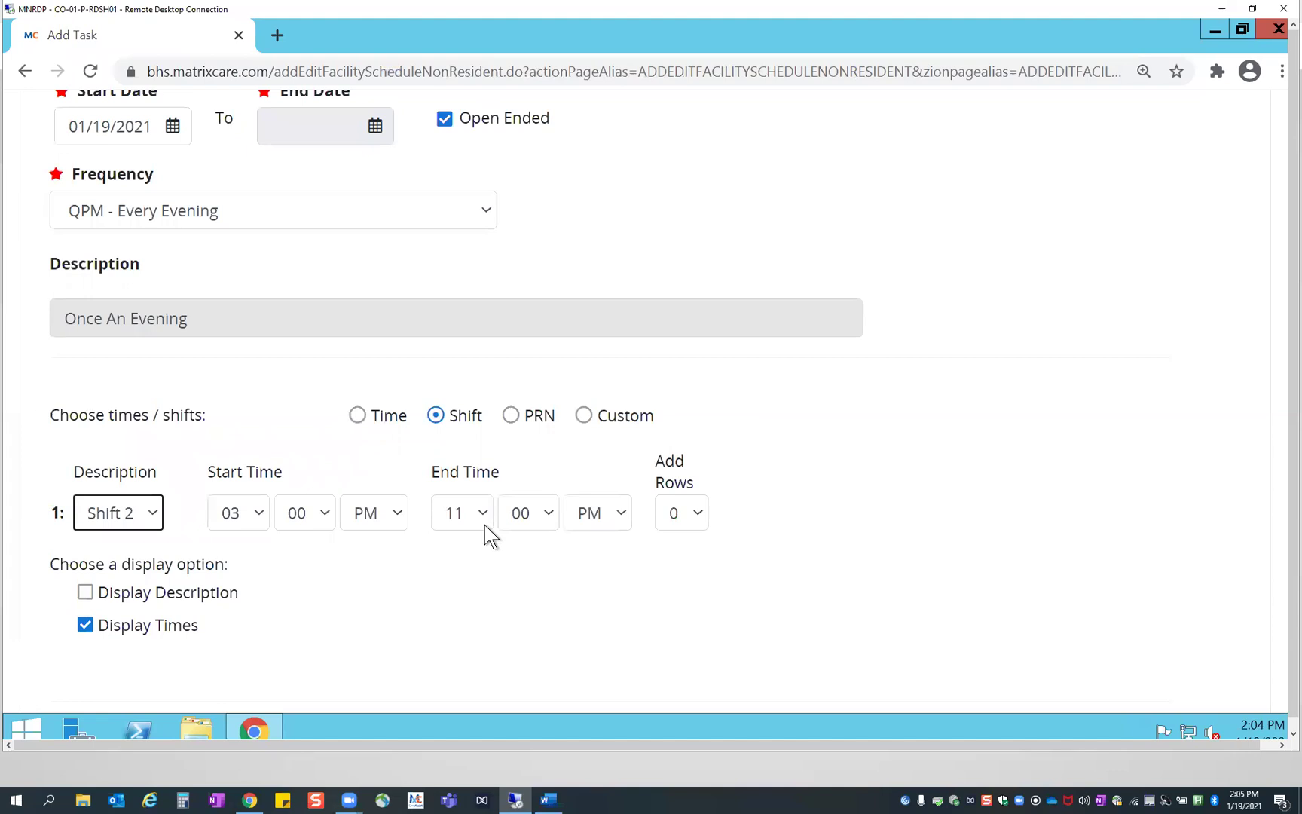
Schedule the task by time instead of shift and set its time to 03:30 PM
left_click(592, 468)
left_click(359, 419)
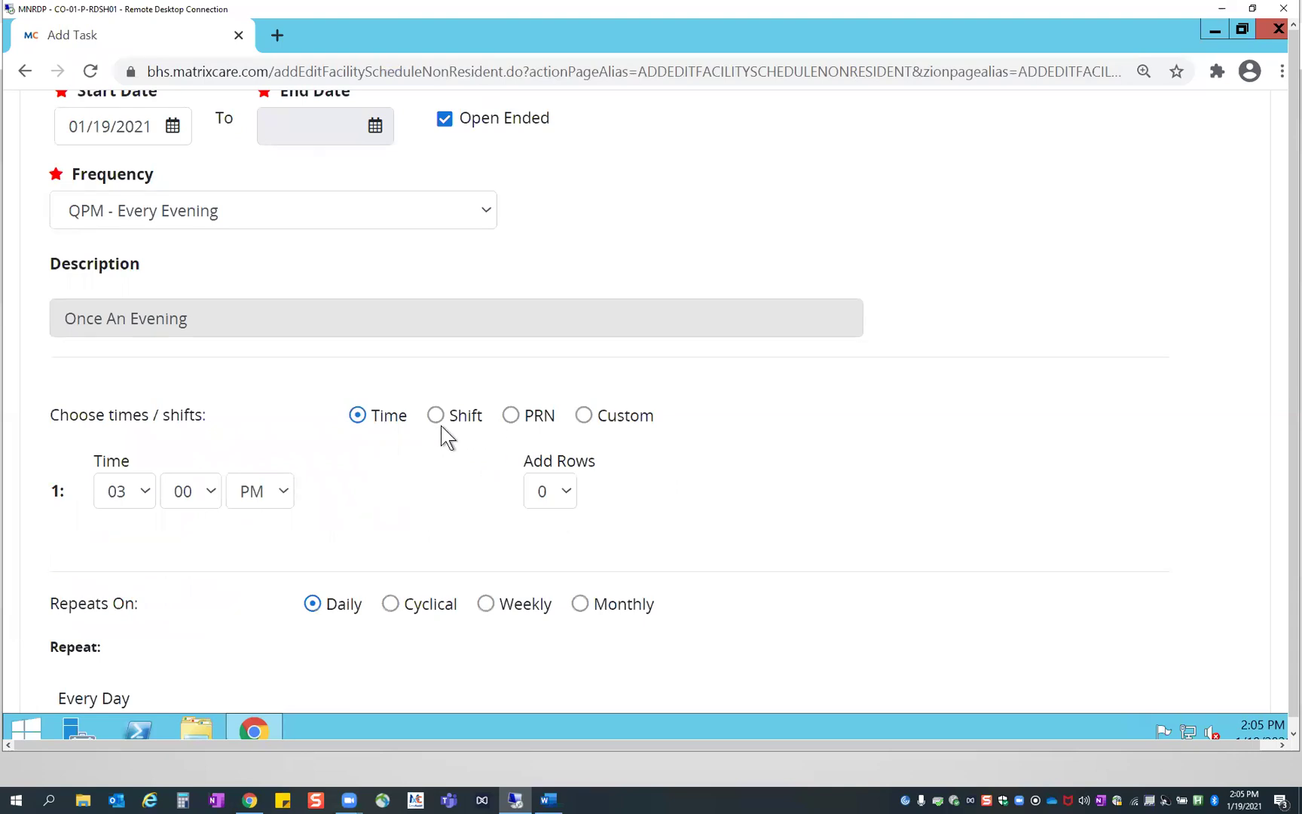
left_click(194, 506)
left_click(189, 565)
scroll(816, 526, "down", 2)
scroll(814, 526, "up", 6)
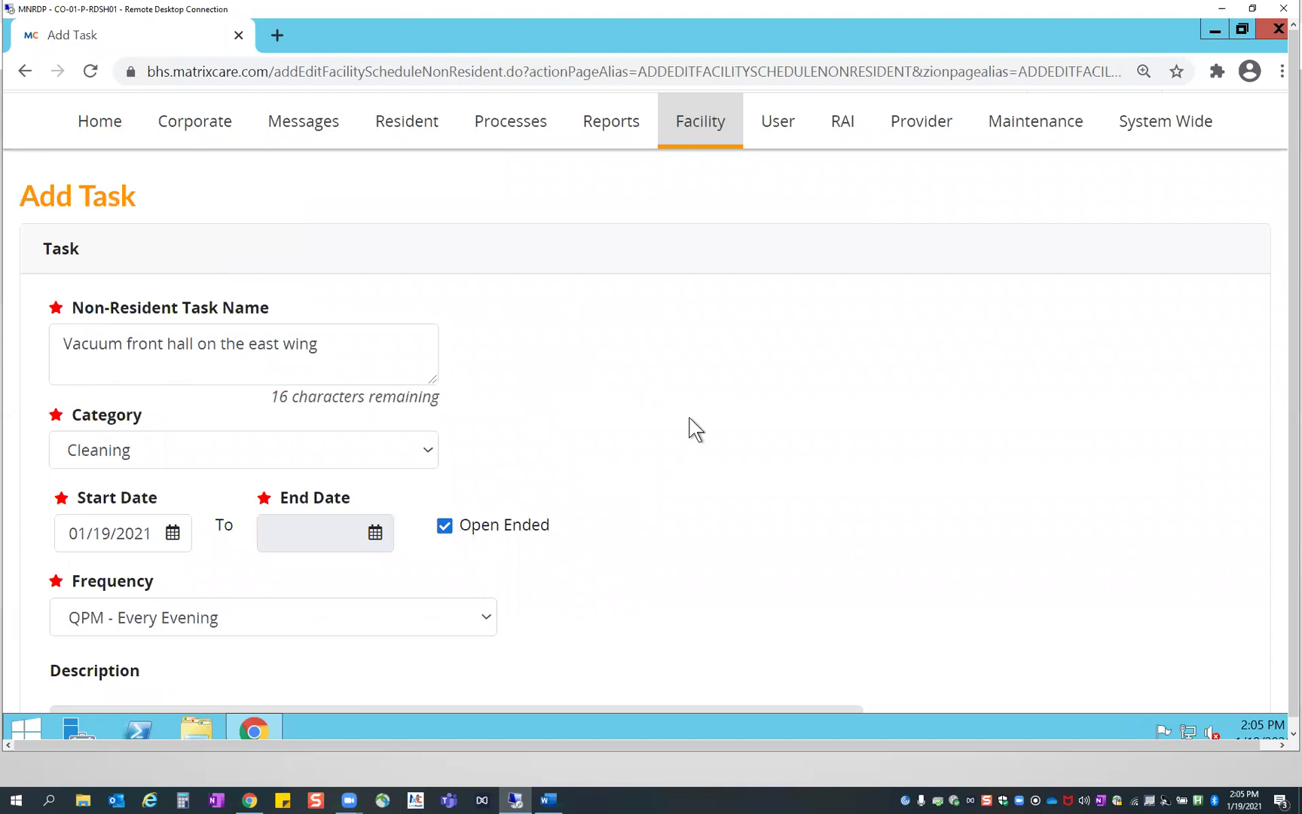
Assign the task to the Community with a separate task created for each selected care setting
scroll(702, 433, "down", 10)
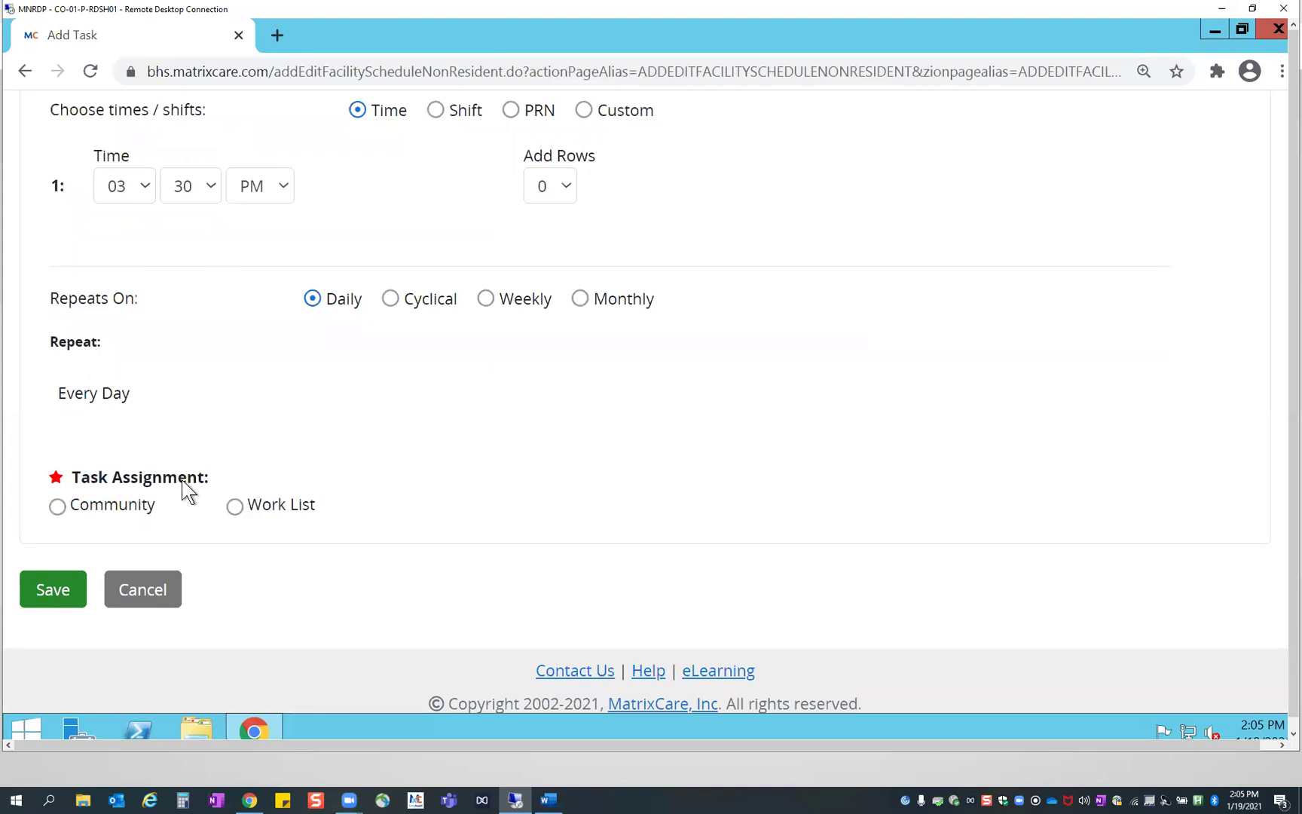
left_click(82, 506)
scroll(505, 478, "down", 1)
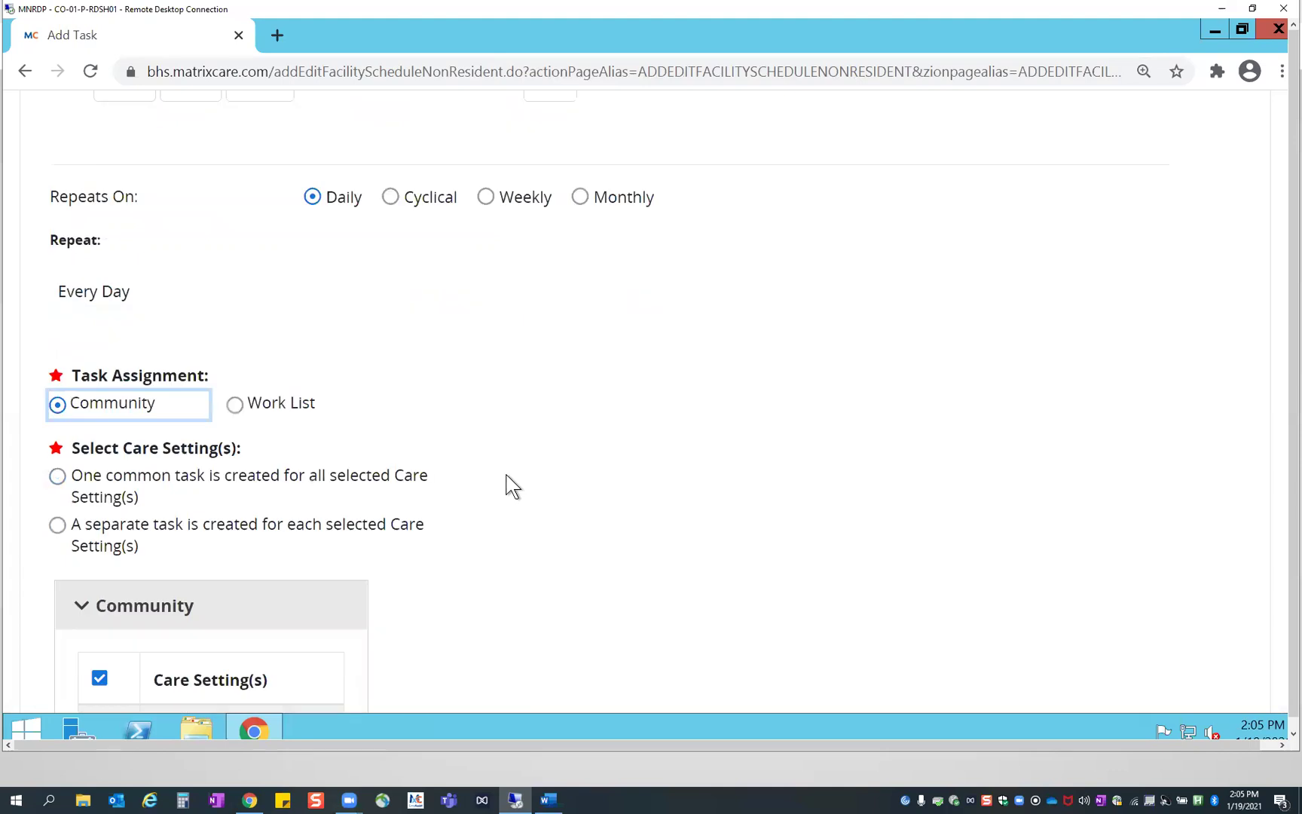
scroll(512, 482, "down", 1)
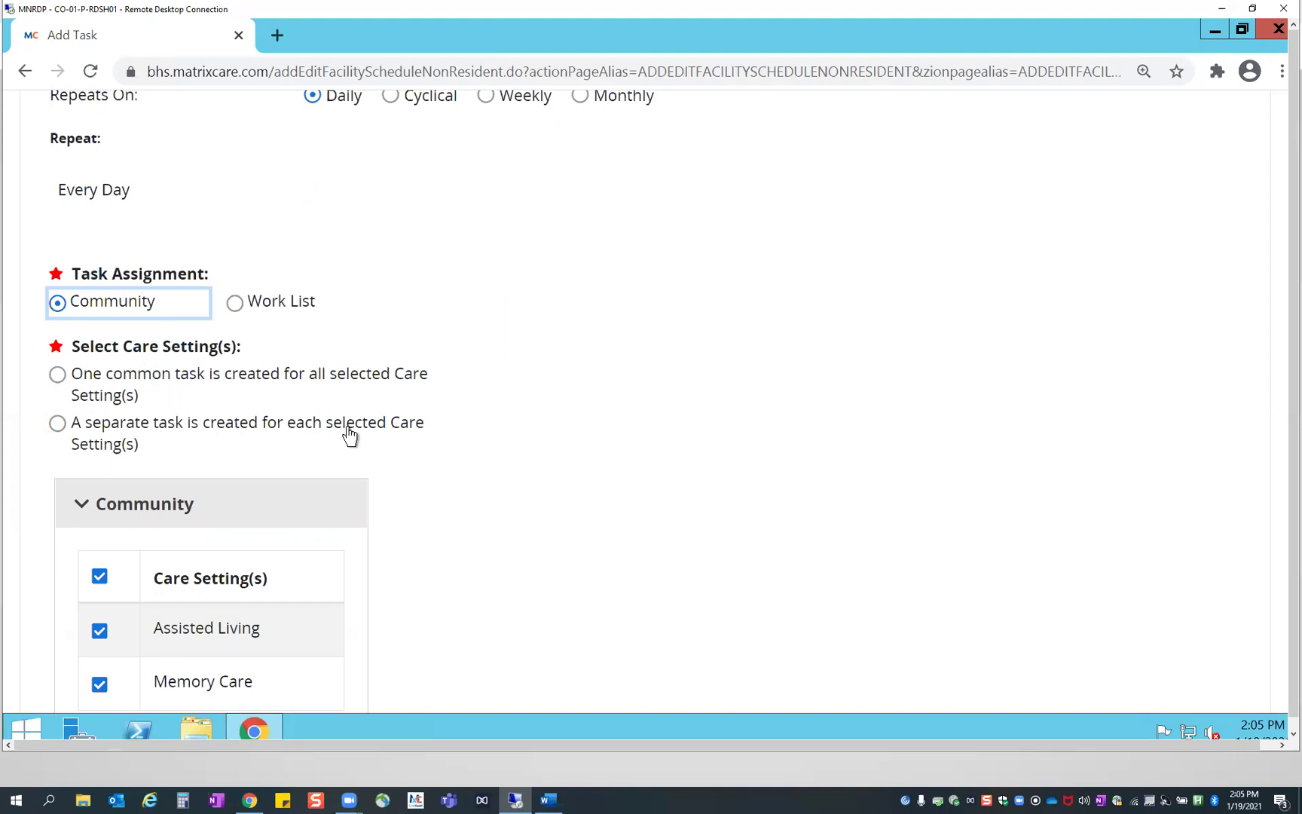
left_click(83, 427)
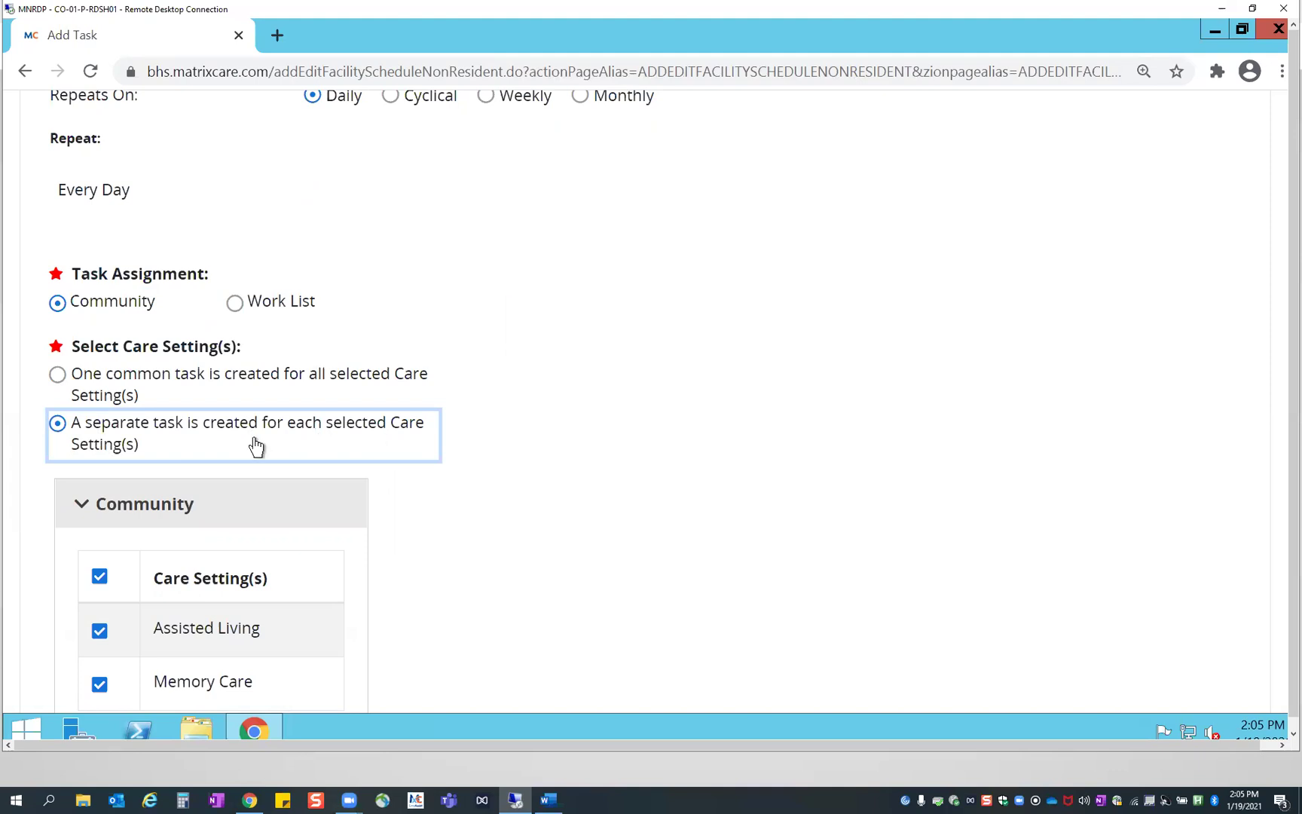
left_click(482, 379)
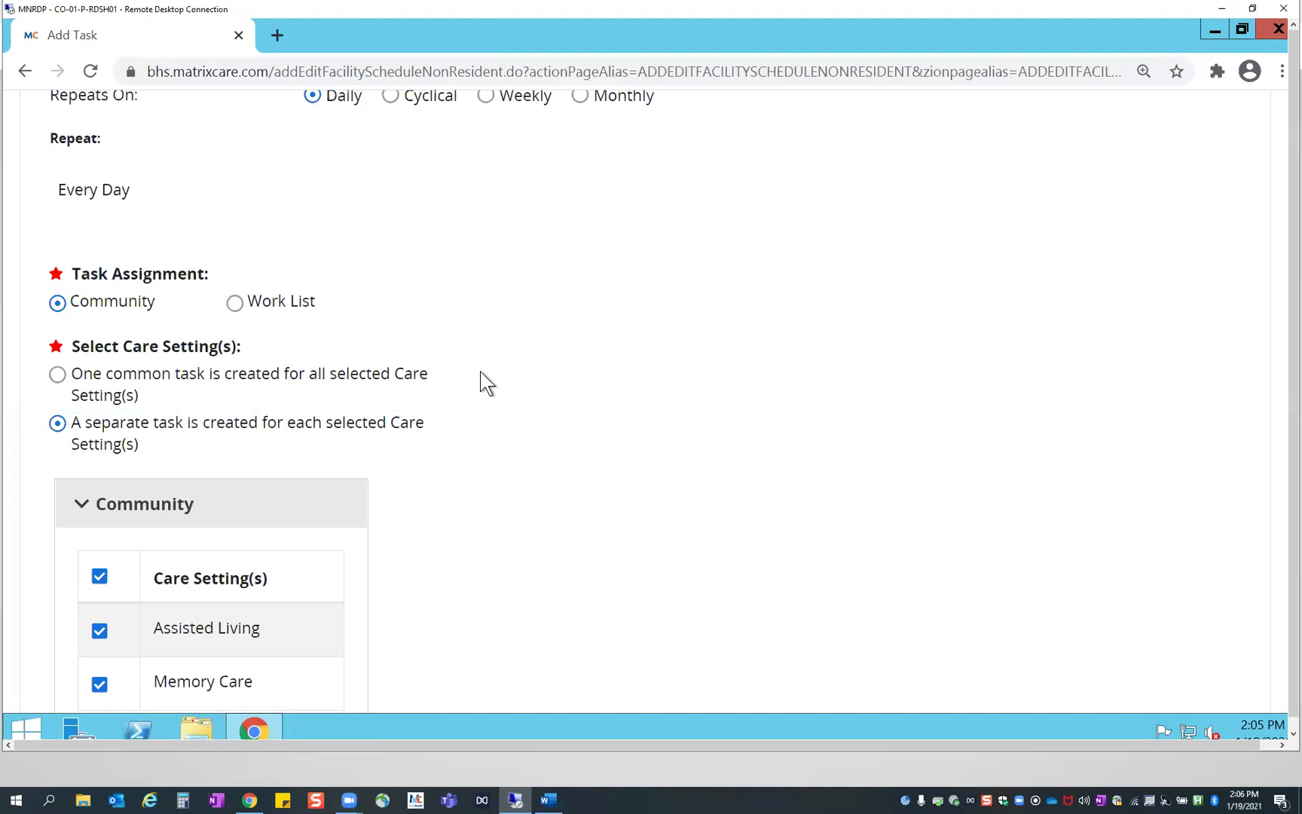
Switch the care setting option to one common task for all selected care settings
scroll(486, 383, "down", 3)
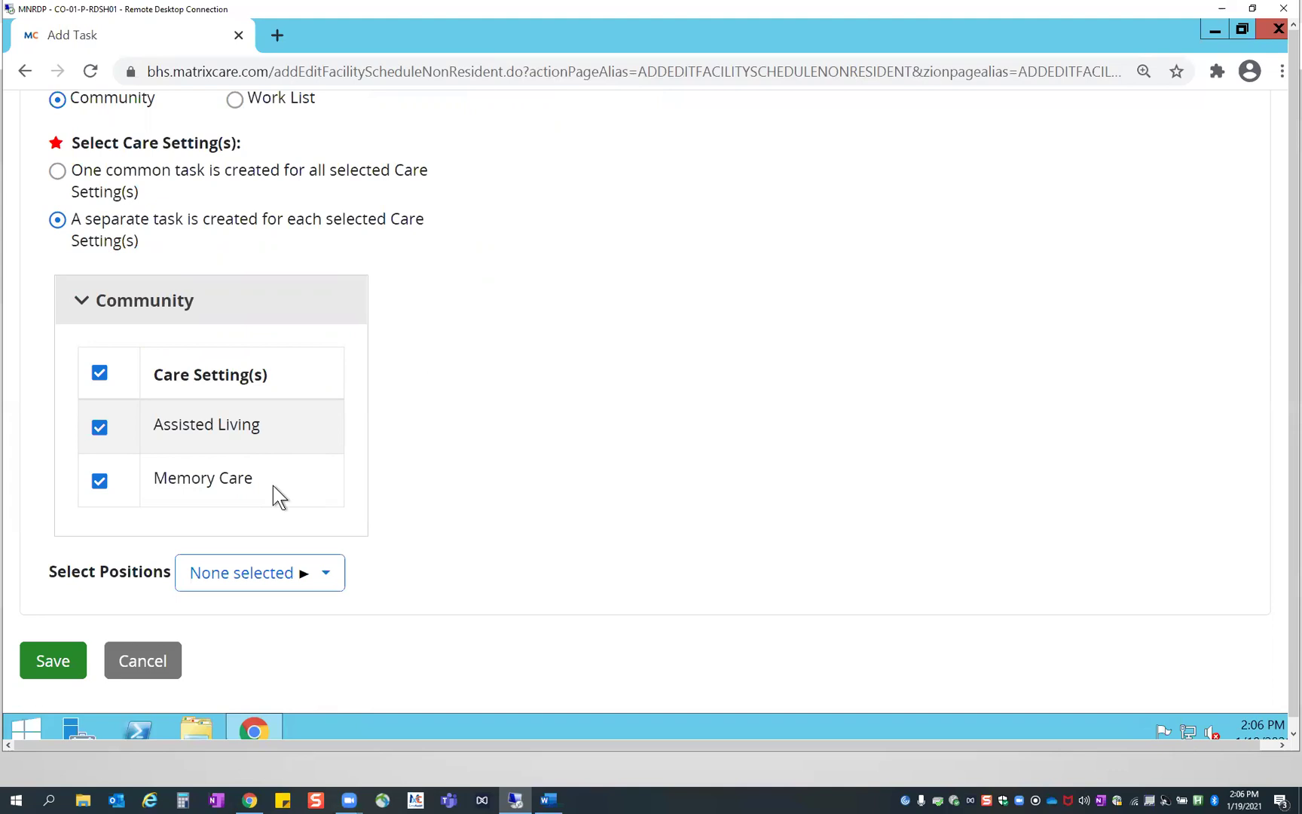
left_click(57, 171)
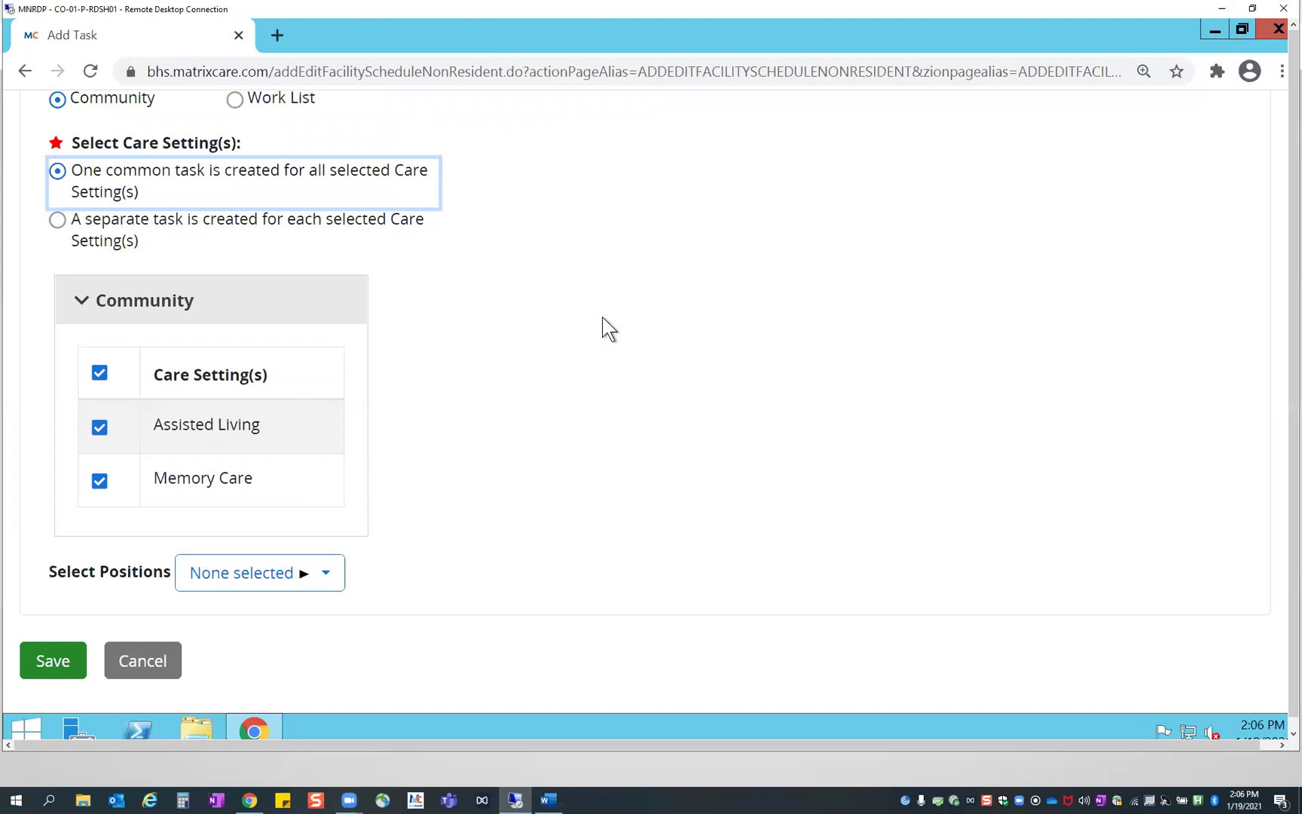
scroll(603, 316, "up", 1)
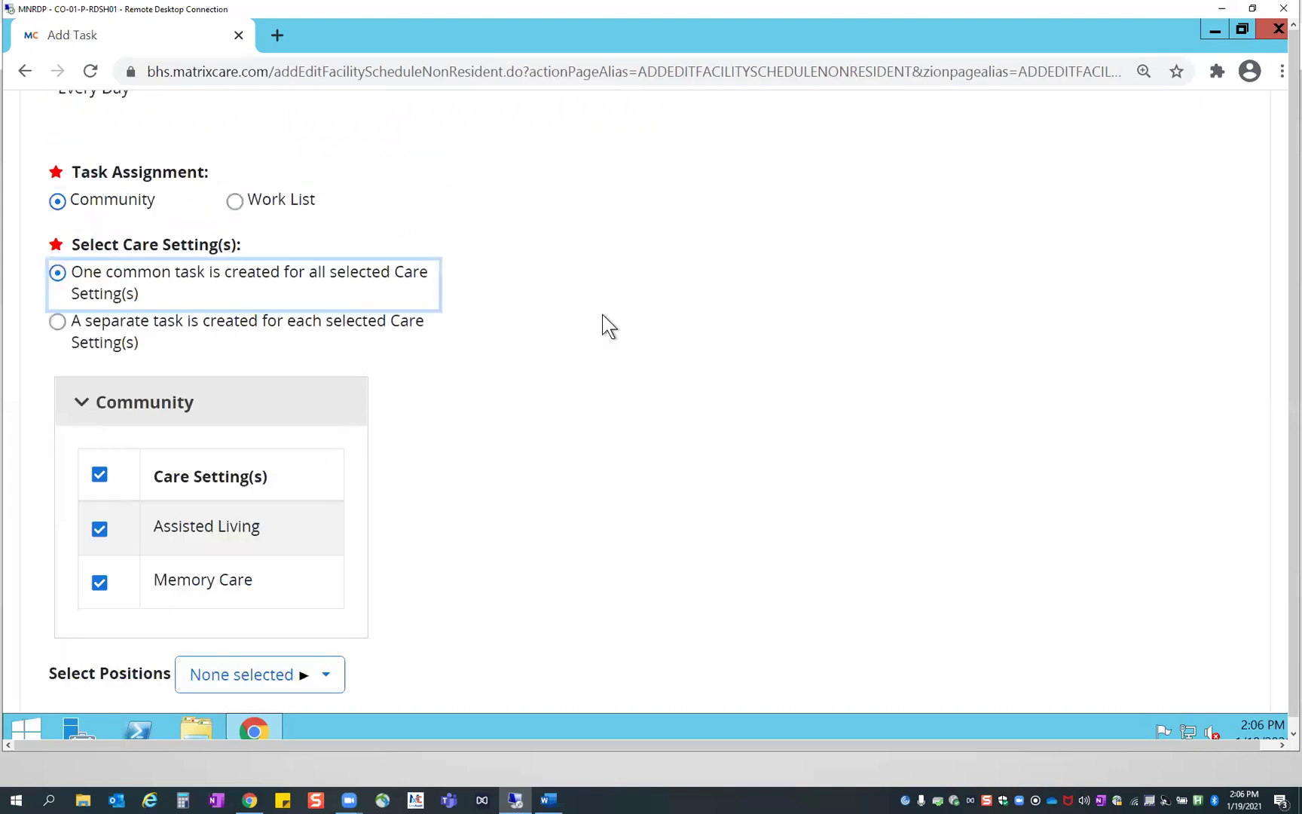
Assign the task by Work List instead of Community and select only the East Hall work list
left_click(248, 198)
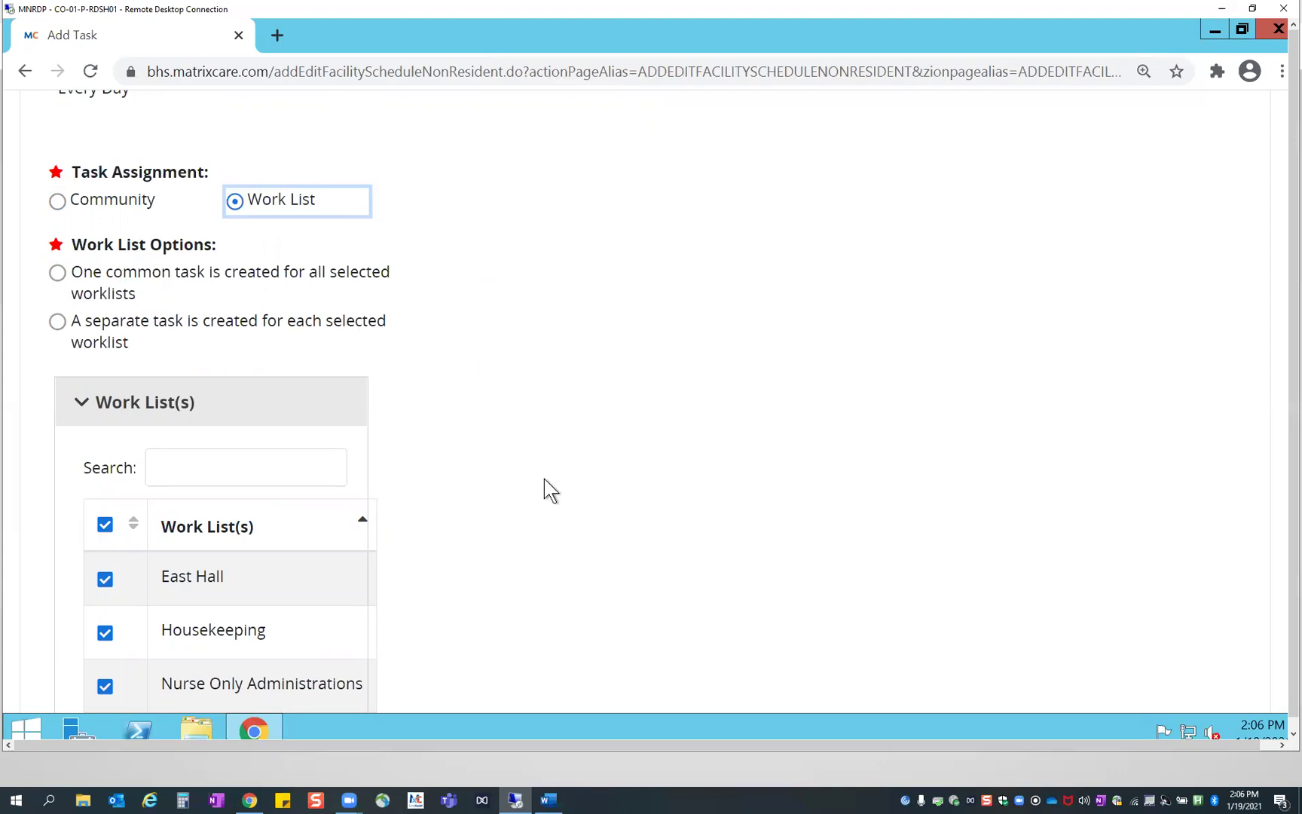
scroll(550, 513, "down", 1)
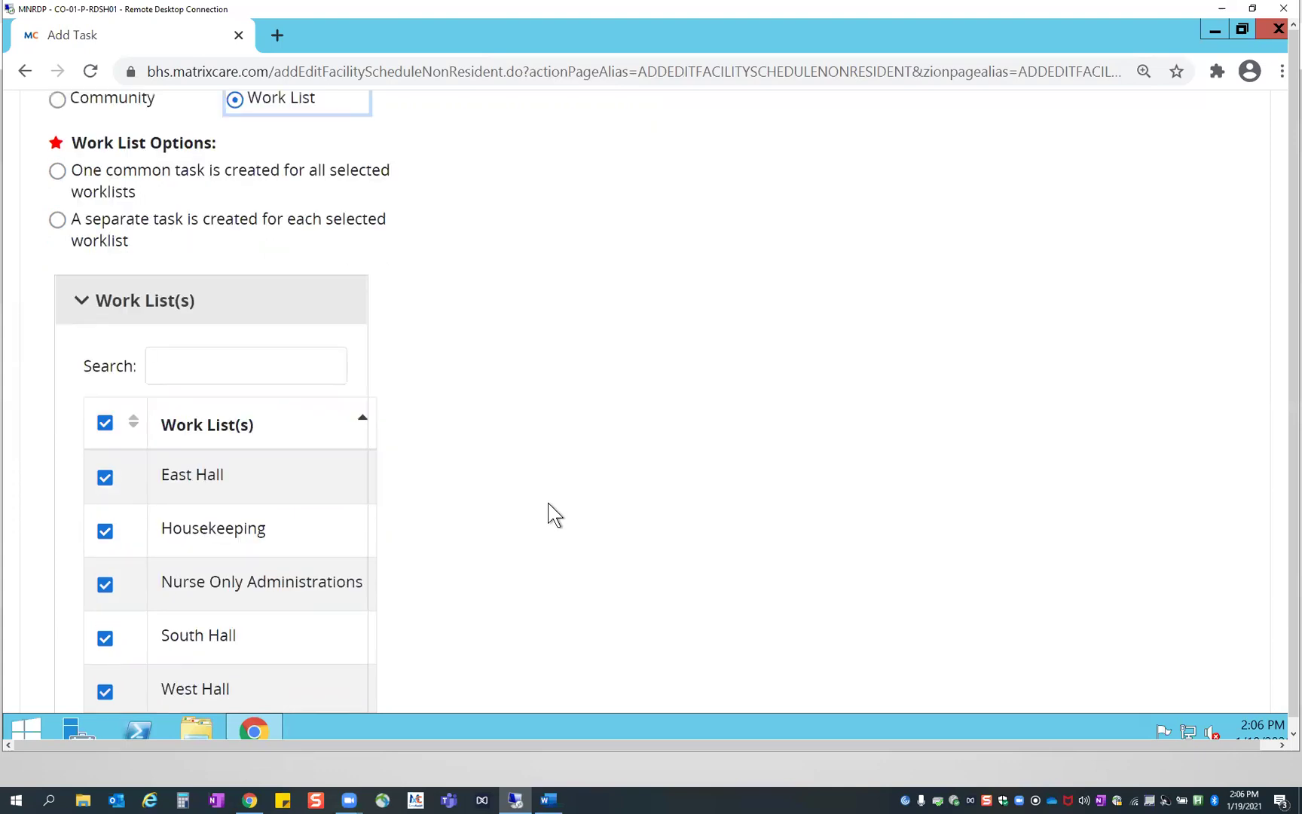
scroll(536, 558, "down", 1)
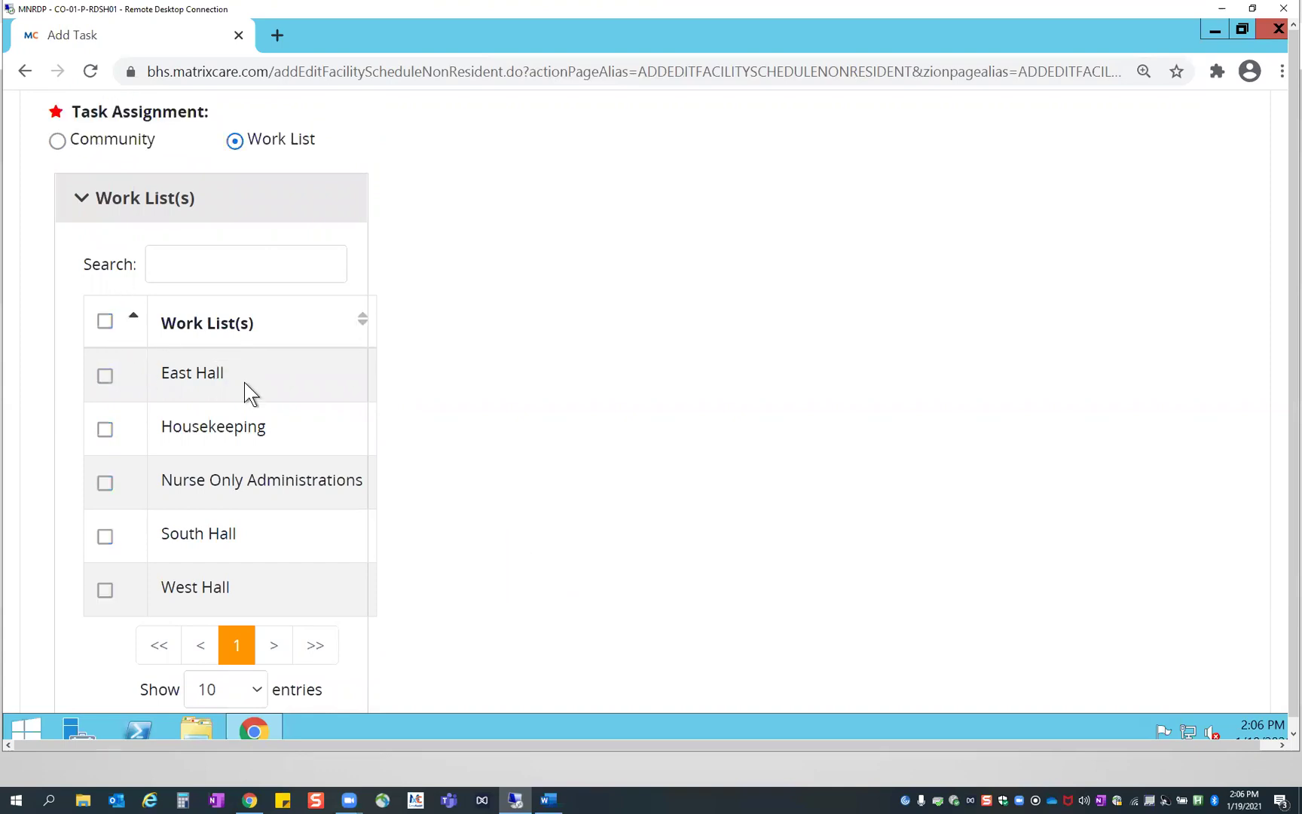
left_click(106, 377)
left_click(273, 373)
left_click(105, 376)
scroll(522, 474, "up", 3)
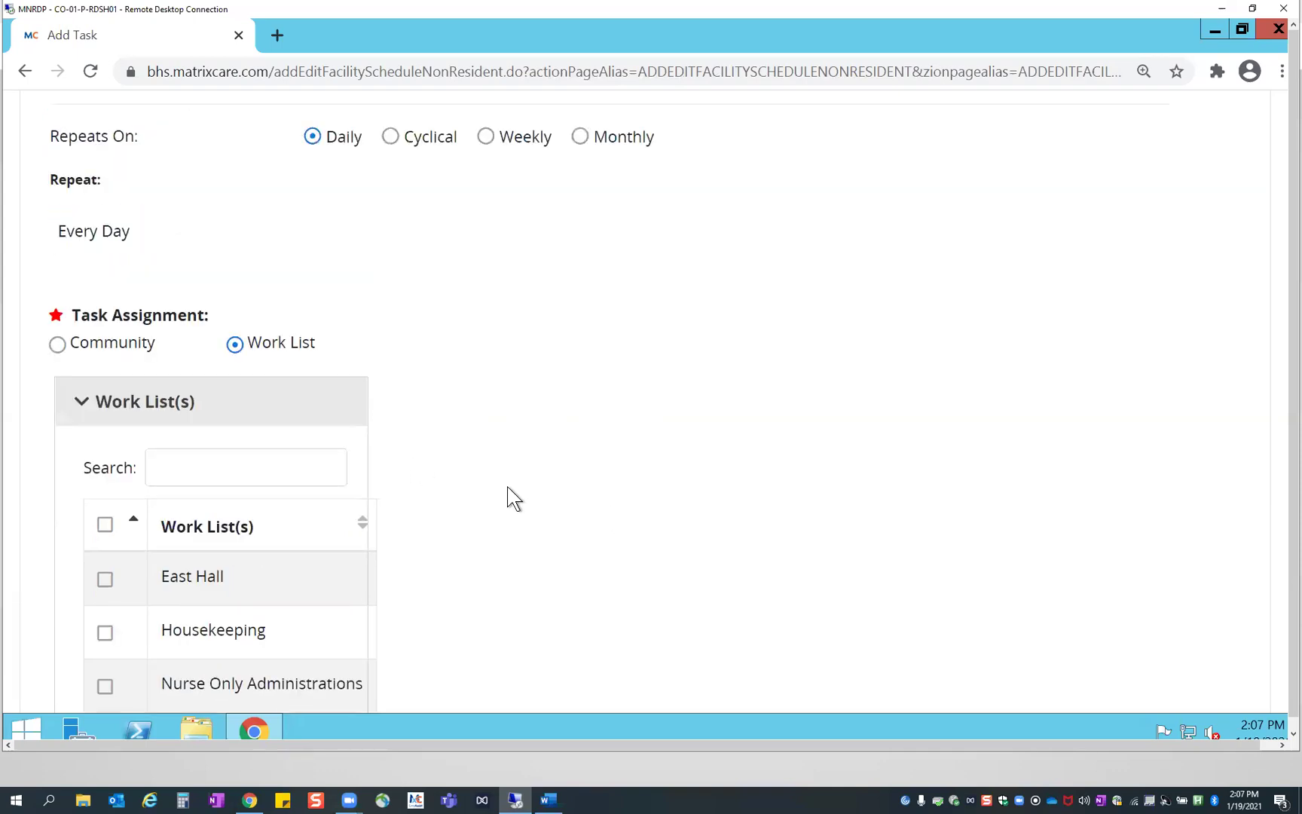
left_click(105, 577)
scroll(518, 564, "down", 2)
scroll(525, 566, "down", 5)
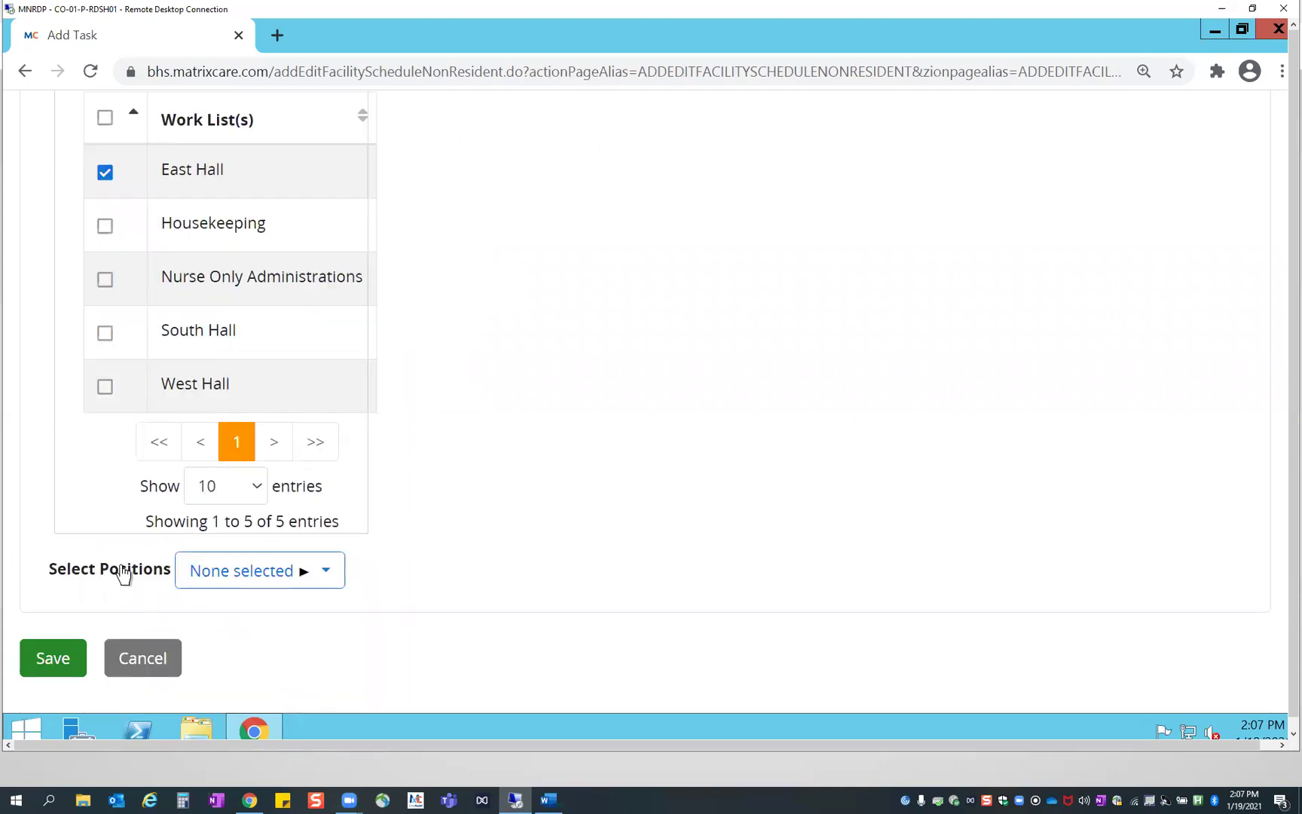
Try RESIDENT ASSISTANT as the task's position and clear that selection again
left_click(278, 579)
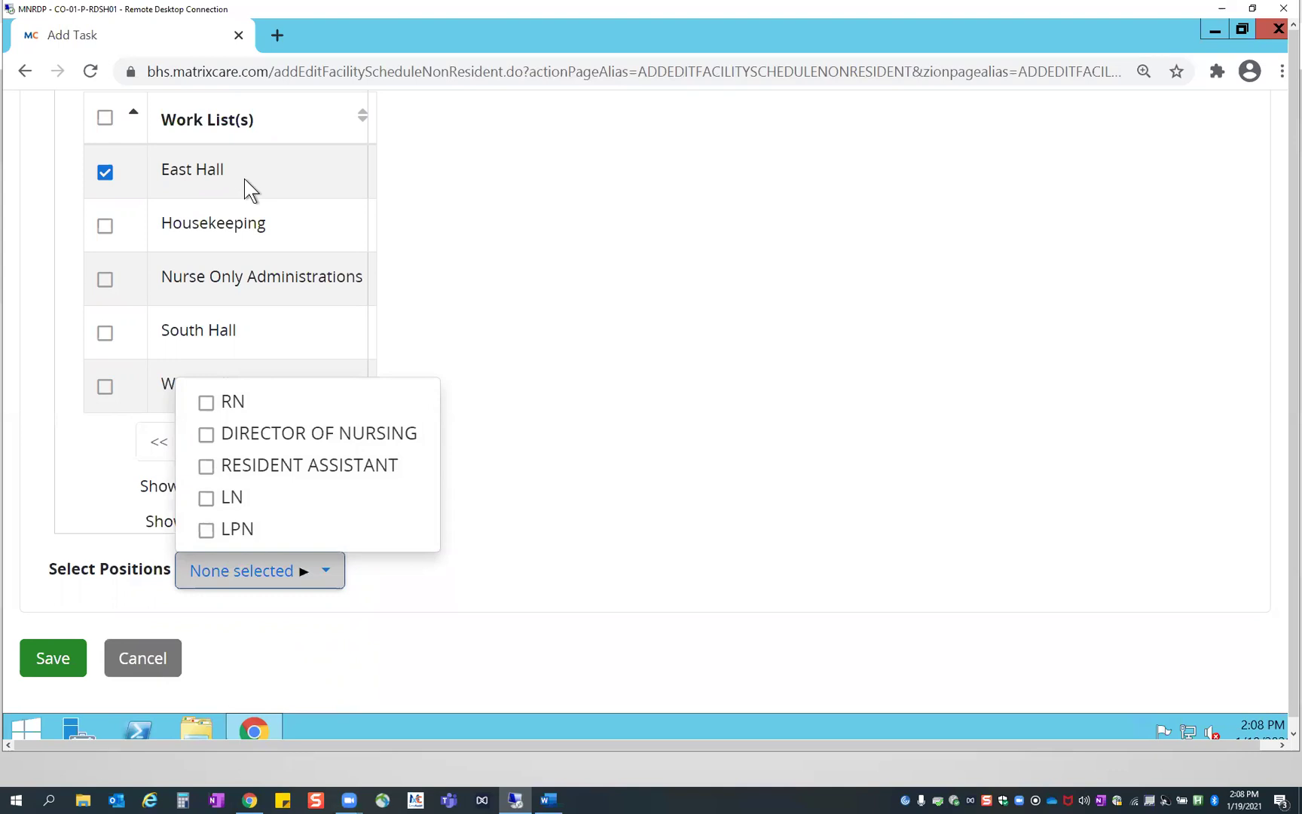
left_click(205, 467)
left_click(686, 478)
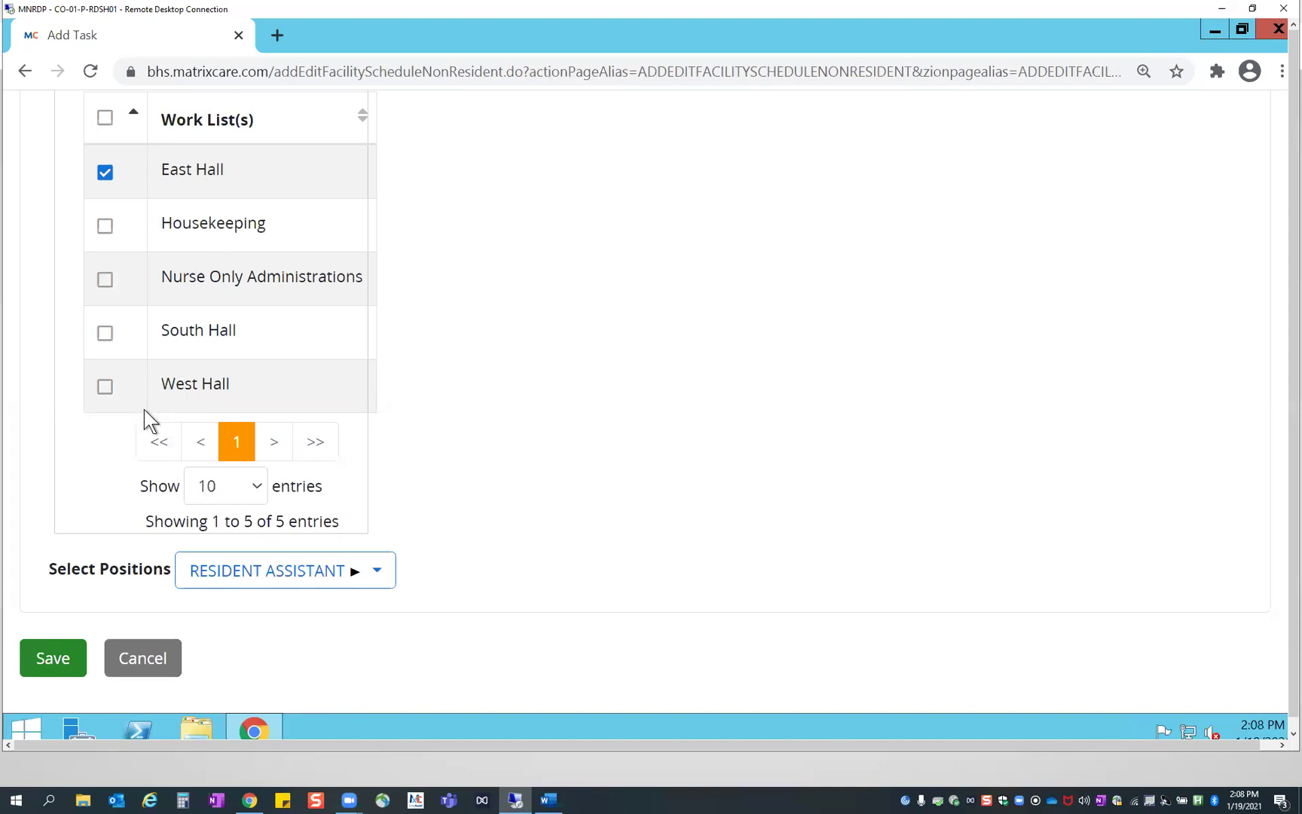
left_click(375, 589)
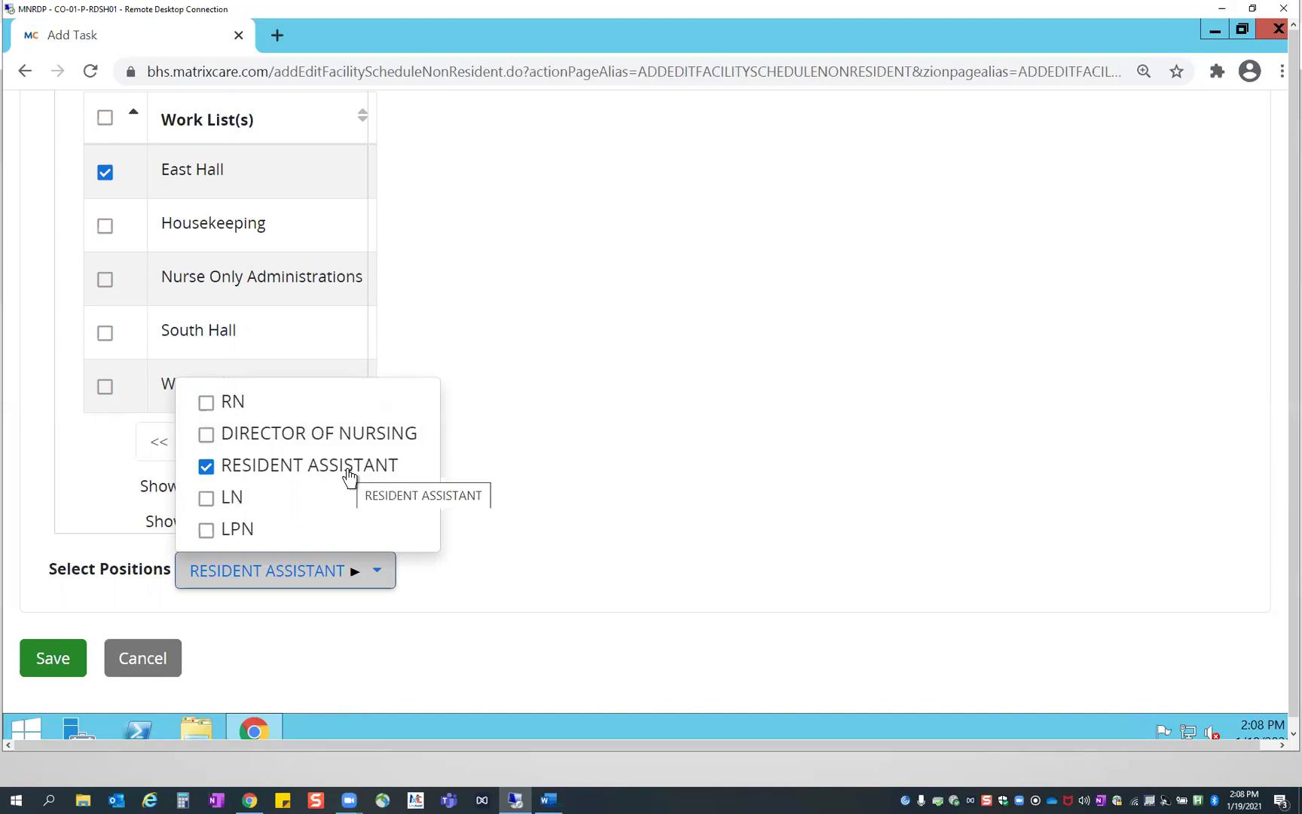
left_click(294, 471)
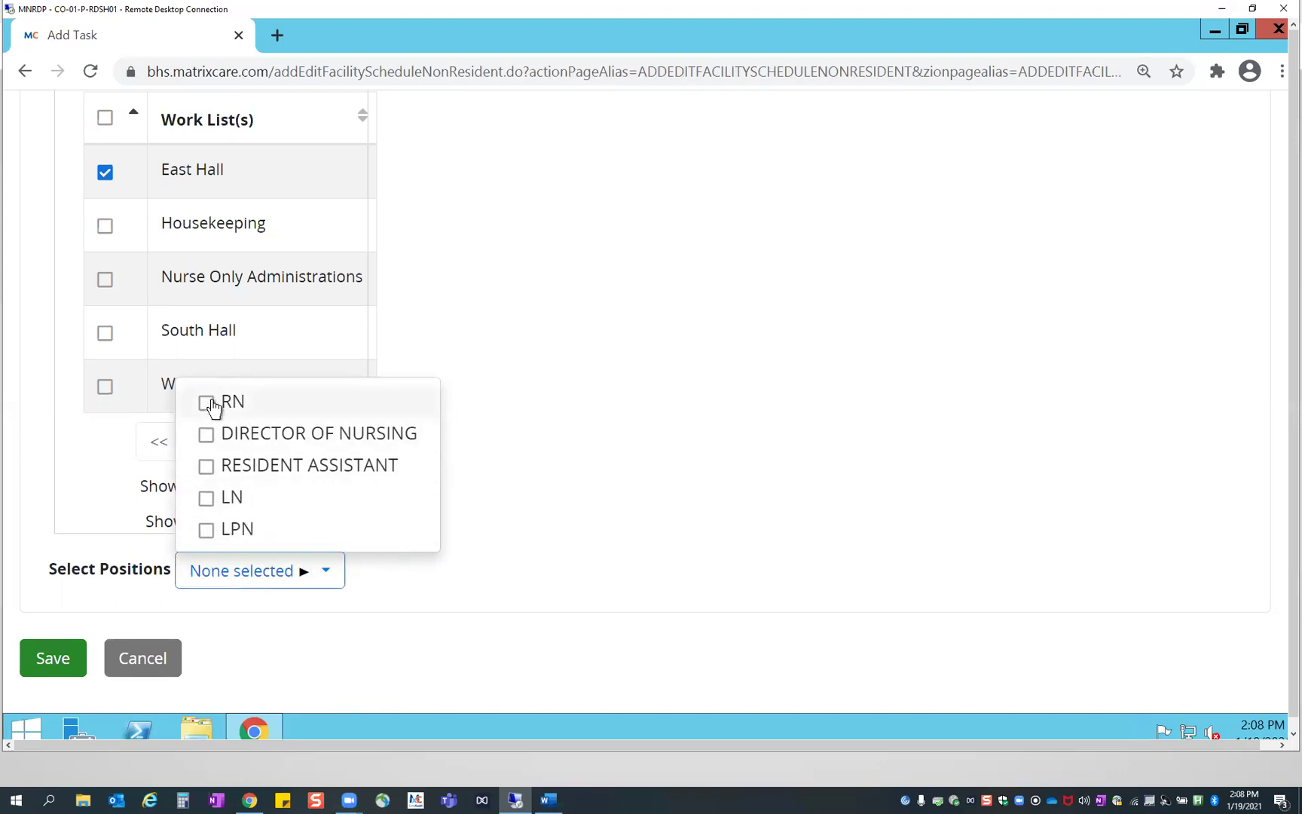
left_click(537, 400)
Save the non-resident task and review the task list across to its Position column
left_click(39, 660)
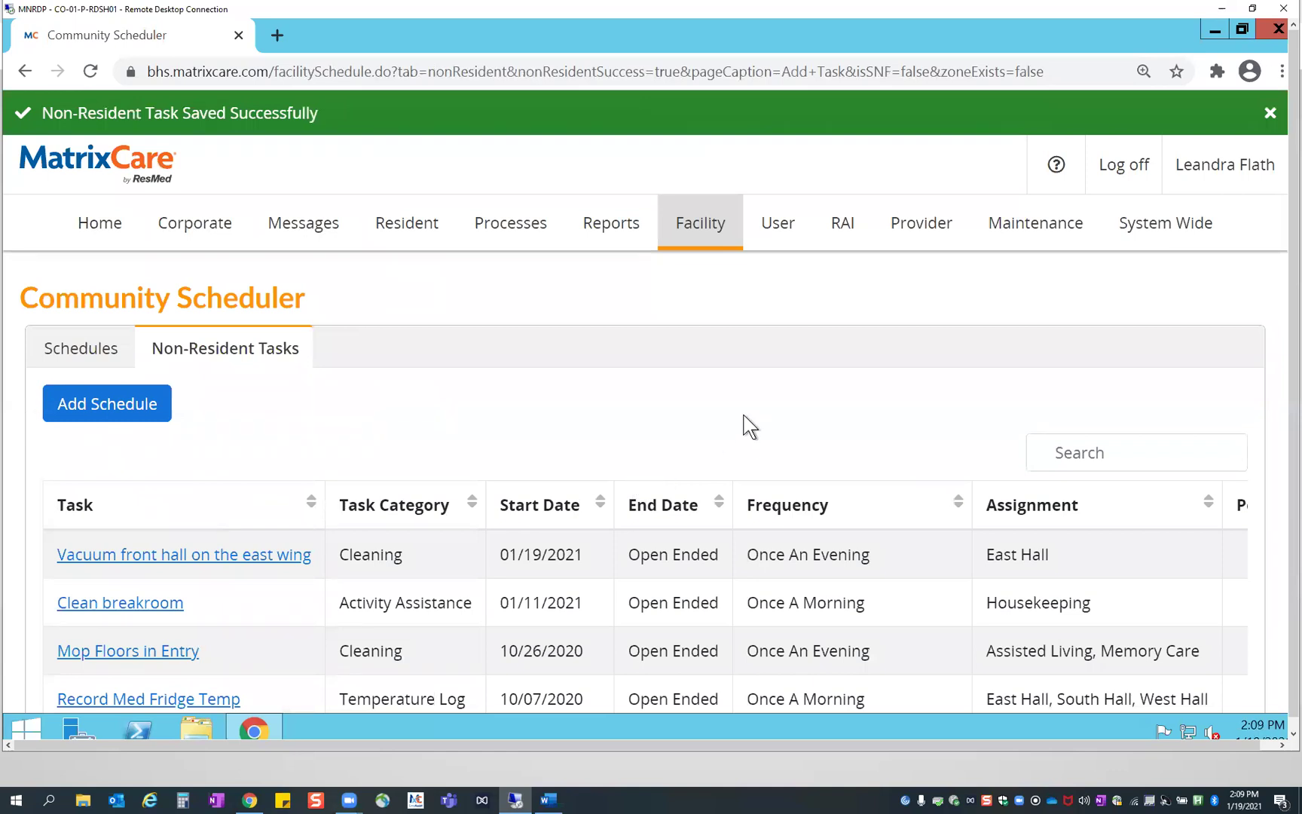
scroll(743, 426, "down", 1)
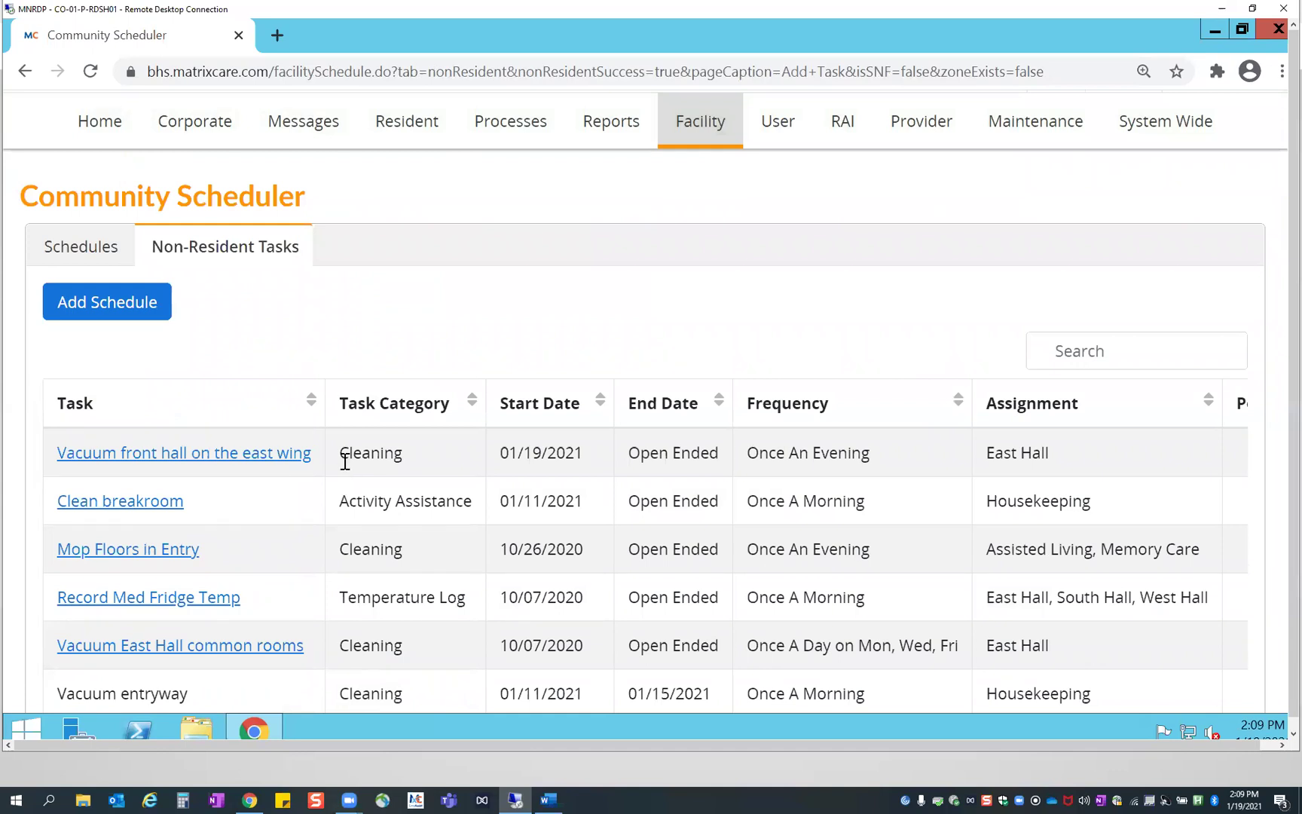
scroll(552, 477, "down", 1)
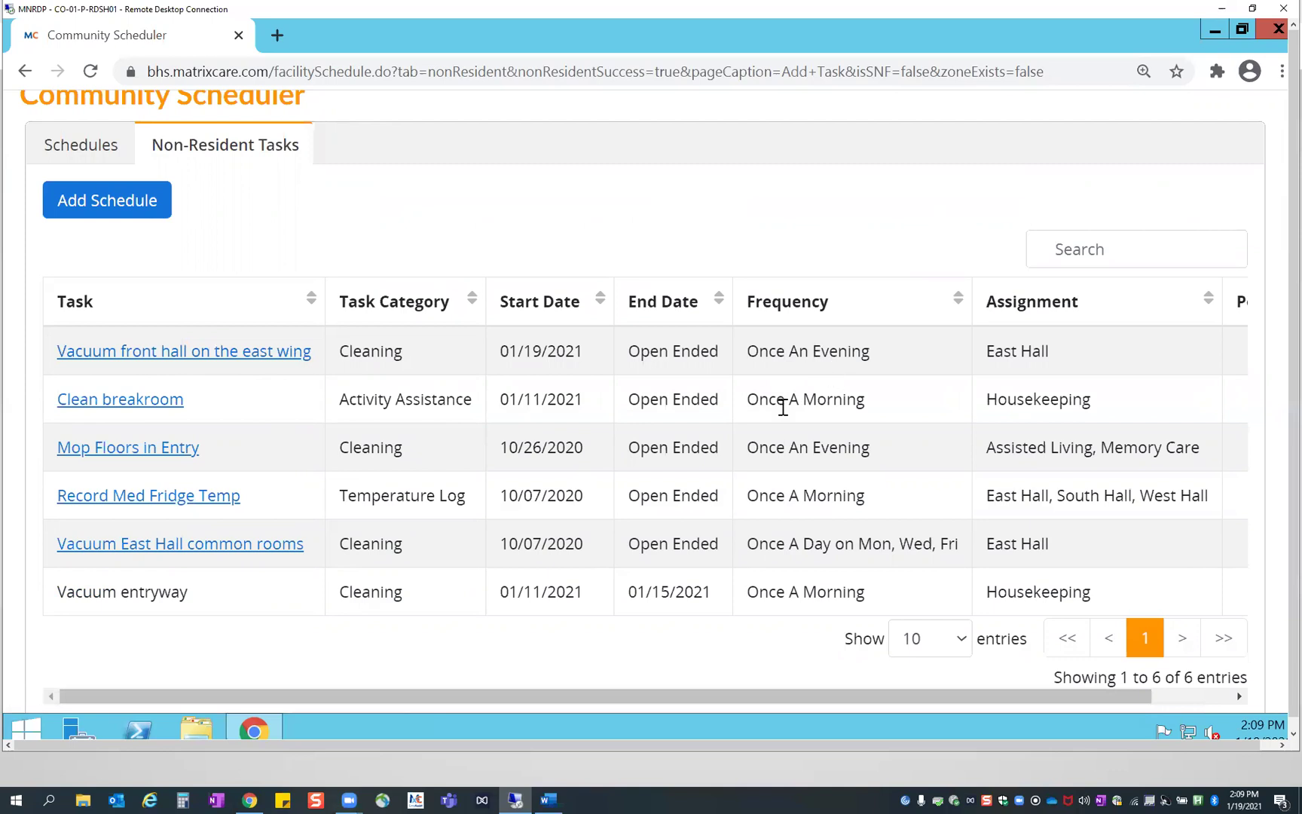
left_click_drag(705, 697, 878, 693)
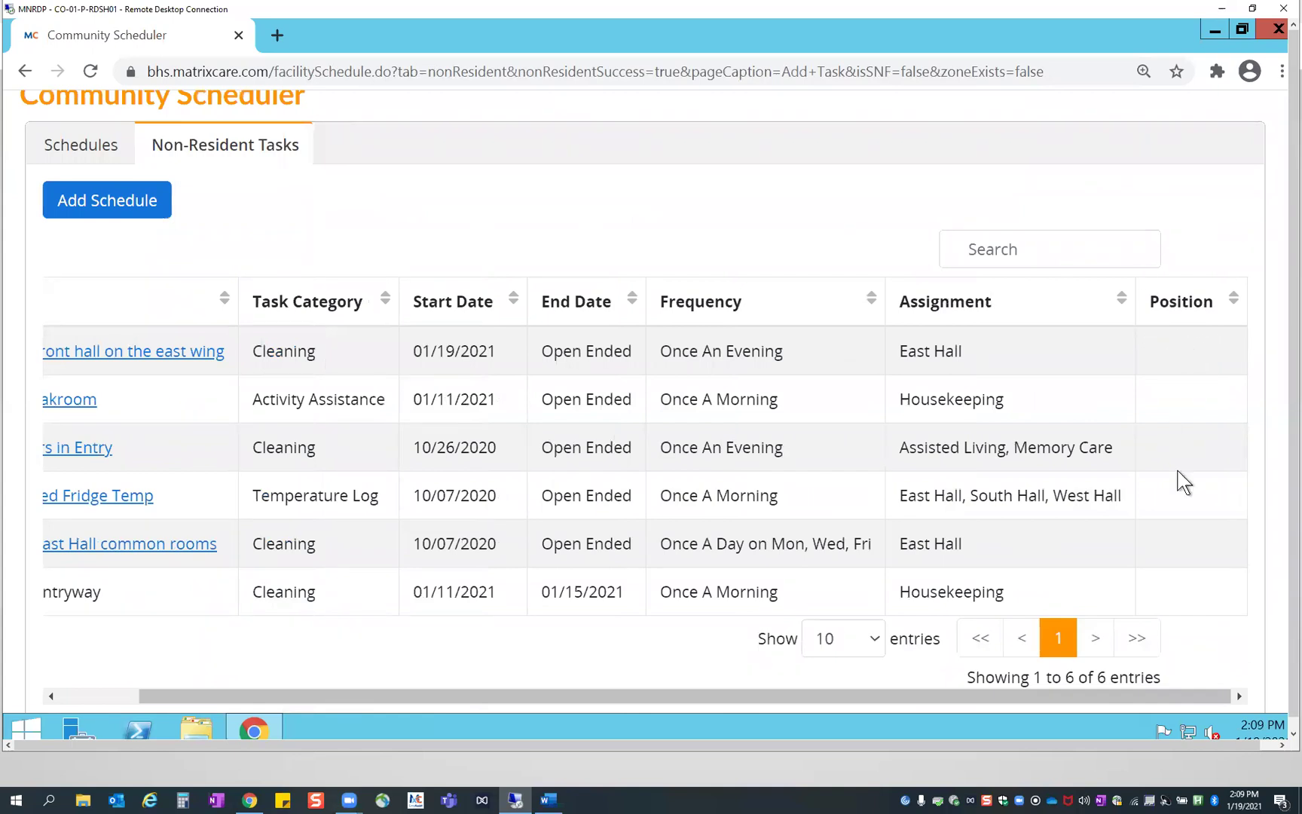
left_click_drag(1181, 696, 248, 648)
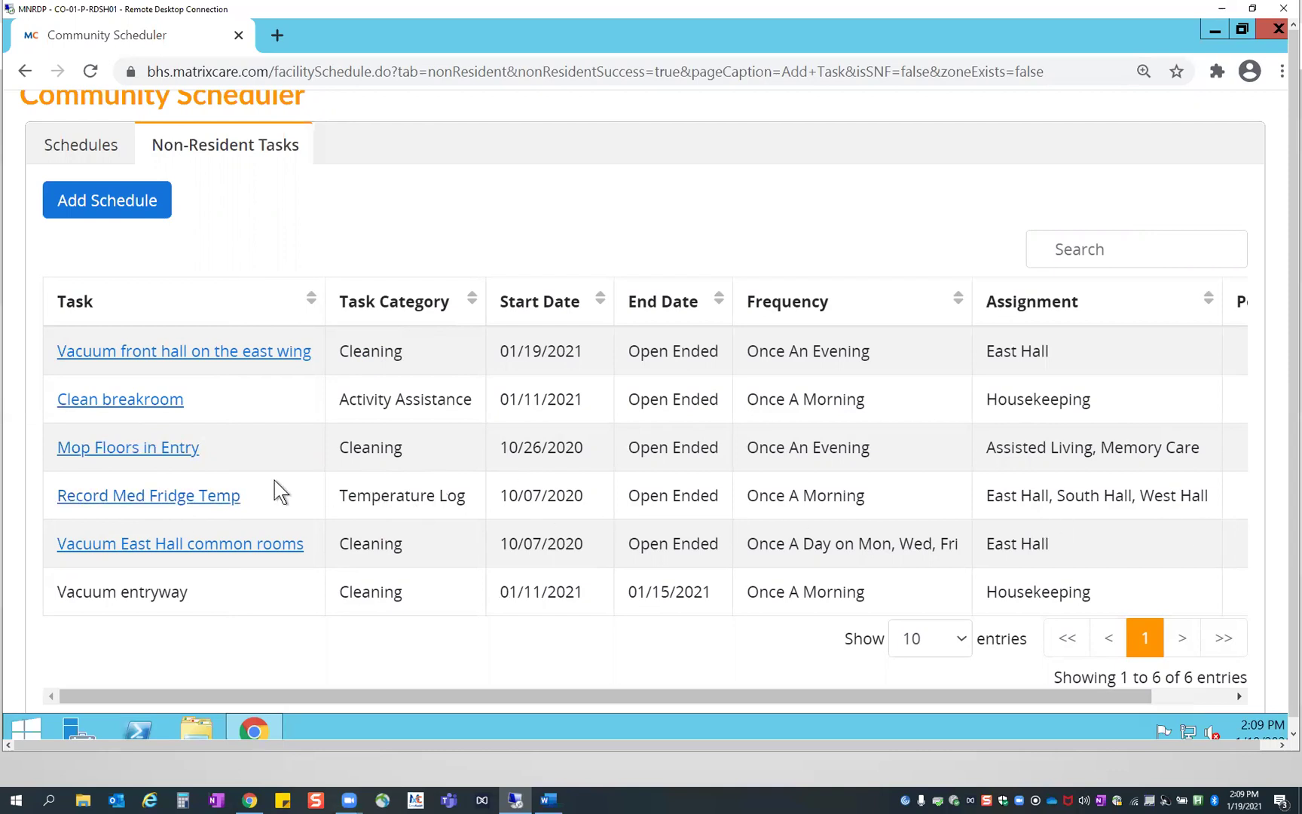
Open the Record Med Fridge Temp task, remove its Open Ended setting and set the end date to 01/19/2021
left_click(157, 504)
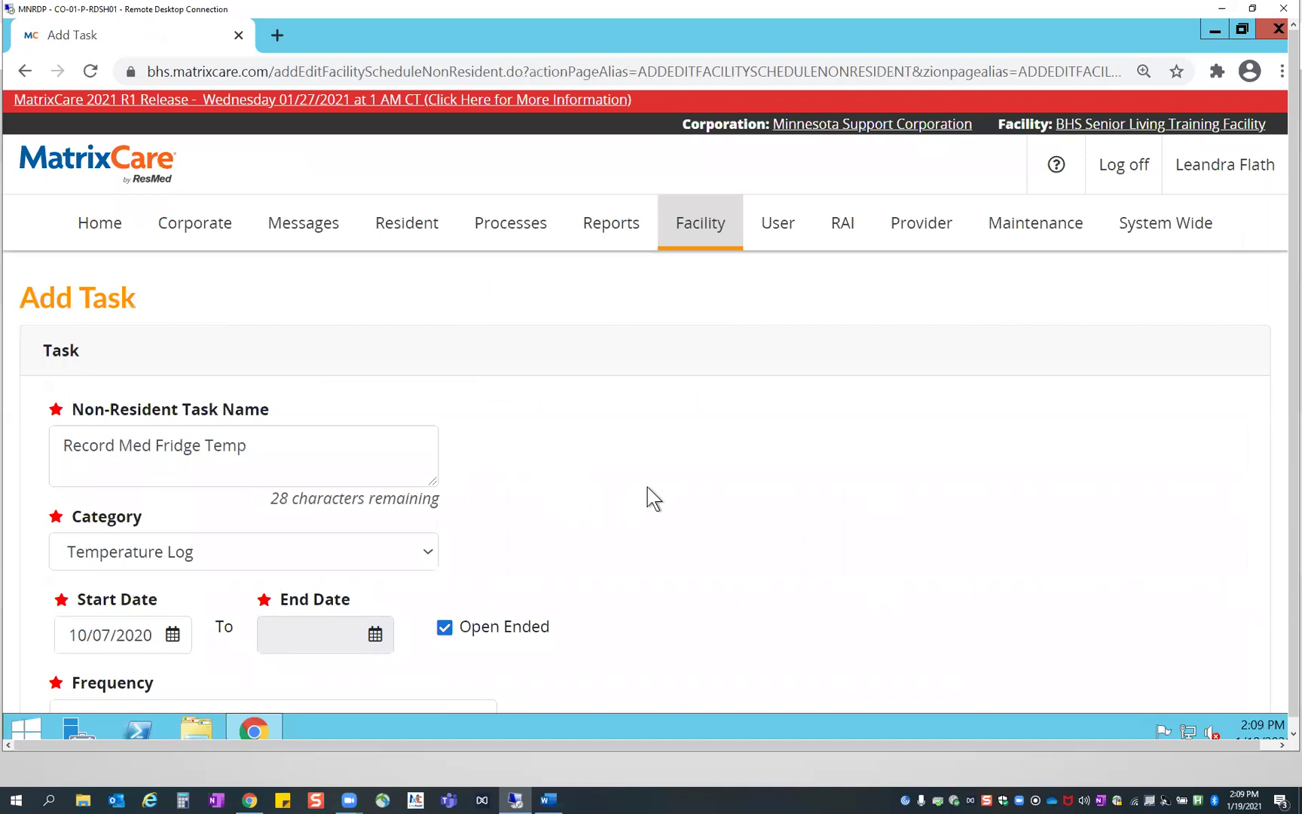
scroll(649, 497, "down", 3)
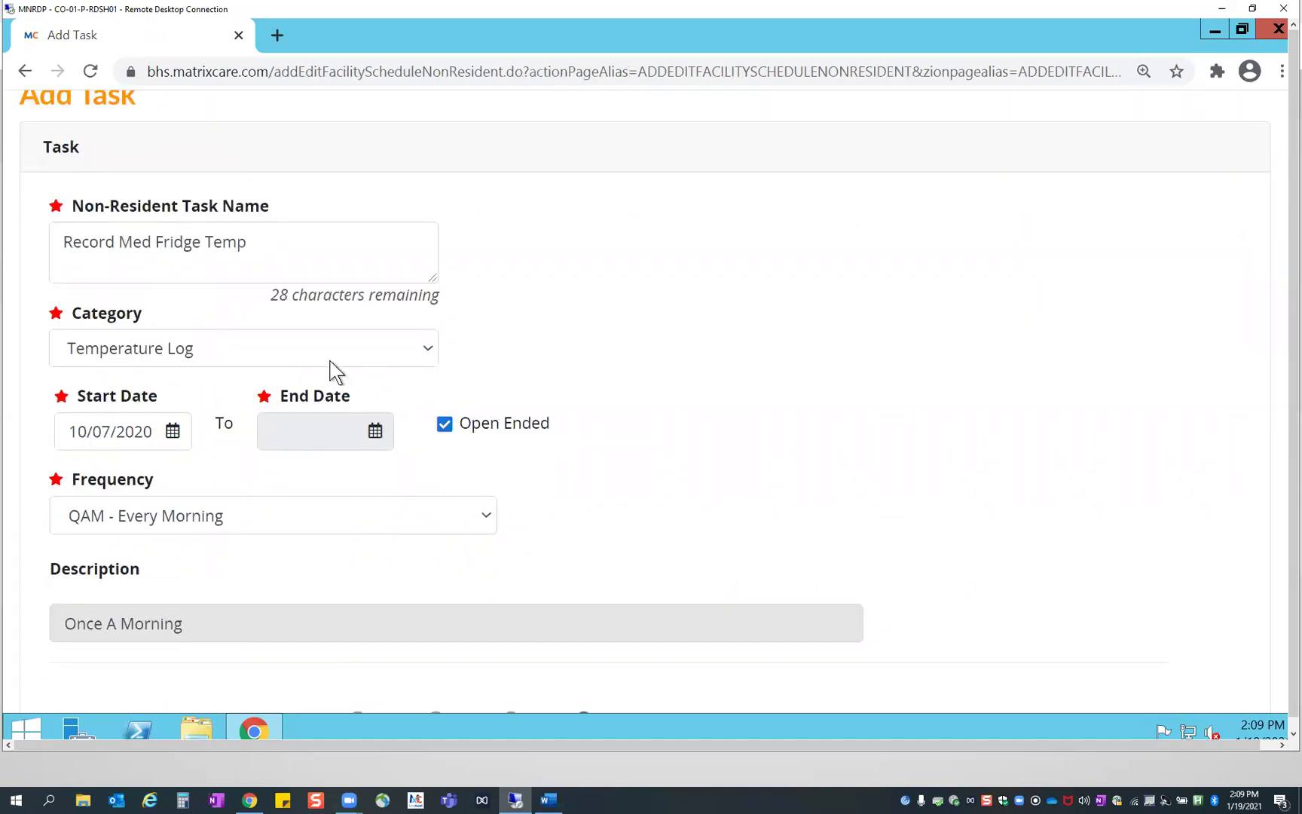
left_click(445, 425)
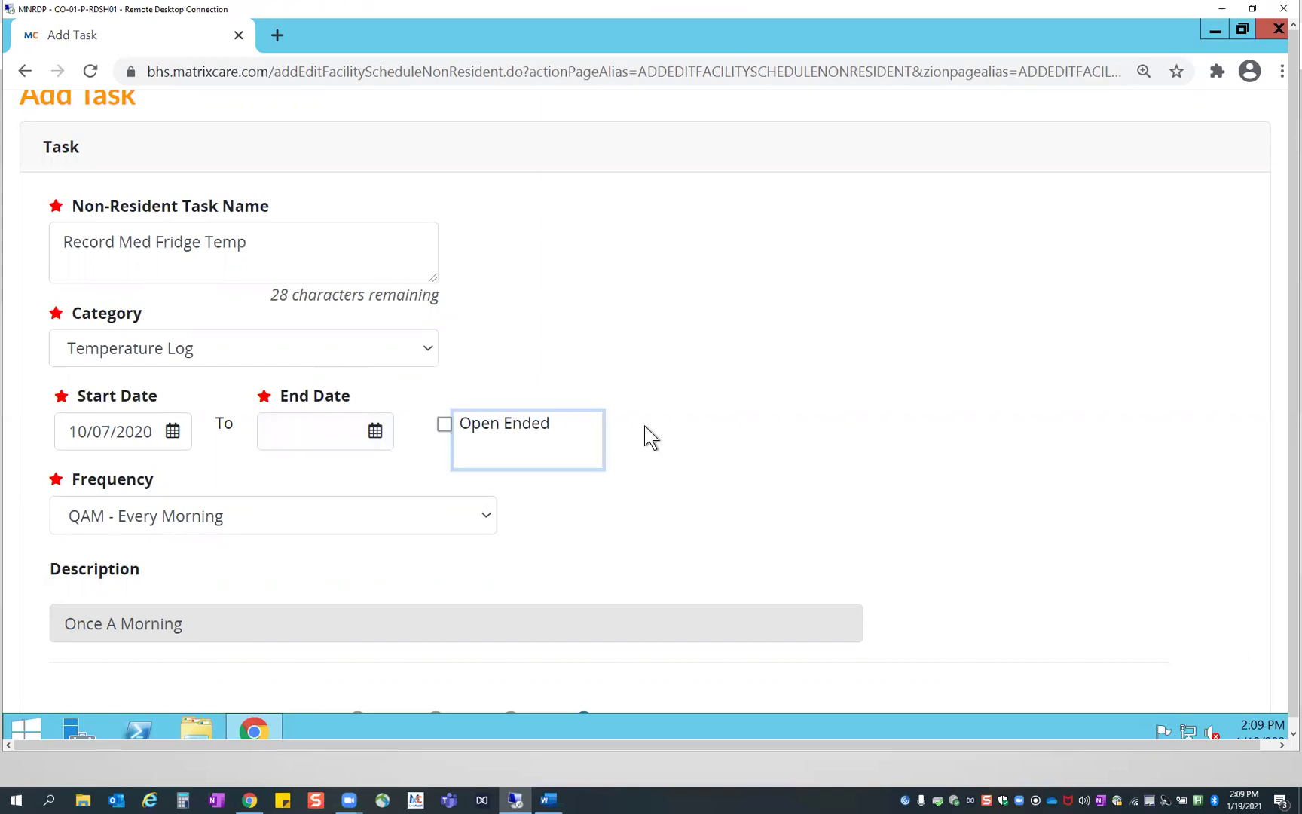
left_click(375, 433)
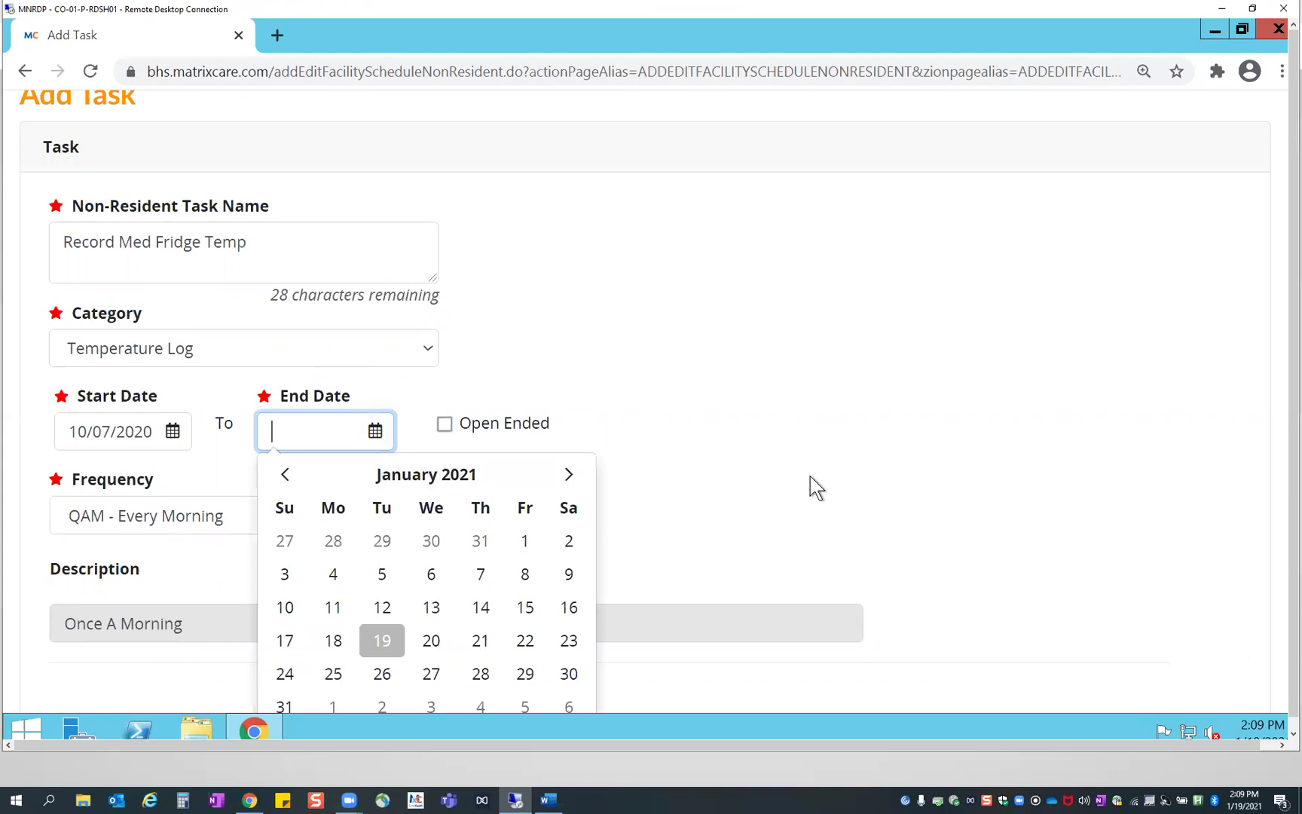
scroll(810, 482, "down", 1)
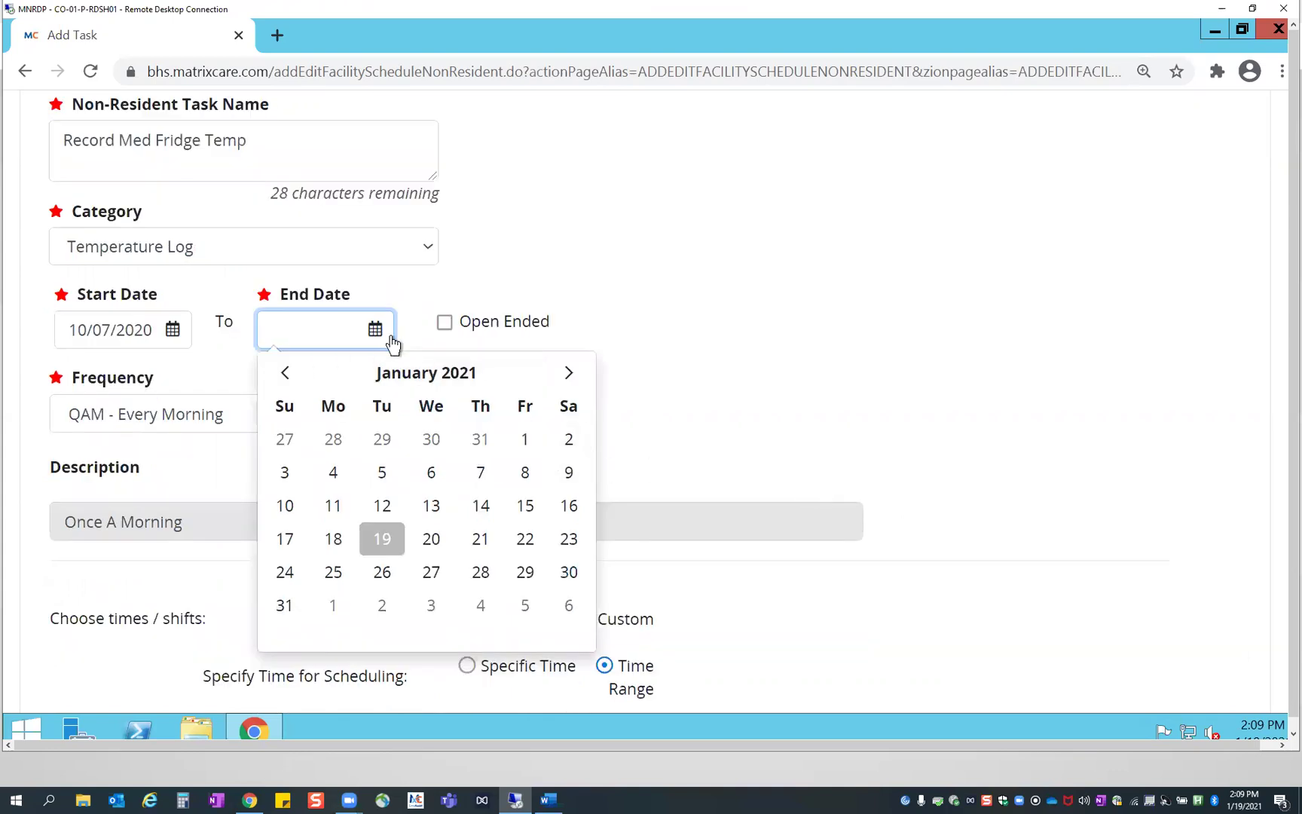
left_click(380, 540)
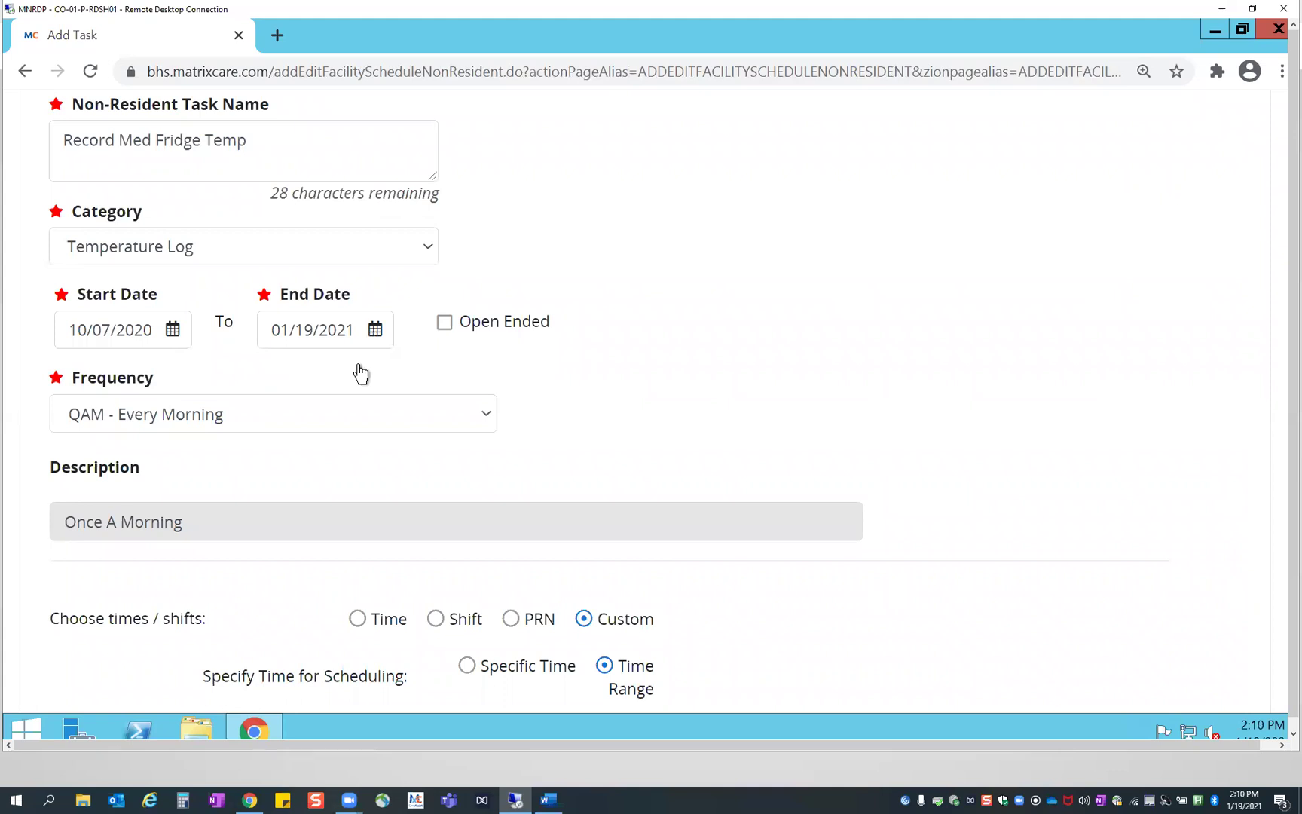
Save the Record Med Fridge Temp task with end date 01/18/2021 and check that date in the task list
left_click(351, 331)
left_click(334, 539)
scroll(672, 370, "down", 3)
scroll(673, 370, "down", 5)
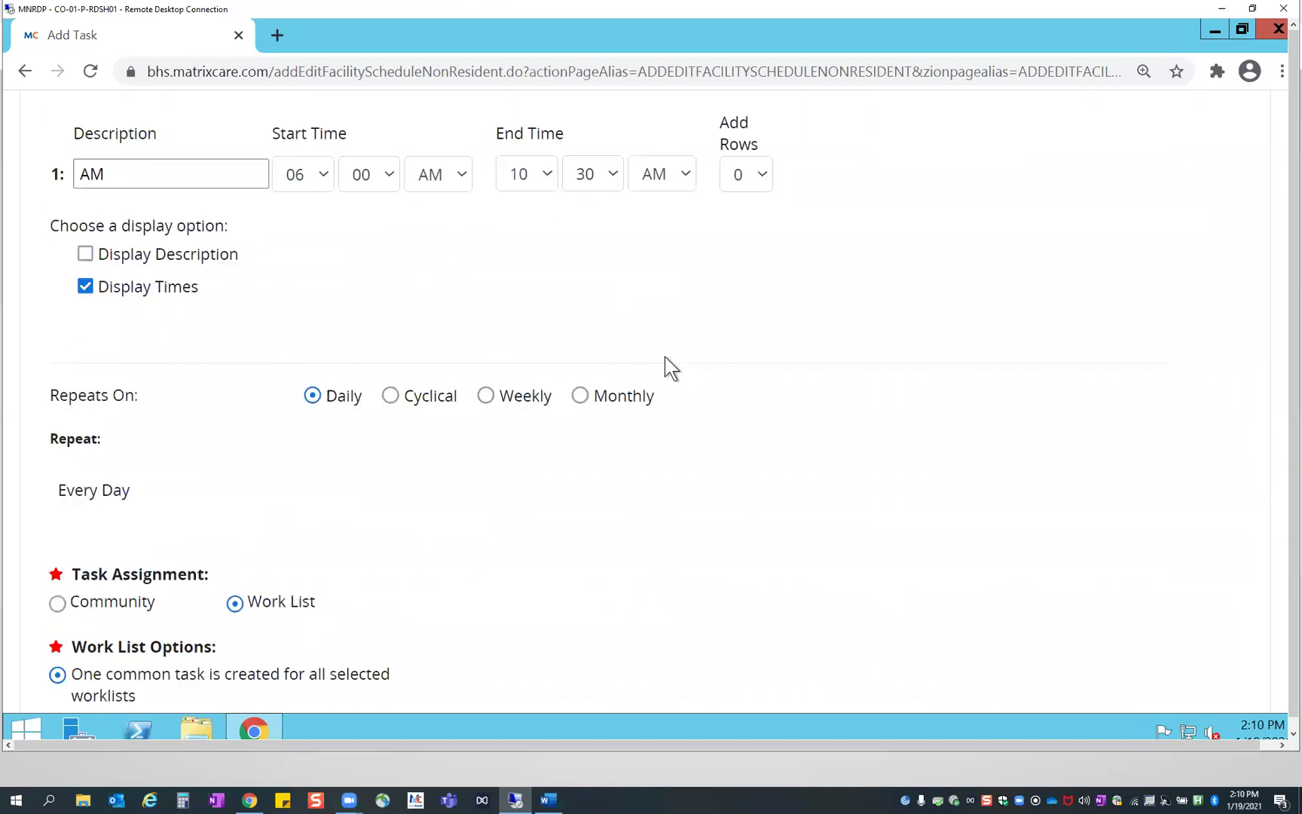
scroll(666, 360, "down", 12)
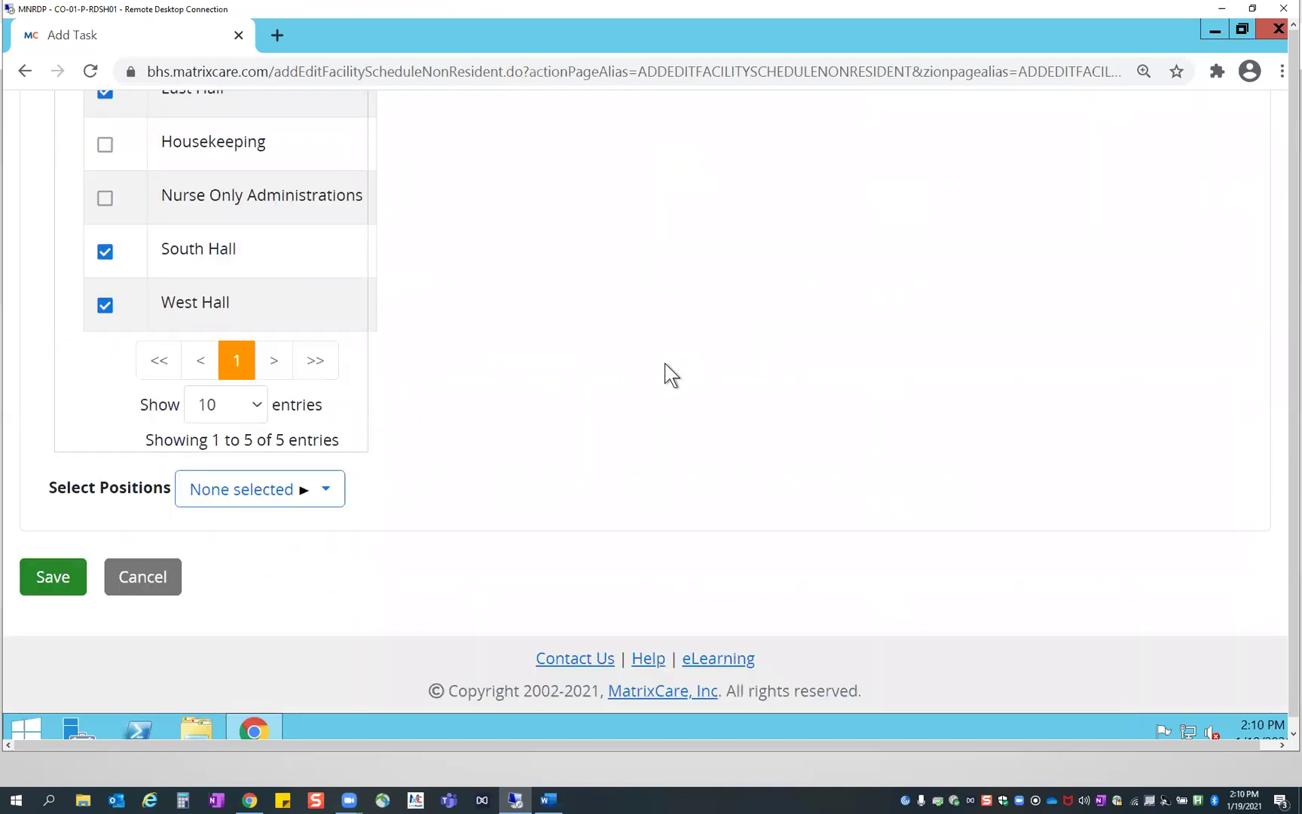
left_click(56, 580)
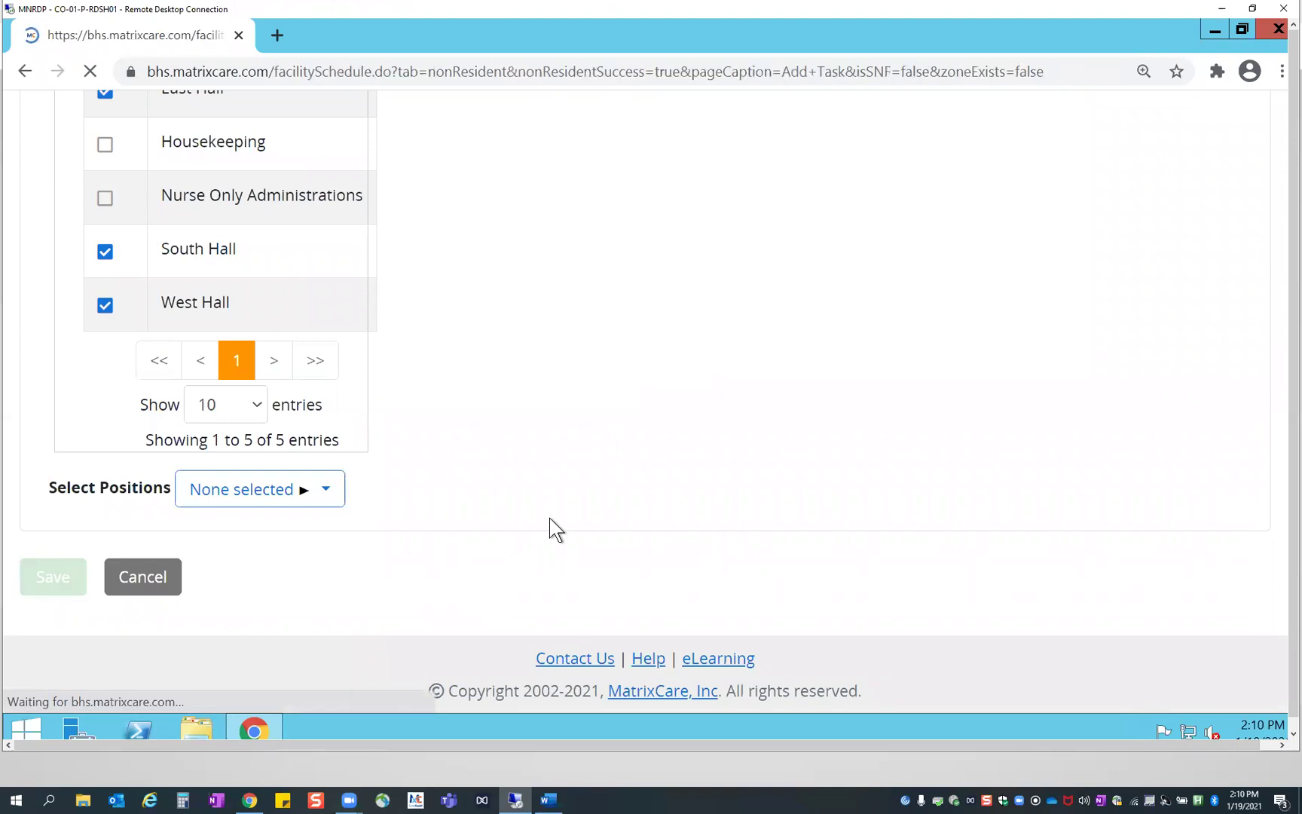
scroll(823, 523, "down", 5)
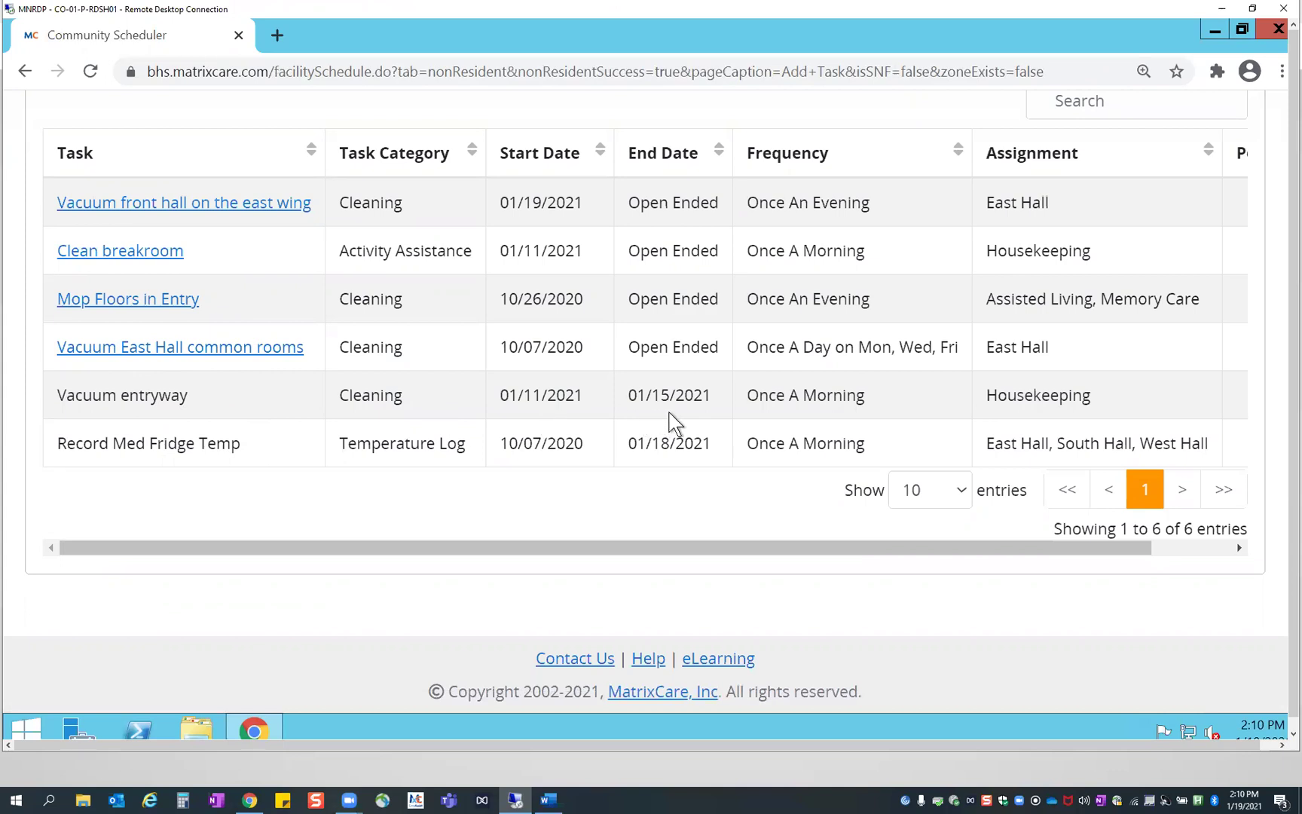
left_click_drag(711, 445, 652, 445)
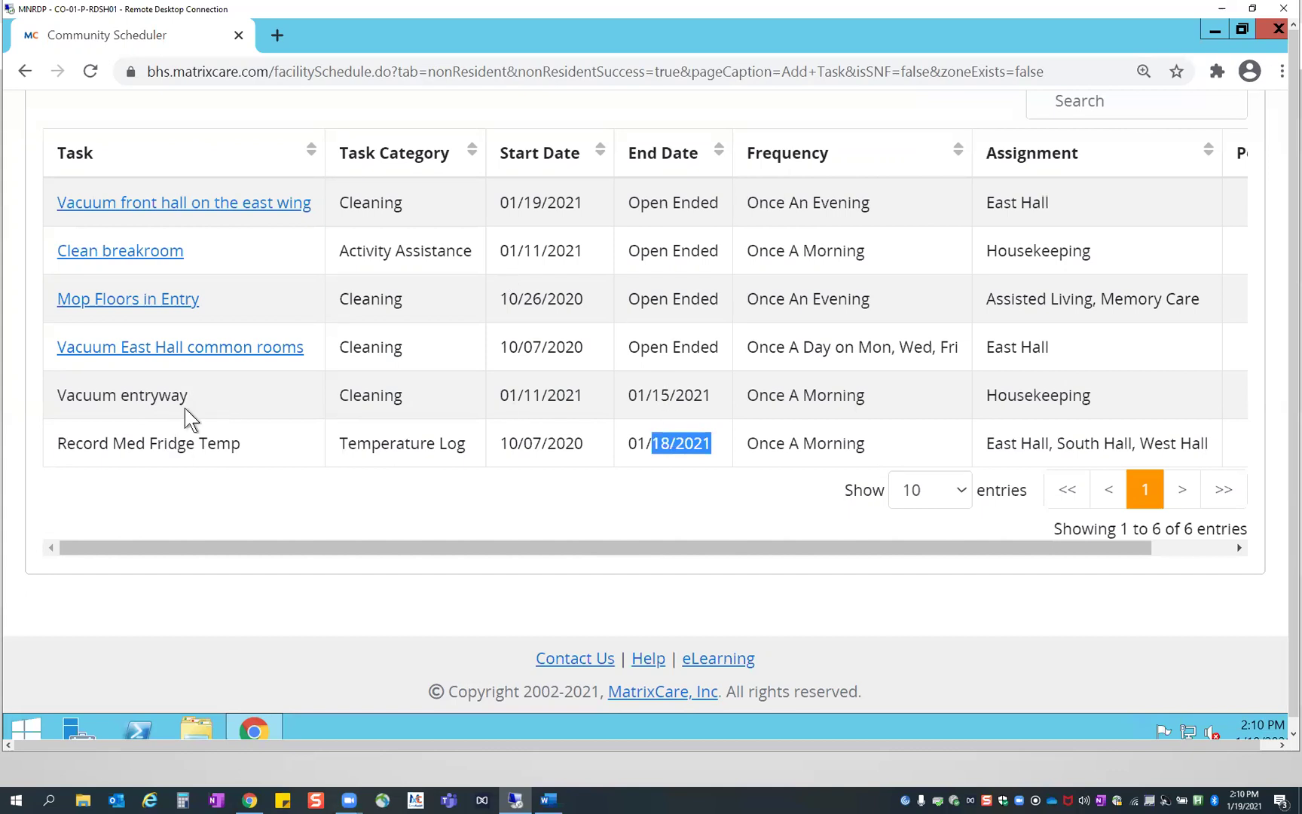
Review the non-resident task list, checking the Vacuum entryway task's name and end date and the columns across to Position
left_click_drag(715, 395, 649, 413)
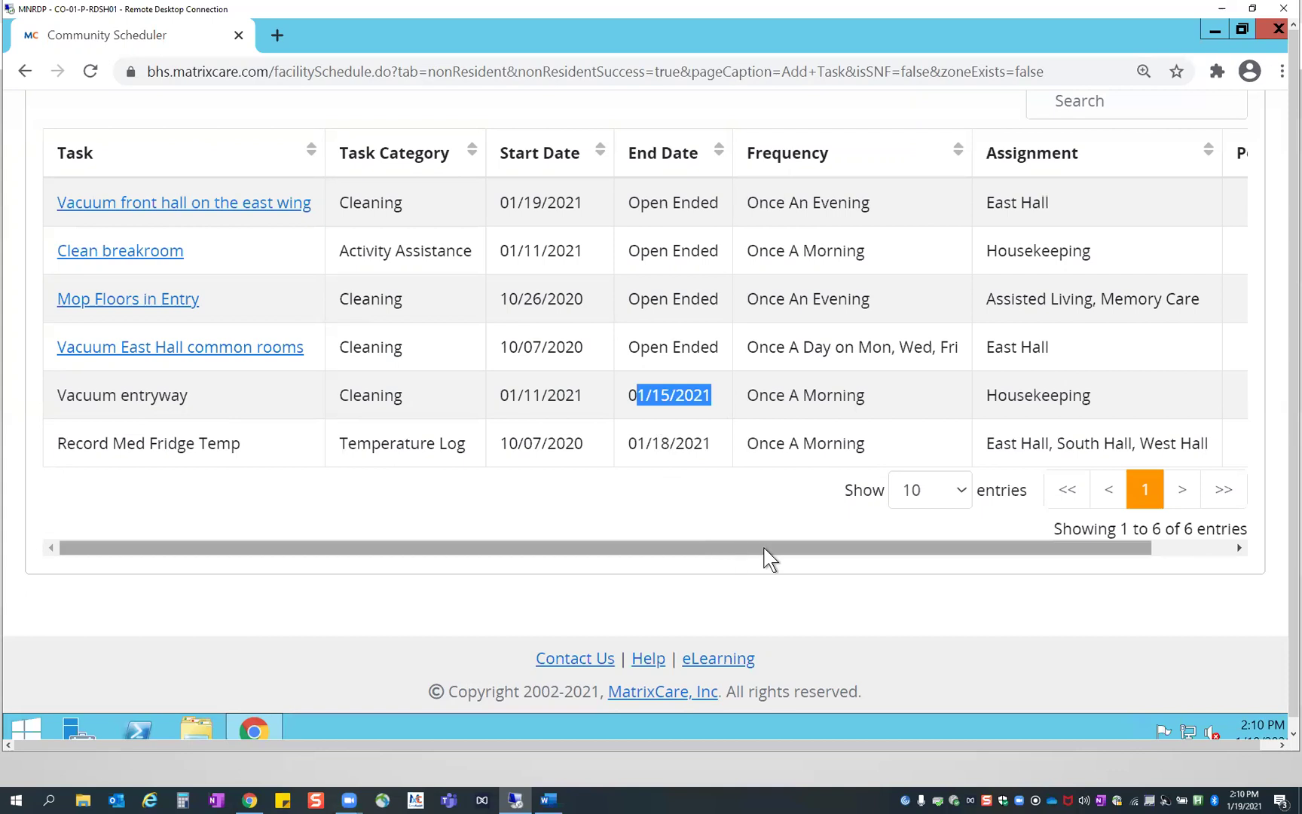
scroll(764, 552, "right", 1)
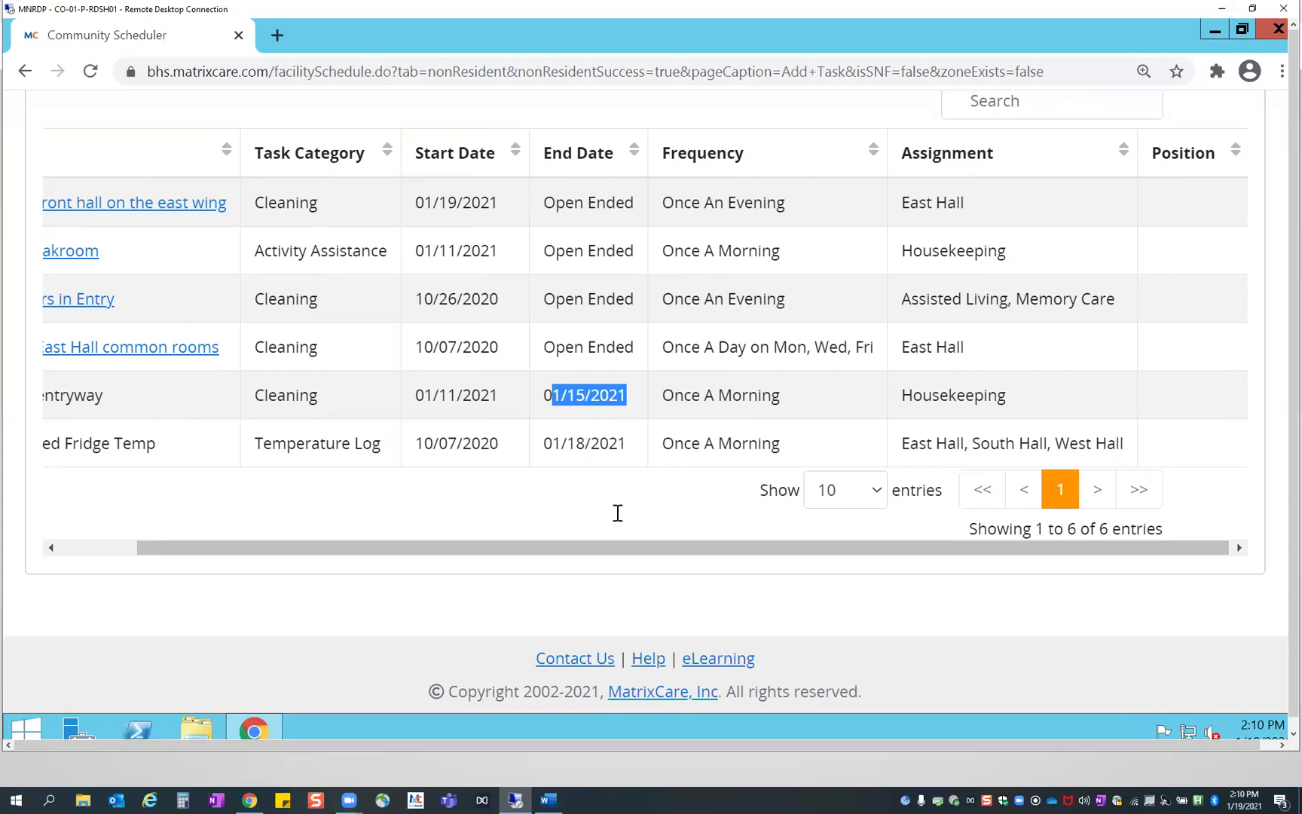
left_click_drag(621, 549, 415, 552)
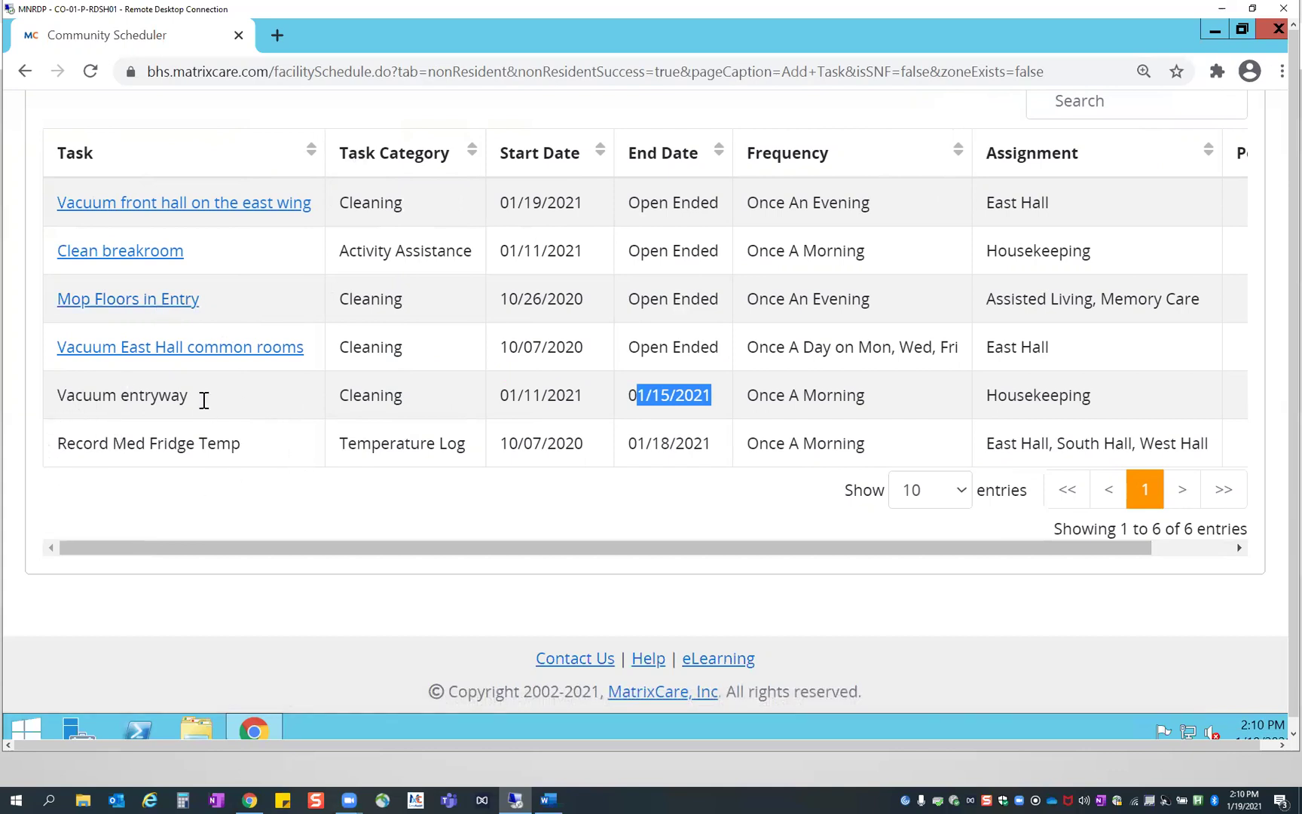
left_click_drag(198, 405, 117, 399)
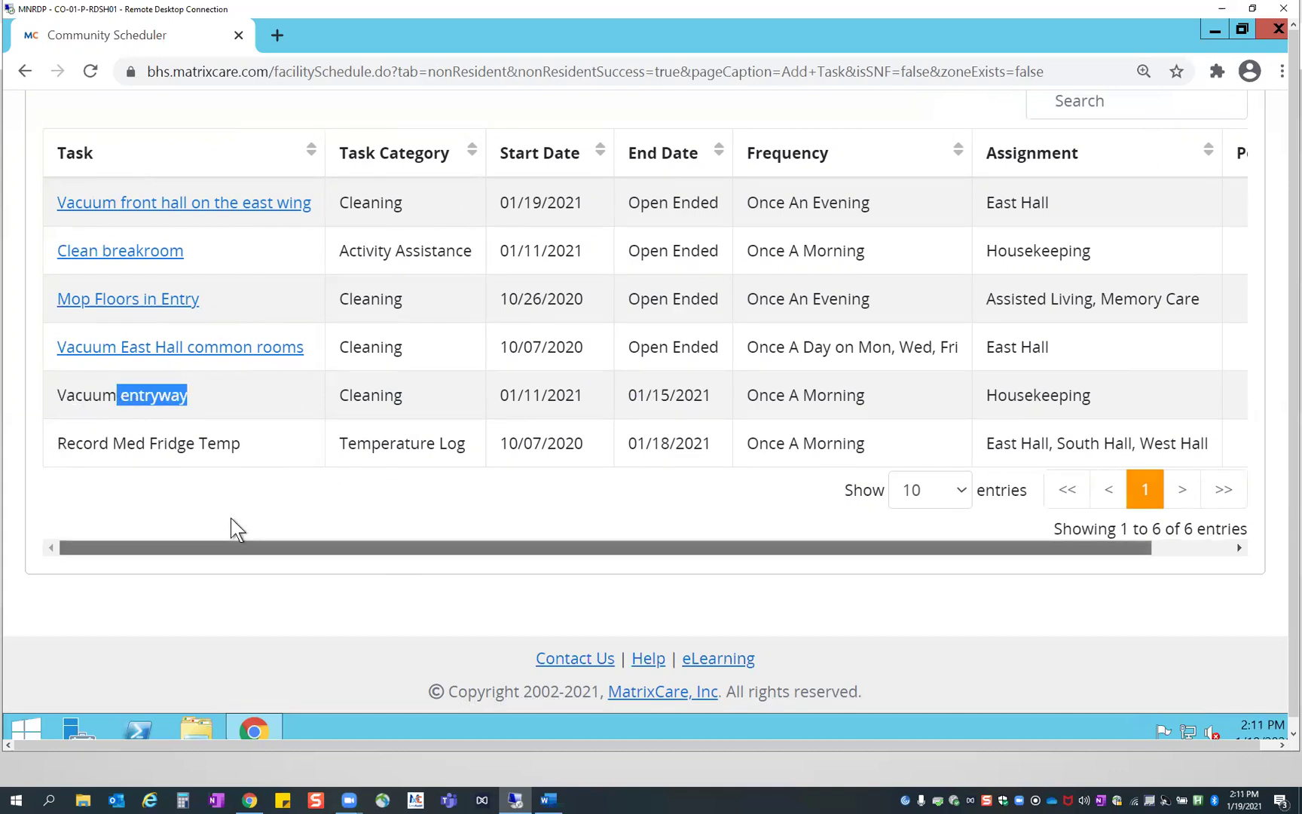
scroll(486, 511, "up", 2)
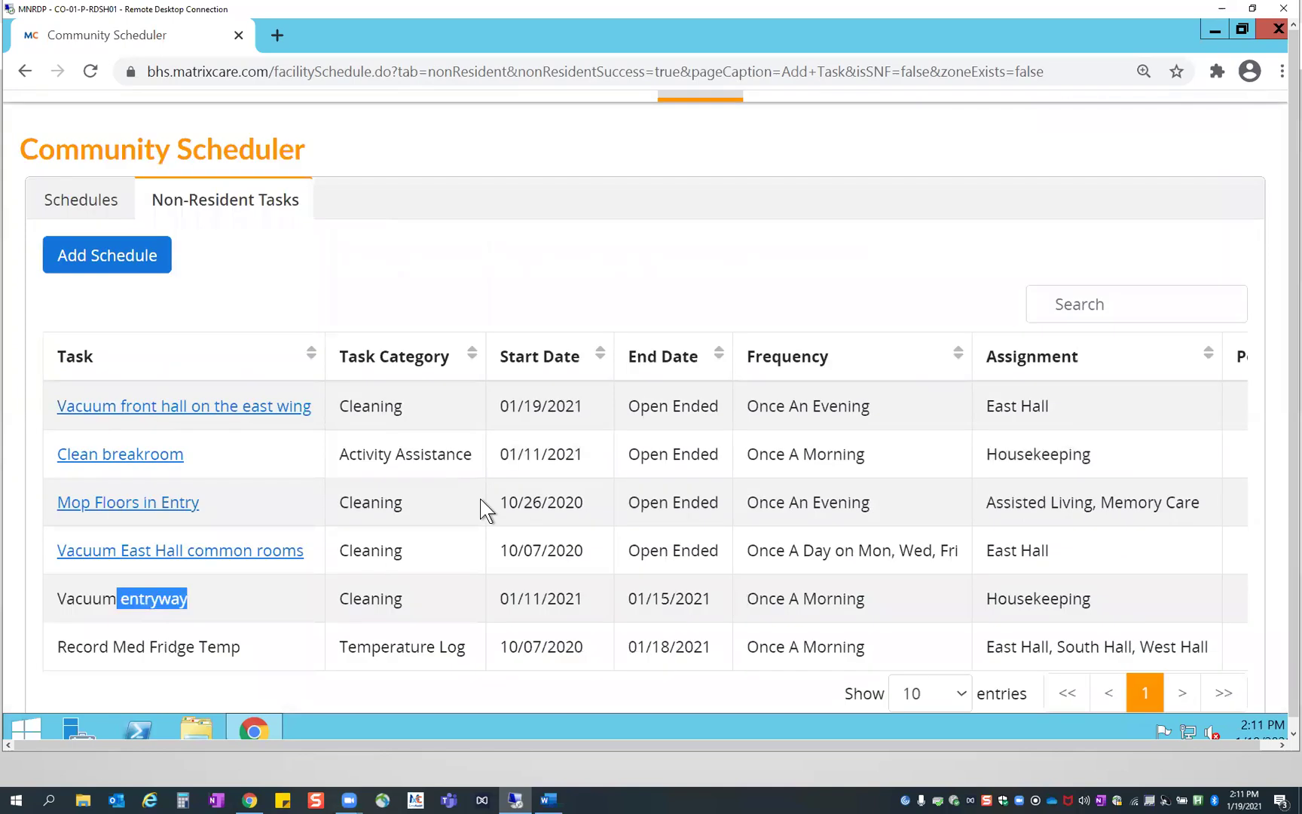
scroll(485, 511, "down", 1)
scroll(479, 595, "down", 1)
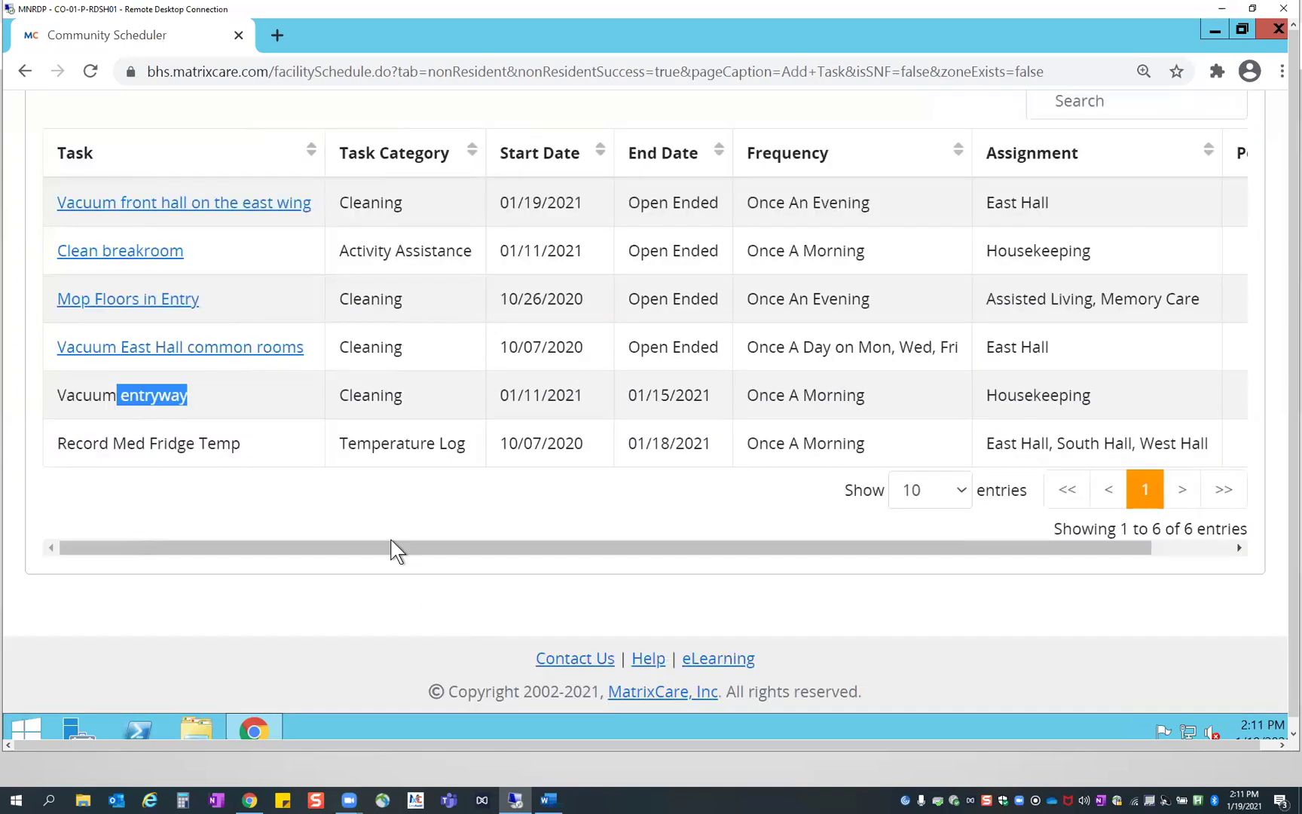
left_click_drag(366, 547, 546, 560)
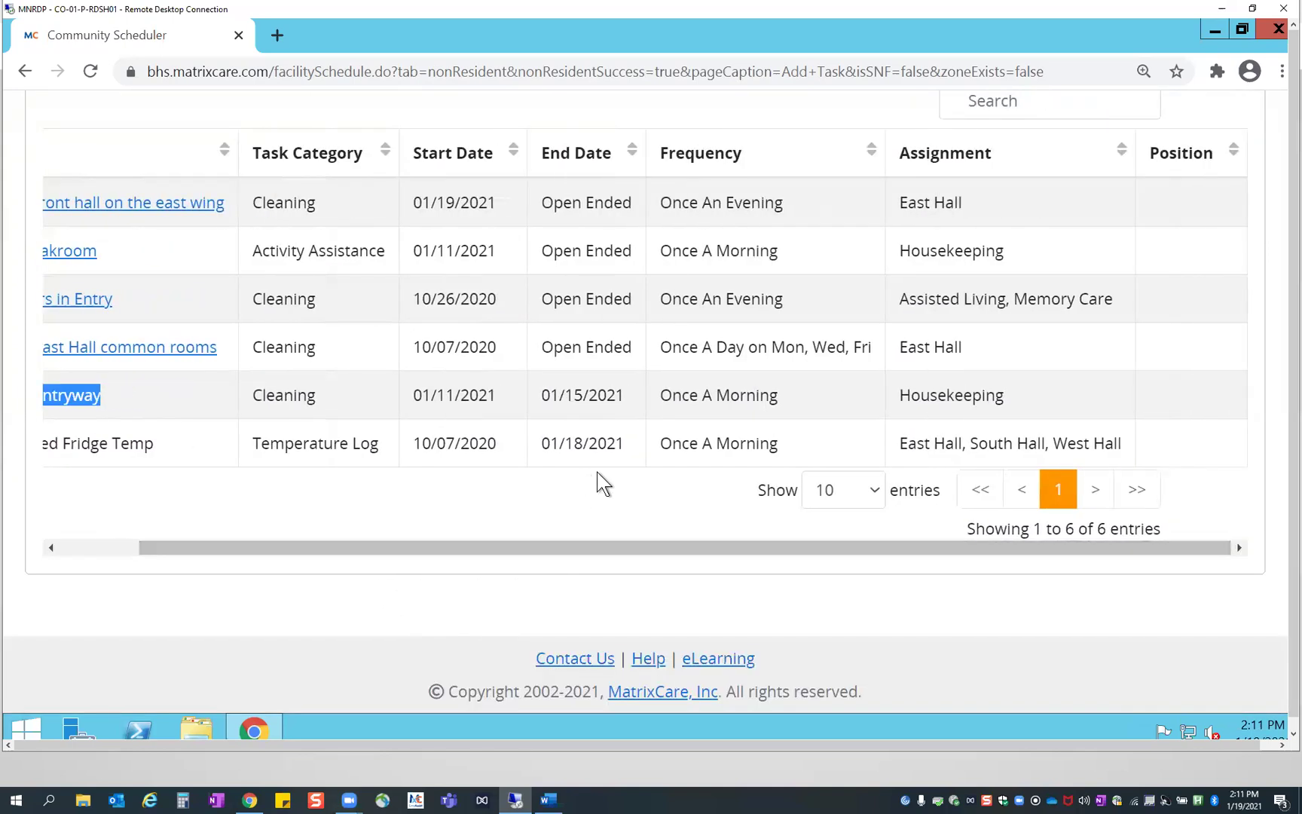
scroll(599, 480, "up", 1)
scroll(599, 479, "up", 2)
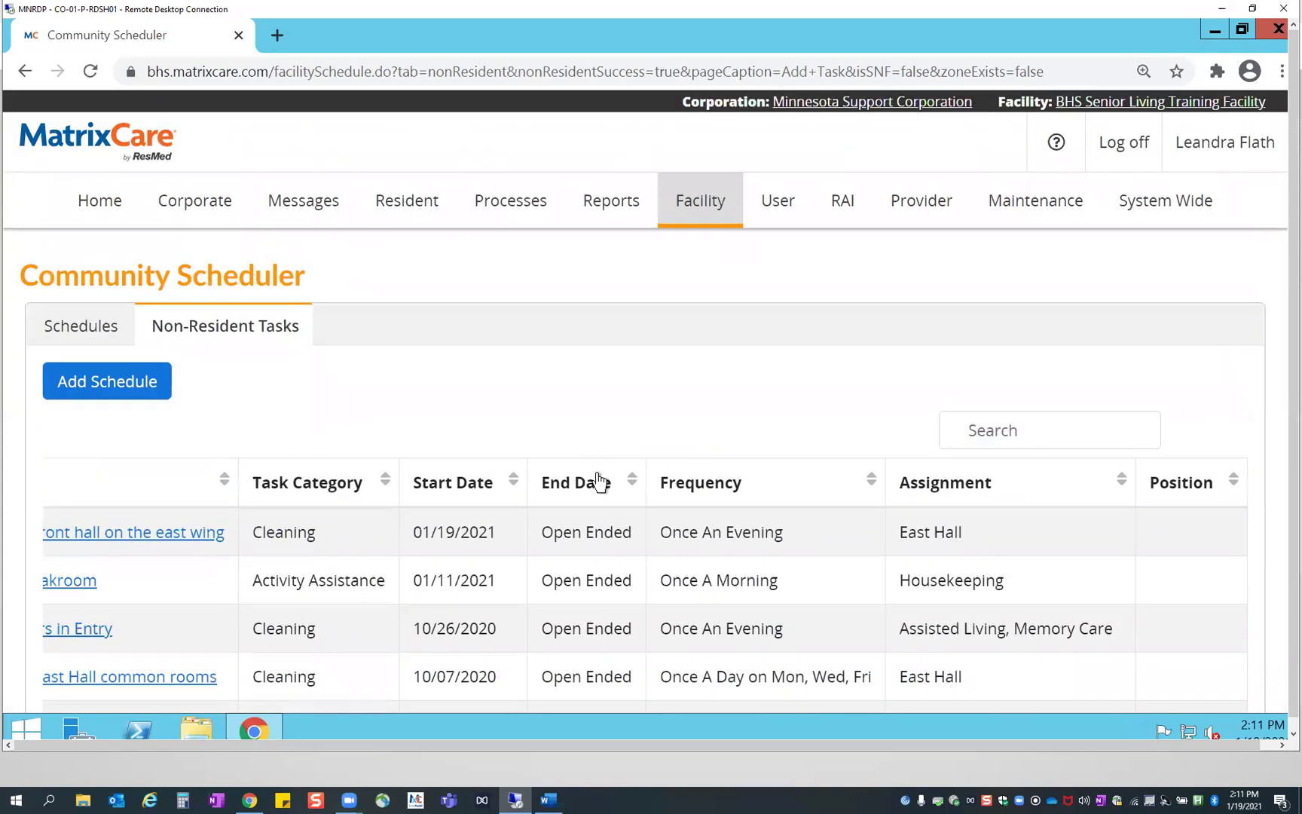
Open the facility's Verify CareAssist Tasks page and include the assigned tasks in the resident list
left_click(687, 210)
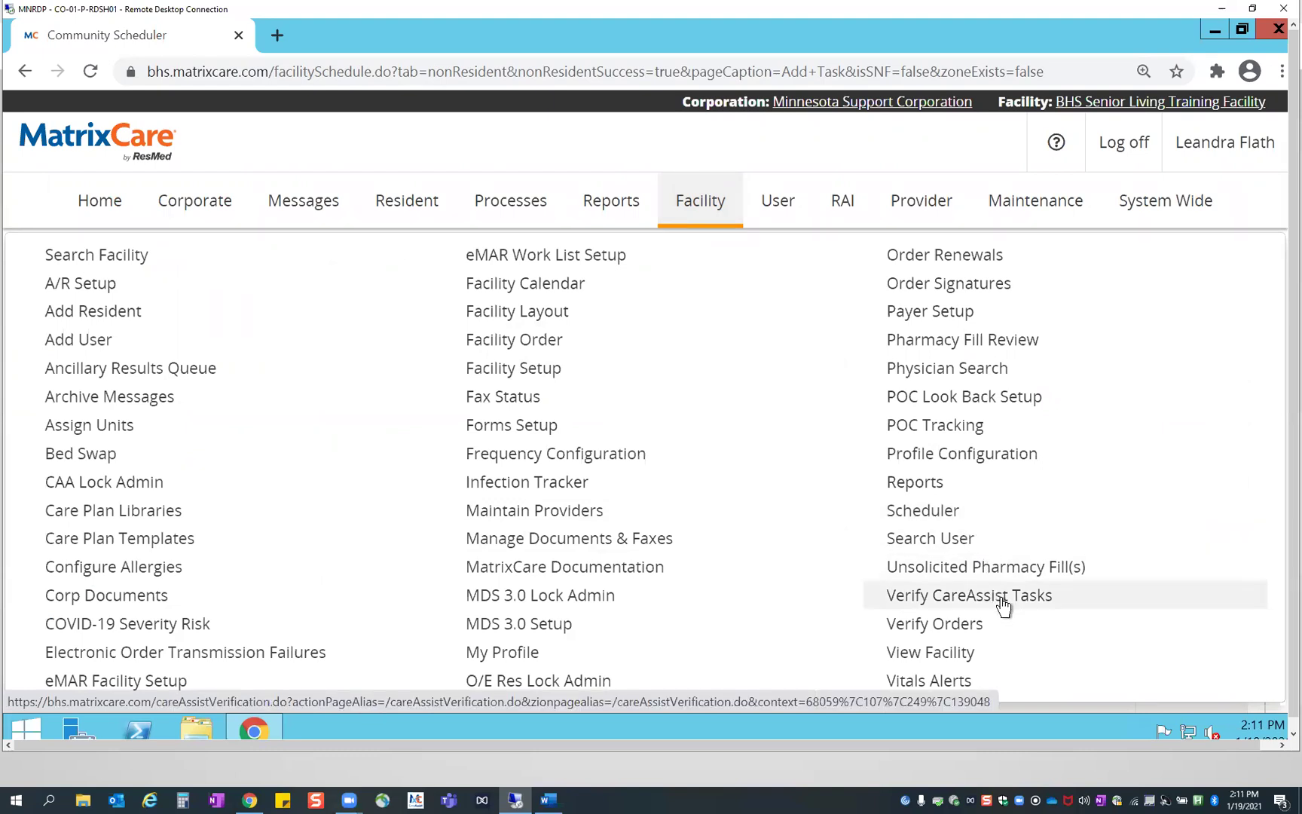
left_click(970, 595)
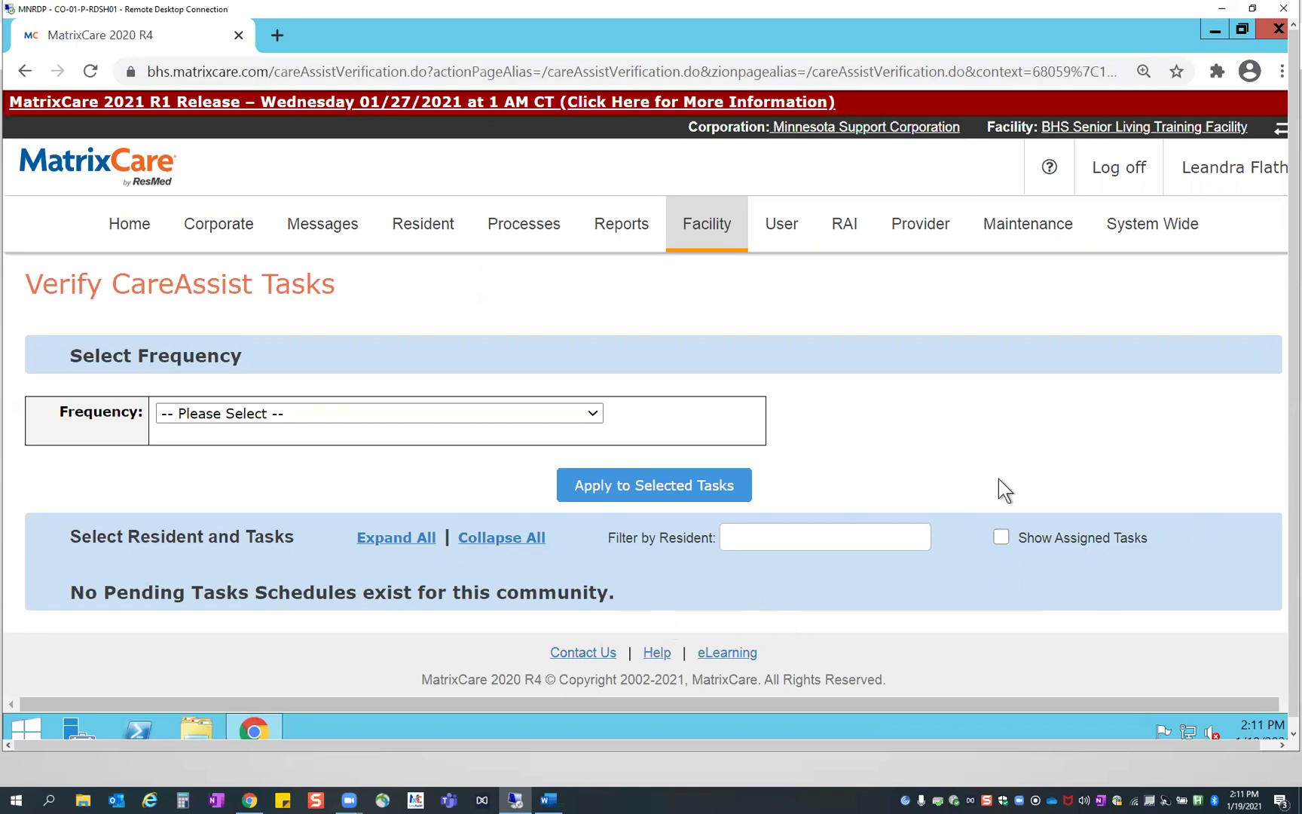
left_click(1007, 546)
left_click(1007, 546)
left_click(1005, 537)
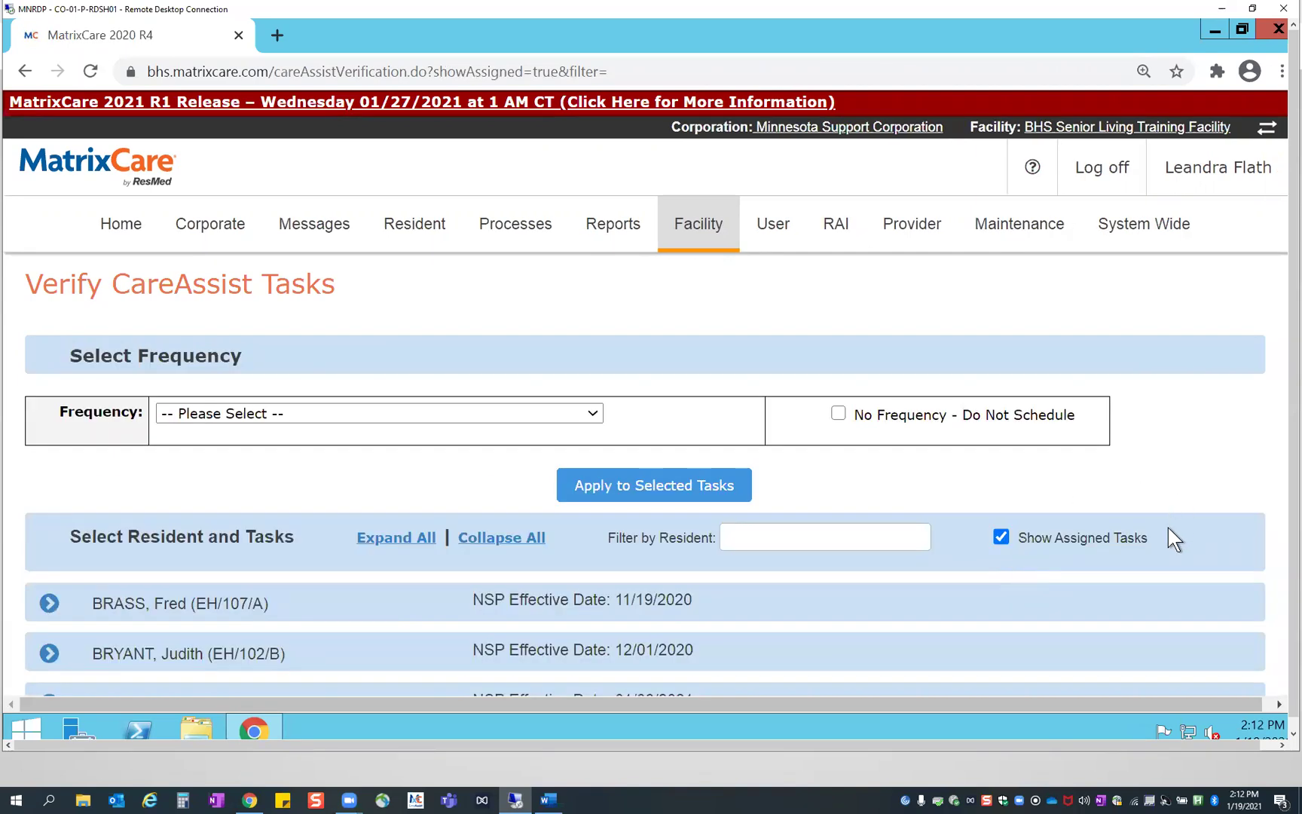
Expand the first resident in the list and look through the categories, details and frequencies of that resident's tasks
scroll(1155, 562, "down", 1)
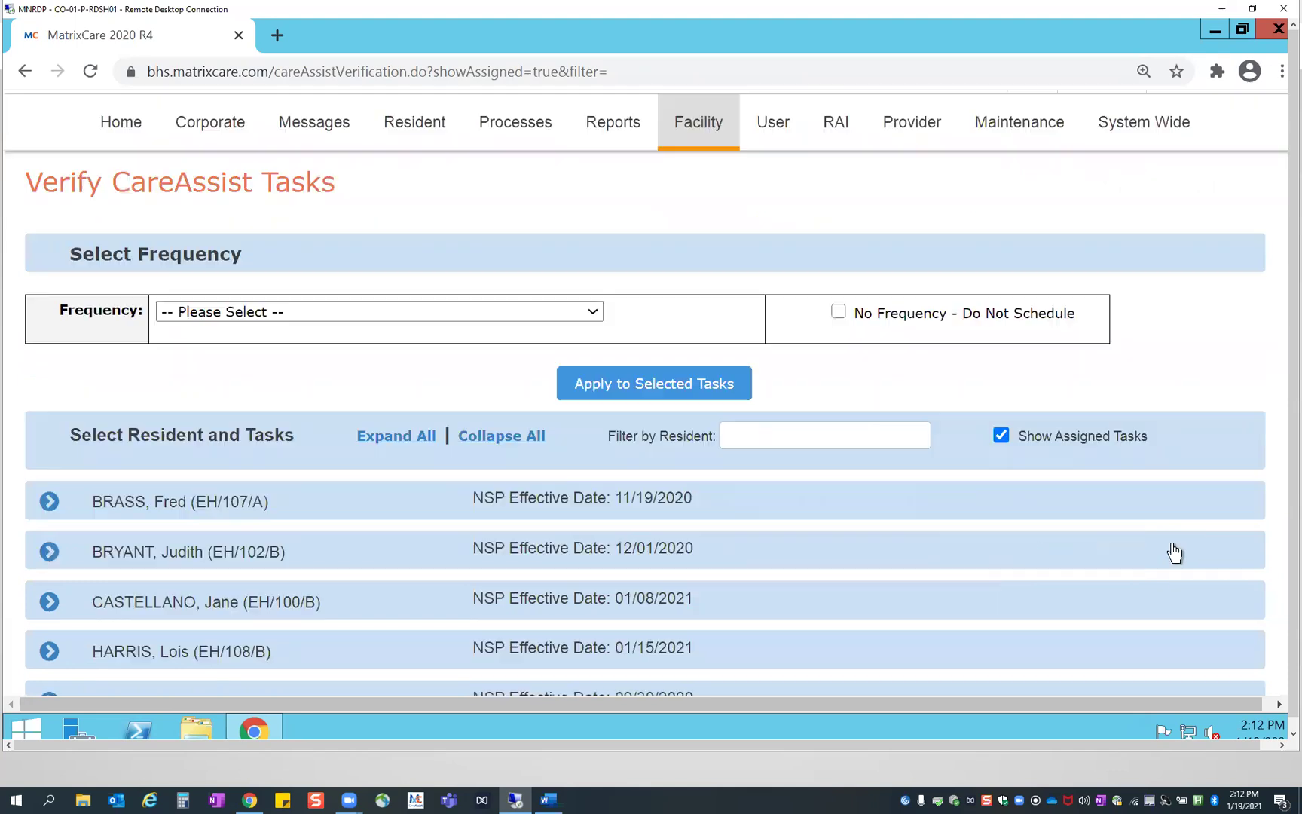
scroll(1153, 565, "down", 1)
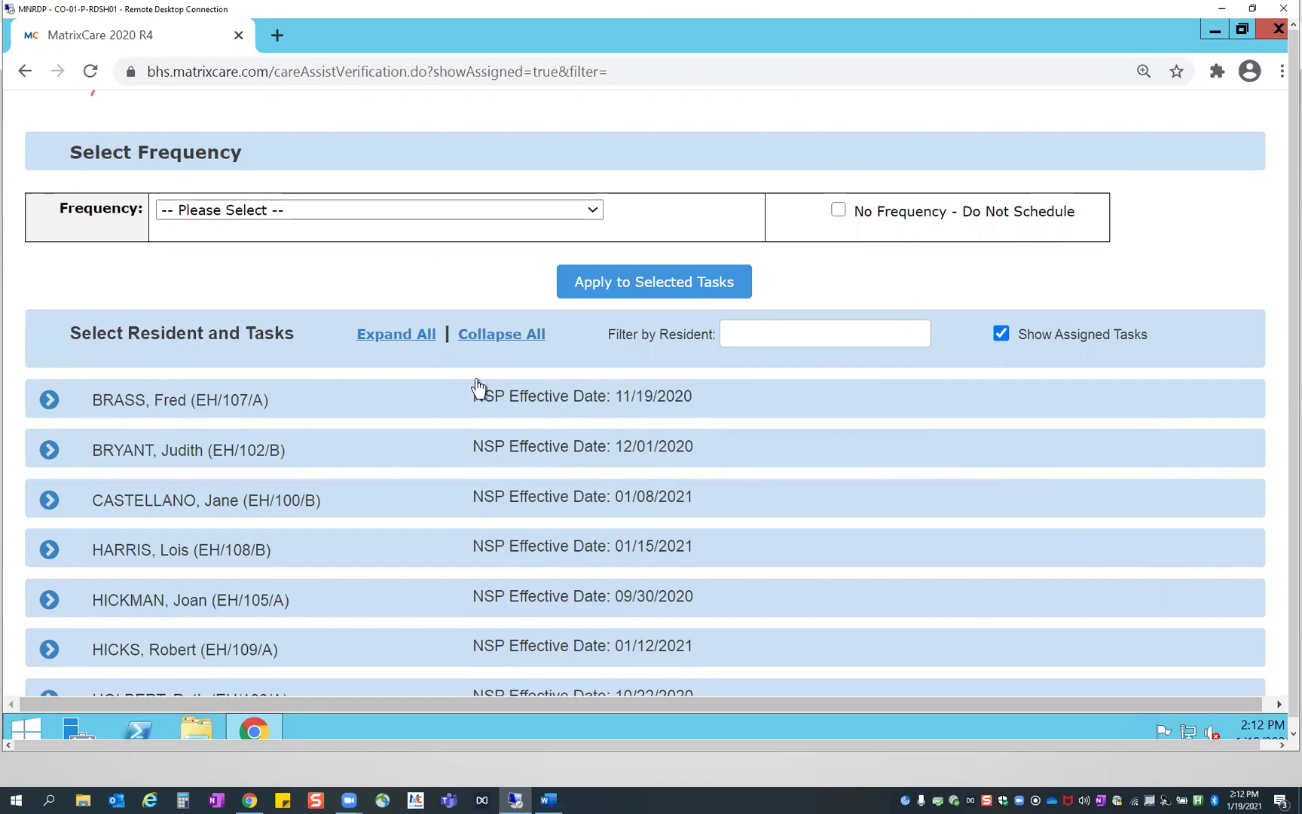
left_click(71, 404)
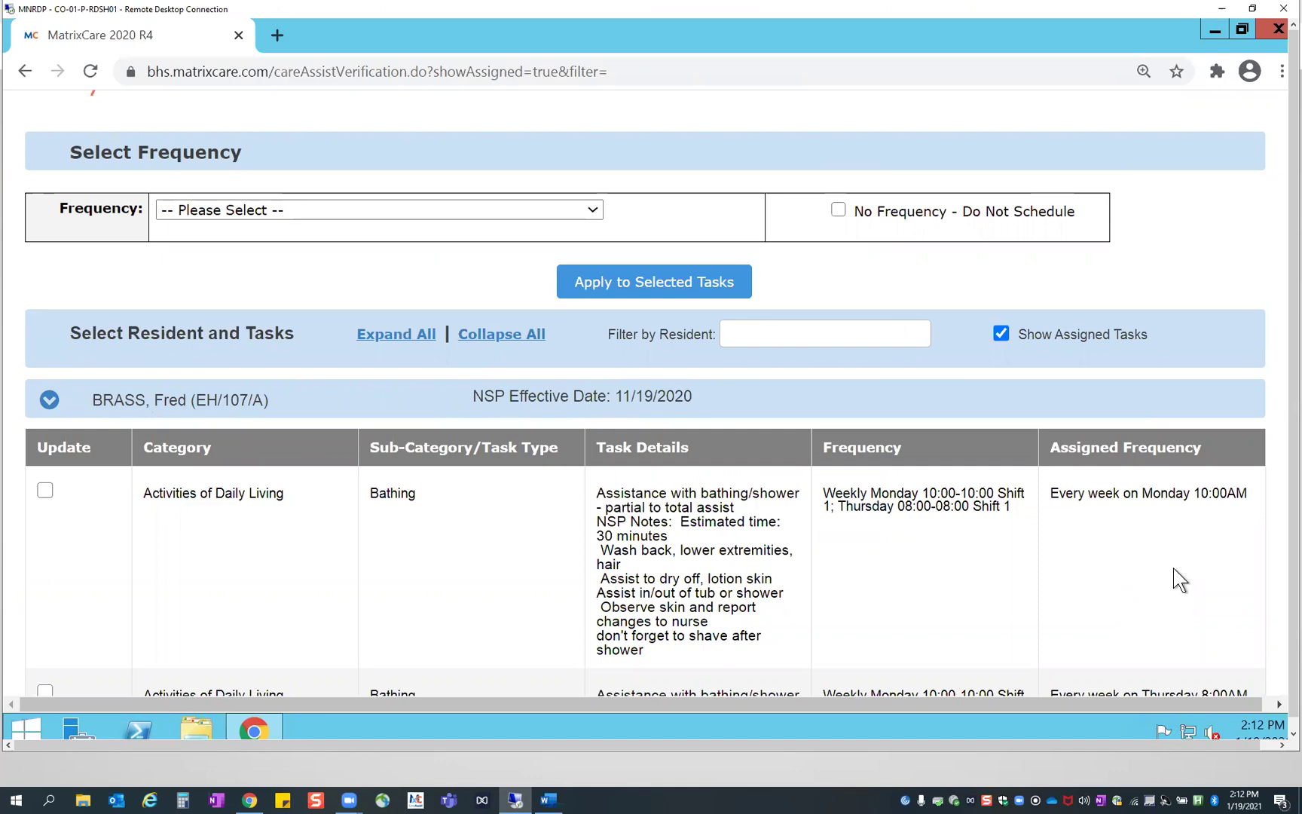
scroll(1179, 580, "down", 1)
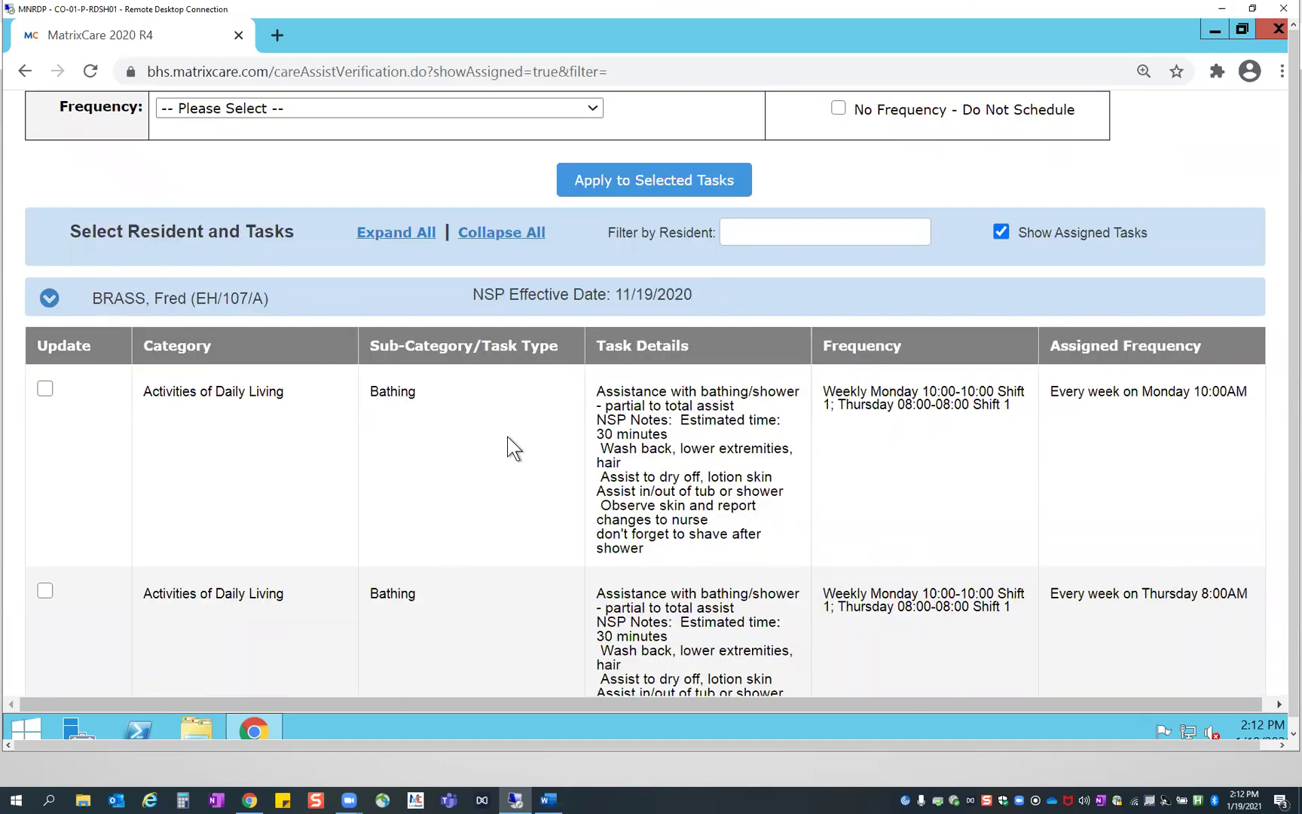
scroll(509, 437, "down", 2)
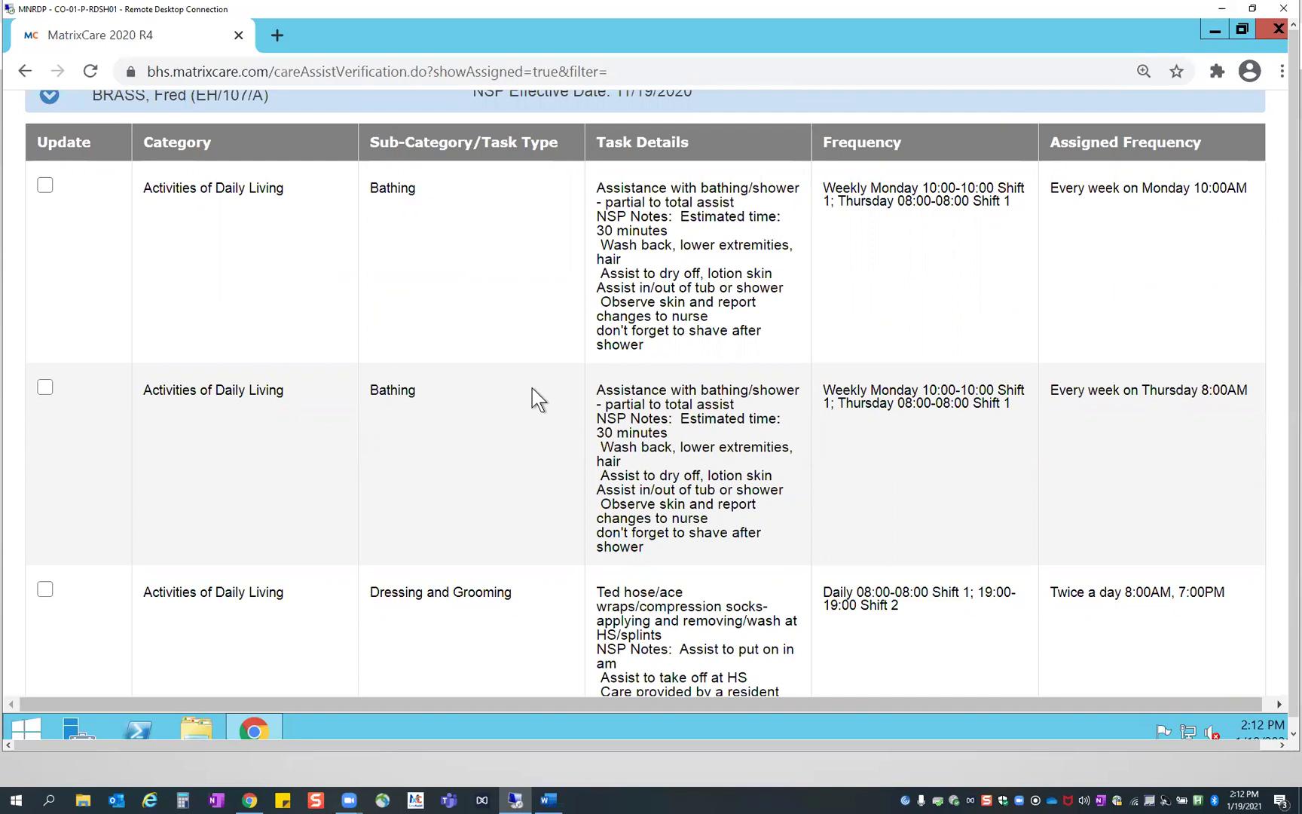
scroll(523, 395, "up", 1)
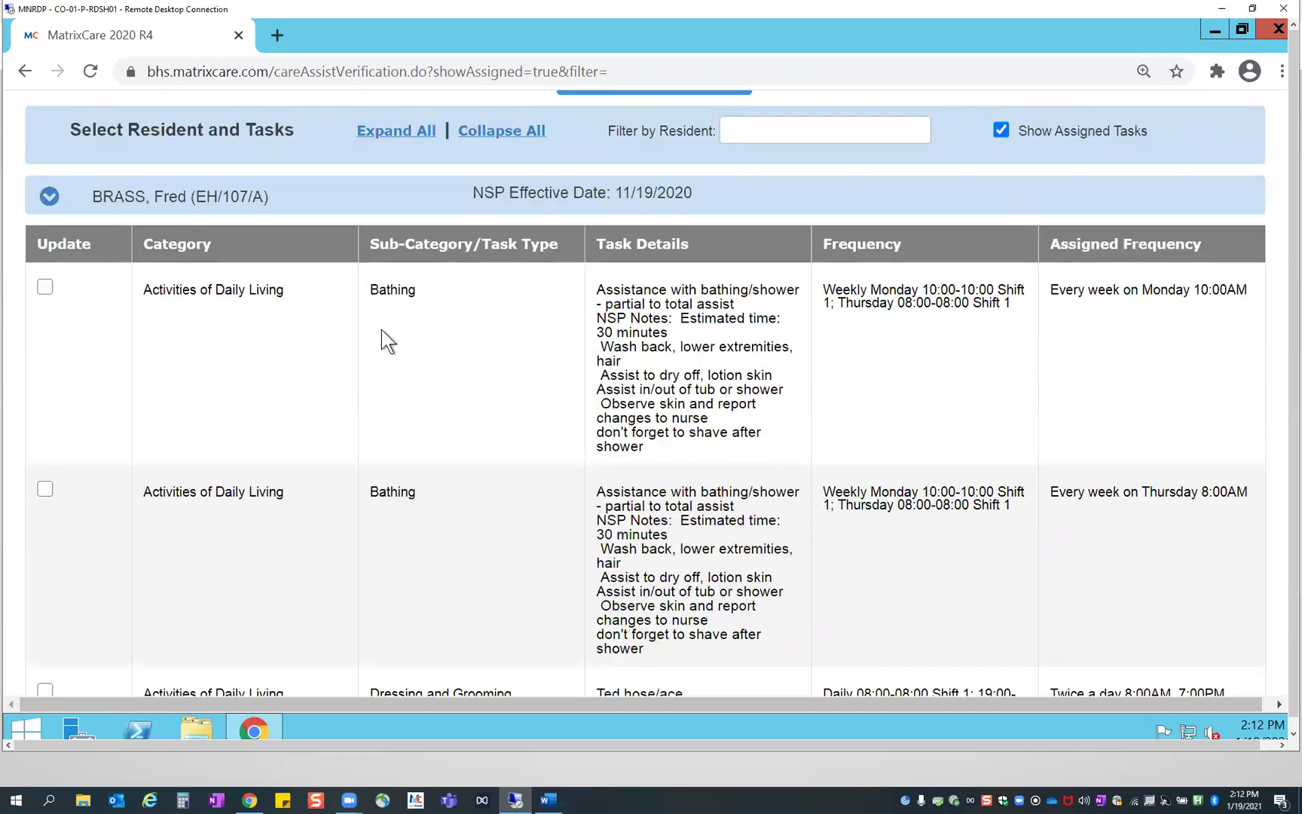
scroll(581, 471, "down", 8)
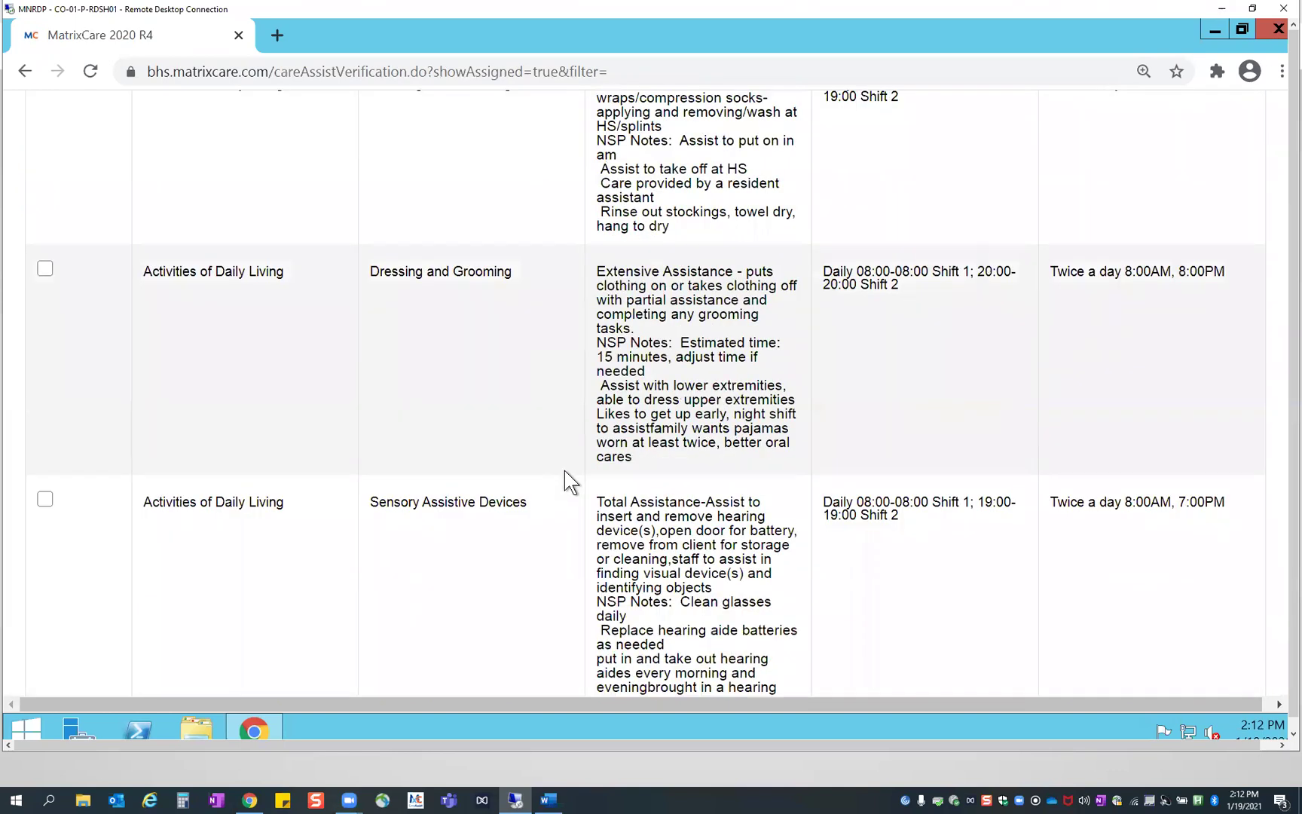
scroll(564, 472, "down", 2)
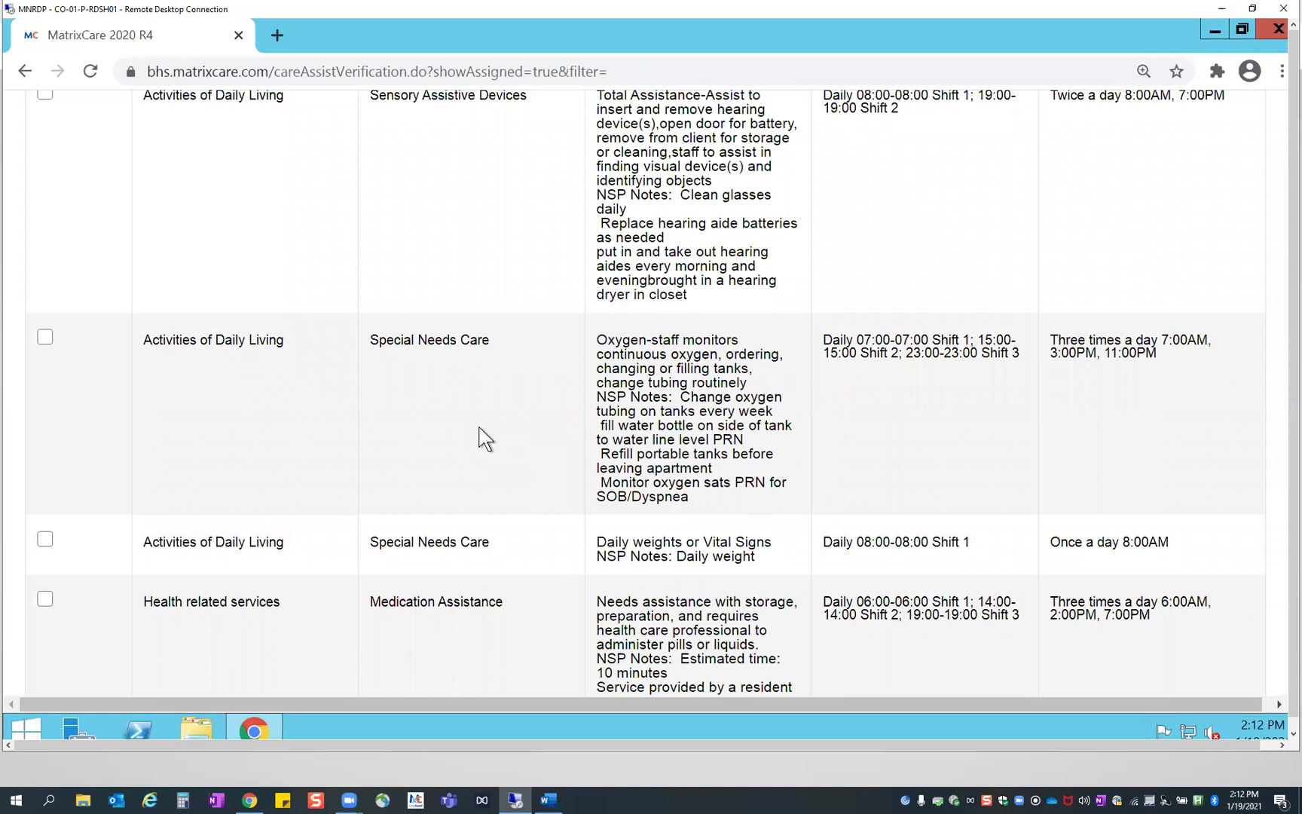
scroll(485, 439, "up", 2)
scroll(486, 439, "up", 4)
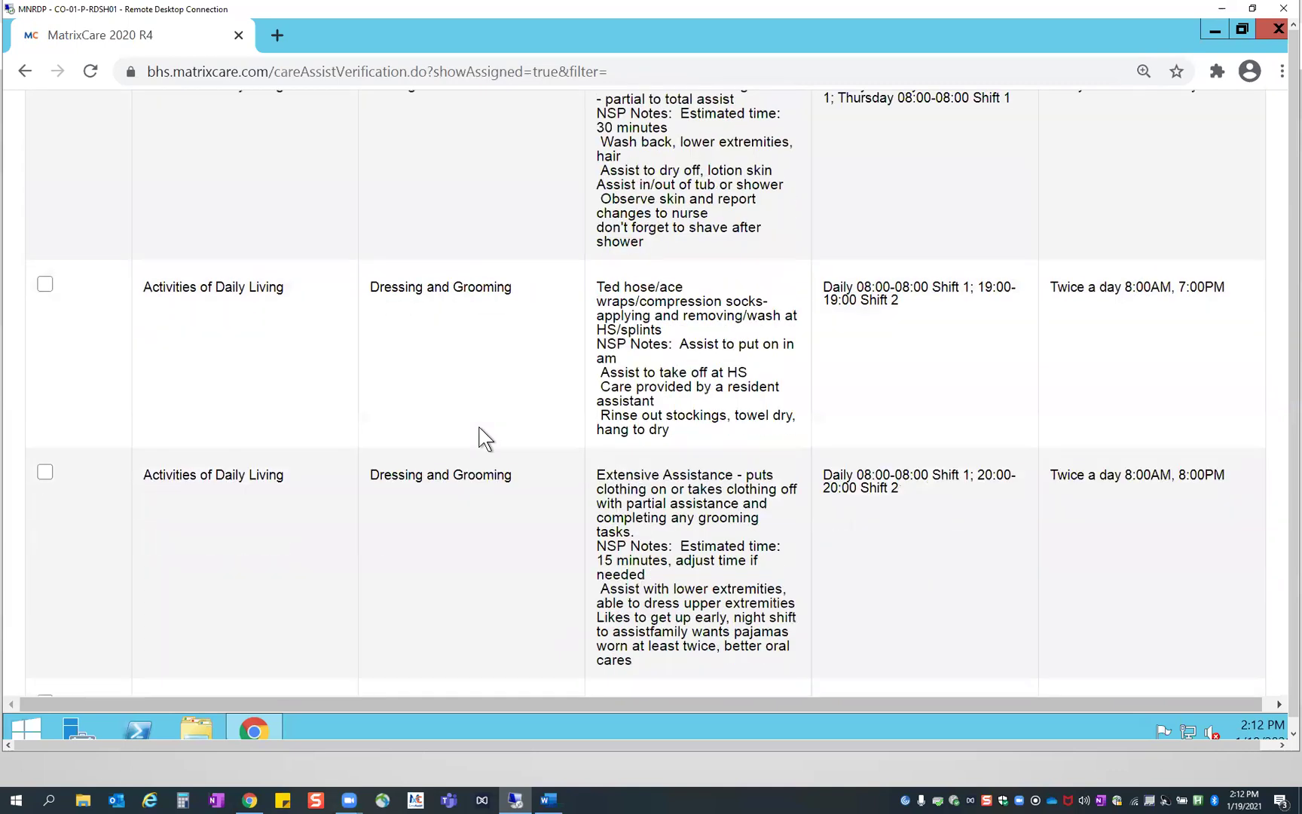
scroll(486, 439, "up", 2)
scroll(486, 439, "up", 3)
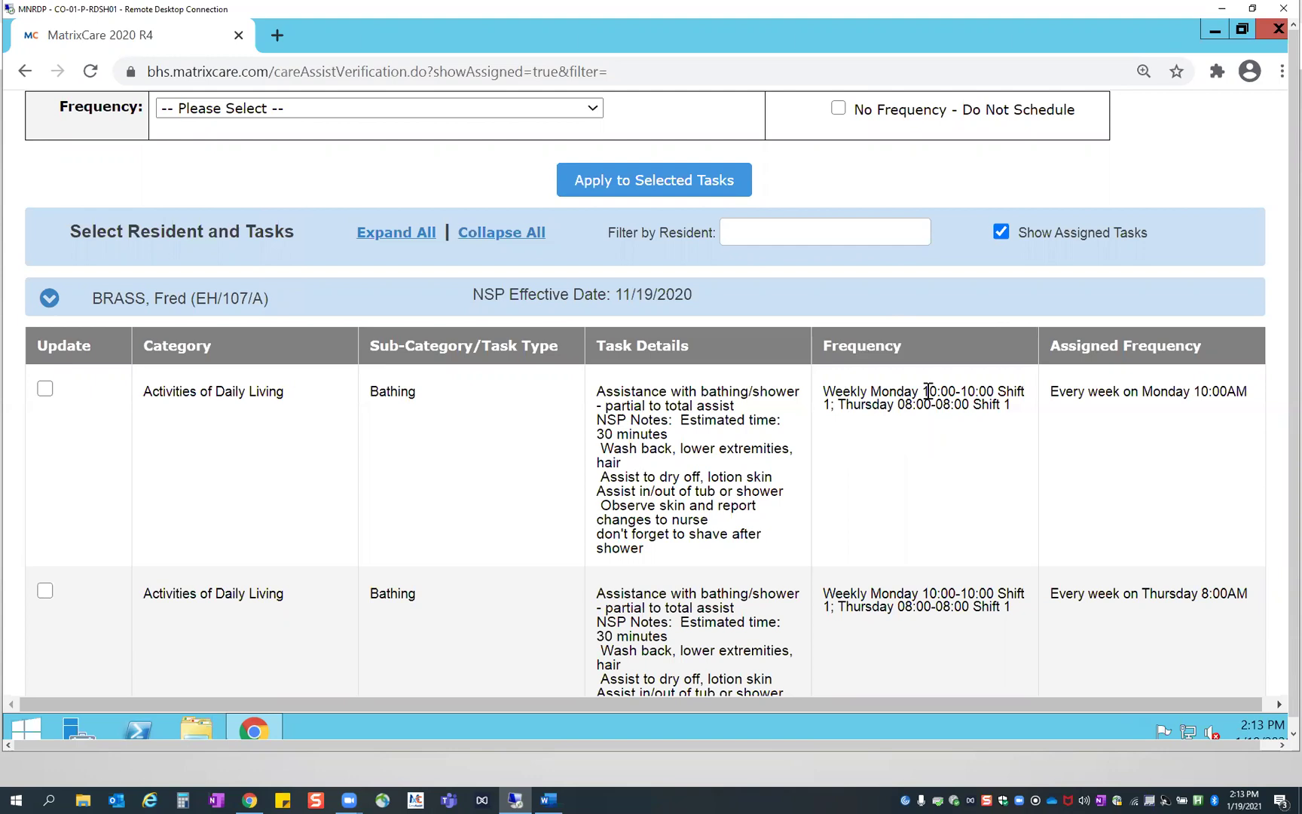
Examine the times and shifts in the Frequency entry of the resident's first bathing task
left_click_drag(955, 390, 993, 391)
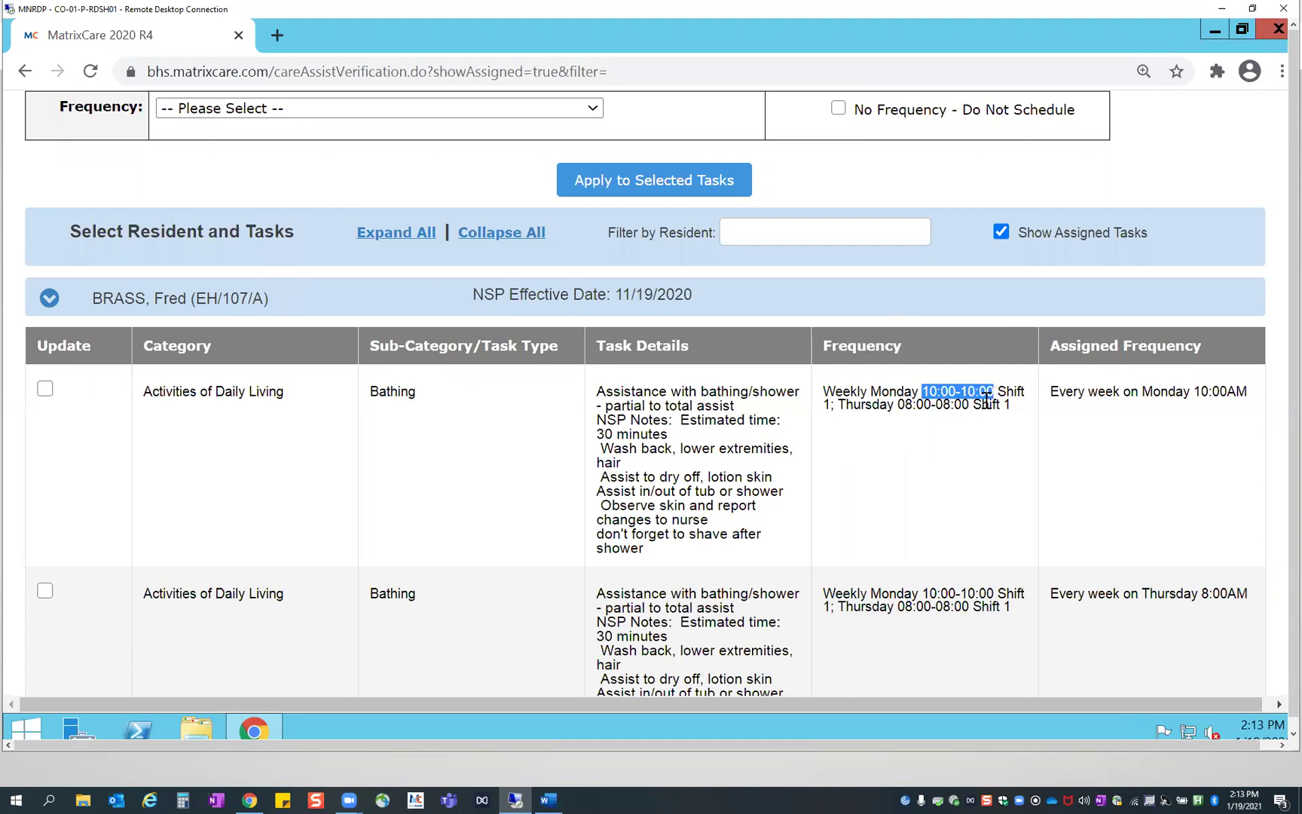
double_click(1012, 391)
double_click(827, 404)
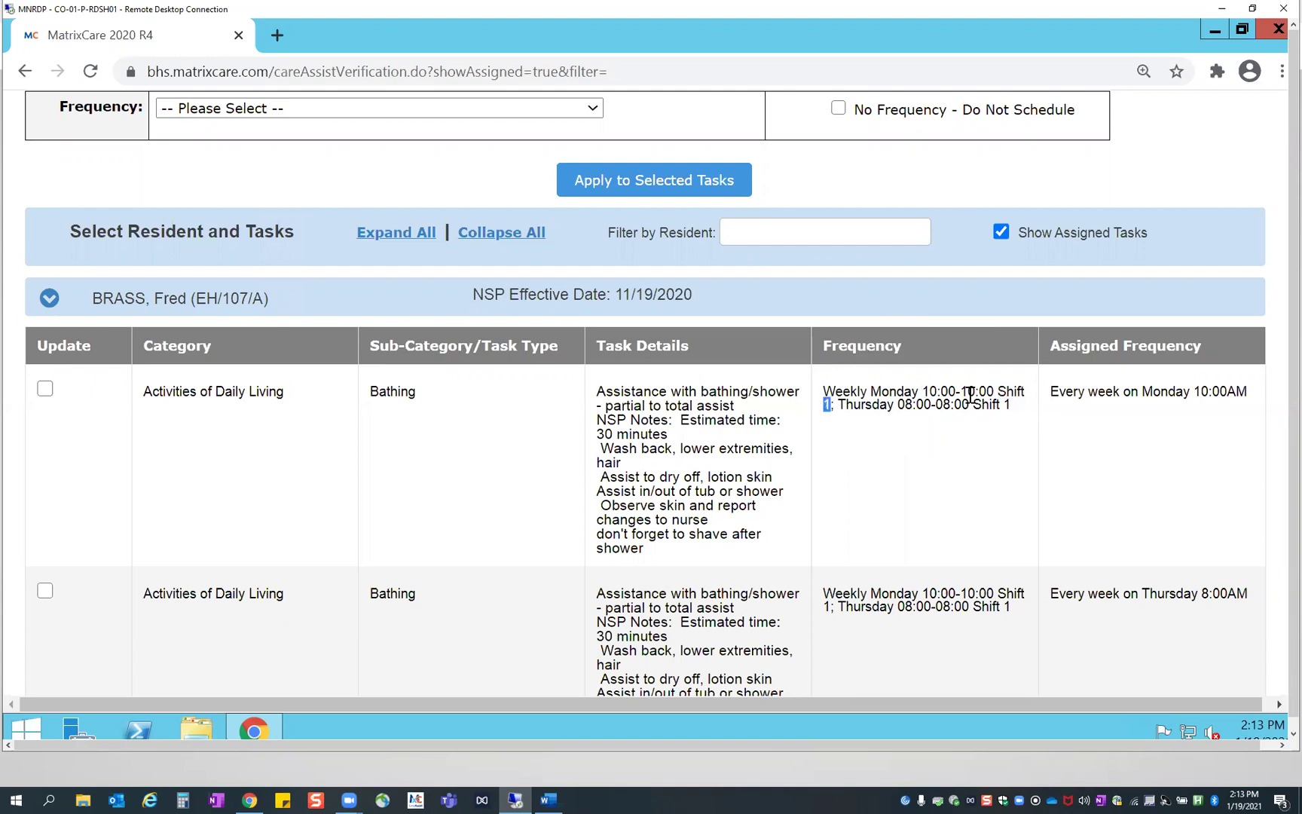
left_click(951, 421)
left_click_drag(897, 406, 969, 407)
left_click(999, 427)
scroll(1005, 447, "down", 1)
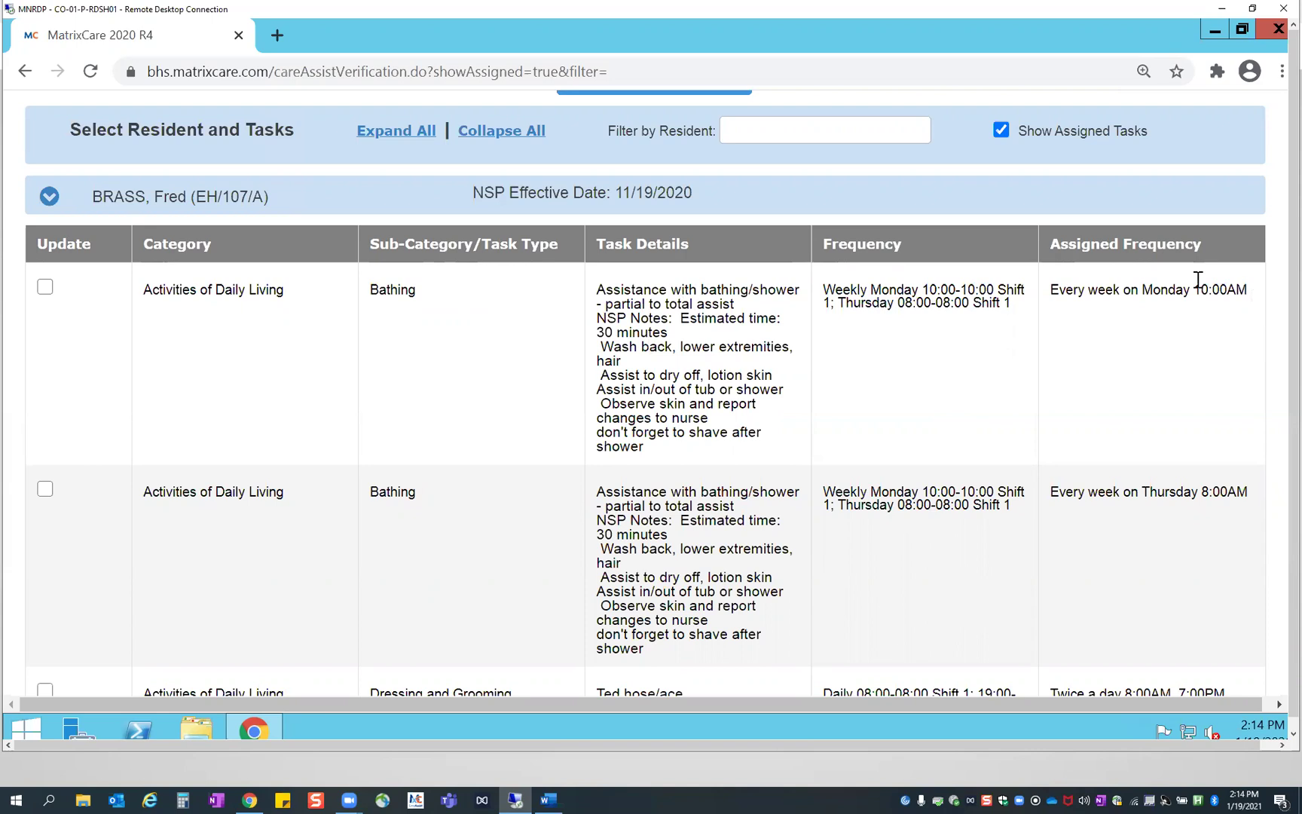
Compare the Frequency and Assigned Frequency entries of the two bathing tasks and the first Dressing and Grooming task
left_click_drag(871, 292, 993, 294)
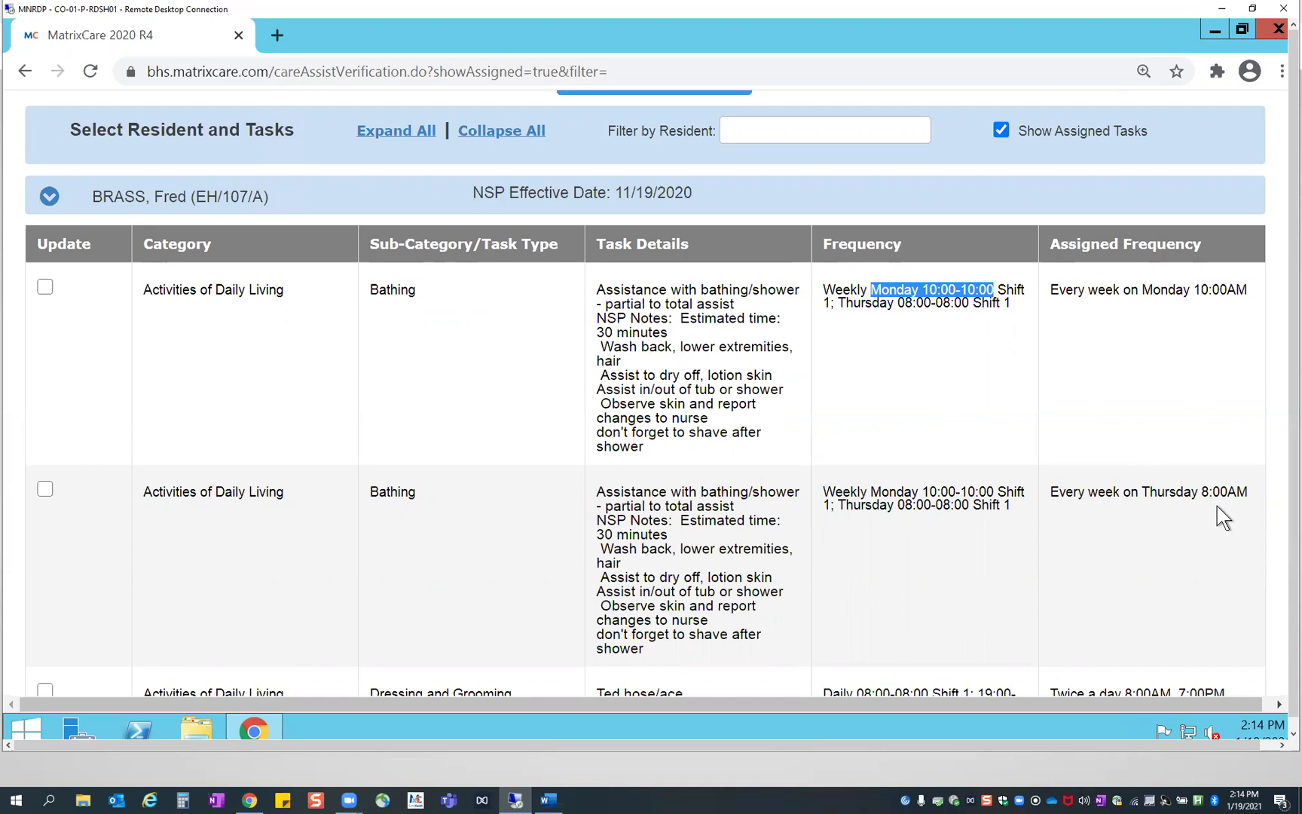
left_click_drag(838, 505, 978, 510)
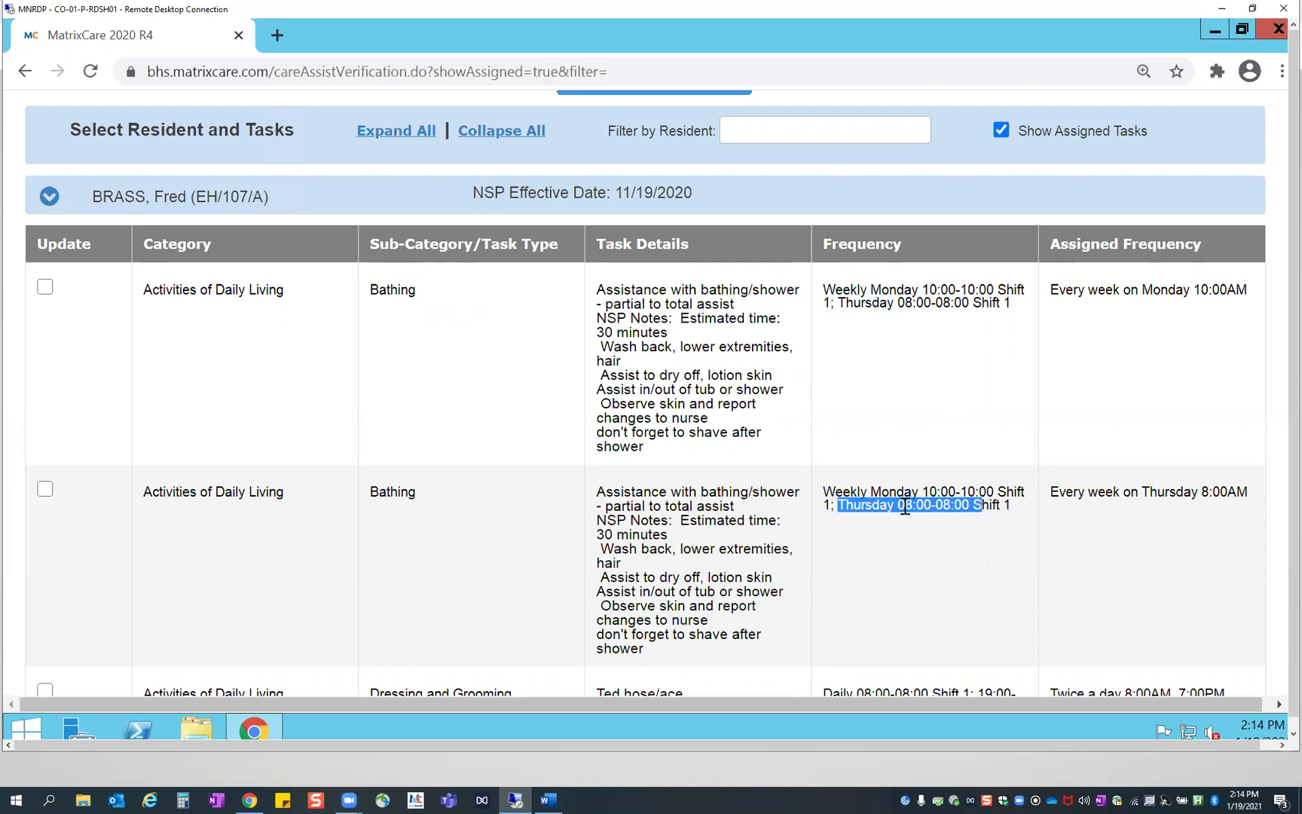
scroll(1155, 538, "down", 3)
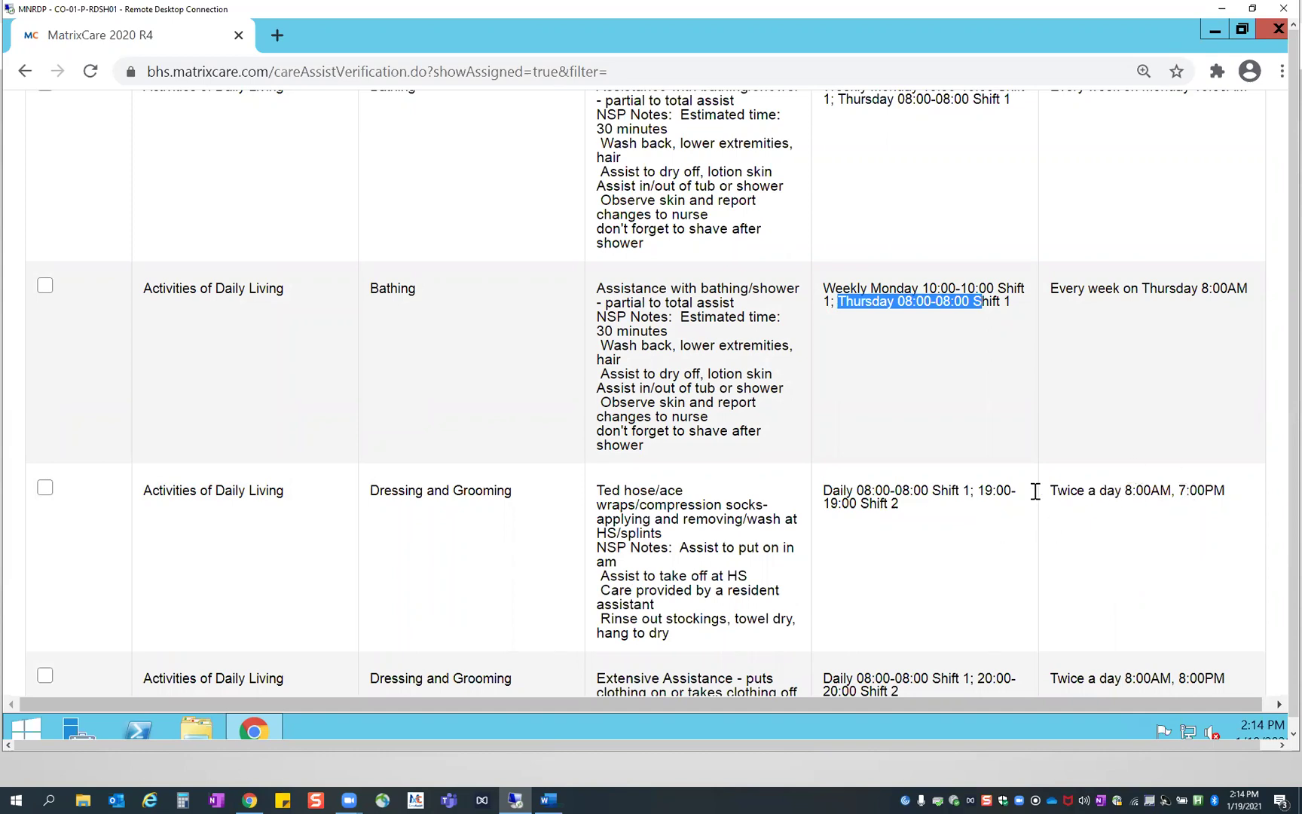
left_click_drag(857, 491, 936, 523)
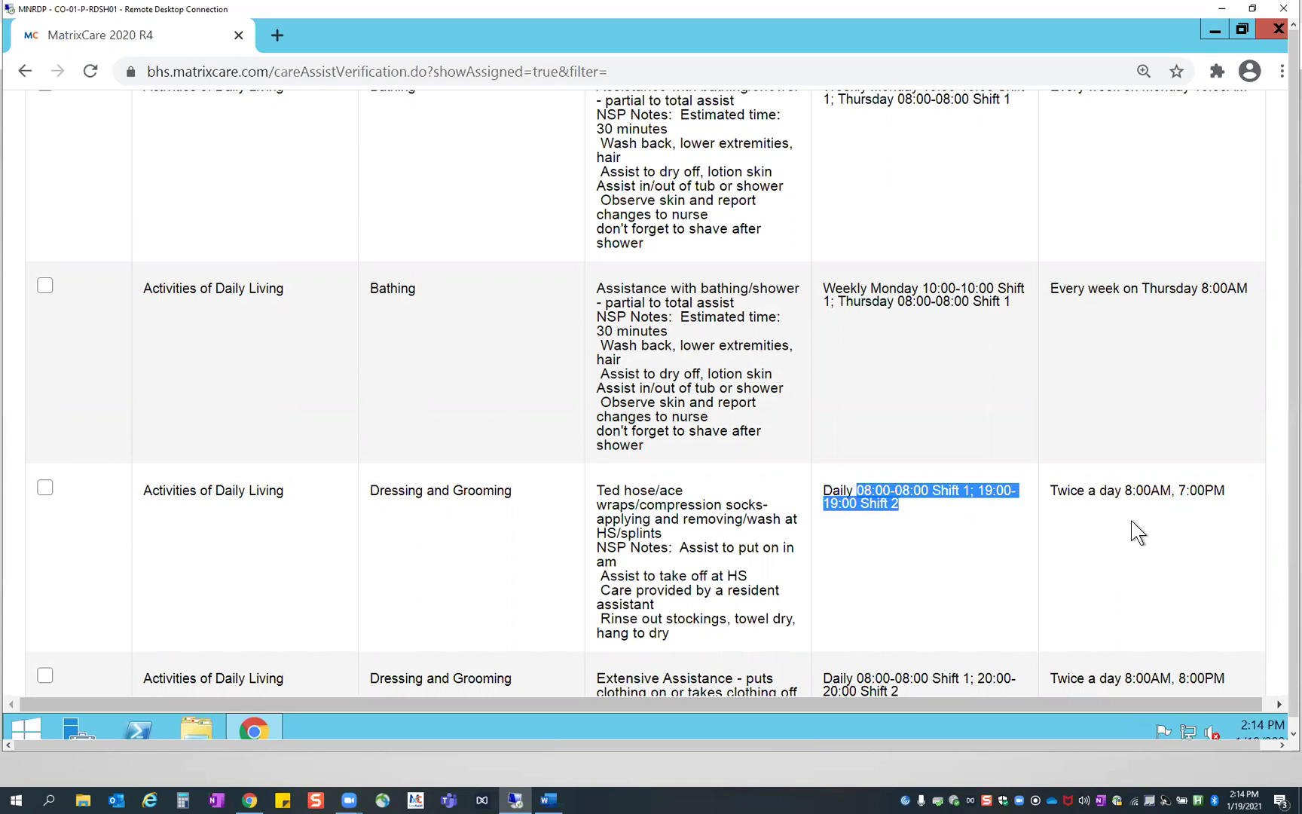
scroll(1118, 447, "up", 1)
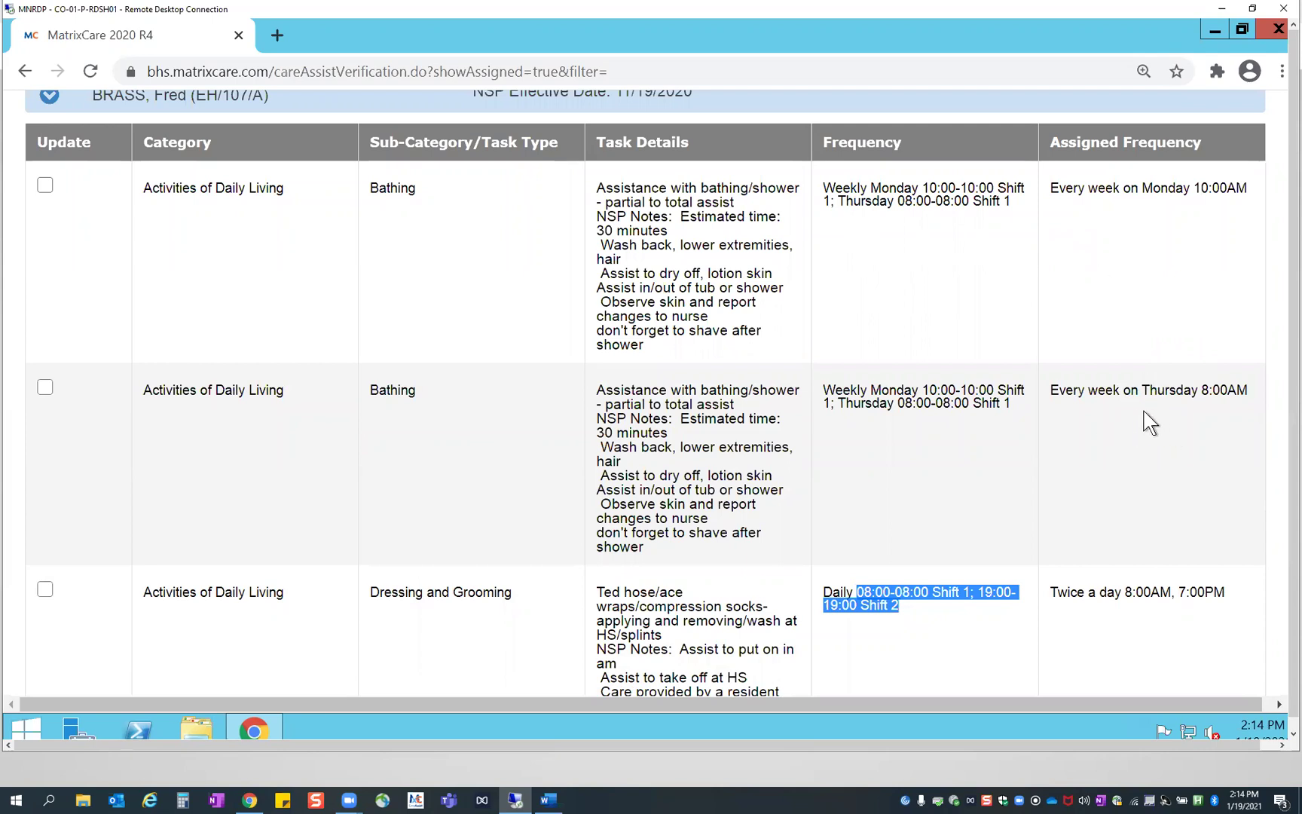
left_click(965, 425)
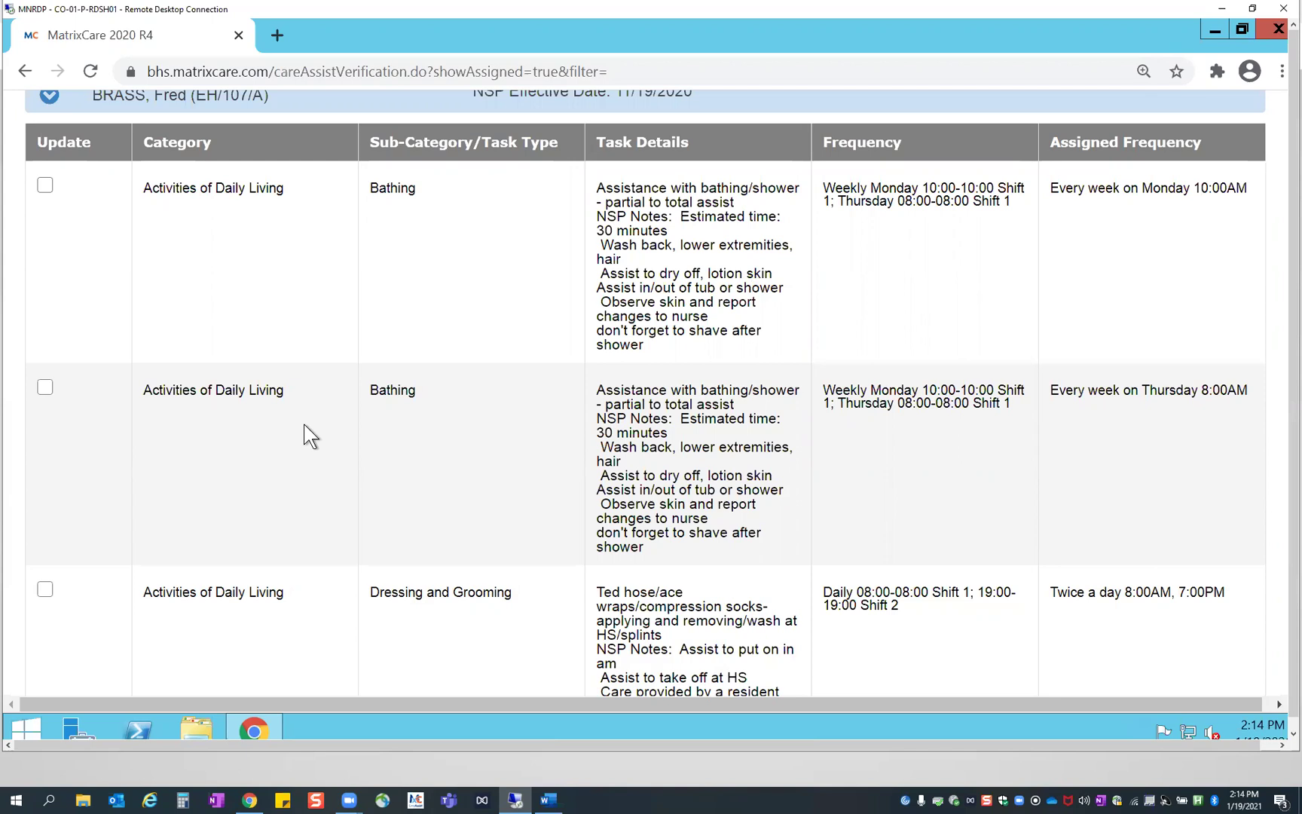
Mark the resident's second bathing task for update and choose the Daily - AM Med Pass frequency
scroll(294, 442, "up", 3)
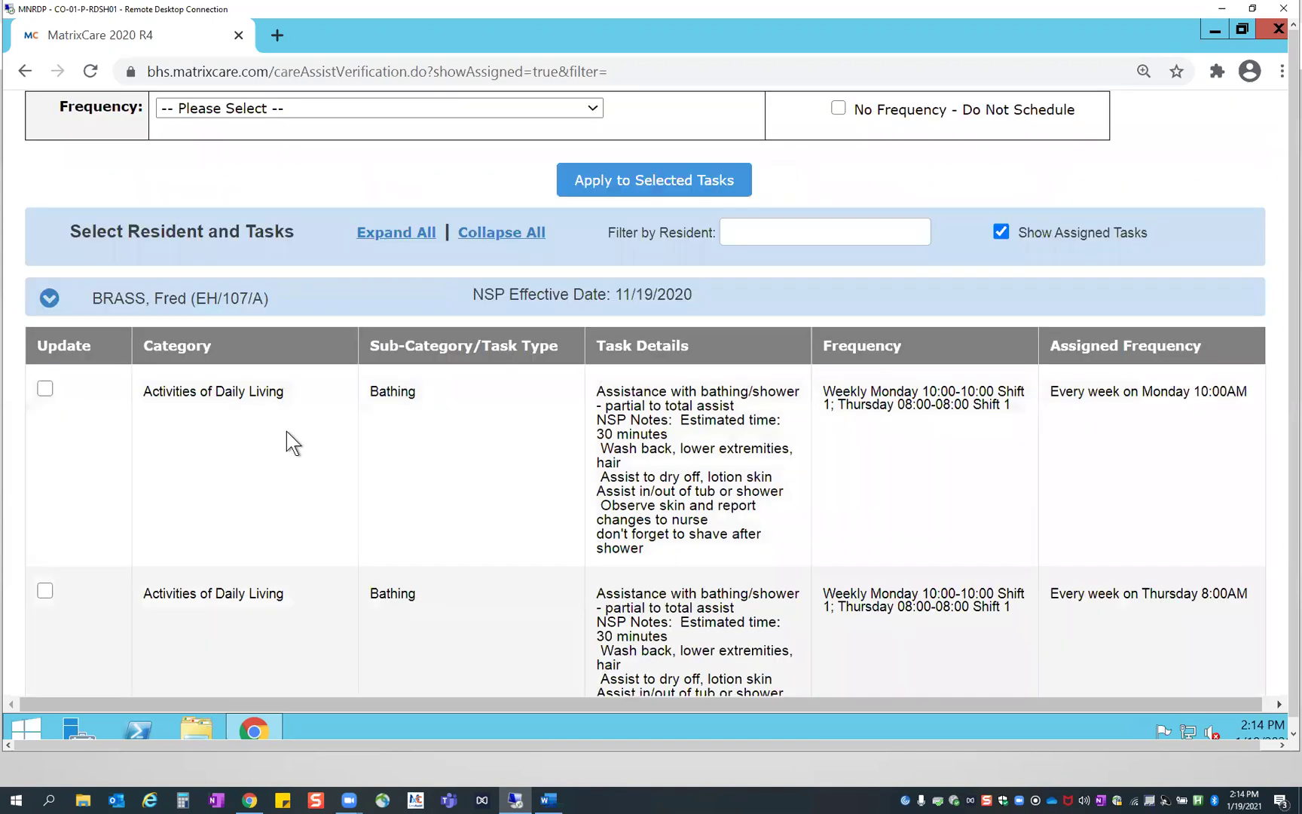
left_click(46, 594)
scroll(386, 592, "up", 3)
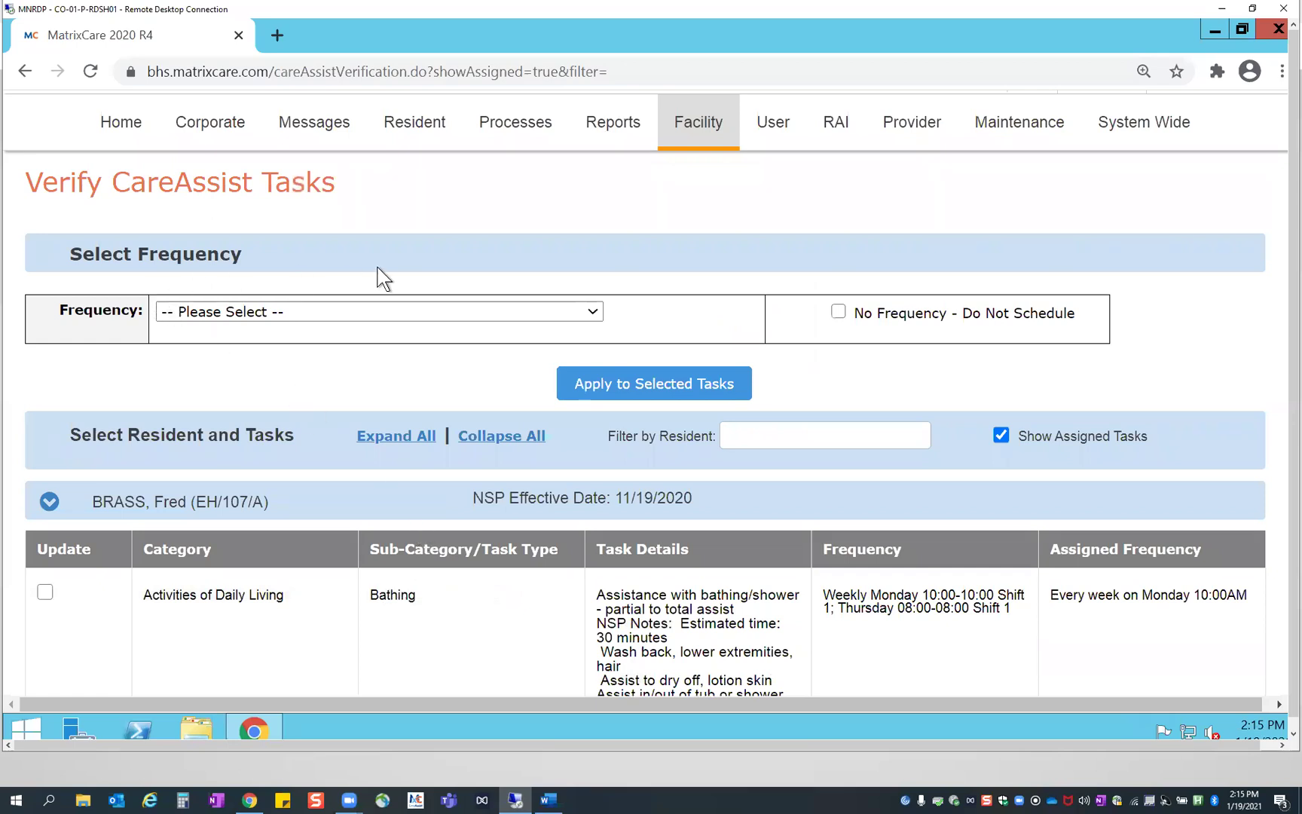
left_click(593, 312)
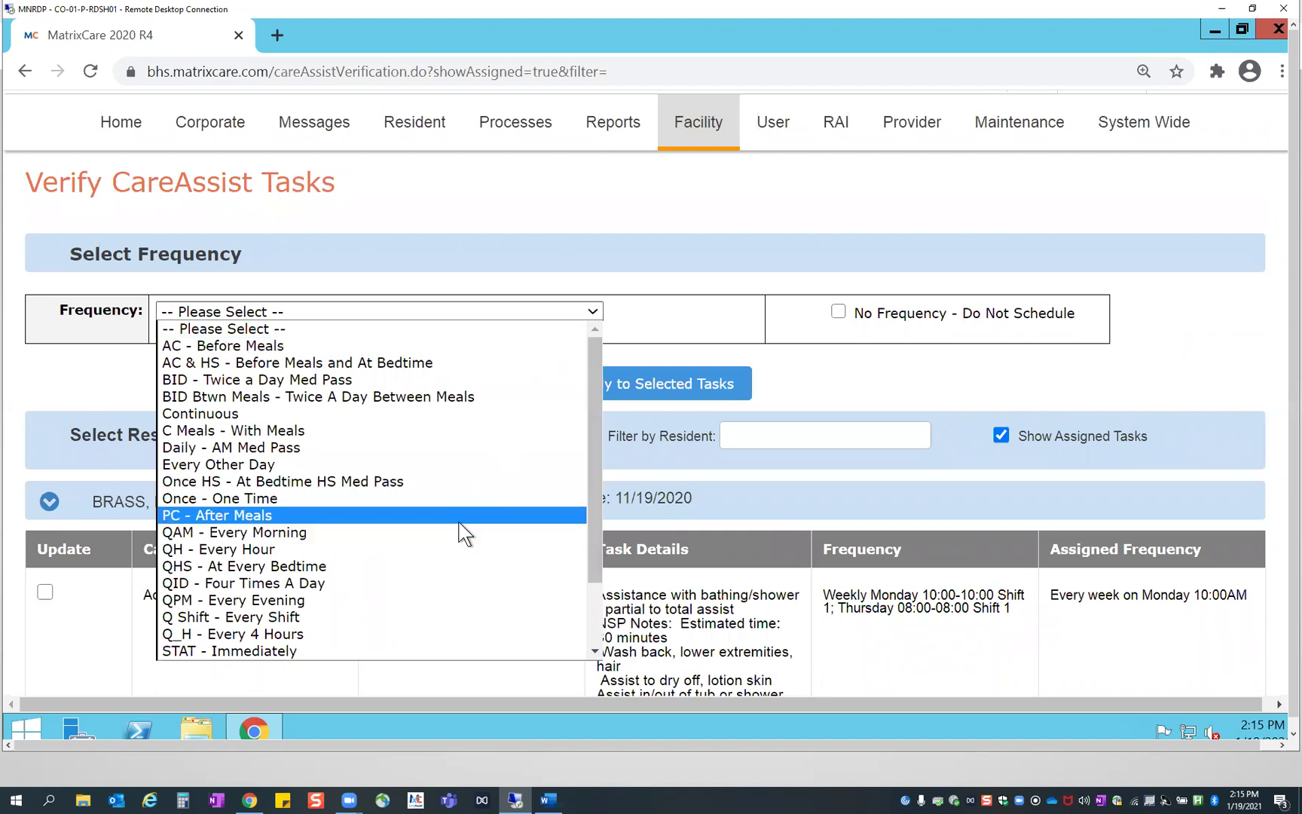
scroll(456, 529, "down", 2)
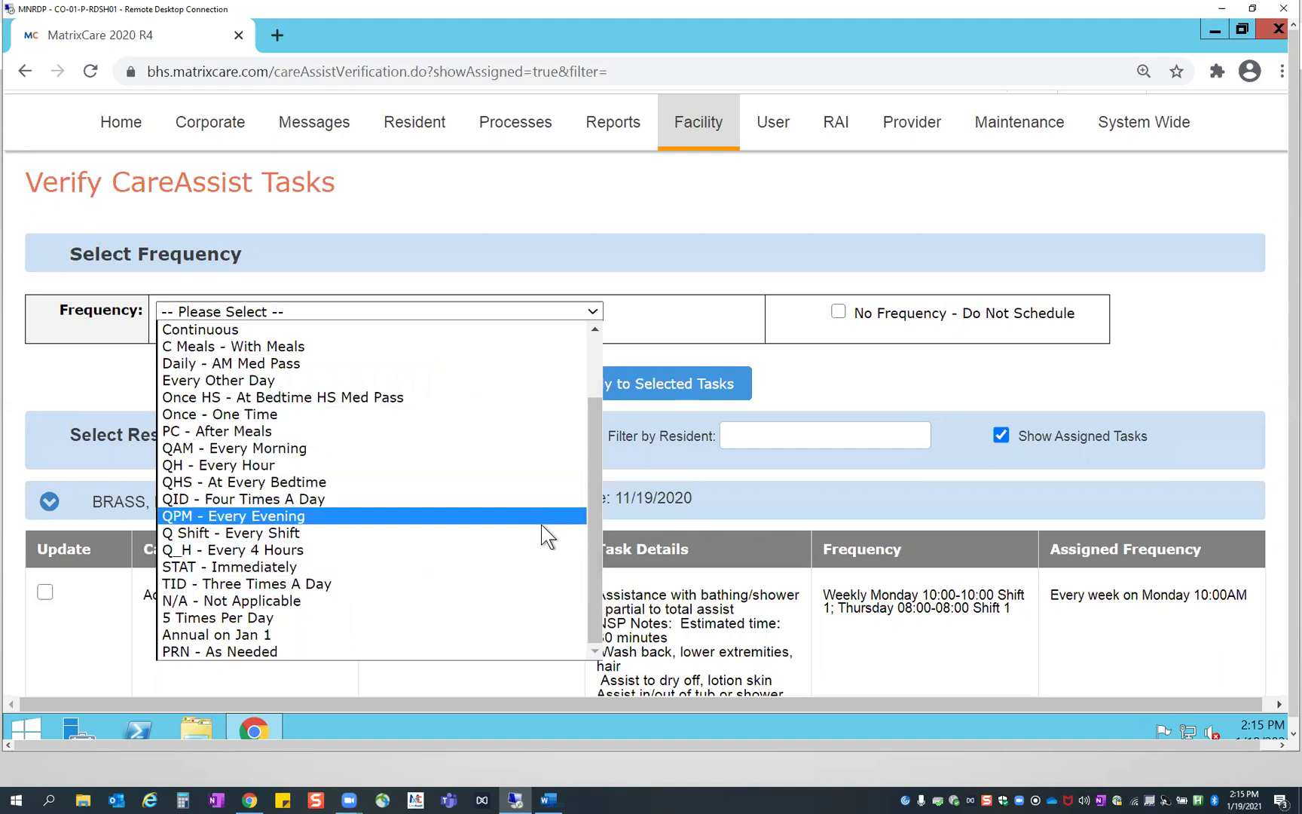
scroll(543, 536, "up", 2)
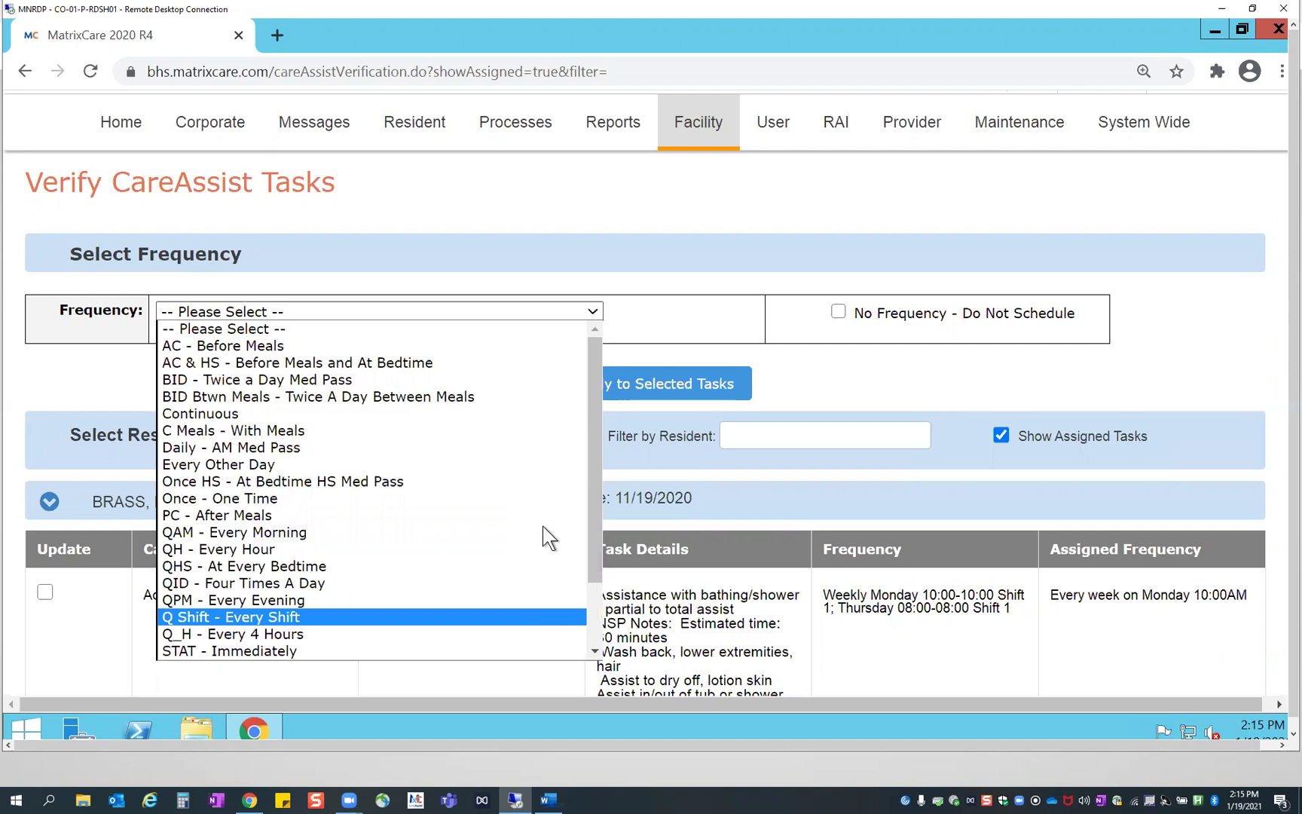
scroll(543, 524, "down", 2)
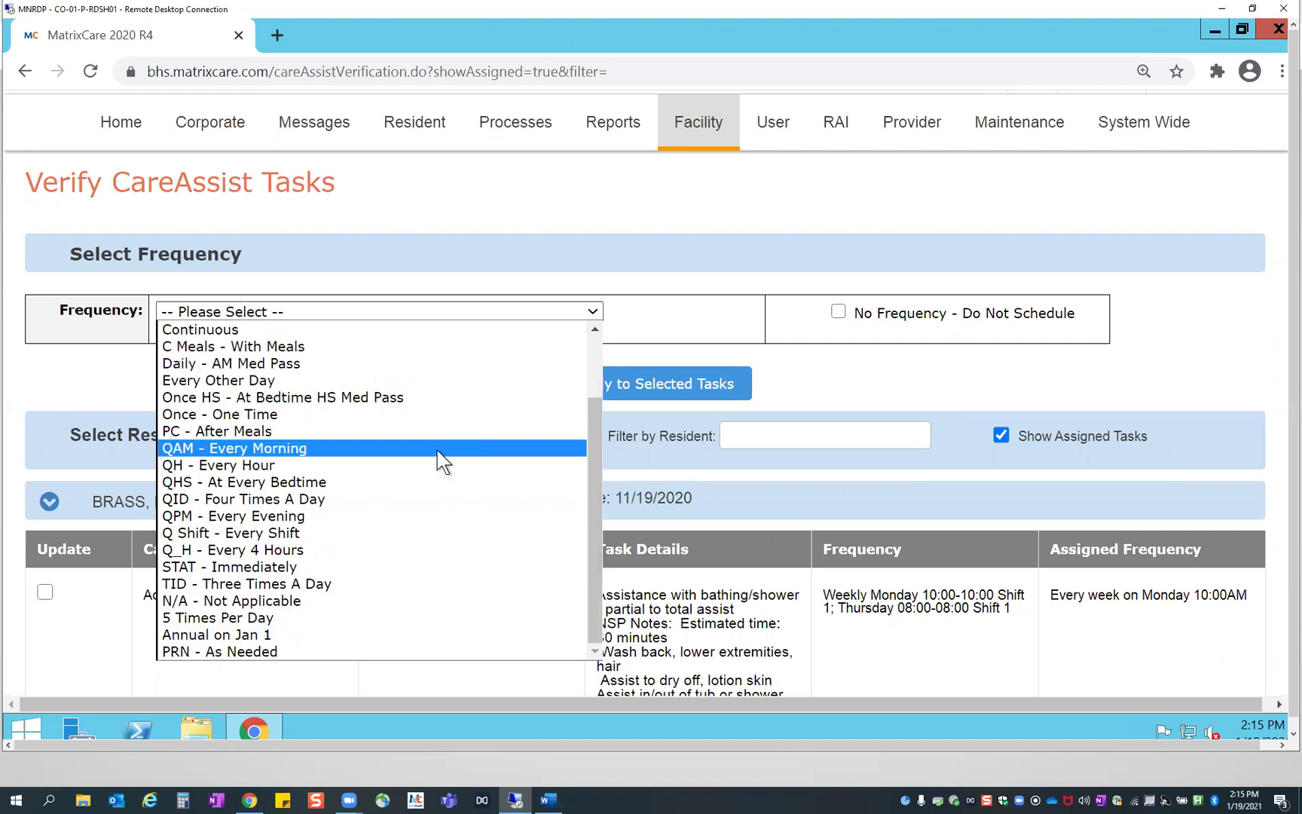
key("d")
key("Return")
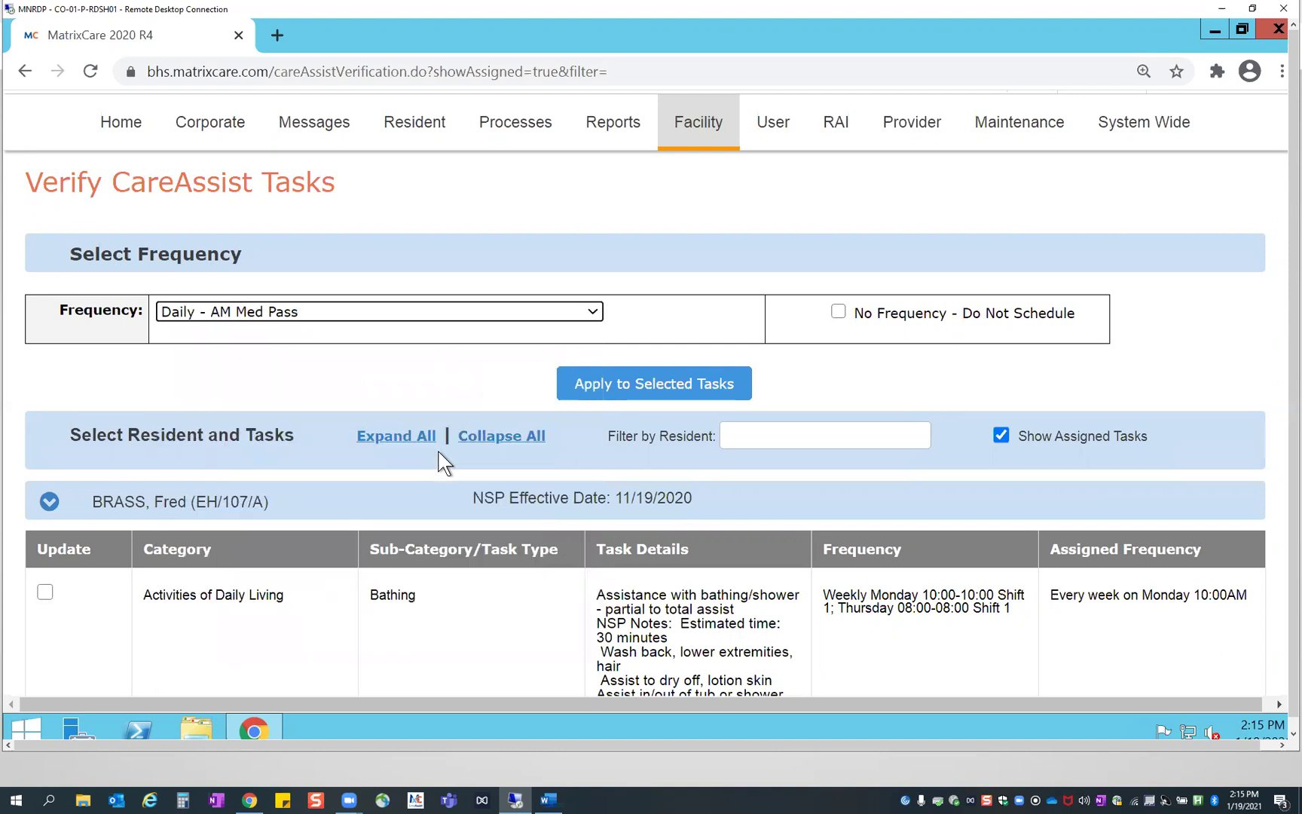
Schedule the frequency by time at 06:00 AM, repeating every week on Friday, and apply it to the selected bathing task
scroll(871, 574, "down", 1)
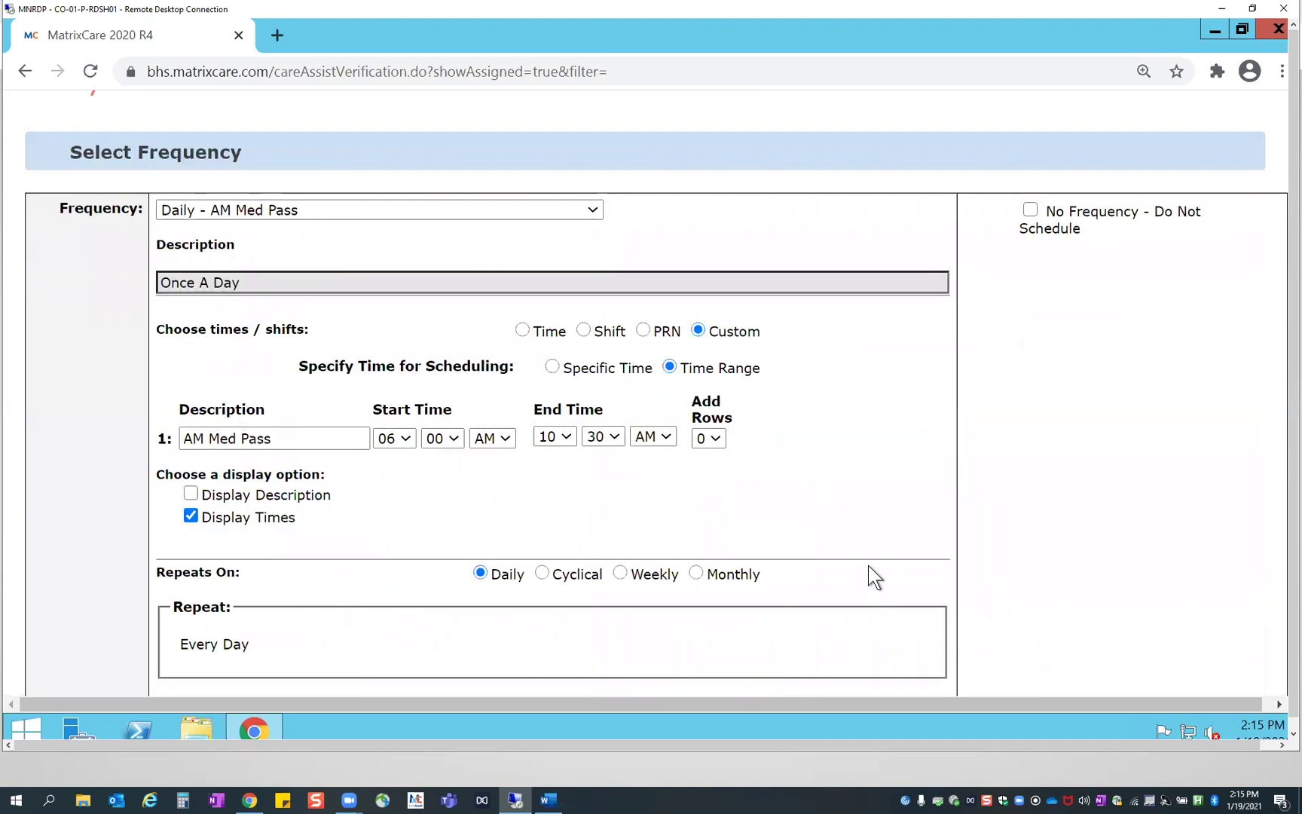
left_click(619, 573)
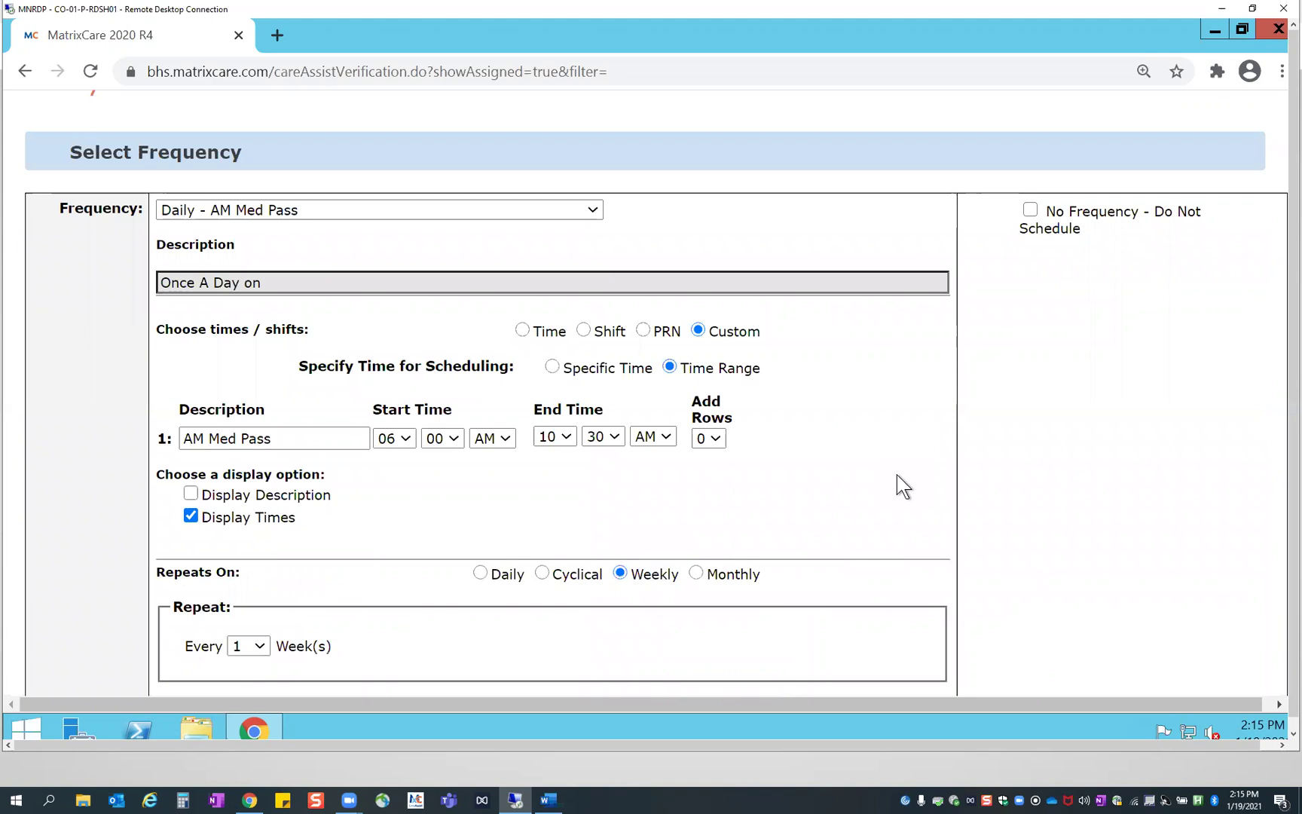
scroll(896, 474, "down", 2)
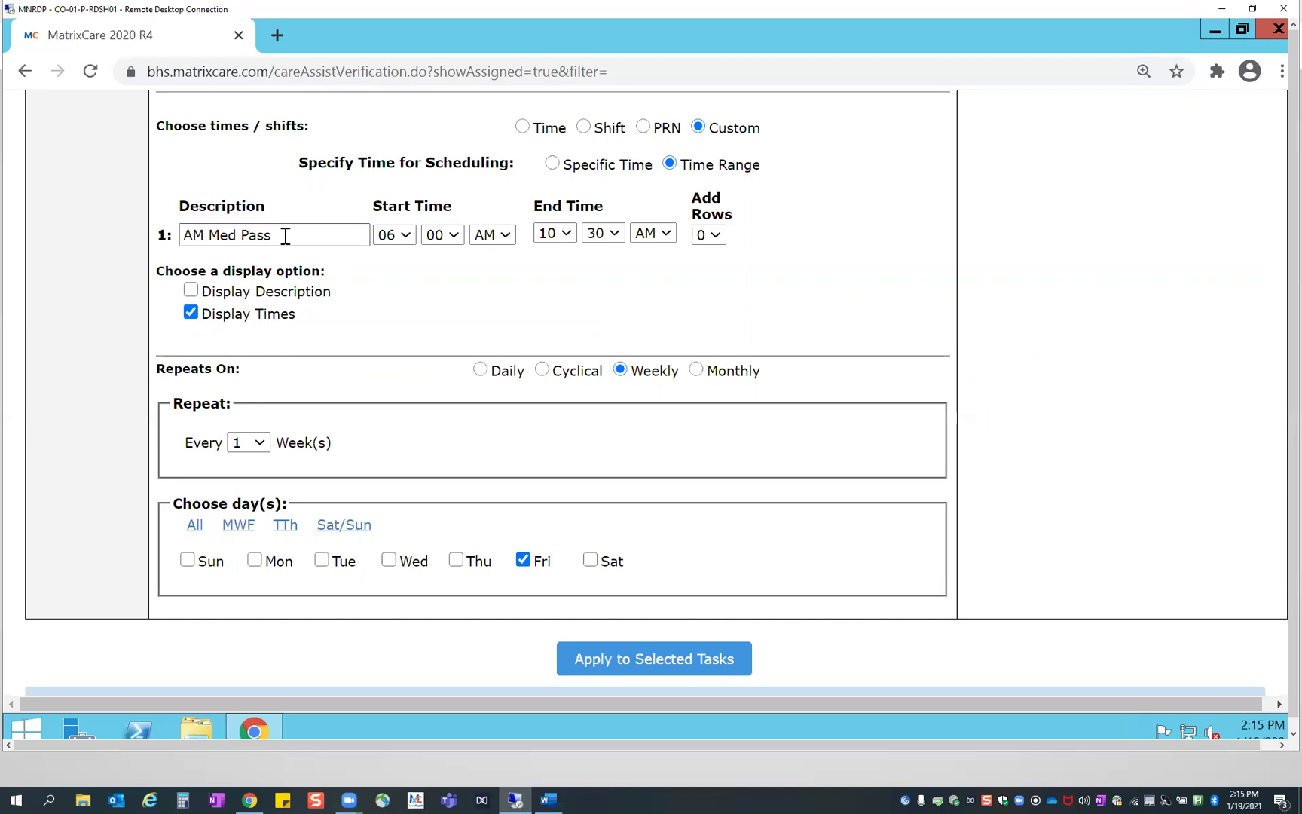
left_click(552, 164)
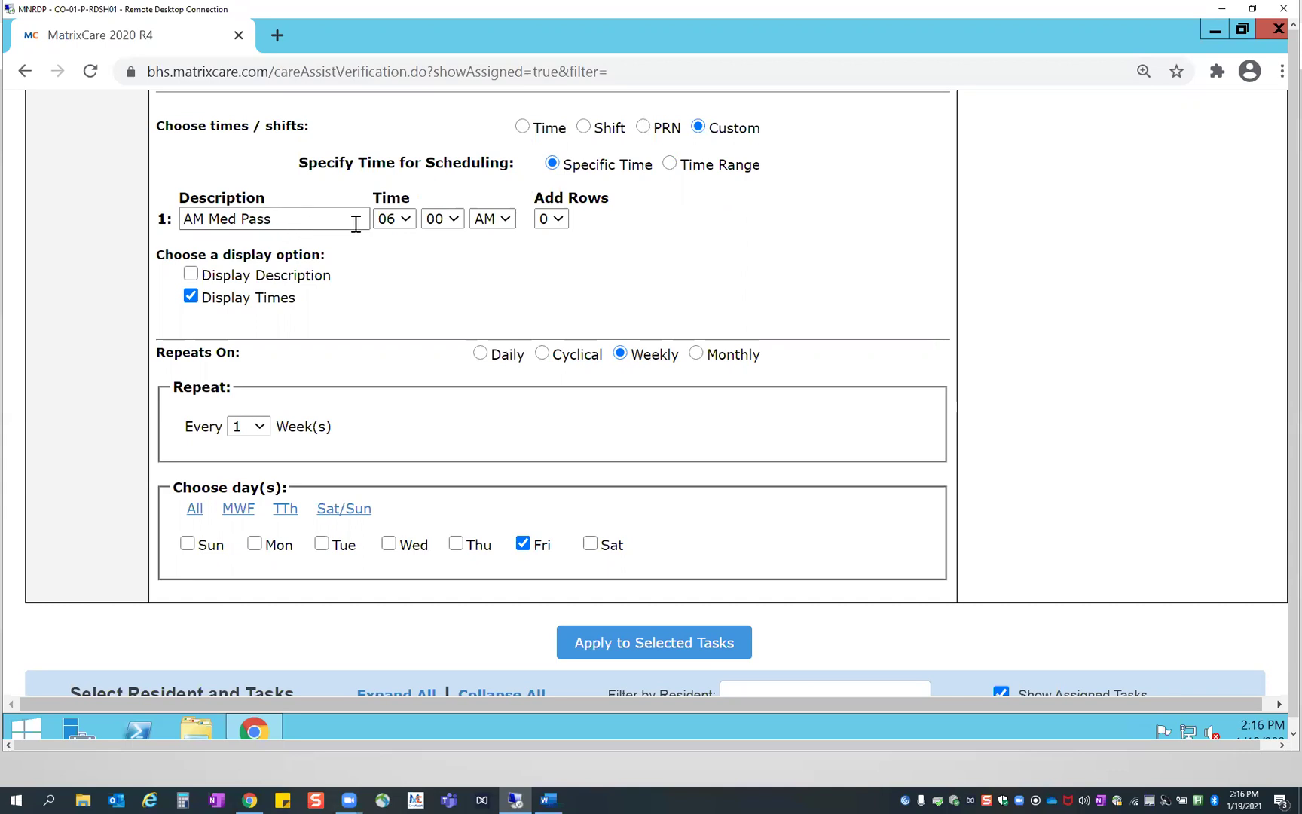
left_click(522, 126)
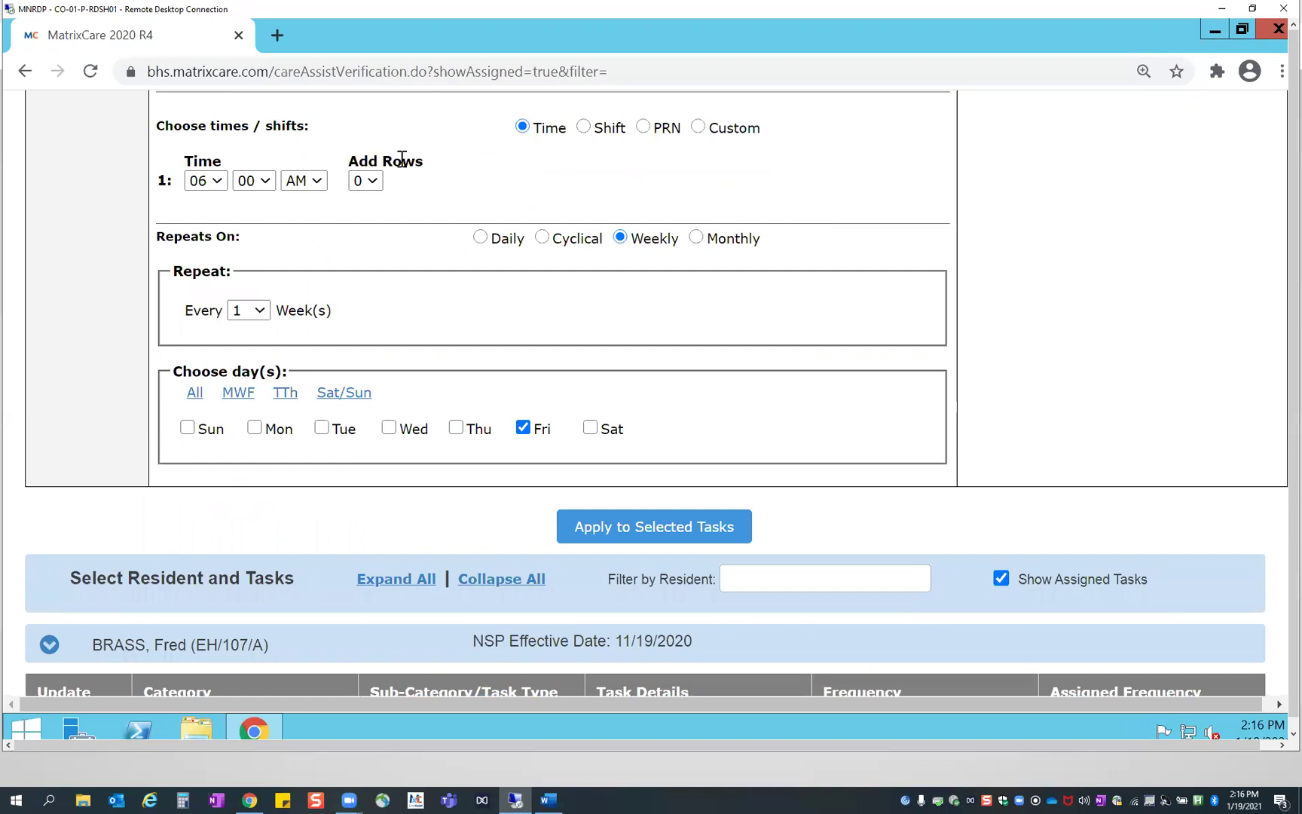
scroll(916, 434, "up", 3)
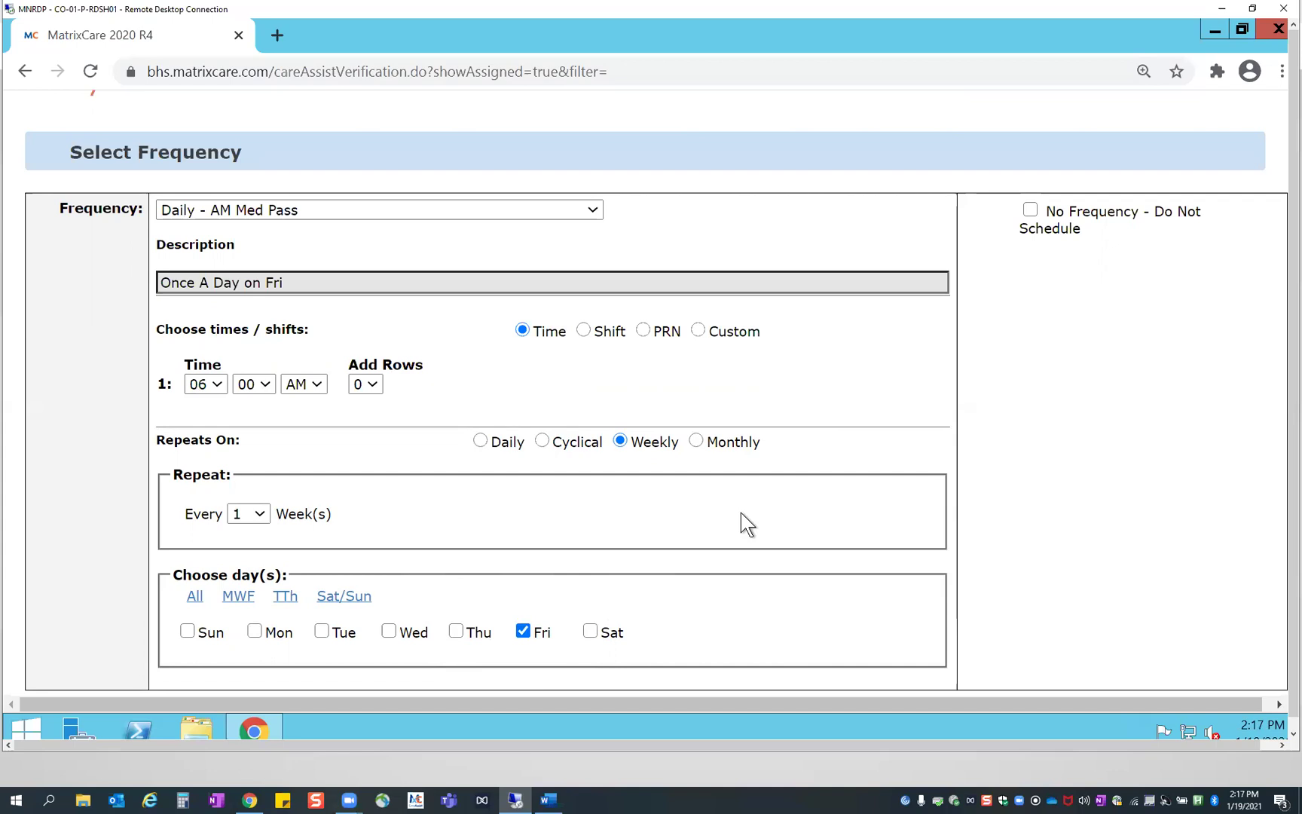
scroll(743, 520, "down", 3)
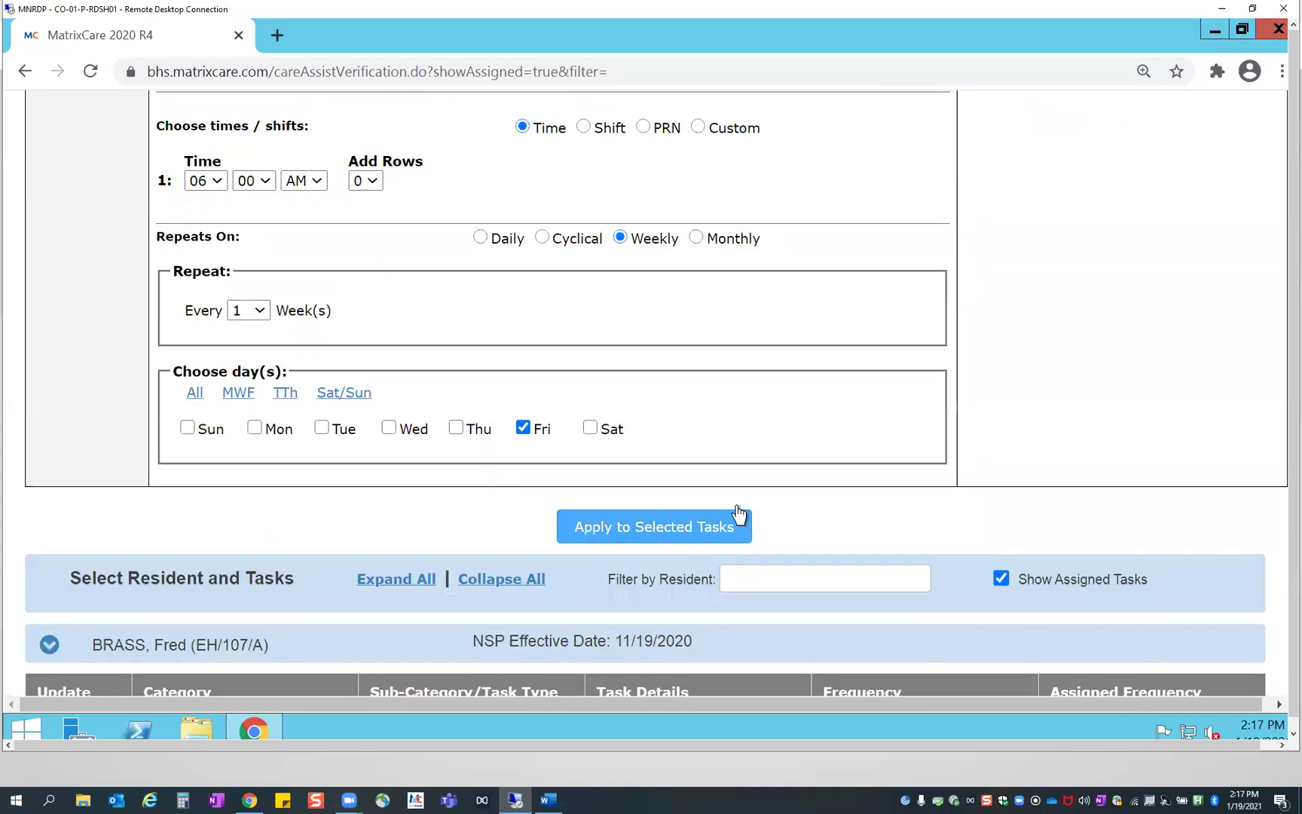
left_click(647, 521)
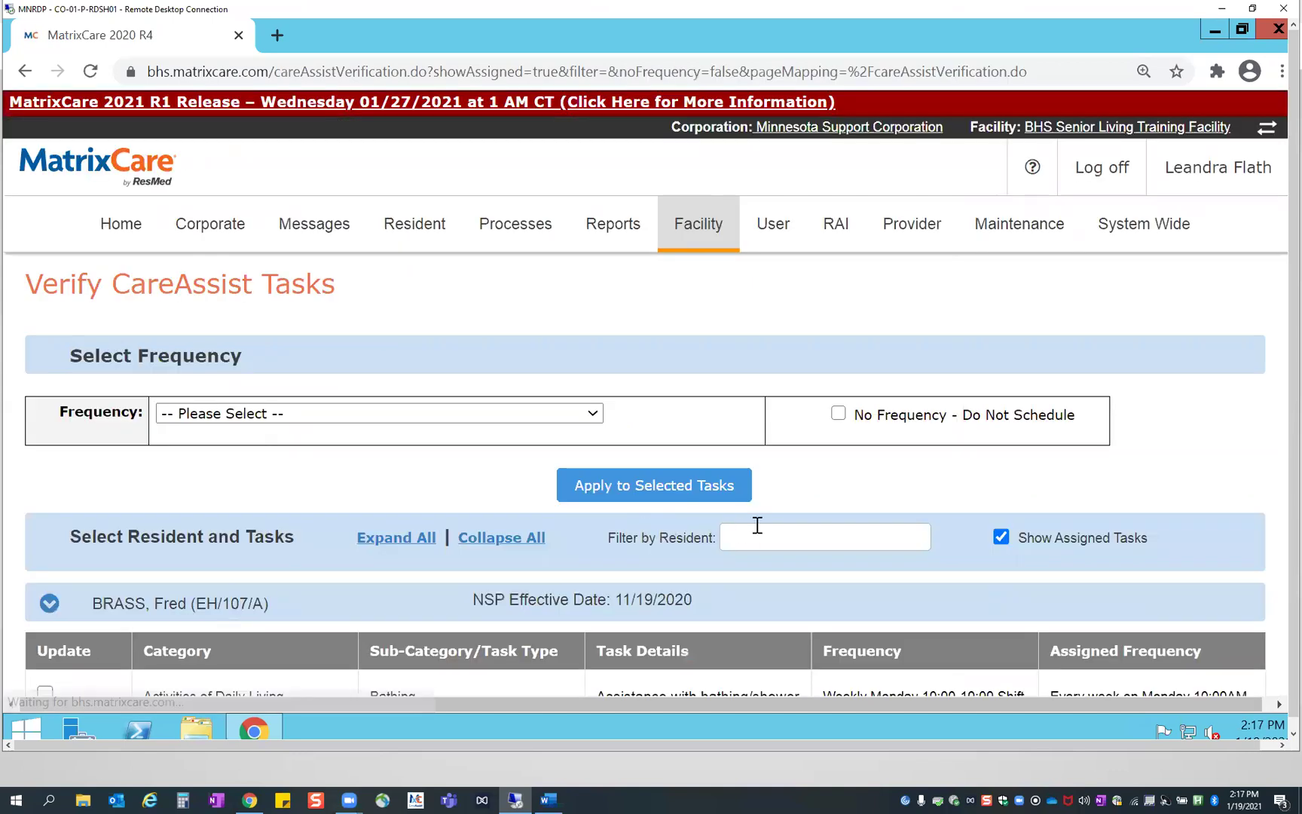
Check the second bathing task's assigned frequency, mark the task for update again and choose Daily - AM Med Pass
scroll(761, 527, "down", 1)
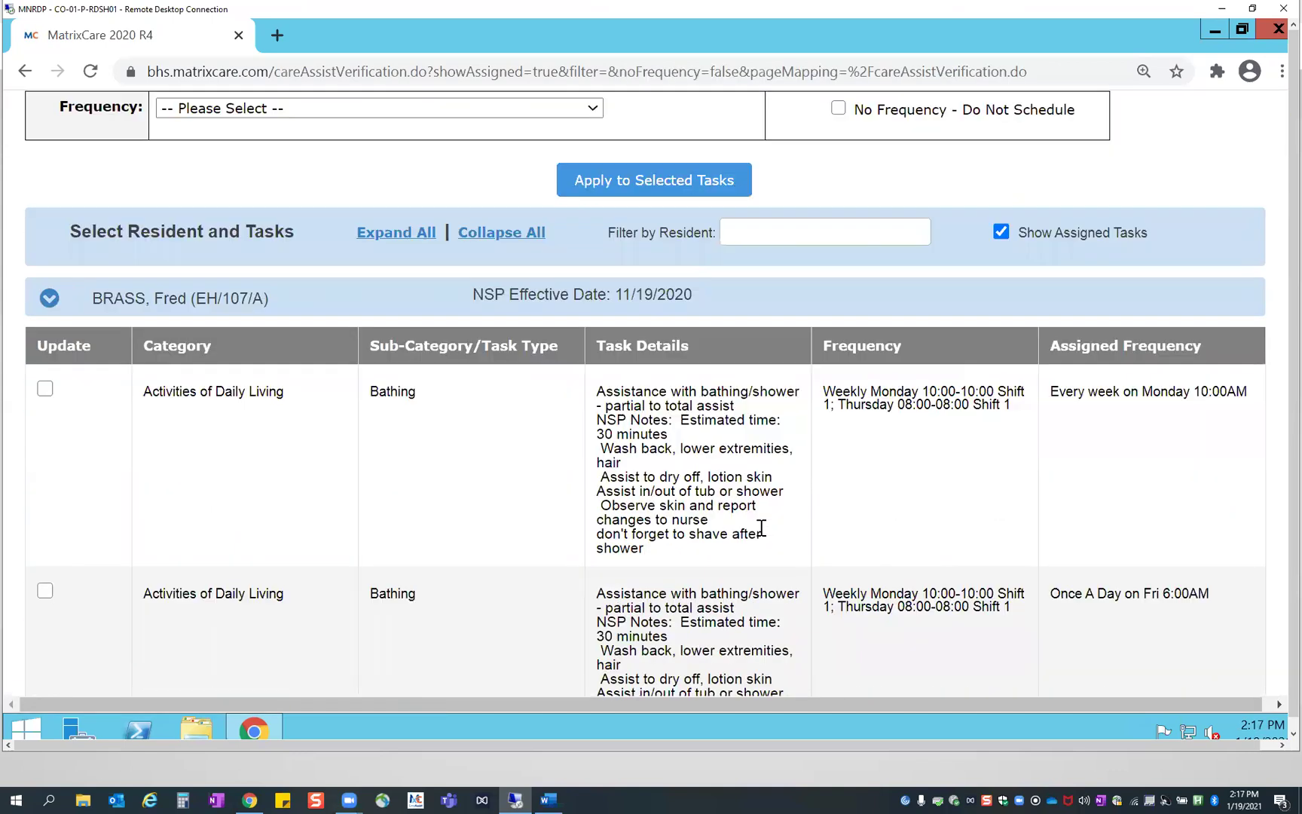
scroll(761, 527, "down", 1)
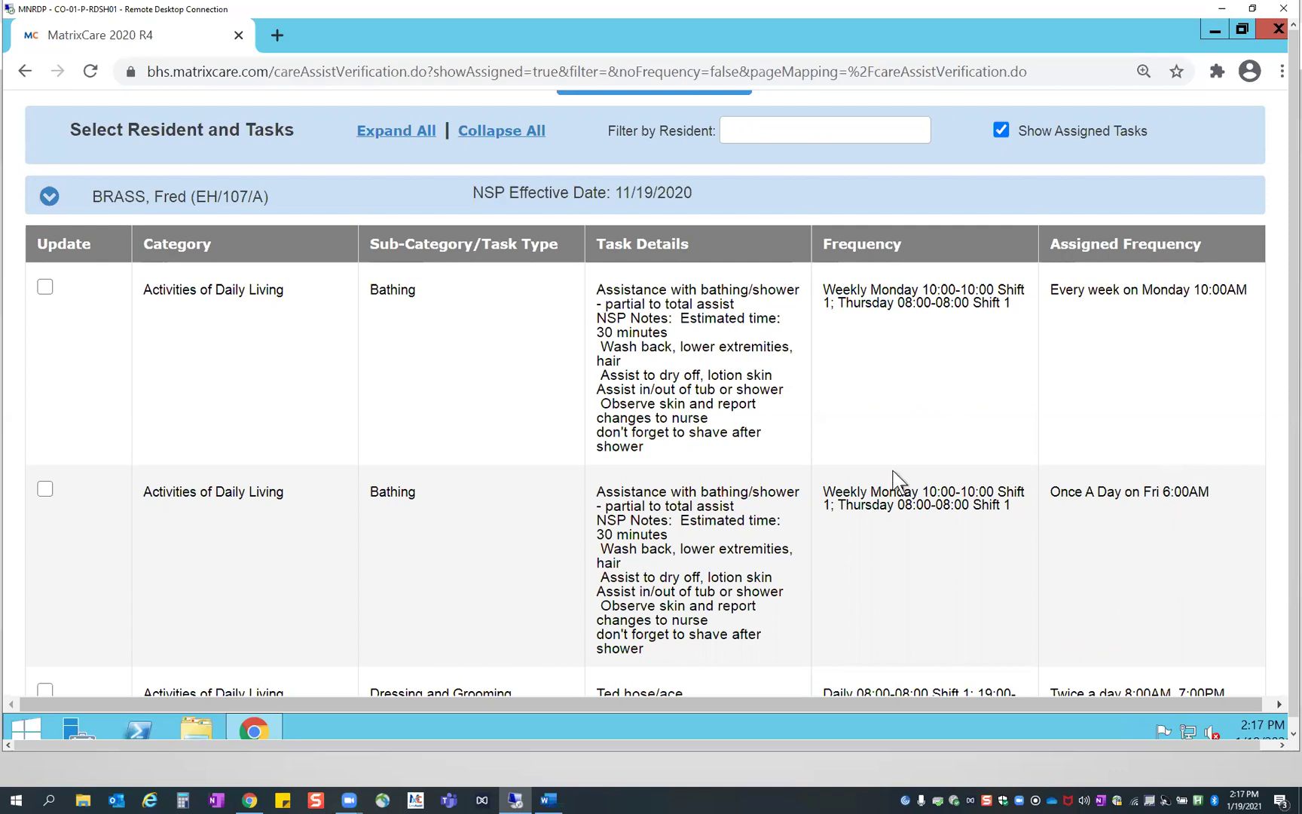
left_click(43, 486)
scroll(708, 534, "up", 3)
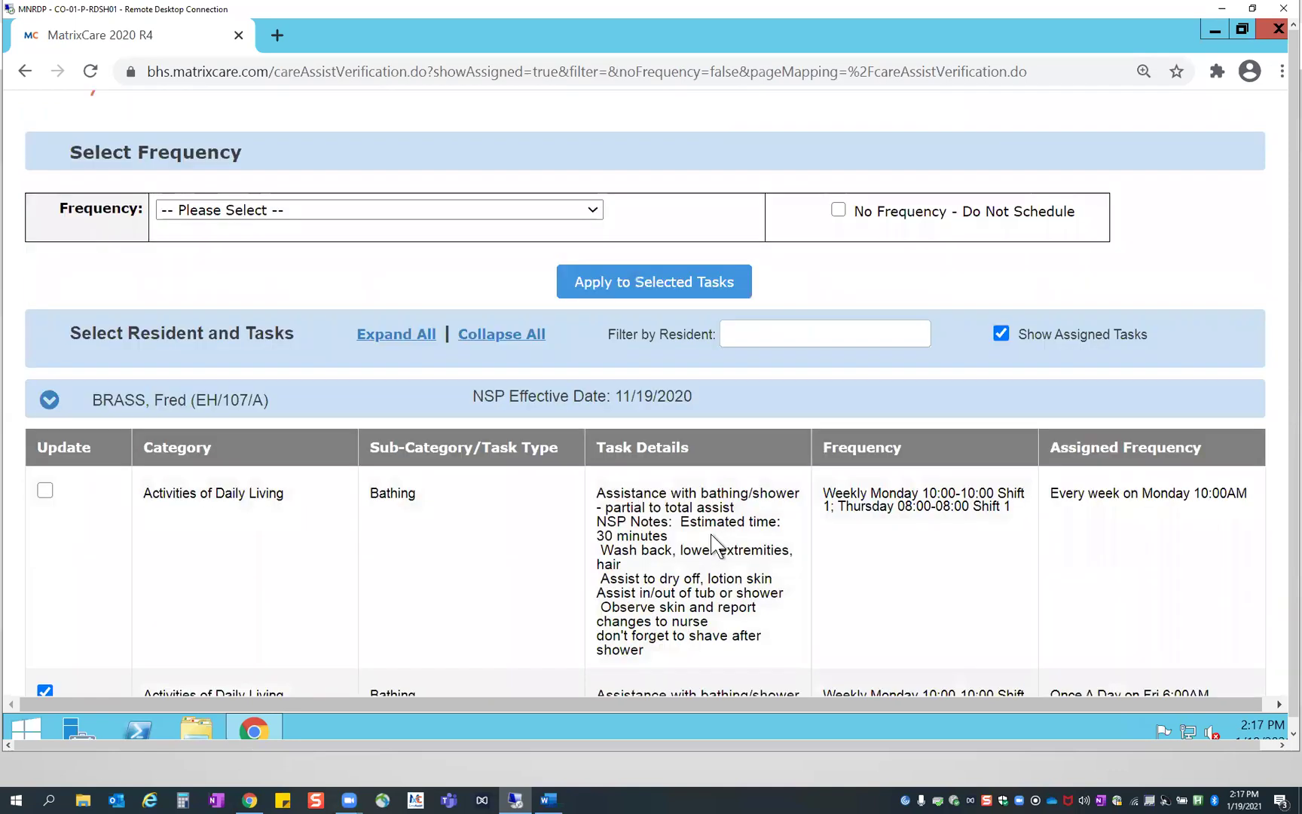
left_click(559, 212)
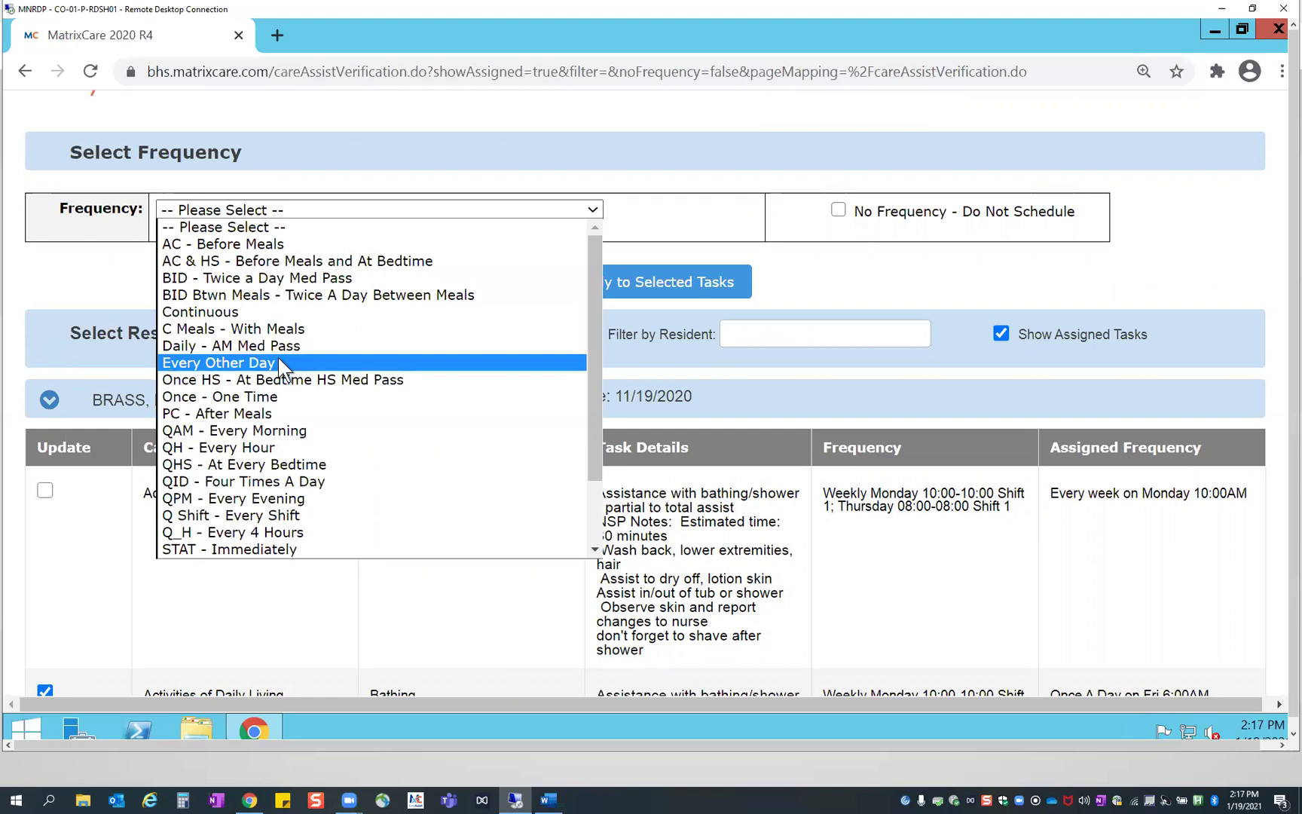
left_click(377, 345)
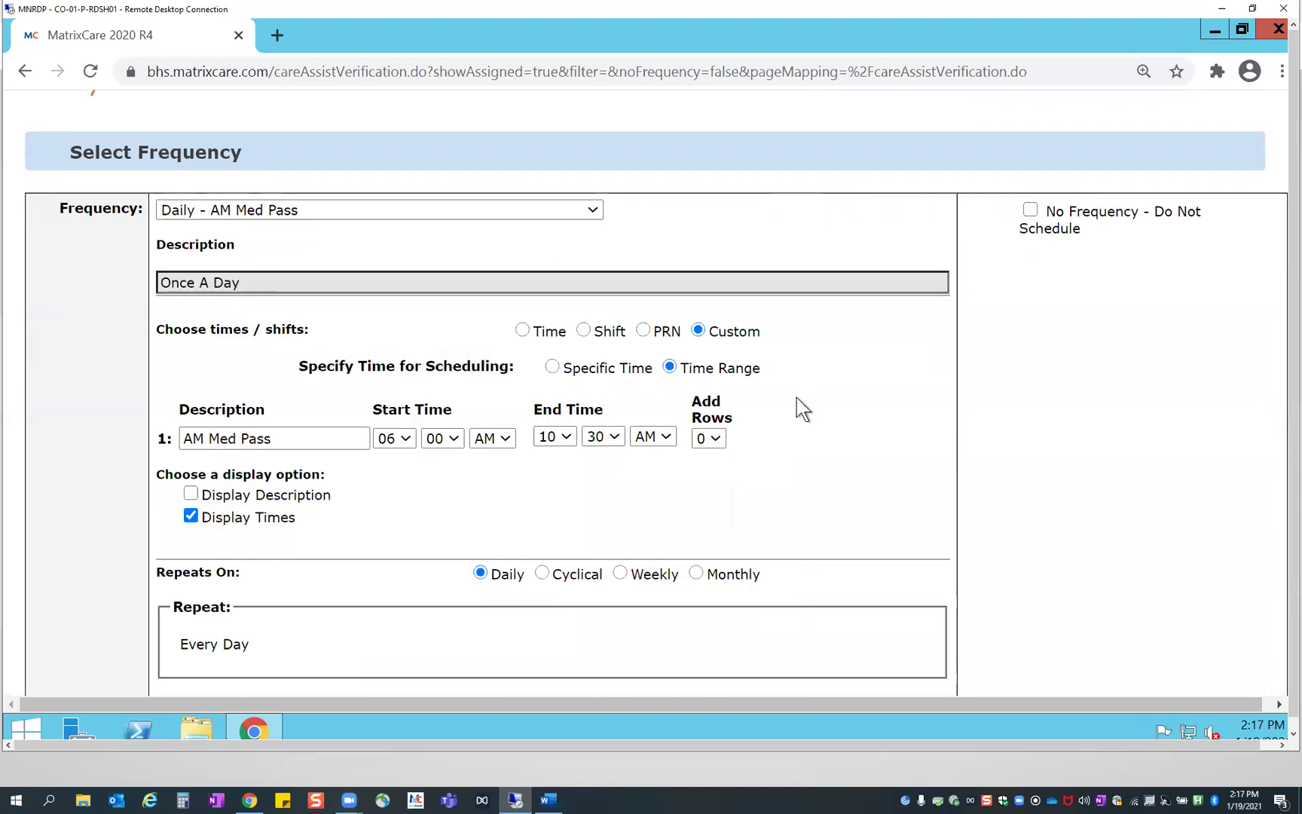
Schedule the frequency by time at 08:00 AM, repeating every week on Thursday, and apply it to the selected bathing task
left_click(523, 331)
left_click(620, 441)
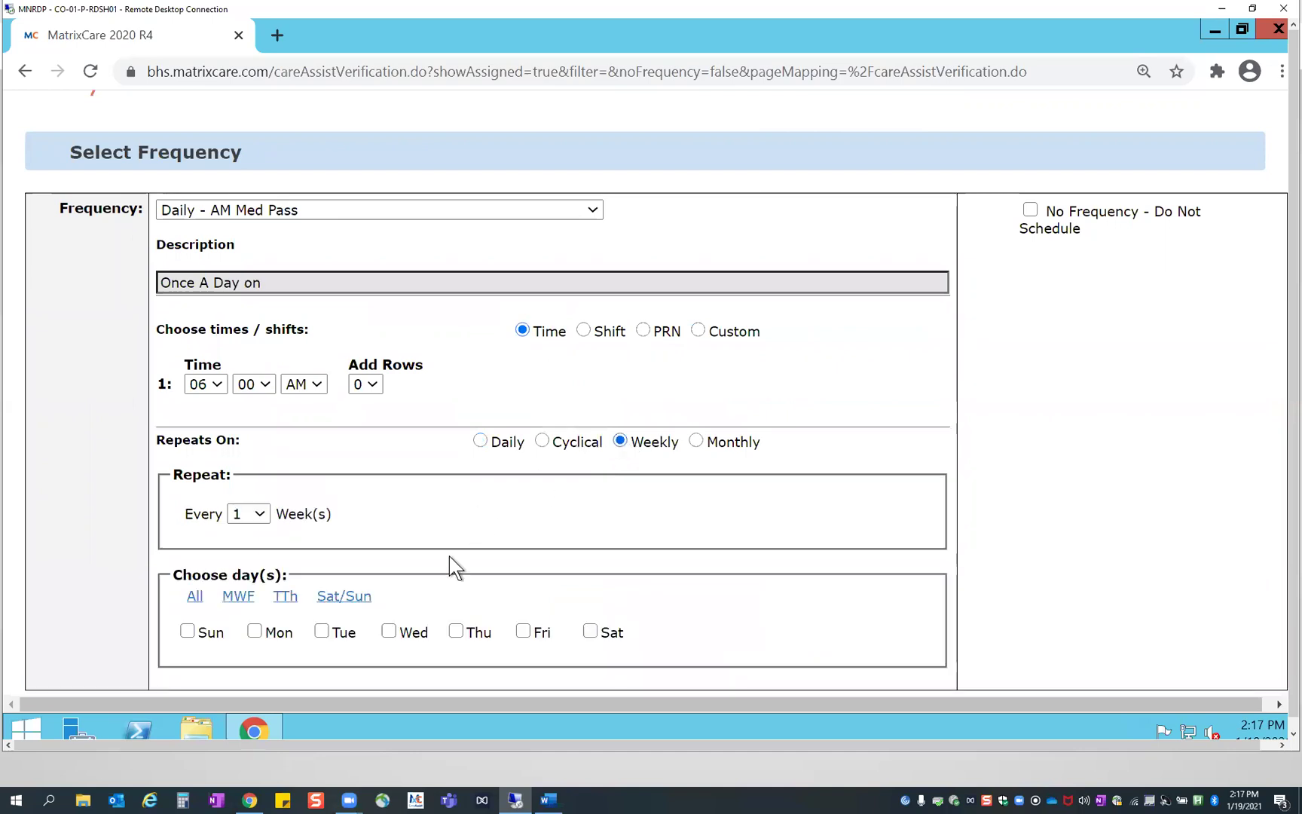
left_click(456, 631)
left_click(215, 386)
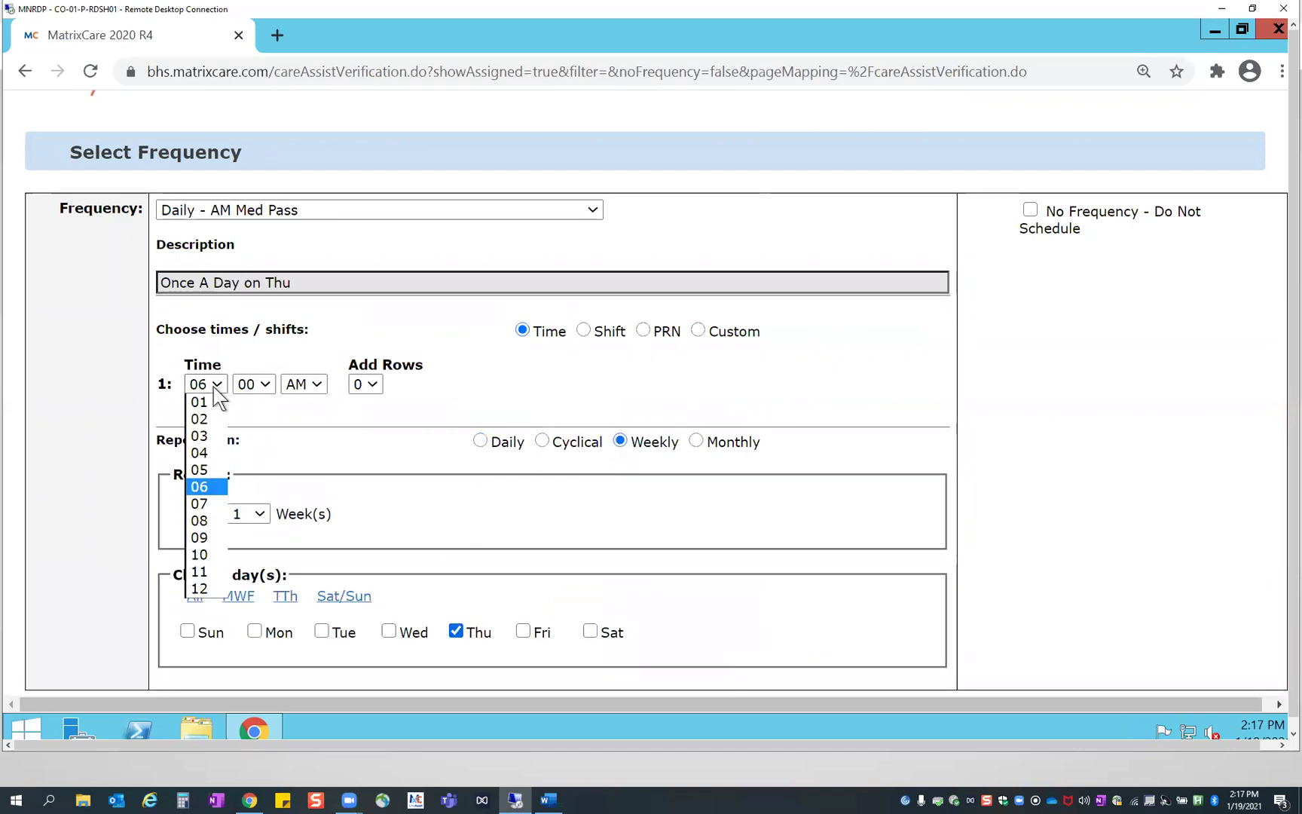
left_click(200, 520)
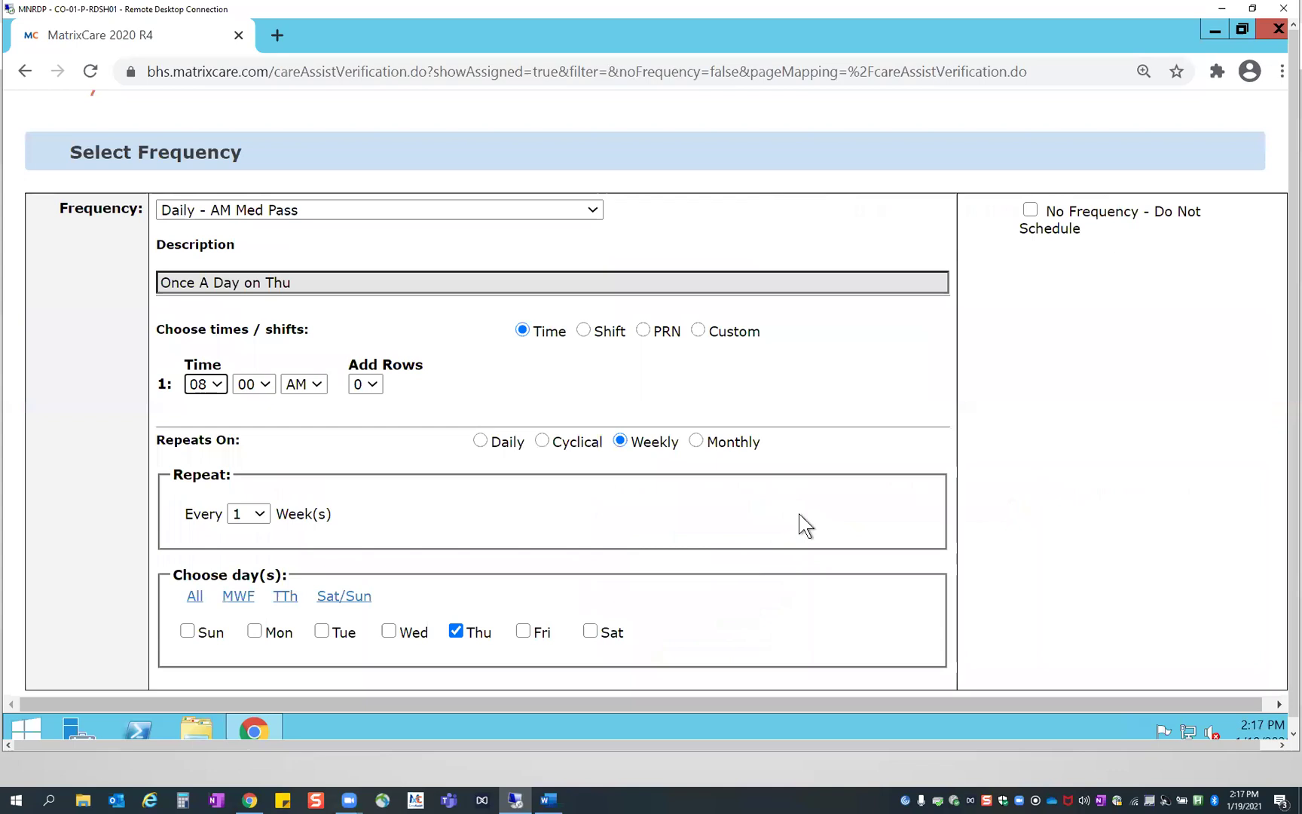
scroll(823, 525, "down", 3)
left_click(647, 531)
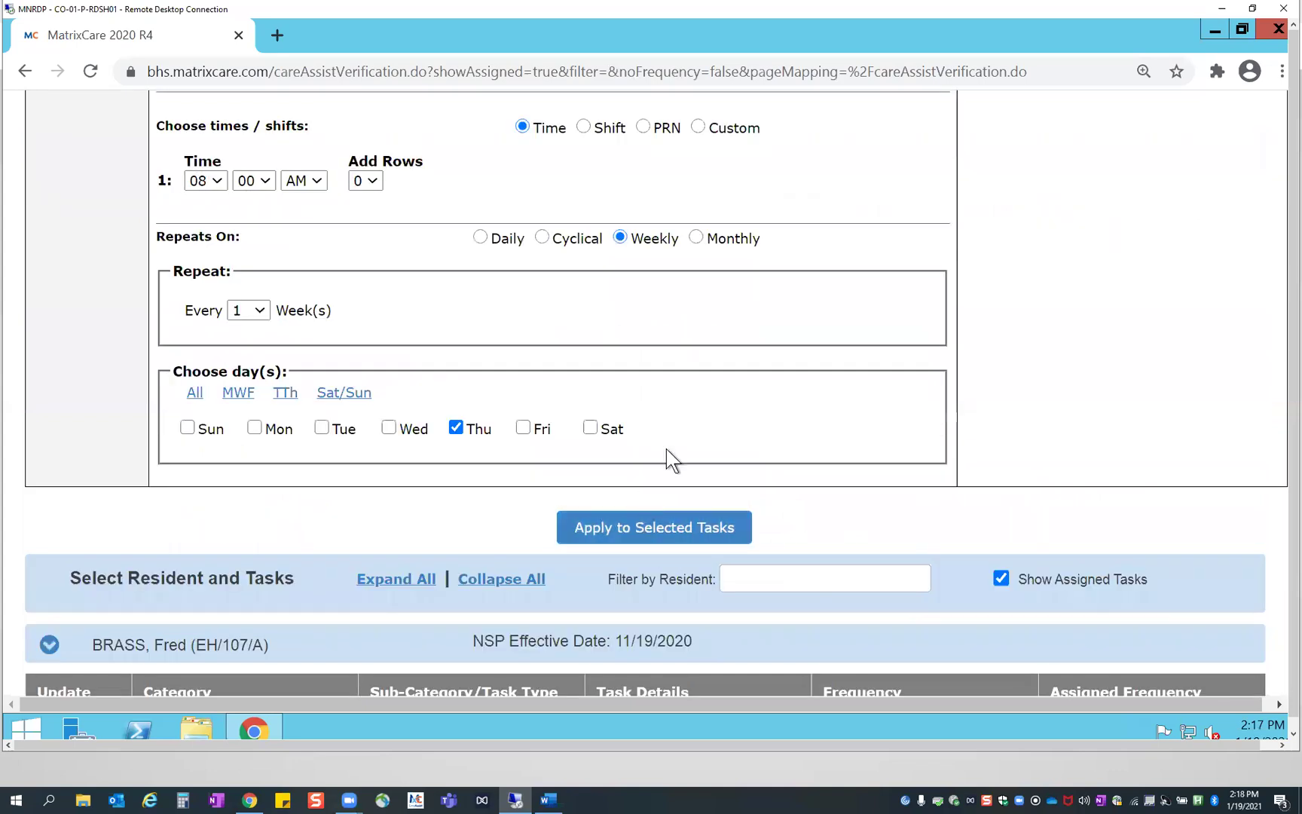
scroll(1161, 467, "down", 4)
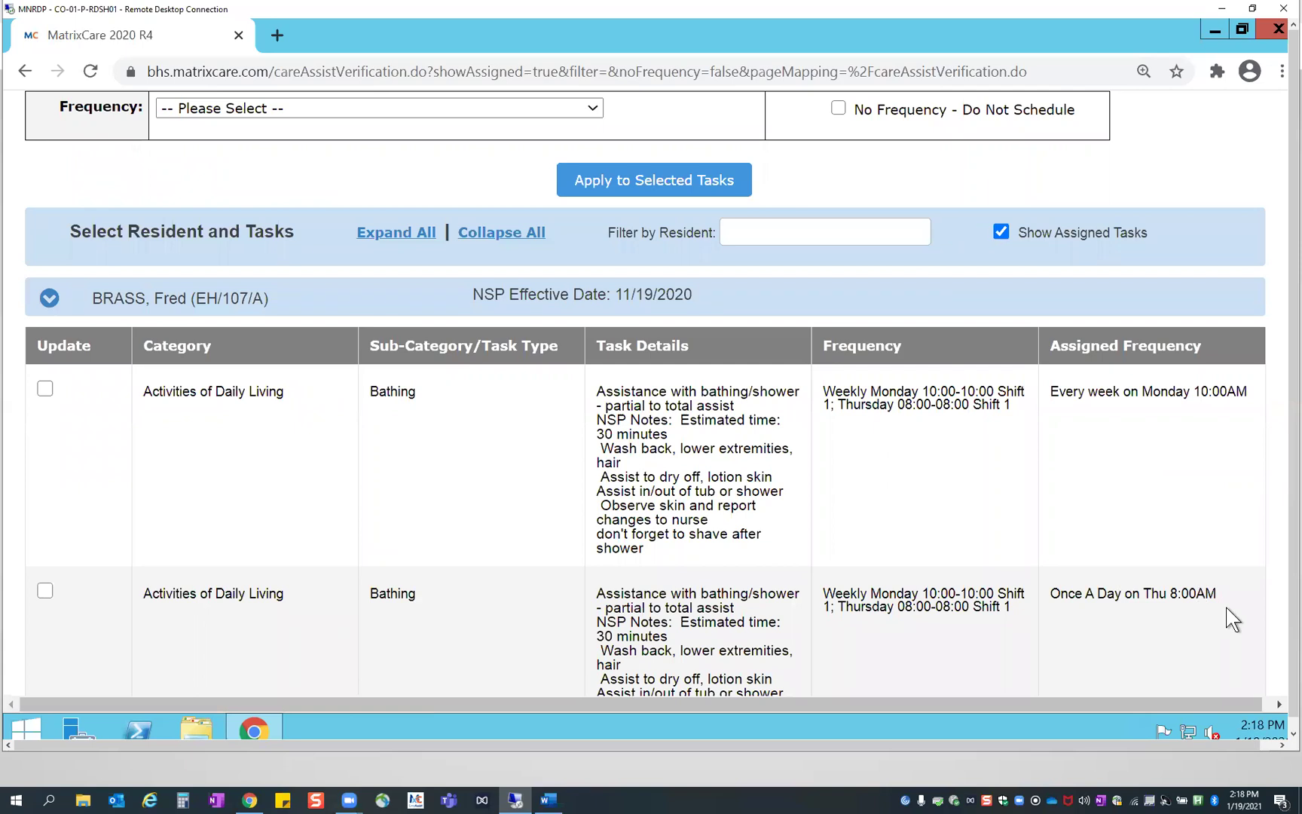
Look over the resident's assigned frequencies, collapse that resident's tasks and exclude assigned tasks from the list
scroll(1232, 619, "down", 1)
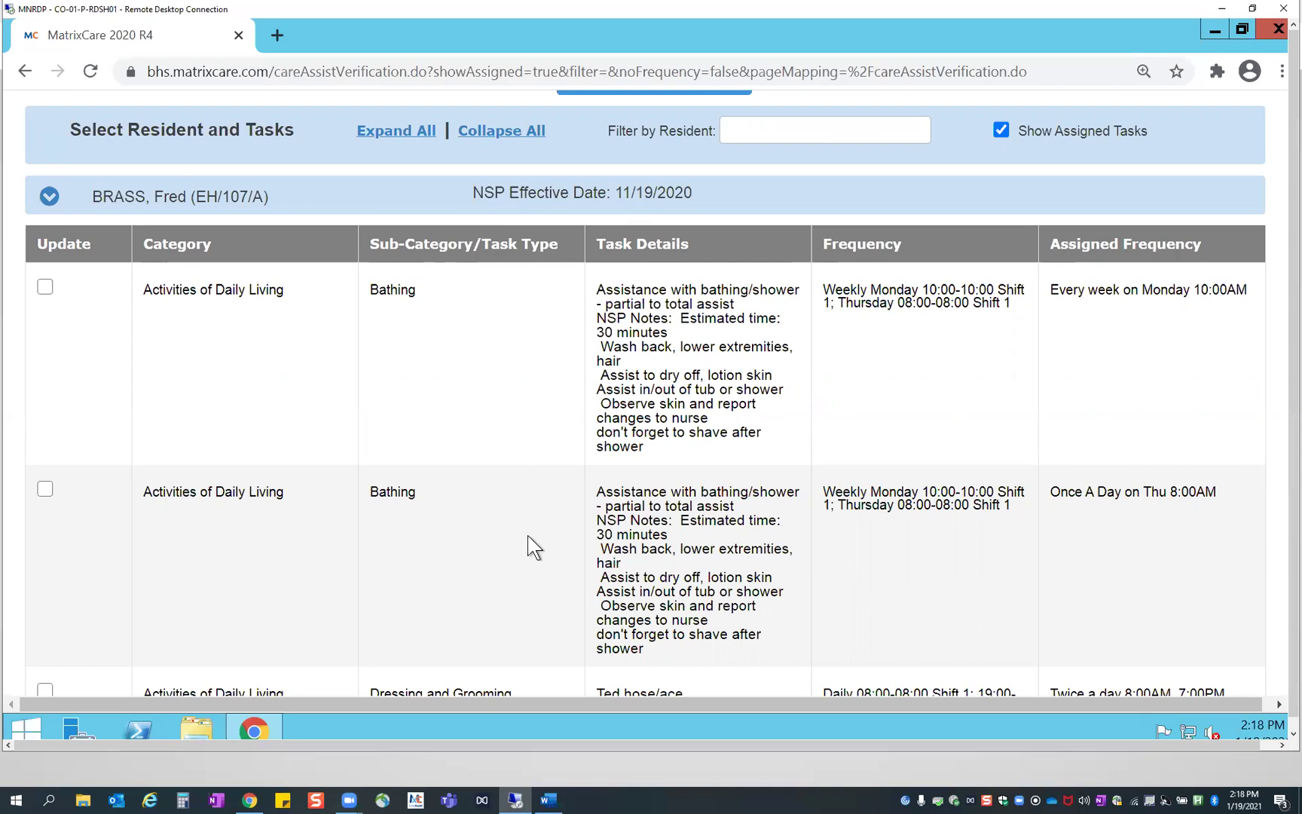
scroll(537, 588, "down", 4)
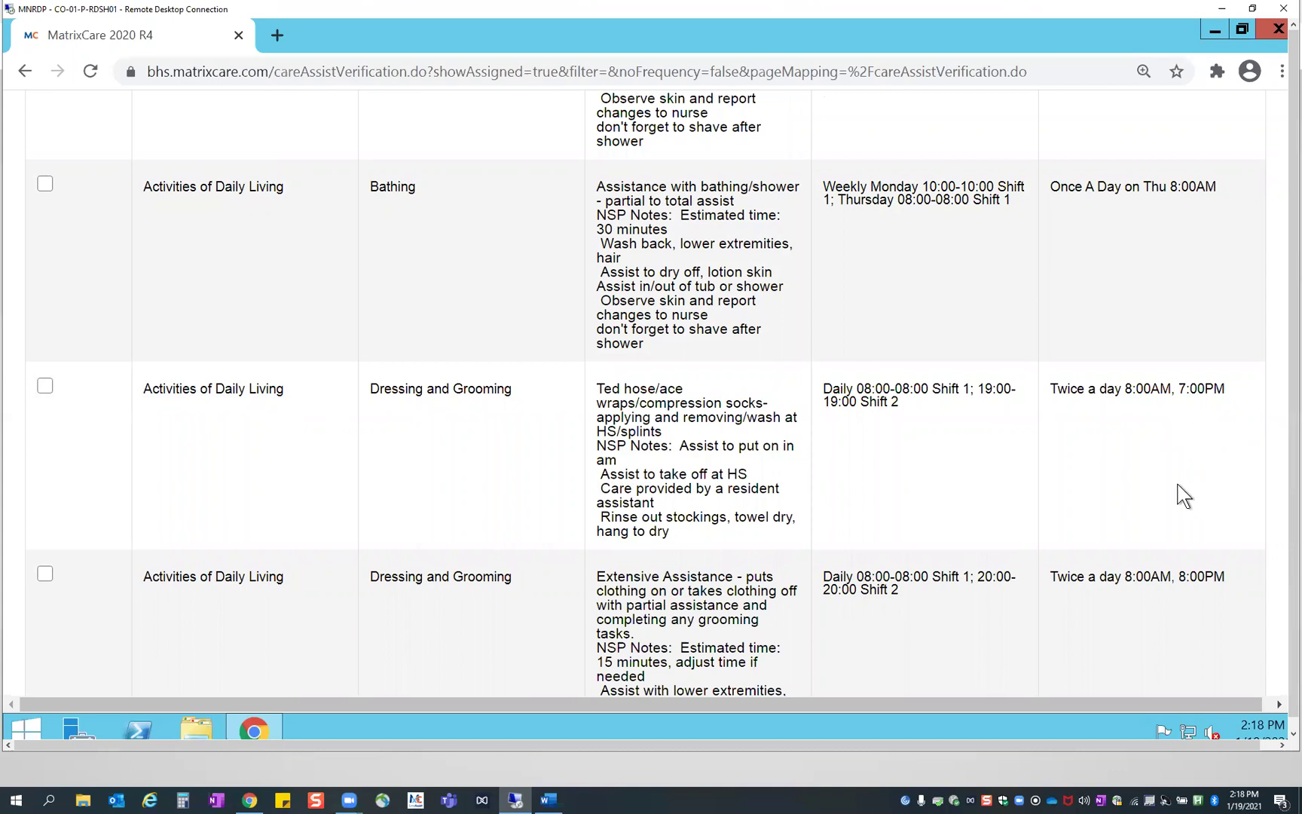
scroll(1126, 553, "up", 3)
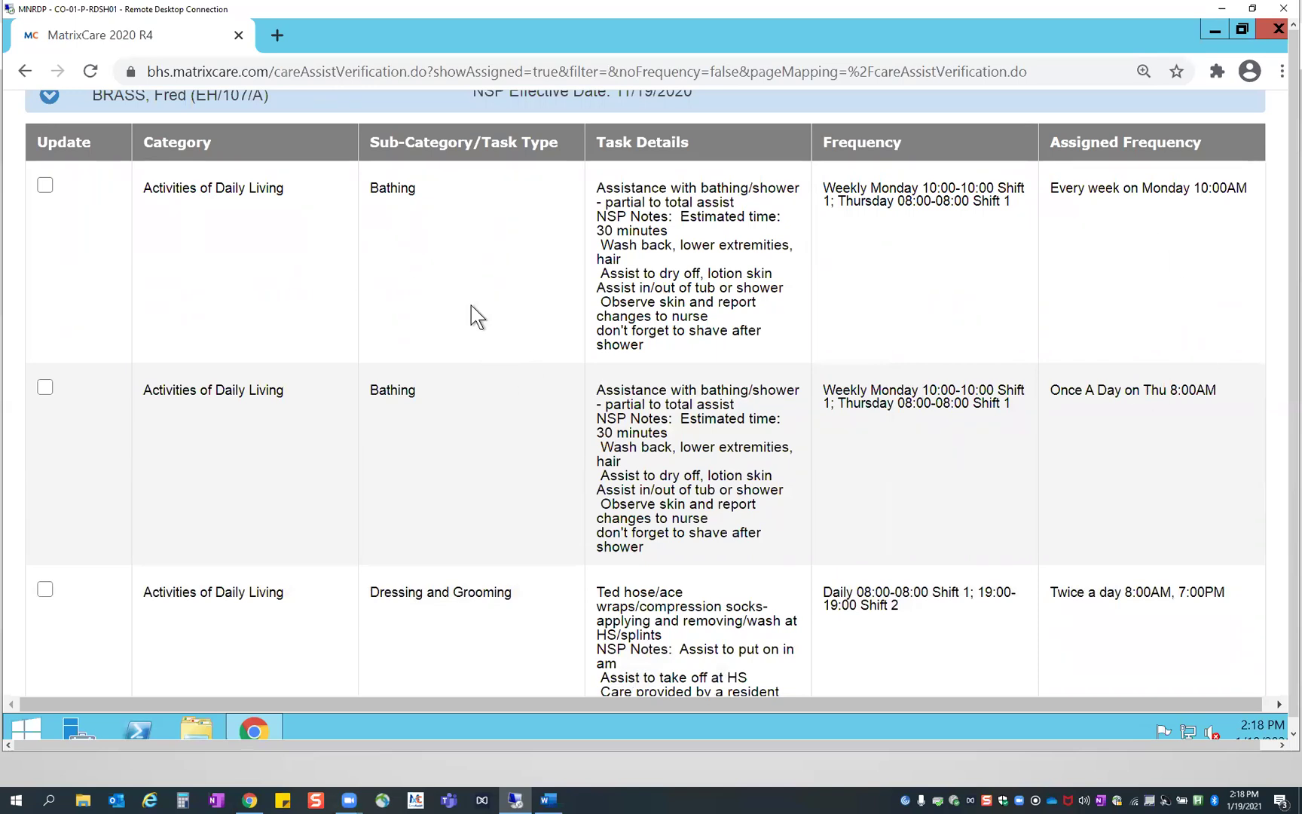
scroll(471, 305, "up", 7)
left_click(157, 606)
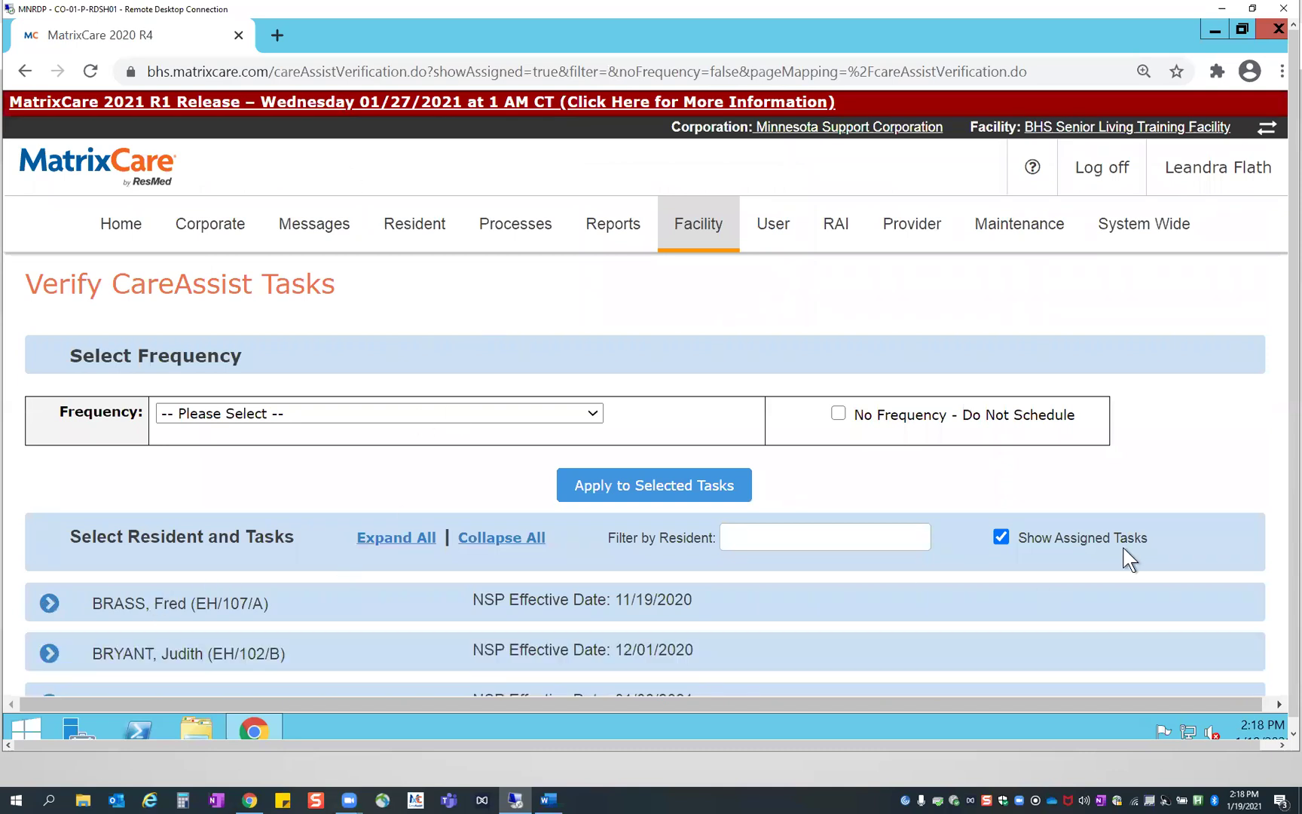
left_click(1001, 537)
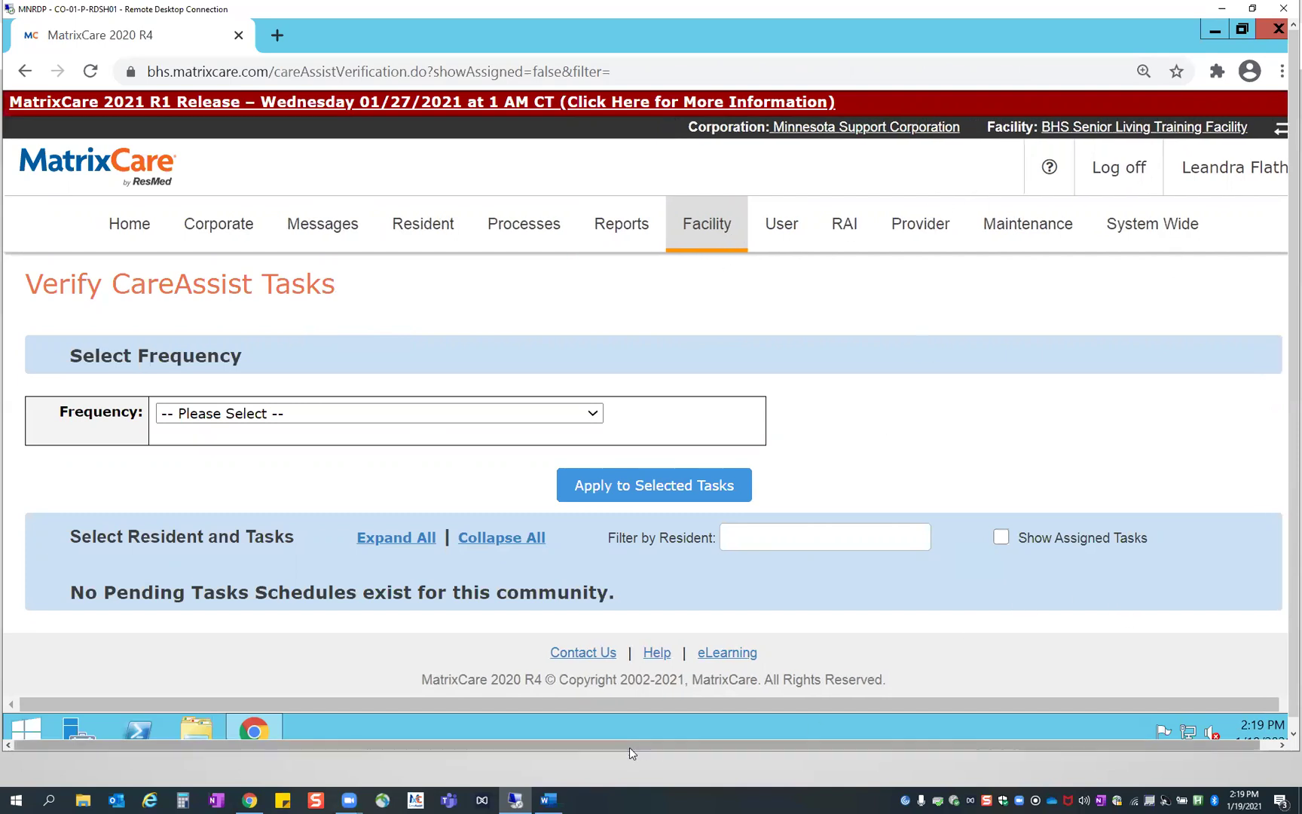
Switch to the BHS Elite Training Agenda in Word, look over the Reports and Closure topics, and return to MatrixCare
left_click(547, 799)
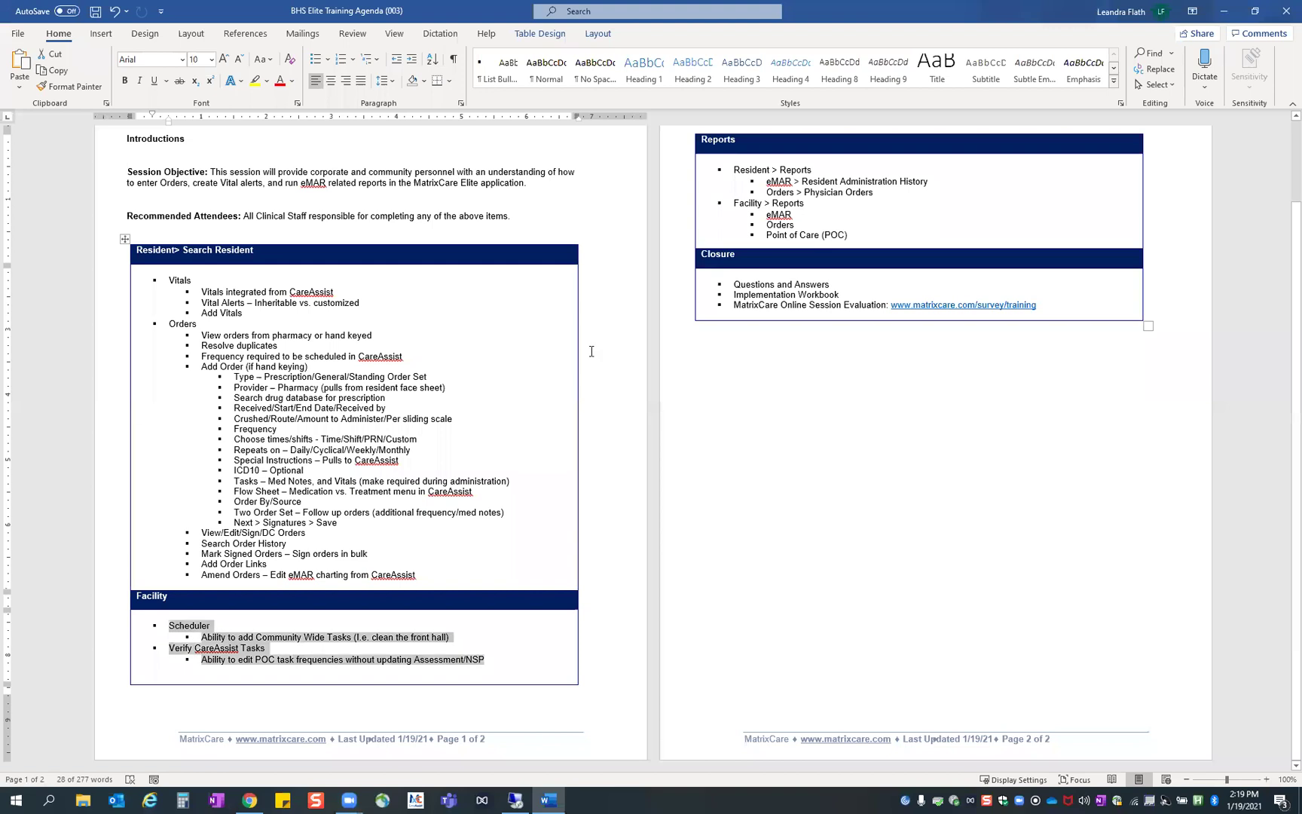
left_click(878, 654)
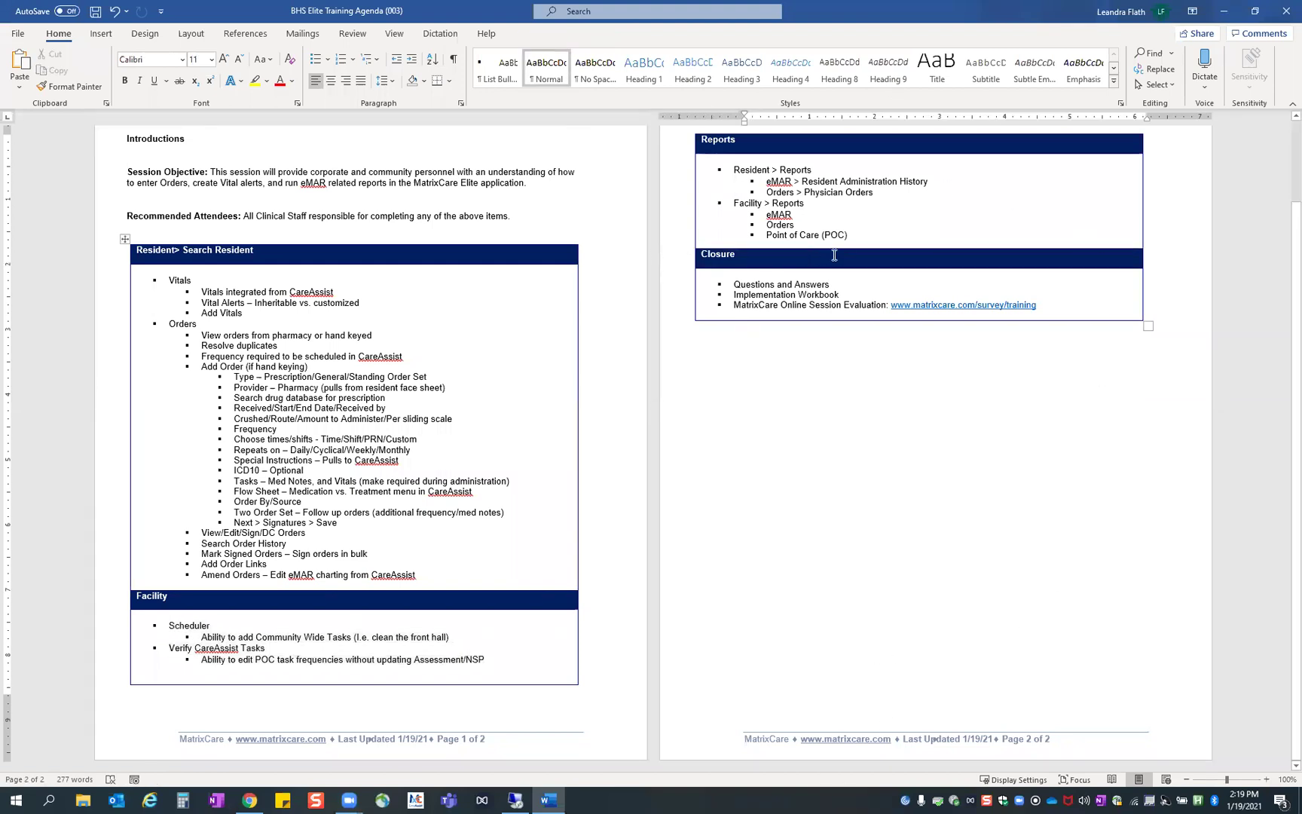
double_click(940, 11)
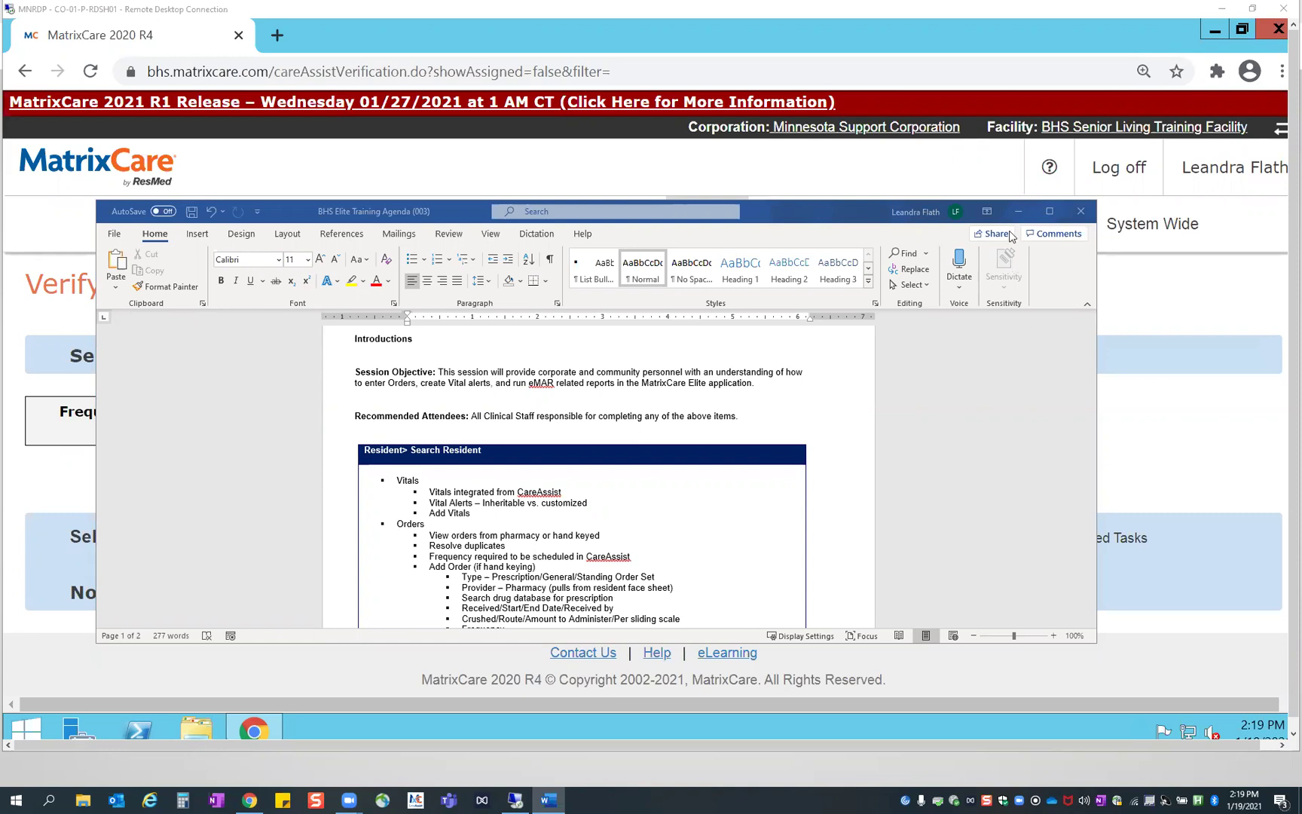
left_click(1049, 211)
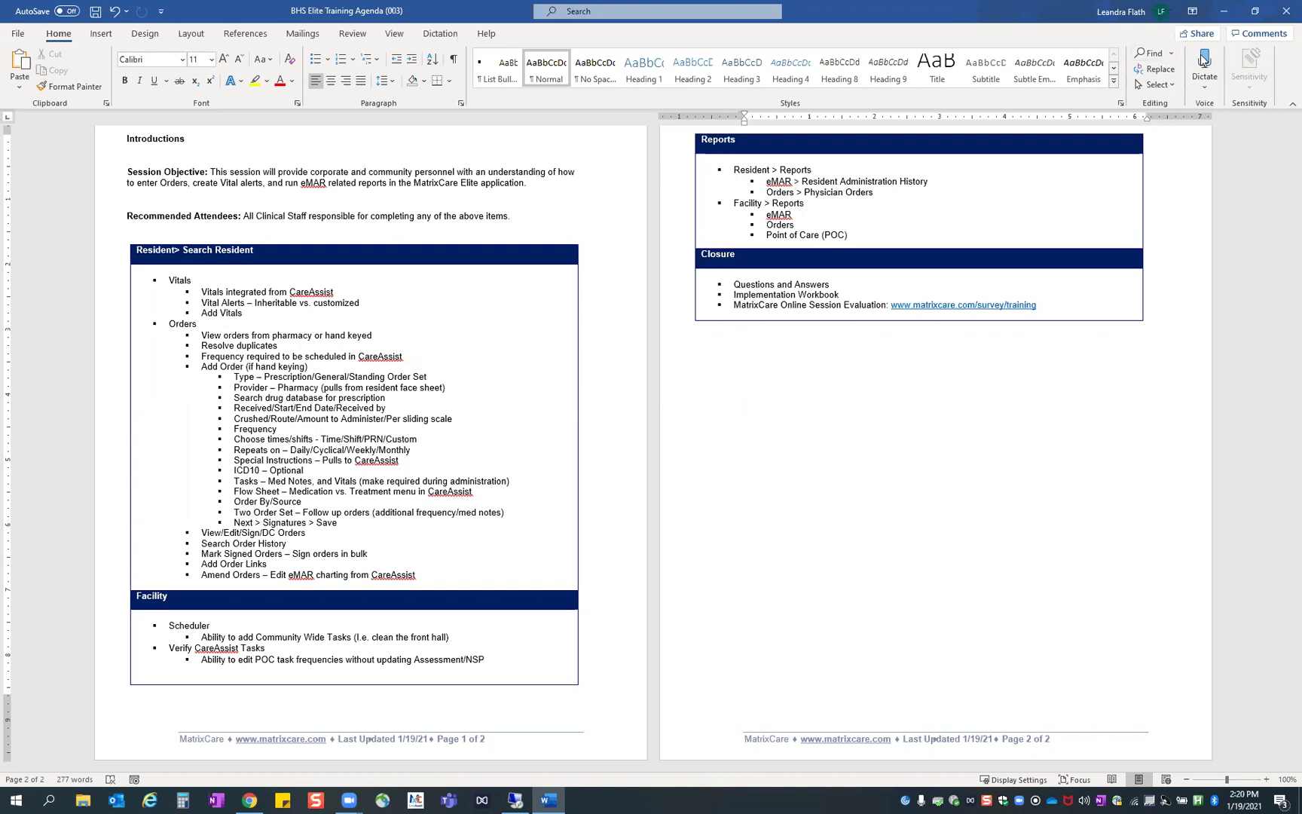
left_click(1226, 13)
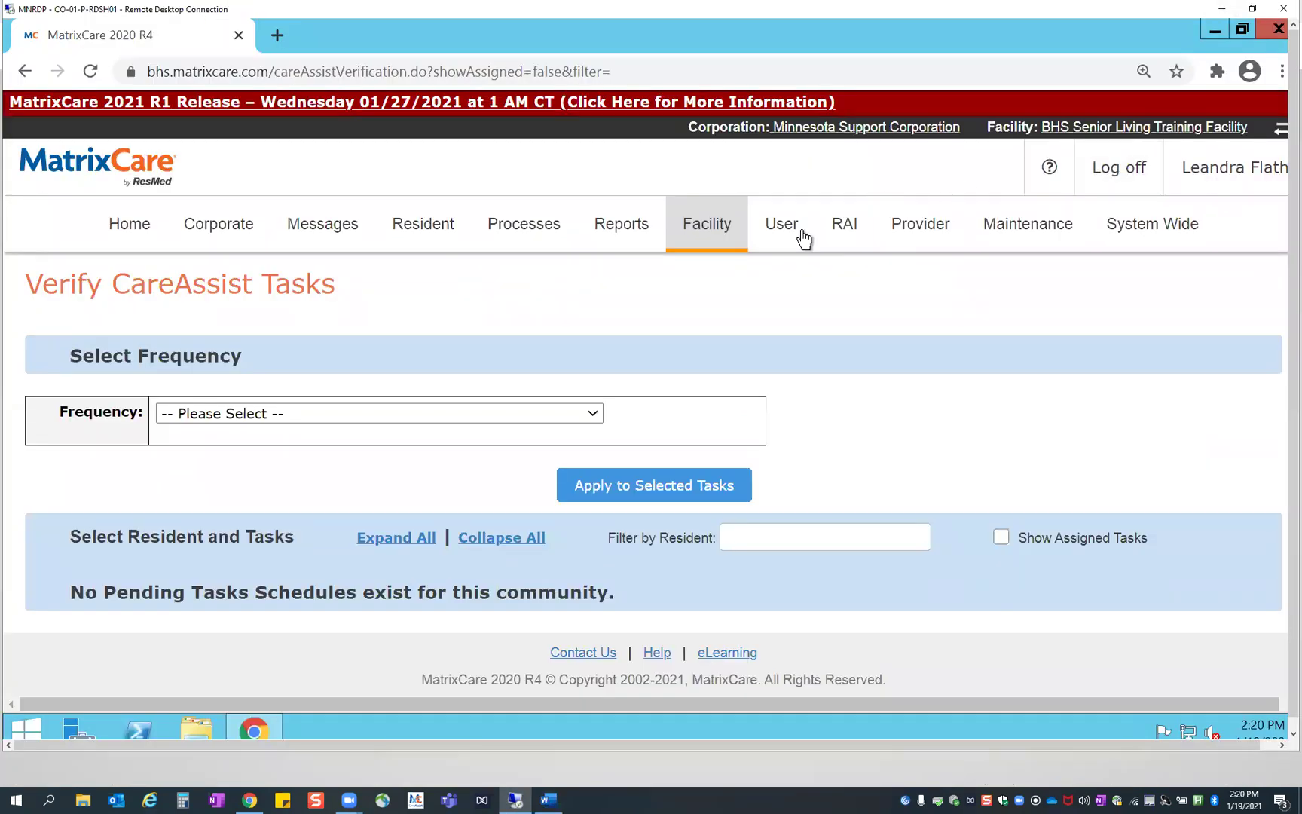
Open the facility's Reports page
left_click(707, 242)
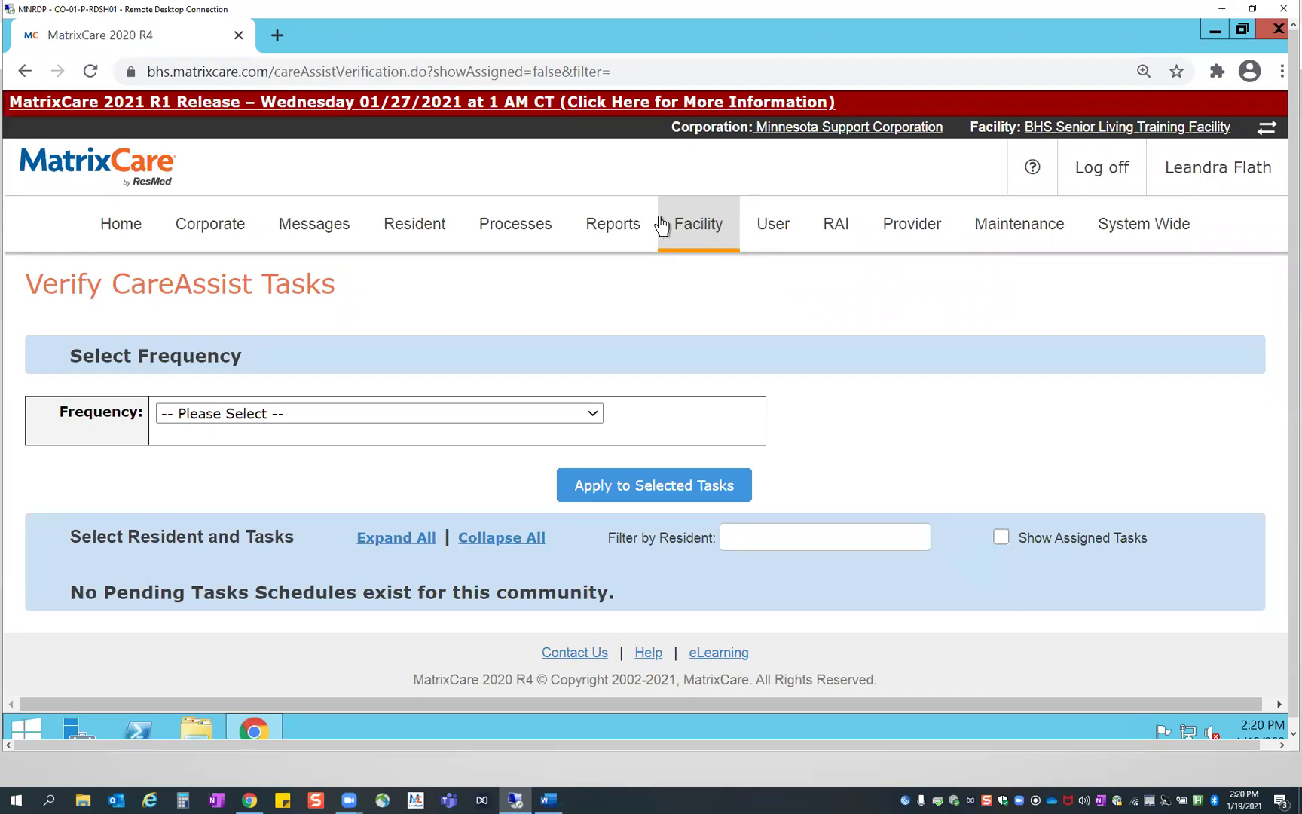
left_click(692, 228)
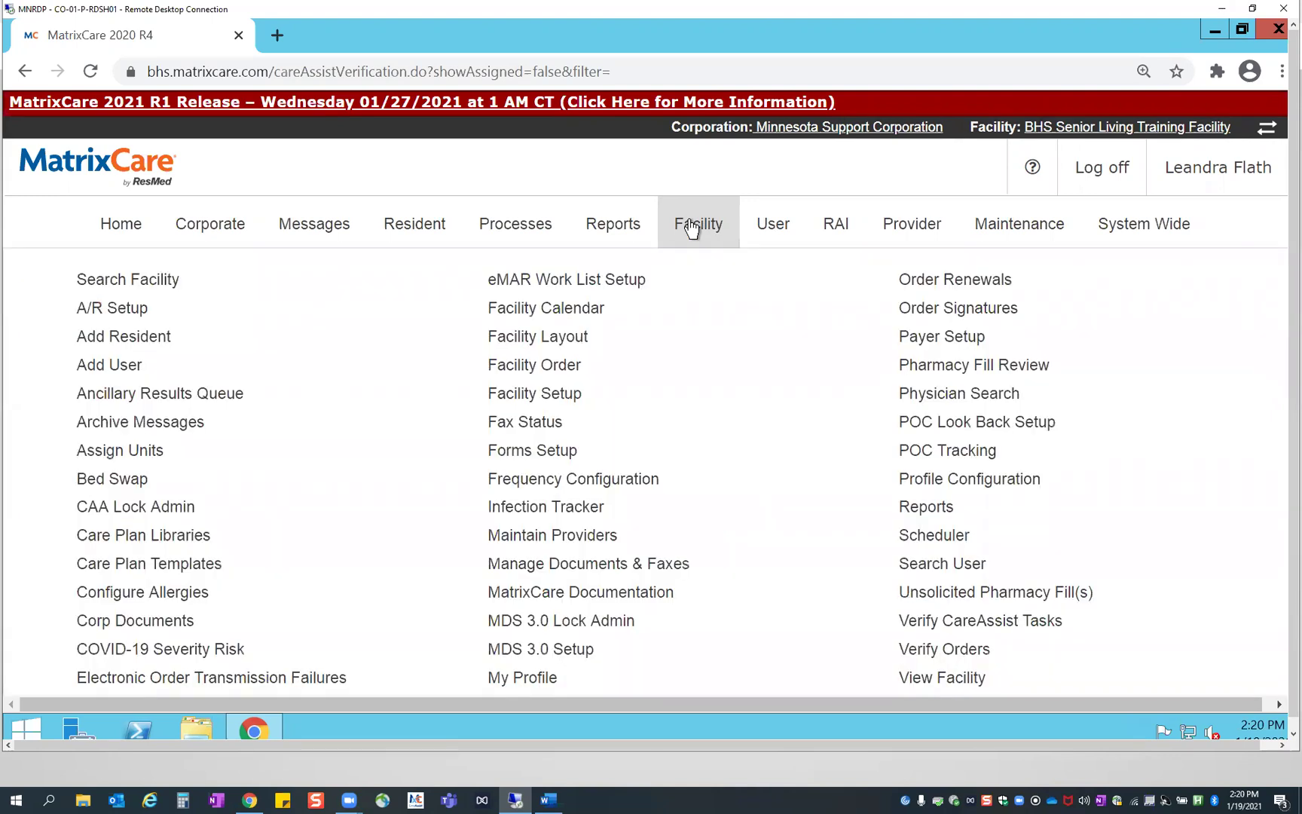
left_click(953, 507)
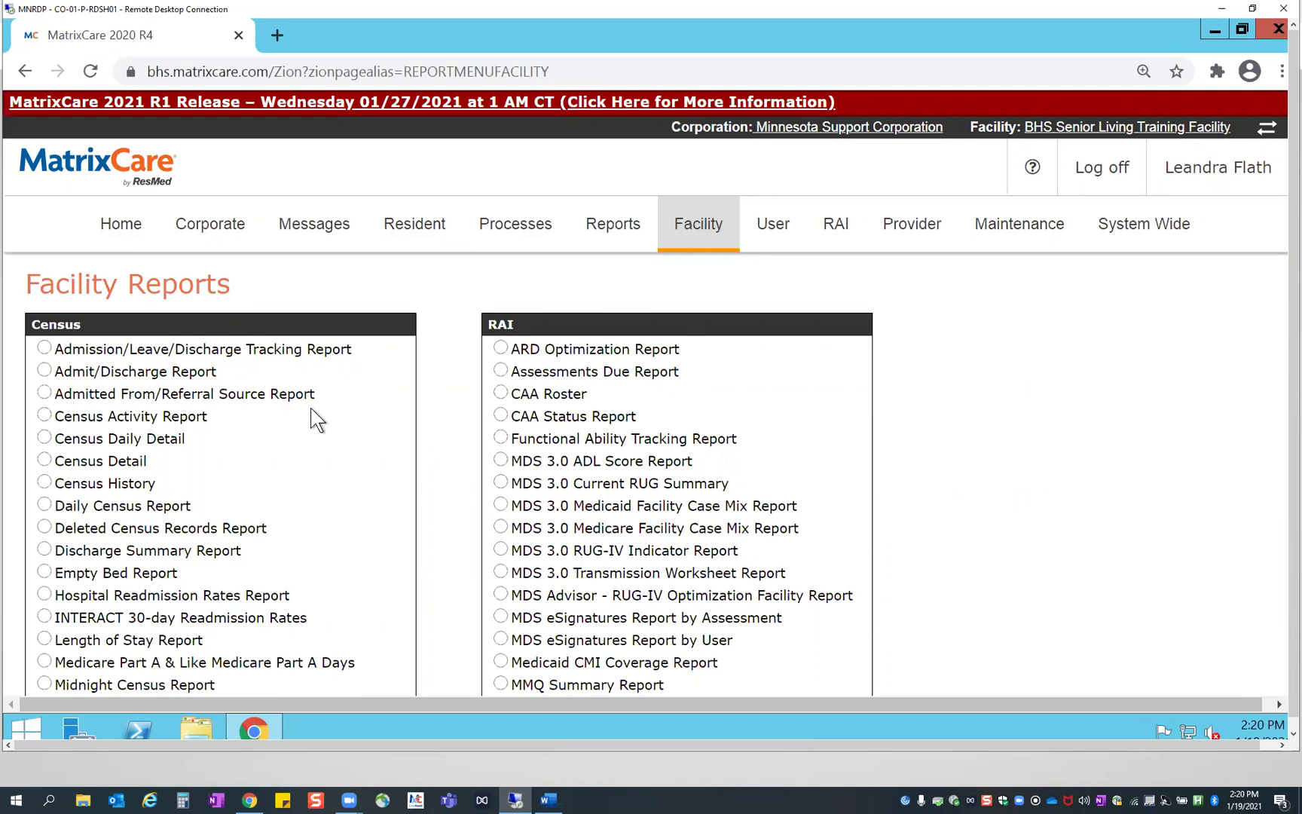
Look over the facility report categories, including eMAR, Orders and Point of Care (POC)
scroll(445, 452, "down", 4)
scroll(458, 456, "down", 3)
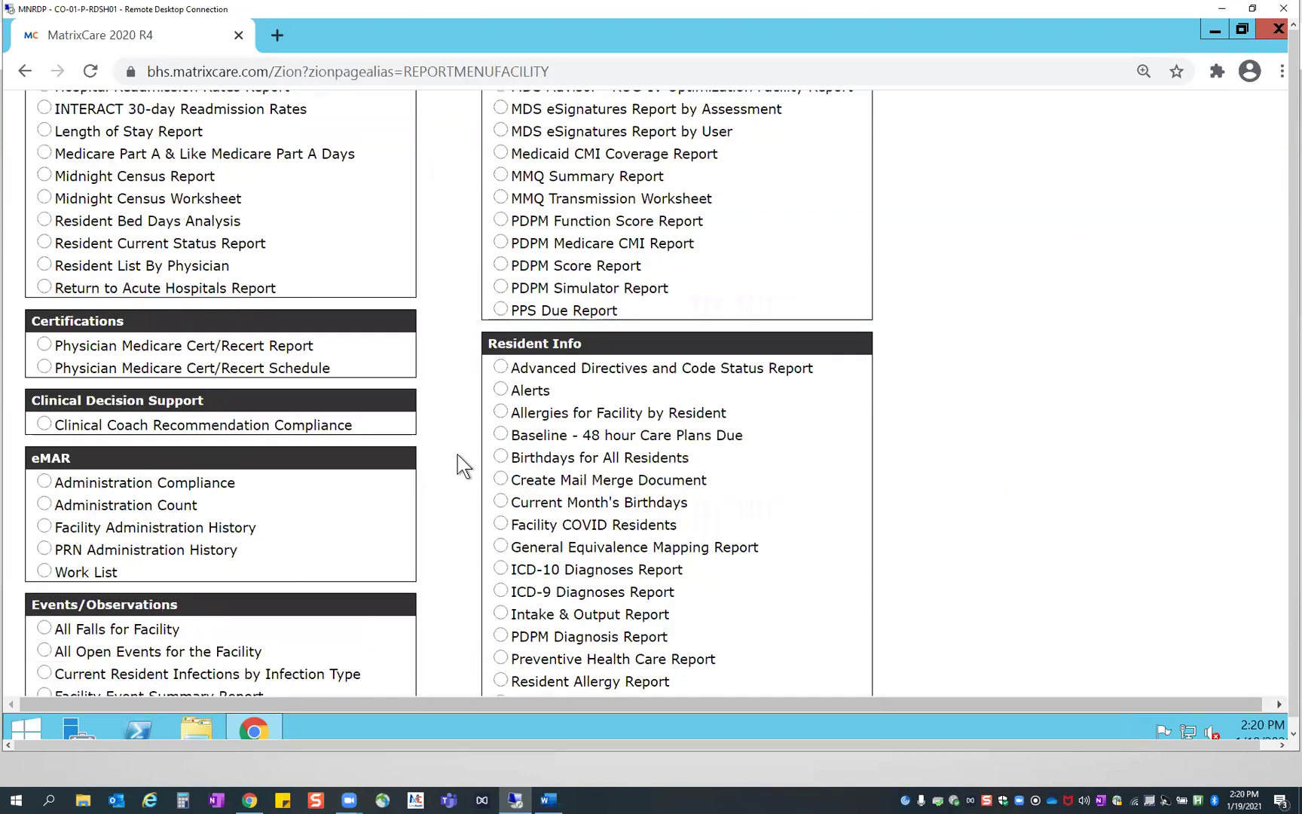
scroll(430, 442, "down", 1)
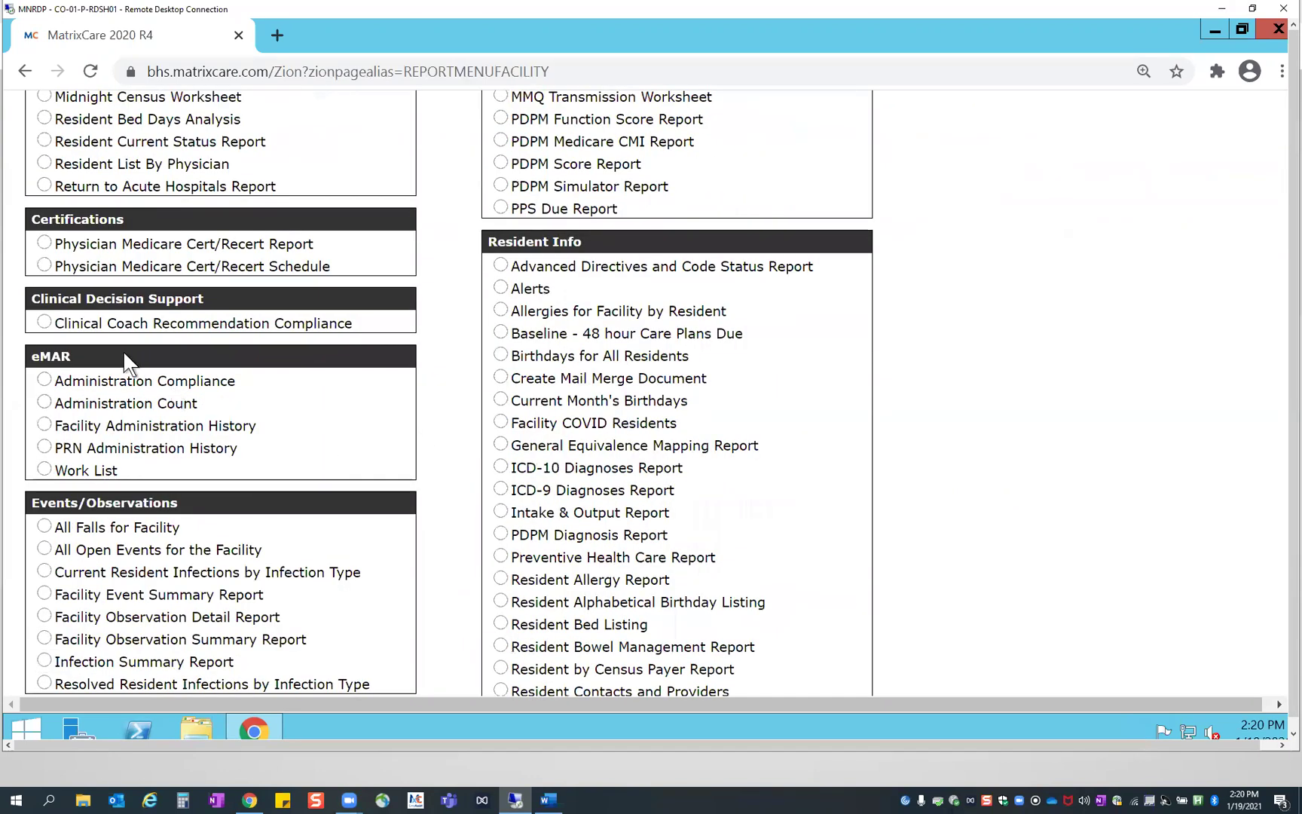
scroll(433, 435, "down", 13)
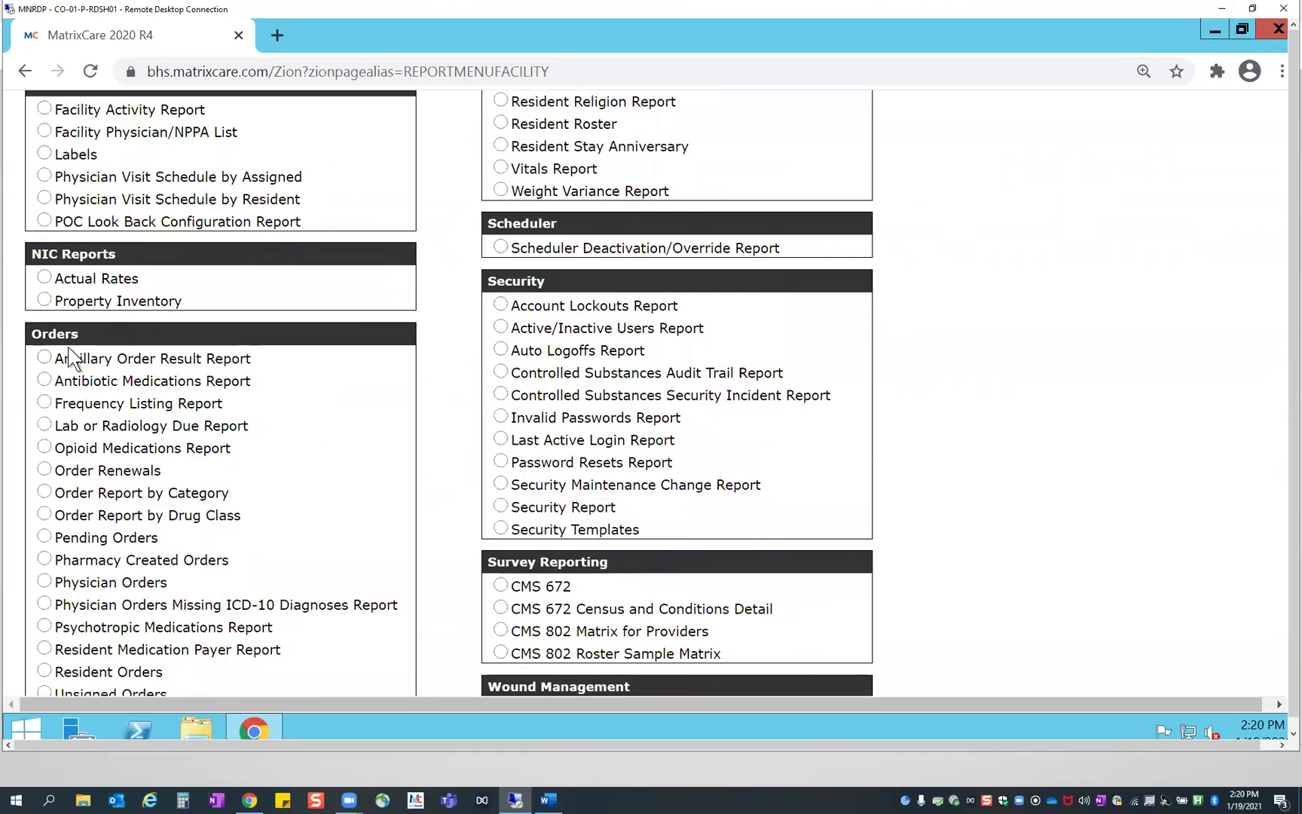
scroll(396, 407, "down", 1)
scroll(389, 399, "down", 3)
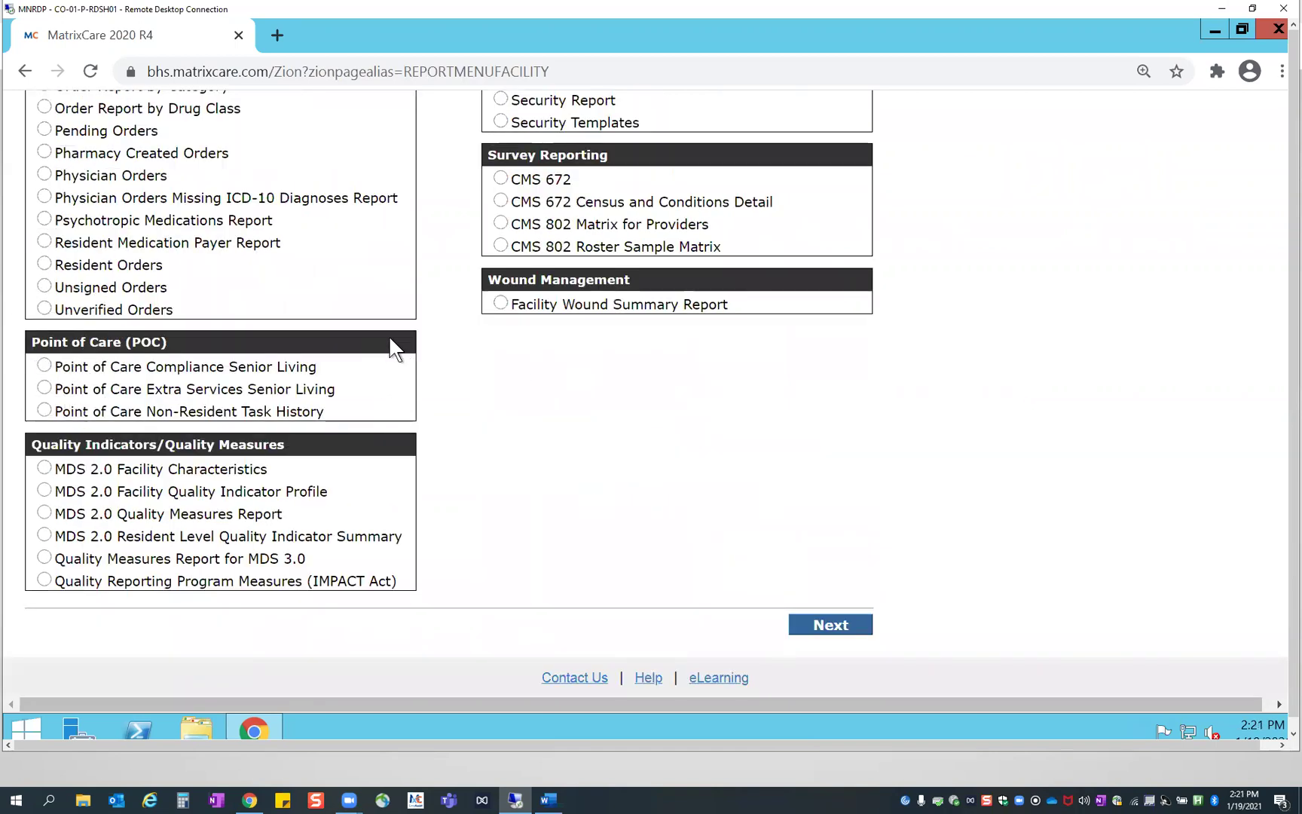
scroll(424, 345, "up", 5)
scroll(424, 351, "up", 6)
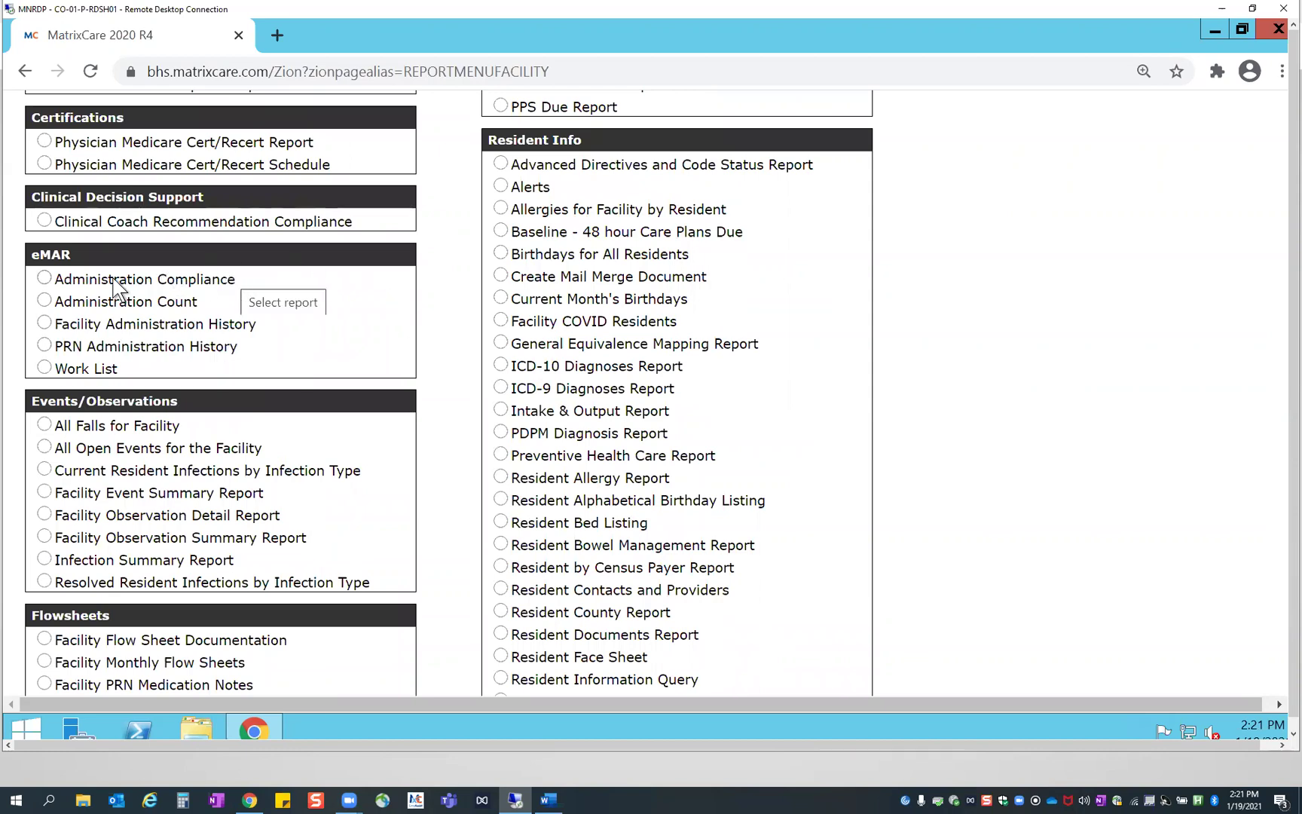
Choose the eMAR Administration Compliance report and proceed to its parameters
left_click(44, 278)
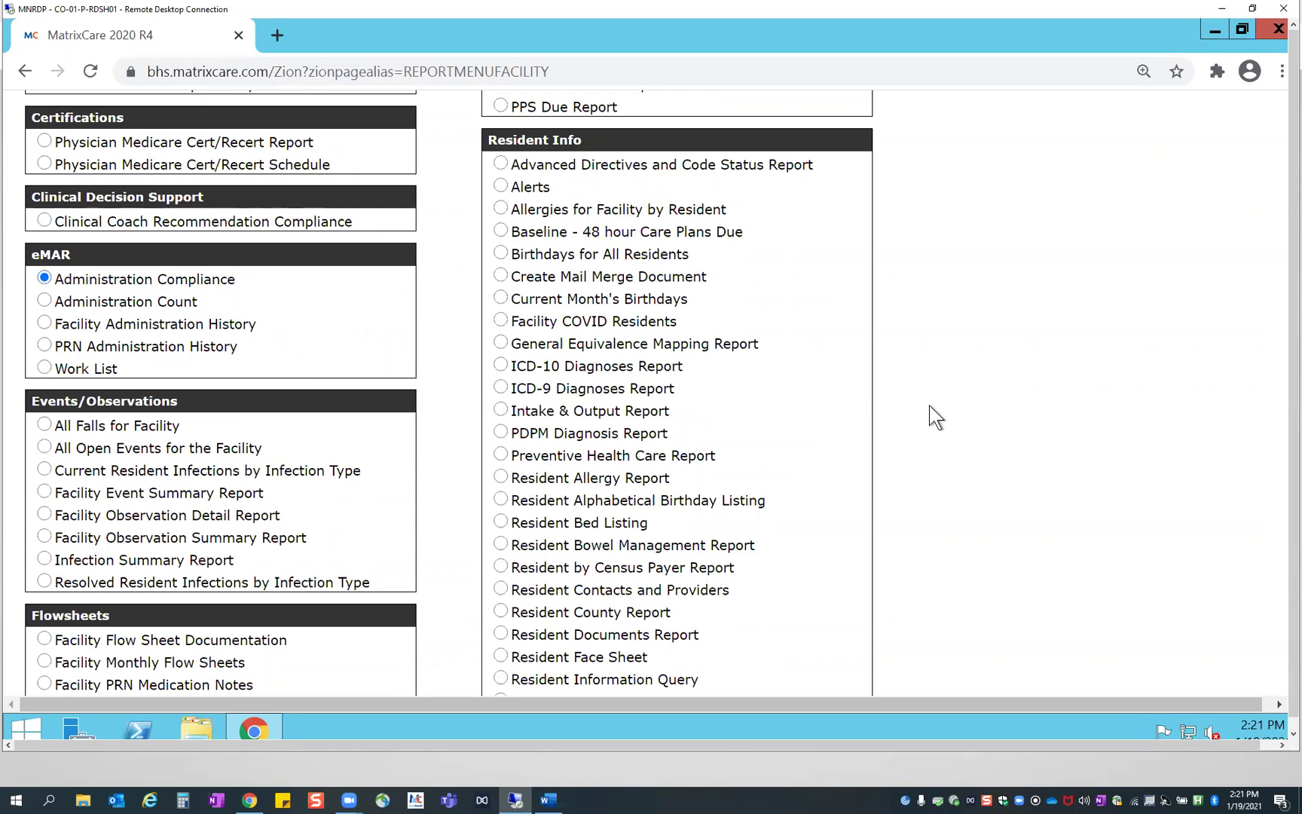
scroll(923, 419, "down", 10)
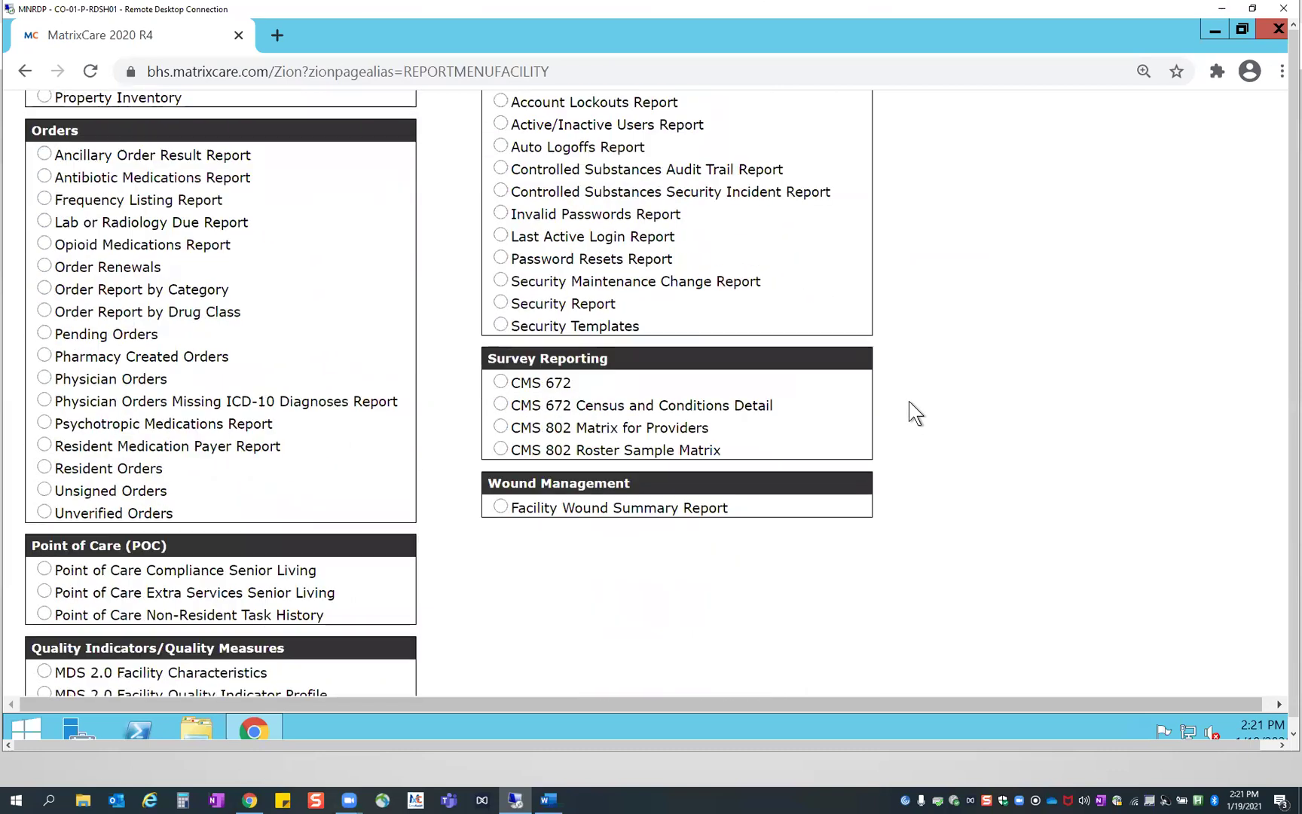
scroll(910, 406, "down", 3)
left_click(821, 600)
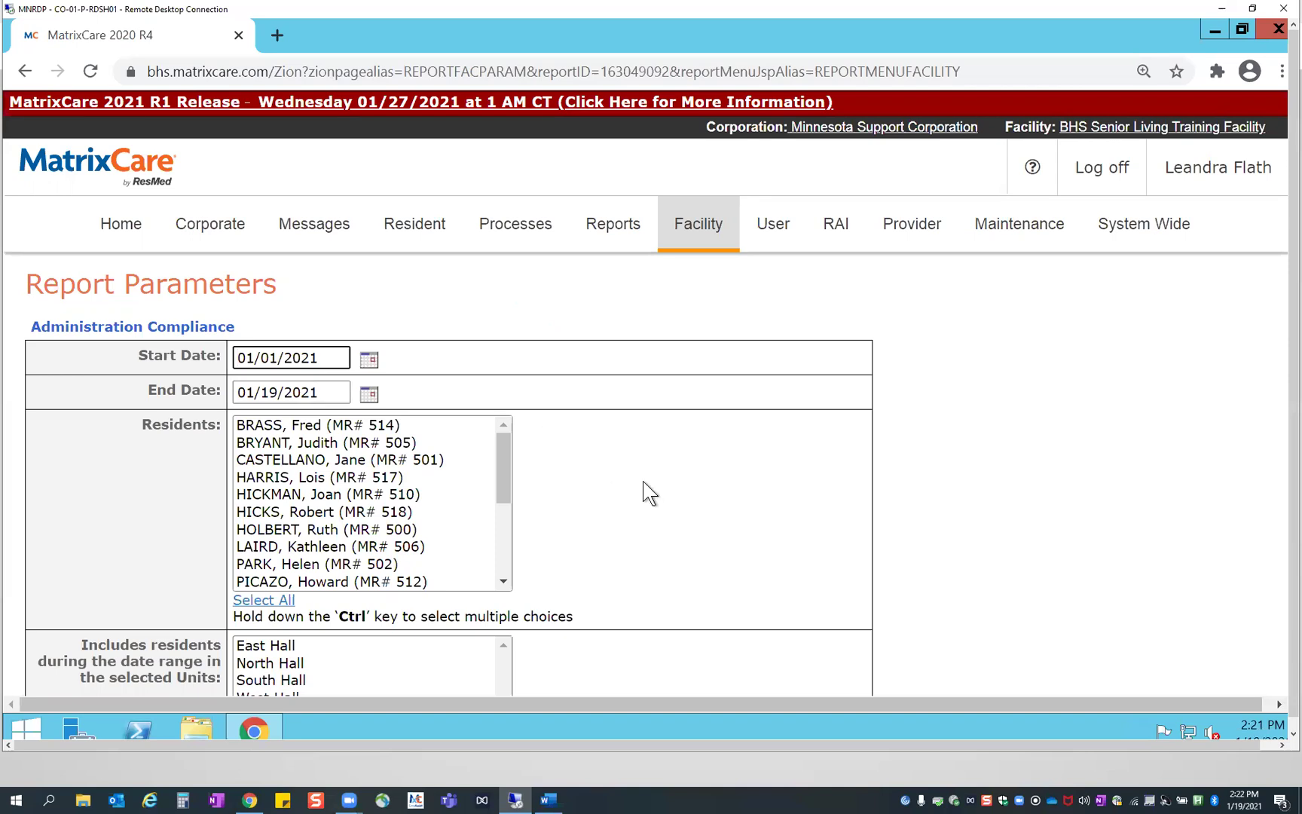
Include all residents in the Administration Compliance report and select East Hall as the unit
scroll(640, 473, "down", 1)
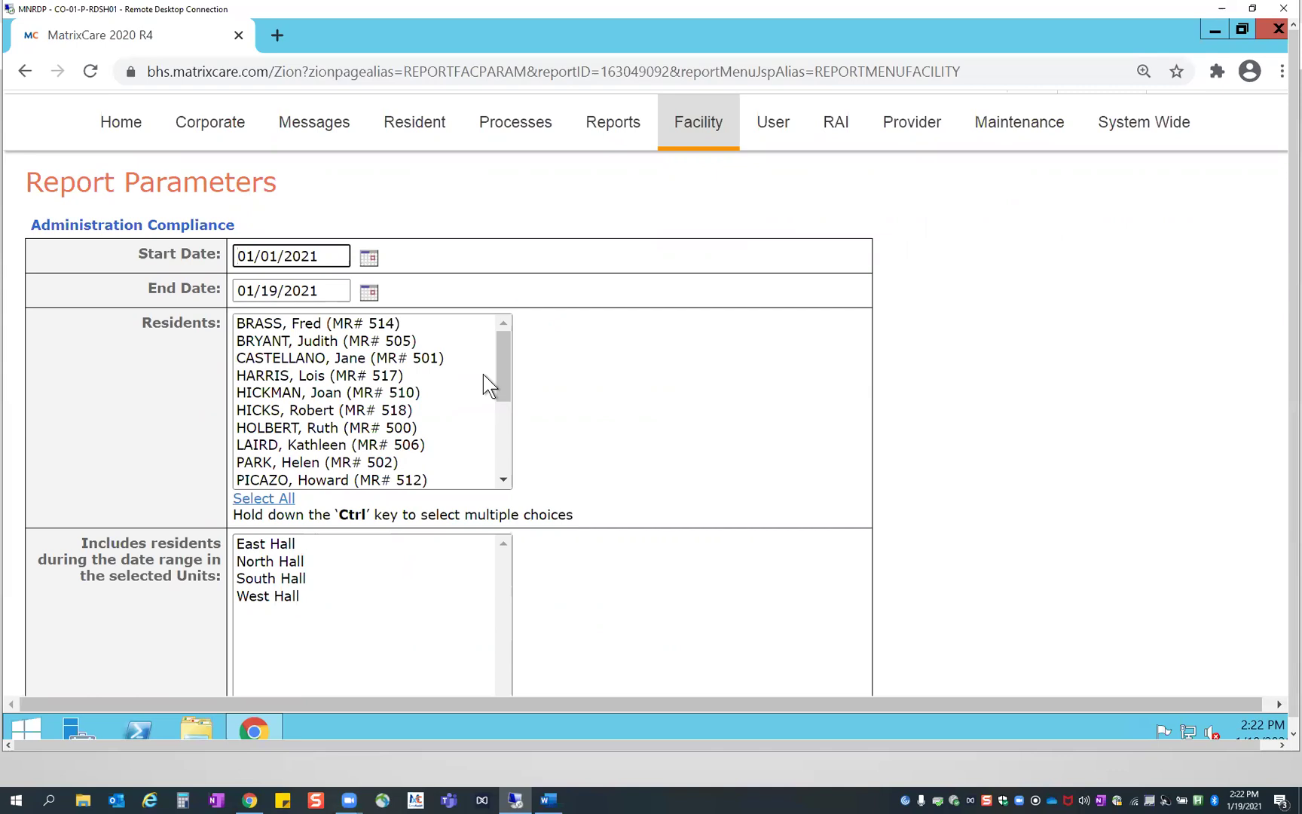
left_click(265, 499)
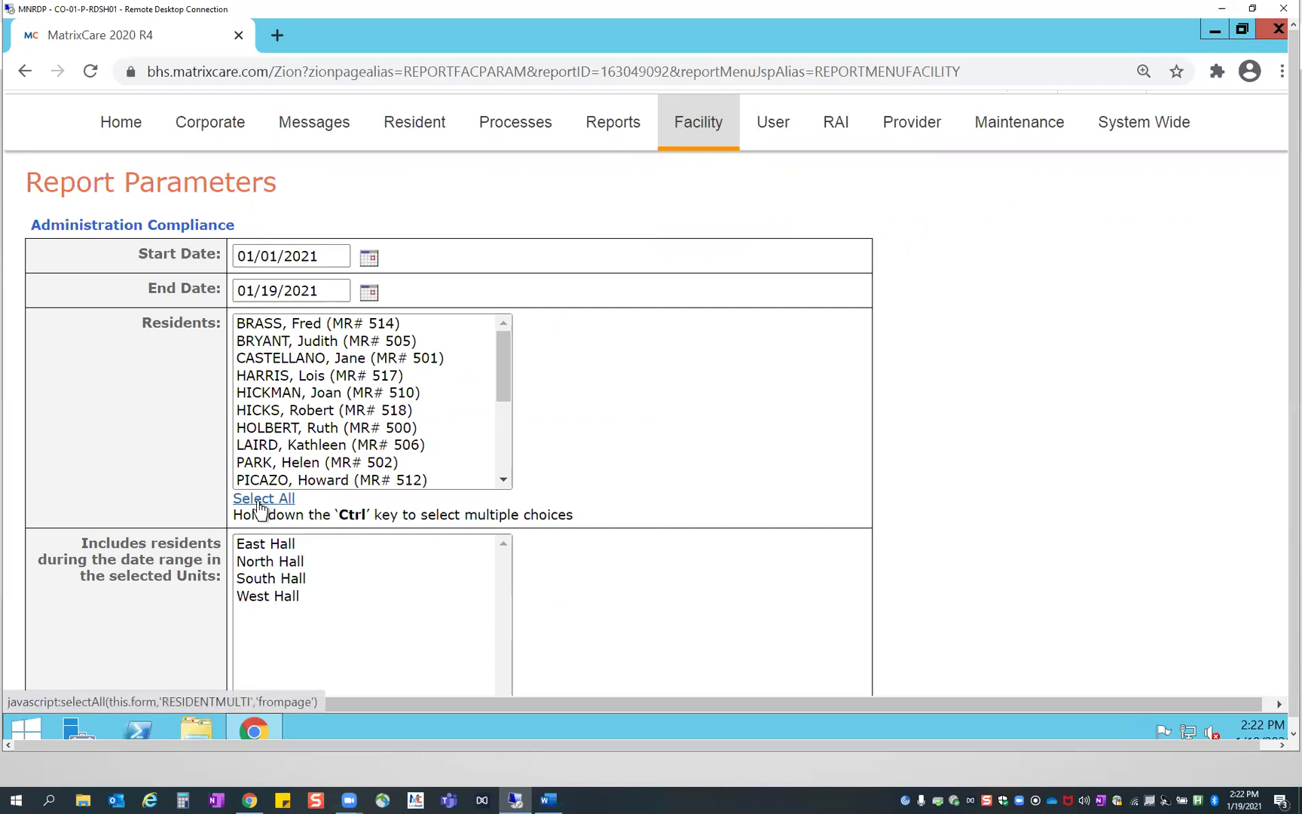
scroll(695, 541, "down", 3)
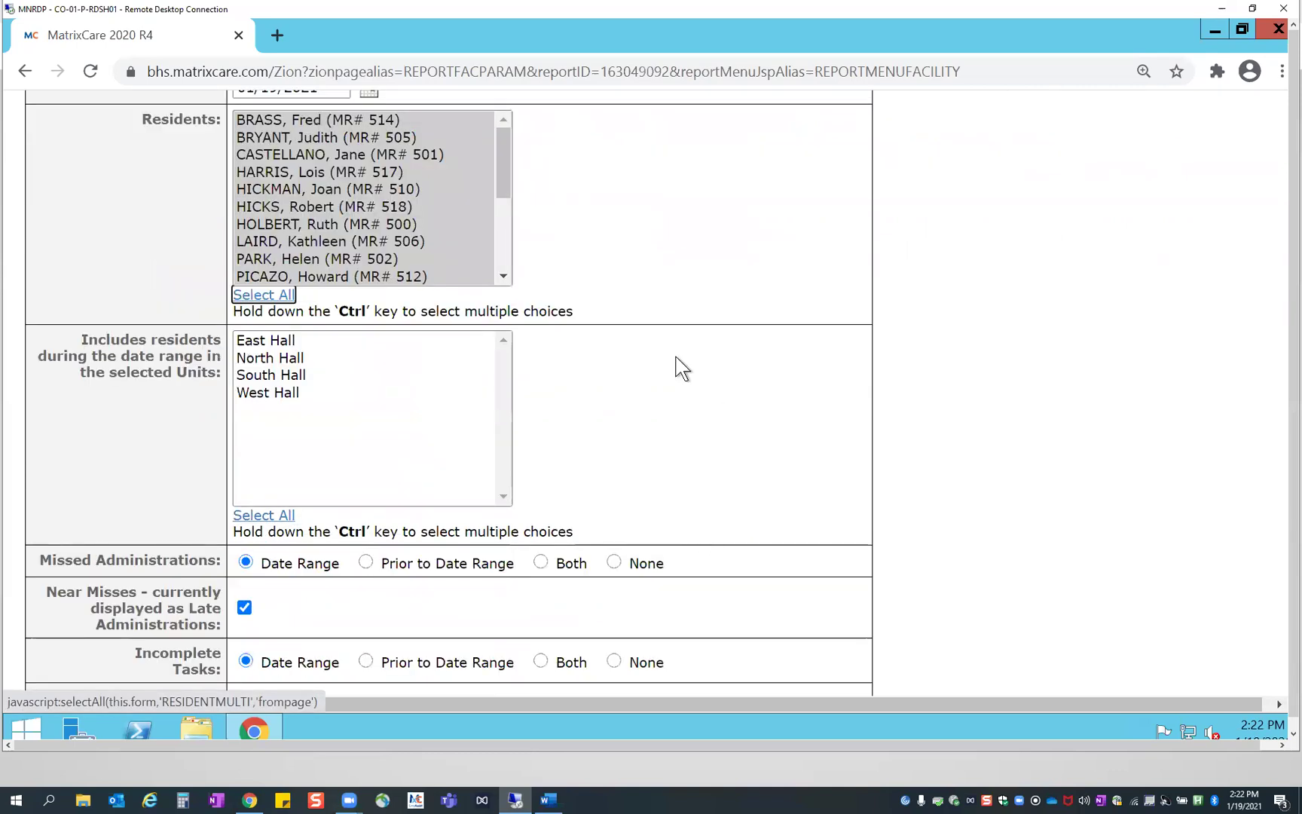
left_click(264, 340)
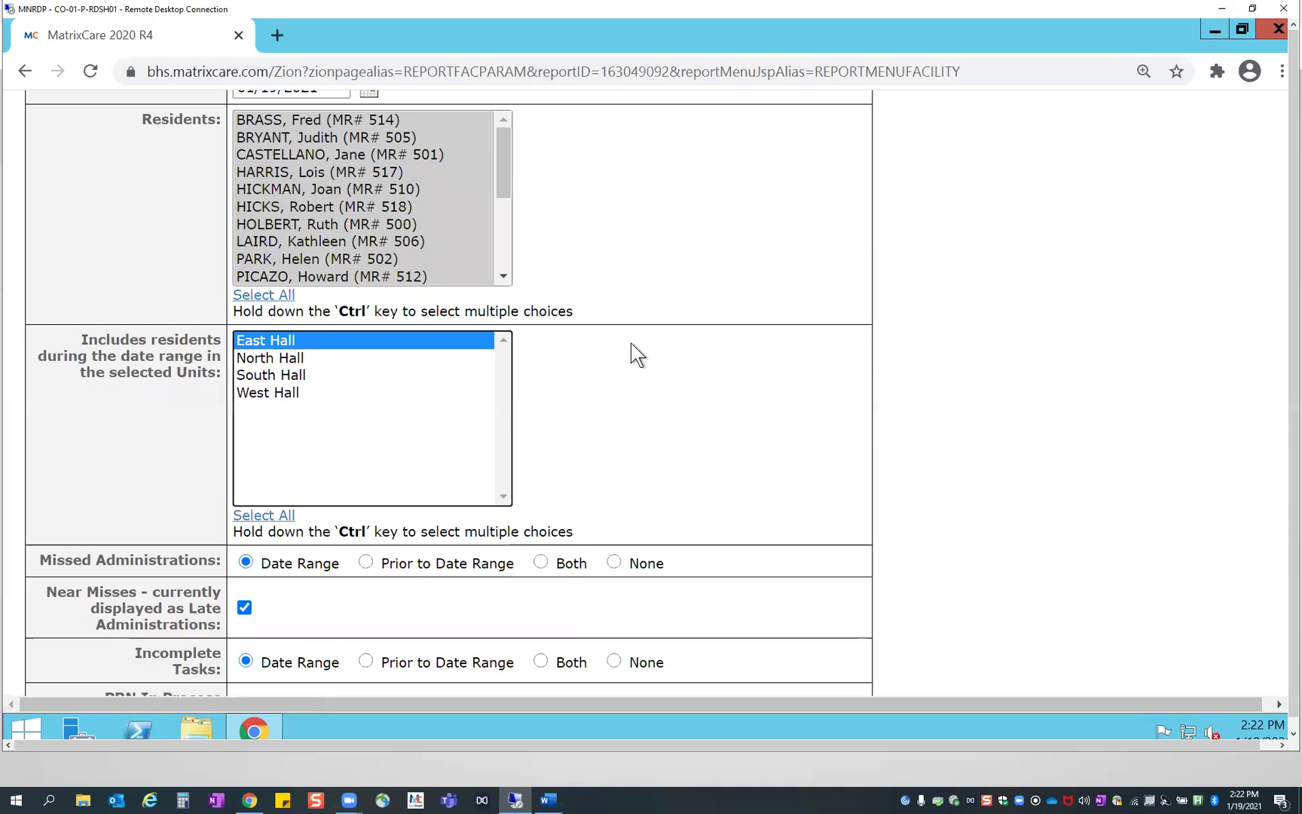
Try the Prior to Date Range, Both and None options for Missed Administrations, and return to Date Range
scroll(642, 346, "down", 1)
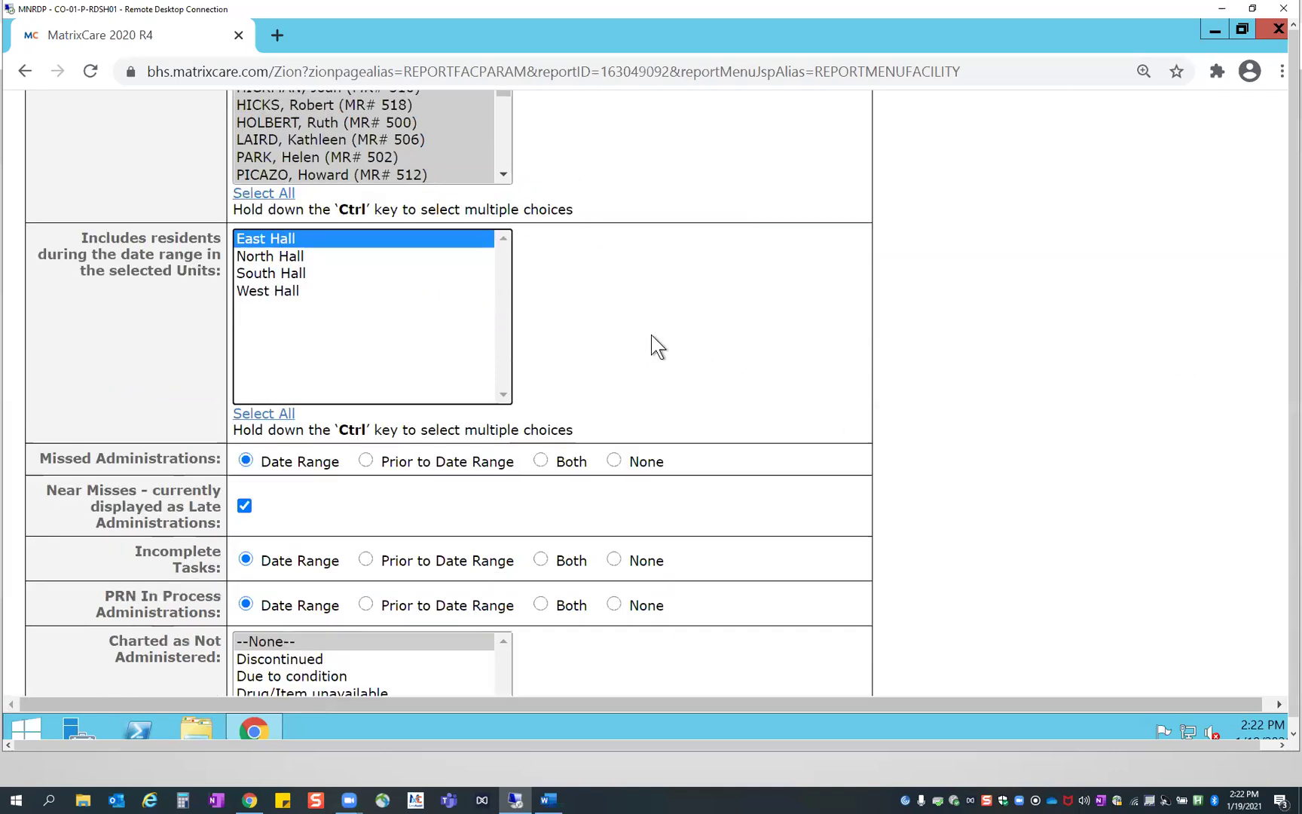
scroll(658, 348, "down", 1)
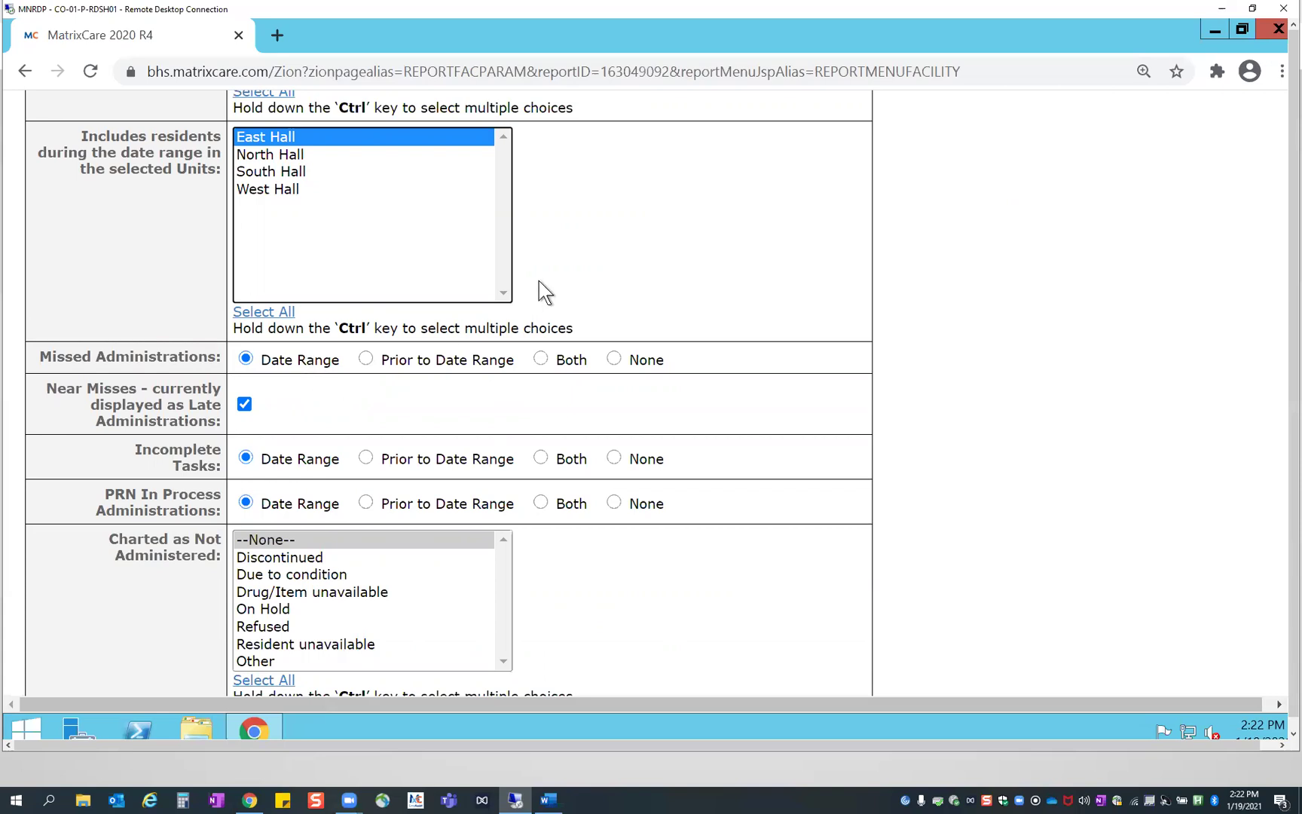
scroll(538, 290, "up", 3)
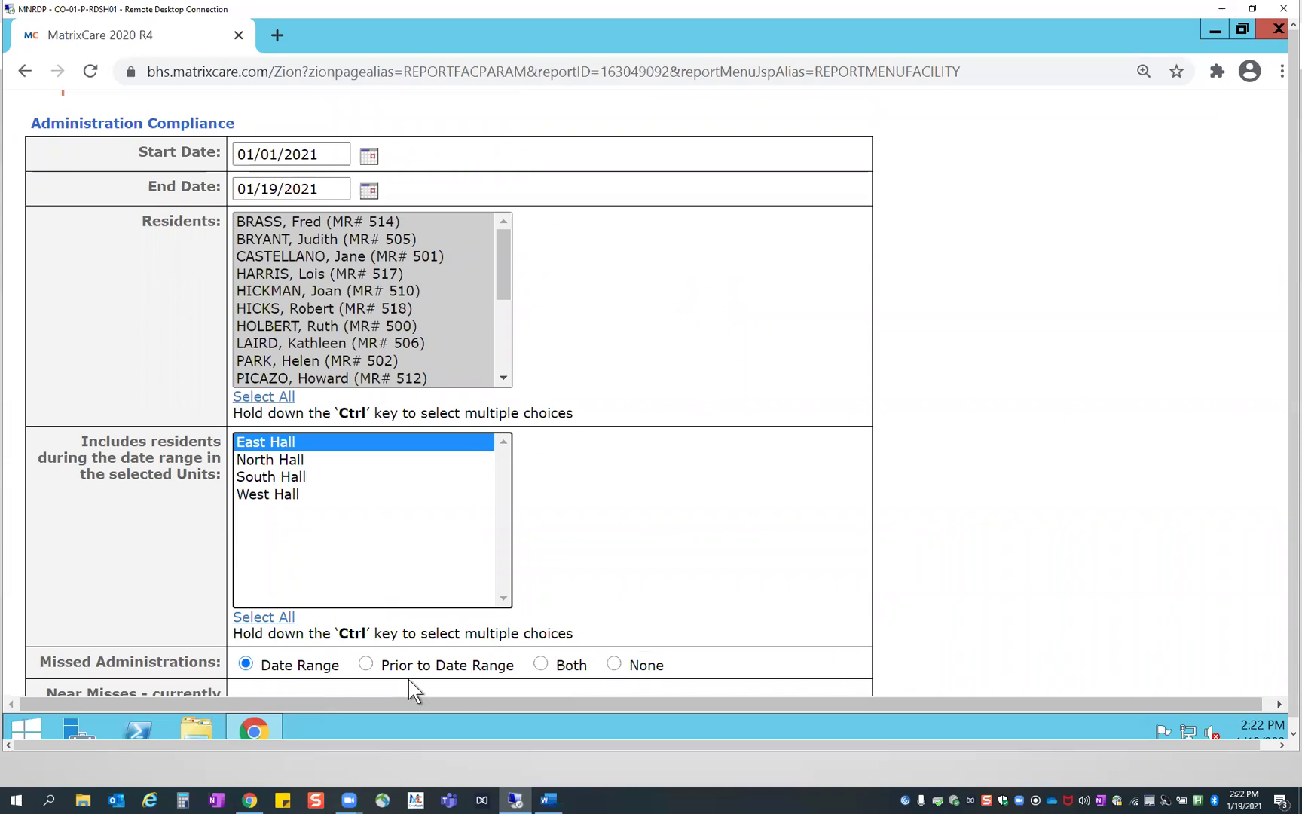
left_click(367, 663)
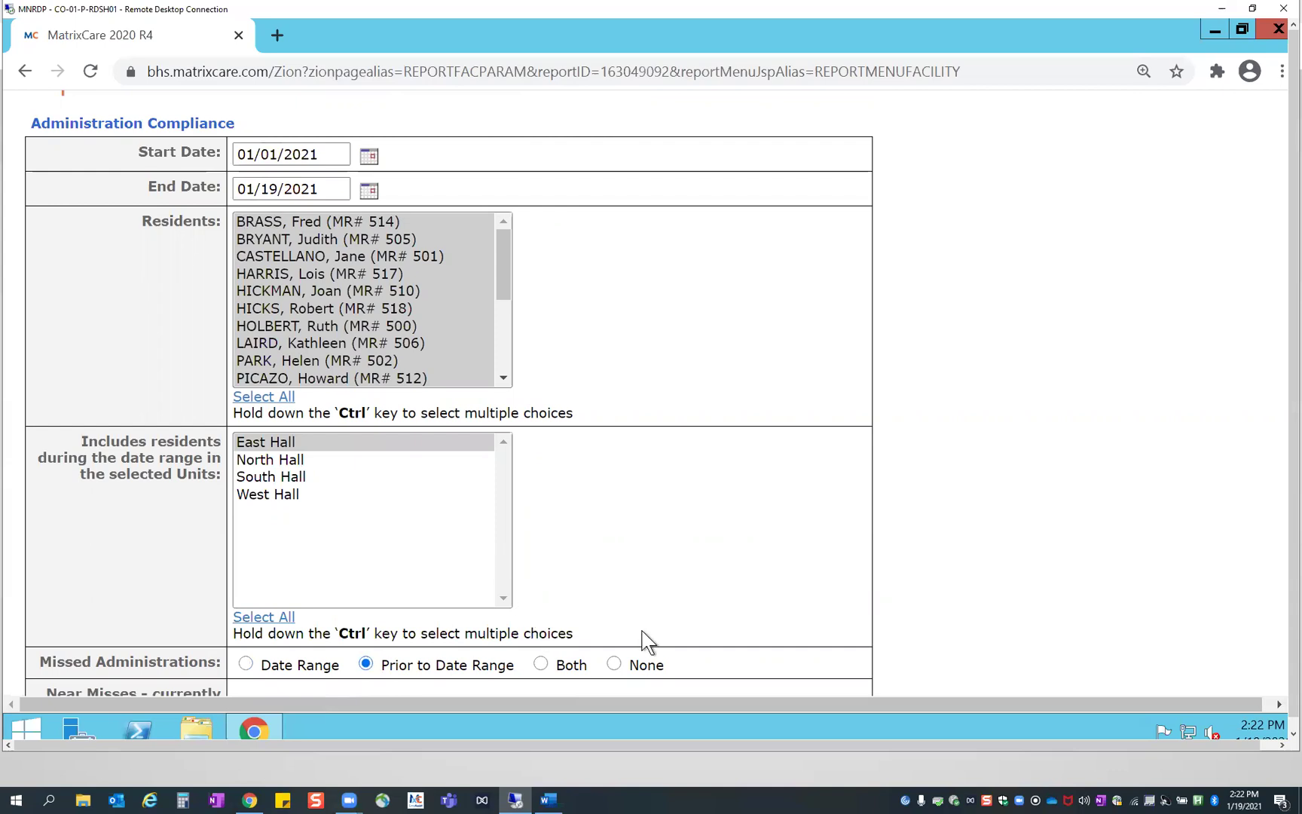
left_click(544, 663)
left_click(623, 665)
left_click(245, 664)
Review the report criteria from Missed Administrations and Near Misses through Incomplete Tasks, late and early administrations, and Notes Not Charted
scroll(737, 512, "down", 1)
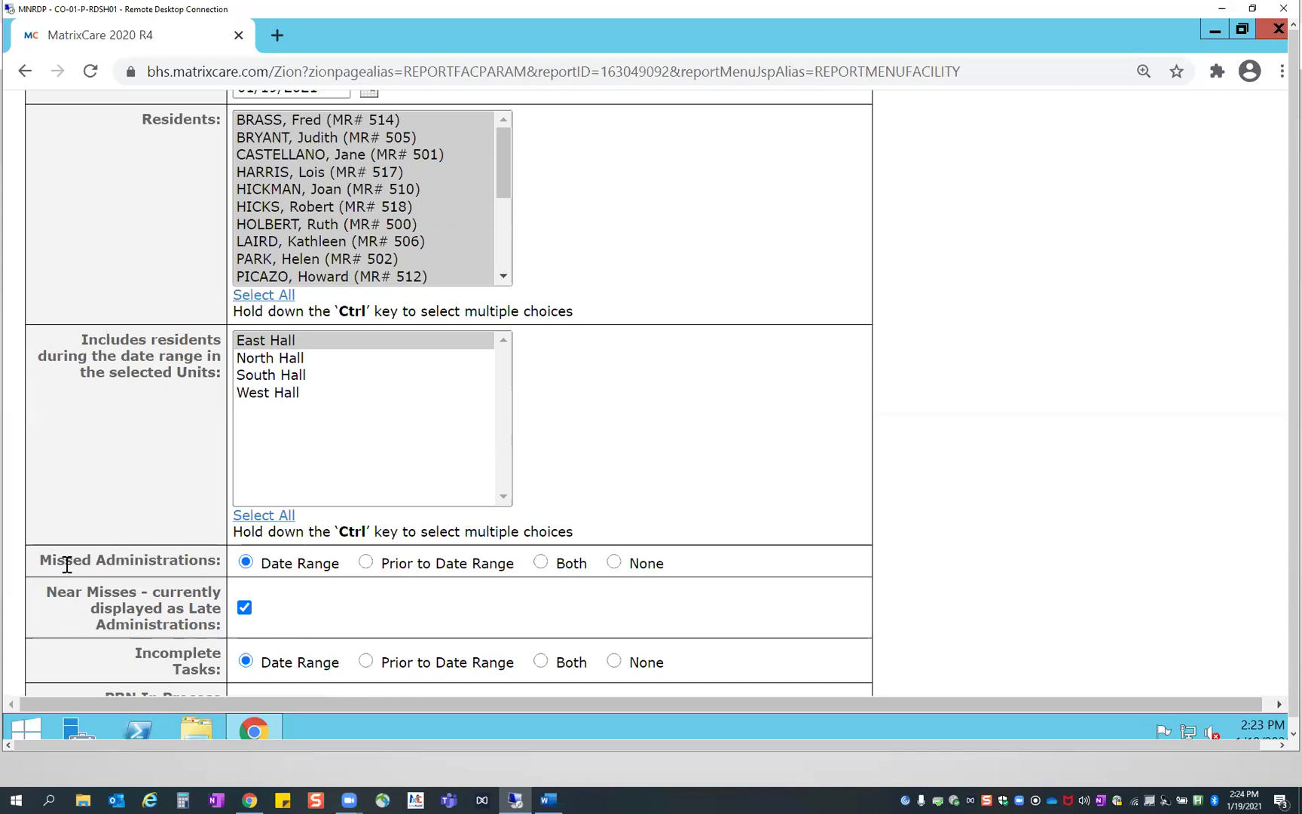
left_click_drag(42, 562, 217, 559)
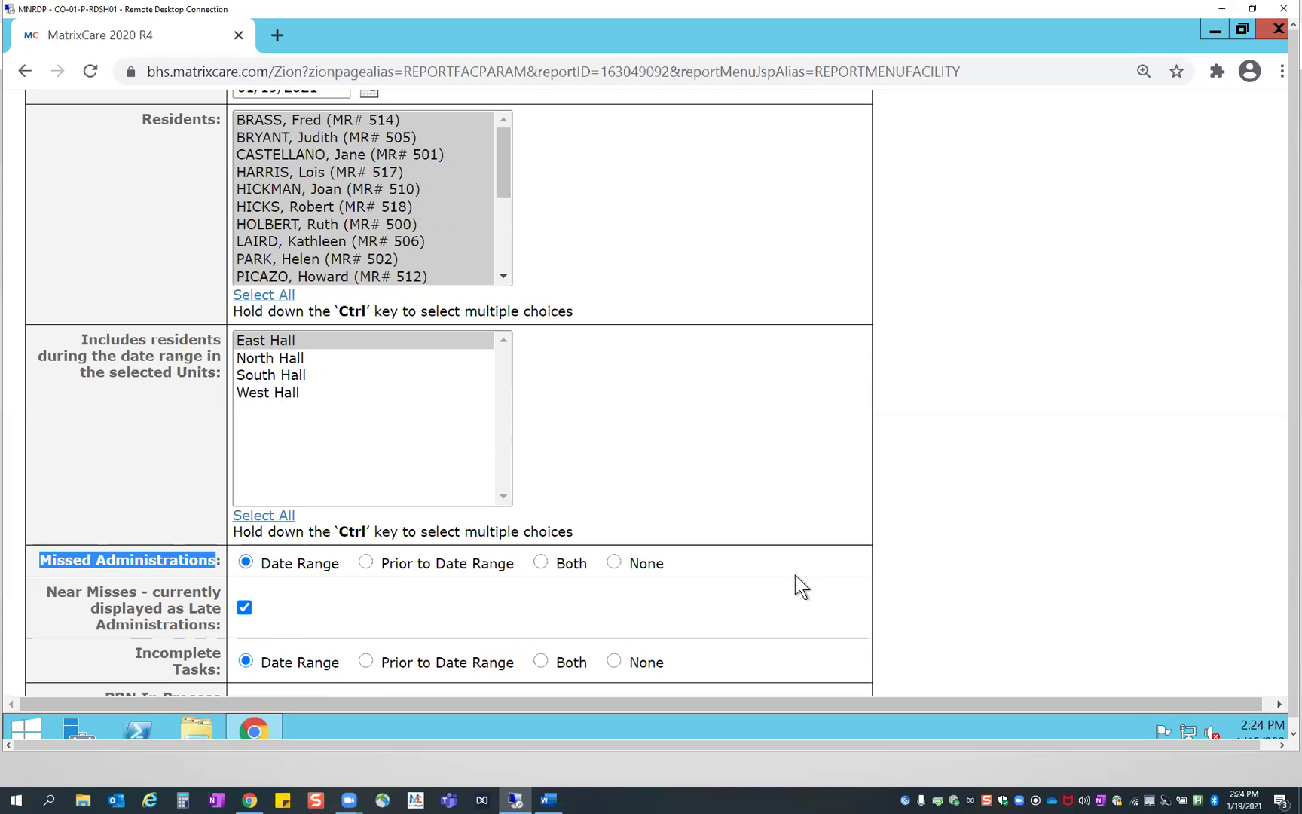
scroll(794, 575, "down", 1)
left_click(187, 565)
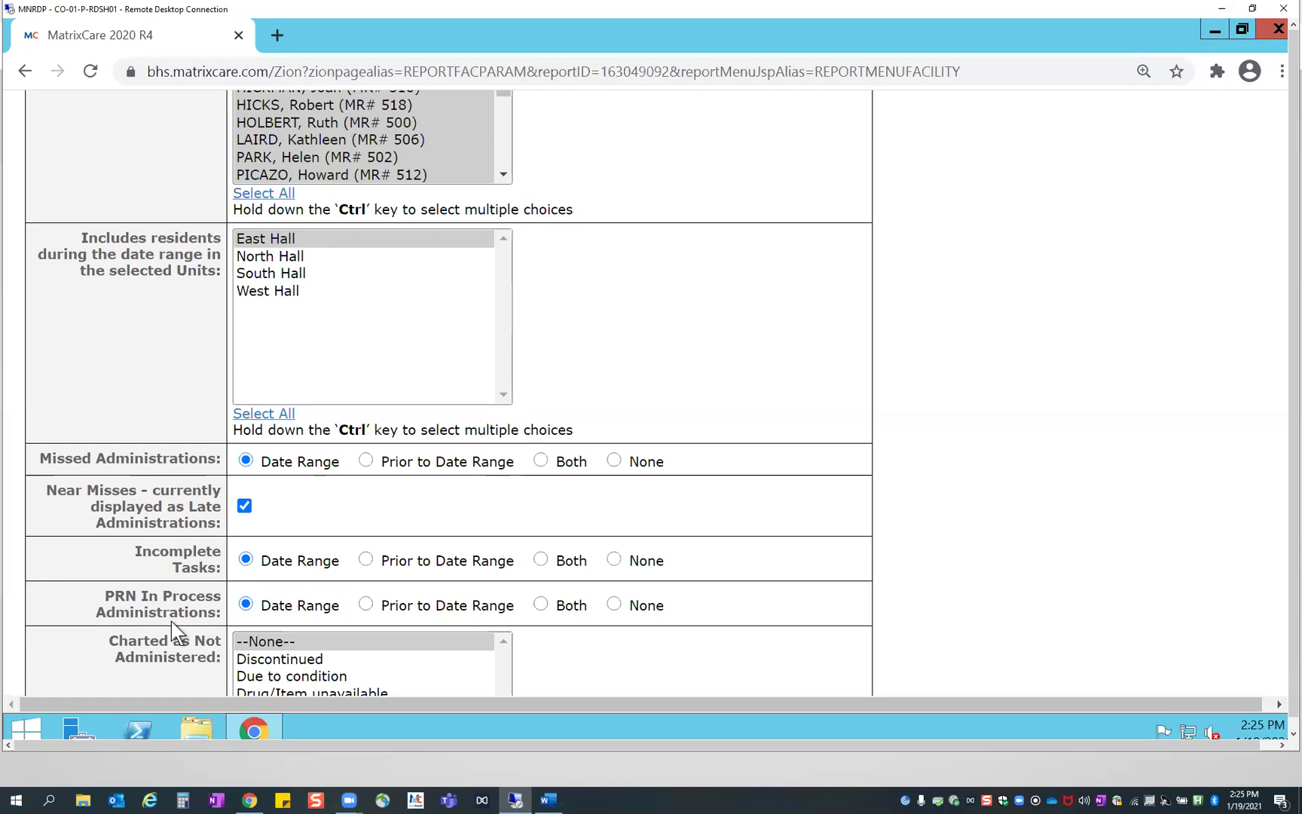
scroll(865, 499, "down", 3)
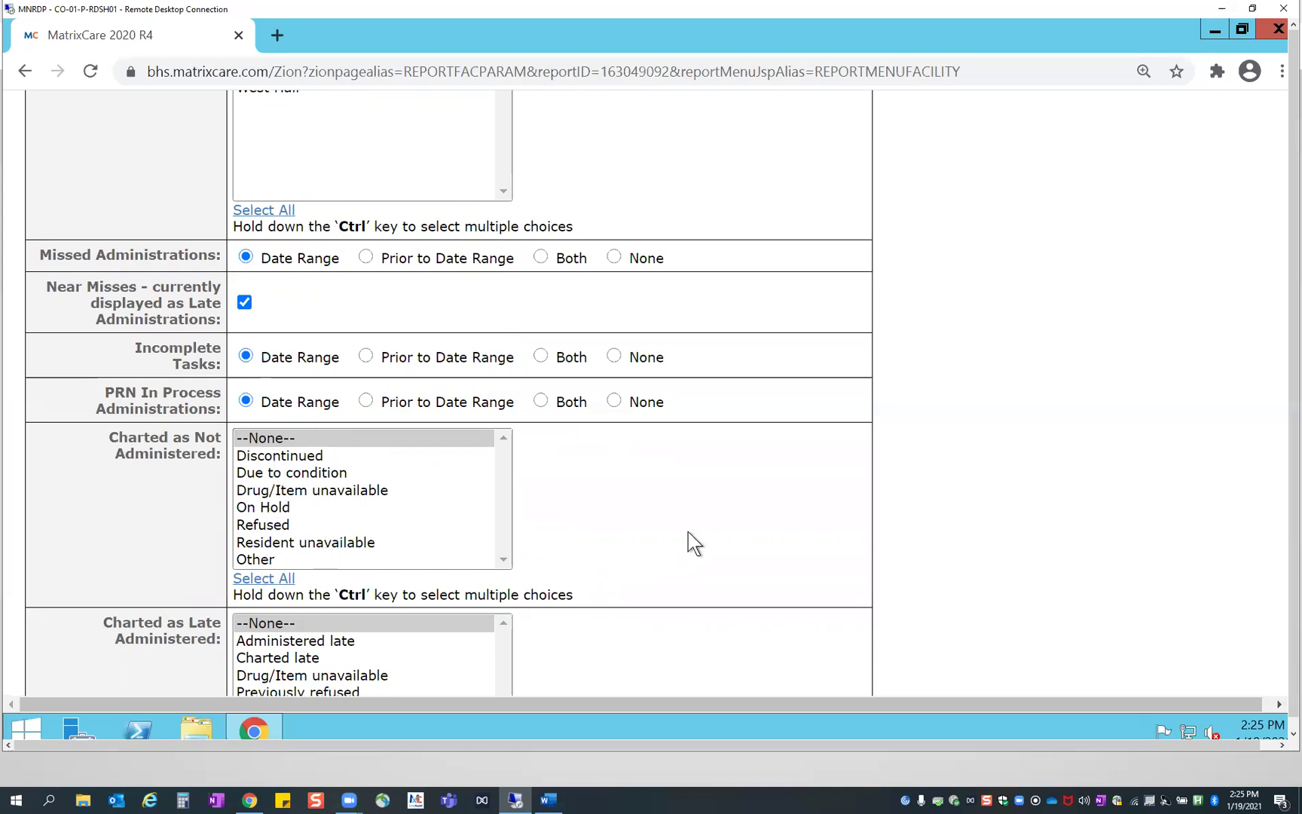
scroll(688, 531, "down", 1)
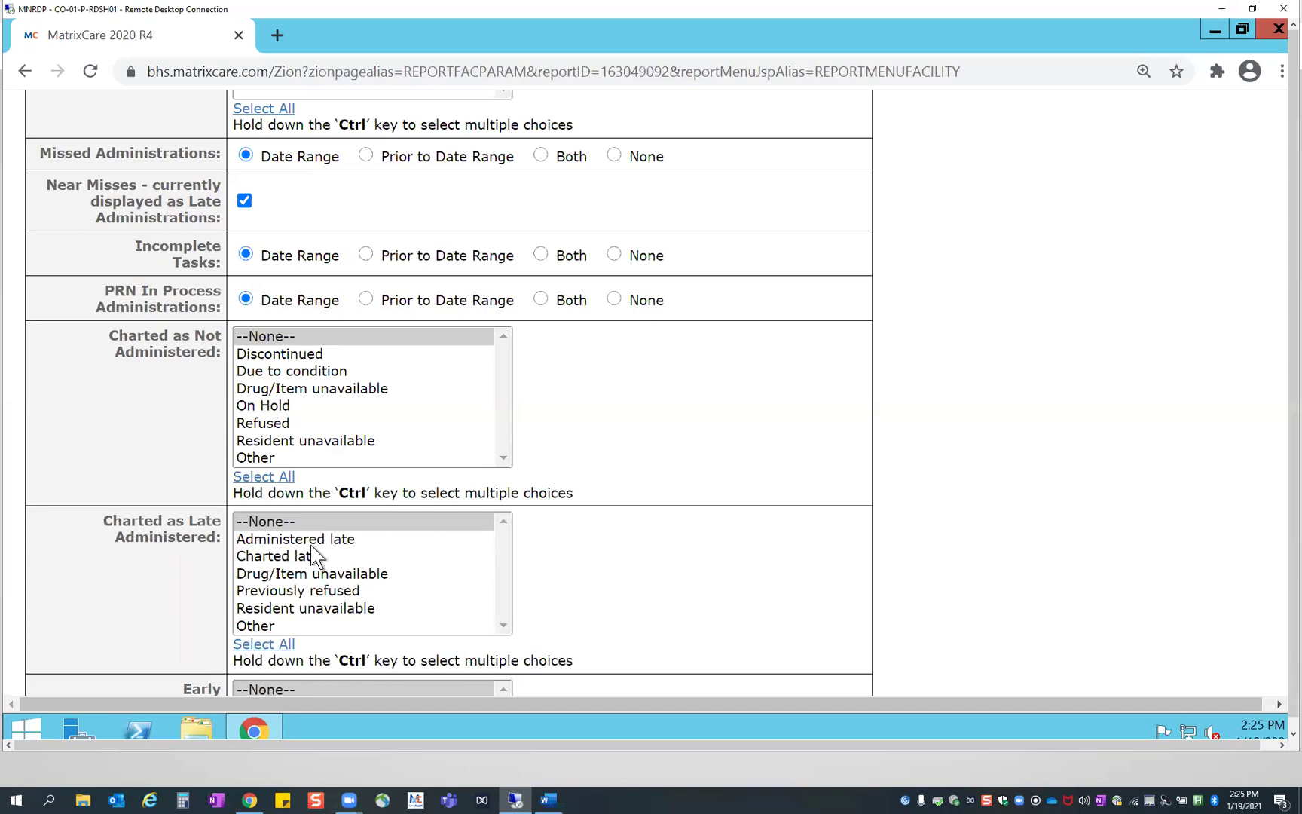
scroll(802, 444, "down", 5)
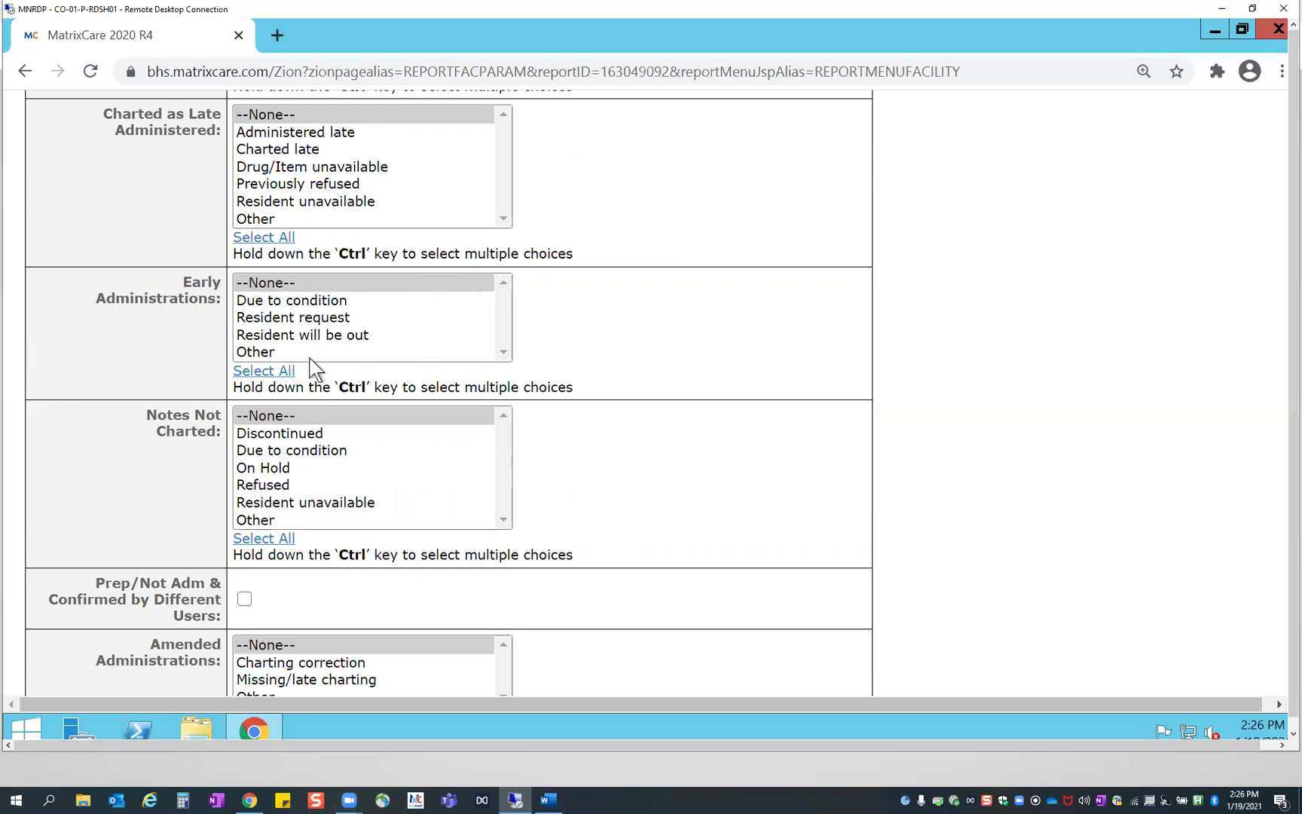
scroll(610, 380, "down", 3)
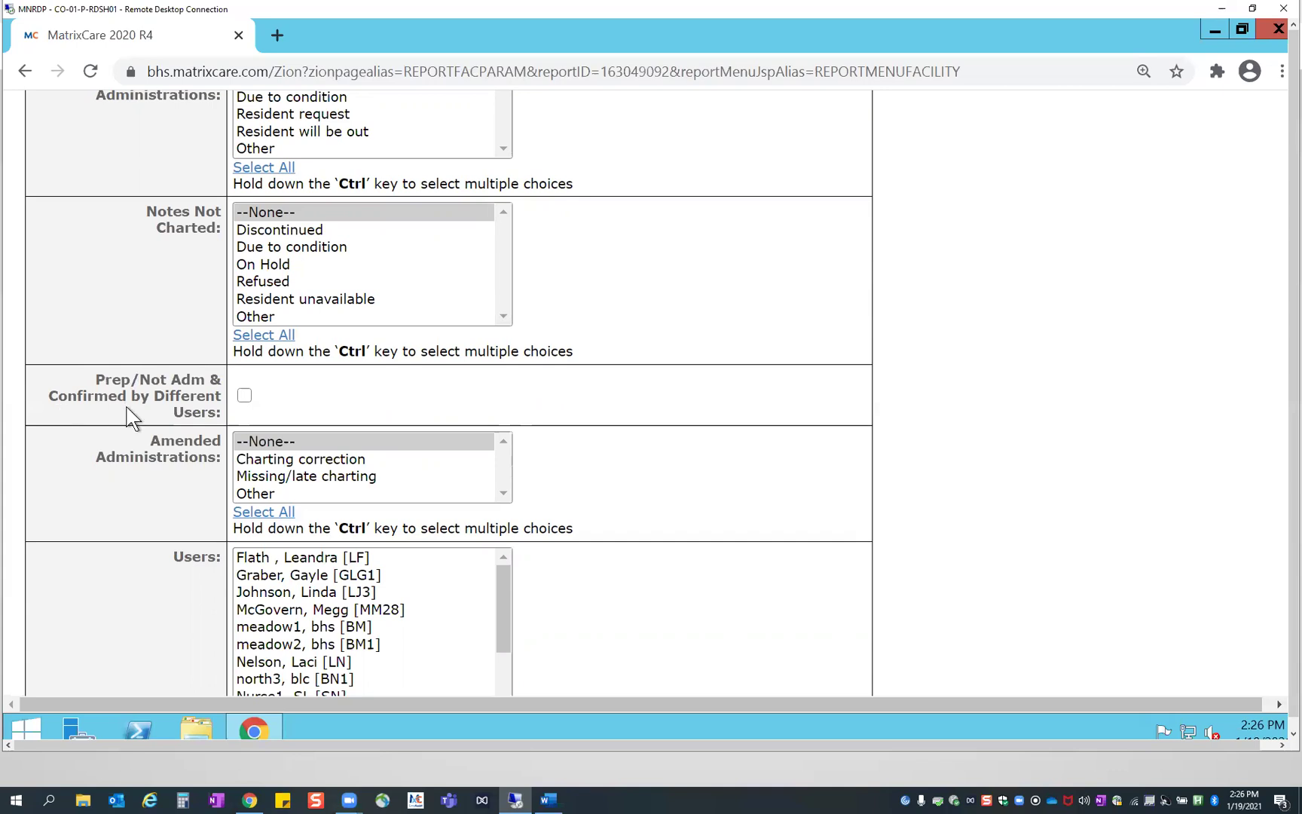
Include Prep/Not Adm & Confirmed by Different Users and look over the Amended Administrations and Users criteria
left_click(244, 394)
scroll(211, 448, "down", 1)
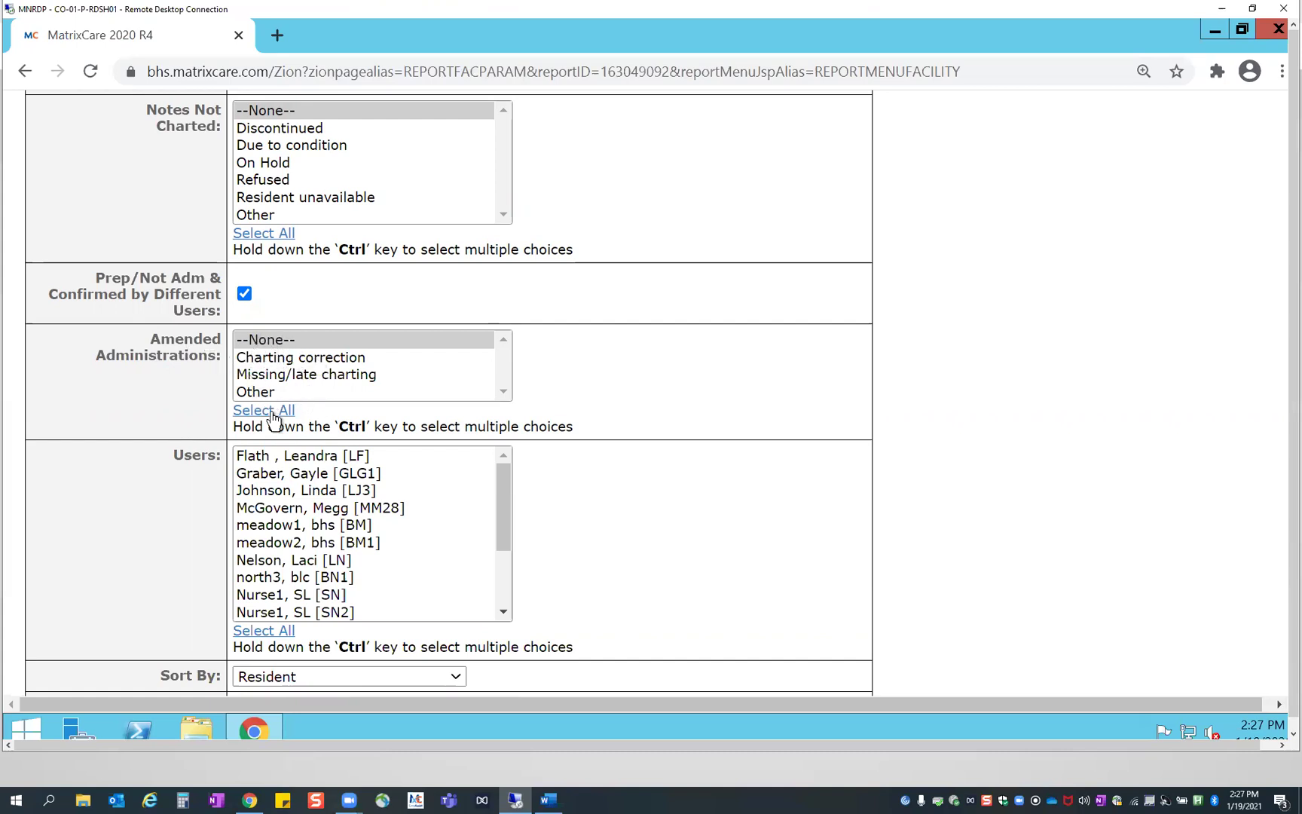
scroll(681, 425, "down", 2)
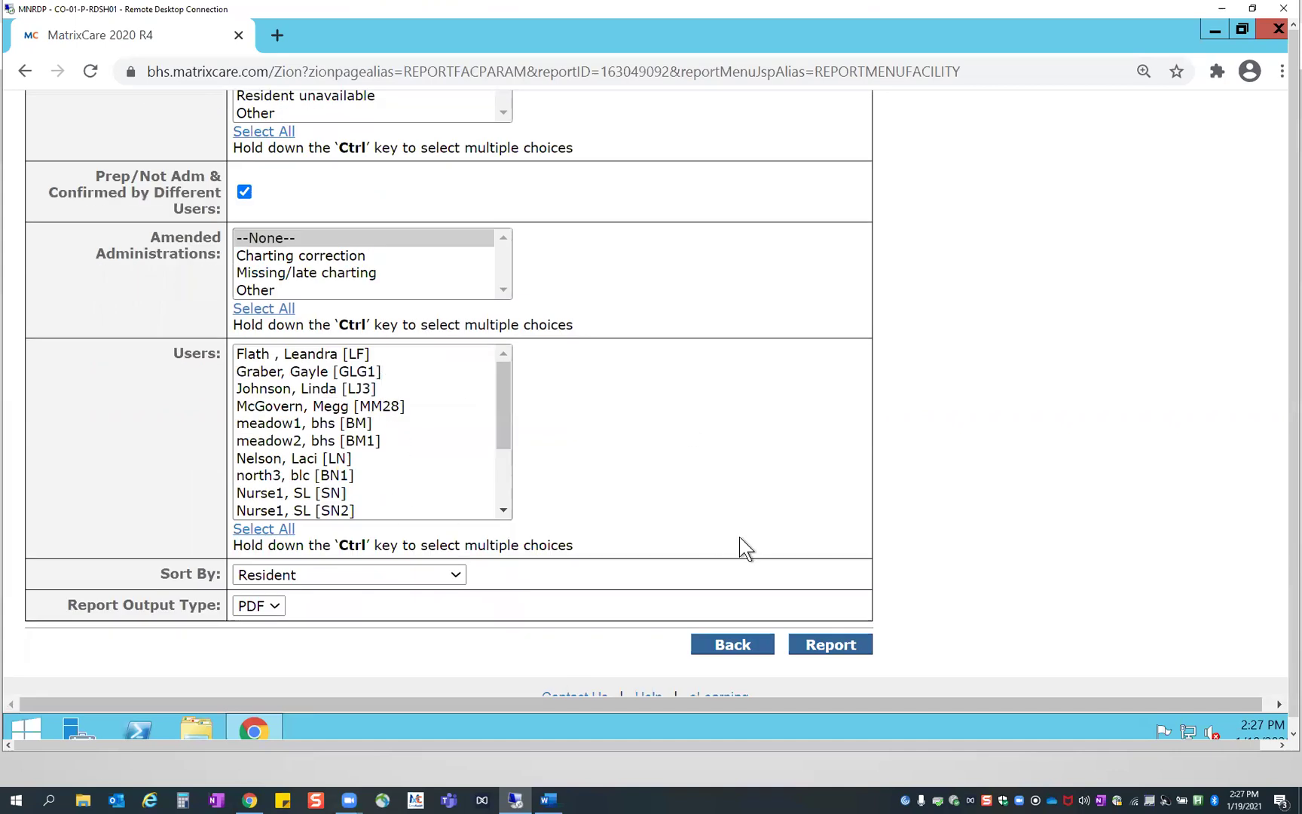
Exclude Prep/Not Adm & Confirmed by Different Users, and select all reasons for Notes Not Charted and Early Administrations
left_click(268, 312)
left_click(257, 133)
left_click(244, 192)
scroll(501, 241, "up", 3)
left_click(268, 167)
Recheck the report criteria, generate the Administration Compliance report as a PDF sorted by Resident, and enlarge the report window
scroll(379, 197, "up", 4)
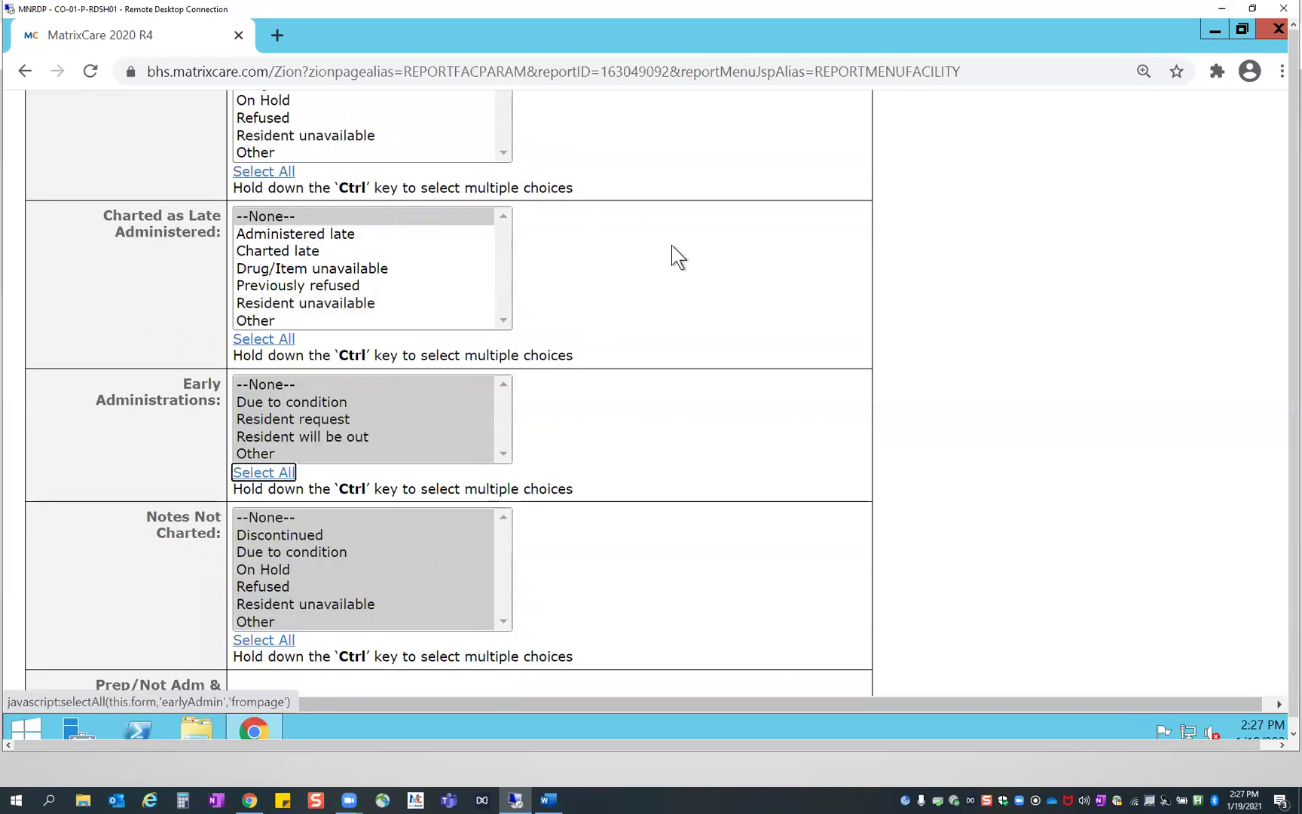
scroll(671, 244, "up", 8)
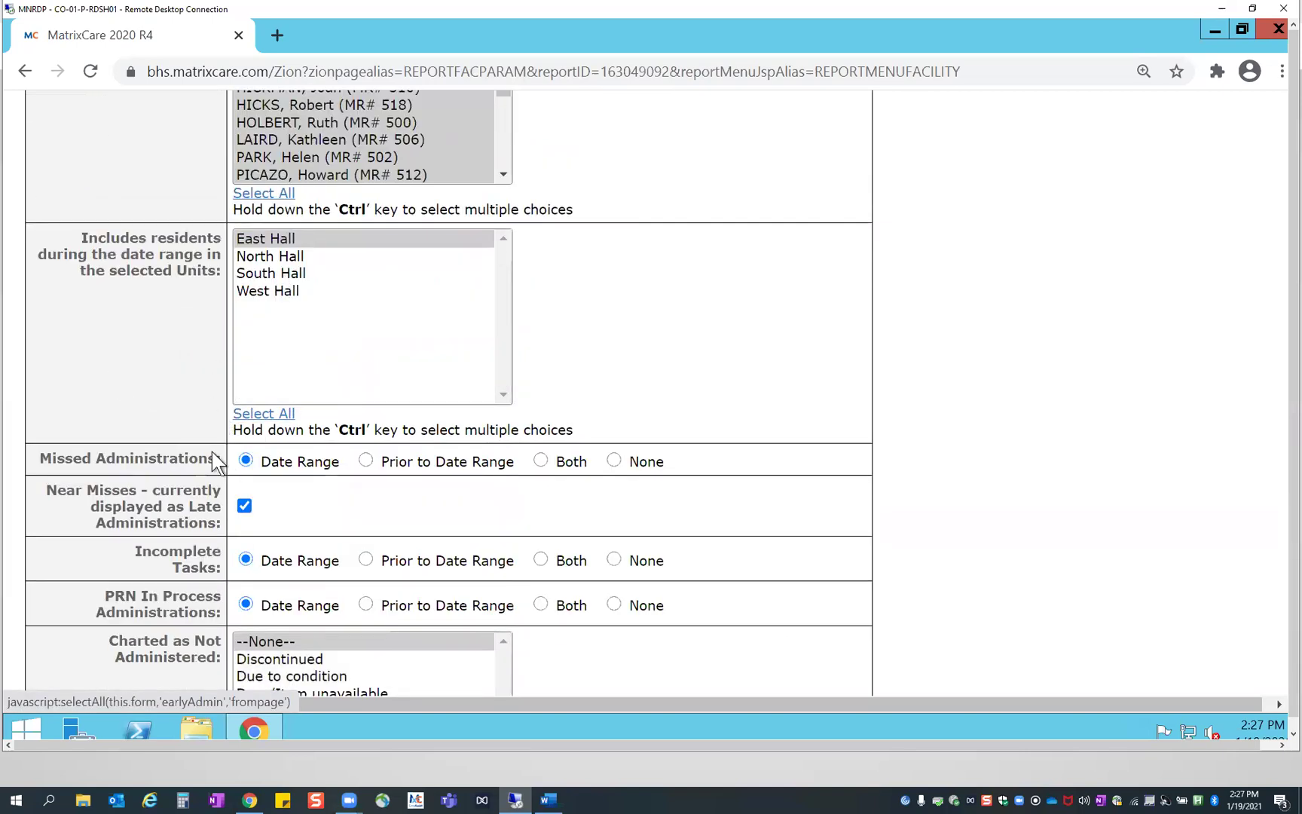
scroll(566, 372, "down", 15)
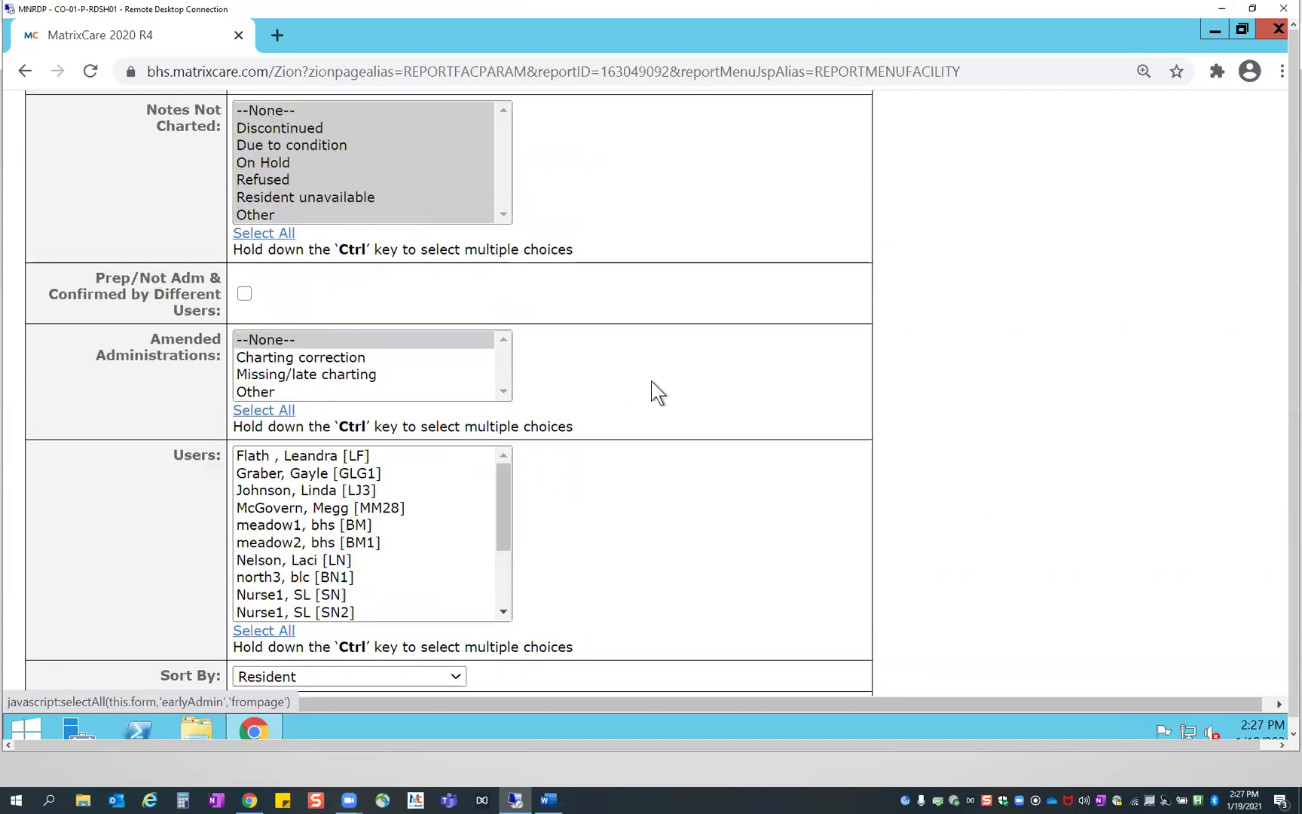
scroll(651, 381, "down", 2)
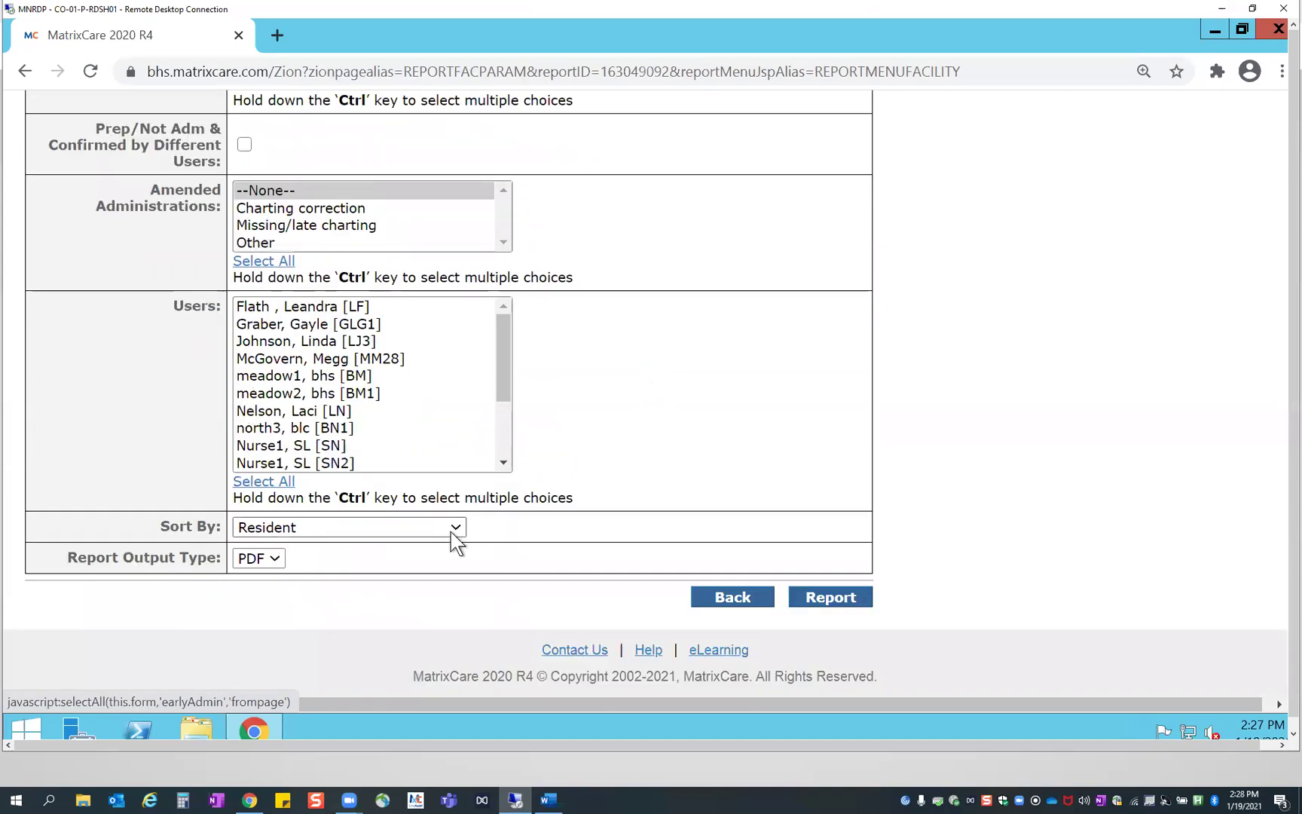
left_click(272, 556)
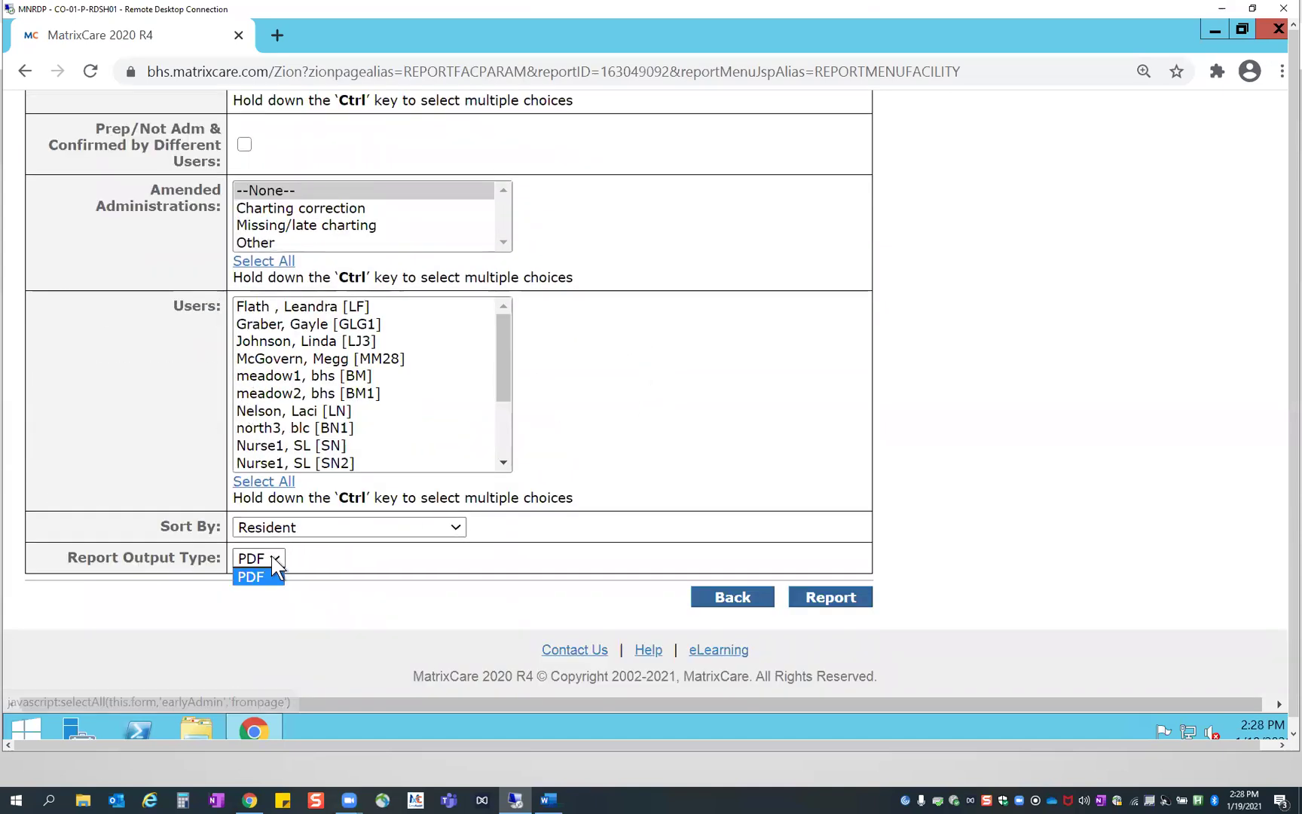
left_click(444, 577)
left_click(827, 596)
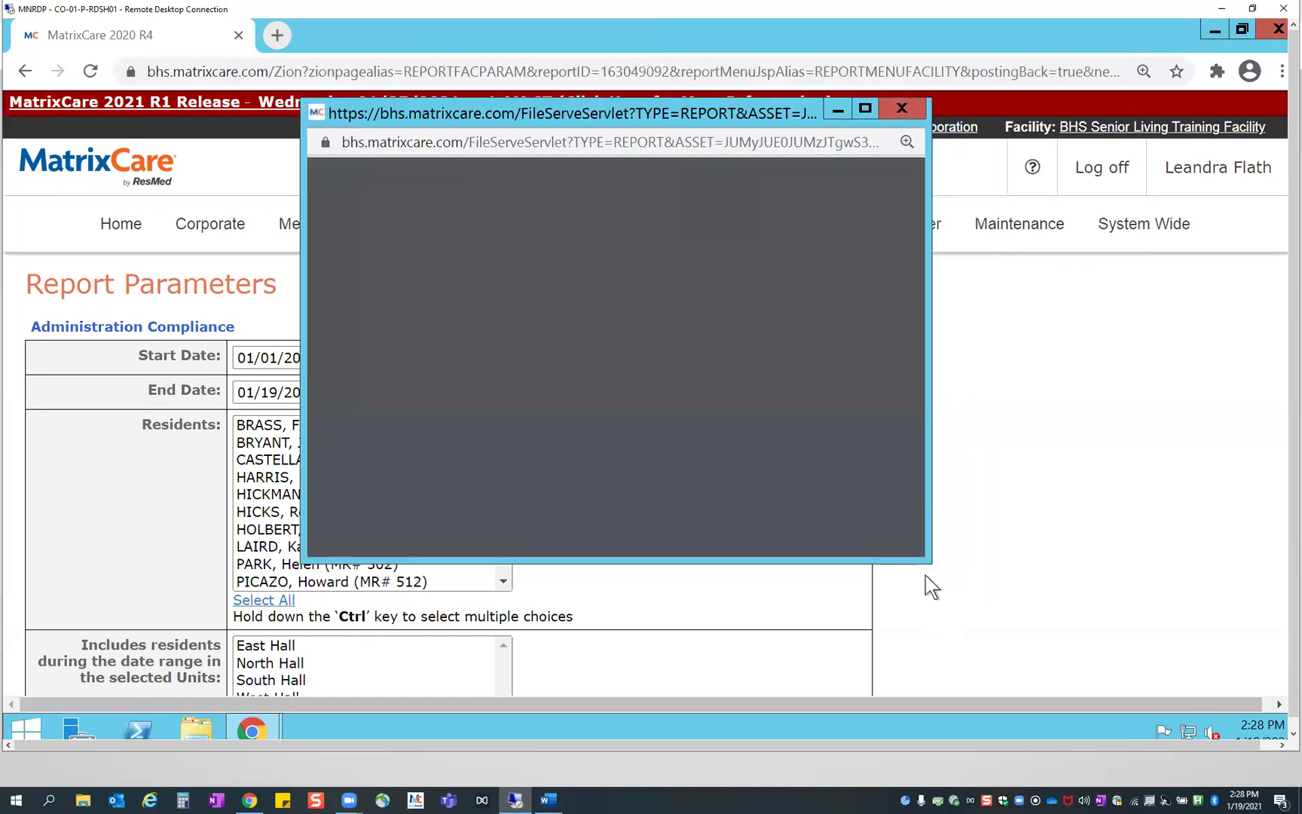
left_click_drag(920, 635, 922, 649)
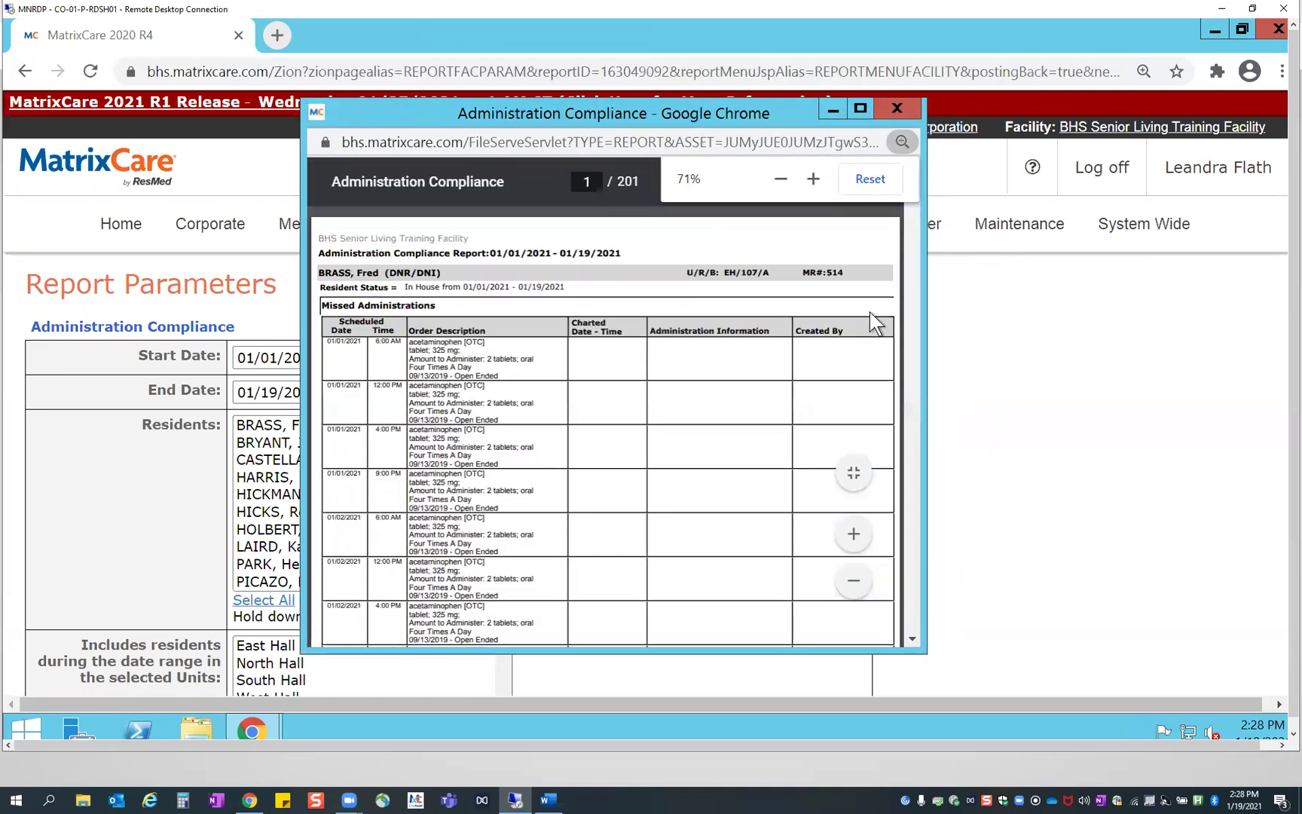
Examine the Missed Administrations section of the facility-wide report in an enlarged view, and close the report
left_click(859, 110)
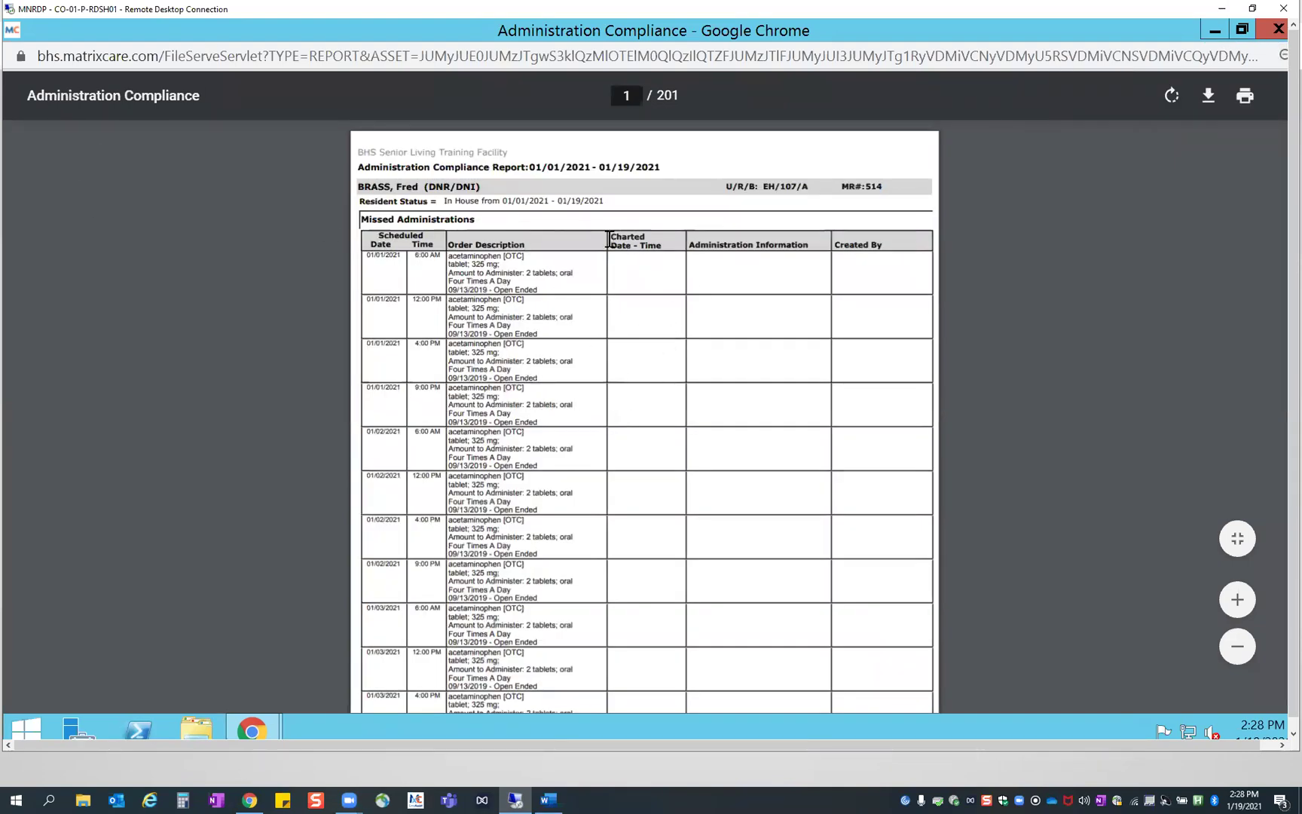
left_click_drag(479, 218, 355, 218)
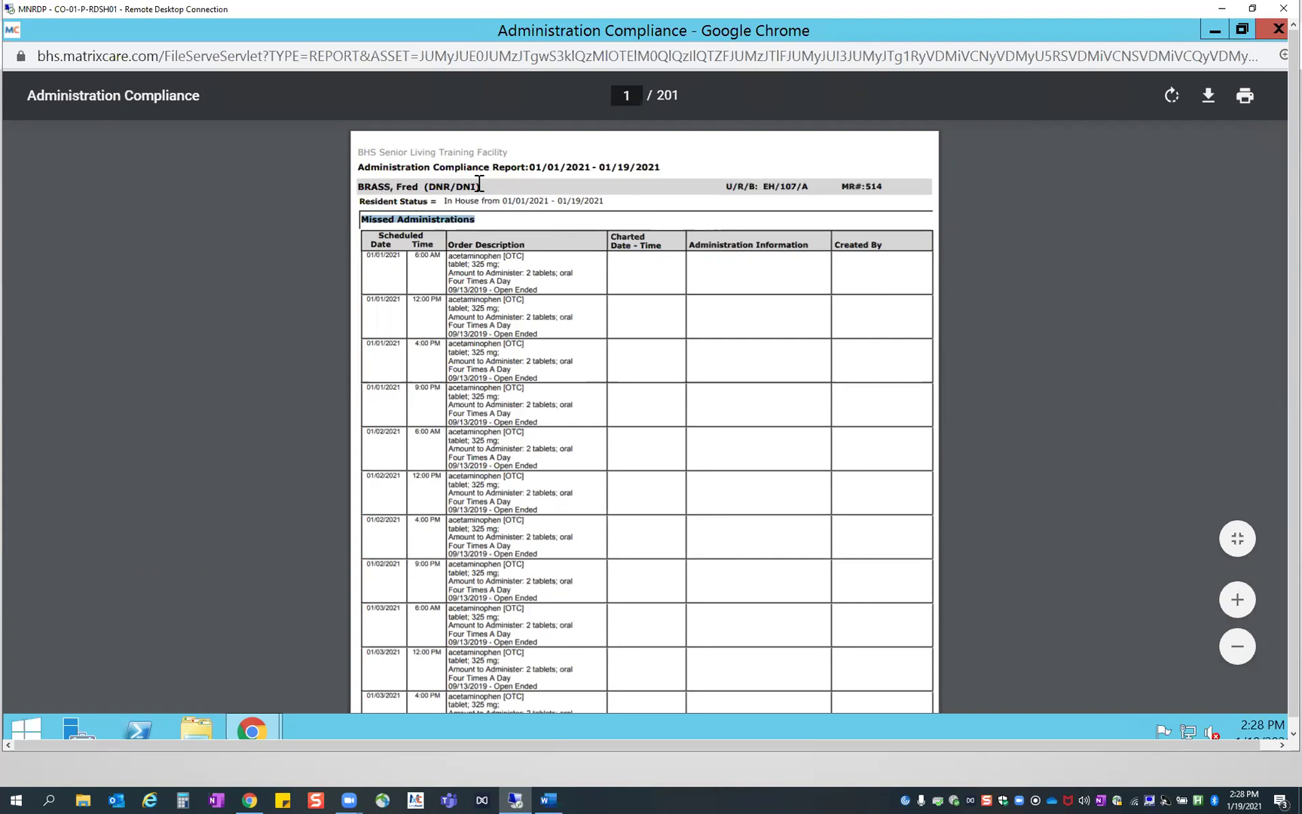
scroll(480, 183, "up", 5)
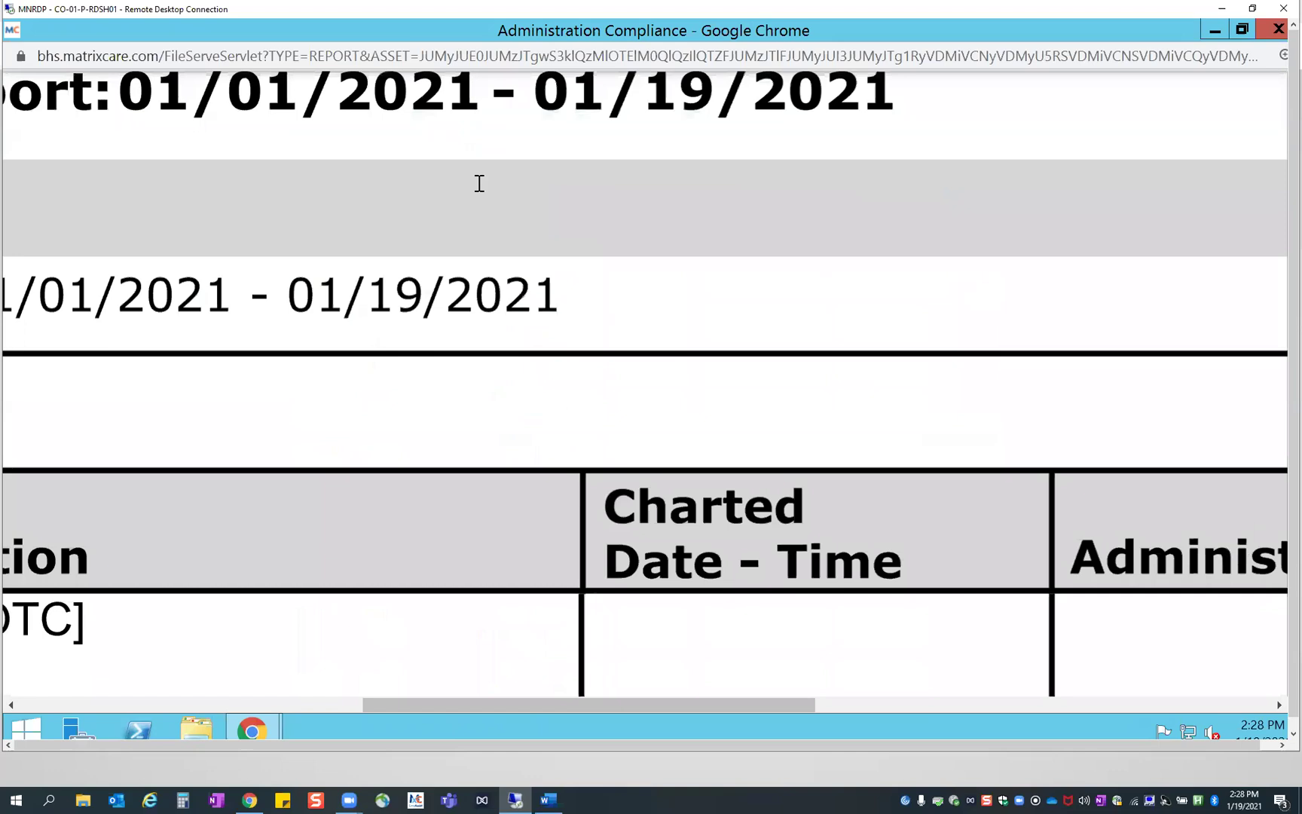
scroll(479, 184, "down", 2)
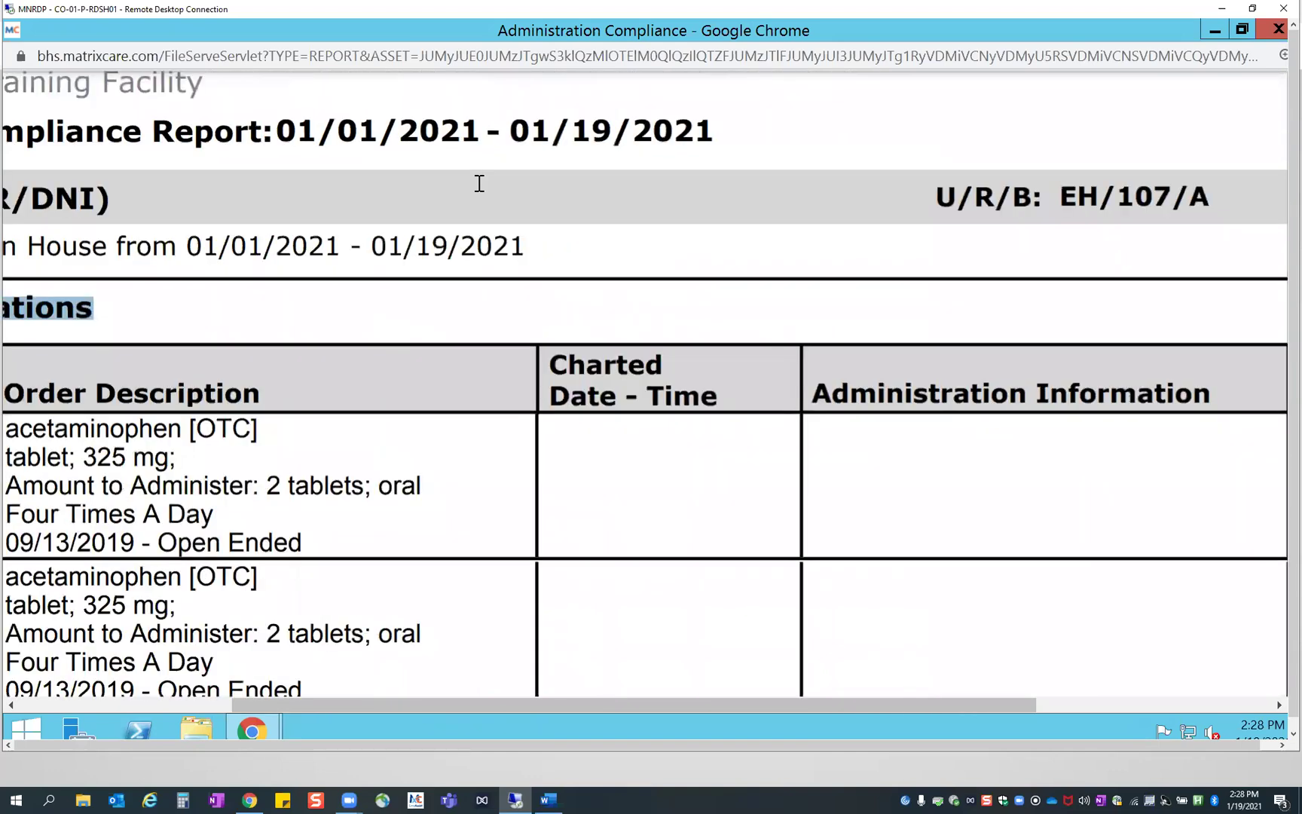
left_click_drag(288, 702, 45, 656)
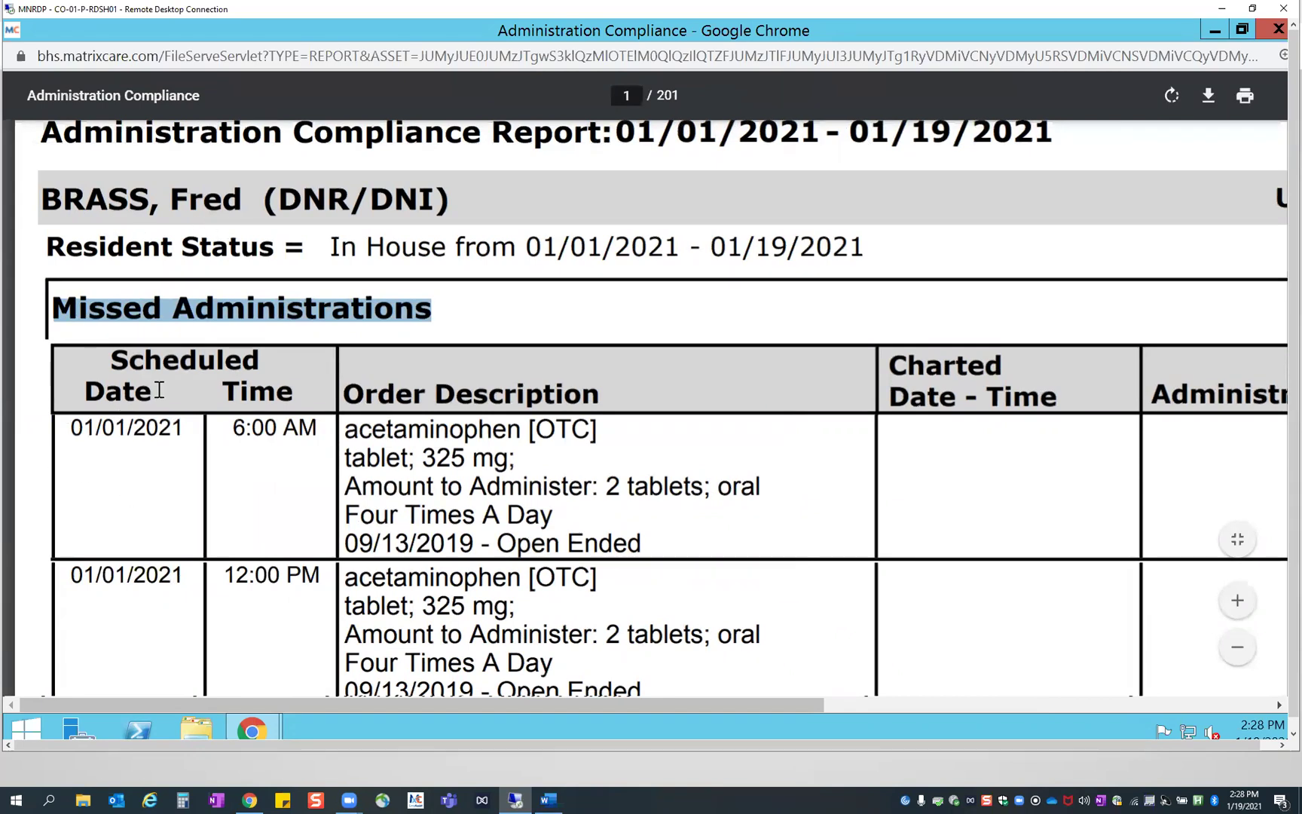
left_click(446, 320)
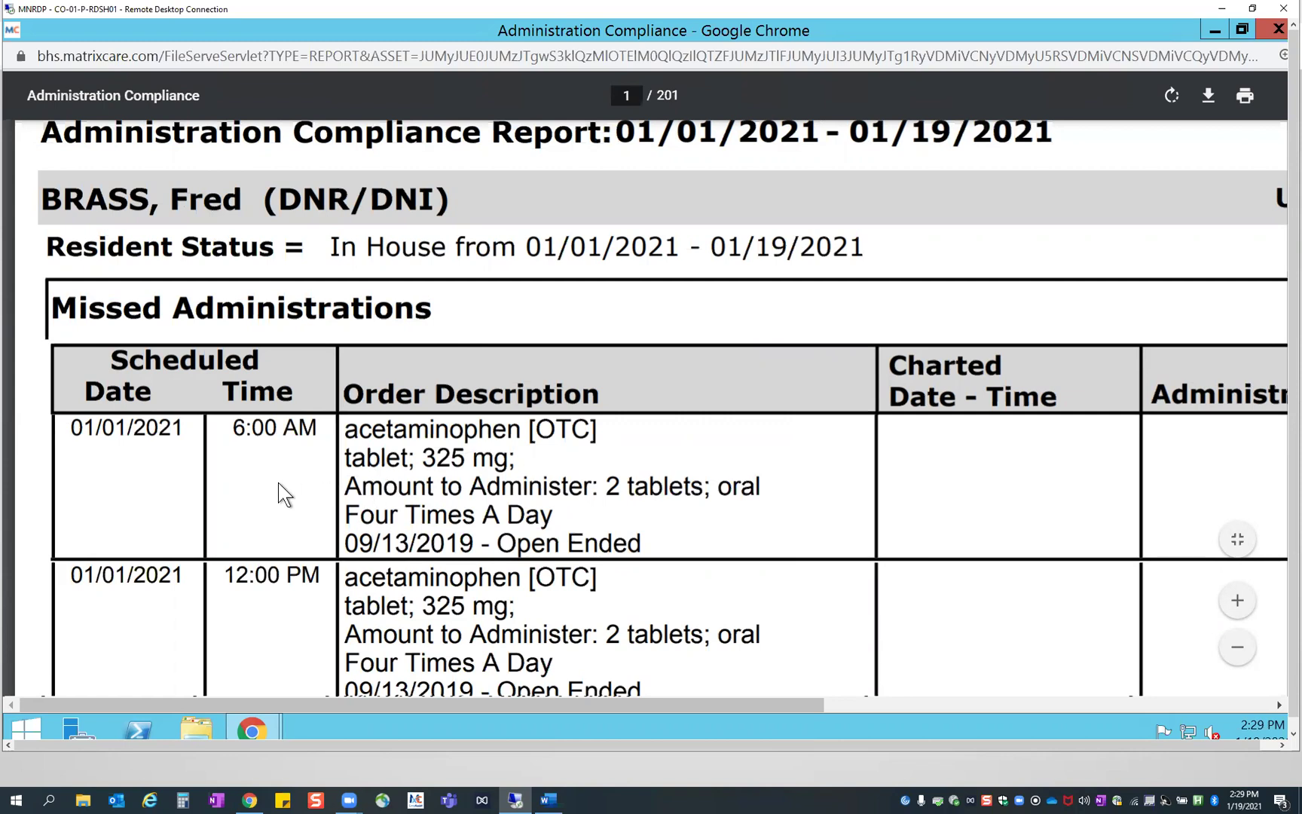
scroll(276, 561, "down", 4)
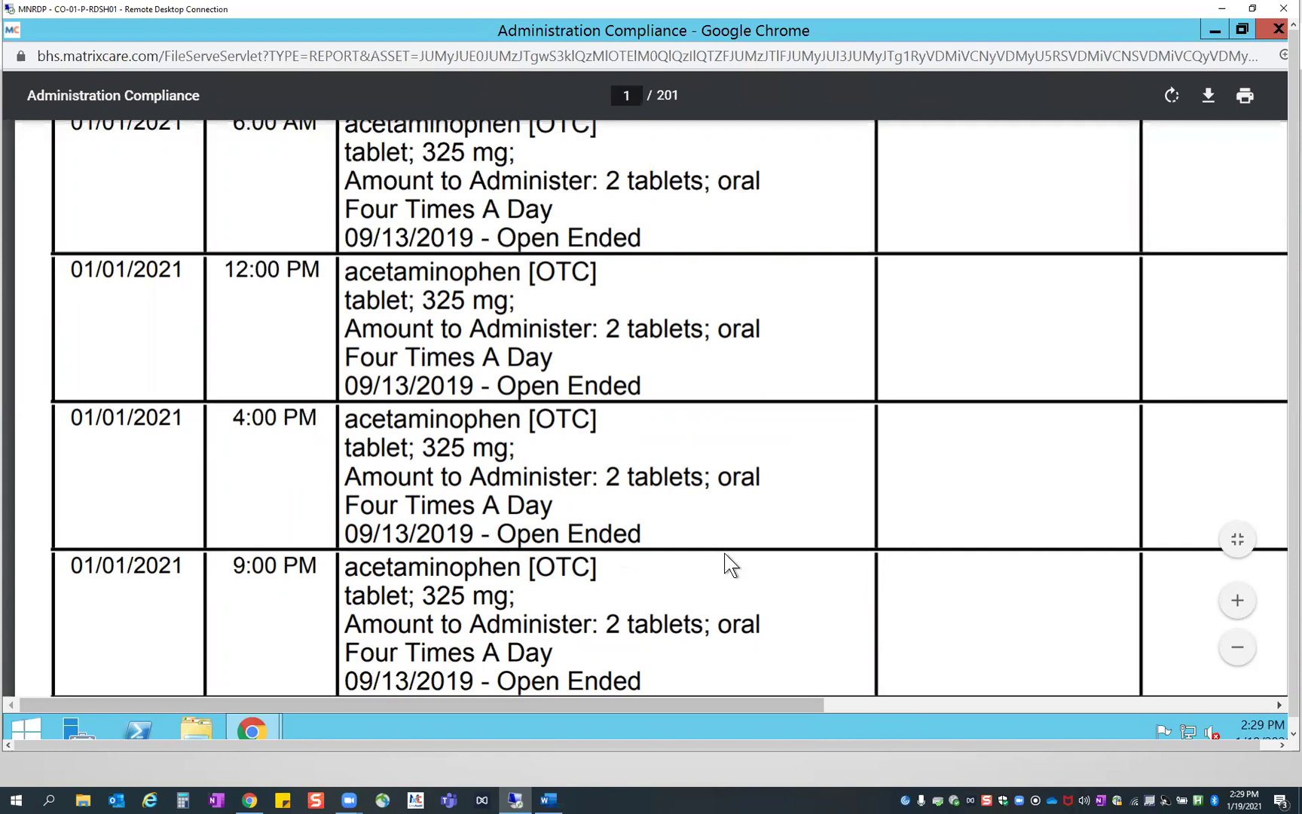
scroll(725, 564, "up", 4)
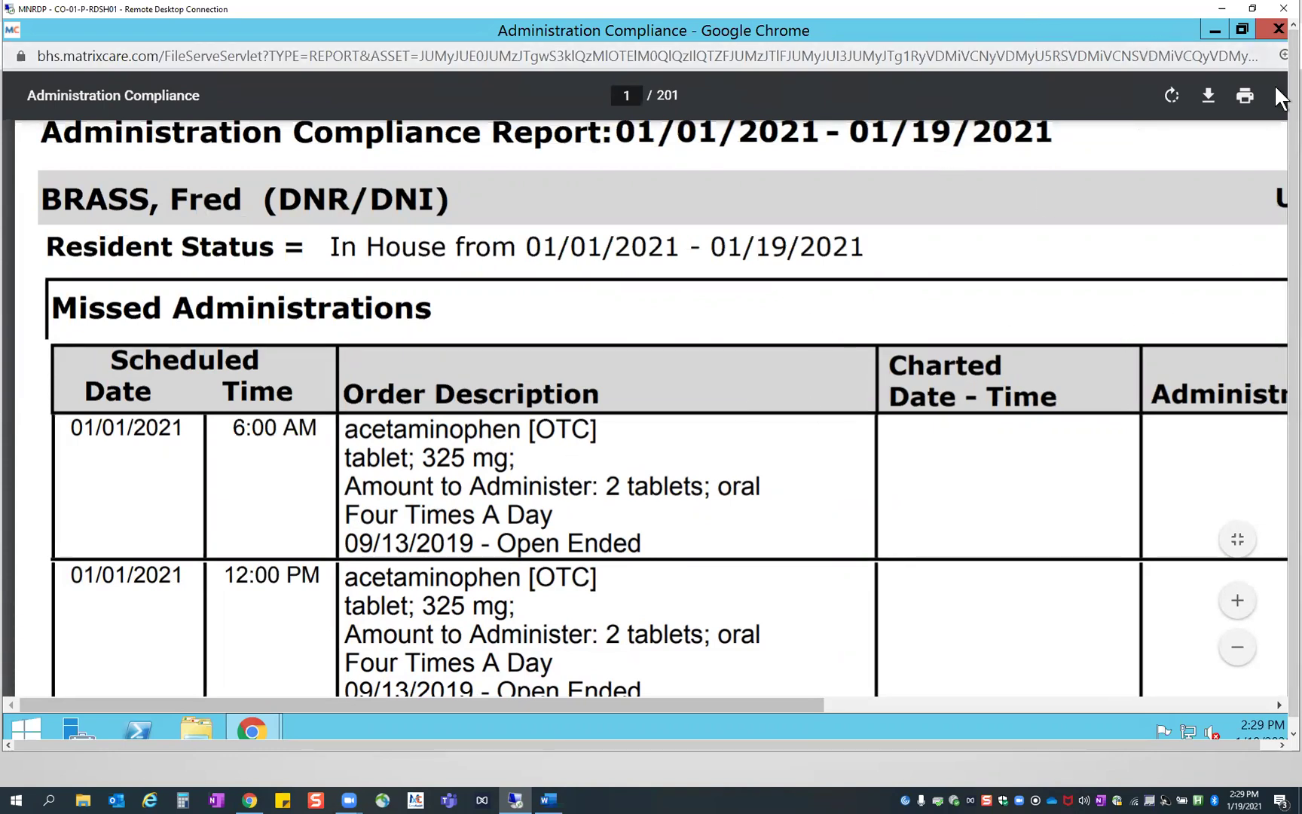
left_click(1278, 30)
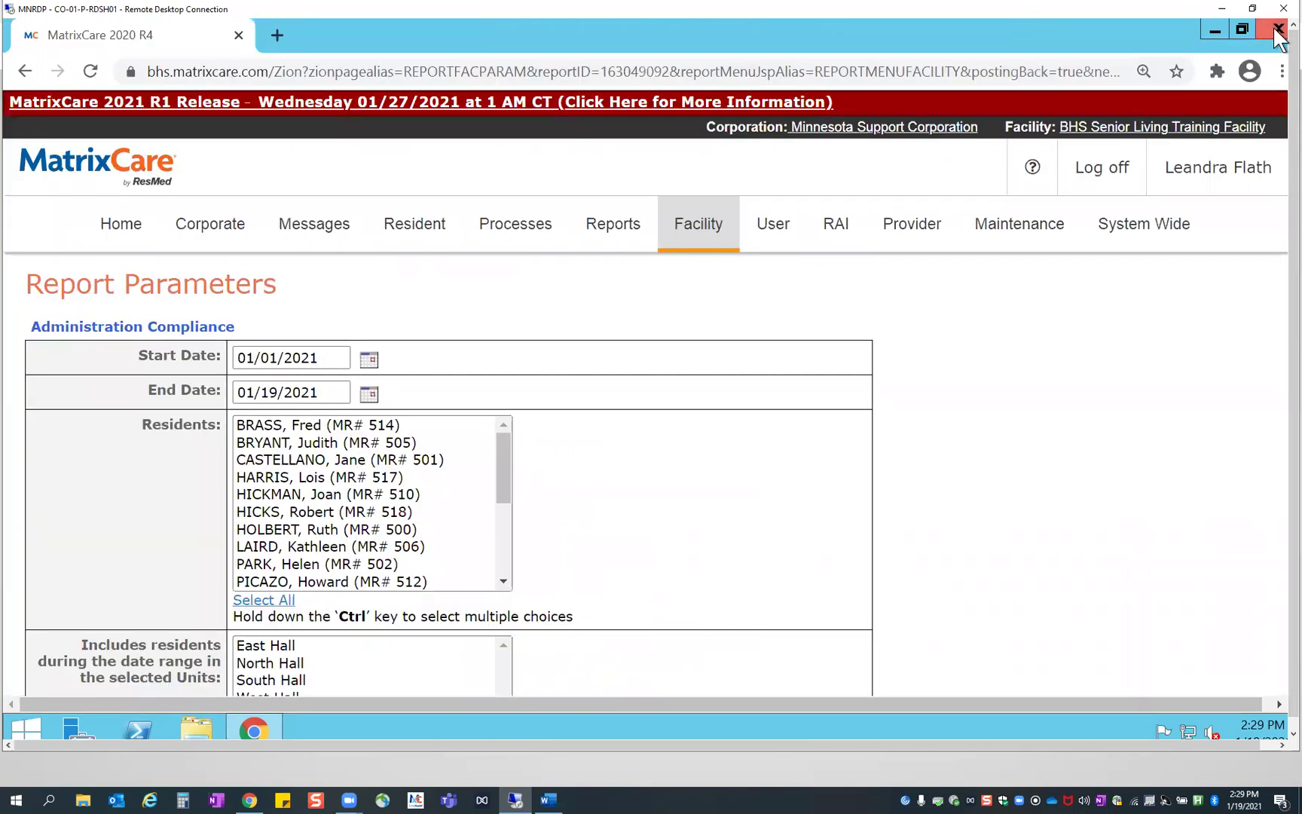
Set the report's start date to 01/19/2021 and recheck the remaining criteria down to the output type
left_click(369, 360)
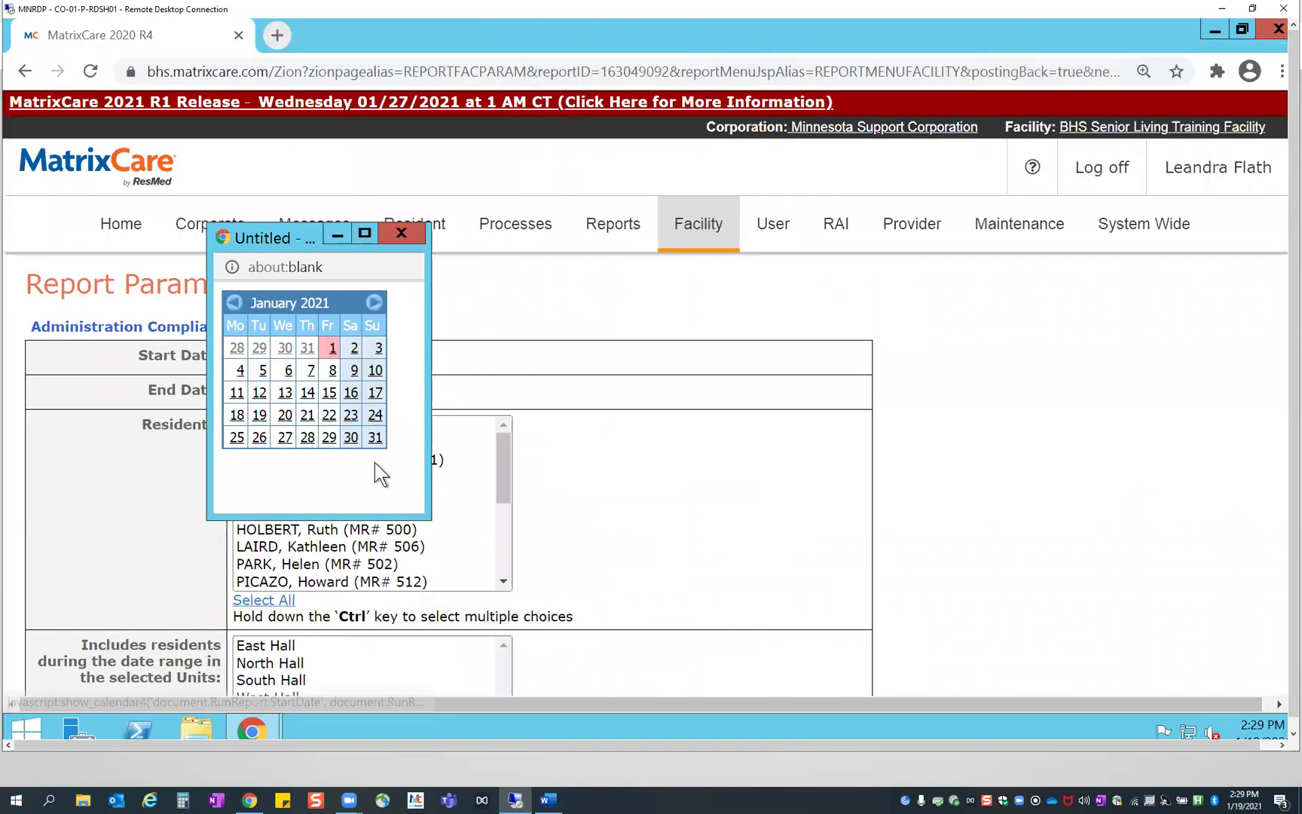
left_click(258, 416)
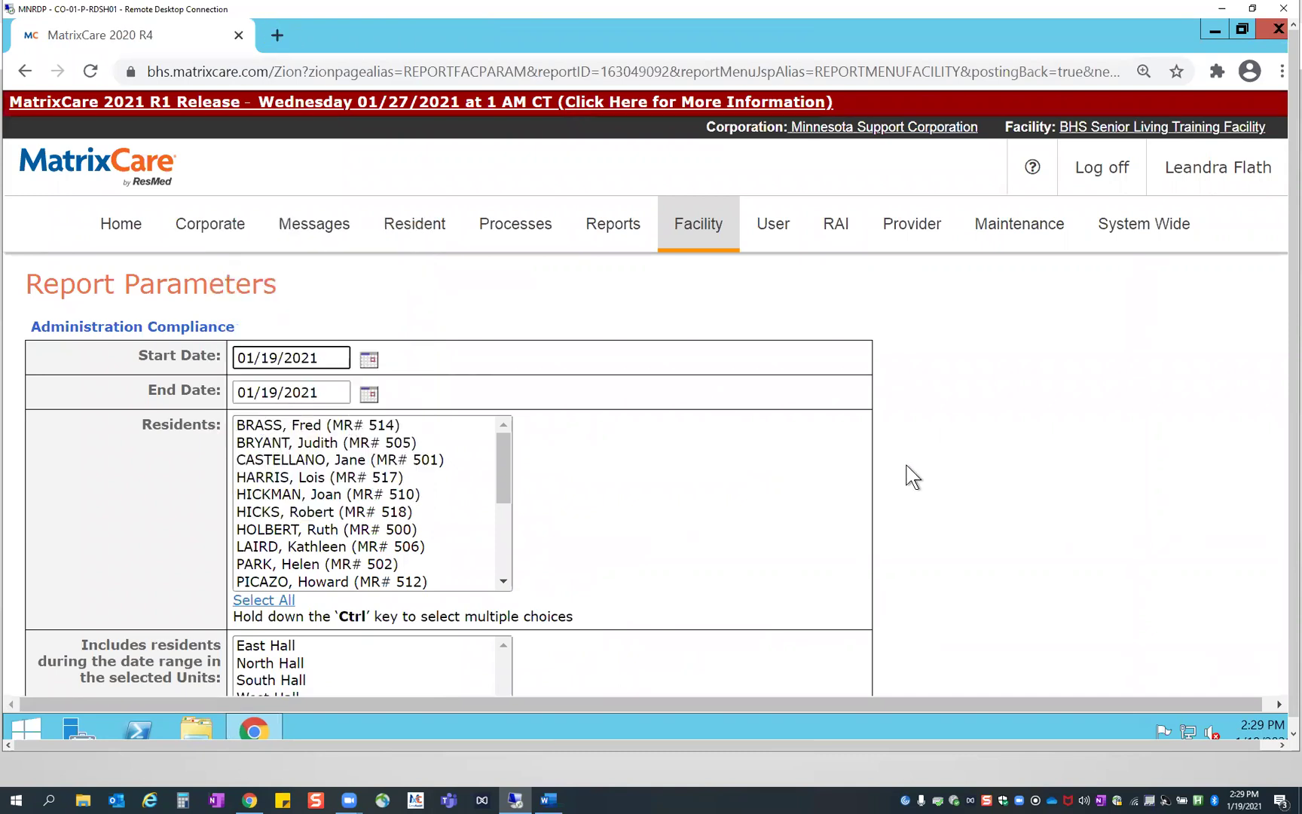
scroll(900, 466, "down", 5)
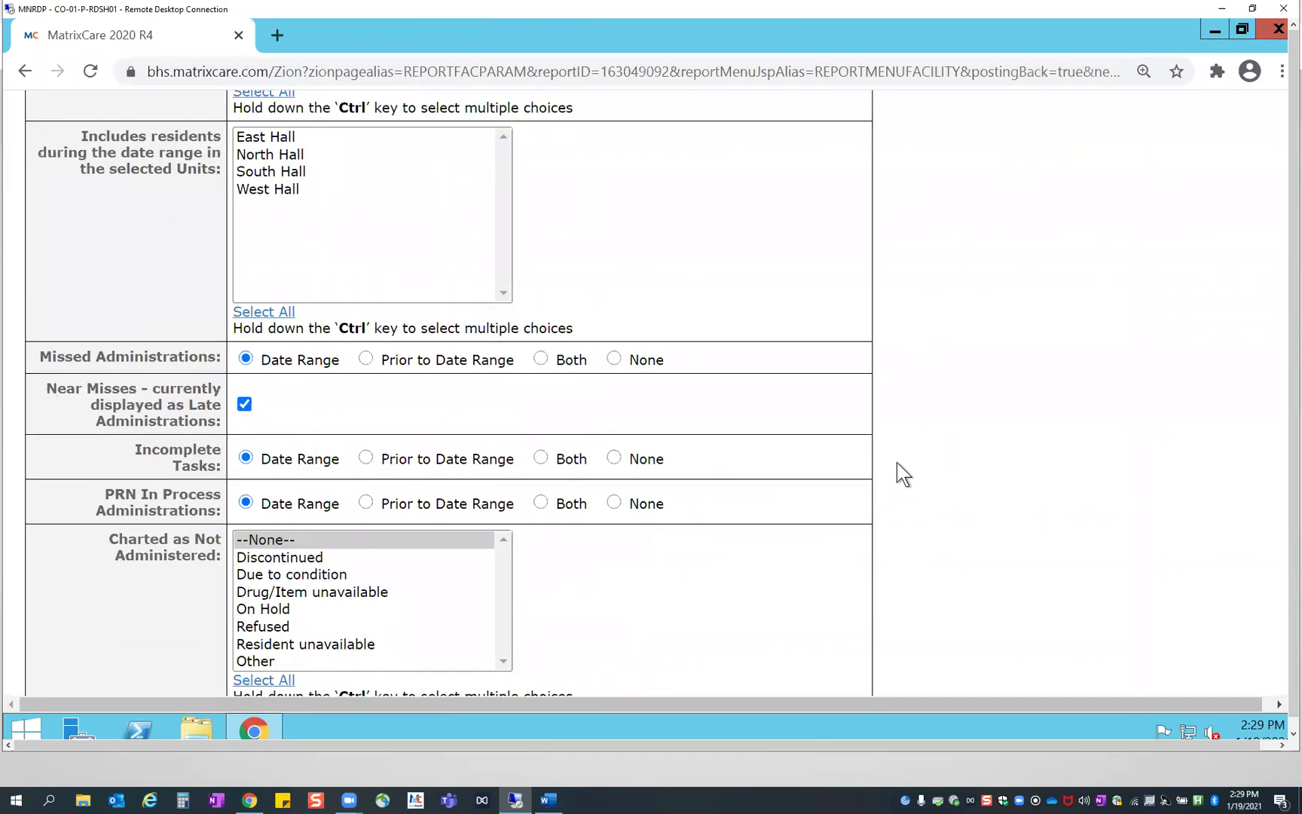
scroll(900, 473, "down", 7)
scroll(900, 475, "down", 3)
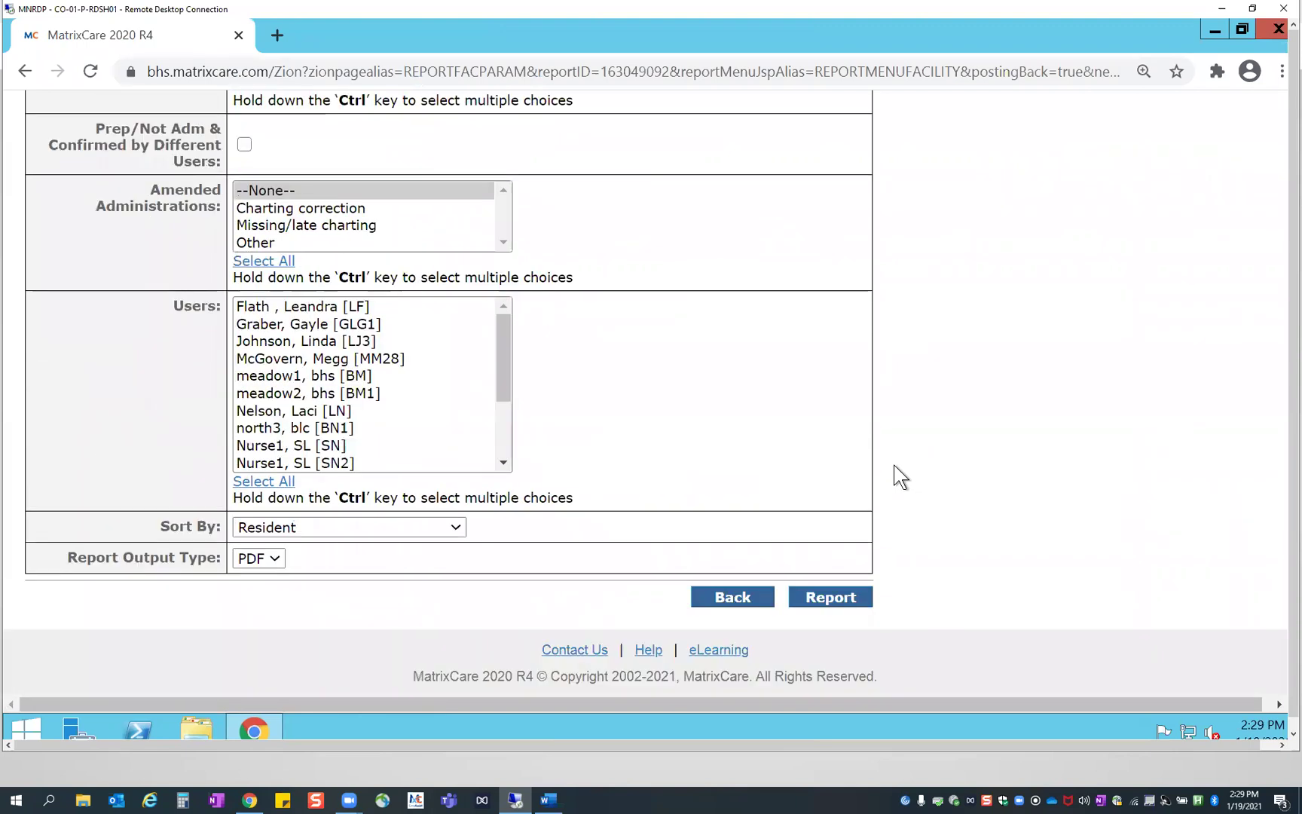
scroll(659, 452, "up", 6)
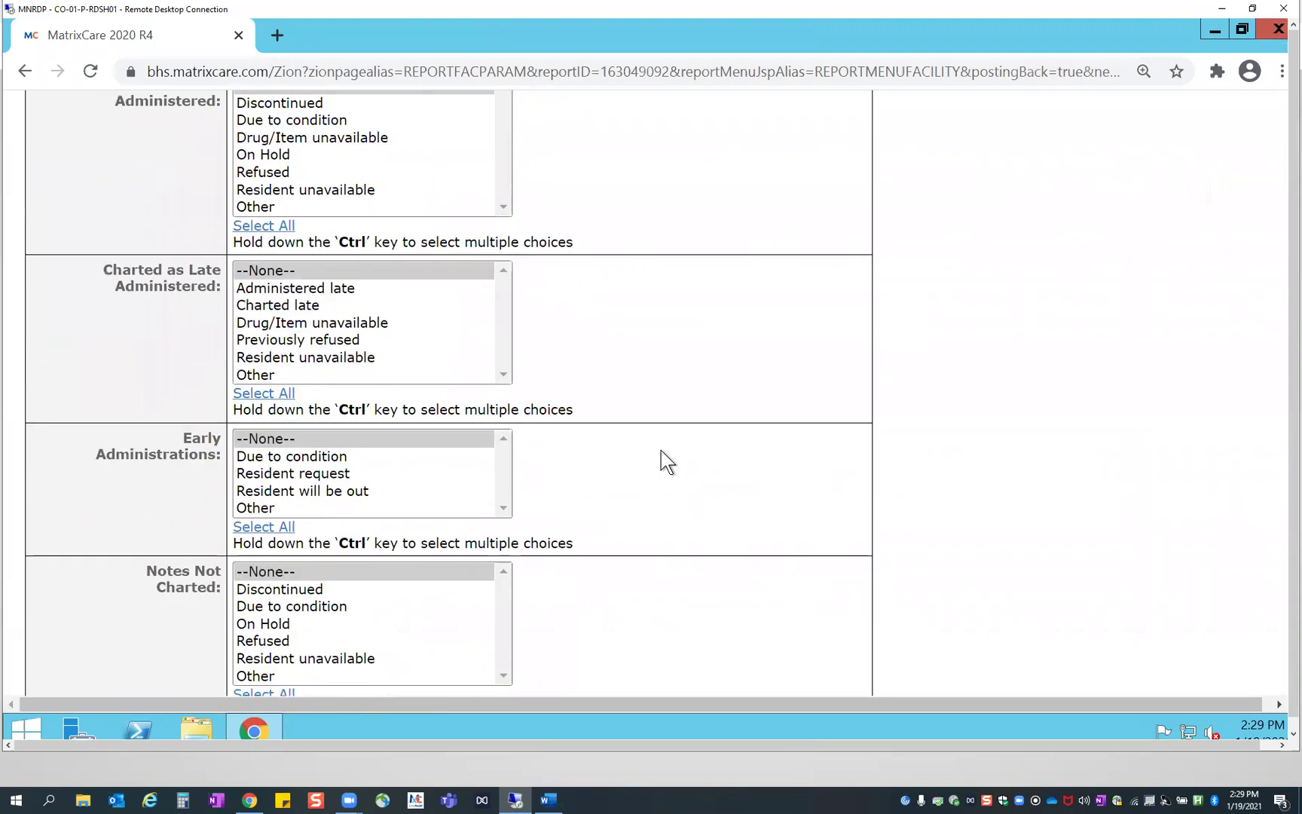
scroll(724, 452, "up", 5)
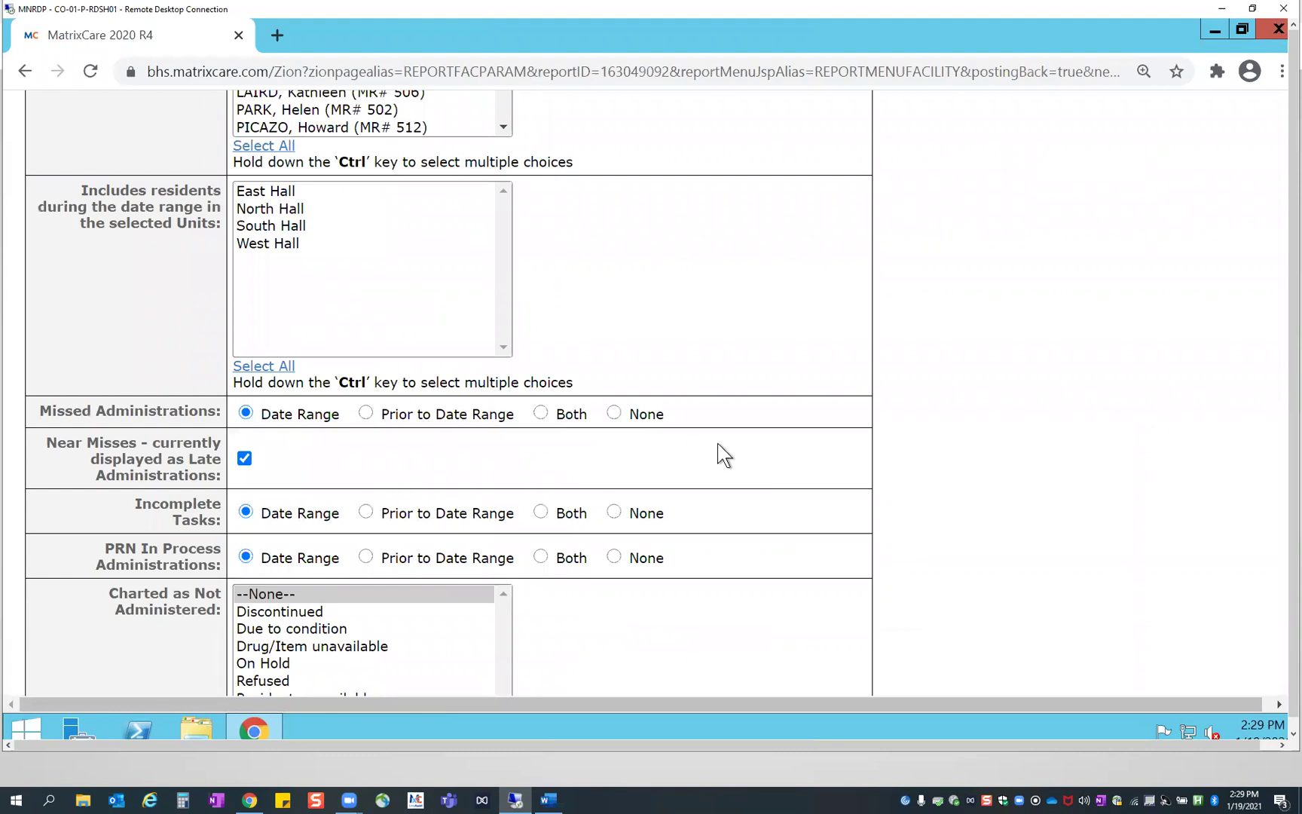
Generate the Administration Compliance report for 01/19/2021 only, and close the resulting report
scroll(725, 455, "up", 2)
left_click(320, 312)
scroll(728, 398, "down", 7)
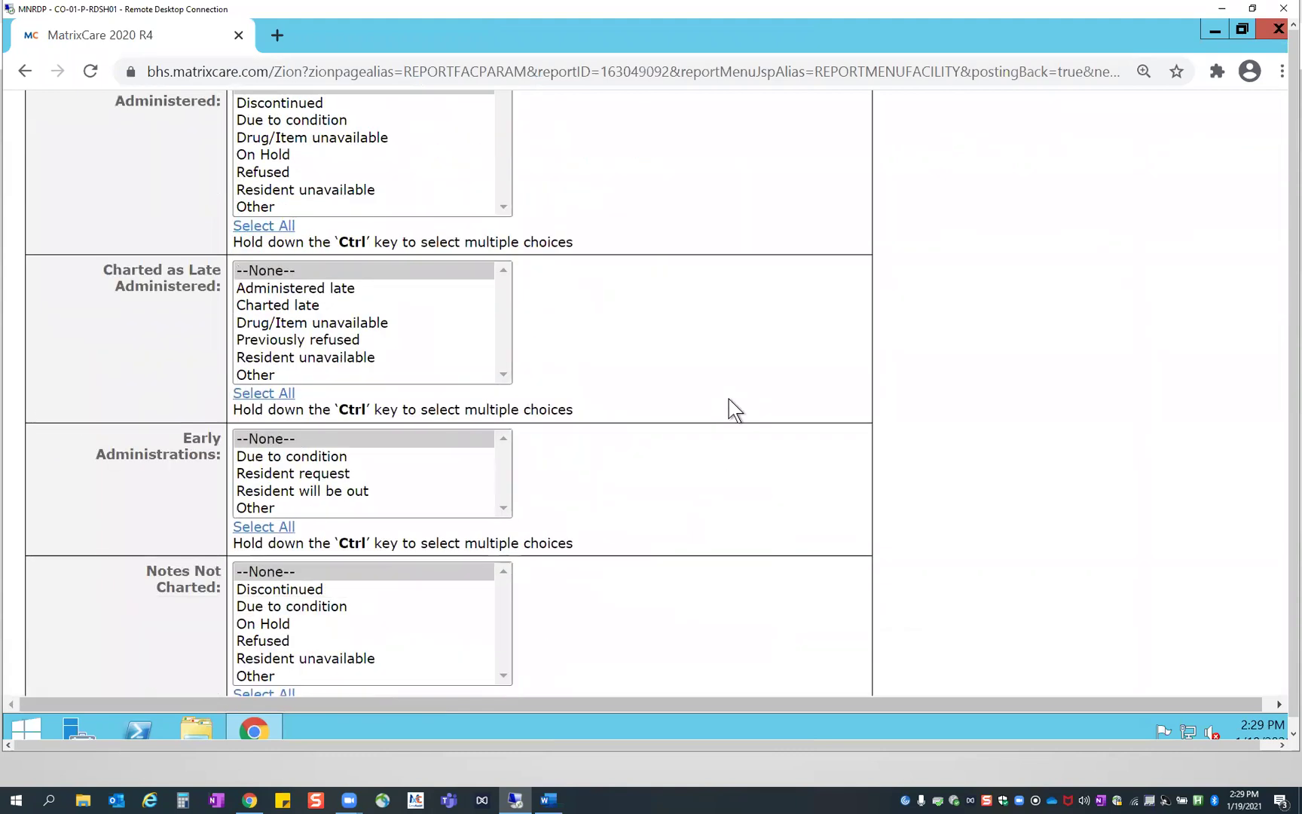
scroll(729, 398, "down", 6)
left_click(834, 604)
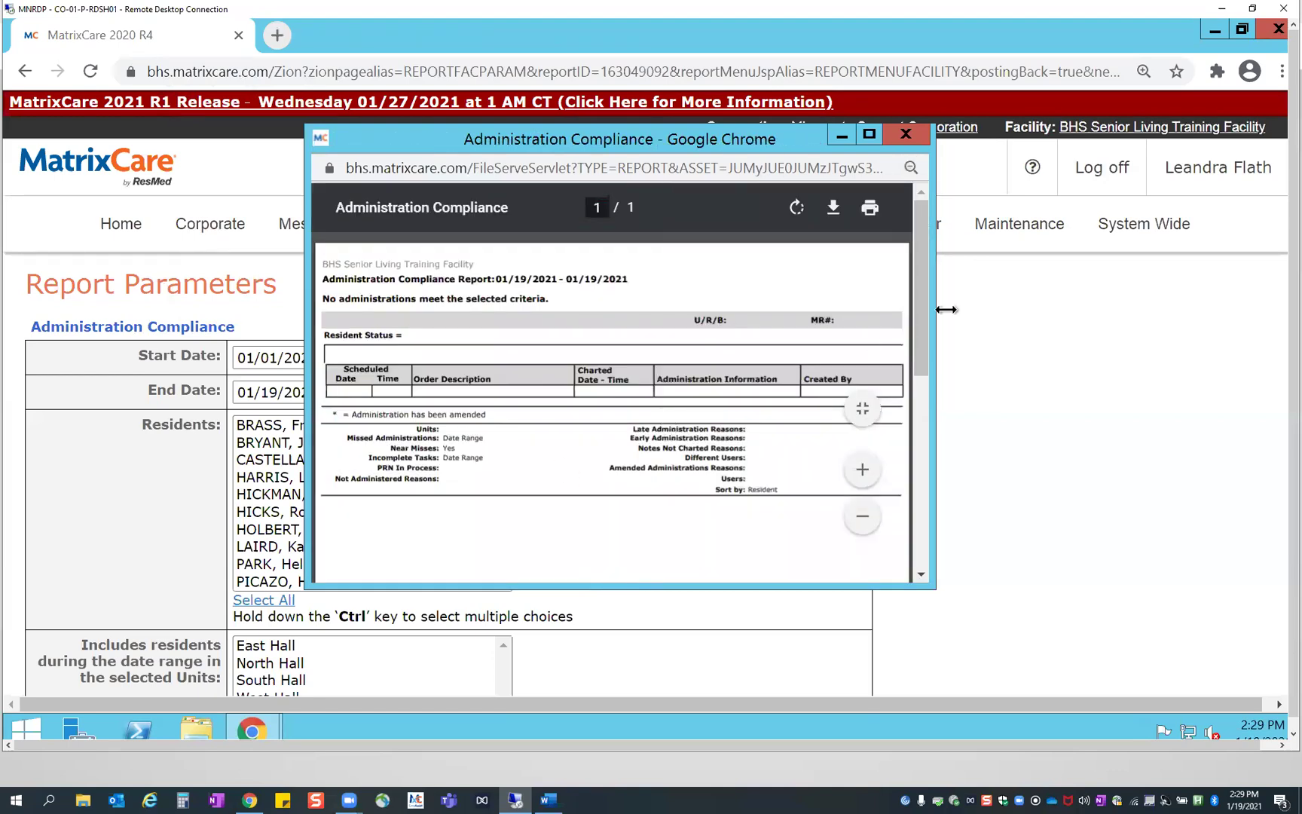
left_click(905, 134)
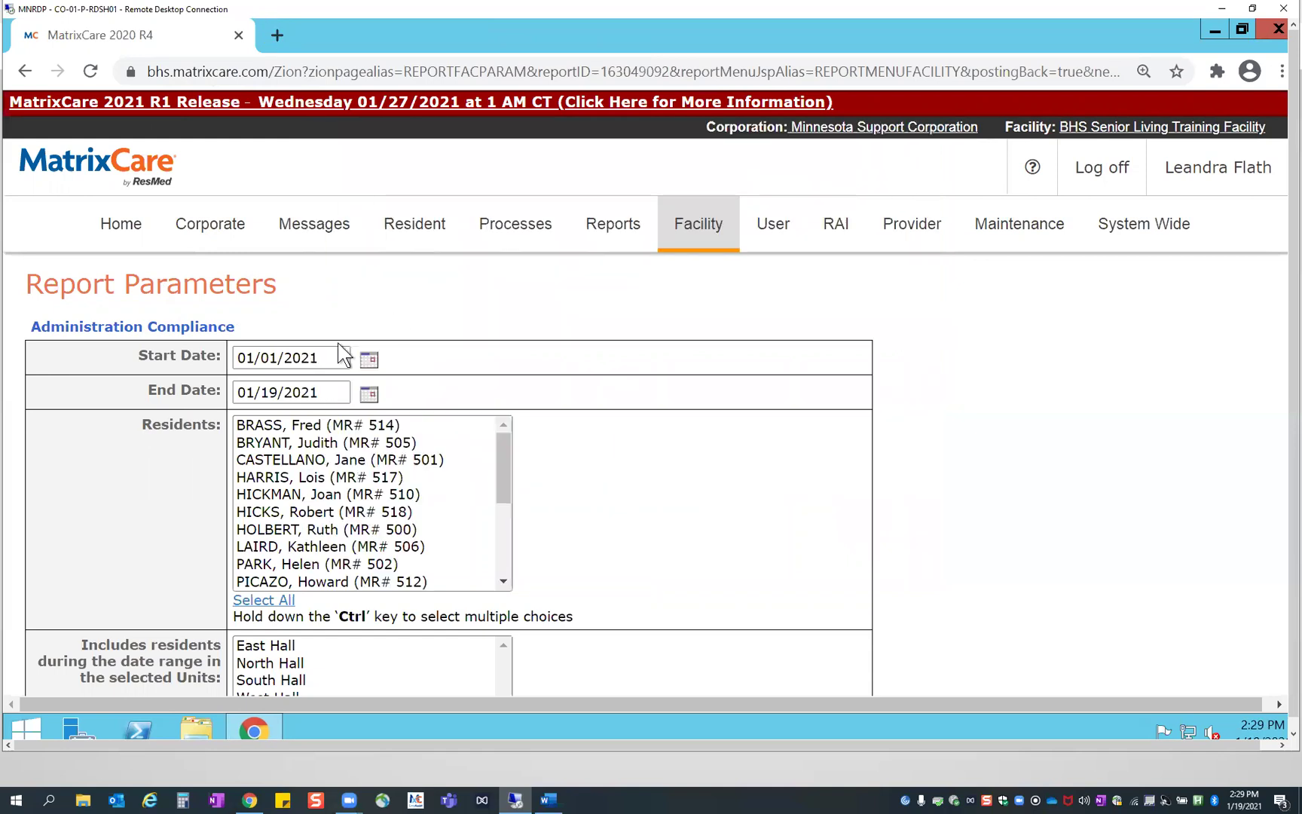
Generate the Administration Compliance report for only the ninth listed resident, covering 01/01/2021 to 01/19/2021, and maximize the report window
left_click(368, 359)
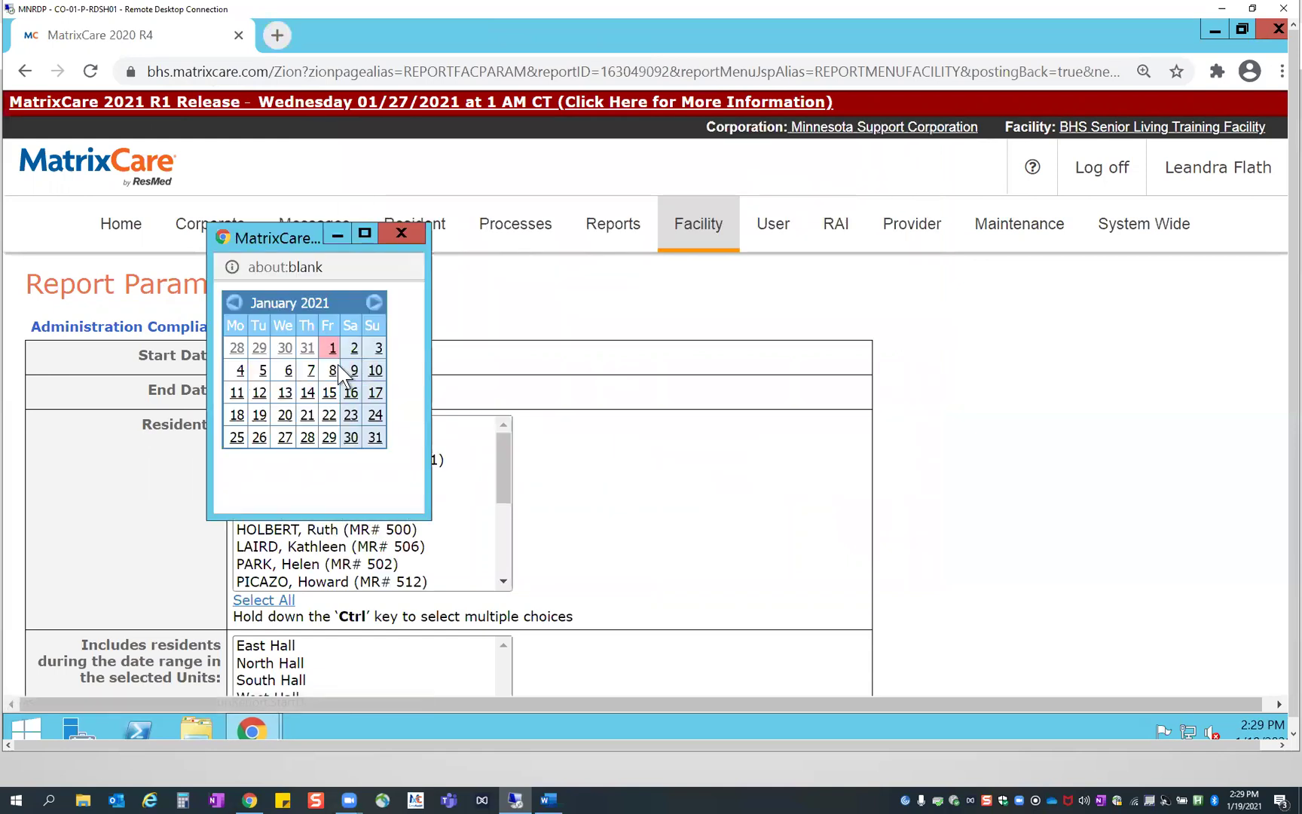
left_click(442, 348)
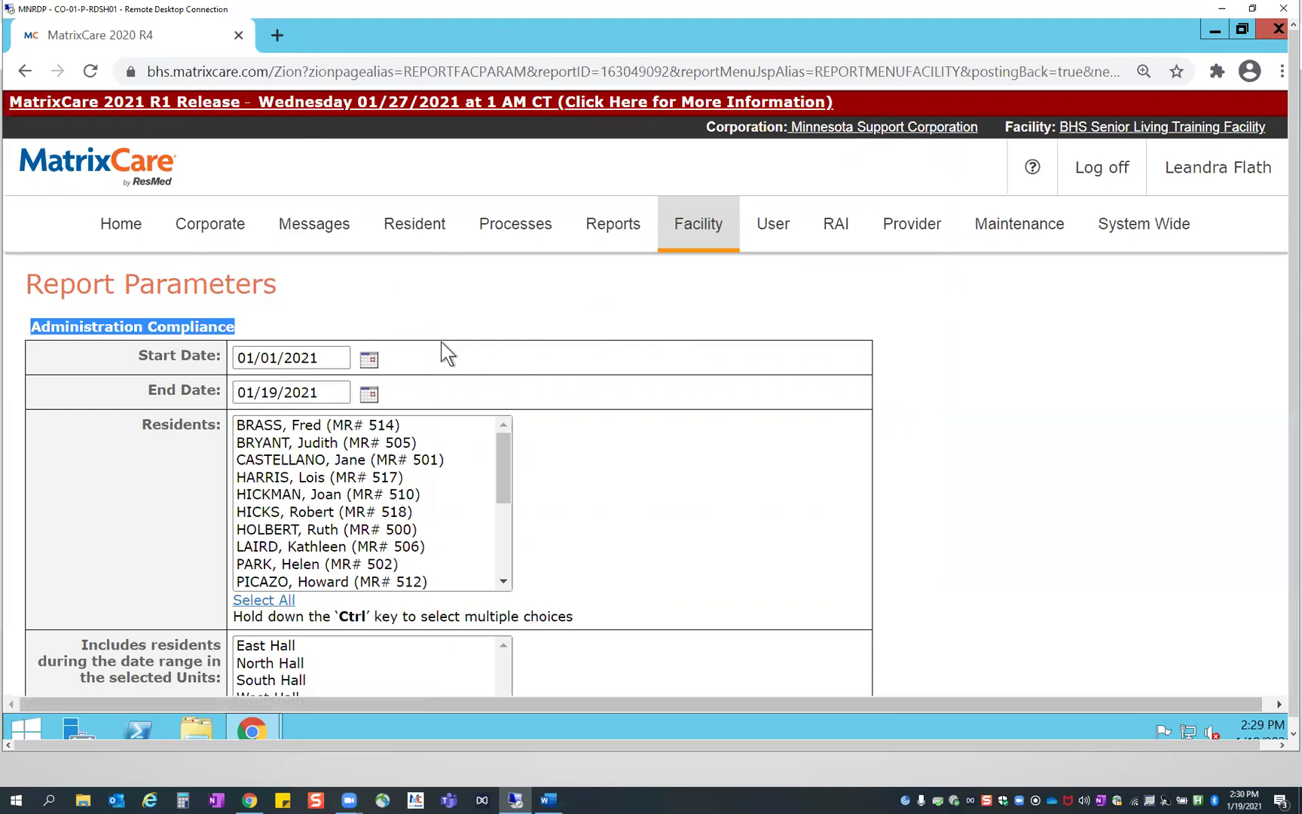
left_click(299, 563)
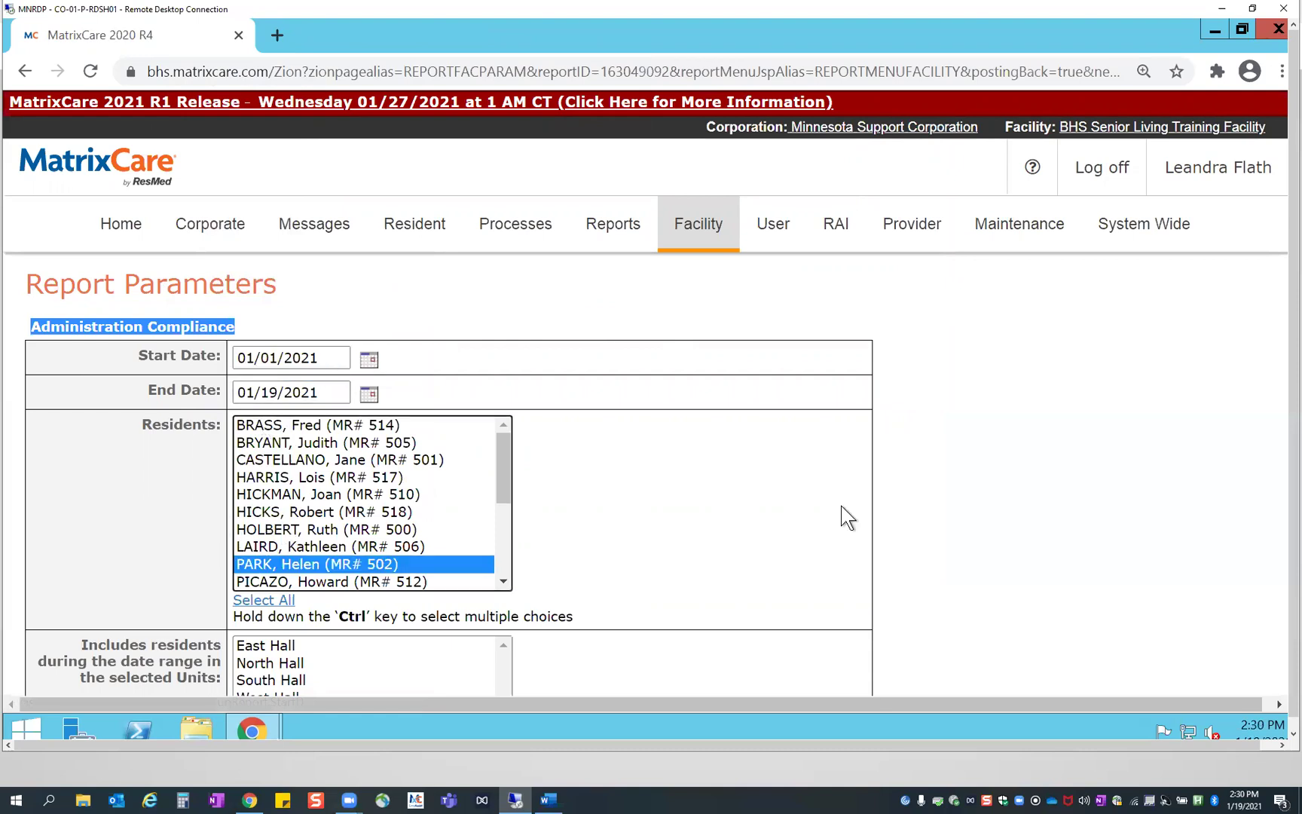
scroll(844, 505, "down", 8)
scroll(844, 505, "down", 15)
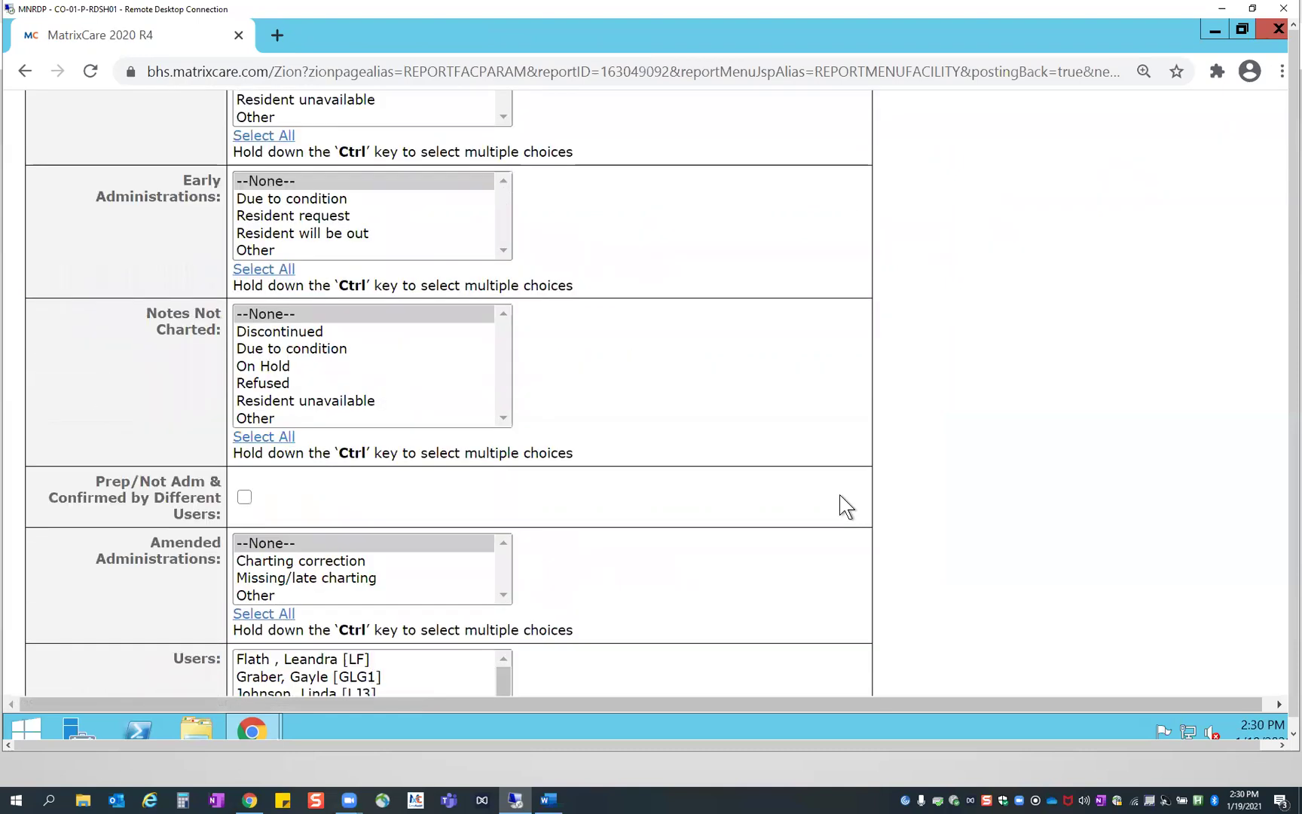
left_click(829, 596)
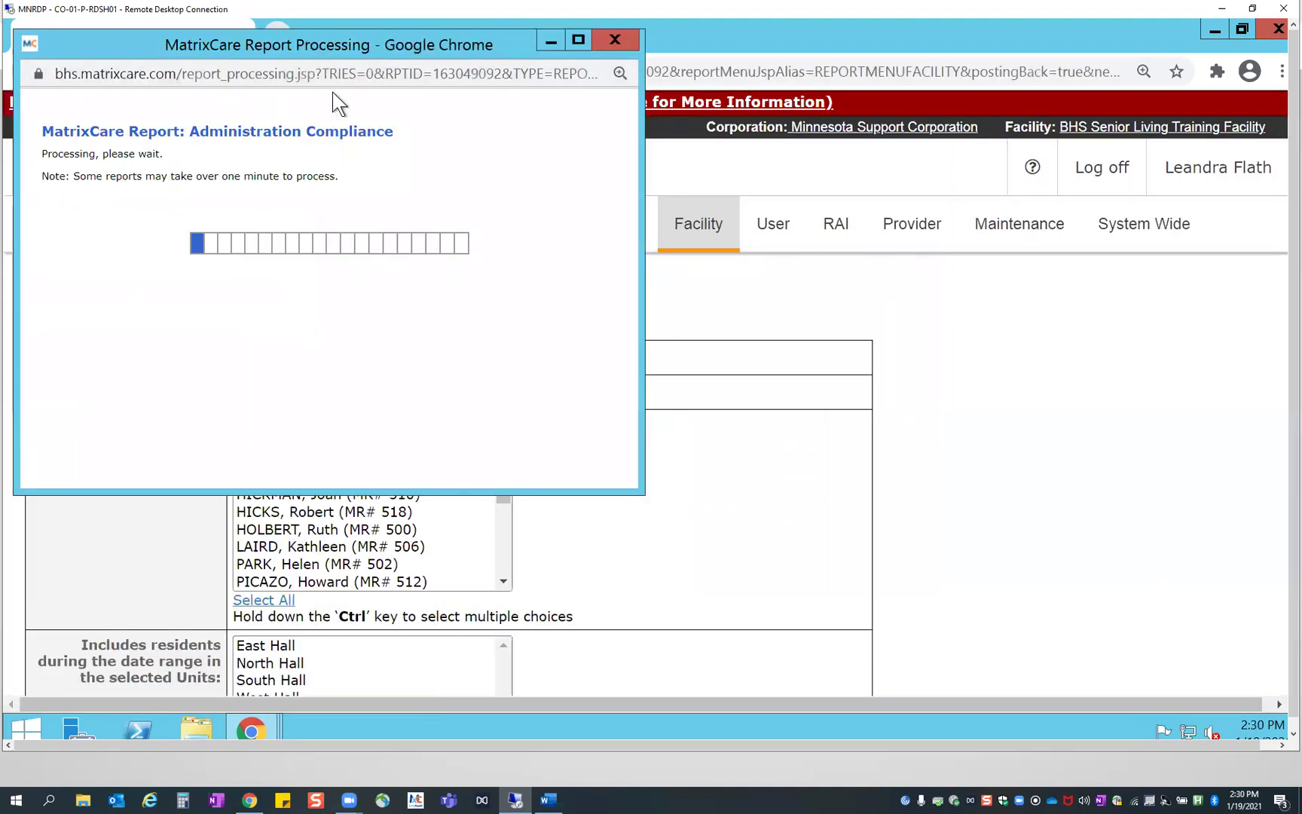
left_click_drag(307, 42, 508, 149)
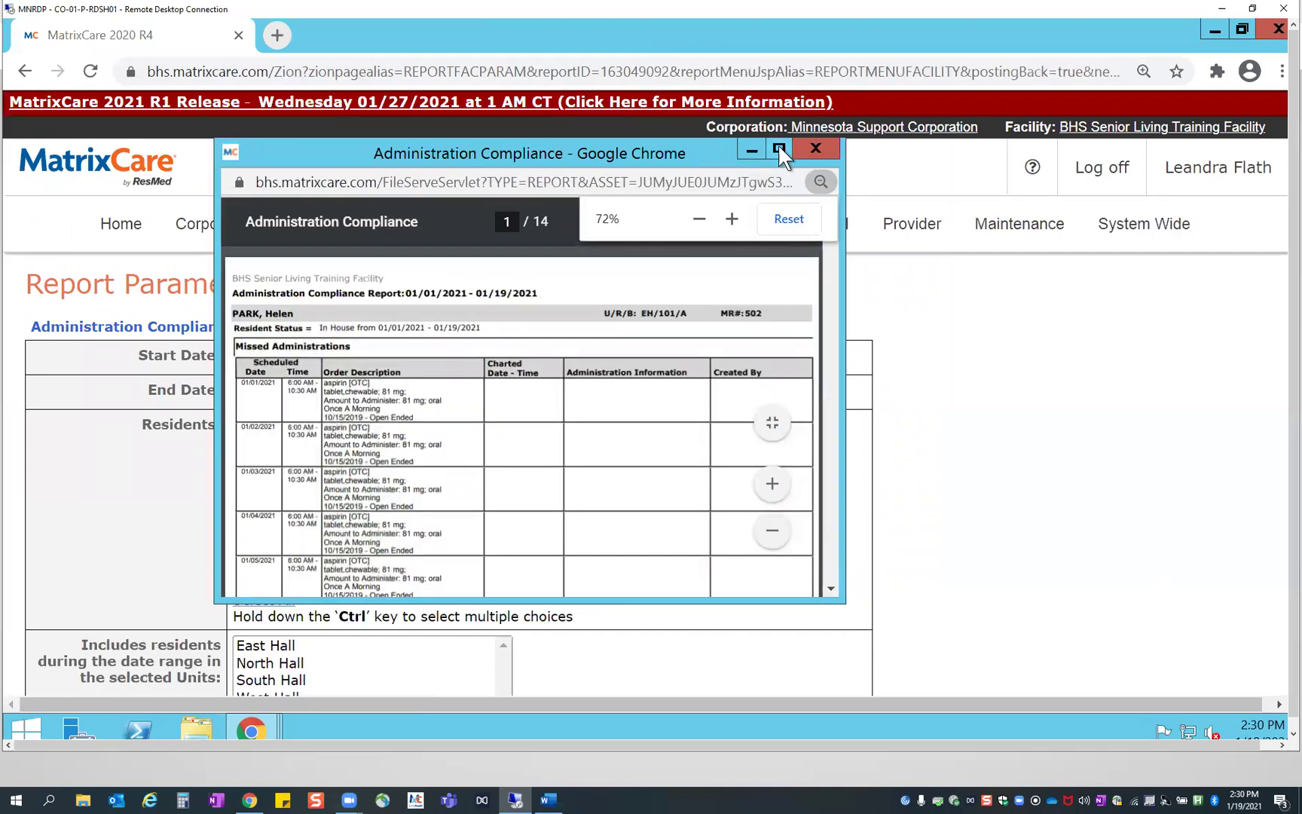
left_click(779, 150)
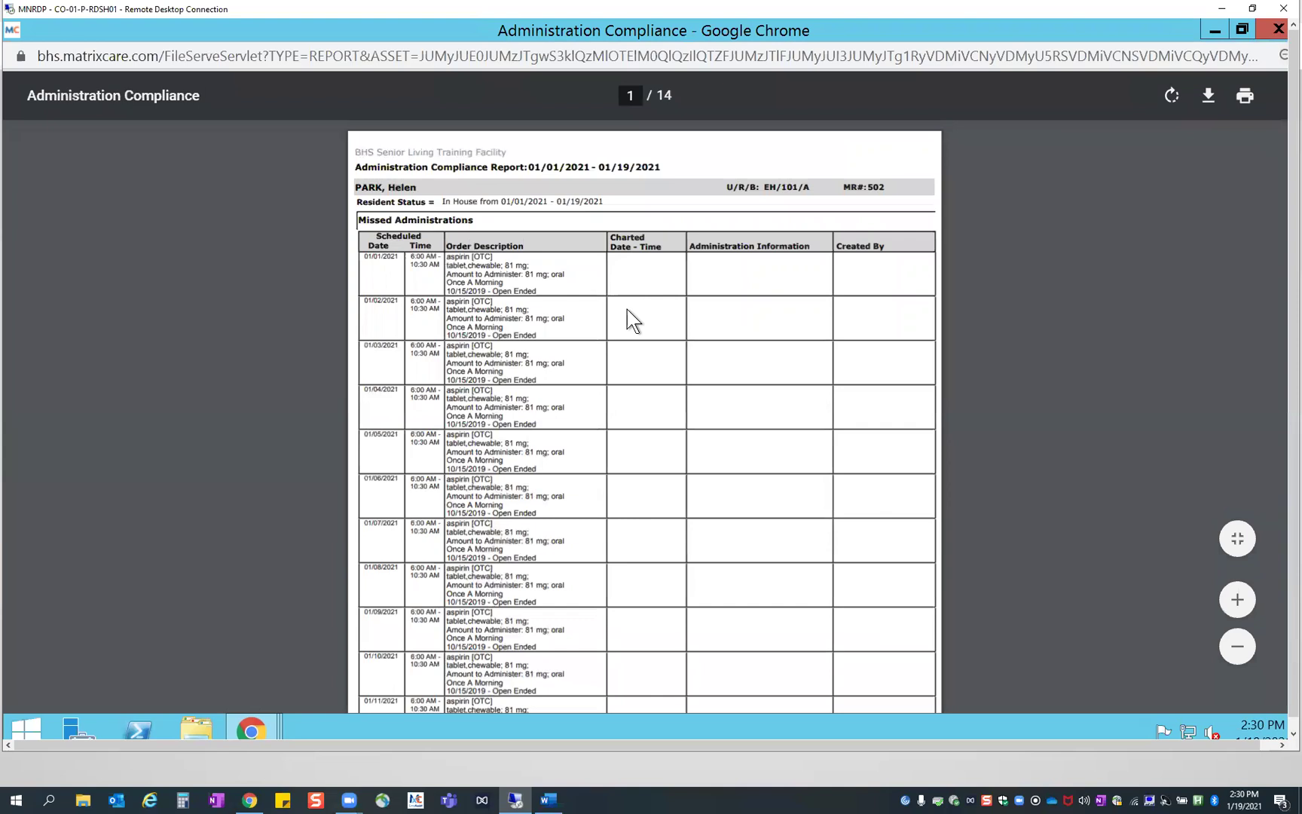
Examine the report heading and the first scheduled aspirin entries under Missed Administrations in an enlarged view
scroll(626, 309, "up", 5)
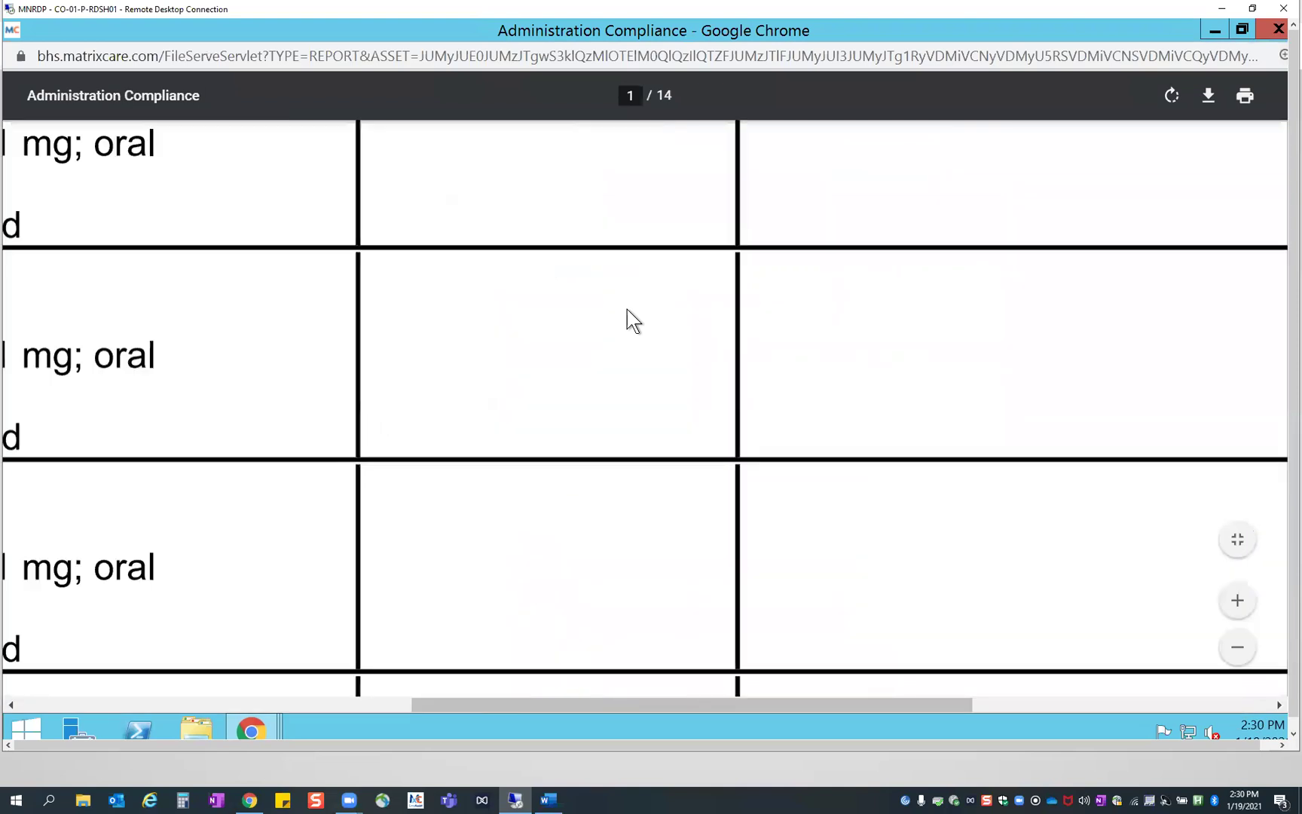
scroll(627, 309, "down", 1)
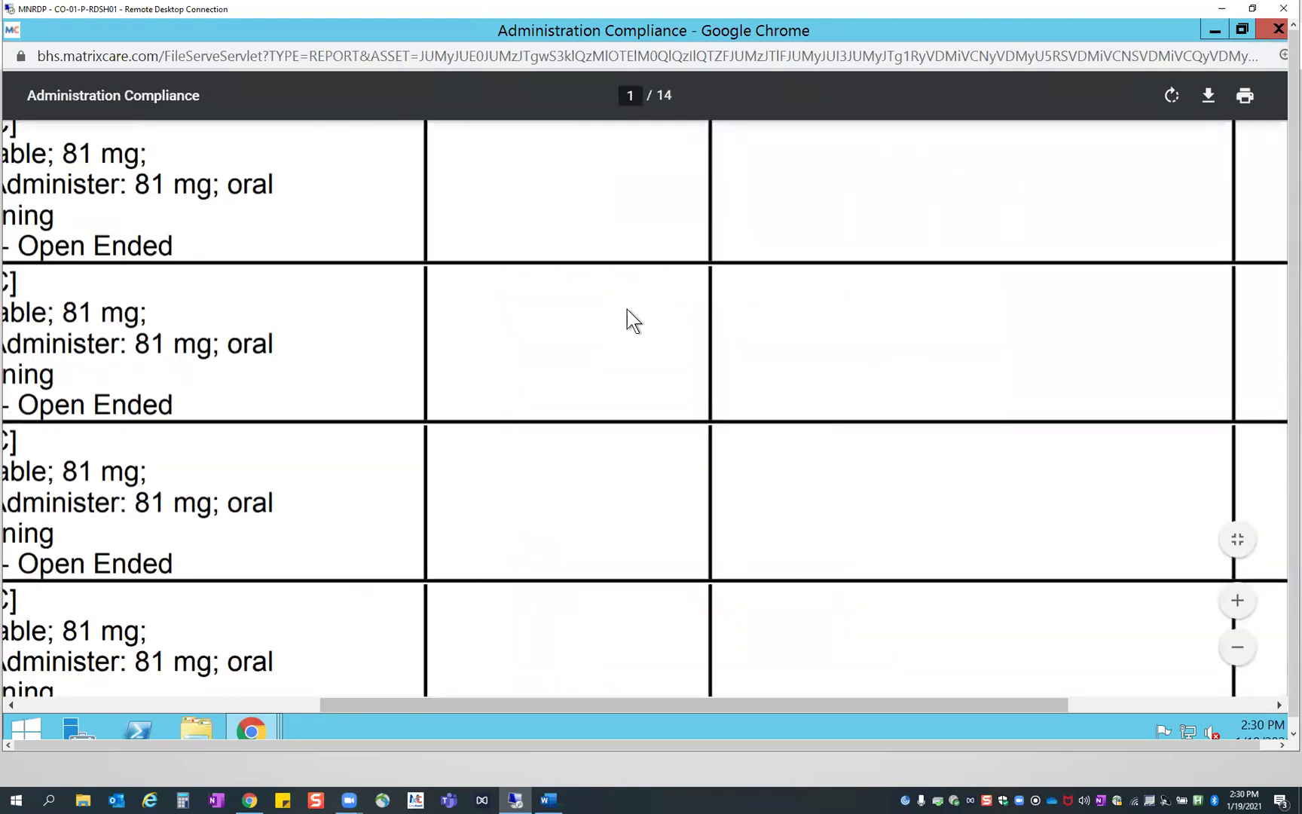
left_click_drag(426, 690, 17, 682)
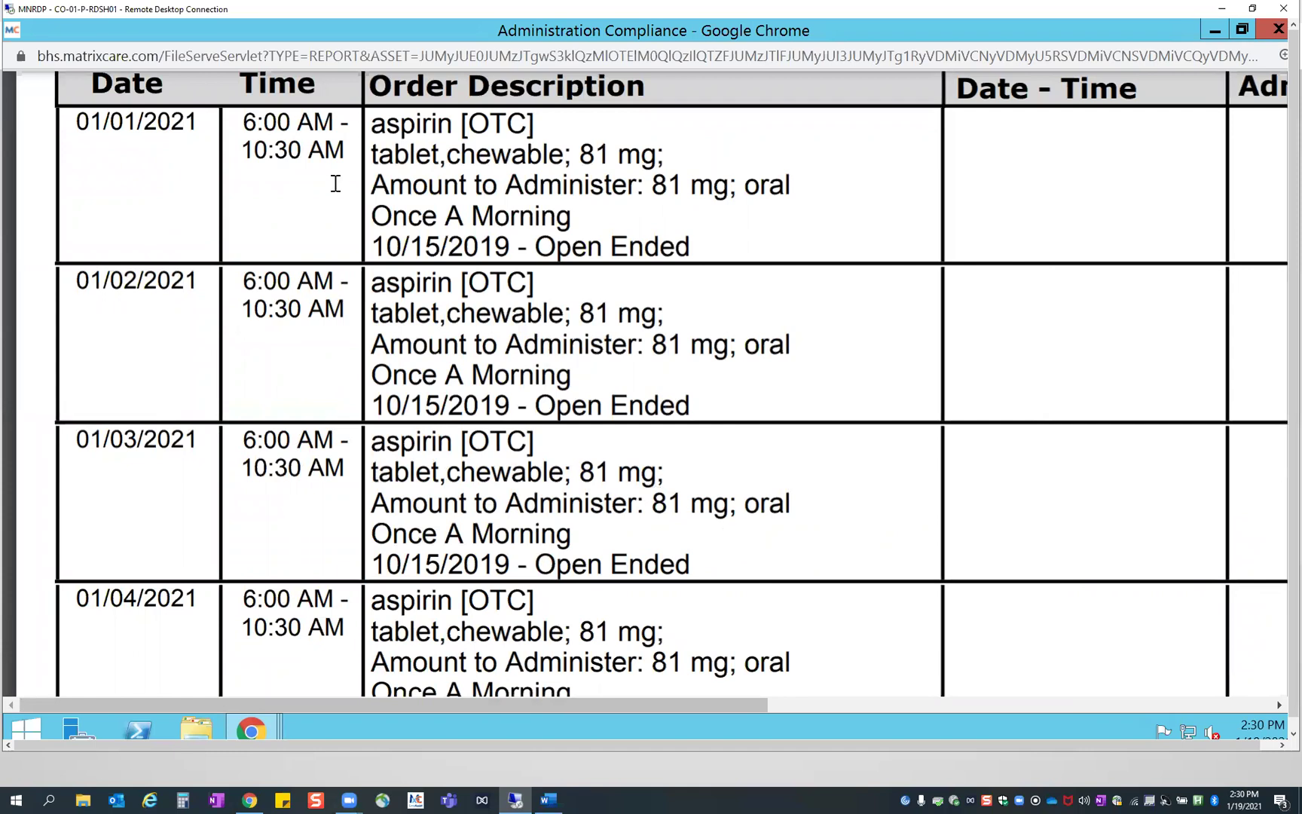
scroll(657, 259, "up", 2)
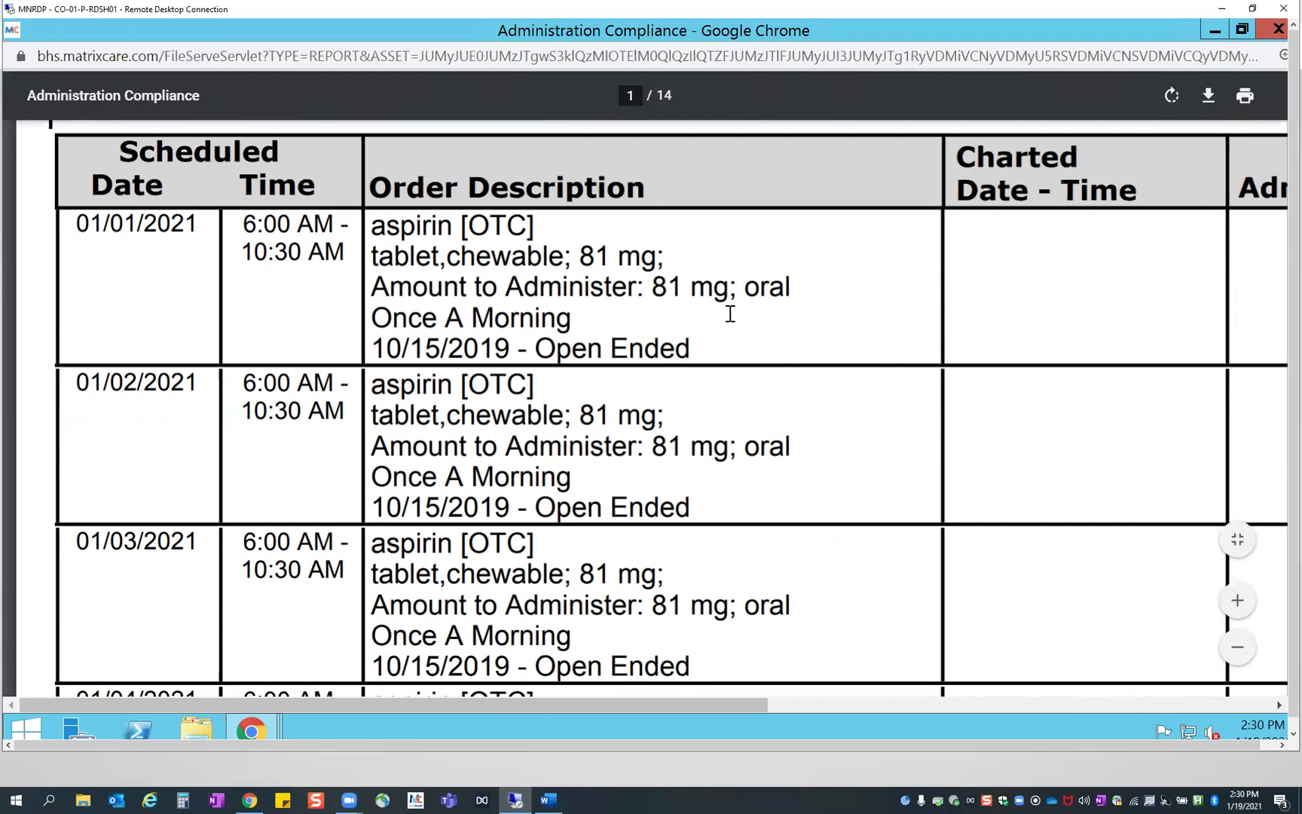
scroll(729, 312, "up", 4)
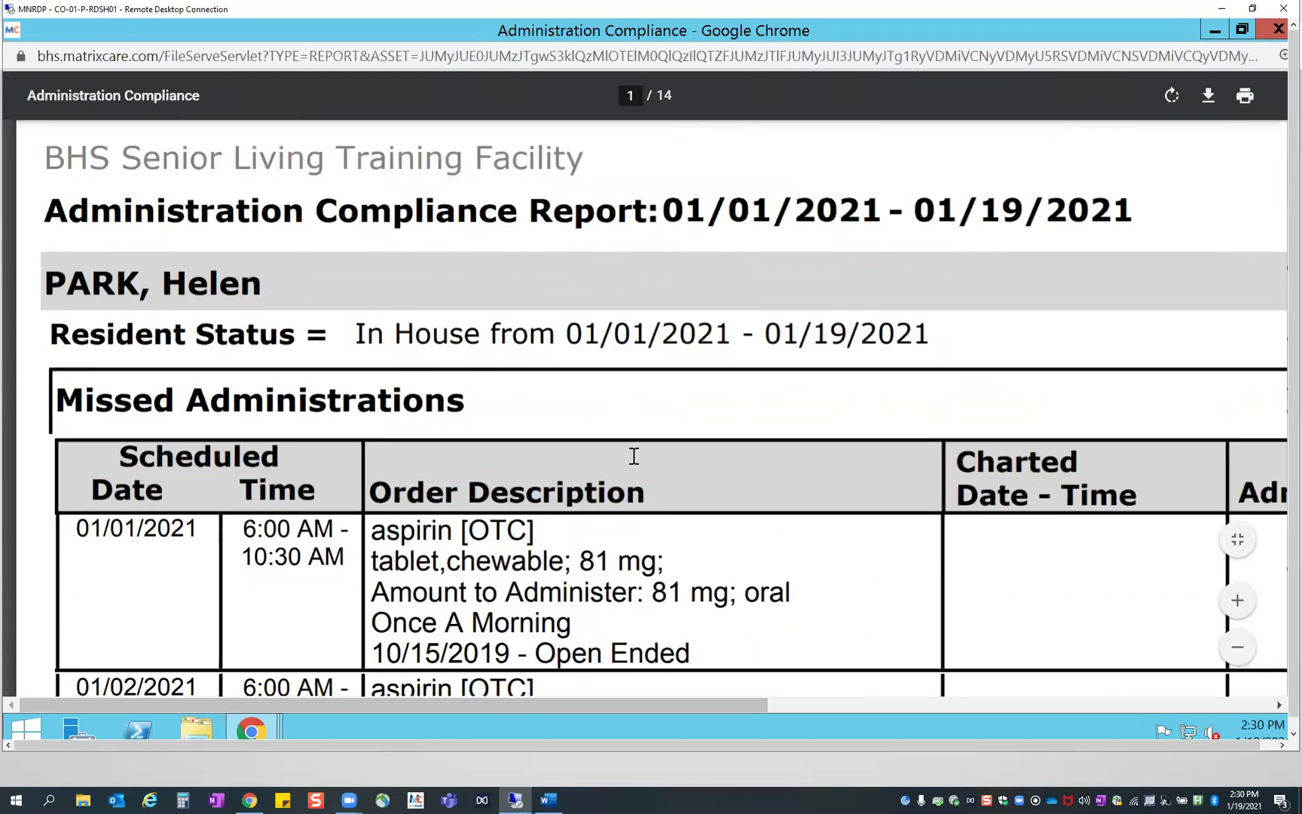
scroll(634, 456, "down", 5)
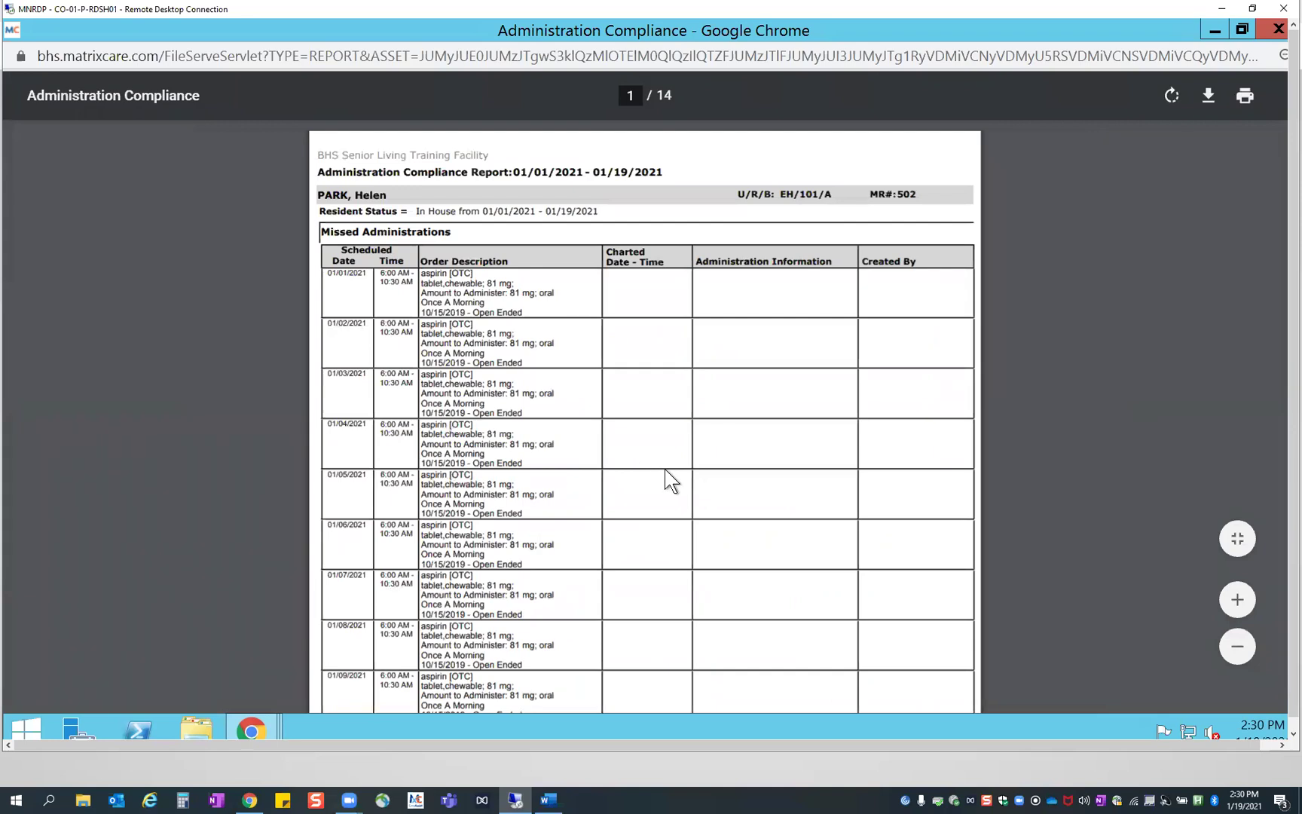
Read through the resident's Missed Administrations entries down to the criteria summary on the report's last page
scroll(665, 469, "down", 10)
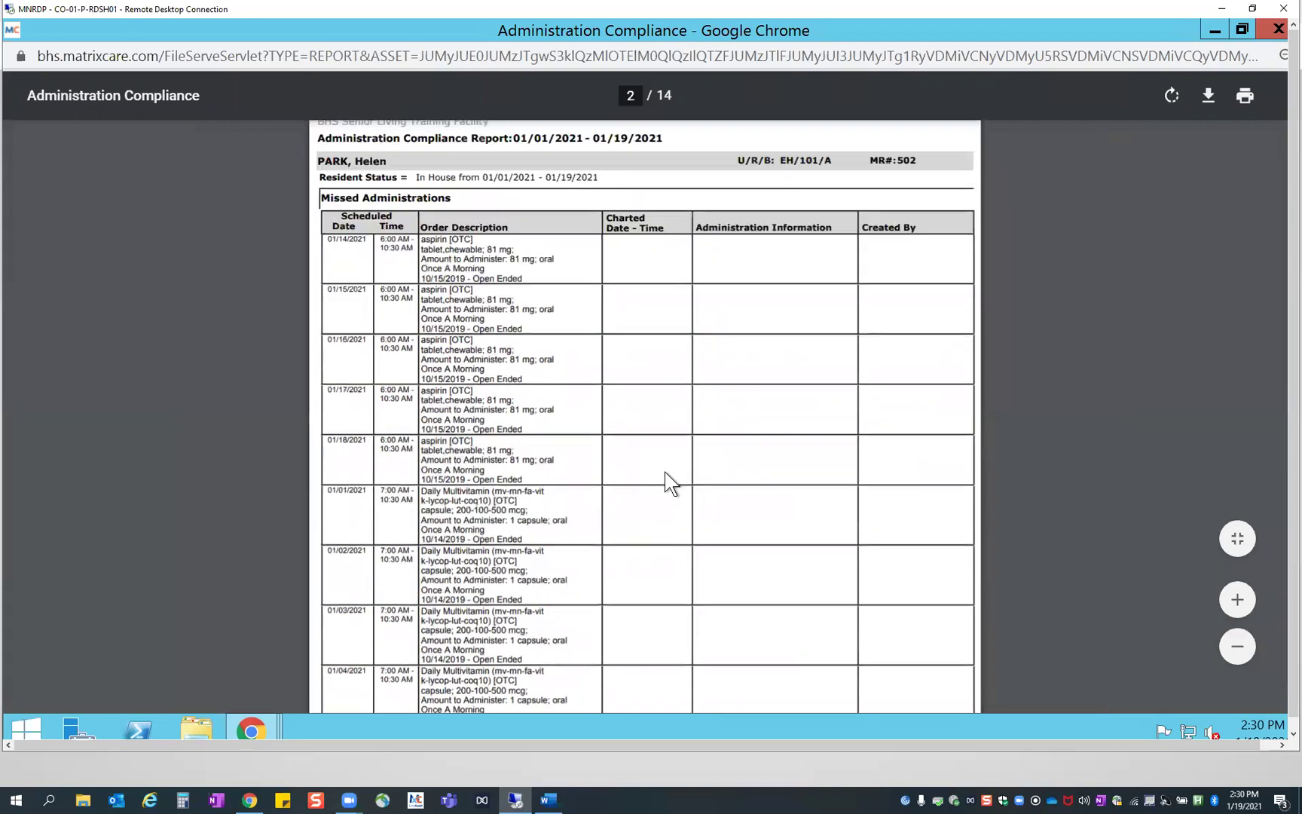
scroll(670, 482, "down", 10)
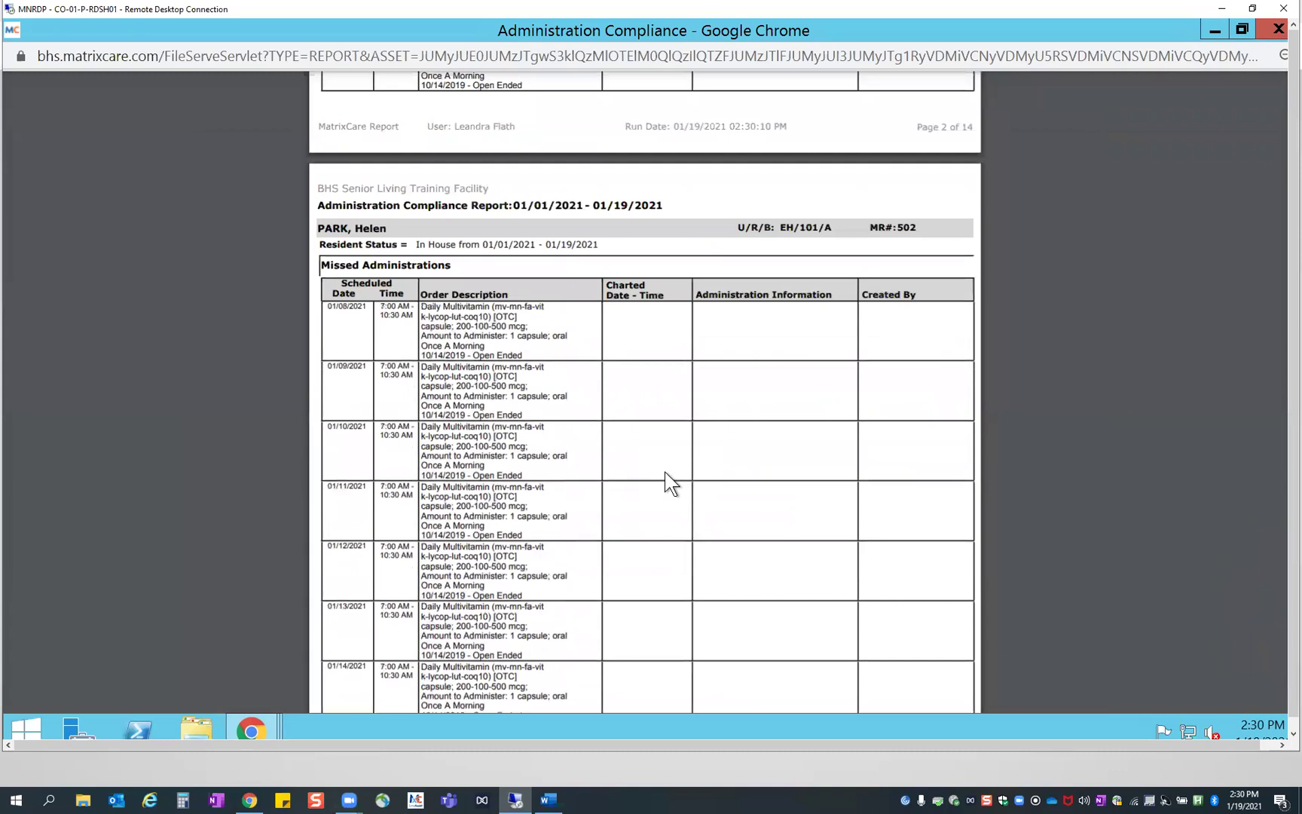
scroll(665, 475, "down", 7)
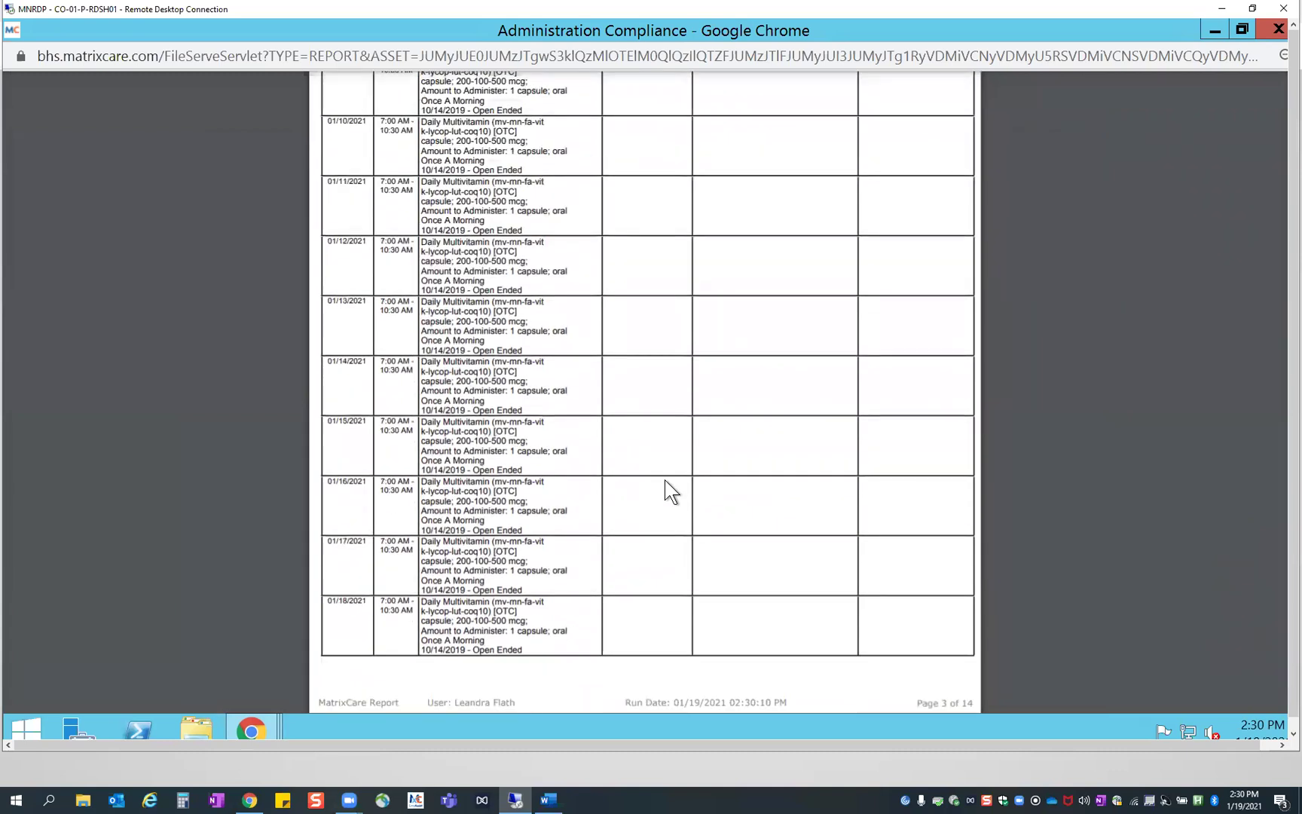
scroll(667, 491, "down", 2)
scroll(666, 482, "down", 20)
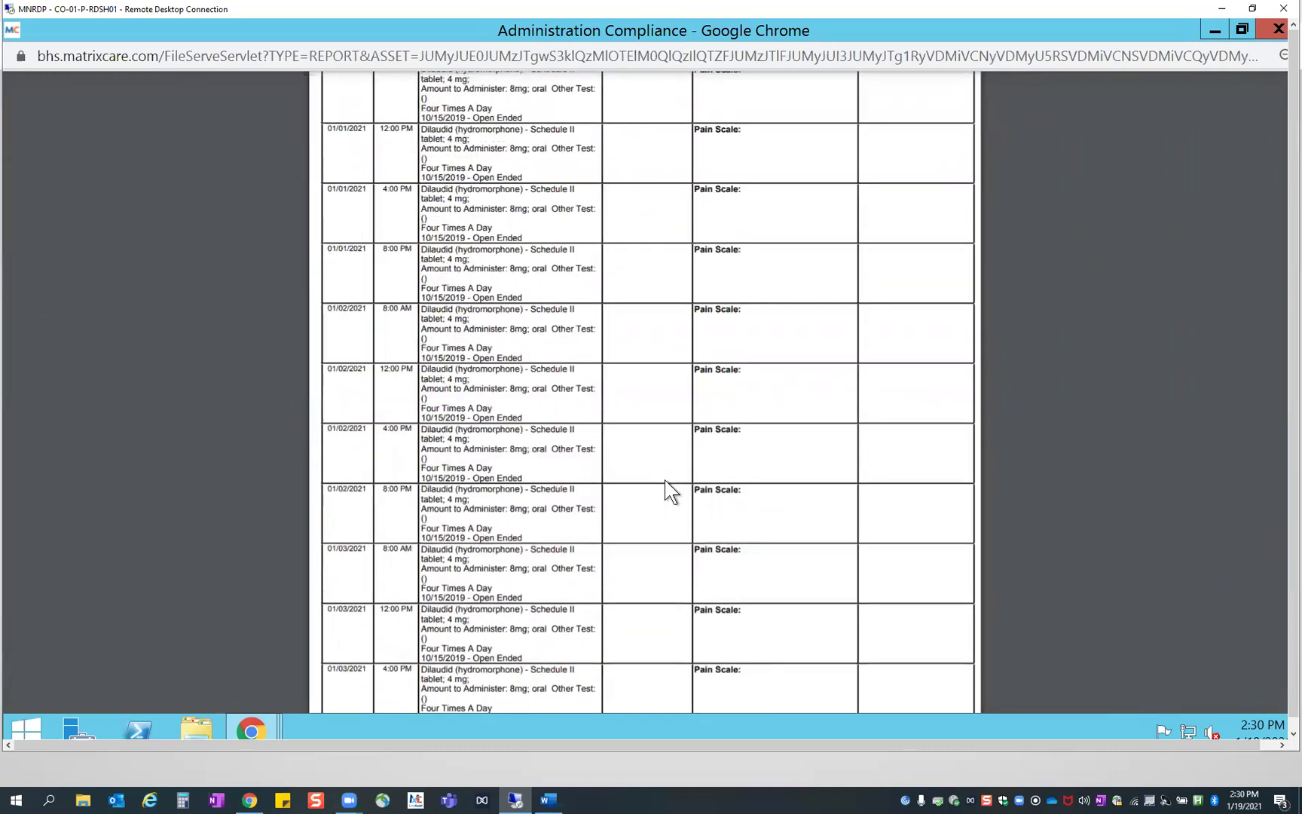
scroll(666, 491, "down", 20)
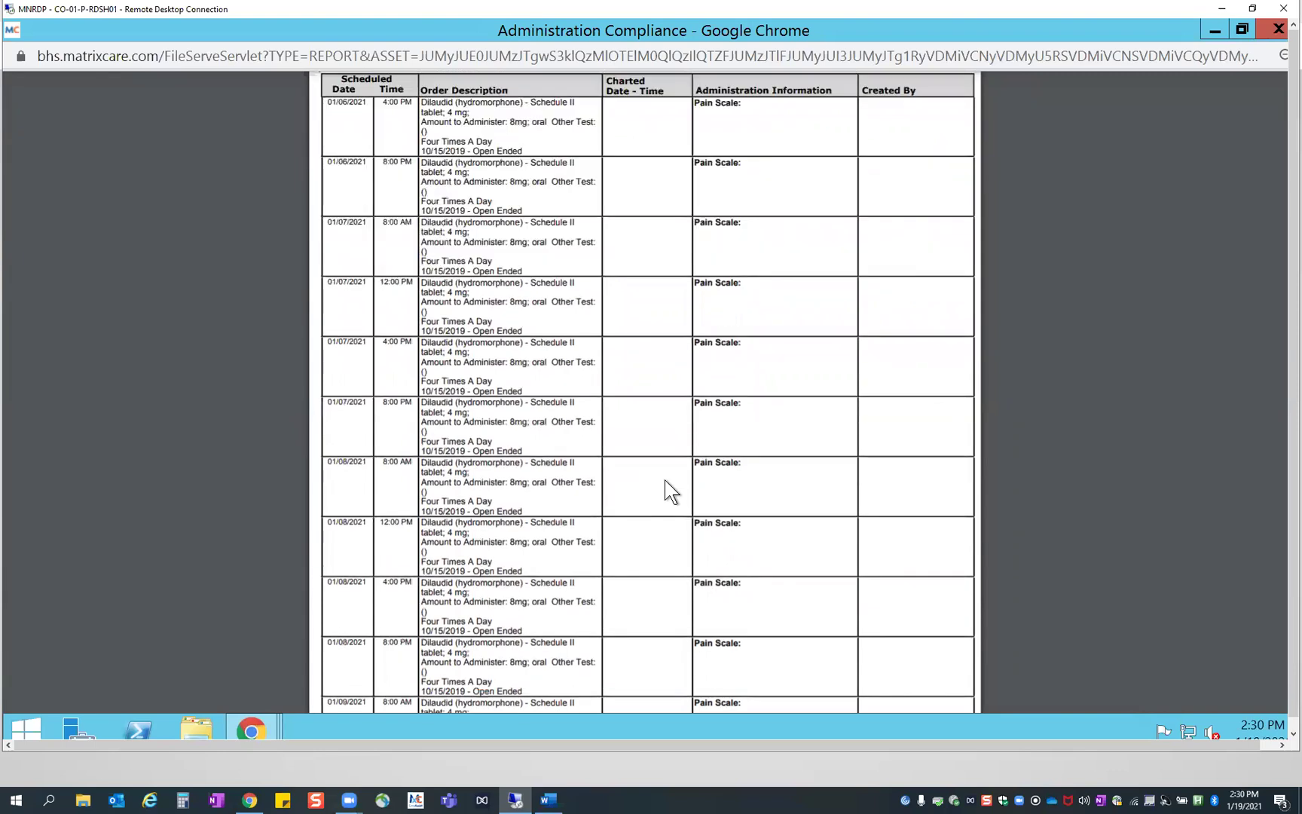
scroll(667, 492, "down", 10)
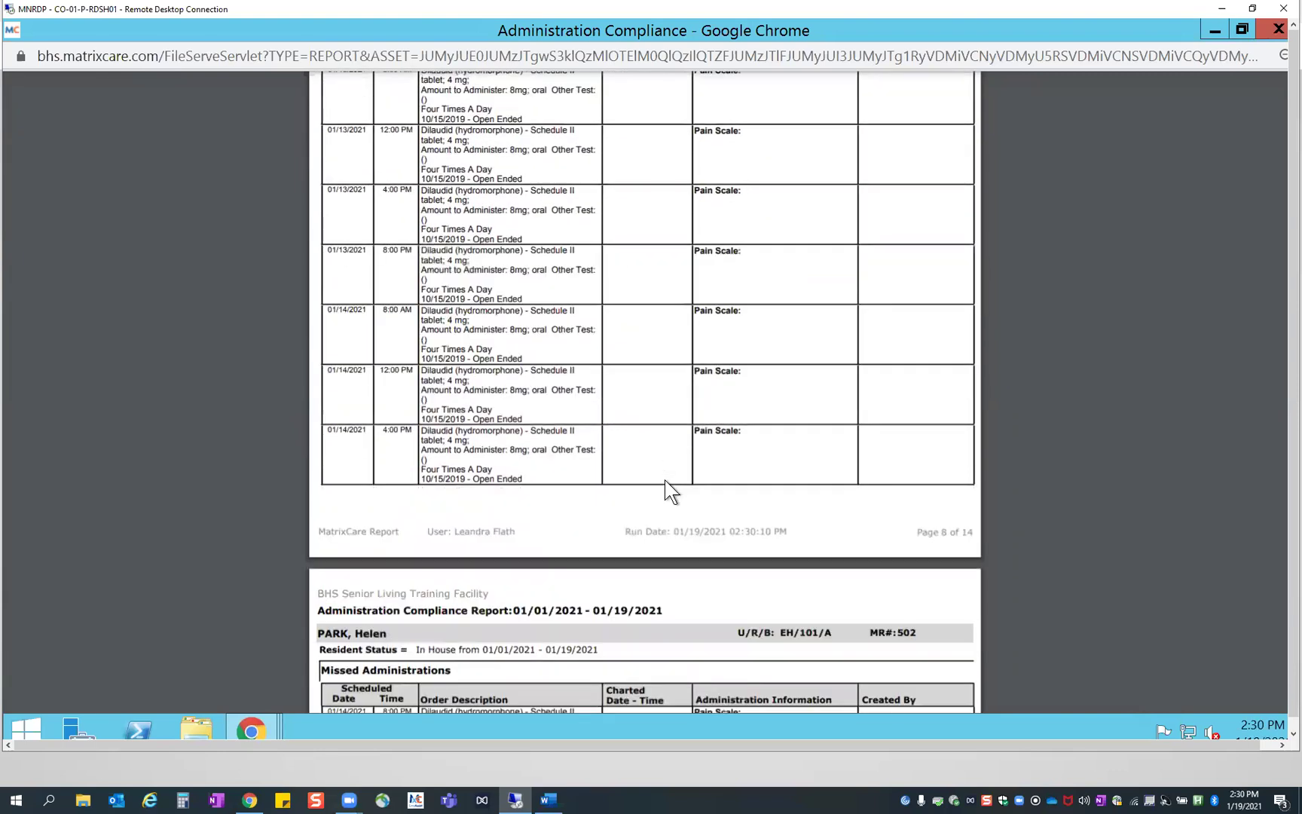
scroll(666, 492, "down", 17)
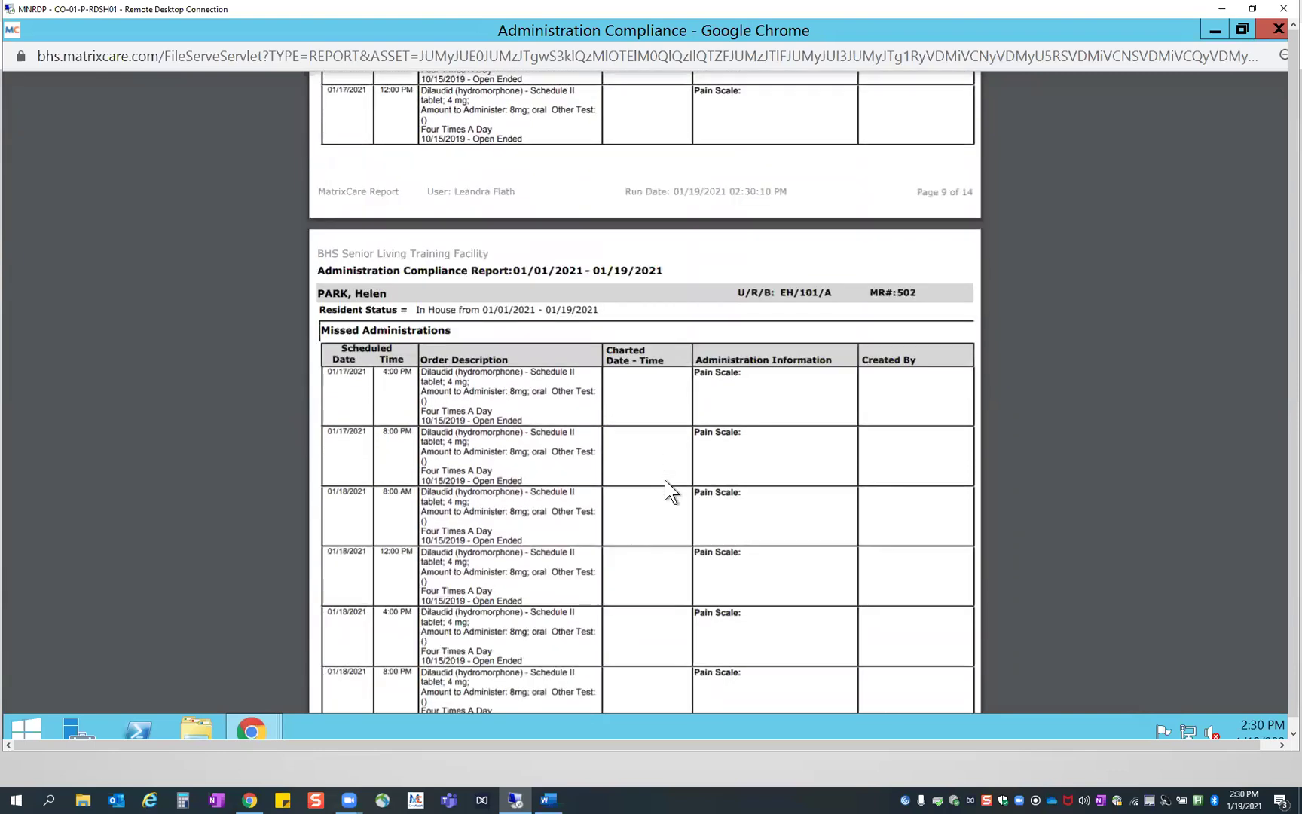
scroll(666, 491, "down", 20)
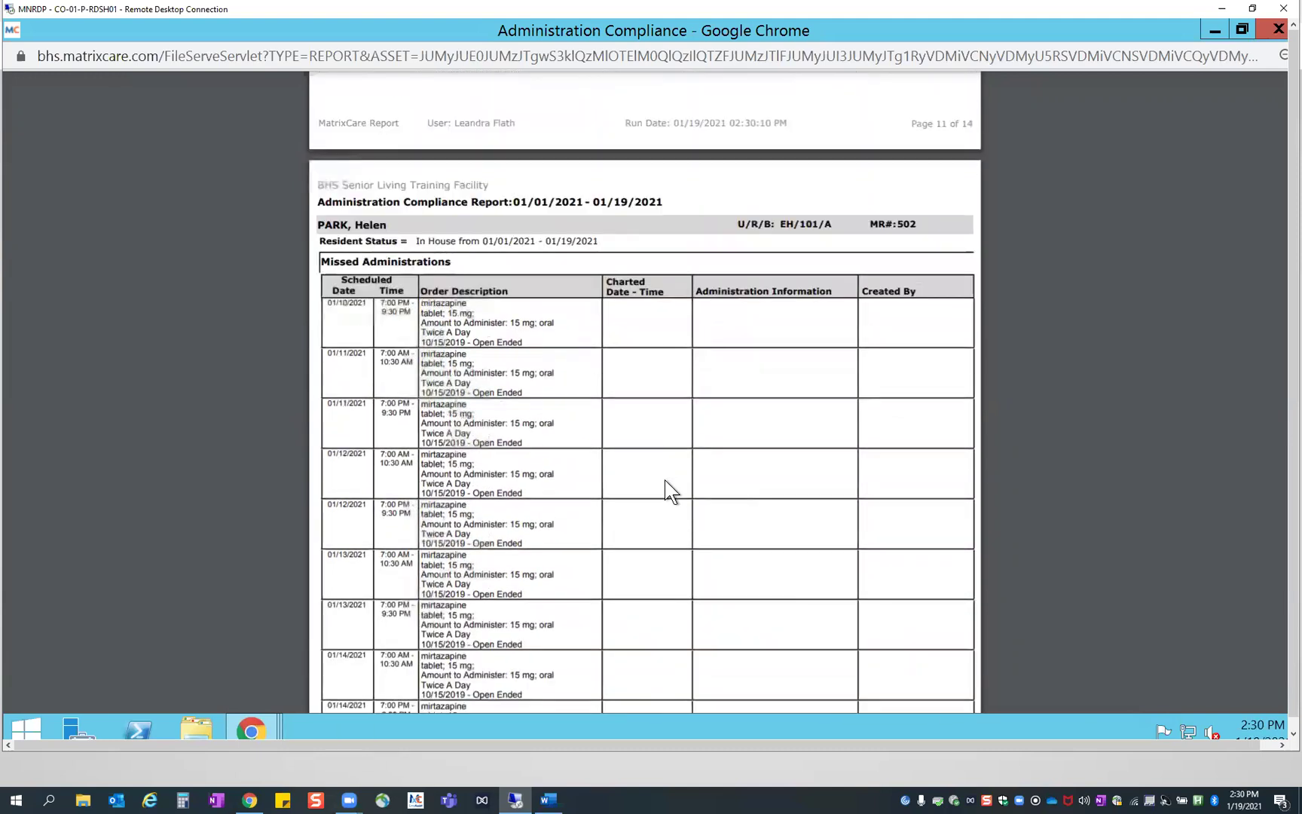
scroll(666, 491, "down", 12)
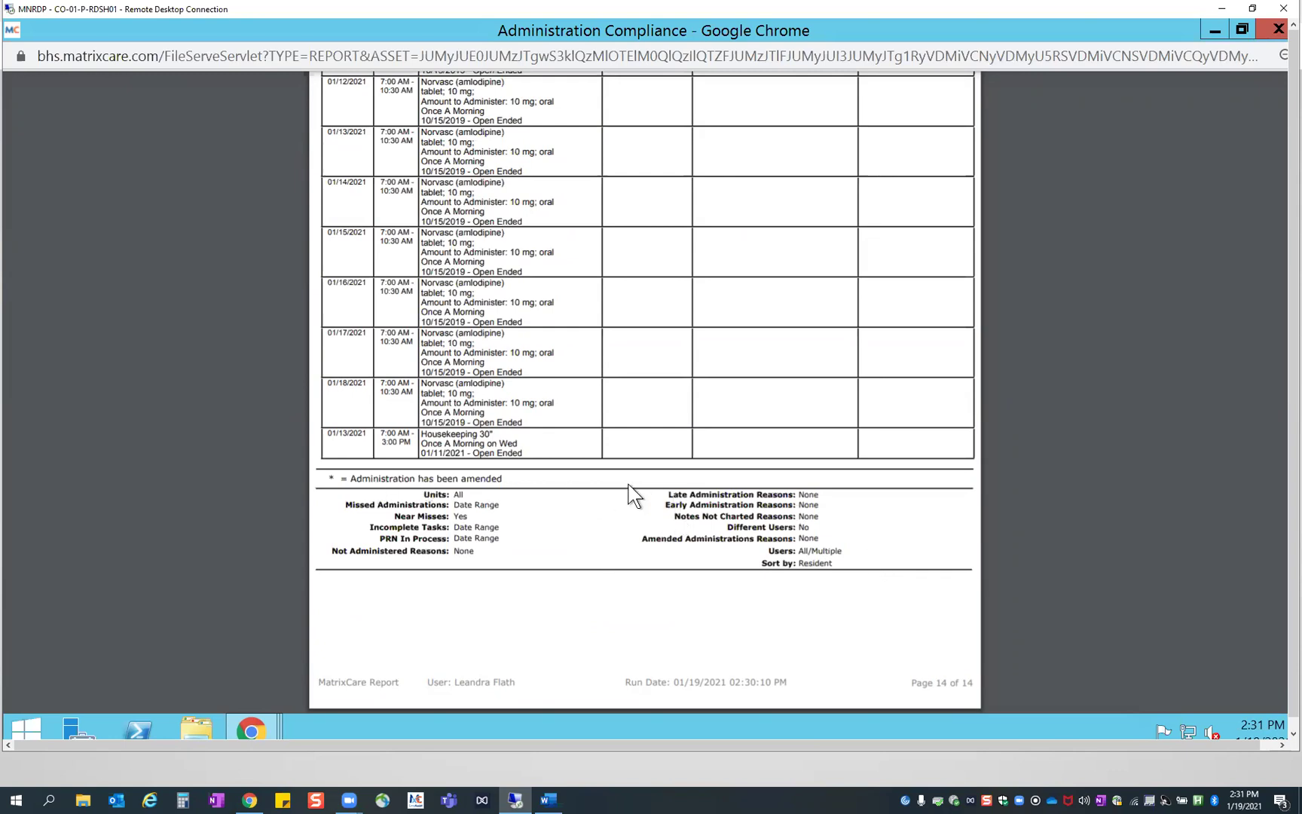
Examine the Near Misses setting in the enlarged criteria summary and look back through the preceding Norvasc and mirtazapine entries
scroll(631, 493, "up", 5)
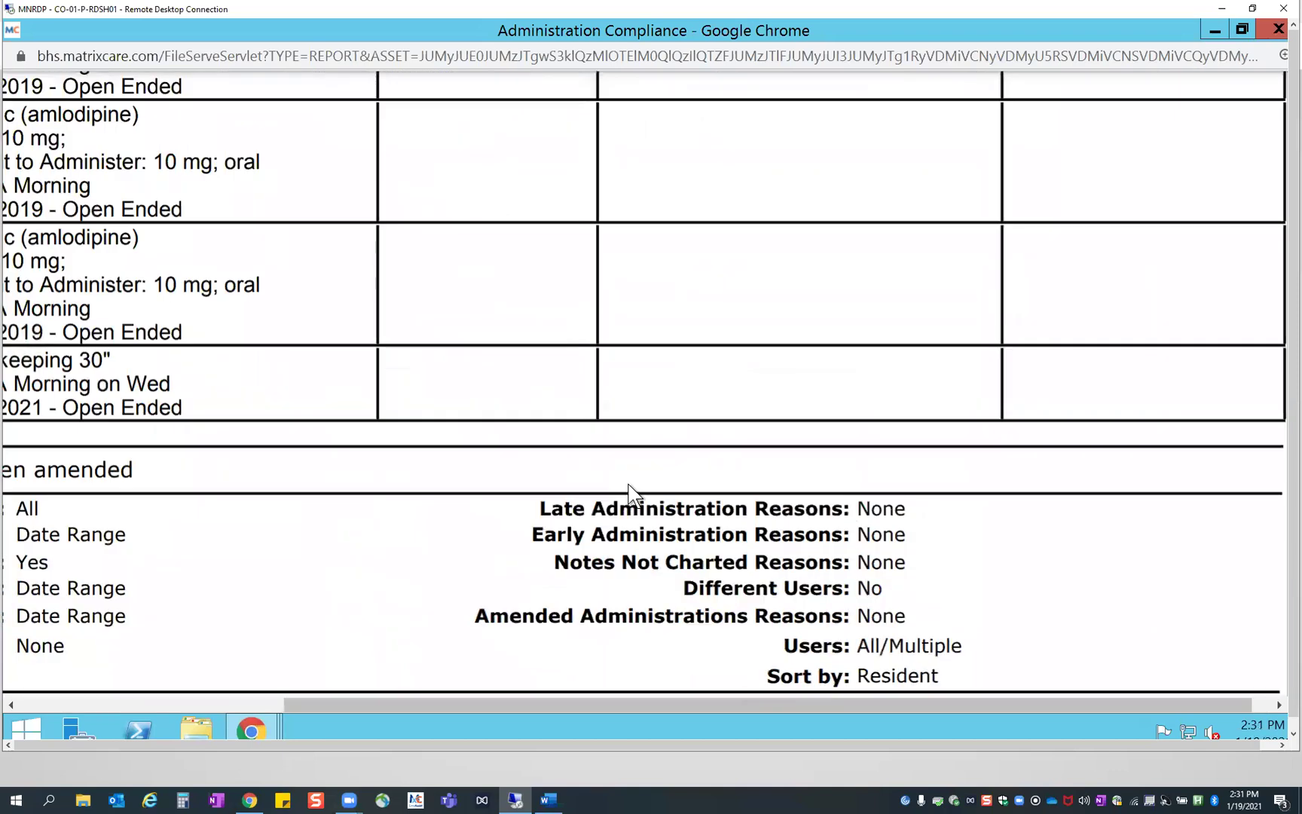
left_click_drag(1027, 704, 188, 648)
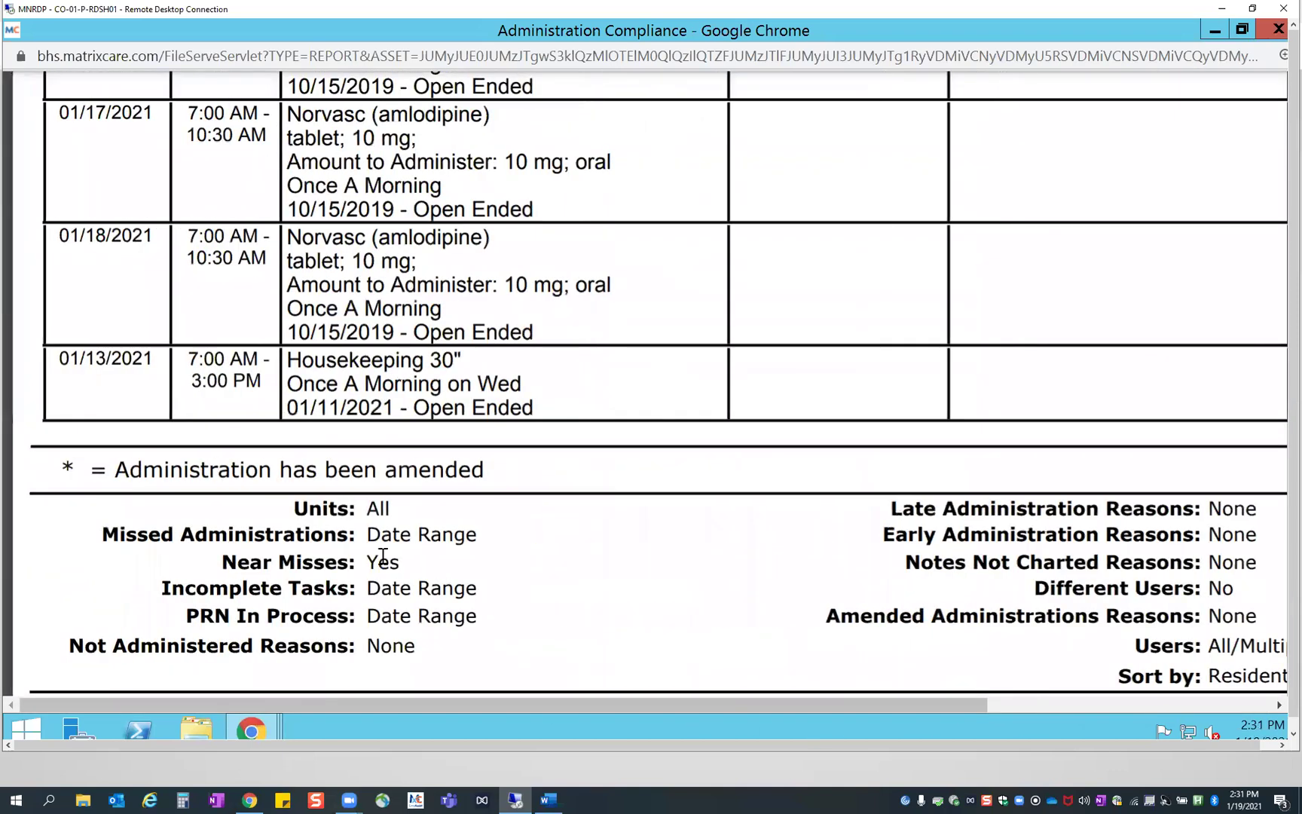
double_click(381, 561)
scroll(571, 419, "up", 5)
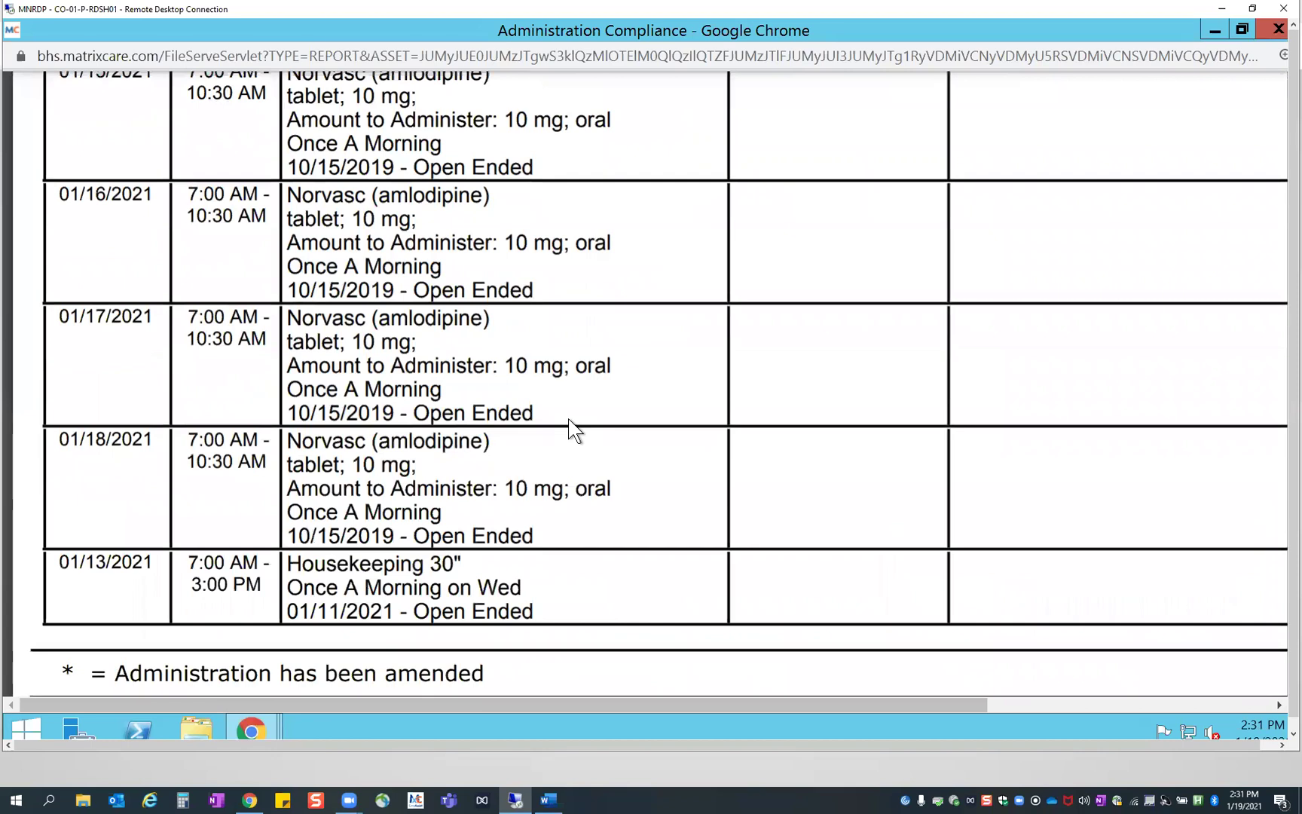
scroll(571, 419, "up", 10)
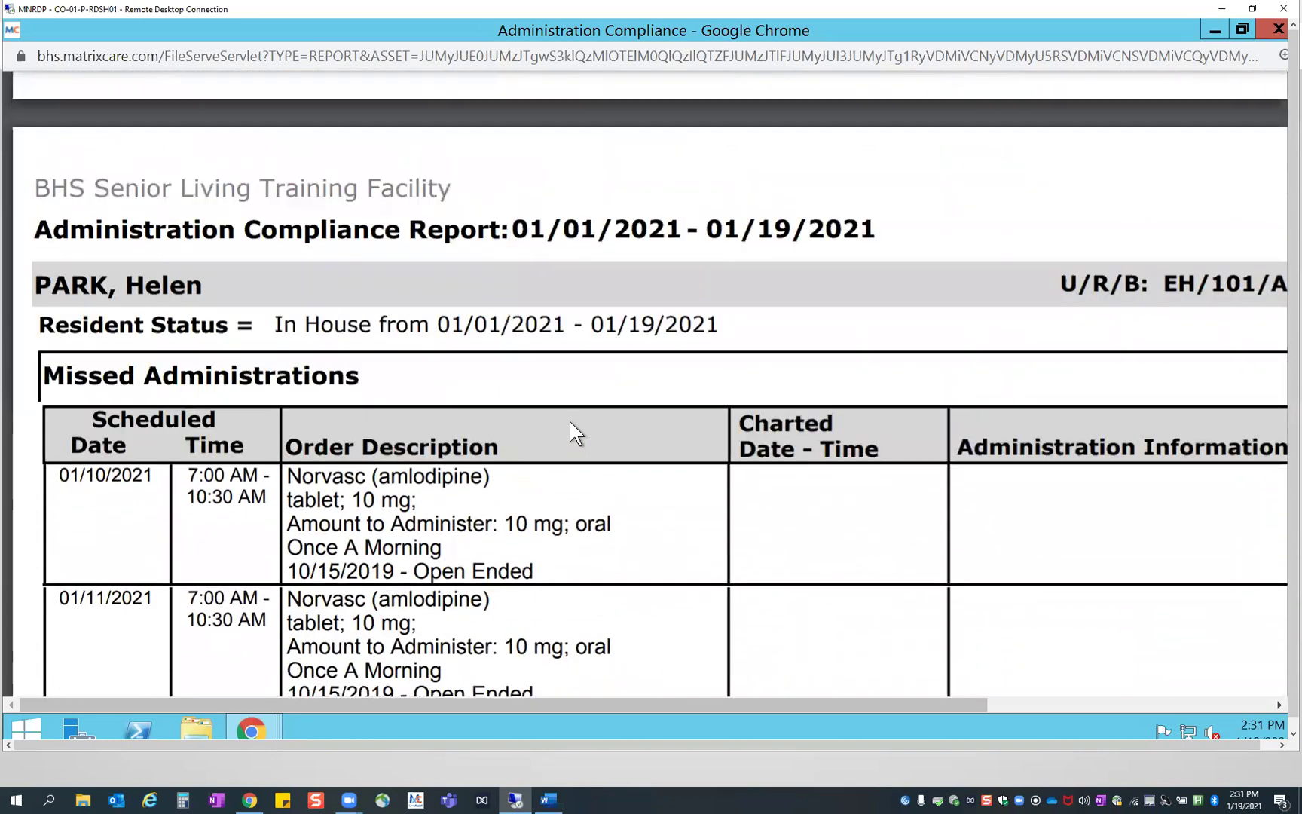
scroll(570, 421, "up", 4)
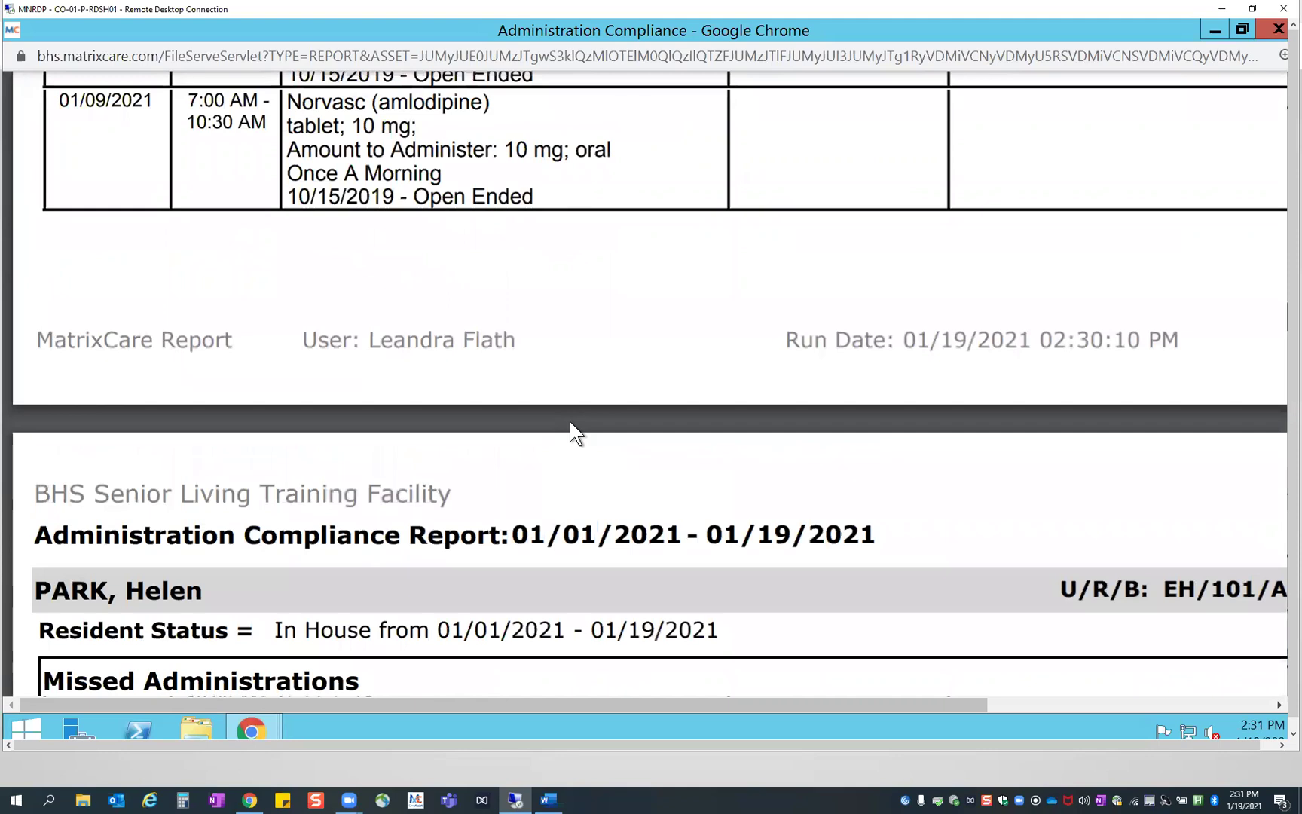
scroll(570, 422, "up", 1)
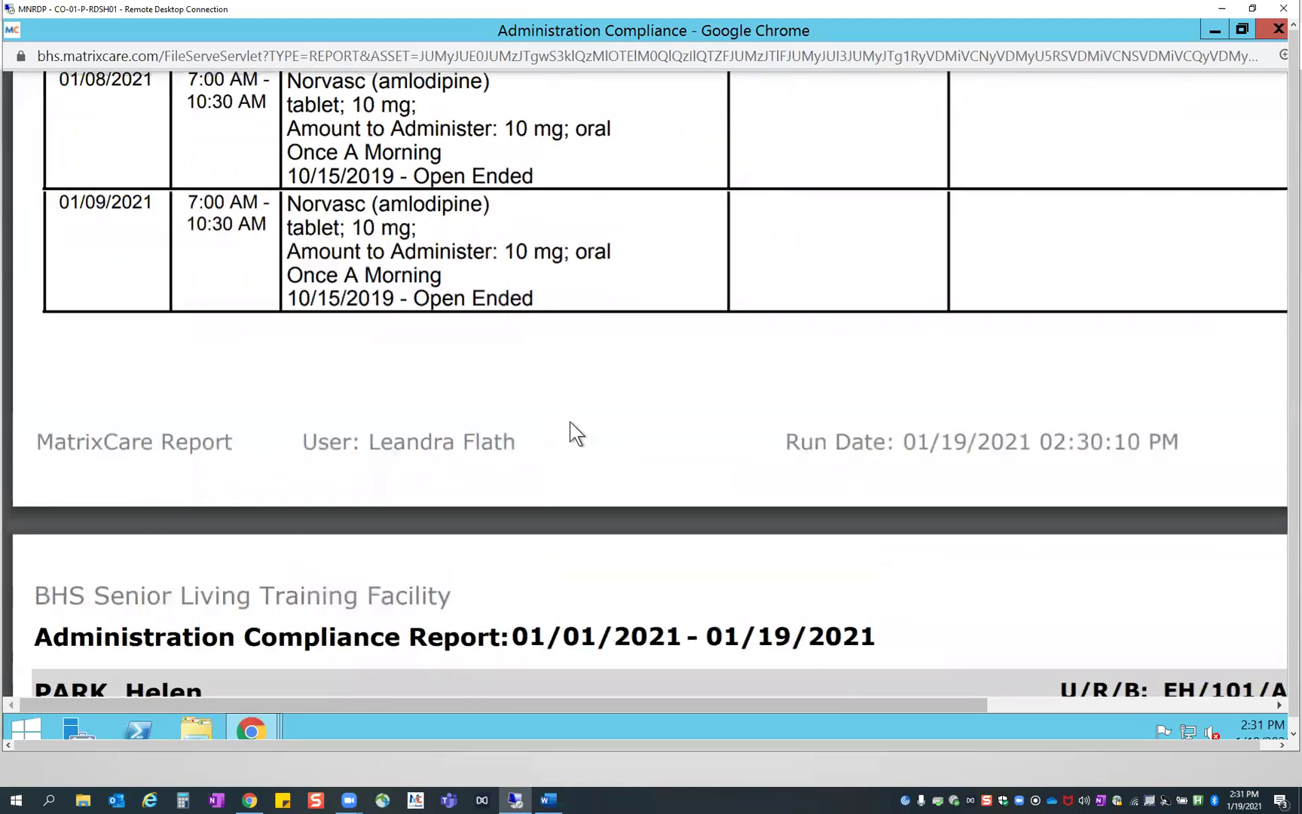
scroll(569, 421, "up", 4)
scroll(570, 433, "up", 5)
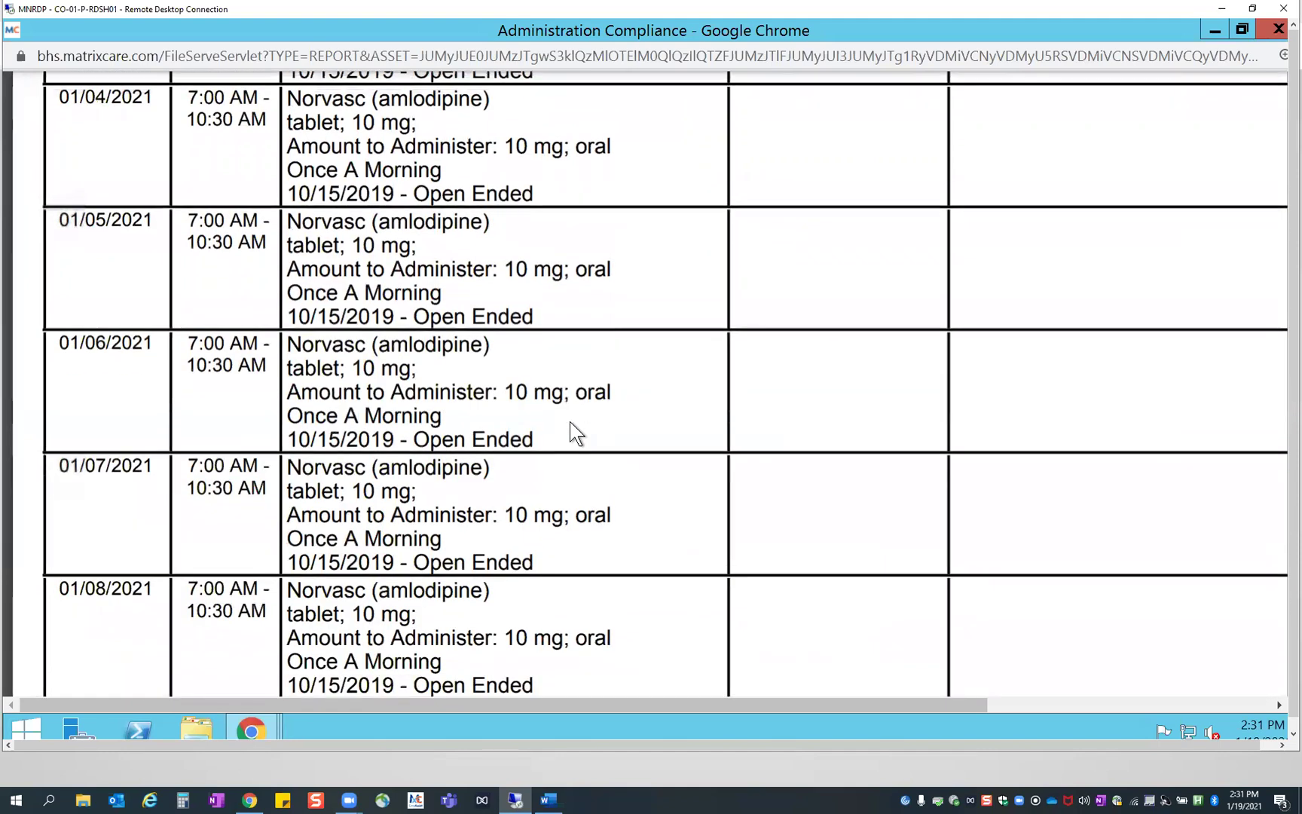
scroll(605, 372, "up", 3)
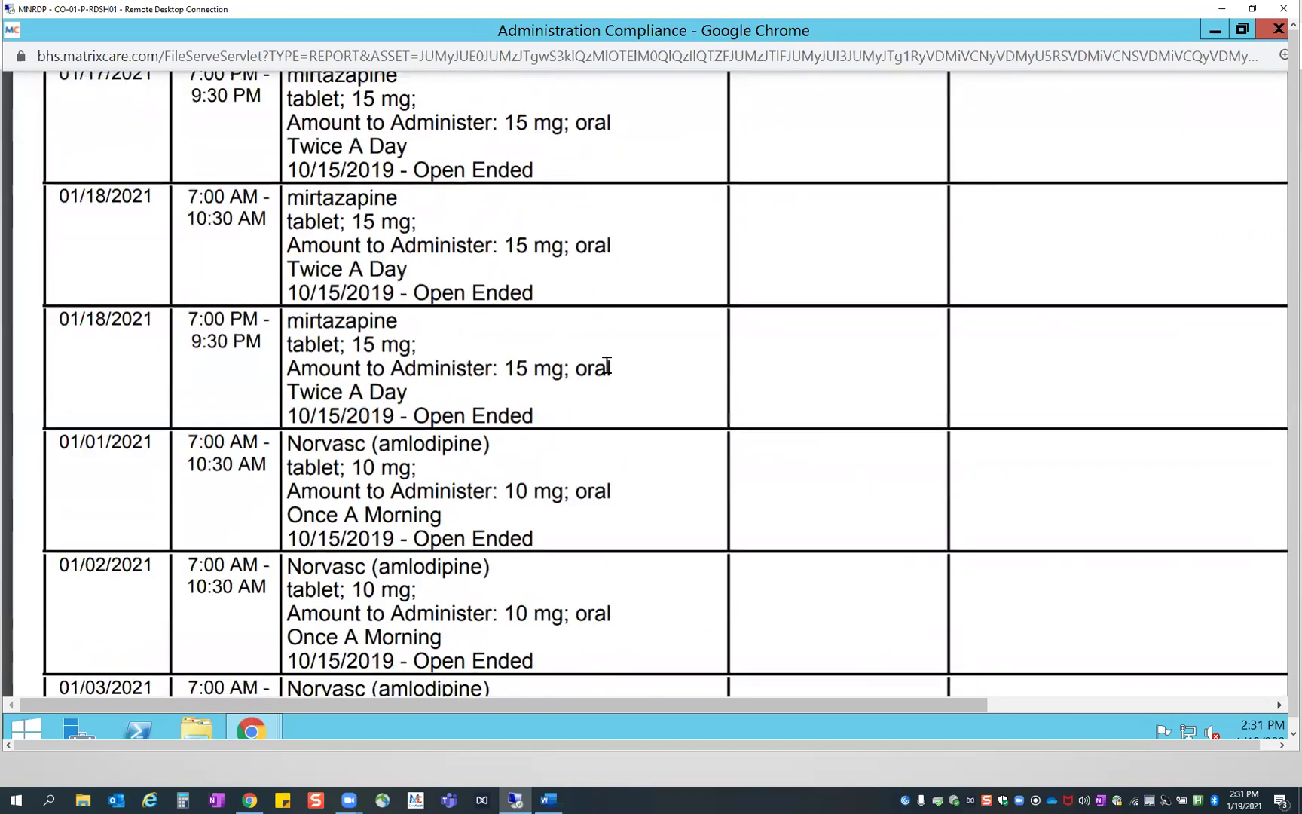
Search the report for "Near", inspect both columns of the criteria summary, and close the search
key("ctrl+f")
type("Near")
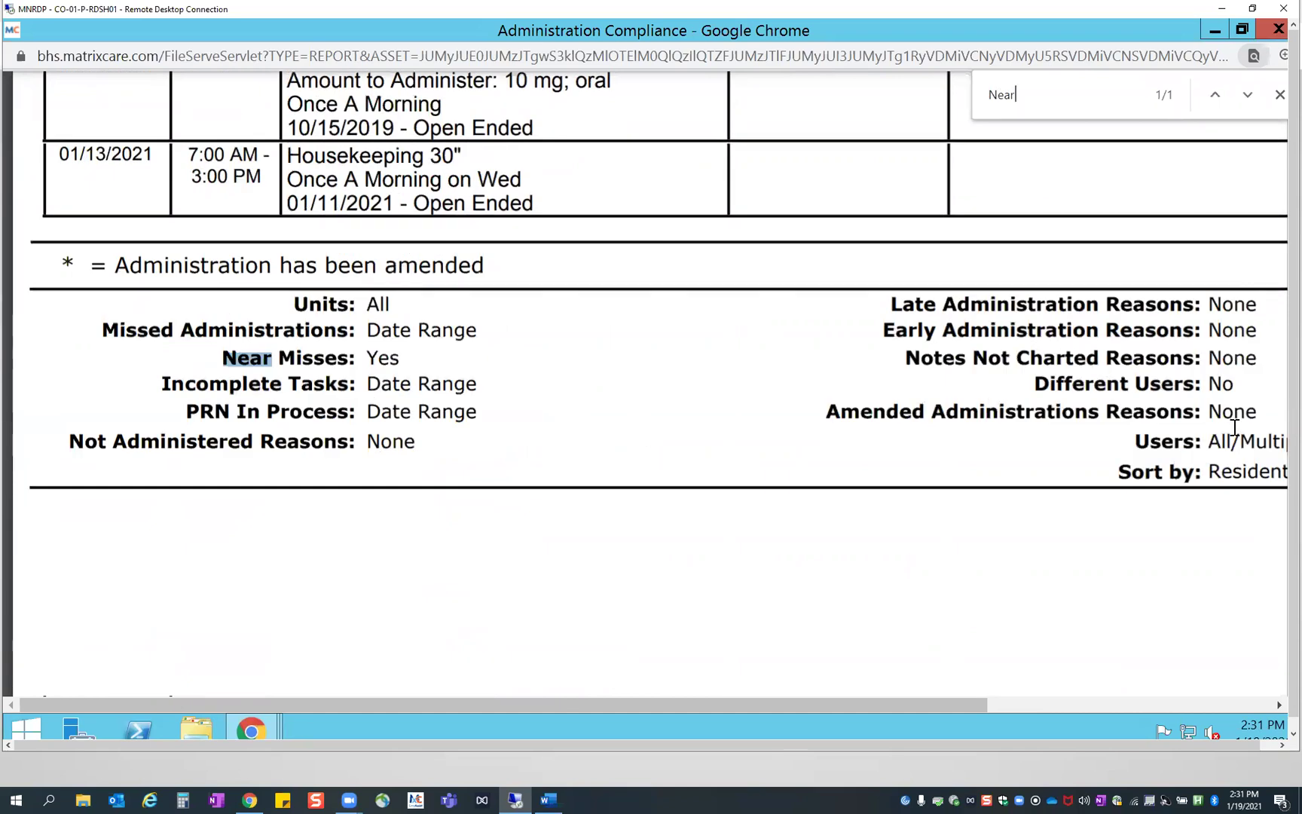
left_click(1262, 384)
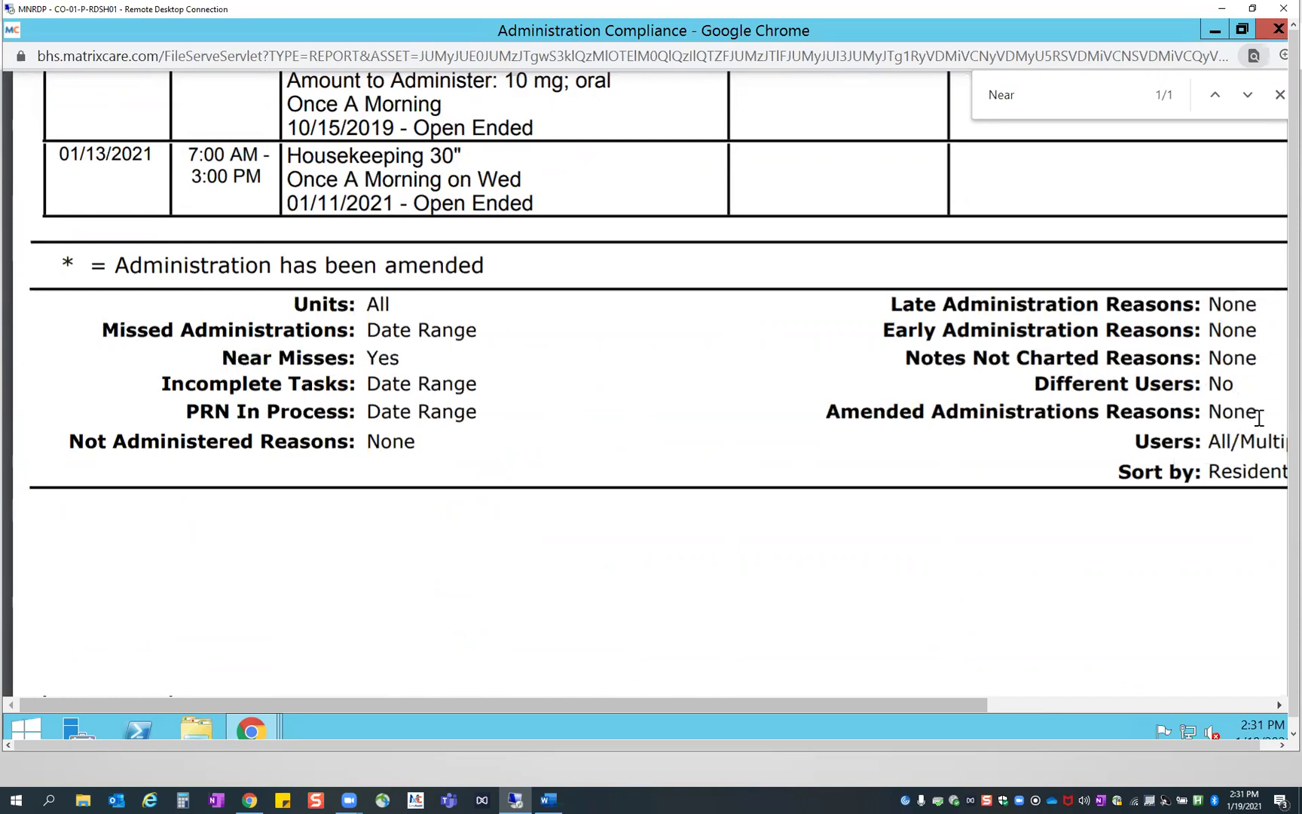
left_click_drag(980, 703, 1042, 708)
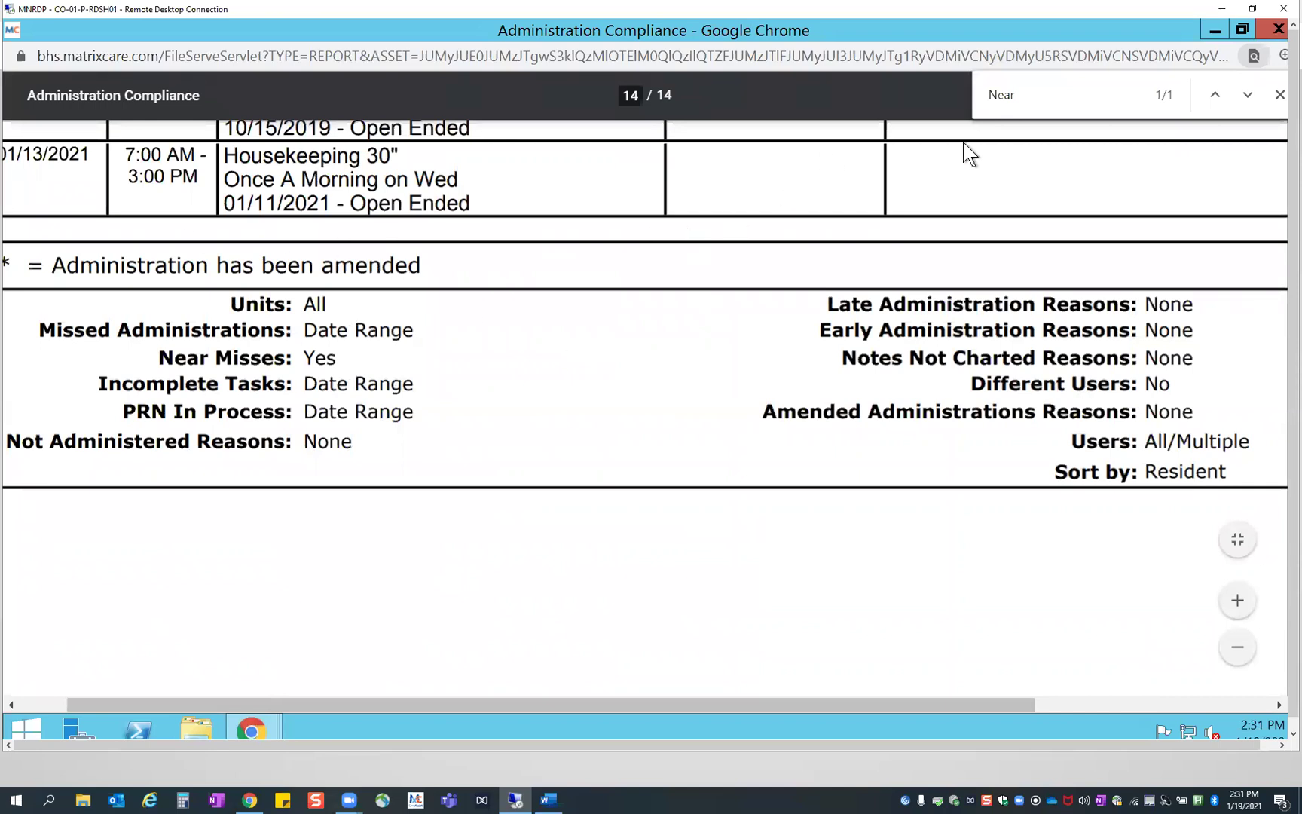
left_click(1279, 94)
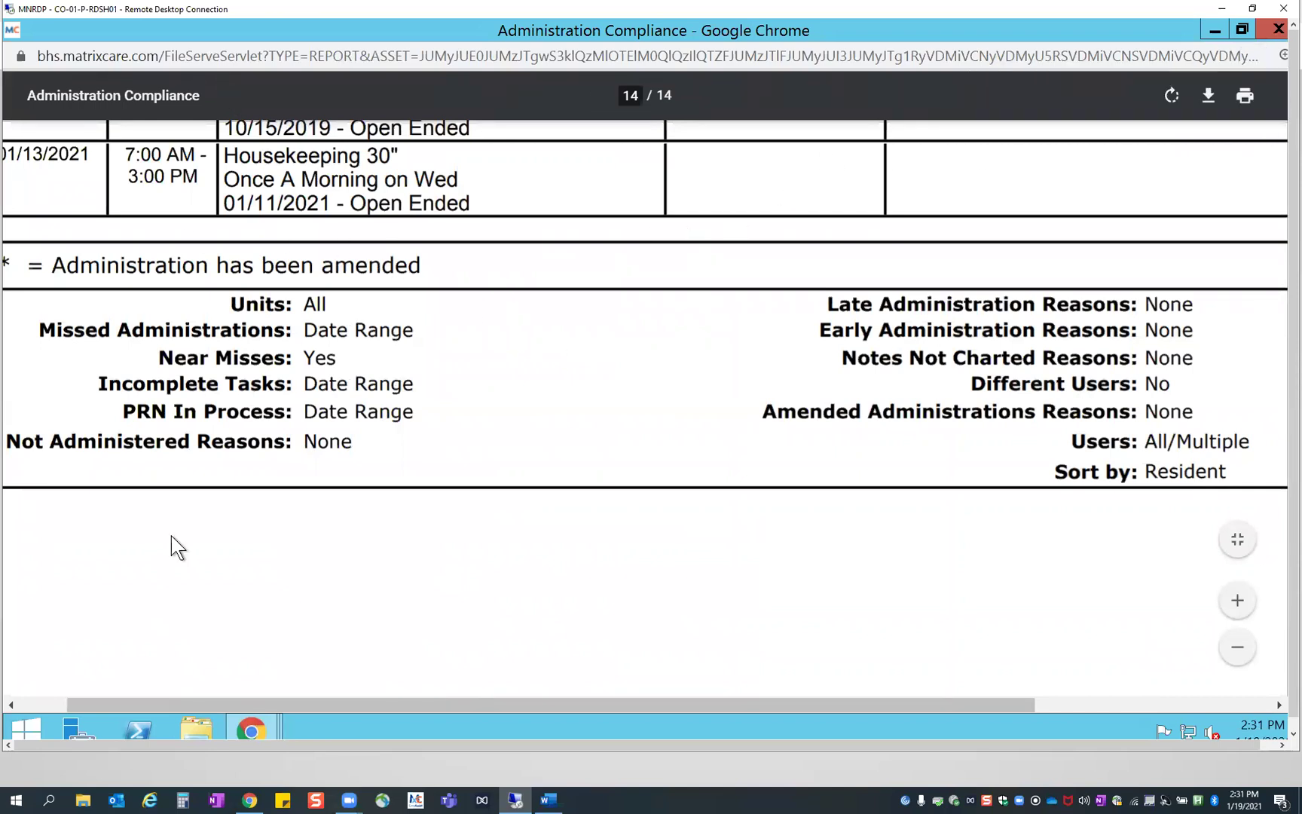
left_click_drag(311, 707, 177, 686)
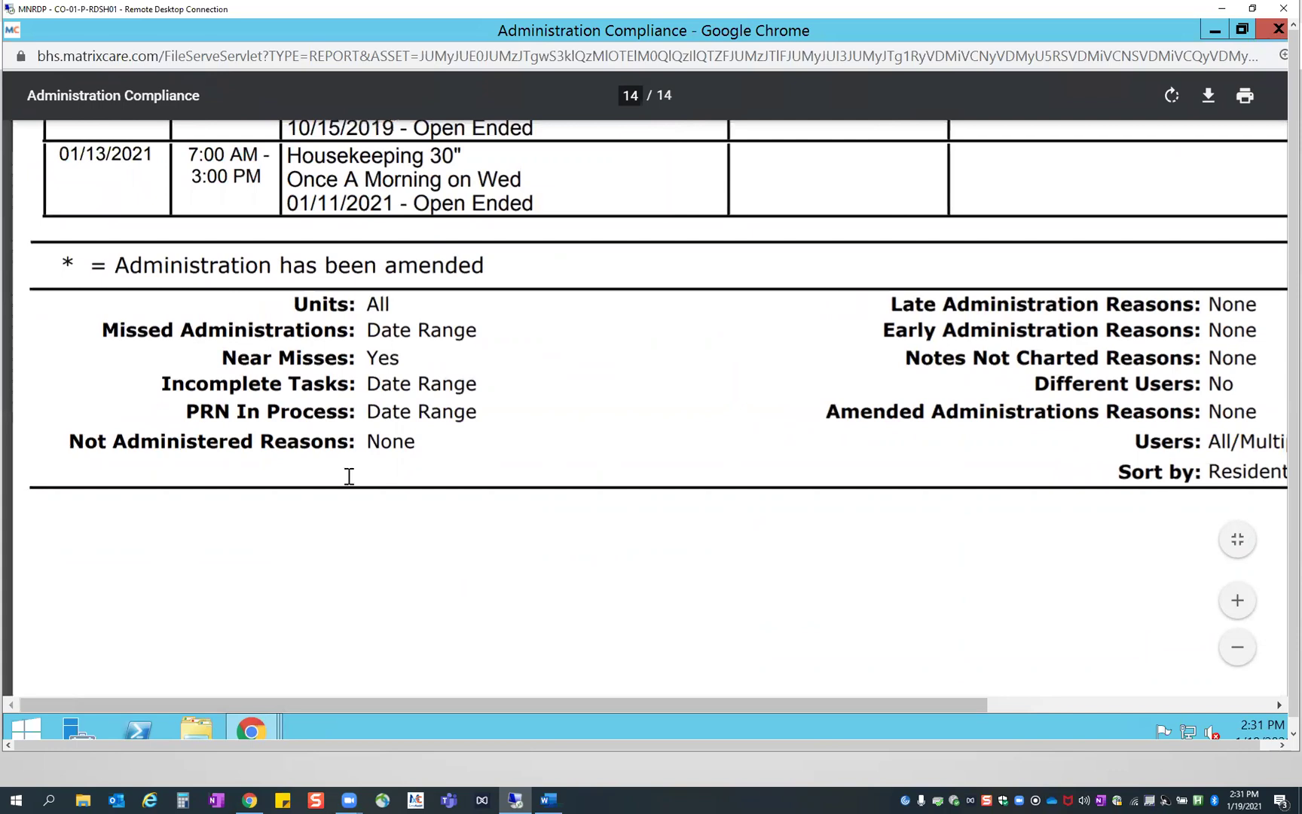
Look back over the missed Norvasc entries on the last two pages and close the Administration Compliance report
scroll(479, 517, "up", 8)
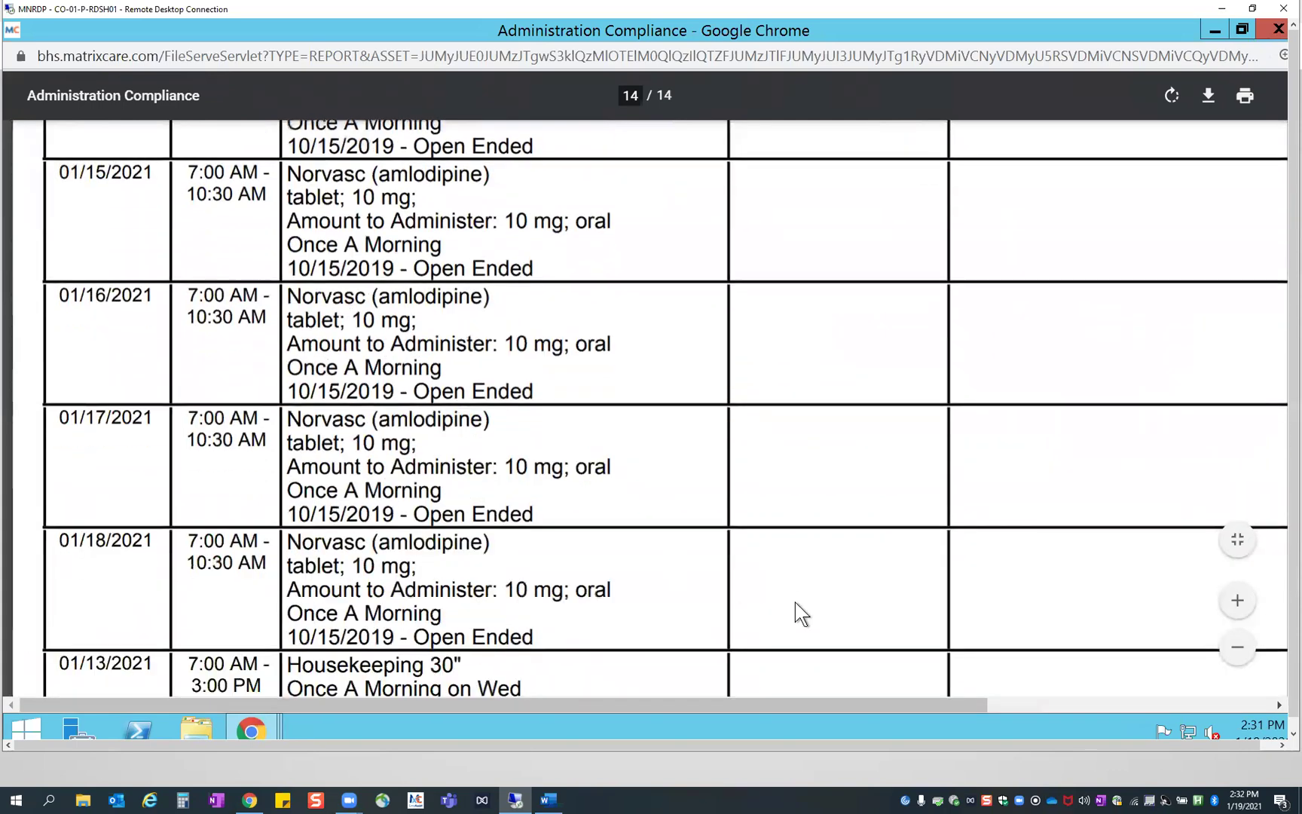
scroll(794, 602, "up", 10)
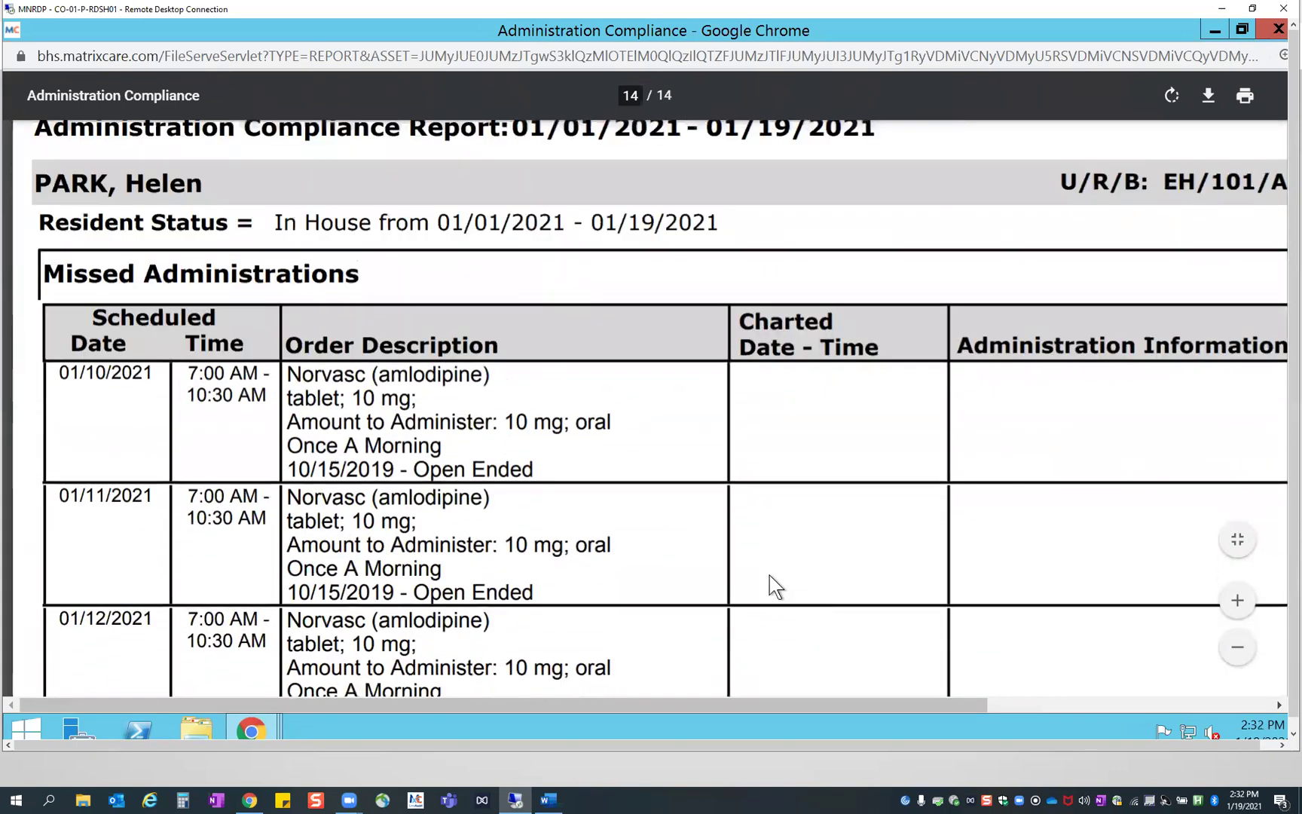
scroll(769, 575, "up", 7)
scroll(708, 563, "up", 8)
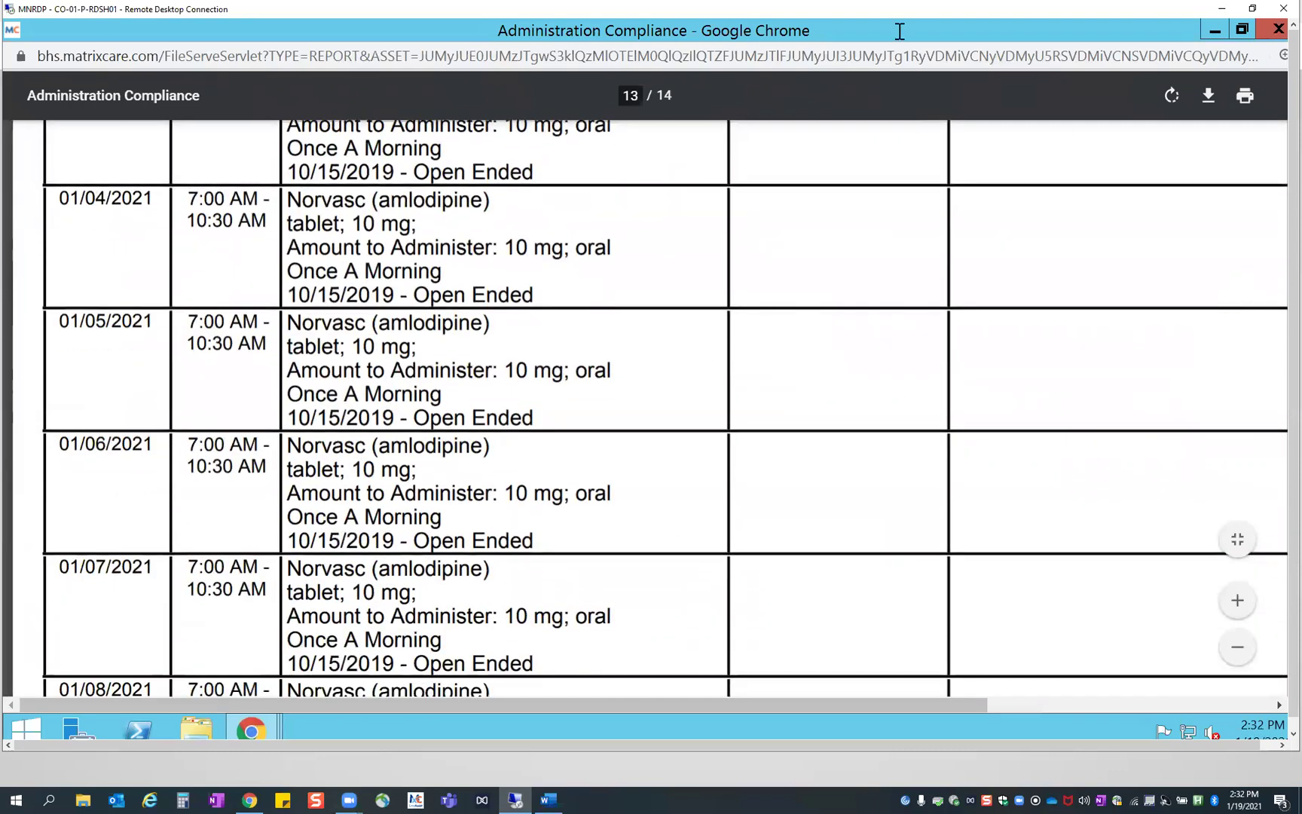
left_click(1261, 29)
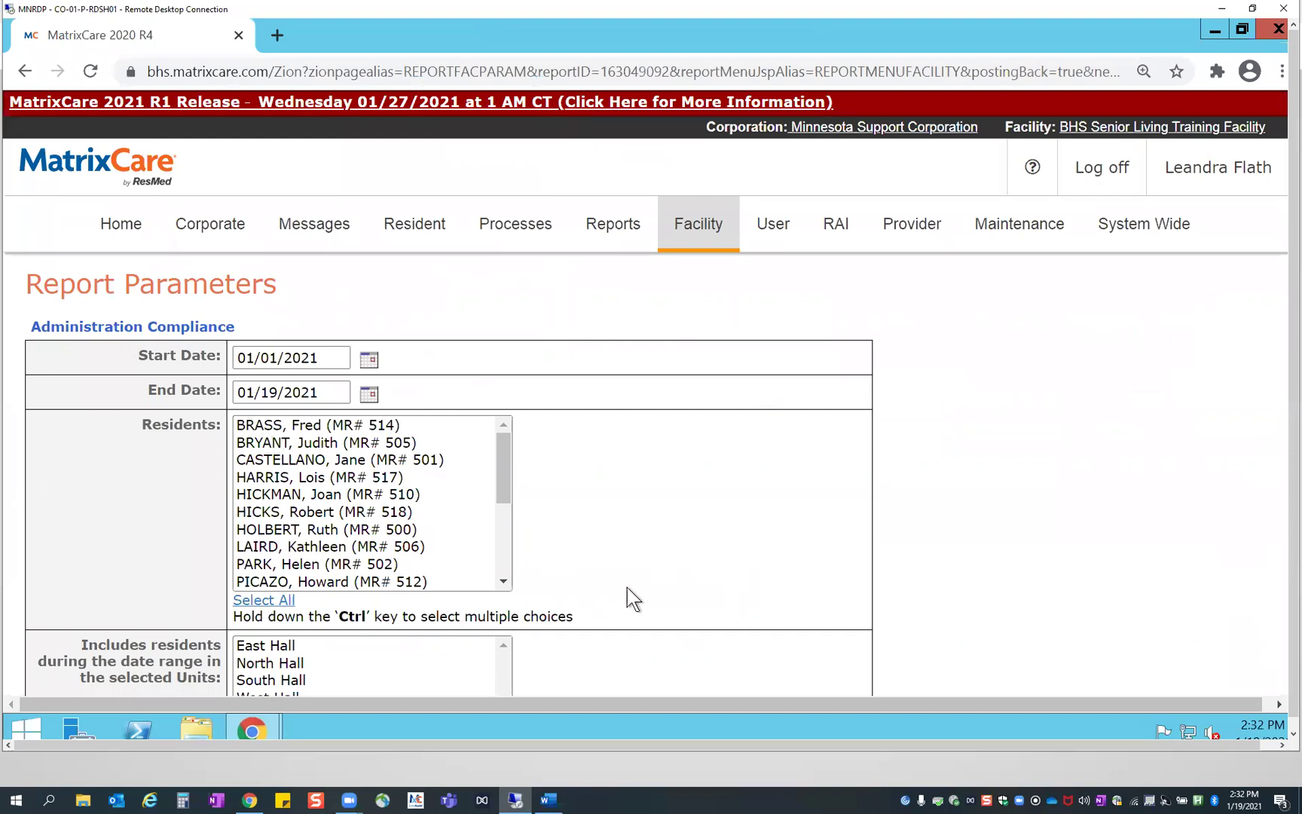
Look through the Administration Compliance report's parameters and return to the facility report list
scroll(631, 583, "down", 3)
scroll(639, 592, "down", 2)
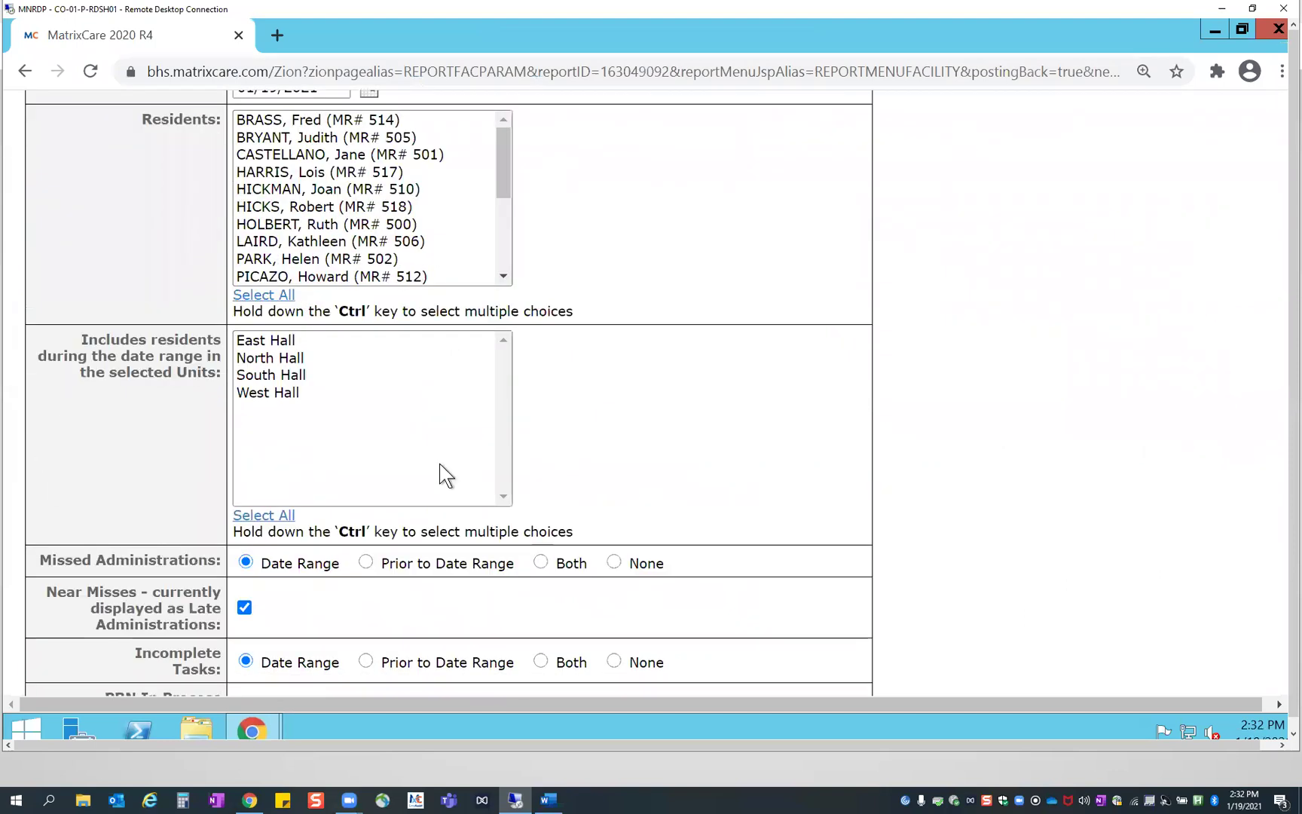
scroll(844, 505, "down", 7)
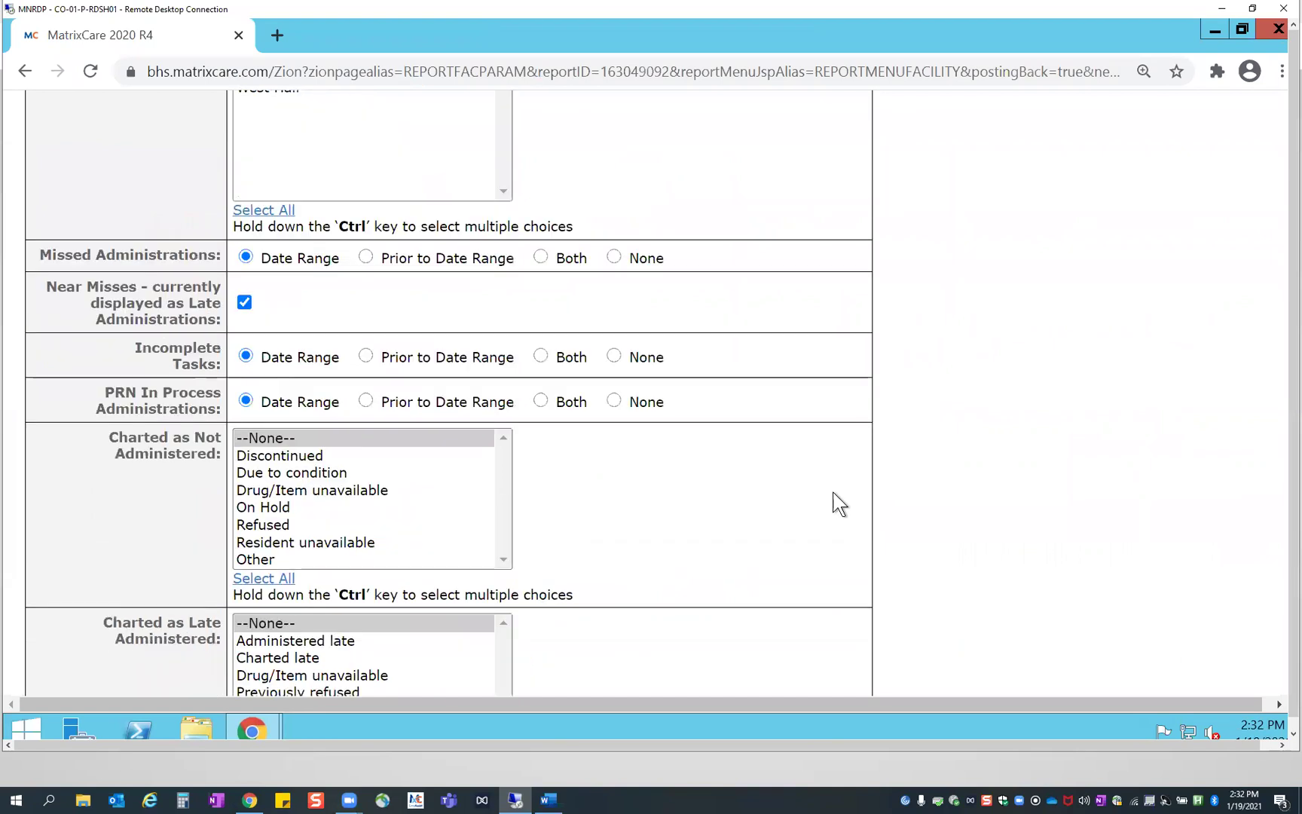
scroll(881, 523, "down", 9)
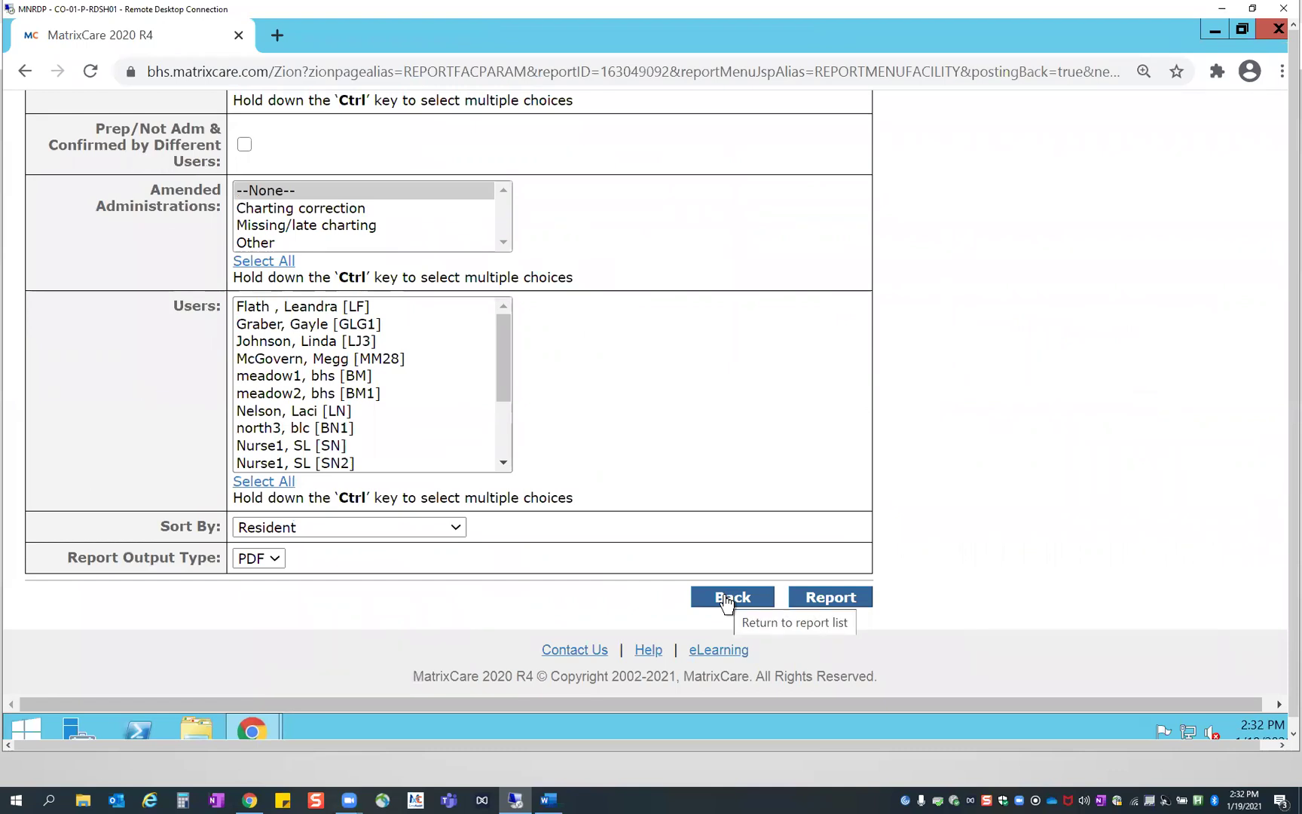
left_click(725, 602)
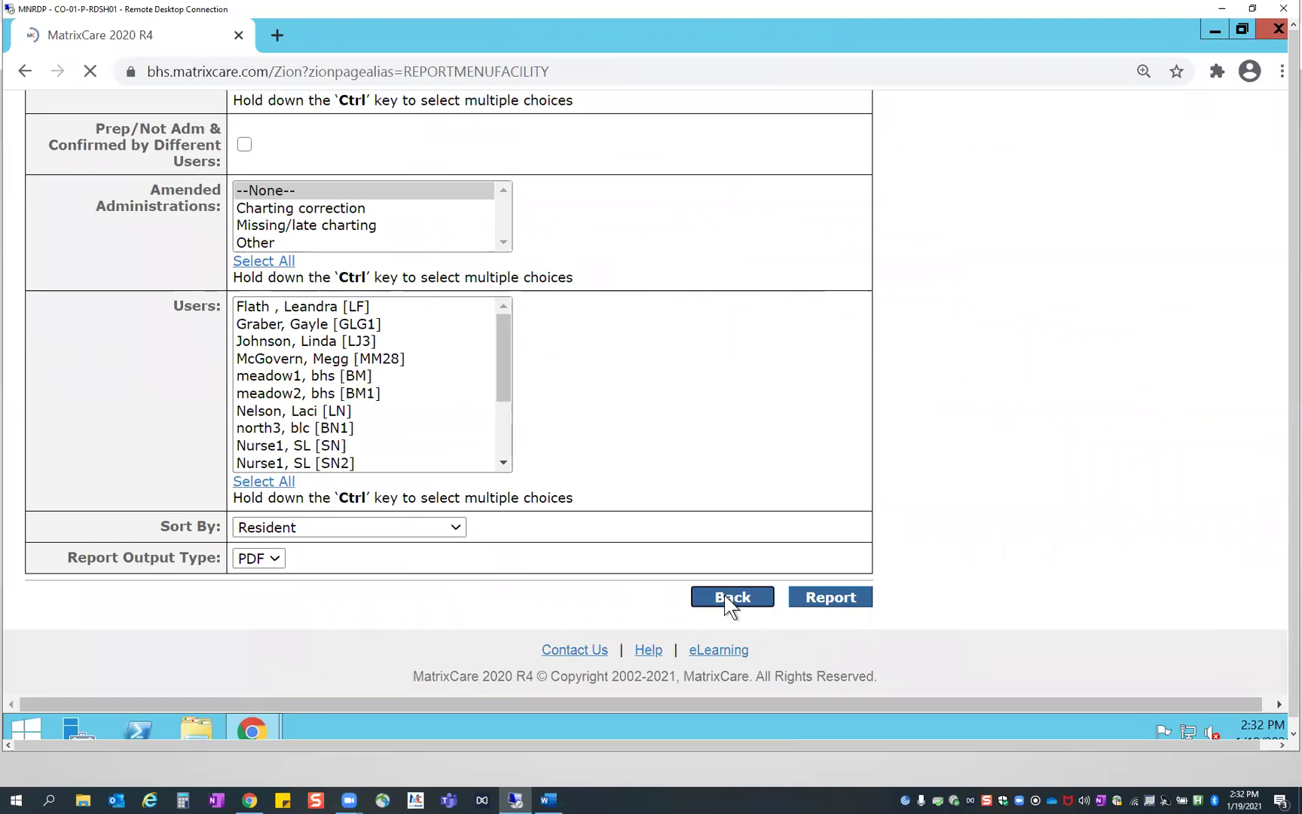
Locate the eMAR group in the facility report list and highlight the Facility Administration History name
scroll(919, 573, "down", 7)
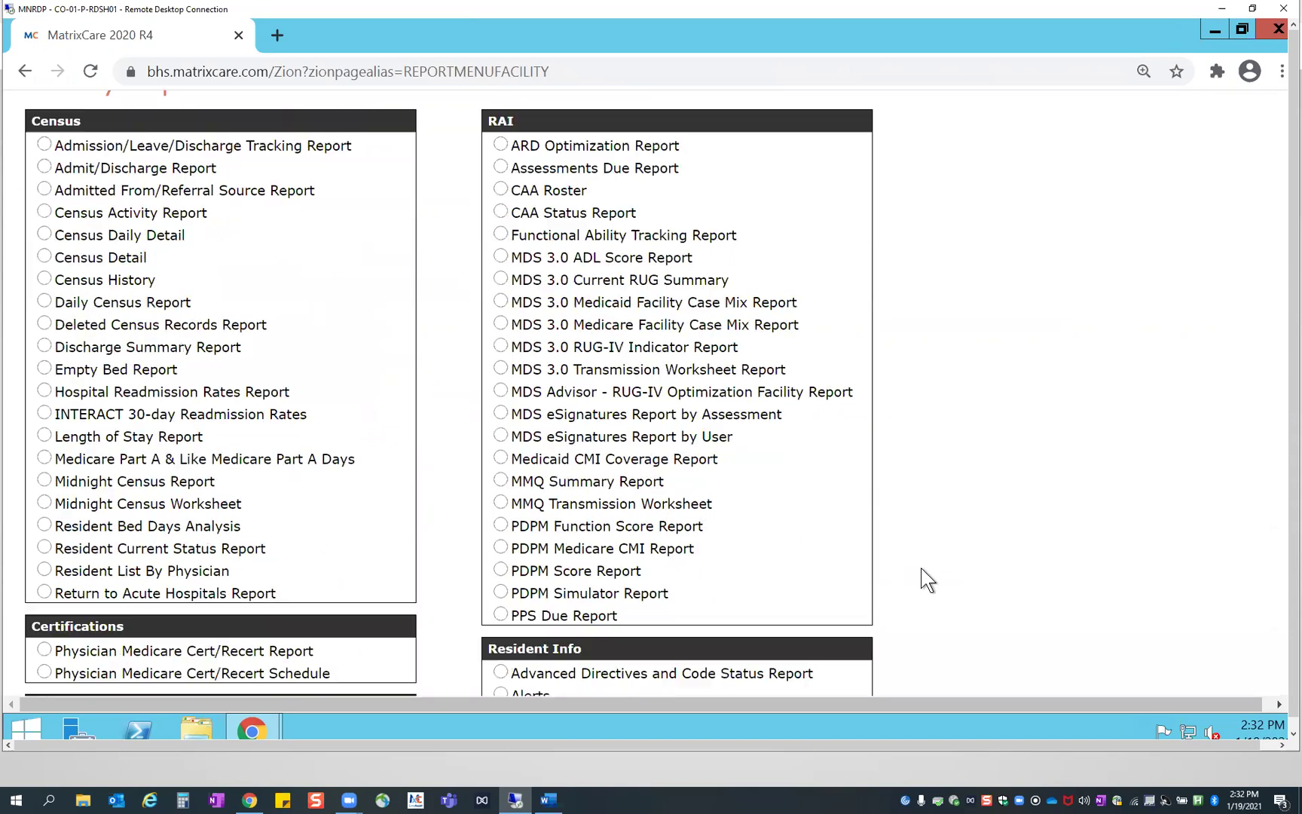
scroll(925, 571, "down", 3)
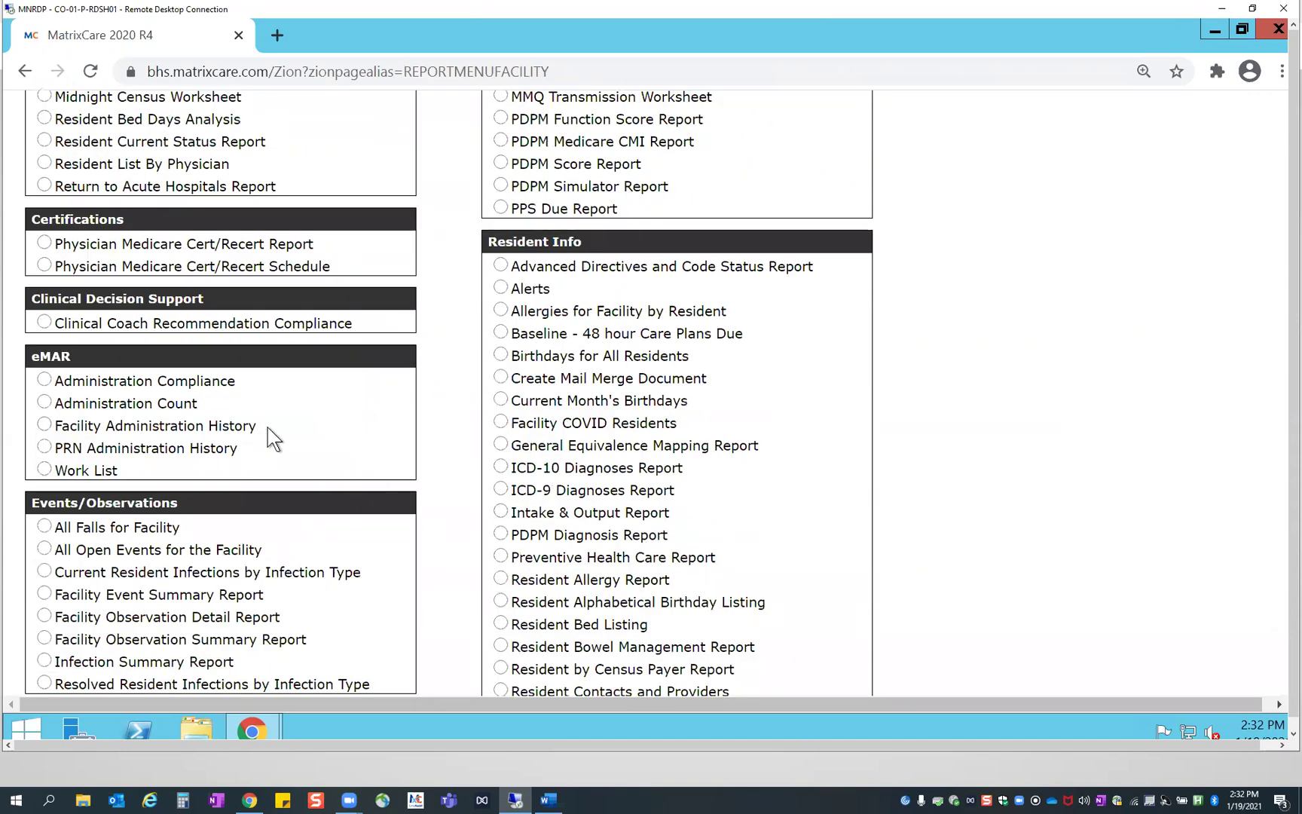
left_click_drag(265, 428, 52, 429)
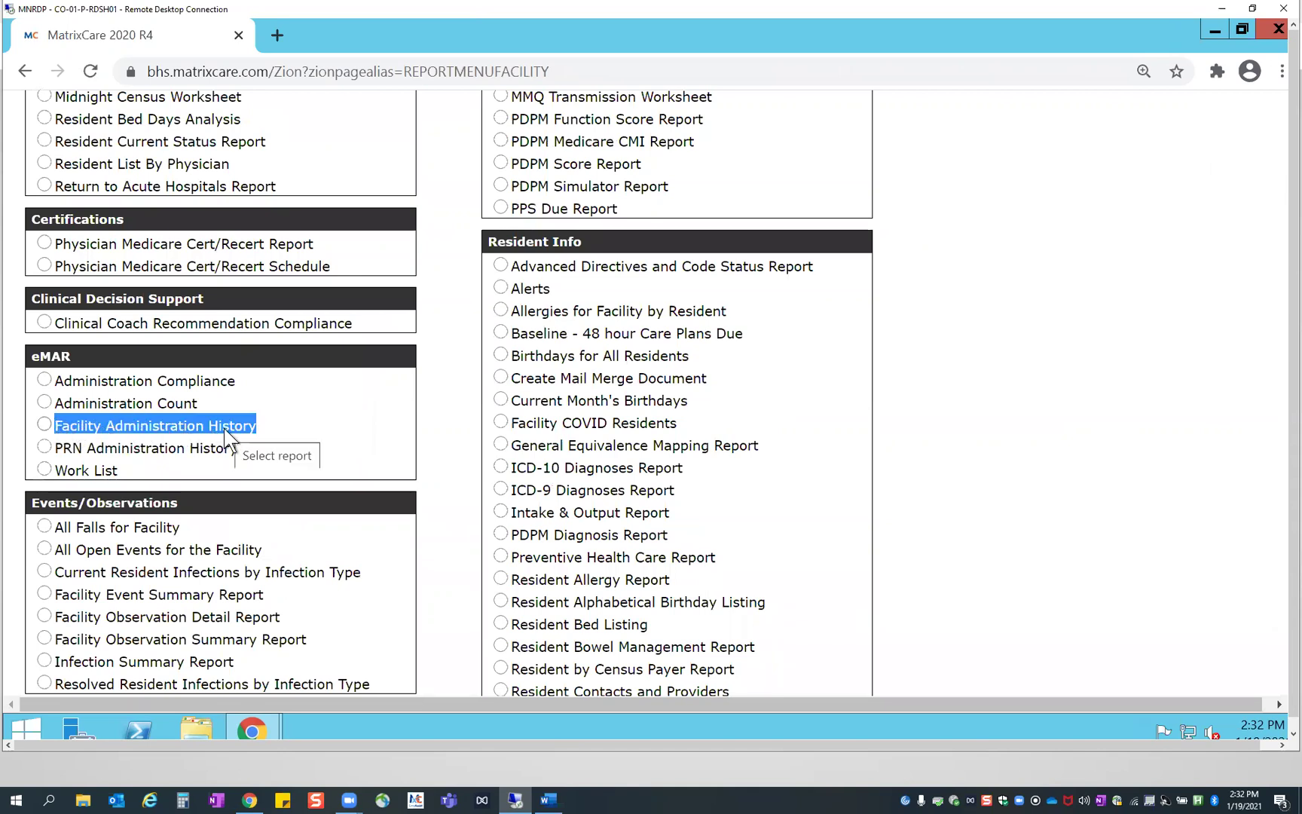
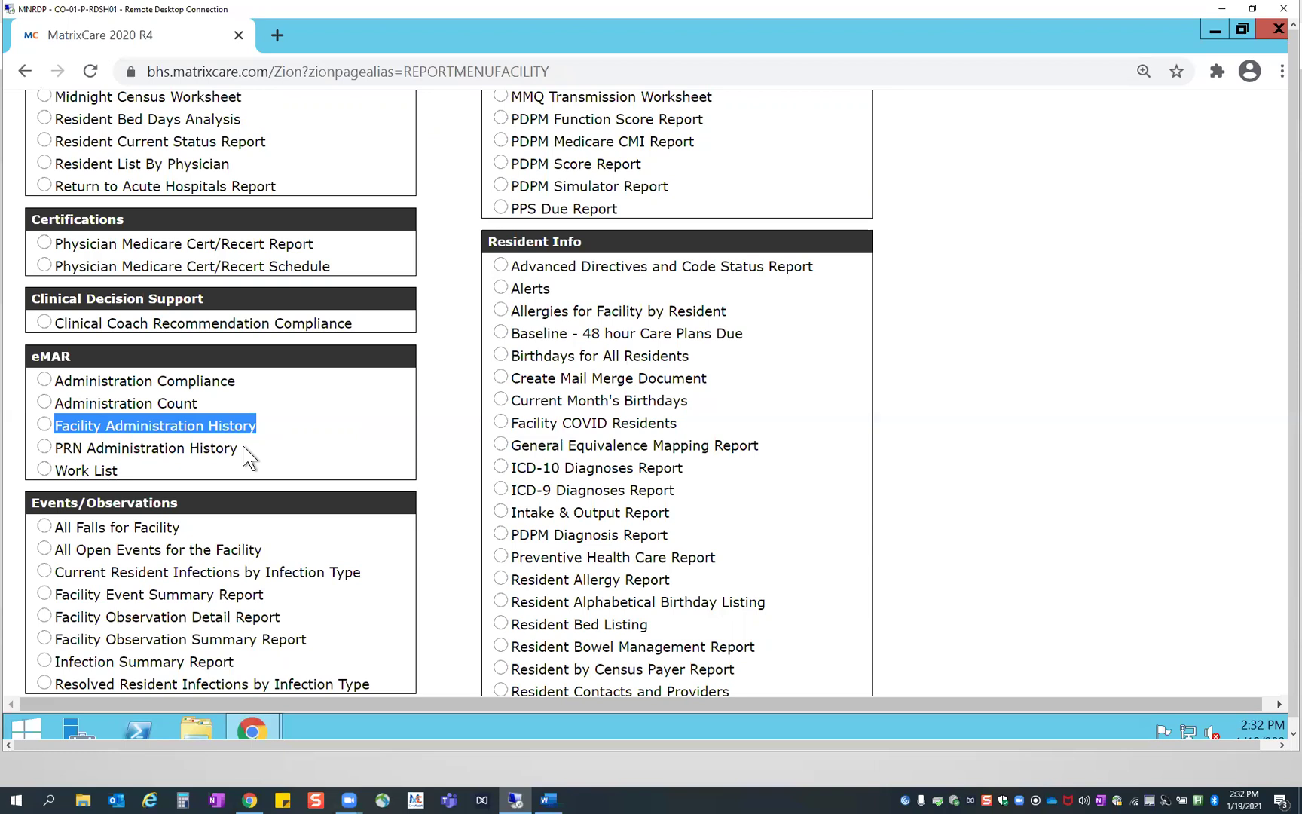
Select the PRN Administration History report in the eMAR group and open its parameters
left_click(198, 448)
scroll(1078, 441, "down", 4)
scroll(1078, 449, "down", 11)
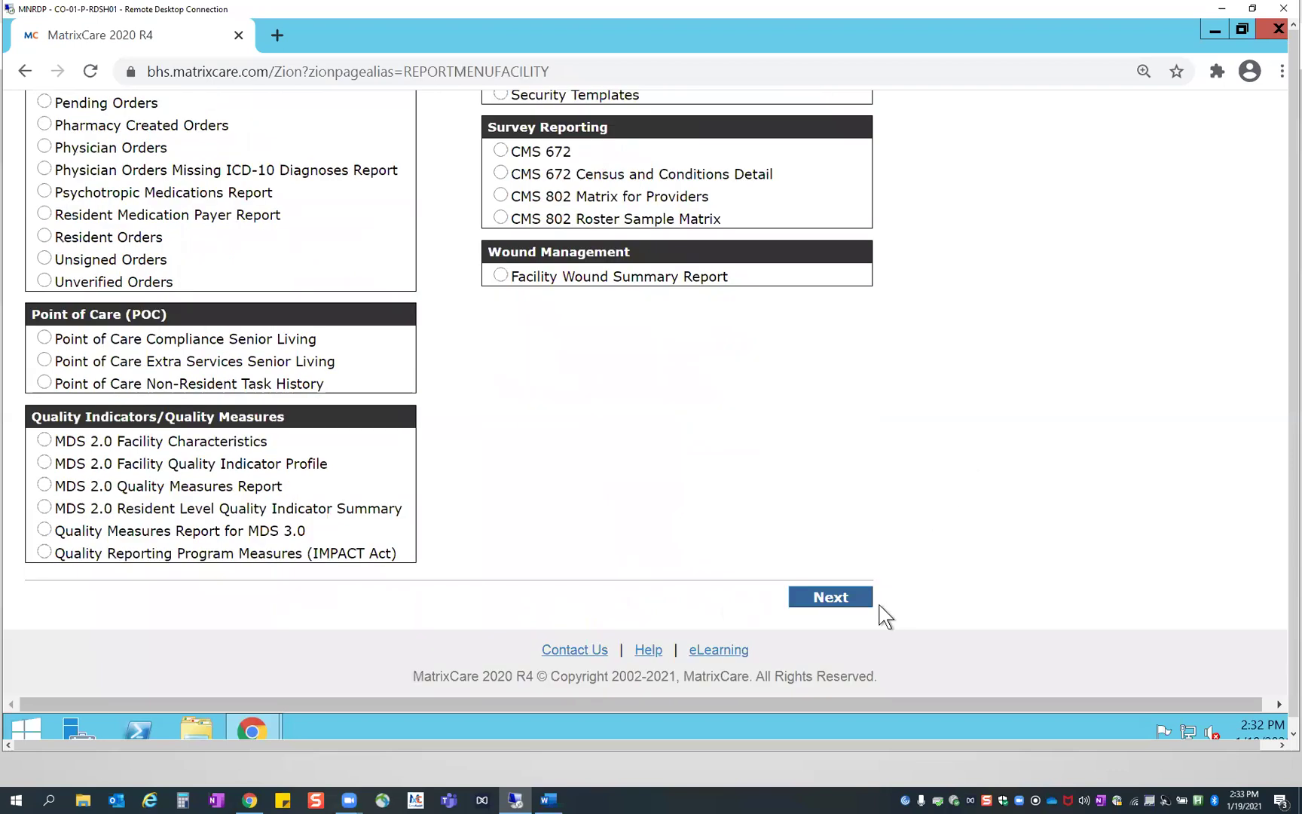
left_click(825, 600)
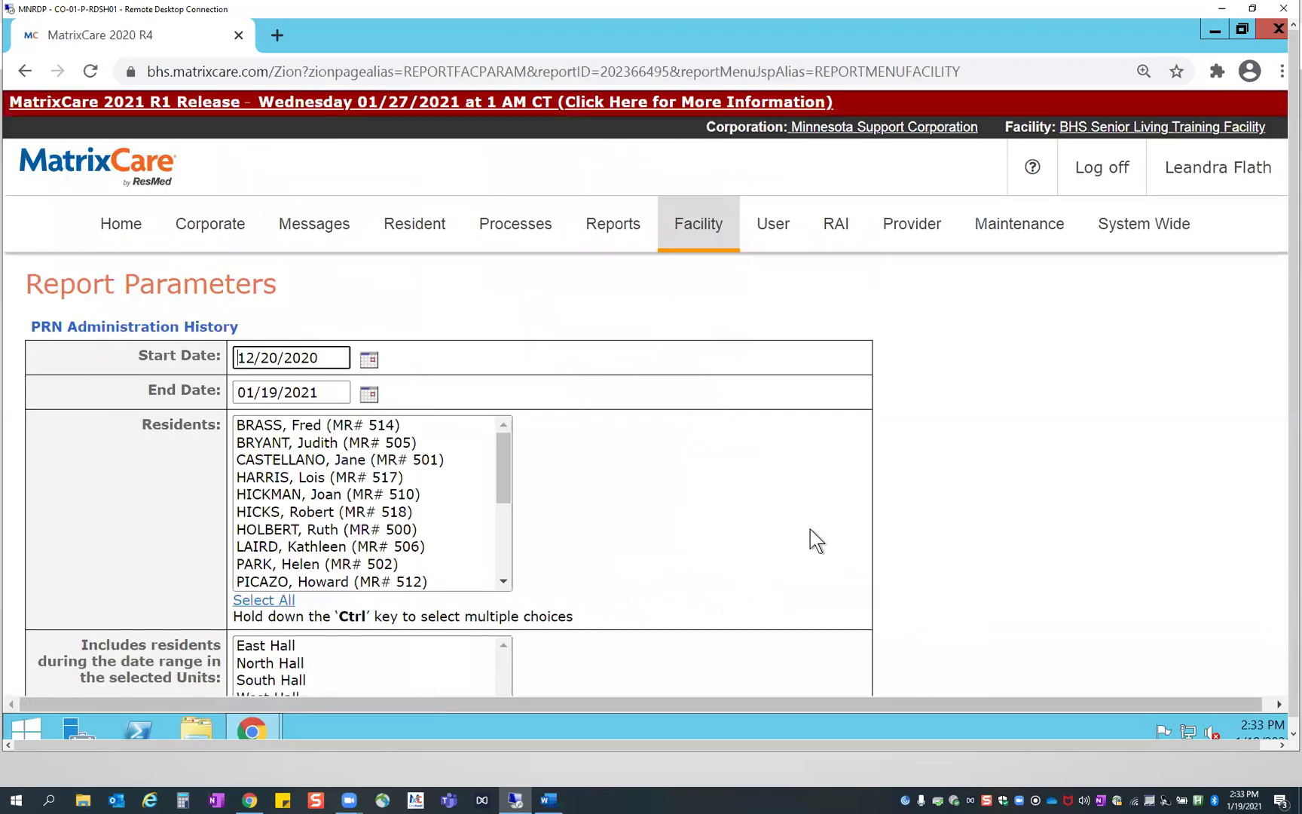
Look through the PRN reasons and results filters and set the PRN Status to Not Used
scroll(810, 531, "down", 1)
scroll(810, 531, "down", 2)
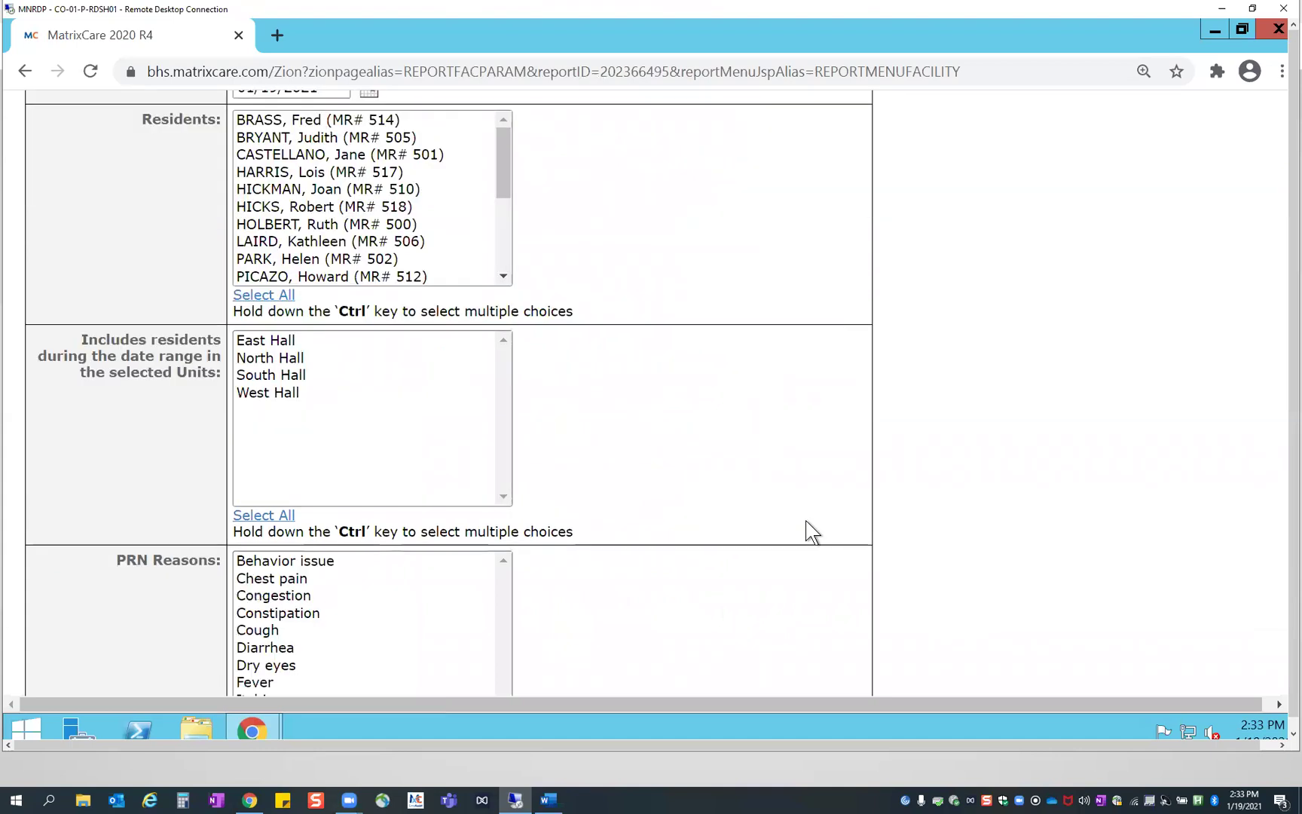
scroll(810, 532, "down", 2)
scroll(812, 533, "down", 1)
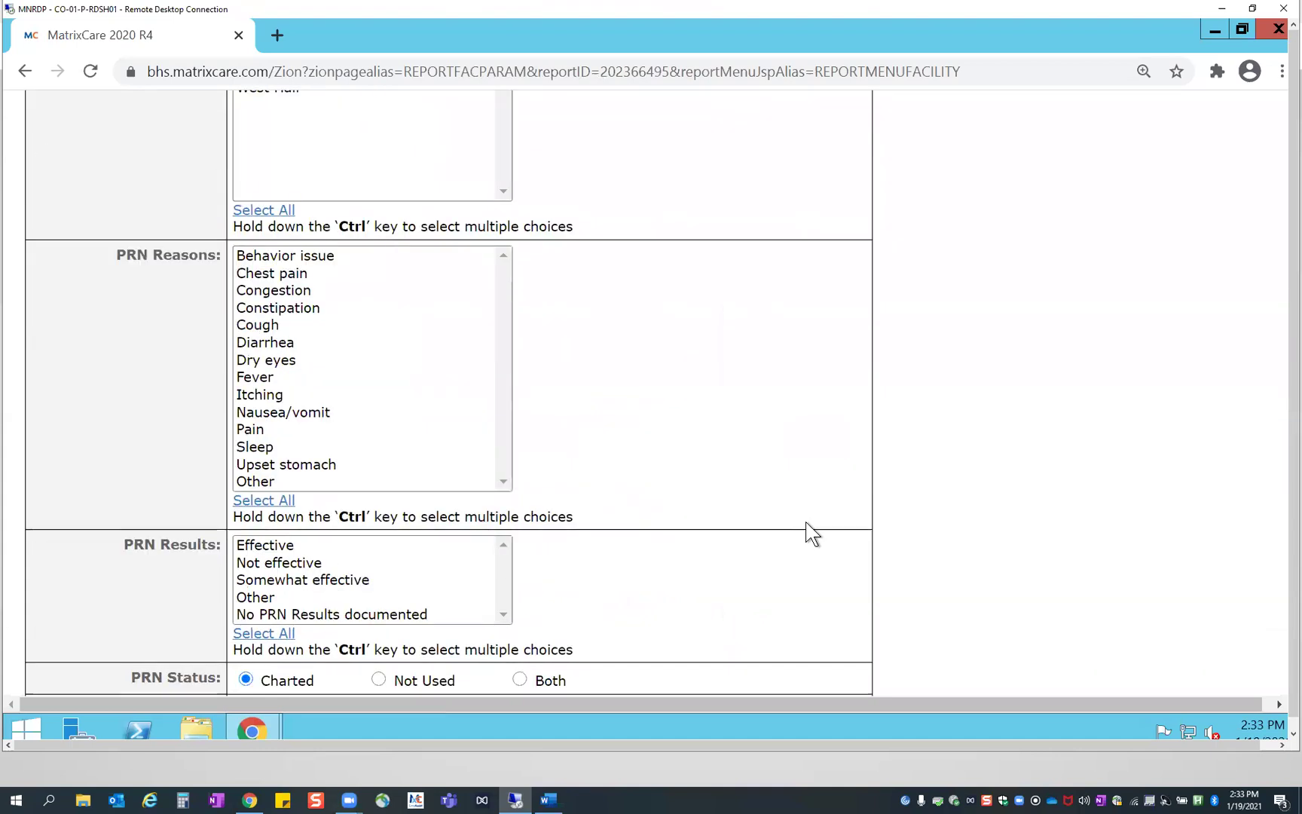
scroll(808, 524, "down", 1)
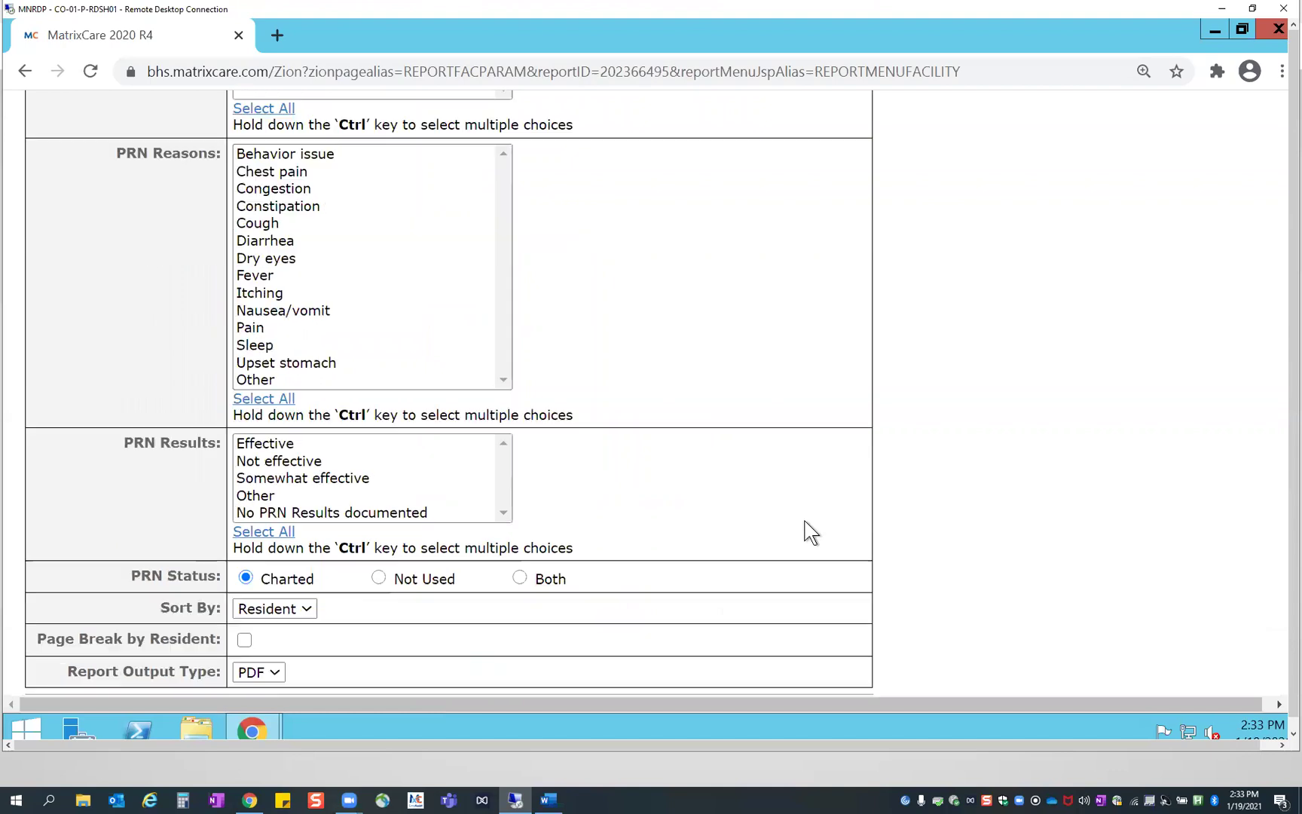
left_click(377, 578)
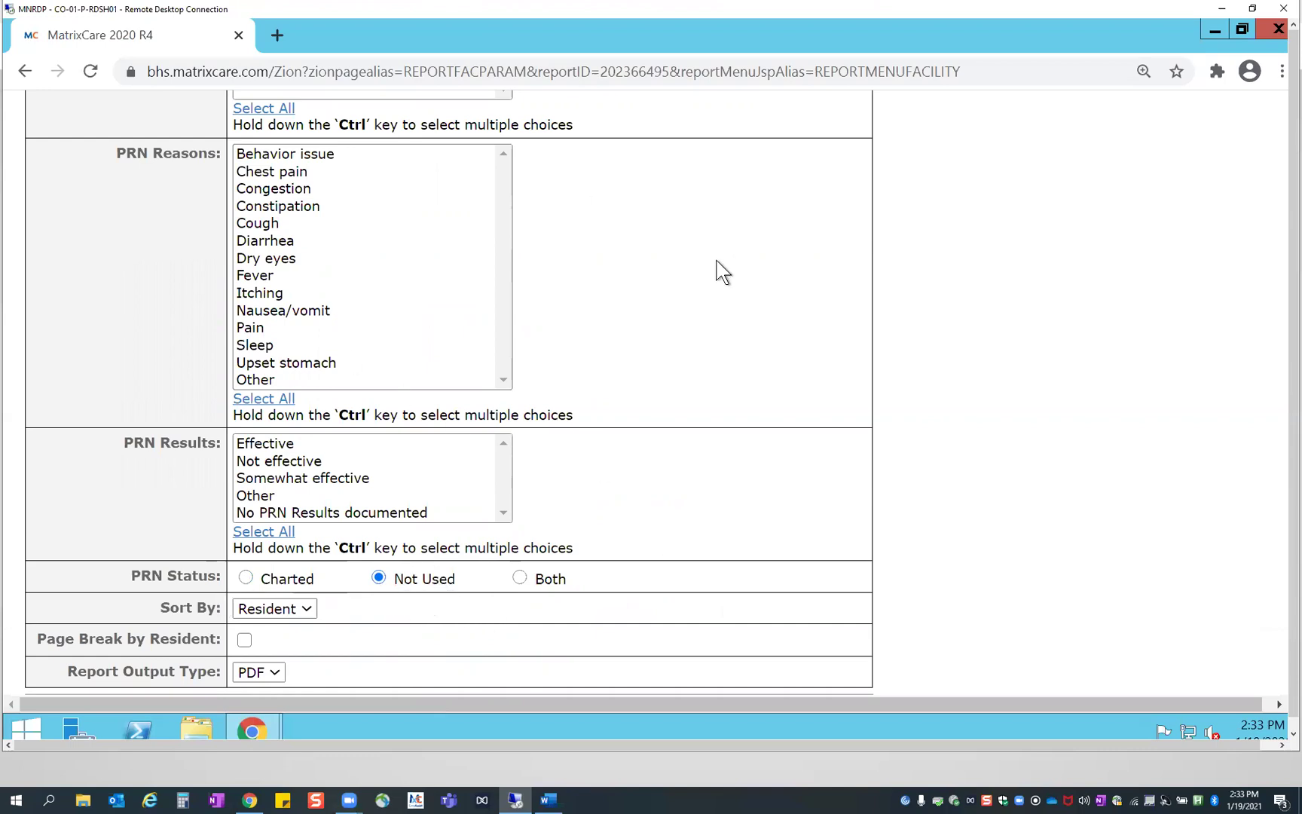
Check the sort and output type choices, enable Page Break by Resident, and run the PRN Administration History report
scroll(718, 271, "up", 4)
scroll(718, 286, "up", 3)
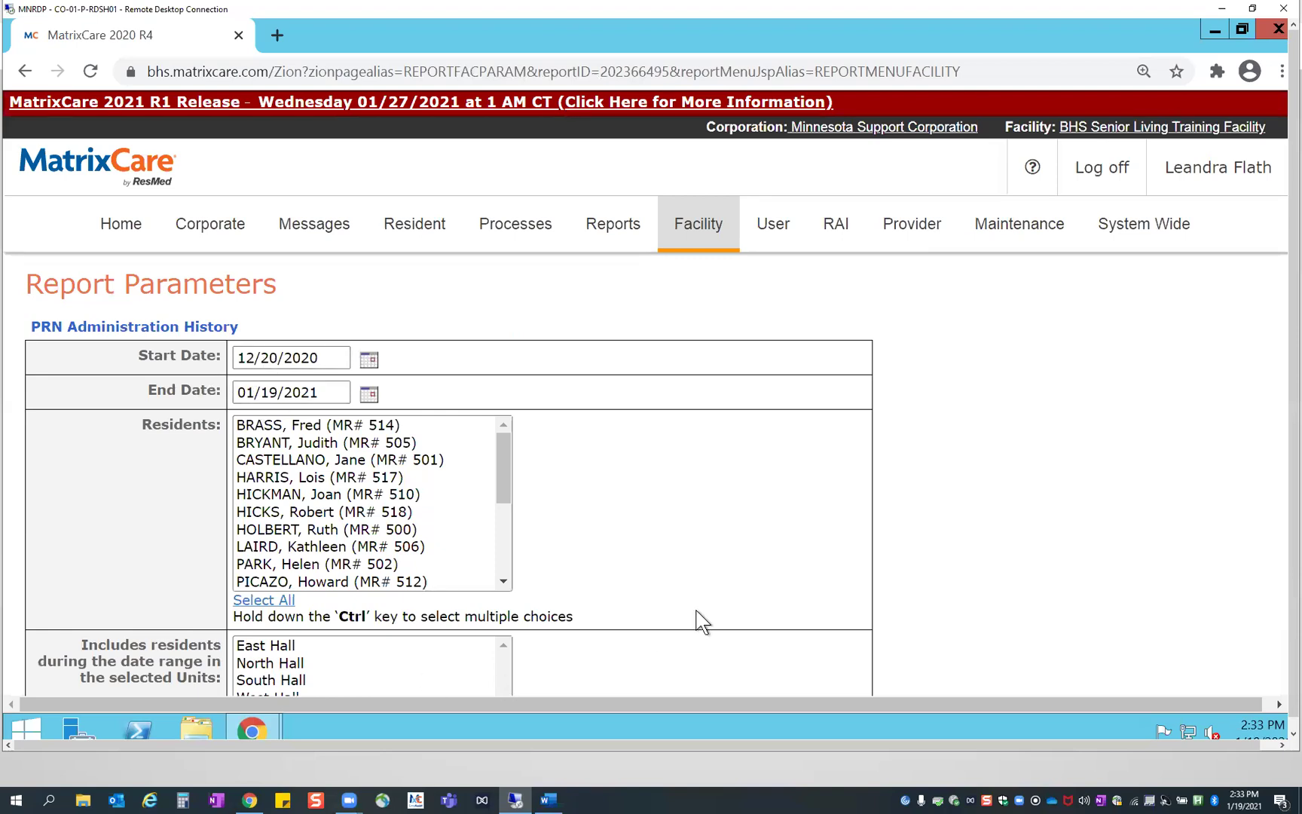
scroll(701, 622, "down", 5)
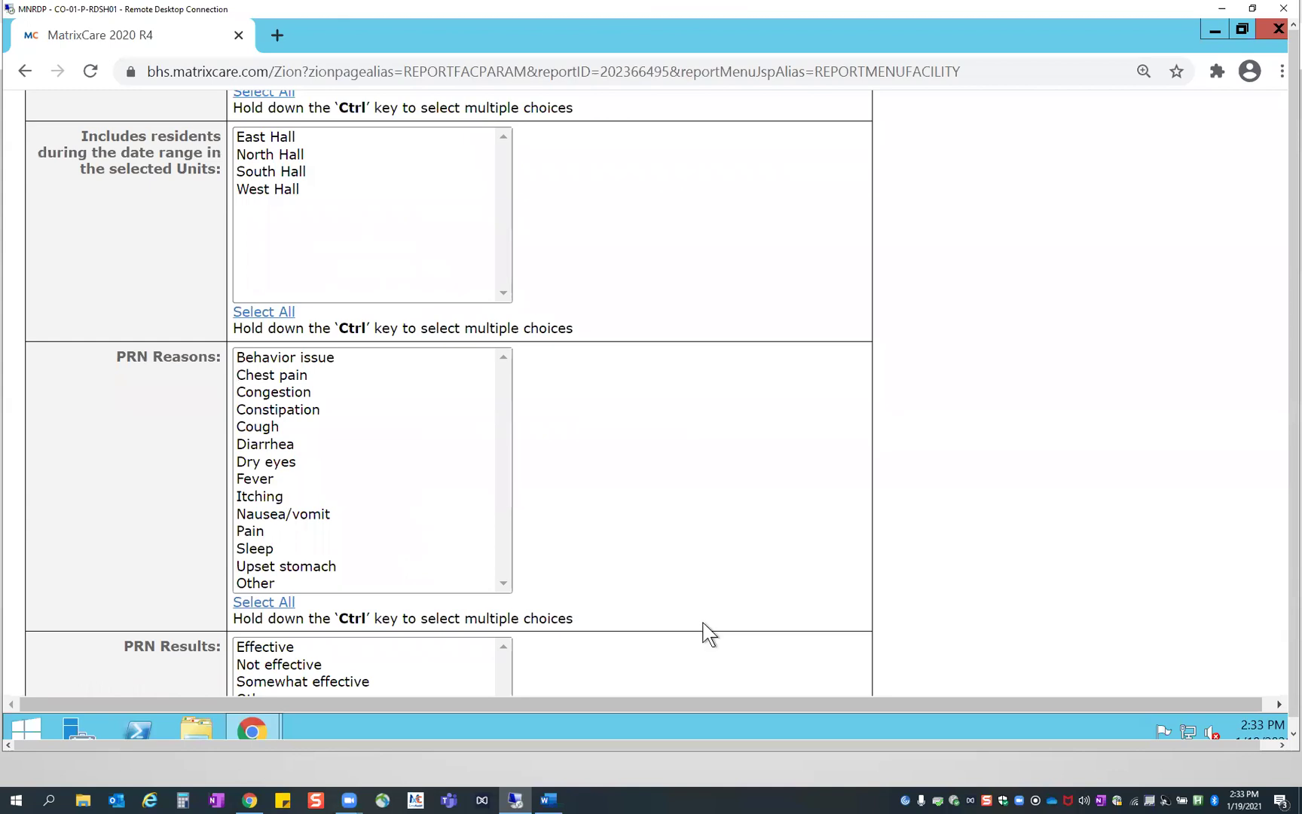
scroll(704, 633, "down", 4)
left_click(291, 497)
left_click(276, 511)
left_click(260, 557)
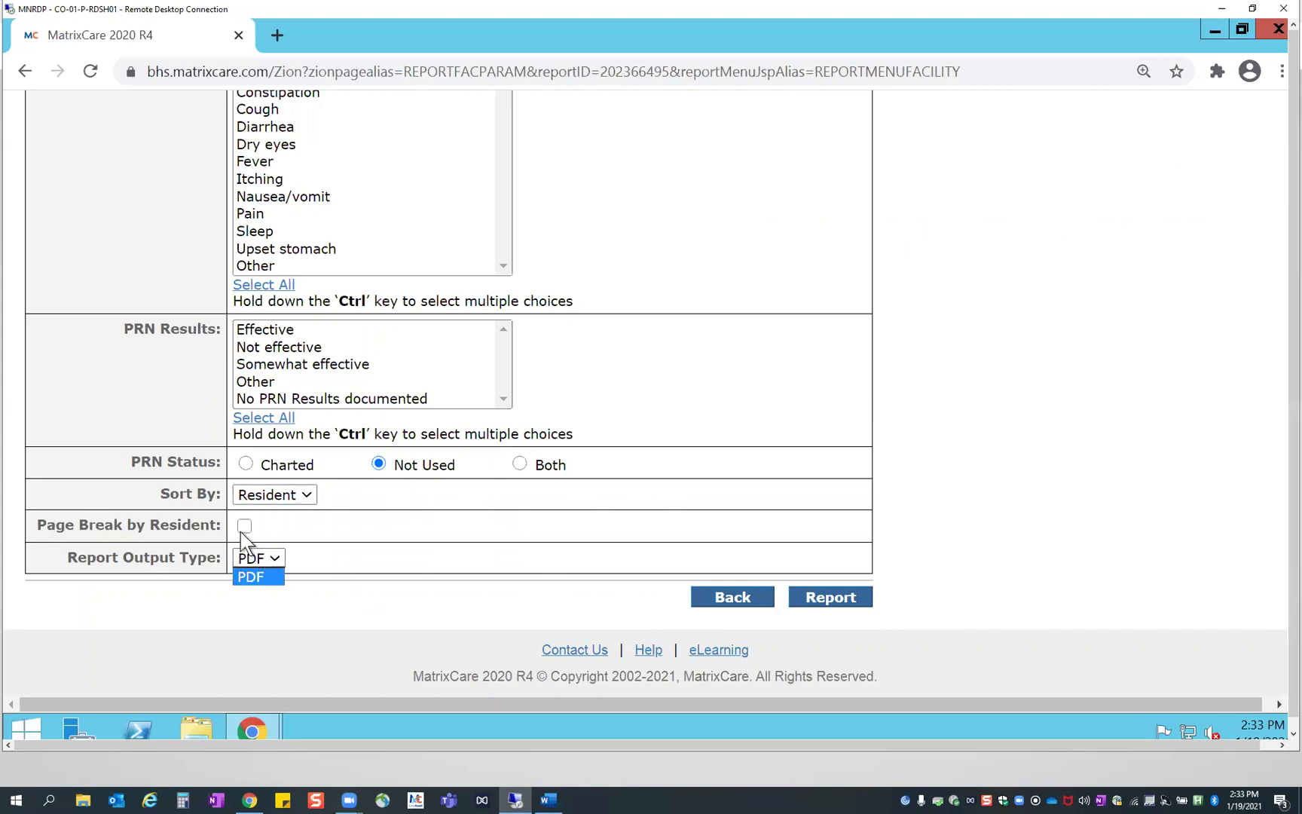
left_click(407, 546)
left_click(244, 526)
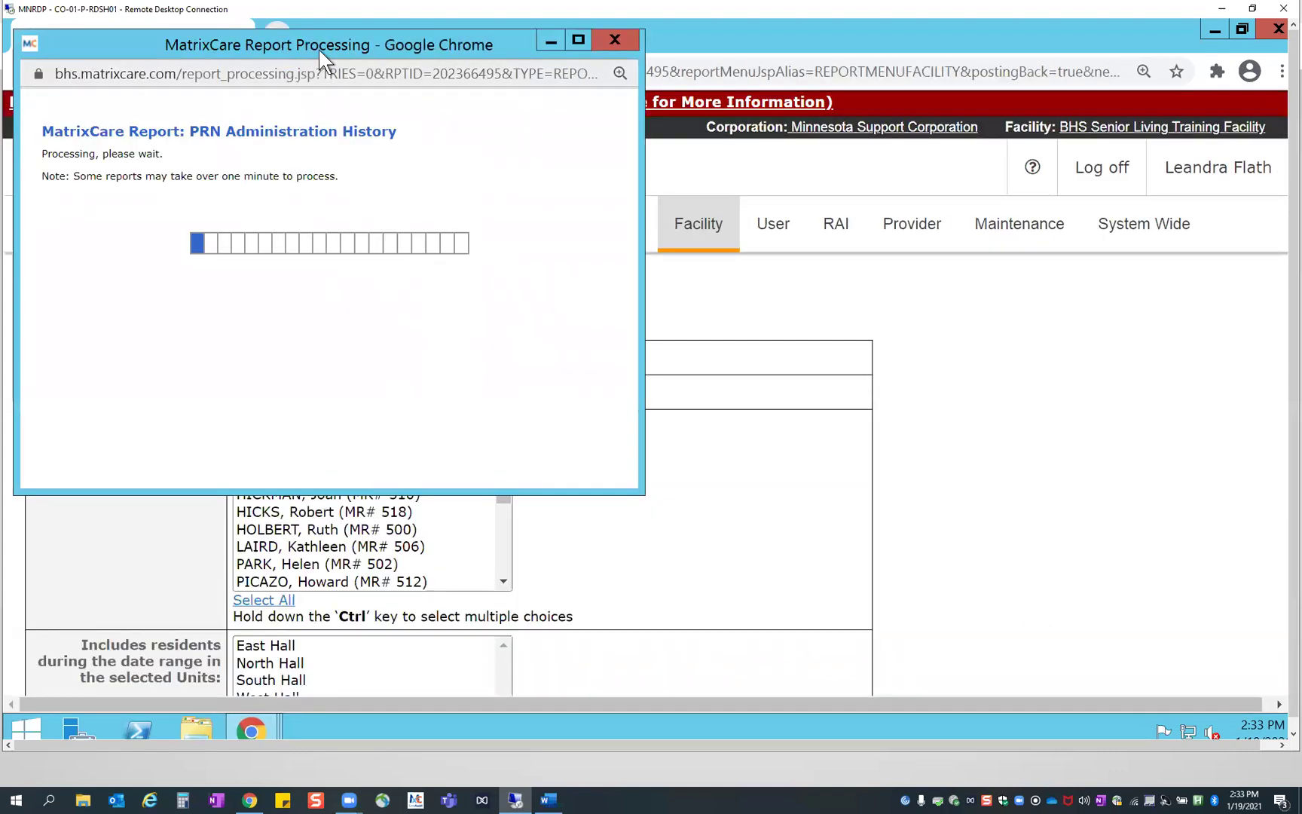
Maximize the PRN Administration History report window and enlarge its first page for reading
left_click_drag(319, 50, 624, 140)
left_click(879, 134)
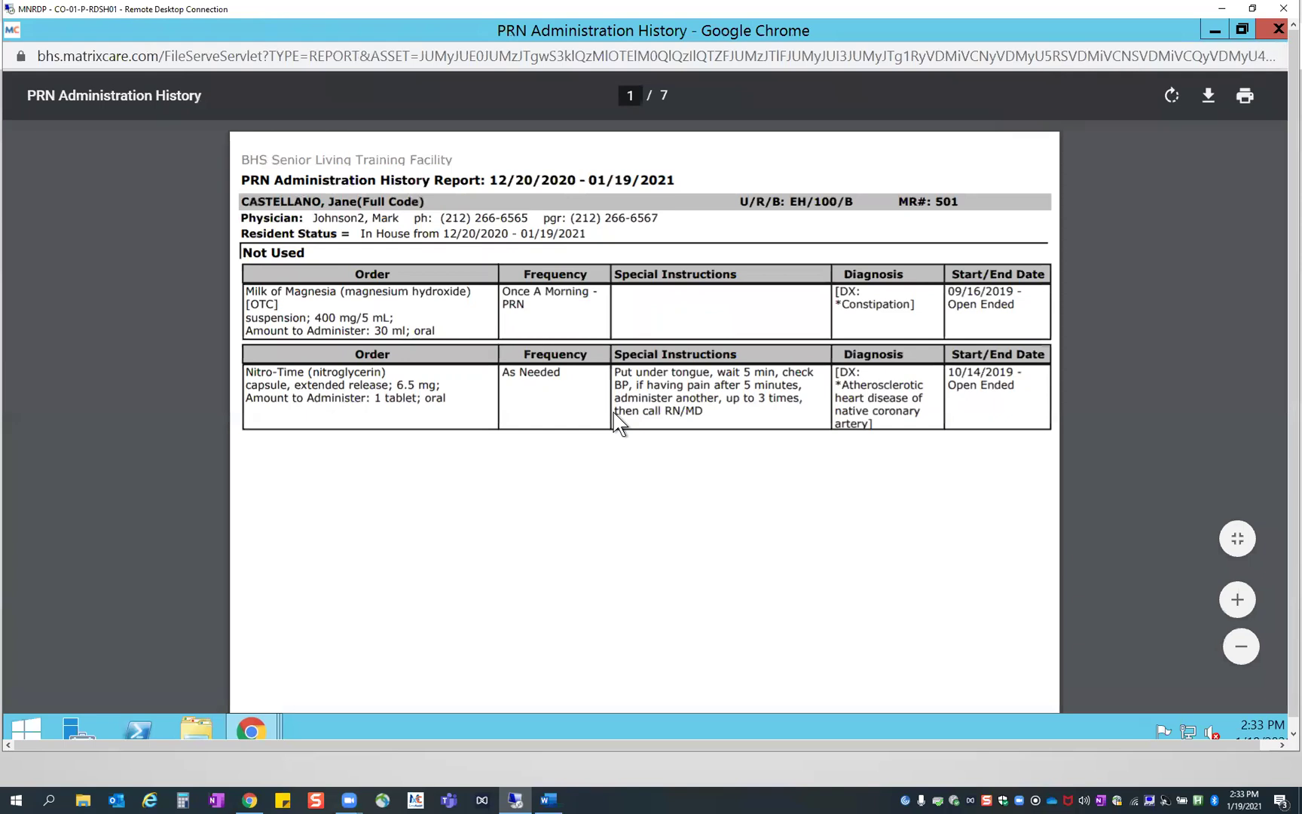
key("ctrl+plus")
key("ctrl+plus")
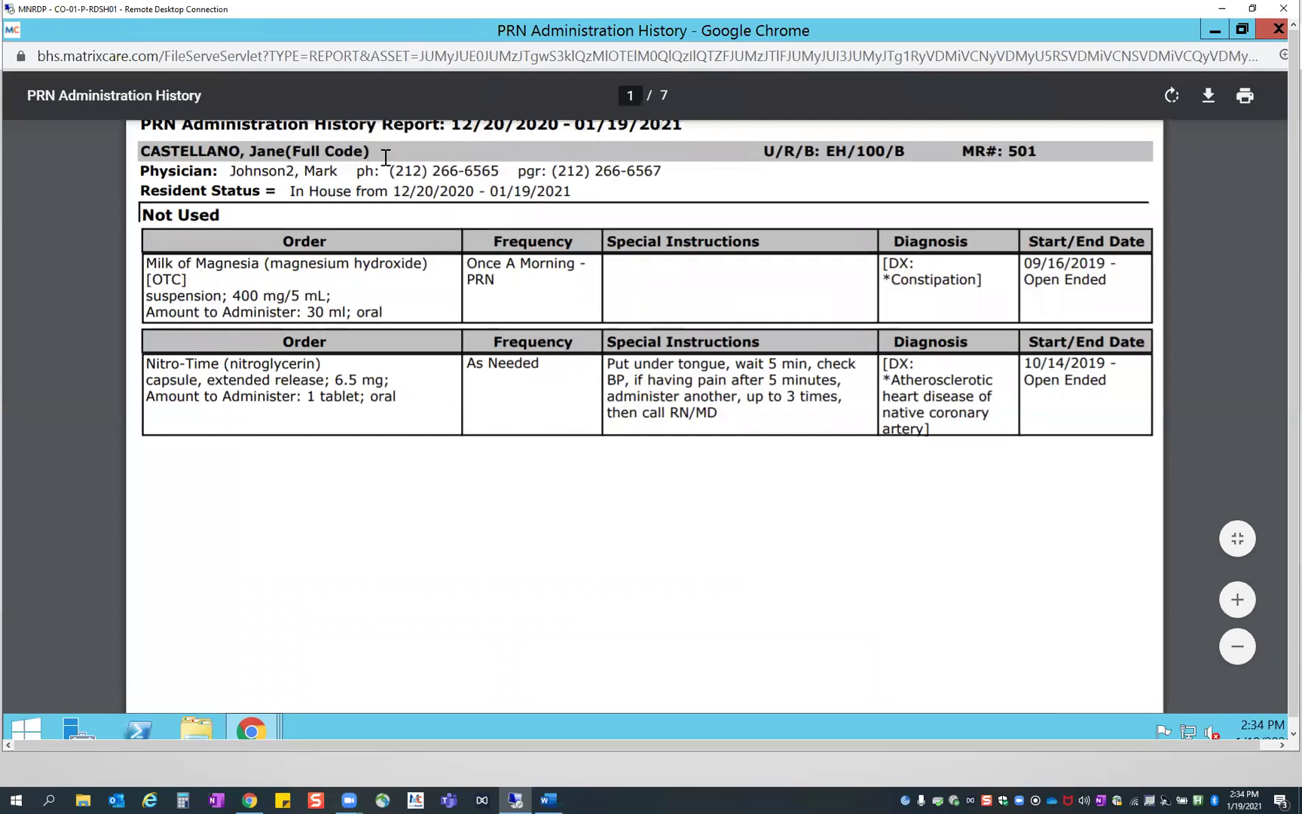
Read through the unused PRN orders of each resident down to the report's third page
scroll(397, 452, "down", 10)
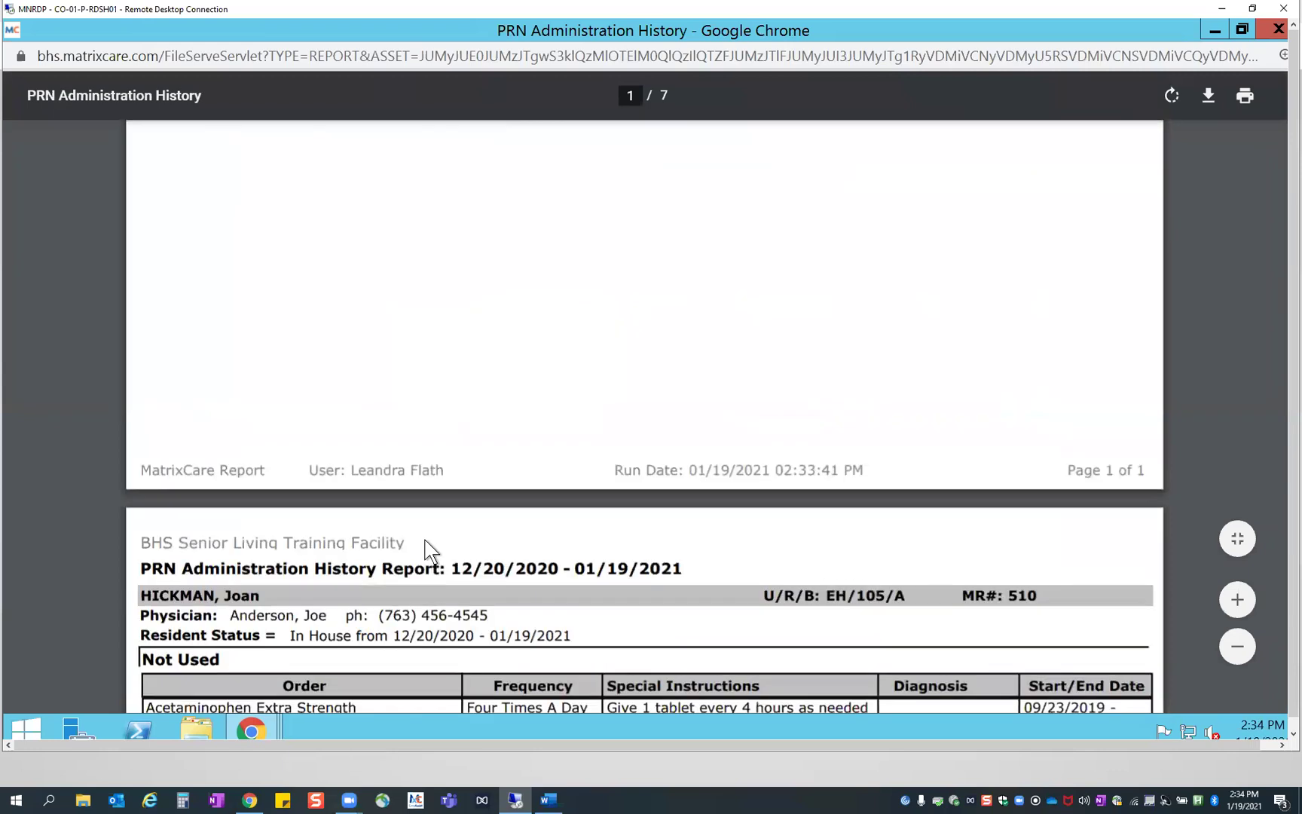
scroll(244, 579, "down", 4)
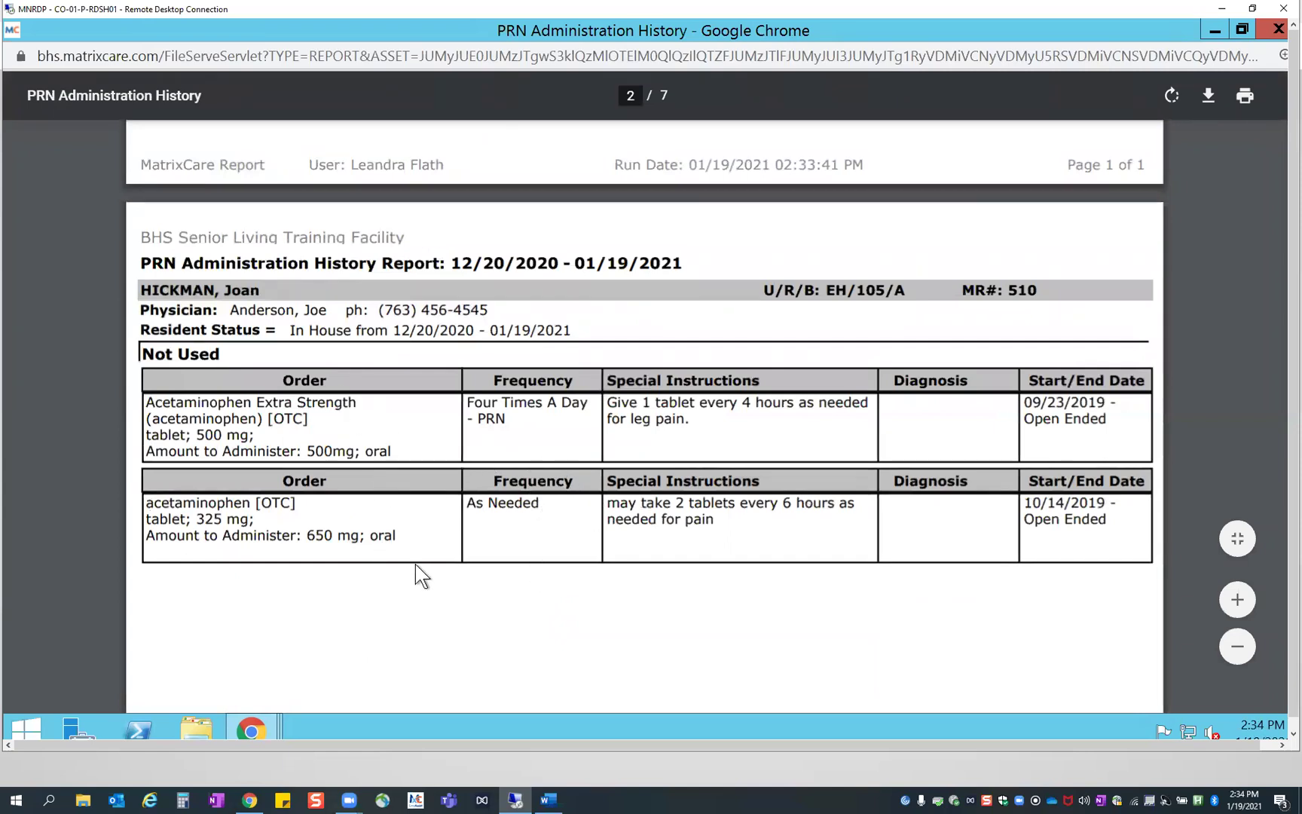
scroll(416, 573, "down", 15)
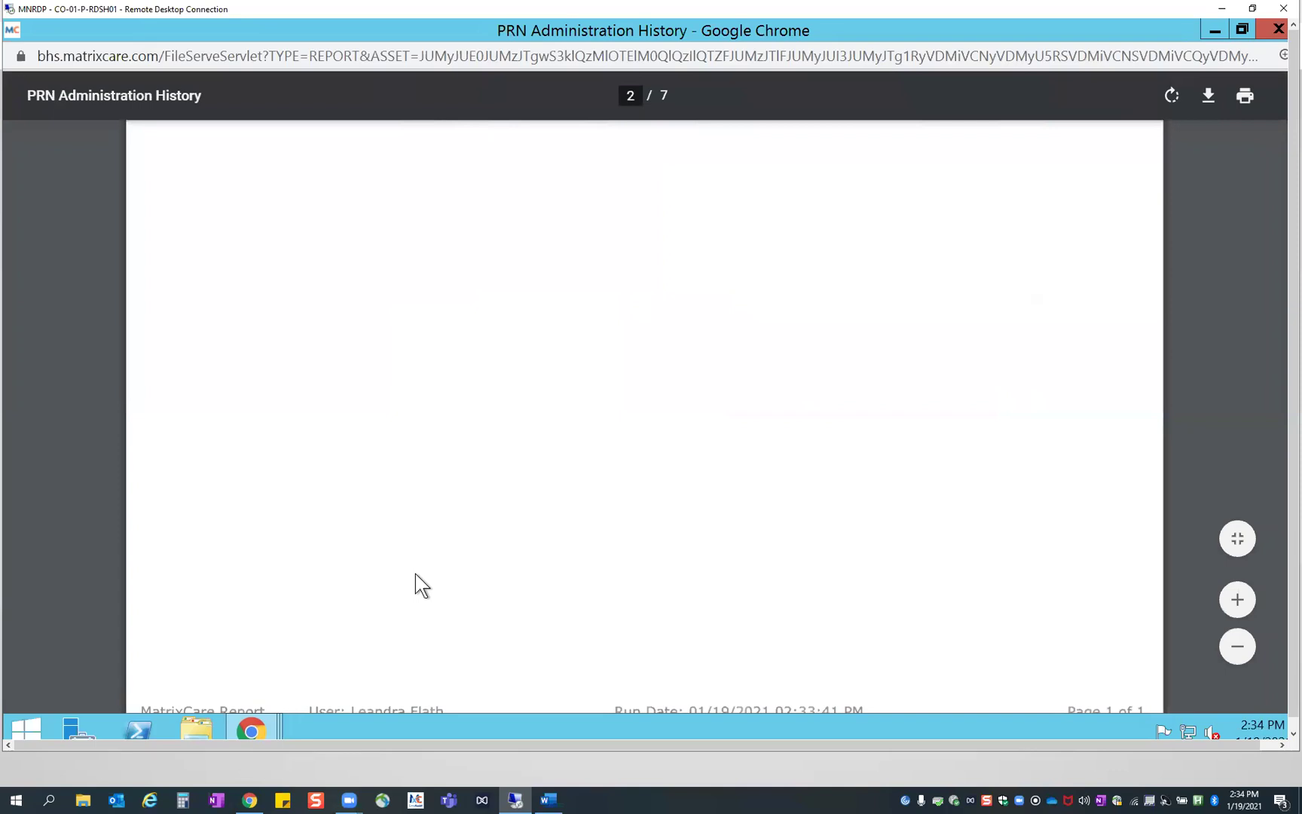
scroll(416, 578, "down", 5)
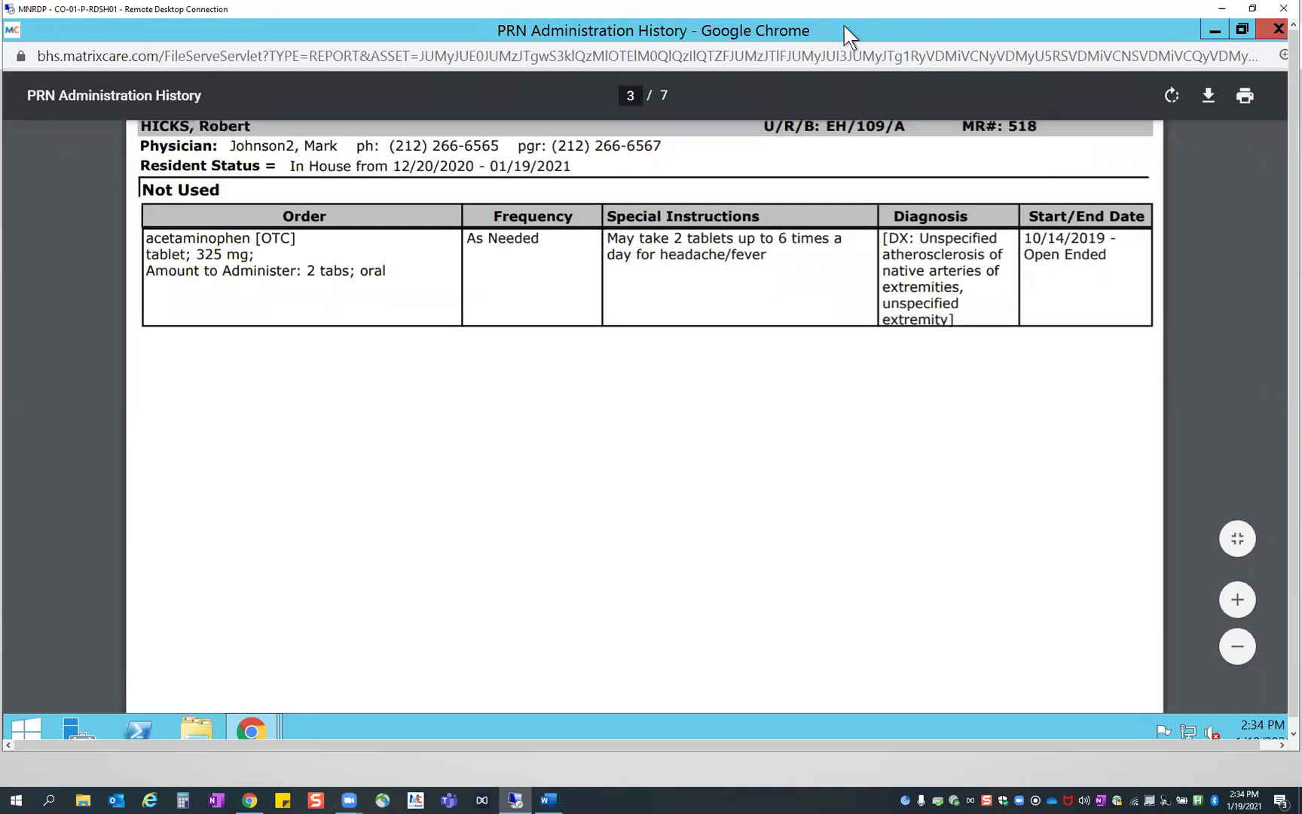
Expand the remote desktop session to full screen and close the PRN Administration History report
left_click_drag(844, 9, 625, 187)
left_click(804, 186)
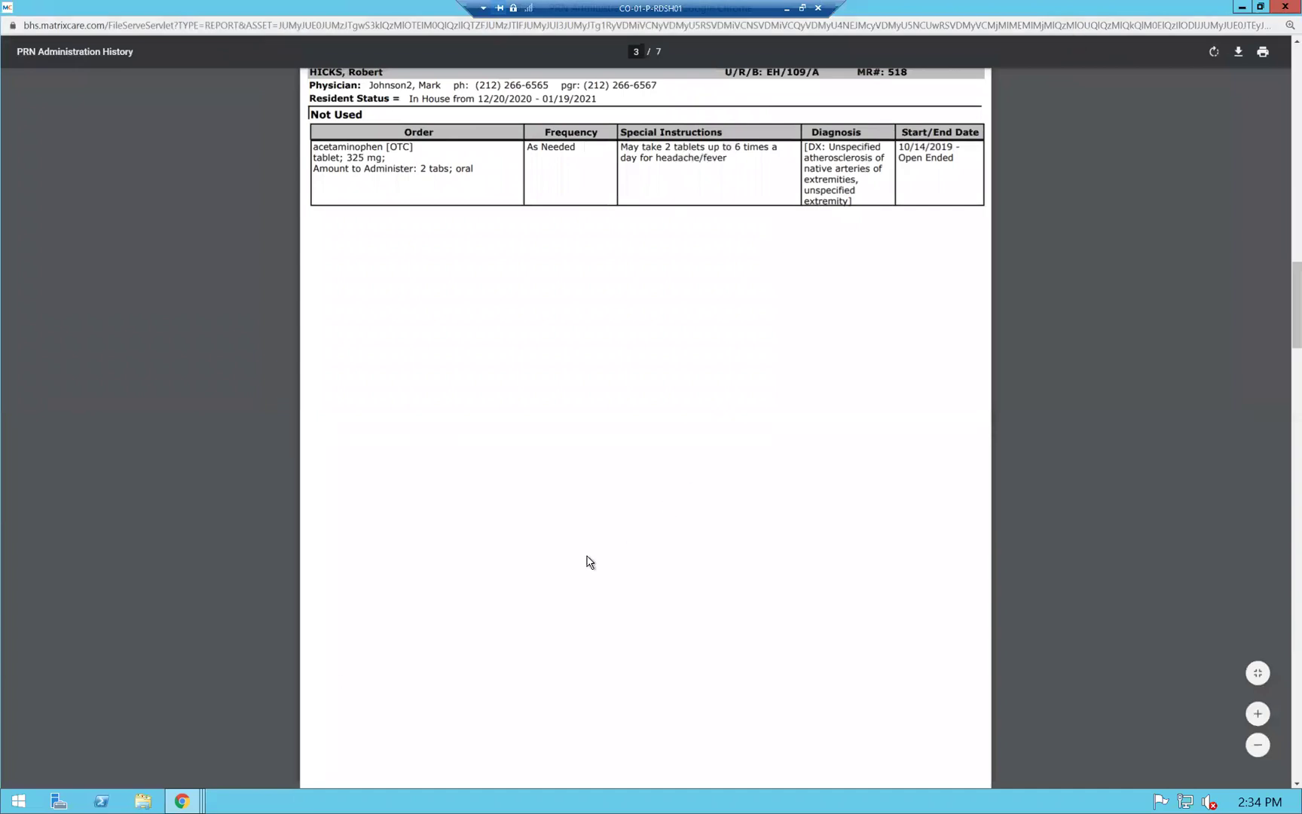
mouse_move(194, 801)
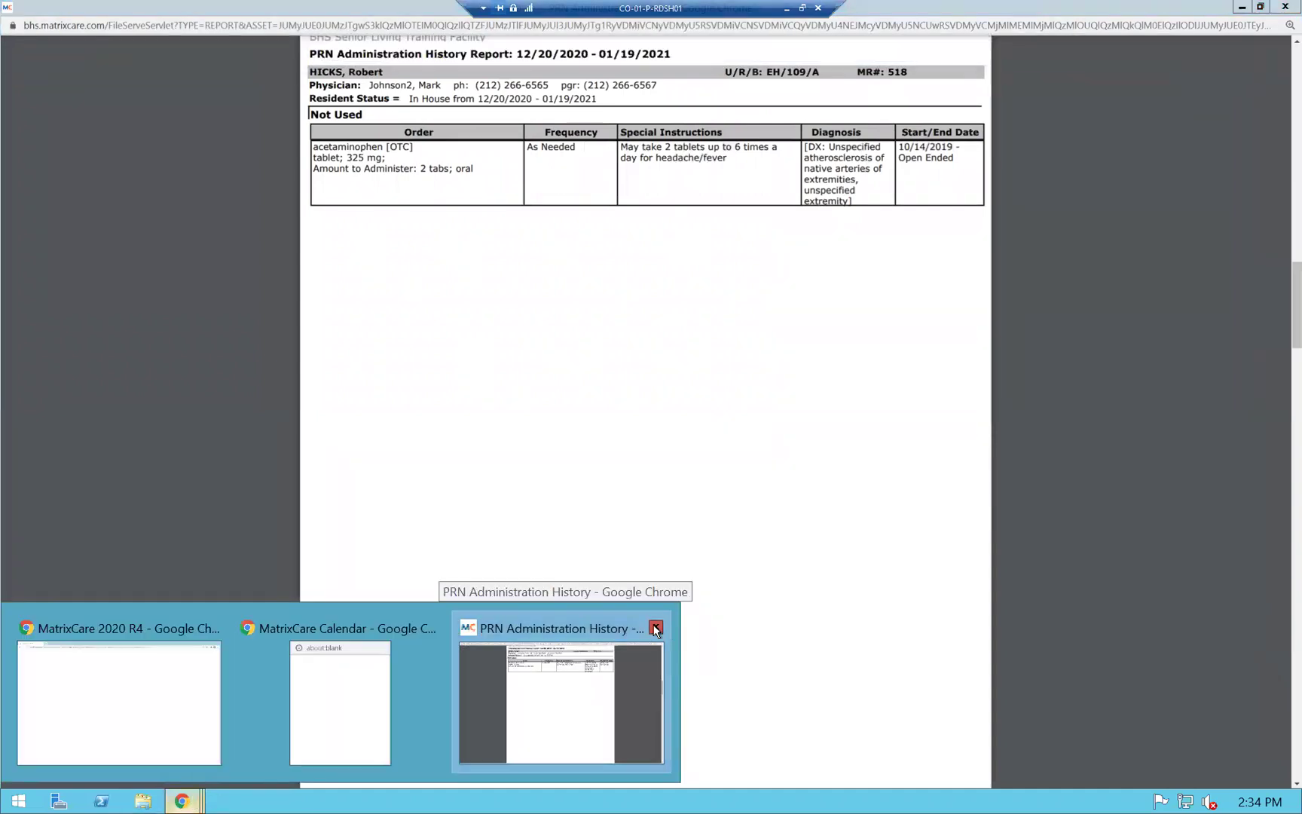
left_click(655, 629)
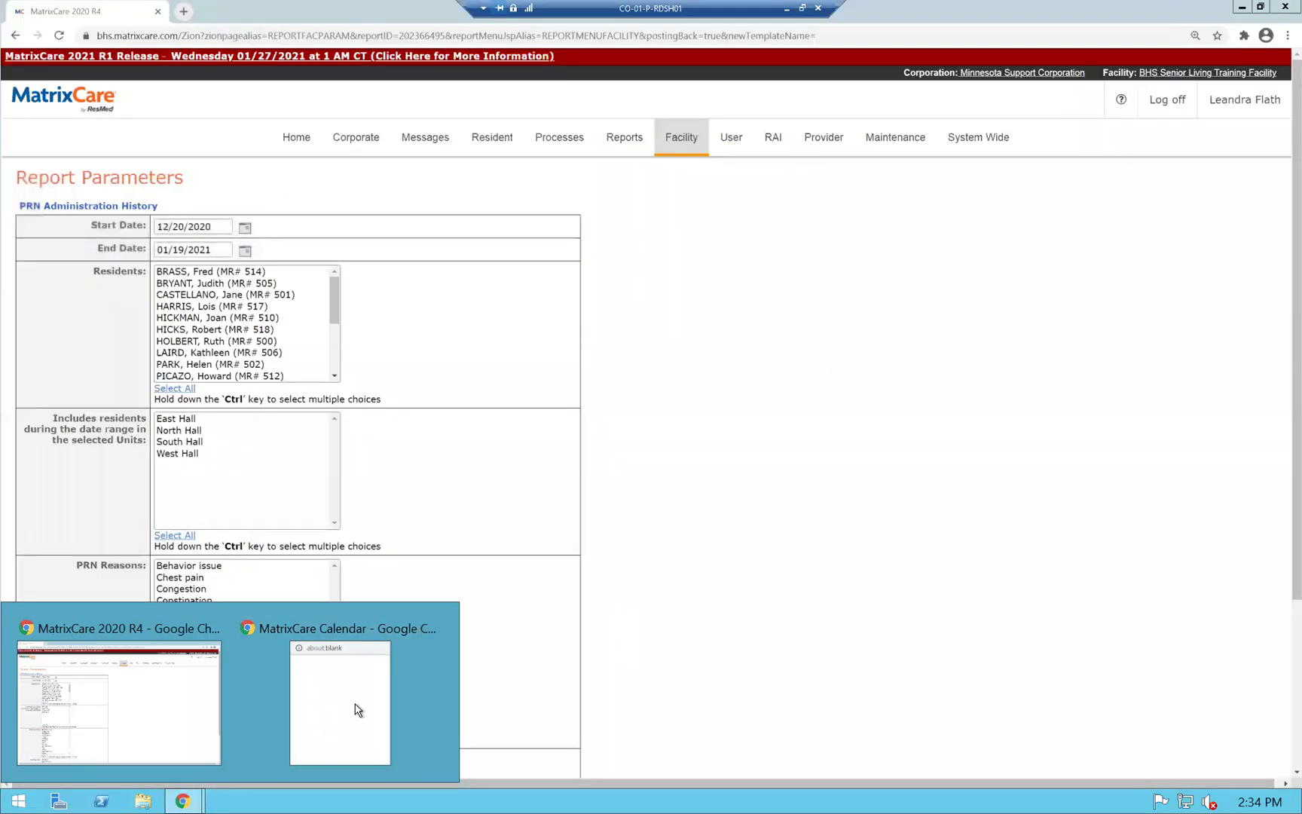
left_click(130, 716)
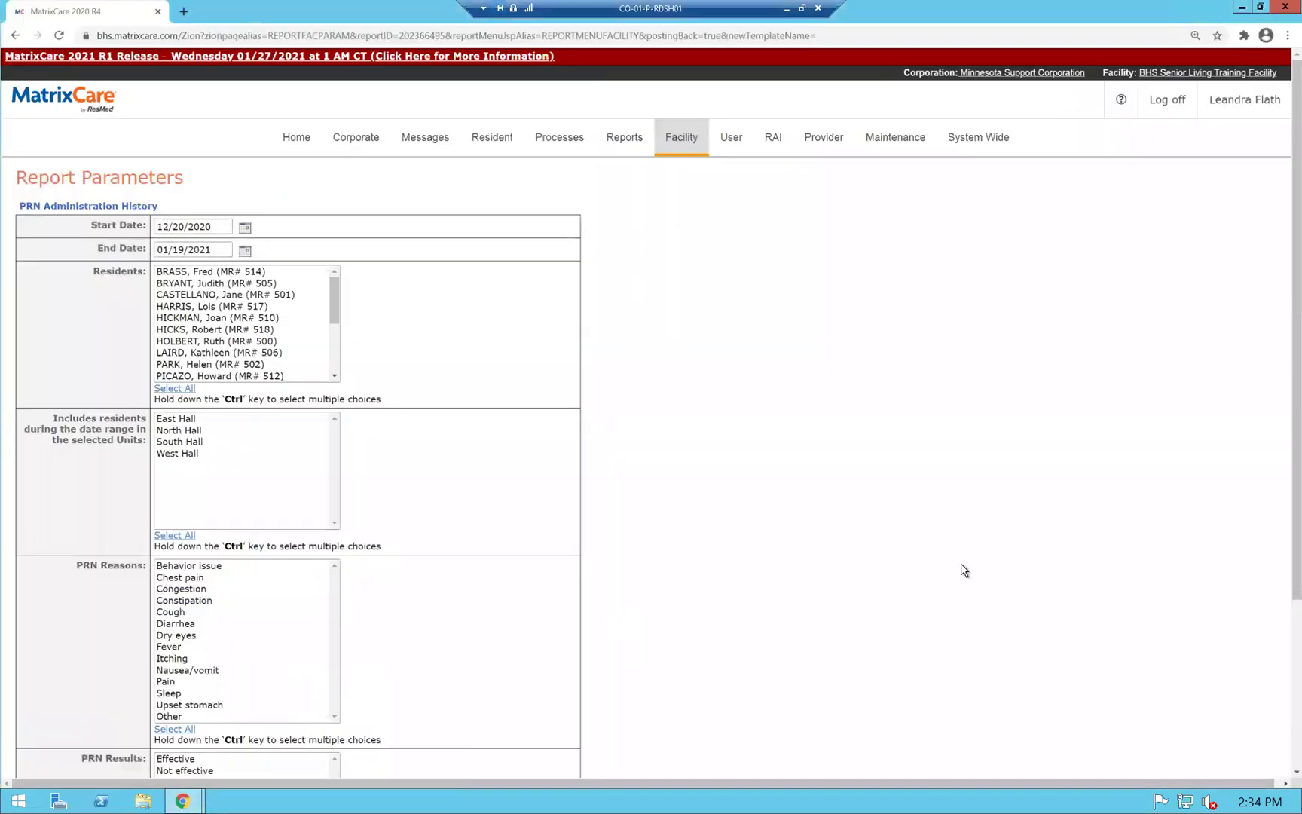
Return to the facility report list and open the parameters of the Physician Orders report in the Orders group
scroll(965, 571, "down", 3)
left_click(485, 712)
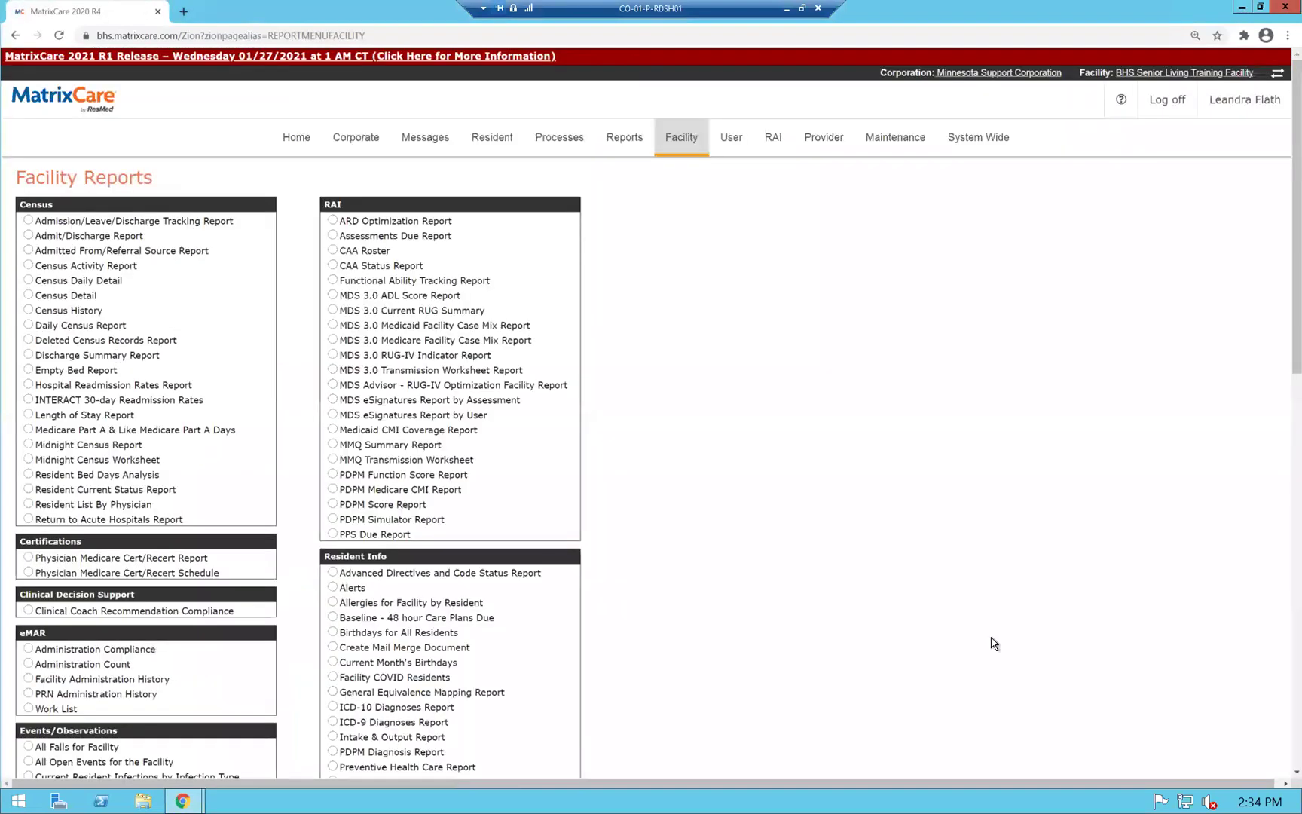
scroll(941, 641, "down", 5)
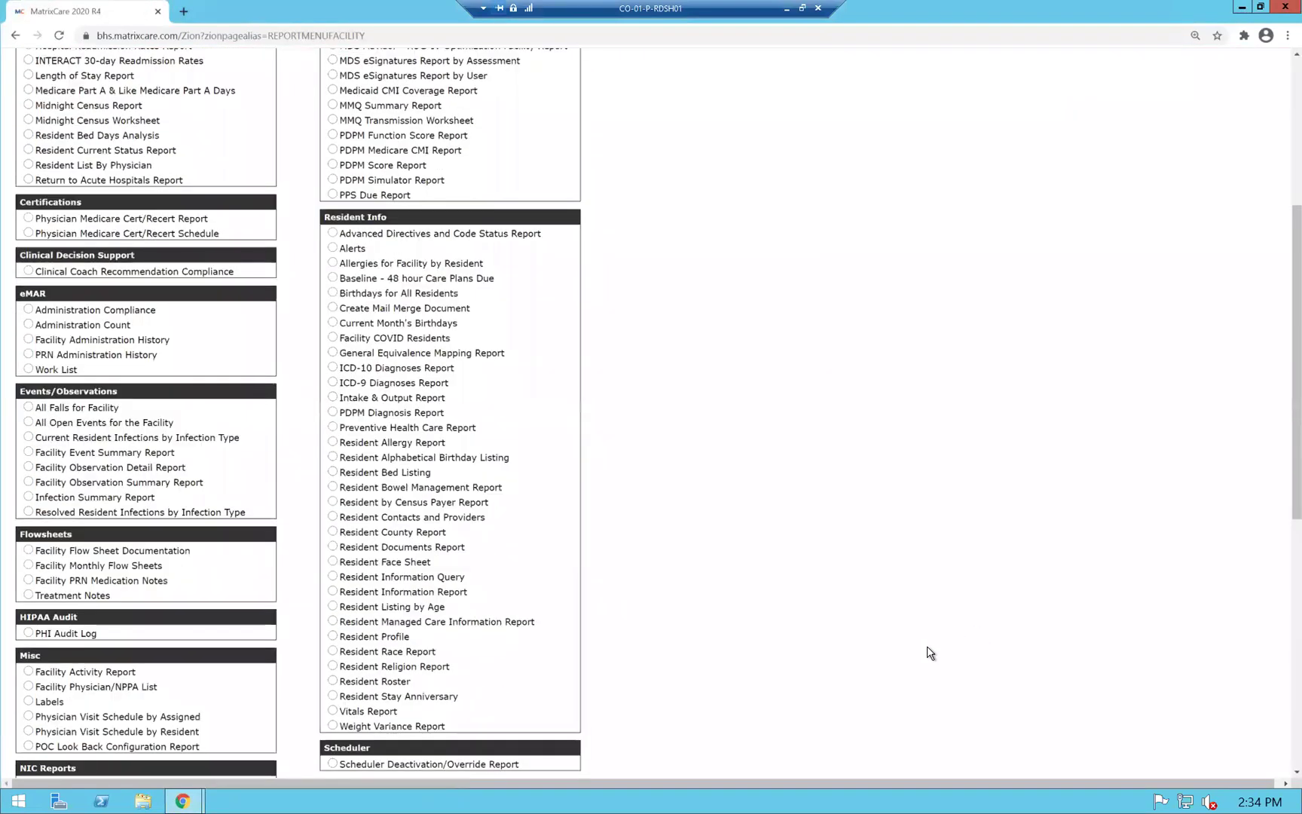
scroll(931, 653, "down", 1)
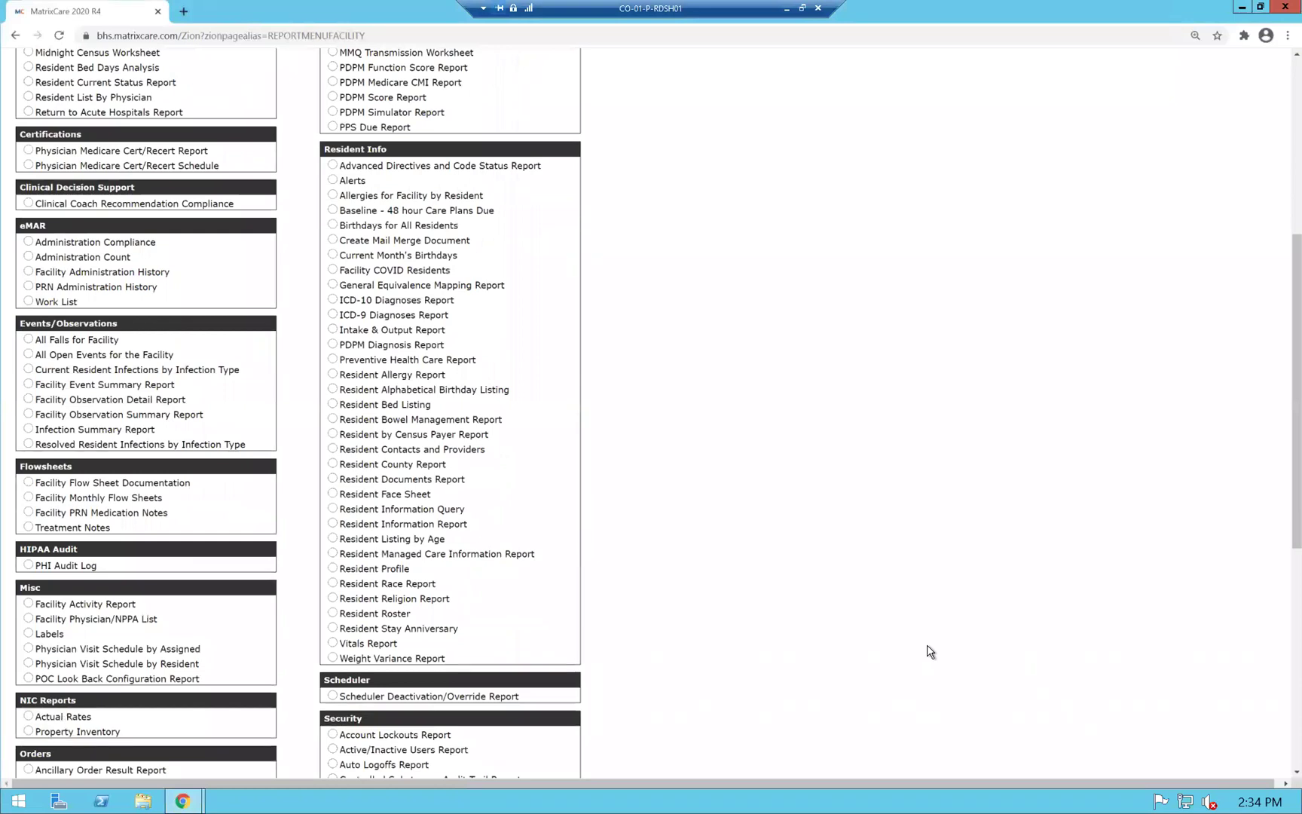
scroll(930, 648, "down", 1)
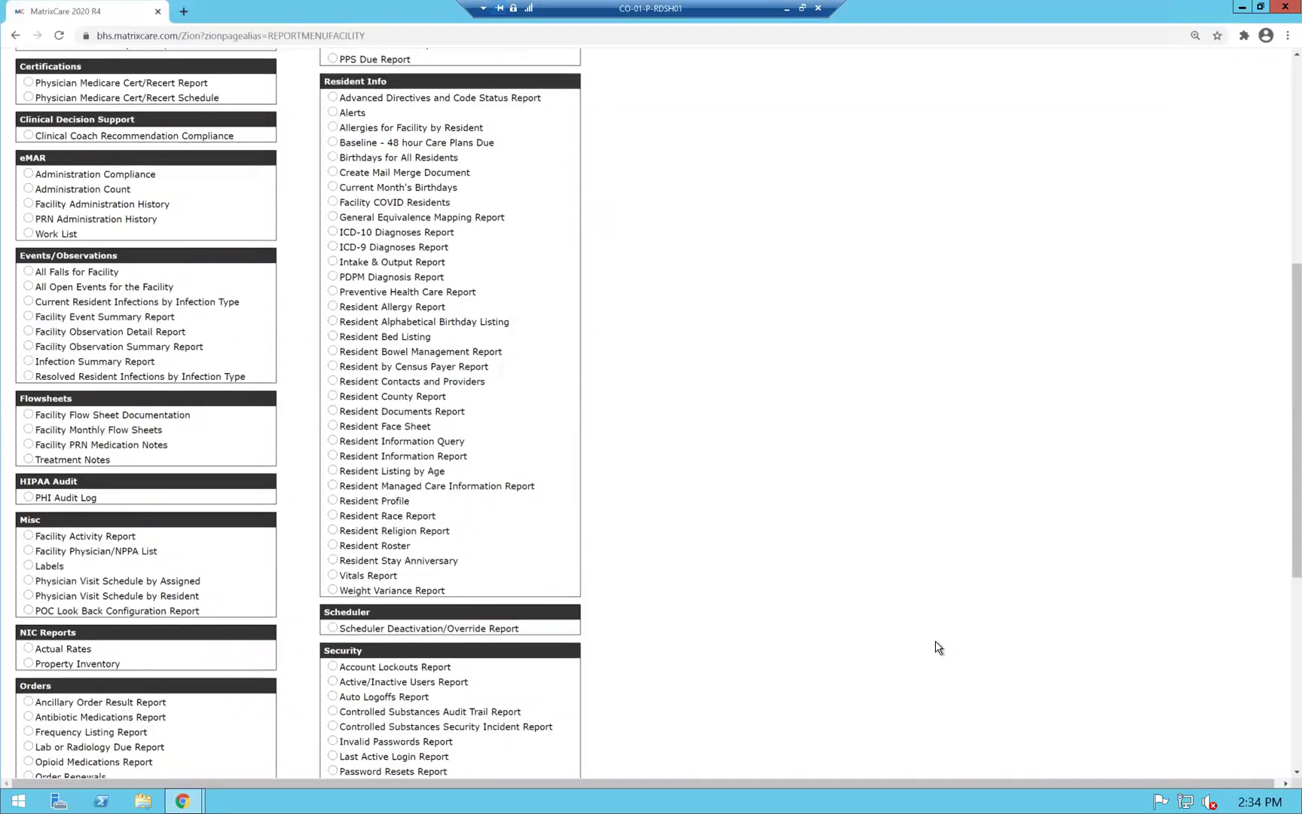
scroll(937, 647, "down", 4)
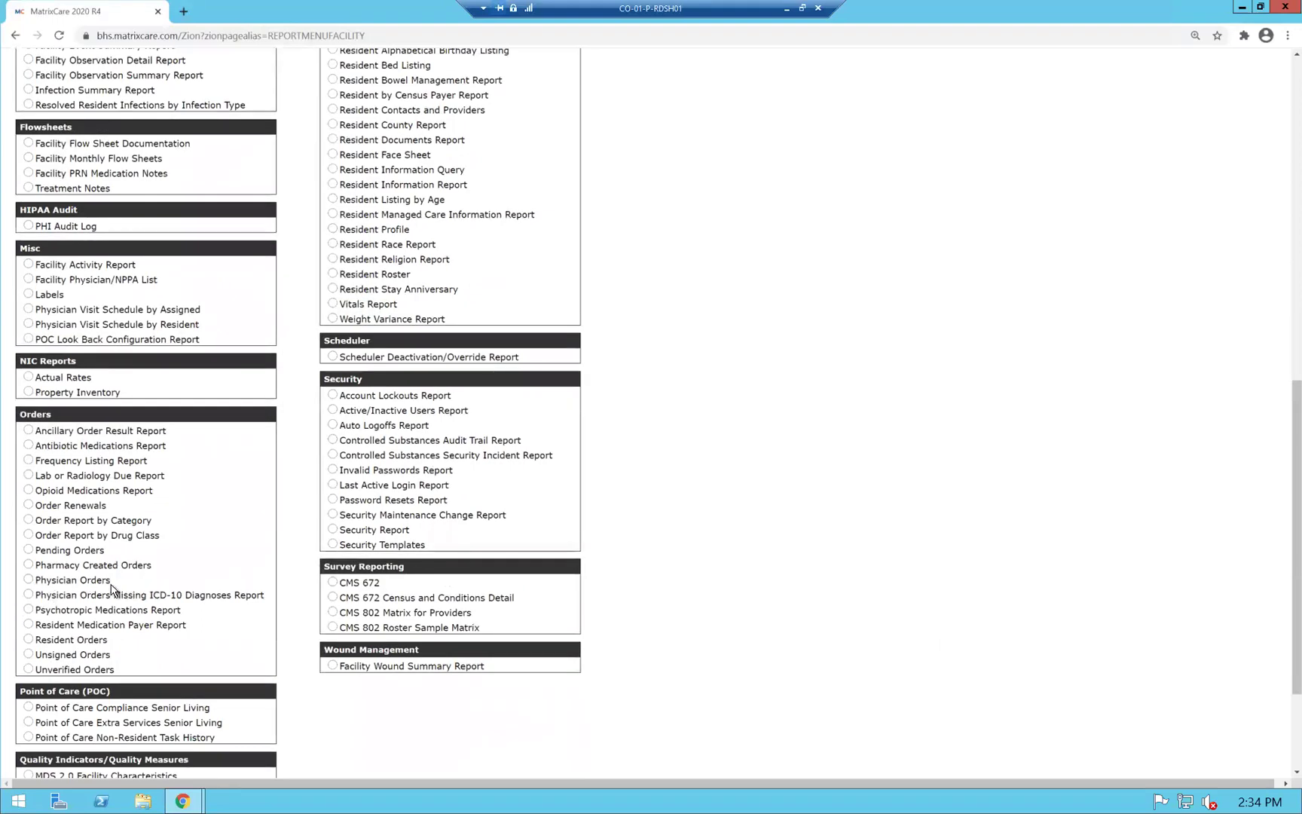
left_click(42, 580)
scroll(727, 444, "down", 3)
left_click(547, 711)
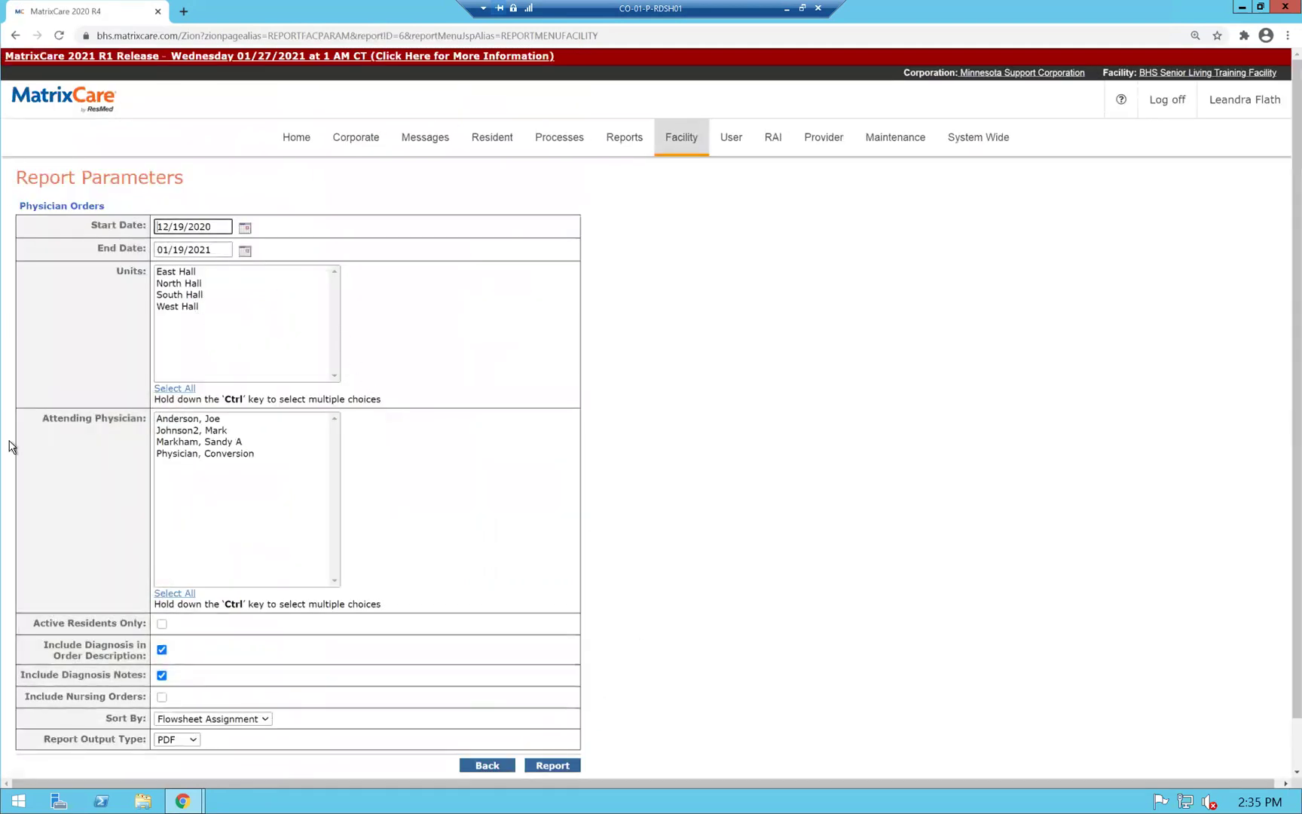
scroll(772, 553, "down", 1)
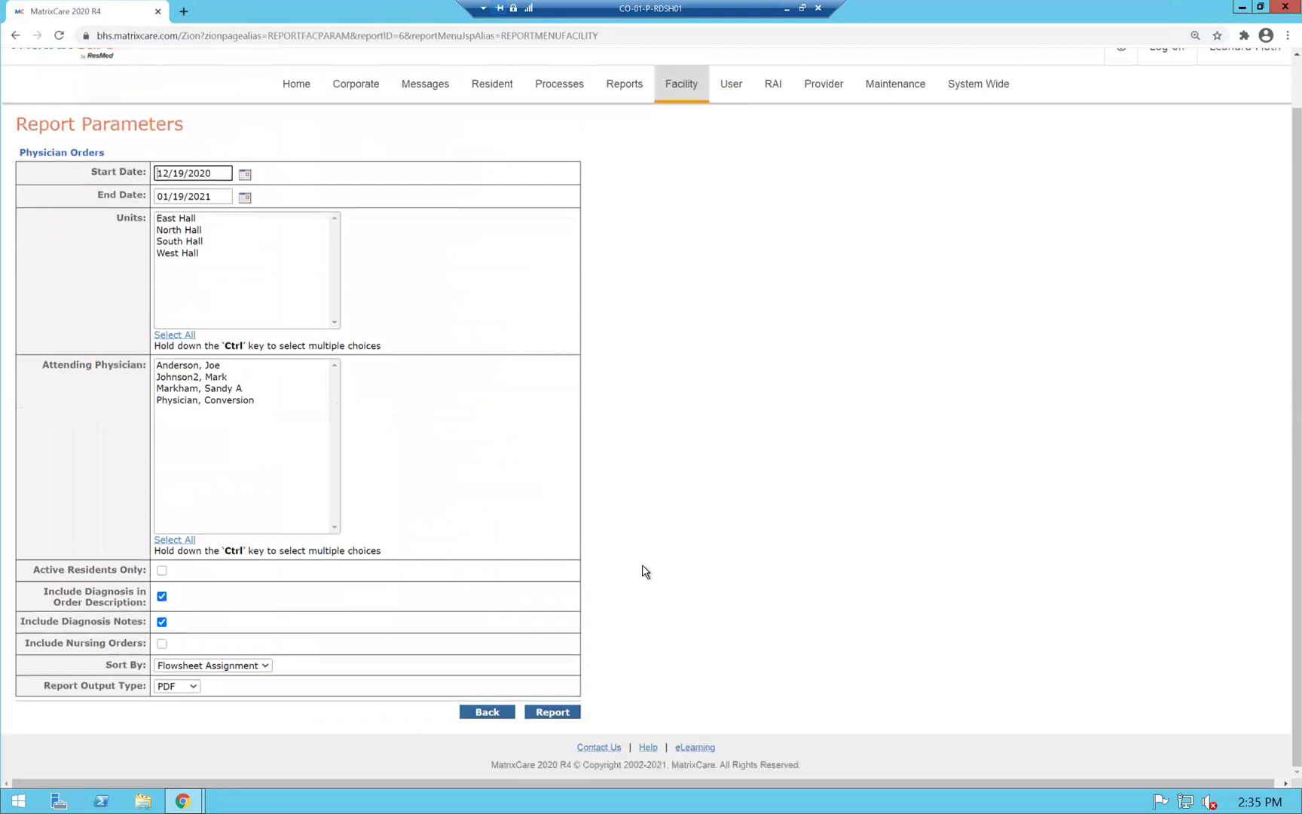
Run the Physician Orders report as a PDF for 12/19/2020 to 01/19/2021, then move and enlarge its window
left_click(165, 569)
left_click(164, 571)
left_click(550, 713)
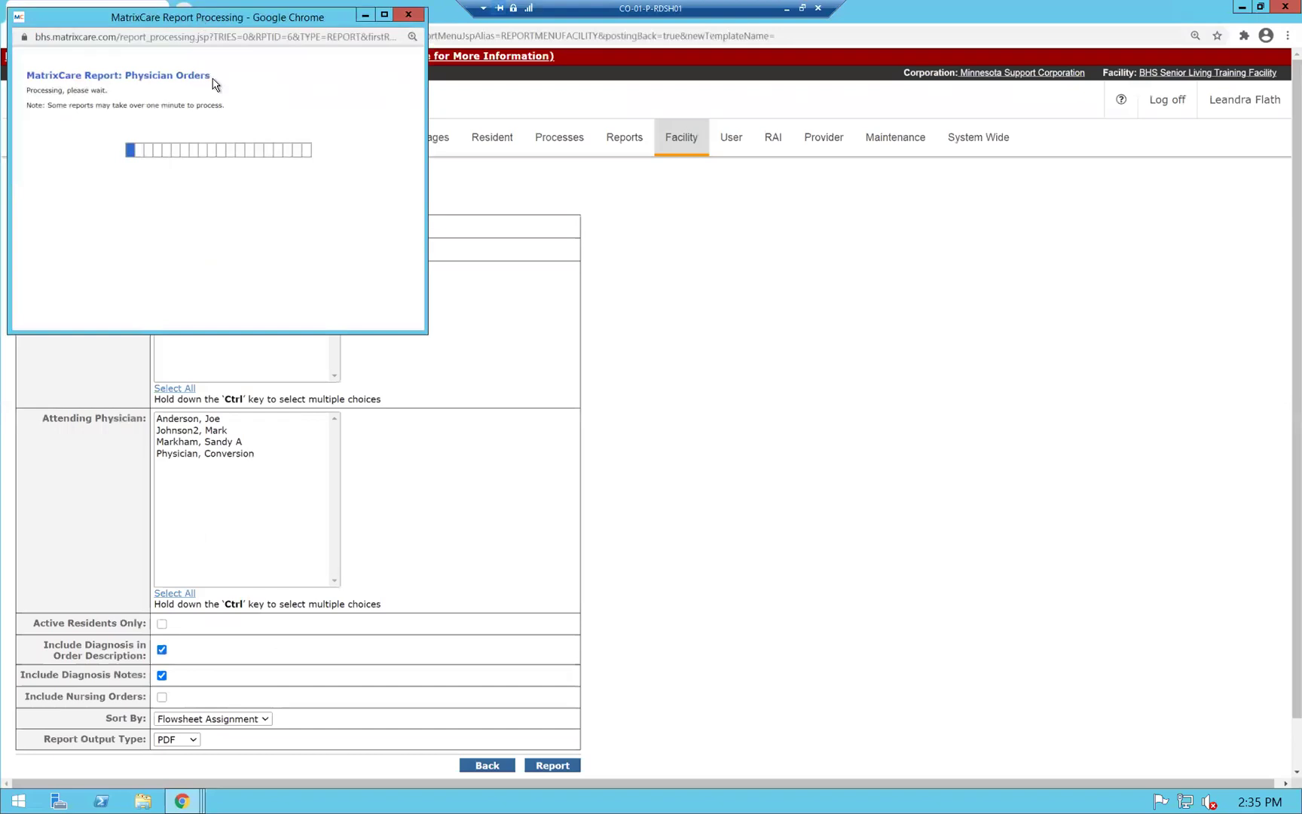
left_click_drag(188, 17, 531, 187)
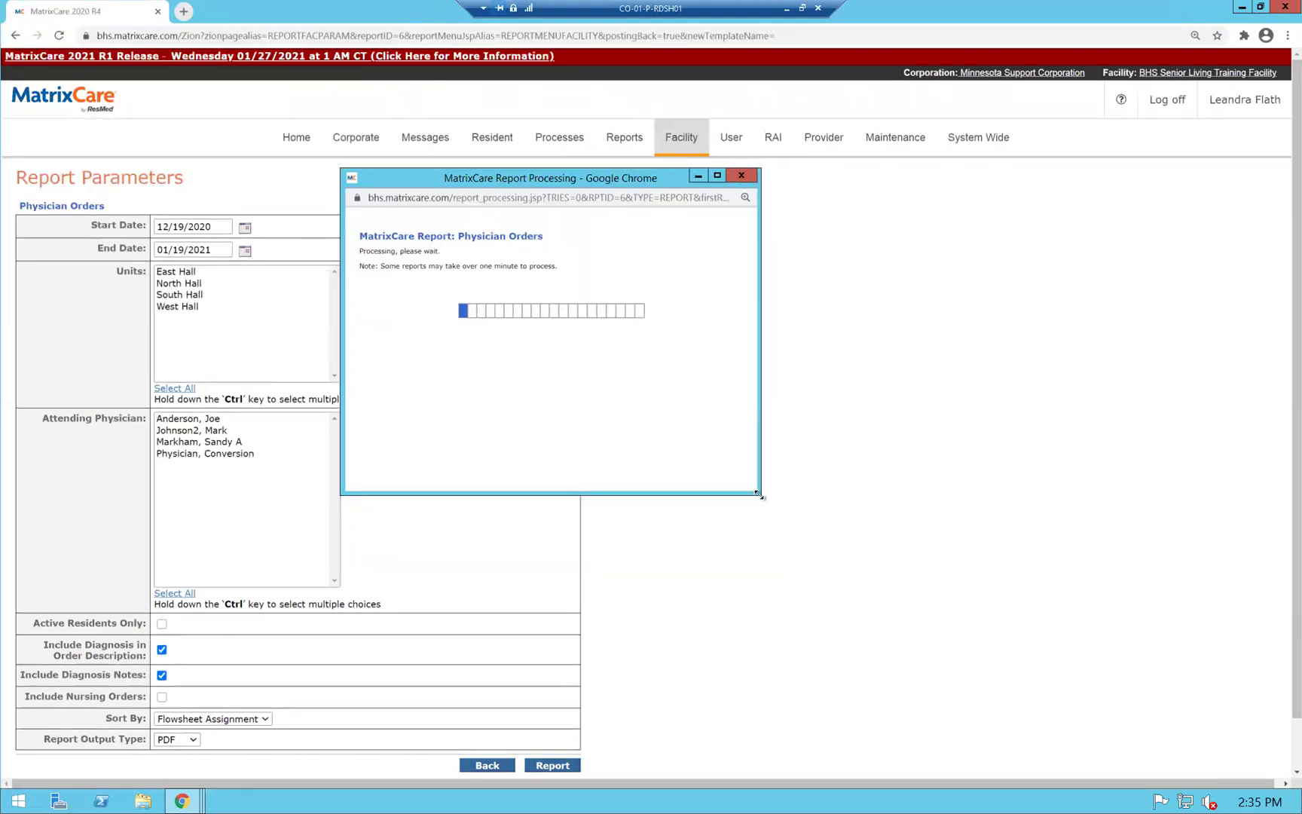
left_click_drag(758, 494, 926, 612)
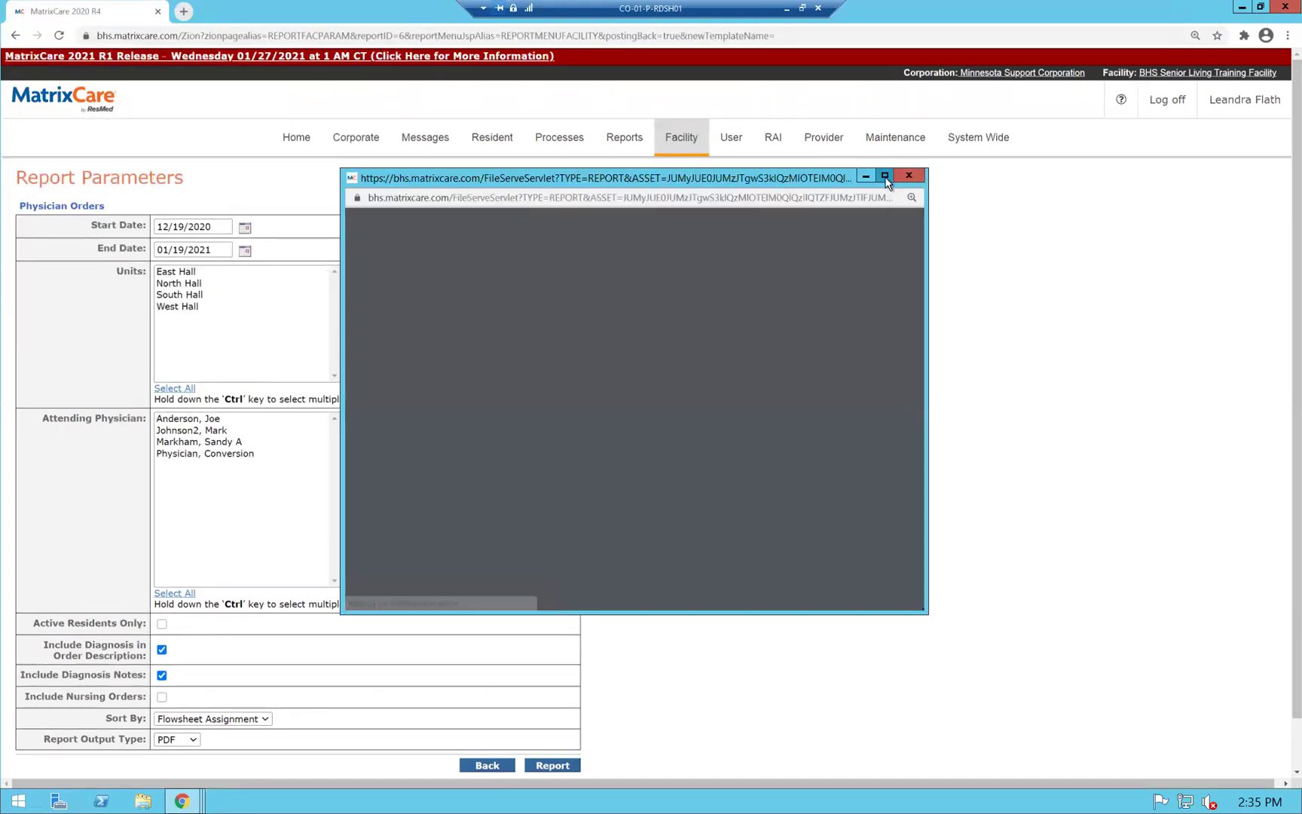
Maximize the Physician Orders report window and enlarge the first page for reading
left_click(885, 176)
key("ctrl+plus")
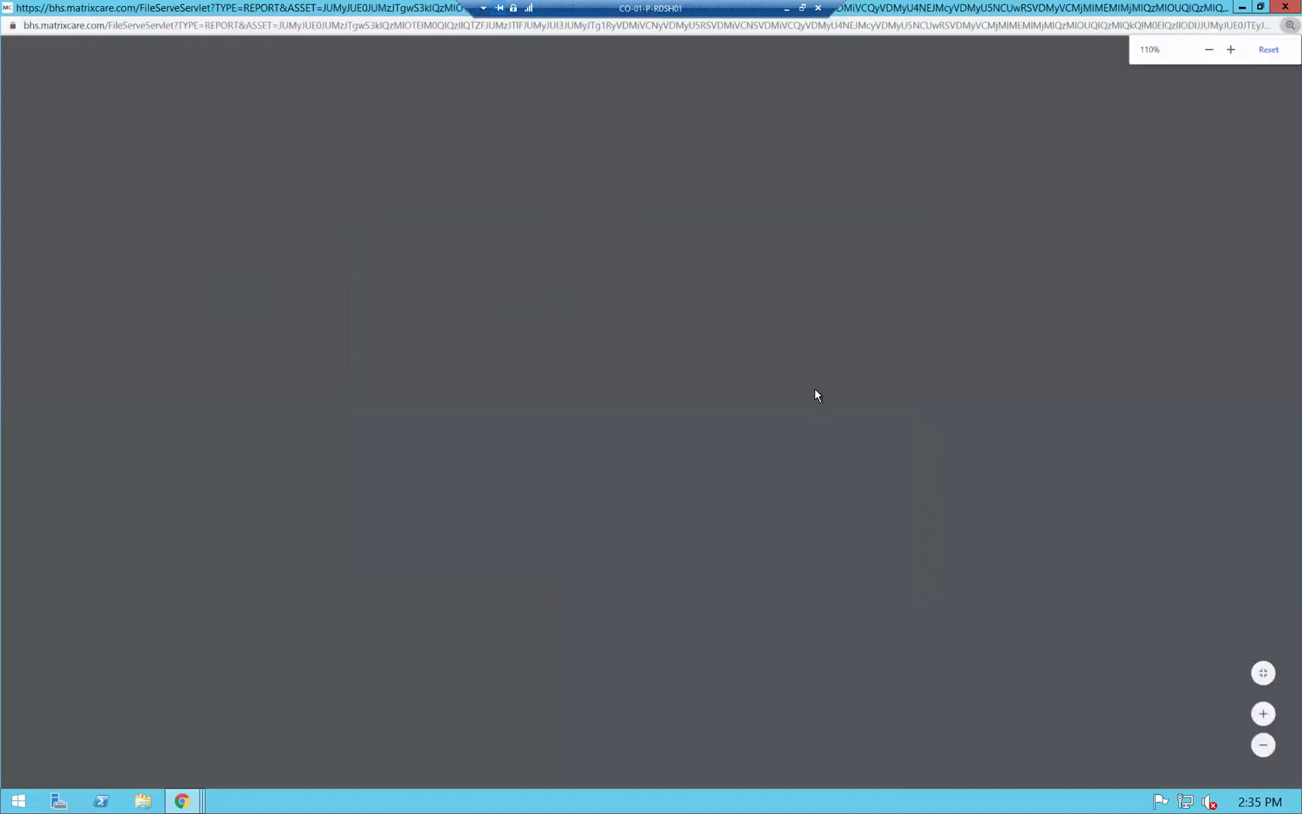
key("ctrl+minus")
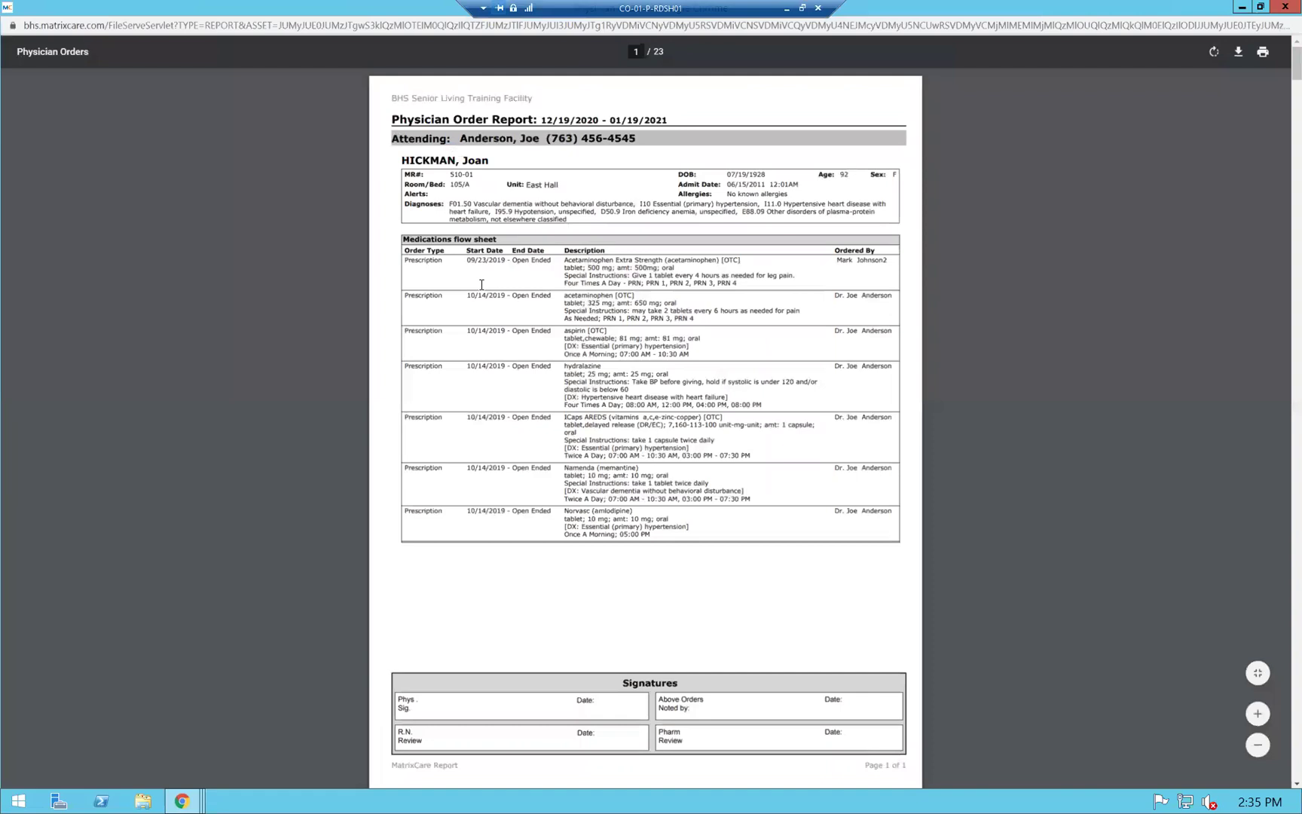
key("ctrl+plus")
key("ctrl+plus")
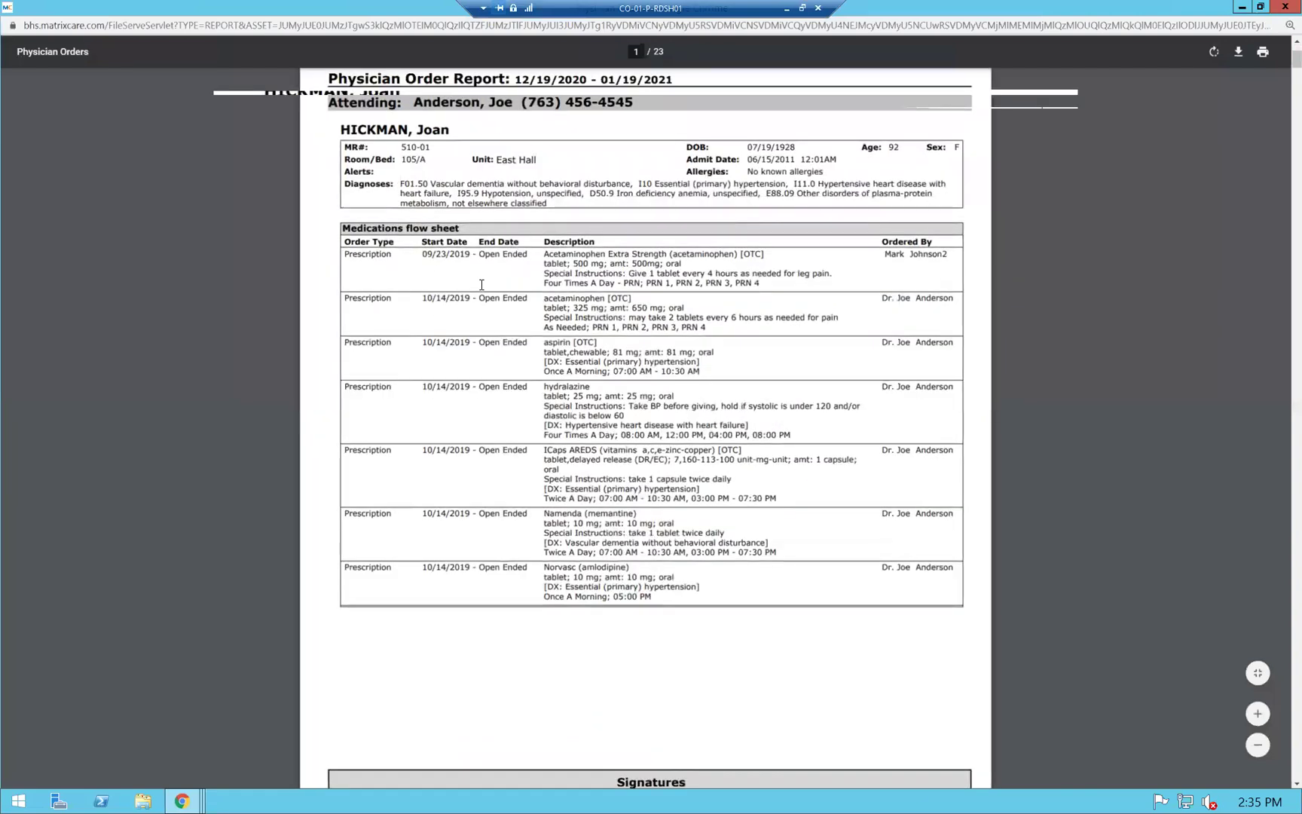
key("ctrl+plus")
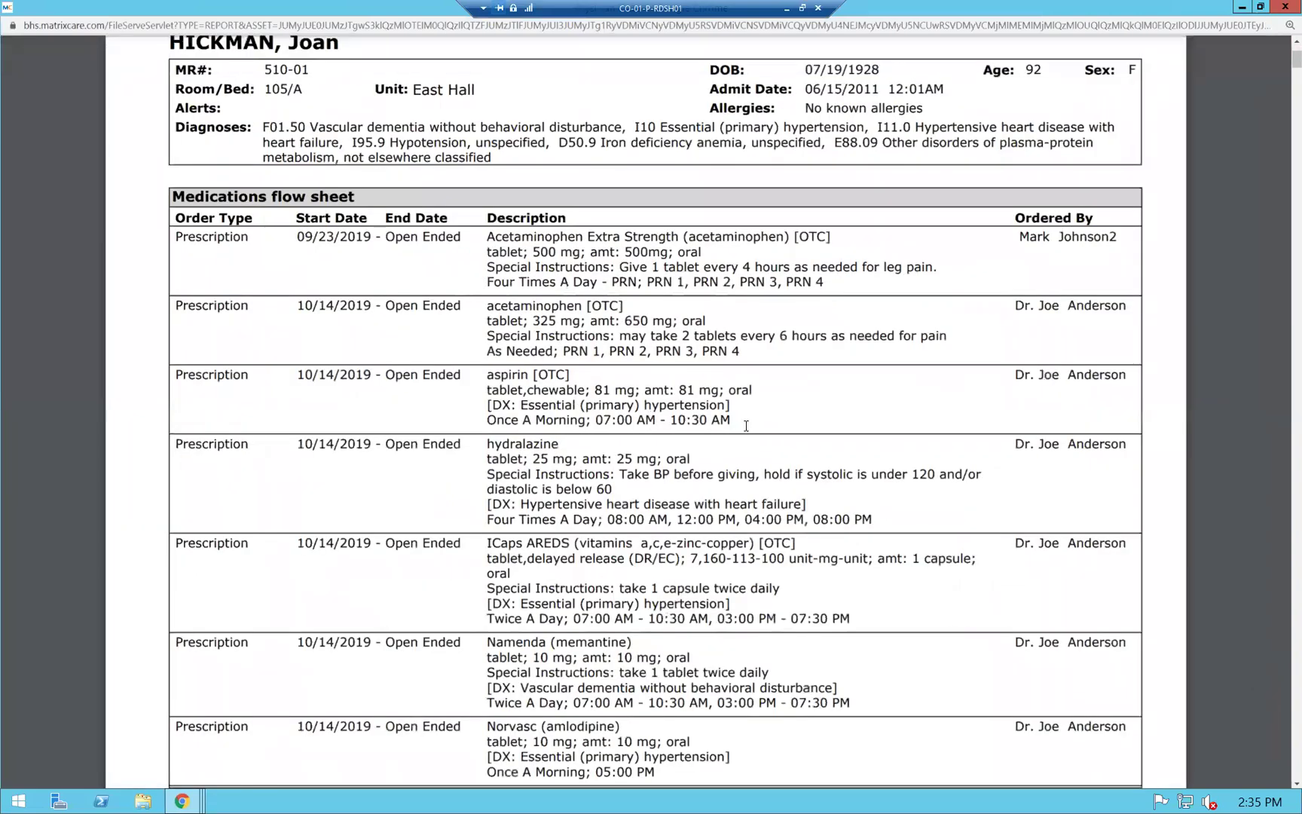
Read the first resident's details, medication flow sheet and signature block in the Physician Order Report
scroll(849, 450, "up", 1)
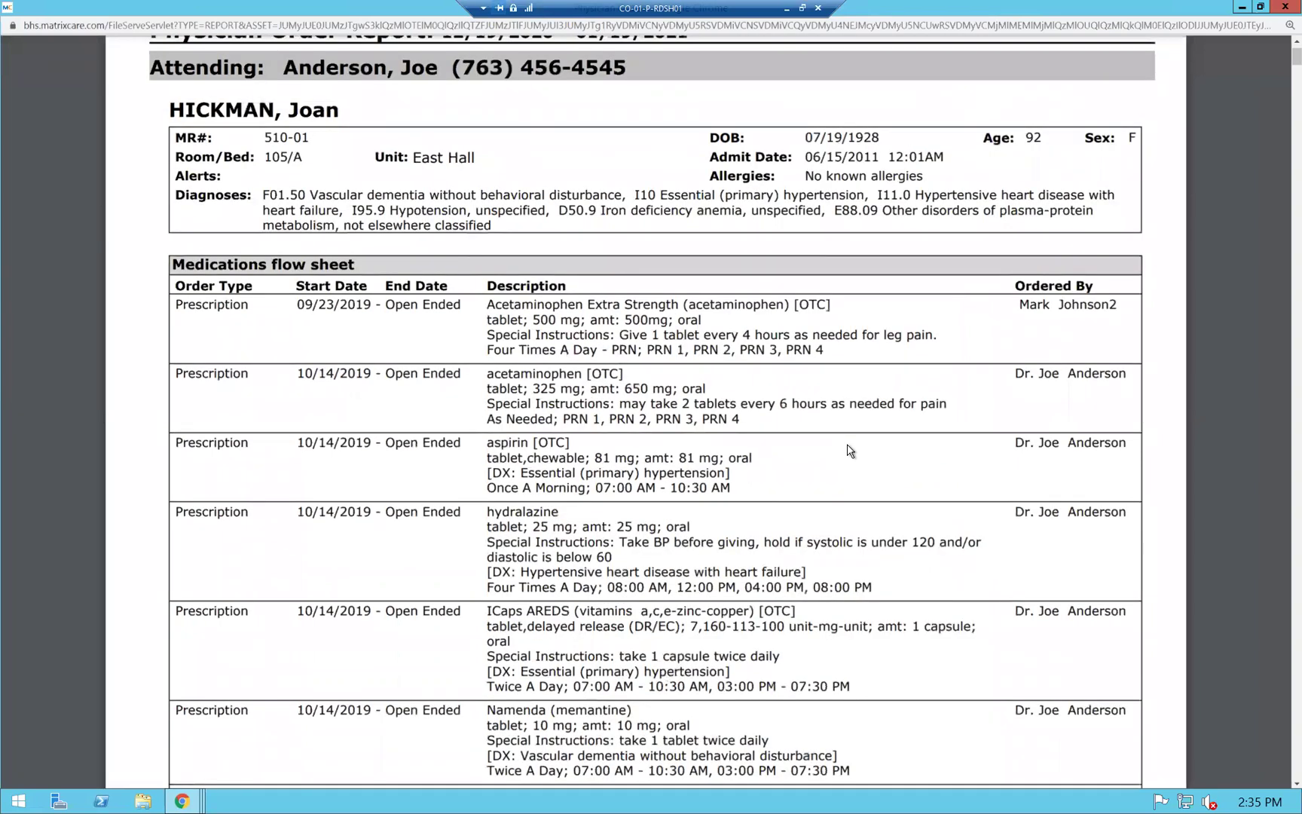
scroll(850, 451, "up", 1)
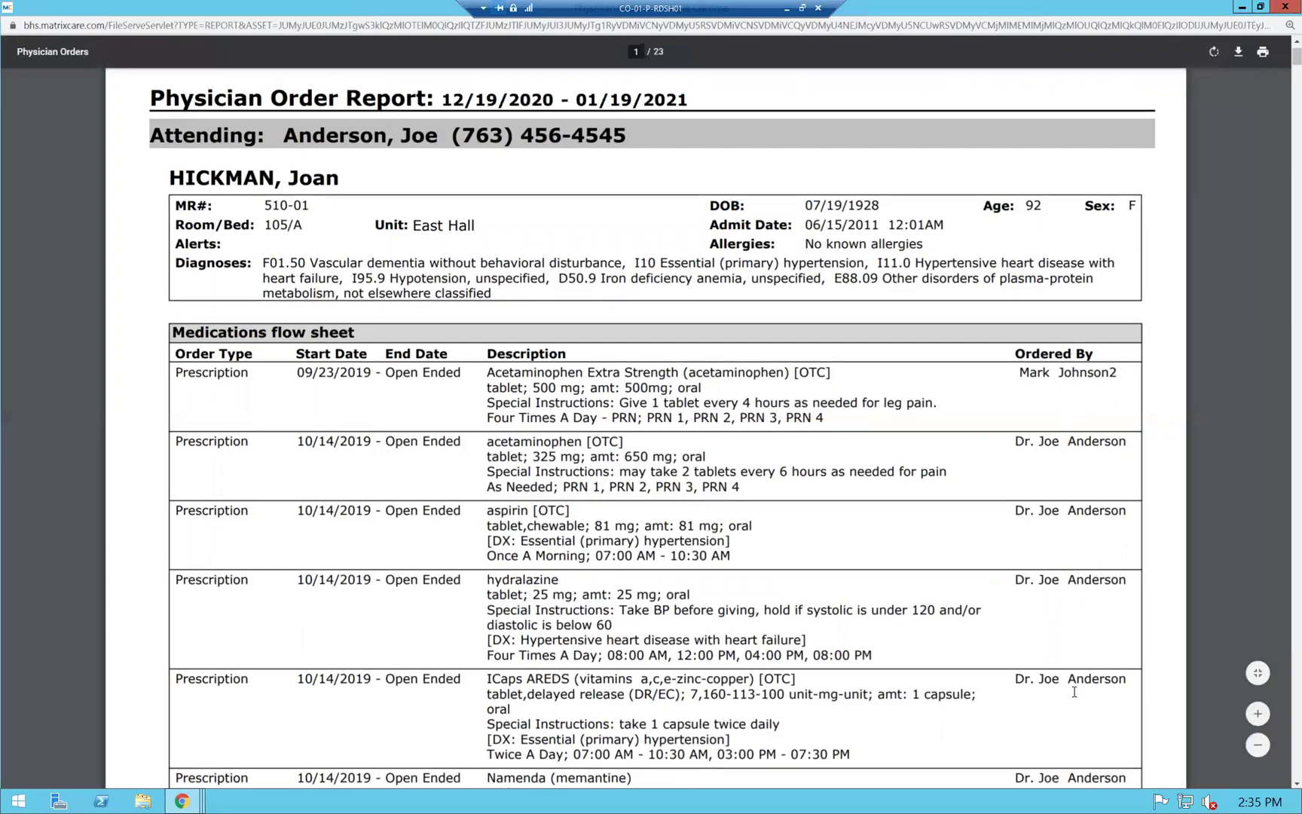
scroll(1068, 718, "down", 2)
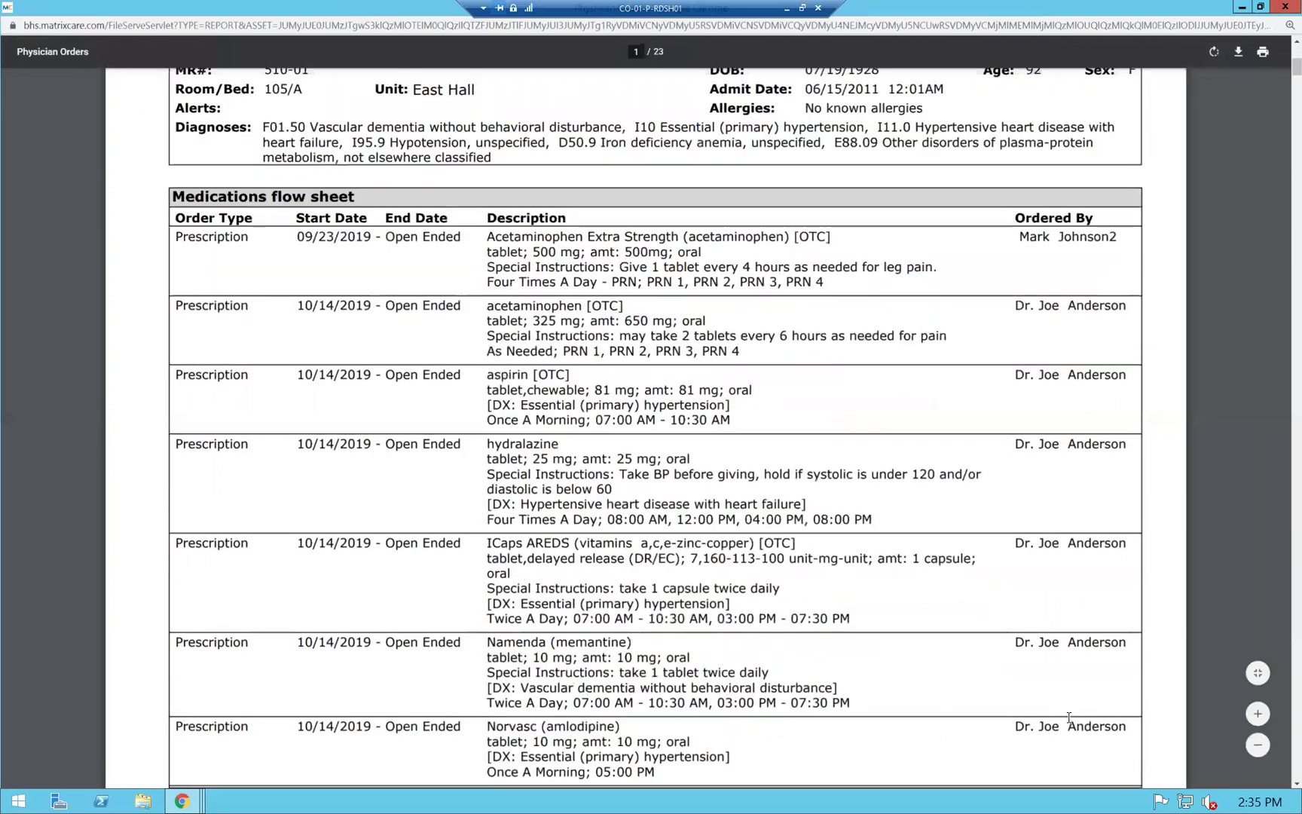
scroll(1068, 718, "down", 3)
scroll(1069, 718, "down", 8)
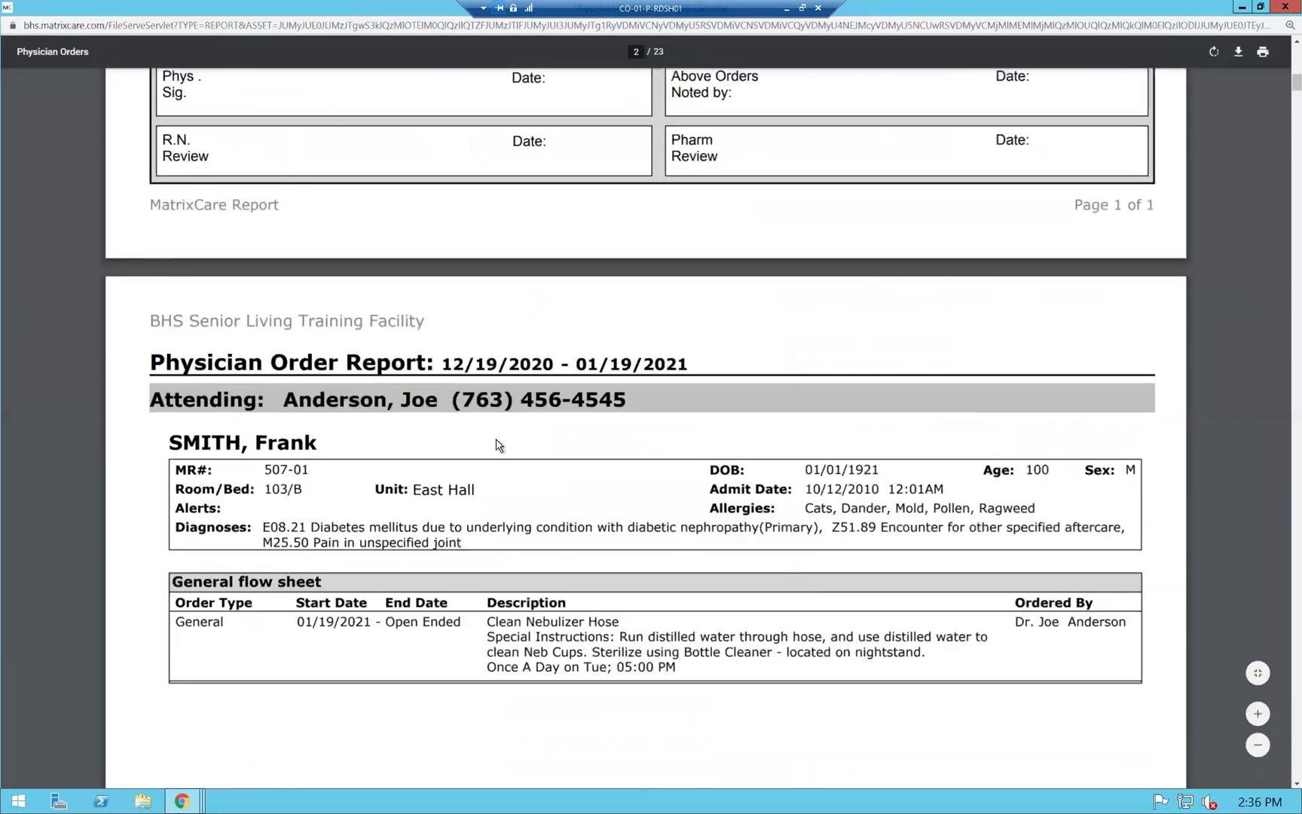
scroll(332, 359, "up", 2)
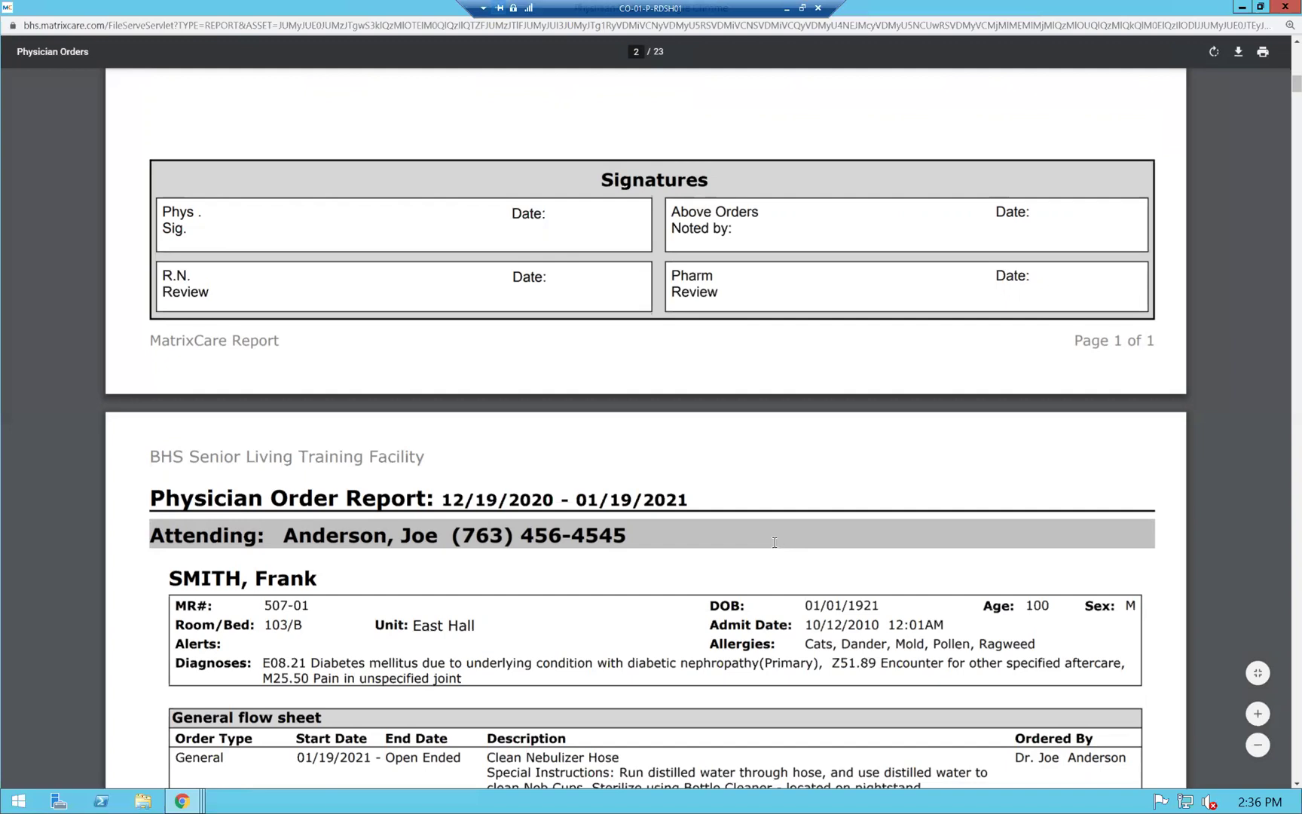
Examine the second and third residents' orders and signature blocks, down to the start of the report's fourth page
scroll(470, 288, "down", 3)
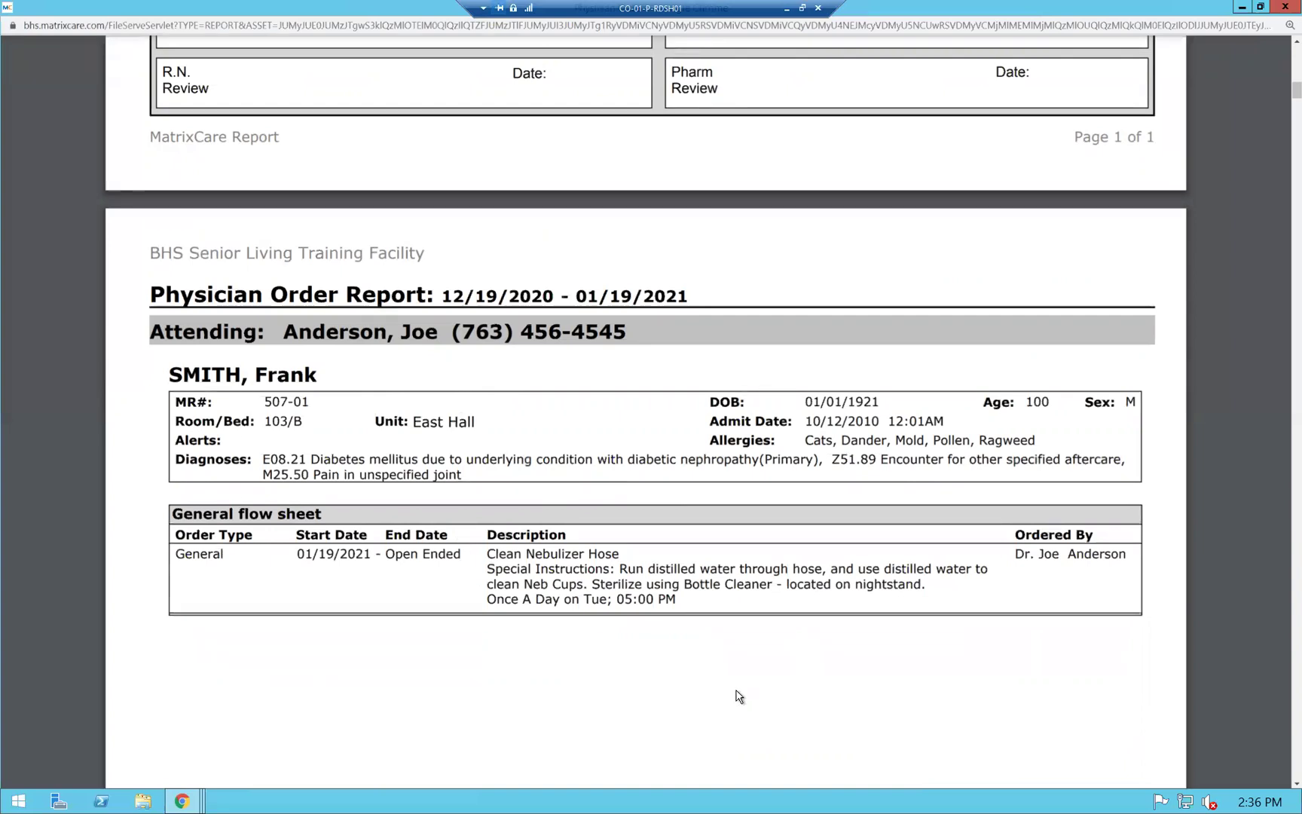
scroll(741, 696, "down", 8)
scroll(741, 696, "down", 7)
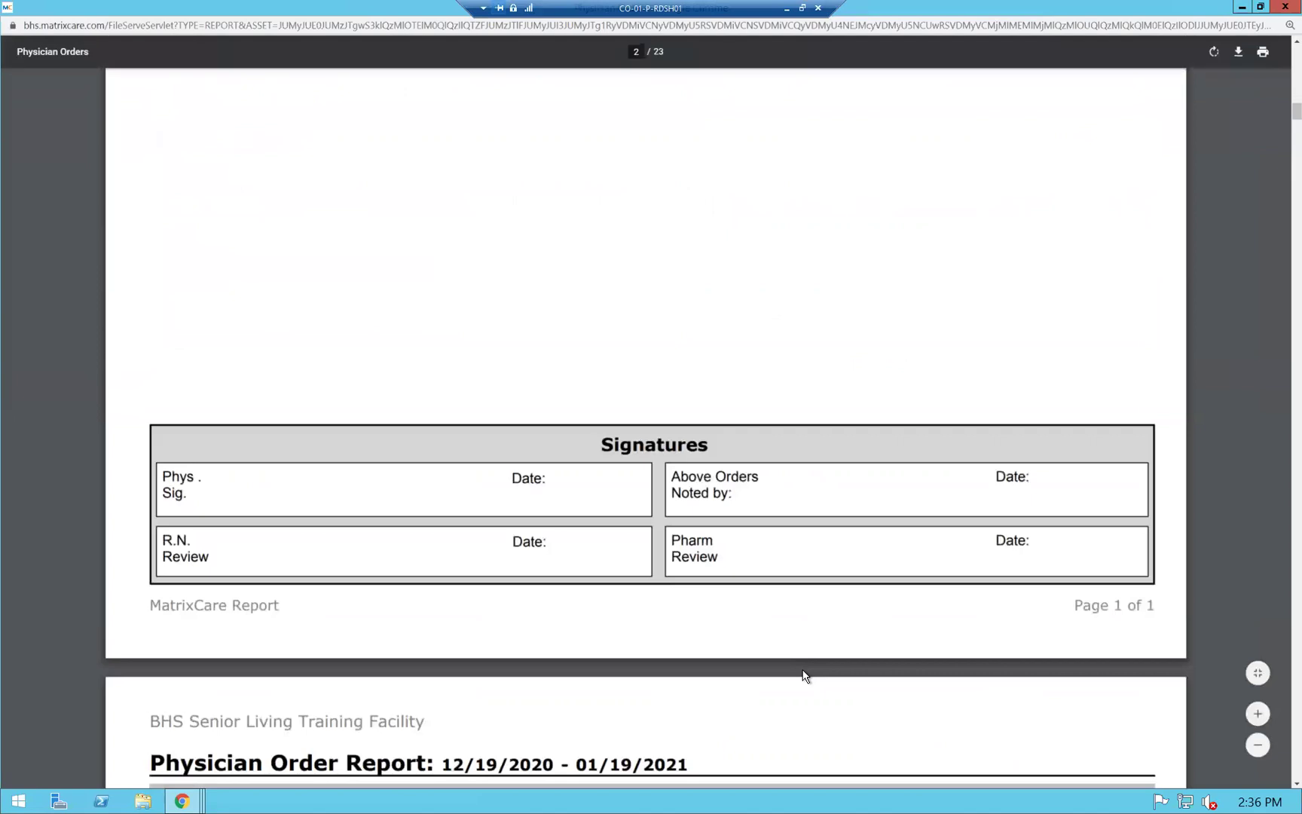
scroll(801, 682, "down", 2)
scroll(801, 681, "down", 3)
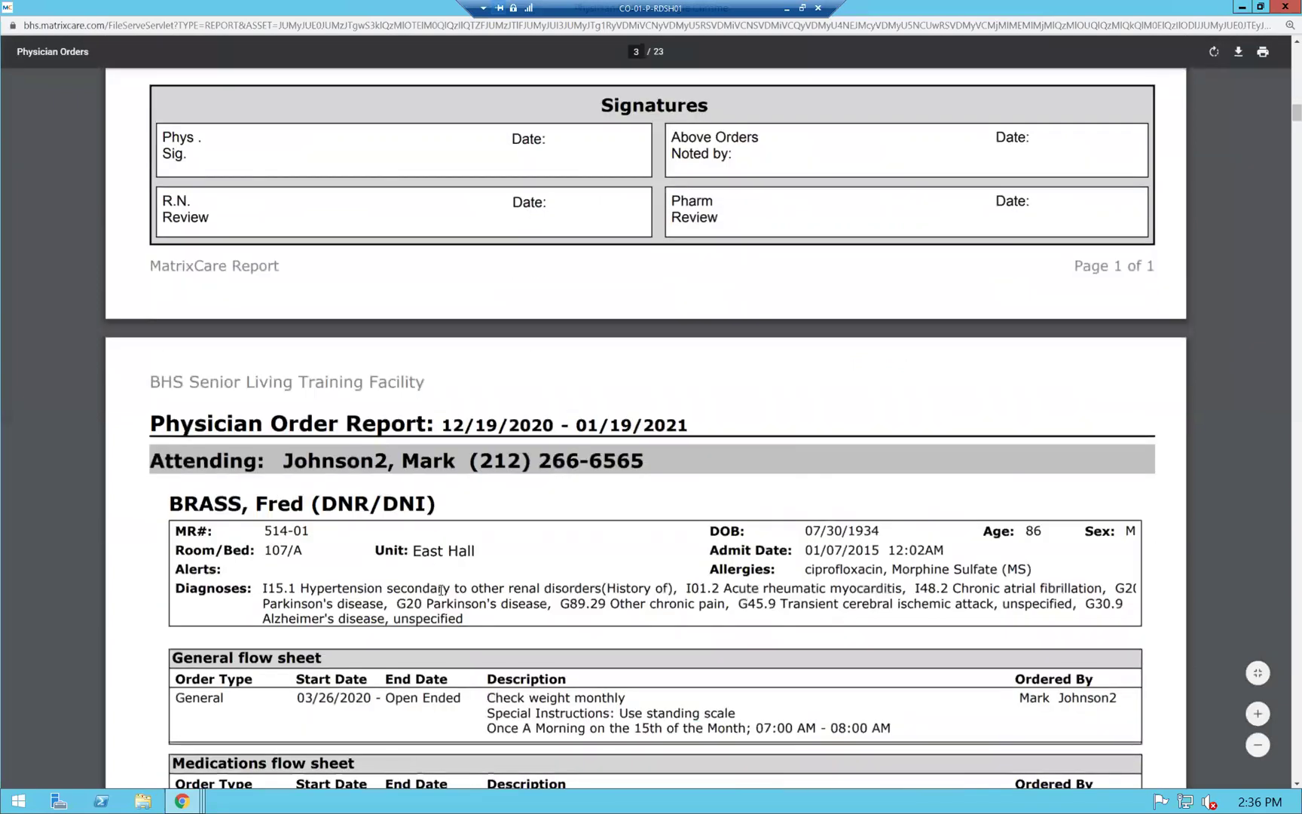
scroll(784, 667, "down", 3)
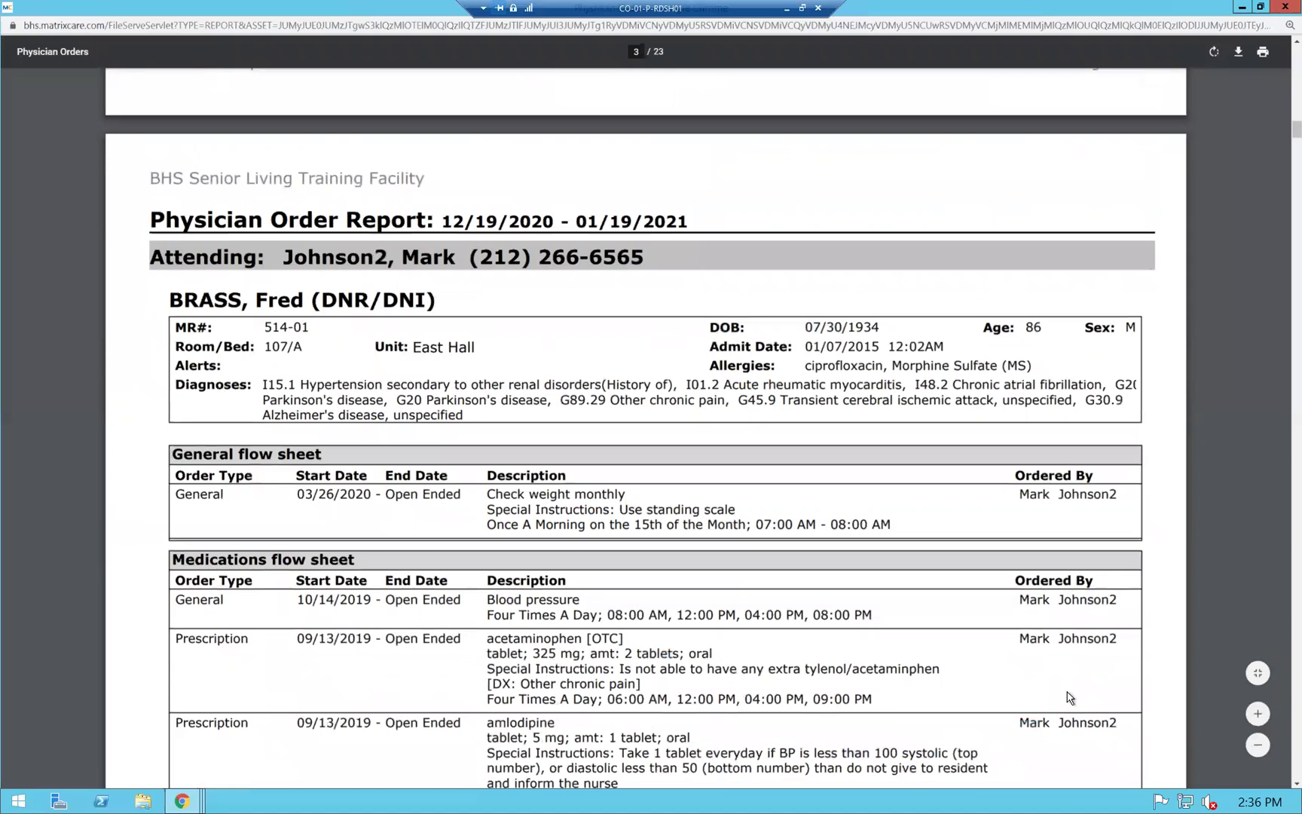
scroll(823, 686, "down", 13)
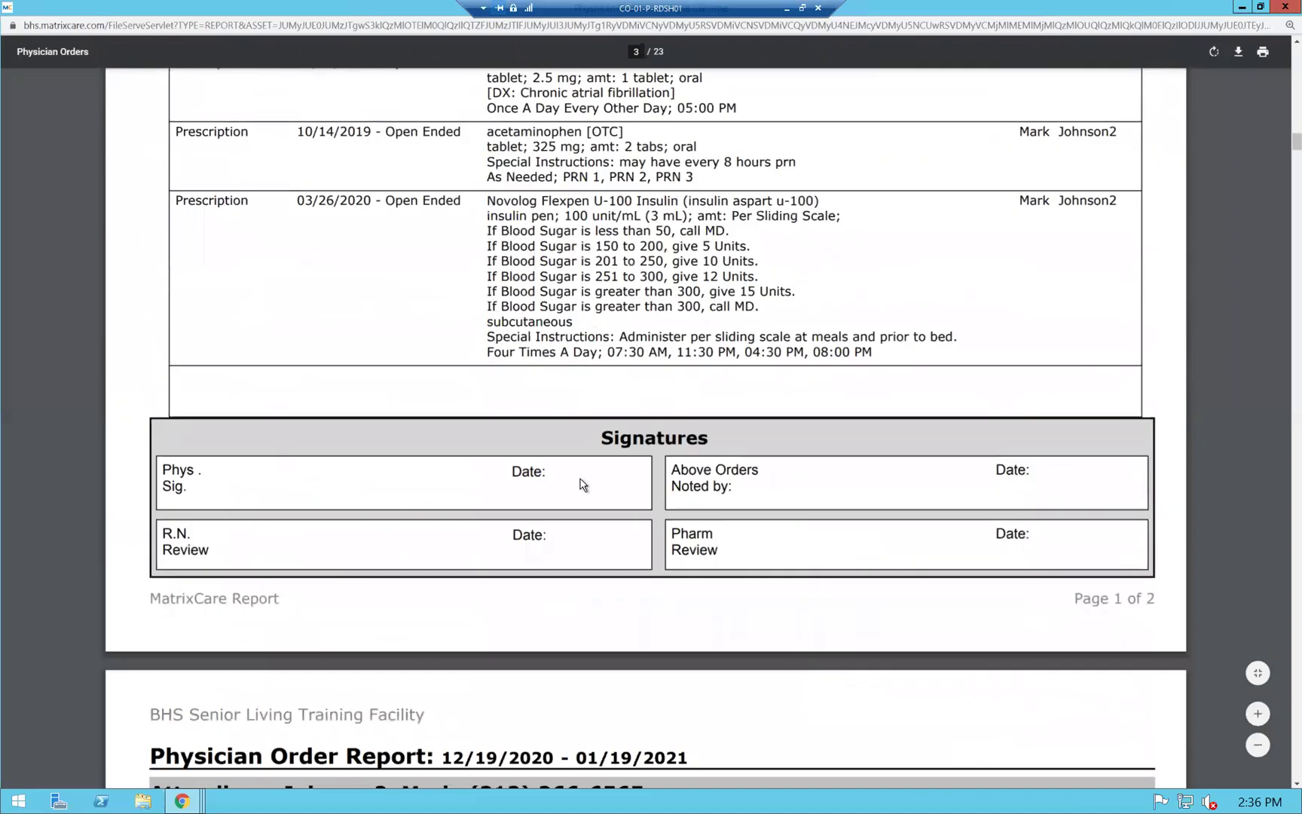
scroll(602, 505, "down", 3)
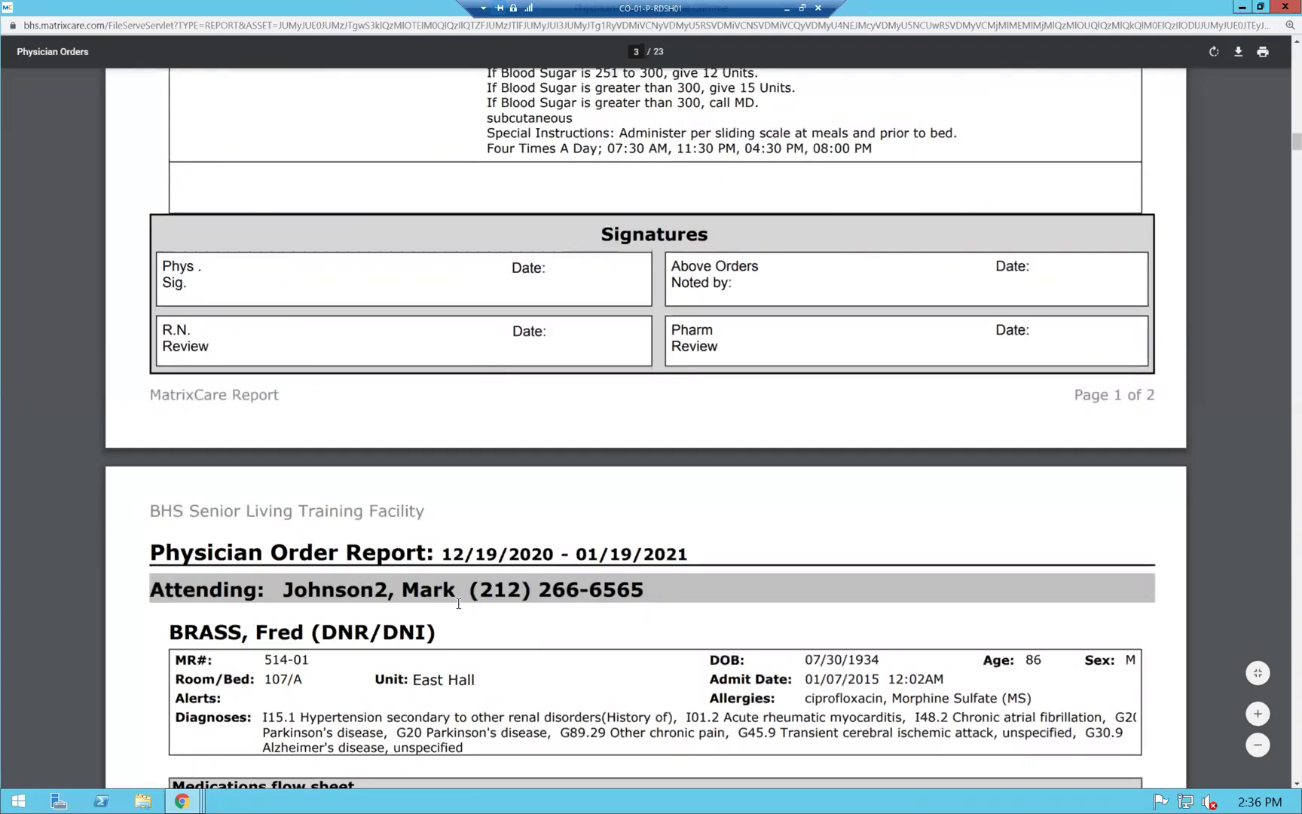
Close the Physician Orders report and return to the facility report list
left_click_drag(1042, 15, 512, 207)
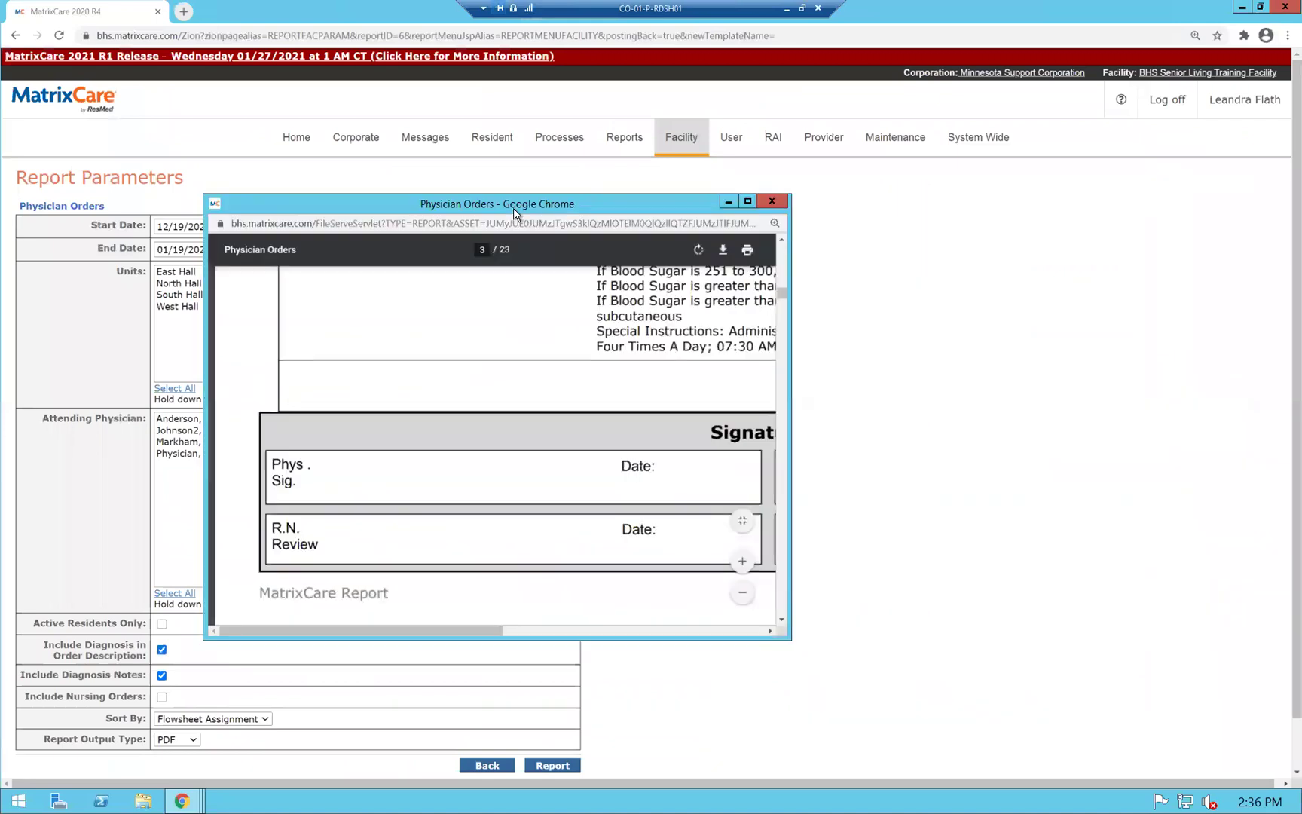
left_click(761, 202)
left_click(497, 769)
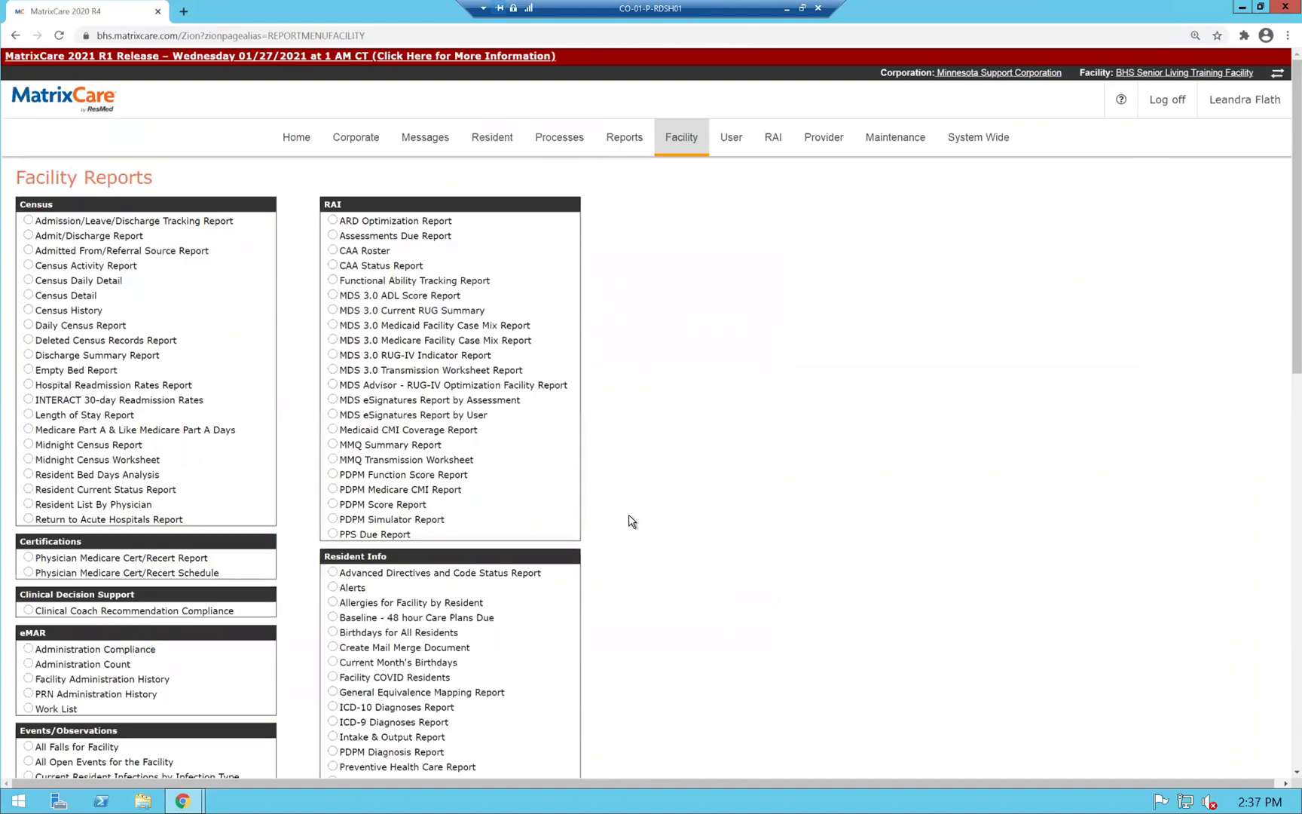
Open the parameters of the Antibiotic Medications Report in the Orders group
scroll(631, 522, "down", 6)
scroll(631, 521, "down", 3)
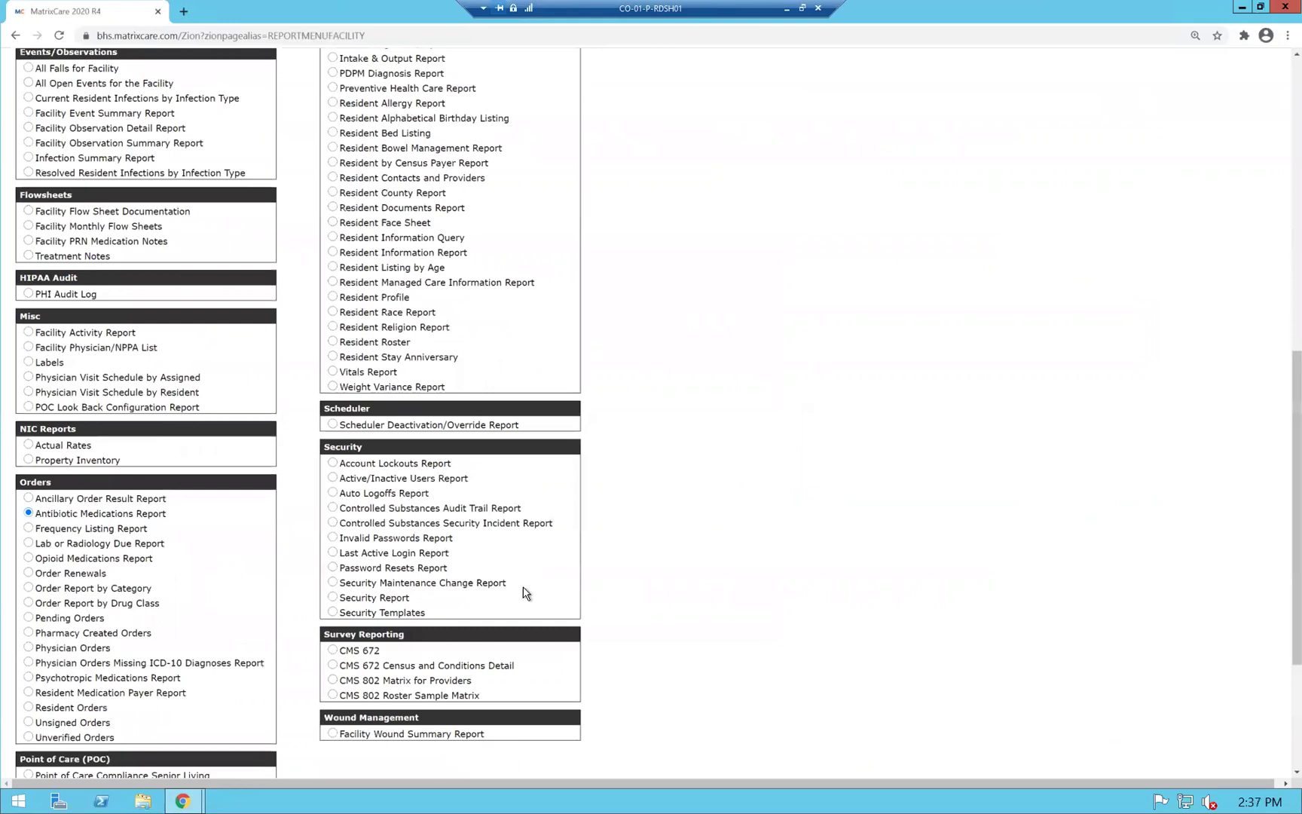
scroll(523, 596, "down", 3)
left_click(559, 712)
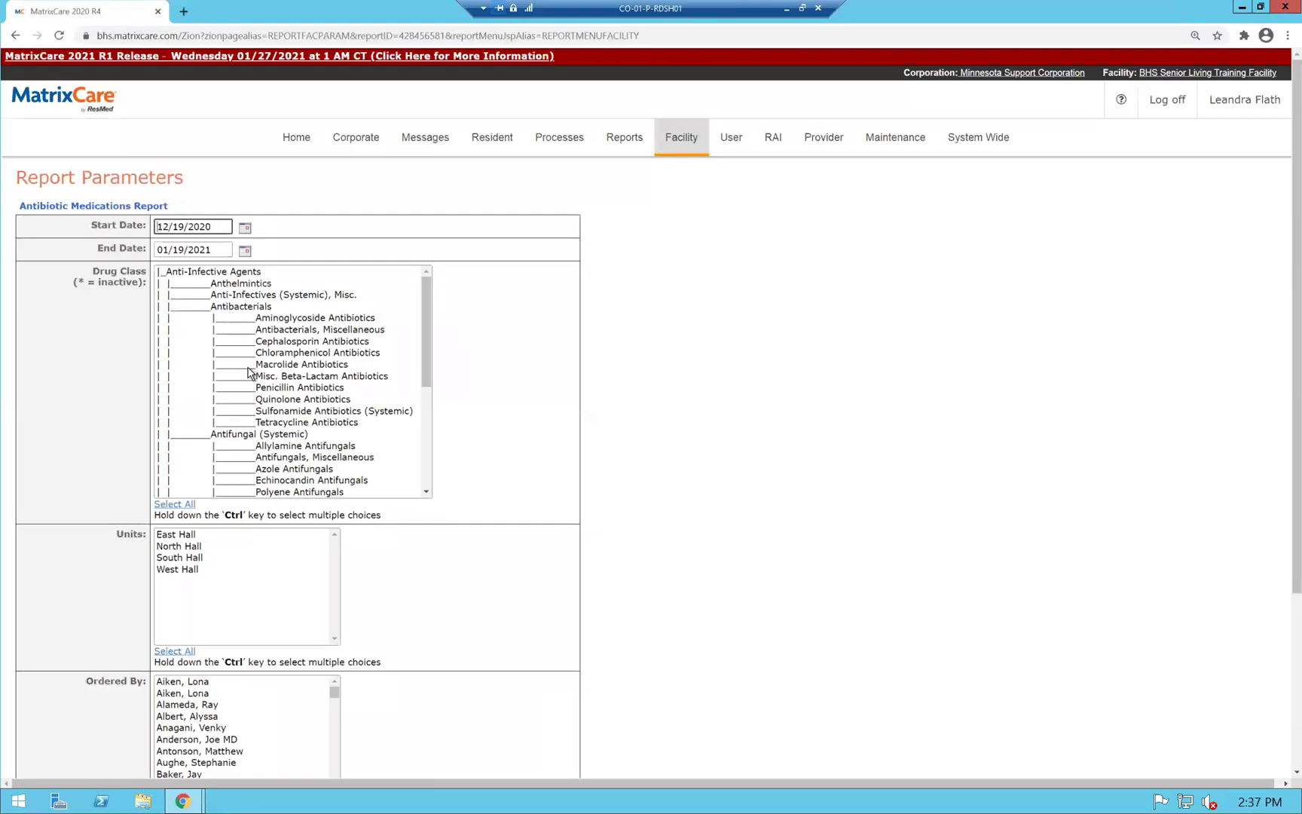
Run the Antibiotic Medications Report for new orders only using Show Only New, then close the report window
left_click(427, 294)
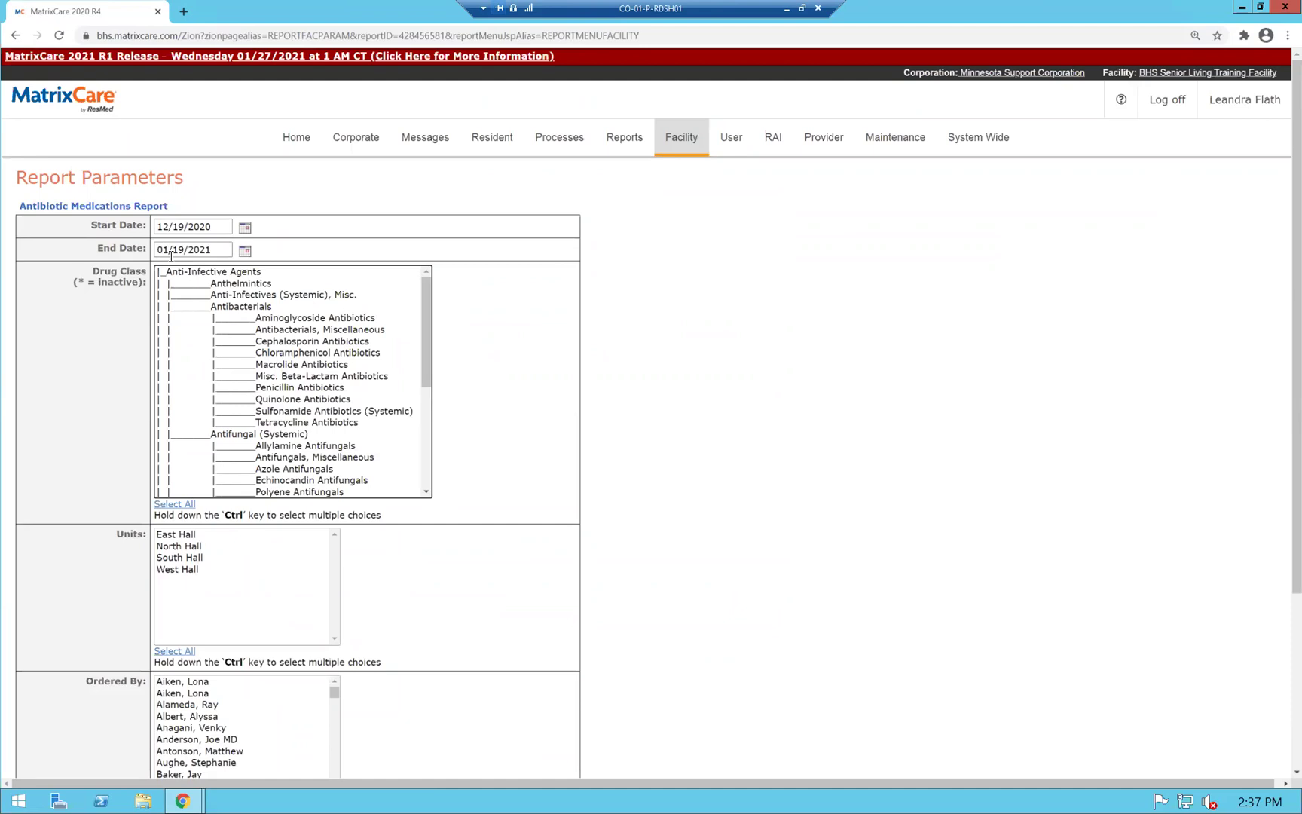
scroll(523, 490, "down", 2)
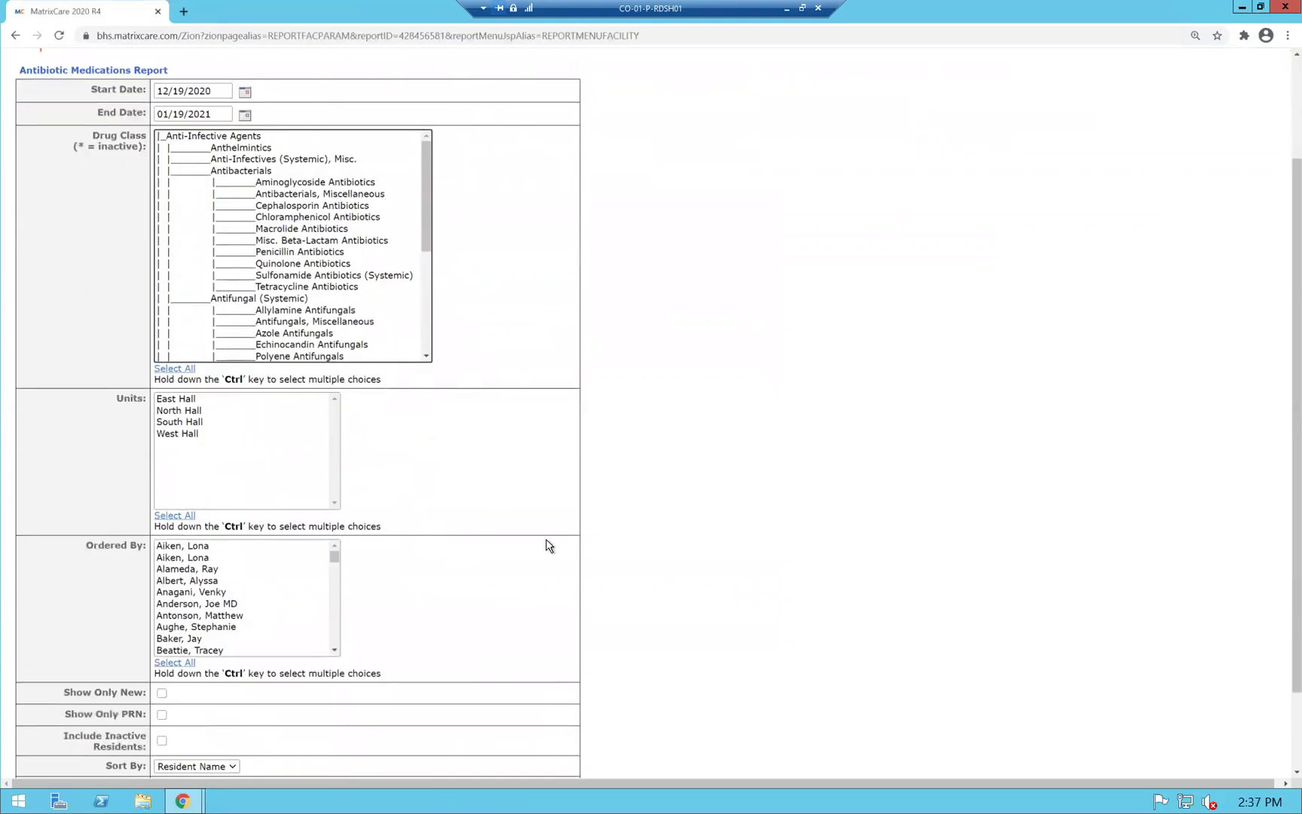
scroll(549, 546, "down", 1)
left_click(162, 626)
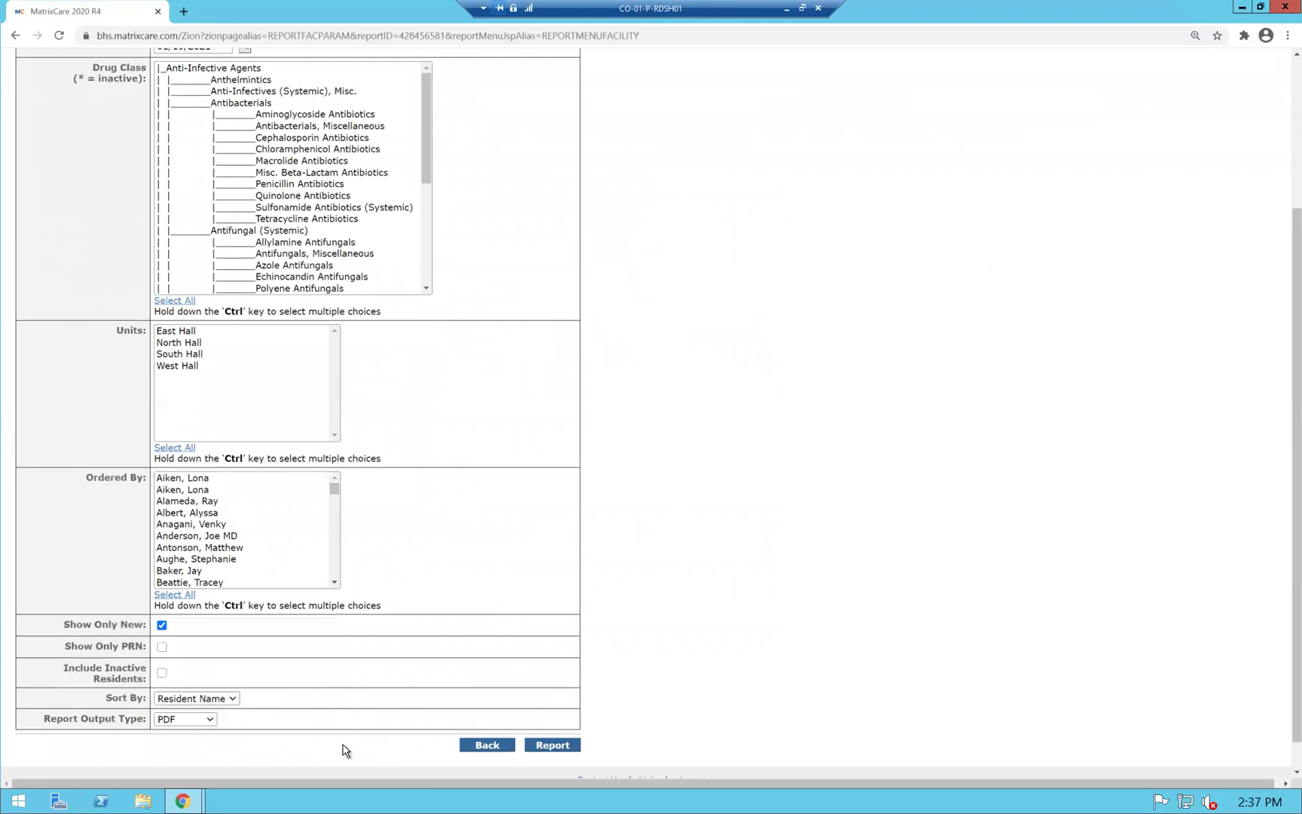
left_click(535, 745)
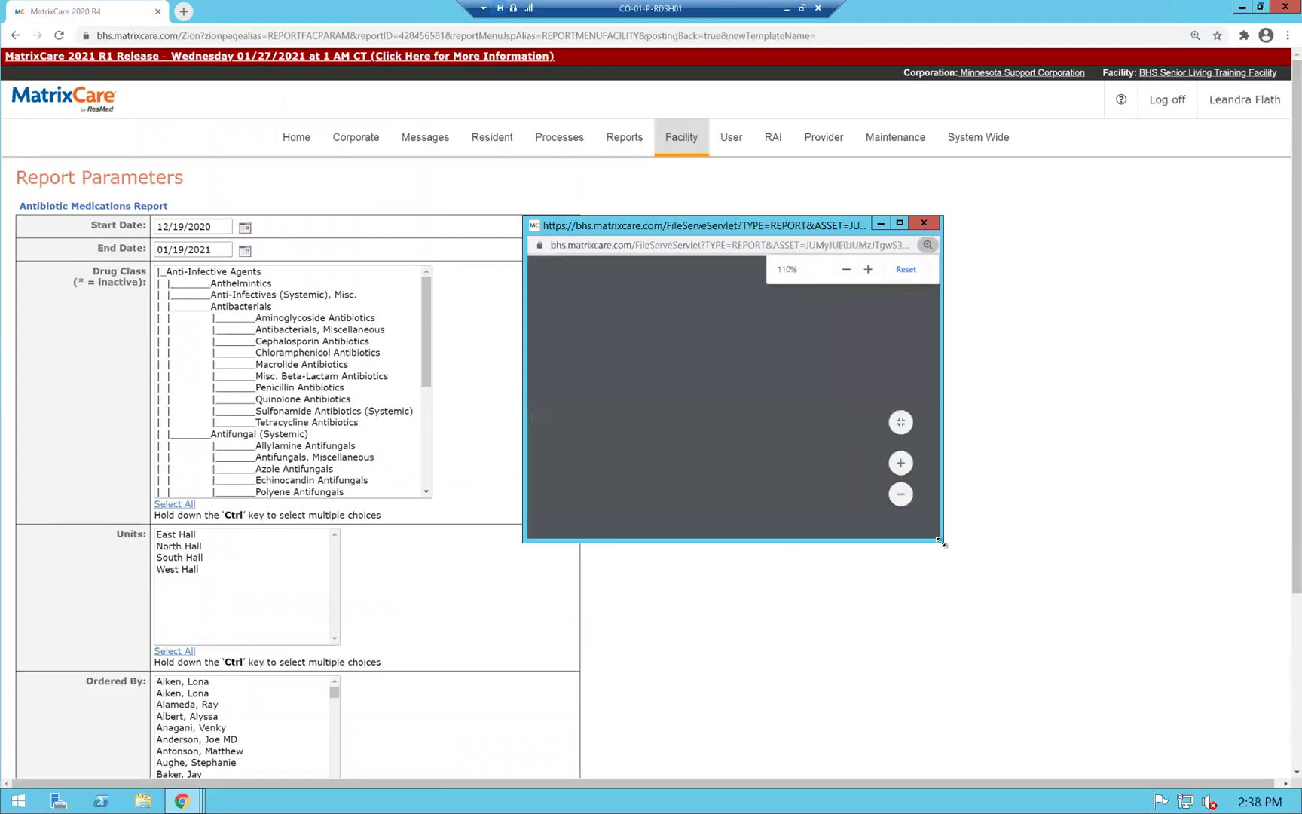
left_click(913, 224)
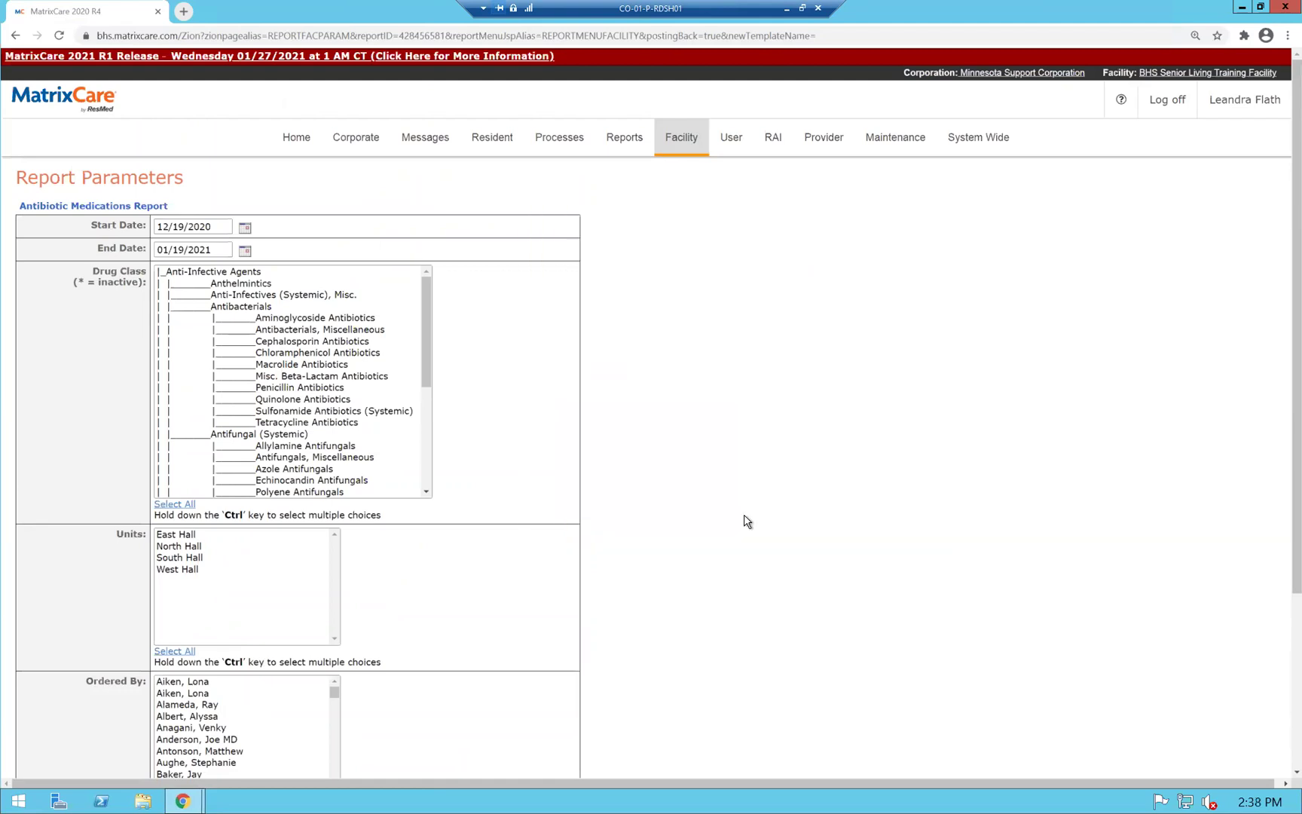
Run the Antibiotic Medications Report again without the Show Only New filter and close its window
scroll(304, 542, "down", 3)
left_click(577, 714)
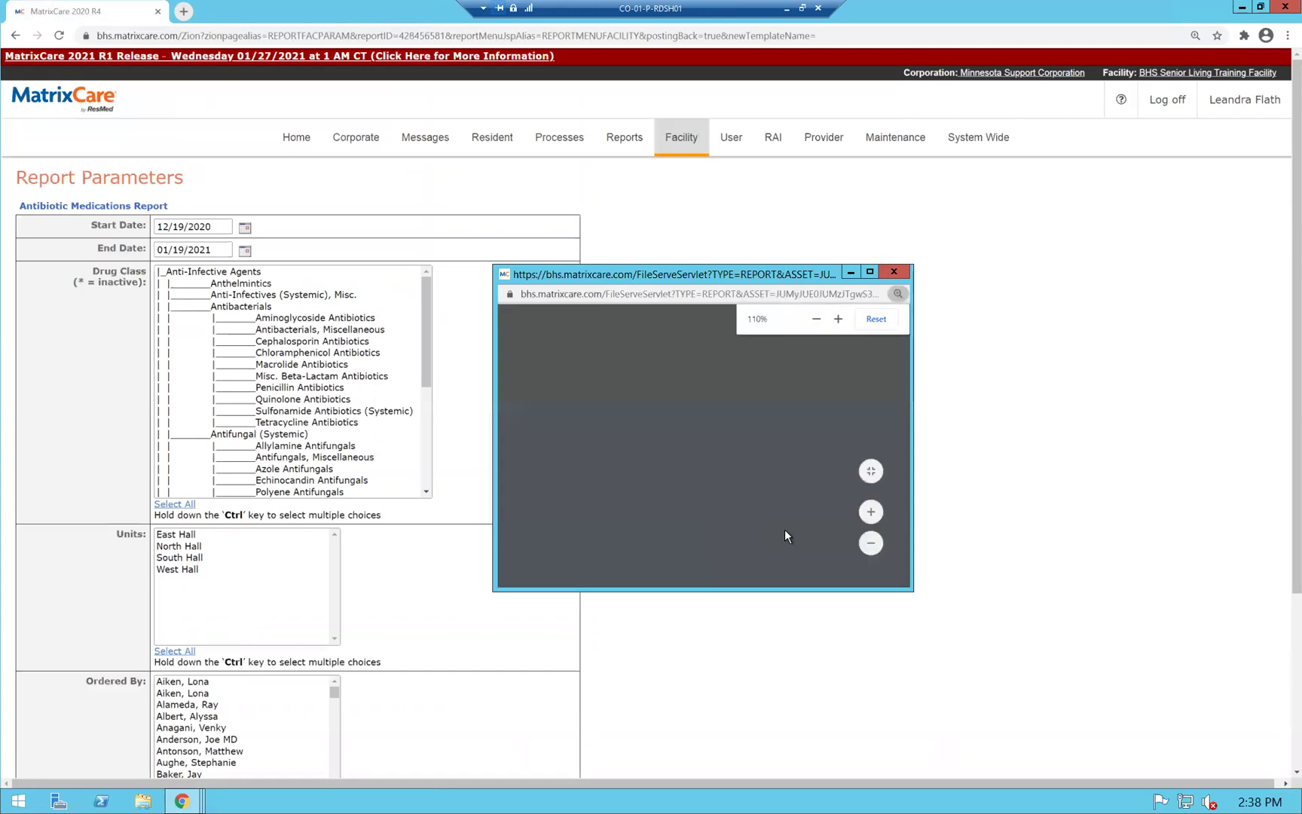
left_click(894, 272)
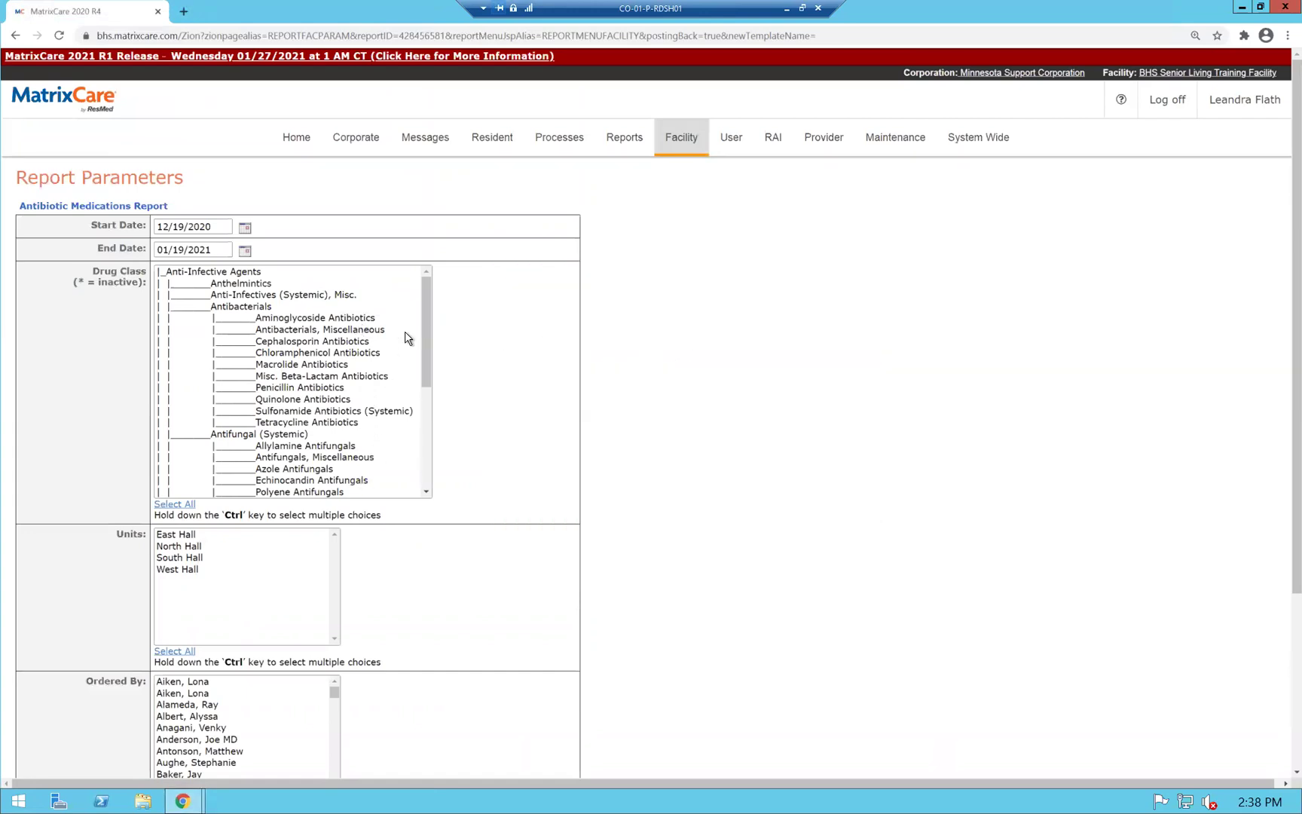
Look through the remaining drug classes of the Antibiotic Medications Report and return to the facility report list
left_click_drag(426, 298, 431, 410)
scroll(828, 467, "down", 5)
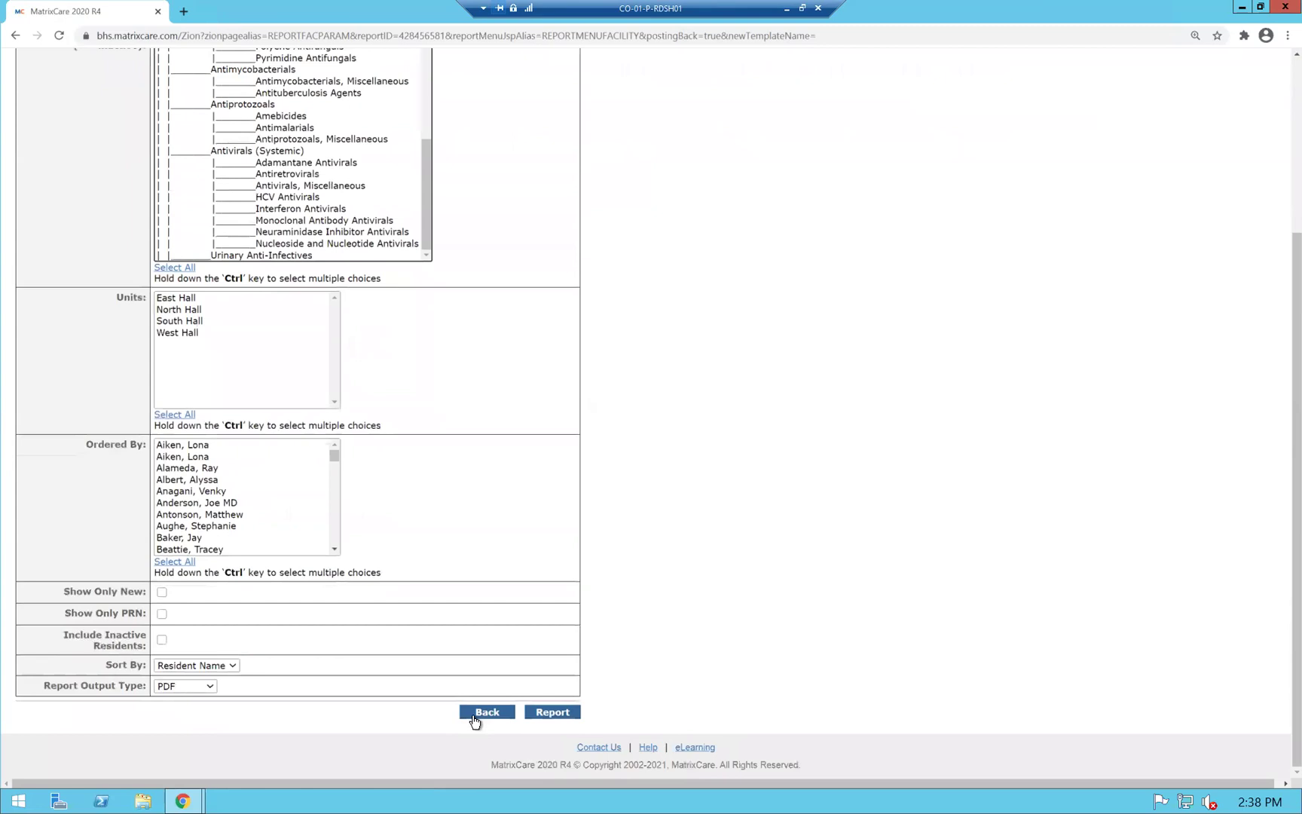
left_click(474, 716)
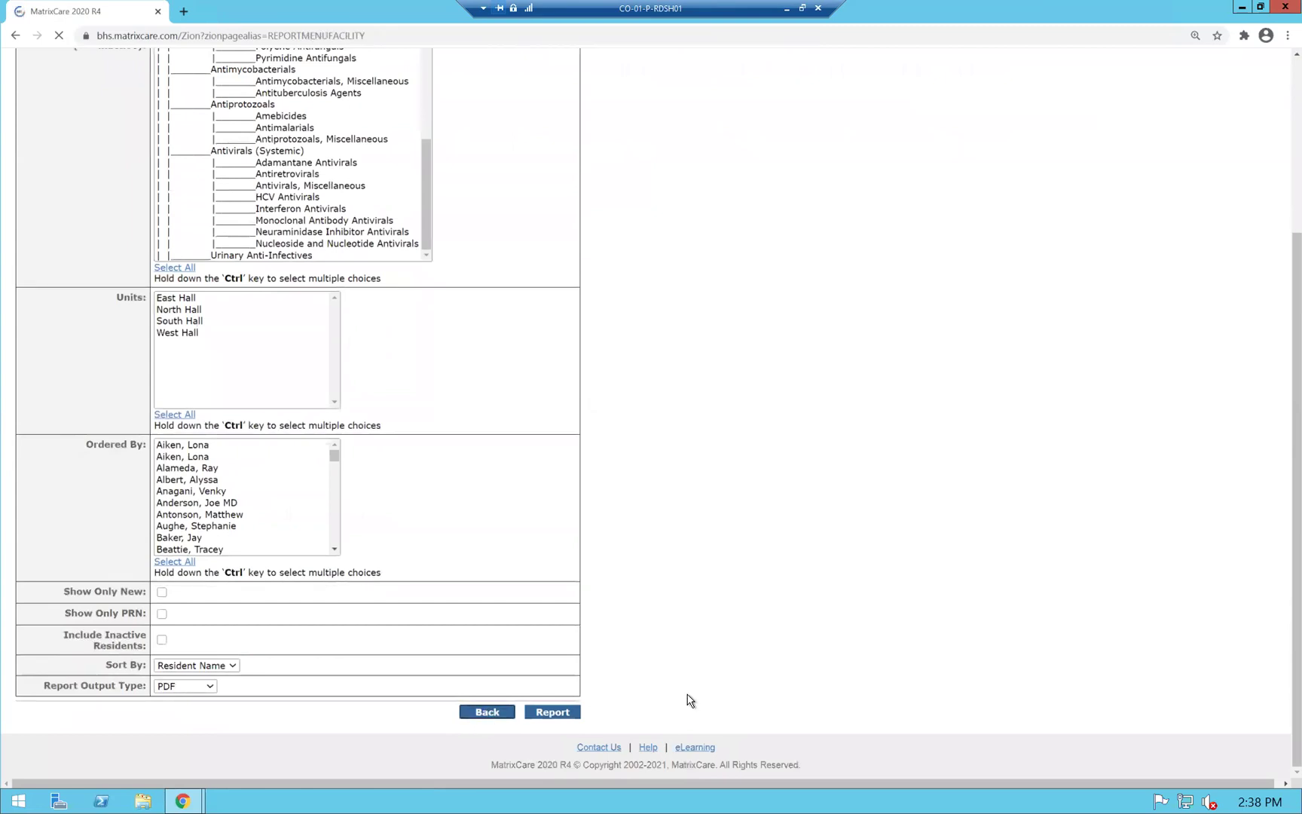
Open the parameters of the Point of Care Compliance Senior Living report in the Point of Care (POC) group
scroll(544, 623, "down", 5)
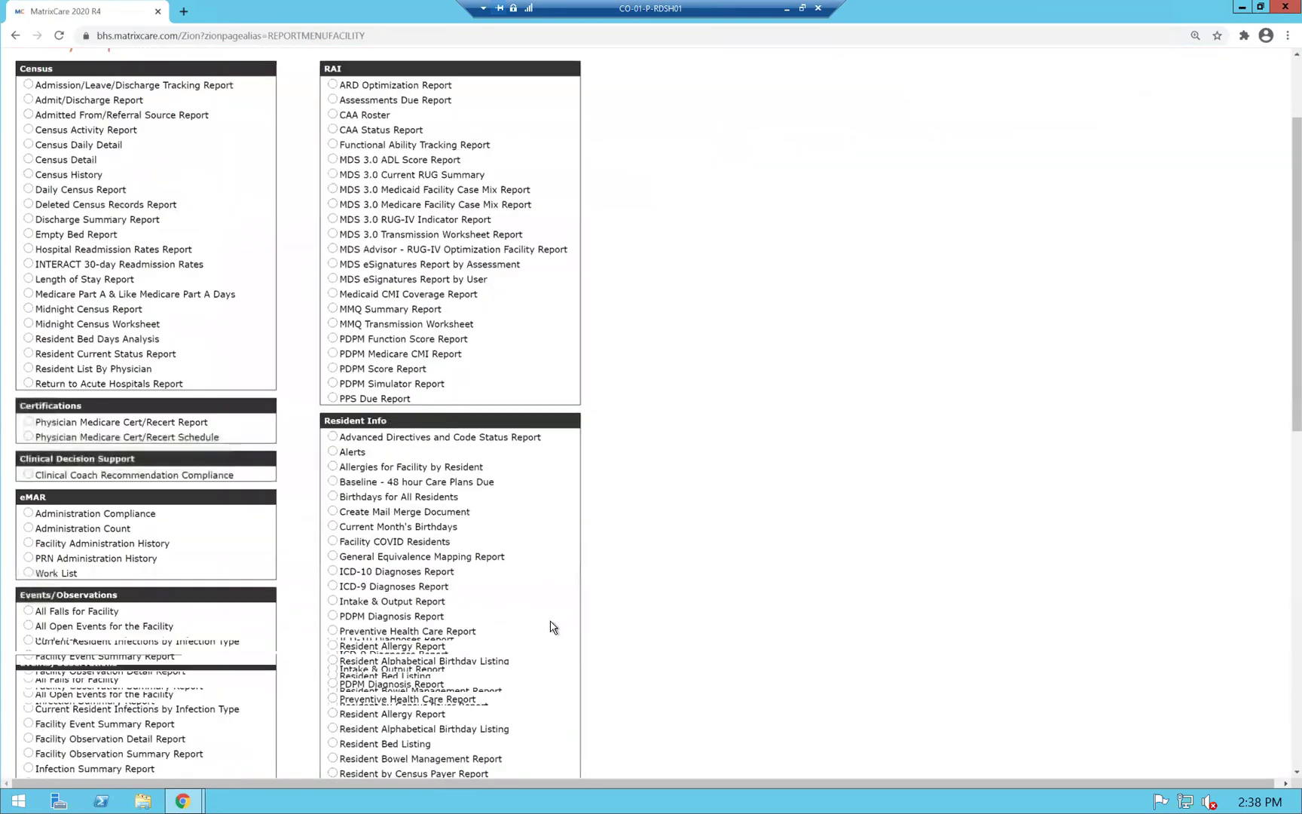
scroll(167, 669, "down", 4)
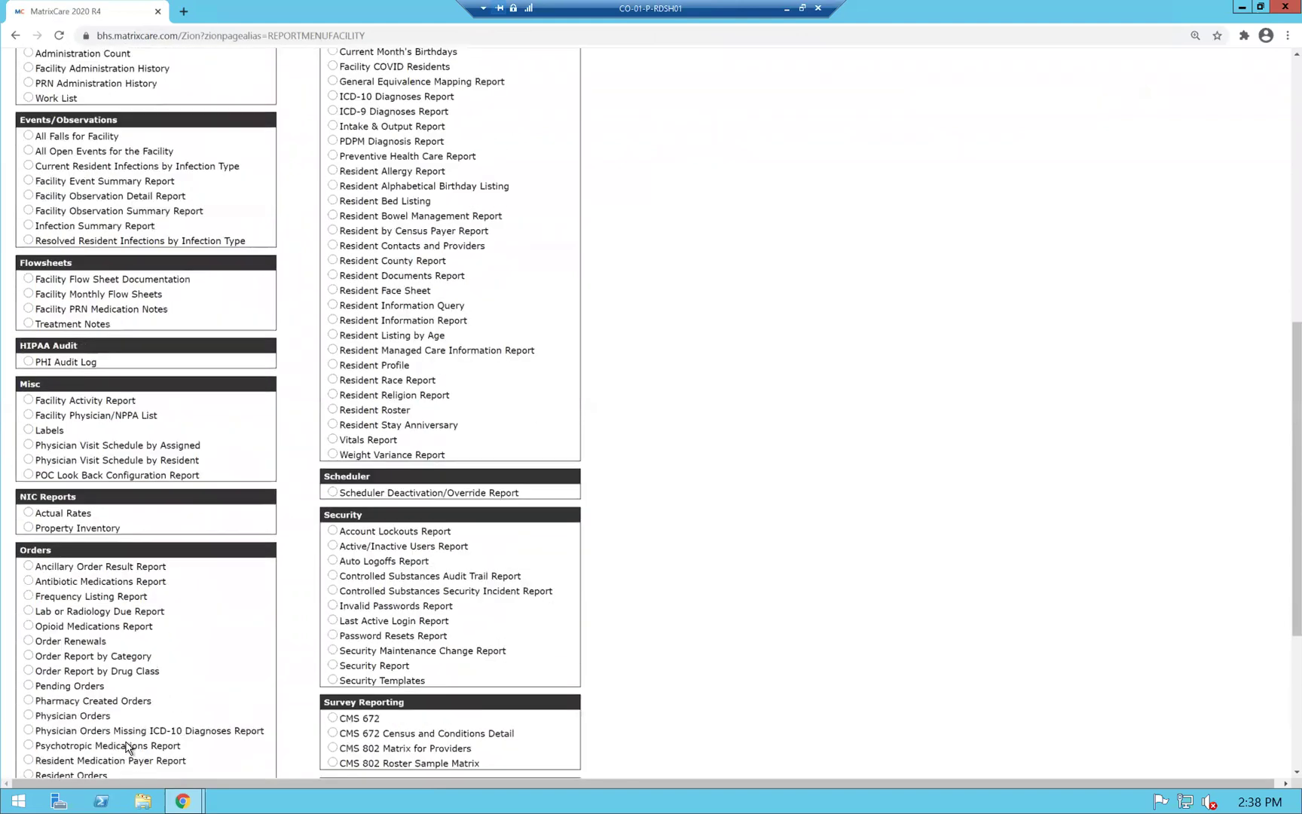
scroll(41, 627, "down", 2)
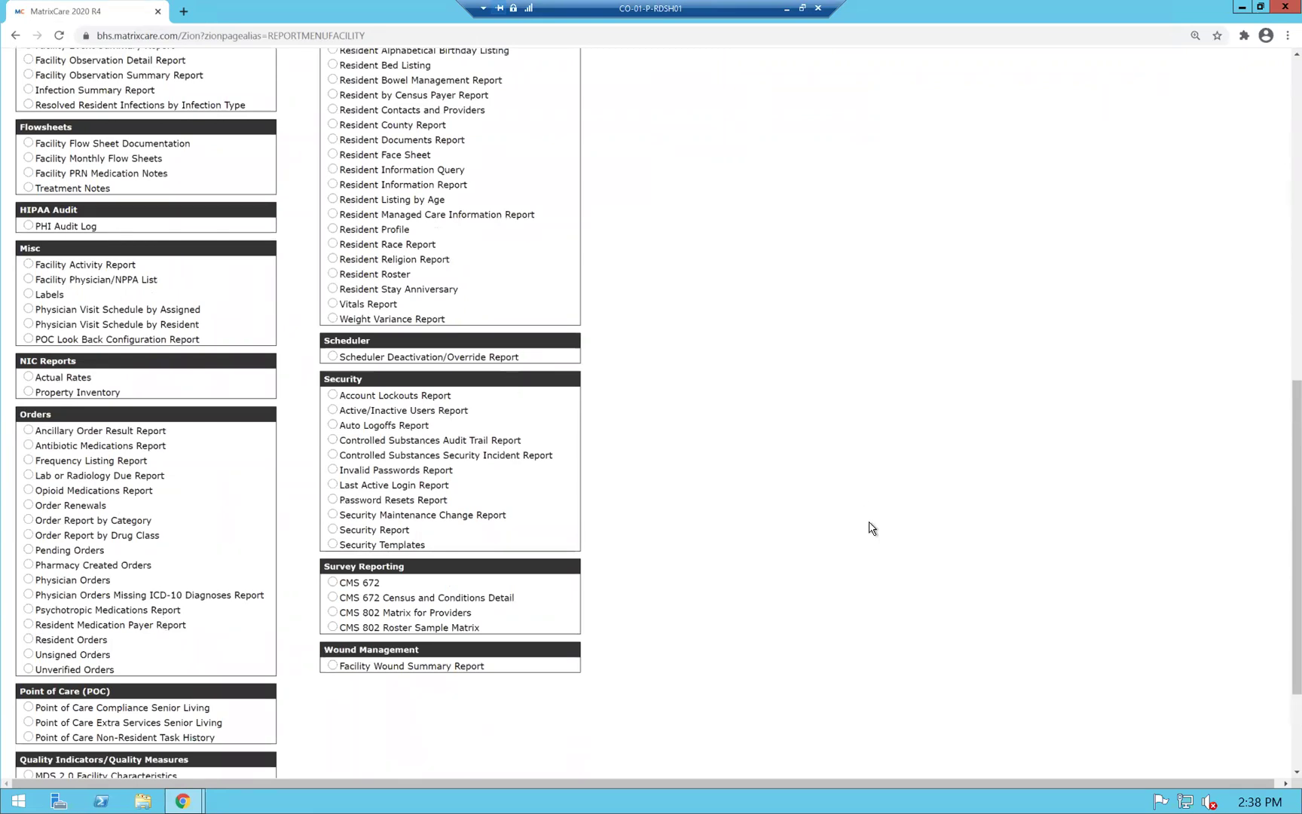
scroll(873, 532, "down", 3)
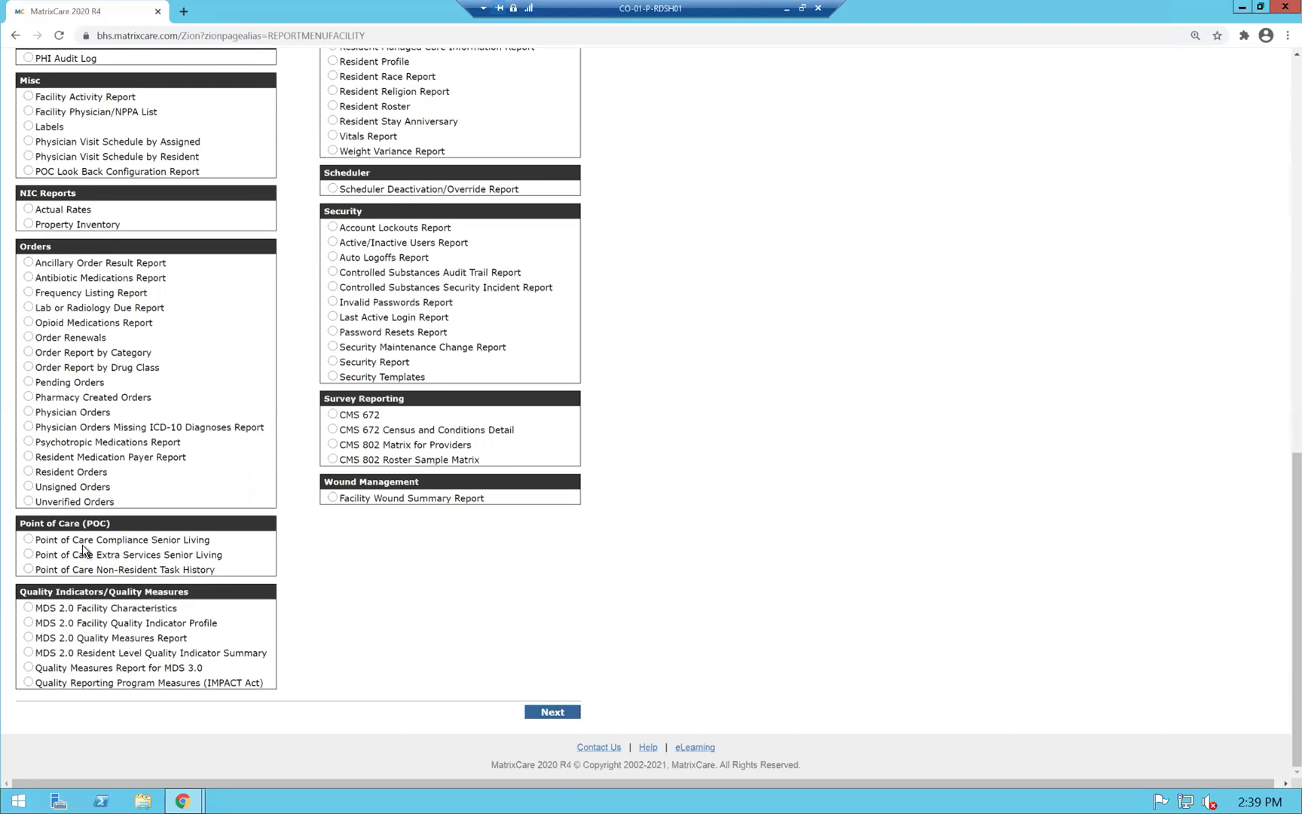
left_click(570, 711)
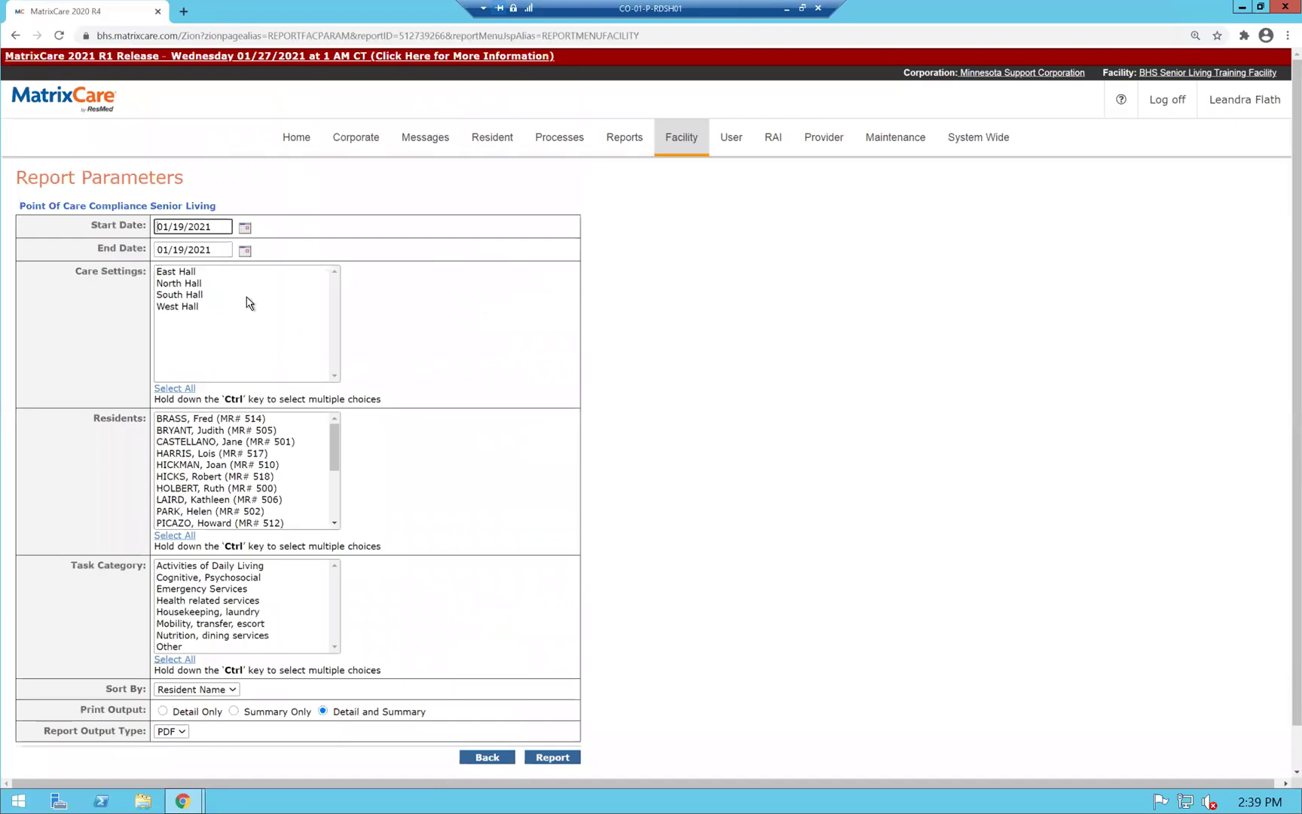
Set both the start and end date to 01/15/2021 and select the first resident in the Residents list
left_click(246, 230)
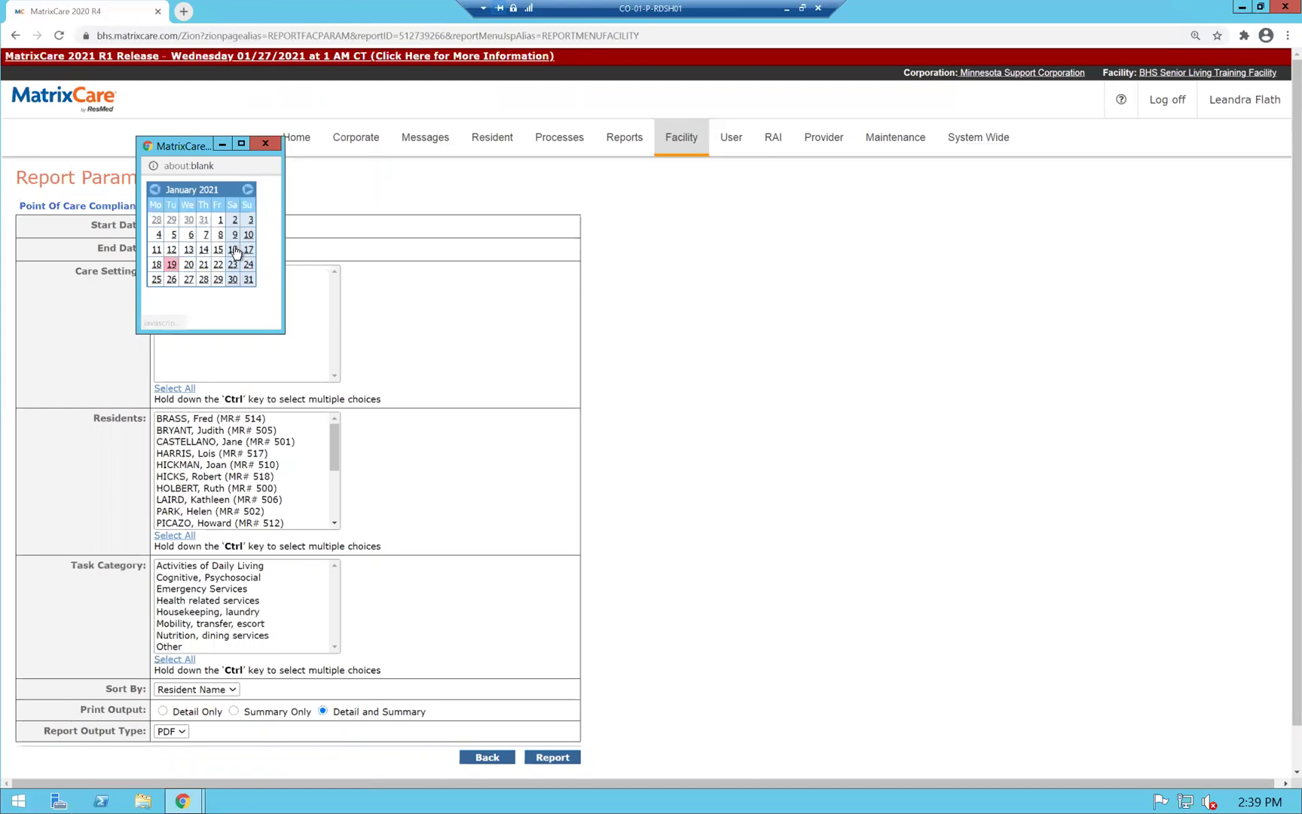
left_click(219, 250)
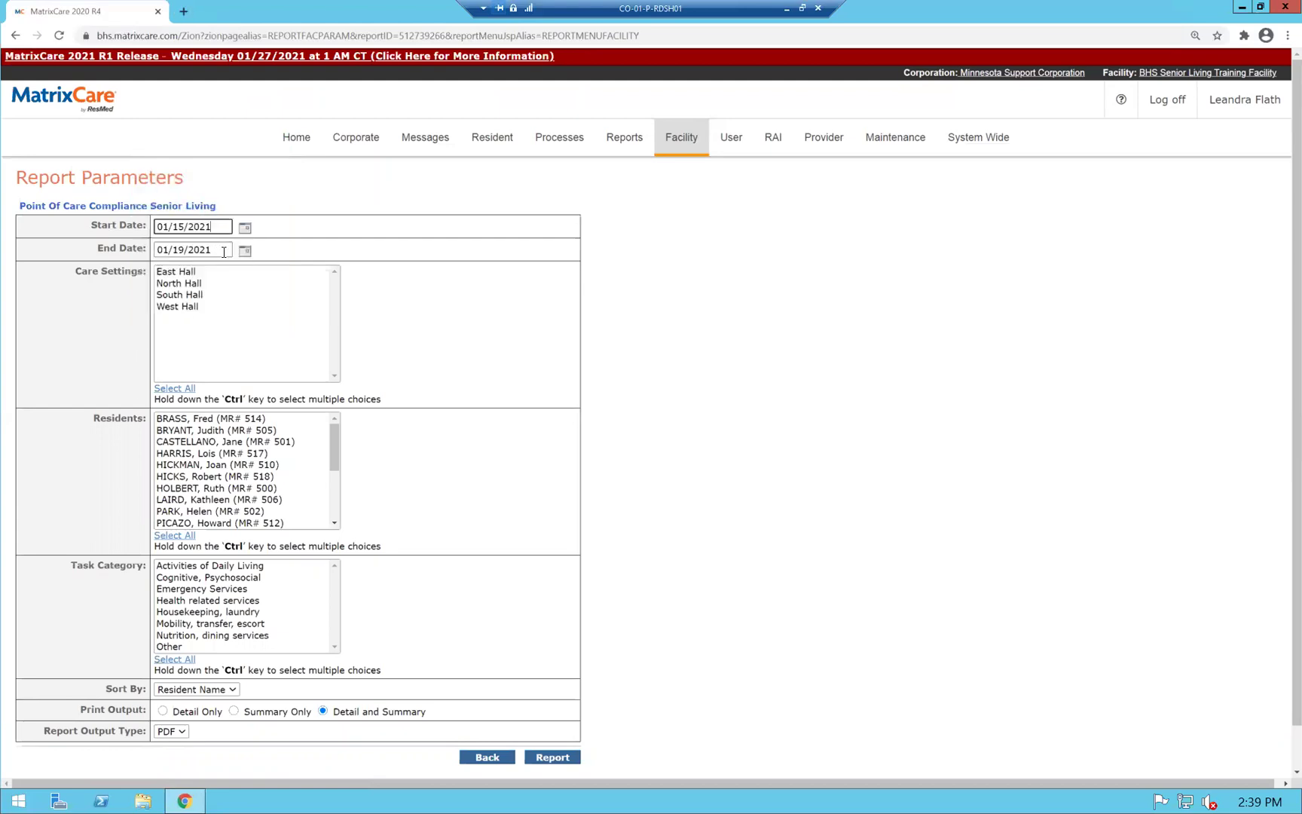
left_click(244, 250)
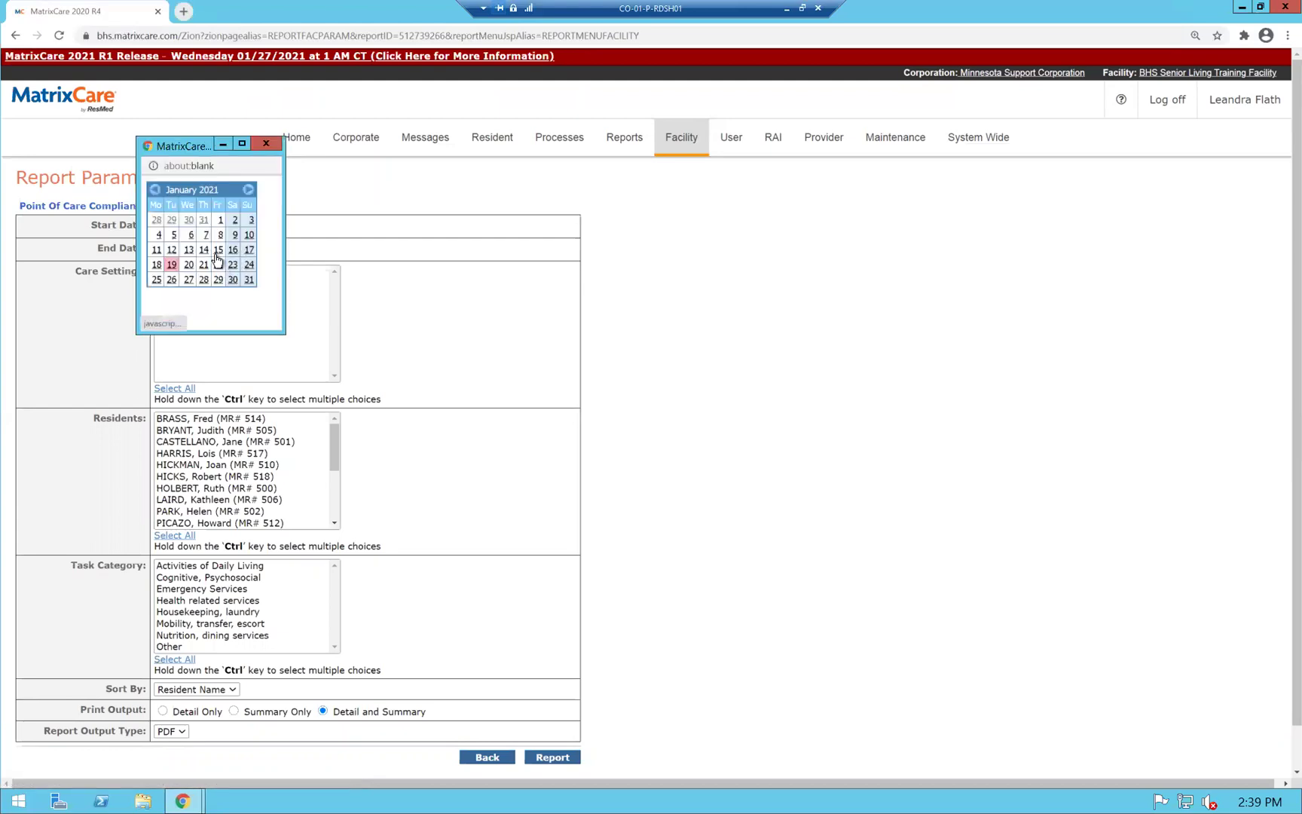
left_click(218, 249)
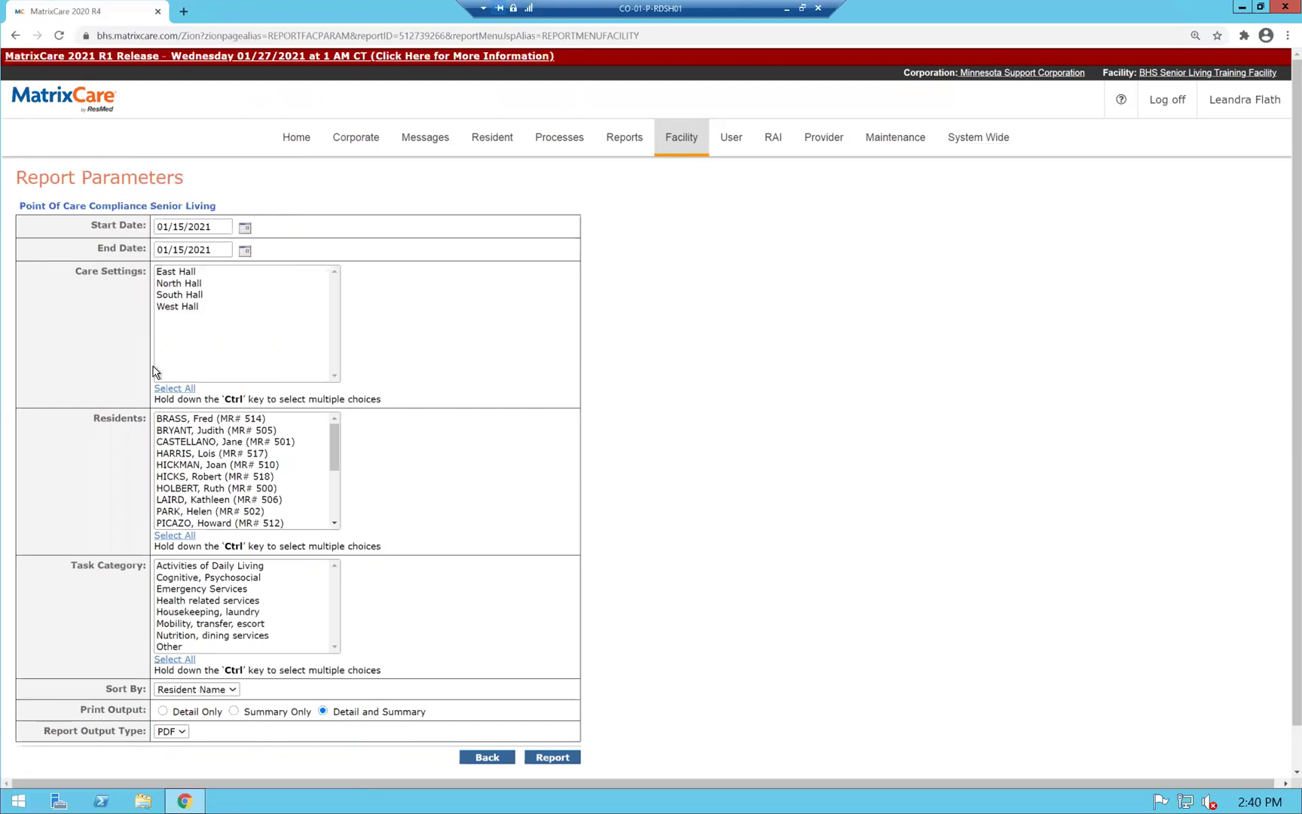
left_click(250, 419)
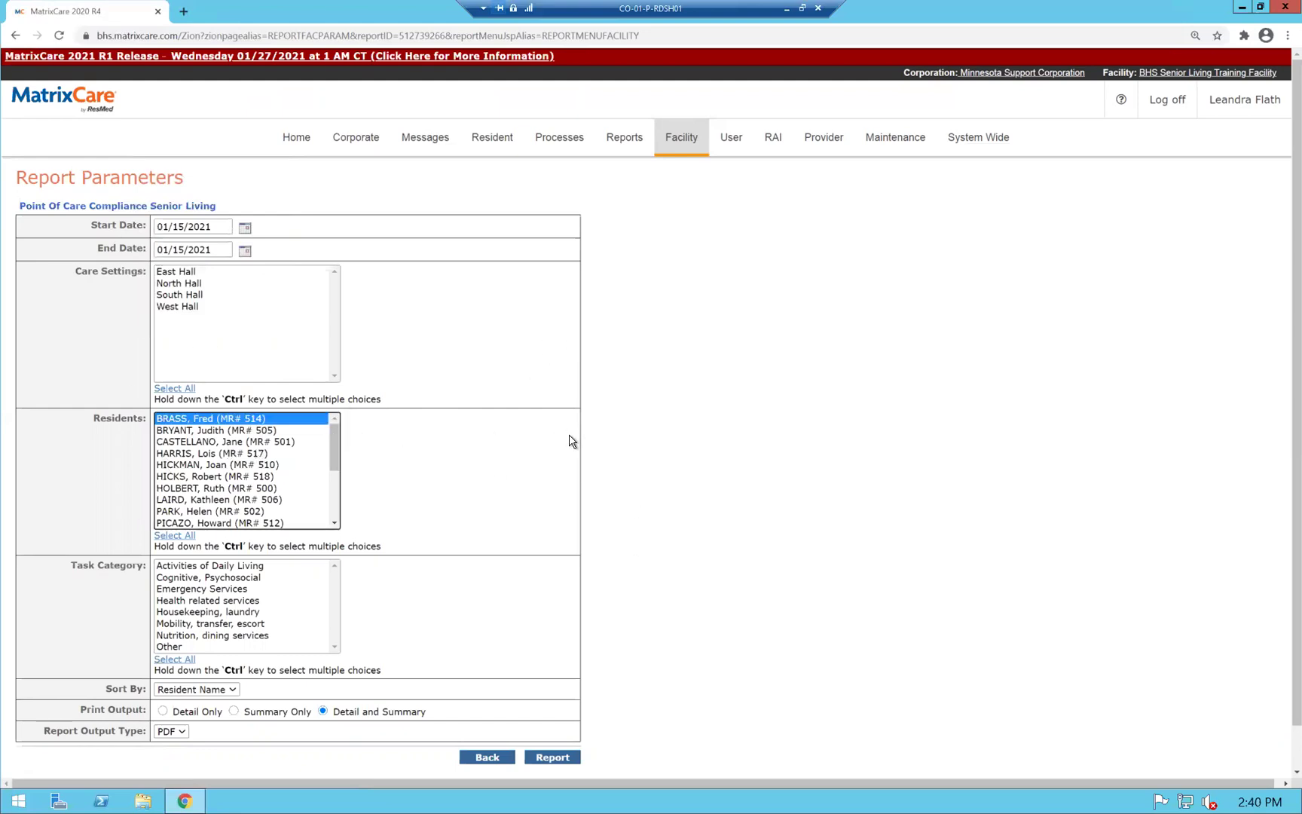
Run the Point of Care Compliance report as a PDF with Detail and Summary output and maximize its window
scroll(573, 442, "down", 1)
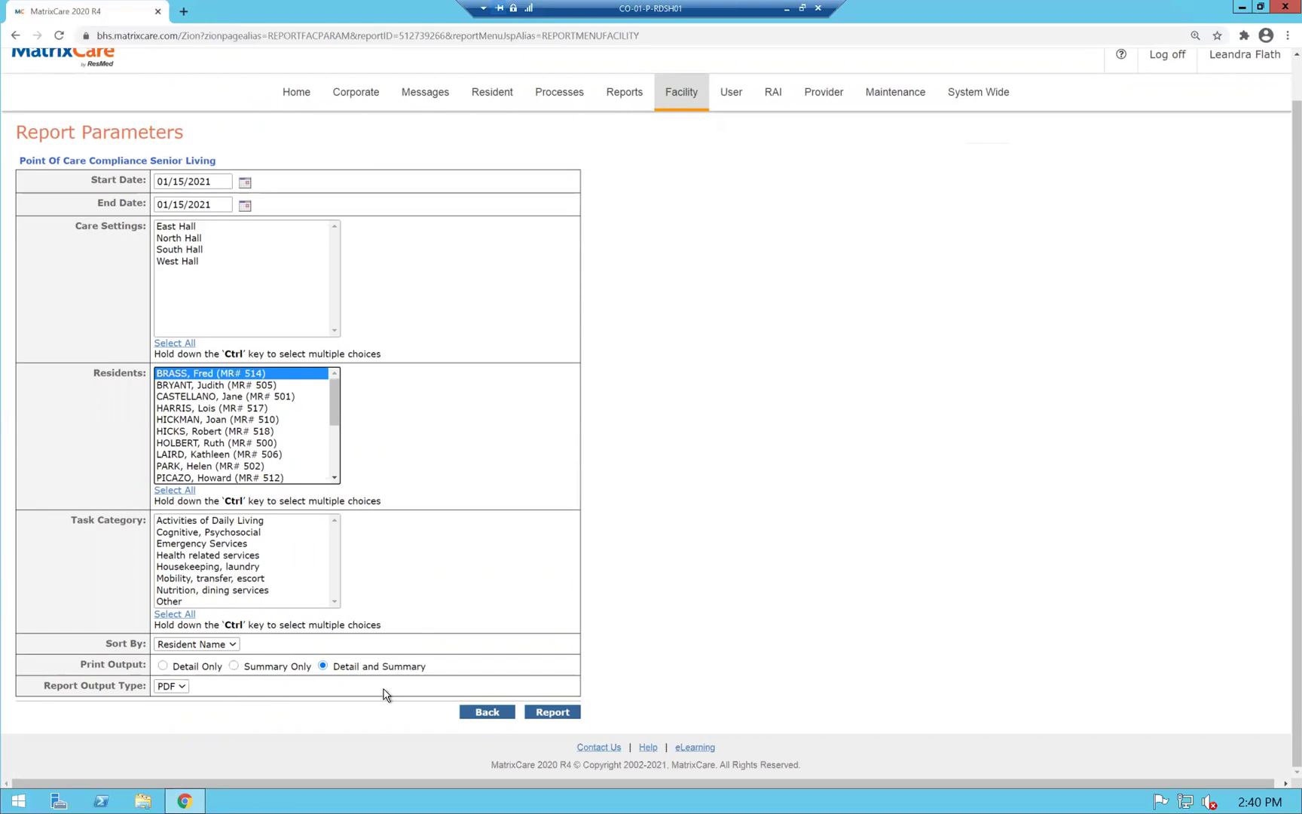
left_click(172, 688)
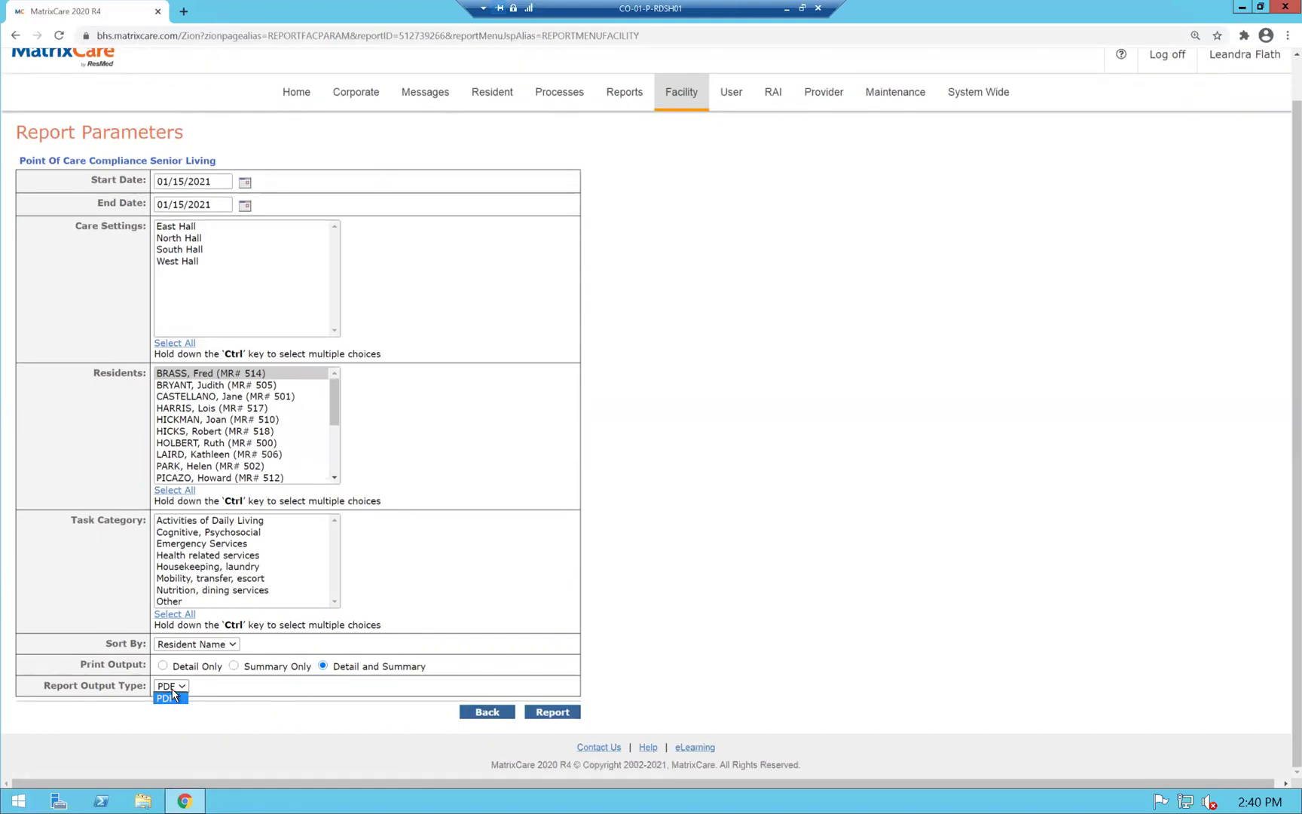
left_click(231, 683)
left_click(222, 697)
left_click(561, 714)
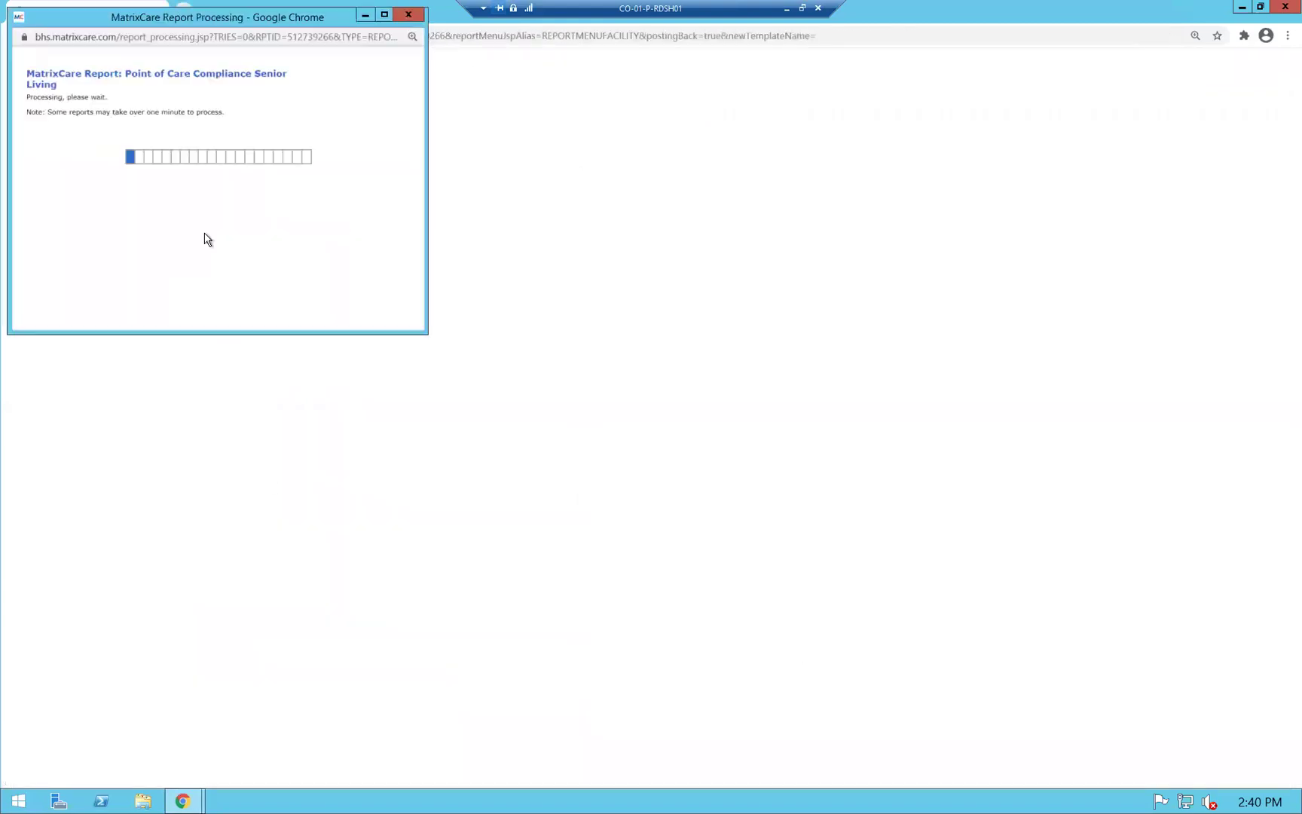
left_click_drag(805, 357, 697, 152)
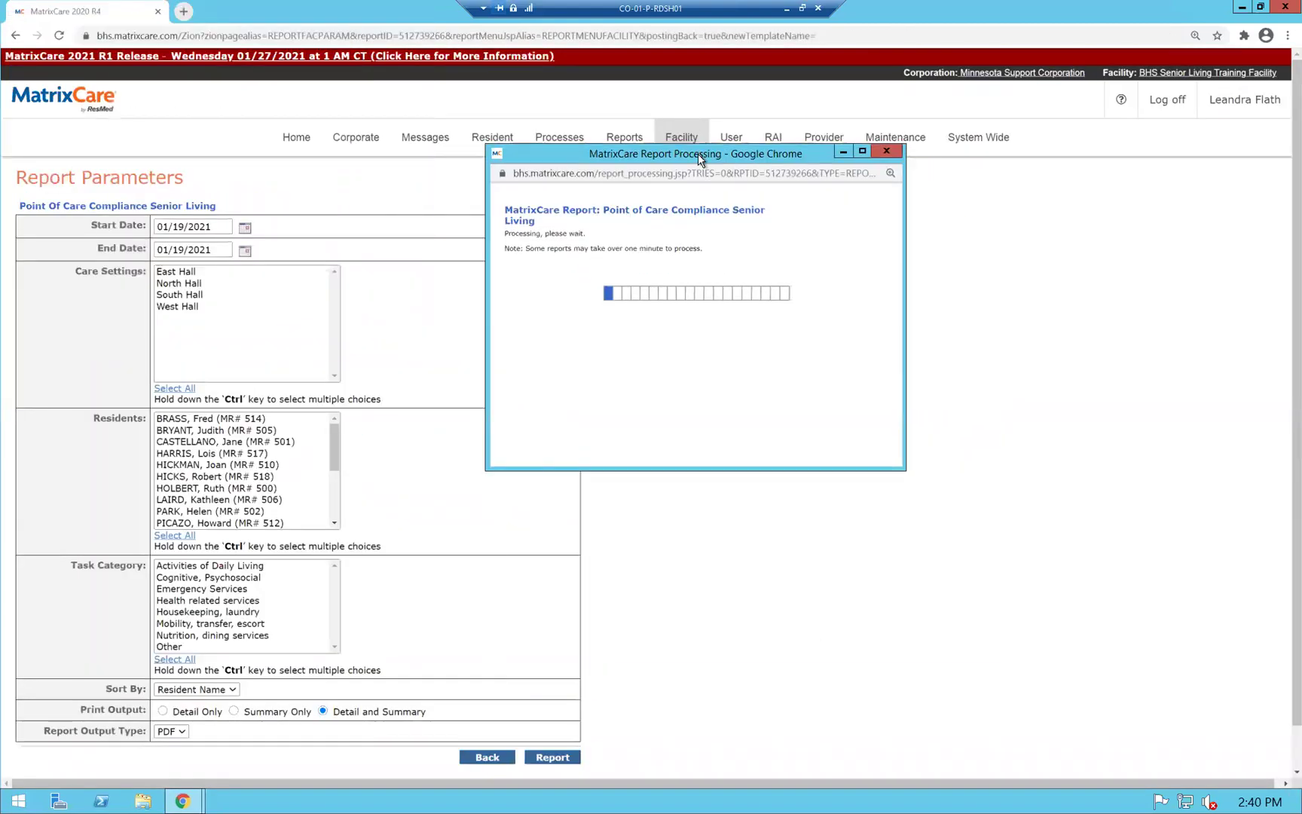
left_click(858, 155)
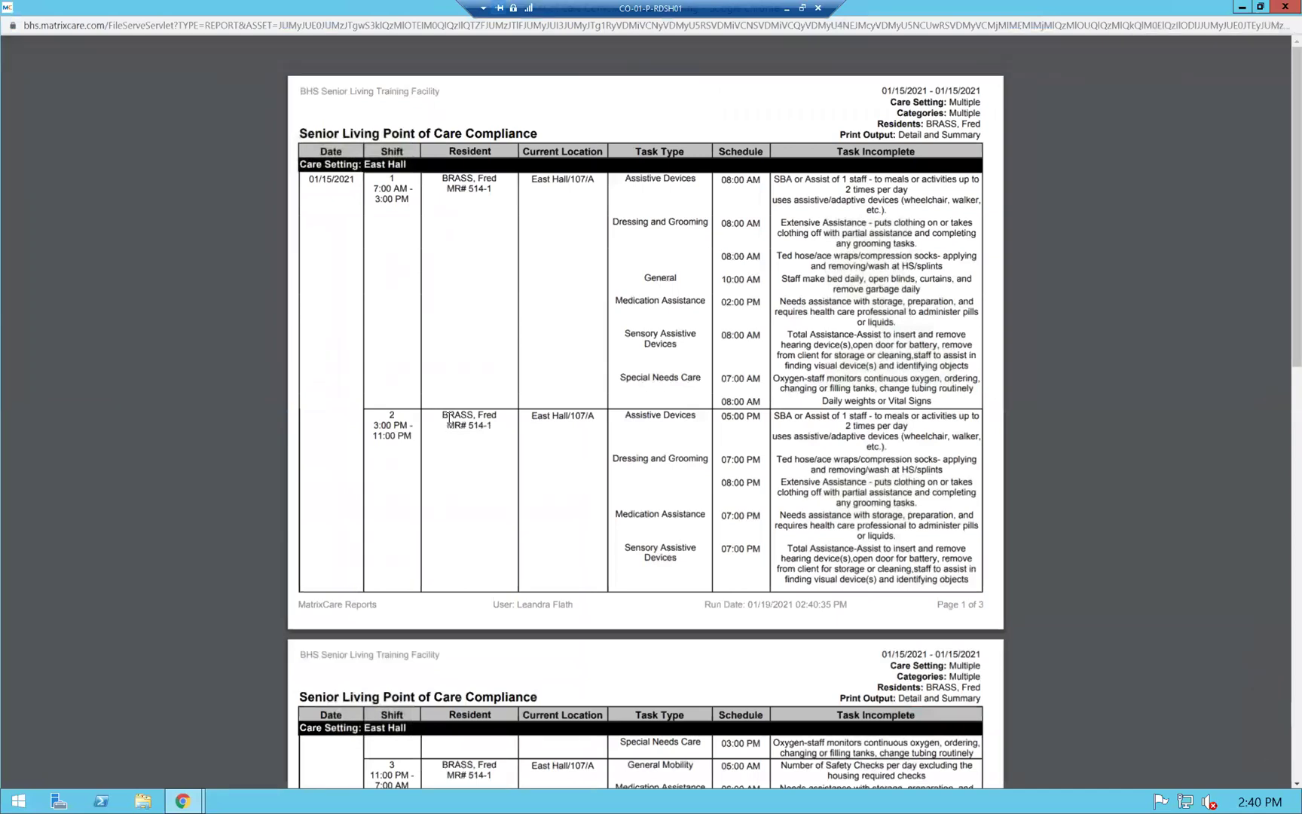
Enlarge the compliance report and examine the incomplete tasks of each shift by task type and scheduled time
scroll(449, 420, "up", 2)
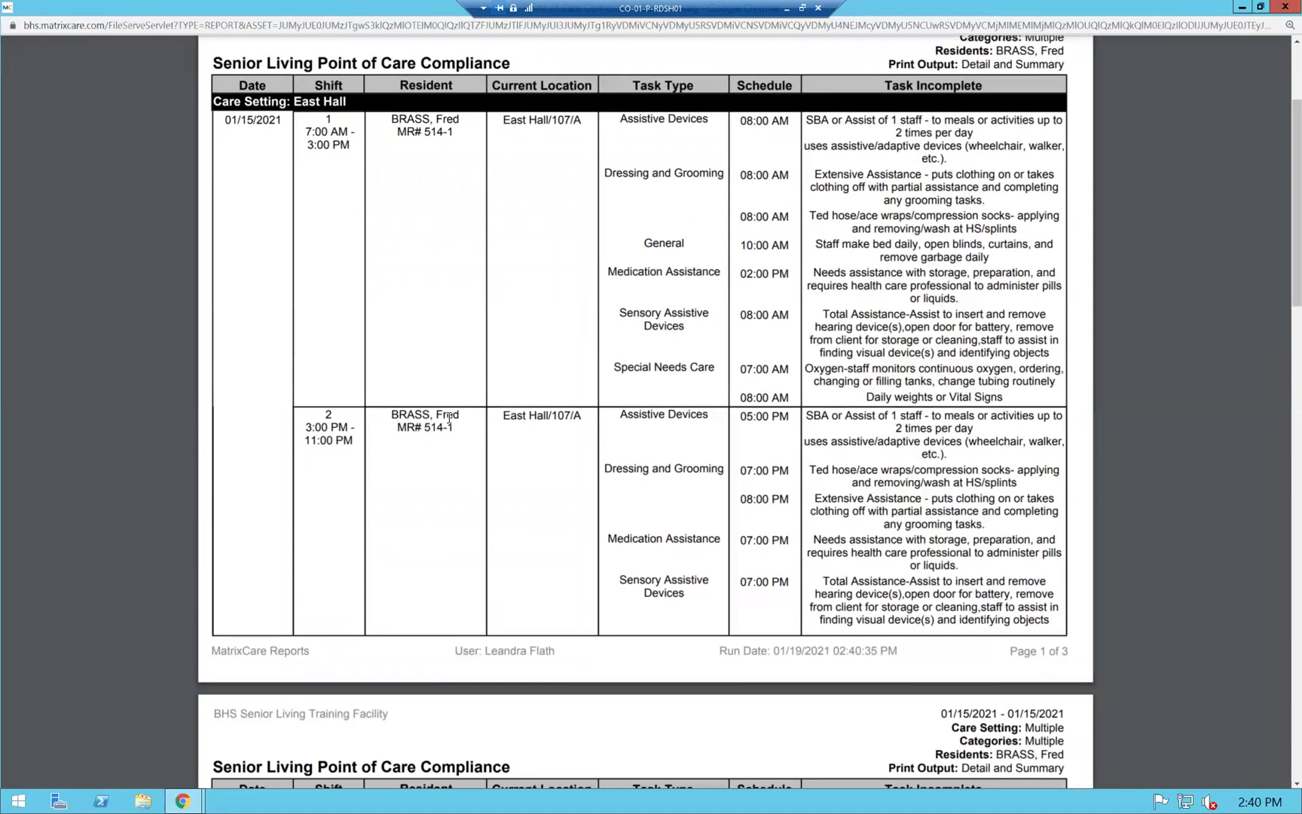
scroll(449, 418, "up", 1)
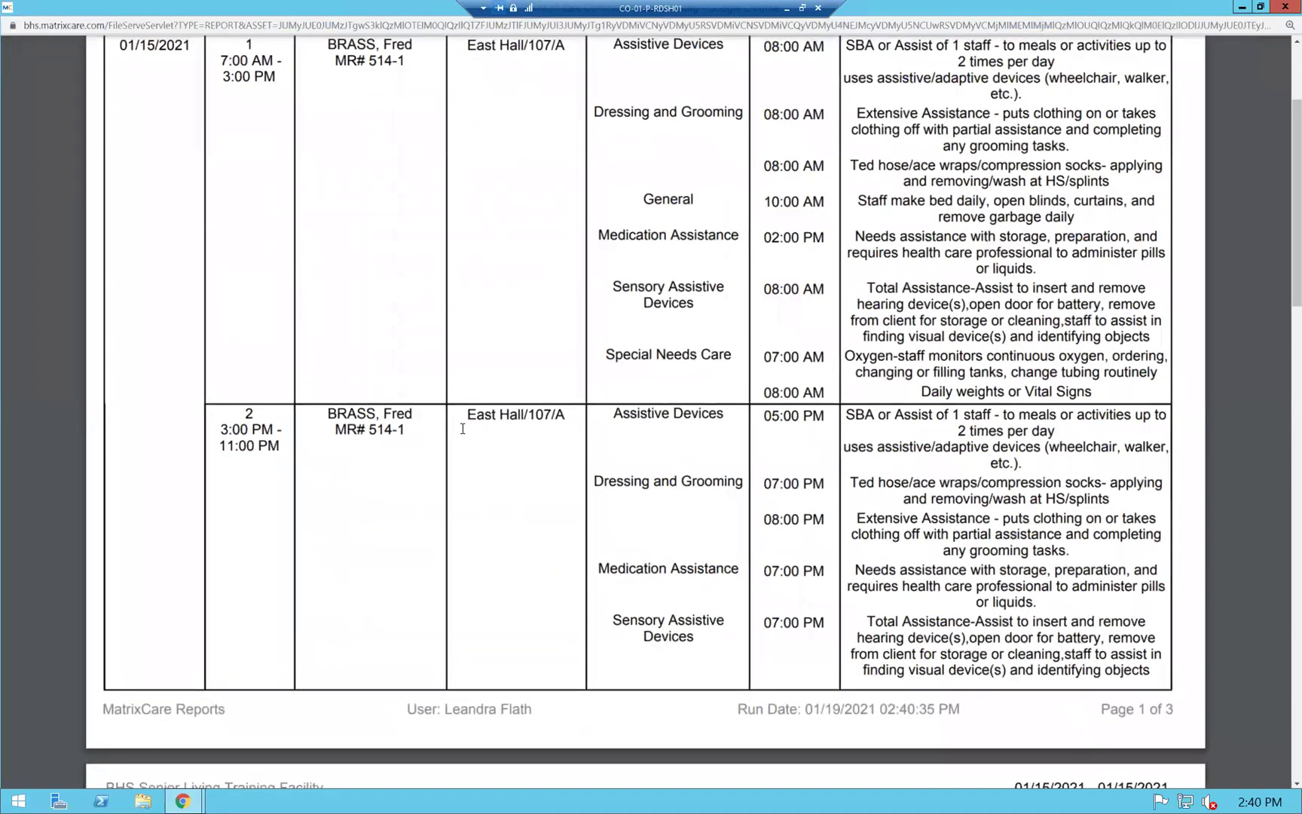
scroll(463, 428, "up", 3)
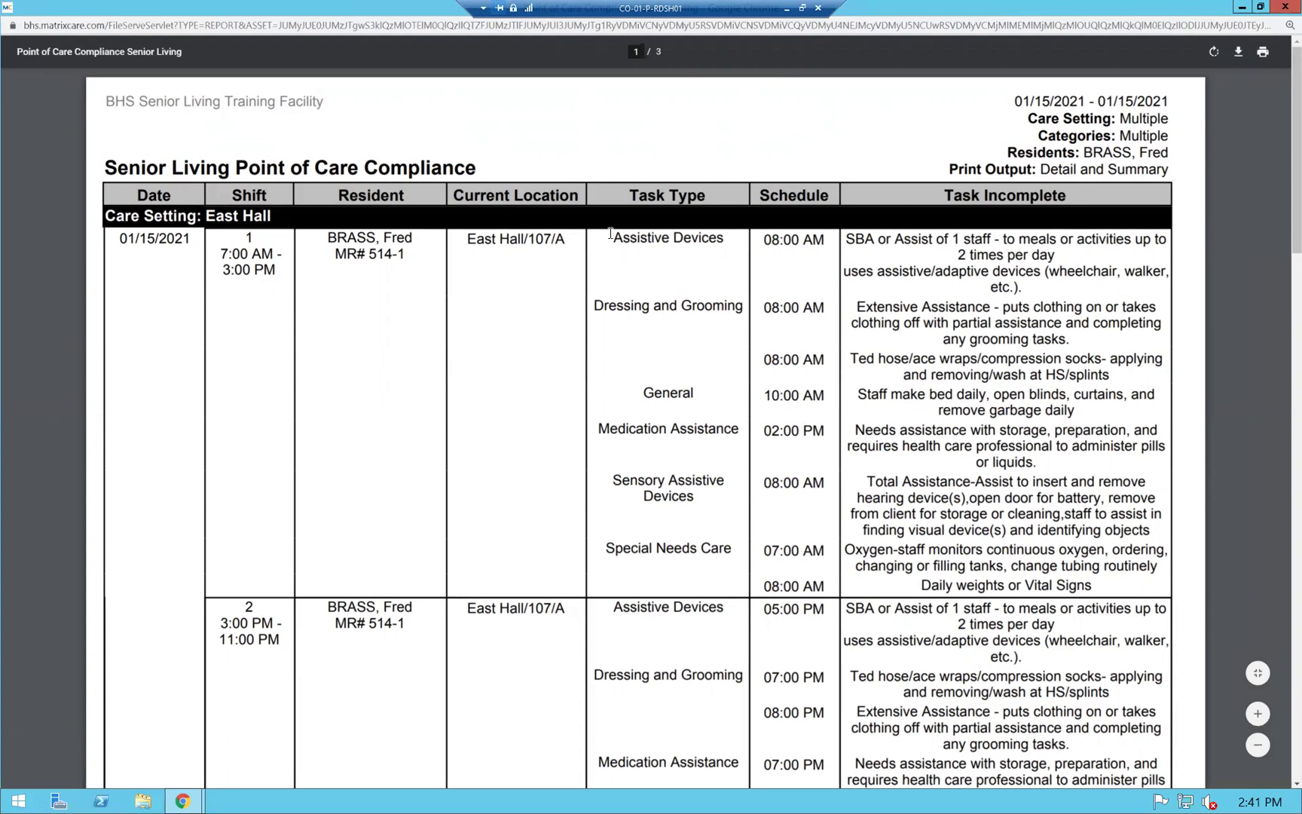
left_click_drag(612, 238, 1117, 297)
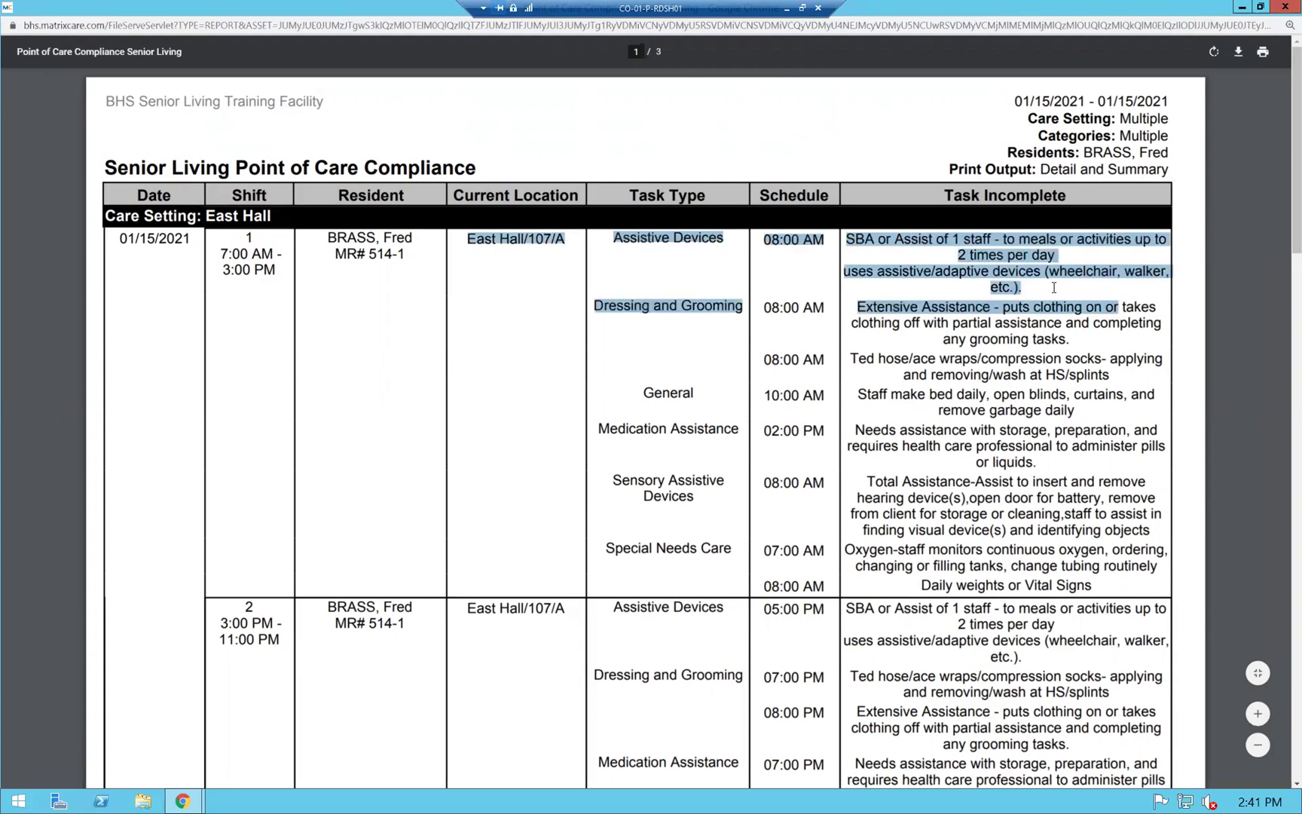
left_click(861, 260)
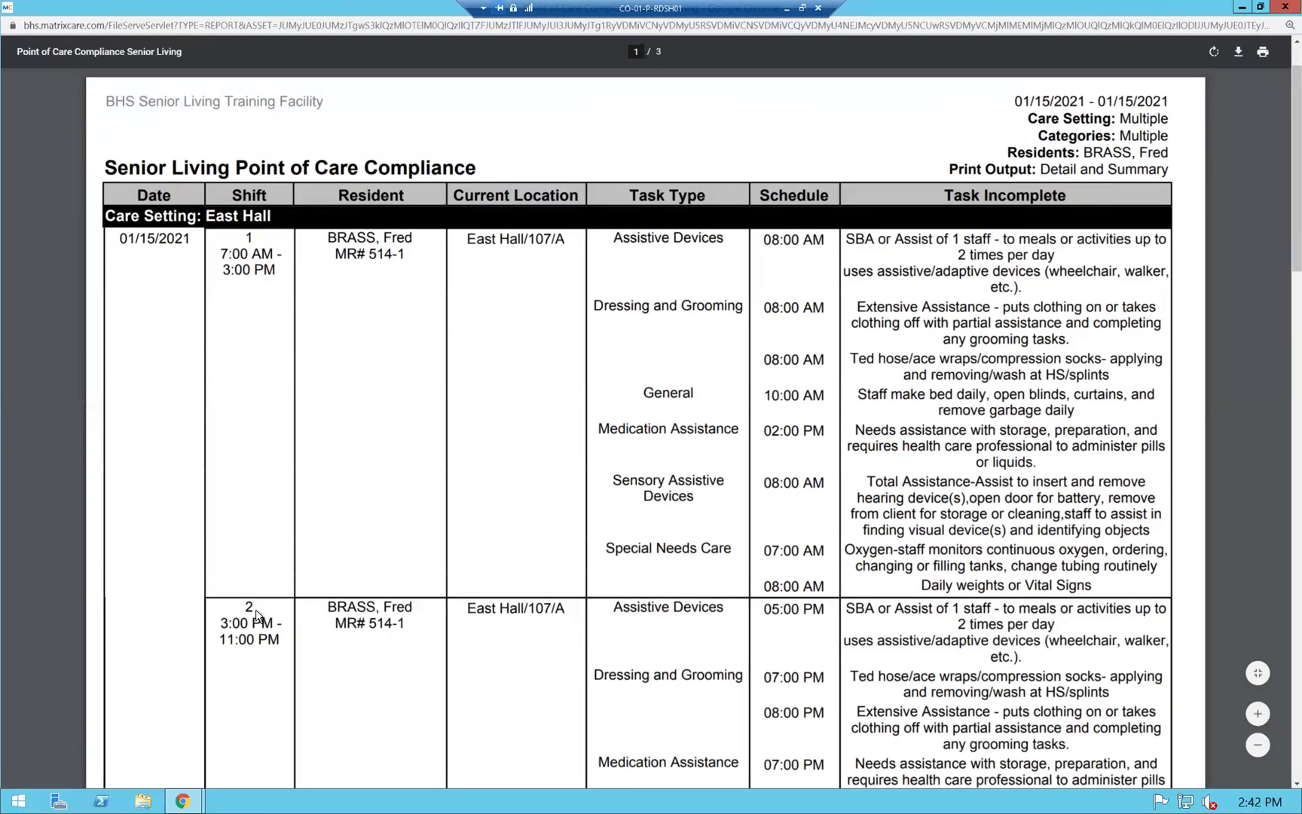
scroll(254, 618, "down", 1)
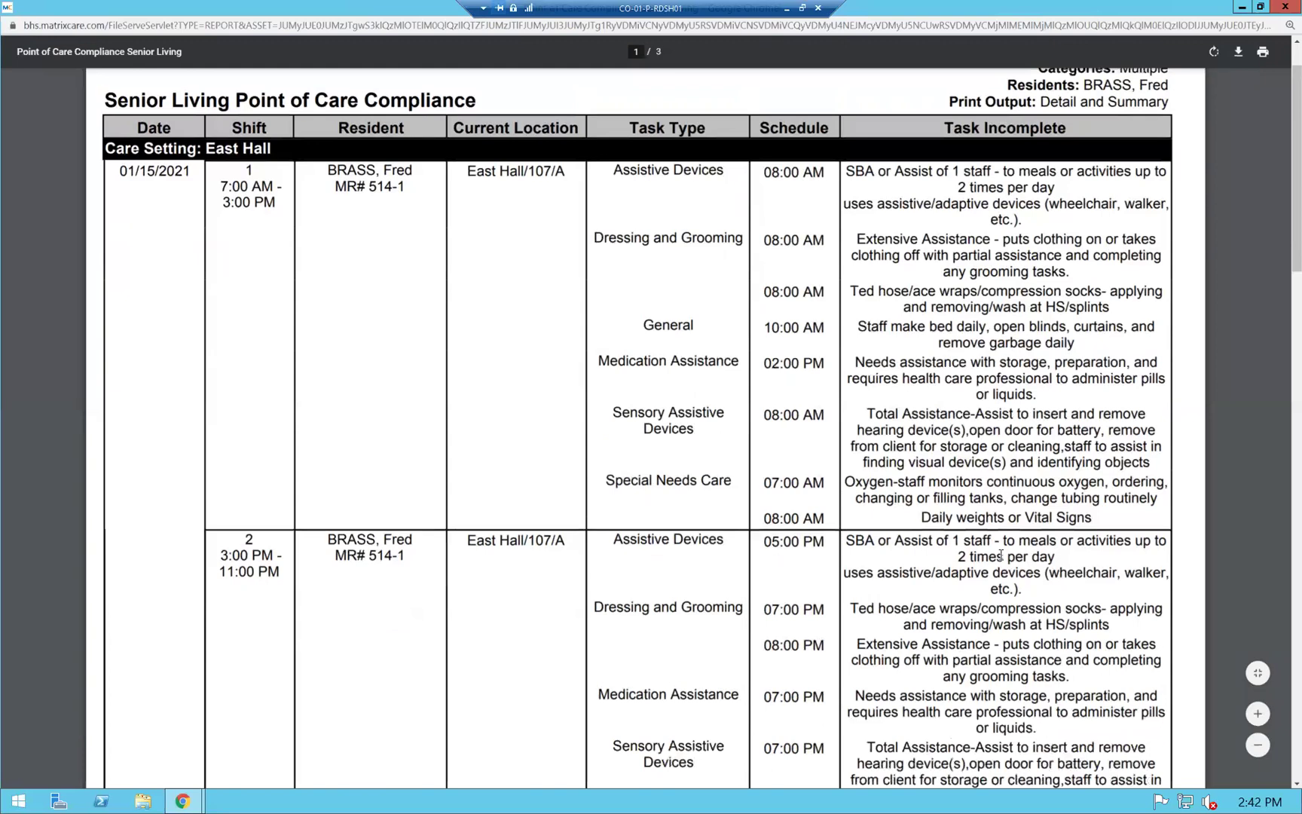
scroll(1042, 561, "down", 3)
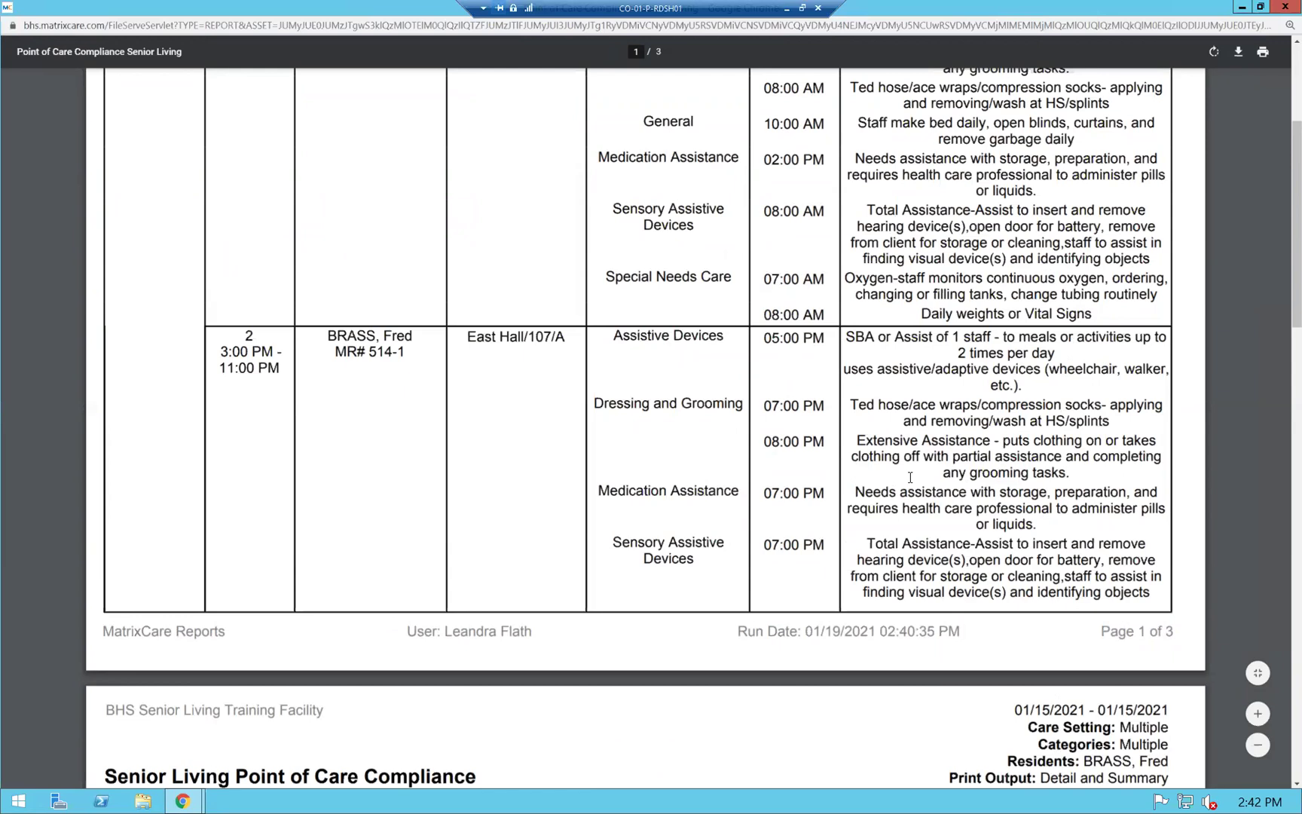
scroll(914, 470, "down", 3)
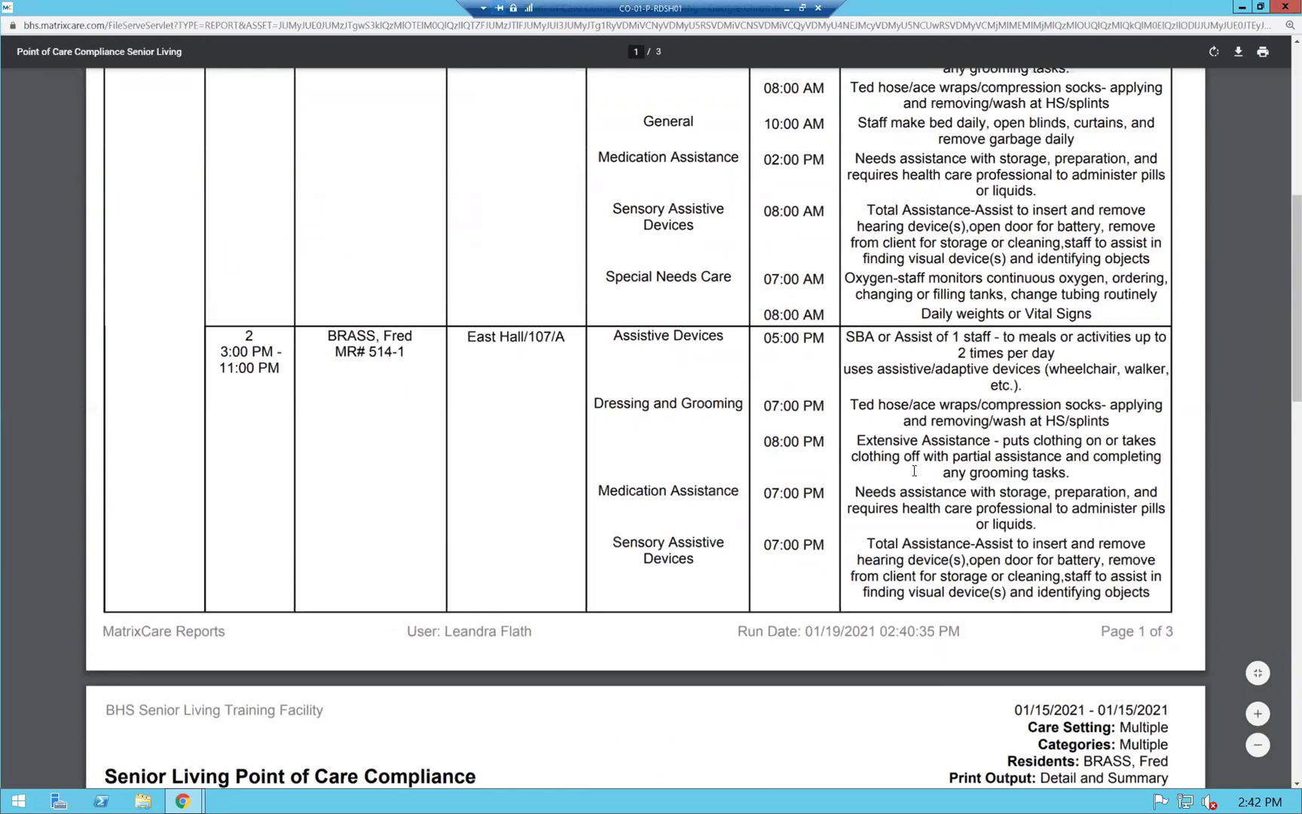
Examine the Compliance Summary for required tasks, tasks answered and percentage answered per shift and task type
scroll(914, 470, "down", 10)
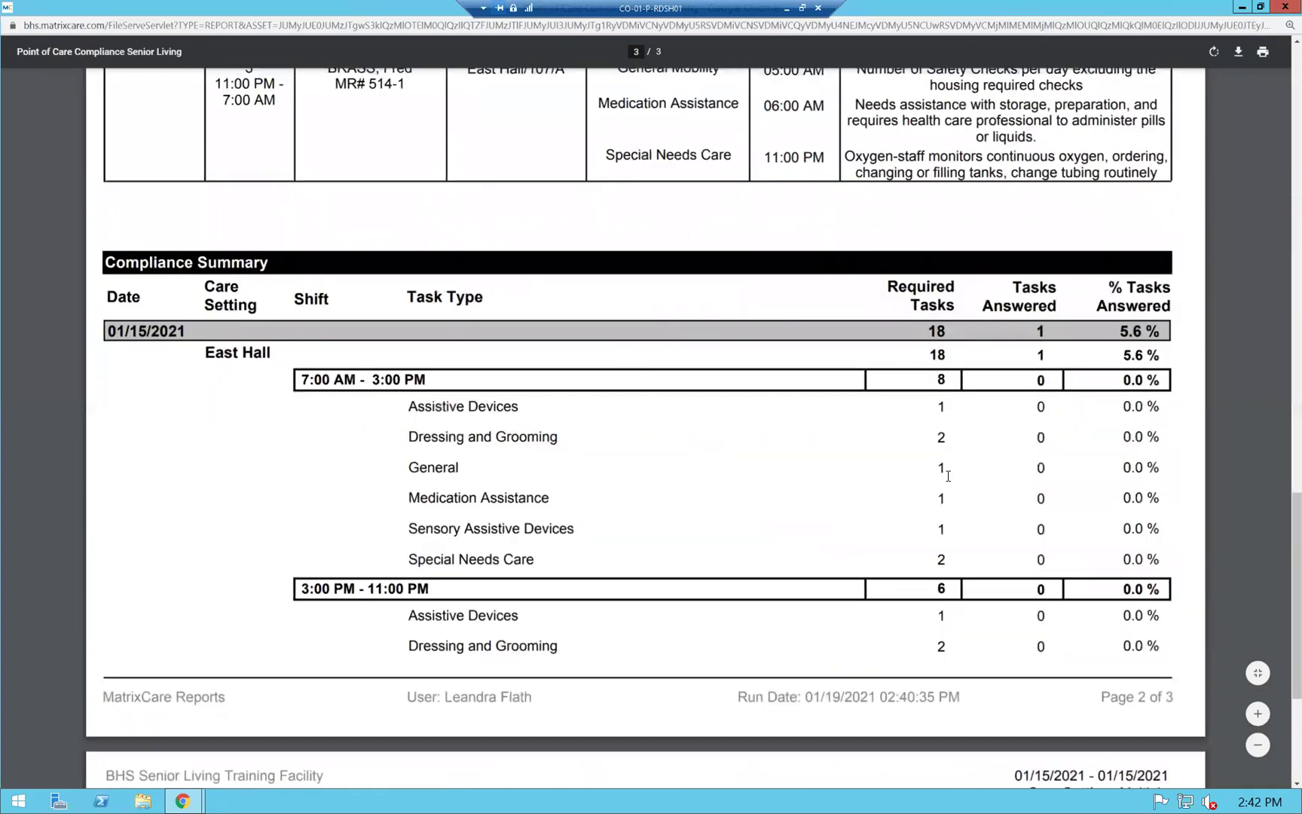
scroll(948, 475, "down", 10)
scroll(956, 480, "up", 5)
scroll(955, 476, "up", 3)
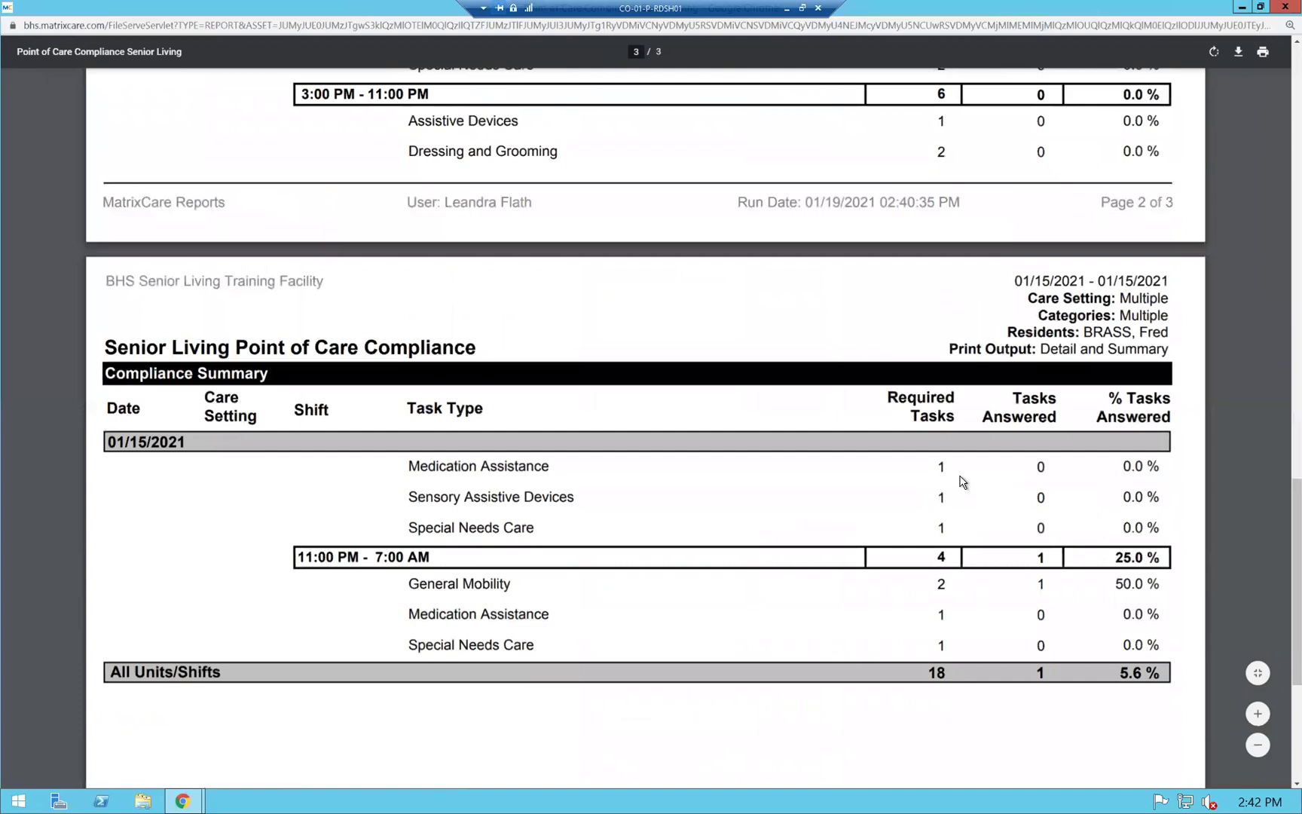
scroll(962, 481, "up", 3)
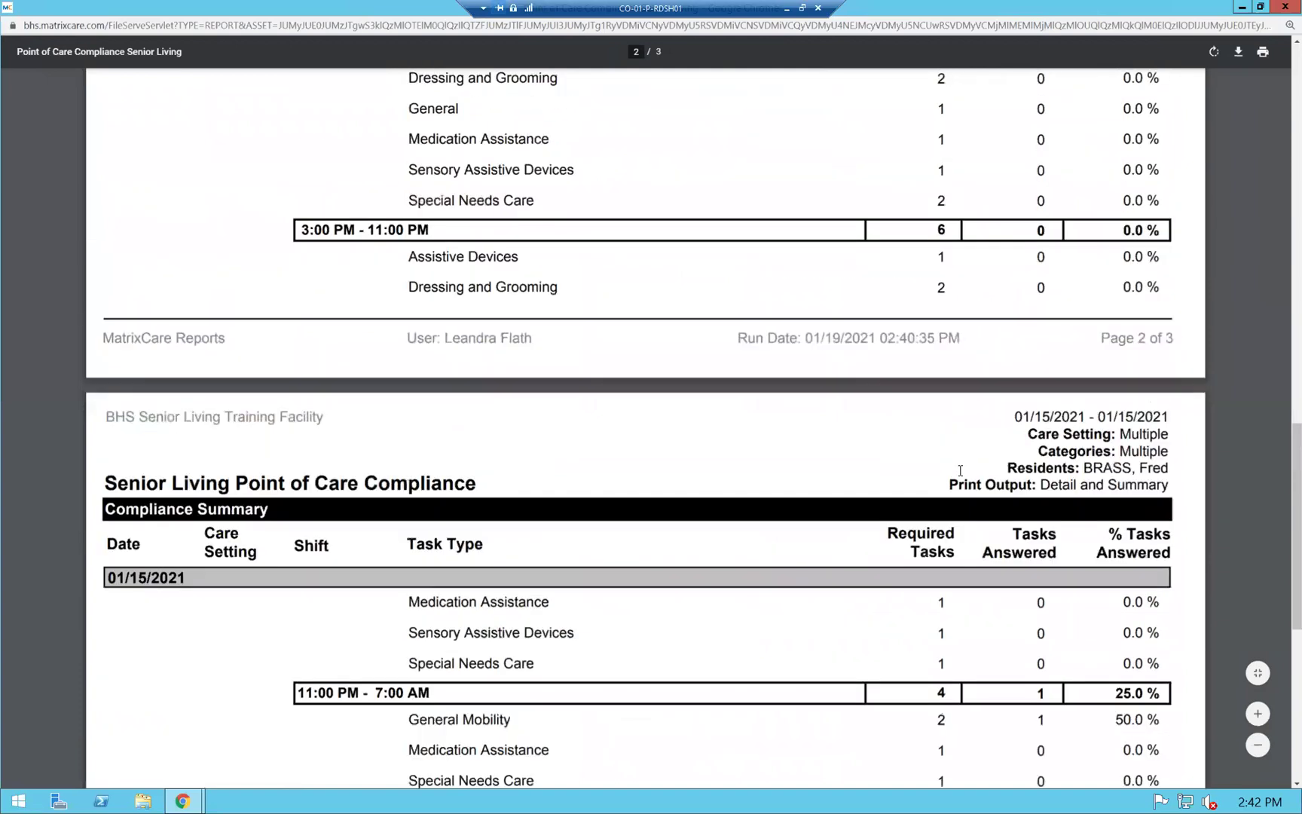
scroll(959, 470, "up", 6)
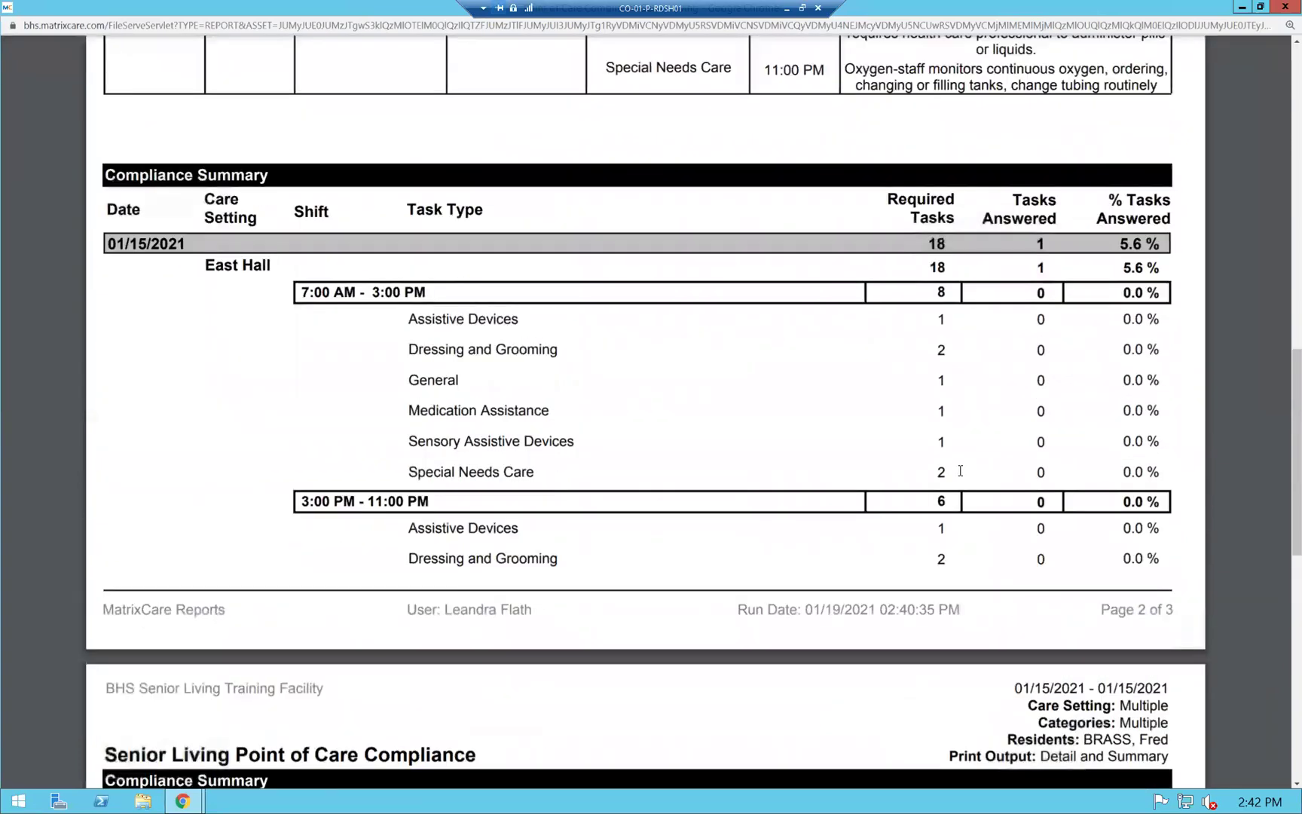
scroll(960, 470, "up", 2)
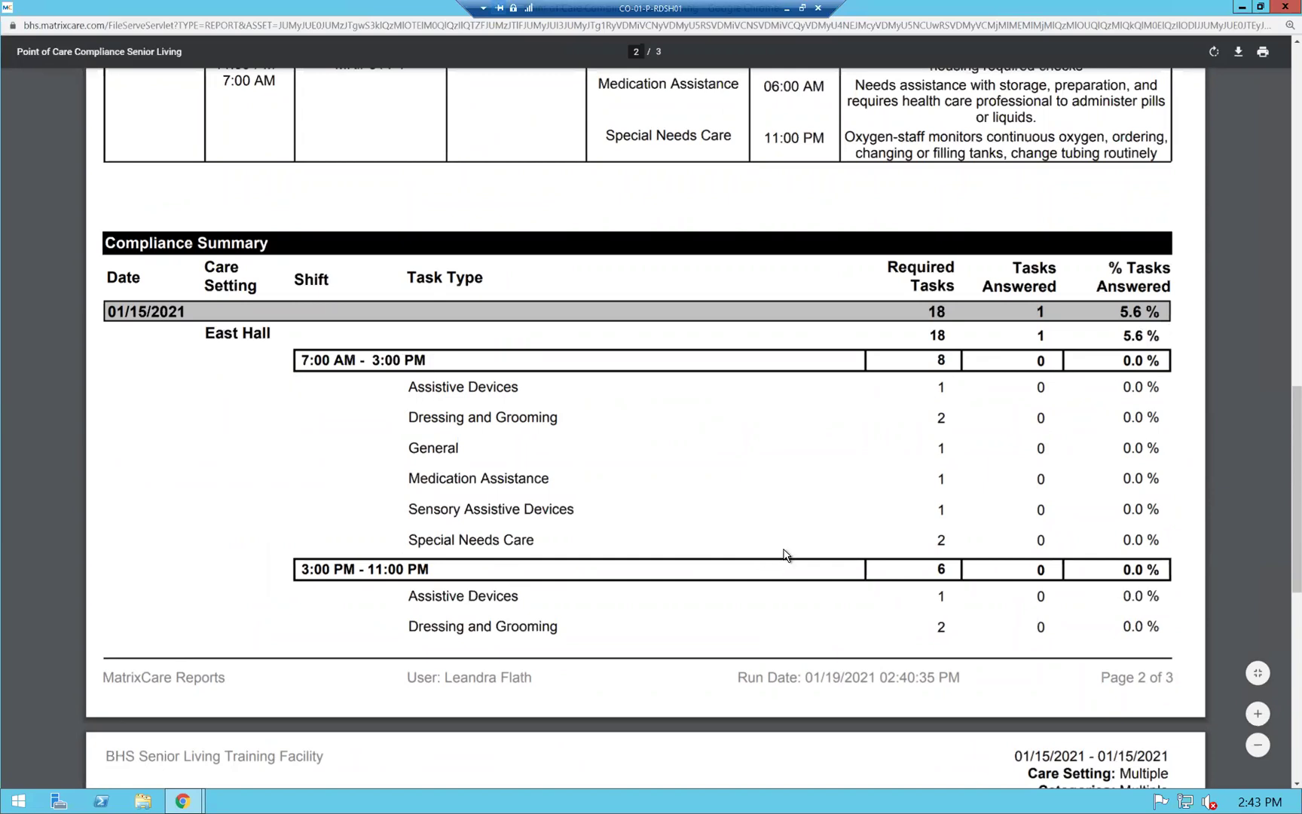
Read the rest of the Compliance Summary through All Units/Shifts, close the report and return to the facility report list
scroll(780, 558, "down", 2)
scroll(784, 550, "down", 1)
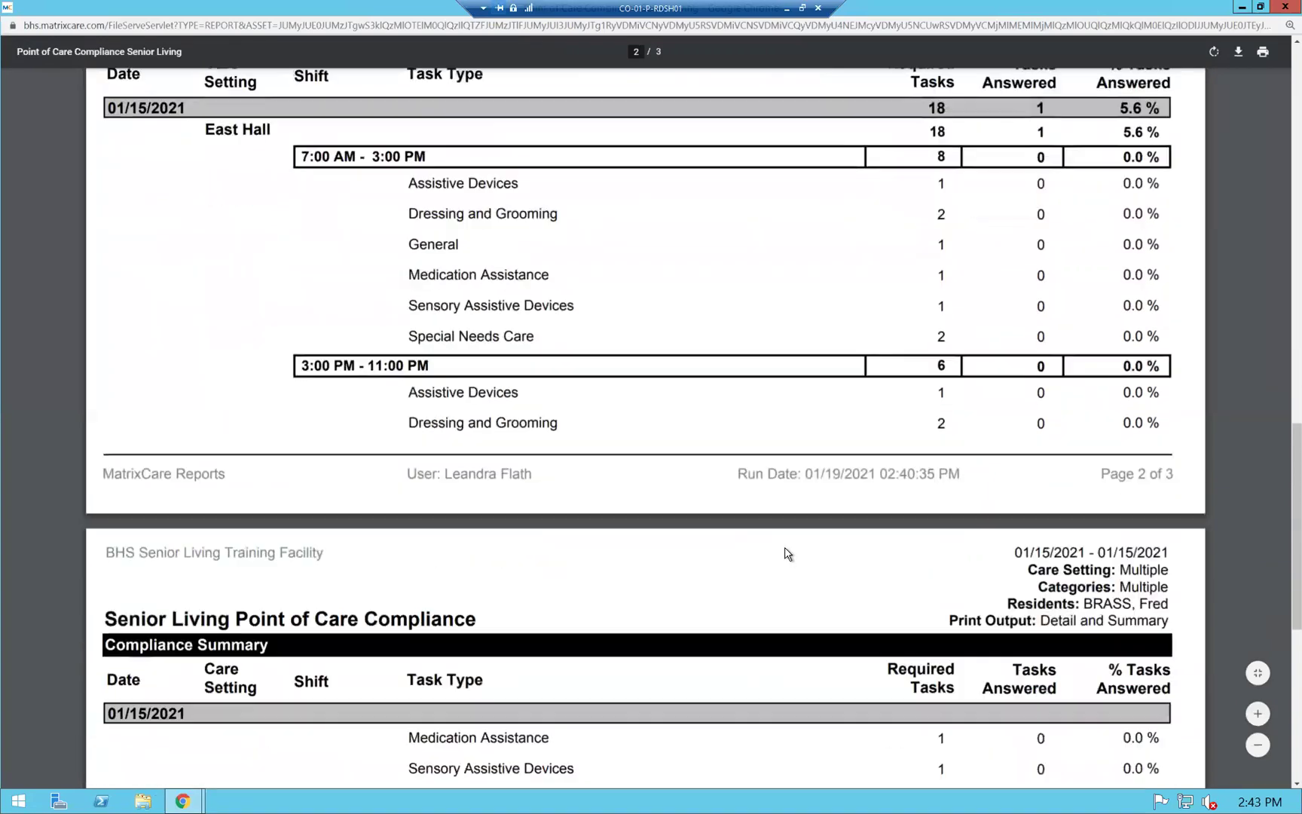
scroll(731, 542, "down", 1)
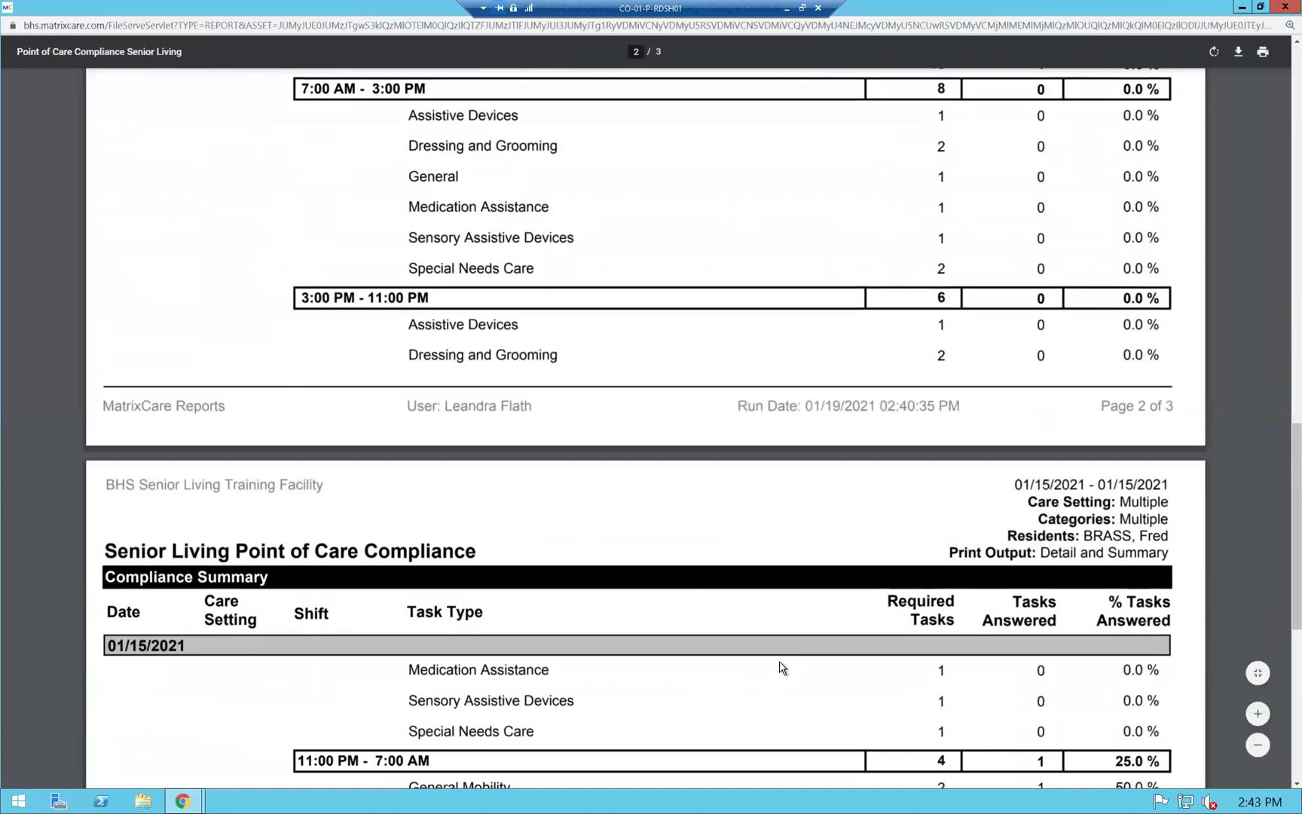
scroll(782, 662, "down", 1)
scroll(783, 663, "down", 5)
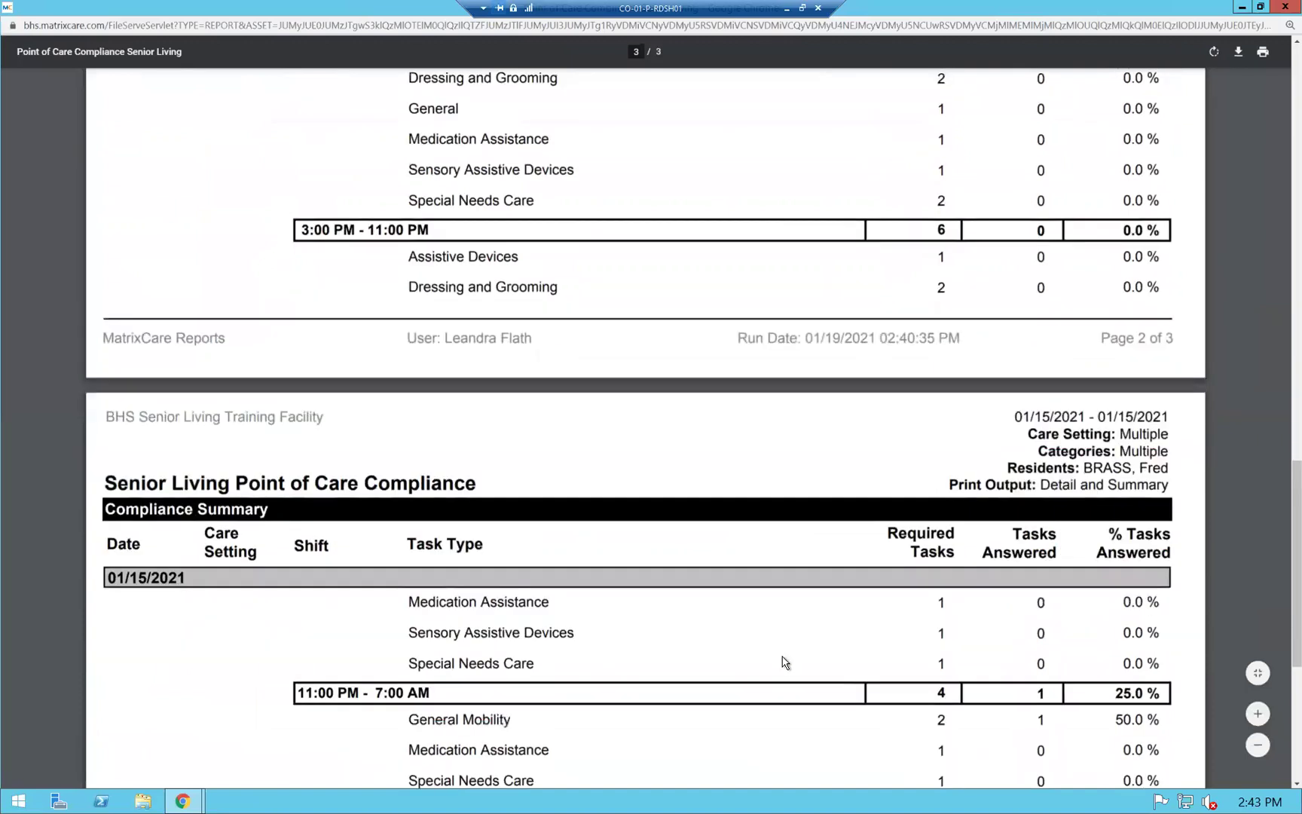
scroll(755, 587, "down", 1)
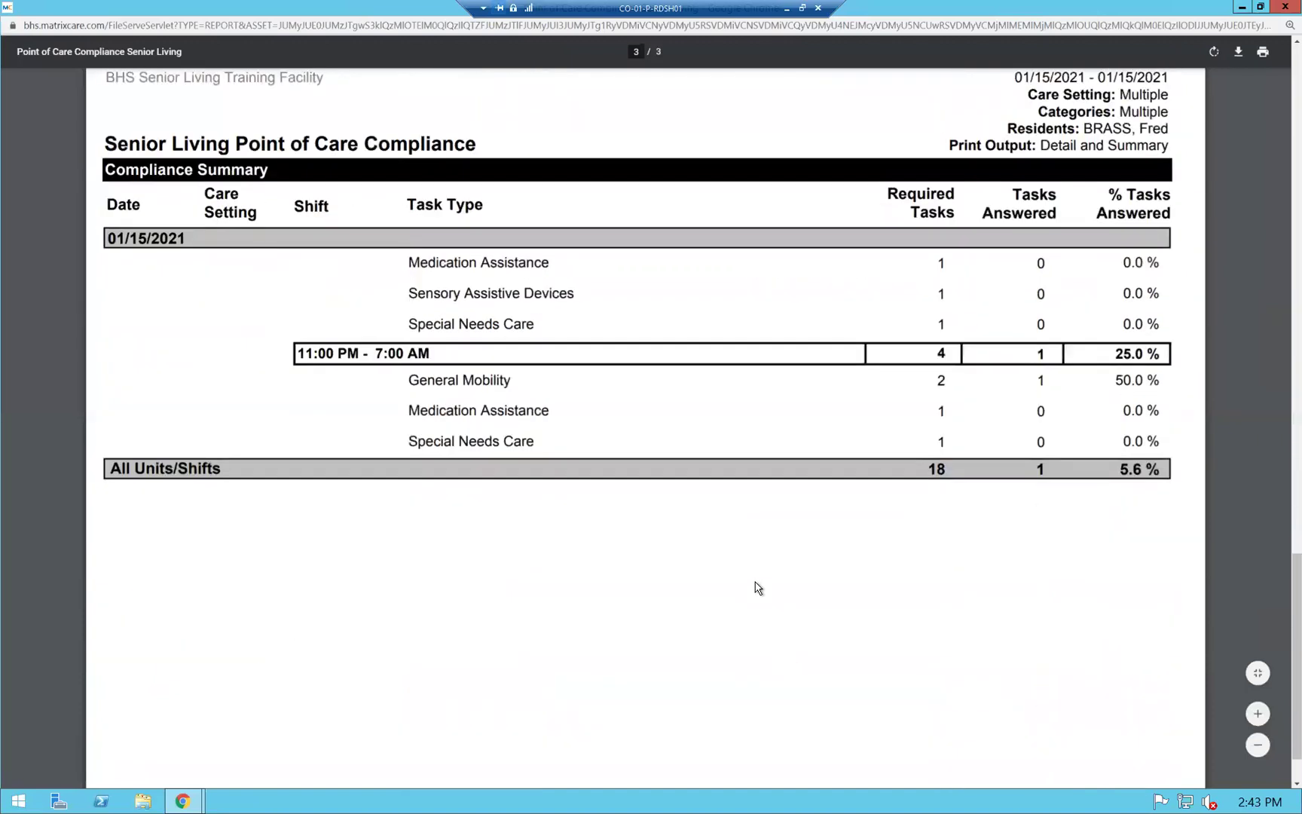
scroll(136, 467, "down", 1)
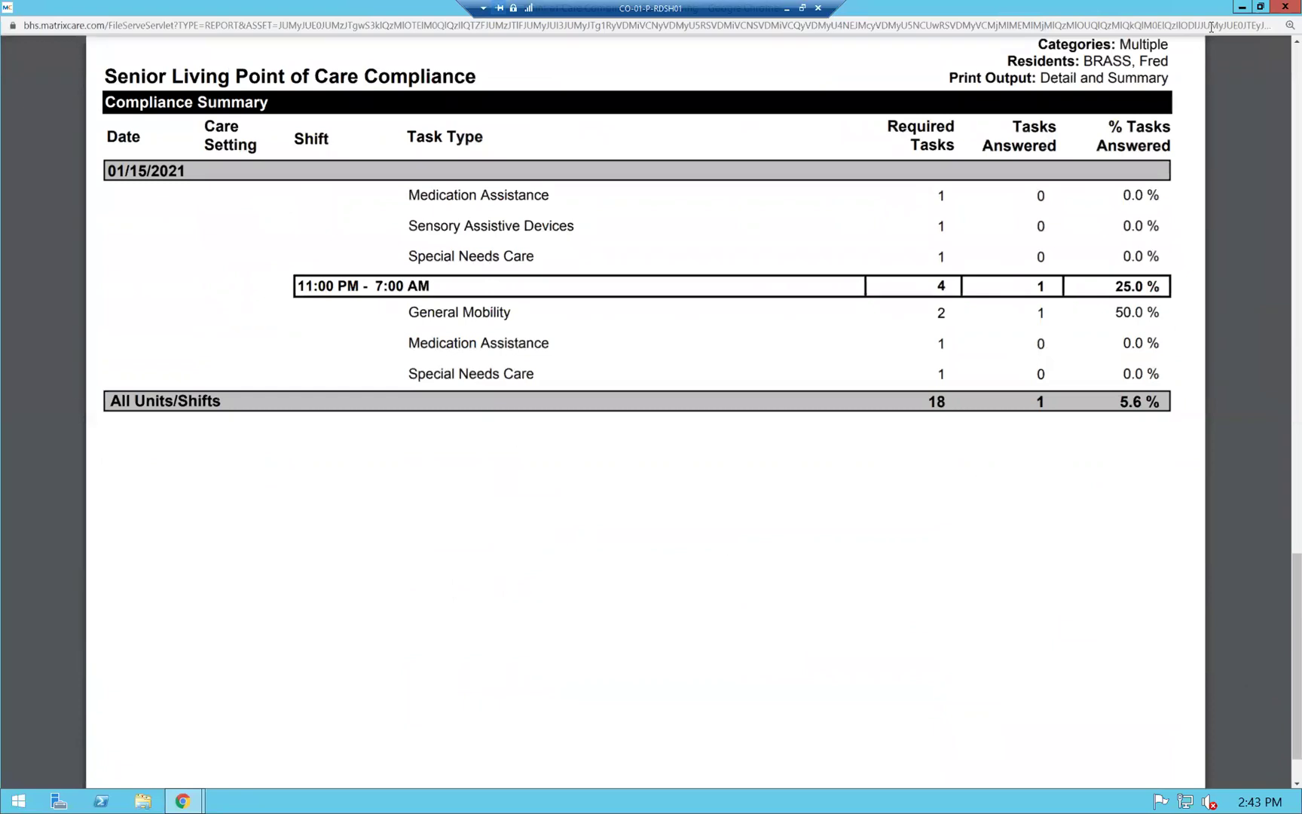
left_click(1283, 8)
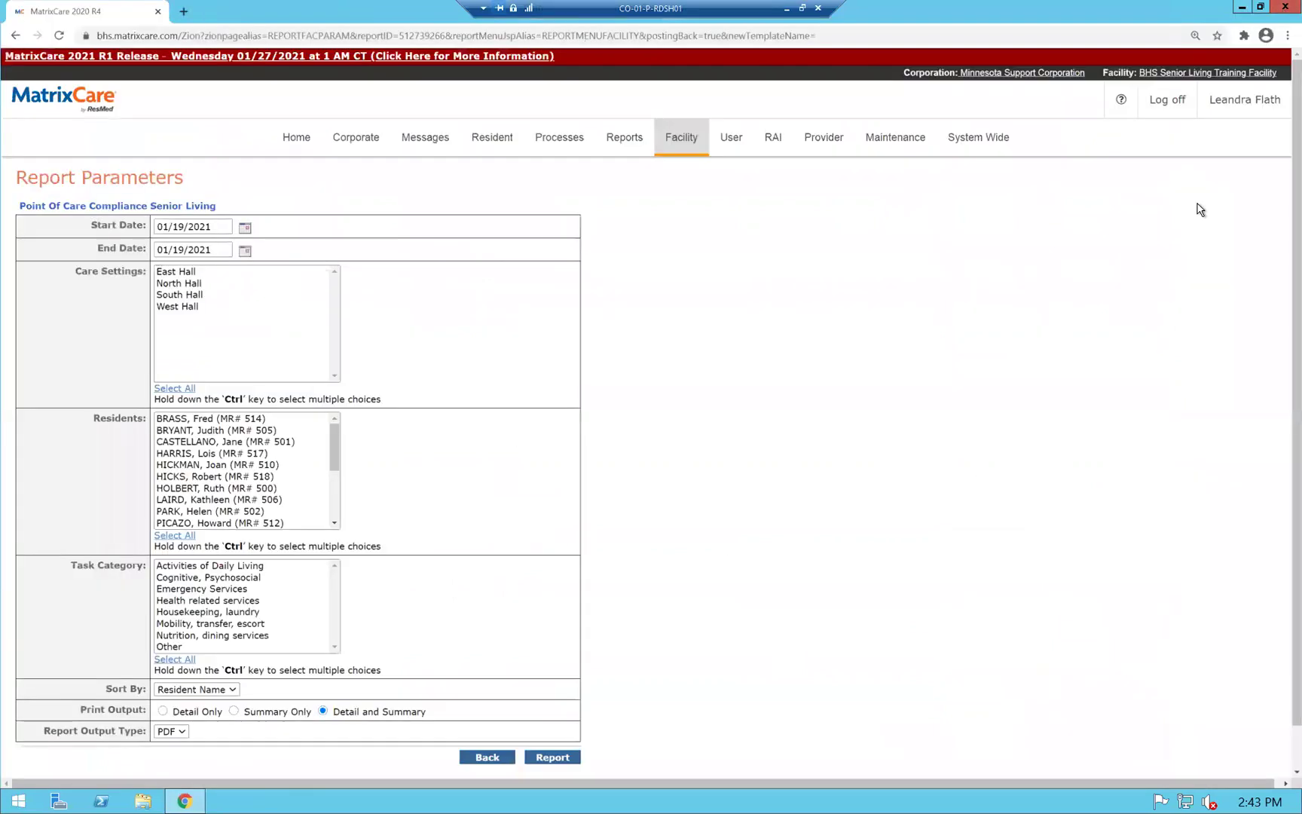
left_click(476, 758)
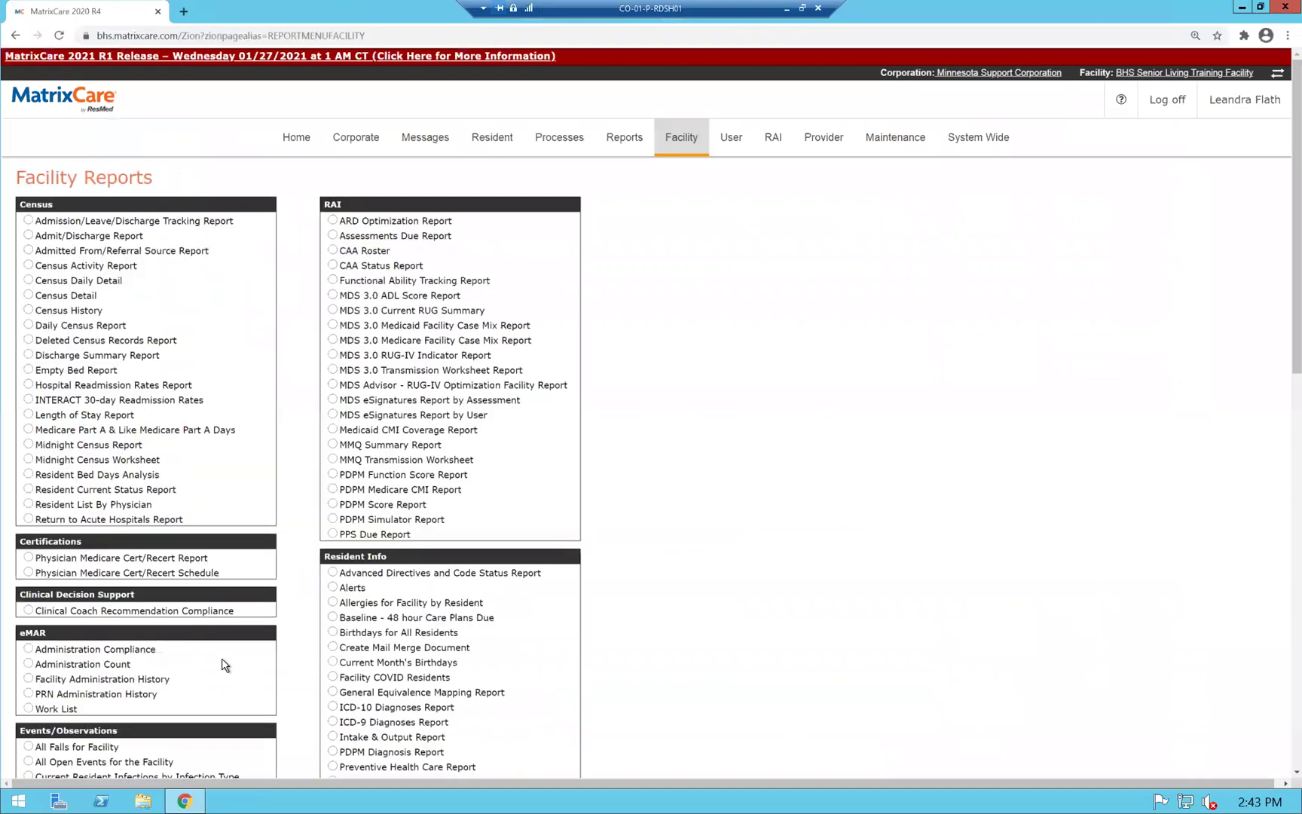
Open the parameters of the Point of Care Extra Services Senior Living report
scroll(227, 663, "down", 3)
scroll(226, 661, "down", 5)
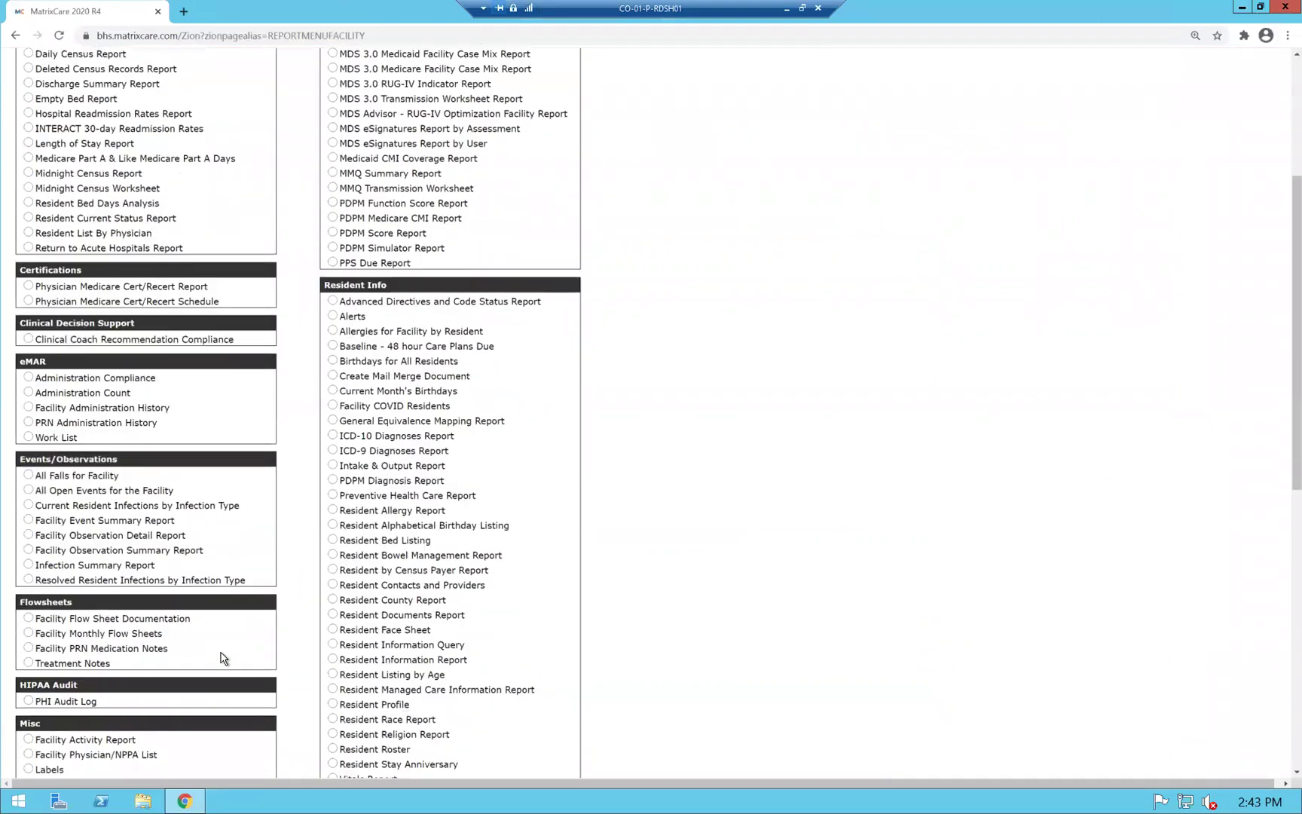
scroll(223, 659, "down", 1)
scroll(224, 659, "down", 5)
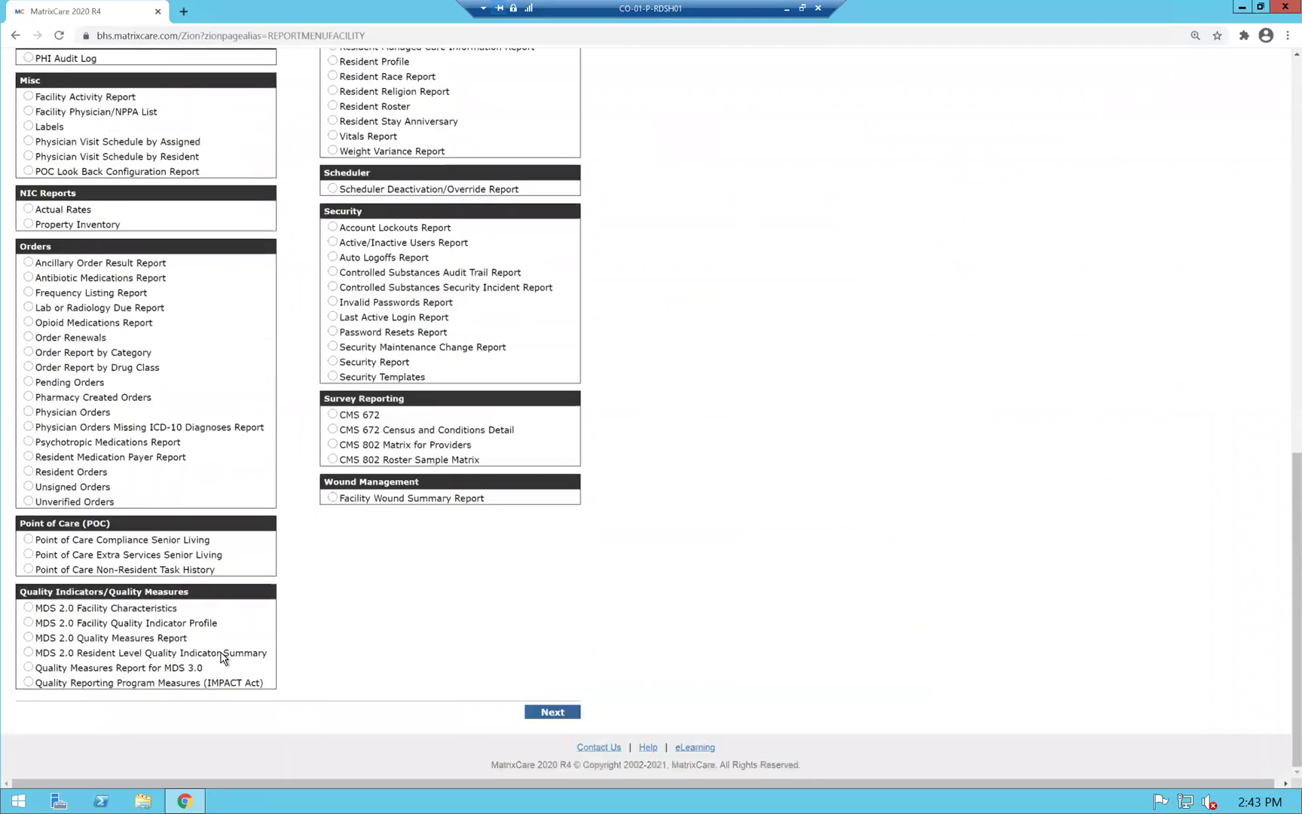
left_click(58, 556)
left_click(541, 714)
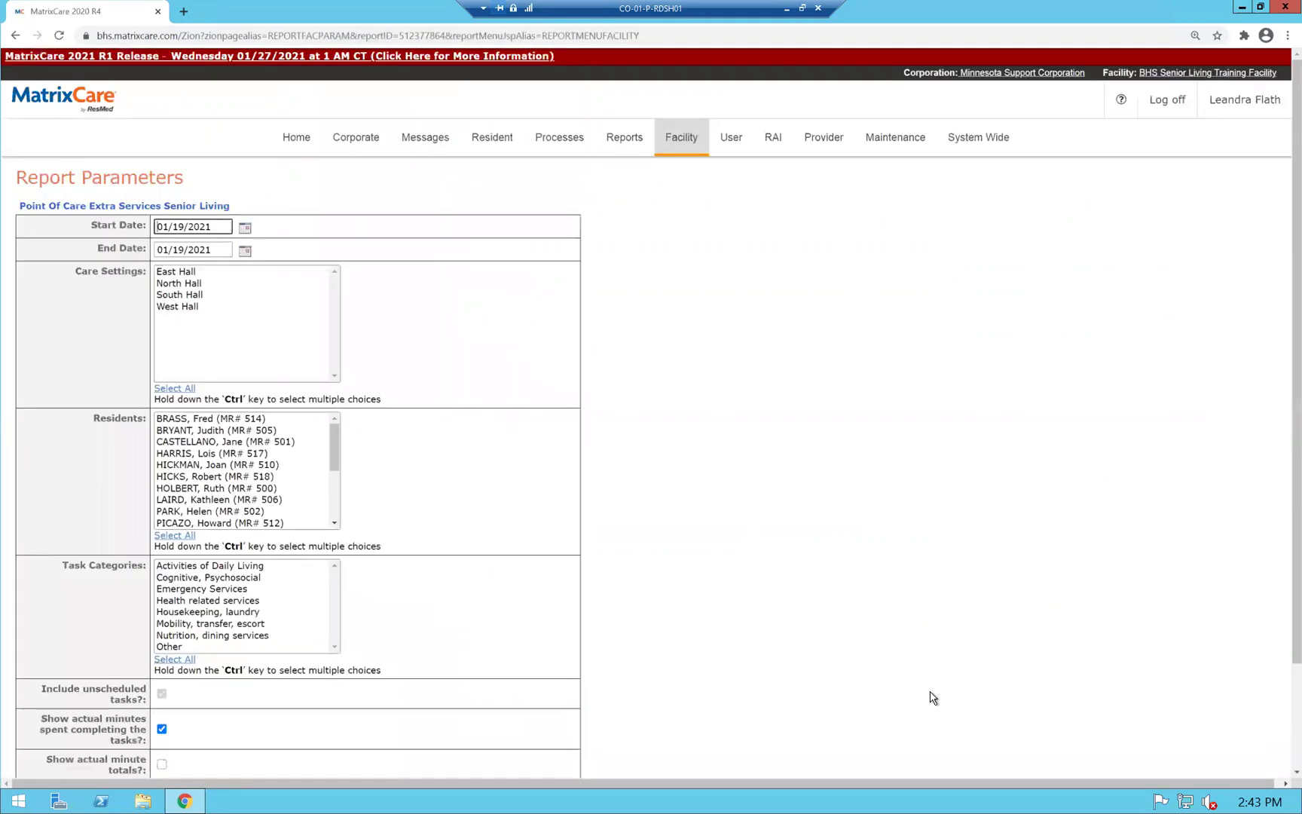
Set the Extra Services report's start date to 01/01/2021 and include actual minute totals
left_click(246, 227)
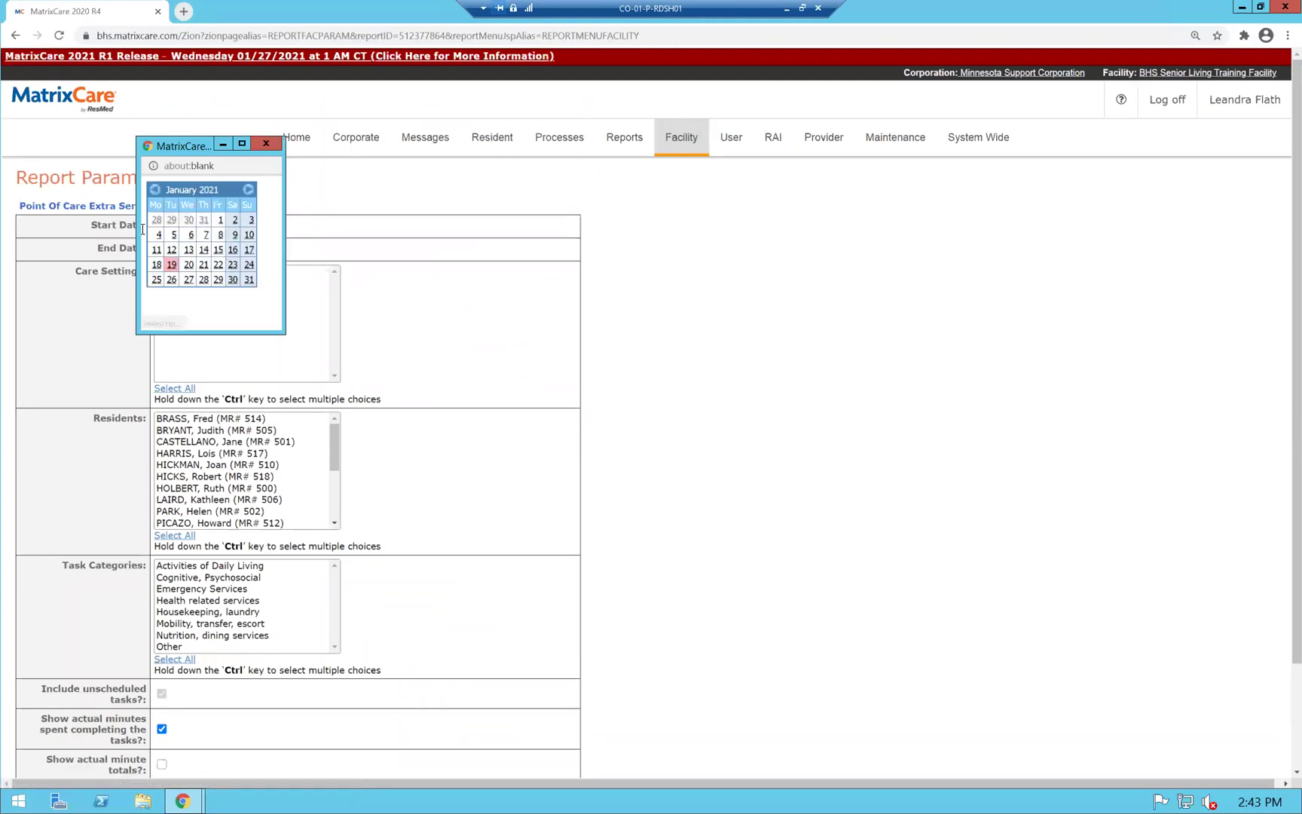
left_click(220, 220)
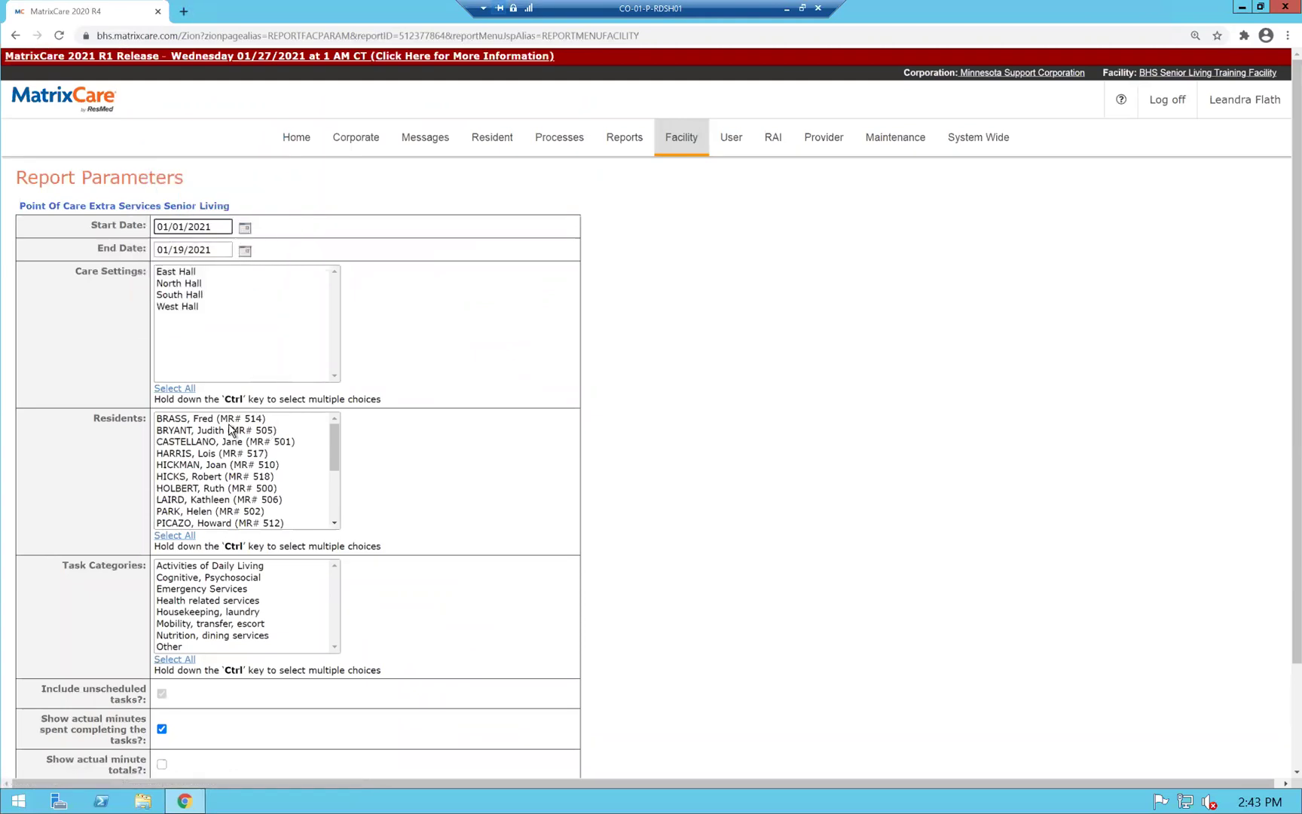
mouse_move(333, 445)
left_mouse_down()
mouse_move(333, 473)
mouse_move(331, 444)
left_mouse_up()
scroll(645, 459, "down", 3)
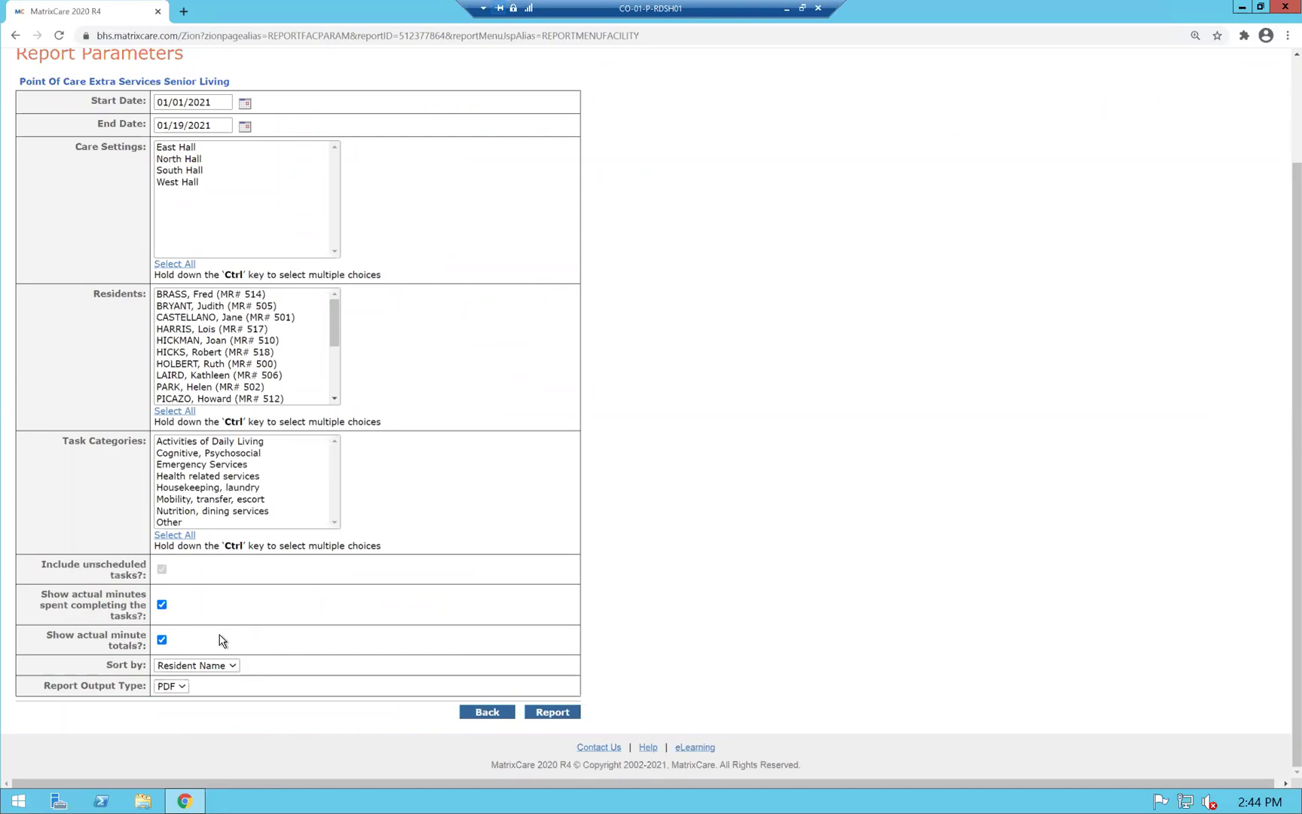
Run the Extra Services report as a PDF sorted by Resident Name and maximize its window
triple_click(45, 598)
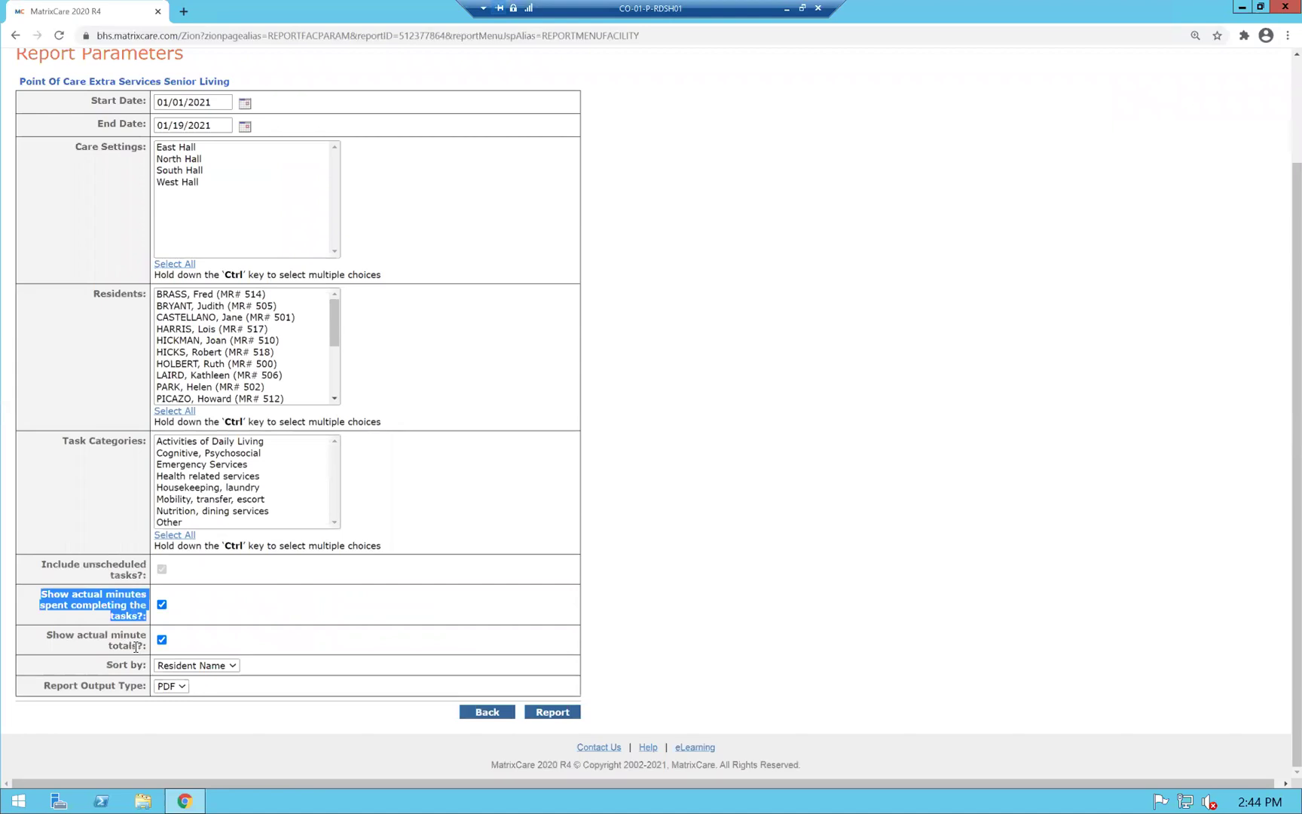
left_click(562, 714)
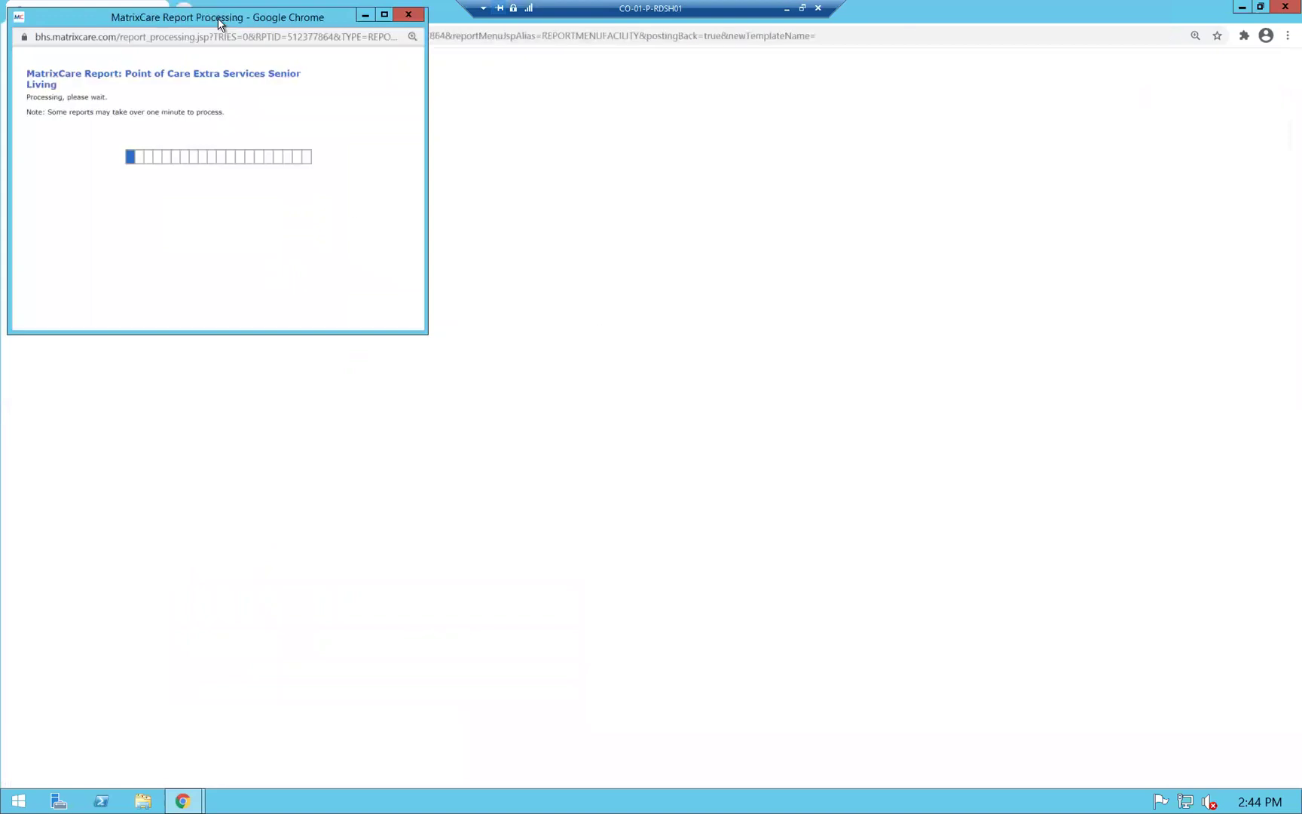
left_click_drag(219, 23, 669, 173)
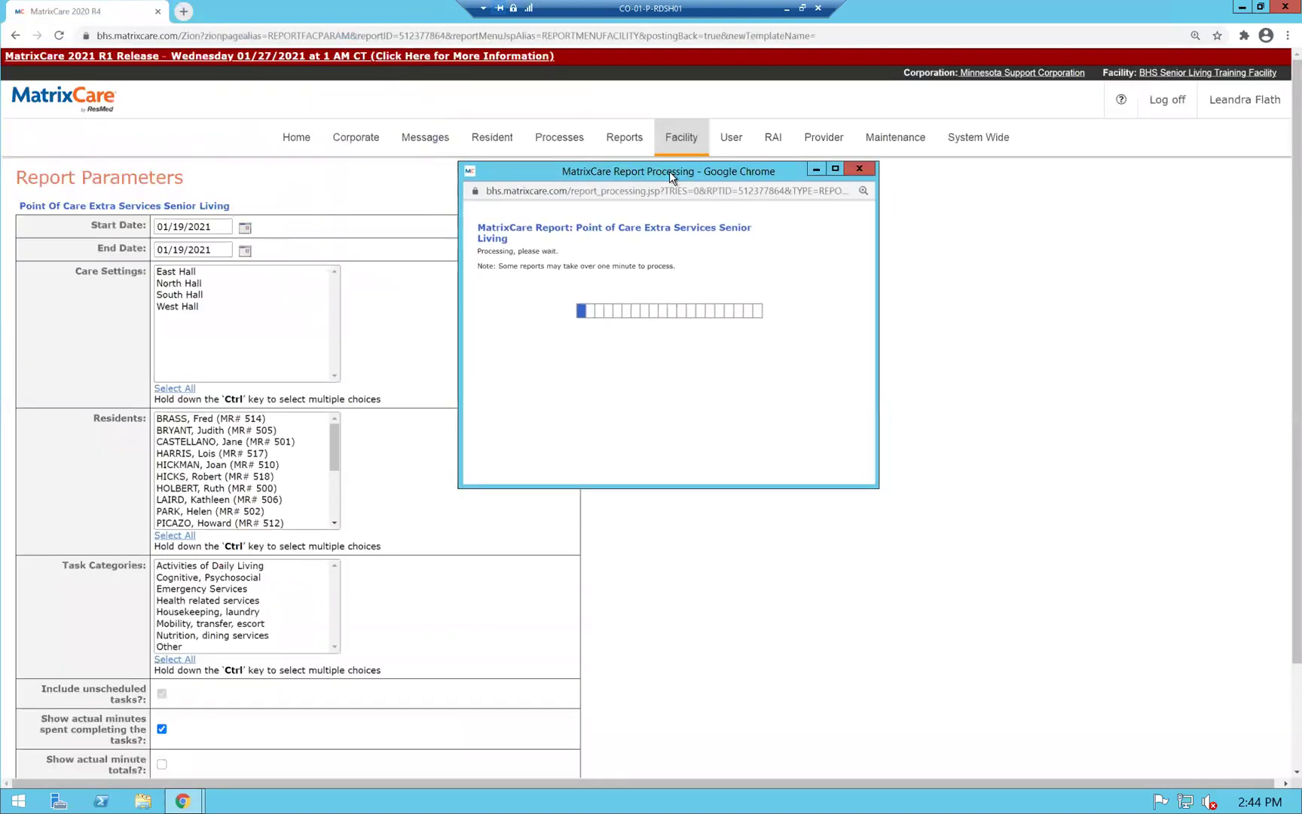
left_click(835, 167)
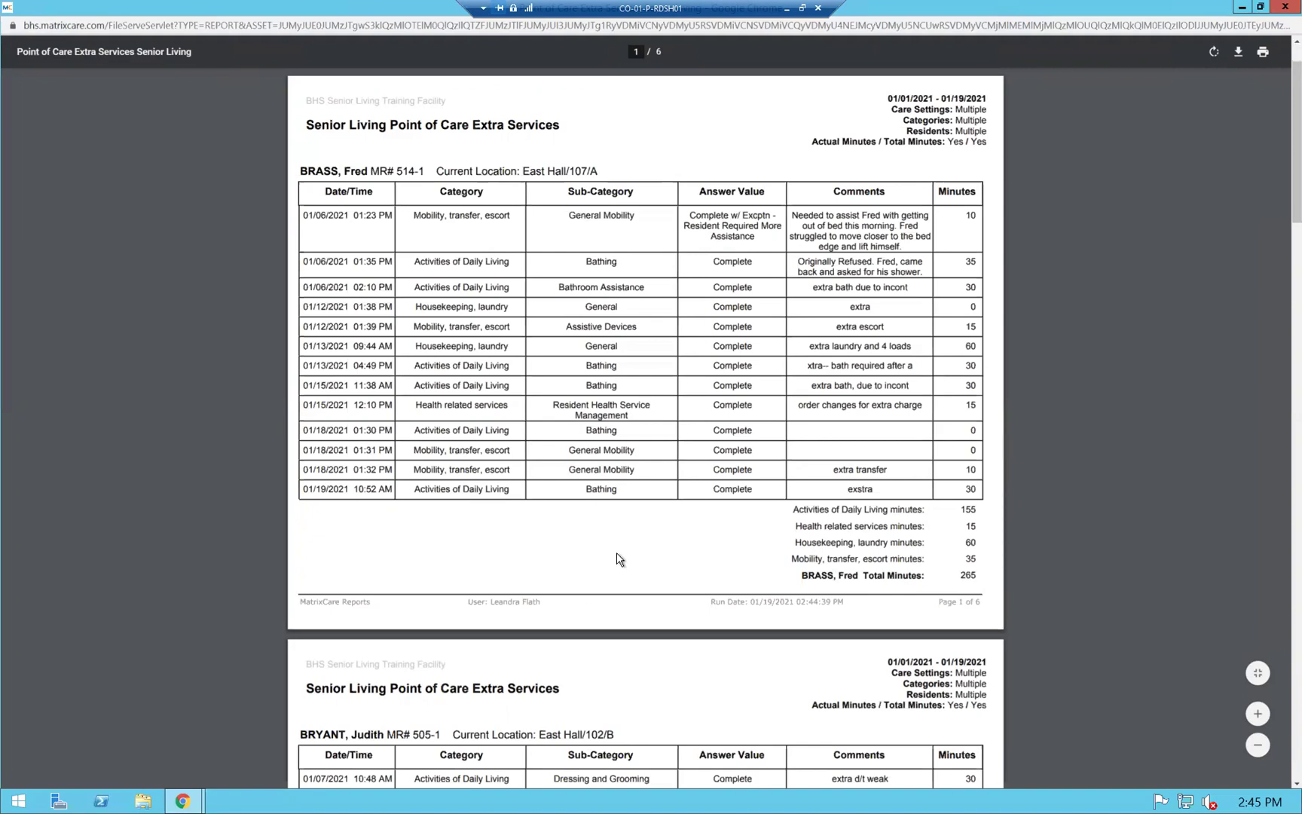
Examine each resident's extra services by category, answer value, comments, minutes and minute totals
scroll(379, 750, "down", 1)
scroll(501, 736, "down", 2)
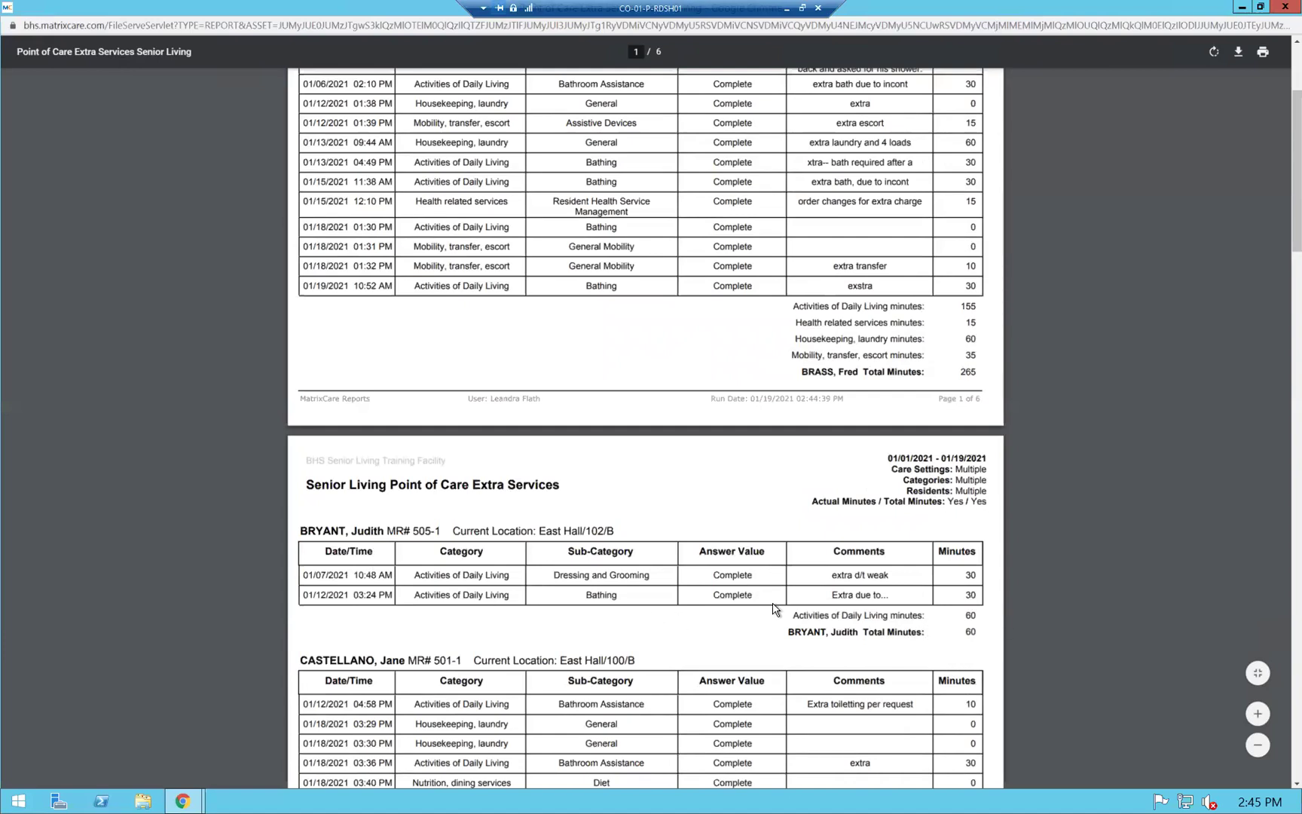
scroll(397, 731, "down", 3)
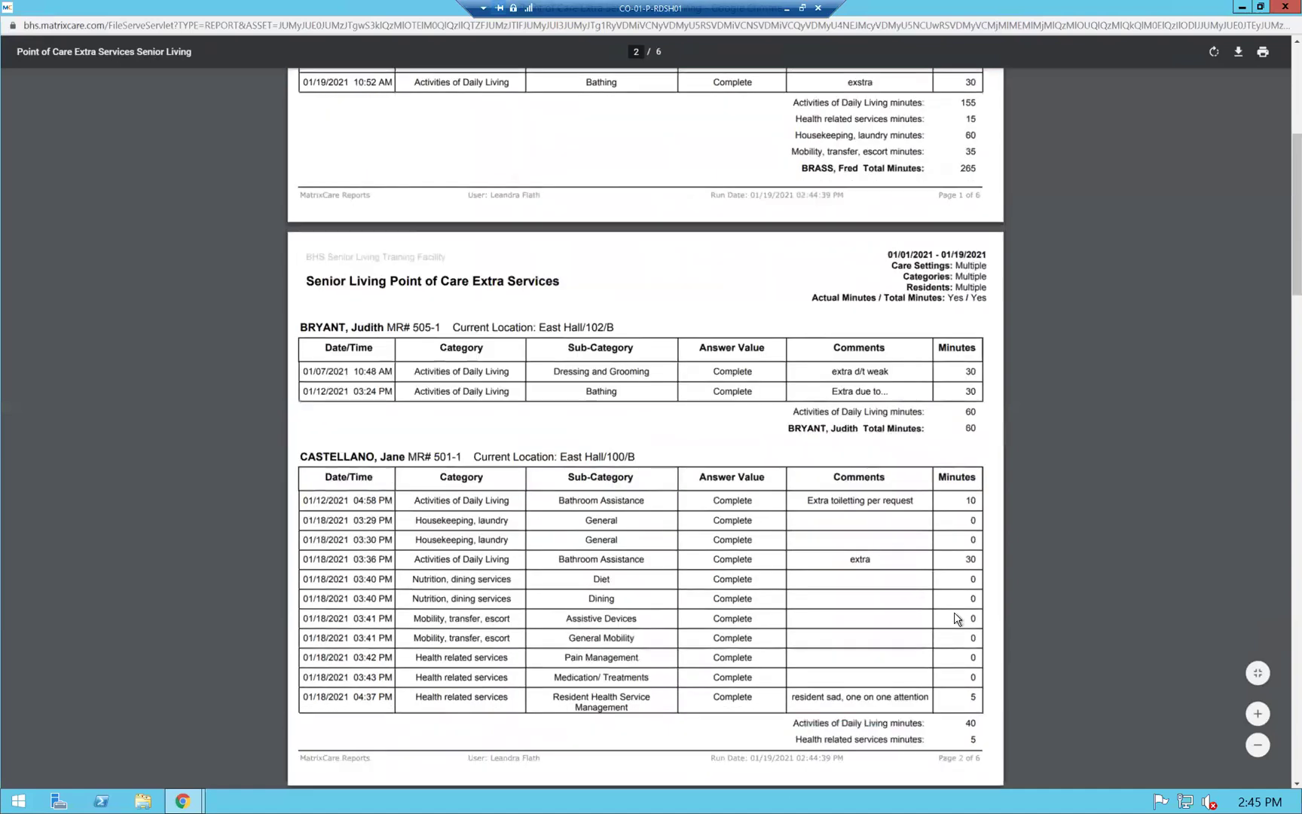
scroll(975, 732, "down", 3)
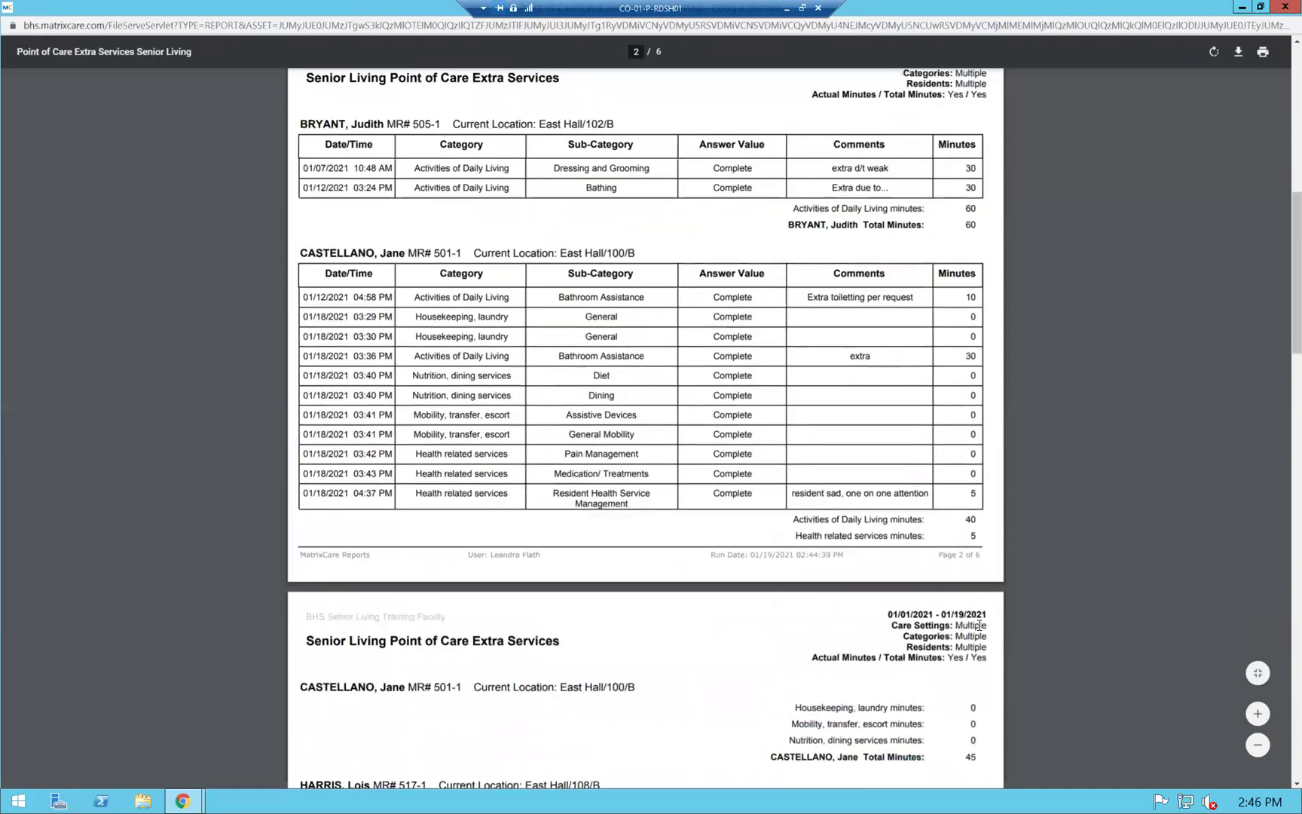
scroll(979, 624, "down", 1)
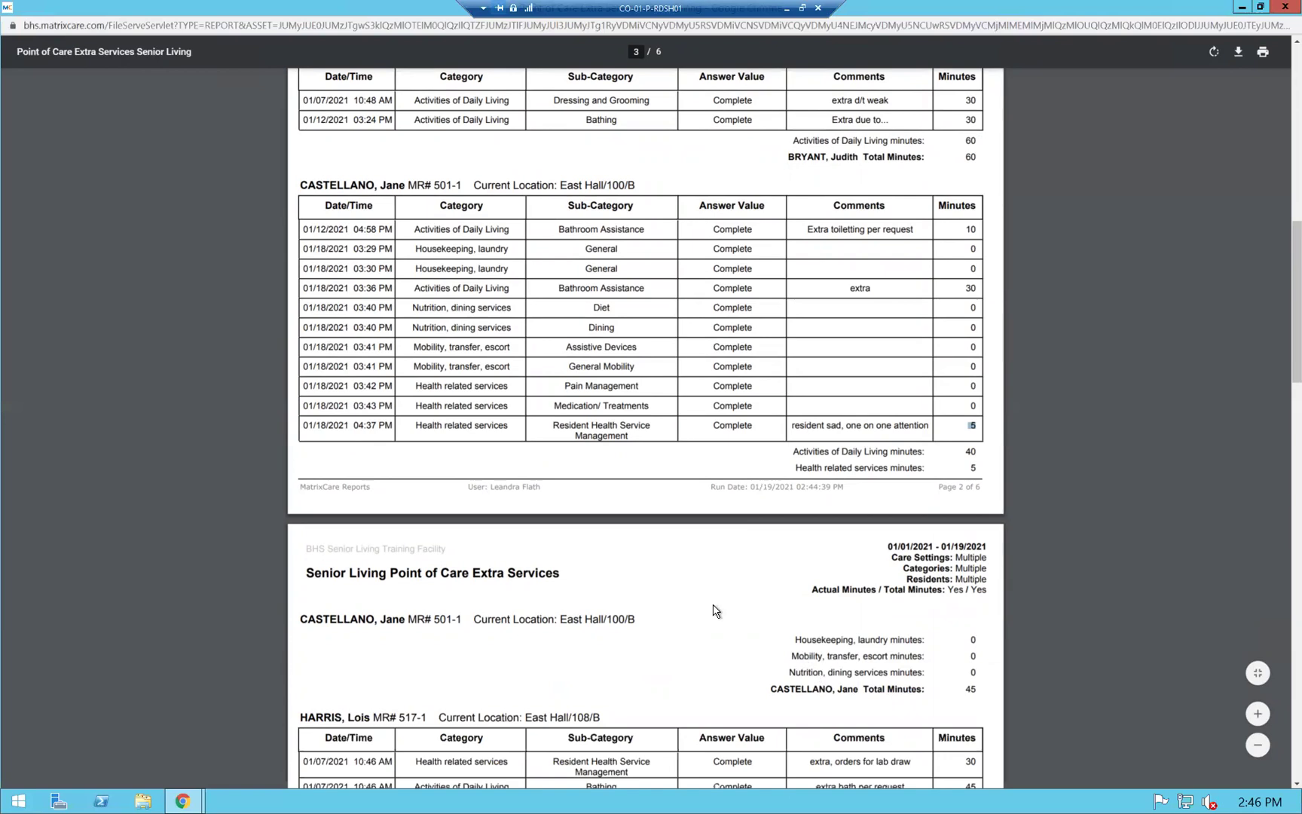
scroll(413, 639, "down", 2)
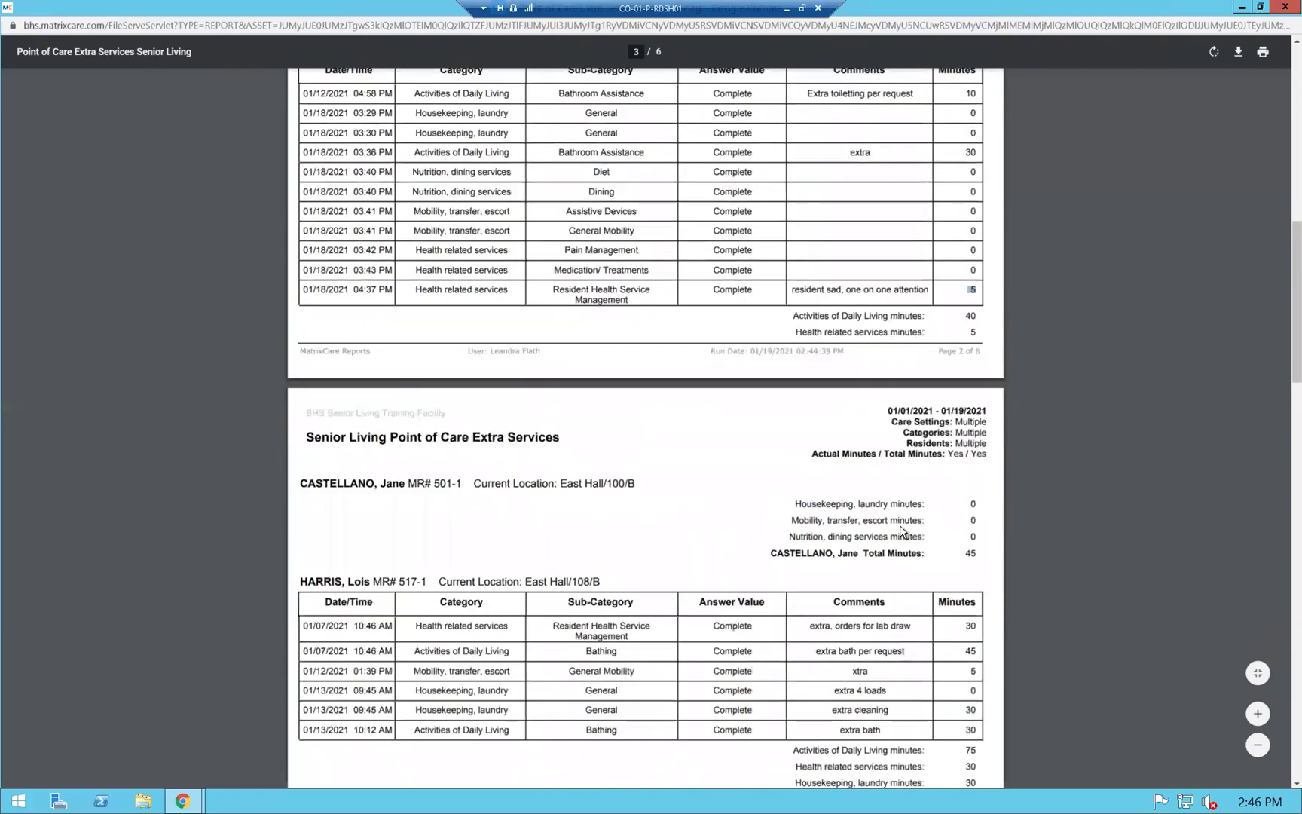
Examine the Community Summary on the report's last page for minutes per category and the community total
scroll(891, 624, "down", 20)
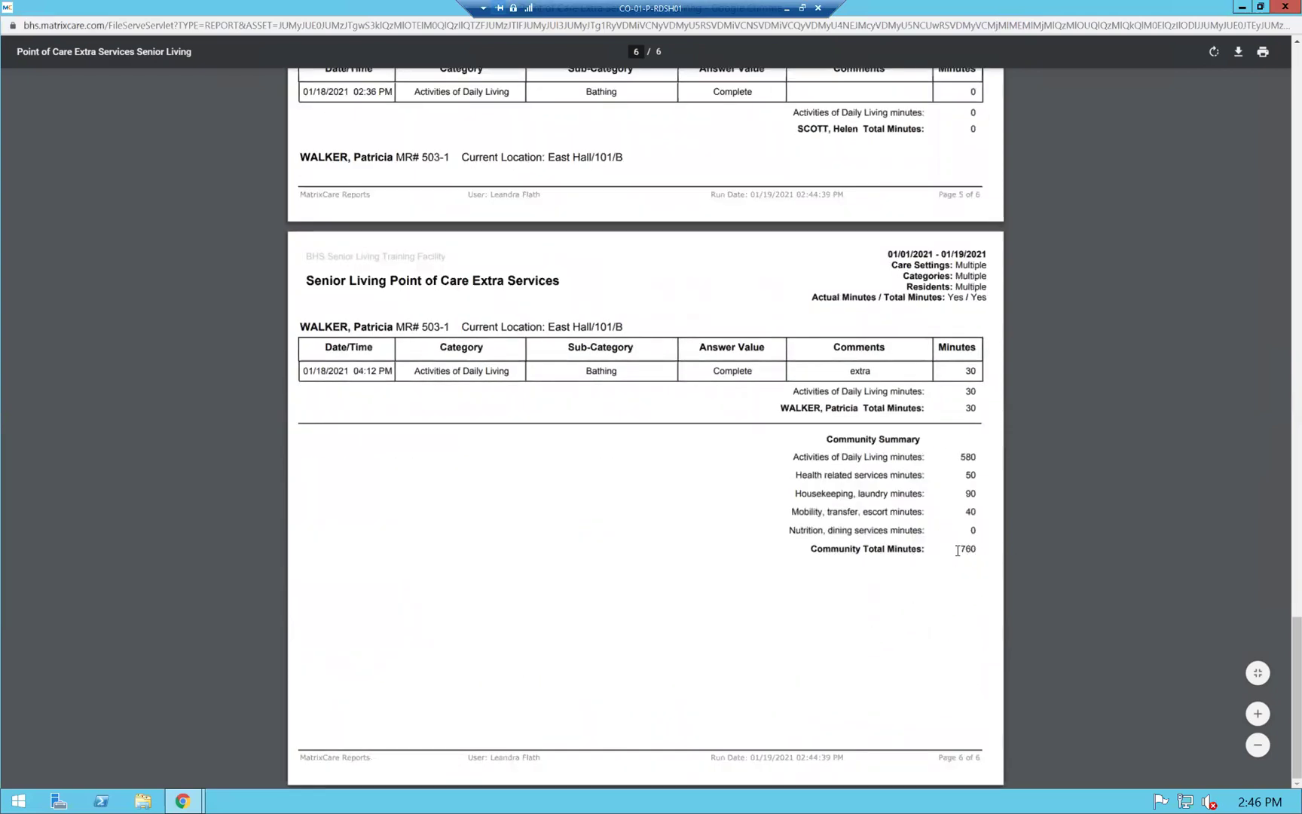
double_click(972, 550)
left_click_drag(958, 457, 977, 454)
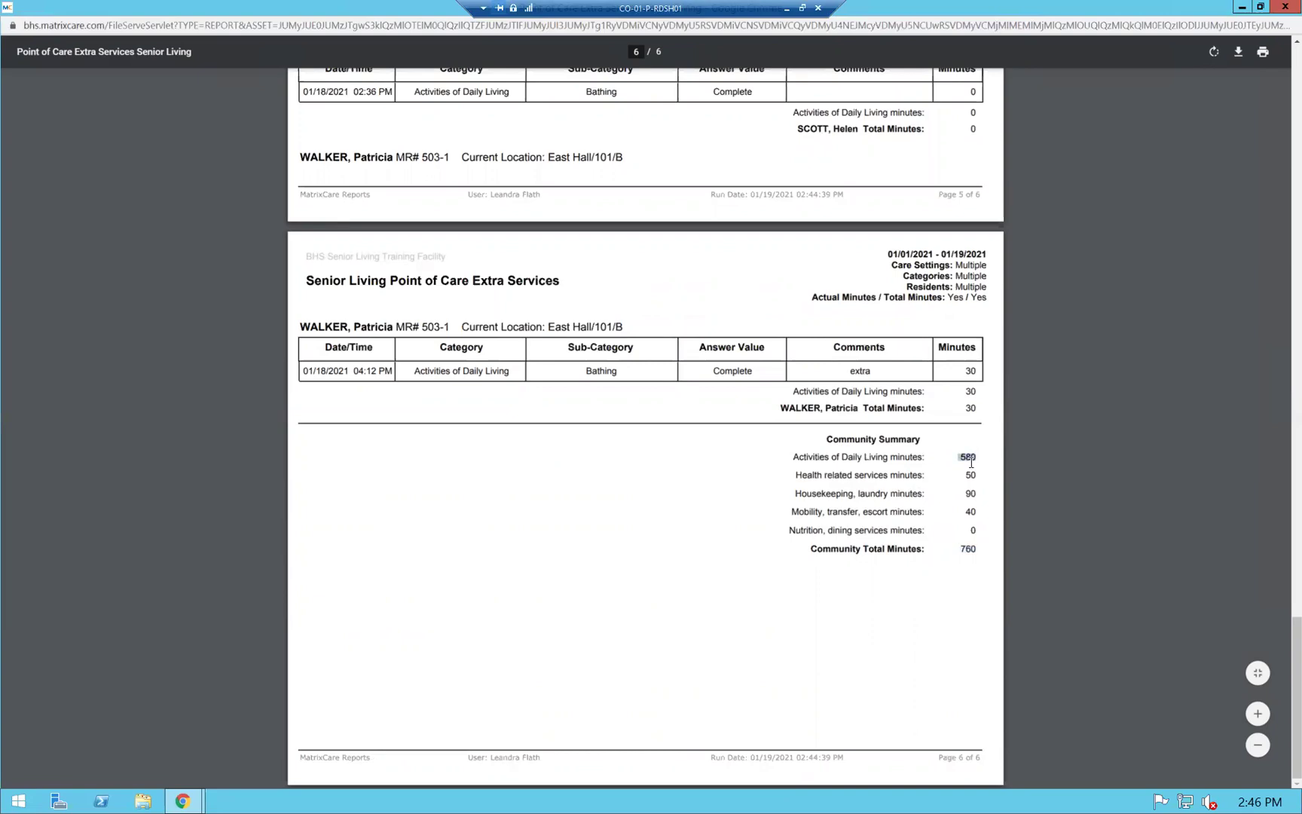
left_click_drag(968, 476, 979, 509)
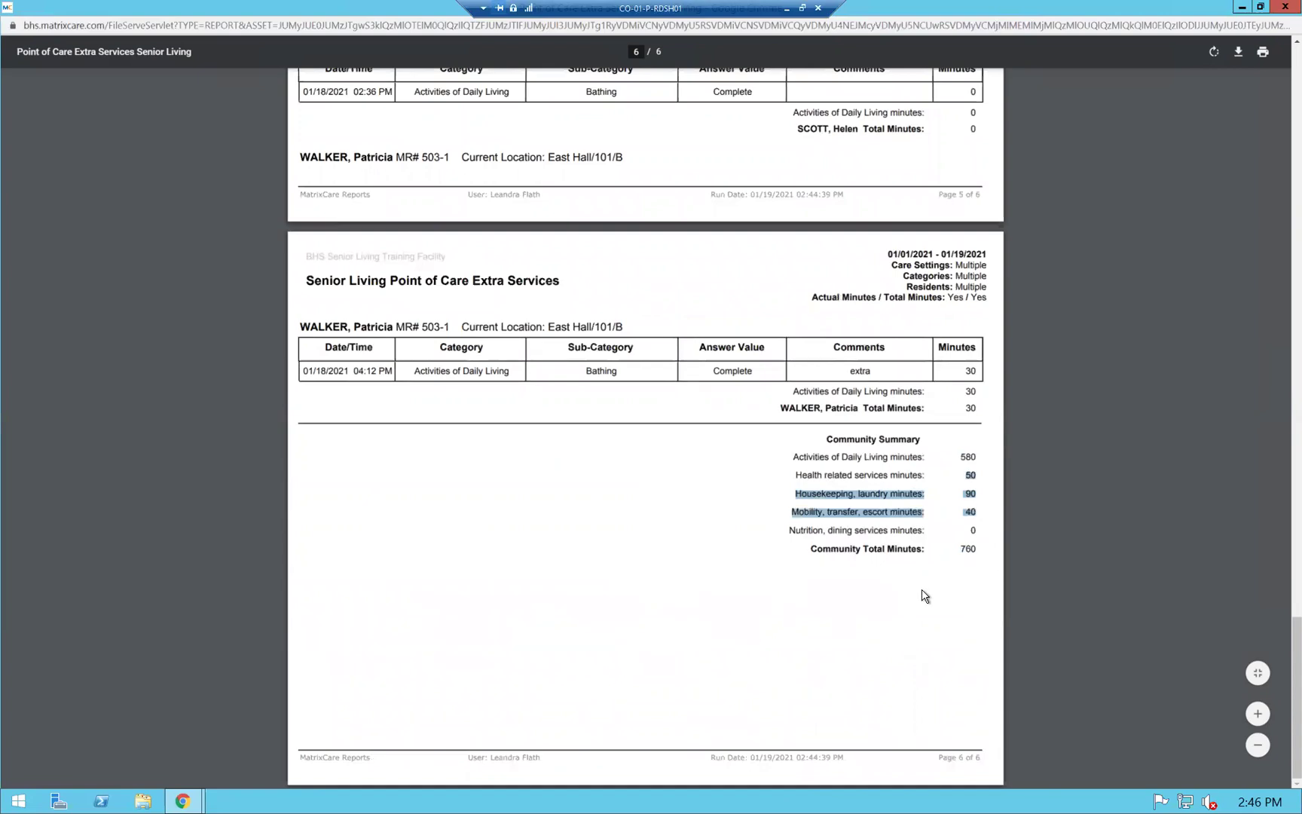
left_click(666, 567)
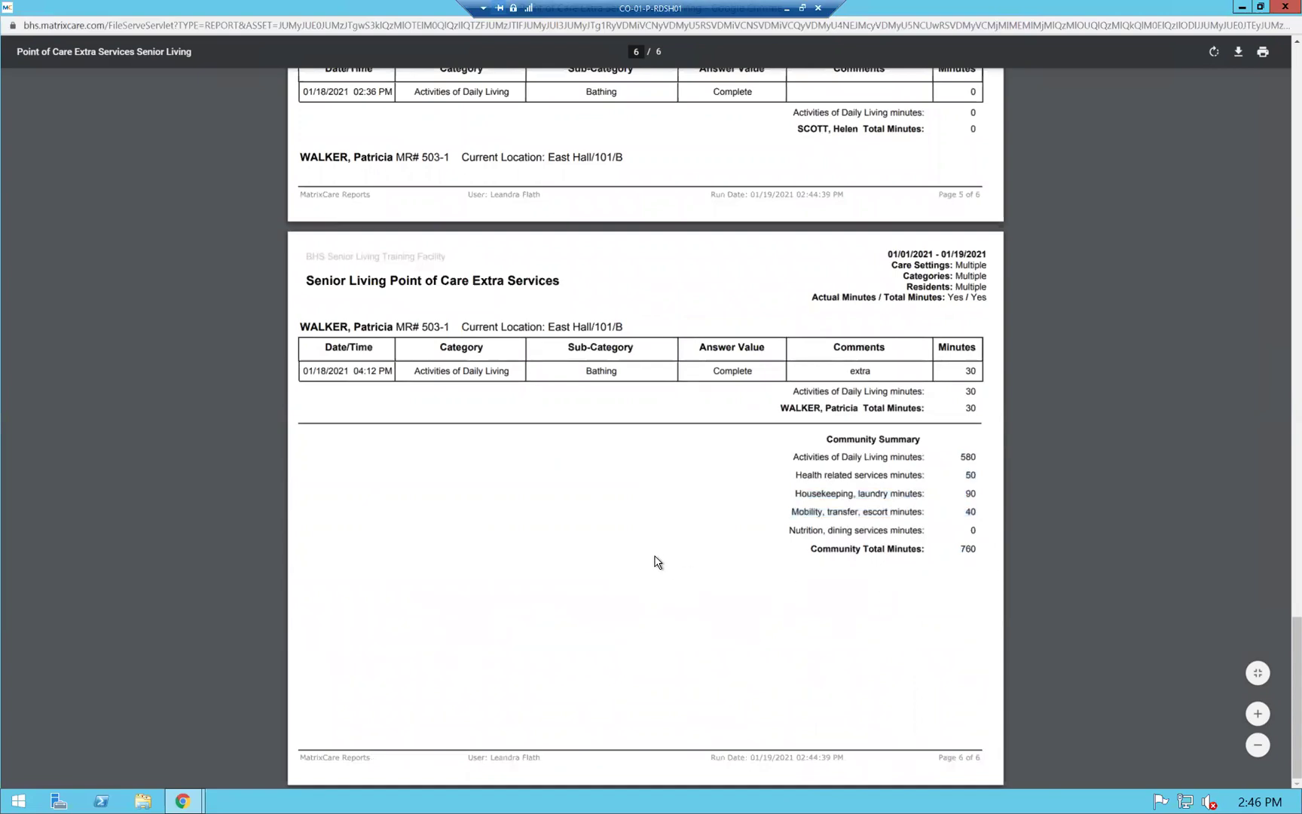
Close the Extra Services report, return to the facility report list and look through the available reports
left_click(1283, 8)
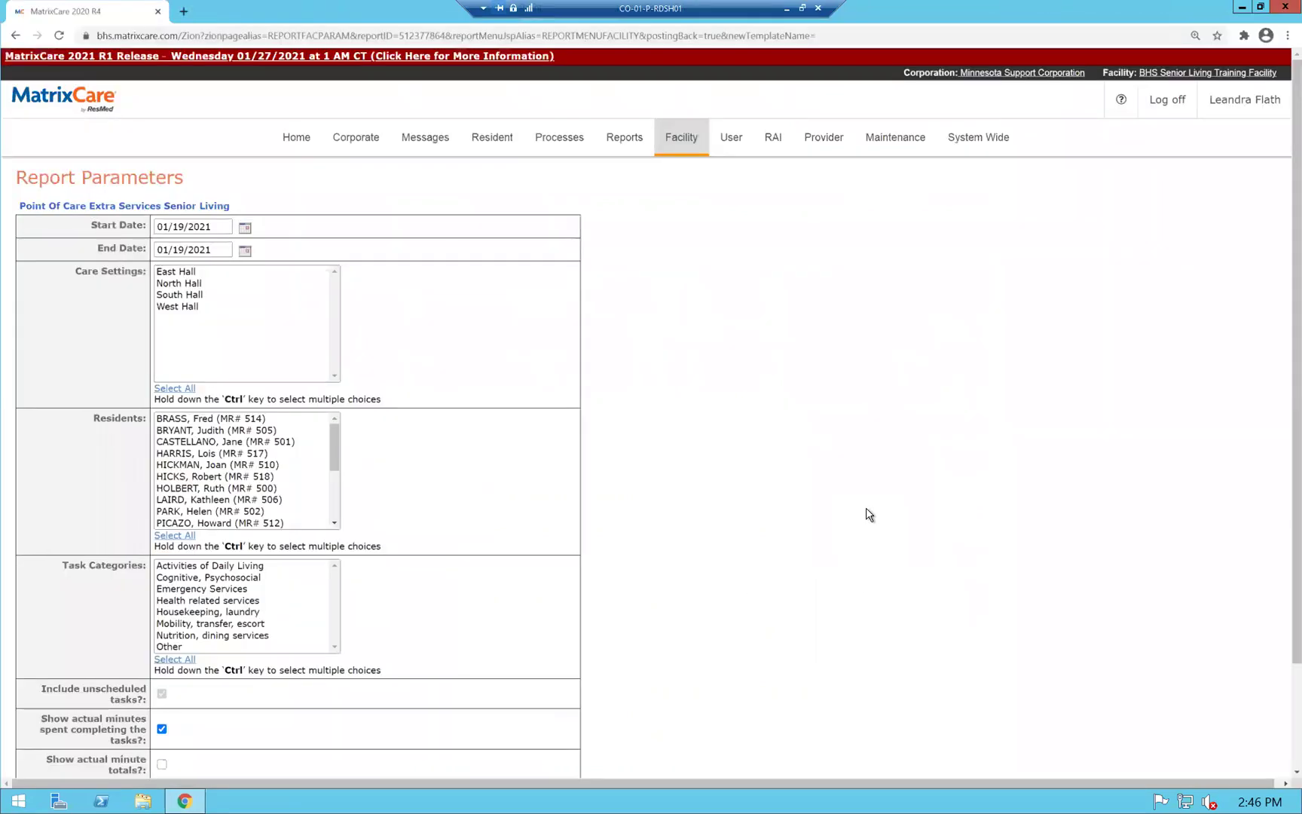
scroll(865, 509, "down", 2)
left_click(480, 712)
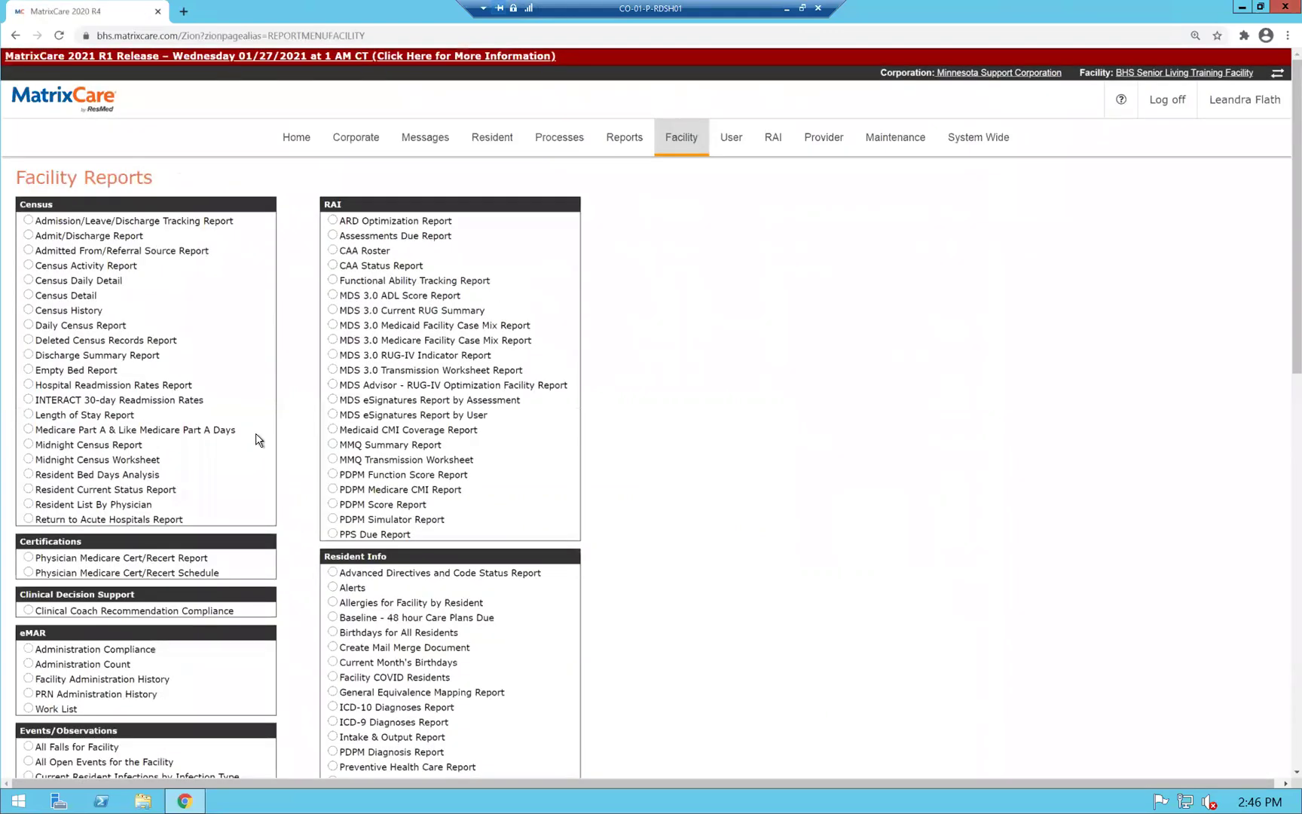
scroll(658, 553, "down", 5)
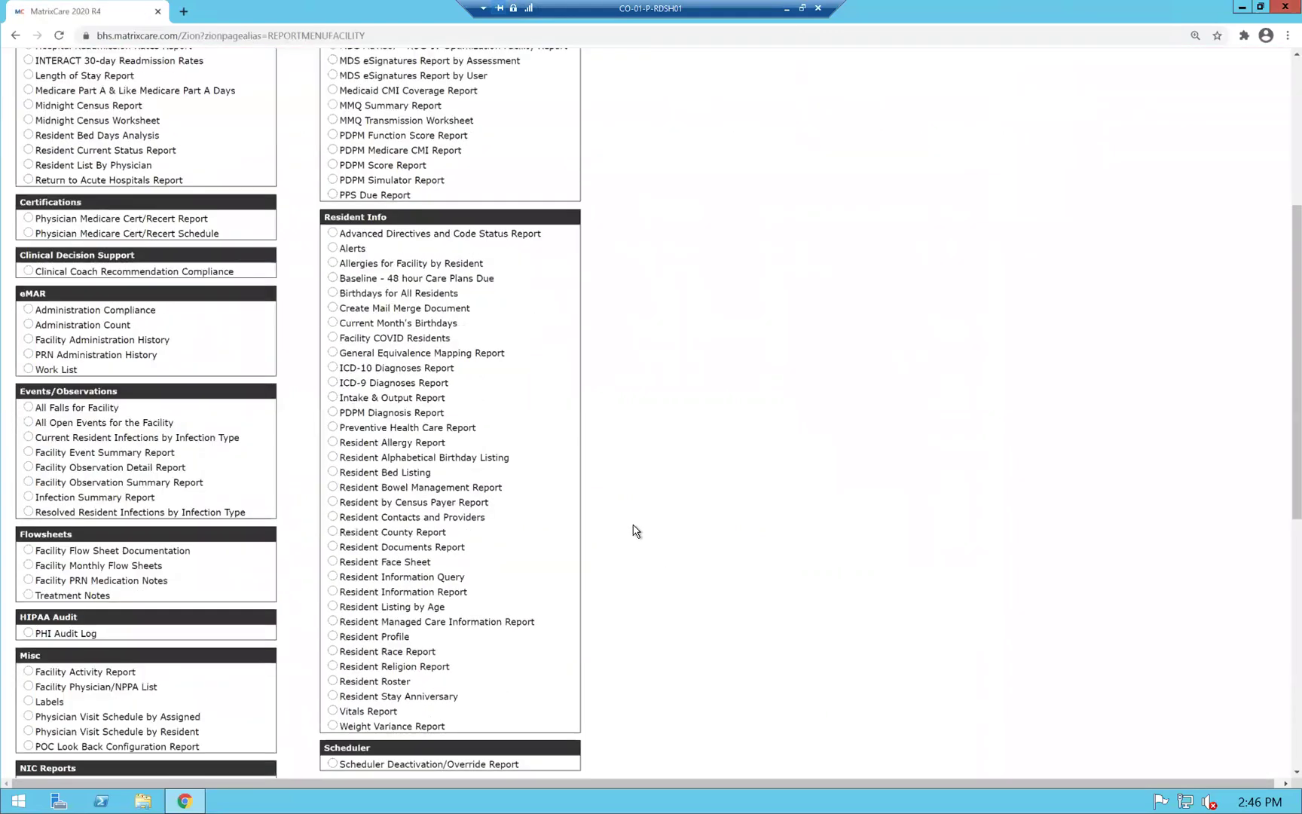
scroll(633, 531, "down", 6)
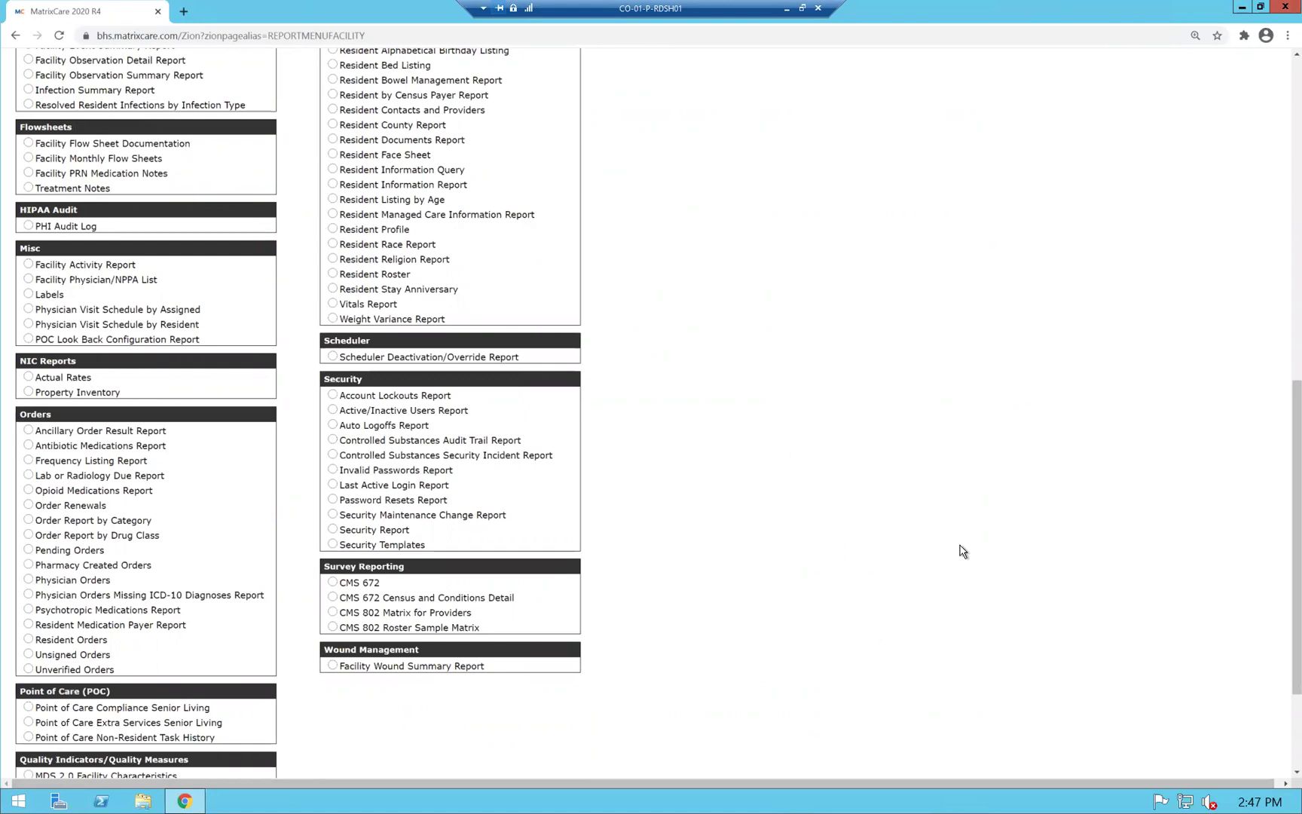
scroll(971, 535, "down", 2)
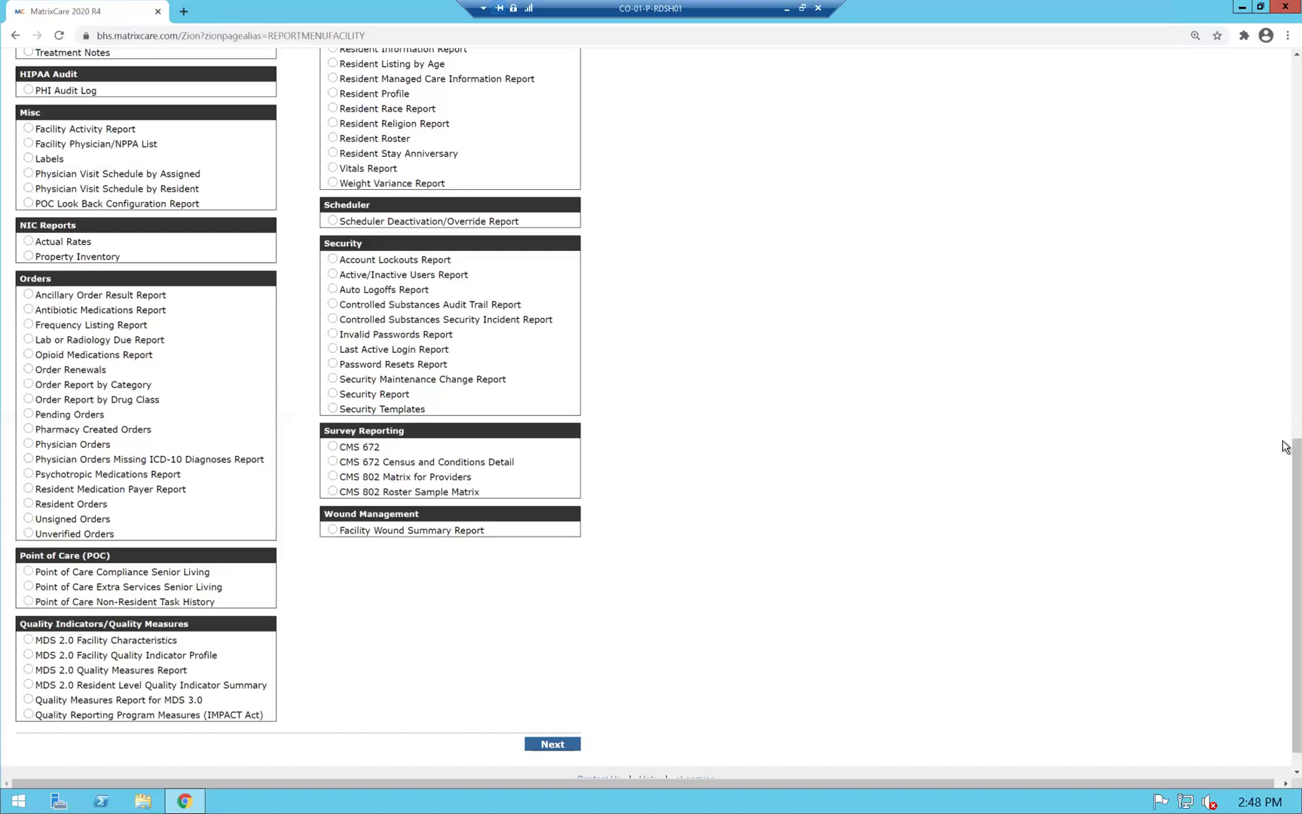
Search for all residents without criteria and open the face sheet of the East Hall 107/A resident
left_click(1285, 71)
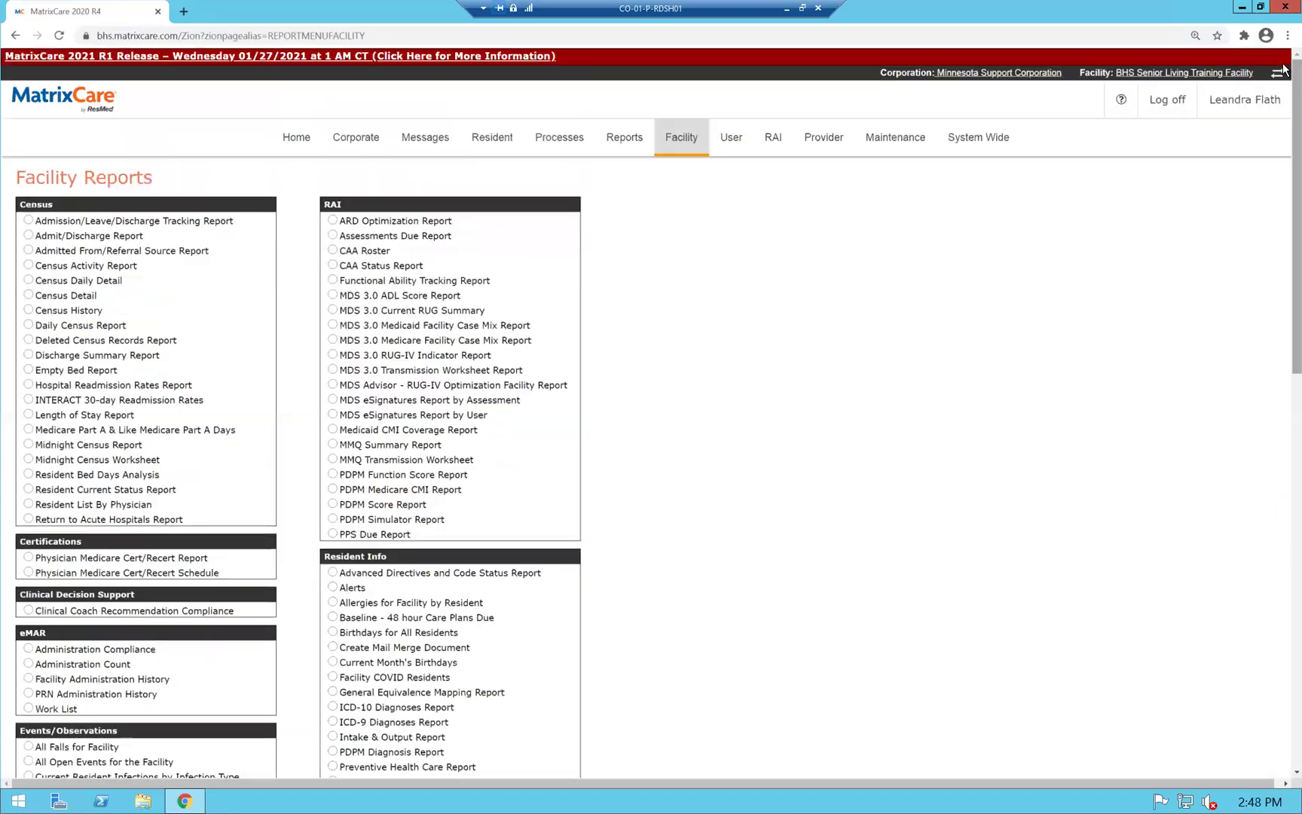
left_click(676, 150)
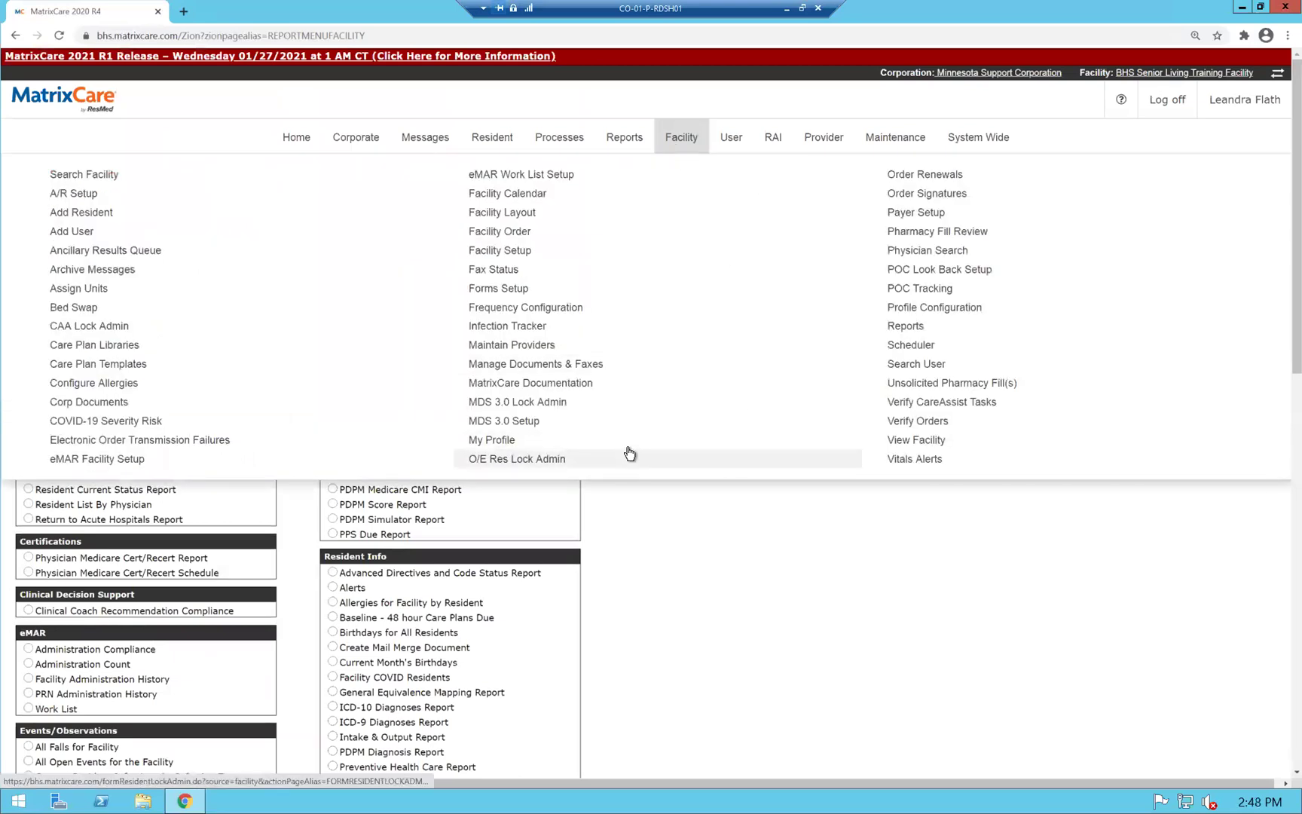
left_click(502, 139)
left_click(468, 181)
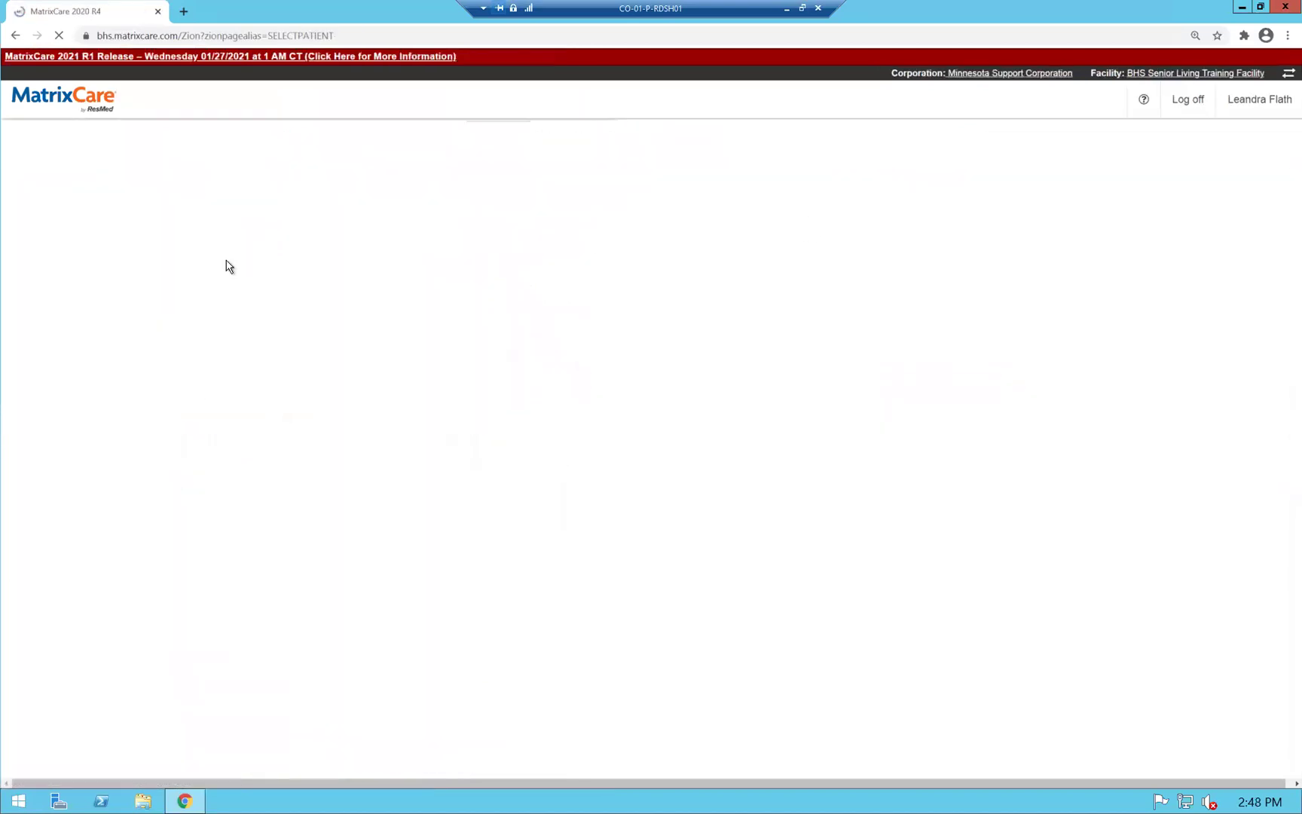
left_click(605, 437)
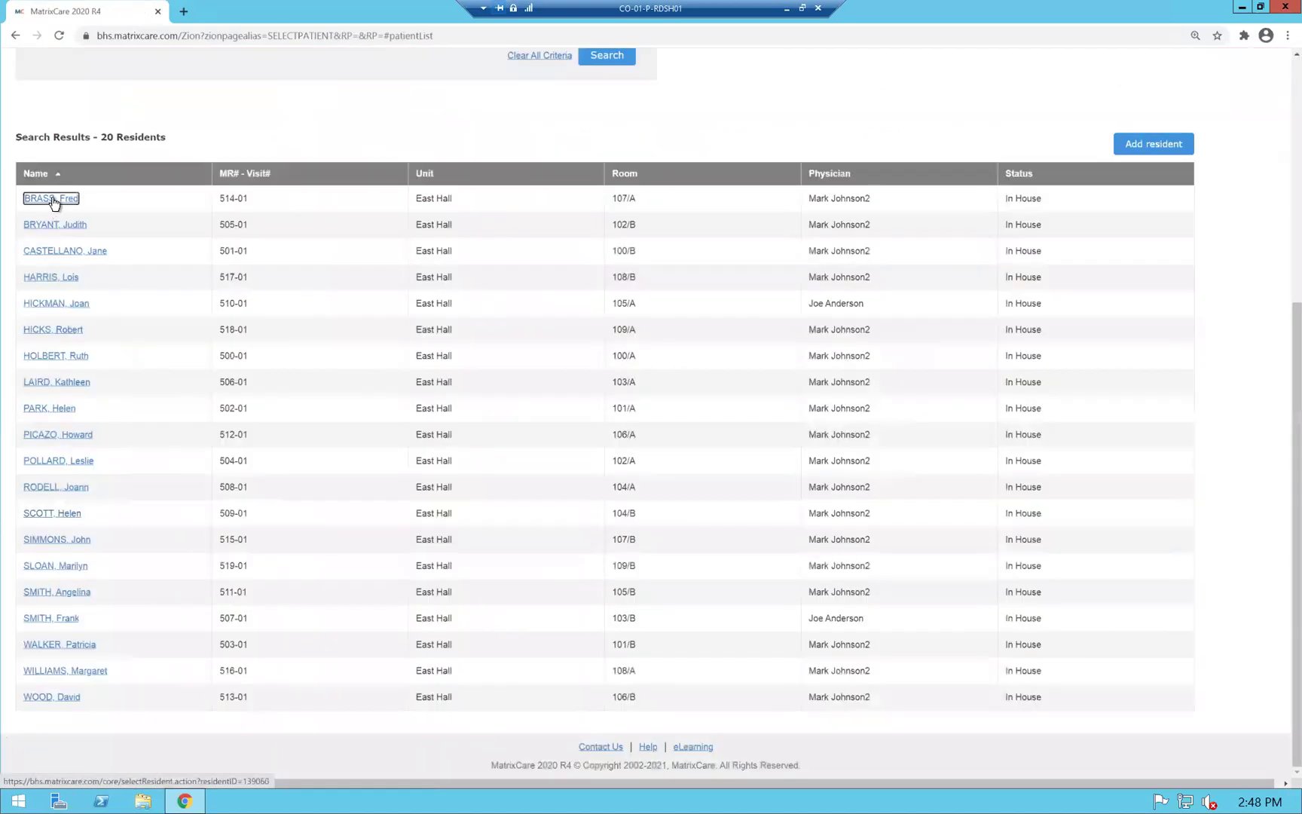
left_click(58, 197)
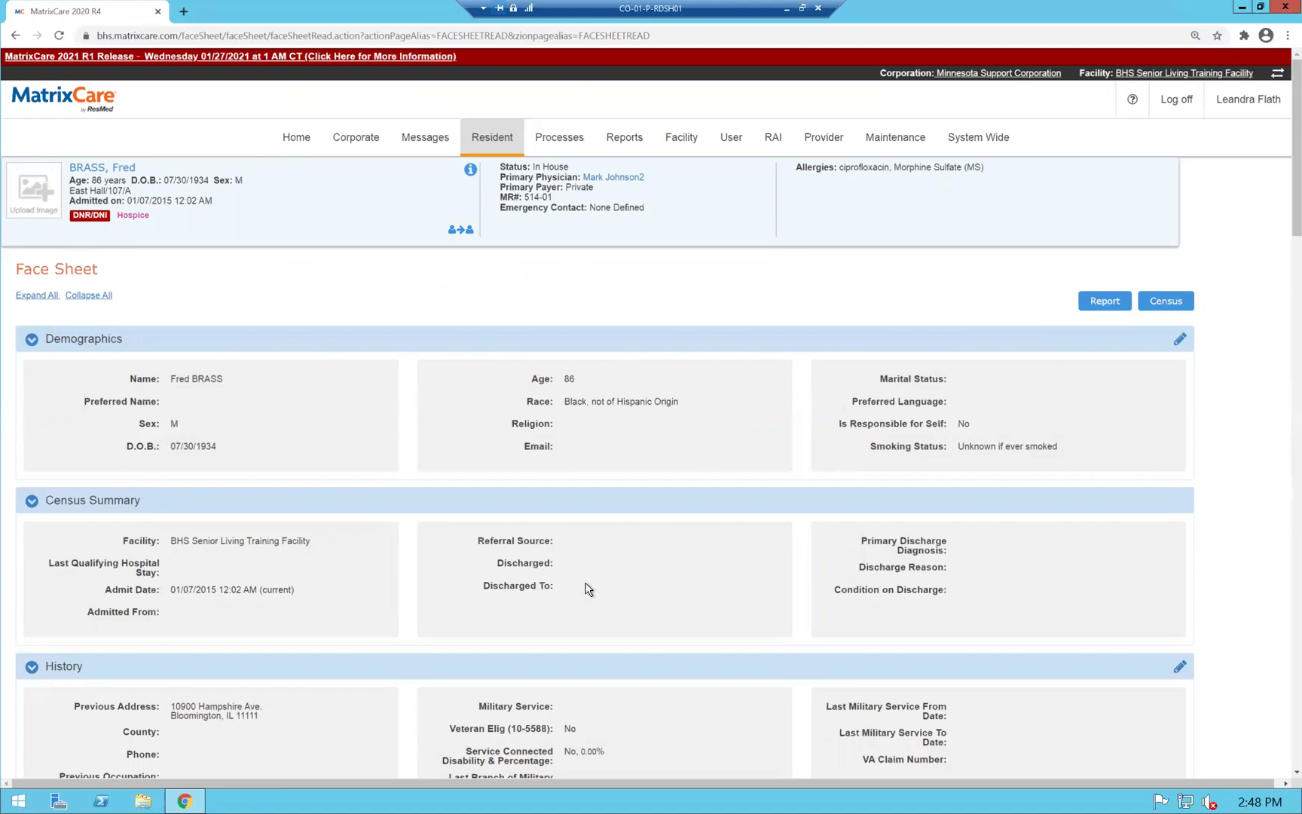
Examine the resident's face sheet, including Payer Information, Additional Fields, Advanced Directives and Alerts, and return to its beginning
scroll(587, 589, "down", 2)
scroll(588, 589, "down", 7)
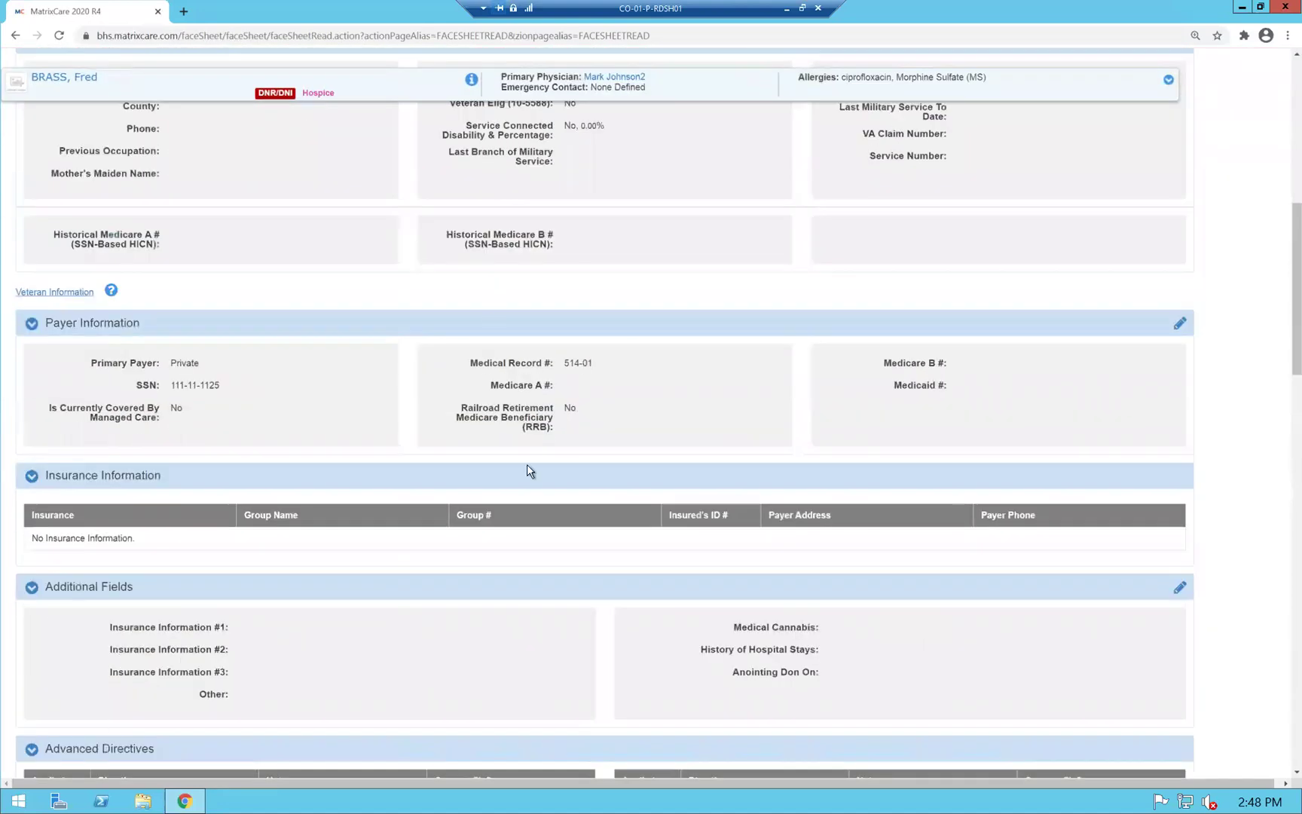
scroll(401, 689, "down", 5)
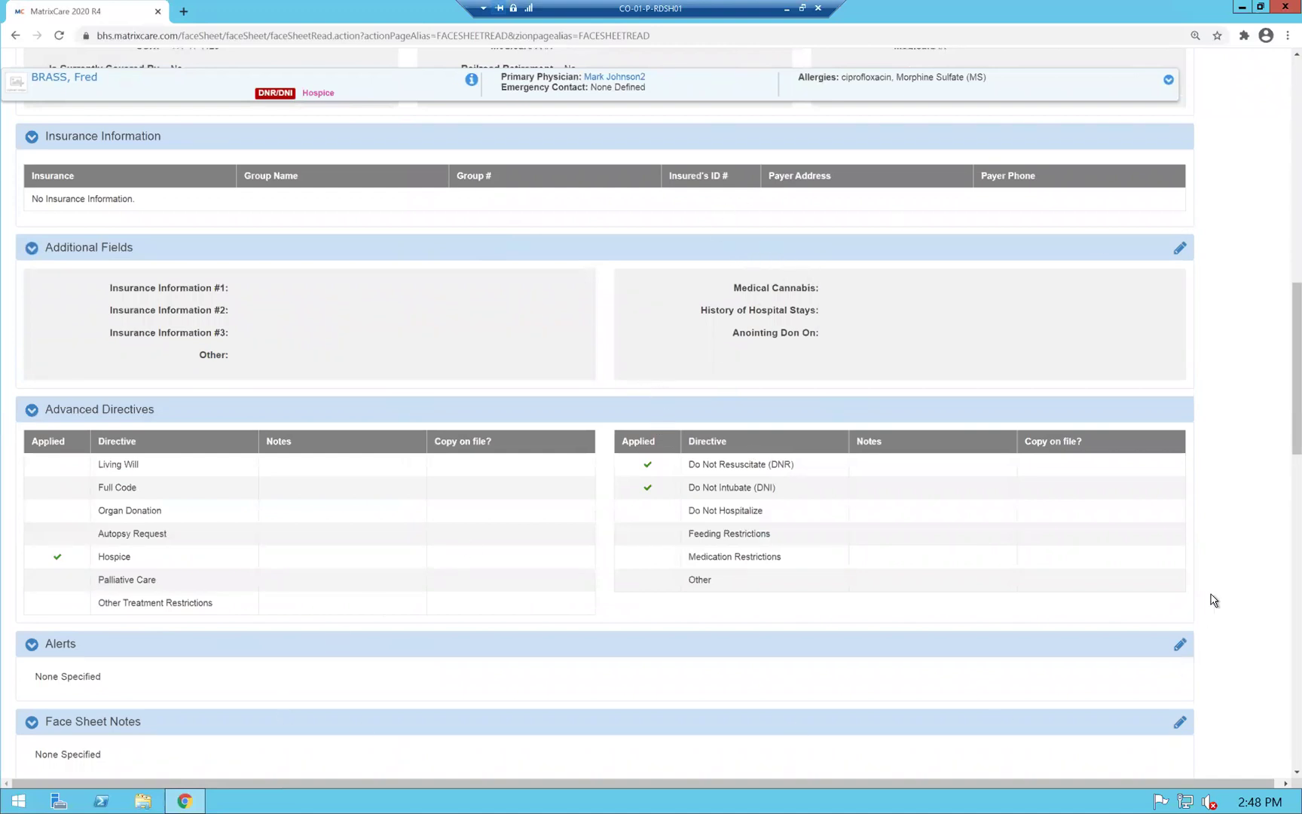
scroll(1242, 482, "up", 5)
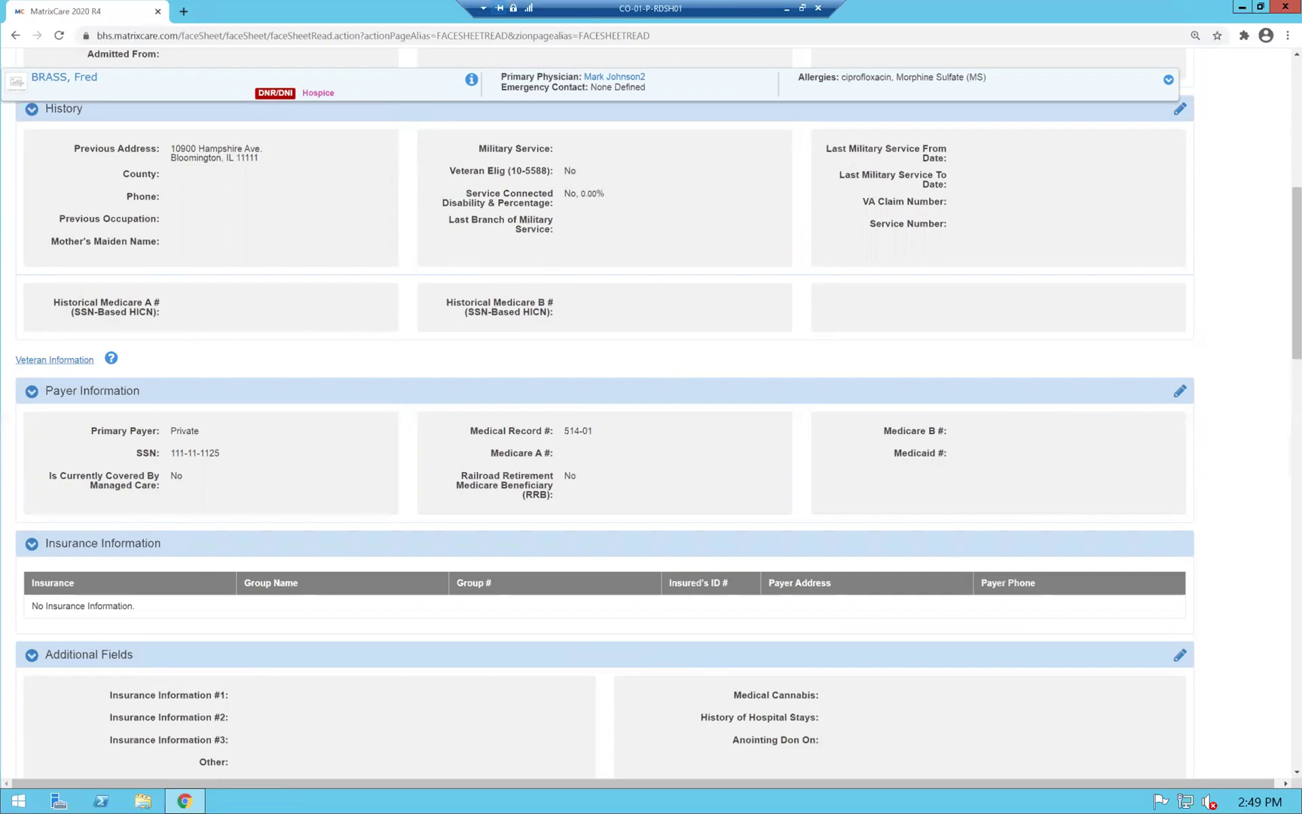
scroll(1284, 73, "up", 8)
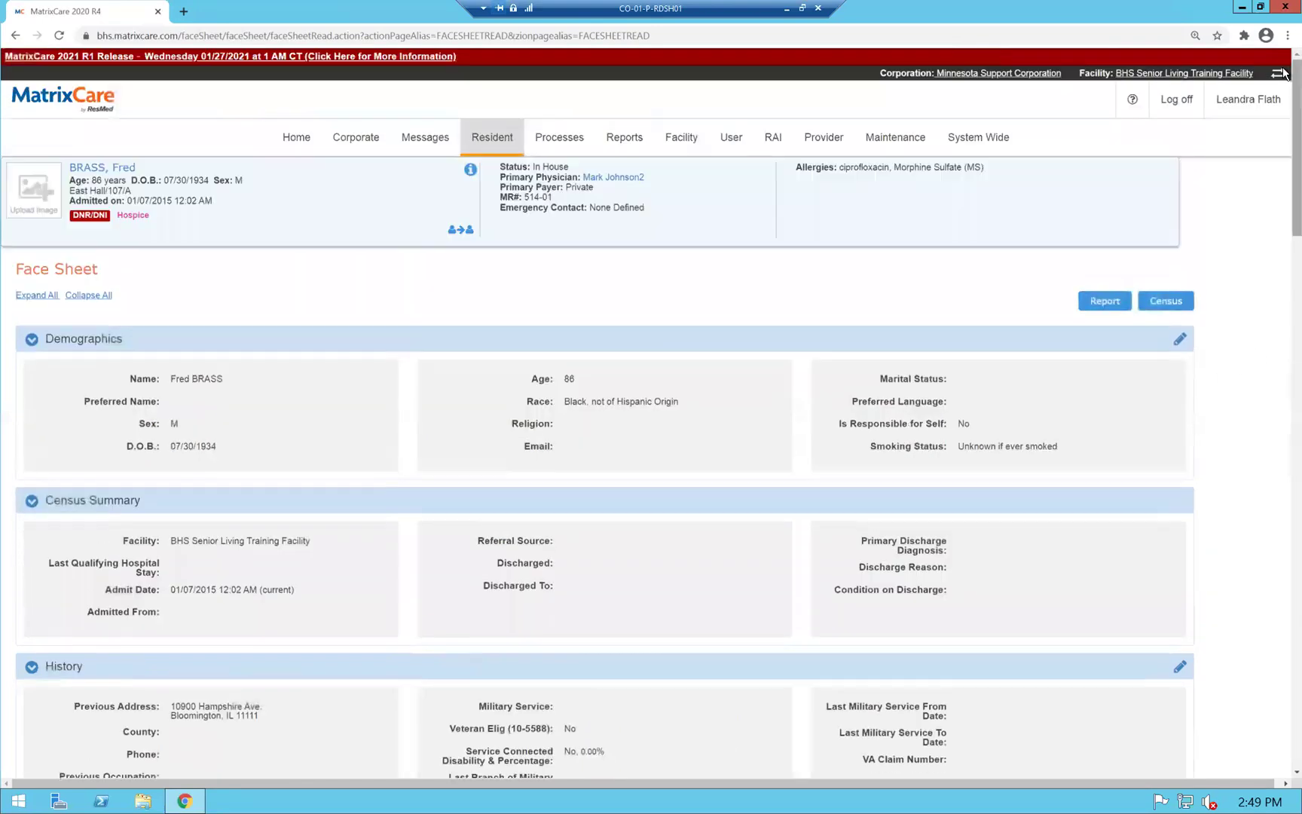